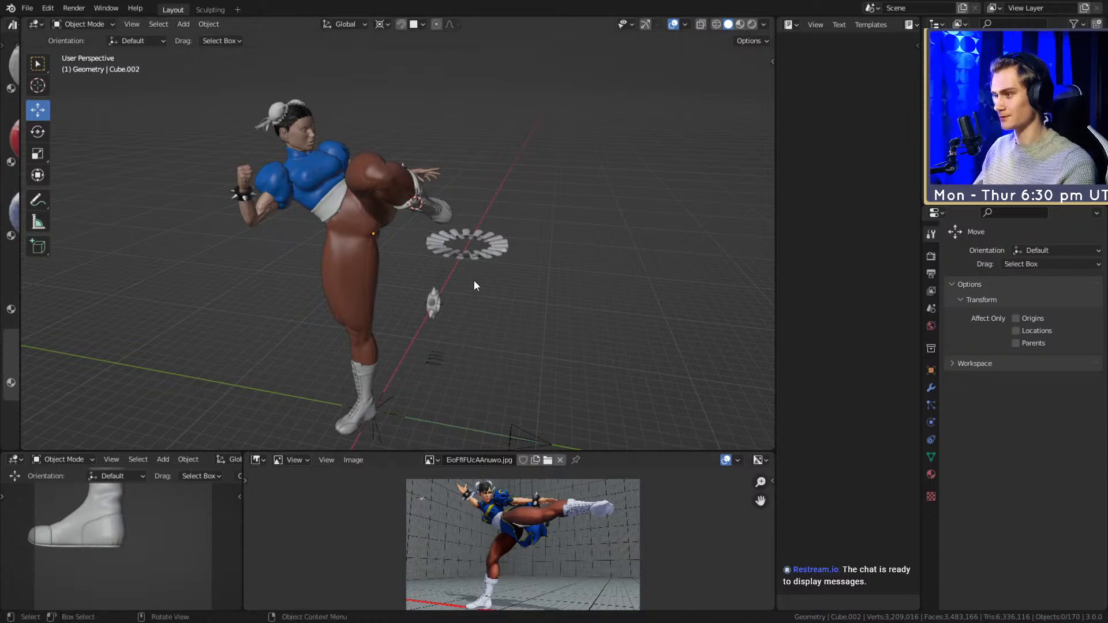
- Examine the kicking character's legs, raised boot and torso from several angles
middle_click_drag(455, 241, 549, 338)
scroll(347, 283, "up", 5)
scroll(326, 287, "down", 5)
scroll(459, 267, "up", 5)
left_click(409, 270)
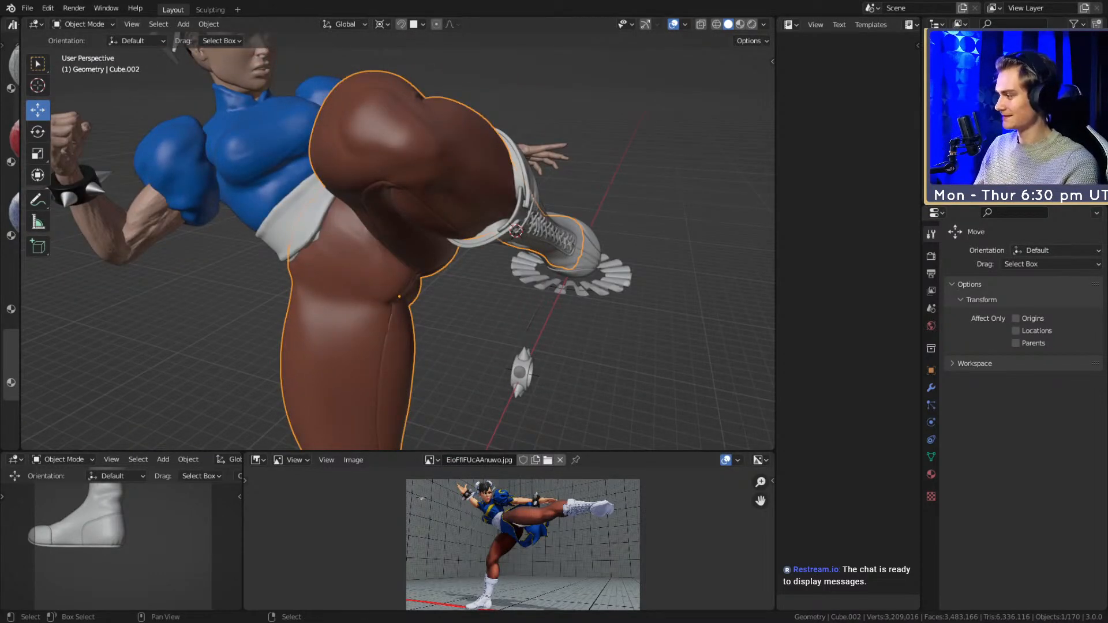
scroll(444, 279, "down", 4)
middle_click_drag(444, 279, 379, 310)
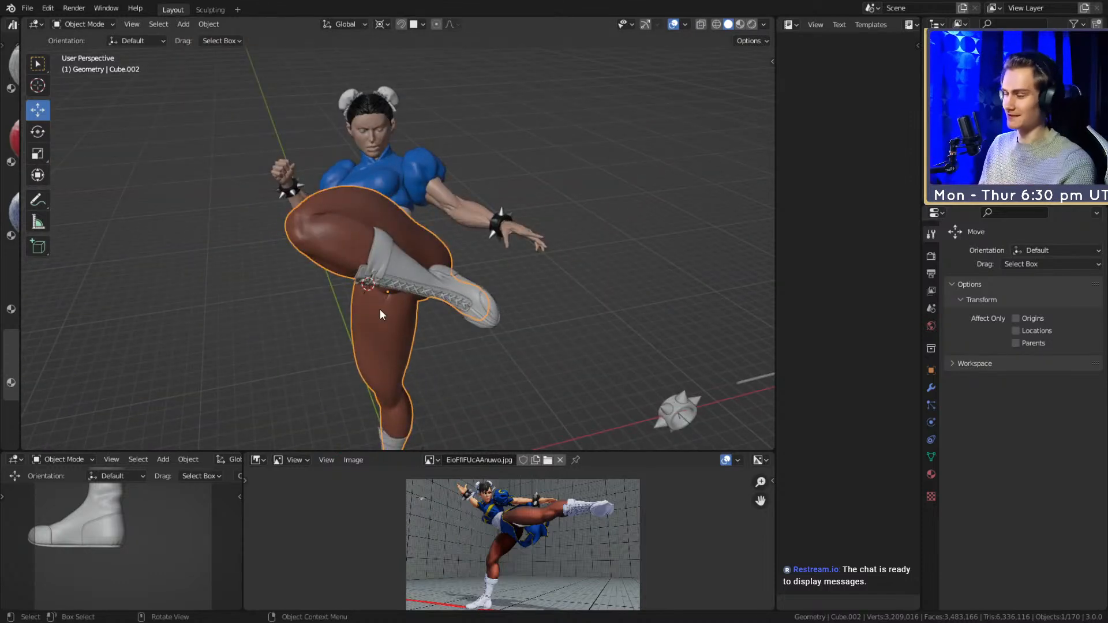
left_click(594, 314)
left_click(444, 249)
key("KP_Decimal")
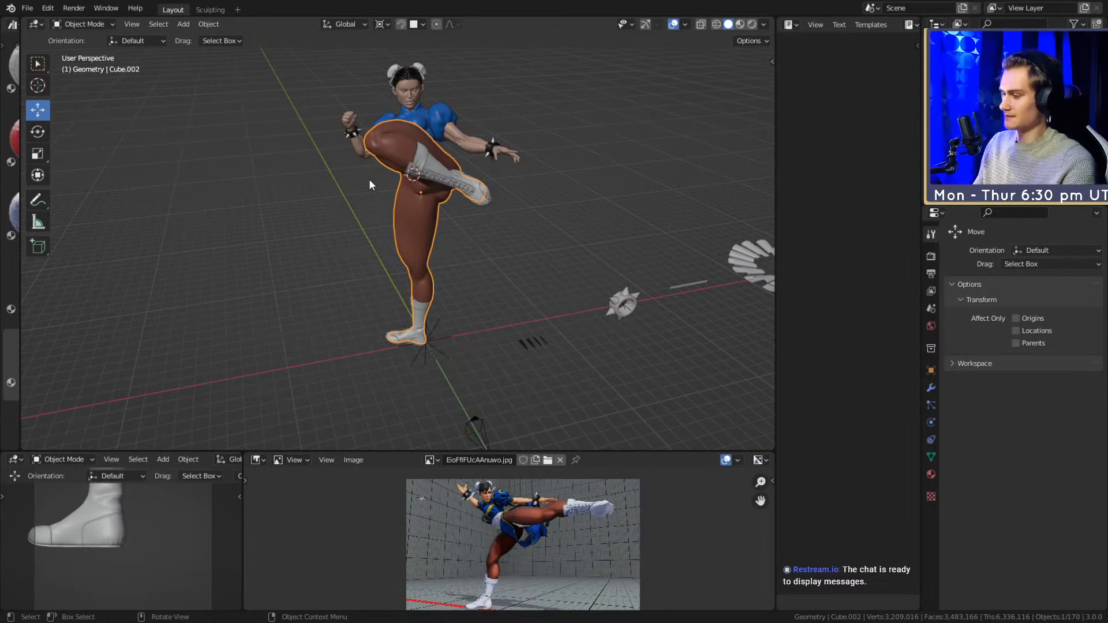
middle_click_drag(519, 213, 365, 350)
left_click(408, 260)
scroll(427, 321, "up", 2)
scroll(542, 313, "down", 3)
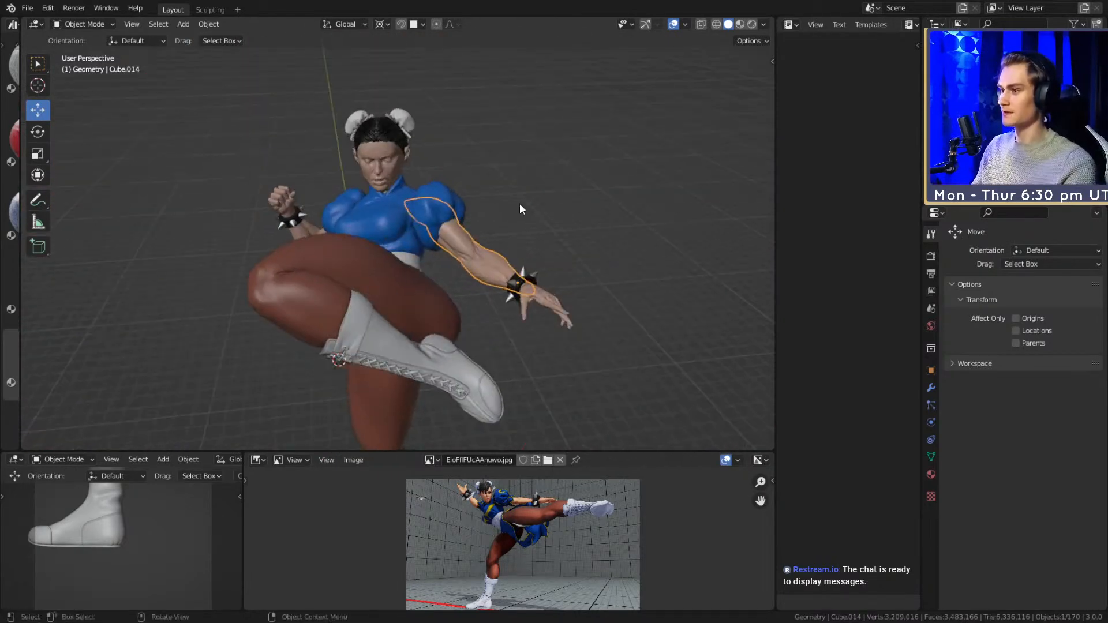
- Compare the blue puffed sleeve and outstretched arm with the reference image, viewing the model from the front and side
middle_click_drag(552, 243, 334, 289)
scroll(486, 313, "up", 3)
scroll(507, 303, "down", 4)
scroll(333, 290, "up", 4)
left_click(378, 260)
scroll(378, 260, "down", 3)
middle_click_drag(379, 259, 443, 282)
scroll(424, 311, "down", 4)
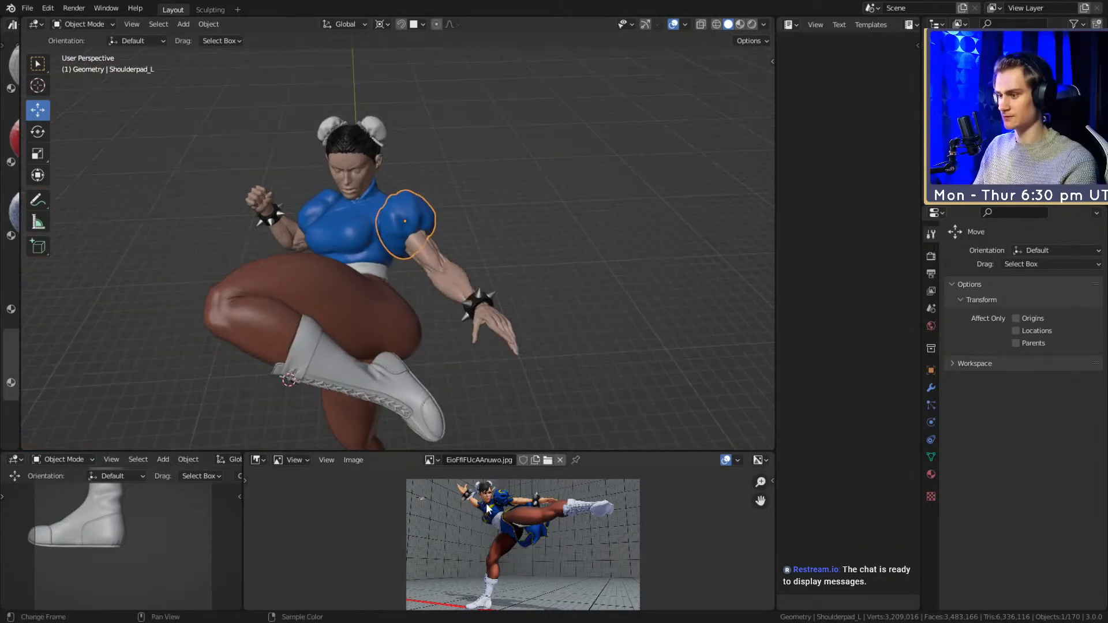
scroll(512, 524, "up", 6)
middle_click_drag(512, 524, 511, 550)
middle_click_drag(461, 212, 358, 243)
scroll(401, 229, "up", 2)
scroll(358, 243, "up", 4)
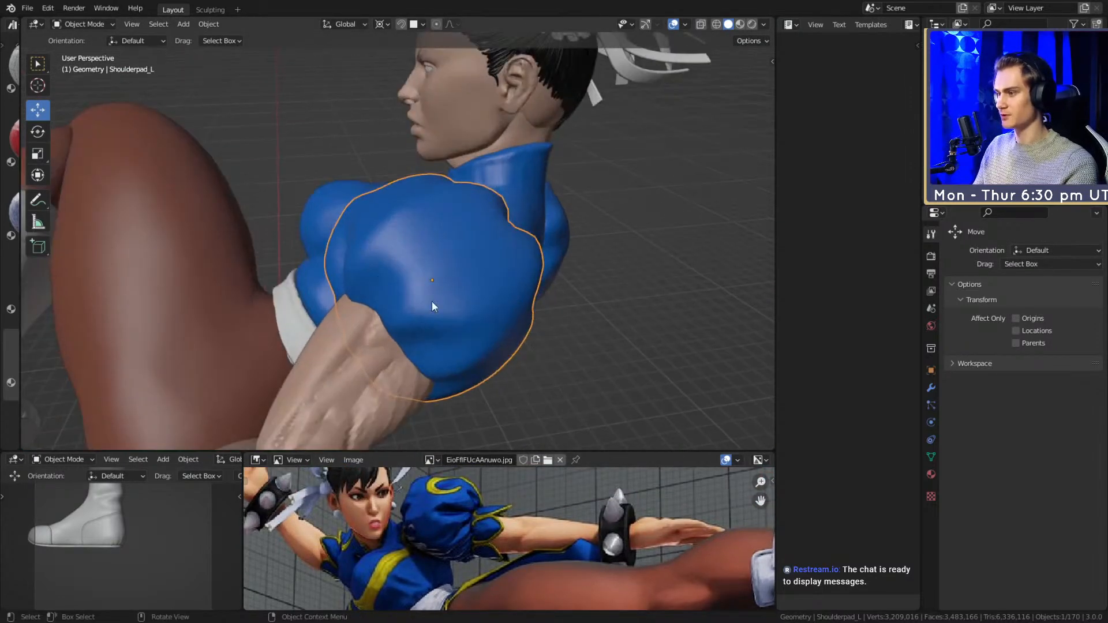
scroll(370, 329, "down", 6)
scroll(411, 226, "up", 4)
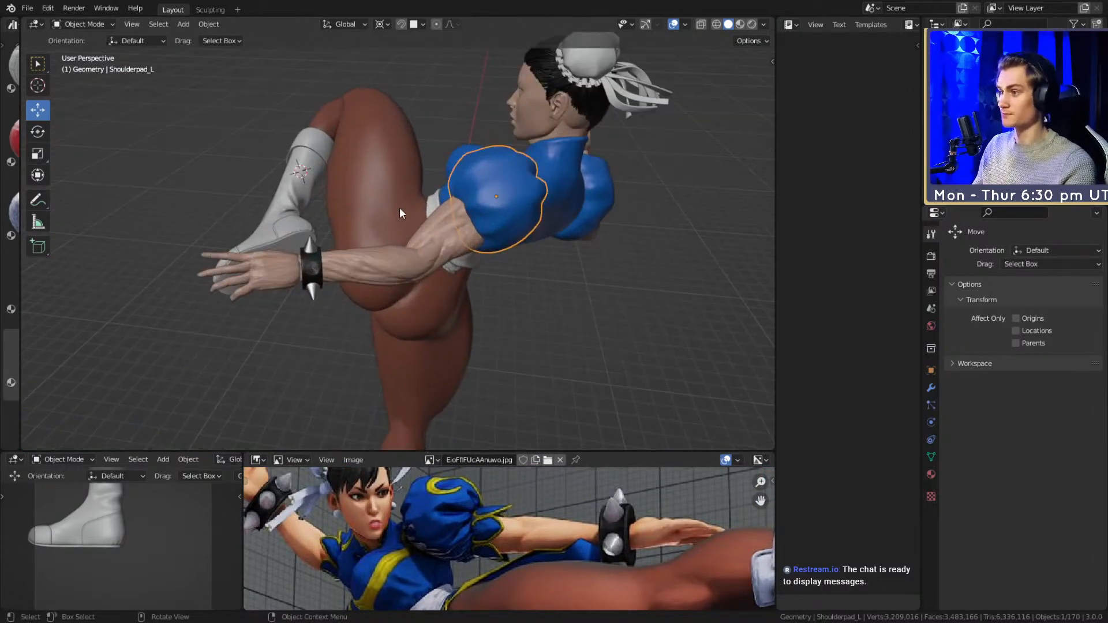
scroll(452, 269, "down", 4)
middle_click_drag(451, 268, 549, 387, "shift")
scroll(485, 544, "down", 3)
scroll(484, 545, "up", 1)
scroll(485, 545, "up", 1)
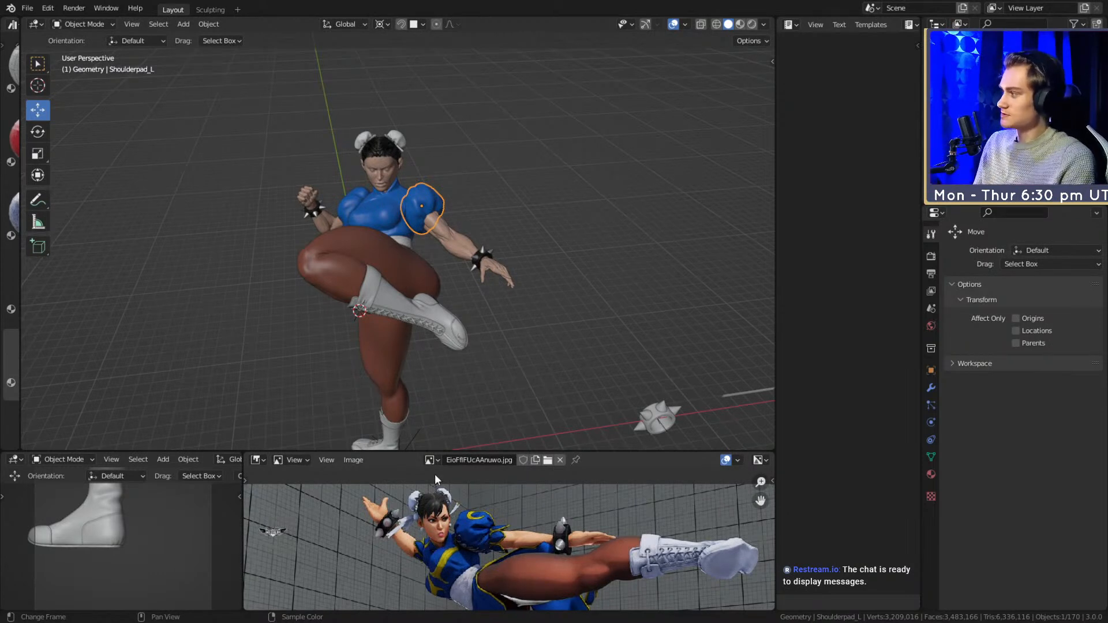
- Select the character's outstretched arm mesh for sculpting
left_click(447, 242)
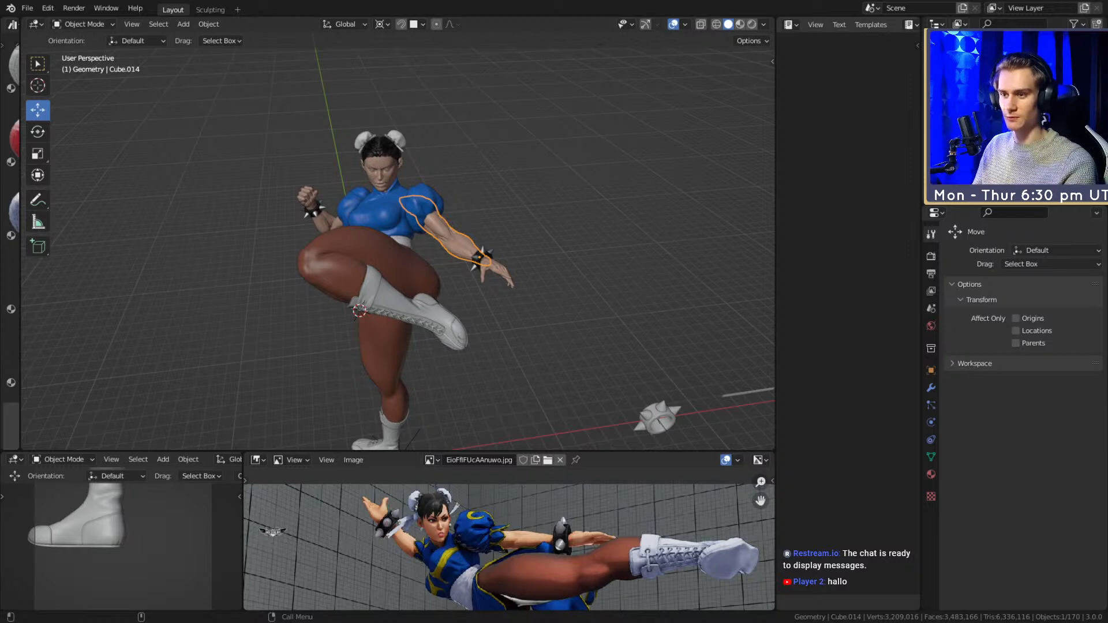
middle_click_drag(398, 323, 450, 334)
scroll(525, 283, "up", 5)
middle_click_drag(406, 187, 481, 321)
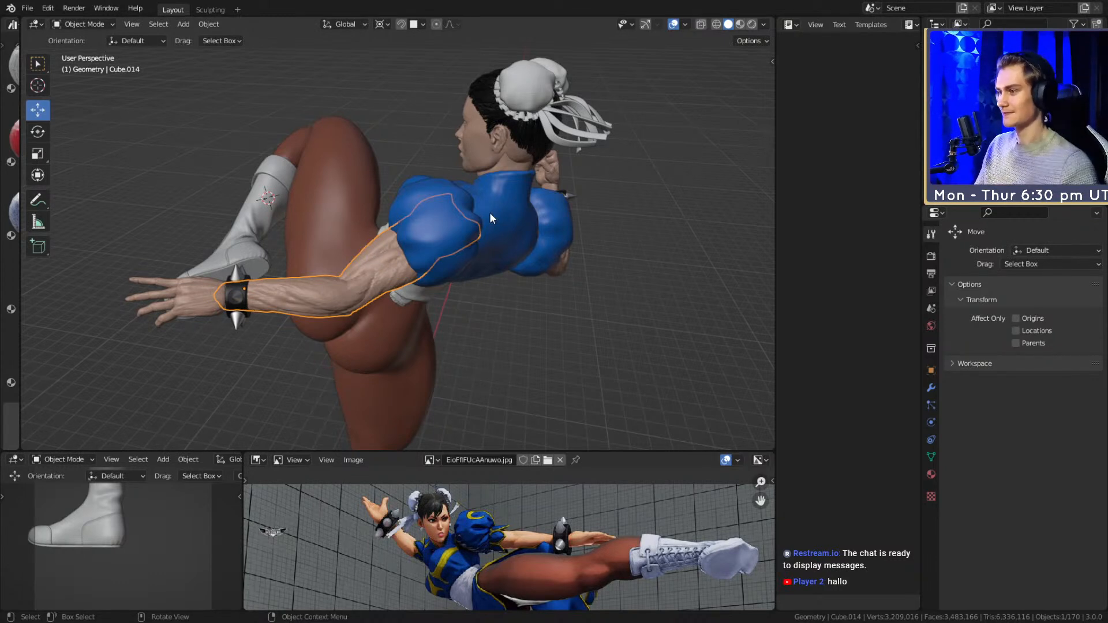
left_click(559, 359)
left_click(391, 258)
middle_click_drag(434, 326, 451, 299)
scroll(451, 293, "up", 2)
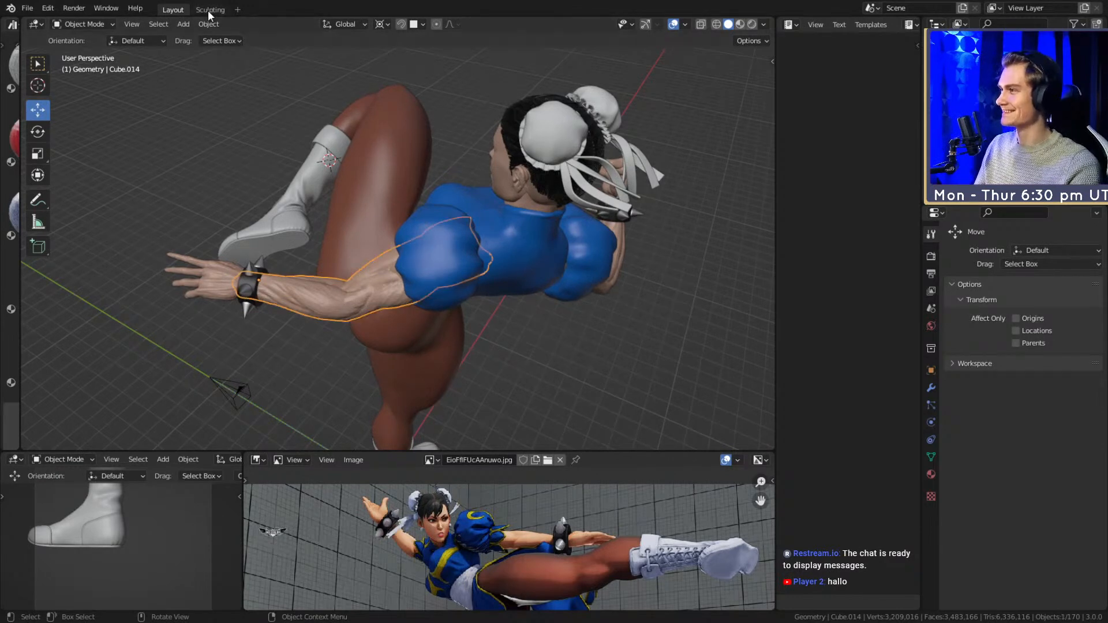
- Switch to the Sculpting workspace and choose the Clay Strips brush with a radius of 33 px for the arm
key("ctrl+Page_Down")
scroll(441, 298, "down", 6)
mouse_move(441, 298)
middle_mouse_down()
mouse_move(404, 260)
mouse_move(427, 259)
mouse_move(381, 268)
middle_mouse_up()
scroll(404, 260, "up", 4)
scroll(427, 258, "up", 5)
key("c")
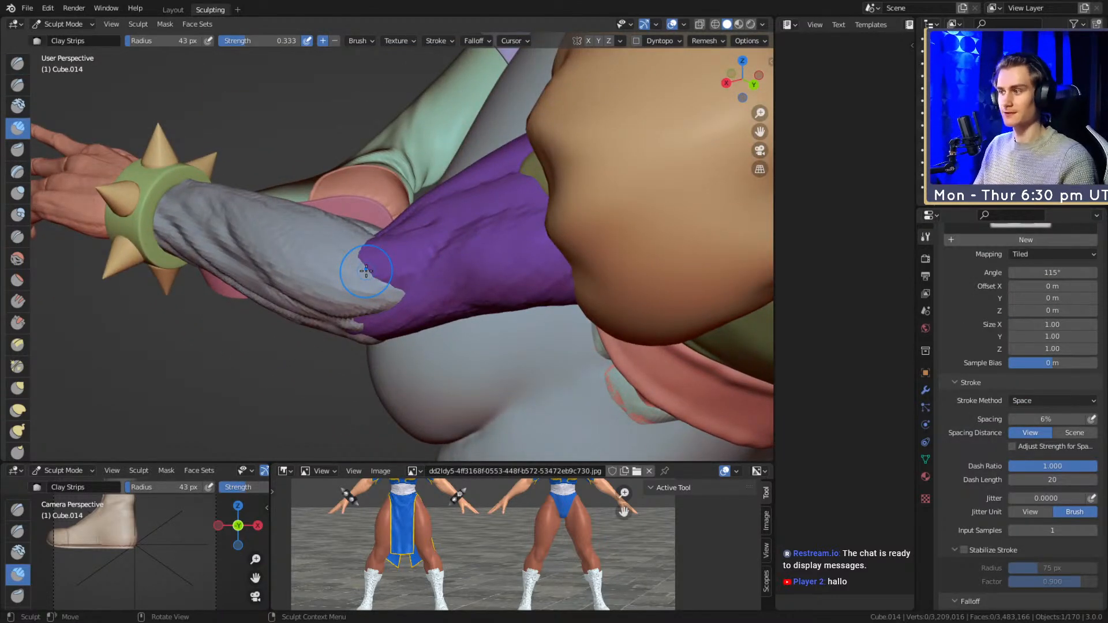
mouse_move(433, 259)
middle_mouse_down()
mouse_move(474, 301)
mouse_move(533, 282)
middle_mouse_up()
key("f")
left_click(496, 273)
middle_click_drag(496, 273, 442, 268, "shift")
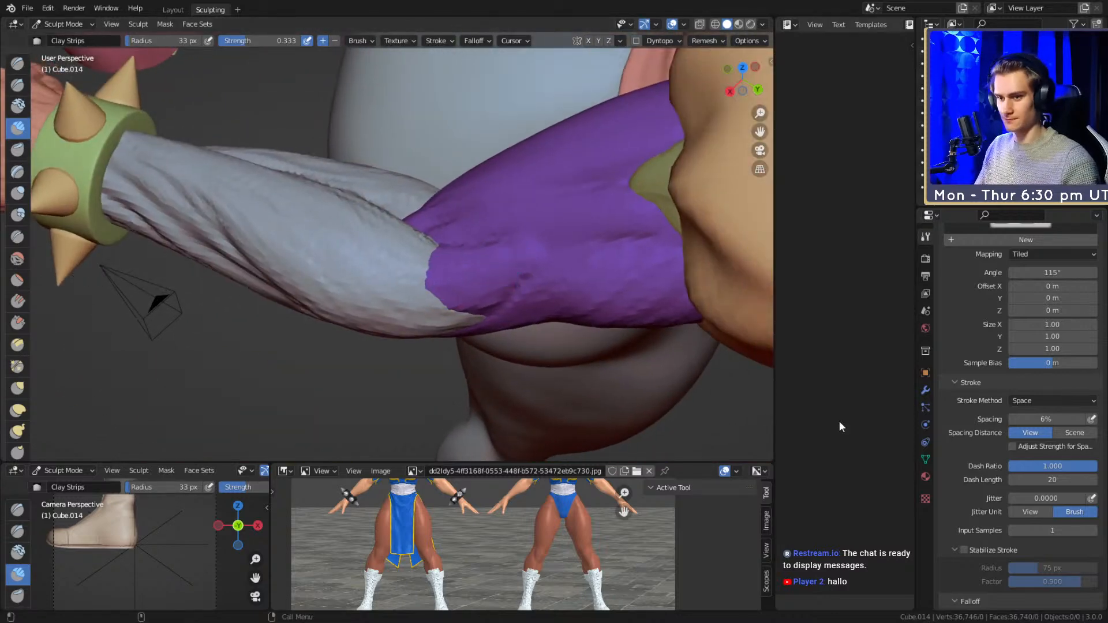
- Enable Dyntopo on the arm mesh
scroll(974, 282, "down", 4)
scroll(974, 281, "down", 7)
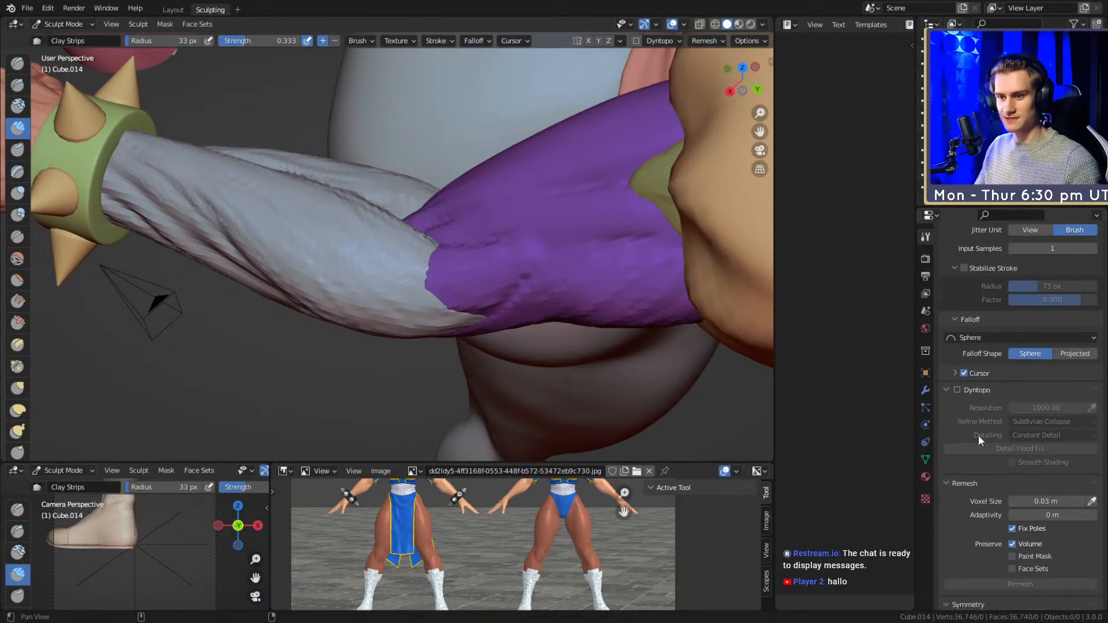
left_click(957, 387)
left_click(959, 446)
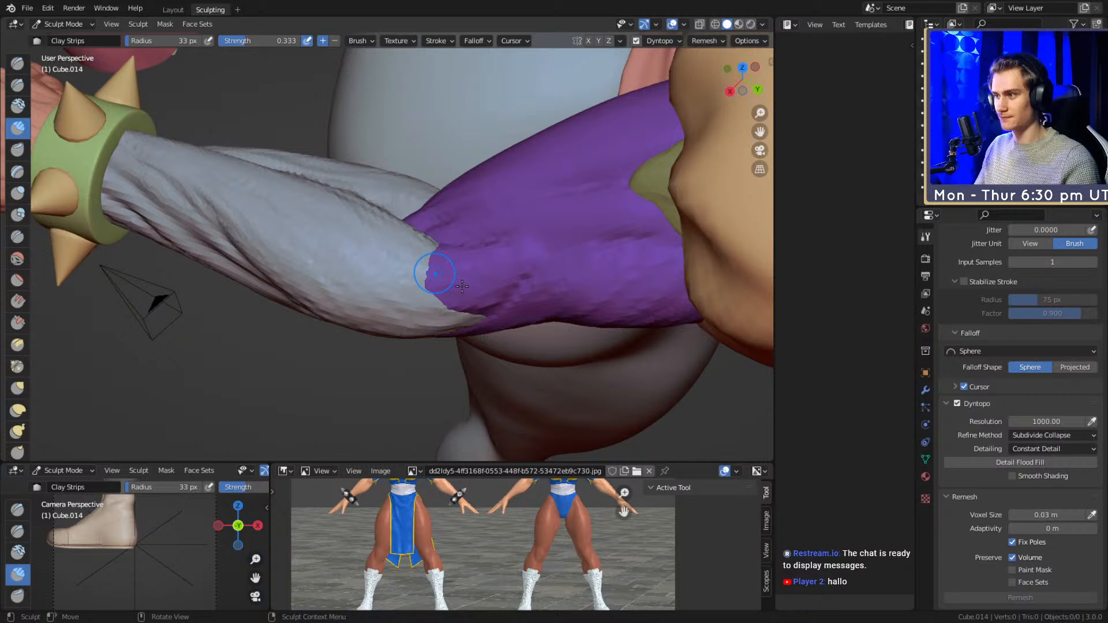
- Rework the elbow area with Clay Strips strokes and turn Dyntopo off
mouse_move(467, 286)
left_mouse_down()
mouse_move(529, 245)
mouse_move(548, 265)
mouse_move(507, 283)
mouse_move(492, 247)
mouse_move(448, 276)
mouse_move(453, 291)
left_mouse_up()
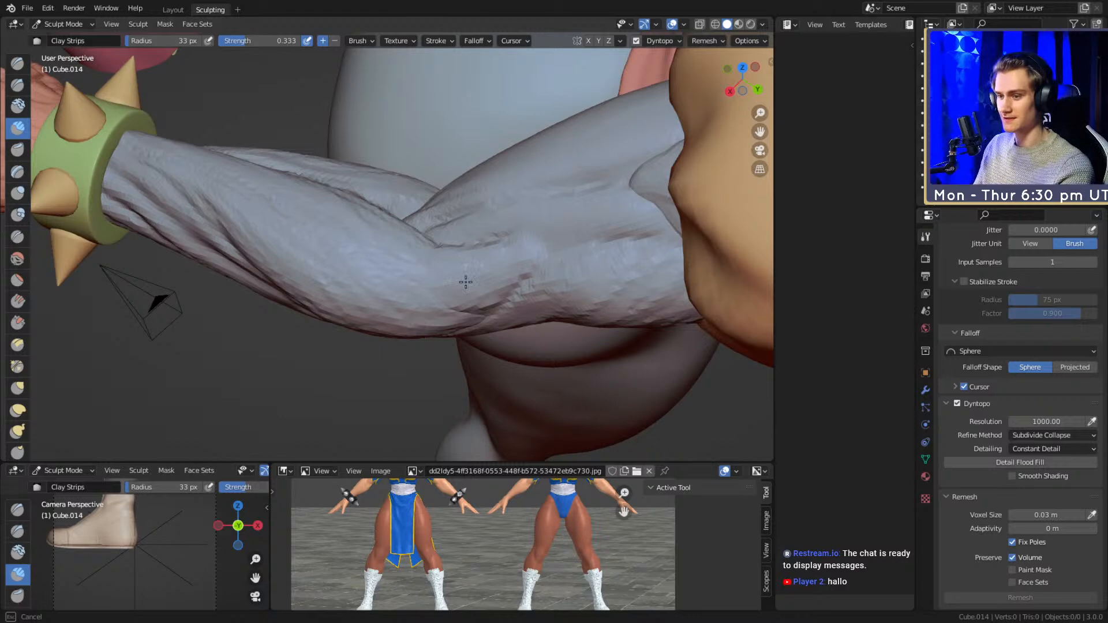
middle_click_drag(470, 280, 402, 289)
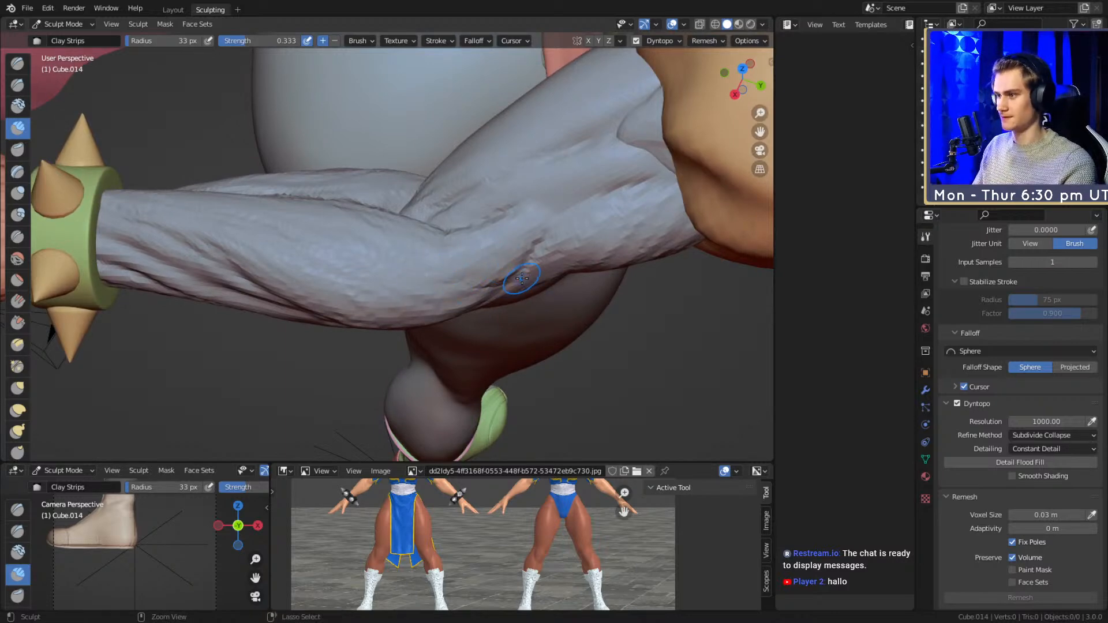
middle_click_drag(488, 257, 650, 213)
scroll(477, 288, "up", 7)
mouse_move(453, 306)
middle_mouse_down()
mouse_move(269, 276)
mouse_move(365, 268)
mouse_move(529, 280)
mouse_move(466, 292)
mouse_move(522, 292)
mouse_move(453, 280)
middle_mouse_up()
scroll(529, 279, "down", 4)
scroll(466, 292, "up", 5)
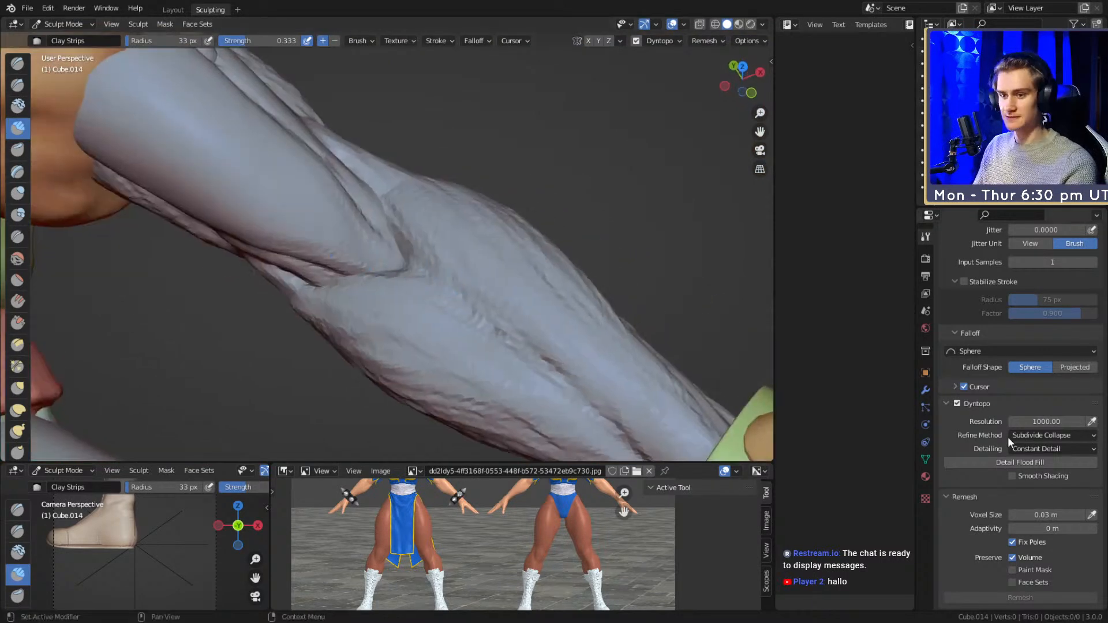
left_click(954, 405)
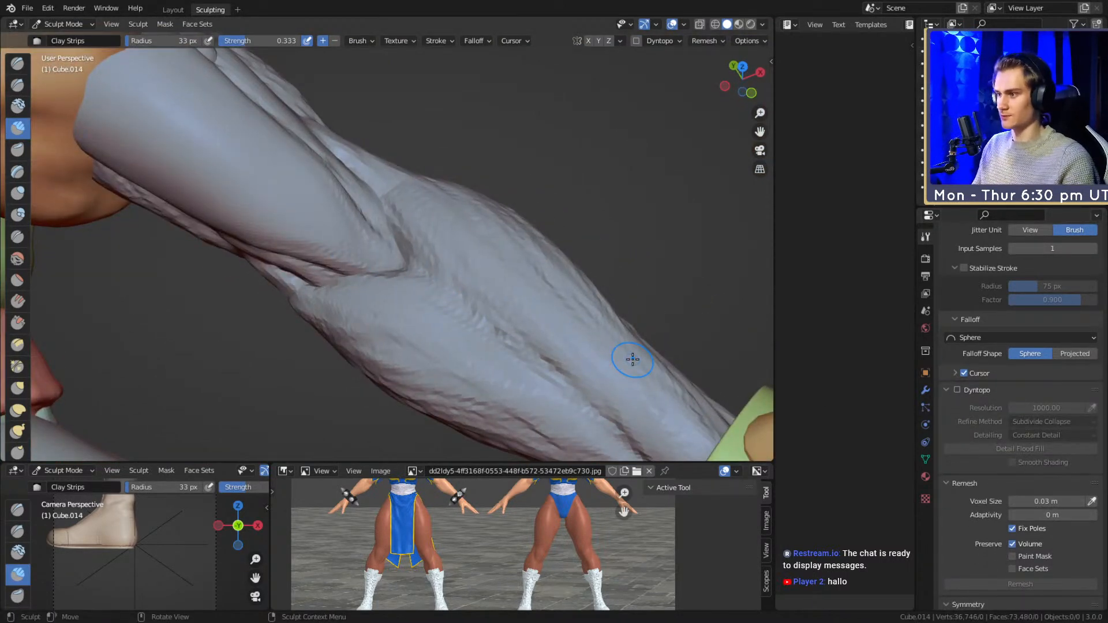
- Reduce the Clay Strips brush radius to 25 px and inspect the arm from several sides
mouse_move(494, 168)
middle_mouse_down()
mouse_move(499, 307)
mouse_move(584, 255)
middle_mouse_up()
mouse_move(584, 255)
left_mouse_down("alt")
mouse_move(551, 280)
mouse_move(510, 227)
mouse_move(354, 203)
left_mouse_up("alt")
key("f")
left_click(406, 237)
mouse_move(407, 237)
left_mouse_down("alt")
mouse_move(366, 247)
mouse_move(400, 283)
left_mouse_up("alt")
mouse_move(412, 244)
left_mouse_down("alt")
mouse_move(415, 198)
mouse_move(358, 242)
mouse_move(413, 260)
mouse_move(453, 293)
mouse_move(459, 259)
mouse_move(400, 284)
mouse_move(183, 227)
left_mouse_up("alt")
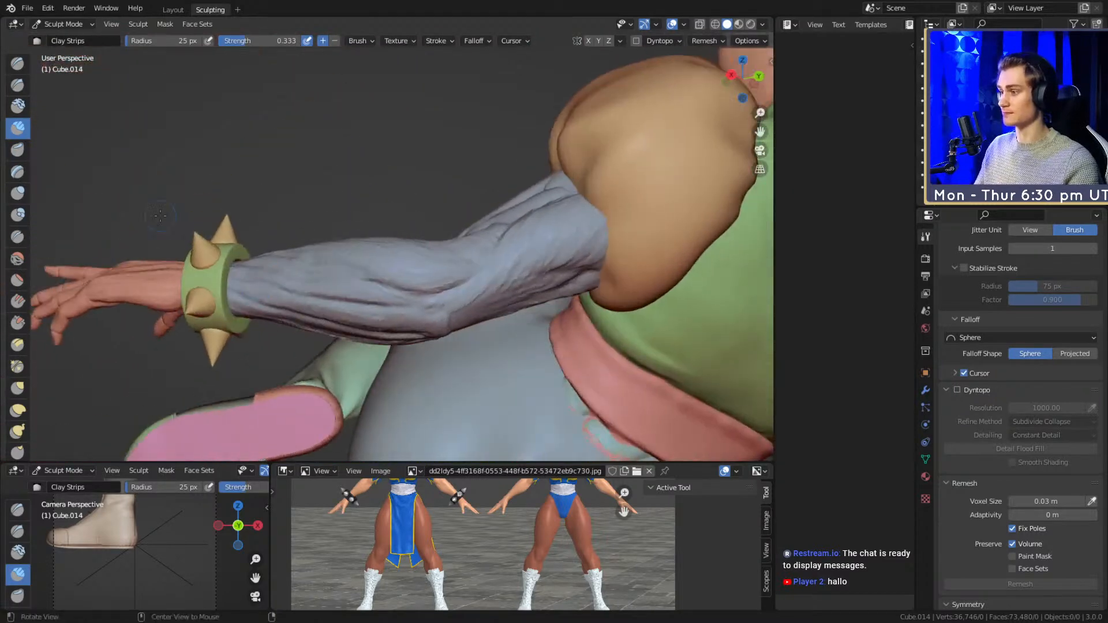
- Sculpt the upper arm muscle just below the puffed sleeve with Clay Strips at a radius of 44 px
mouse_move(456, 284)
left_mouse_down("alt")
mouse_move(479, 288)
mouse_move(507, 329)
mouse_move(504, 185)
mouse_move(427, 264)
mouse_move(417, 222)
mouse_move(393, 232)
left_mouse_up("alt")
key("f")
left_click(433, 263)
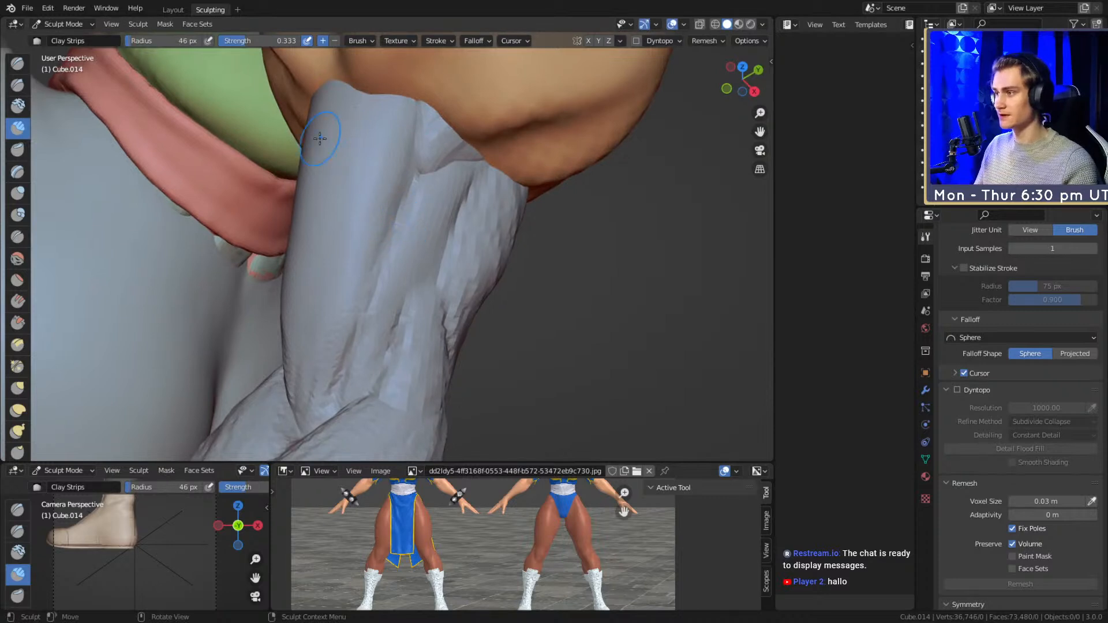
key("f")
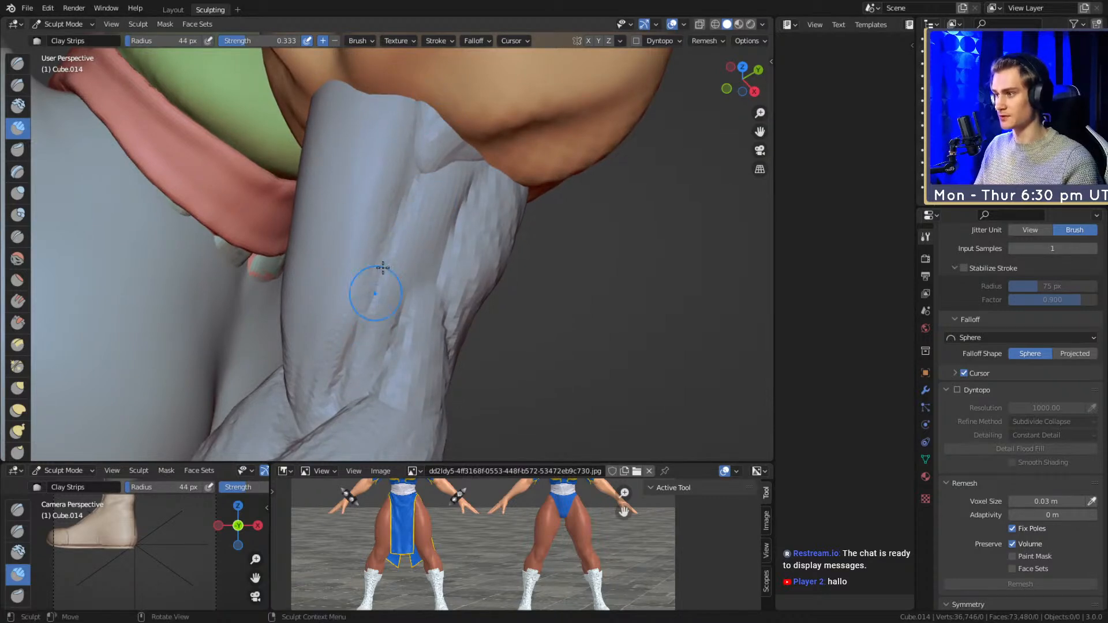
left_click_drag(406, 204, 411, 176)
left_click_drag(415, 151, 427, 138)
mouse_move(427, 146)
left_mouse_down("alt+shift")
mouse_move(425, 257)
mouse_move(438, 201)
mouse_move(472, 225)
left_mouse_up("alt+shift")
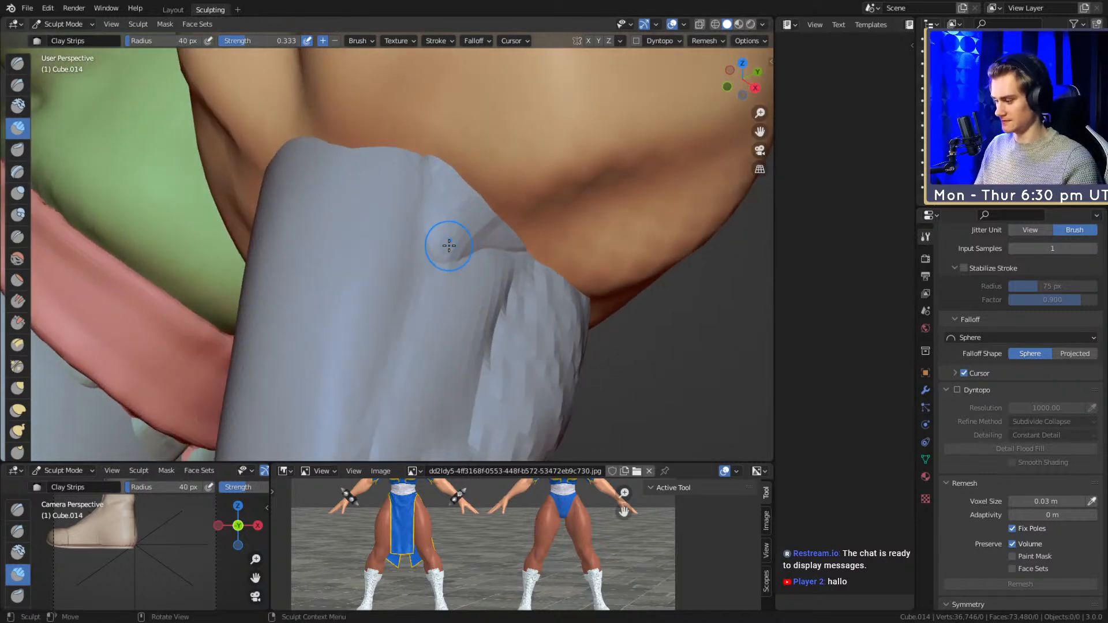
- Adjust the muscle bulge under the sleeve with Grab and build it up with Clay Strips at a 48 px radius
key("g")
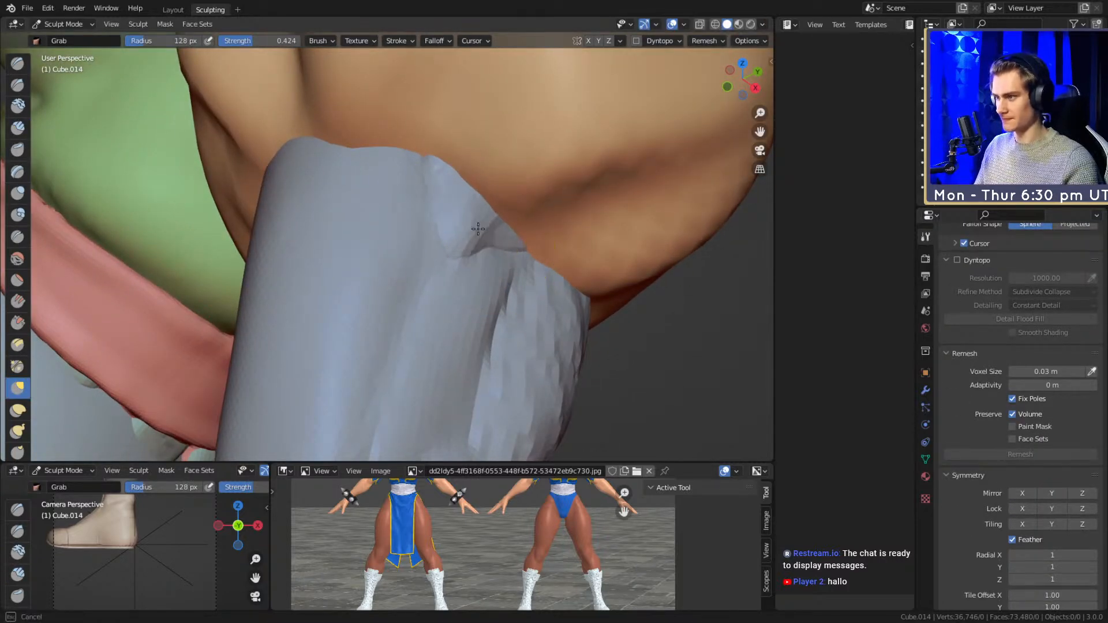
key("c")
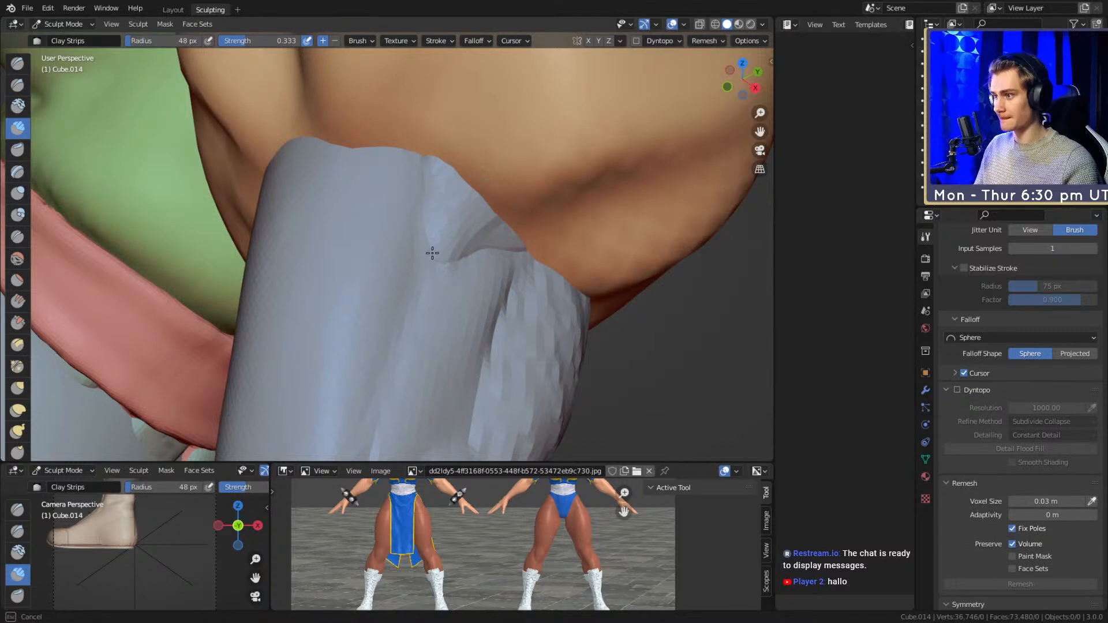
left_click_drag(437, 235, 445, 263)
middle_click_drag(451, 272, 443, 286)
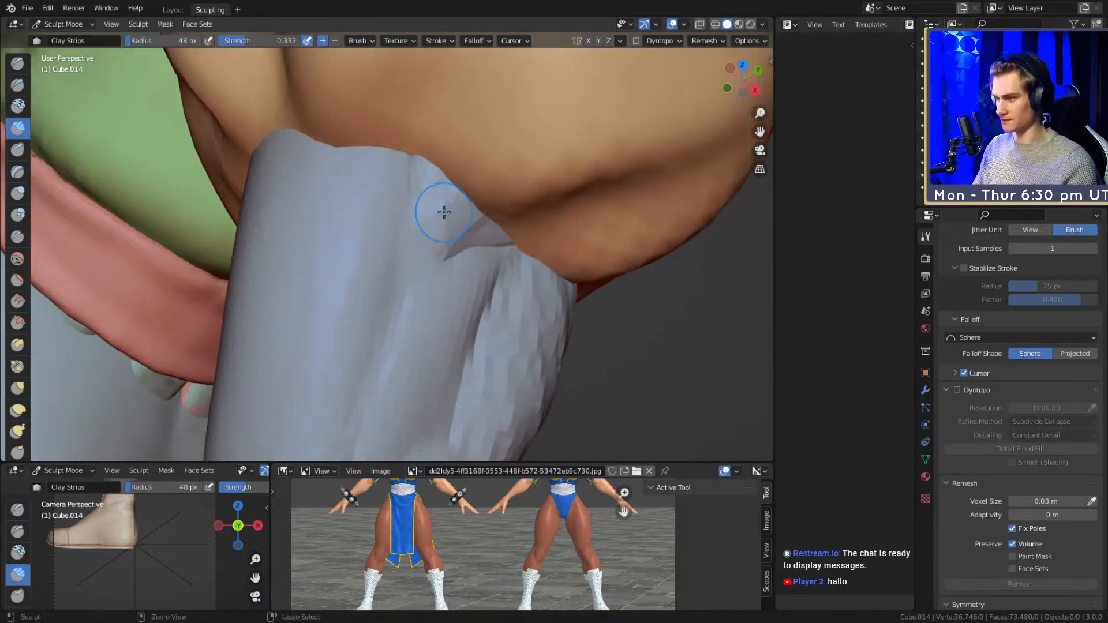
- Sample the remesh voxel size from the upper arm's surface
scroll(982, 389, "down", 6)
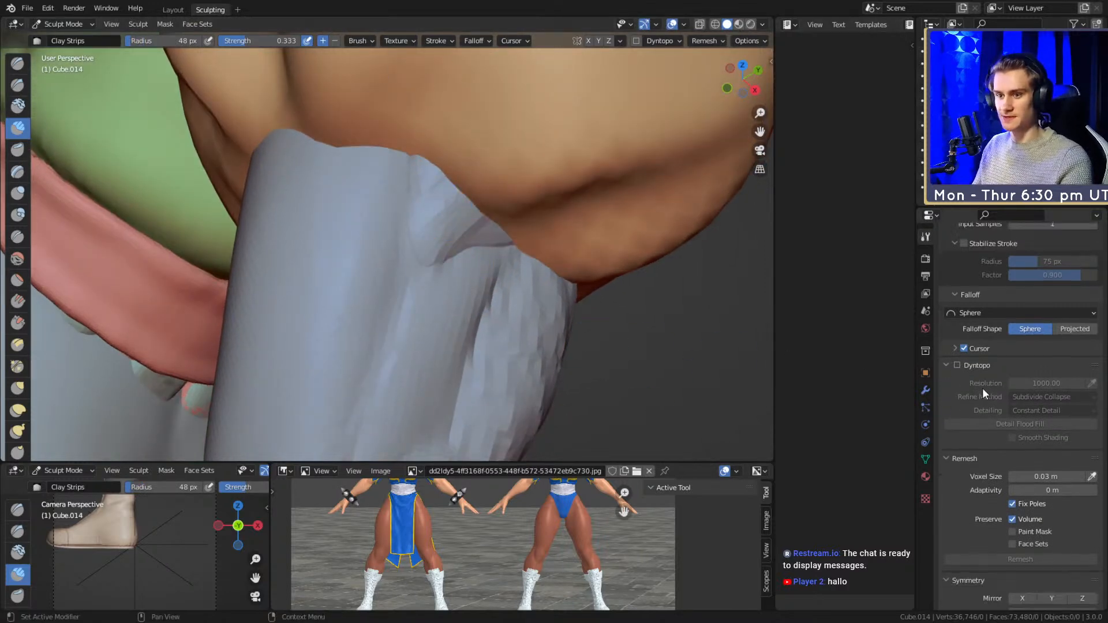
left_click(1091, 327)
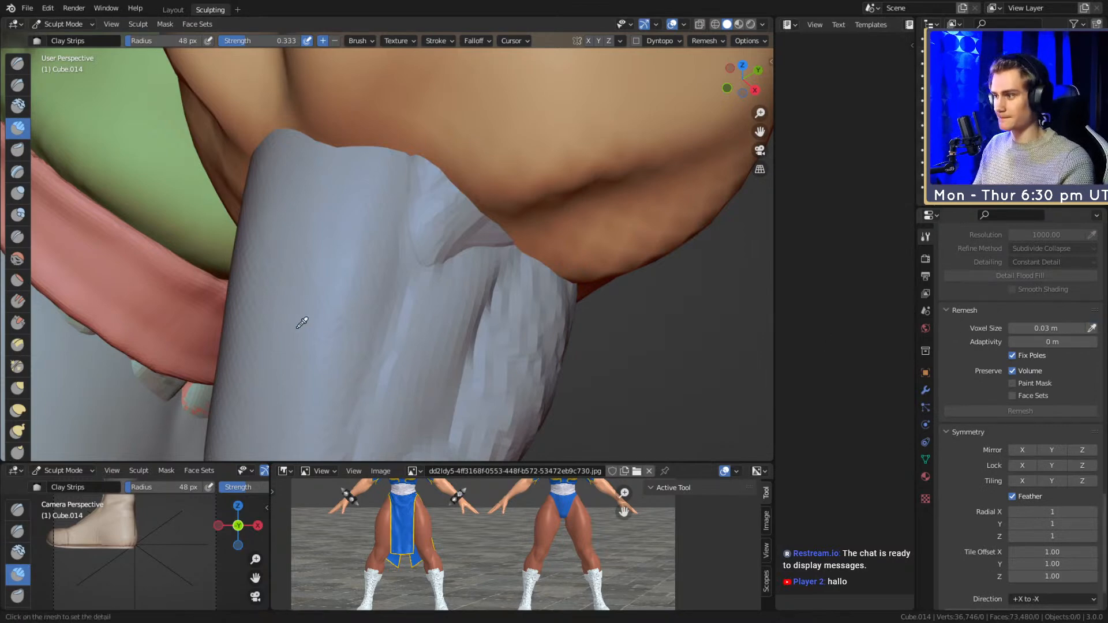
left_click(335, 310)
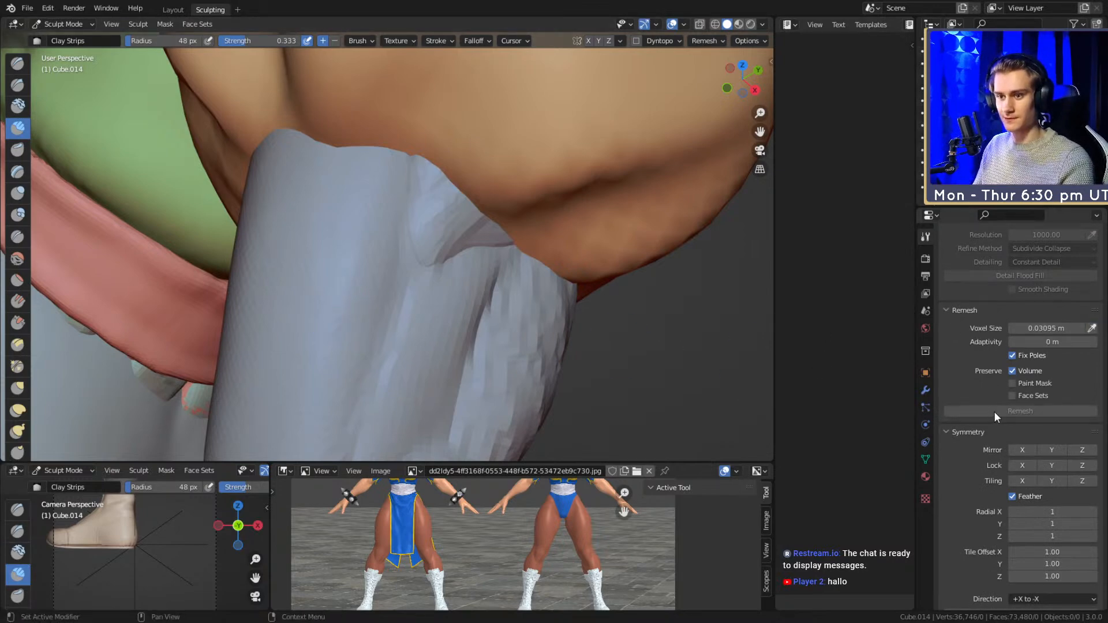
- Examine the upper arm's surface and review the brush, Dyntopo and remesh settings
middle_click_drag(491, 251, 676, 326)
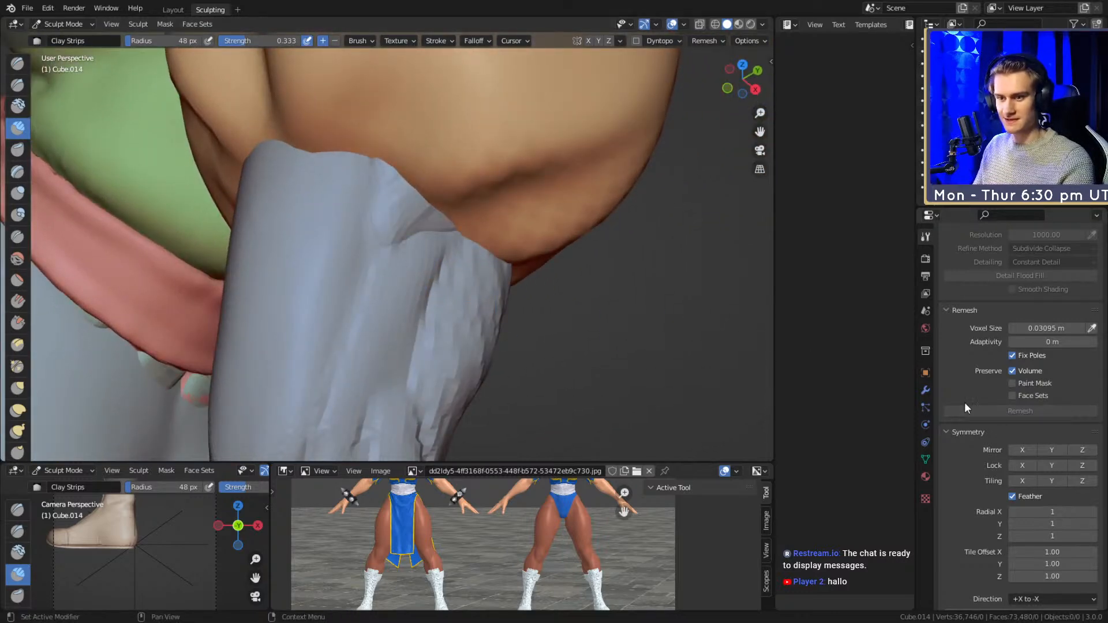
middle_click_drag(450, 257, 390, 254)
scroll(322, 164, "down", 5)
middle_click_drag(433, 216, 442, 218)
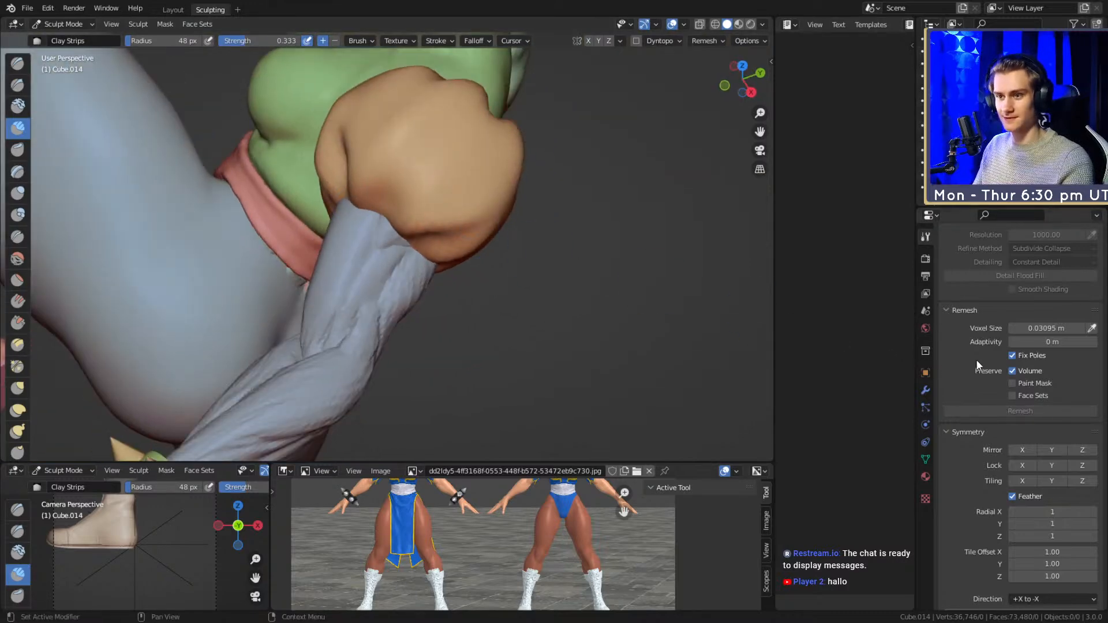
scroll(977, 359, "up", 8)
scroll(981, 312, "up", 2)
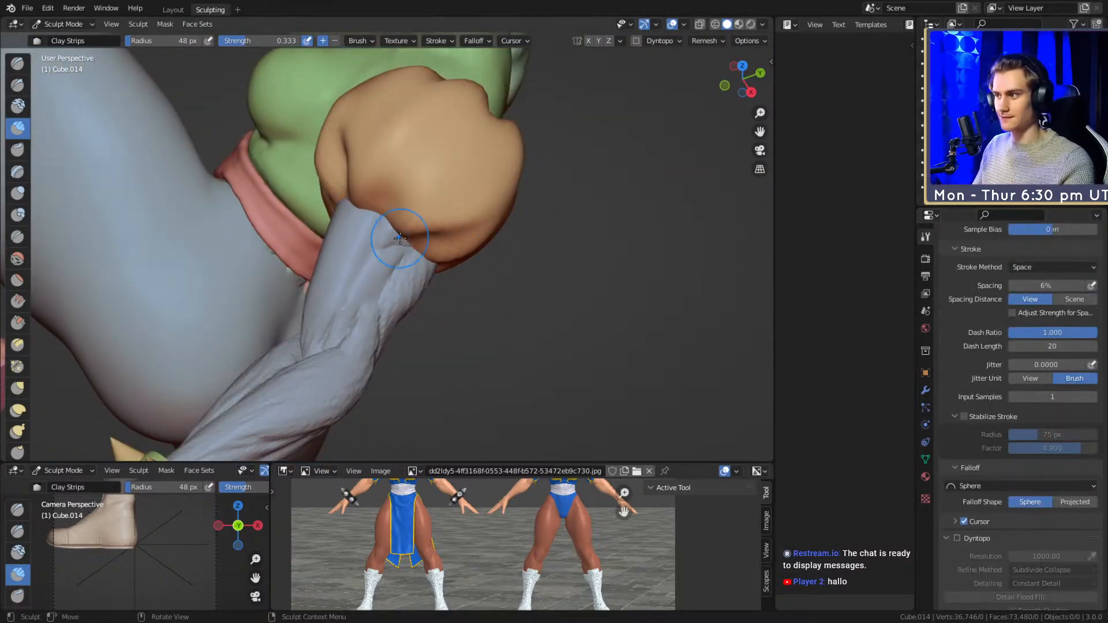
scroll(1023, 481, "down", 10)
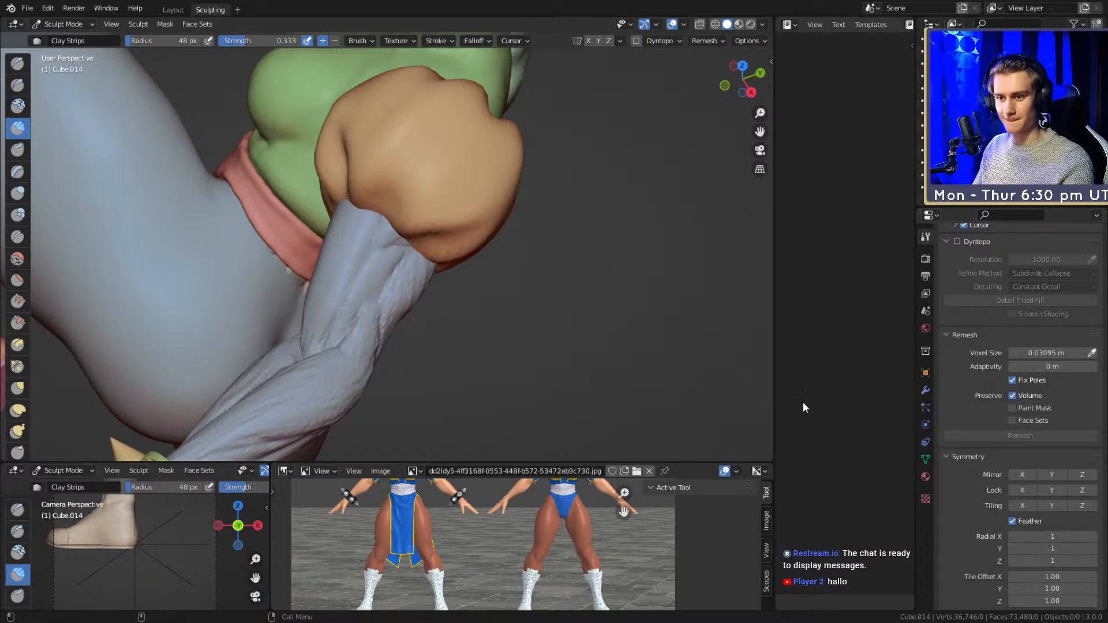
- Check the availability of the Remesh operation for the arm and open the arm's Multires modifier settings
mouse_move(625, 272)
middle_mouse_down()
mouse_move(465, 243)
mouse_move(452, 262)
mouse_move(439, 254)
mouse_move(531, 251)
middle_mouse_up()
left_click(179, 9)
scroll(421, 258, "up", 4)
left_click(213, 11)
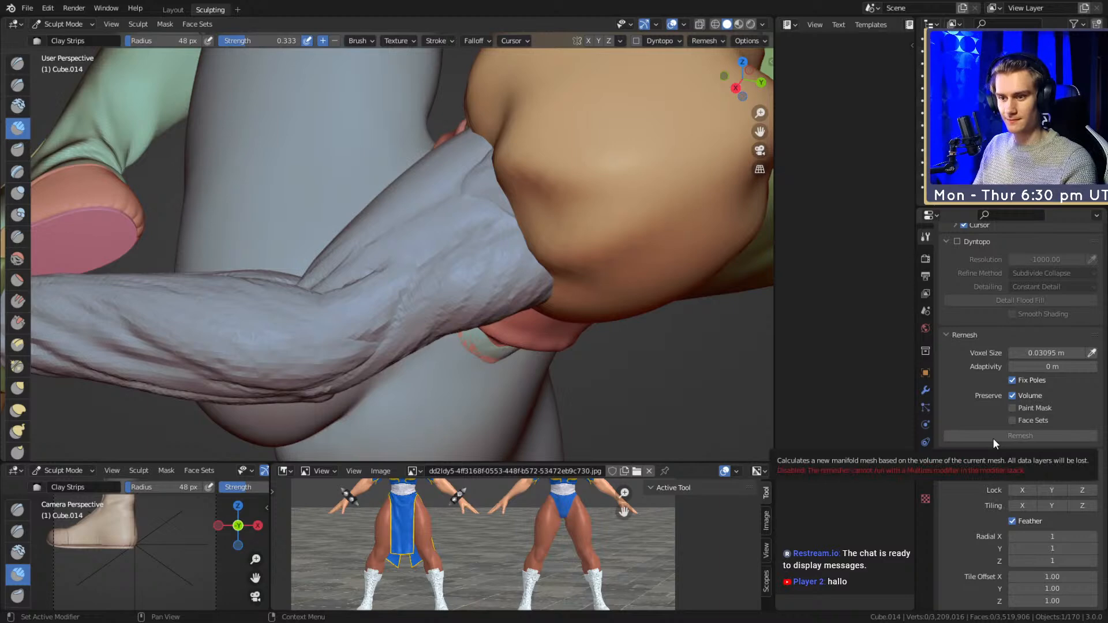
left_click(926, 390)
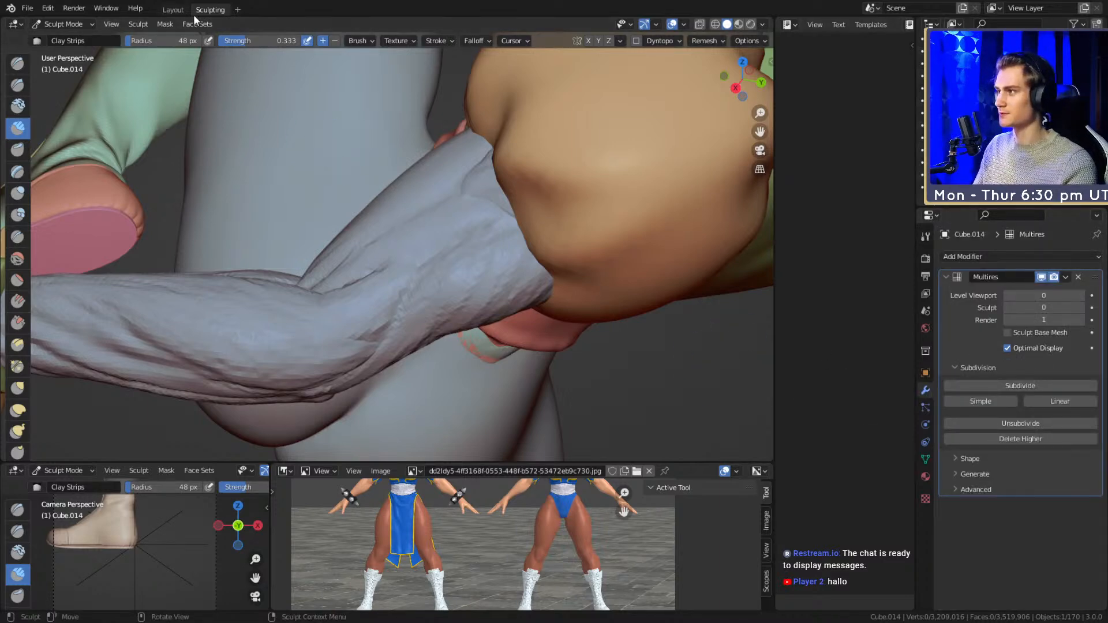
- In the Layout workspace, raise the arm's Multires viewport level to 1 and clear the modifier from its stack
left_click(173, 10)
scroll(504, 296, "up", 5)
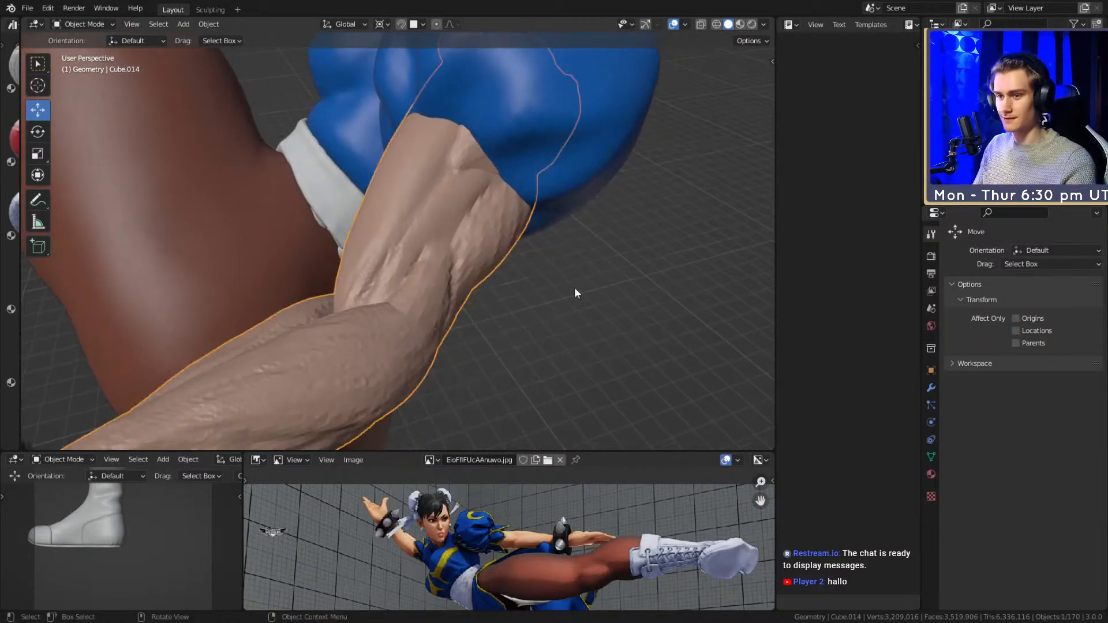
left_click(931, 388)
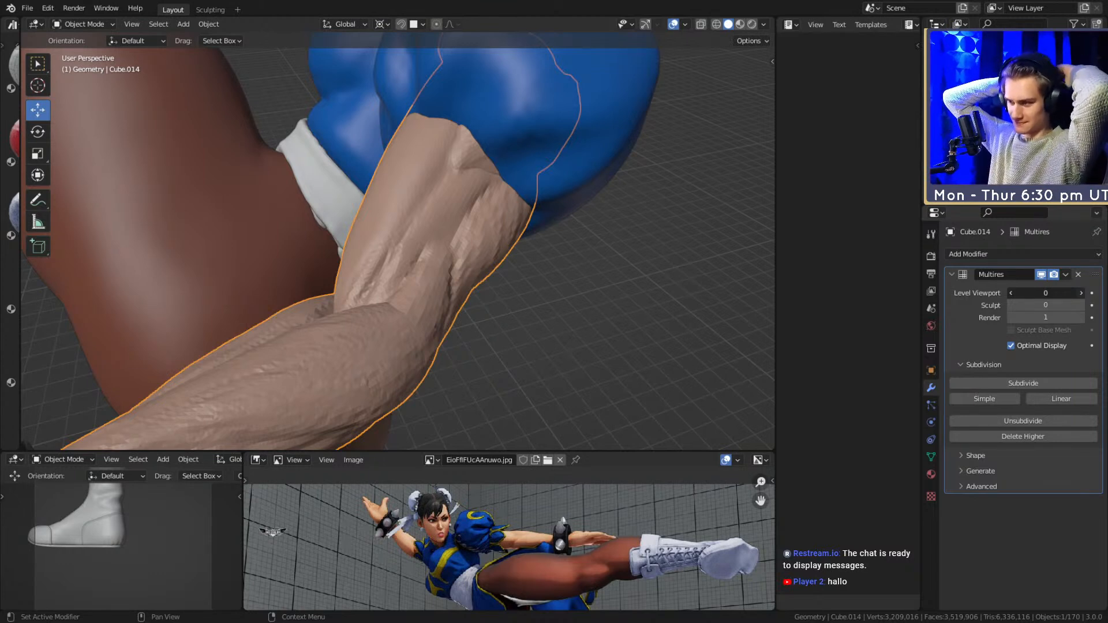
left_click(503, 241)
left_click(431, 231)
middle_click_drag(590, 262, 646, 286)
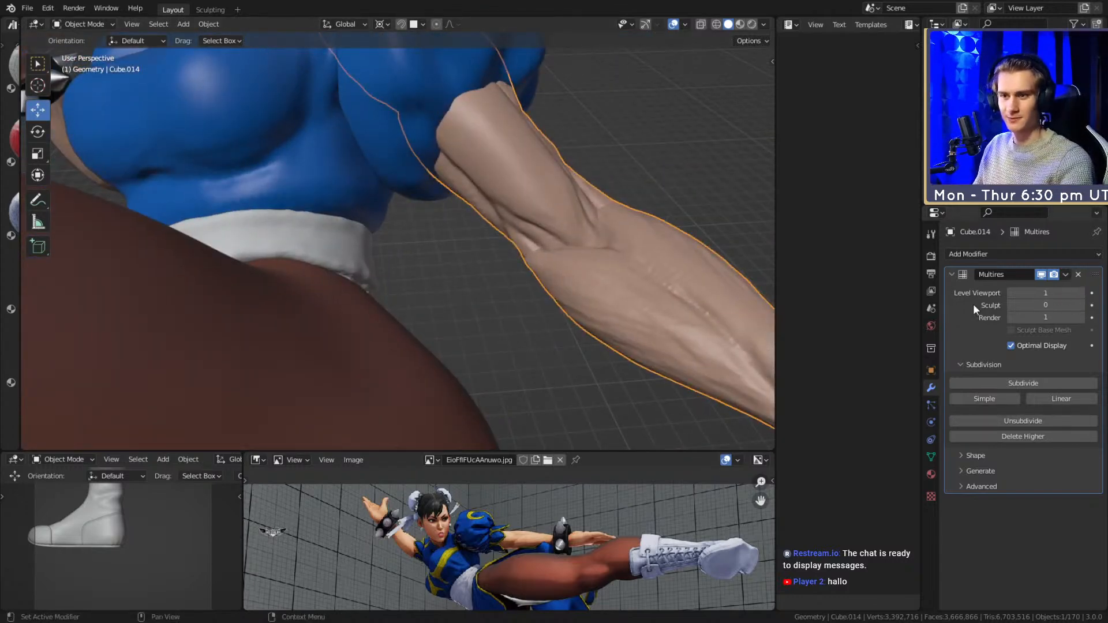
key("ctrl+x")
middle_click_drag(726, 274, 536, 263)
- Return to the Sculpting workspace and remesh the arm with a voxel size of 0.03095 m
left_click(205, 10)
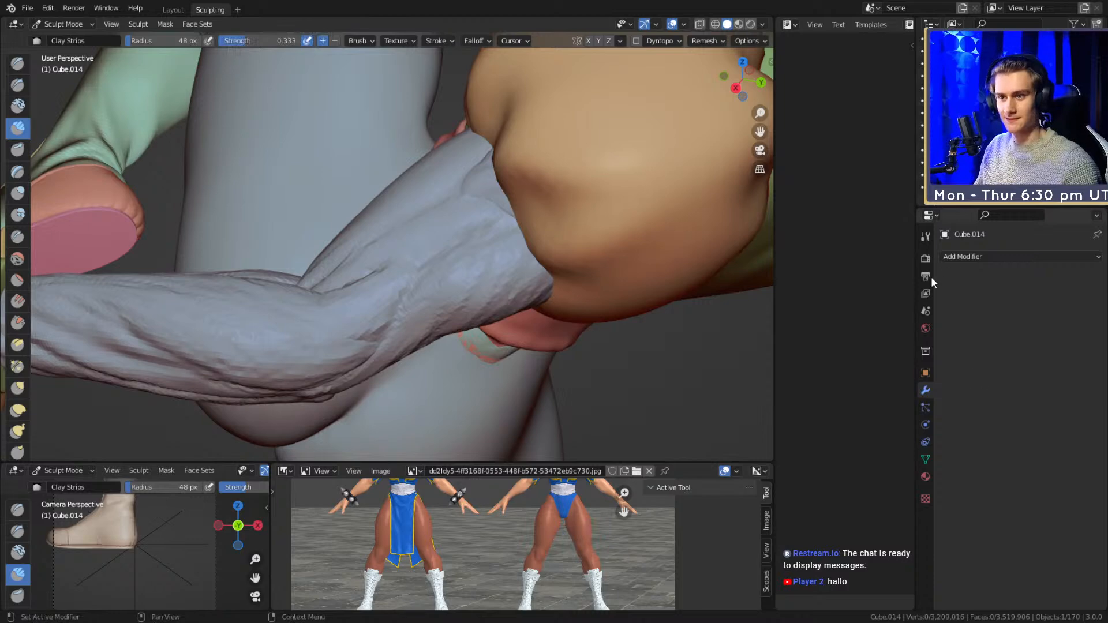
left_click(925, 235)
scroll(974, 477, "down", 10)
scroll(1016, 537, "down", 15)
left_click(1017, 537)
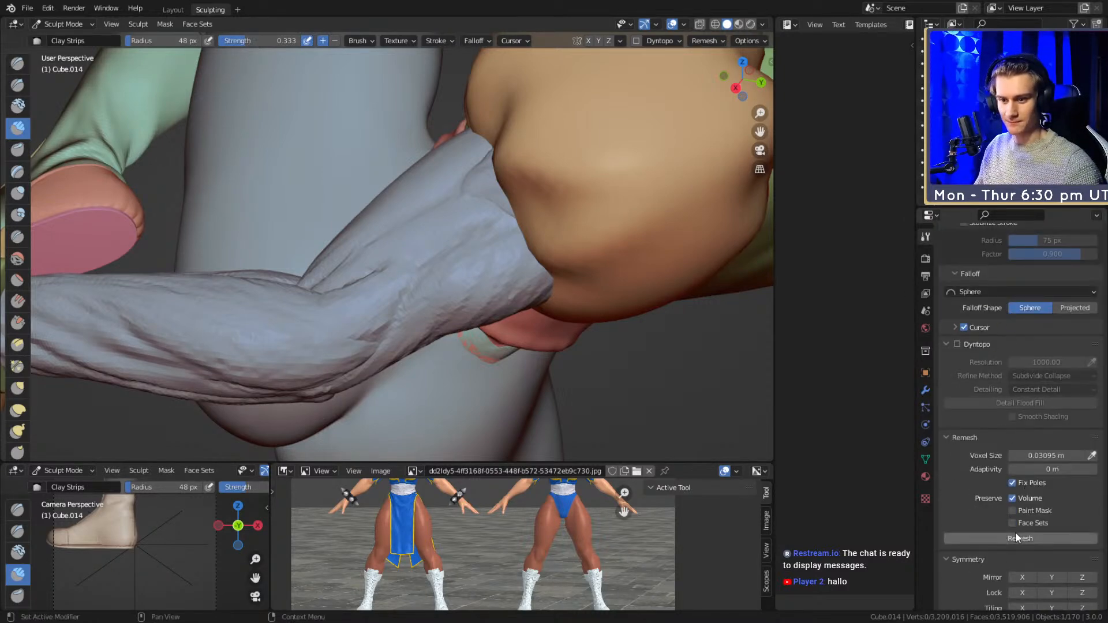
- Build up the remeshed upper arm just below the sleeve with Clay Strips, adjusting the brush radius to 53 px
middle_click_drag(456, 257, 346, 284)
mouse_move(402, 280)
left_mouse_down("alt+shift")
mouse_move(445, 252)
mouse_move(416, 262)
mouse_move(400, 210)
mouse_move(350, 308)
mouse_move(413, 173)
mouse_move(382, 243)
left_mouse_up("alt+shift")
key("shift+f")
right_click(397, 208)
key("f")
left_click(405, 218)
left_click_drag(403, 225, 394, 262)
left_click_drag(392, 245, 383, 263)
left_click_drag(430, 200, 407, 215)
key("f")
left_click(398, 199)
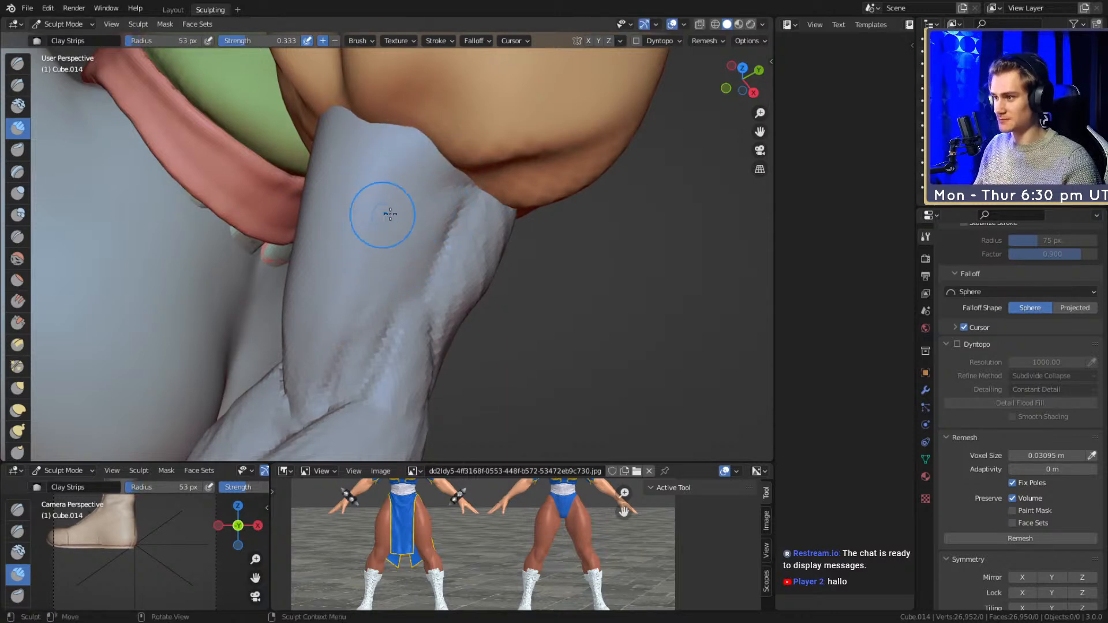
- Shape and smooth the muscle forms along the upper arm, adjusting the Clay Strips radius to 70 px
middle_click_drag(378, 215, 365, 197)
key("f")
left_click(394, 196)
mouse_move(438, 193)
left_mouse_down()
mouse_move(424, 202)
mouse_move(468, 179)
left_mouse_up()
mouse_move(420, 169)
middle_mouse_down()
mouse_move(401, 198)
mouse_move(455, 236)
mouse_move(519, 168)
mouse_move(493, 275)
middle_mouse_up()
middle_click_drag(492, 276, 463, 247, "shift")
key("f")
left_click(502, 245)
mouse_move(467, 243)
left_mouse_down("shift")
mouse_move(371, 284)
mouse_move(304, 287)
left_mouse_up("shift")
key("f")
left_click(440, 240)
mouse_move(441, 240)
middle_mouse_down()
mouse_move(470, 230)
mouse_move(440, 210)
middle_mouse_up()
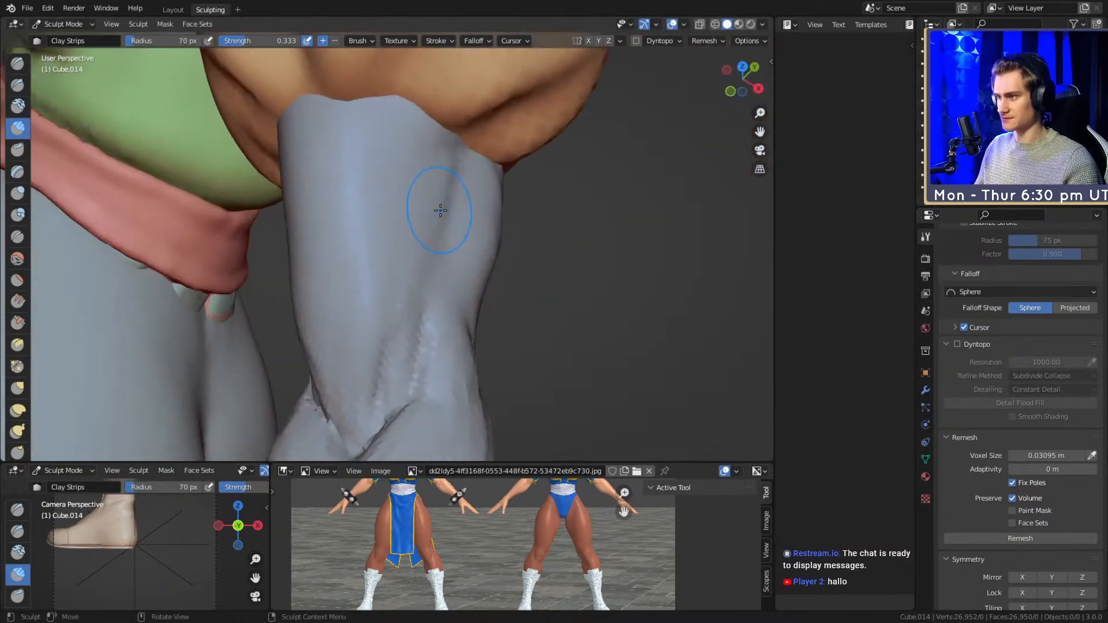
- Carve a groove along the upper arm muscle with the Crease brush at a 77 px radius
key("shift+c")
key("f")
left_click(485, 162)
mouse_move(408, 272)
left_mouse_down()
mouse_move(435, 200)
mouse_move(420, 219)
left_mouse_up()
key("f")
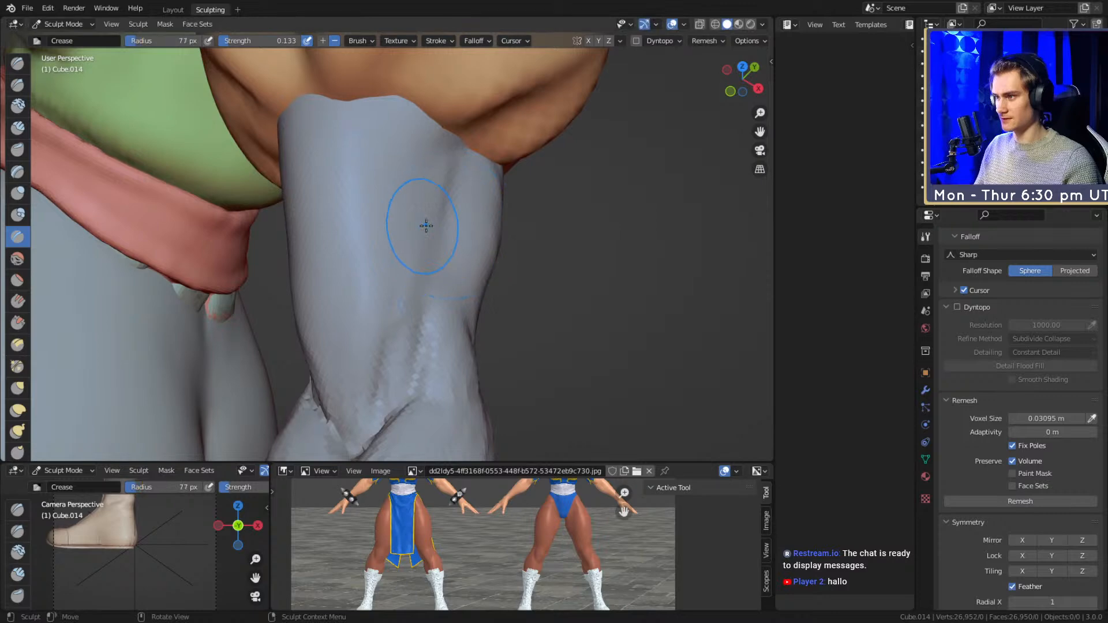
left_click(433, 153)
- Set the Crease brush's strength to 0.327 and its radius to 114 px
mouse_move(398, 102)
middle_mouse_down()
mouse_move(453, 210)
mouse_move(432, 167)
middle_mouse_up()
key("shift+f")
left_click(441, 165)
key("f")
left_click(452, 166)
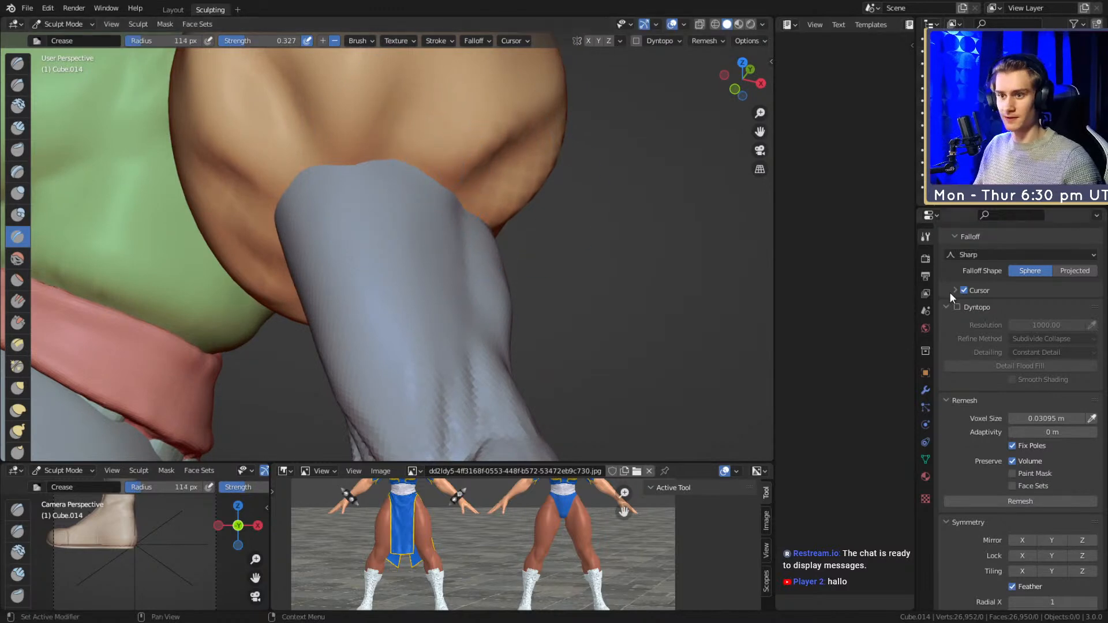
- Change the Crease brush's falloff to Smooth, review its settings and set its radius to 75 px
scroll(953, 291, "up", 4)
left_click(978, 350)
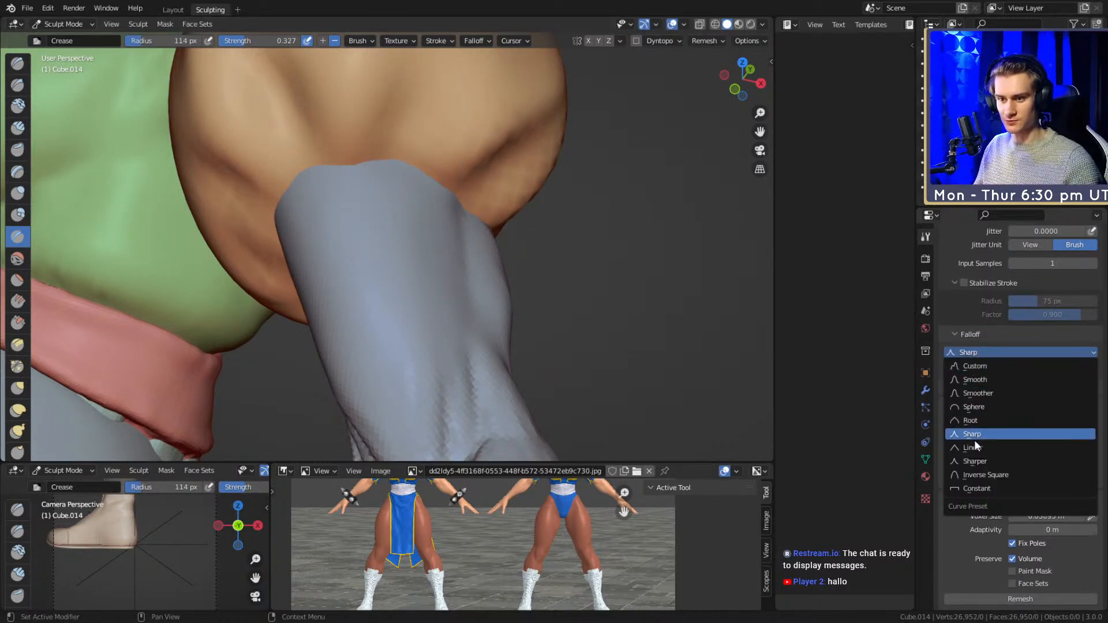
left_click(981, 393)
scroll(981, 370, "up", 10)
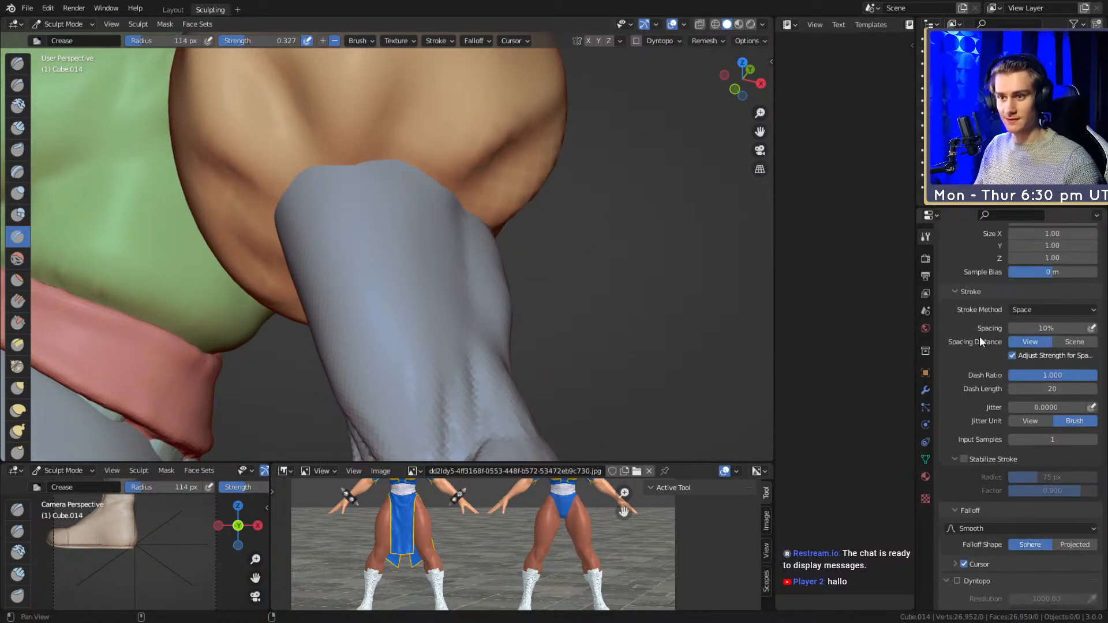
scroll(969, 439, "up", 15)
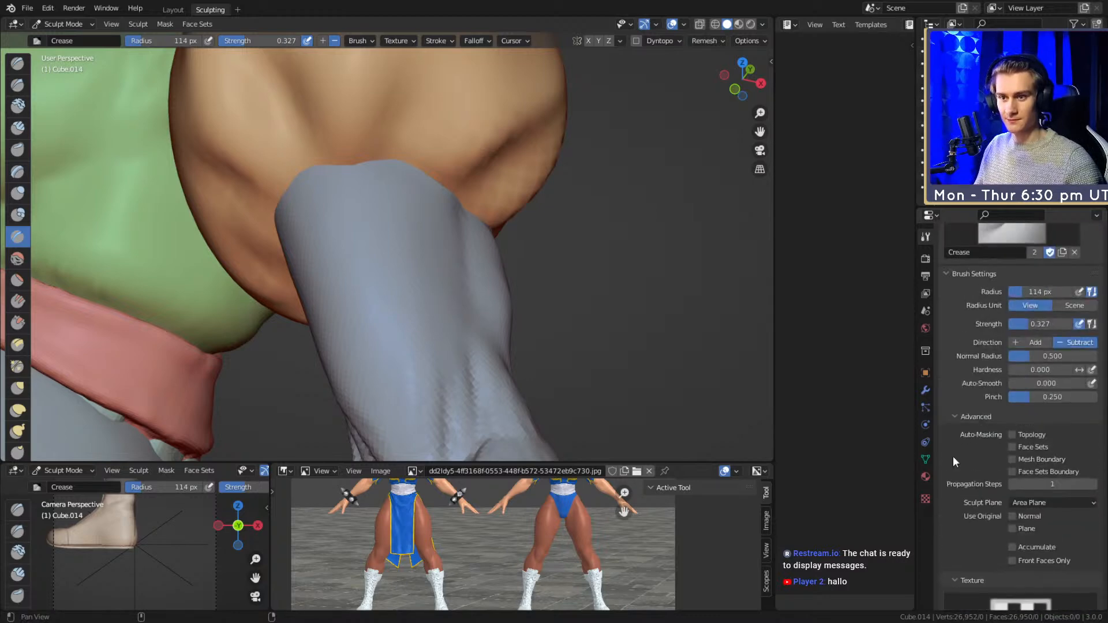
middle_click_drag(444, 210, 398, 211)
key("f")
left_click(471, 158)
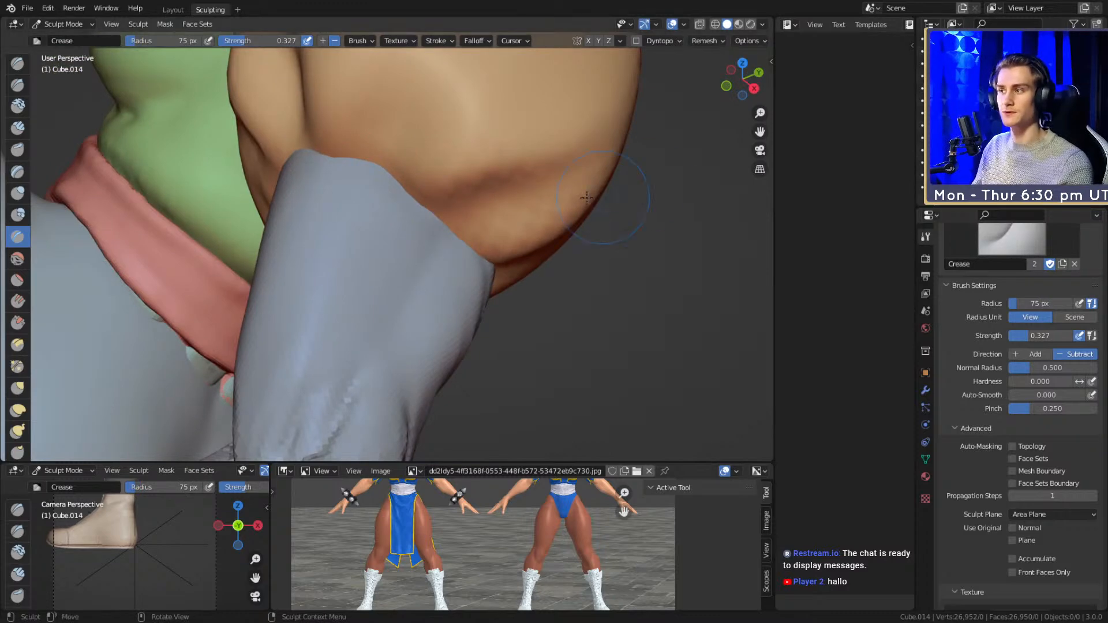
- In the Layout workspace, hide the left and right shoulder pads to expose the tops of the arms
scroll(646, 173, "down", 5)
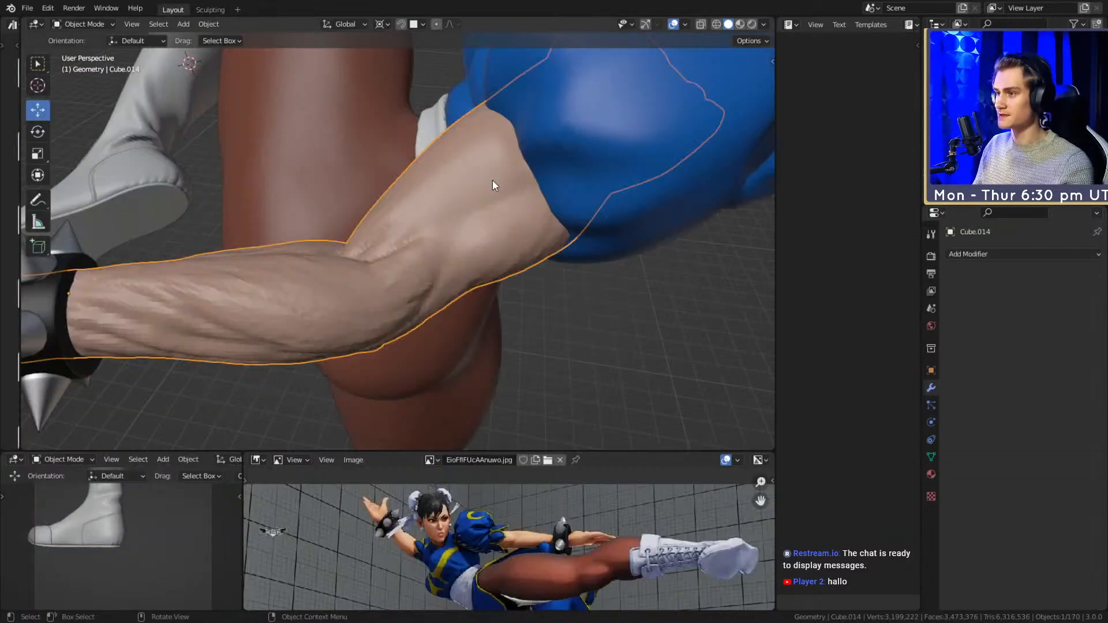
scroll(493, 183, "down", 4)
middle_click_drag(533, 173, 447, 209, "shift")
left_click(448, 208)
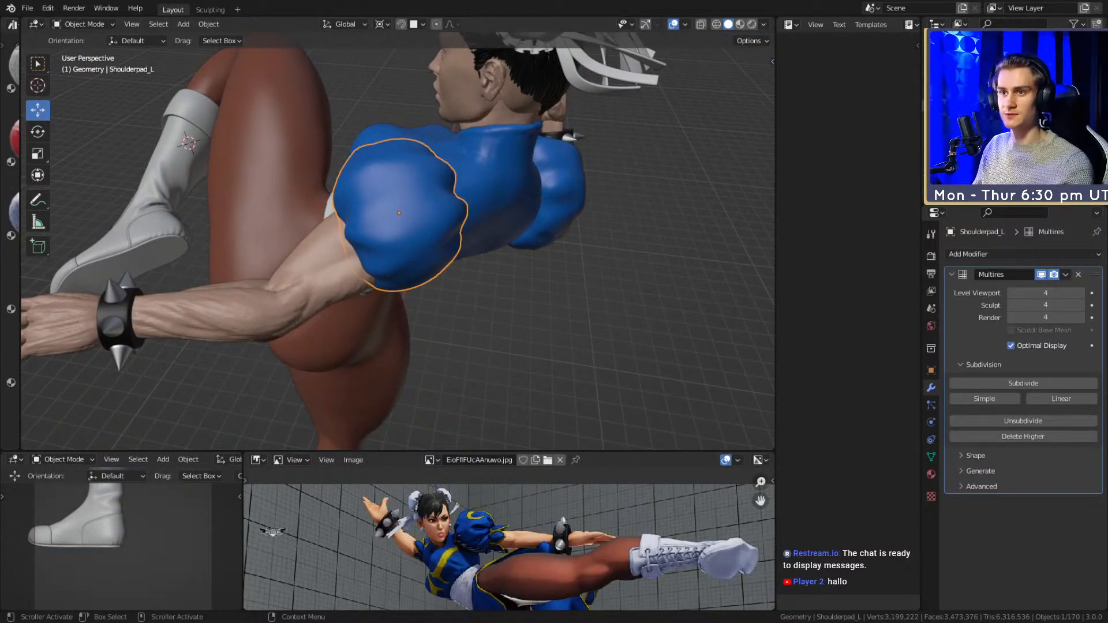
key("h")
middle_click_drag(595, 165, 462, 156)
left_click(649, 234)
key("h")
- Return to the Sculpting workspace, transfer sculpting to the outstretched arm and ready Clay Strips at a 48 px radius
middle_click_drag(453, 260, 556, 225)
left_click_drag(450, 190, 320, 119)
left_click(208, 10)
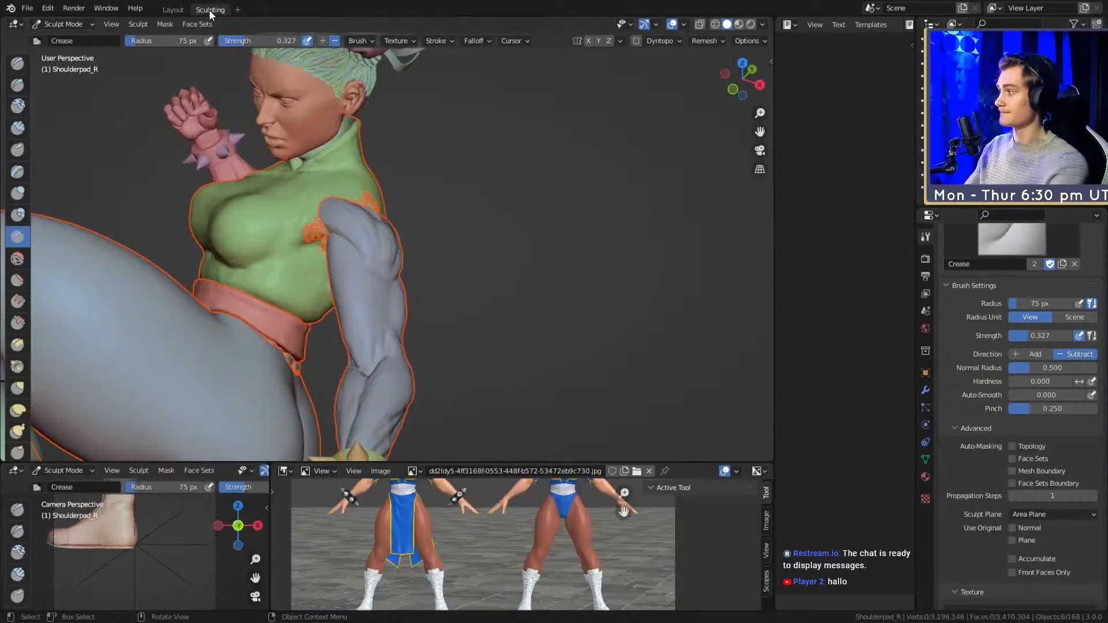
mouse_move(508, 262)
middle_mouse_down()
mouse_move(418, 306)
mouse_move(381, 186)
mouse_move(460, 247)
mouse_move(405, 226)
middle_mouse_up()
key("c")
key("f")
mouse_move(406, 225)
left_mouse_down("alt")
mouse_move(359, 185)
mouse_move(365, 233)
mouse_move(332, 268)
mouse_move(354, 212)
left_mouse_up("alt")
key("alt+q")
key("f")
left_click(350, 256)
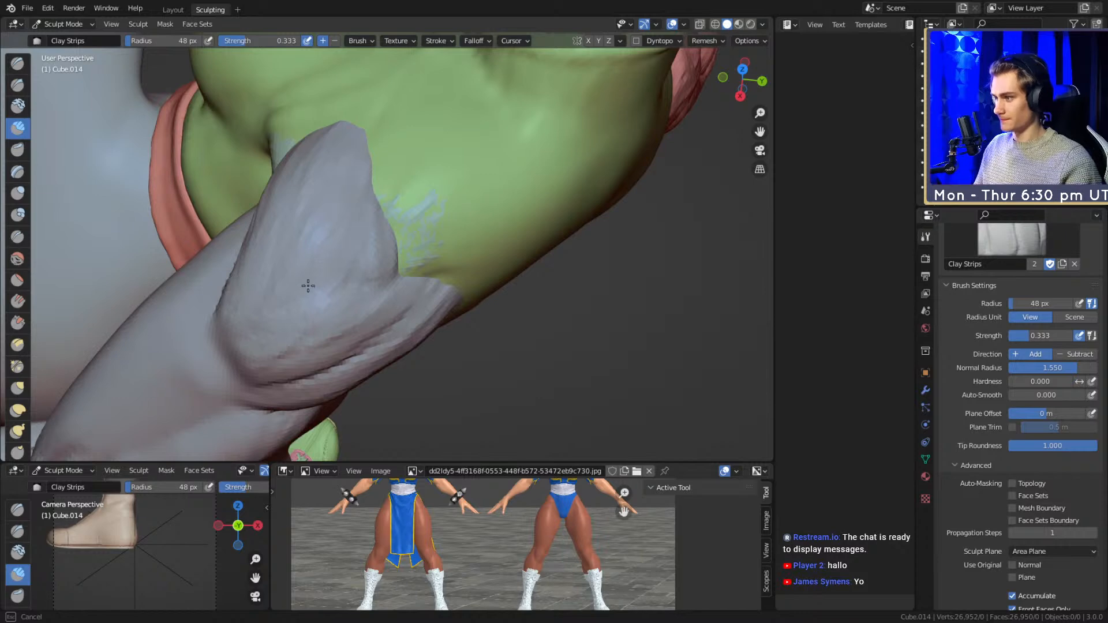
- Build up the exposed shoulder into a rounded deltoid with Clay Strips at a 48 px radius
mouse_move(262, 331)
middle_mouse_down()
mouse_move(357, 248)
mouse_move(408, 247)
mouse_move(341, 233)
middle_mouse_up()
middle_click_drag(360, 194, 400, 302)
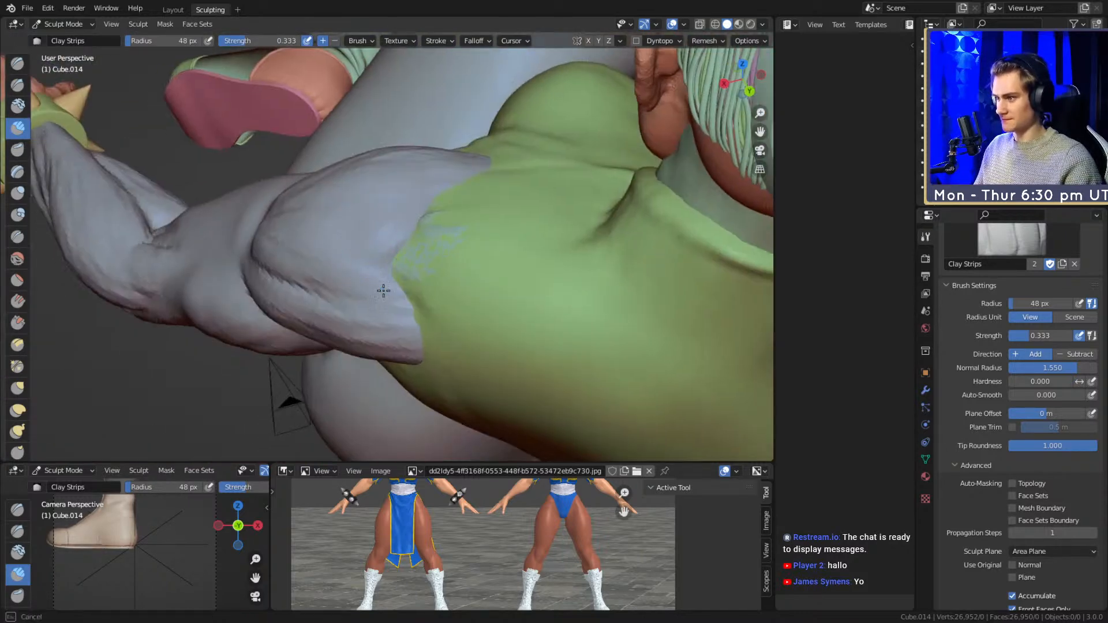
mouse_move(293, 209)
middle_mouse_down()
mouse_move(356, 254)
mouse_move(466, 219)
mouse_move(307, 241)
mouse_move(433, 225)
middle_mouse_up()
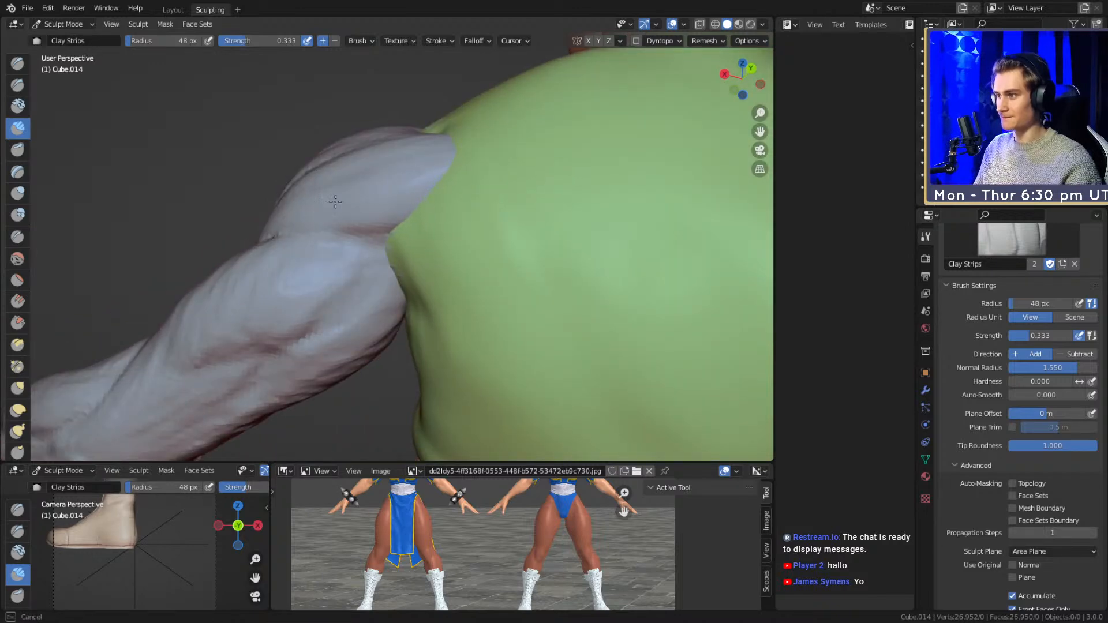
mouse_move(371, 175)
middle_mouse_down()
mouse_move(415, 231)
mouse_move(462, 243)
mouse_move(341, 275)
mouse_move(415, 283)
middle_mouse_up()
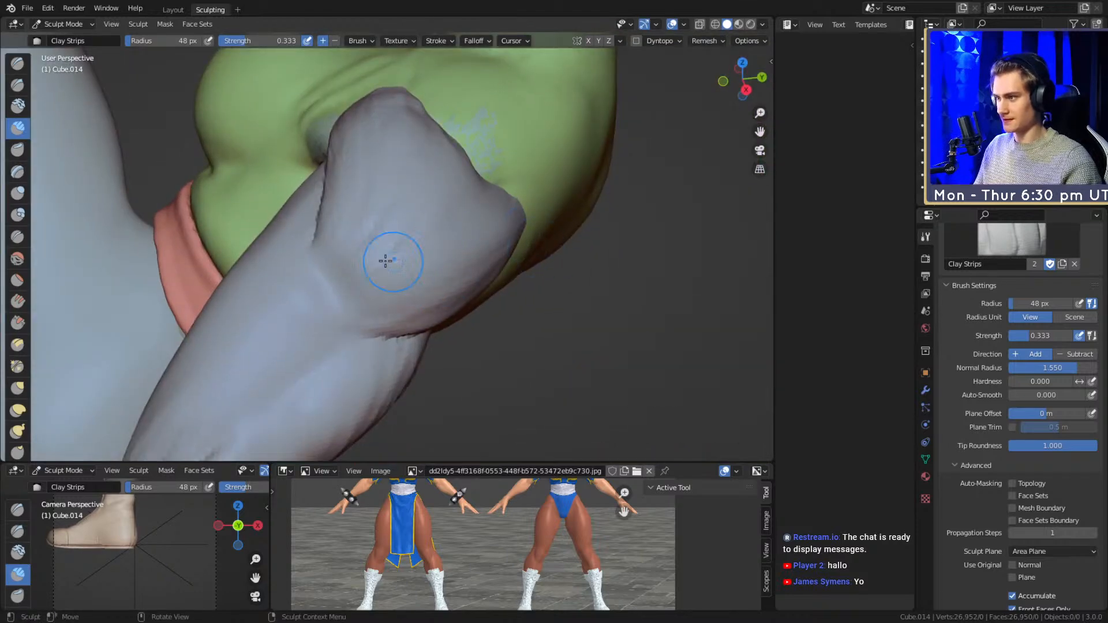
middle_click_drag(427, 240, 458, 228)
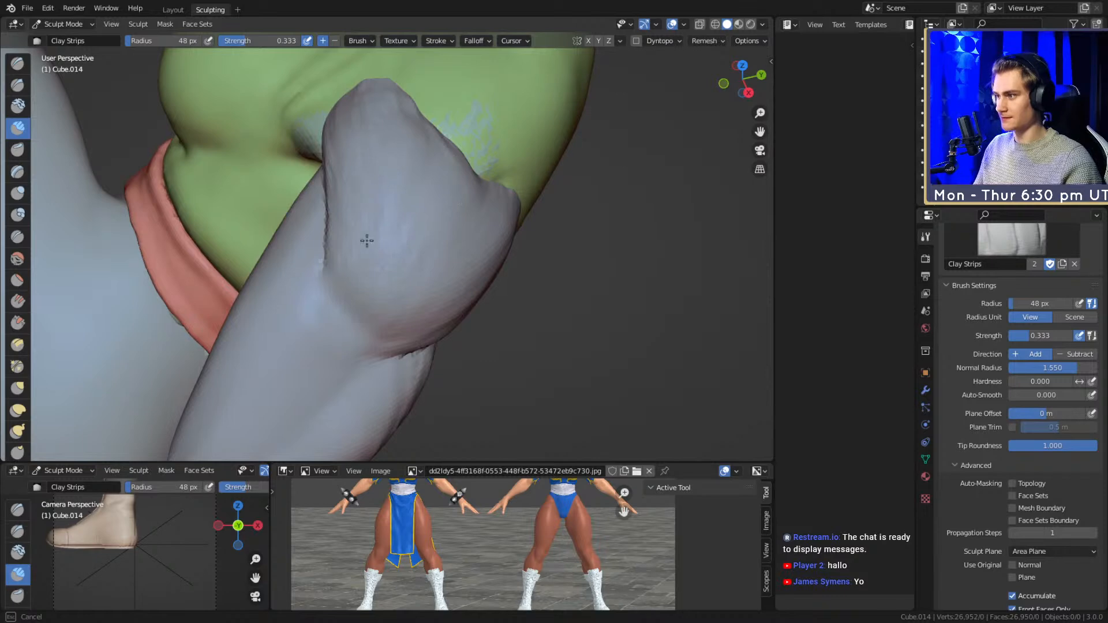
middle_click_drag(353, 250, 437, 234)
middle_click_drag(324, 144, 302, 181)
left_click_drag(372, 207, 392, 231)
mouse_move(361, 186)
left_mouse_down()
mouse_move(298, 183)
mouse_move(392, 193)
mouse_move(341, 184)
left_mouse_up()
- Fill out the front and middle of the deltoid with Clay Strips, resizing the brush between strokes
key("f")
left_click(445, 167)
mouse_move(406, 184)
middle_mouse_down("shift")
mouse_move(426, 215)
mouse_move(346, 254)
mouse_move(420, 222)
mouse_move(416, 296)
mouse_move(487, 254)
mouse_move(371, 289)
middle_mouse_up("shift")
key("f")
left_click(387, 237)
key("f")
left_click(349, 223)
middle_click_drag(391, 223, 436, 259, "shift")
left_click_drag(379, 228, 391, 262)
- Shape the outer side of the deltoid with Clay Strips at a 49 px radius
middle_click_drag(410, 231, 368, 228)
key("bracketleft")
key("bracketleft")
key("bracketleft")
mouse_move(368, 229)
left_mouse_down()
mouse_move(365, 279)
mouse_move(404, 311)
left_mouse_up()
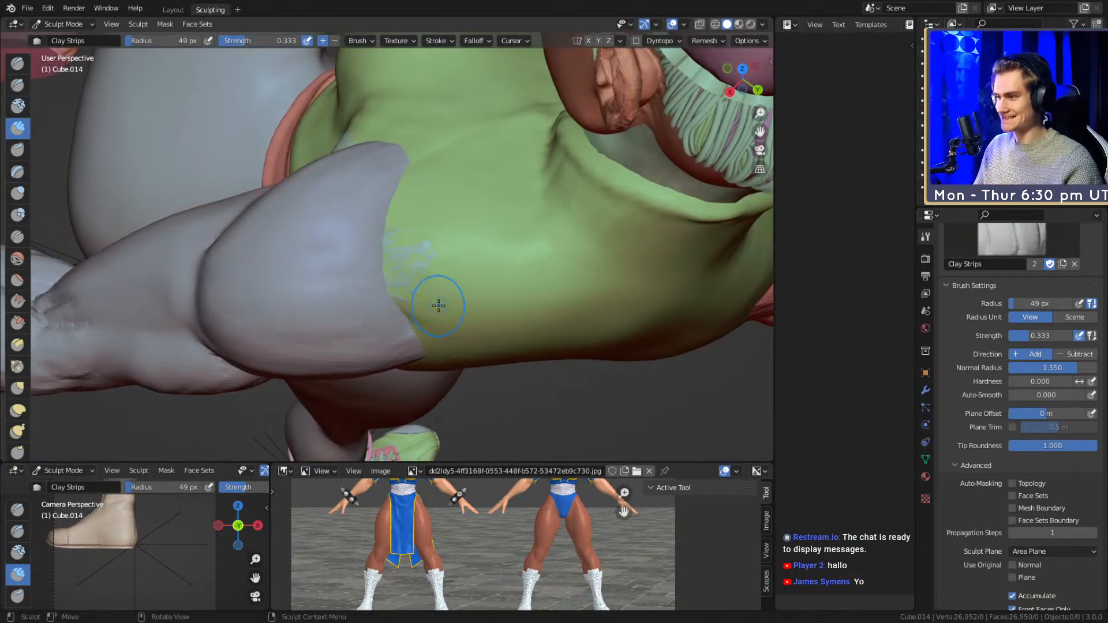
- Refine the deltoid's volume around the shoulder, reducing the Clay Strips radius to 30 px
middle_click_drag(436, 306, 369, 288)
key("bracketleft")
key("bracketleft")
key("bracketleft")
mouse_move(225, 271)
middle_mouse_down()
mouse_move(425, 284)
mouse_move(395, 247)
middle_mouse_up()
key("bracketleft")
mouse_move(302, 309)
middle_mouse_down()
mouse_move(329, 255)
mouse_move(290, 186)
middle_mouse_up()
key("bracketright")
key("bracketright")
key("bracketright")
key("bracketright")
key("bracketright")
key("bracketright")
key("bracketleft")
key("bracketleft")
key("bracketleft")
key("bracketleft")
key("bracketleft")
key("bracketleft")
mouse_move(373, 317)
middle_mouse_down()
mouse_move(285, 292)
mouse_move(296, 265)
middle_mouse_up()
middle_click_drag(364, 292, 339, 263)
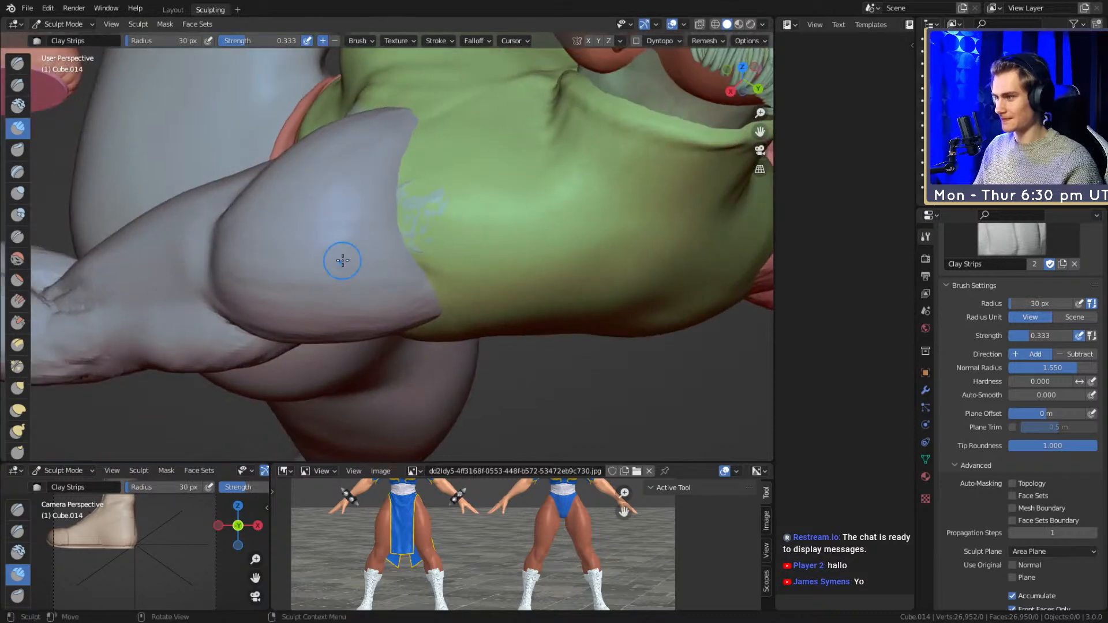
left_click_drag(356, 252, 398, 246)
- Even out the deltoid with a broad stroke at a 171 px brush radius
middle_click_drag(404, 245, 364, 218)
key("f")
left_click(422, 219)
mouse_move(396, 231)
left_mouse_down()
mouse_move(369, 282)
mouse_move(346, 279)
left_mouse_up()
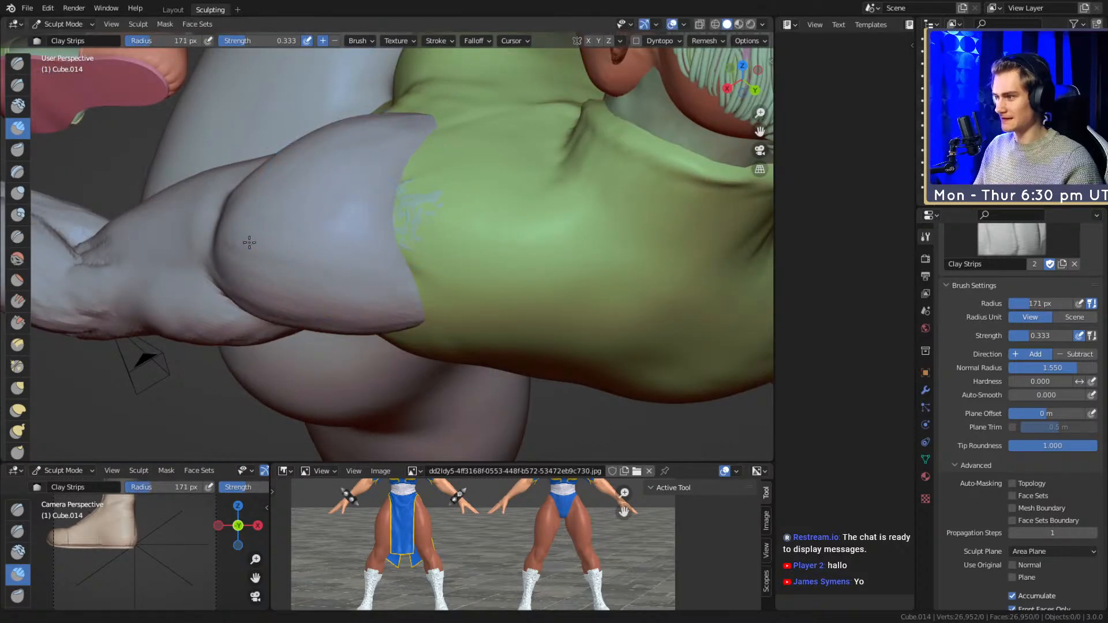
- Reduce the Clay Strips radius to 42 px for refining the deltoid's front edge
middle_click_drag(240, 242, 396, 247)
key("f")
left_click(321, 166)
mouse_move(322, 166)
middle_mouse_down()
mouse_move(404, 190)
mouse_move(275, 135)
mouse_move(465, 205)
mouse_move(359, 252)
mouse_move(354, 277)
mouse_move(418, 237)
mouse_move(425, 250)
mouse_move(383, 248)
middle_mouse_up()
key("f")
left_click(331, 253)
- Sculpt the front of the deltoid with Clay Strips at a 76 px radius
key("f")
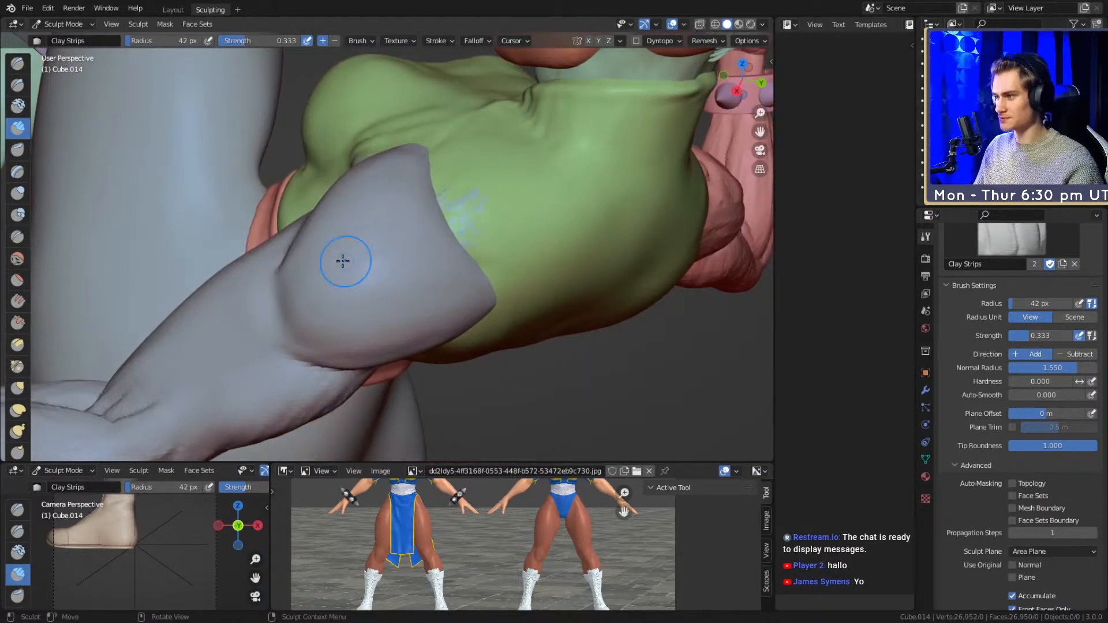
key("f")
left_click(377, 237)
mouse_move(377, 237)
middle_mouse_down()
mouse_move(549, 254)
mouse_move(413, 222)
middle_mouse_up()
left_click_drag(382, 242, 390, 190)
mouse_move(361, 233)
middle_mouse_down()
mouse_move(433, 210)
mouse_move(330, 193)
middle_mouse_up()
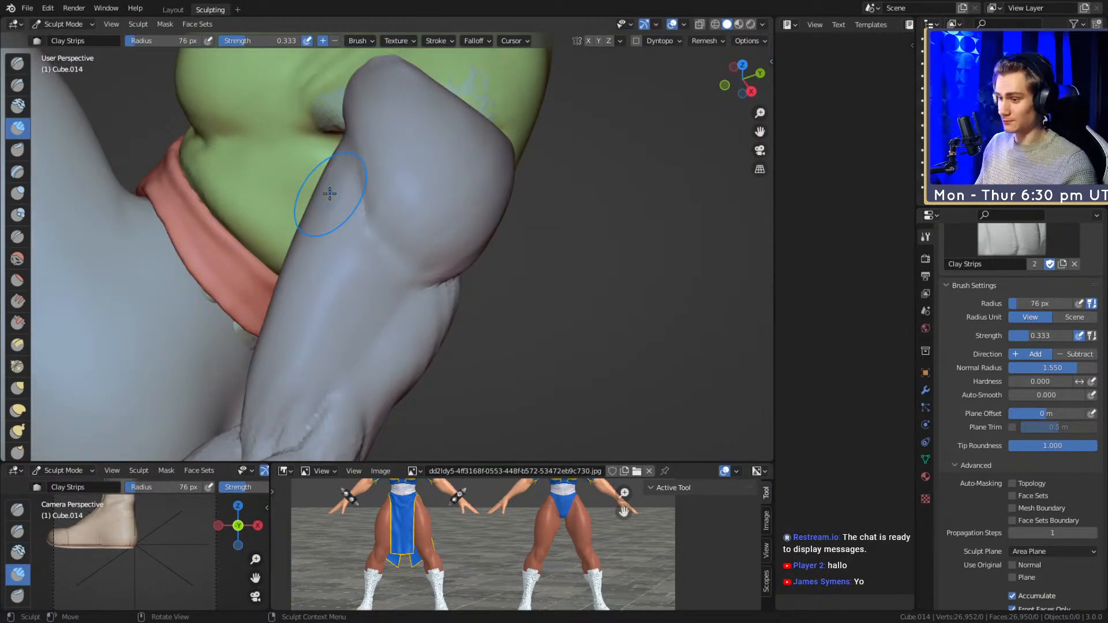
- Check the full-body reference and blend the deltoid's lower tip into the upper arm, using a 50 px Clay Strips radius
scroll(636, 487, "down", 3)
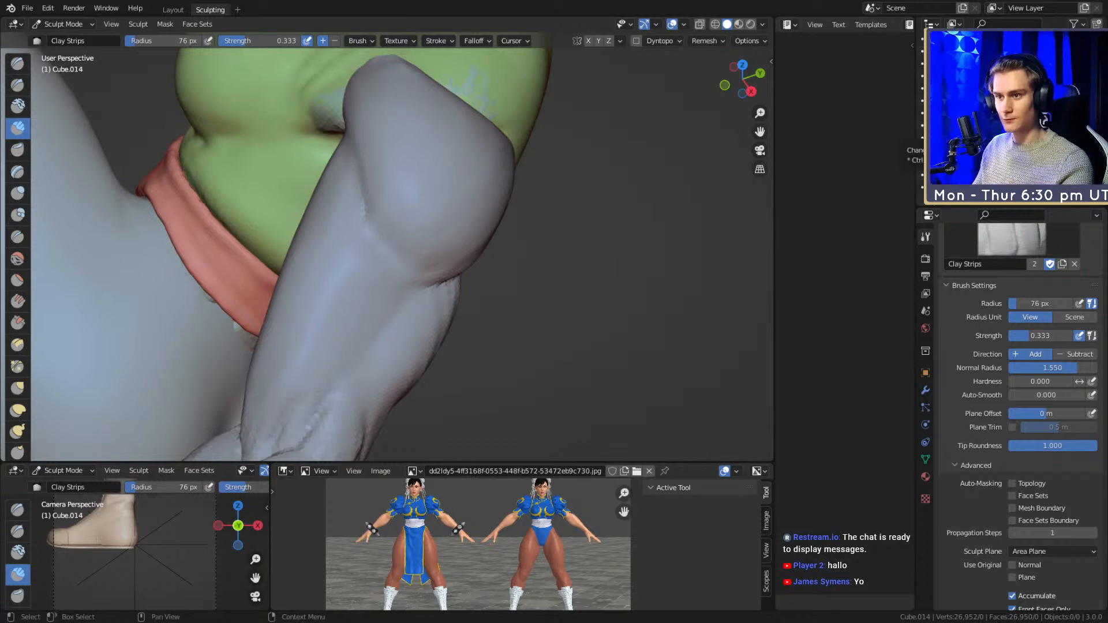
mouse_move(538, 261)
middle_mouse_down()
mouse_move(424, 116)
mouse_move(441, 249)
middle_mouse_up()
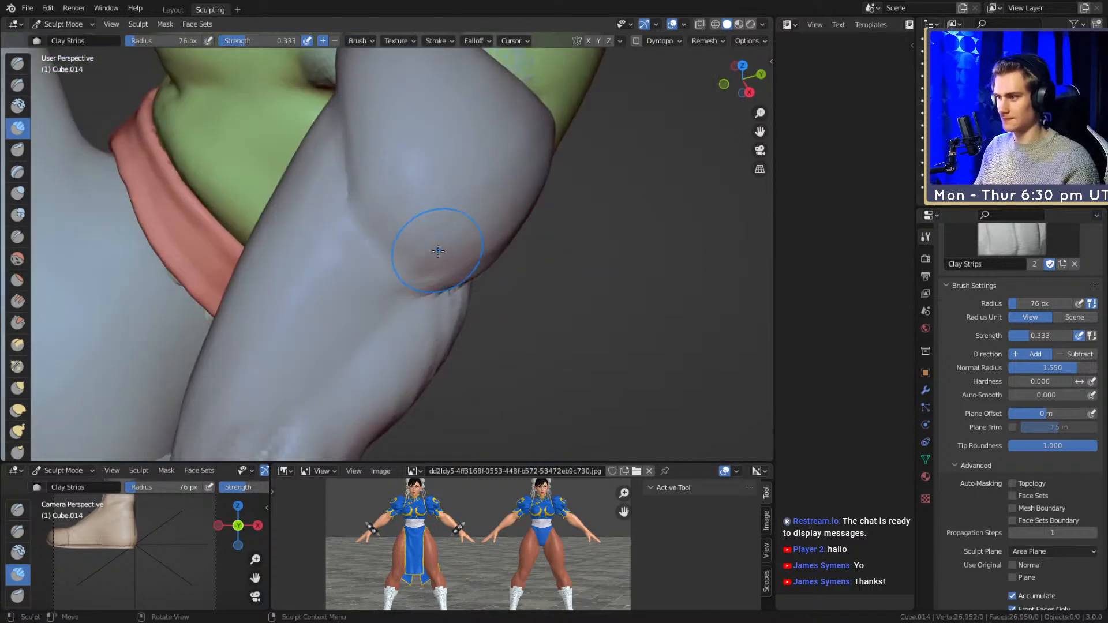
mouse_move(407, 272)
left_mouse_down()
mouse_move(374, 258)
mouse_move(445, 247)
left_mouse_up()
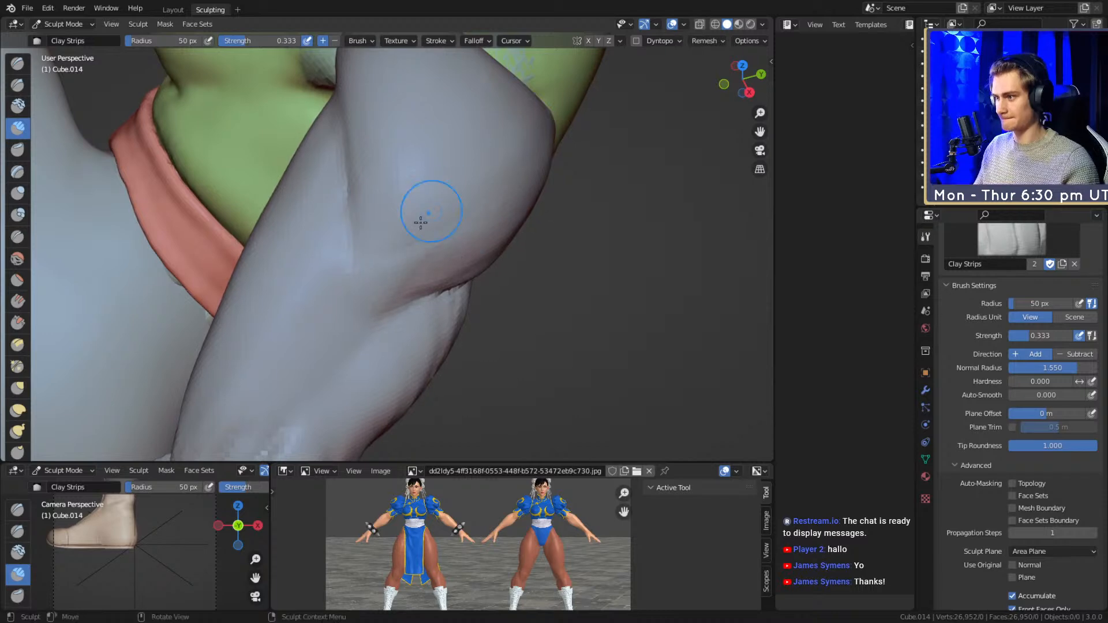
key("f")
left_click(461, 190)
left_click_drag(398, 277, 375, 294)
- Fill the transition beneath the deltoid's insertion with Clay Strips at a 31 px radius
key("f")
left_click(412, 252)
scroll(404, 248, "down", 6)
mouse_move(346, 254)
middle_mouse_down()
mouse_move(475, 245)
mouse_move(368, 262)
middle_mouse_up()
scroll(475, 246, "up", 4)
scroll(368, 263, "up", 2)
key("f")
left_click(347, 269)
left_click_drag(351, 271, 354, 276)
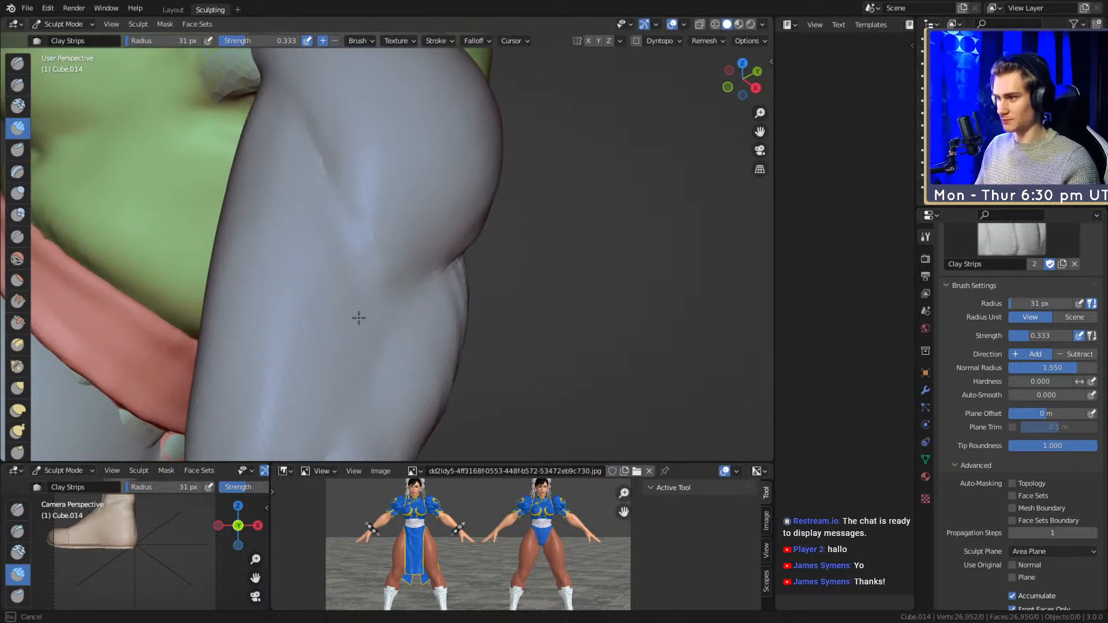
- Soften the groove between the deltoid and the biceps, then set the Clay Strips radius to 49 px
key("f")
left_click(319, 194)
mouse_move(330, 225)
left_mouse_down()
mouse_move(327, 214)
mouse_move(348, 266)
left_mouse_up()
key("f")
left_click(399, 300)
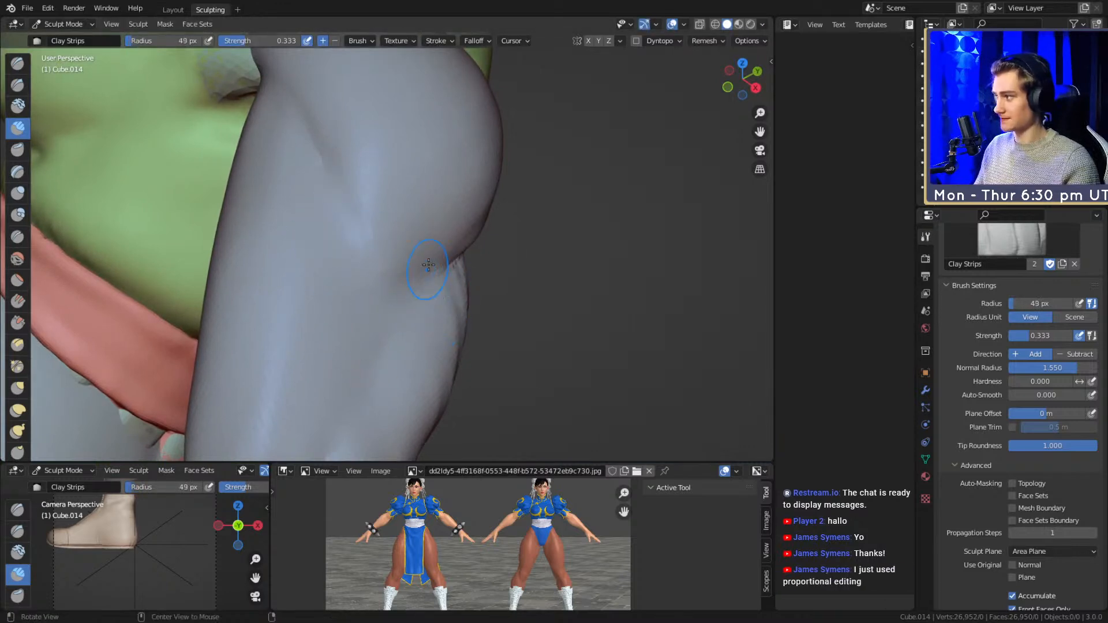
- Smooth the rough striations along the back of the upper arm at a 65 px brush radius
scroll(420, 297, "down", 4)
mouse_move(455, 295)
middle_mouse_down()
mouse_move(386, 220)
mouse_move(389, 254)
mouse_move(371, 228)
mouse_move(414, 237)
middle_mouse_up()
scroll(410, 217, "up", 3)
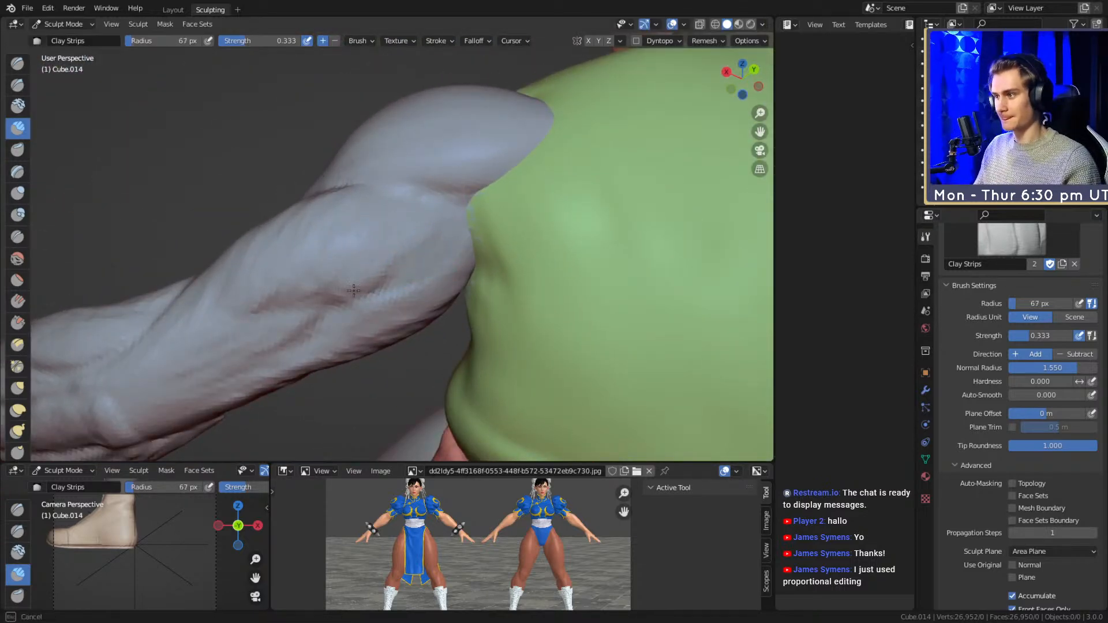
mouse_move(304, 261)
middle_mouse_down()
mouse_move(371, 235)
mouse_move(344, 240)
mouse_move(367, 296)
mouse_move(351, 232)
mouse_move(341, 247)
mouse_move(349, 283)
mouse_move(433, 230)
middle_mouse_up()
key("bracketleft")
key("bracketleft")
key("bracketleft")
key("bracketright")
key("bracketright")
key("bracketright")
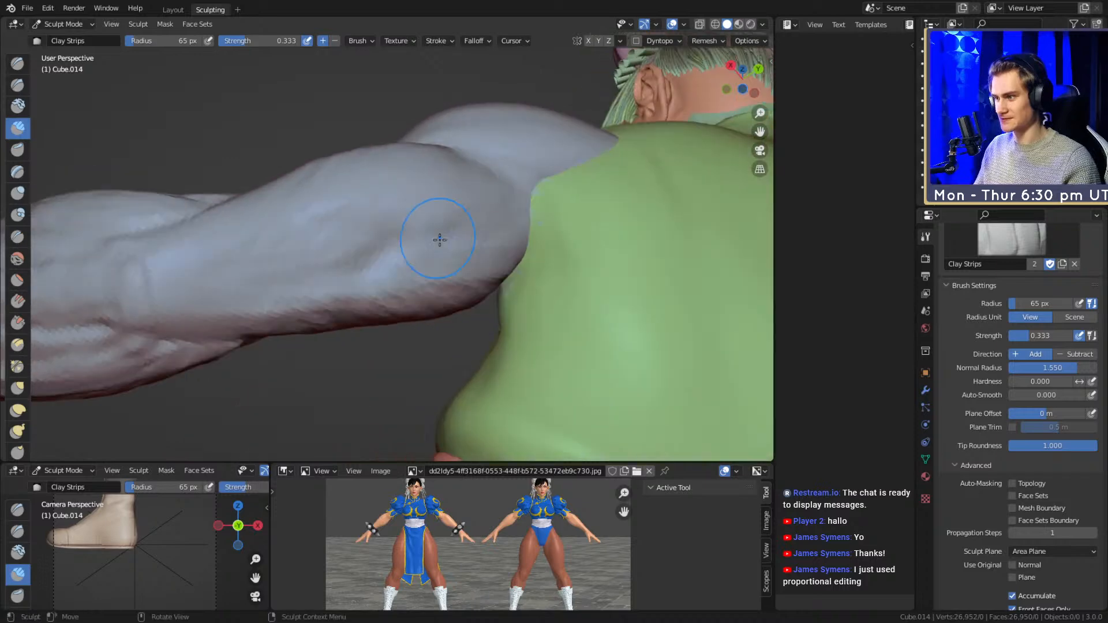
- Isolate the arm mesh in local view
middle_click_drag(507, 212, 511, 273)
mouse_move(389, 262)
middle_mouse_down()
mouse_move(418, 334)
mouse_move(281, 261)
mouse_move(448, 244)
mouse_move(364, 178)
mouse_move(440, 302)
mouse_move(429, 298)
middle_mouse_up()
key("KP_Divide")
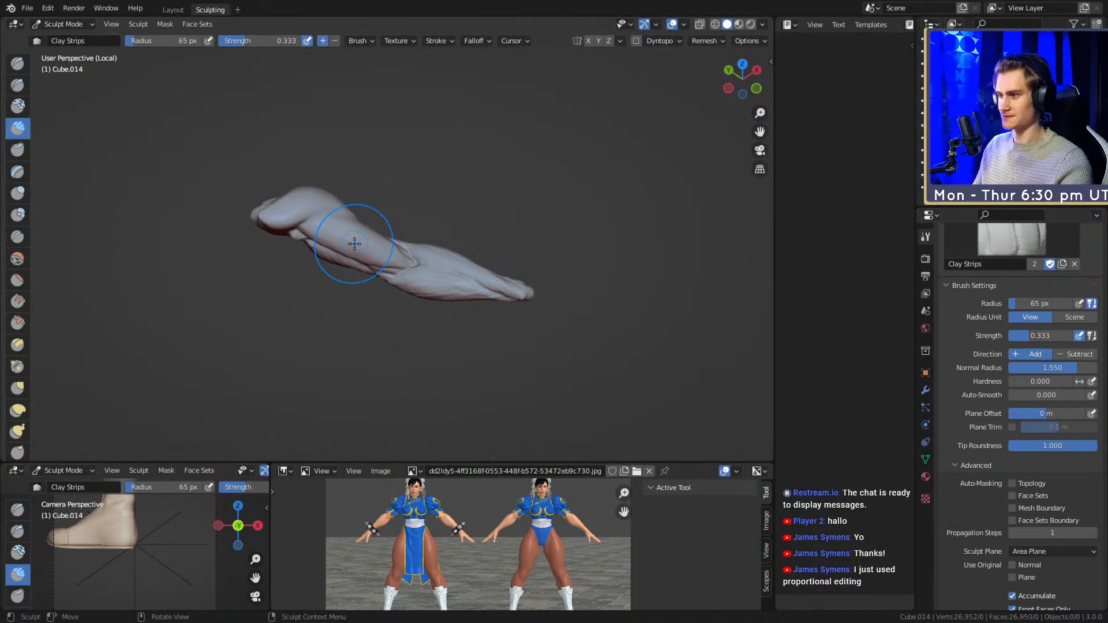
- Even out the inner upper arm from the triceps belly down toward the elbow
mouse_move(355, 244)
left_mouse_down("alt")
mouse_move(403, 161)
mouse_move(334, 218)
mouse_move(477, 245)
mouse_move(367, 229)
mouse_move(383, 202)
left_mouse_up("alt")
mouse_move(431, 241)
left_mouse_down("alt")
mouse_move(322, 338)
mouse_move(315, 282)
left_mouse_up("alt")
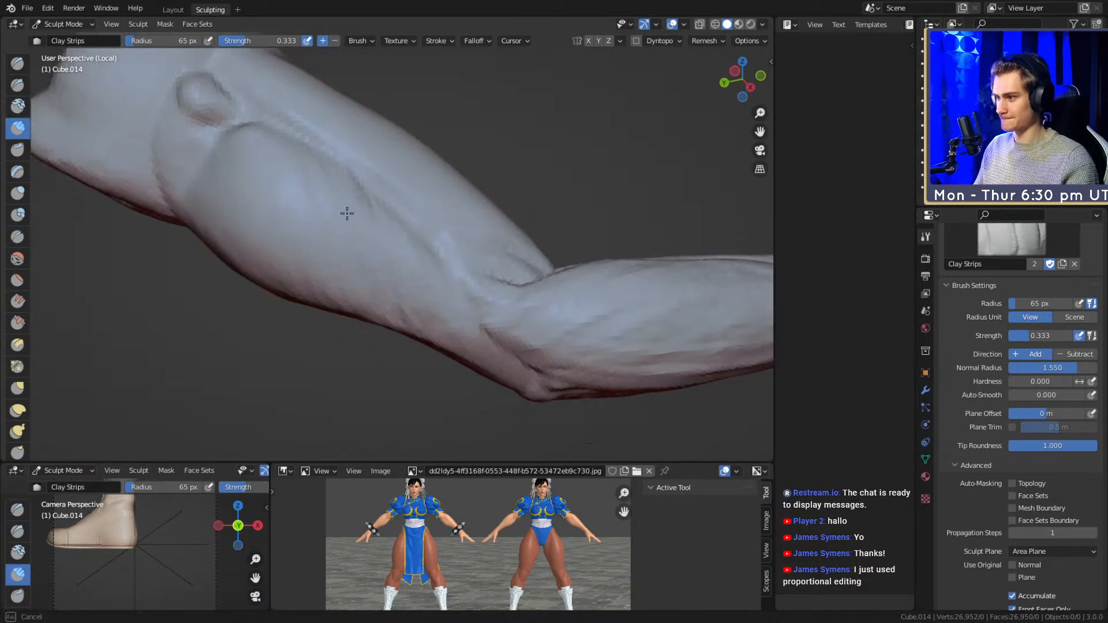
key("f")
left_click(314, 215)
mouse_move(300, 195)
left_mouse_down()
mouse_move(277, 212)
mouse_move(427, 275)
mouse_move(385, 235)
left_mouse_up()
key("f")
left_click(289, 224)
left_click_drag(278, 225, 465, 391)
- Smooth the back of the upper arm beneath the rear deltoid, finishing with the brush radius at 109 px
left_click_drag(314, 199, 433, 169, "alt")
left_click_drag(356, 235, 470, 282, "alt")
key("f")
left_click(458, 280)
mouse_move(650, 188)
left_mouse_down("alt+shift")
mouse_move(467, 224)
mouse_move(411, 165)
mouse_move(539, 181)
left_mouse_up("alt+shift")
key("f")
left_click(412, 208)
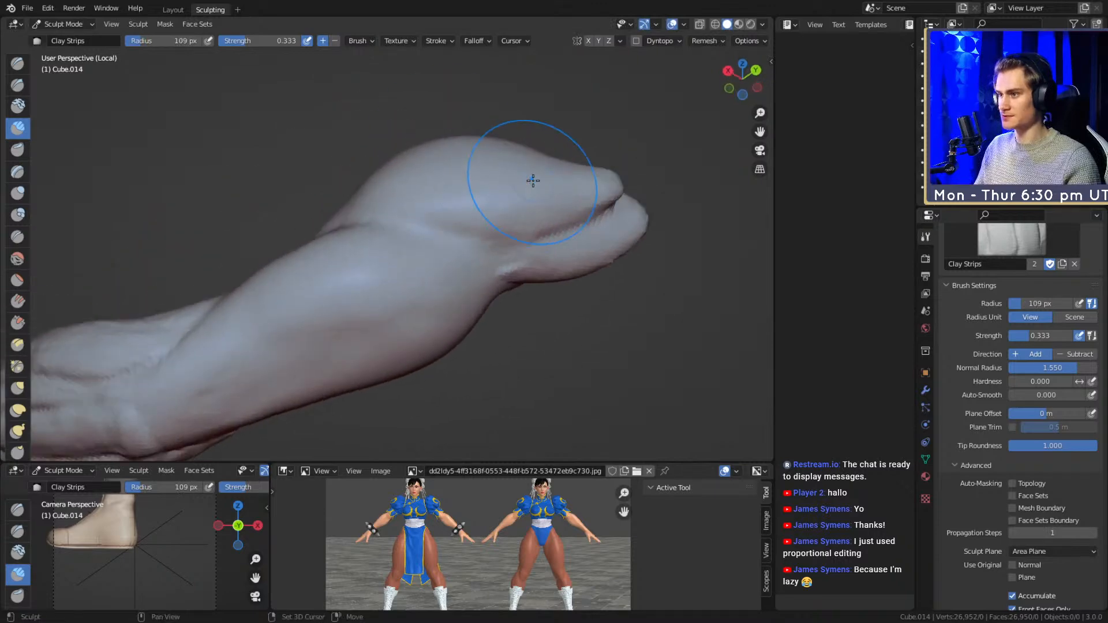
- Soften the groove between the biceps and triceps on the inner upper arm at a 35 px radius
left_click_drag(525, 248, 408, 250, "alt")
mouse_move(408, 250)
middle_mouse_down()
mouse_move(504, 251)
mouse_move(456, 254)
mouse_move(467, 242)
mouse_move(312, 265)
mouse_move(383, 292)
middle_mouse_up()
key("f")
left_click(446, 240)
key("f")
left_click(295, 267)
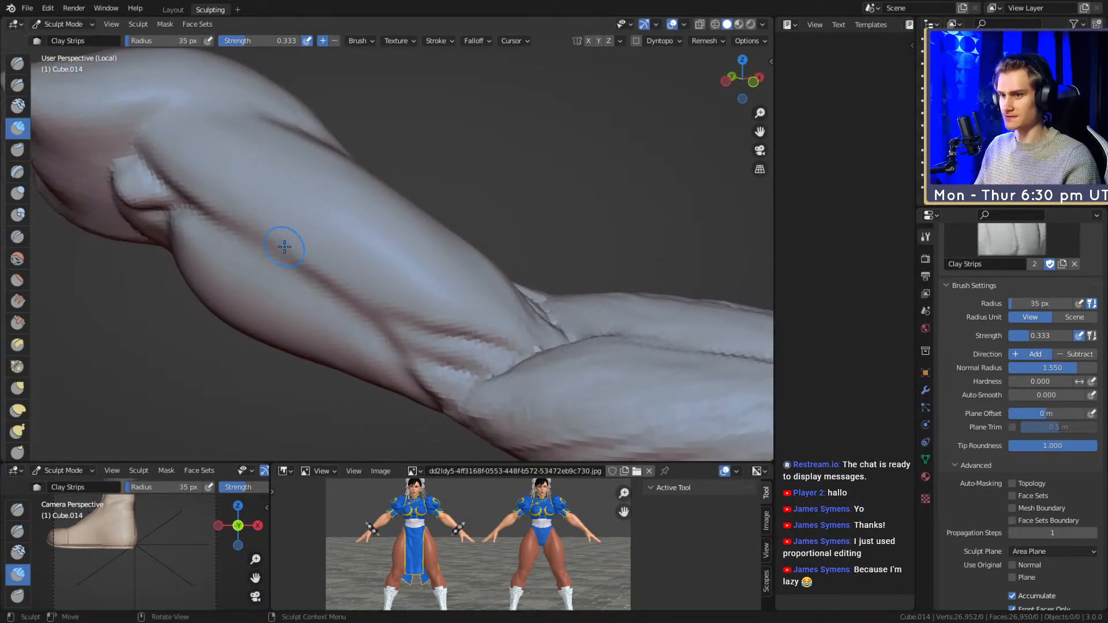
left_click_drag(209, 212, 346, 287, "shift")
left_click_drag(194, 177, 171, 169, "shift")
middle_click_drag(444, 308, 346, 253, "shift")
left_click_drag(300, 268, 316, 275)
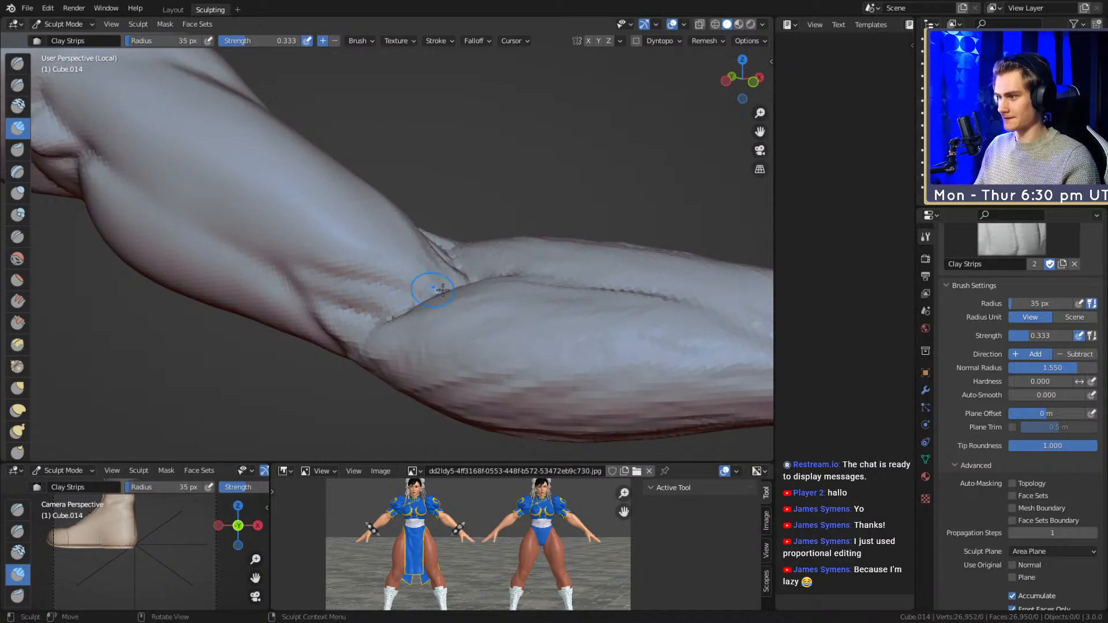
- Rework the ridges where the inner upper arm runs into the elbow with Clay Strips
middle_click_drag(369, 283, 350, 307)
key("f")
left_click(343, 307)
left_click_drag(359, 348, 343, 346)
left_click_drag(194, 260, 218, 267)
key("f")
left_click(258, 257)
key("f")
left_click(301, 300)
left_click_drag(311, 327, 348, 321)
- Smooth the lower end of the biceps just above the elbow crease
key("f")
middle_click_drag(367, 321, 274, 312)
key("f")
left_click(291, 312)
mouse_move(345, 173)
middle_mouse_down()
mouse_move(383, 191)
mouse_move(376, 298)
middle_mouse_up()
key("f")
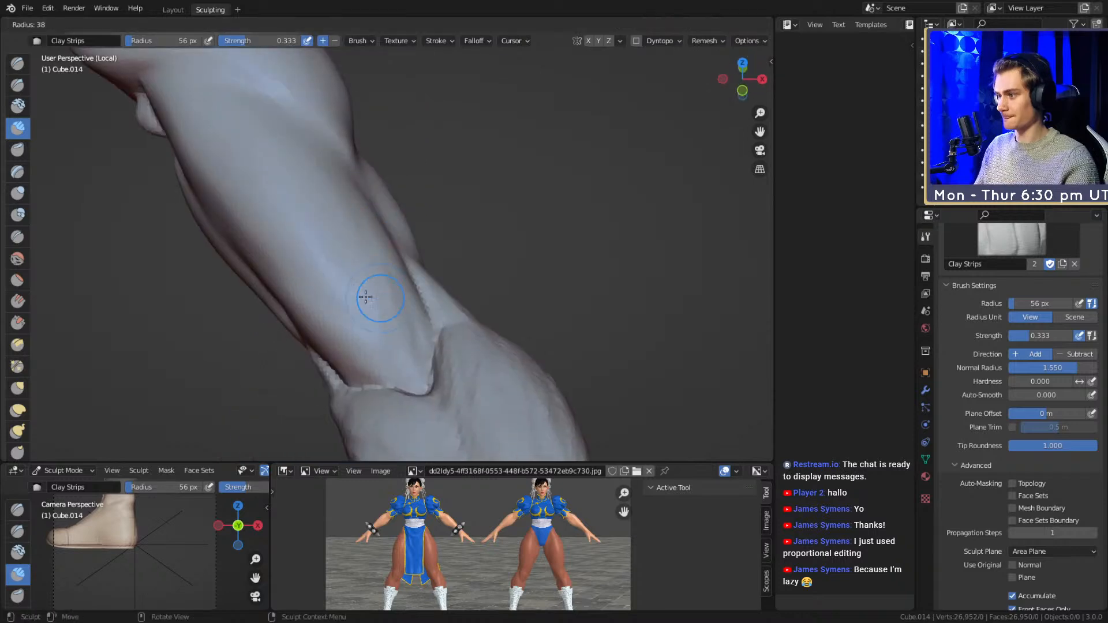
key("f")
left_click(391, 287)
mouse_move(390, 295)
left_mouse_down("shift")
mouse_move(383, 358)
mouse_move(393, 352)
left_mouse_up("shift")
- Blend the outer forearm muscle into the upper arm at the elbow, using a 47 px radius
mouse_move(422, 294)
middle_mouse_down()
mouse_move(329, 300)
mouse_move(512, 226)
mouse_move(470, 242)
mouse_move(381, 205)
mouse_move(382, 217)
mouse_move(398, 196)
mouse_move(438, 234)
mouse_move(403, 247)
mouse_move(393, 306)
middle_mouse_up()
key("f")
left_click(449, 240)
key("f")
left_click(391, 207)
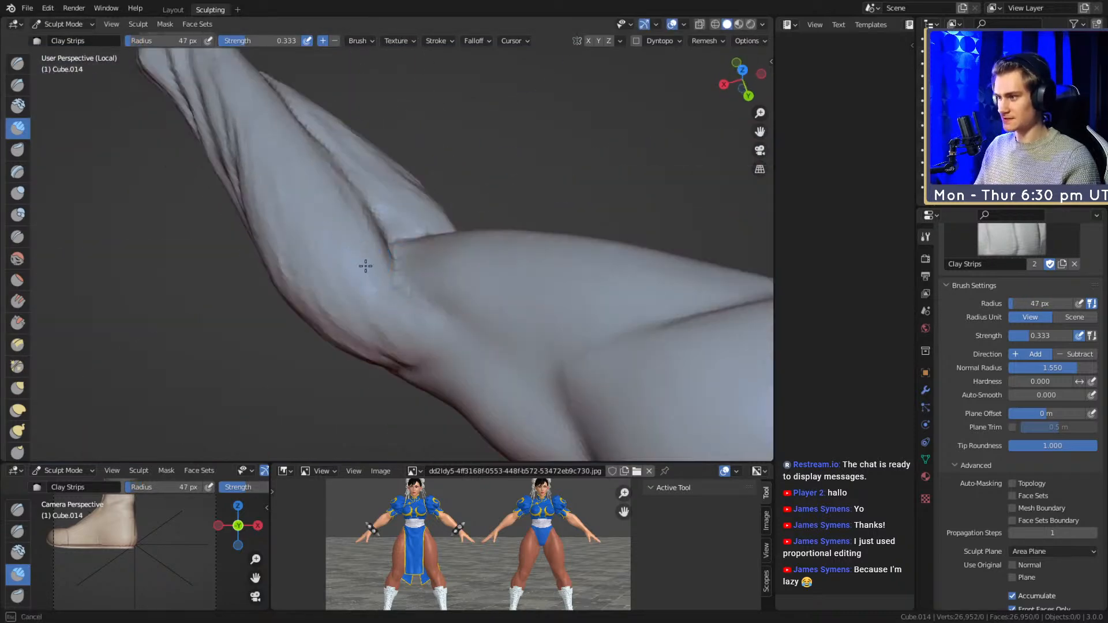
left_click_drag(423, 347, 450, 301, "alt+shift")
- Refine the crease at the outer elbow with Clay Strips at a 34 px radius
mouse_move(540, 288)
left_mouse_down("alt")
mouse_move(527, 171)
mouse_move(448, 247)
left_mouse_up("alt")
key("bracketleft")
key("bracketleft")
key("bracketleft")
middle_click_drag(441, 283, 448, 214)
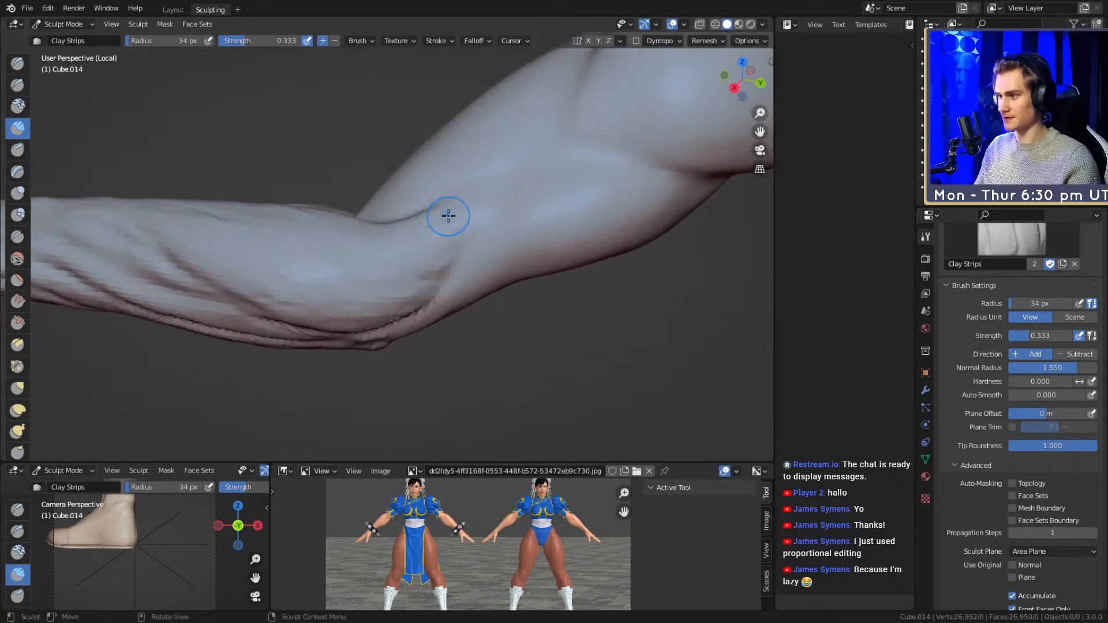
middle_click_drag(400, 273, 432, 289)
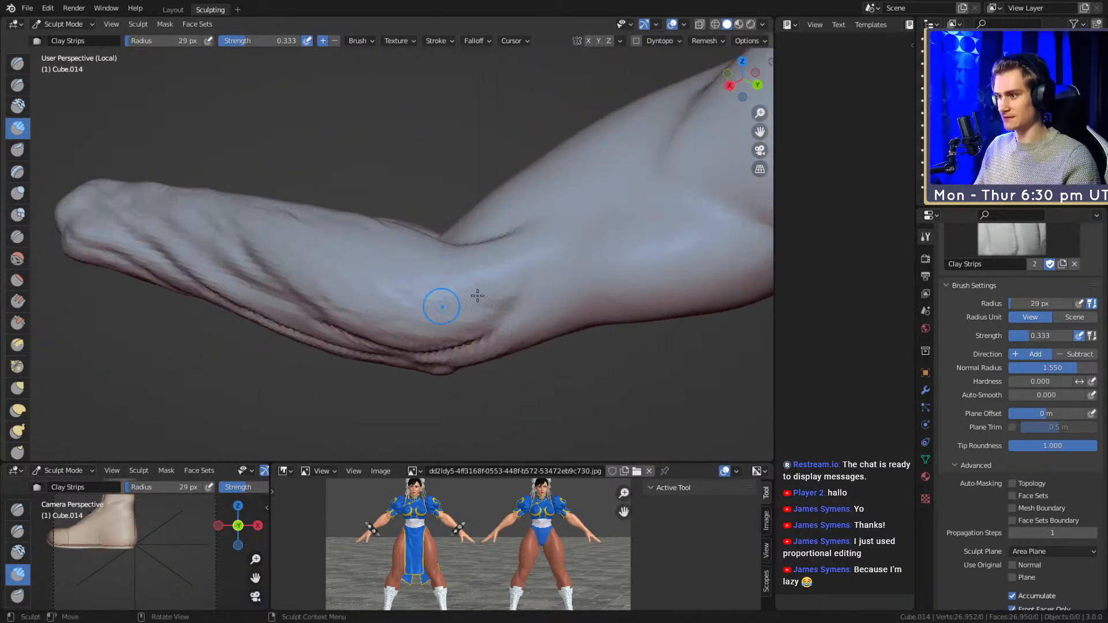
- Round out the outer forearm muscle just below the elbow with Clay Strips at a 43 px radius
key("f")
left_click(366, 258)
middle_click_drag(445, 280, 423, 265)
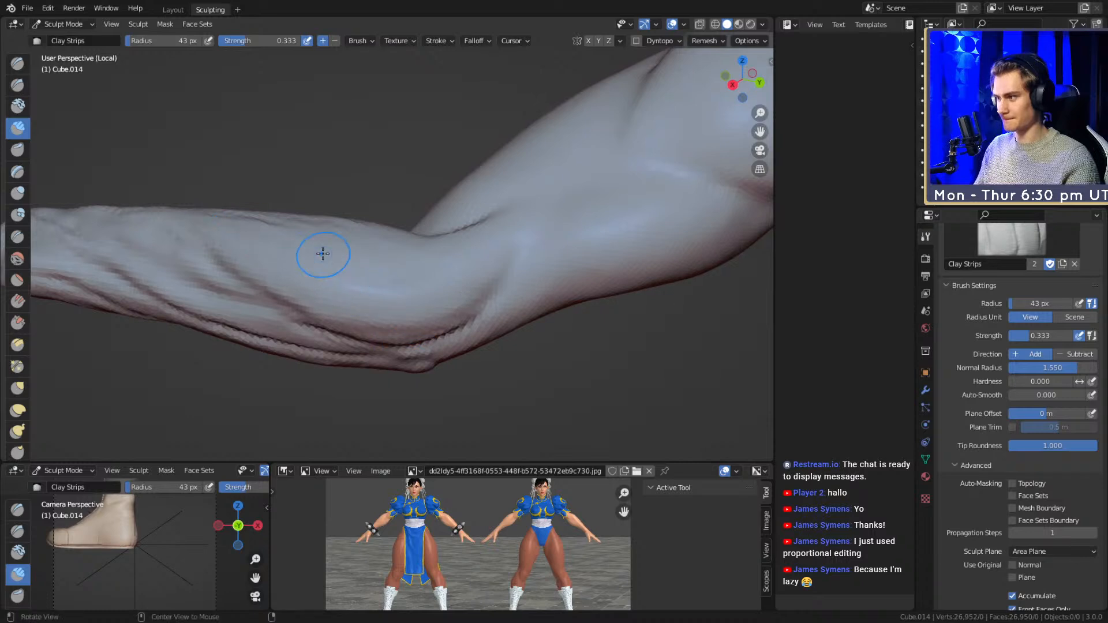
middle_click_drag(331, 263, 265, 263)
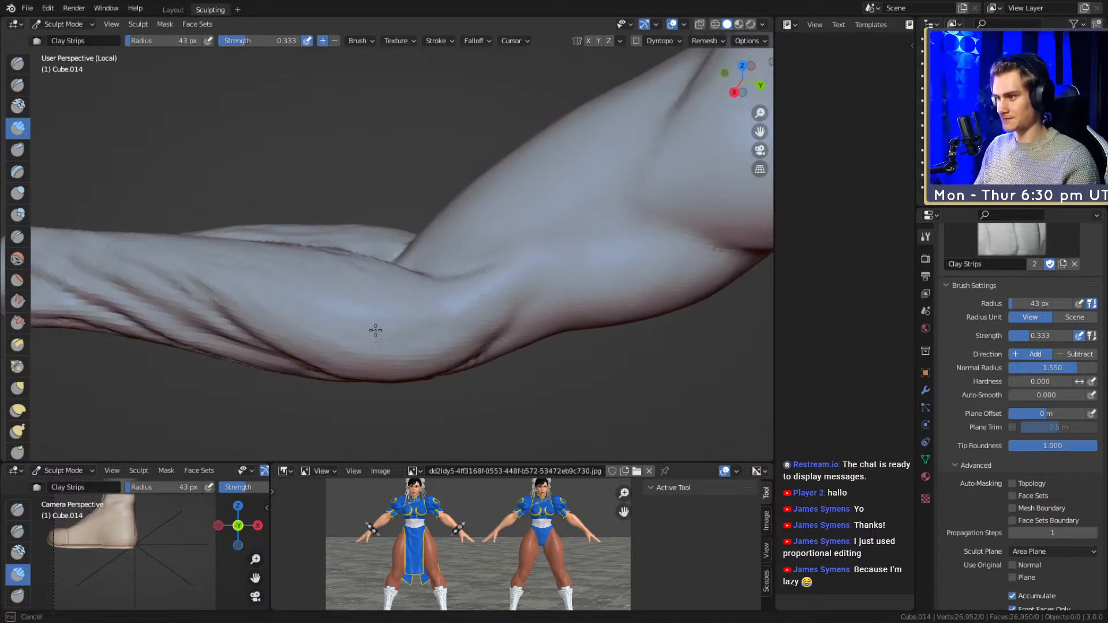
mouse_move(456, 335)
left_mouse_down()
mouse_move(485, 331)
mouse_move(445, 326)
mouse_move(452, 337)
left_mouse_up()
mouse_move(314, 267)
middle_mouse_down()
mouse_move(401, 168)
mouse_move(483, 258)
mouse_move(394, 234)
mouse_move(415, 235)
mouse_move(389, 248)
mouse_move(415, 272)
mouse_move(404, 249)
middle_mouse_up()
- Smooth the broad top of the forearm at a 114 px radius
key("f")
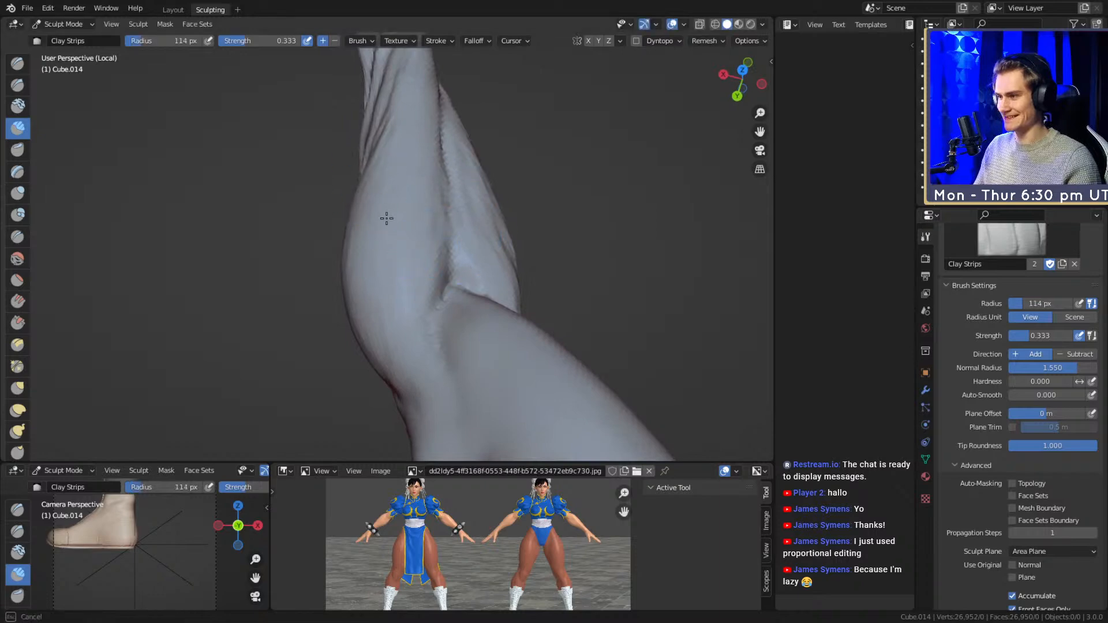
mouse_move(375, 347)
middle_mouse_down()
mouse_move(365, 267)
mouse_move(462, 249)
middle_mouse_up()
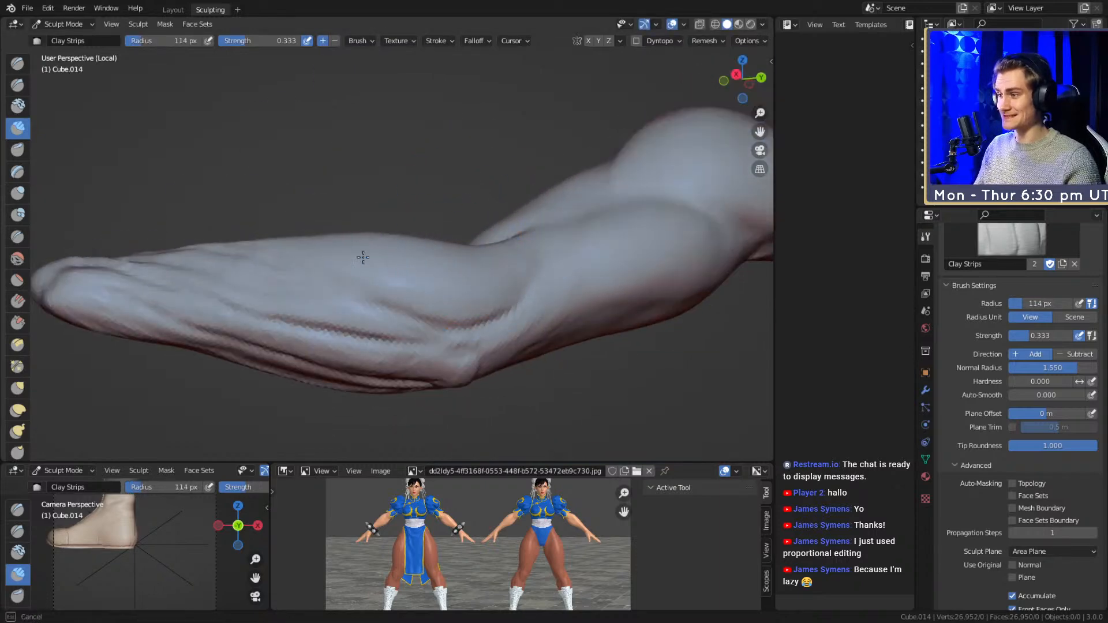
left_click_drag(389, 273, 433, 267)
mouse_move(438, 271)
middle_mouse_down()
mouse_move(450, 250)
mouse_move(423, 261)
middle_mouse_up()
- Sculpt the outer forearm muscles between elbow and wrist with Clay Strips at a 33 px radius
key("f")
left_click(445, 249)
left_click_drag(381, 258, 410, 237)
mouse_move(305, 237)
middle_mouse_down()
mouse_move(448, 306)
mouse_move(447, 285)
middle_mouse_up()
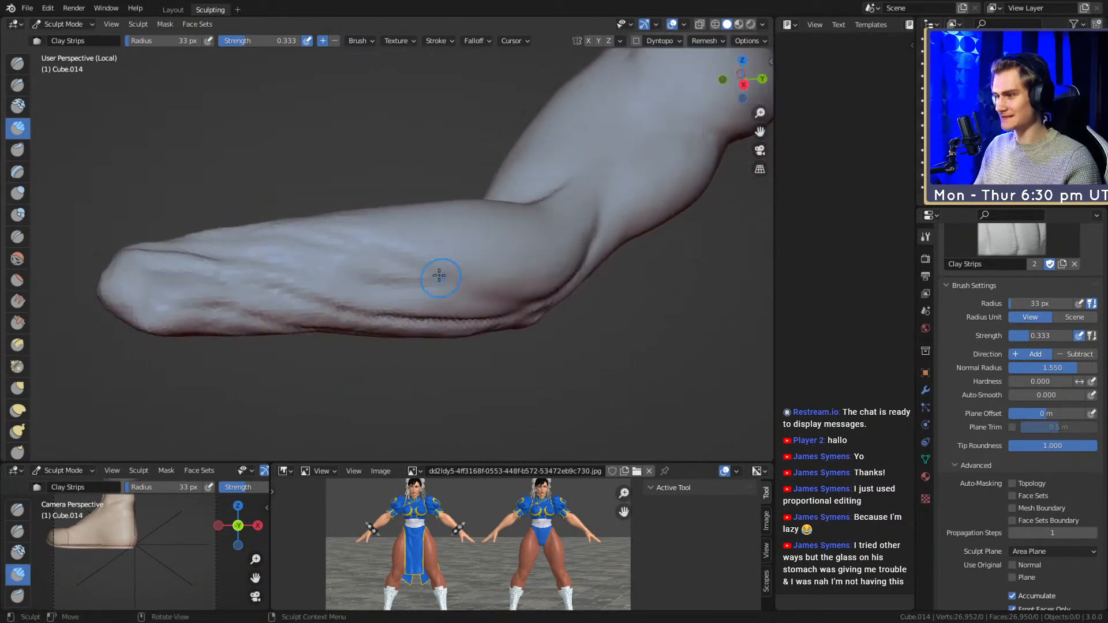
left_click_drag(319, 250, 273, 233)
mouse_move(346, 238)
middle_mouse_down()
mouse_move(375, 244)
mouse_move(424, 303)
middle_mouse_up()
left_click_drag(339, 306, 390, 248)
mouse_move(398, 236)
middle_mouse_down()
mouse_move(414, 240)
mouse_move(425, 208)
middle_mouse_up()
- Soften the strands on the outer forearm and set the brush radius to 63 px
key("f")
left_click(453, 198)
left_click_drag(365, 292, 361, 267, "shift")
mouse_move(353, 257)
middle_mouse_down()
mouse_move(477, 225)
mouse_move(488, 245)
middle_mouse_up()
key("f")
left_click(465, 260)
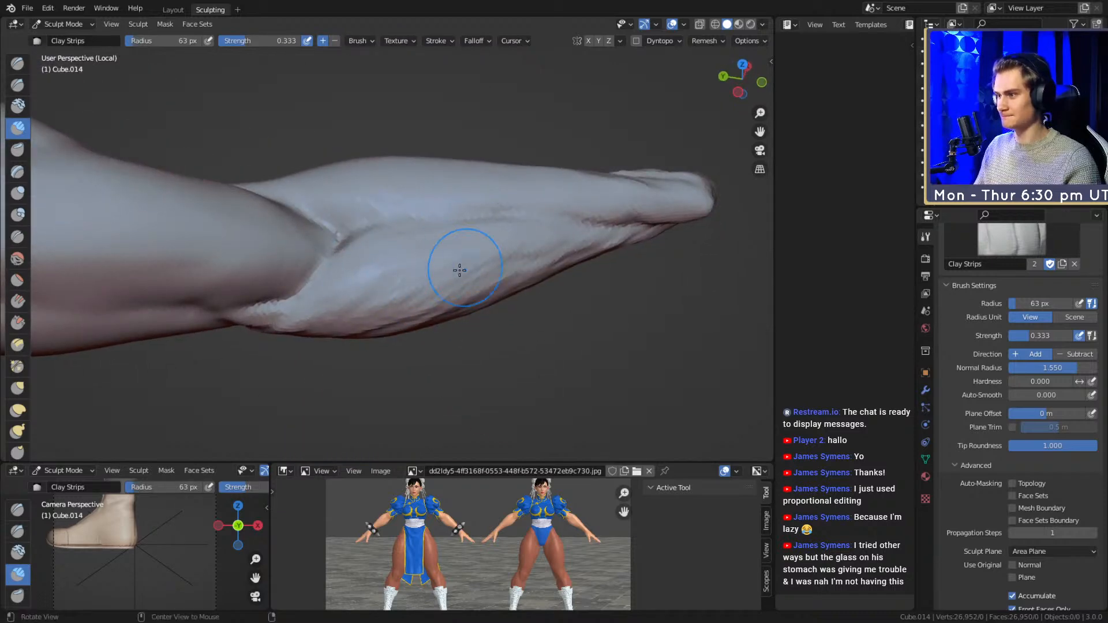
- Smooth the inner forearm muscle mass from the elbow toward the wrist at a 138 px radius
middle_click_drag(424, 289, 430, 237)
key("f")
left_click(394, 243)
mouse_move(511, 269)
middle_mouse_down()
mouse_move(458, 268)
mouse_move(397, 288)
middle_mouse_up()
key("f")
left_click(284, 283)
mouse_move(529, 295)
middle_mouse_down()
mouse_move(396, 267)
mouse_move(418, 246)
middle_mouse_up()
left_click_drag(418, 245, 500, 242, "shift")
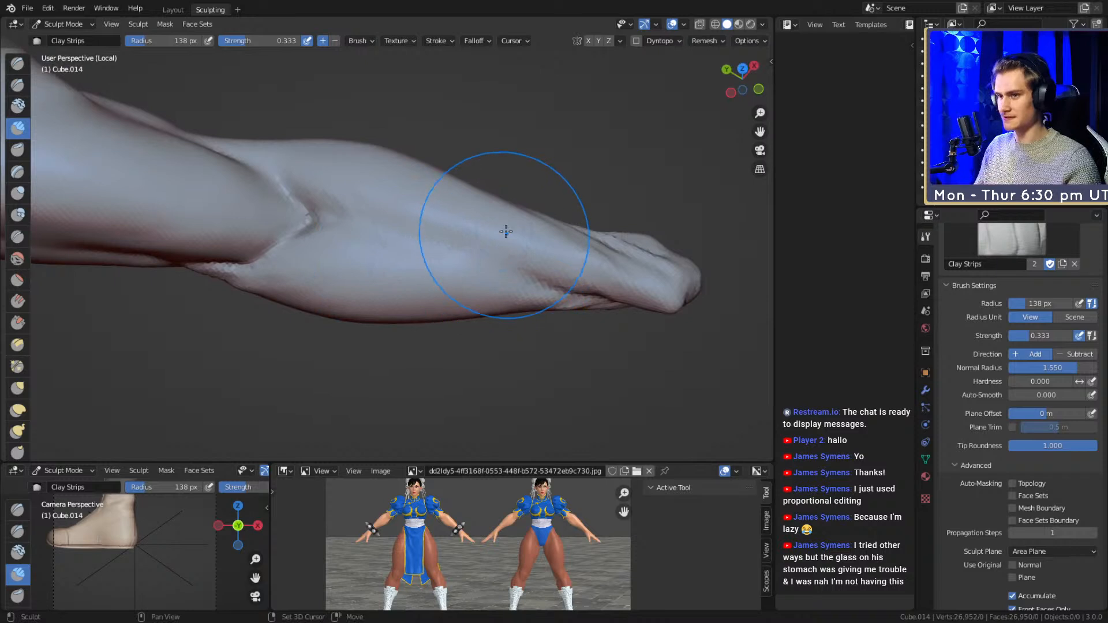
- Smooth the crease where the biceps meets the forearm at a 38 px radius
middle_click_drag(500, 242, 444, 267, "shift")
key("f")
left_click(395, 267)
key("f")
left_click(365, 257)
mouse_move(366, 248)
middle_mouse_down()
mouse_move(372, 229)
mouse_move(344, 218)
mouse_move(408, 258)
middle_mouse_up()
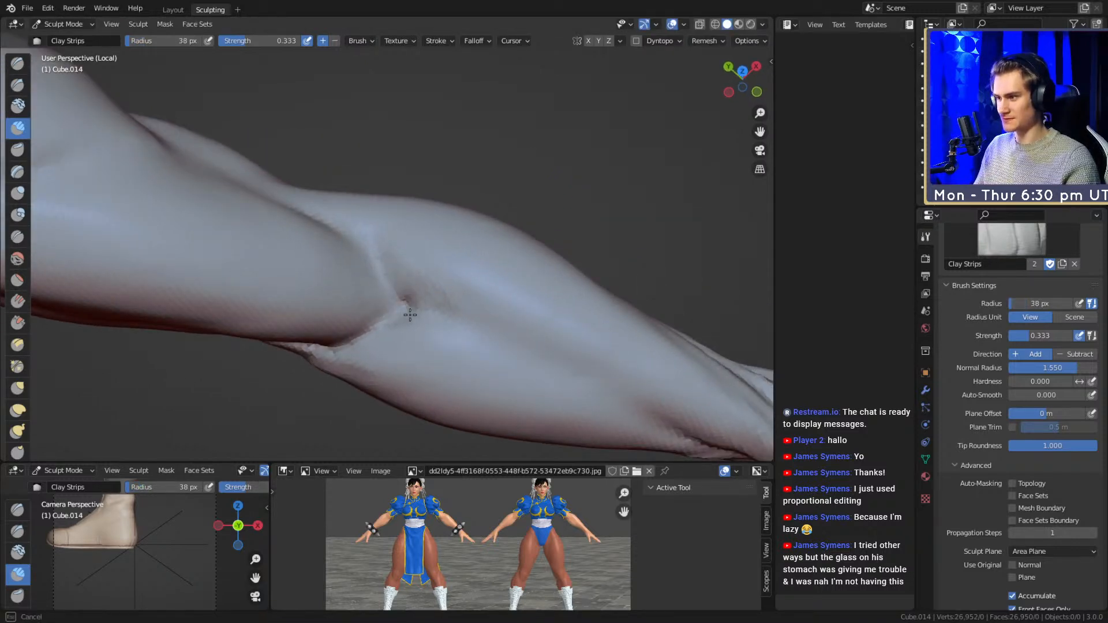
left_click_drag(386, 337, 389, 336, "shift")
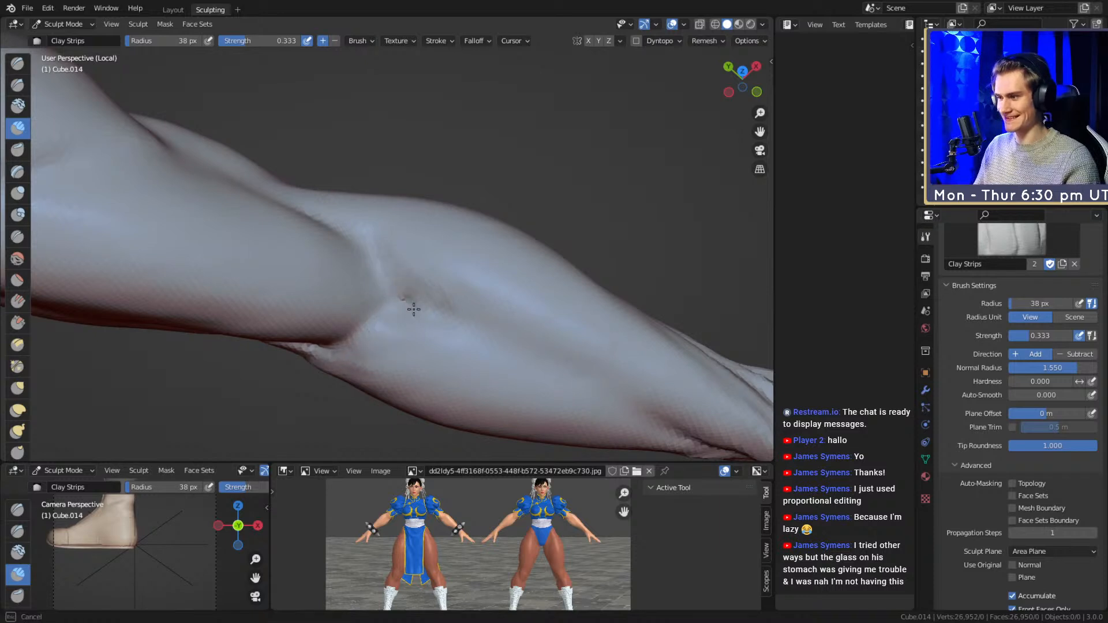
- Fill the small pit in the crook of the elbow at the end of the biceps
key("f")
left_click(440, 346)
mouse_move(440, 347)
middle_mouse_down()
mouse_move(434, 303)
mouse_move(369, 303)
middle_mouse_up()
key("shift+c")
key("shift+f")
left_click(382, 297)
key("c")
- Blend the inner elbow into the forearm with Clay Strips at a 44 px radius
middle_click_drag(396, 317, 459, 257)
left_click_drag(462, 254, 436, 277)
middle_click_drag(436, 277, 401, 284)
key("f")
left_click(398, 283)
left_click_drag(369, 278, 361, 276)
middle_click_drag(383, 278, 406, 284)
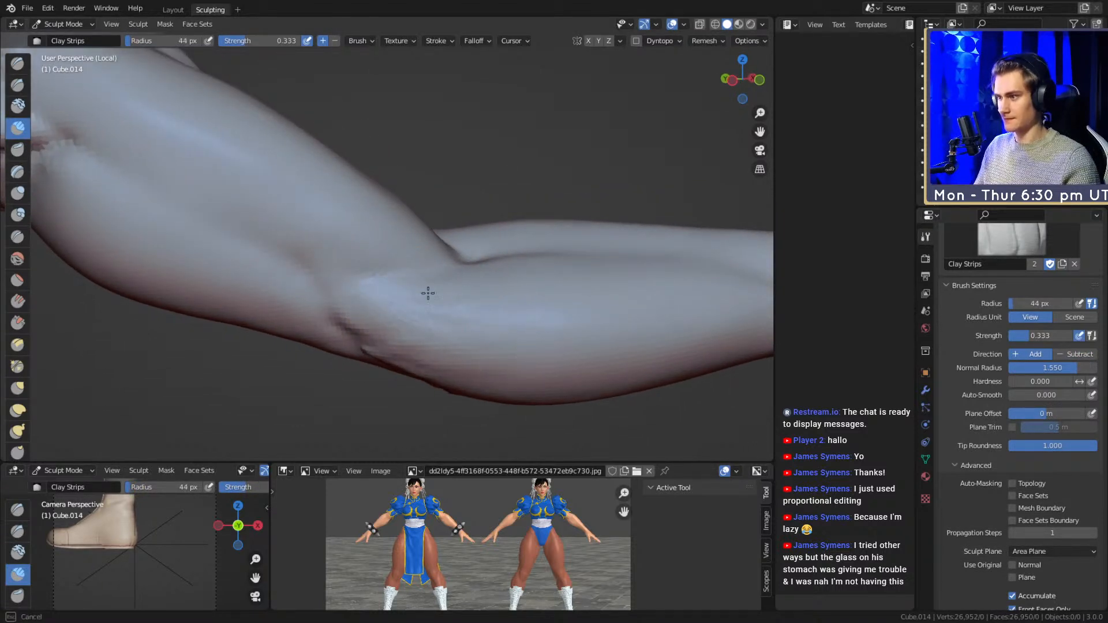
- Smooth the inner elbow and the adjoining forearm, enlarging the brush radius to 111 px
middle_click_drag(387, 298, 371, 282)
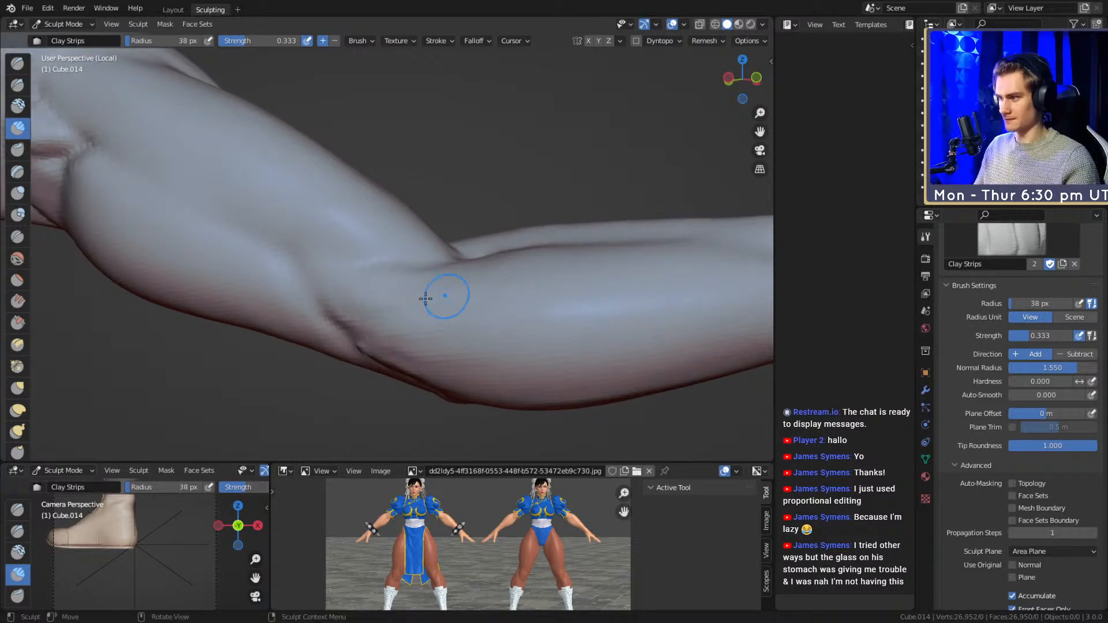
middle_click_drag(463, 291, 370, 293)
key("f")
left_click(356, 282)
mouse_move(338, 287)
left_mouse_down()
mouse_move(323, 286)
mouse_move(416, 352)
mouse_move(467, 299)
mouse_move(508, 297)
left_mouse_up()
scroll(547, 300, "down", 3)
middle_click_drag(547, 307, 486, 344)
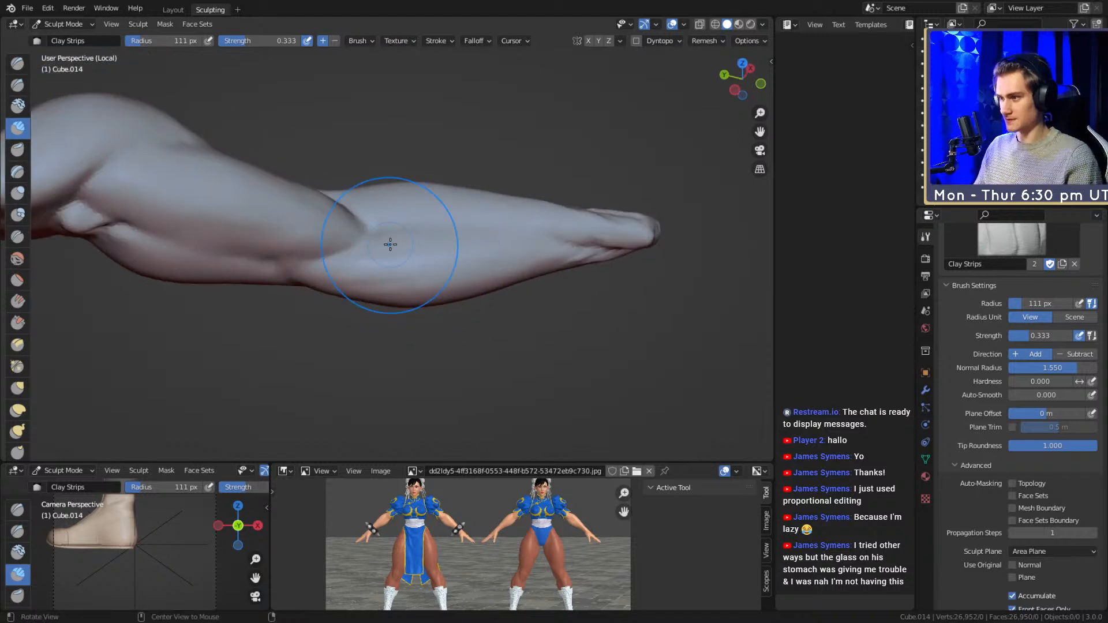
- Switch to the Grab brush and adjust the arm's shape around the elbow
scroll(390, 245, "up", 3)
middle_click_drag(390, 245, 365, 288)
mouse_move(445, 287)
middle_mouse_down("ctrl")
mouse_move(438, 323)
mouse_move(430, 267)
mouse_move(480, 265)
mouse_move(448, 270)
mouse_move(453, 246)
middle_mouse_up("ctrl")
mouse_move(453, 245)
middle_mouse_down()
mouse_move(398, 271)
mouse_move(398, 295)
mouse_move(421, 284)
mouse_move(420, 220)
mouse_move(465, 230)
mouse_move(342, 240)
middle_mouse_up()
key("g")
key("bracketright")
key("bracketright")
key("bracketright")
key("bracketright")
key("bracketright")
mouse_move(336, 216)
left_mouse_down("alt")
mouse_move(326, 241)
mouse_move(387, 278)
left_mouse_up("alt")
key("f")
left_click(300, 239)
- Nudge the forearm contour below the elbow crease with a resized Grab brush
key("bracketleft")
key("bracketleft")
key("bracketleft")
key("bracketleft")
key("f")
left_click(355, 278)
left_click_drag(444, 321, 445, 320)
- Pull the form around the biceps' lower end with Grab, then set the brush radius to 206 px
mouse_move(370, 246)
middle_mouse_down()
mouse_move(453, 317)
mouse_move(490, 302)
mouse_move(440, 272)
mouse_move(434, 328)
mouse_move(360, 295)
mouse_move(450, 257)
mouse_move(439, 226)
middle_mouse_up()
key("f")
left_click(350, 284)
left_click_drag(400, 235, 402, 233)
key("f")
left_click(538, 248)
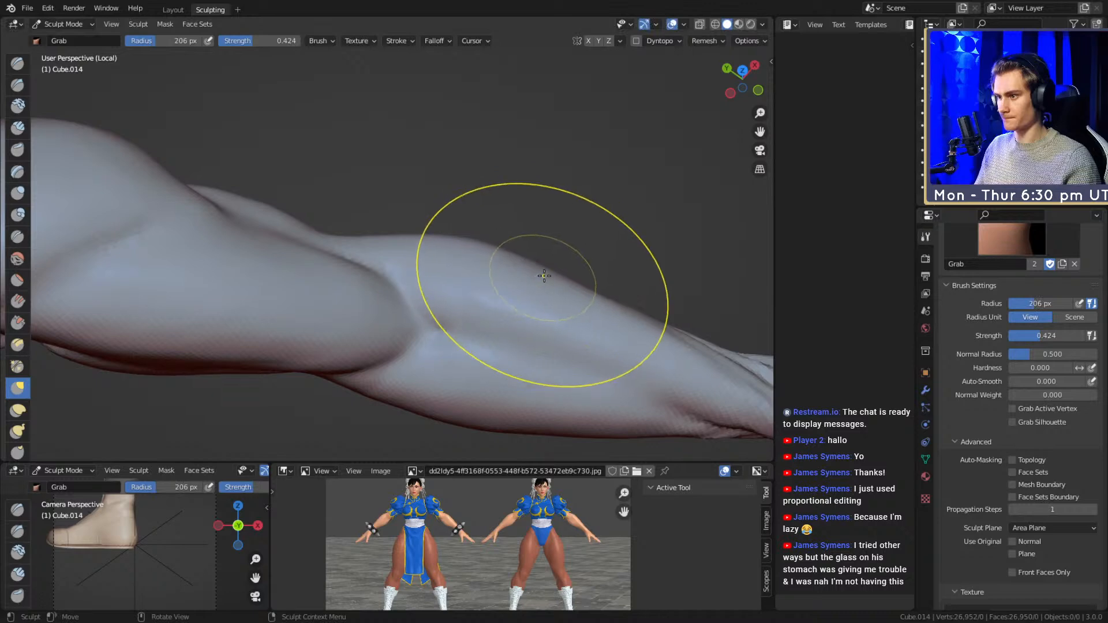
- Resize the Grab brush and pull the upper forearm contour near the elbow into shape
key("f")
left_click(578, 248)
mouse_move(643, 295)
middle_mouse_down()
mouse_move(589, 243)
mouse_move(448, 231)
mouse_move(398, 200)
mouse_move(439, 301)
middle_mouse_up()
key("f")
left_click(480, 244)
mouse_move(493, 249)
middle_mouse_down()
mouse_move(509, 206)
mouse_move(484, 233)
middle_mouse_up()
left_click_drag(482, 238, 486, 241)
- Set the Grab brush radius to 129 px and adjust the top of the forearm beside the elbow crease
mouse_move(489, 245)
middle_mouse_down()
mouse_move(502, 248)
mouse_move(484, 230)
mouse_move(495, 180)
middle_mouse_up()
key("f")
left_click(476, 229)
middle_click_drag(424, 183, 415, 209)
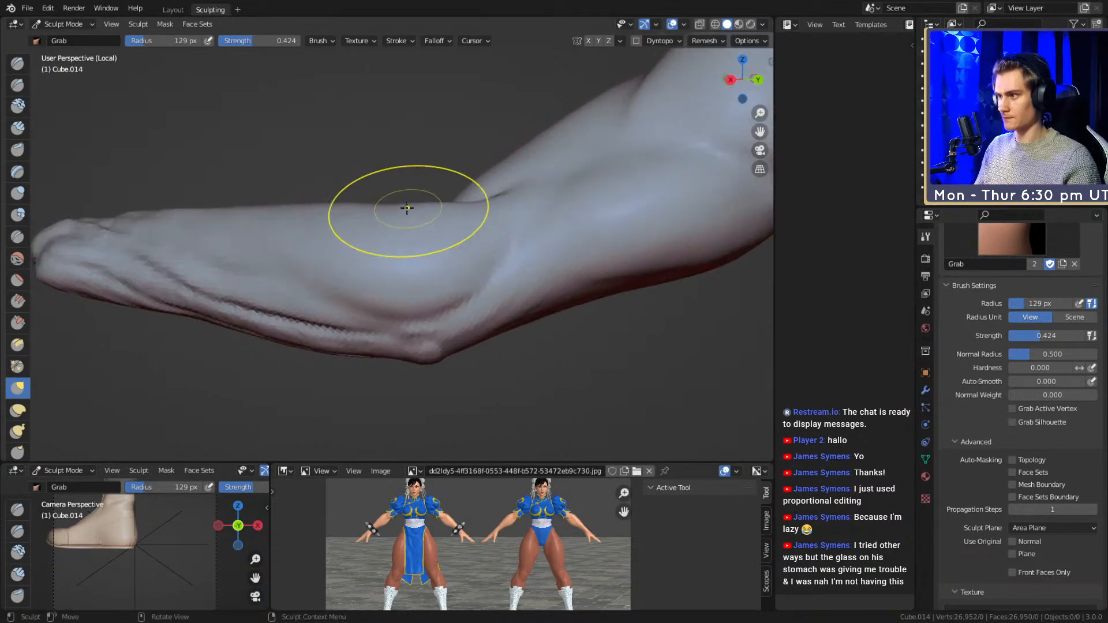
middle_click_drag(316, 239, 485, 267)
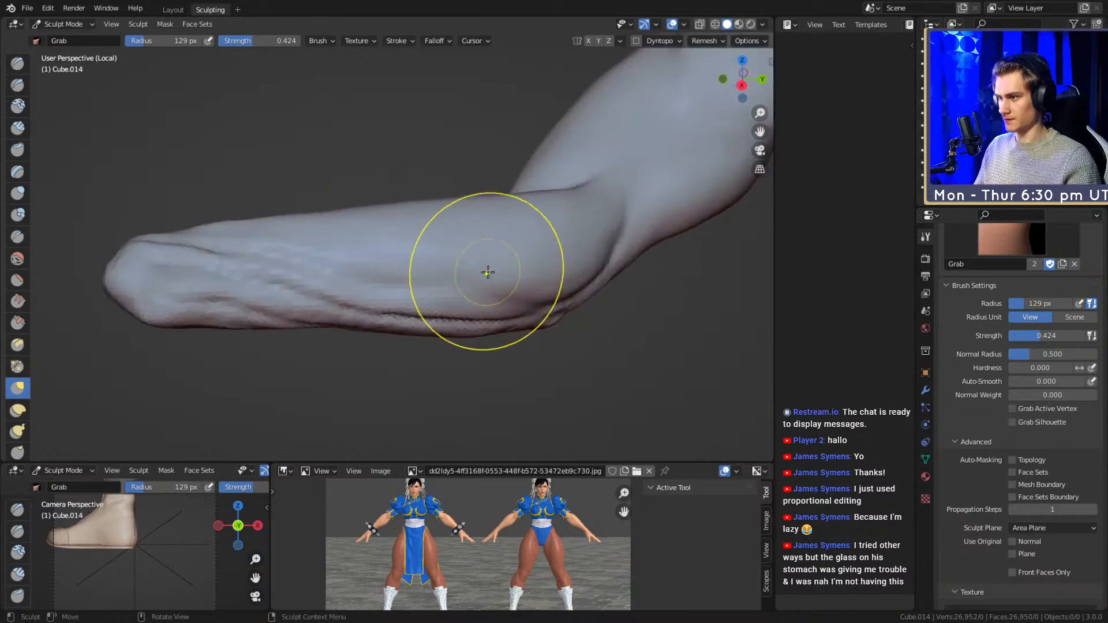
- Switch to the Clay Strips brush and build up the outer elbow at a 51 px radius
key("c")
mouse_move(401, 274)
middle_mouse_down()
mouse_move(440, 222)
mouse_move(507, 250)
mouse_move(409, 182)
mouse_move(479, 294)
mouse_move(415, 240)
mouse_move(447, 280)
mouse_move(425, 235)
mouse_move(431, 219)
middle_mouse_up()
left_click_drag(457, 223, 450, 249)
key("f")
left_click(442, 250)
left_click_drag(437, 237, 430, 205)
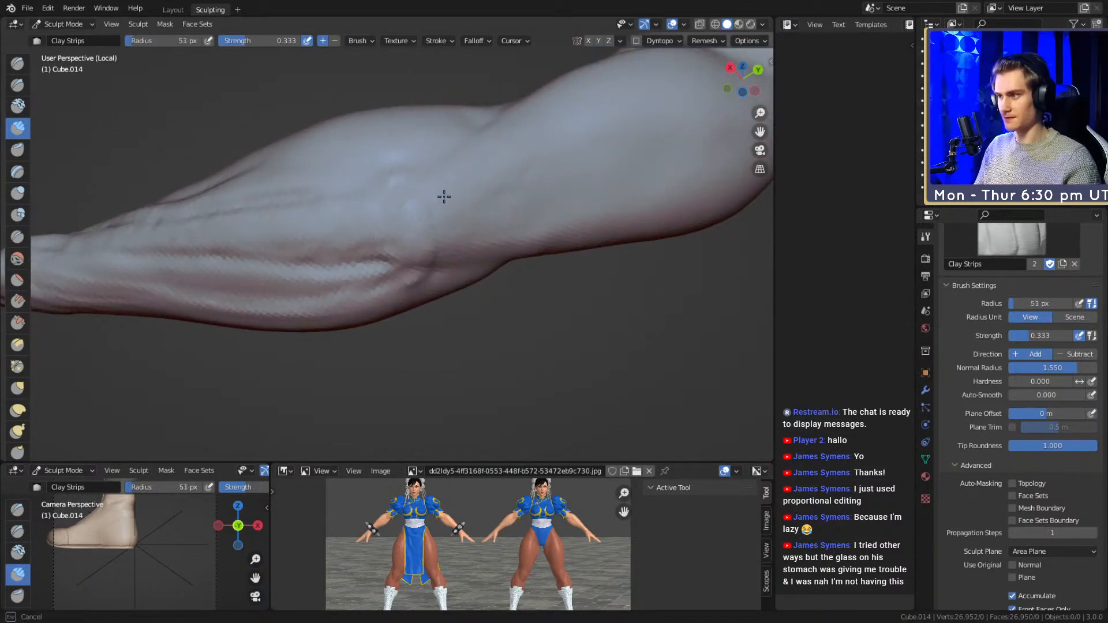
- Add Clay Strips strokes from the elbow bone into the forearm, bringing the brush radius to 45 px
key("f")
left_click(453, 214)
mouse_move(433, 243)
left_mouse_down()
mouse_move(432, 211)
mouse_move(456, 217)
left_mouse_up()
middle_click_drag(442, 223, 452, 244)
key("f")
left_click(422, 245)
left_click_drag(411, 246, 391, 245)
middle_click_drag(368, 266, 454, 277)
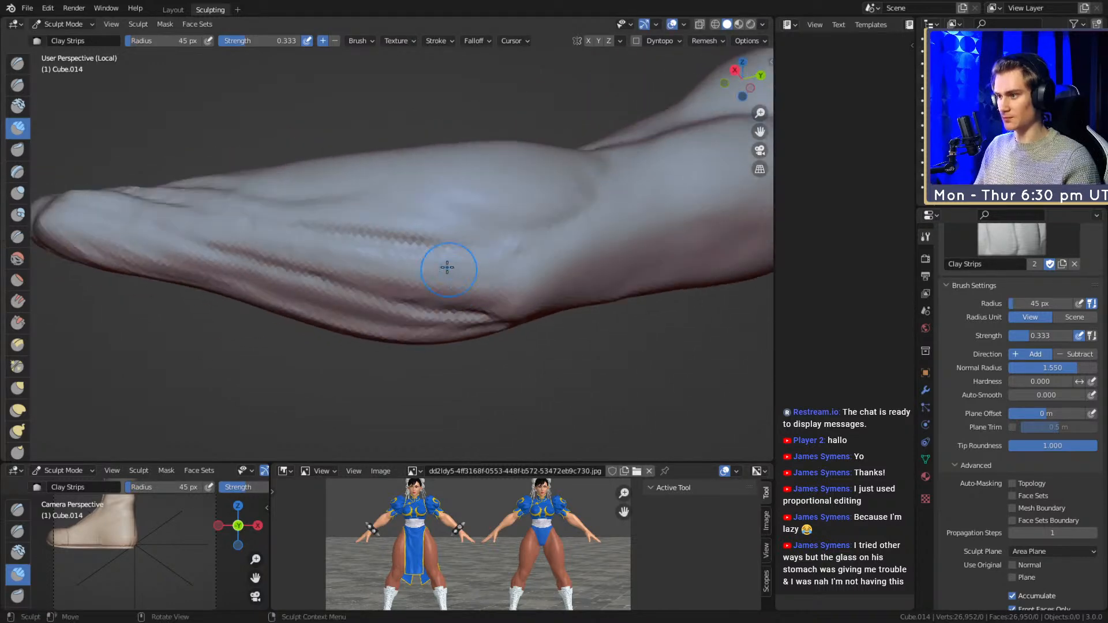
- Sculpt the long muscle ridges along the outer forearm with Clay Strips at about a 40 px radius
middle_click_drag(303, 236, 413, 264)
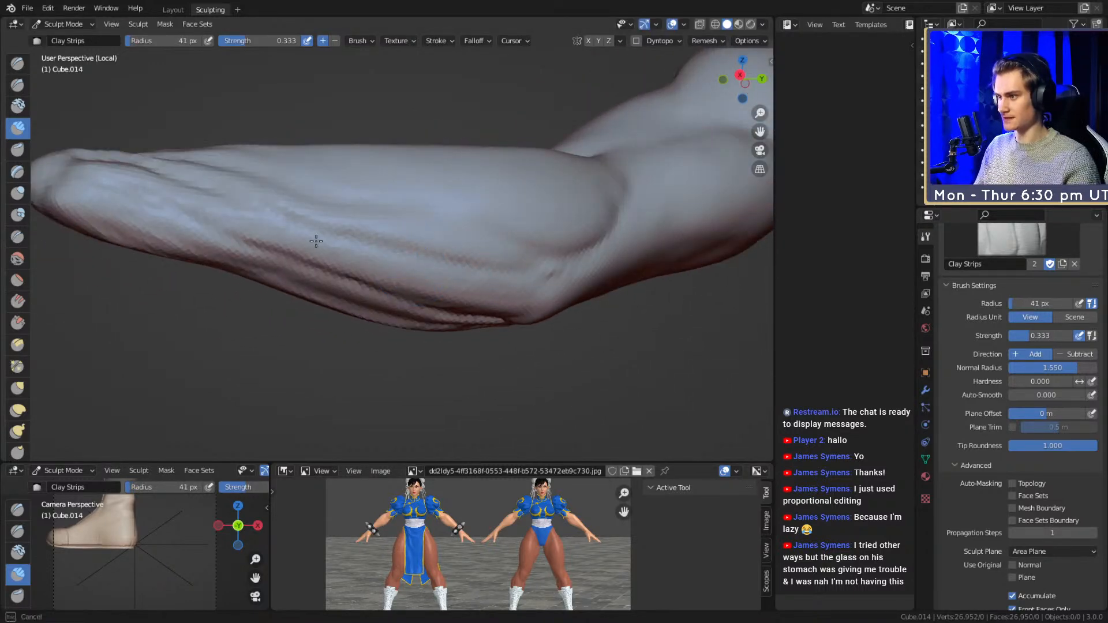
middle_click_drag(207, 205, 410, 250)
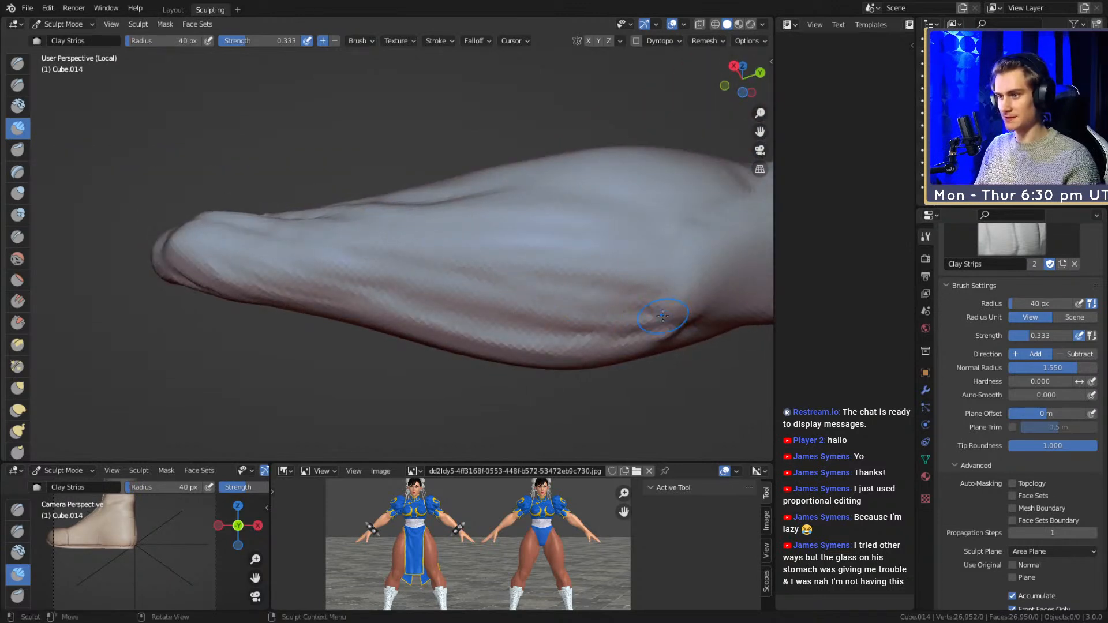
middle_click_drag(504, 289, 487, 283, "shift")
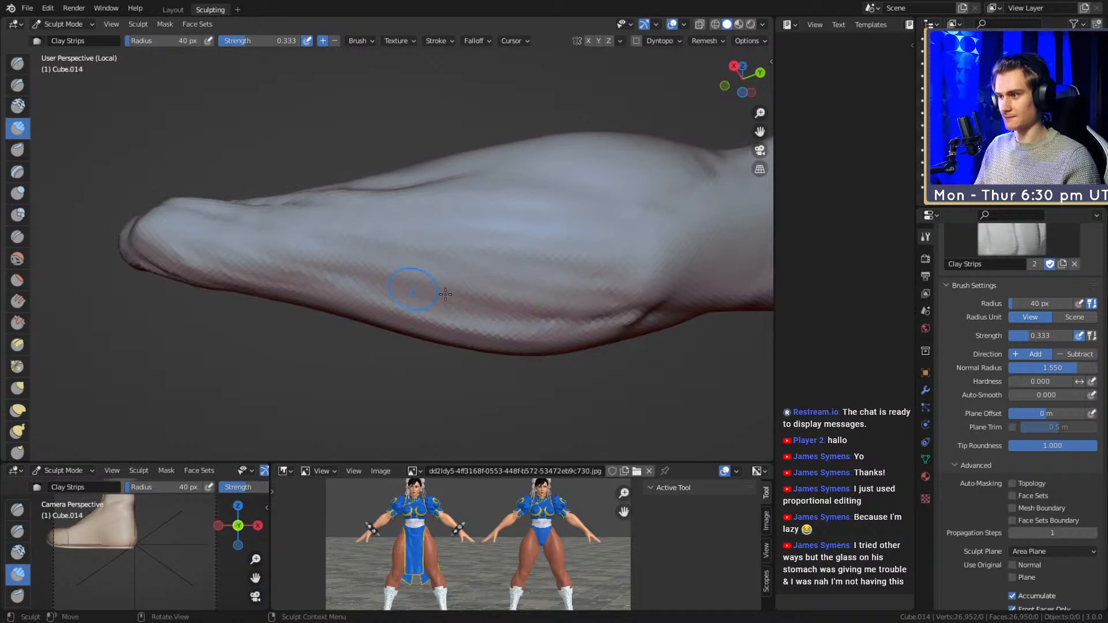
mouse_move(474, 306)
left_mouse_down()
mouse_move(525, 310)
mouse_move(566, 254)
mouse_move(528, 231)
left_mouse_up()
- Enlarge the brush radius to 109 px and smooth the ridges along the outer forearm
key("f")
left_click(503, 269)
key("f")
left_click(451, 229)
middle_click_drag(459, 228, 498, 277)
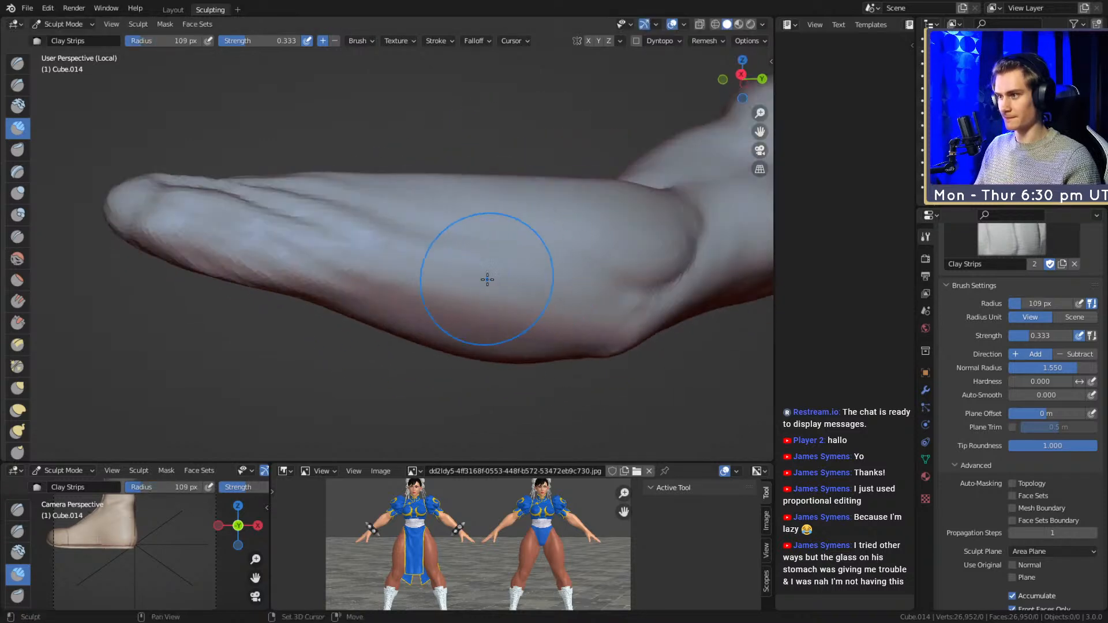
mouse_move(341, 243)
middle_mouse_down()
mouse_move(373, 249)
mouse_move(349, 254)
middle_mouse_up()
mouse_move(509, 281)
middle_mouse_down()
mouse_move(447, 252)
mouse_move(491, 285)
mouse_move(455, 260)
middle_mouse_up()
- Set the Clay Strips radius to 69 px and refine the forearm surface between elbow and wrist
key("f")
left_click(468, 293)
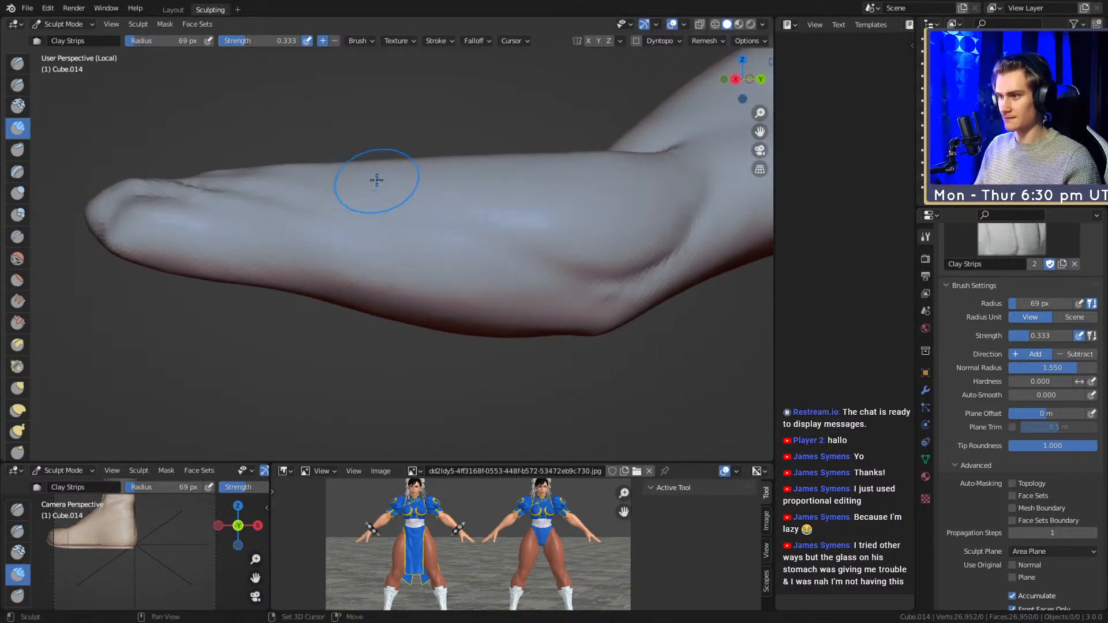
middle_click_drag(400, 226, 444, 246)
key("f")
left_click(557, 283)
mouse_move(577, 289)
middle_mouse_down()
mouse_move(522, 302)
mouse_move(502, 292)
middle_mouse_up()
middle_click_drag(404, 248, 525, 306)
mouse_move(581, 267)
middle_mouse_down()
mouse_move(490, 277)
mouse_move(477, 327)
mouse_move(476, 224)
mouse_move(488, 230)
mouse_move(563, 167)
mouse_move(565, 231)
mouse_move(552, 193)
mouse_move(522, 239)
mouse_move(535, 249)
mouse_move(440, 279)
middle_mouse_up()
- Reduce the Clay Strips radius to 46 px and work on the forearm towards the wrist end
key("f")
left_click(496, 240)
key("f")
left_click(296, 248)
mouse_move(297, 247)
middle_mouse_down()
mouse_move(399, 320)
mouse_move(321, 350)
mouse_move(400, 321)
middle_mouse_up()
key("f")
left_click(404, 319)
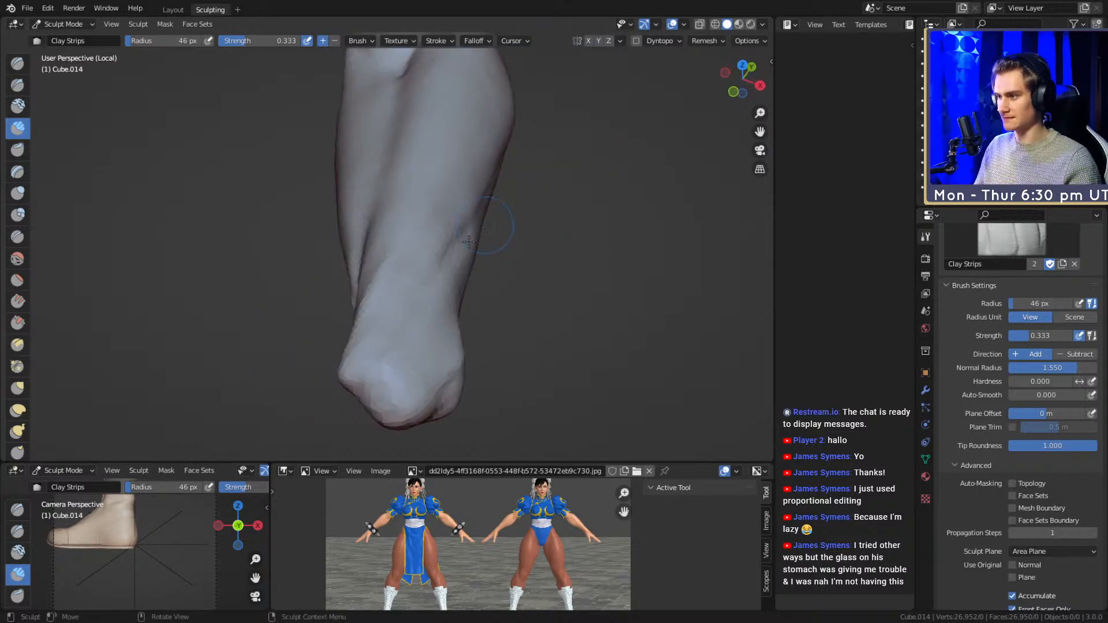
- Even out the lower forearm and wrist with a resized brush, ending at a 71 px radius
mouse_move(496, 242)
middle_mouse_down()
mouse_move(367, 329)
mouse_move(484, 286)
mouse_move(508, 230)
mouse_move(492, 275)
middle_mouse_up()
key("f")
left_click(436, 231)
key("f")
left_click(484, 284)
middle_click_drag(579, 258, 296, 244)
mouse_move(386, 254)
middle_mouse_down()
mouse_move(529, 228)
mouse_move(512, 292)
mouse_move(528, 268)
mouse_move(500, 282)
mouse_move(452, 273)
middle_mouse_up()
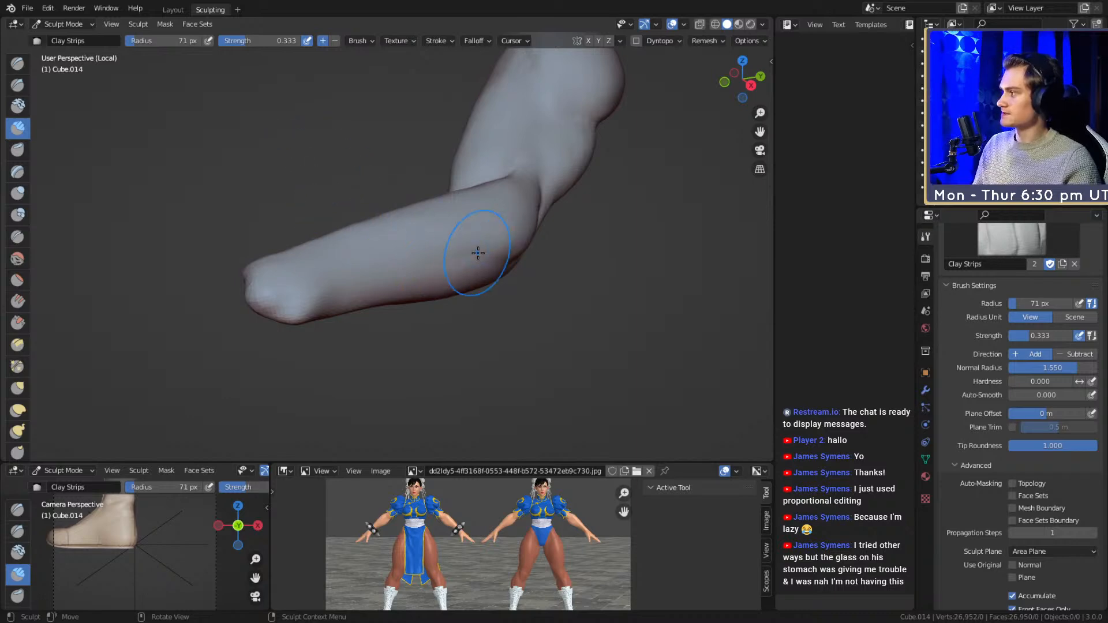
- Add Clay Strips strokes around the elbow bone on the back of the arm
mouse_move(571, 241)
left_mouse_down("alt")
mouse_move(499, 213)
mouse_move(435, 251)
mouse_move(464, 235)
mouse_move(427, 244)
left_mouse_up("alt")
middle_click_drag(395, 270, 409, 212)
left_click_drag(412, 257, 404, 263)
mouse_move(416, 261)
left_mouse_down("alt")
mouse_move(421, 220)
mouse_move(446, 261)
mouse_move(411, 245)
left_mouse_up("alt")
- Switch to the Crease brush at a 59 px radius and cut the groove beneath the outer forearm muscle near the elbow
key("shift+c")
key("f")
left_click(424, 253)
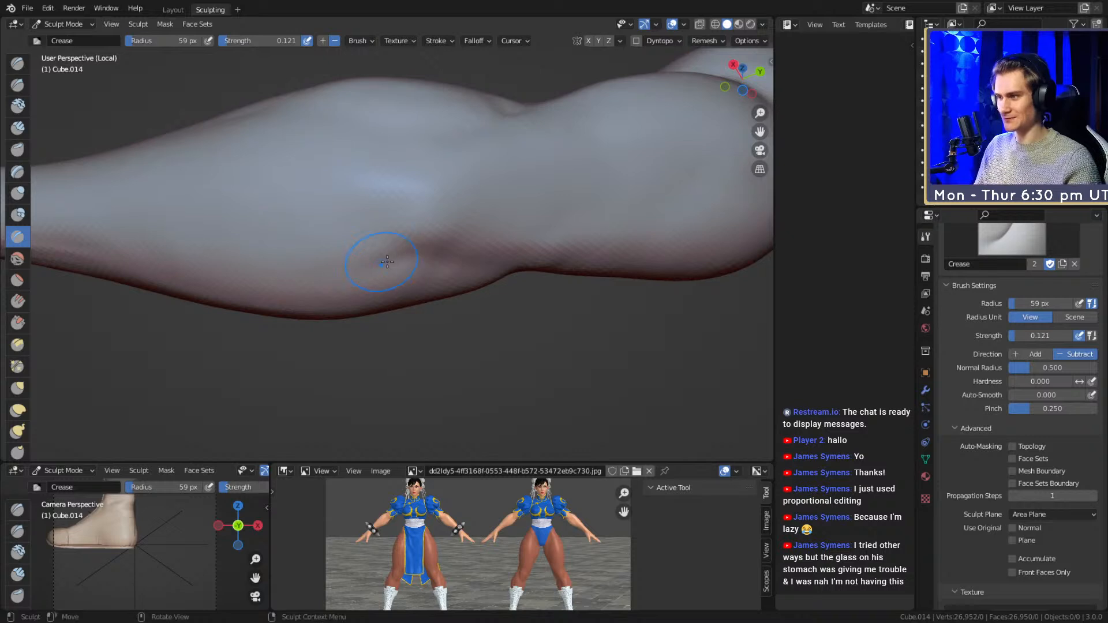
middle_click_drag(369, 262, 470, 215)
middle_click_drag(341, 202, 472, 246)
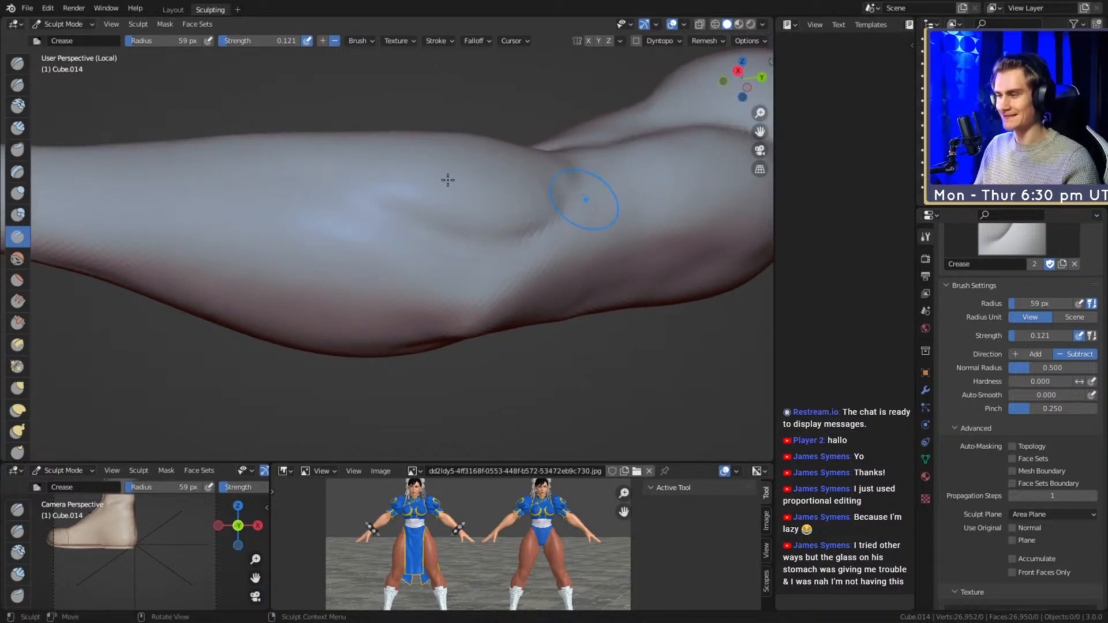
middle_click_drag(451, 183, 454, 249)
left_click_drag(360, 229, 432, 257)
- Resize the Crease brush and define the muscle separation along the upper side of the forearm
key("f")
left_click(491, 262)
key("f")
left_click(499, 272)
middle_click_drag(504, 274, 496, 246)
middle_click_drag(414, 243, 562, 244)
left_click_drag(322, 145, 427, 160)
middle_click_drag(465, 206, 514, 180)
- Set the Crease radius to 38 px and sharpen the muscle line on the inner upper arm
key("f")
left_click(514, 220)
mouse_move(507, 314)
middle_mouse_down()
mouse_move(458, 218)
mouse_move(438, 243)
mouse_move(445, 258)
mouse_move(411, 243)
mouse_move(438, 254)
middle_mouse_up()
scroll(552, 278, "down", 4)
scroll(452, 246, "up", 4)
key("f")
left_click(381, 248)
left_click_drag(368, 245, 371, 250)
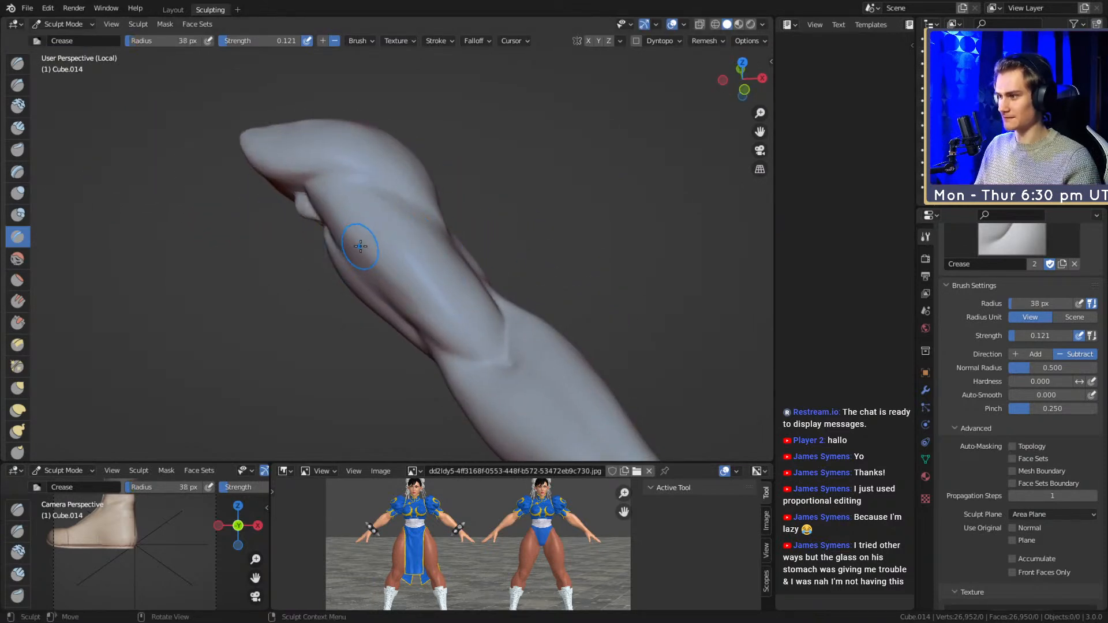
- Inspect the isolated arm from several sides and set the Crease brush radius to 35 px
mouse_move(462, 307)
middle_mouse_down()
mouse_move(396, 230)
mouse_move(321, 238)
middle_mouse_up()
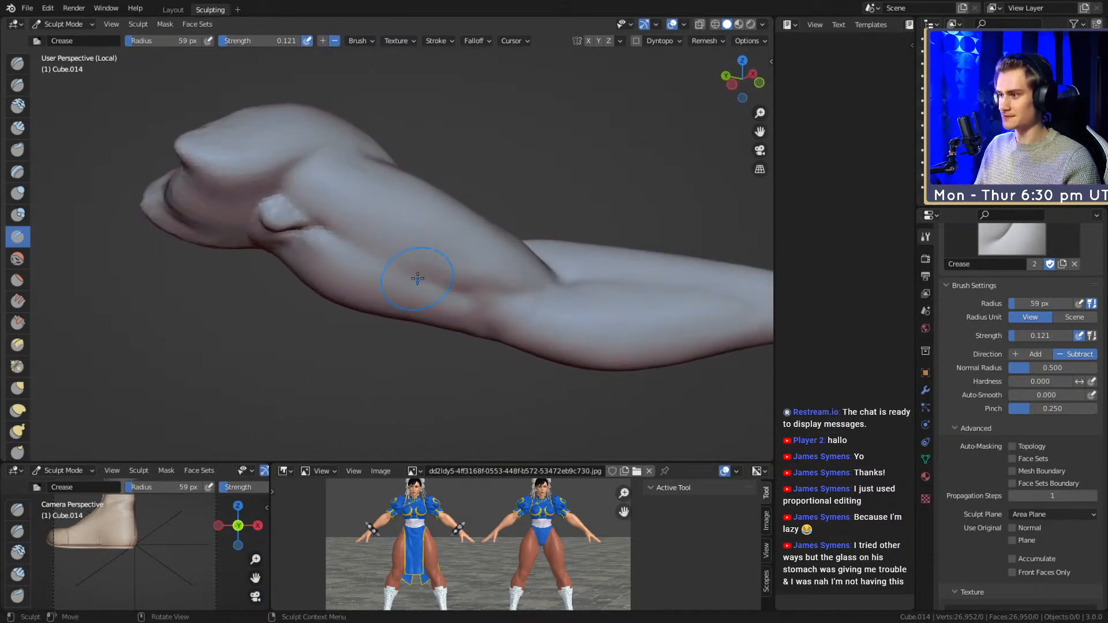
mouse_move(429, 274)
middle_mouse_down()
mouse_move(408, 280)
mouse_move(475, 195)
mouse_move(565, 226)
mouse_move(576, 247)
middle_mouse_up()
scroll(475, 196, "down", 4)
scroll(576, 248, "up", 3)
mouse_move(508, 248)
middle_mouse_down()
mouse_move(430, 251)
mouse_move(502, 248)
mouse_move(517, 235)
middle_mouse_up()
key("f")
left_click(417, 253)
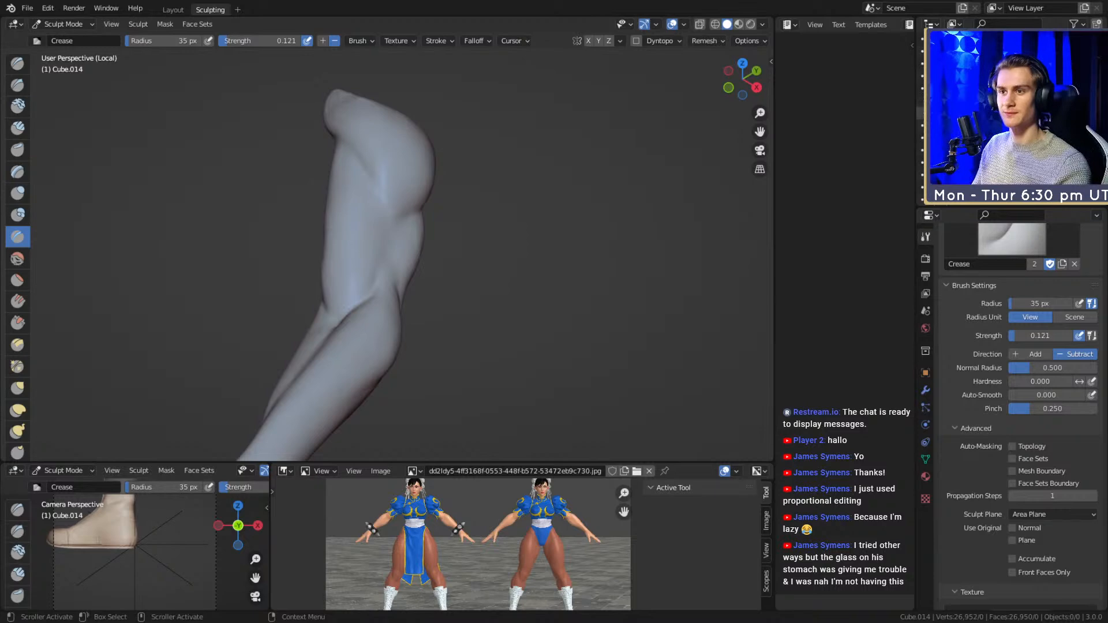
- Leave local view to show the whole character and resize the Crease brush for the shoulder area
key("KP_Divide")
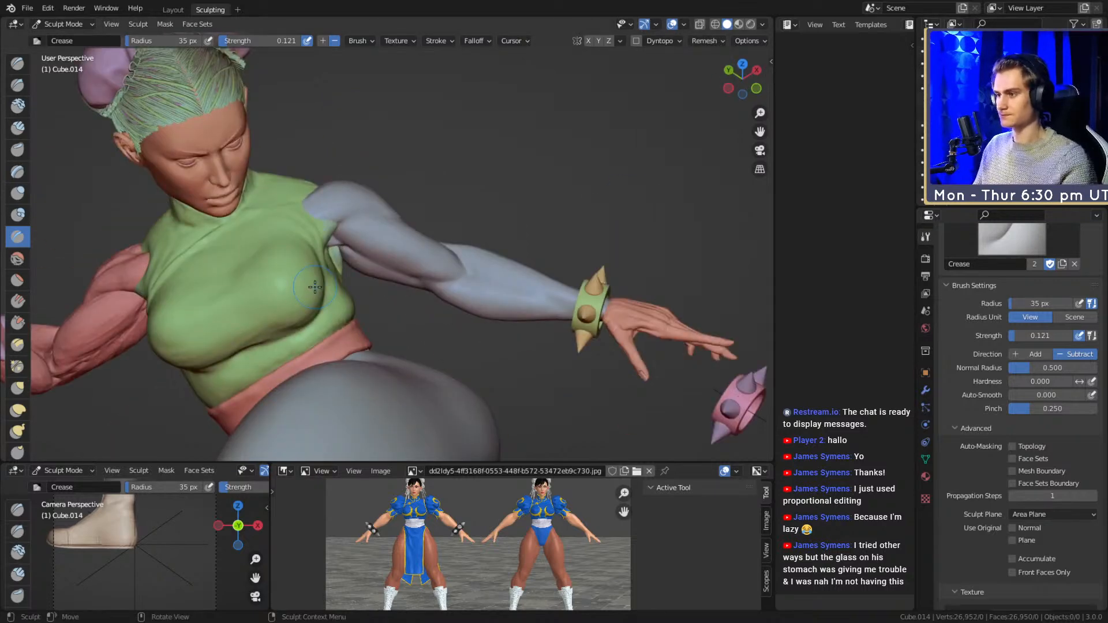
middle_click_drag(533, 230, 403, 207)
mouse_move(403, 207)
left_mouse_down("alt")
mouse_move(375, 272)
mouse_move(408, 248)
mouse_move(485, 247)
mouse_move(401, 258)
mouse_move(525, 242)
mouse_move(477, 218)
left_mouse_up("alt")
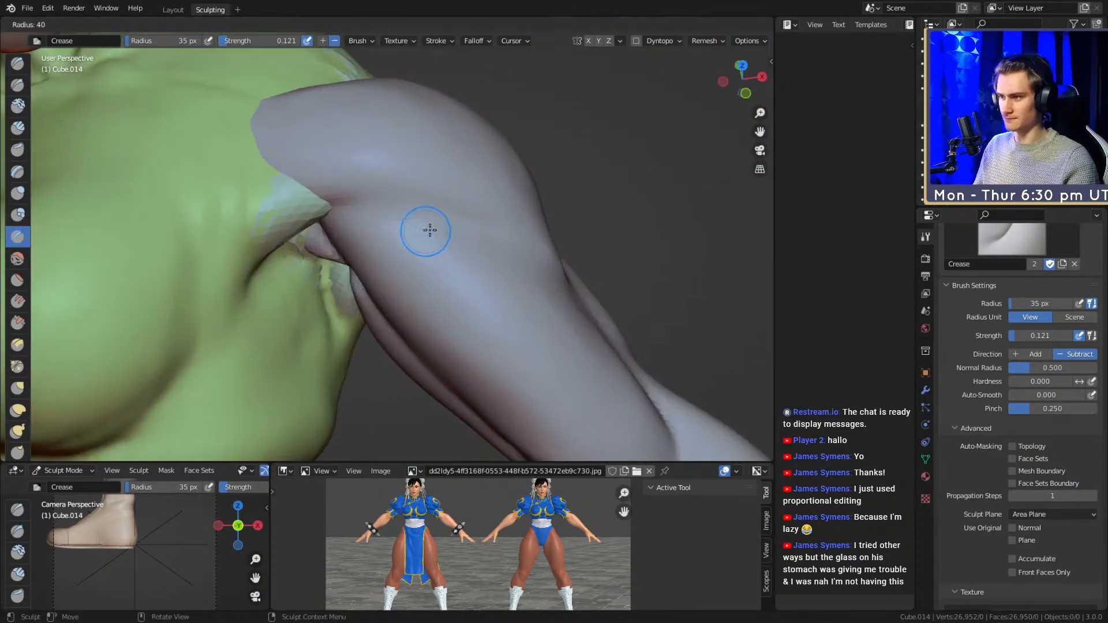
middle_click_drag(534, 242, 363, 249)
key("f")
left_click(337, 298)
- Use Clay Strips at strength 0.224 and a 29 px radius to shape the transition between deltoid and upper arm
key("c")
key("shift+f")
left_click(398, 289)
key("f")
left_click(385, 291)
left_click_drag(434, 288, 401, 290, "ctrl")
key("f")
left_click(443, 259)
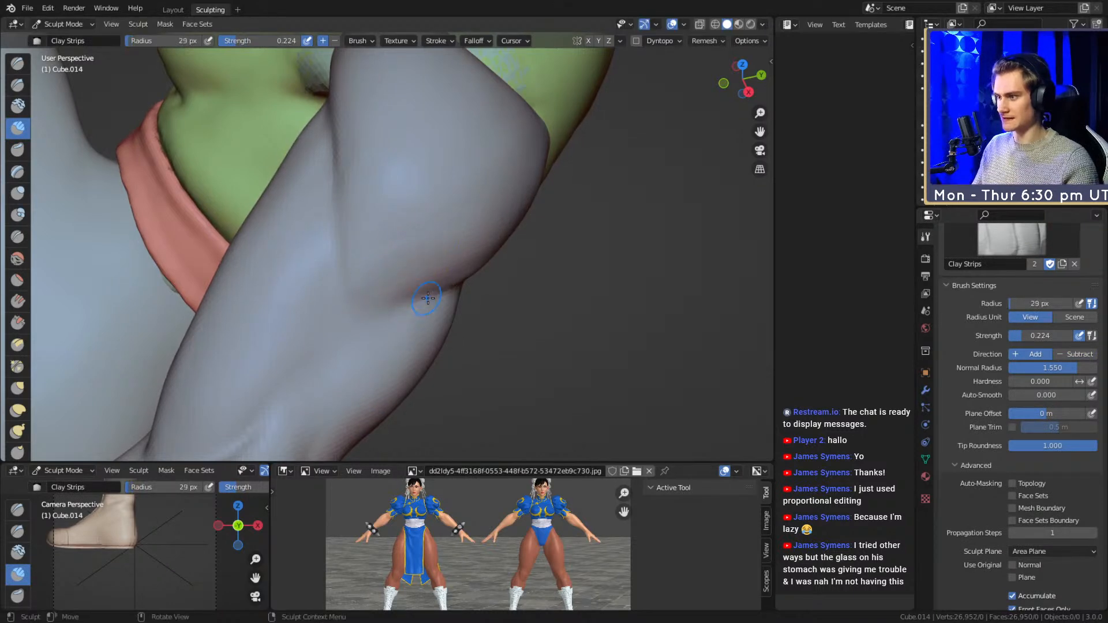
- Deepen the crease along the deltoid's lower edge with a 34 px Crease brush
key("shift+c")
middle_click_drag(420, 299, 467, 273)
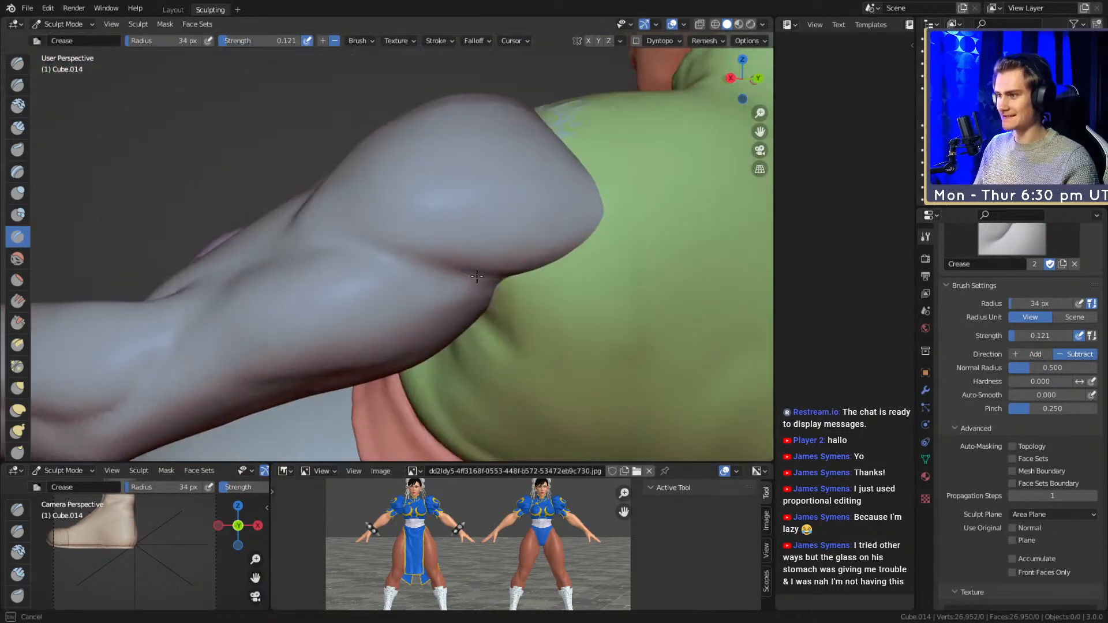
mouse_move(401, 257)
middle_mouse_down()
mouse_move(452, 215)
mouse_move(445, 257)
middle_mouse_up()
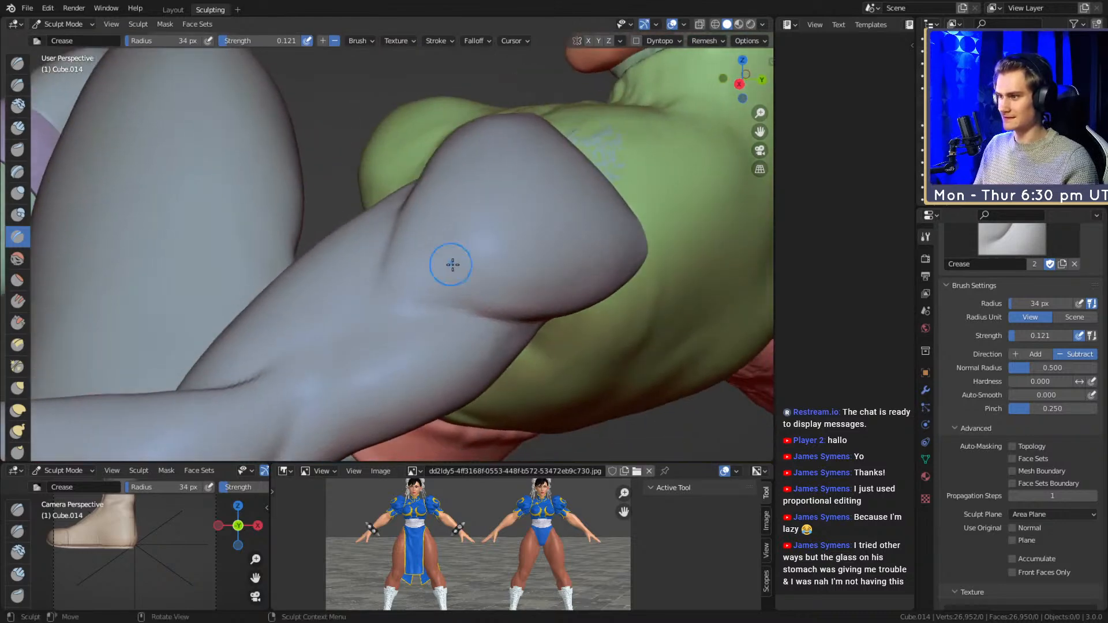
- Switch back to Clay Strips and build up the upper arm below the deltoid with a resized brush
key("c")
middle_click_drag(502, 295, 403, 324)
left_click_drag(456, 342, 453, 348)
key("f")
left_click(443, 354)
mouse_move(442, 354)
middle_mouse_down()
mouse_move(580, 225)
mouse_move(555, 265)
mouse_move(467, 241)
mouse_move(399, 241)
mouse_move(410, 251)
mouse_move(372, 277)
middle_mouse_up()
scroll(581, 222, "down", 4)
- Add Clay Strips strokes between the biceps and the elbow, bringing the brush radius to 26 px
key("f")
left_click(424, 262)
key("f")
left_click(369, 290)
left_click_drag(363, 291, 341, 321)
middle_click_drag(341, 322, 422, 272)
left_click_drag(423, 272, 419, 247)
key("f")
left_click(404, 287)
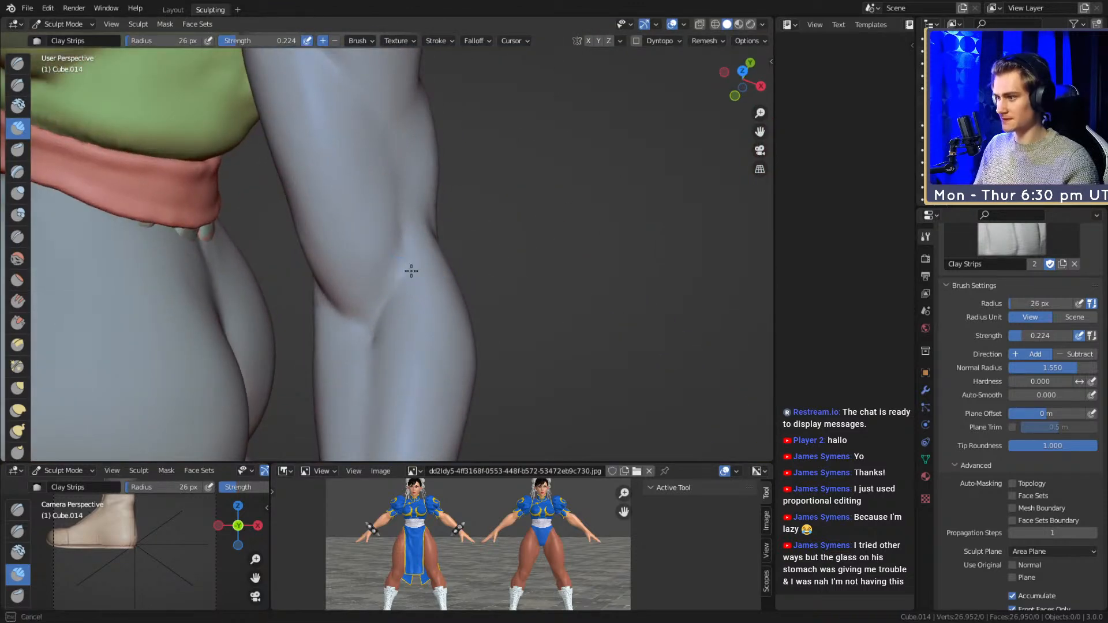
- Refine the tendon and muscle transition at the inner elbow with Clay Strips, raising the radius to 33 px
mouse_move(409, 277)
middle_mouse_down()
mouse_move(386, 264)
mouse_move(412, 277)
mouse_move(363, 282)
middle_mouse_up()
key("f")
left_click(352, 283)
middle_click_drag(354, 330, 383, 284)
key("f")
left_click(361, 319)
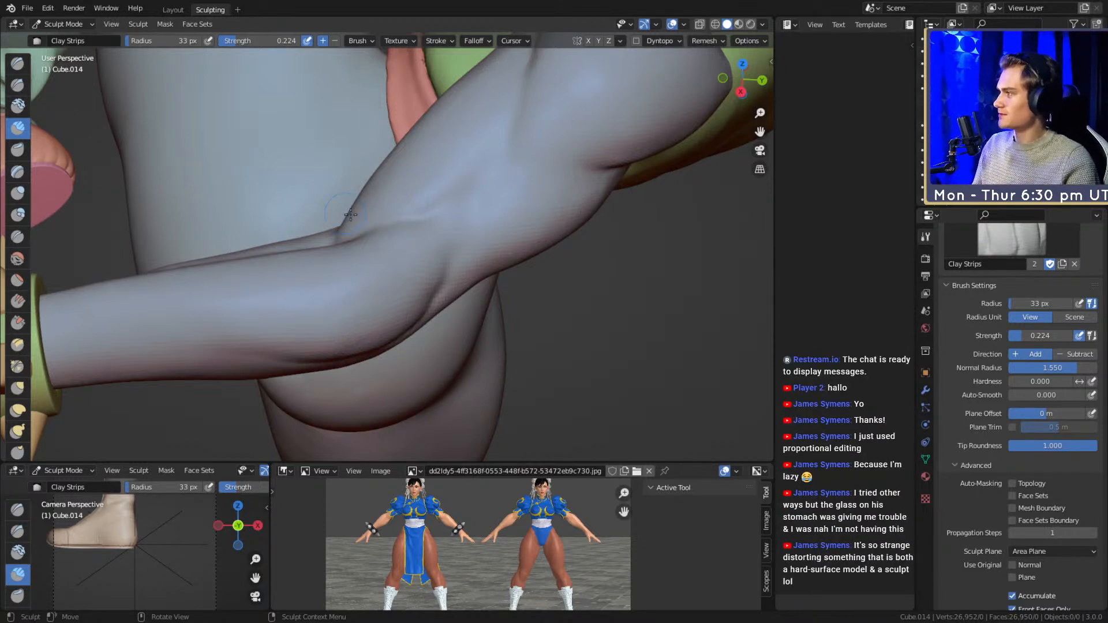
mouse_move(393, 242)
middle_mouse_down()
mouse_move(573, 176)
mouse_move(435, 292)
mouse_move(425, 268)
mouse_move(395, 277)
middle_mouse_up()
- Crease the inner elbow below the biceps, then smooth the forearm with Clay Strips enlarged to 116 px and reduced to 86 px
key("shift+c")
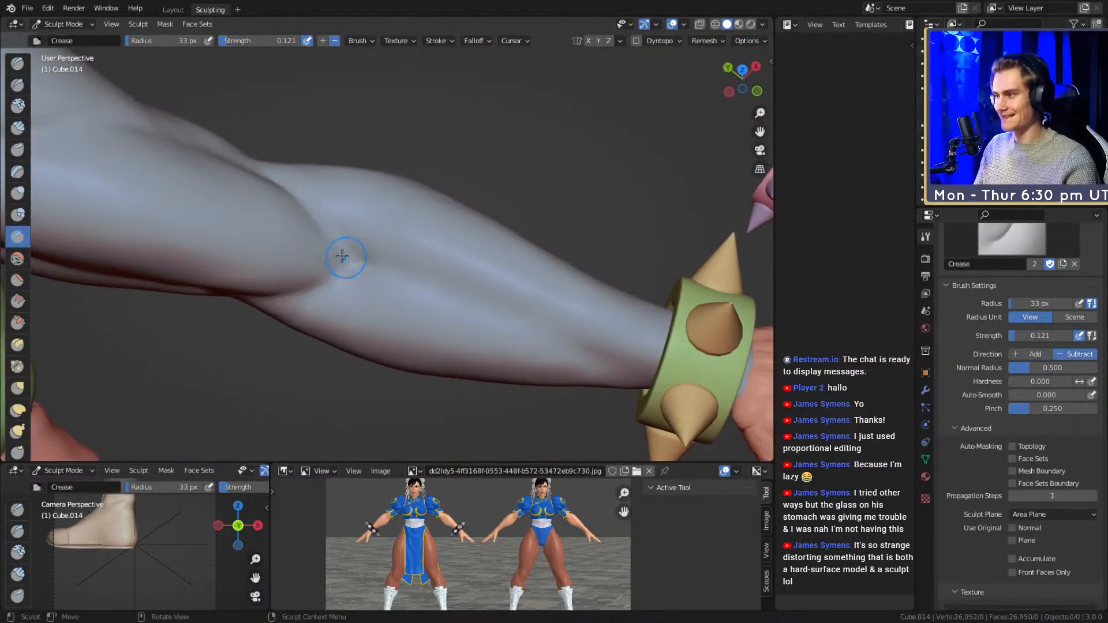
key("c")
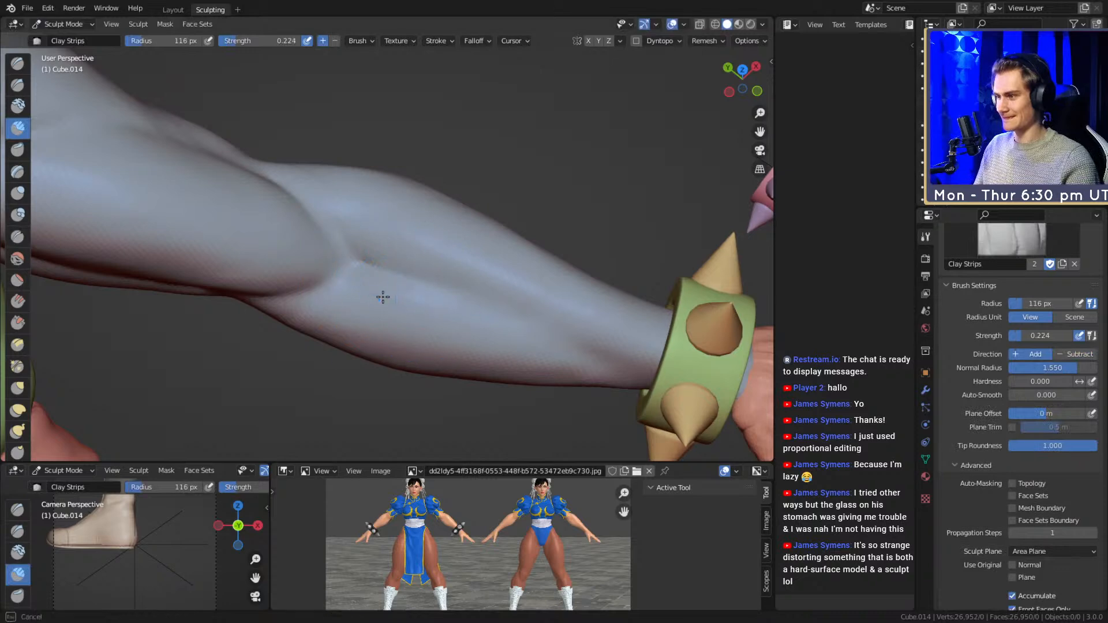
key("f")
left_click(496, 265)
mouse_move(497, 264)
middle_mouse_down()
mouse_move(388, 304)
mouse_move(525, 251)
mouse_move(445, 259)
mouse_move(487, 260)
mouse_move(484, 184)
mouse_move(399, 290)
mouse_move(407, 317)
mouse_move(356, 315)
mouse_move(366, 289)
middle_mouse_up()
key("f")
left_click(427, 319)
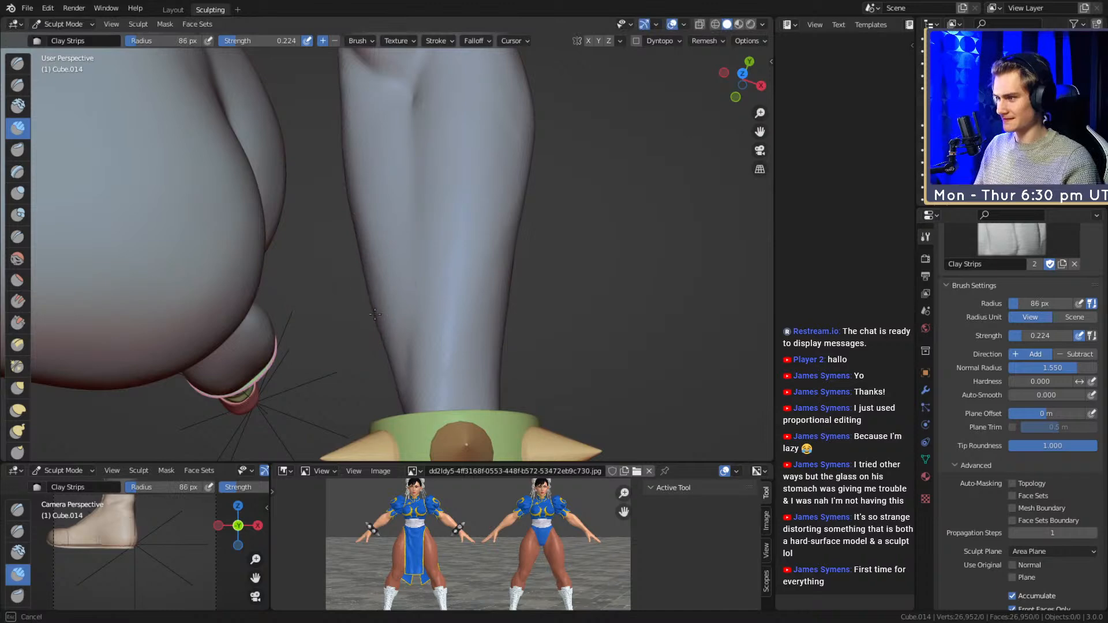
- Refine the forearm towards the bracelet at a 57 px radius, then switch to the Grab brush and resize it
middle_click_drag(413, 211, 487, 301)
middle_click_drag(418, 254, 435, 249)
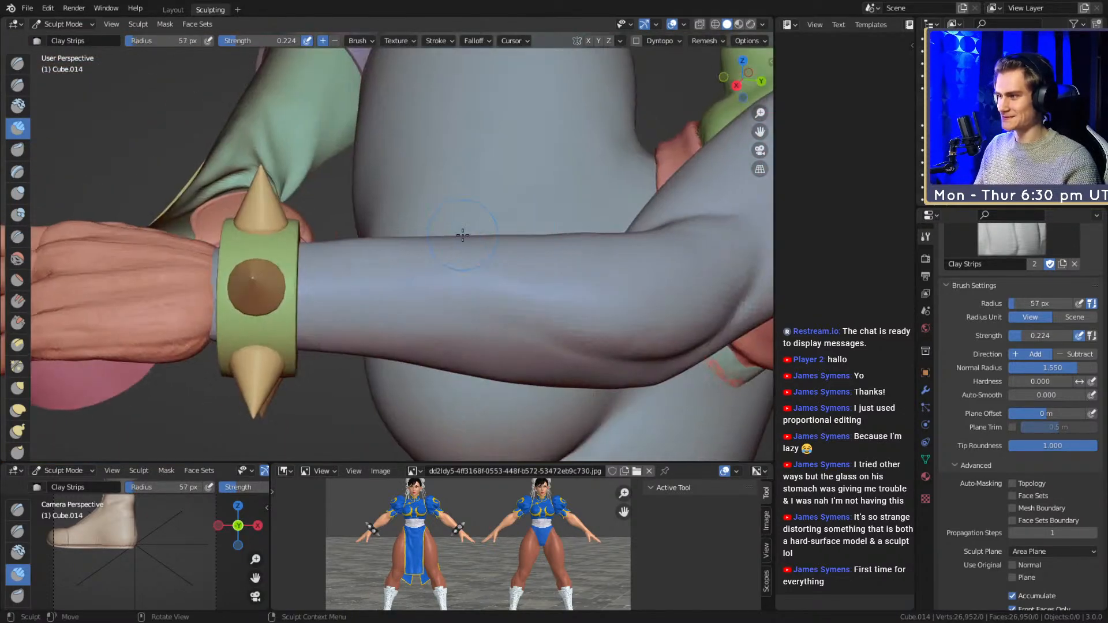
key("g")
key("f")
left_click(377, 251)
left_click_drag(399, 247, 378, 258, "alt")
- Adjust the forearm's upper contour between bracelet and elbow with a resized Grab brush
key("f")
left_click(443, 248)
key("f")
left_click(353, 248)
mouse_move(433, 272)
middle_mouse_down()
mouse_move(441, 176)
mouse_move(384, 255)
mouse_move(430, 272)
mouse_move(410, 246)
mouse_move(450, 288)
mouse_move(352, 268)
mouse_move(359, 222)
mouse_move(331, 211)
middle_mouse_up()
- Touch up the forearm with a resized Crease brush, then reshape its contour near the elbow using Grab at 158 px
key("shift+c")
key("f")
left_click(404, 257)
key("g")
key("f")
left_click(356, 219)
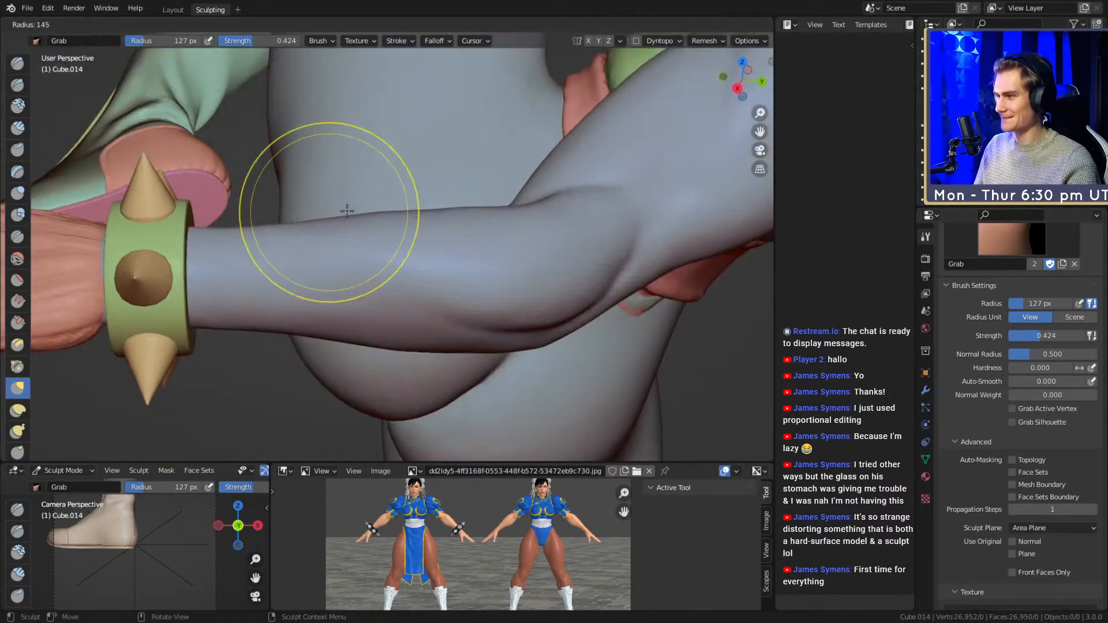
mouse_move(425, 218)
middle_mouse_down()
mouse_move(406, 240)
mouse_move(354, 250)
mouse_move(410, 198)
middle_mouse_up()
key("f")
left_click(401, 235)
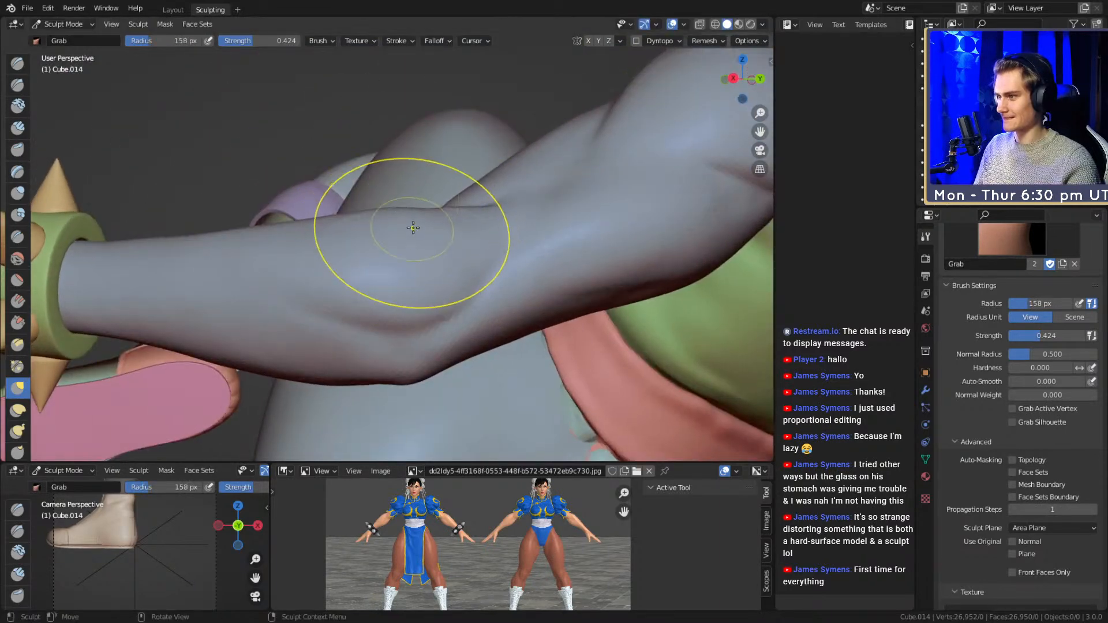
- Build up the crease at the inner elbow beneath the biceps with Clay Strips at 49 px
mouse_move(404, 243)
middle_mouse_down()
mouse_move(404, 208)
mouse_move(402, 243)
middle_mouse_up()
mouse_move(407, 296)
middle_mouse_down()
mouse_move(519, 277)
mouse_move(512, 257)
mouse_move(516, 272)
mouse_move(421, 292)
mouse_move(532, 281)
mouse_move(484, 244)
mouse_move(386, 280)
mouse_move(458, 225)
mouse_move(438, 280)
mouse_move(442, 262)
middle_mouse_up()
scroll(514, 271, "down", 4)
scroll(511, 258, "down", 4)
scroll(483, 244, "up", 4)
scroll(386, 279, "up", 4)
scroll(457, 225, "up", 3)
key("shift+c")
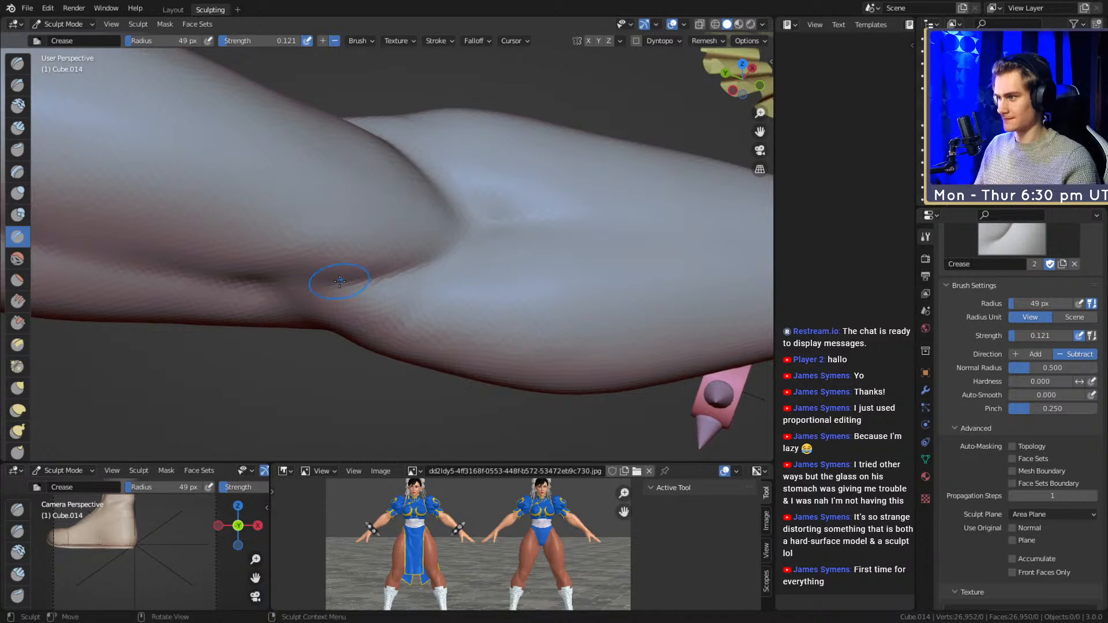
key("c")
left_click_drag(303, 281, 326, 318)
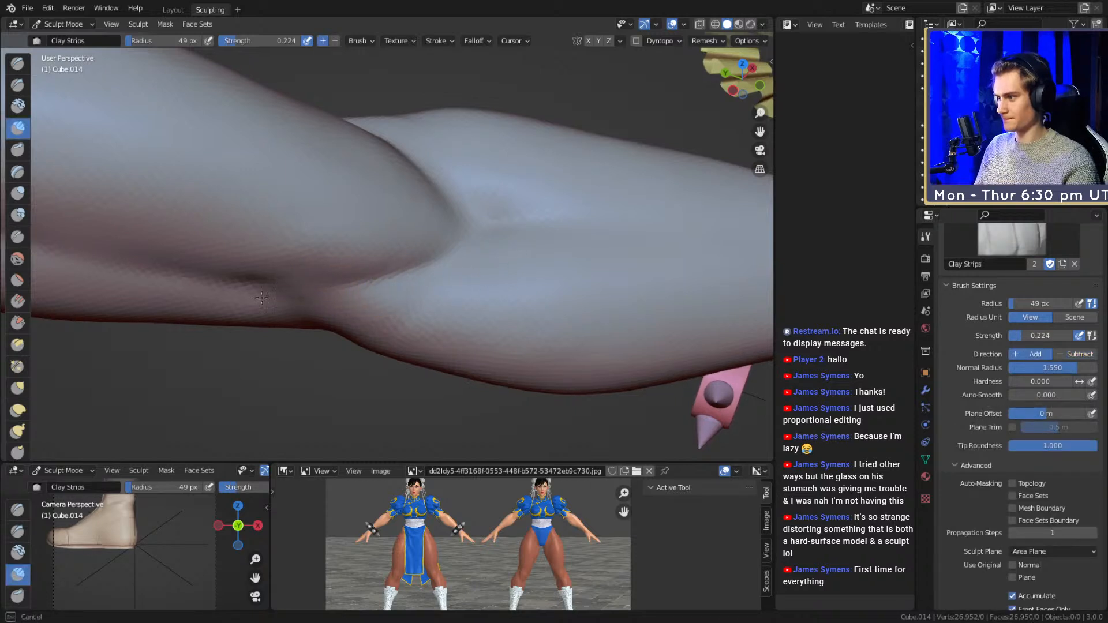
- Fill out the forearm just below the inner elbow with a resized brush, then set its radius to 101 px
key("f")
left_click(456, 316)
left_click_drag(397, 312, 449, 358)
key("f")
left_click(493, 358)
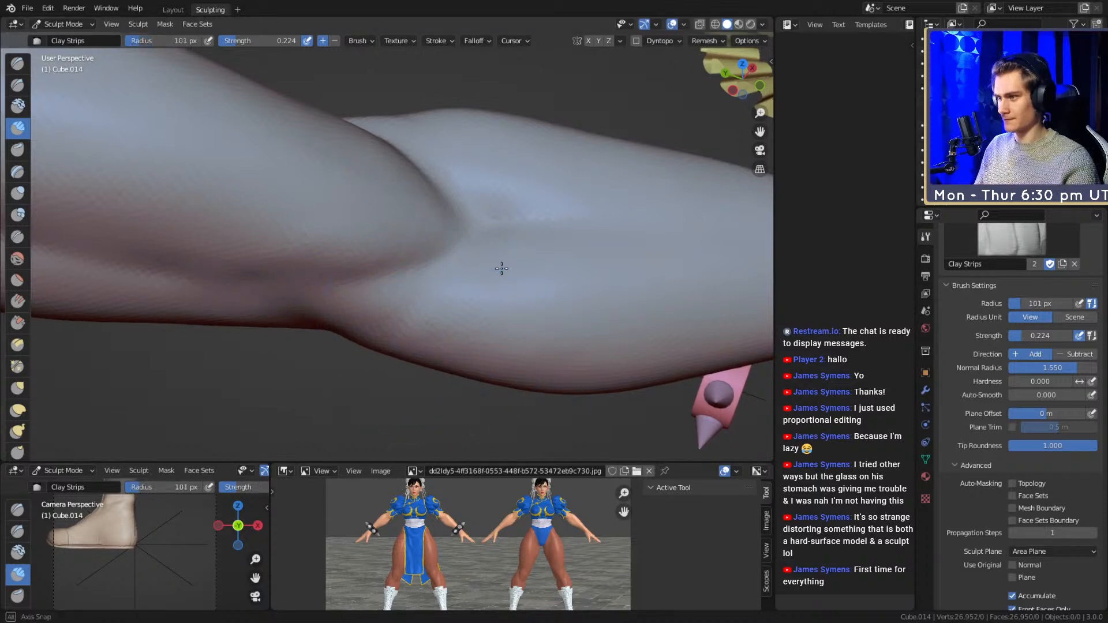
- Refine the hollow of the inner elbow at the end of the biceps with Clay Strips reduced to 34 px
middle_click_drag(502, 264, 514, 296)
key("f")
left_click(570, 245)
middle_click_drag(571, 225, 524, 297)
left_click_drag(524, 297, 522, 296)
key("f")
left_click(486, 243)
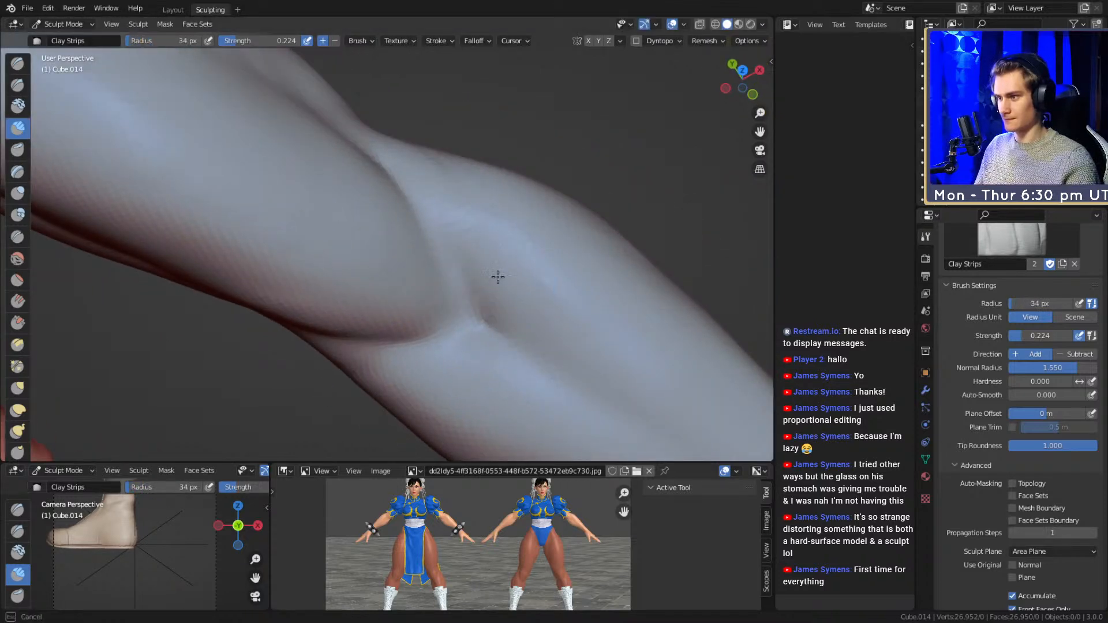
key("f")
left_click_drag(500, 285, 503, 289)
- Blend the upper forearm muscle below the elbow crease using Clay Strips at 57 px
key("f")
left_click(642, 279)
middle_click_drag(556, 326, 534, 279, "shift")
key("f")
left_click(469, 309)
left_click_drag(426, 319, 404, 322)
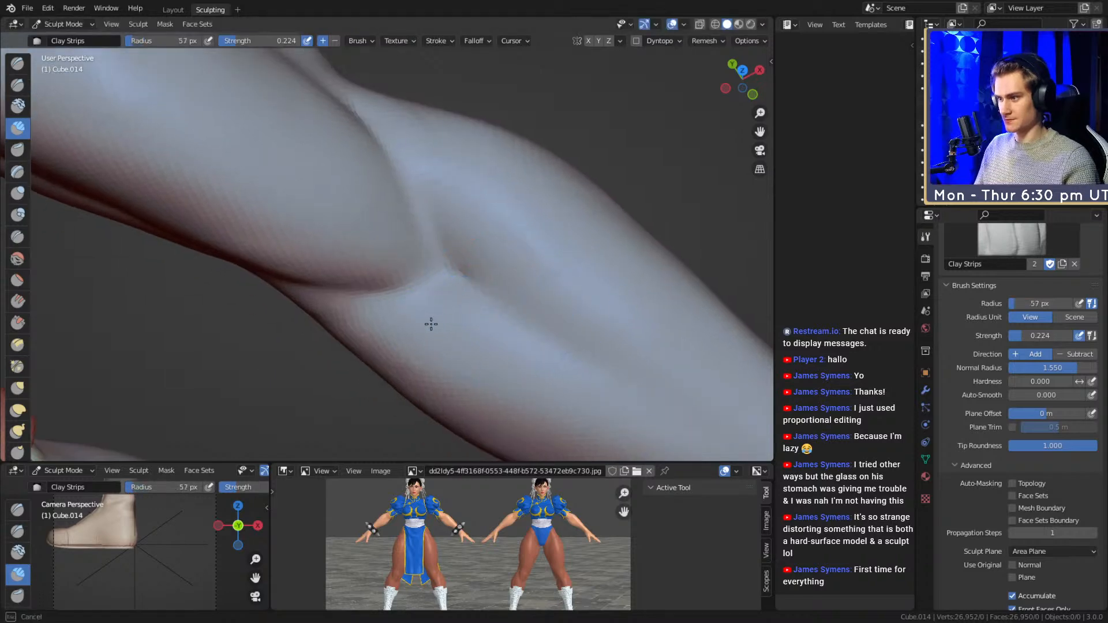
left_click(460, 185)
- Check the whole arm and the hand from several angles, then save the file
mouse_move(460, 185)
middle_mouse_down()
mouse_move(419, 326)
mouse_move(446, 269)
mouse_move(418, 284)
middle_mouse_up()
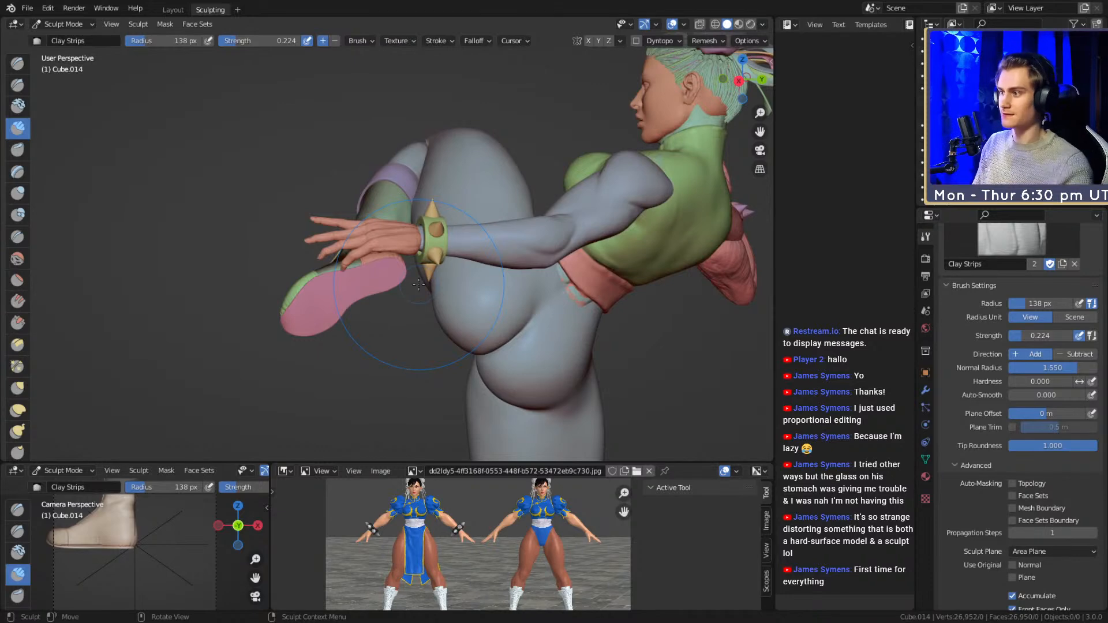
scroll(502, 229, "up", 6)
middle_click_drag(463, 317, 283, 252)
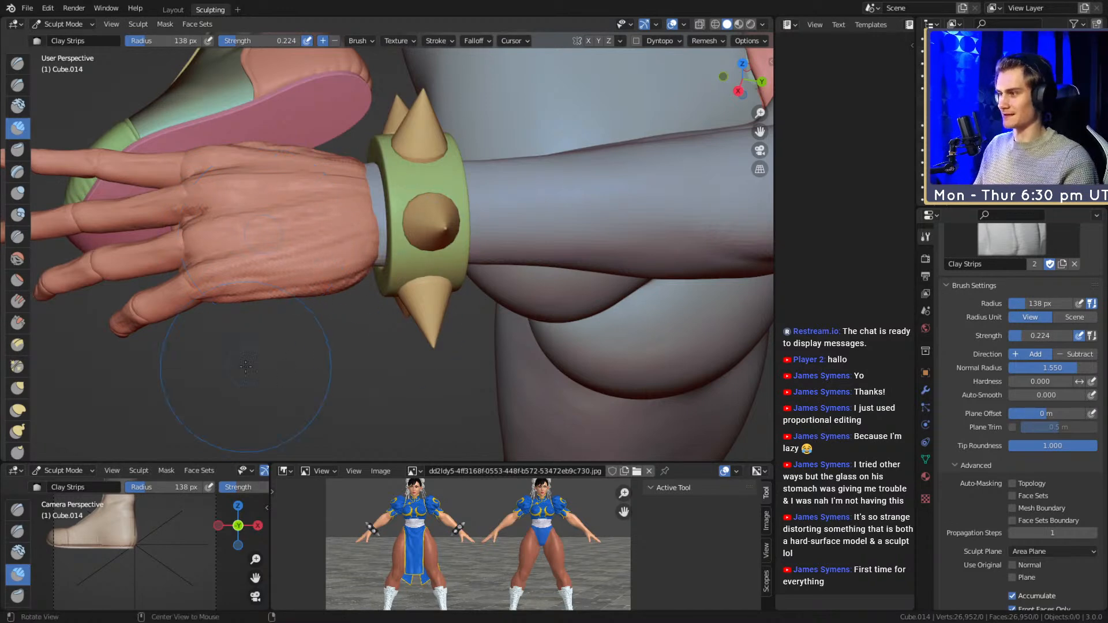
mouse_move(350, 258)
middle_mouse_down()
mouse_move(392, 306)
mouse_move(365, 304)
mouse_move(373, 288)
middle_mouse_up()
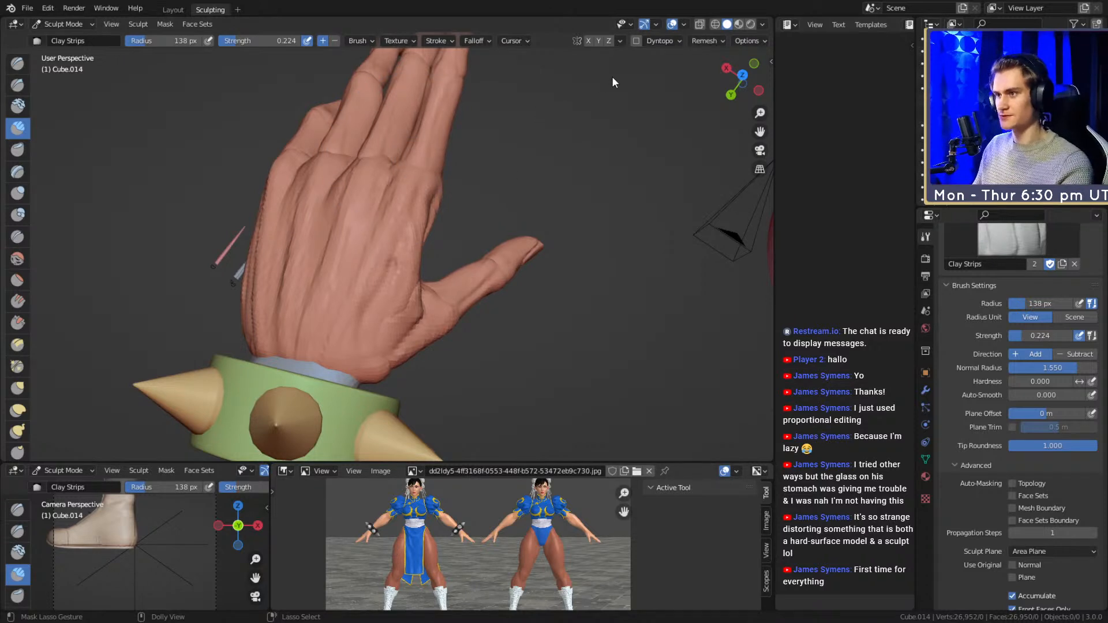
key("ctrl+s")
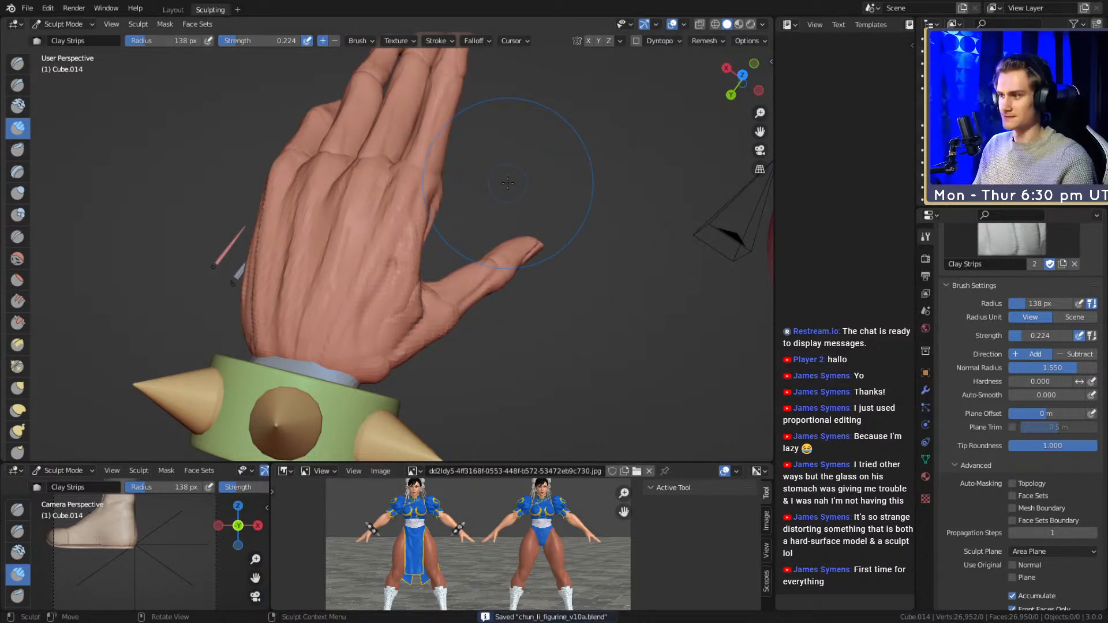
- Switch sculpting from the arm to the hand mesh and set the Clay Strips radius to 74 px
mouse_move(487, 237)
left_mouse_down("alt")
mouse_move(408, 220)
mouse_move(410, 252)
mouse_move(437, 272)
left_mouse_up("alt")
key("f")
left_click(410, 252)
key("f")
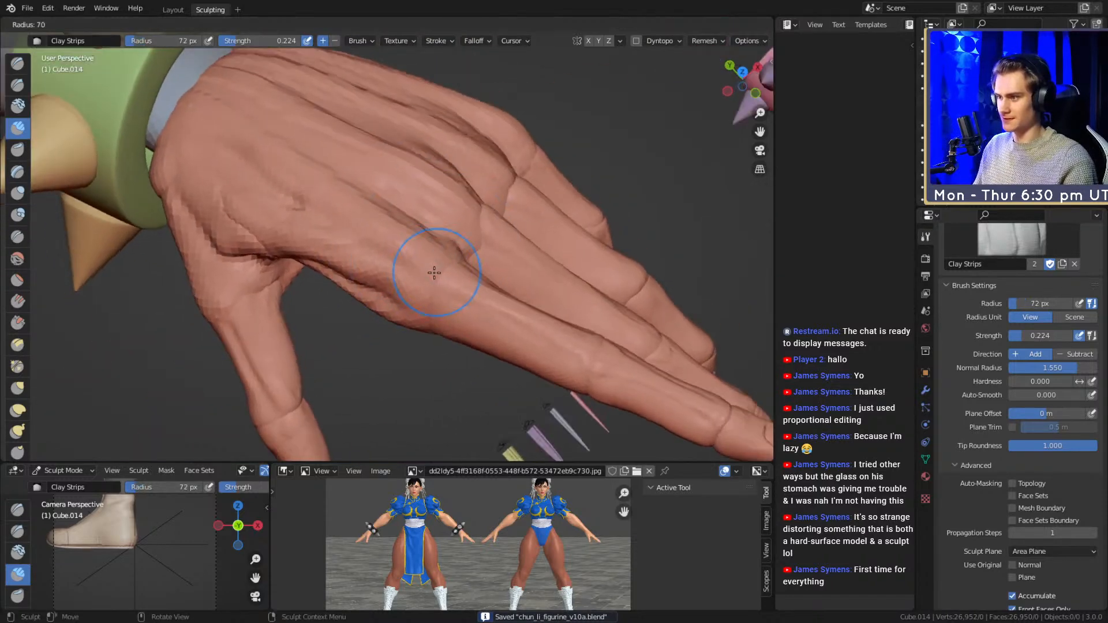
left_click(438, 274)
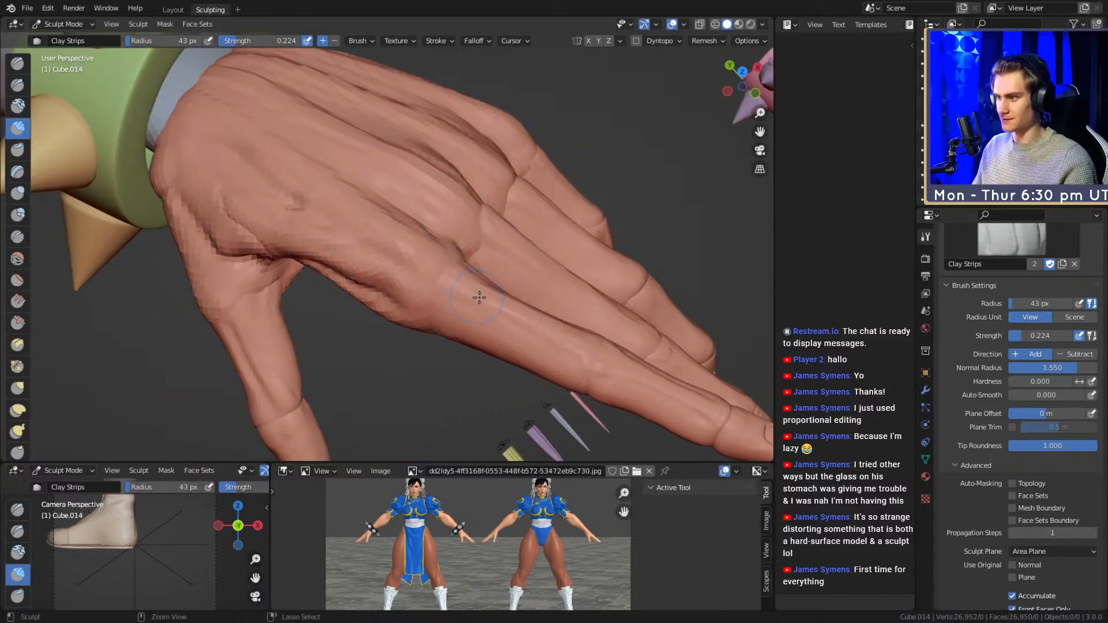
key("f")
left_click(470, 282)
mouse_move(457, 268)
left_mouse_down("alt")
mouse_move(445, 247)
mouse_move(432, 271)
left_mouse_up("alt")
key("alt+q")
key("f")
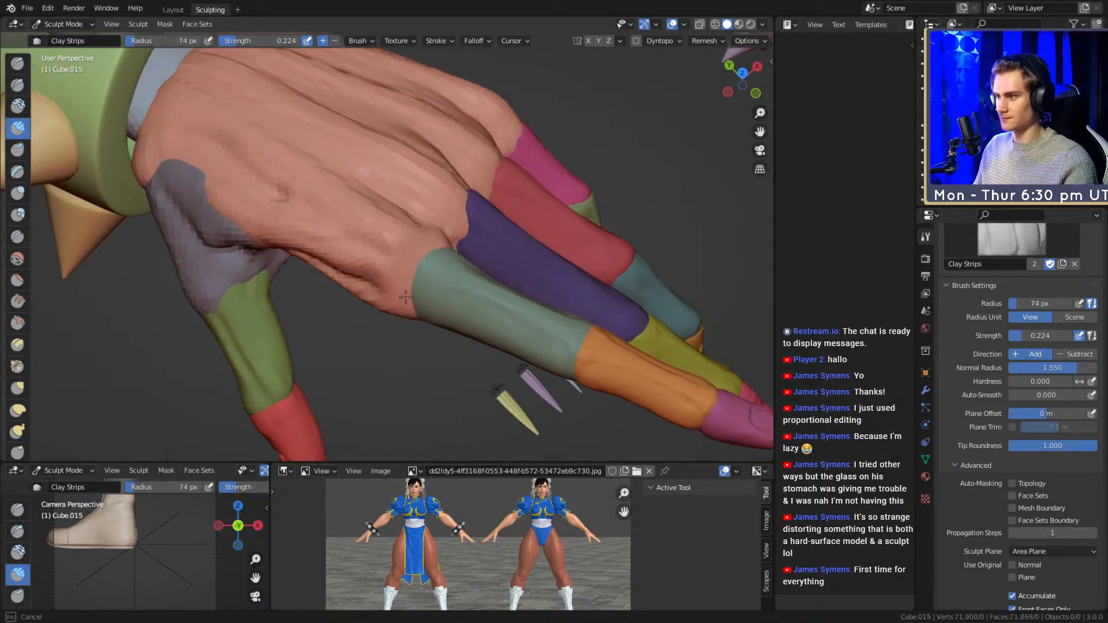
left_click(404, 298)
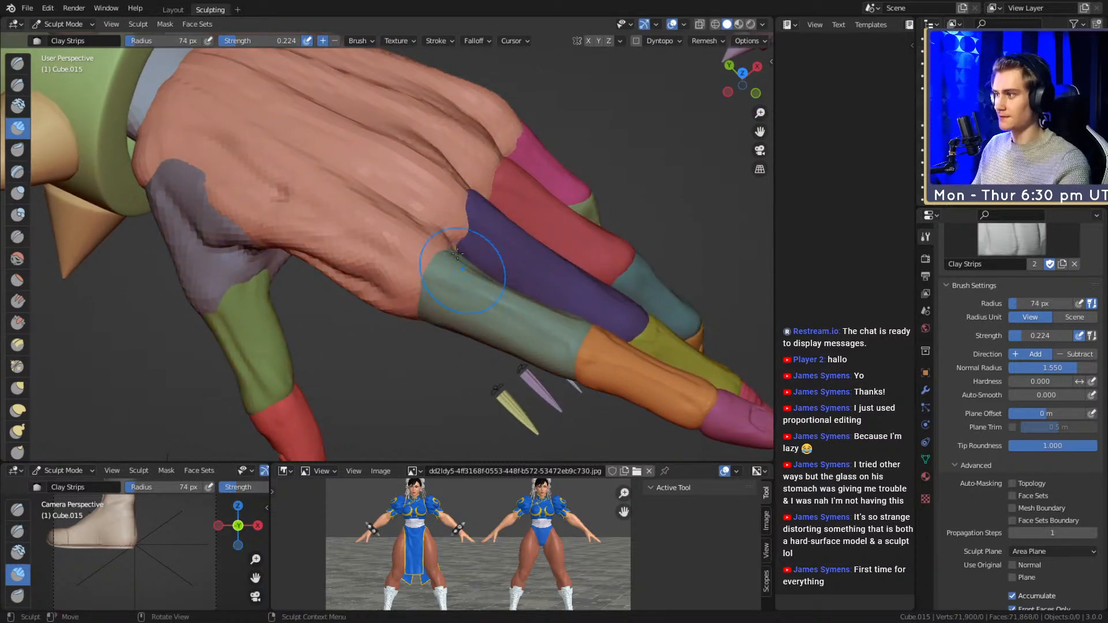
- Sample the hand's voxel size, halve it to 0.002564 m and voxel remesh the hand
scroll(980, 413, "down", 15)
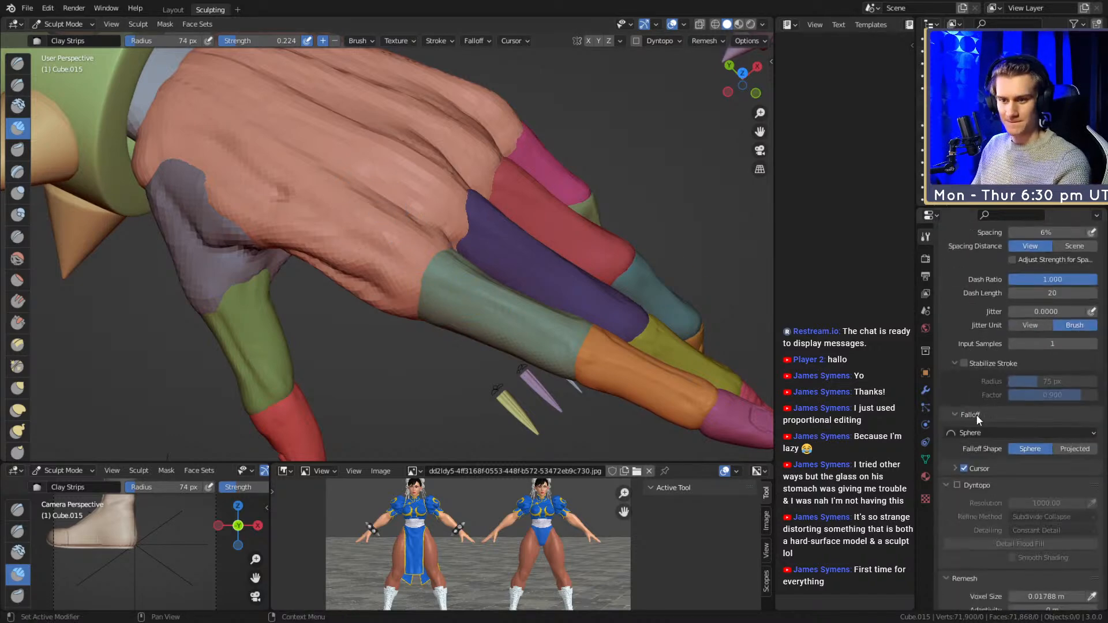
scroll(975, 414, "down", 12)
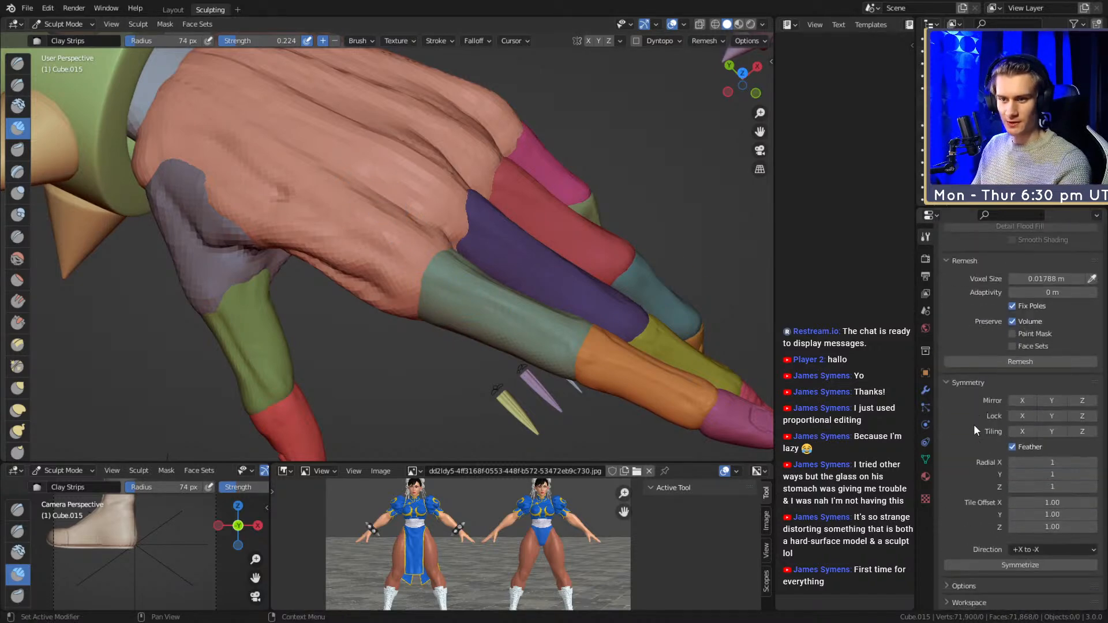
scroll(974, 415, "up", 5)
left_click(1092, 402)
left_click(361, 166)
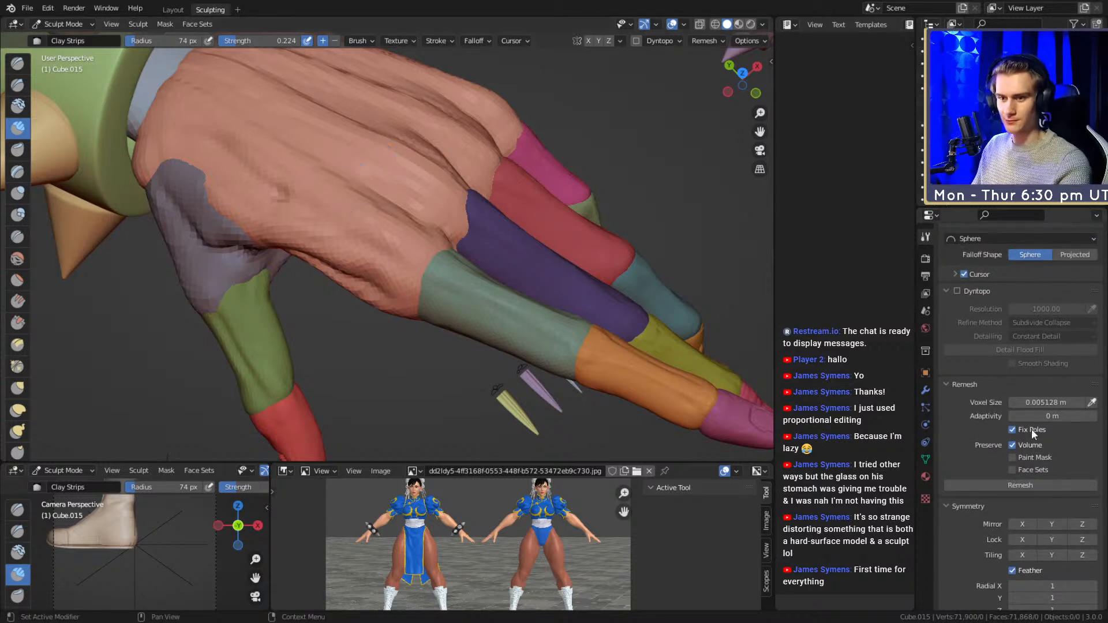
left_click(964, 414)
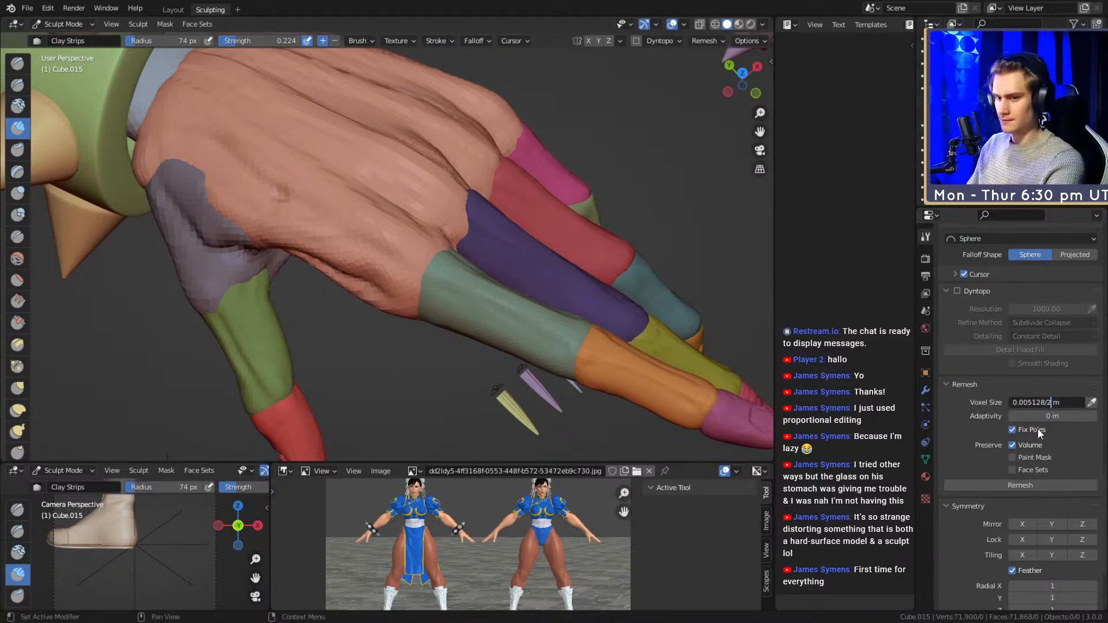
key("Return")
left_click(1030, 485)
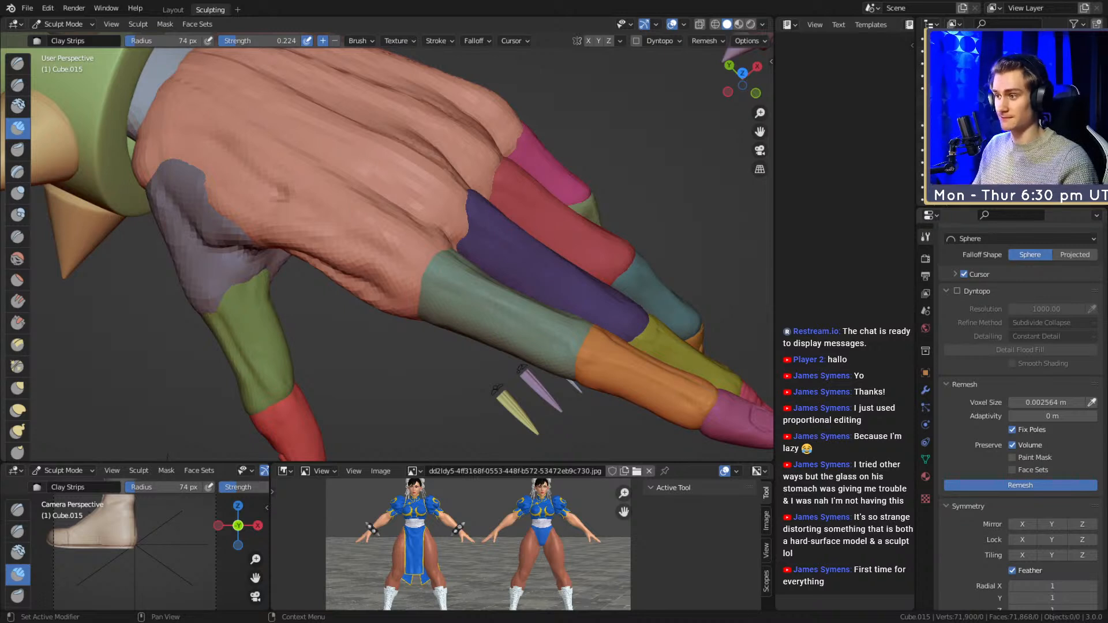
- Start building up the index finger's knuckle with a resized Clay Strips brush
mouse_move(539, 250)
middle_mouse_down()
mouse_move(425, 248)
mouse_move(433, 277)
mouse_move(538, 201)
mouse_move(507, 254)
middle_mouse_up()
scroll(404, 257, "up", 5)
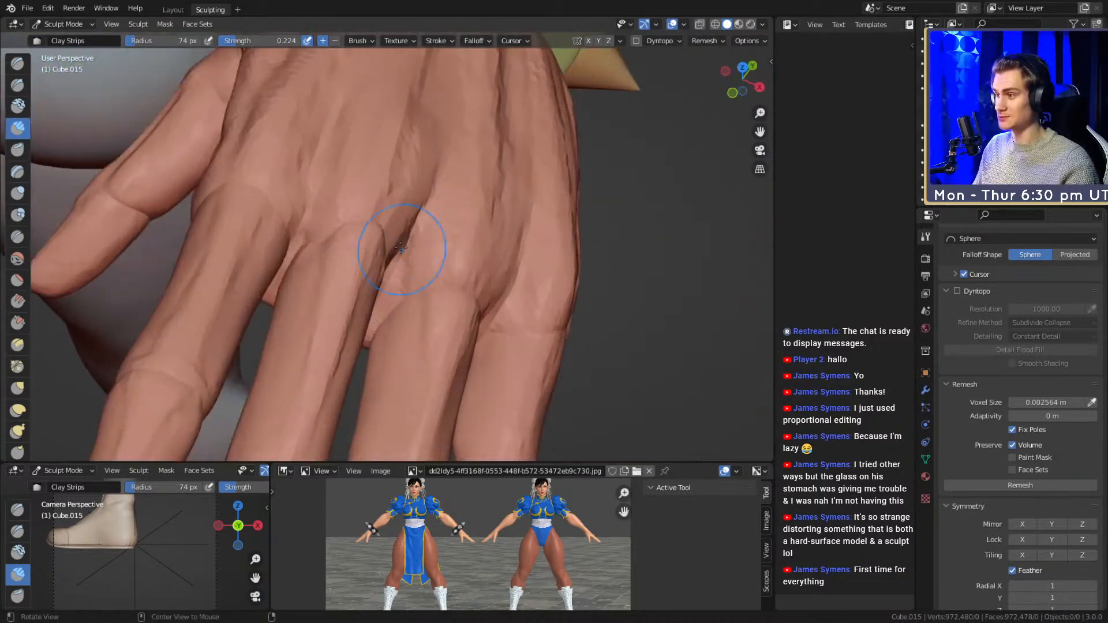
mouse_move(421, 257)
middle_mouse_down()
mouse_move(487, 258)
mouse_move(477, 250)
mouse_move(477, 263)
mouse_move(408, 279)
middle_mouse_up()
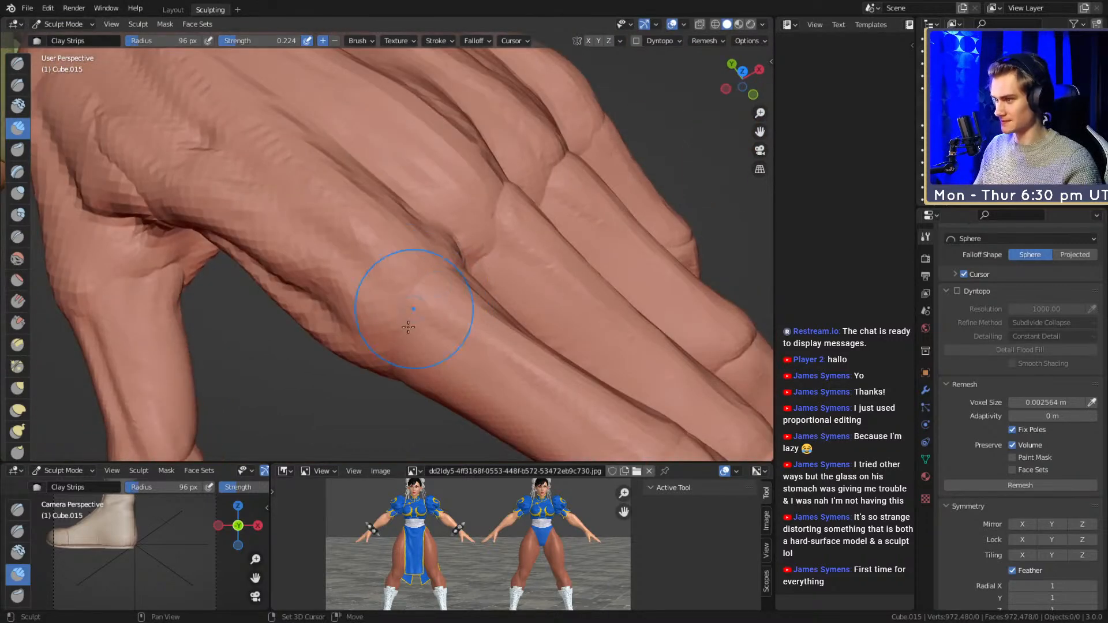
mouse_move(403, 317)
middle_mouse_down()
mouse_move(406, 297)
mouse_move(388, 282)
middle_mouse_up()
key("f")
left_click(389, 289)
left_click_drag(380, 291, 364, 297)
- Refine the index knuckle with Clay Strips at strength 0.212 and a 43 px radius
key("shift+f")
left_click(378, 278)
key("f")
left_click(381, 280)
middle_click_drag(395, 299, 377, 280, "shift")
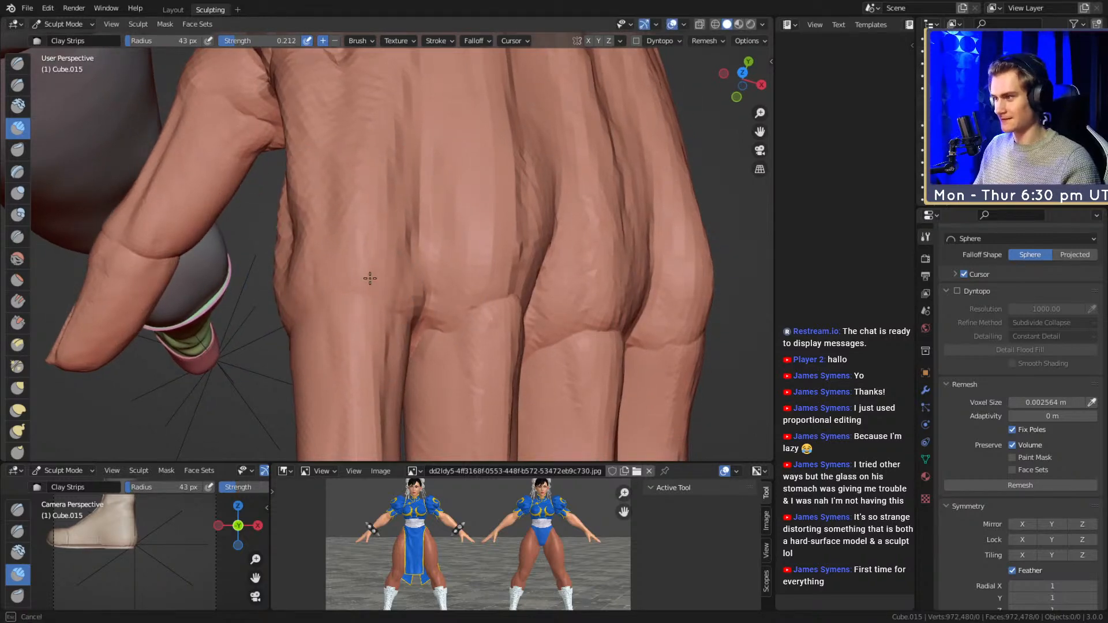
left_click_drag(340, 289, 359, 275)
- Set Clay Strips strength to 0.430 and shape the back of the hand behind the index knuckle, starting at 72 px
mouse_move(364, 269)
middle_mouse_down()
mouse_move(440, 243)
mouse_move(391, 243)
mouse_move(380, 330)
mouse_move(363, 283)
mouse_move(399, 240)
mouse_move(371, 257)
middle_mouse_up()
key("shift+f")
left_click(400, 247)
key("f")
left_click(384, 260)
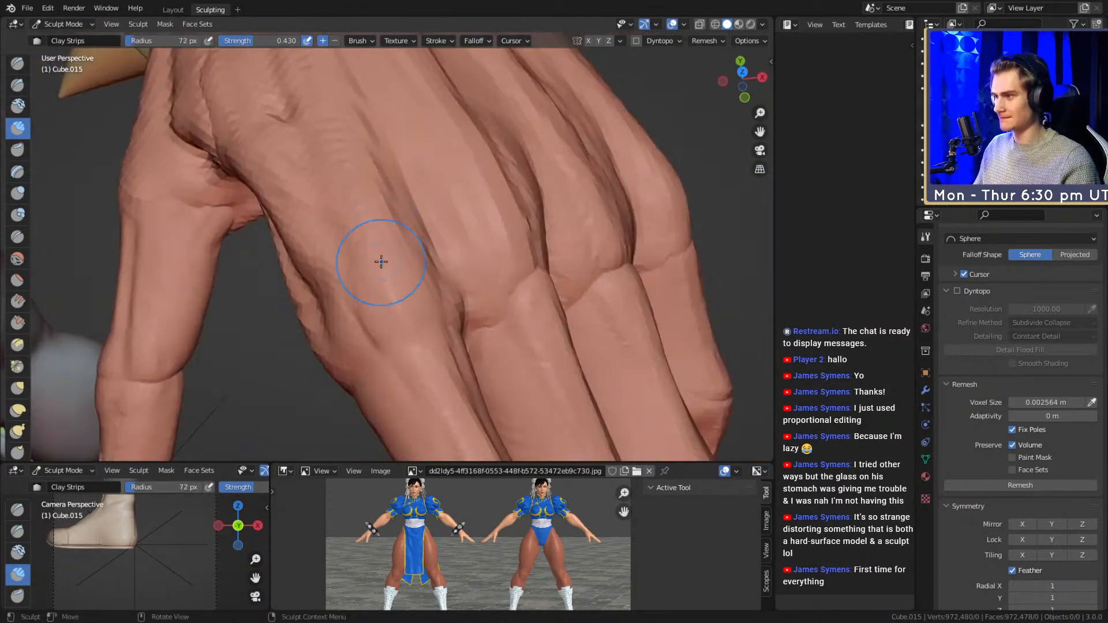
key("f")
left_click(381, 179)
mouse_move(345, 184)
middle_mouse_down()
mouse_move(354, 215)
mouse_move(406, 230)
mouse_move(419, 188)
mouse_move(430, 231)
mouse_move(262, 223)
middle_mouse_up()
key("f")
left_click(405, 234)
- Fill the rough area at the base of the thumb with Clay Strips at 32 px, then resize the brush
mouse_move(396, 227)
middle_mouse_down()
mouse_move(346, 247)
mouse_move(390, 226)
middle_mouse_up()
key("f")
left_click(391, 242)
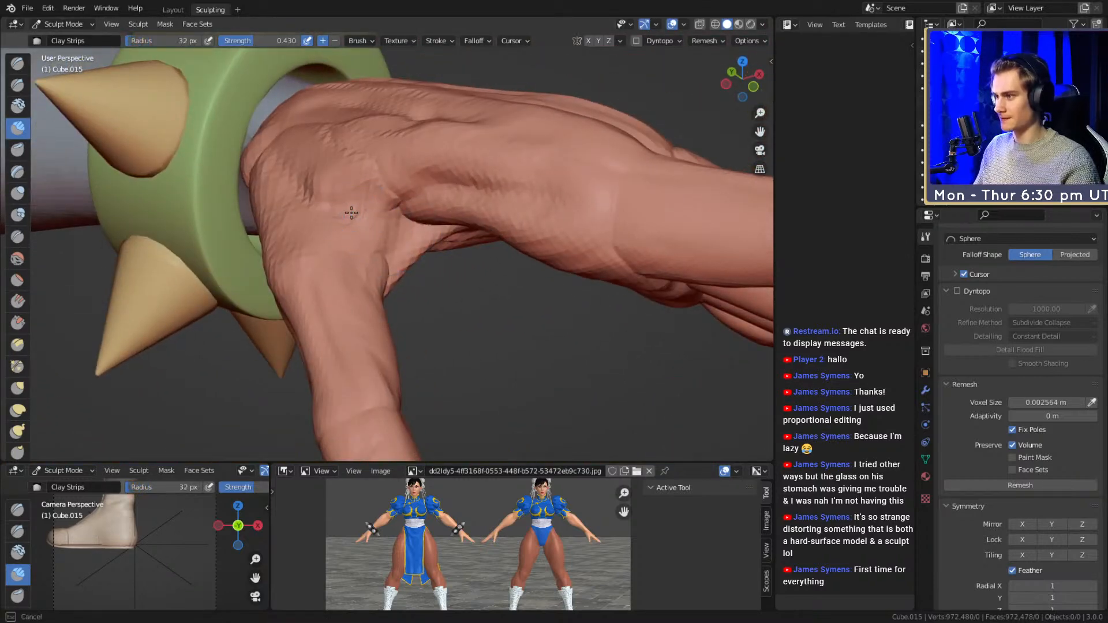
left_click_drag(341, 204, 380, 223, "alt")
mouse_move(381, 224)
left_mouse_down()
mouse_move(398, 222)
mouse_move(382, 209)
left_mouse_up()
key("f")
left_click(406, 211)
- Smooth the thumb and its base towards the wrist with the brush enlarged to 134 px
middle_click_drag(382, 203, 389, 225)
key("f")
left_click(425, 235)
mouse_move(413, 239)
left_mouse_down("shift")
mouse_move(398, 248)
mouse_move(490, 306)
left_mouse_up("shift")
middle_click_drag(544, 317, 515, 306)
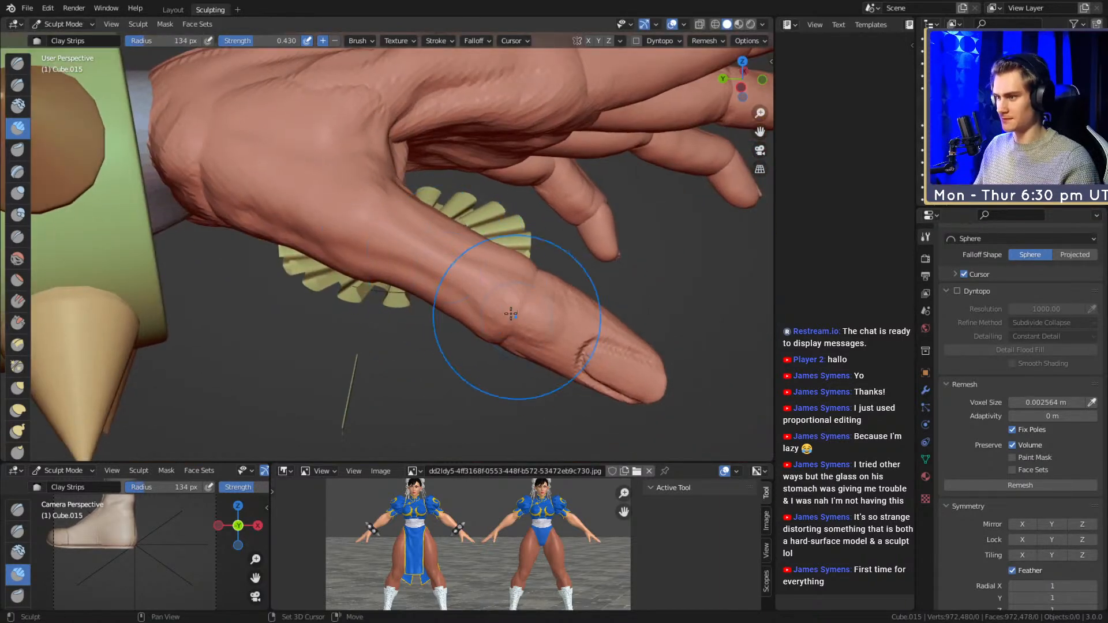
middle_click_drag(375, 168, 371, 228)
left_click_drag(450, 205, 303, 207, "shift")
left_click_drag(223, 182, 215, 190, "shift")
- Build up the muscle between the thumb and index finger with resized Clay Strips strokes
mouse_move(300, 190)
middle_mouse_down()
mouse_move(357, 231)
mouse_move(417, 227)
mouse_move(422, 246)
mouse_move(432, 243)
middle_mouse_up()
key("f")
left_click(401, 235)
key("f")
left_click(393, 217)
key("f")
left_click(417, 236)
left_click_drag(416, 231, 452, 207)
left_click_drag(409, 246, 316, 275)
- Even out the back of the hand above the thumb with Clay Strips at 80 px
key("f")
left_click(341, 289)
key("f")
left_click(337, 290)
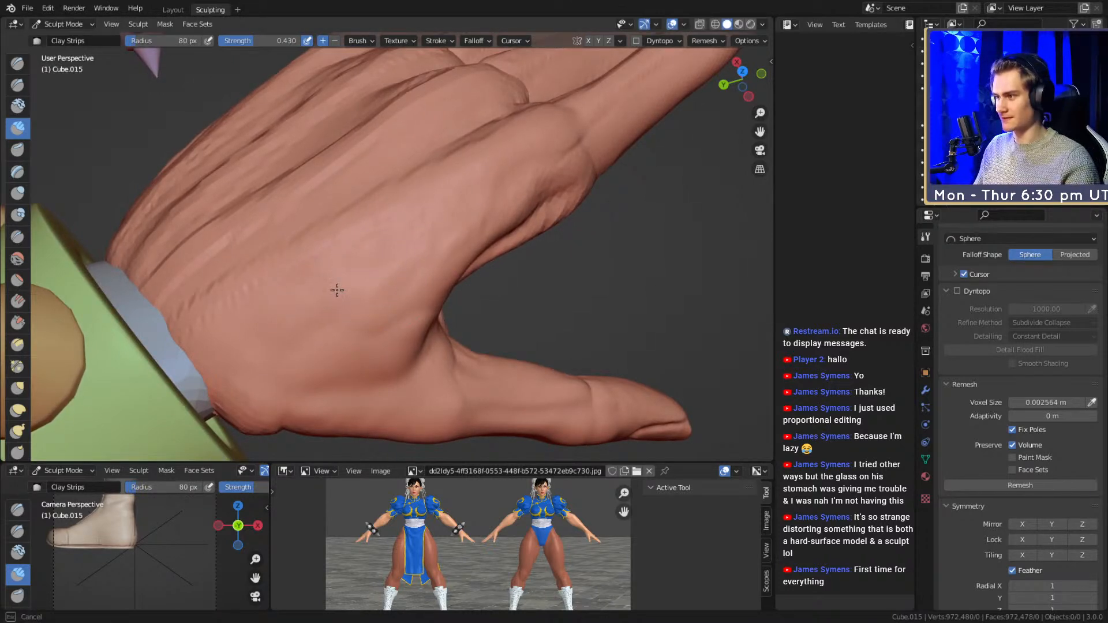
left_click_drag(379, 248, 378, 280)
- Round the thumb-side muscle from the wrist to the index knuckle with Clay Strips at 97 px
mouse_move(381, 271)
middle_mouse_down()
mouse_move(421, 193)
mouse_move(386, 231)
mouse_move(408, 245)
middle_mouse_up()
key("f")
left_click(445, 230)
mouse_move(450, 227)
left_mouse_down()
mouse_move(462, 223)
mouse_move(445, 220)
left_mouse_up()
middle_click_drag(444, 220, 445, 228)
key("f")
left_click(410, 233)
key("f")
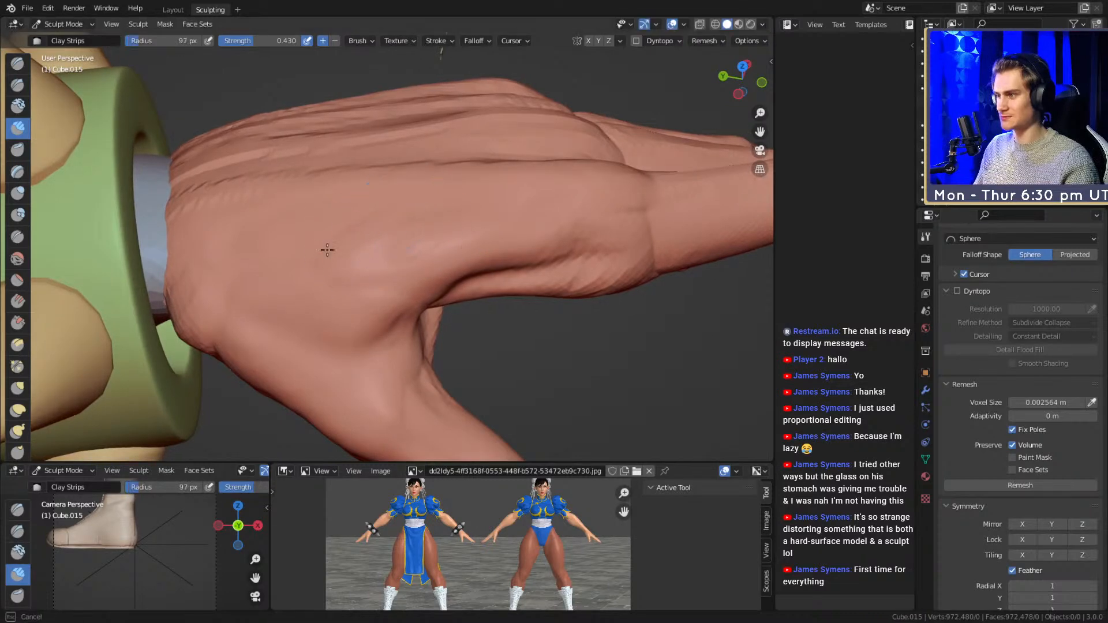
left_click_drag(316, 313, 367, 268)
mouse_move(329, 289)
middle_mouse_down()
mouse_move(393, 216)
mouse_move(389, 258)
mouse_move(364, 217)
middle_mouse_up()
- Smooth the thumb side of the hand using the Smooth brush at strength 1.000 and 58 px
key("f")
left_click(362, 221)
key("shift+f")
left_click(363, 217)
left_click(17, 258)
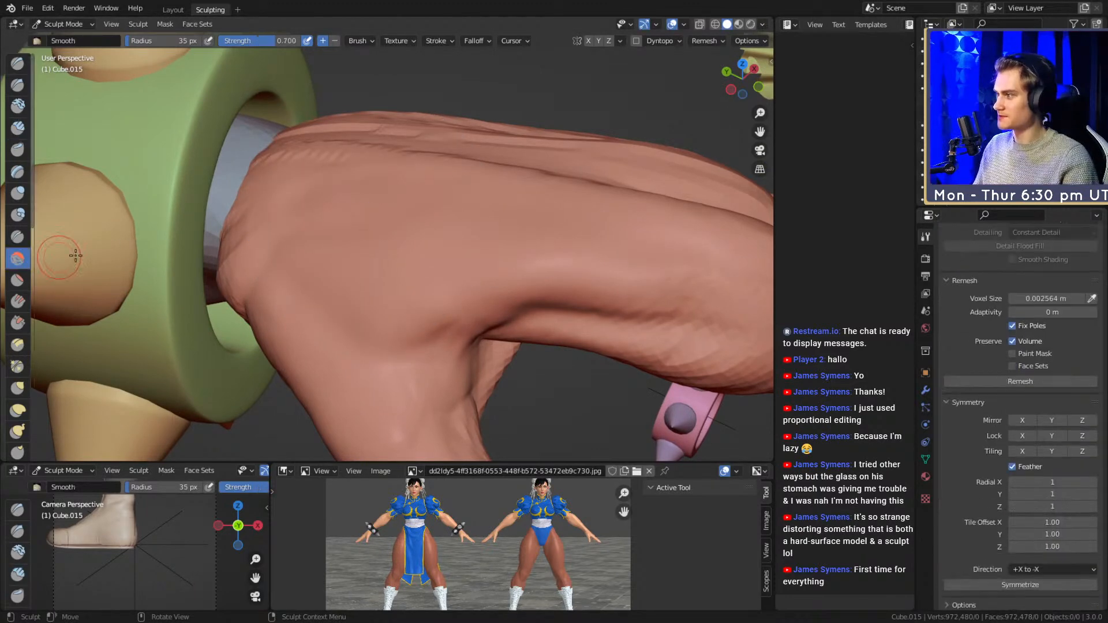
key("shift+f")
left_click(445, 230)
mouse_move(391, 224)
middle_mouse_down()
mouse_move(354, 230)
mouse_move(334, 198)
mouse_move(371, 215)
middle_mouse_up()
key("f")
left_click(359, 230)
key("f")
left_click(354, 166)
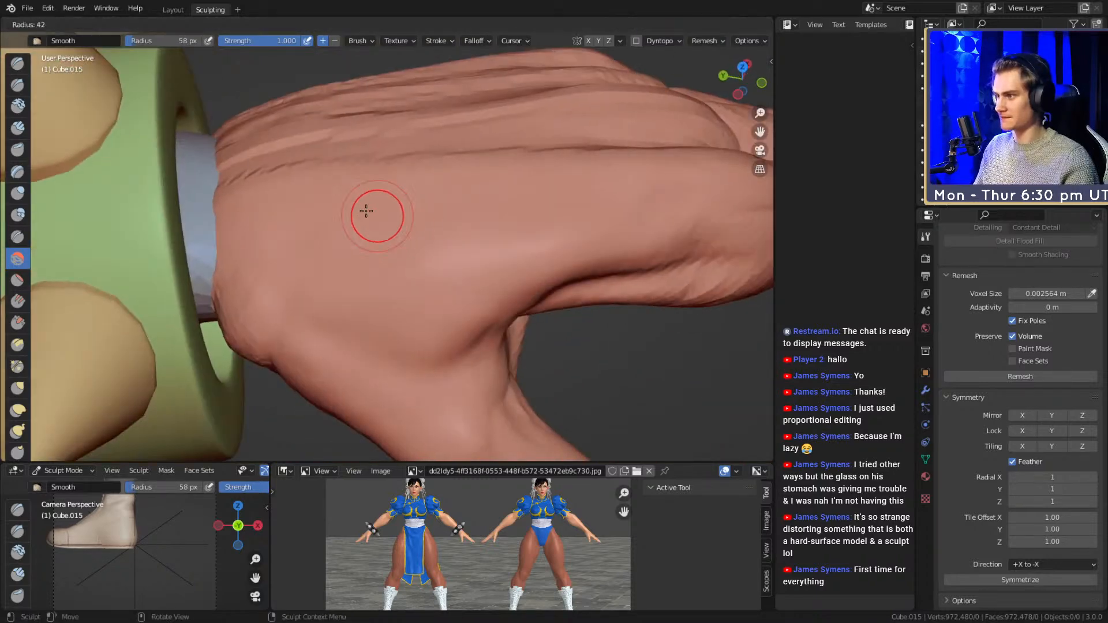
- Rework the hand near the wrist using Clay Strips at strength 0.539, first at 34 px and again at 69 px
key("c")
key("f")
left_click(307, 228)
key("shift+f")
left_click(304, 232)
mouse_move(303, 235)
middle_mouse_down()
mouse_move(261, 219)
mouse_move(279, 198)
mouse_move(296, 210)
middle_mouse_up()
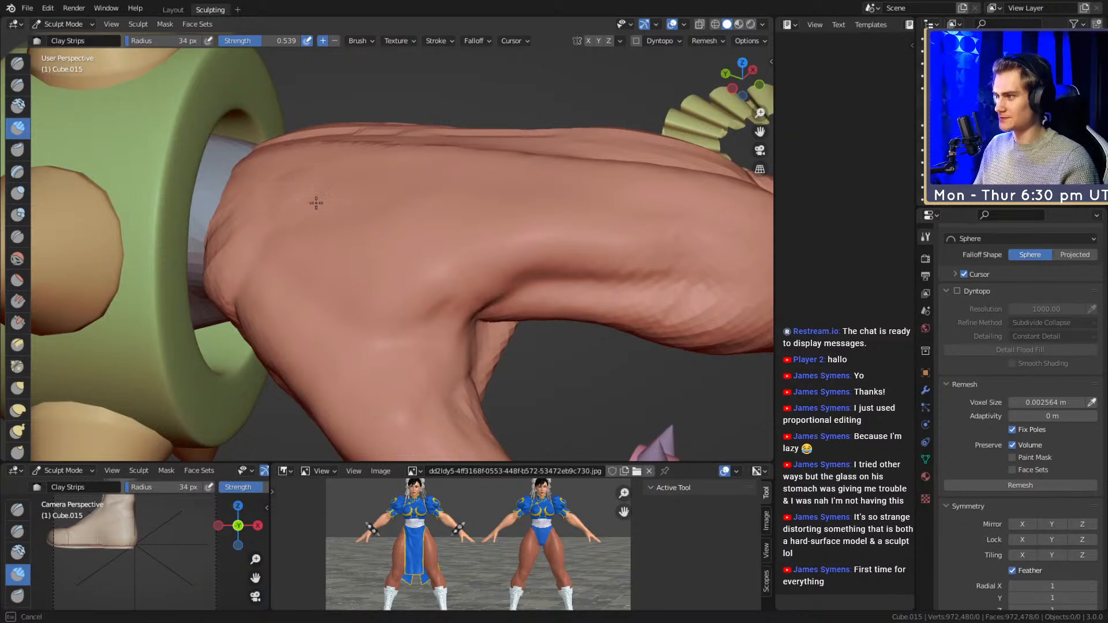
key("f")
left_click(441, 221)
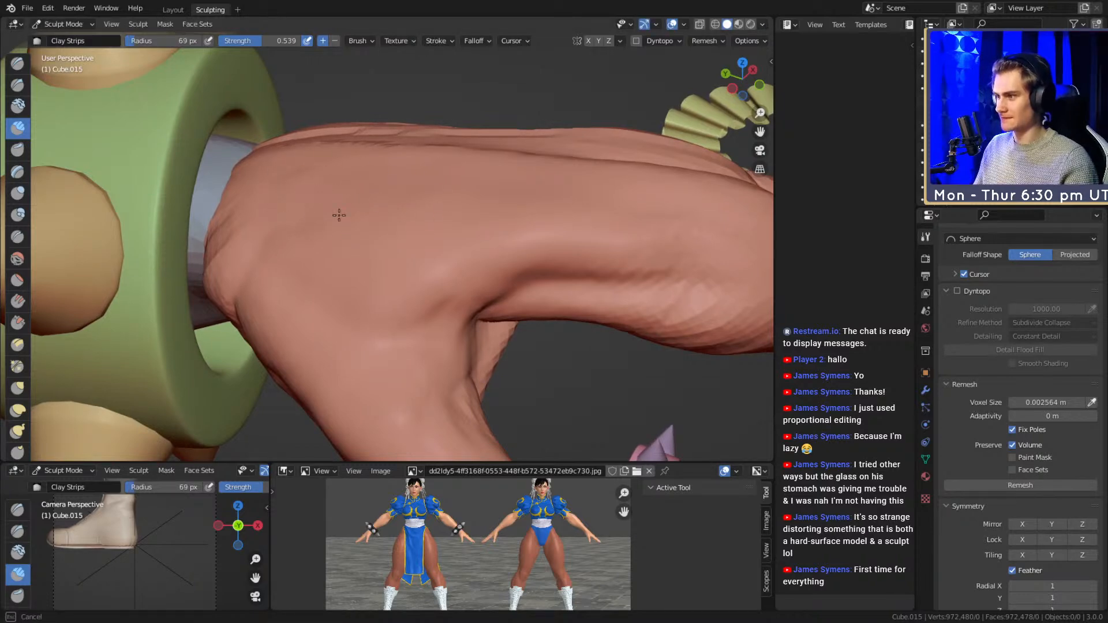
left_click_drag(370, 213, 438, 232)
- Define the fold between thumb and index finger with Clay Strips at 39 px, then lower strength to 0.400
mouse_move(416, 199)
middle_mouse_down()
mouse_move(386, 188)
mouse_move(398, 248)
mouse_move(461, 242)
mouse_move(407, 253)
mouse_move(322, 193)
mouse_move(346, 230)
mouse_move(404, 248)
mouse_move(395, 225)
mouse_move(465, 210)
mouse_move(391, 207)
middle_mouse_up()
key("f")
left_click(408, 254)
key("f")
left_click(396, 225)
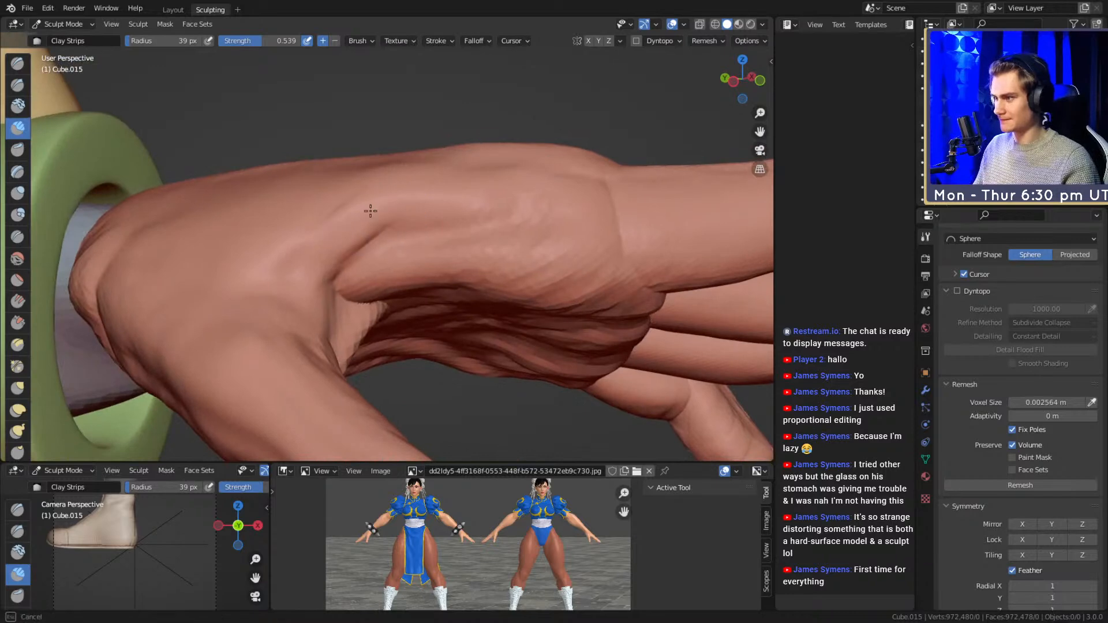
key("shift+f")
left_click(407, 212)
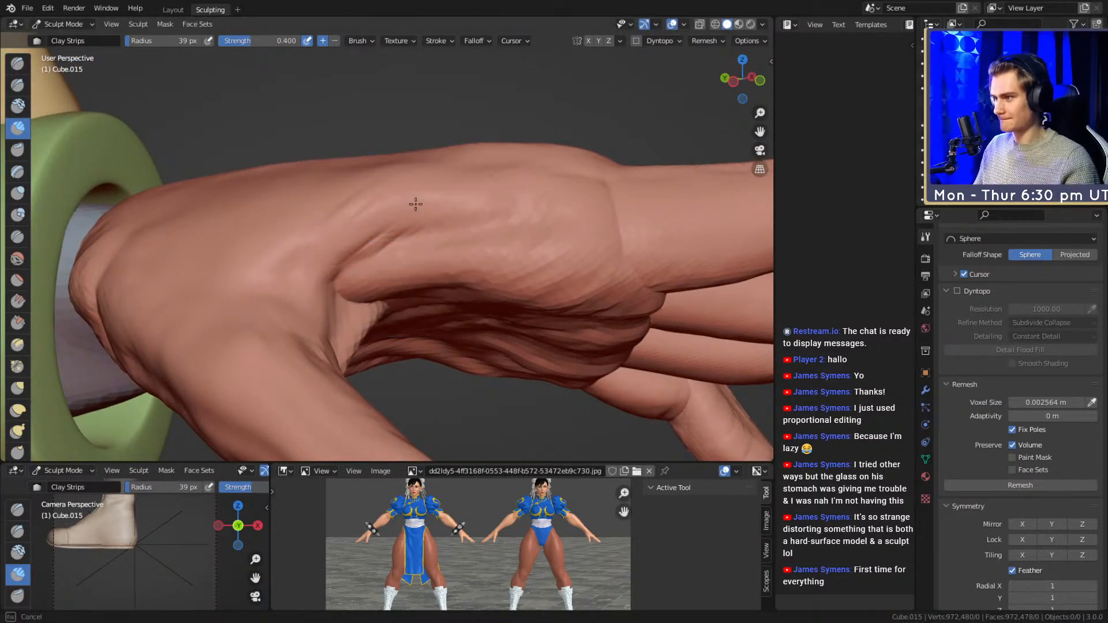
- Build up the side of the hand from the index finger towards the thumb base with a resized Clay Strips brush
mouse_move(343, 240)
middle_mouse_down()
mouse_move(387, 249)
mouse_move(402, 272)
middle_mouse_up()
key("f")
left_click(398, 270)
mouse_move(391, 271)
left_mouse_down()
mouse_move(277, 309)
mouse_move(255, 304)
left_mouse_up()
mouse_move(306, 256)
middle_mouse_down()
mouse_move(329, 259)
mouse_move(344, 279)
middle_mouse_up()
left_click_drag(340, 283, 301, 327)
- Shape the hand between index finger and thumb with Clay Strips at 38 px, then blend it at 121 px
key("f")
left_click(404, 272)
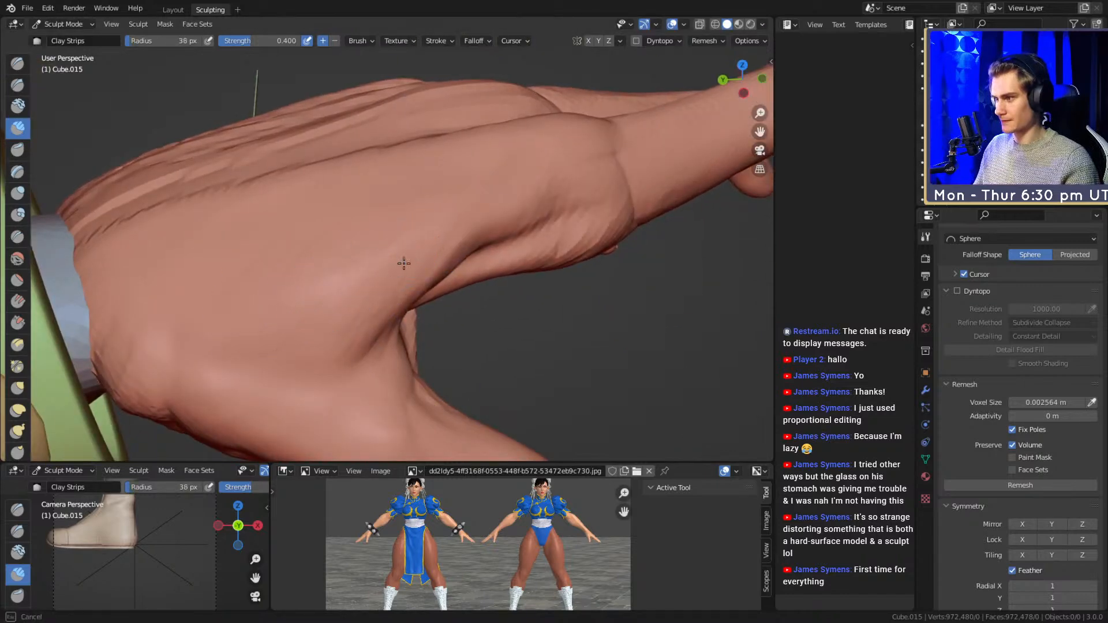
key("f")
left_click(494, 225)
middle_click_drag(346, 312, 390, 237)
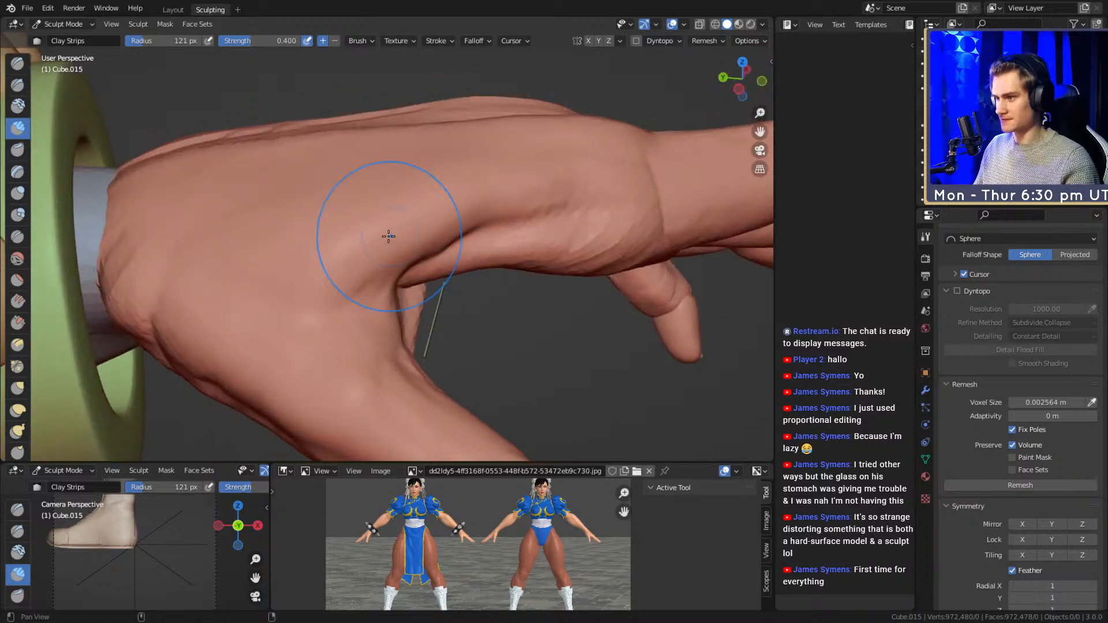
left_click_drag(422, 245, 440, 233)
mouse_move(440, 233)
middle_mouse_down()
mouse_move(447, 247)
mouse_move(540, 271)
mouse_move(483, 247)
mouse_move(496, 257)
mouse_move(444, 207)
middle_mouse_up()
- Build up the side of the index knuckle with Clay Strips at 43 px, then smooth it at 101 px
key("f")
left_click(507, 236)
key("f")
left_click(428, 209)
left_click_drag(387, 214, 390, 208)
key("f")
left_click(368, 251)
mouse_move(451, 244)
middle_mouse_down()
mouse_move(388, 140)
mouse_move(443, 219)
mouse_move(462, 204)
middle_mouse_up()
key("f")
left_click(436, 224)
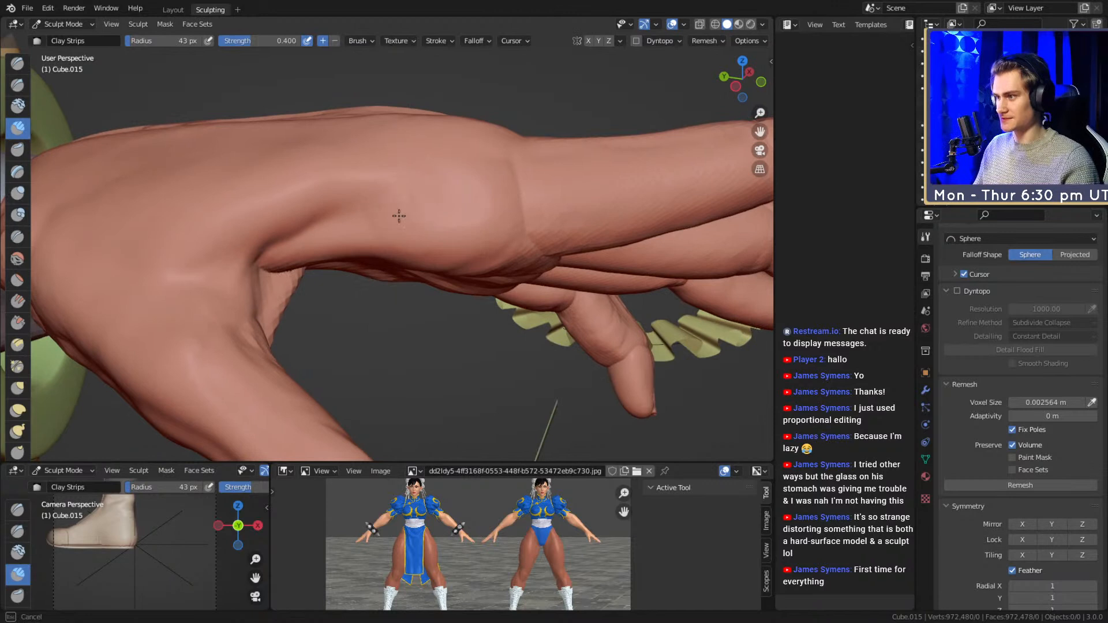
key("f")
left_click(478, 178)
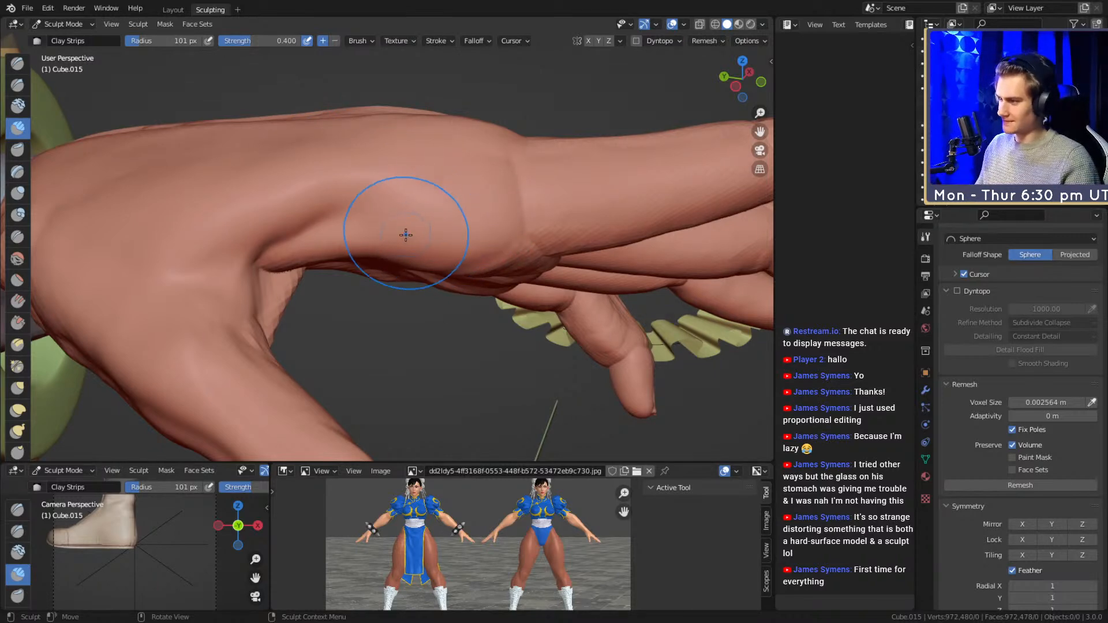
- Rework the fold between thumb and index finger from the palm side with Clay Strips at 31 px
mouse_move(410, 227)
middle_mouse_down()
mouse_move(477, 225)
mouse_move(397, 229)
mouse_move(359, 197)
middle_mouse_up()
key("f")
left_click(384, 222)
left_click_drag(383, 223, 394, 220)
mouse_move(385, 218)
left_mouse_down()
mouse_move(398, 219)
mouse_move(393, 241)
left_mouse_up()
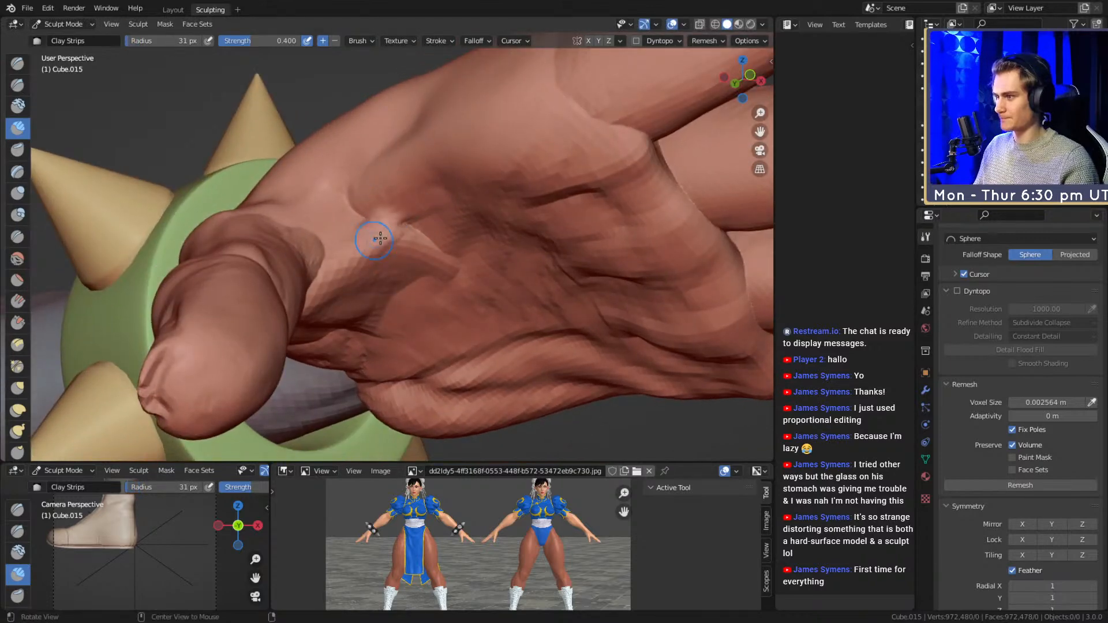
- Add clay across the palm side of the thumb web at 34 px and blend it with a larger brush
middle_click_drag(368, 240, 344, 237)
key("f")
left_click(364, 241)
left_click_drag(366, 244, 357, 237)
middle_click_drag(402, 220, 407, 218)
key("f")
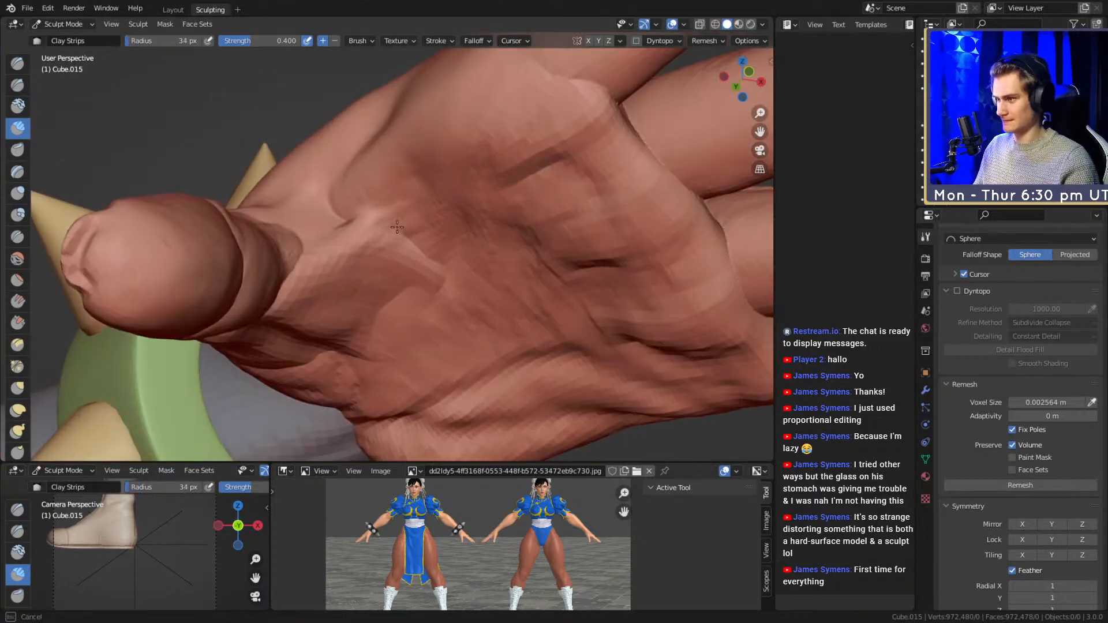
left_click(445, 254)
- Fill the creases on the palm below the thumb with Clay Strips at 56 px
mouse_move(444, 254)
middle_mouse_down()
mouse_move(453, 236)
mouse_move(415, 213)
mouse_move(359, 217)
middle_mouse_up()
key("f")
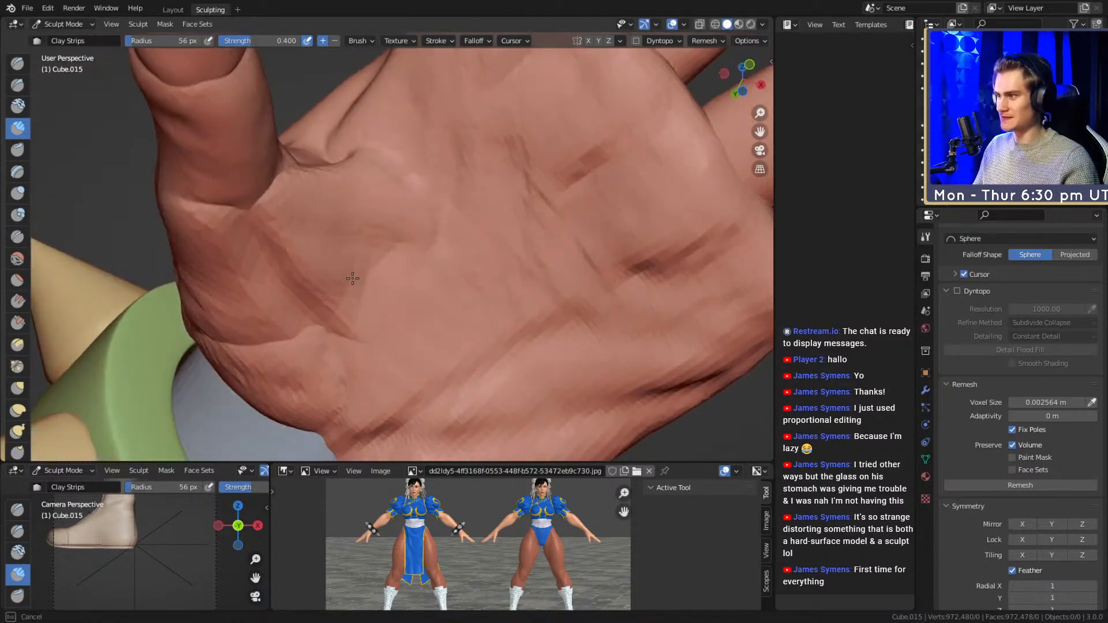
left_click(391, 322)
middle_click_drag(391, 322, 430, 256)
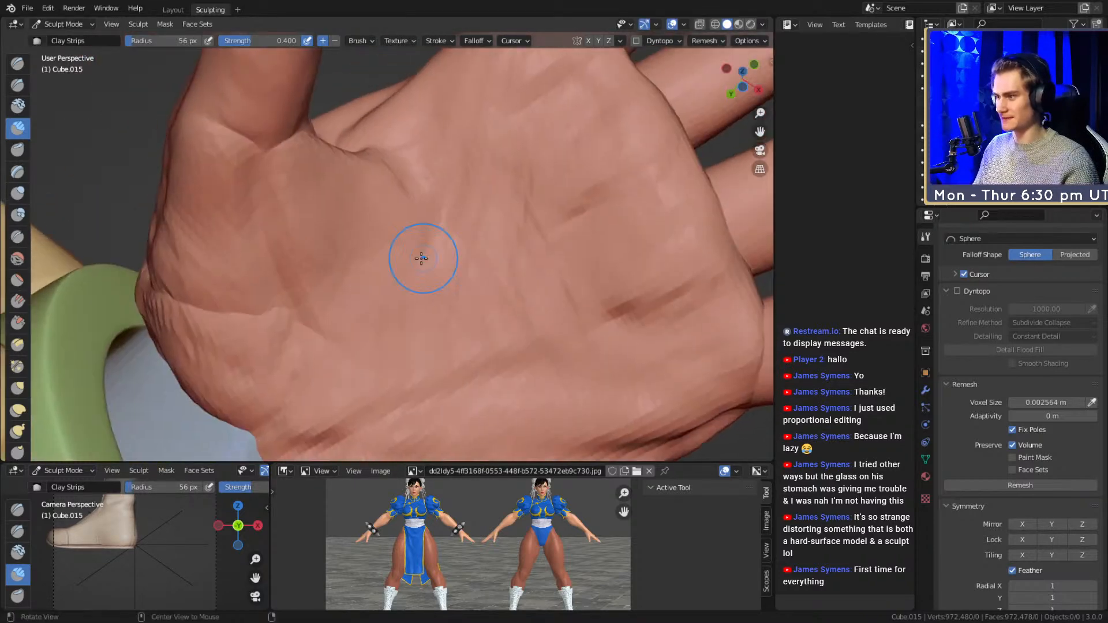
left_click_drag(339, 254, 335, 300)
left_click_drag(264, 215, 306, 333)
- Fill the remaining crease at the thumb's palm side at 44 px, then smooth the area at 115 px
key("f")
left_click(262, 238)
left_click_drag(262, 231, 300, 327)
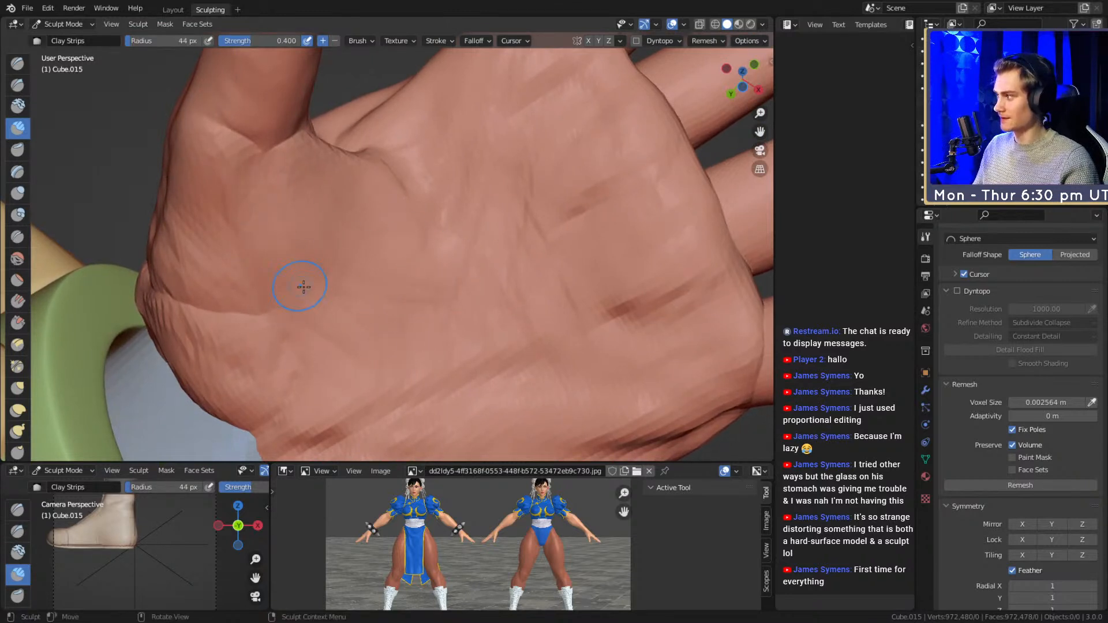
key("f")
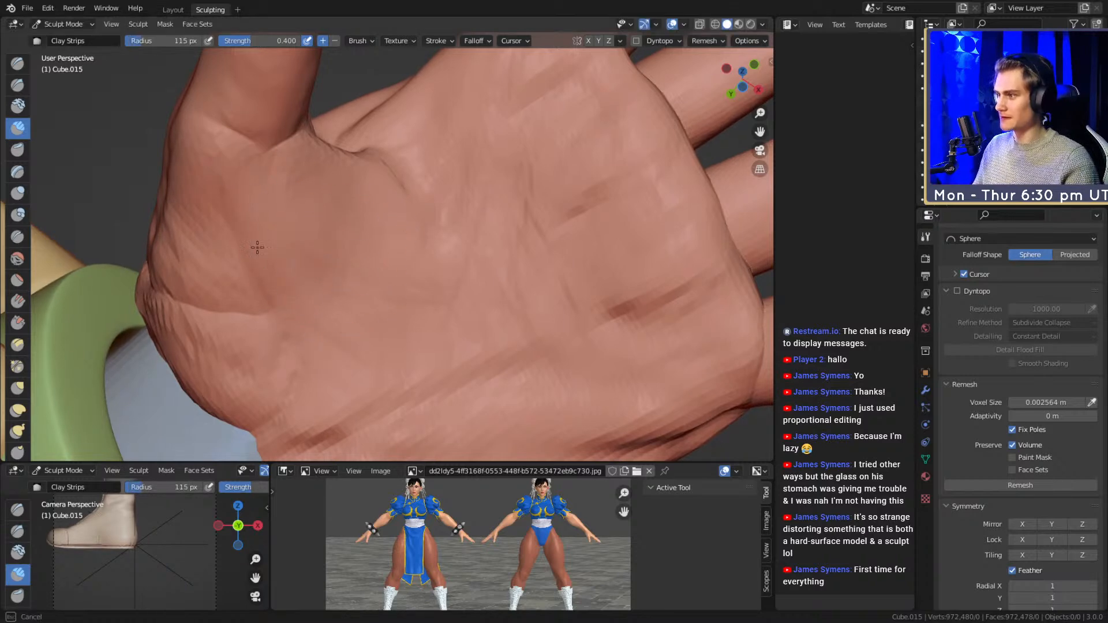
left_click(273, 178)
- Smooth the thumb web at 77 px, then shape the skin between thumb and index finger at 35 px
mouse_move(396, 153)
middle_mouse_down()
mouse_move(420, 247)
mouse_move(322, 271)
middle_mouse_up()
key("f")
mouse_move(413, 227)
middle_mouse_down()
mouse_move(549, 239)
mouse_move(305, 165)
middle_mouse_up()
left_click(536, 239)
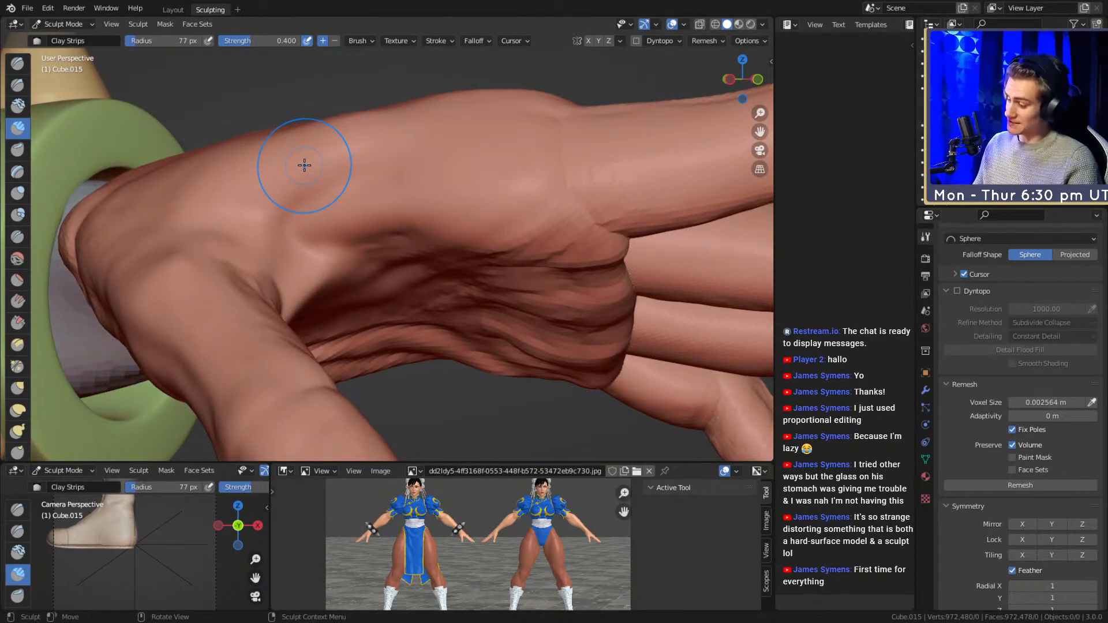
middle_click_drag(361, 263, 392, 271)
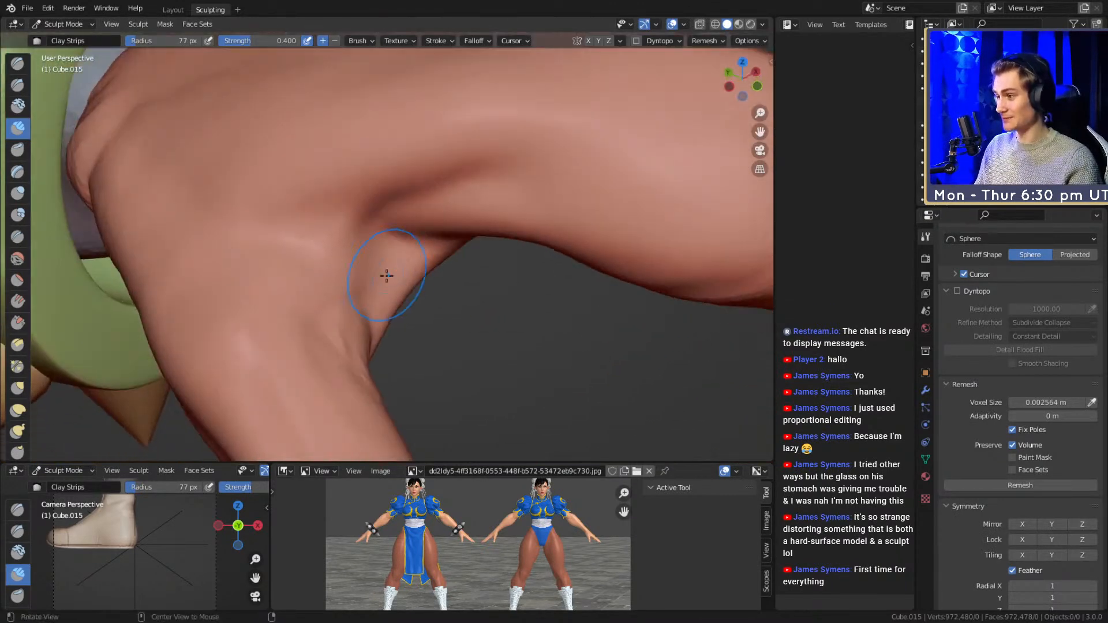
key("f")
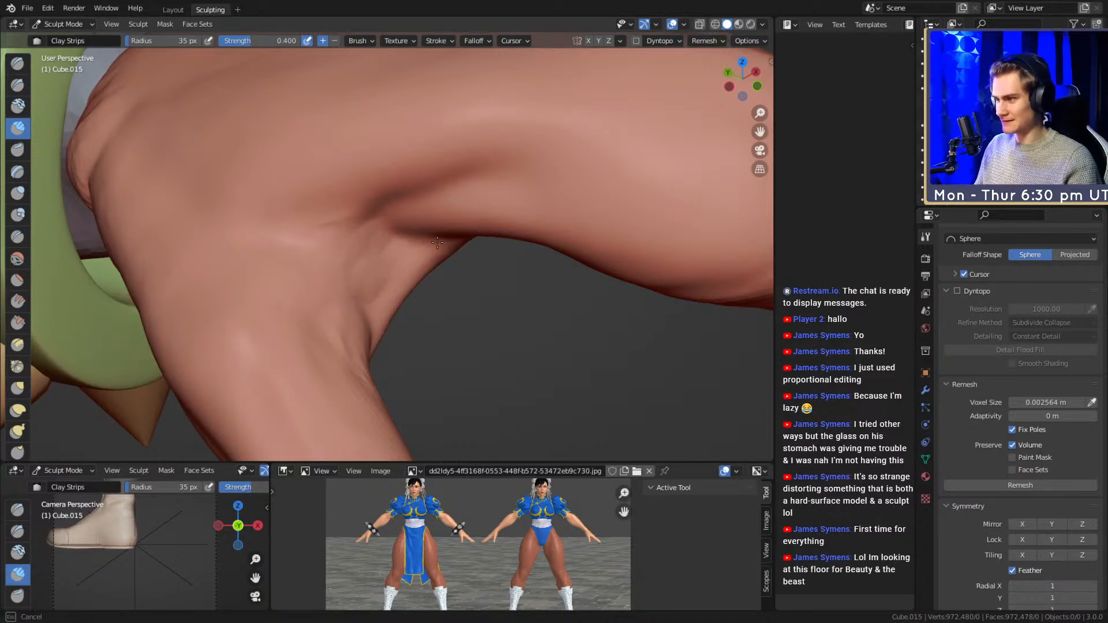
middle_click_drag(401, 249, 311, 305)
left_click_drag(311, 304, 318, 290)
middle_click_drag(333, 251, 346, 250)
- Refine the transition from the thumb web into the thumb with Clay Strips, blending it at 90 px
key("f")
left_click(376, 248)
left_click_drag(329, 238, 306, 249)
middle_click_drag(311, 247, 406, 234)
left_click_drag(401, 263, 387, 305)
mouse_move(393, 283)
middle_mouse_down()
mouse_move(408, 247)
mouse_move(329, 267)
middle_mouse_up()
left_click_drag(335, 269, 330, 285)
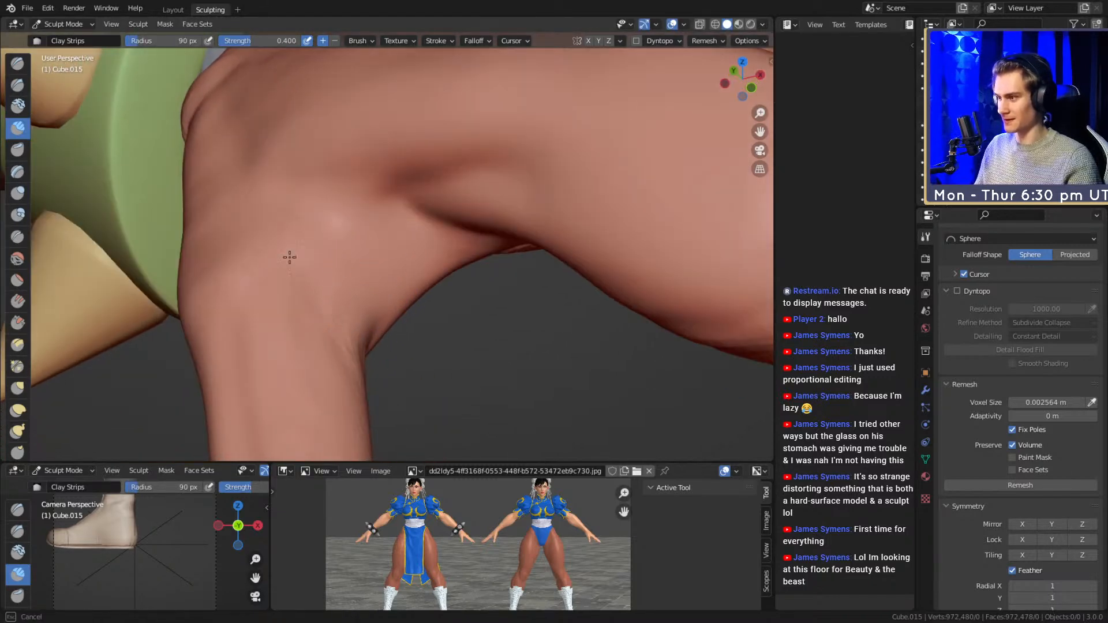
mouse_move(378, 345)
middle_mouse_down()
mouse_move(452, 220)
mouse_move(491, 196)
middle_mouse_up()
middle_click_drag(439, 248, 478, 231)
- Add further clay where the thumb joins the hand, resizing the Clay Strips brush between strokes
key("f")
left_click(486, 261)
mouse_move(439, 293)
left_mouse_down()
mouse_move(369, 302)
mouse_move(384, 302)
left_mouse_up()
key("f")
left_click(349, 301)
mouse_move(359, 292)
middle_mouse_down()
mouse_move(344, 255)
mouse_move(463, 266)
mouse_move(534, 242)
middle_mouse_up()
- Smooth the outer thumb base and the thumb's palm side, enlarging the brush from 113 to 150 px
scroll(528, 185, "down", 4)
middle_click_drag(438, 202, 415, 259)
scroll(375, 260, "up", 4)
mouse_move(508, 248)
middle_mouse_down()
mouse_move(383, 259)
mouse_move(400, 265)
mouse_move(359, 164)
middle_mouse_up()
mouse_move(467, 279)
middle_mouse_down()
mouse_move(396, 192)
mouse_move(421, 234)
middle_mouse_up()
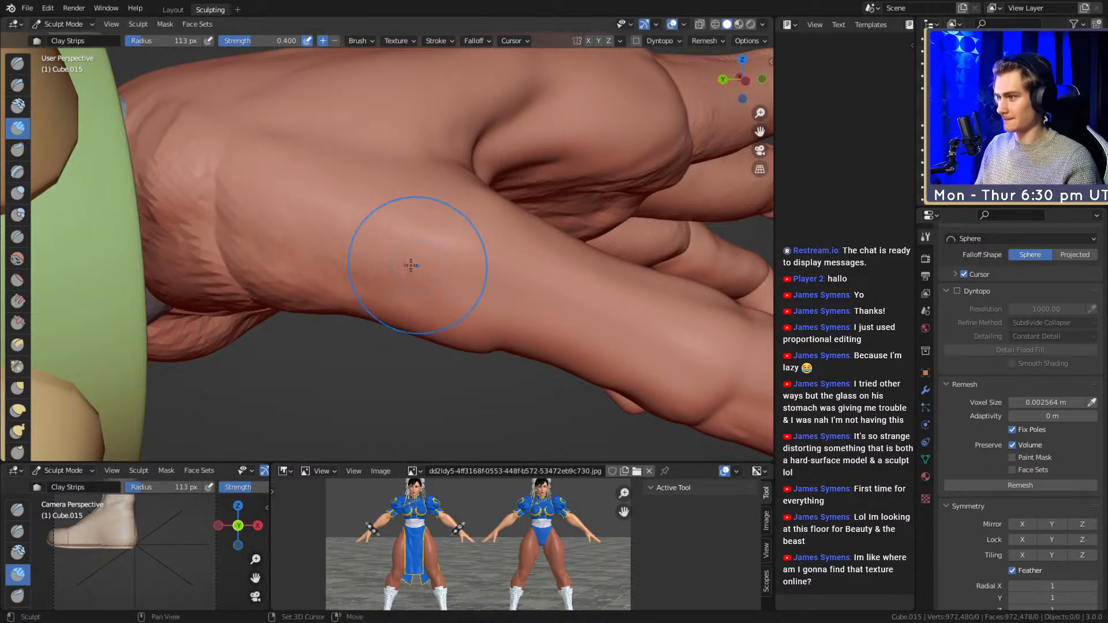
mouse_move(327, 272)
middle_mouse_down()
mouse_move(344, 294)
mouse_move(325, 265)
middle_mouse_up()
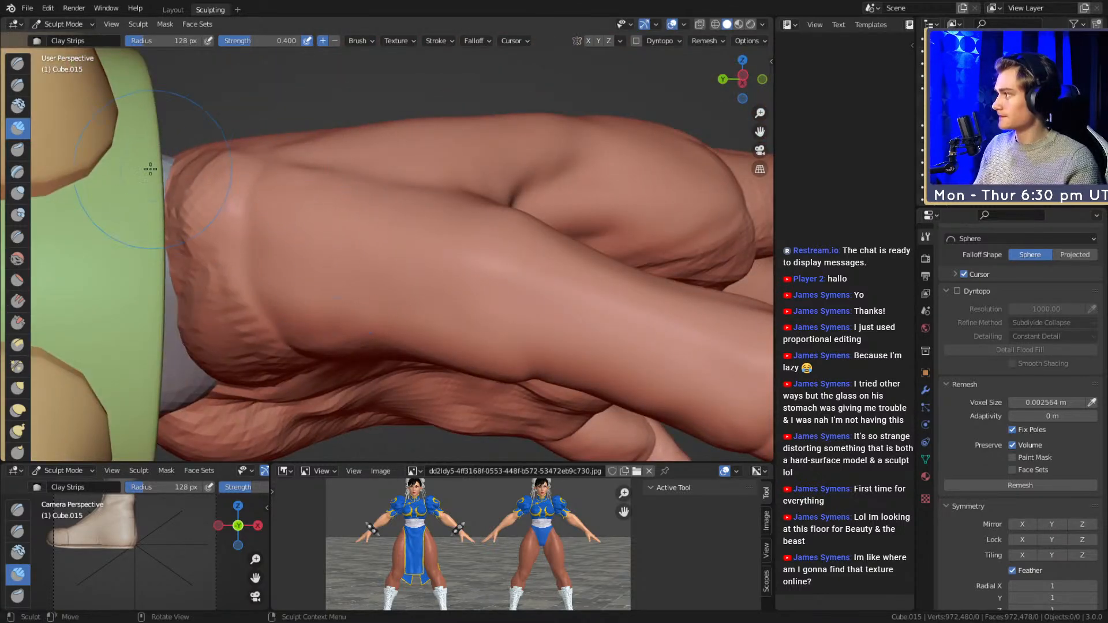
mouse_move(401, 272)
middle_mouse_down()
mouse_move(400, 292)
mouse_move(380, 231)
middle_mouse_up()
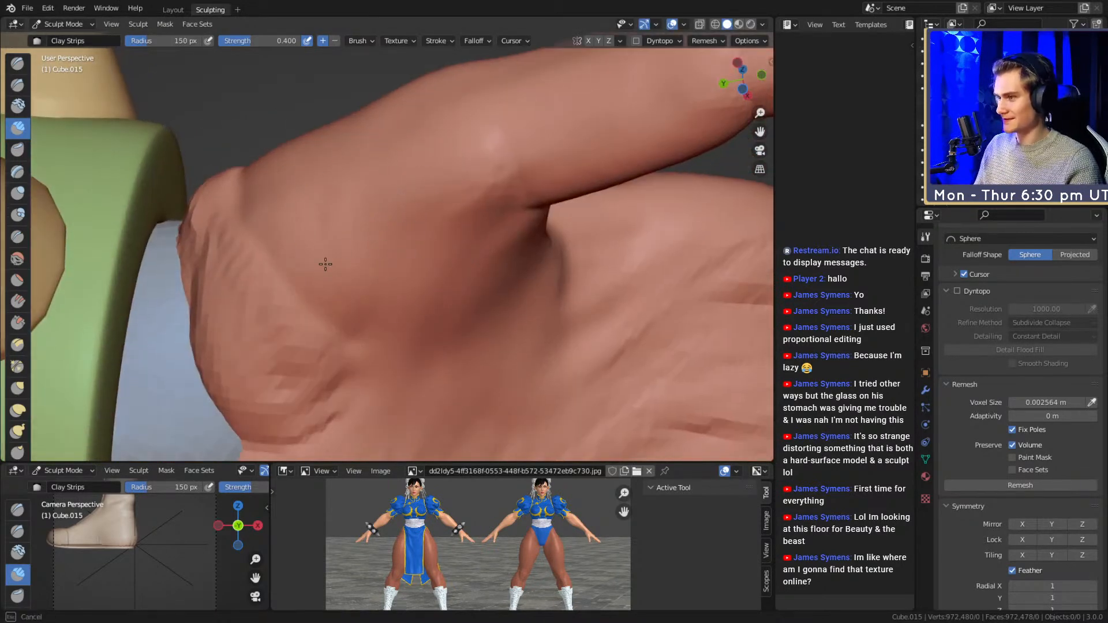
mouse_move(483, 227)
middle_mouse_down()
mouse_move(408, 161)
mouse_move(306, 172)
middle_mouse_up()
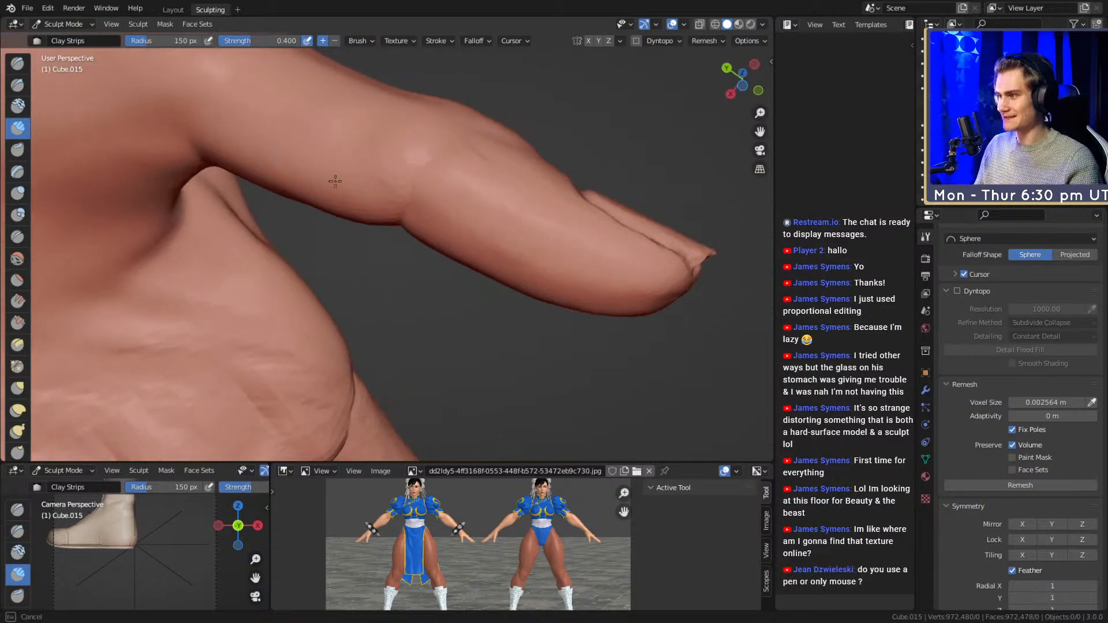
middle_click_drag(427, 160, 399, 179)
- Examine the thumb, palm and back of the hand from several angles
middle_click_drag(233, 277, 349, 275)
mouse_move(490, 202)
middle_mouse_down("shift")
mouse_move(338, 272)
mouse_move(329, 247)
middle_mouse_up("shift")
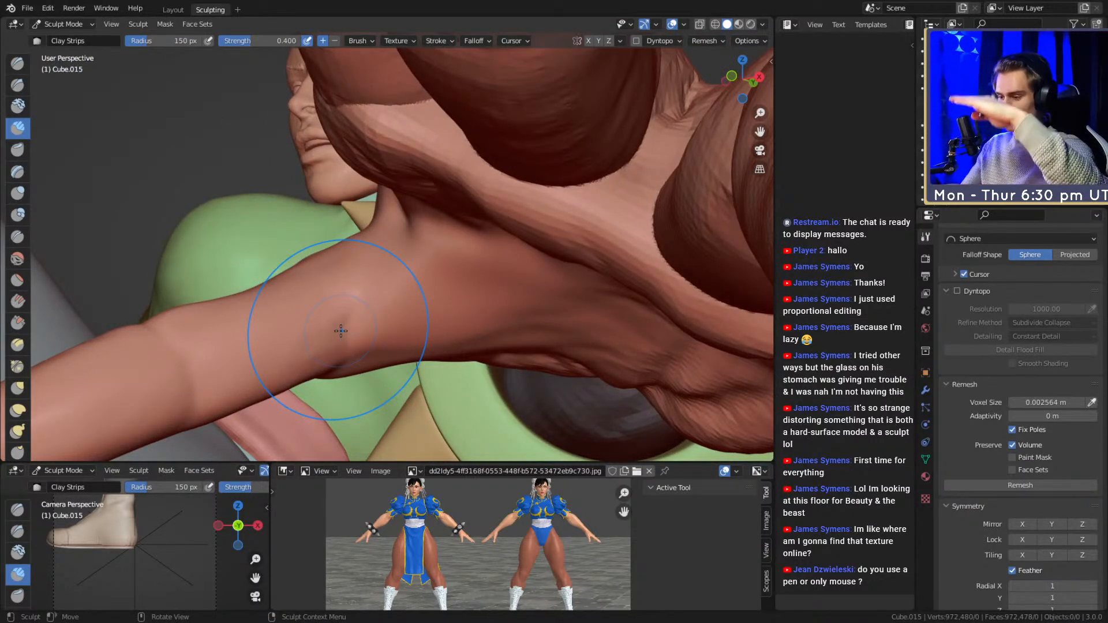
mouse_move(300, 265)
middle_mouse_down()
mouse_move(475, 247)
mouse_move(456, 252)
middle_mouse_up()
mouse_move(361, 245)
middle_mouse_down()
mouse_move(404, 269)
mouse_move(369, 315)
middle_mouse_up()
middle_click_drag(257, 195, 333, 305)
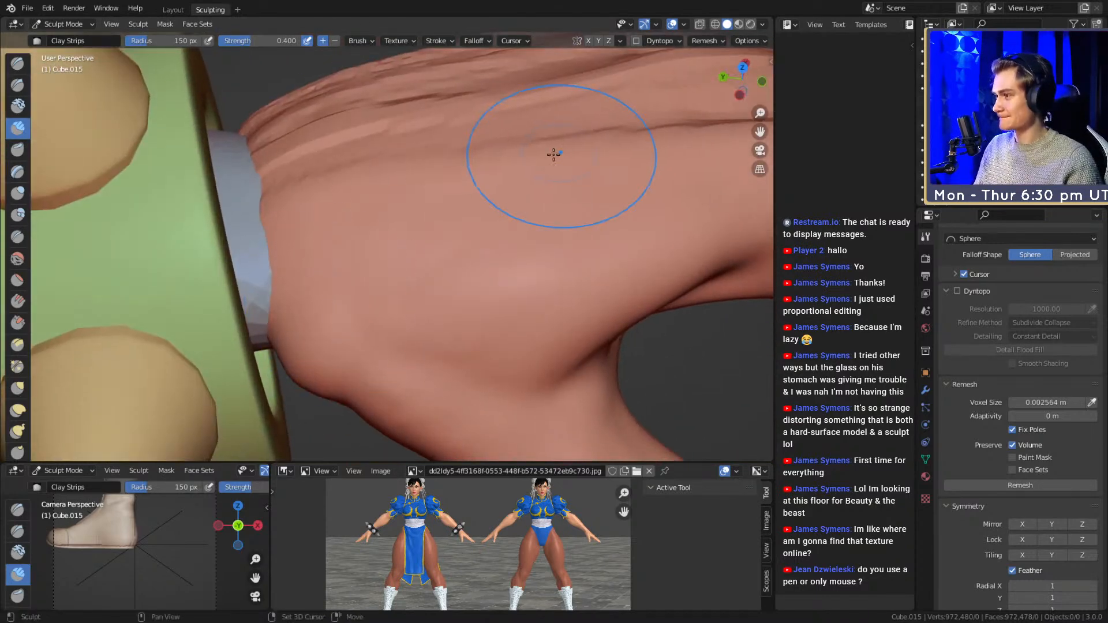
middle_click_drag(561, 149, 435, 232)
mouse_move(514, 282)
middle_mouse_down()
mouse_move(438, 265)
mouse_move(383, 222)
mouse_move(451, 290)
mouse_move(445, 247)
mouse_move(346, 218)
mouse_move(349, 227)
mouse_move(428, 218)
mouse_move(505, 237)
mouse_move(473, 307)
mouse_move(427, 247)
mouse_move(469, 248)
mouse_move(409, 246)
middle_mouse_up()
- Switch to Grab and back to Clay Strips, then reshape the side of the hand above the thumb web at 47 px
key("g")
key("c")
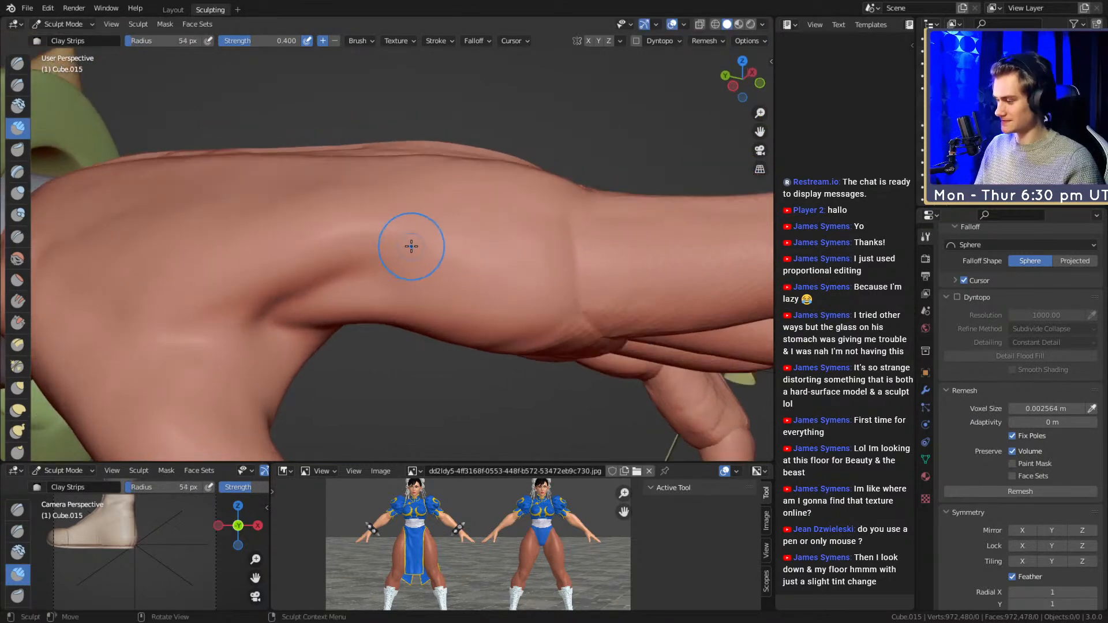
middle_click_drag(346, 262, 388, 249)
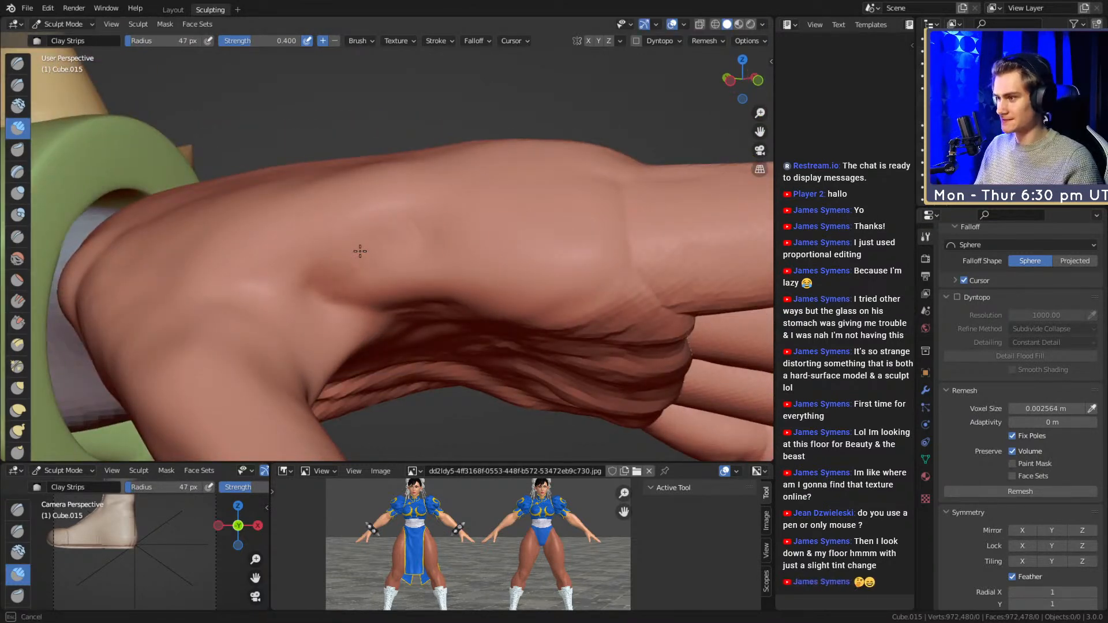
left_click_drag(327, 245, 287, 238)
left_click_drag(308, 273, 356, 295)
middle_click_drag(465, 258, 367, 229, "shift")
middle_click_drag(366, 230, 381, 242)
- Build up the thumb-facing side of the index knuckle at 56 px, then enlarge the brush to 124 px
left_click_drag(381, 242, 397, 233)
left_click_drag(395, 234, 403, 227)
mouse_move(344, 253)
left_mouse_down()
mouse_move(363, 236)
mouse_move(325, 268)
mouse_move(358, 242)
left_mouse_up()
mouse_move(404, 219)
left_mouse_down("alt")
mouse_move(481, 275)
mouse_move(434, 292)
mouse_move(361, 282)
mouse_move(408, 278)
left_mouse_up("alt")
left_click_drag(400, 252, 388, 264)
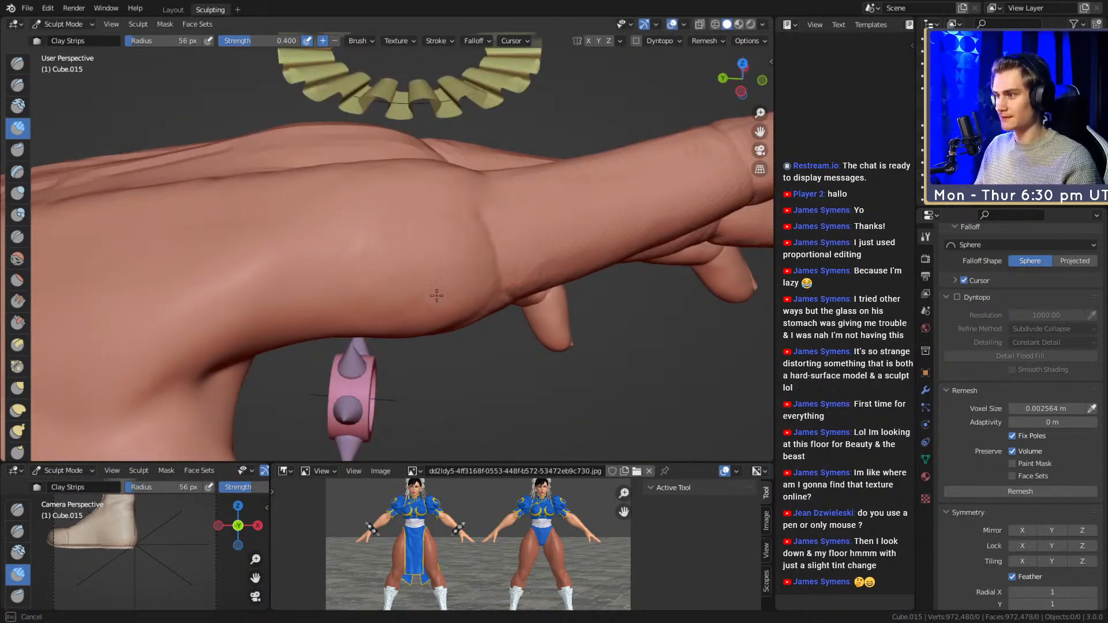
key("f")
left_click(390, 224)
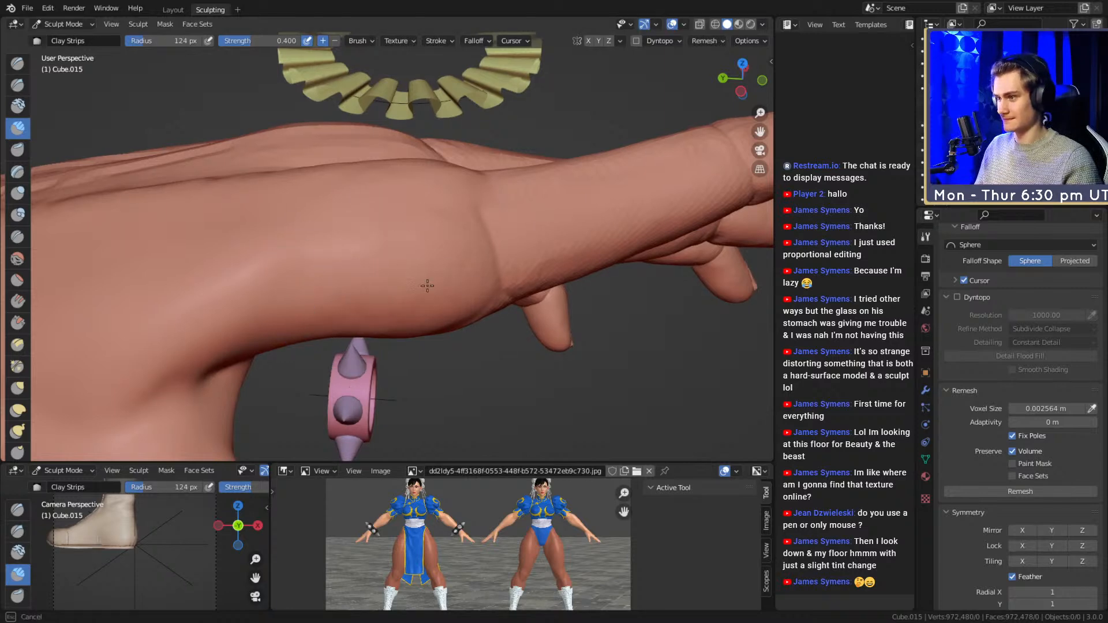
- Resize the Clay Strips brush to 76 px for work on the back of the hand near the thumb base
mouse_move(431, 227)
left_mouse_down("alt")
mouse_move(339, 237)
mouse_move(389, 241)
mouse_move(444, 222)
mouse_move(353, 292)
left_mouse_up("alt")
key("f")
left_click(438, 217)
mouse_move(407, 173)
left_mouse_down("alt")
mouse_move(492, 208)
mouse_move(473, 179)
mouse_move(405, 211)
mouse_move(346, 141)
left_mouse_up("alt")
key("f")
left_click(447, 199)
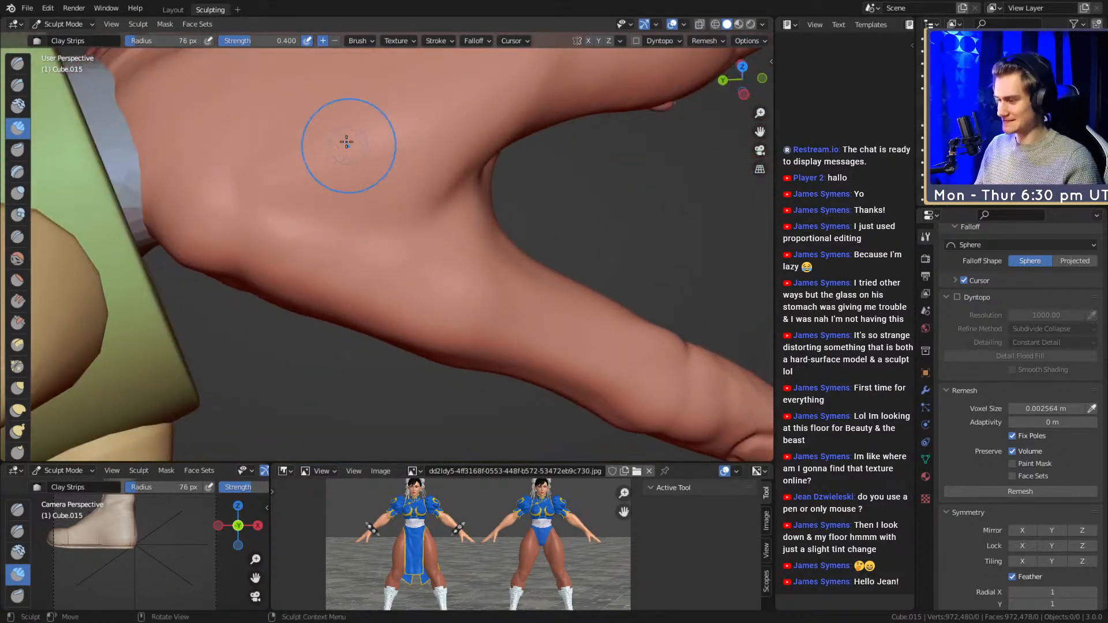
- Sculpt the back of the hand between wrist and thumb with Clay Strips, setting the radius to 74 px
mouse_move(440, 249)
left_mouse_down("alt")
mouse_move(401, 245)
mouse_move(412, 245)
left_mouse_up("alt")
key("f")
left_click(405, 246)
left_click_drag(361, 275, 378, 215)
key("f")
left_click(353, 179)
mouse_move(263, 216)
left_mouse_down()
mouse_move(458, 196)
mouse_move(469, 271)
mouse_move(456, 294)
left_mouse_up()
key("f")
left_click(445, 304)
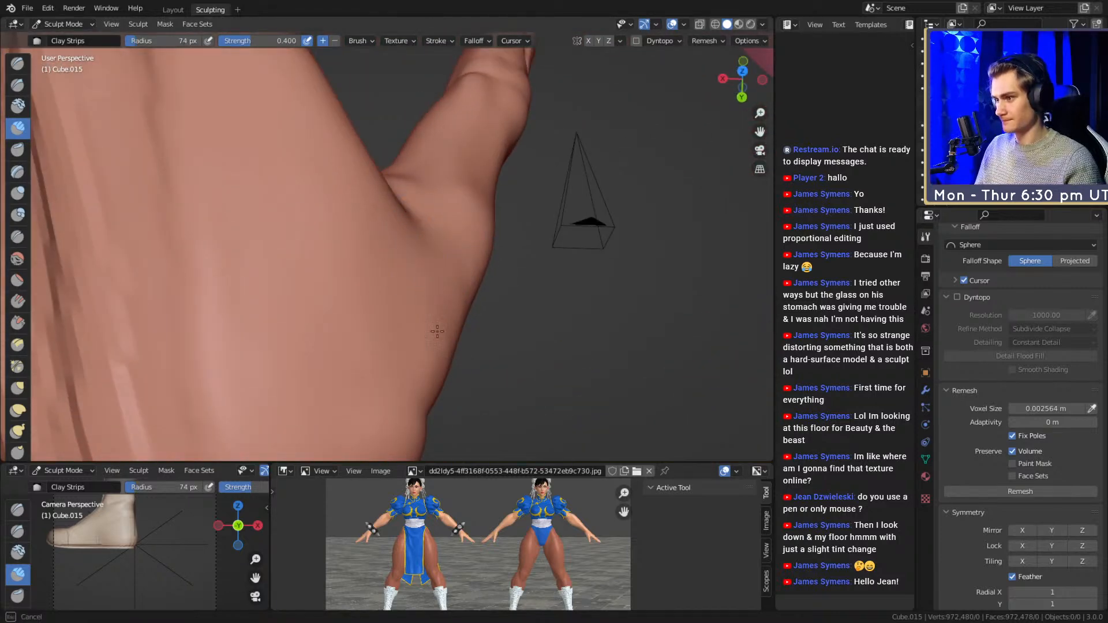
- Contour the thumb-side edge of the back of the hand with resized Clay Strips strokes
left_click_drag(407, 368, 439, 324, "alt+shift")
key("f")
left_click(468, 271)
left_click_drag(397, 273, 349, 151)
mouse_move(370, 236)
left_mouse_down("alt")
mouse_move(417, 244)
mouse_move(403, 258)
mouse_move(429, 273)
mouse_move(348, 292)
left_mouse_up("alt")
key("f")
left_click(367, 256)
- Refine the hand where the thumb base meets the wrist with Clay Strips at 71 px
key("f")
left_click(340, 295)
left_click_drag(331, 293, 337, 294)
key("f")
left_click(321, 237)
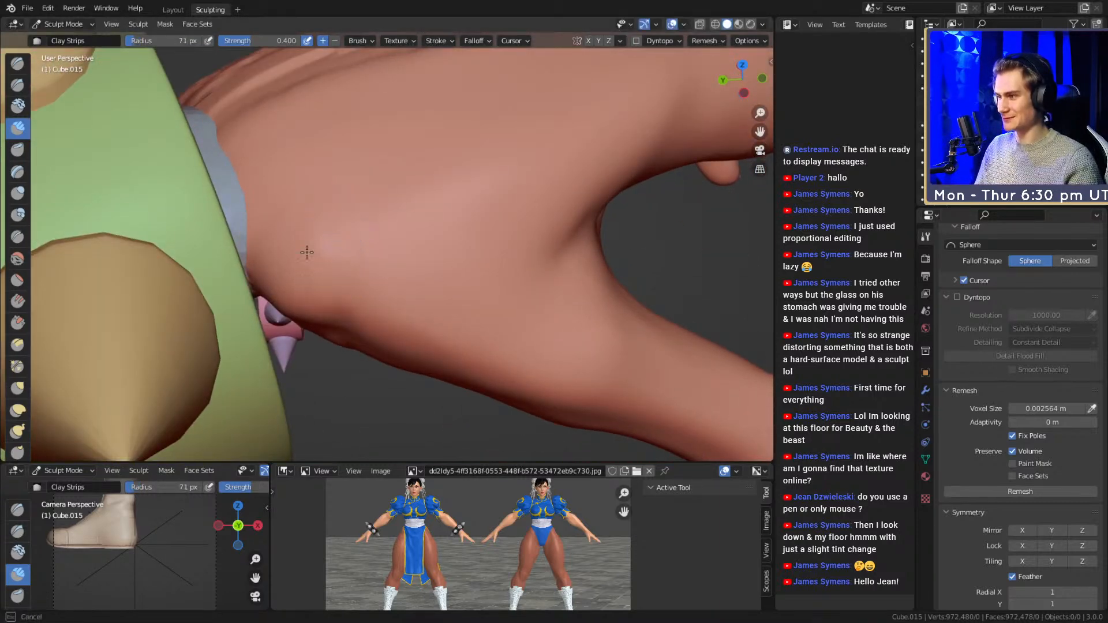
left_click_drag(301, 229, 307, 232)
- Add clay to the lumpy wrist end of the thumb base with Clay Strips at 52 px
left_click_drag(387, 292, 398, 252, "alt")
key("f")
left_click(340, 239)
left_click_drag(310, 228, 309, 244)
left_click_drag(317, 254, 316, 239, "alt")
left_click_drag(286, 328, 328, 252, "alt")
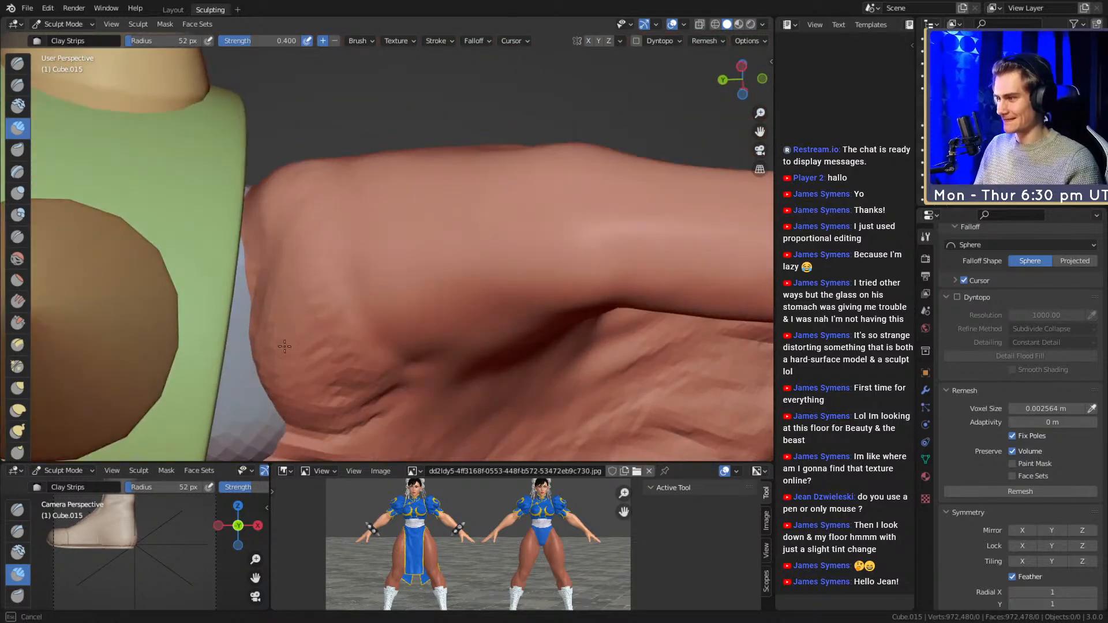
left_click_drag(339, 321, 339, 255, "alt+shift")
left_click_drag(306, 336, 326, 349)
- Round out the palm side of the thumb base at 48 px, then smooth it at 111 px
mouse_move(406, 315)
left_mouse_down("alt")
mouse_move(381, 270)
mouse_move(433, 251)
mouse_move(341, 321)
left_mouse_up("alt")
key("f")
left_click(424, 256)
key("f")
left_click(356, 213)
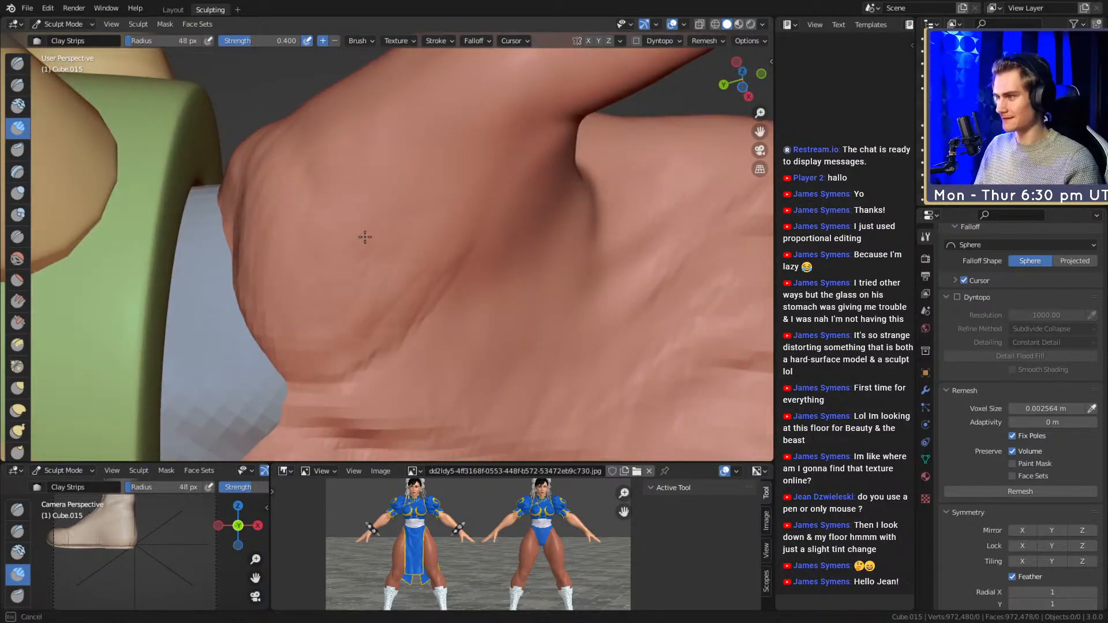
key("f")
left_click(459, 199)
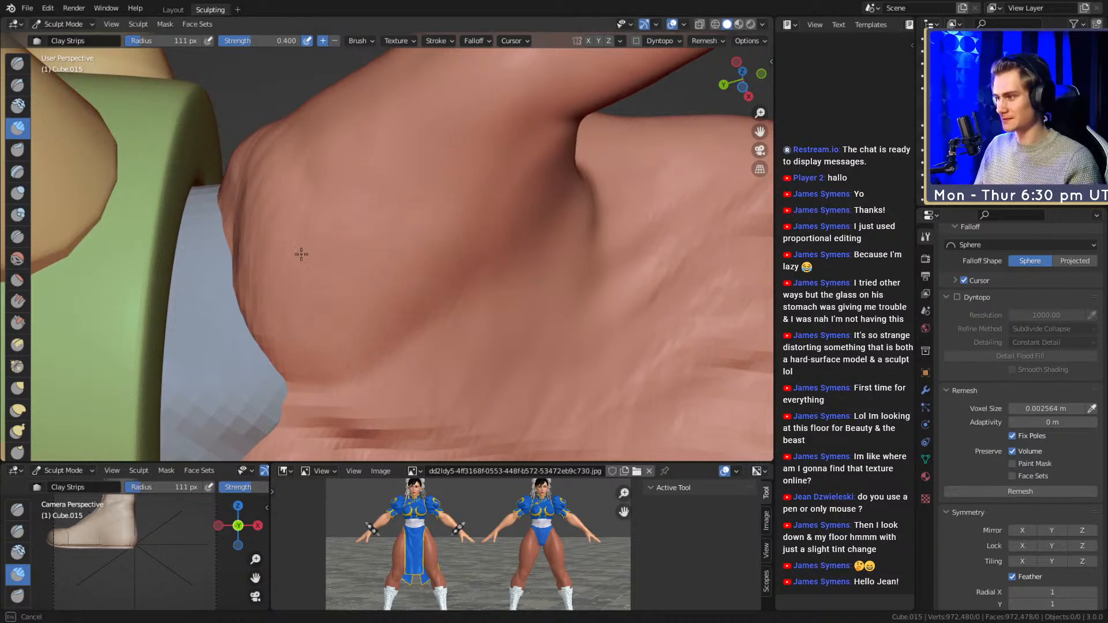
- Shape the fleshy thumb base beside the wrist, setting the Clay Strips radius to 90 px and then 63 px
middle_click_drag(286, 326, 309, 251)
left_click_drag(313, 220, 375, 248)
key("f")
left_click(398, 277)
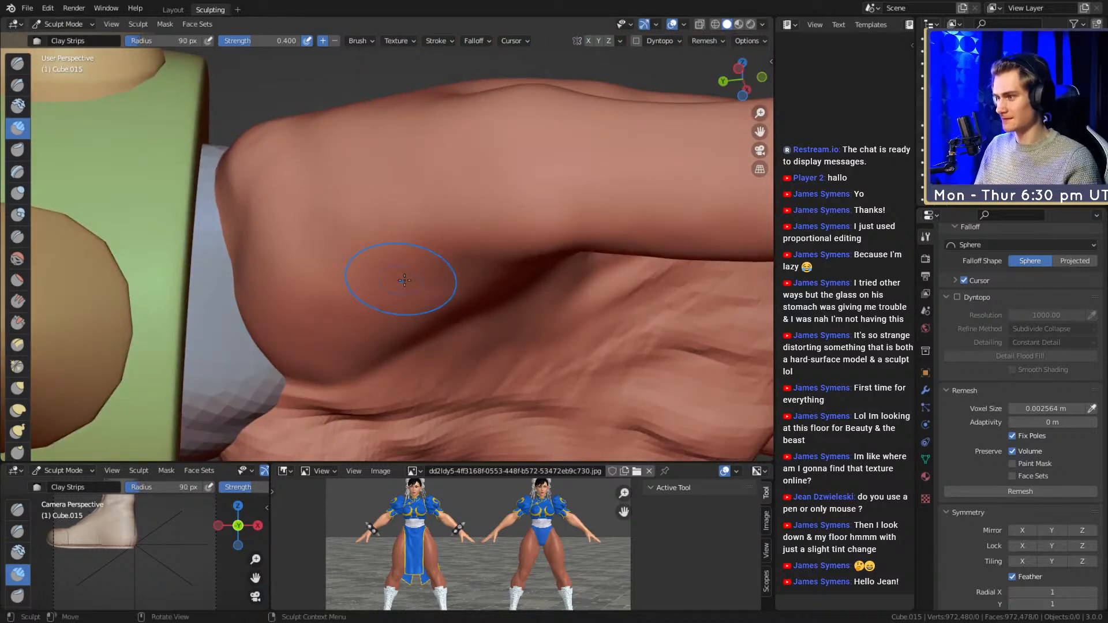
middle_click_drag(396, 279, 399, 240)
key("f")
left_click(436, 196)
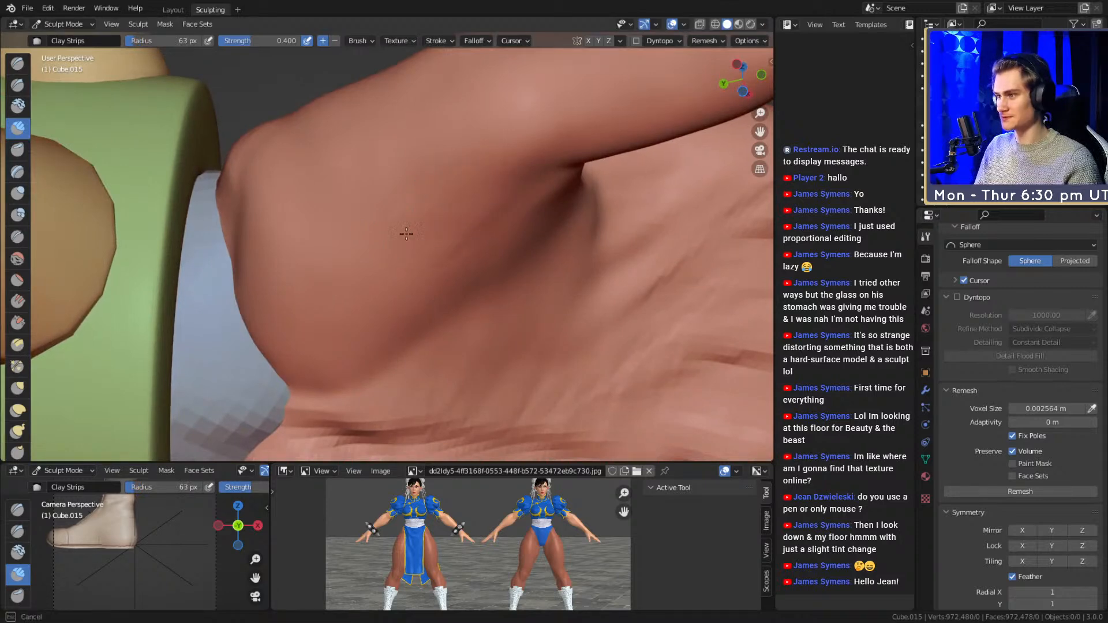
- Fill out the fleshy thumb base beside the wrist with Clay Strips at 46 px, then smooth it at 105 px
middle_click_drag(493, 236, 433, 186)
key("f")
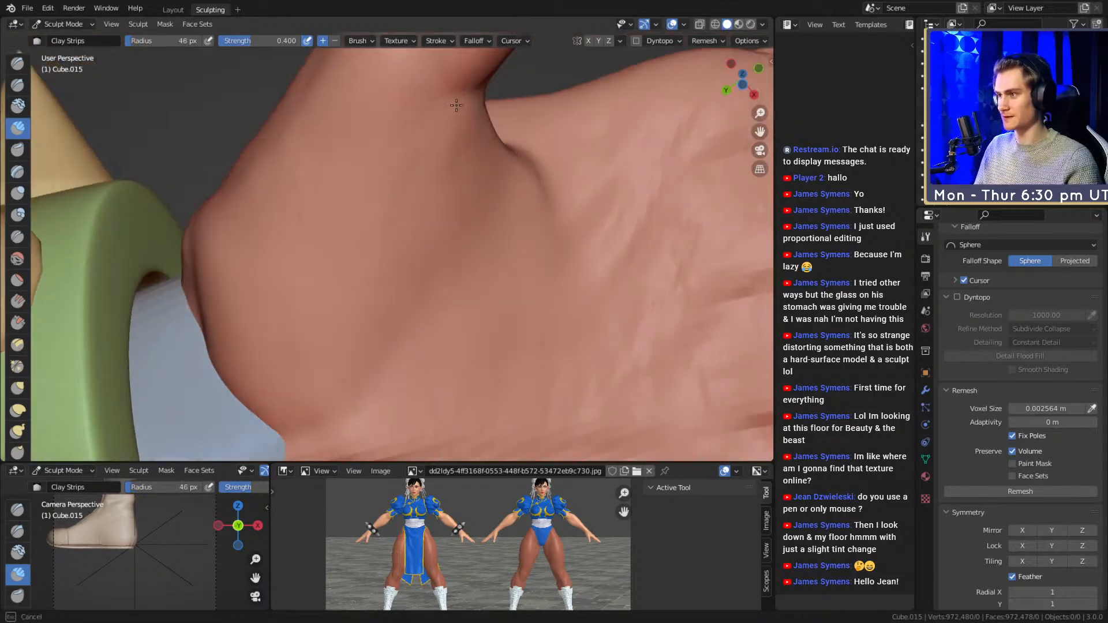
key("f")
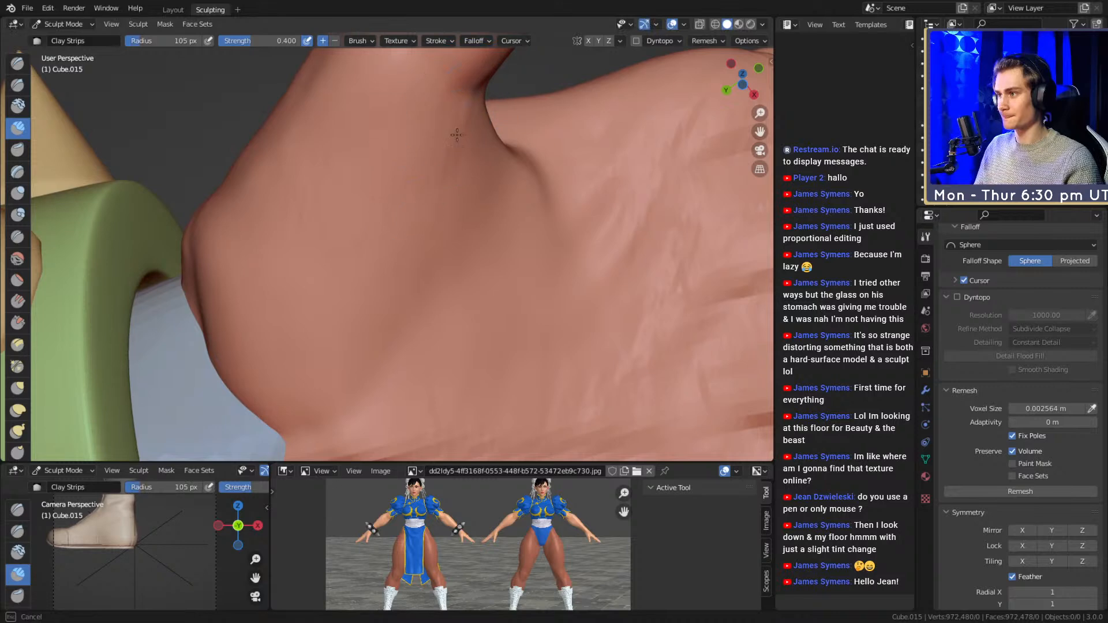
left_click_drag(352, 204, 303, 217)
middle_click_drag(300, 215, 390, 243)
key("f")
left_click(354, 261)
mouse_move(330, 288)
left_mouse_down()
mouse_move(312, 228)
mouse_move(322, 281)
mouse_move(461, 249)
left_mouse_up()
- Refine the underside of the thumb base and blend it toward the palm, using a 118 px radius
key("f")
middle_click_drag(461, 249, 437, 242)
key("f")
left_click(407, 248)
mouse_move(404, 248)
left_mouse_down()
mouse_move(385, 253)
mouse_move(404, 299)
mouse_move(427, 256)
left_mouse_up()
key("f")
left_click(394, 295)
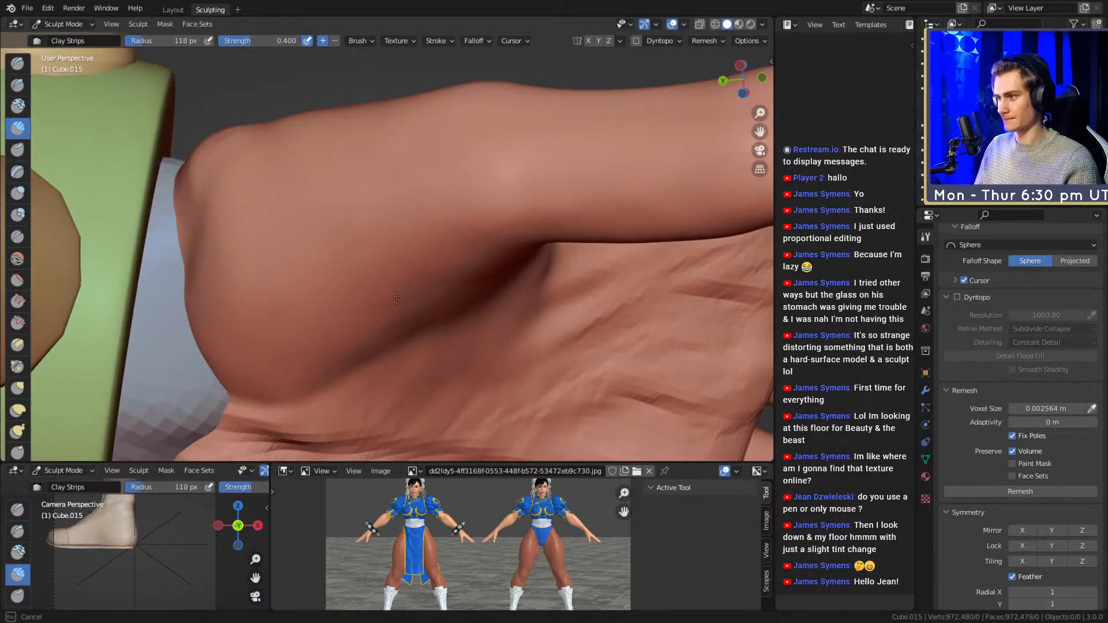
left_click_drag(274, 360, 488, 151)
mouse_move(487, 150)
left_mouse_down("ctrl+alt")
mouse_move(445, 296)
mouse_move(353, 259)
left_mouse_up("ctrl+alt")
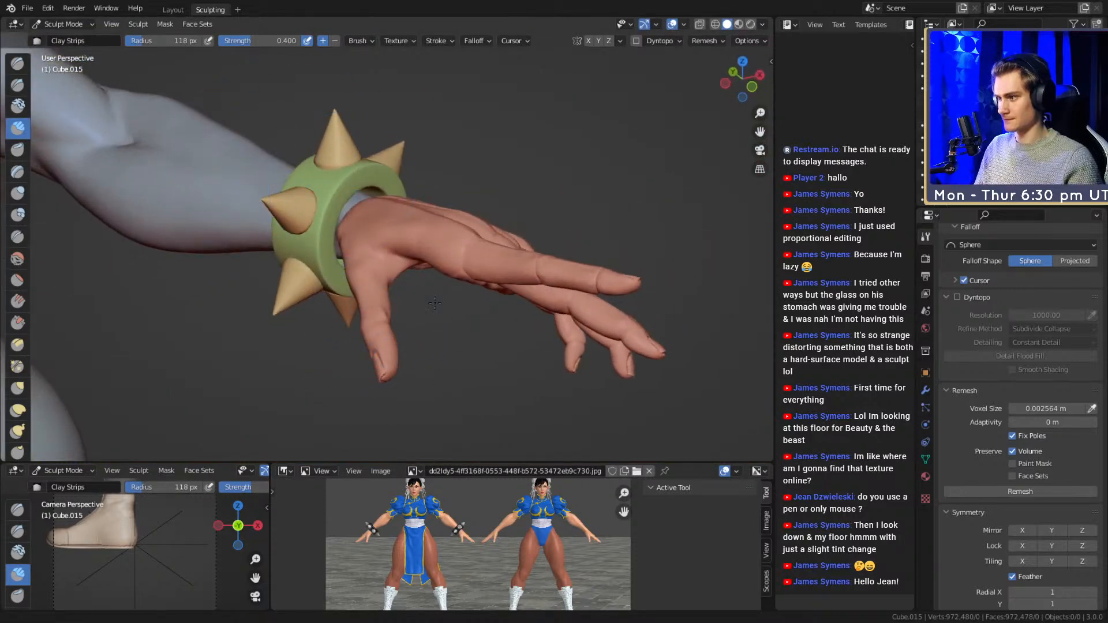
- Shape the wrist end of the thumb base on the back of the hand at 46 px, then smooth it at 91 px
middle_click_drag(425, 306, 491, 340)
mouse_move(442, 254)
middle_mouse_down("ctrl")
mouse_move(491, 202)
mouse_move(427, 248)
middle_mouse_up("ctrl")
left_click_drag(405, 275, 359, 253, "alt")
key("f")
left_click(327, 245)
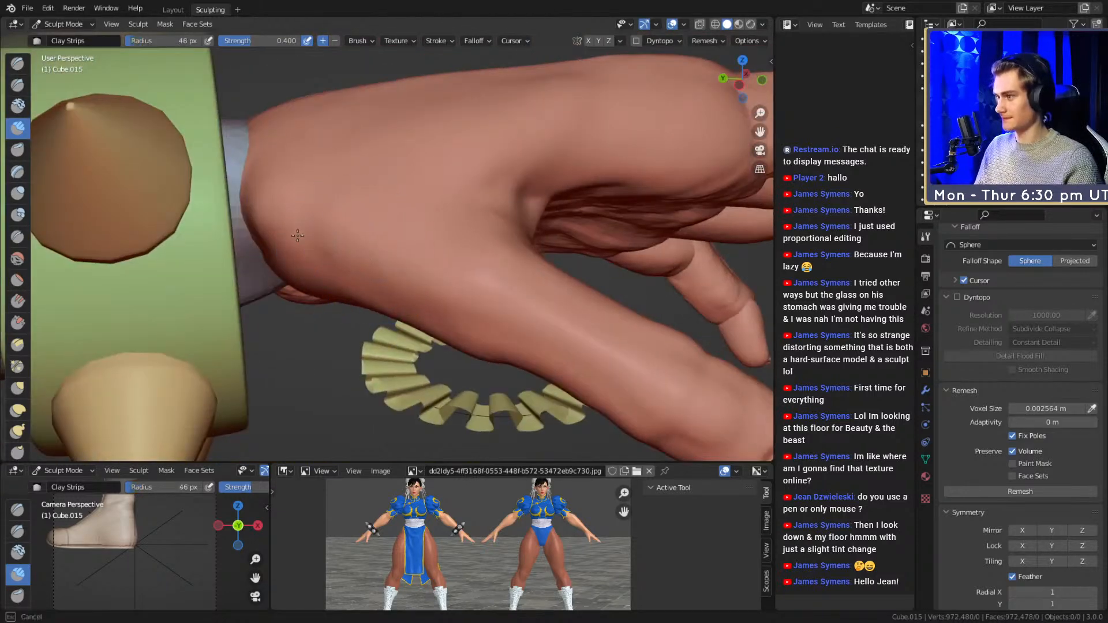
key("f")
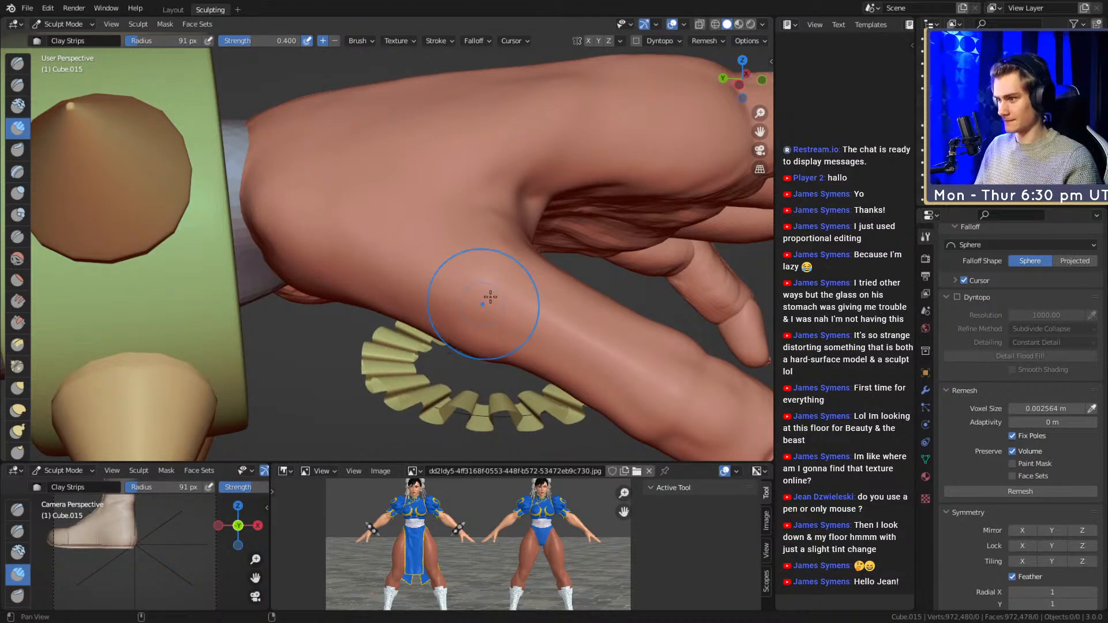
- Start a fold between thumb and index finger with the Crease brush at strength 0.170 and radius 42 px
middle_click_drag(480, 306, 504, 228)
mouse_move(578, 215)
left_mouse_down("alt")
mouse_move(496, 234)
mouse_move(424, 223)
mouse_move(342, 275)
mouse_move(485, 240)
mouse_move(483, 258)
mouse_move(437, 277)
mouse_move(497, 257)
mouse_move(545, 269)
mouse_move(506, 272)
left_mouse_up("alt")
key("g")
mouse_move(506, 271)
middle_mouse_down()
mouse_move(441, 199)
mouse_move(449, 266)
mouse_move(451, 245)
mouse_move(470, 247)
mouse_move(321, 223)
mouse_move(403, 235)
mouse_move(339, 167)
middle_mouse_up()
key("c")
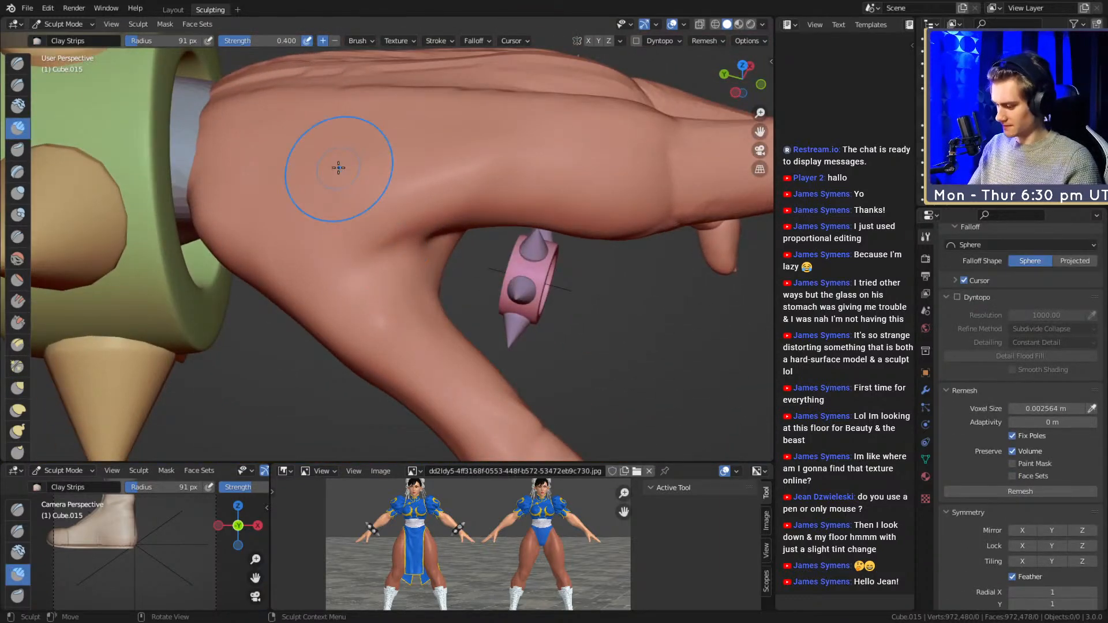
key("shift+c")
mouse_move(420, 230)
middle_mouse_down()
mouse_move(396, 261)
mouse_move(425, 244)
middle_mouse_up()
key("shift+f")
left_click(390, 261)
key("shift+f")
left_click(430, 244)
key("f")
left_click(424, 245)
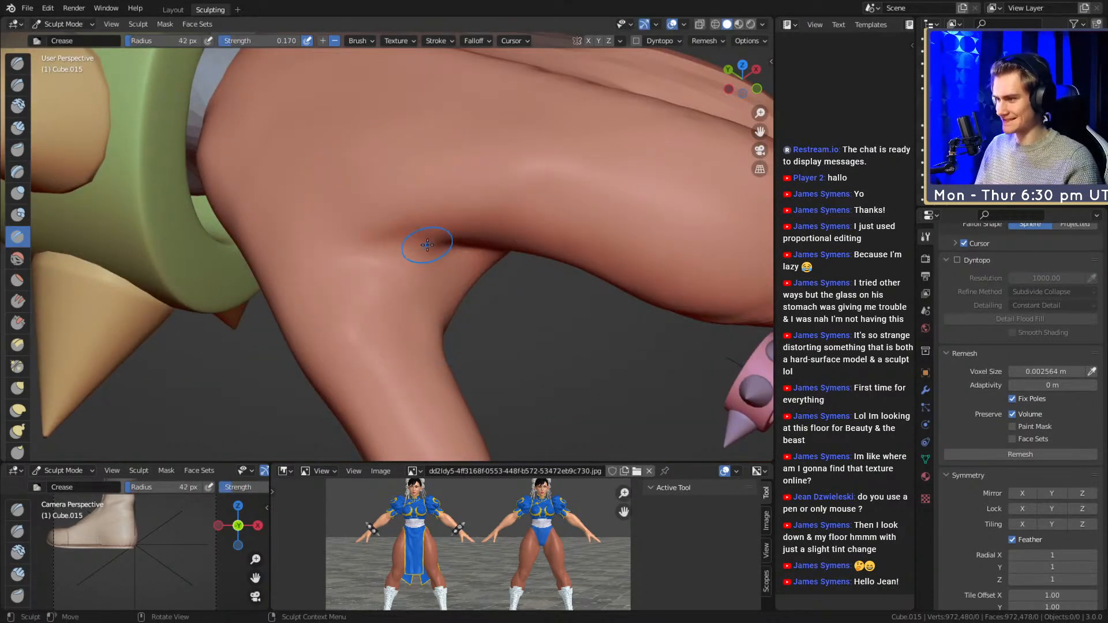
- Deepen the thumb web fold with the Crease brush at strength 0.267 and radius 27 px
middle_click_drag(351, 228, 452, 233)
key("shift+f")
left_click(459, 219)
key("f")
left_click(443, 233)
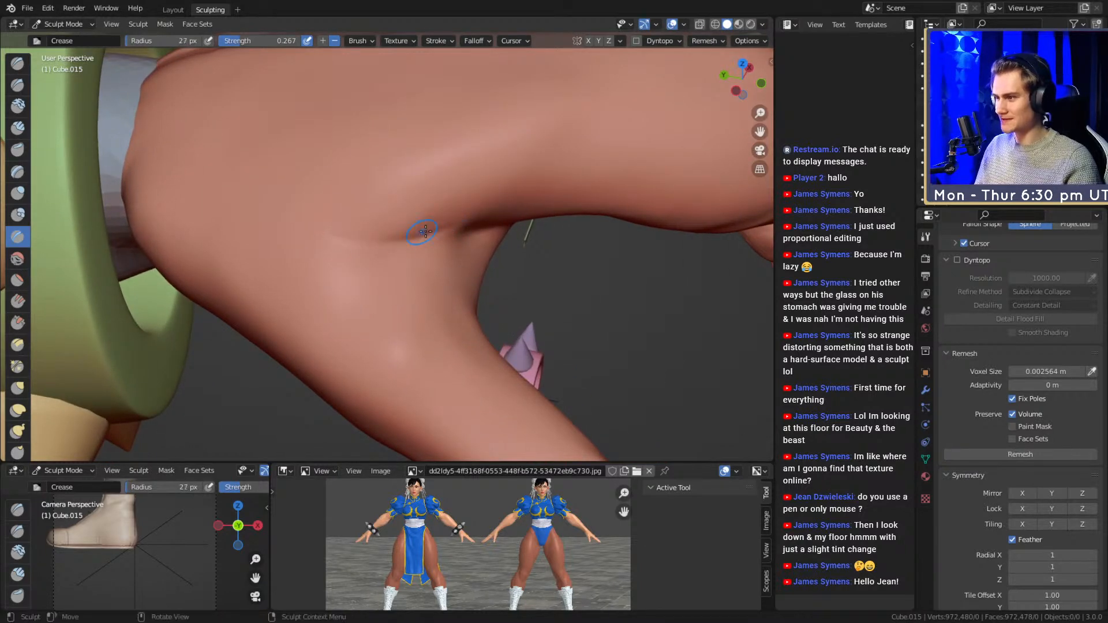
mouse_move(444, 249)
left_mouse_down()
mouse_move(384, 259)
mouse_move(369, 245)
mouse_move(382, 240)
mouse_move(356, 251)
mouse_move(379, 265)
left_mouse_up()
- Soften the surface around the thumb web fold at 89 px and retouch the fold's end toward the back of the hand
key("f")
left_click(351, 245)
key("f")
left_click(359, 271)
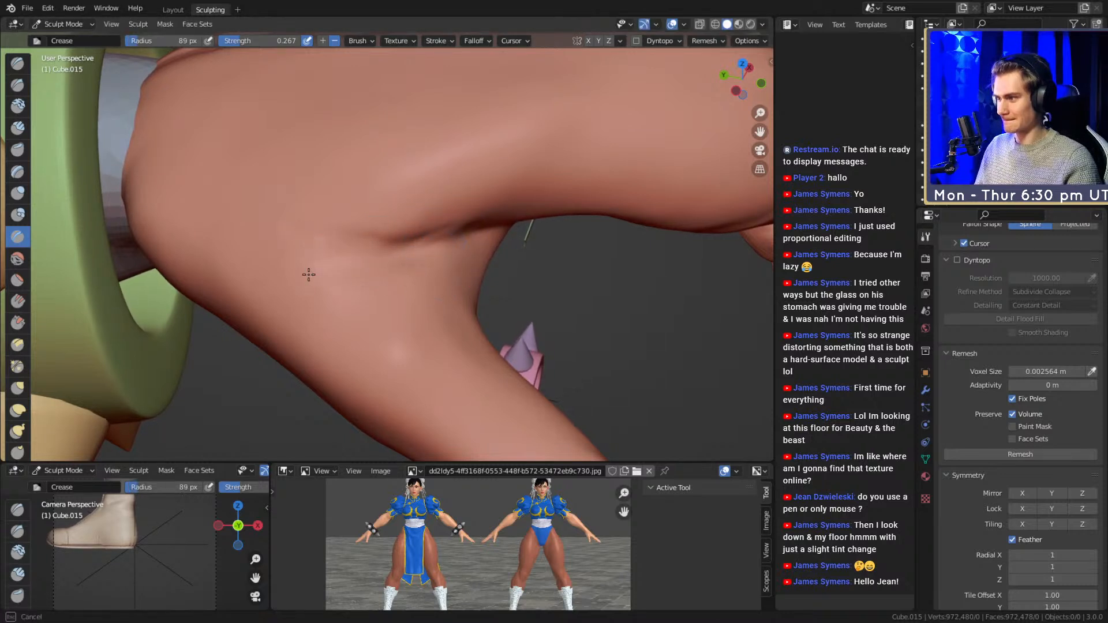
left_click_drag(362, 276, 346, 263)
mouse_move(346, 263)
middle_mouse_down()
mouse_move(371, 284)
mouse_move(386, 229)
middle_mouse_up()
key("f")
left_click(351, 228)
mouse_move(354, 227)
left_mouse_down()
mouse_move(323, 200)
mouse_move(300, 201)
left_mouse_up()
mouse_move(291, 202)
left_mouse_down()
mouse_move(341, 210)
mouse_move(364, 184)
left_mouse_up()
- Build up the skin between the thumb and index finger with Clay Strips at 44 px
key("c")
middle_click_drag(451, 175, 513, 267)
key("f")
left_click(524, 274)
left_click_drag(534, 314, 445, 366)
mouse_move(445, 366)
middle_mouse_down()
mouse_move(463, 295)
mouse_move(450, 286)
middle_mouse_up()
left_click_drag(421, 294, 519, 311)
middle_click_drag(520, 312, 411, 230)
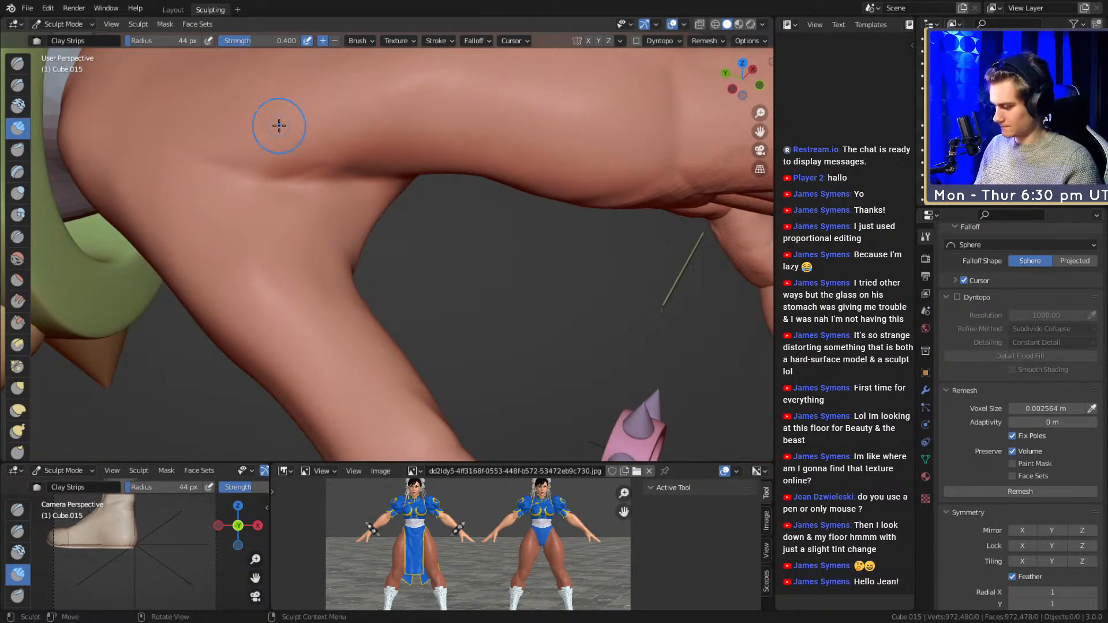
- Rework the thumb web fold around toward the palm with the Crease brush at 35 px
key("shift+c")
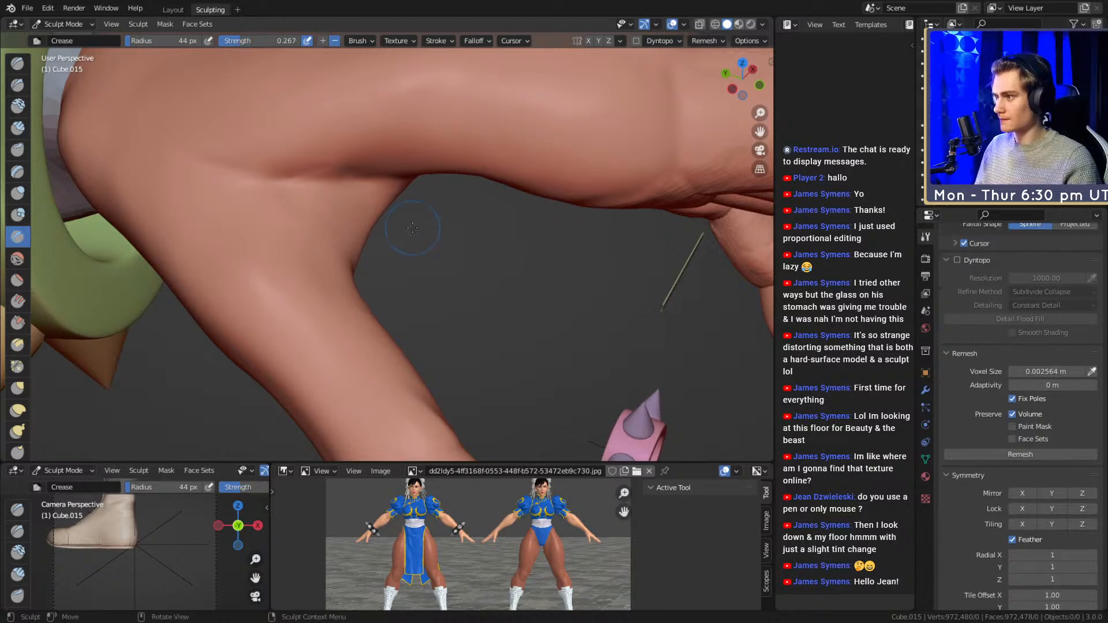
middle_click_drag(309, 205, 378, 252)
key("f")
left_click(306, 249)
mouse_move(333, 262)
left_mouse_down("alt")
mouse_move(317, 208)
mouse_move(346, 225)
left_mouse_up("alt")
key("f")
left_click(335, 227)
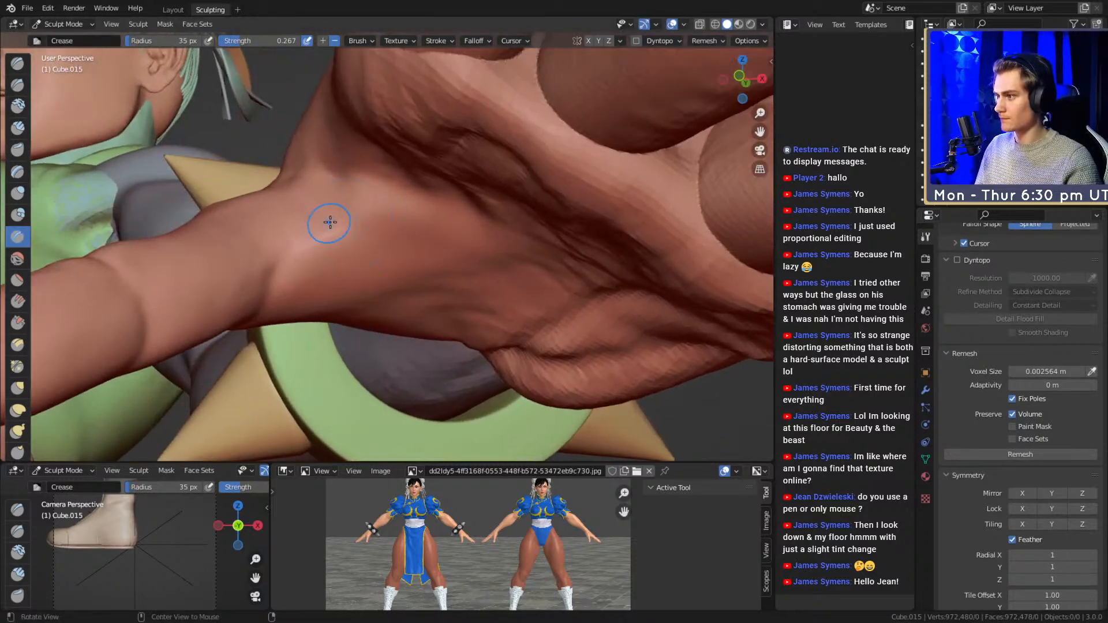
middle_click_drag(326, 222, 446, 276)
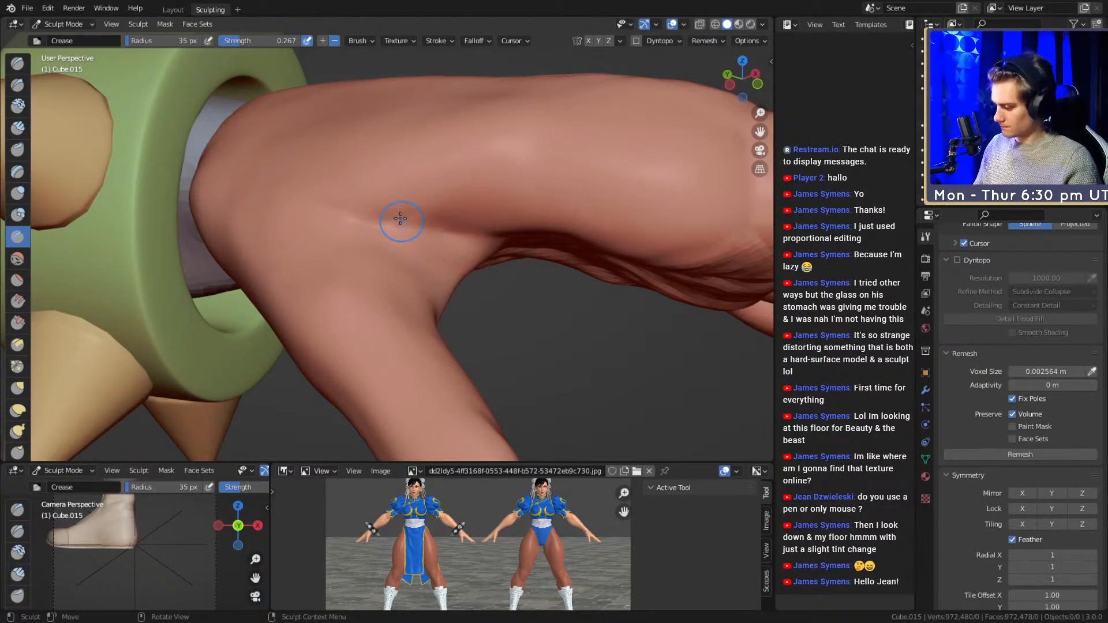
- Add volume to the palm below the thumb web with Clay Strips at 50 px, then 54 px
key("c")
left_click_drag(460, 240, 395, 238, "alt")
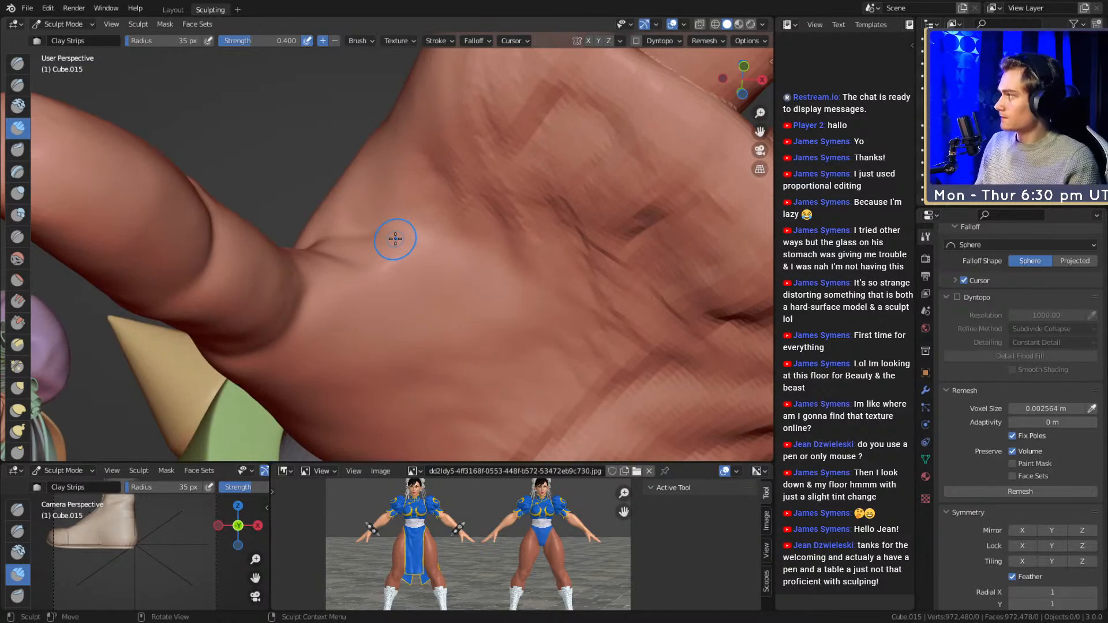
mouse_move(470, 255)
left_mouse_down("alt")
mouse_move(433, 254)
mouse_move(443, 257)
mouse_move(436, 222)
mouse_move(406, 217)
mouse_move(408, 270)
mouse_move(408, 223)
mouse_move(404, 249)
mouse_move(393, 248)
mouse_move(371, 128)
mouse_move(407, 254)
mouse_move(382, 250)
mouse_move(338, 272)
mouse_move(338, 247)
mouse_move(358, 279)
mouse_move(322, 218)
mouse_move(381, 214)
mouse_move(378, 230)
mouse_move(380, 199)
left_mouse_up("alt")
key("f")
left_click(389, 248)
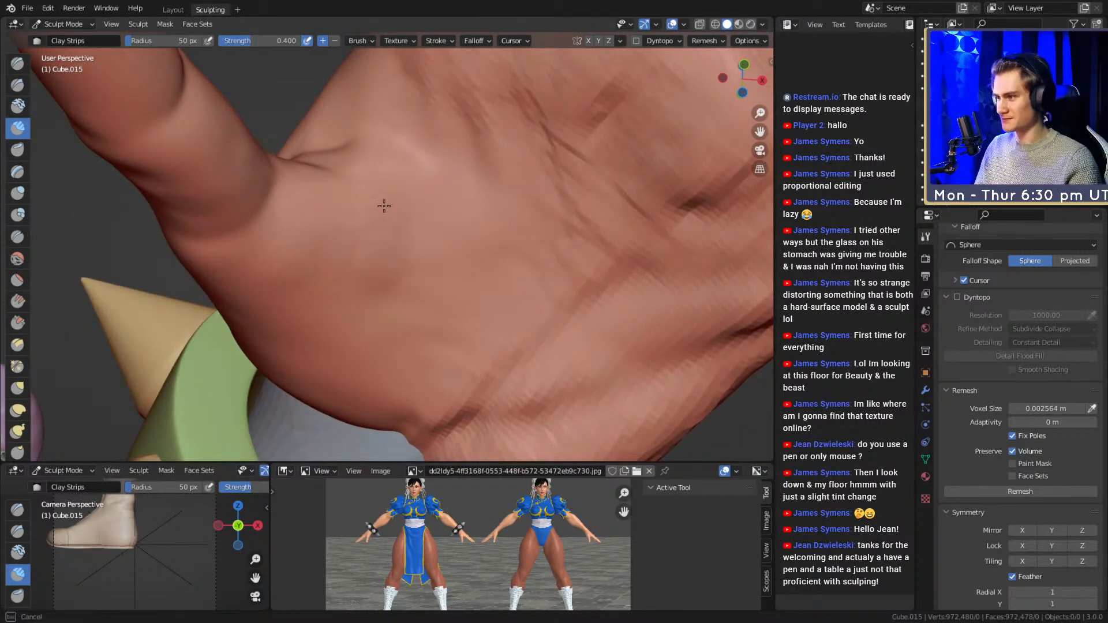
left_click_drag(319, 280, 334, 223, "alt")
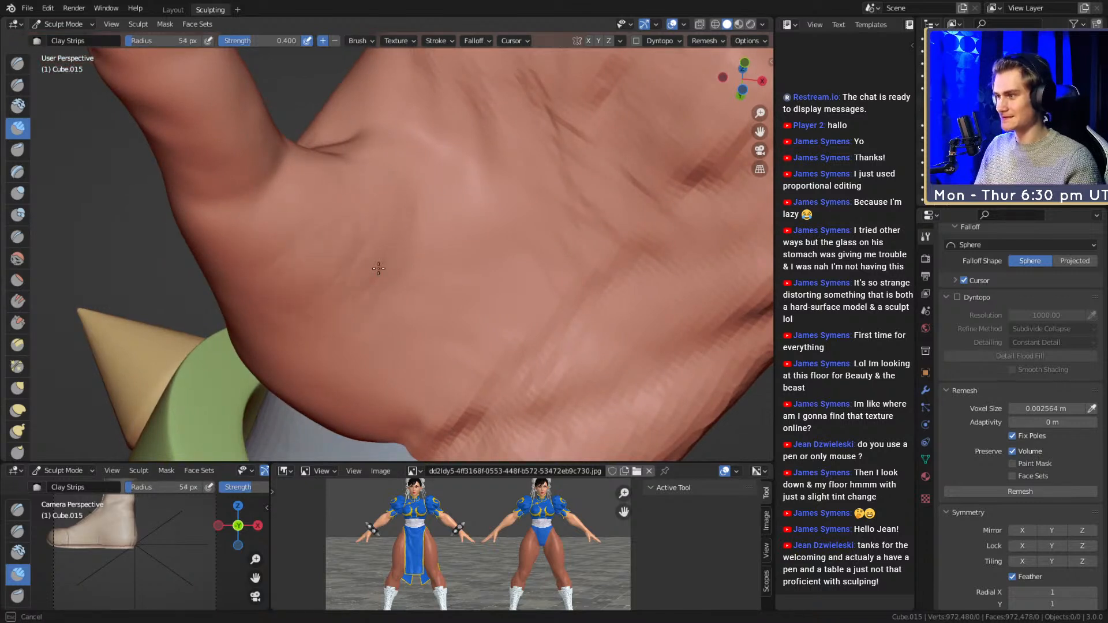
left_click_drag(375, 331, 388, 262, "alt")
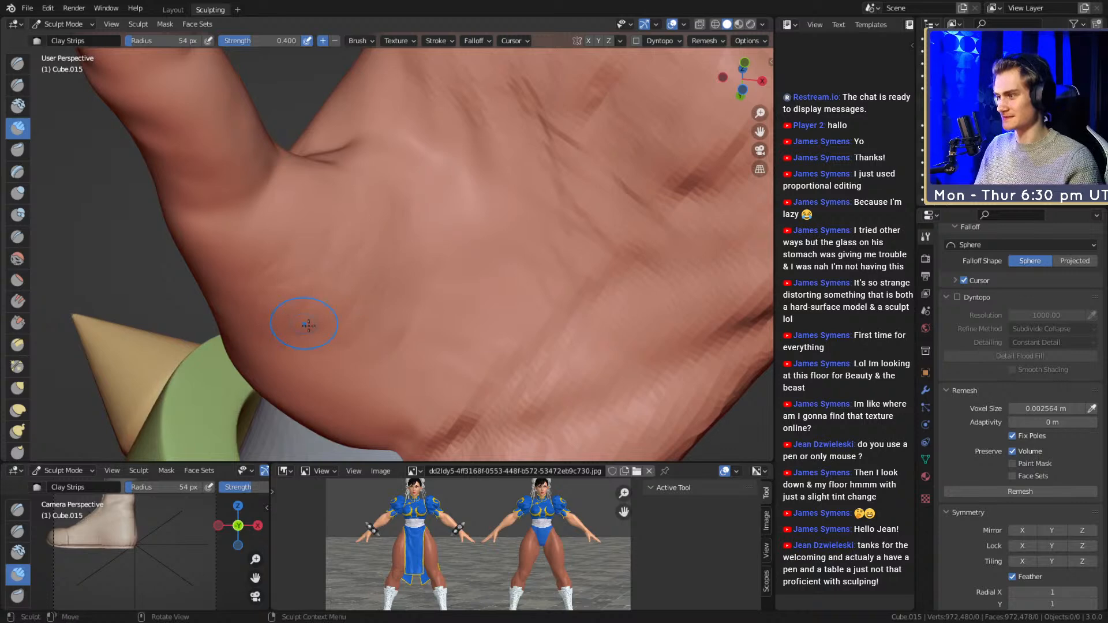
- Build up the thumb's palm pad toward the wrist with repeated 54 px Clay Strips strokes
left_click_drag(341, 330, 334, 366, "alt")
left_click_drag(288, 315, 314, 298, "alt")
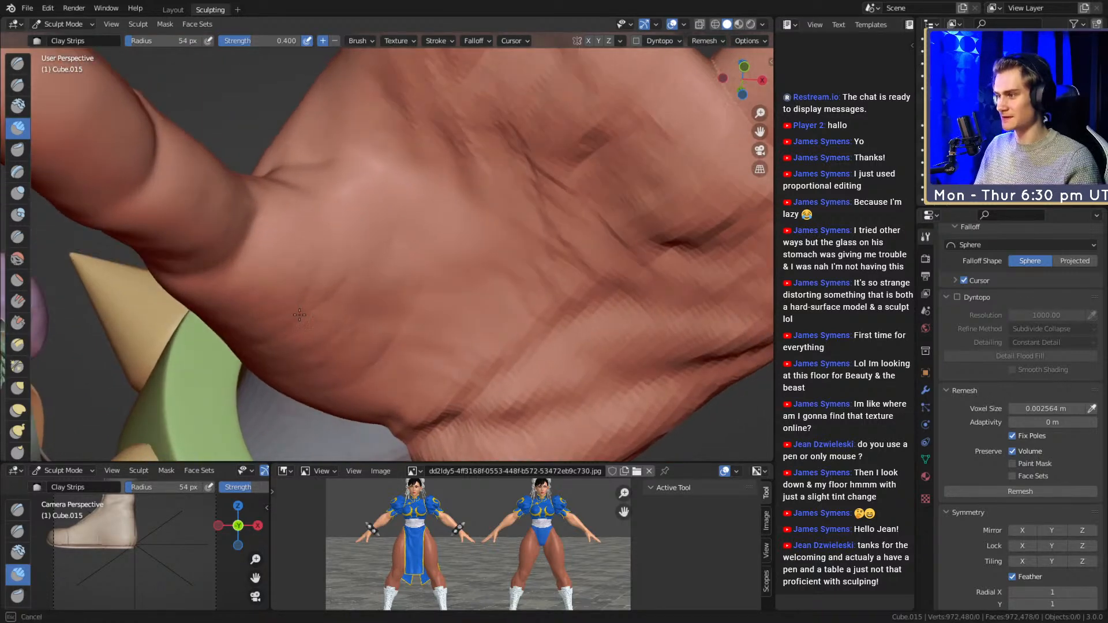
left_click_drag(394, 304, 369, 332)
mouse_move(398, 254)
left_mouse_down()
mouse_move(352, 323)
mouse_move(398, 288)
mouse_move(319, 339)
left_mouse_up()
left_click_drag(339, 298, 308, 333)
middle_click_drag(366, 206, 378, 295)
left_click_drag(378, 294, 366, 315)
mouse_move(414, 277)
middle_mouse_down()
mouse_move(393, 207)
mouse_move(404, 203)
middle_mouse_up()
middle_click_drag(418, 254, 338, 363)
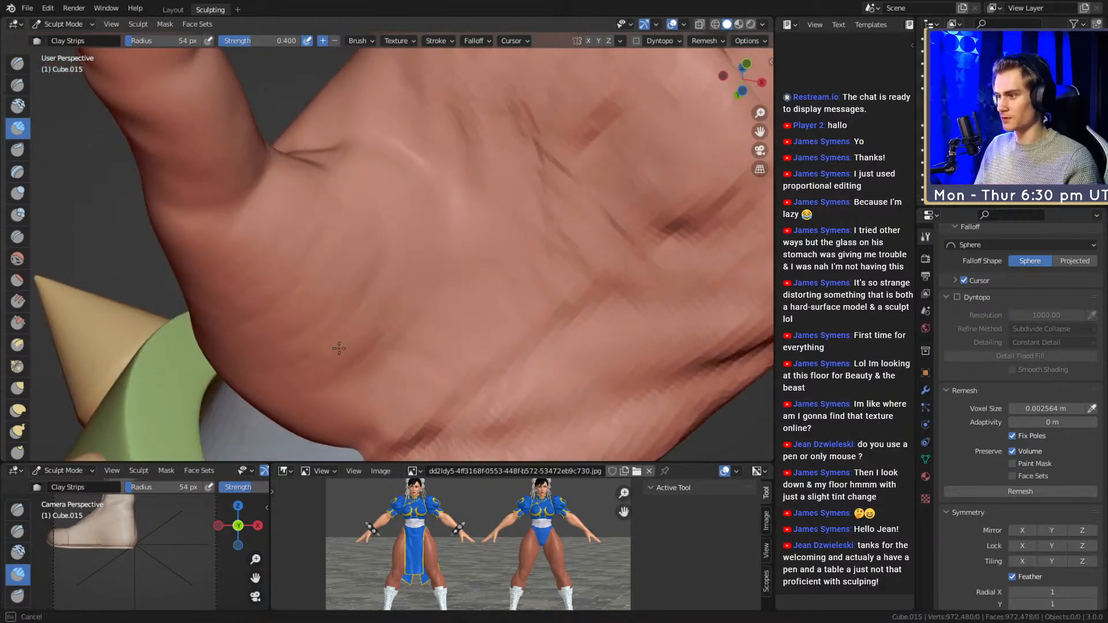
left_click_drag(333, 378, 321, 386)
mouse_move(375, 209)
left_mouse_down()
mouse_move(297, 325)
mouse_move(264, 336)
left_mouse_up()
- Smooth the thumb's palm pad at 84 px, then shape its wrist side with Clay Strips at 58 px
key("f")
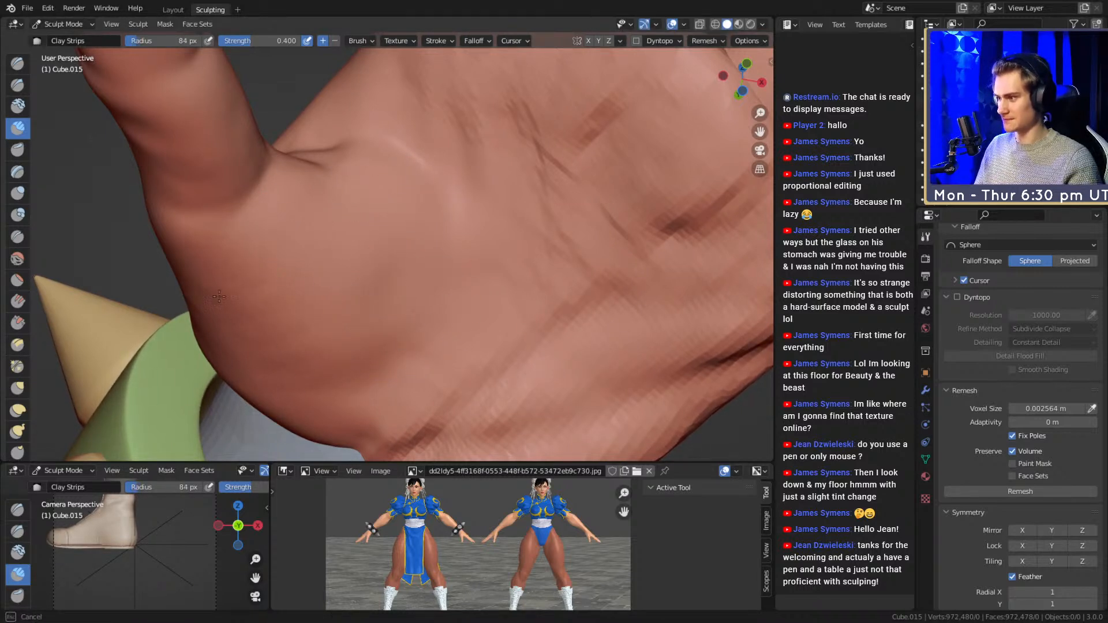
left_click(338, 329)
mouse_move(339, 280)
middle_mouse_down()
mouse_move(383, 203)
mouse_move(410, 238)
mouse_move(359, 192)
mouse_move(312, 212)
middle_mouse_up()
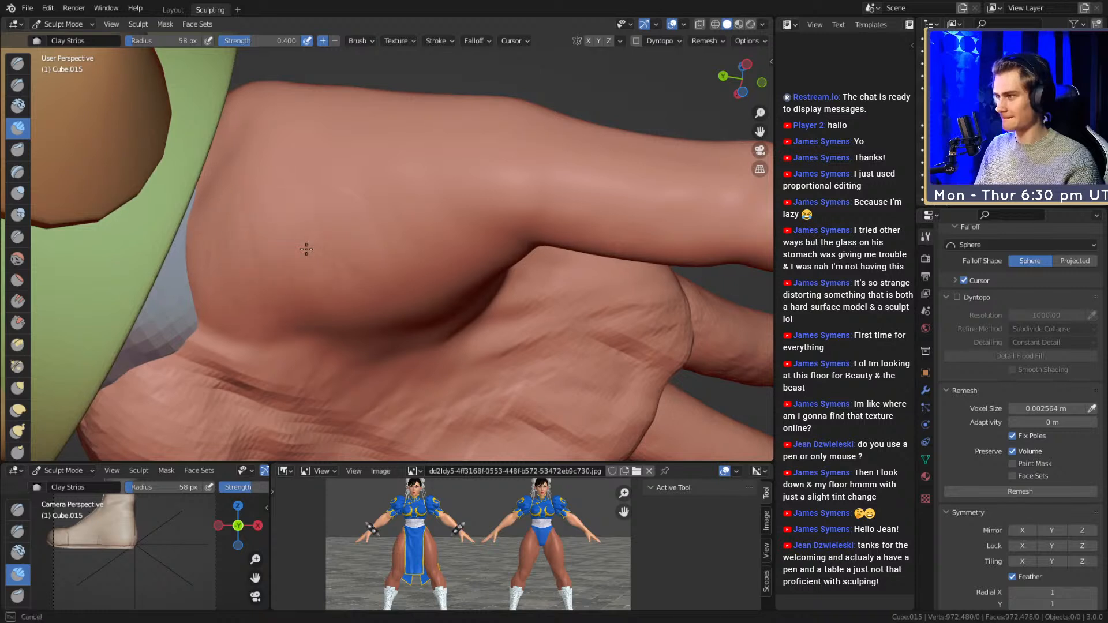
left_click_drag(365, 311, 359, 300)
- Even out the side of the thumb base at 95 px, then its palm side at 111 px
key("f")
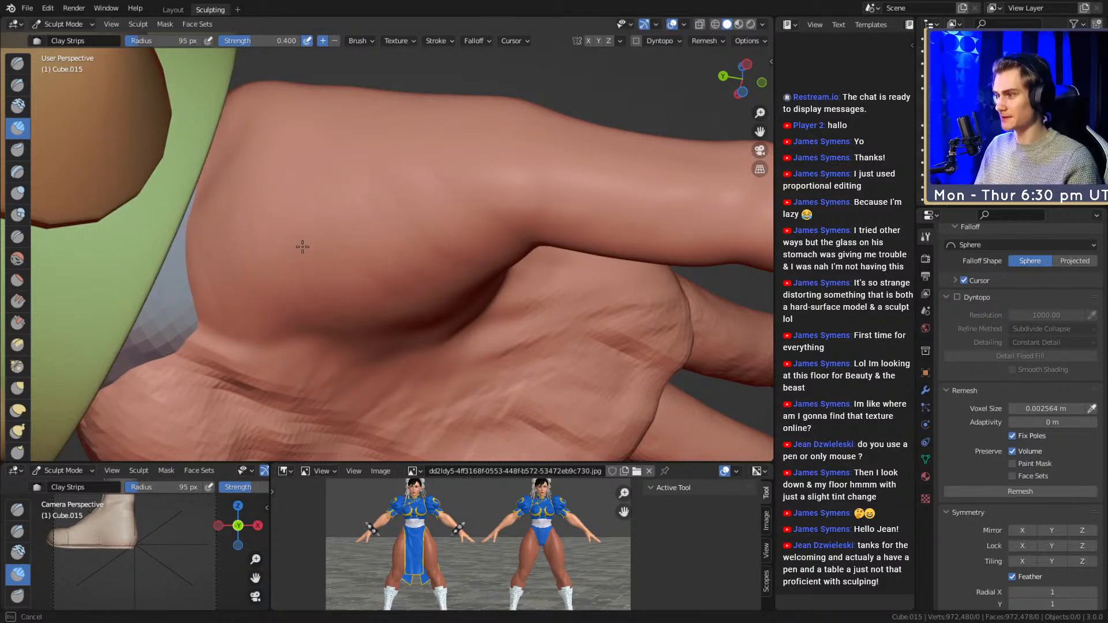
middle_click_drag(363, 217, 471, 200)
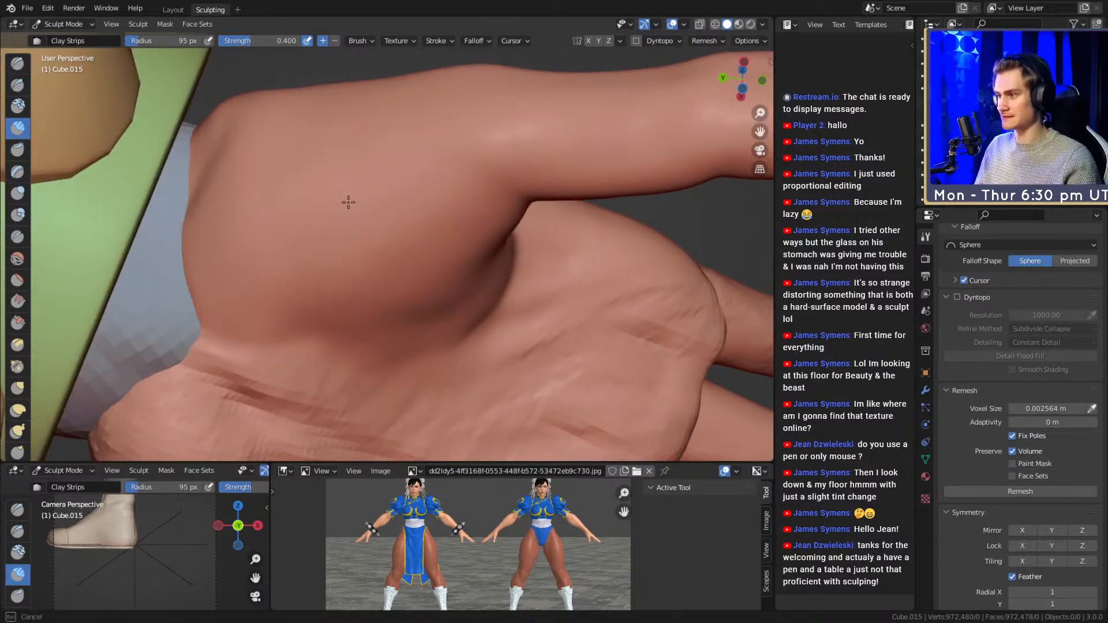
left_click_drag(402, 315, 428, 310)
mouse_move(428, 309)
middle_mouse_down()
mouse_move(383, 237)
mouse_move(430, 263)
mouse_move(404, 292)
middle_mouse_up()
key("f")
left_click(420, 264)
key("f")
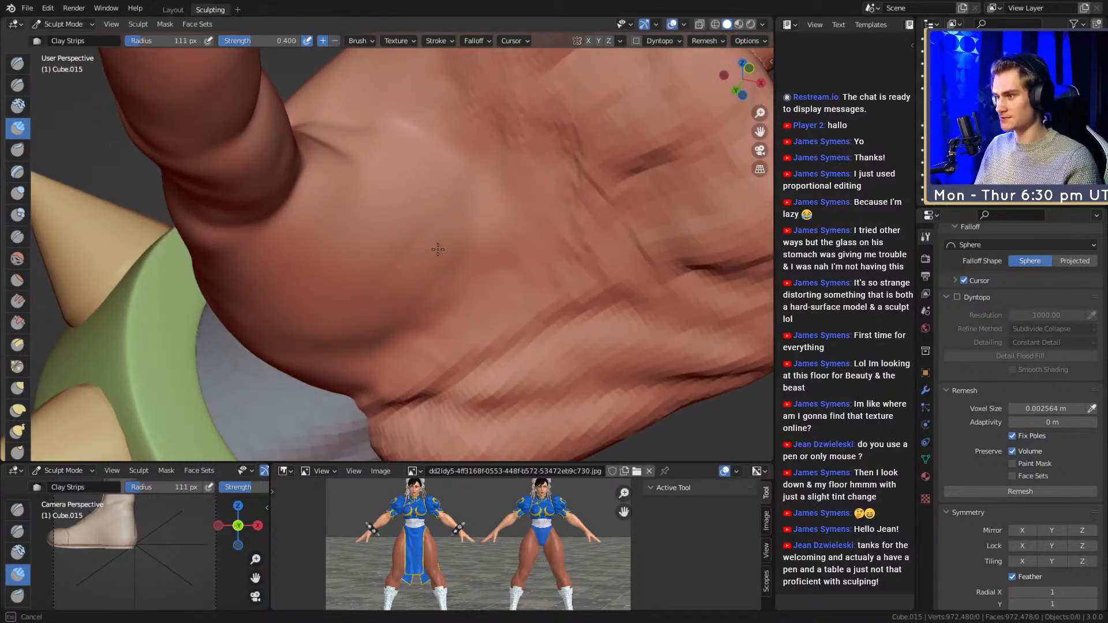
left_click_drag(436, 229, 428, 247)
- Reshape the palm side of the thumb base and carve back its lower edge with Clay Strips at 85 px
key("f")
left_click(394, 285)
mouse_move(398, 282)
left_mouse_down()
mouse_move(419, 267)
mouse_move(403, 264)
left_mouse_up()
key("f")
left_click(423, 246)
left_click_drag(338, 272, 326, 295)
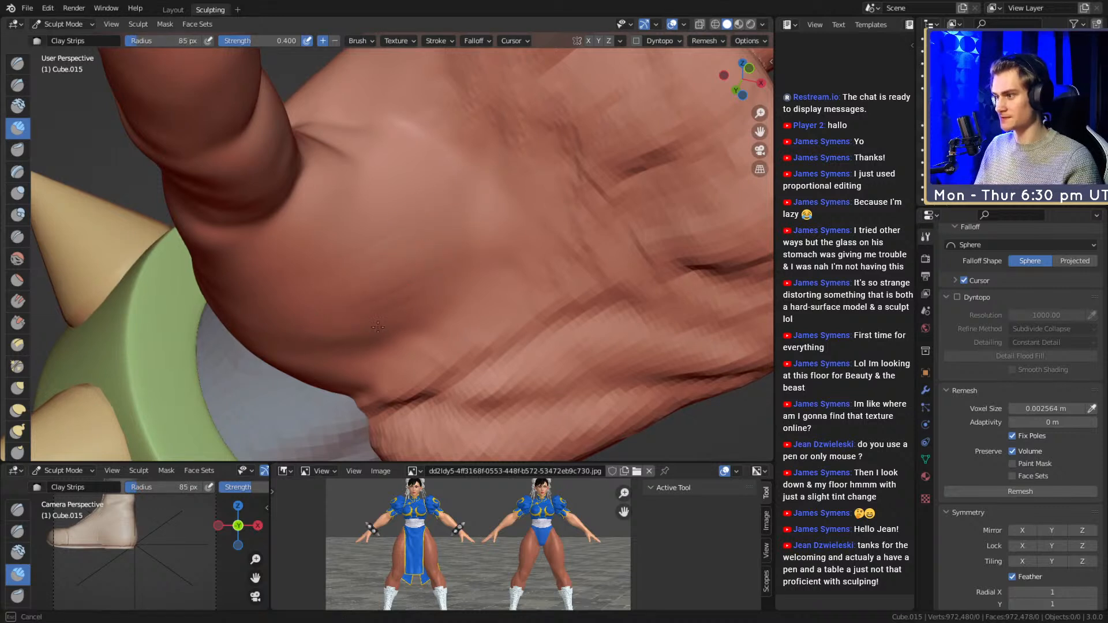
left_click_drag(401, 324, 310, 322, "ctrl")
mouse_move(416, 263)
left_mouse_down("ctrl")
mouse_move(398, 306)
mouse_move(357, 322)
left_mouse_up("ctrl")
mouse_move(398, 237)
left_mouse_down("ctrl")
mouse_move(382, 266)
mouse_move(380, 253)
left_mouse_up("ctrl")
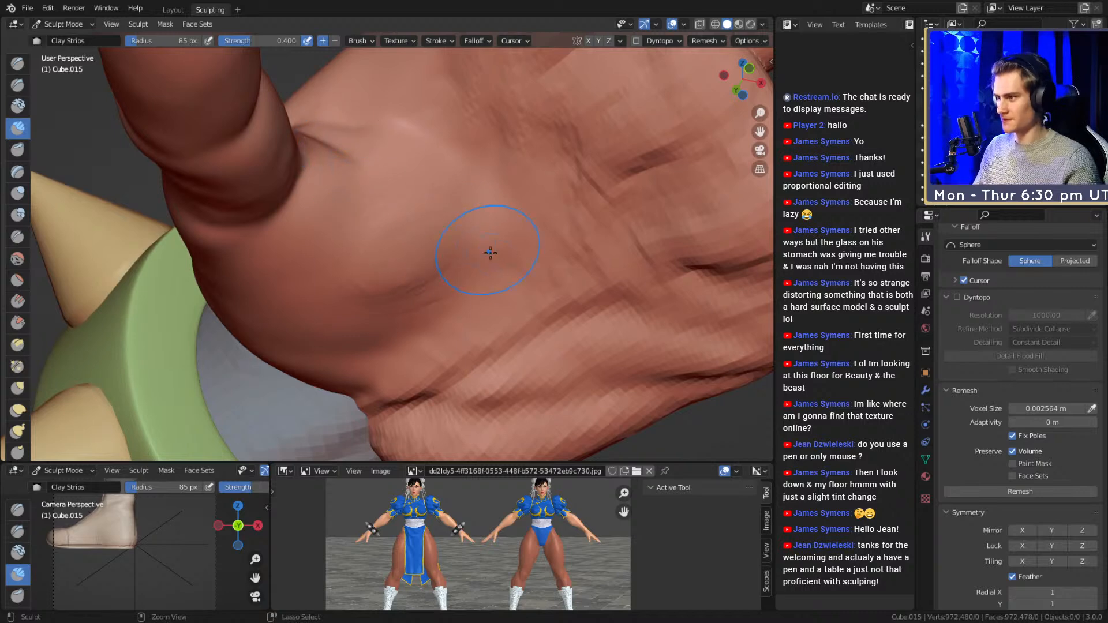
- Layer finer Clay Strips strokes across the rounded thumb base, setting the radius to 55 px and then 39 px
mouse_move(462, 209)
middle_mouse_down()
mouse_move(410, 265)
mouse_move(398, 317)
mouse_move(372, 315)
middle_mouse_up()
key("f")
left_click(382, 317)
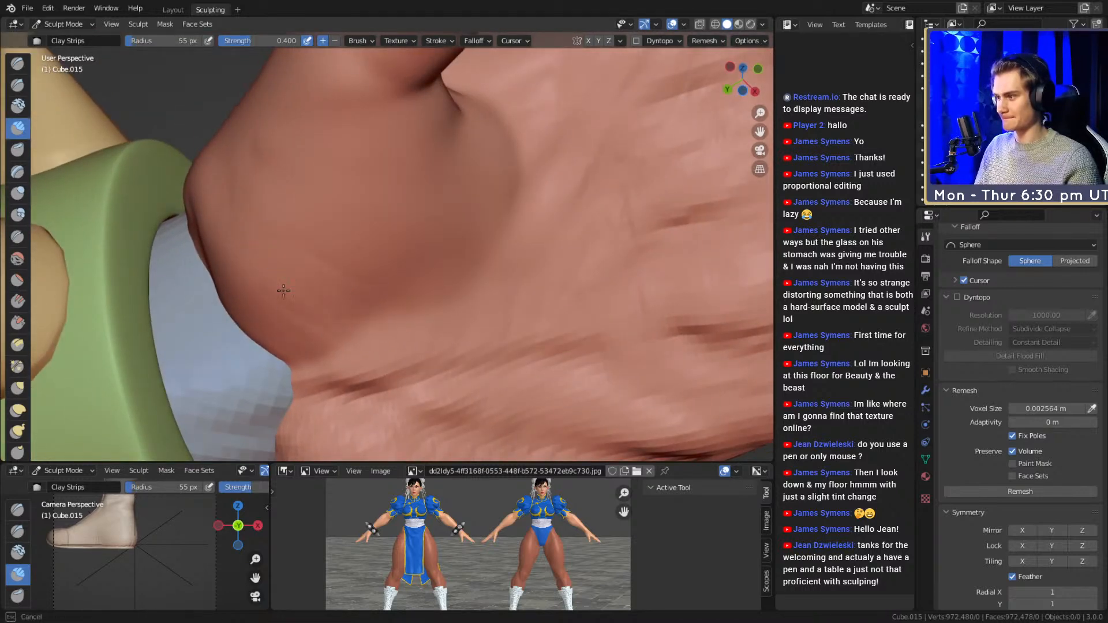
key("f")
left_click(350, 291)
mouse_move(366, 302)
left_mouse_down()
mouse_move(338, 308)
mouse_move(348, 329)
left_mouse_up()
left_click_drag(308, 258, 453, 205)
left_click_drag(392, 248, 494, 220)
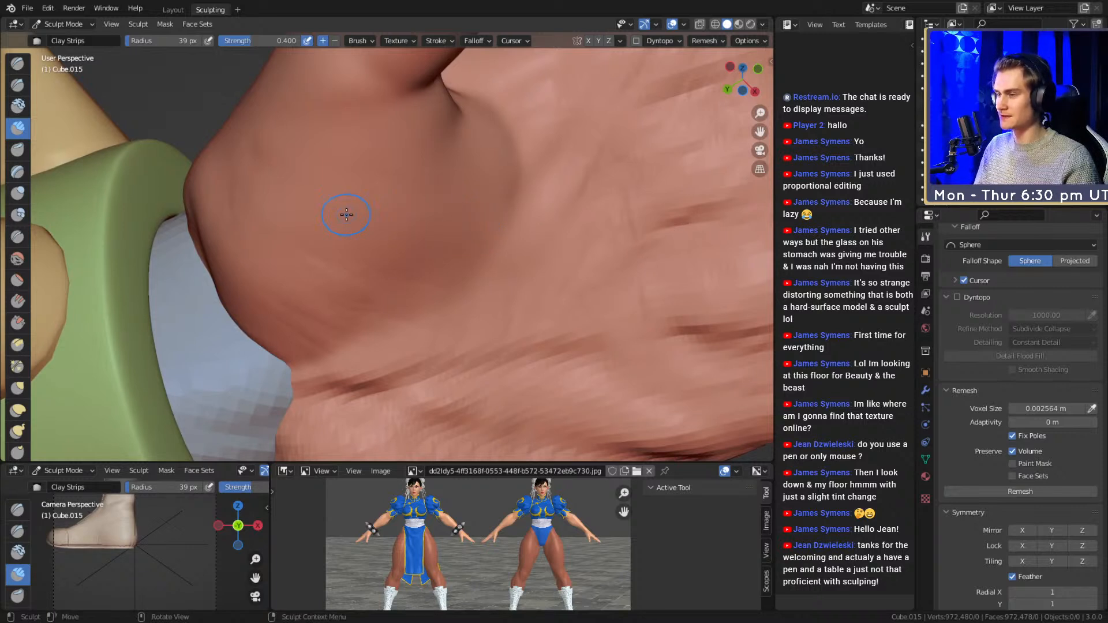
mouse_move(340, 212)
left_mouse_down()
mouse_move(334, 203)
mouse_move(455, 195)
left_mouse_up()
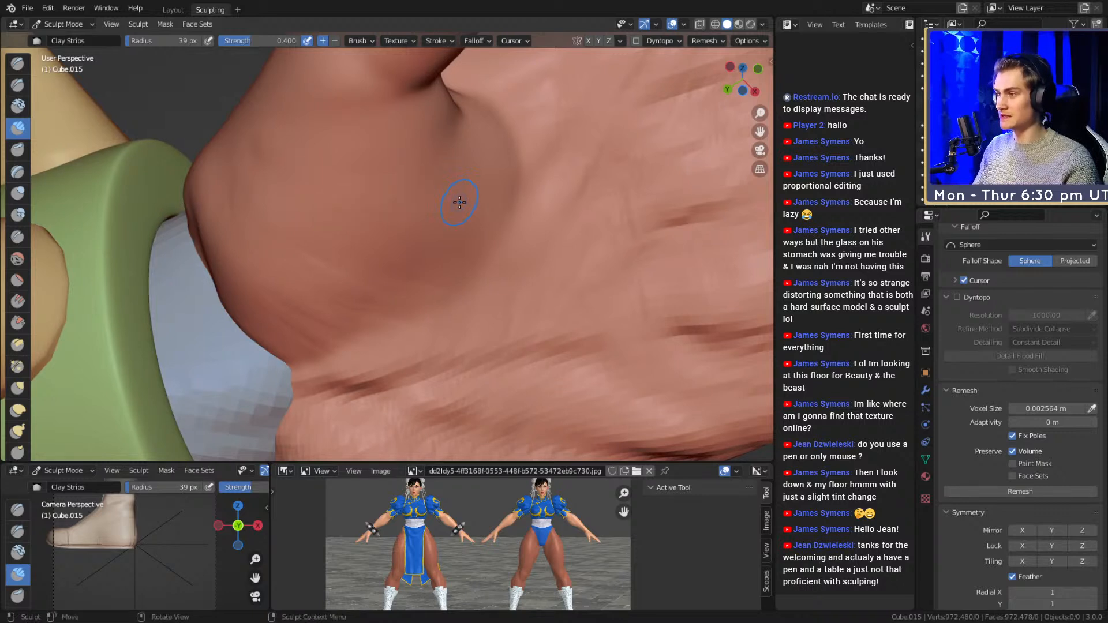
left_click_drag(337, 206, 334, 206)
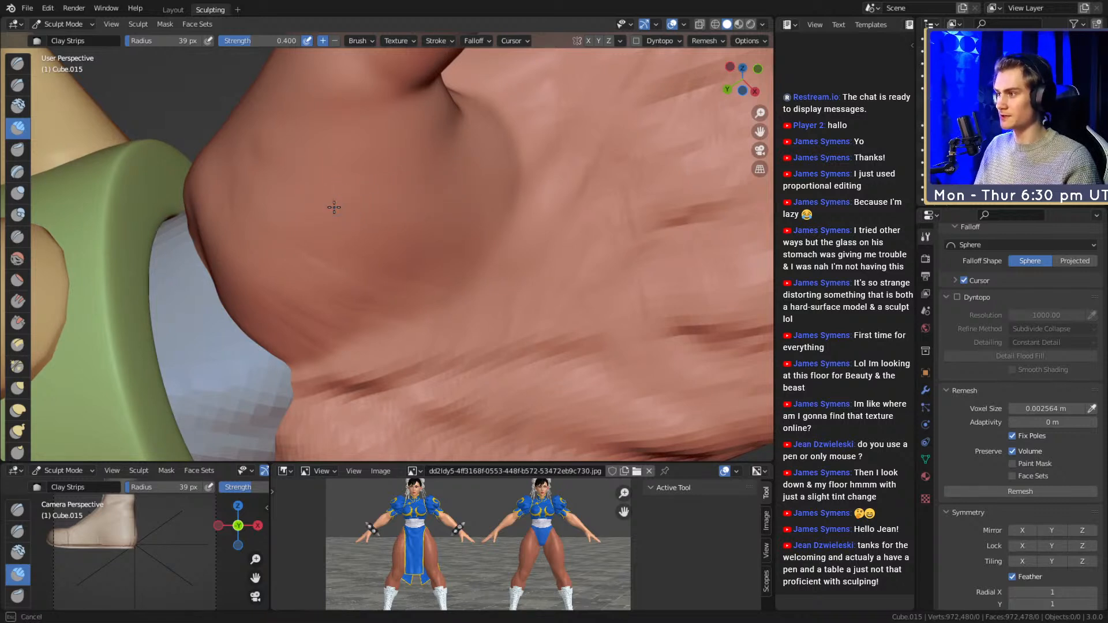
left_click_drag(423, 192, 451, 212)
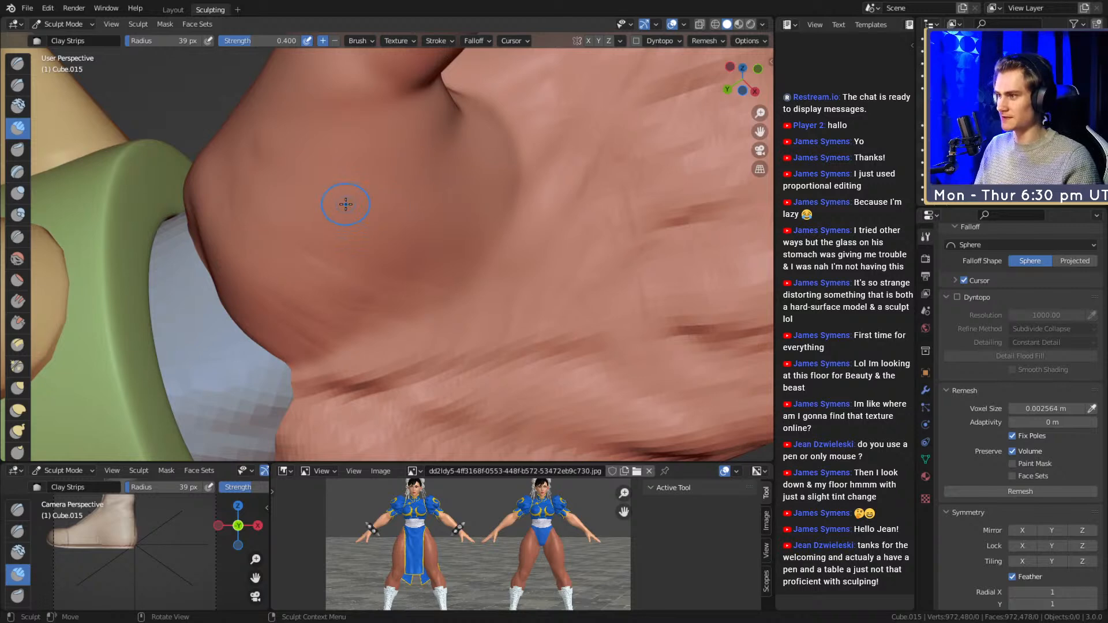
- Fill in the lower thumb base above the wrist crease with Clay Strips at 44 px
middle_click_drag(427, 230, 408, 246)
mouse_move(314, 296)
left_mouse_down()
mouse_move(304, 305)
mouse_move(313, 330)
left_mouse_up()
middle_click_drag(382, 326, 335, 305)
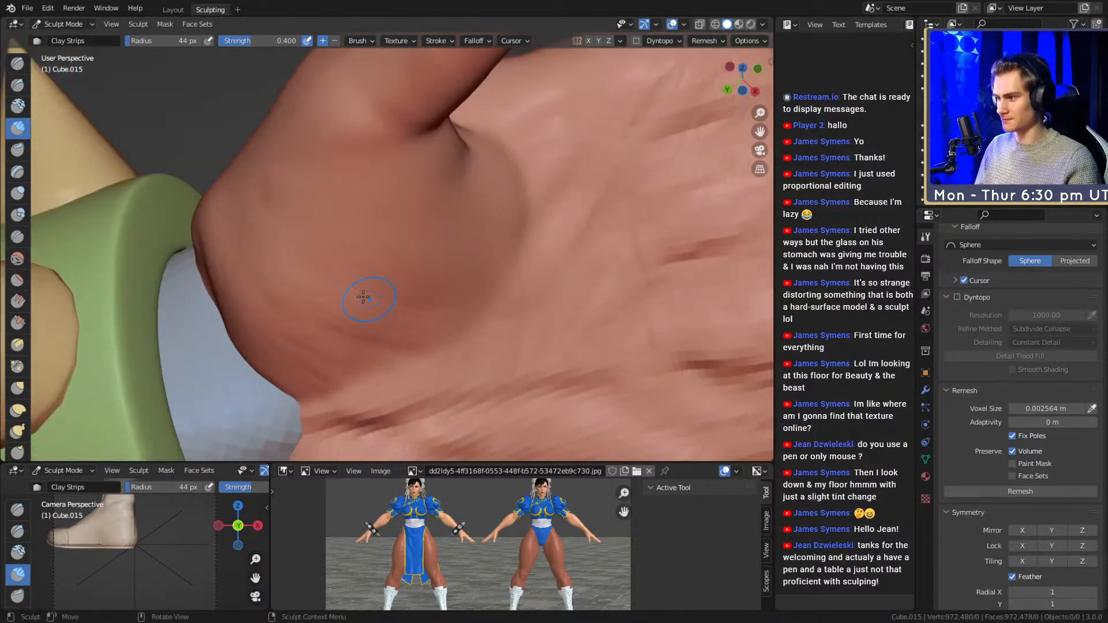
mouse_move(328, 370)
left_mouse_down()
mouse_move(299, 337)
mouse_move(359, 310)
left_mouse_up()
left_click_drag(297, 272, 291, 249)
- Smooth the wrist side of the thumb base at 109 px, then continue shaping it at 64 px
key("f")
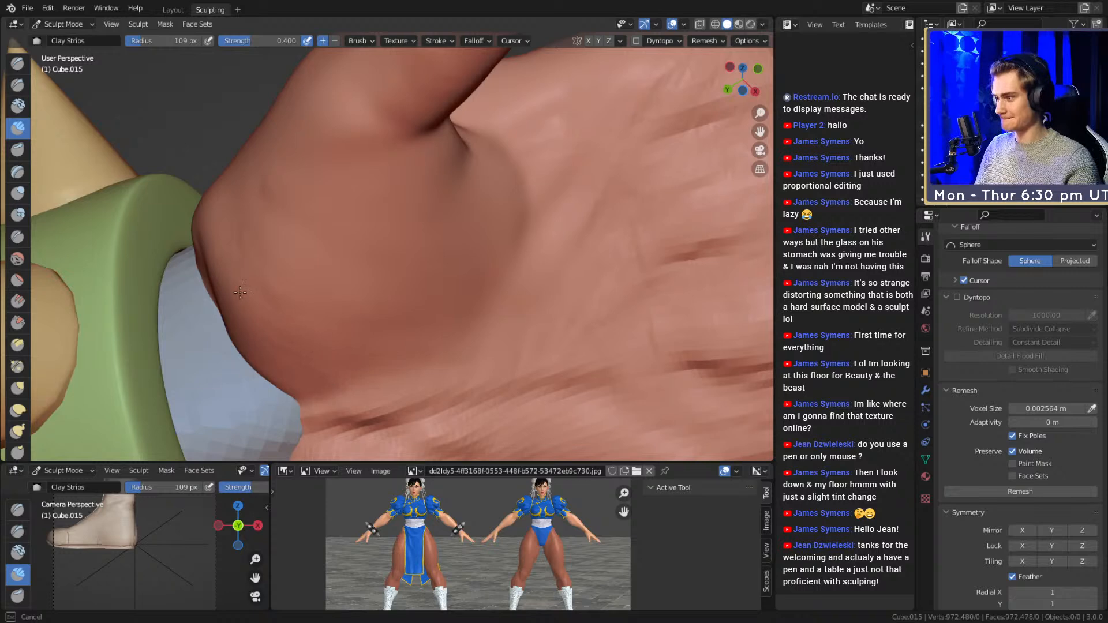
middle_click_drag(289, 243, 268, 210)
key("f")
left_click_drag(283, 223, 297, 222)
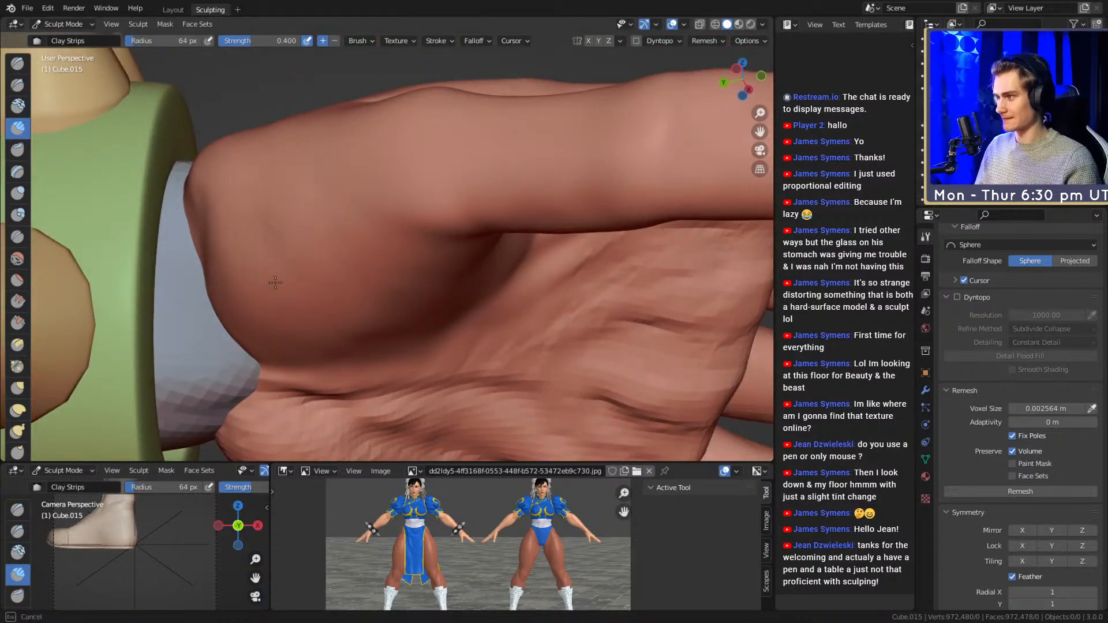
- Continue shaping the rounded thumb base near the wrist with Clay Strips at 71 px
middle_click_drag(274, 218, 300, 242, "shift")
key("f")
left_click_drag(255, 223, 251, 225)
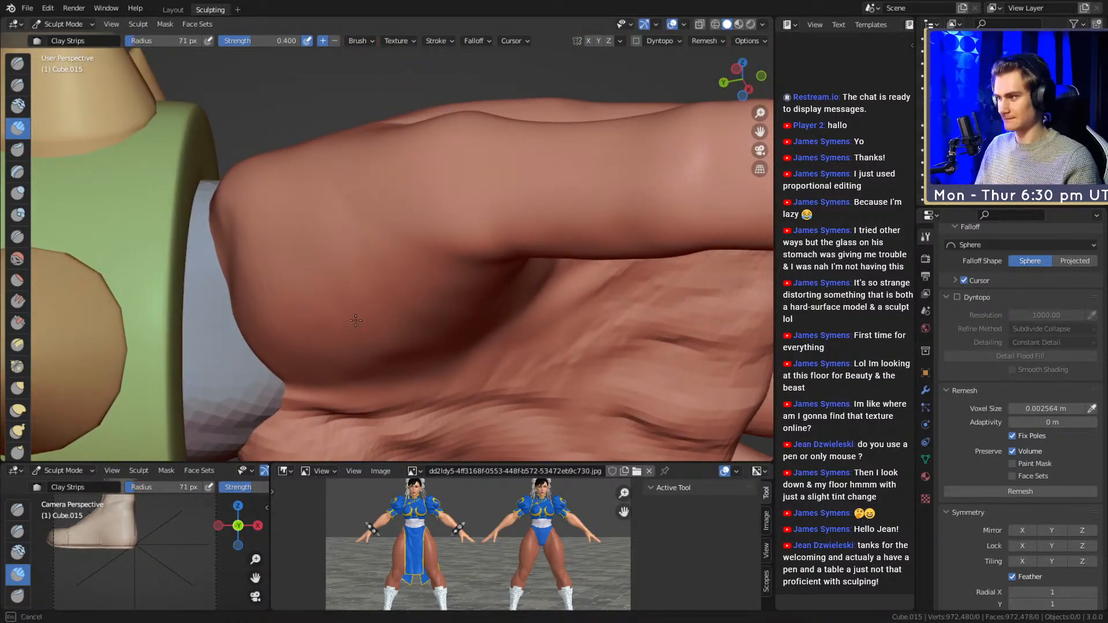
mouse_move(420, 294)
left_mouse_down()
mouse_move(465, 269)
mouse_move(465, 243)
mouse_move(428, 240)
mouse_move(413, 227)
mouse_move(390, 285)
mouse_move(404, 259)
mouse_move(496, 286)
mouse_move(479, 311)
left_mouse_up()
- Adjust the contour of the thumb base with the Grab brush, varying its radius between strokes
key("g")
mouse_move(392, 254)
left_mouse_down("alt")
mouse_move(439, 245)
mouse_move(453, 254)
mouse_move(462, 290)
left_mouse_up("alt")
key("f")
left_click(462, 257)
key("f")
left_click(428, 236)
middle_click_drag(388, 228, 436, 236)
key("f")
left_click(421, 246)
left_click_drag(422, 248, 435, 259)
middle_click_drag(434, 257, 347, 243)
mouse_move(346, 243)
middle_mouse_down("ctrl")
mouse_move(364, 277)
mouse_move(435, 289)
middle_mouse_up("ctrl")
- Switch back to Clay Strips and refine the surface of the thumb base with short strokes
key("c")
mouse_move(420, 232)
middle_mouse_down()
mouse_move(452, 267)
mouse_move(467, 261)
mouse_move(334, 219)
middle_mouse_up()
mouse_move(413, 234)
middle_mouse_down()
mouse_move(424, 196)
mouse_move(482, 307)
mouse_move(334, 272)
mouse_move(336, 200)
mouse_move(374, 252)
middle_mouse_up()
key("f")
left_click(343, 253)
left_click_drag(284, 324, 273, 294)
key("f")
left_click(283, 272)
left_click_drag(283, 271, 288, 265)
- Shape the palm between the thumb and the index finger with Clay Strips, starting at 73 px
middle_click_drag(284, 338, 427, 269)
mouse_move(427, 270)
left_mouse_down("alt")
mouse_move(460, 270)
mouse_move(356, 231)
mouse_move(374, 233)
left_mouse_up("alt")
key("f")
left_click(364, 233)
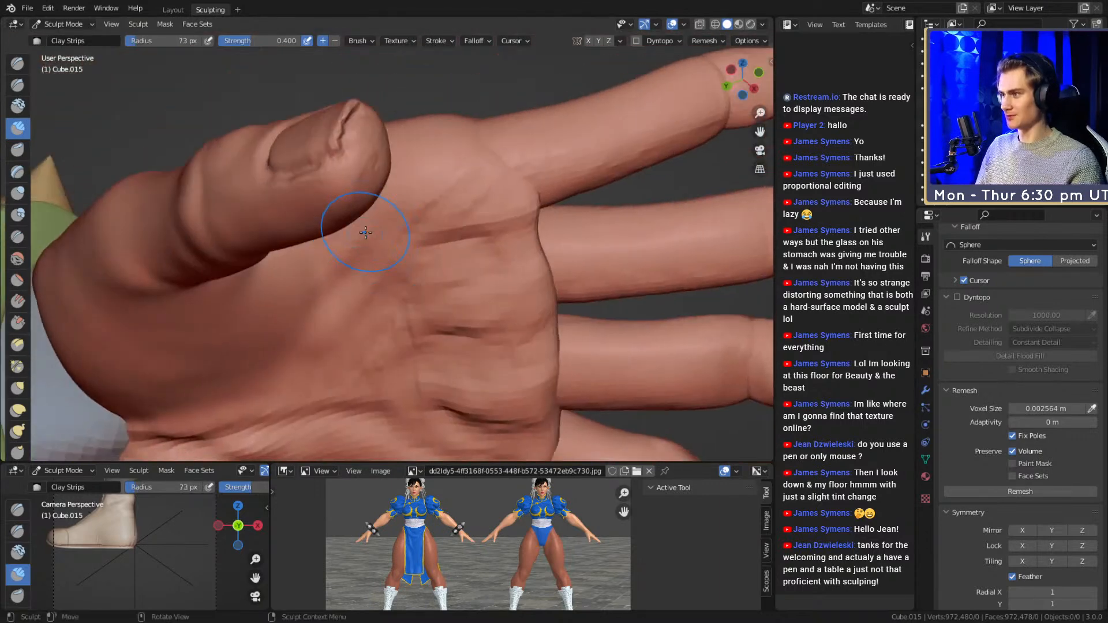
middle_click_drag(363, 233, 359, 217)
mouse_move(384, 297)
middle_mouse_down()
mouse_move(332, 198)
mouse_move(375, 237)
mouse_move(485, 254)
middle_mouse_up()
key("f")
left_click(474, 255)
left_click_drag(441, 264, 385, 264)
- Soften the creases in the upper palm below the fingers at 89 px
middle_click_drag(386, 265, 425, 269)
key("f")
left_click(445, 265)
mouse_move(430, 253)
left_mouse_down()
mouse_move(414, 255)
mouse_move(393, 283)
left_mouse_up()
middle_click_drag(391, 285, 436, 241)
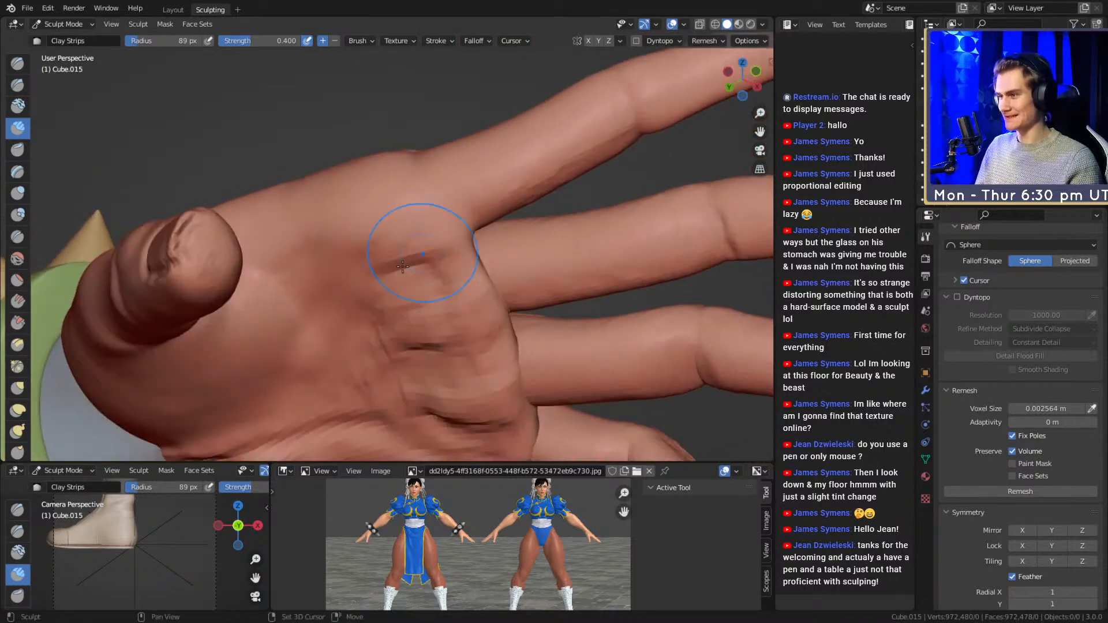
left_click_drag(436, 241, 405, 260, "shift")
middle_click_drag(406, 260, 425, 225)
mouse_move(425, 225)
left_mouse_down()
mouse_move(428, 212)
mouse_move(441, 215)
left_mouse_up()
middle_click_drag(442, 215, 342, 233)
left_click_drag(283, 286, 281, 288)
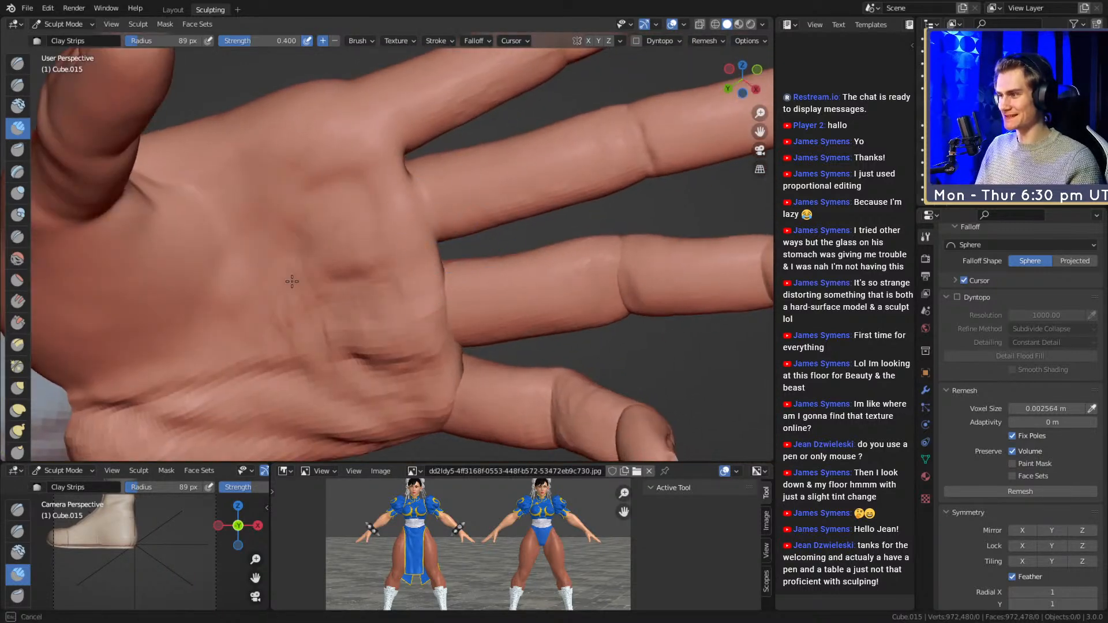
- Smooth the central palm folds and work the outer palm below the little finger at 48 px
mouse_move(395, 300)
middle_mouse_down()
mouse_move(337, 252)
mouse_move(502, 252)
middle_mouse_up()
mouse_move(431, 275)
left_mouse_down("shift")
mouse_move(310, 316)
mouse_move(444, 294)
left_mouse_up("shift")
middle_click_drag(470, 275, 482, 210)
key("f")
left_click(447, 271)
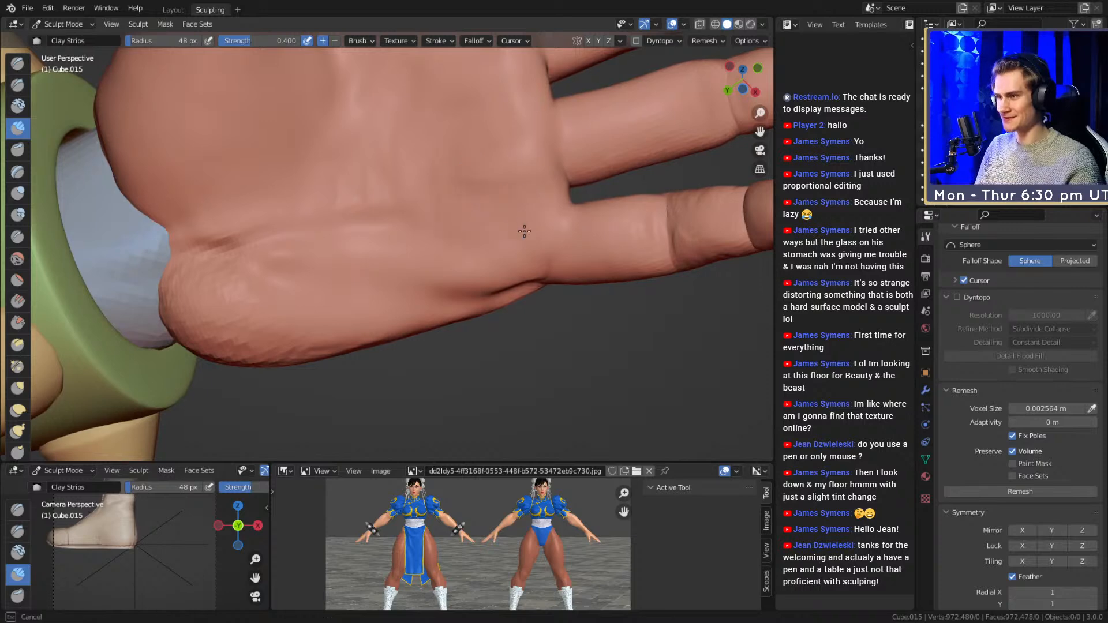
- Build up the outer palm toward the little finger and blend it at 85 px
key("f")
left_click_drag(277, 229, 392, 224)
middle_click_drag(381, 220, 453, 251, "shift")
mouse_move(448, 254)
left_mouse_down()
mouse_move(418, 259)
mouse_move(511, 269)
left_mouse_up()
mouse_move(514, 265)
left_mouse_down()
mouse_move(524, 255)
mouse_move(496, 245)
left_mouse_up()
key("f")
left_click(536, 242)
key("f")
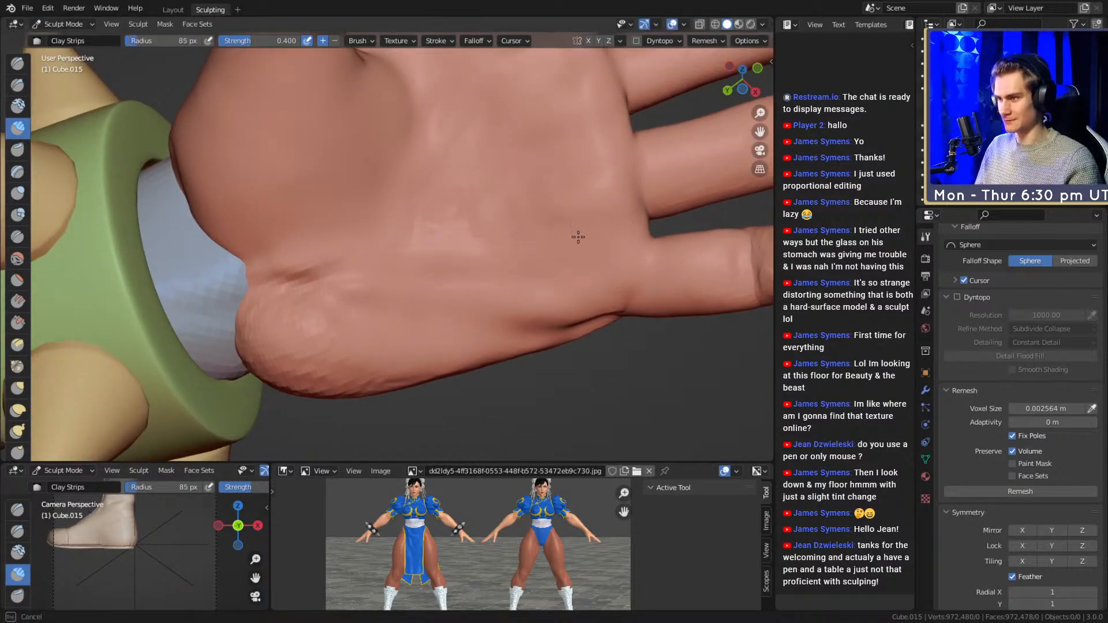
- Fill the wrist-side crease between the thumb base and the palm heel with Clay Strips at 42 px
key("f")
mouse_move(478, 156)
middle_mouse_down()
mouse_move(416, 231)
mouse_move(403, 228)
mouse_move(473, 231)
mouse_move(405, 274)
middle_mouse_up()
left_click(398, 234)
key("f")
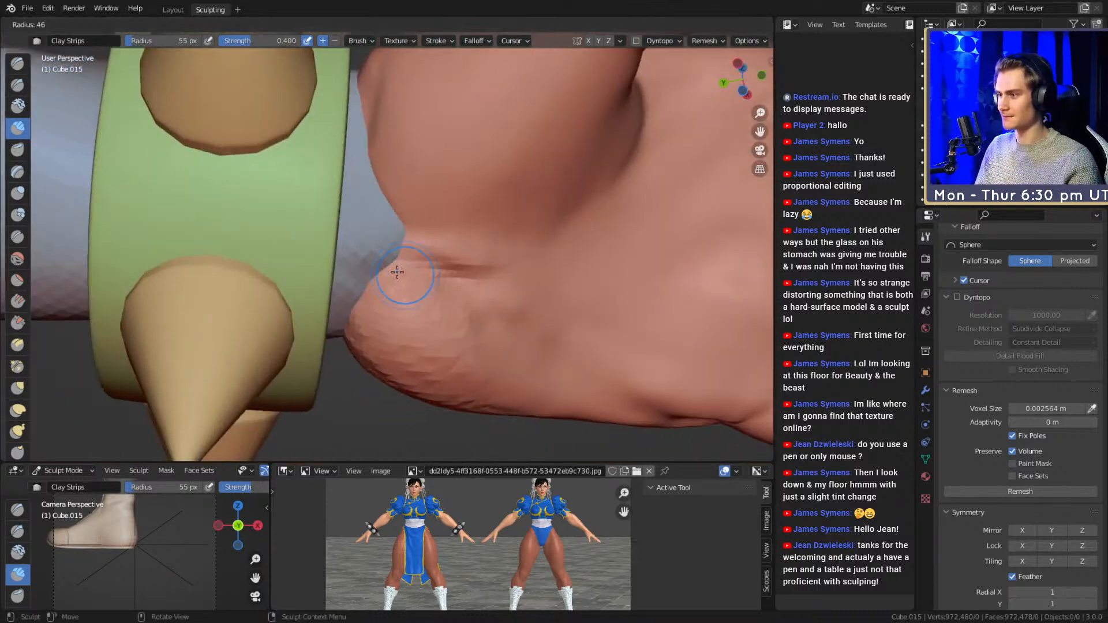
left_click(394, 271)
middle_click_drag(492, 298, 421, 275, "shift")
left_click_drag(403, 257, 308, 233)
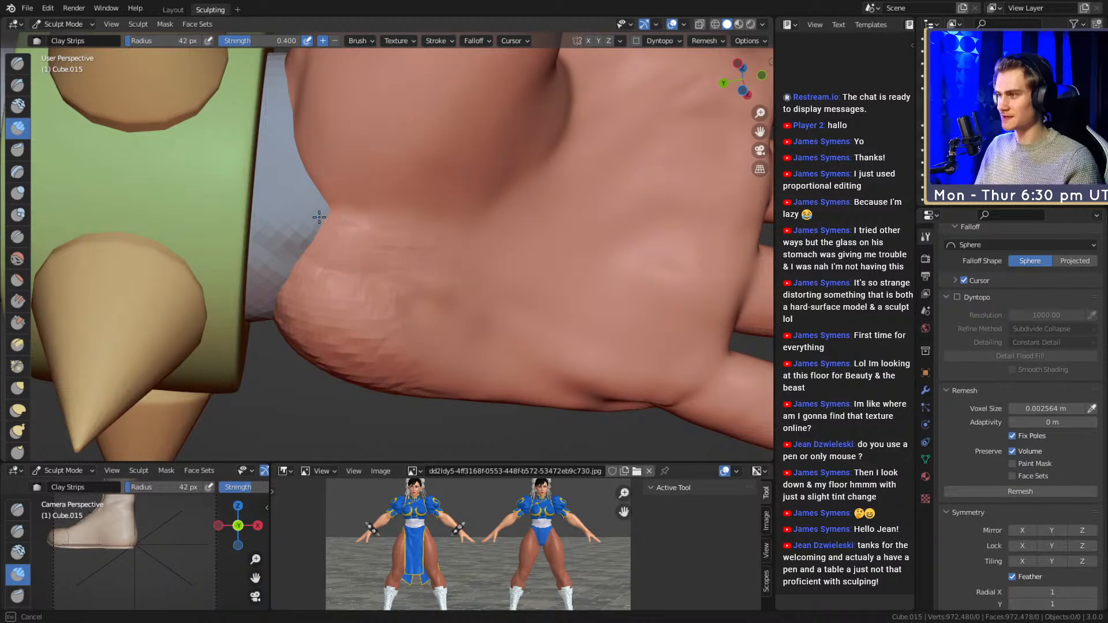
- Build up the outer heel of the palm and carry its form across the filled crease
key("f")
left_click_drag(326, 323, 496, 337)
left_click(398, 321)
key("f")
left_click(375, 291)
middle_click_drag(523, 336, 386, 301, "shift")
mouse_move(387, 307)
left_mouse_down()
mouse_move(369, 322)
mouse_move(381, 347)
left_mouse_up()
left_click_drag(472, 252, 456, 270)
left_click_drag(388, 219, 289, 217)
- Blend the palm heel into the middle of the palm at 96 px
middle_click_drag(270, 214, 386, 256, "shift")
key("f")
left_click(419, 257)
left_click_drag(421, 263, 428, 278)
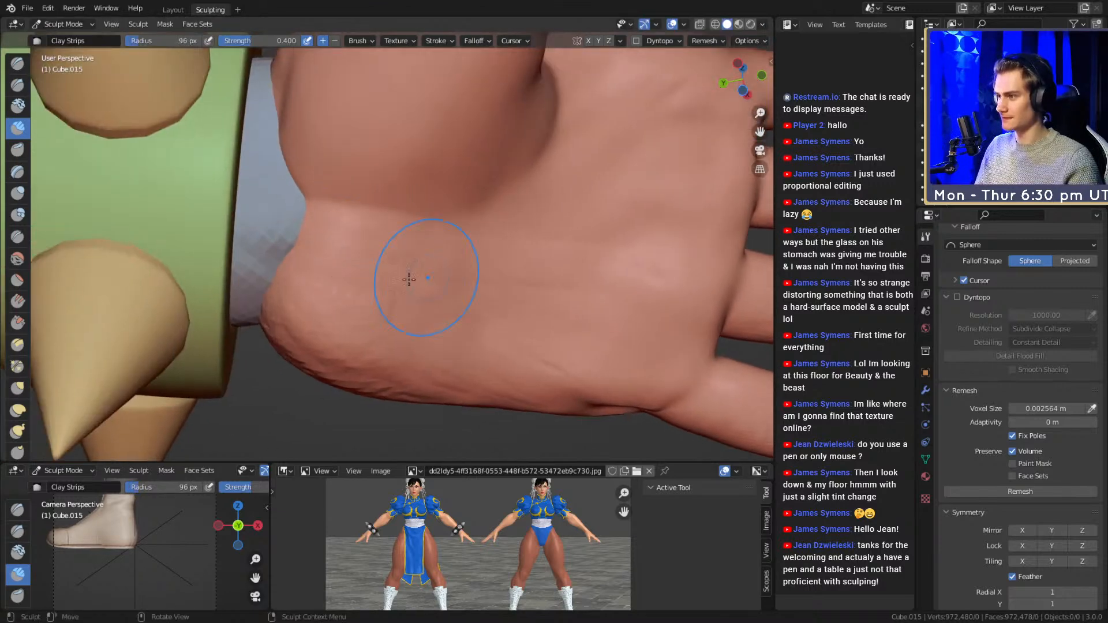
- Add finer Clay Strips strokes to the palm heel at 42 px, then smooth the area at 101 px
middle_click_drag(397, 278, 383, 257, "shift")
key("f")
left_click(361, 299)
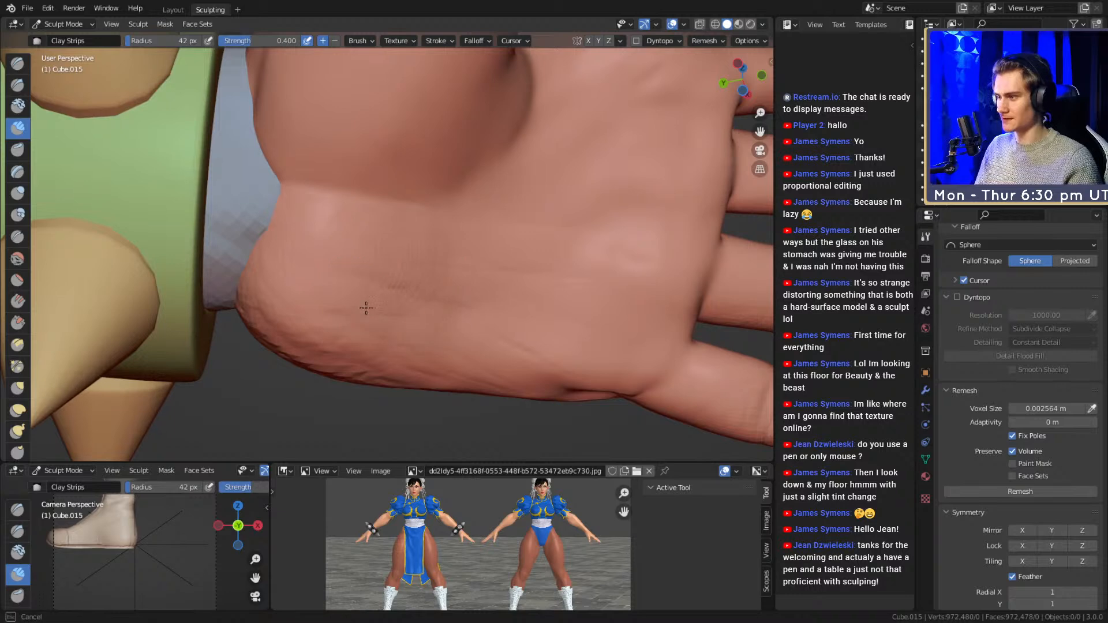
key("f")
left_click(290, 246)
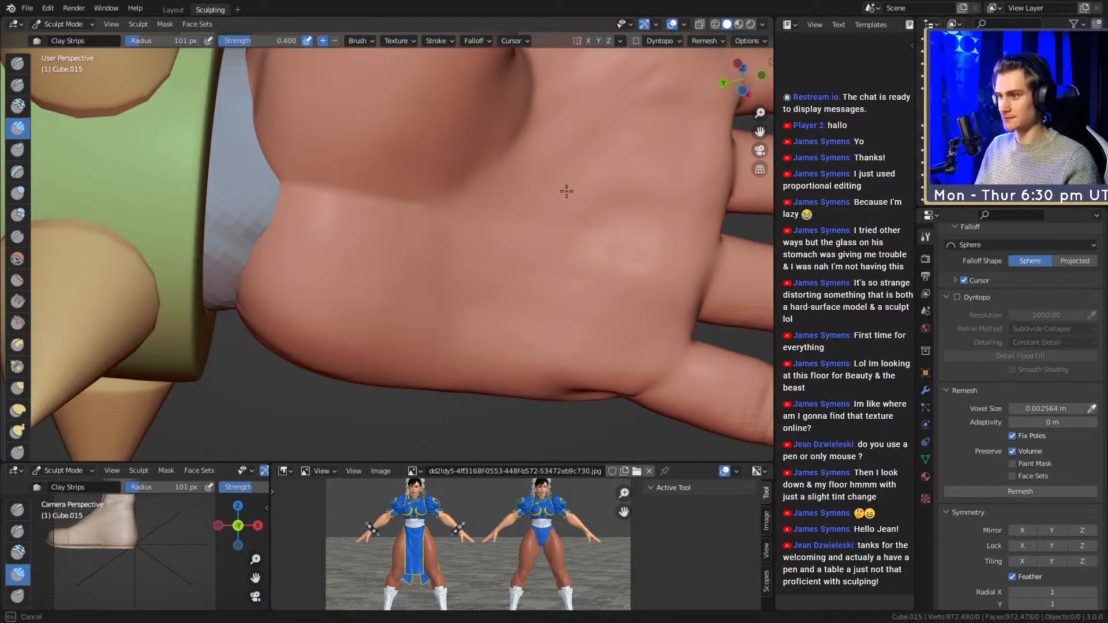
- Work the tendon ridges on the back of the hand with Clay Strips at 73 px
scroll(605, 180, "down", 5)
scroll(412, 238, "up", 5)
mouse_move(301, 227)
middle_mouse_down()
mouse_move(428, 265)
mouse_move(363, 197)
mouse_move(473, 287)
mouse_move(438, 271)
mouse_move(366, 369)
mouse_move(428, 287)
mouse_move(417, 284)
middle_mouse_up()
key("f")
left_click(401, 263)
middle_click_drag(421, 222, 453, 305, "shift")
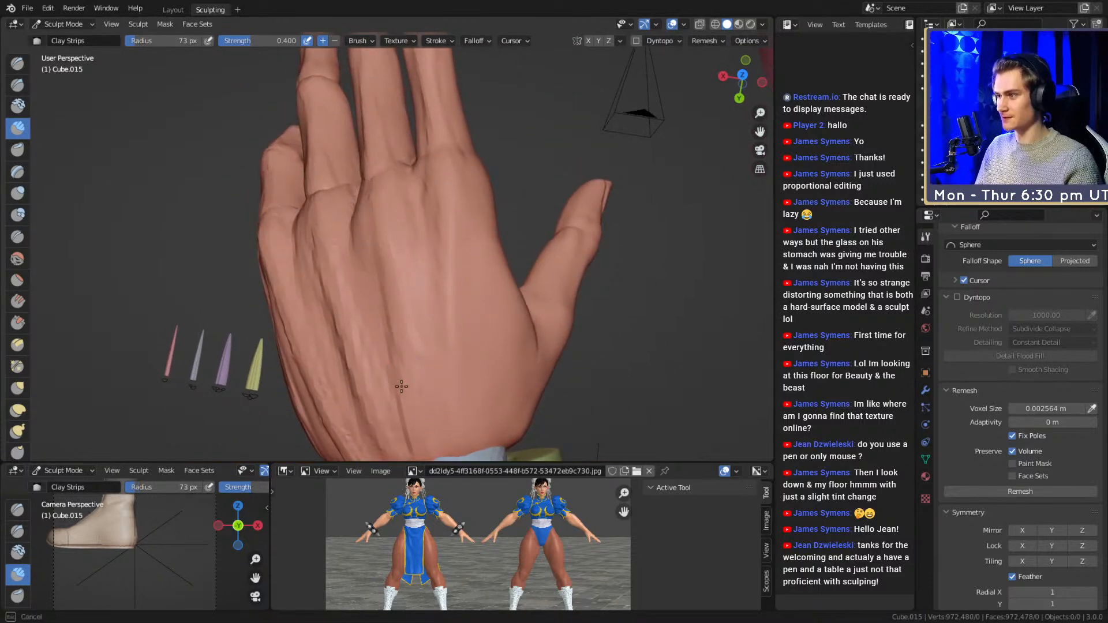
middle_click_drag(404, 395, 422, 322, "shift")
middle_click_drag(384, 273, 393, 286, "shift")
- Soften the ridges along the outer back of the hand toward the wrist
mouse_move(305, 147)
middle_mouse_down("shift")
mouse_move(318, 209)
mouse_move(468, 245)
middle_mouse_up("shift")
left_click_drag(270, 251, 283, 249)
middle_click_drag(383, 203, 447, 240)
left_click_drag(282, 276, 319, 249)
middle_click_drag(397, 266, 364, 209)
left_click_drag(347, 265, 393, 248)
middle_click_drag(433, 267, 371, 257, "shift")
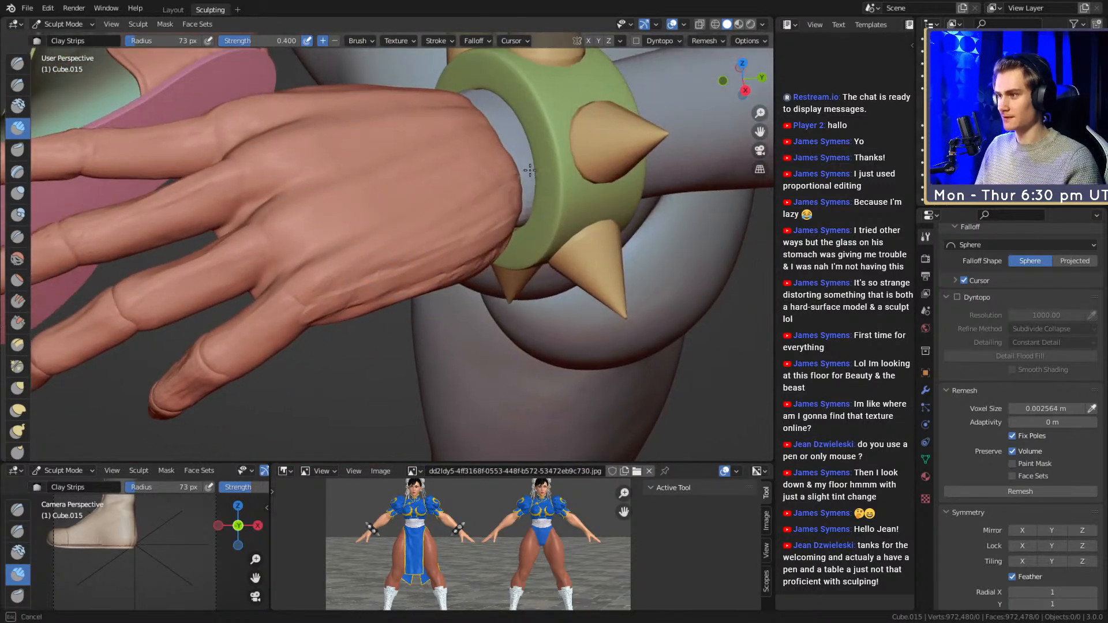
- Sculpt the outer edge of the hand below the little finger knuckle with Clay Strips at 35 px
middle_click_drag(536, 168, 520, 230)
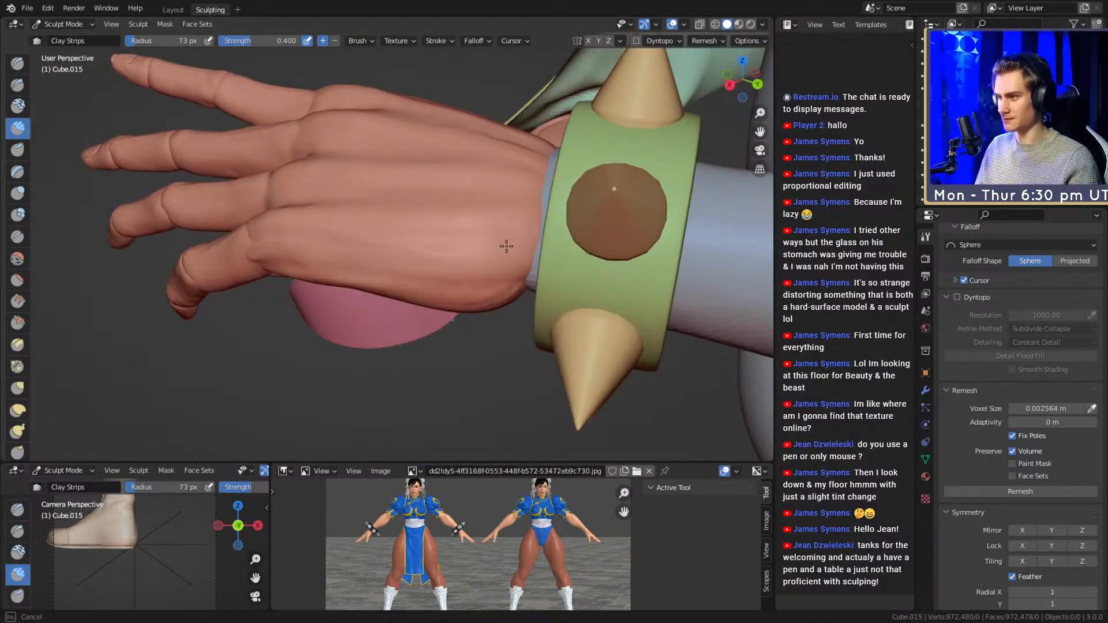
left_click_drag(506, 265, 514, 184, "alt")
left_click_drag(515, 247, 500, 173, "alt")
mouse_move(291, 192)
left_mouse_down("alt")
mouse_move(376, 189)
mouse_move(433, 277)
mouse_move(416, 232)
mouse_move(373, 233)
left_mouse_up("alt")
key("f")
left_click(395, 233)
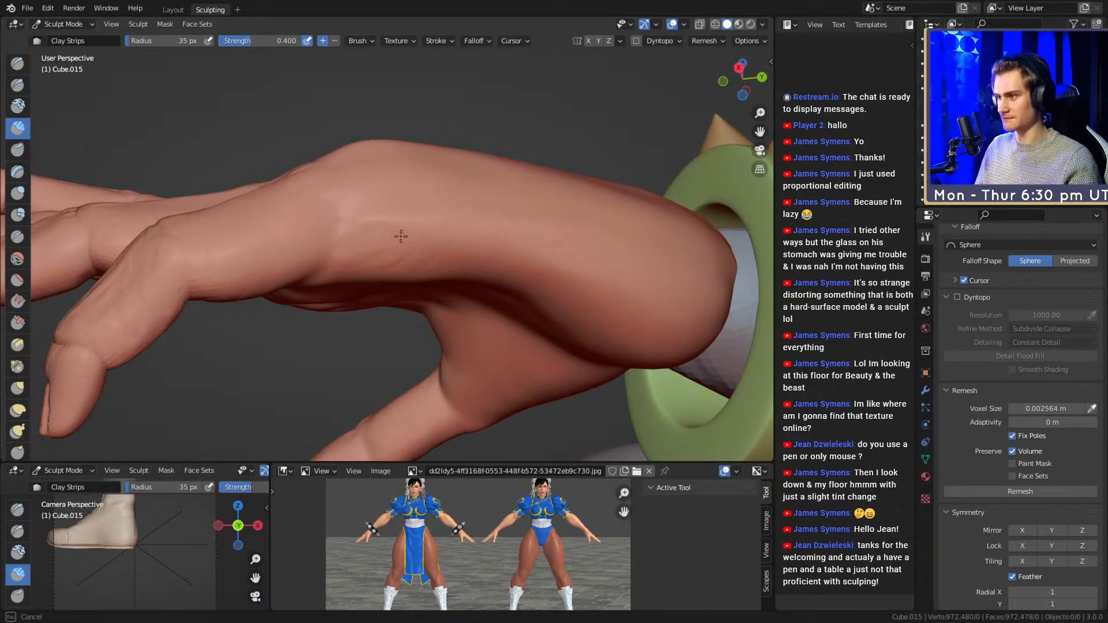
- Refine the transition from the little finger into the outer hand, ending with a 63 px radius
key("f")
left_click(407, 251)
left_click_drag(352, 249, 320, 240)
mouse_move(448, 222)
left_mouse_down("alt")
mouse_move(453, 258)
mouse_move(428, 279)
mouse_move(414, 275)
mouse_move(414, 251)
left_mouse_up("alt")
key("f")
left_click(398, 248)
mouse_move(393, 247)
left_mouse_down()
mouse_move(381, 244)
mouse_move(359, 287)
mouse_move(349, 261)
mouse_move(351, 280)
left_mouse_up()
key("f")
left_click(359, 263)
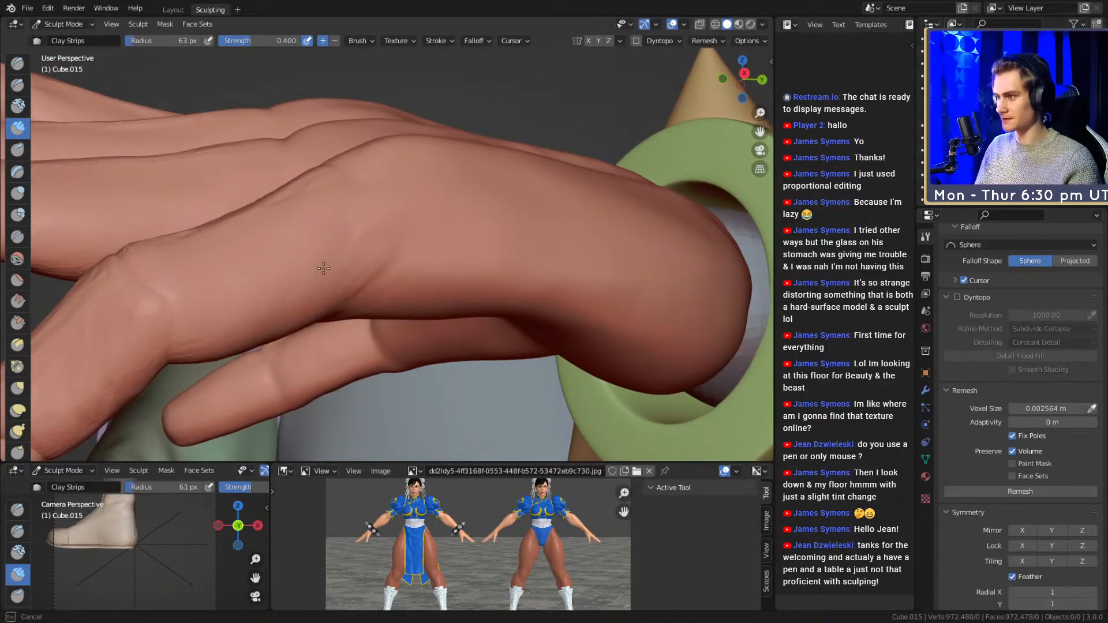
- Blend the little finger base at 88 px and add finer Clay Strips strokes beside it at 40 px
key("f")
left_click(342, 253)
middle_click_drag(287, 277, 402, 261)
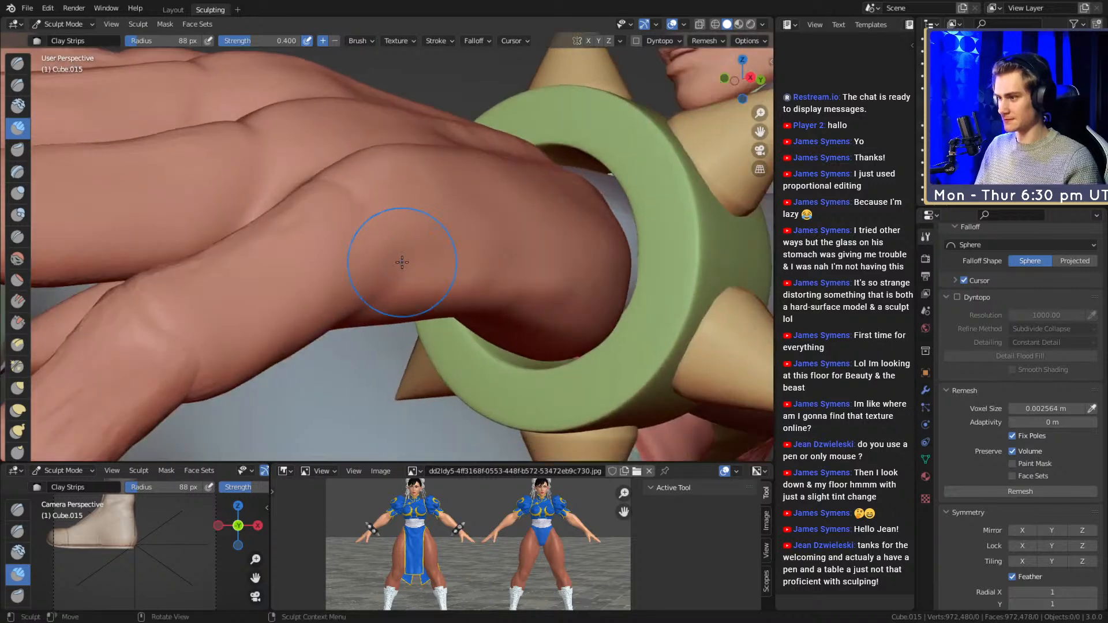
left_click_drag(420, 263, 450, 261)
left_click_drag(414, 252, 422, 250)
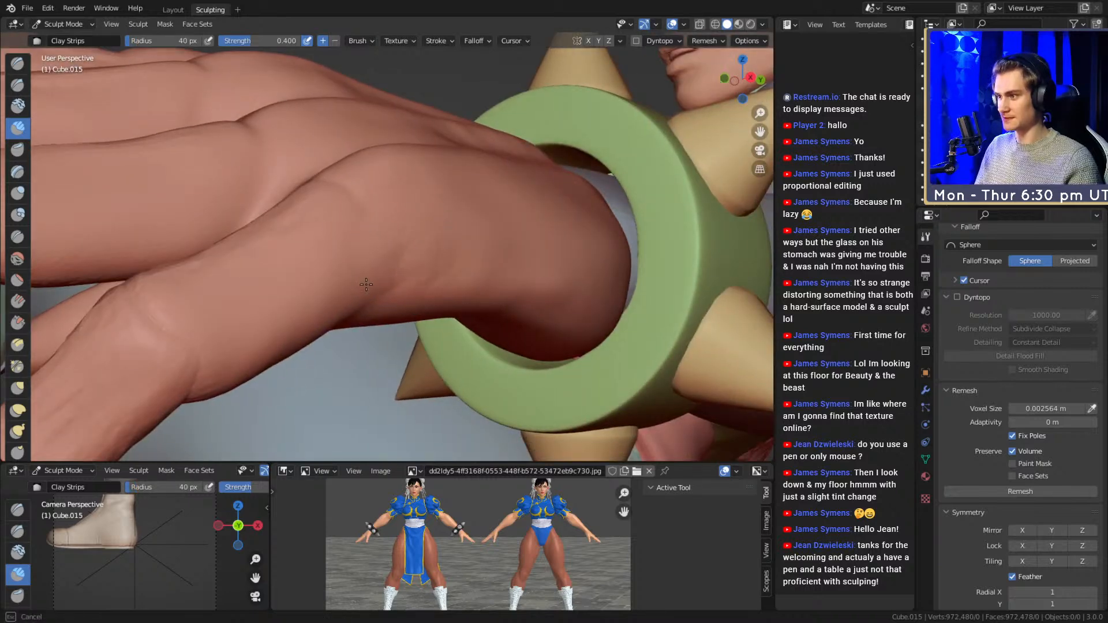
- Shape the outer side of the palm heel near the bracelet with Clay Strips at 50 px
key("f")
left_click(467, 265)
mouse_move(534, 265)
middle_mouse_down()
mouse_move(562, 265)
mouse_move(468, 244)
middle_mouse_up()
key("f")
left_click(528, 267)
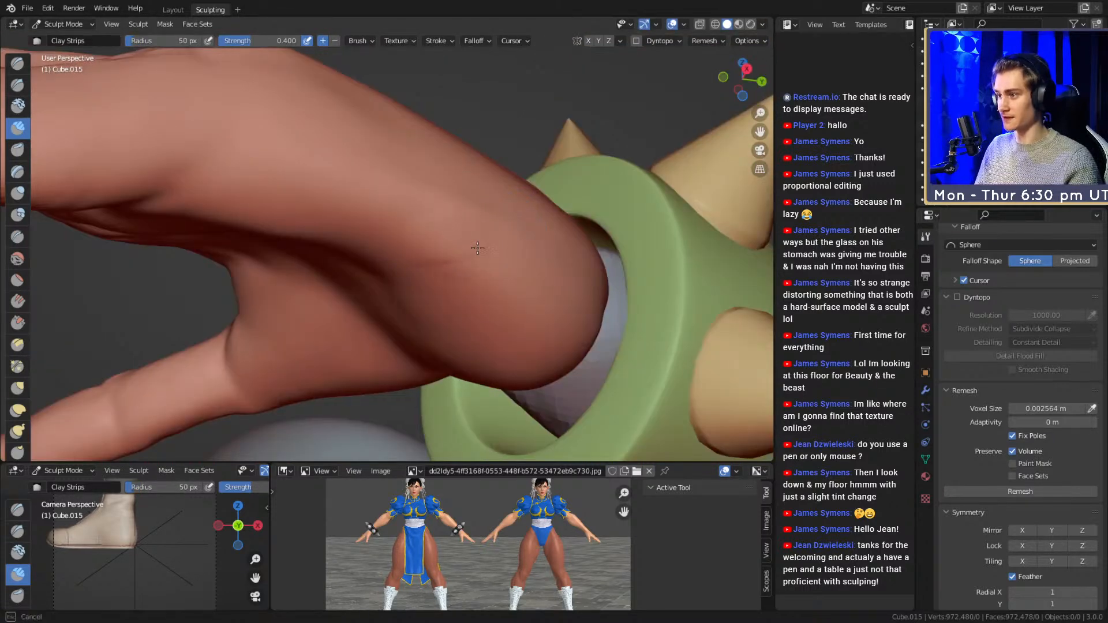
- Layer Clay Strips strokes over the outer palm heel at 57 px and smooth them at 128 px
key("f")
middle_click_drag(523, 312, 487, 264)
key("f")
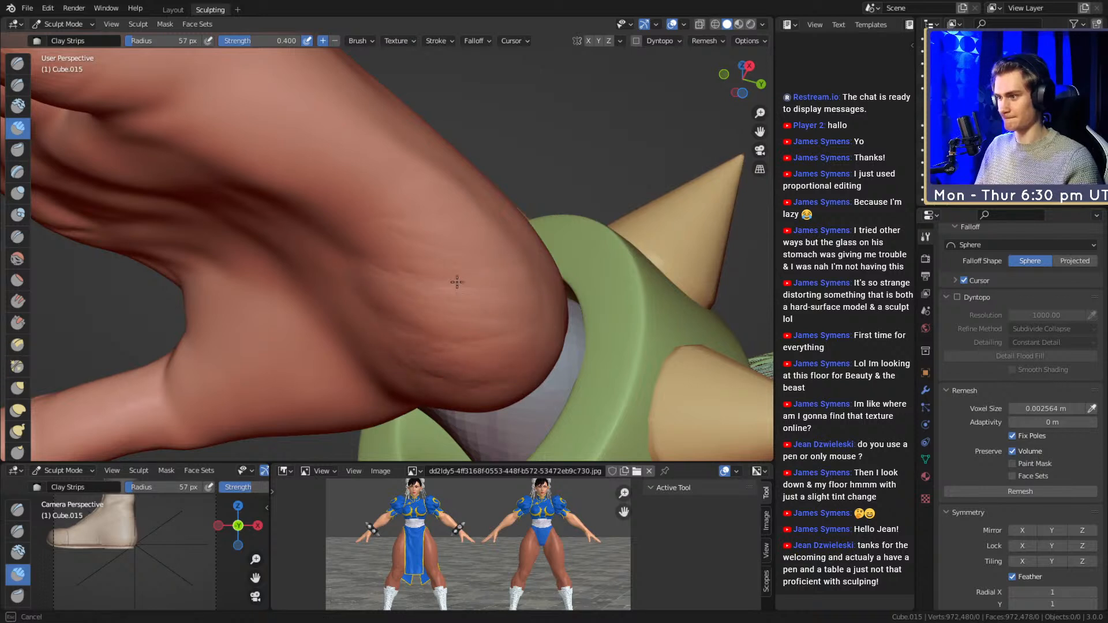
left_click_drag(448, 262, 462, 258)
key("f")
left_click(417, 216)
left_click_drag(408, 218, 473, 292, "shift")
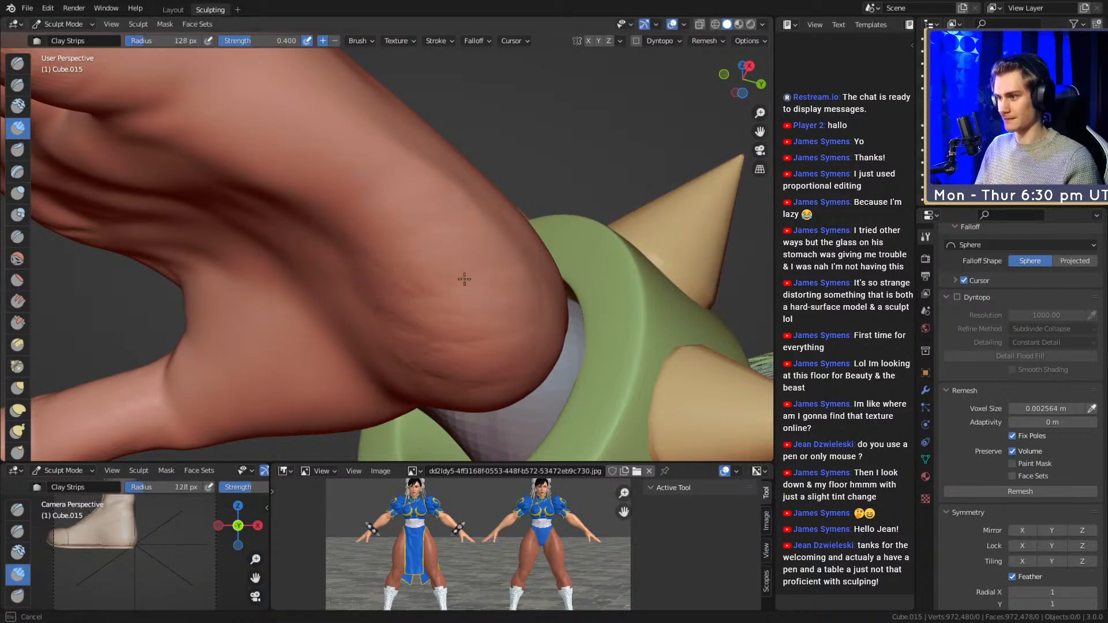
left_click_drag(358, 274, 437, 340, "shift")
- Add fine Clay Strips strokes on the underside of the palm heel at 36 px
key("f")
left_click(437, 316)
mouse_move(441, 341)
middle_mouse_down()
mouse_move(453, 302)
mouse_move(427, 271)
mouse_move(426, 300)
mouse_move(392, 289)
mouse_move(340, 225)
middle_mouse_up()
key("f")
left_click(400, 307)
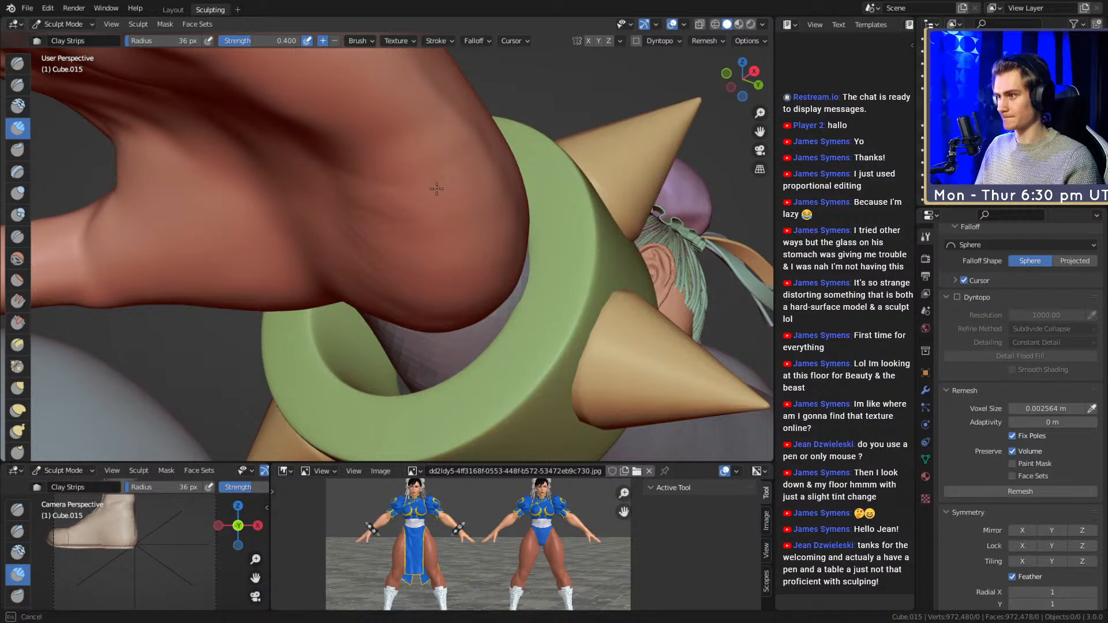
mouse_move(340, 172)
left_mouse_down()
mouse_move(470, 246)
mouse_move(417, 257)
left_mouse_up()
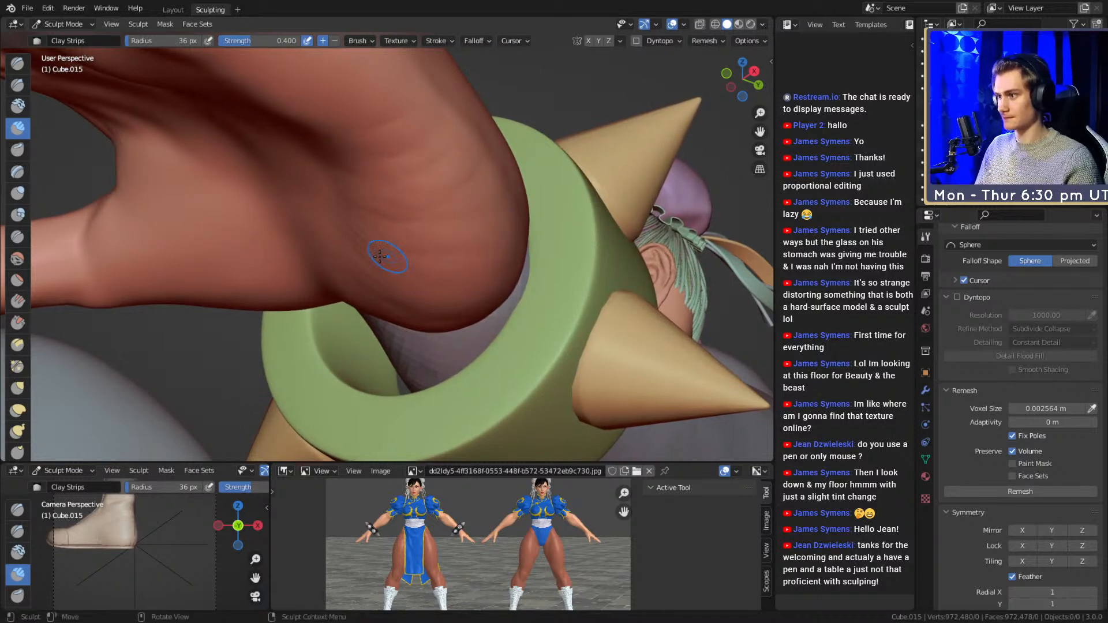
- Blend the strokes on the underside of the palm heel at 103 px
key("f")
left_click(497, 232)
left_click_drag(424, 203, 452, 264)
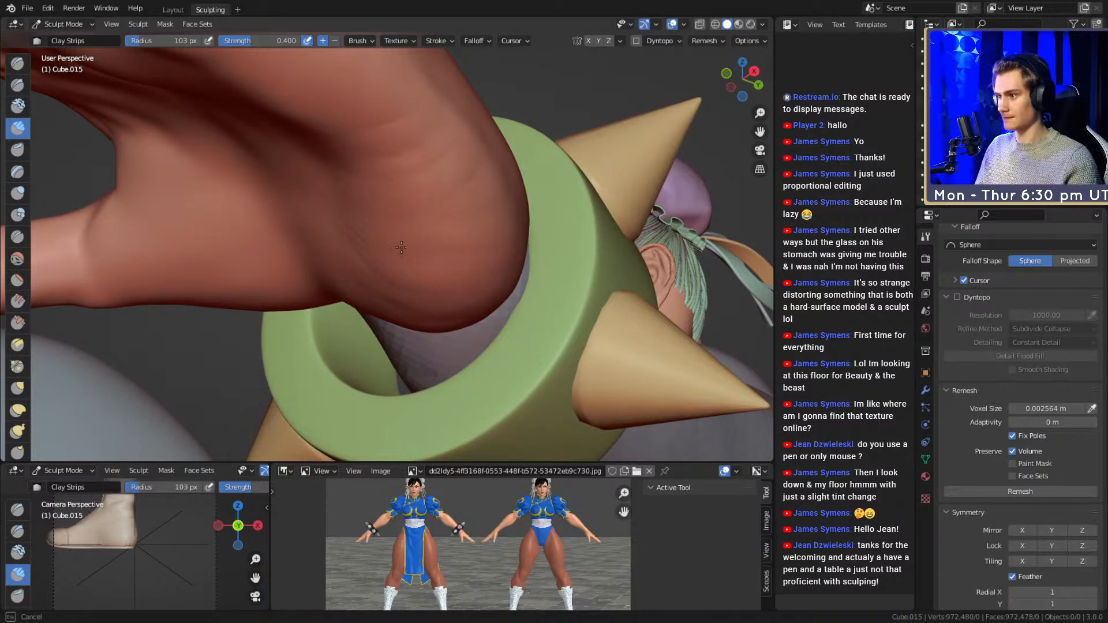
left_click_drag(457, 117, 406, 265, "alt")
mouse_move(406, 265)
left_mouse_down()
mouse_move(445, 255)
mouse_move(502, 285)
mouse_move(530, 281)
mouse_move(485, 345)
left_mouse_up()
- Round off the lower palm edge above the wrist with Clay Strips at 75 px
key("f")
left_click(510, 282)
mouse_move(447, 243)
left_mouse_down("alt")
mouse_move(460, 248)
mouse_move(447, 263)
left_mouse_up("alt")
key("f")
left_click(444, 267)
mouse_move(426, 299)
left_mouse_down()
mouse_move(464, 324)
mouse_move(479, 274)
left_mouse_up()
left_click_drag(391, 282, 444, 323)
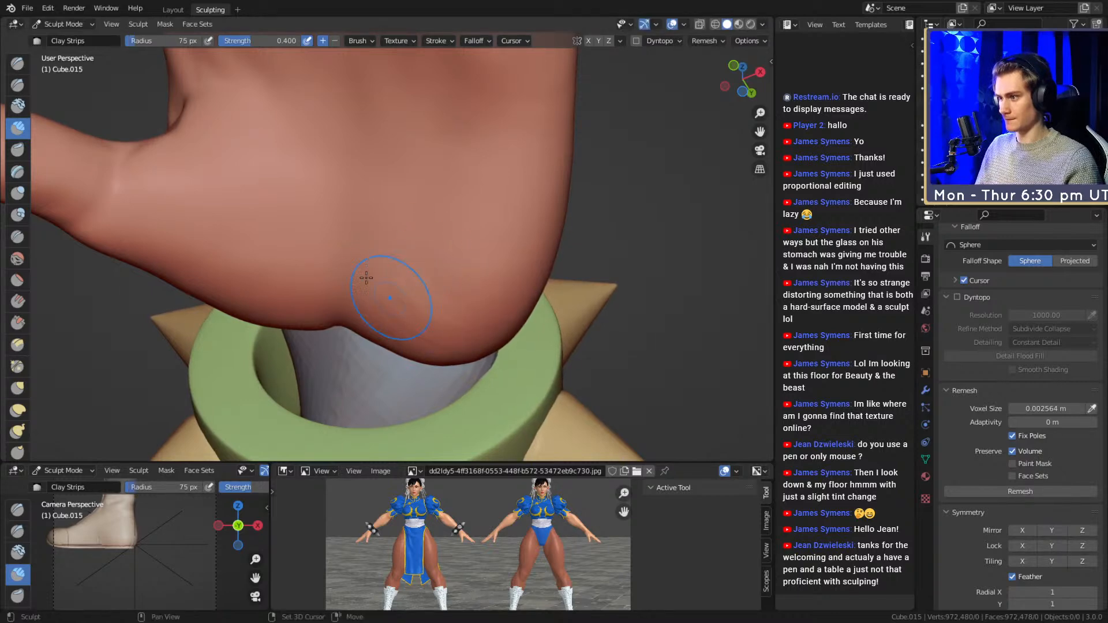
left_click_drag(428, 349, 434, 347)
mouse_move(433, 347)
middle_mouse_down()
mouse_move(504, 294)
mouse_move(510, 255)
mouse_move(367, 323)
mouse_move(463, 329)
mouse_move(421, 272)
middle_mouse_up()
- Switch to the Grab brush for adjusting the hand's silhouette and set its radius to 203 px
scroll(504, 294, "down", 2)
key("g")
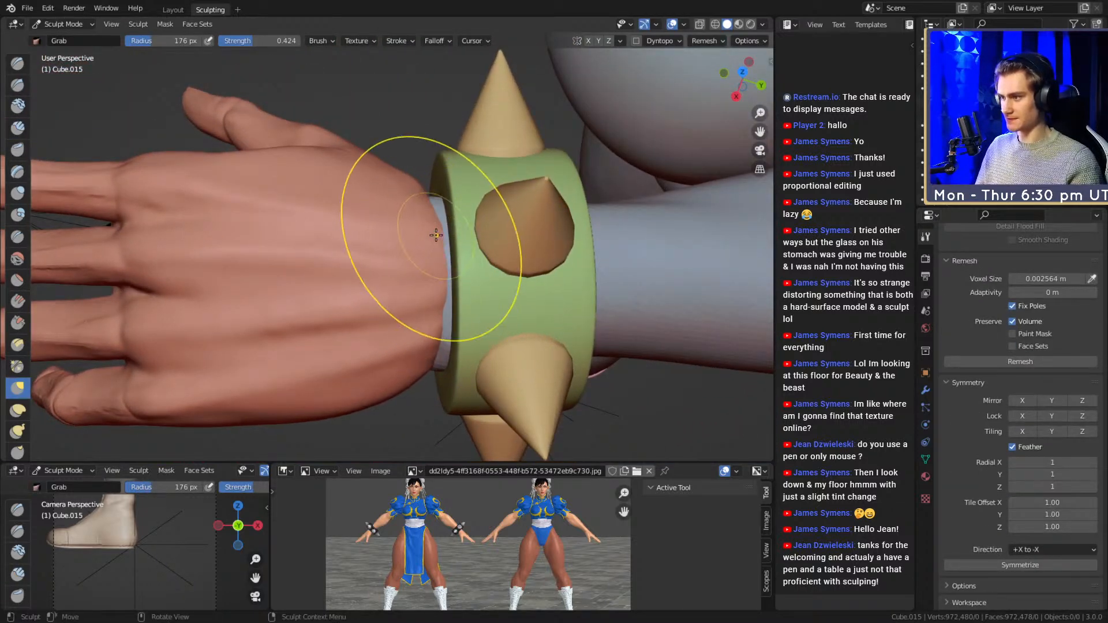
mouse_move(438, 235)
middle_mouse_down()
mouse_move(493, 282)
mouse_move(463, 260)
mouse_move(471, 282)
mouse_move(522, 210)
mouse_move(371, 235)
mouse_move(546, 294)
mouse_move(396, 149)
middle_mouse_up()
key("f")
left_click(462, 260)
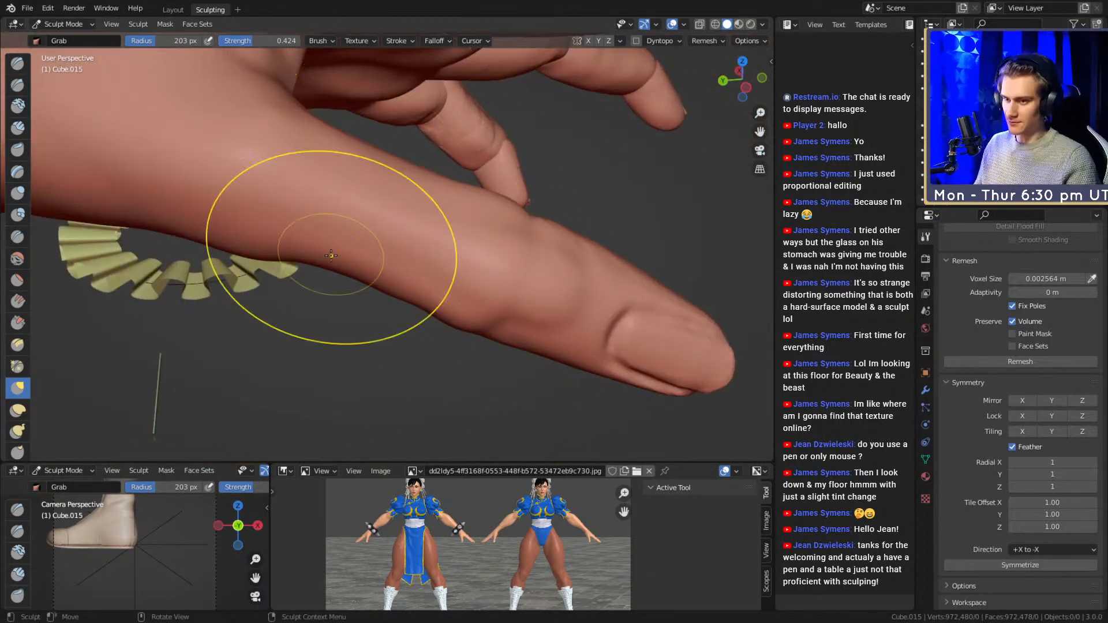
- Build up the thumb between its base and knuckle with a Clay Strips stroke at 44 px
key("c")
mouse_move(383, 284)
middle_mouse_down()
mouse_move(421, 260)
mouse_move(414, 233)
mouse_move(351, 273)
middle_mouse_up()
key("f")
left_click(384, 234)
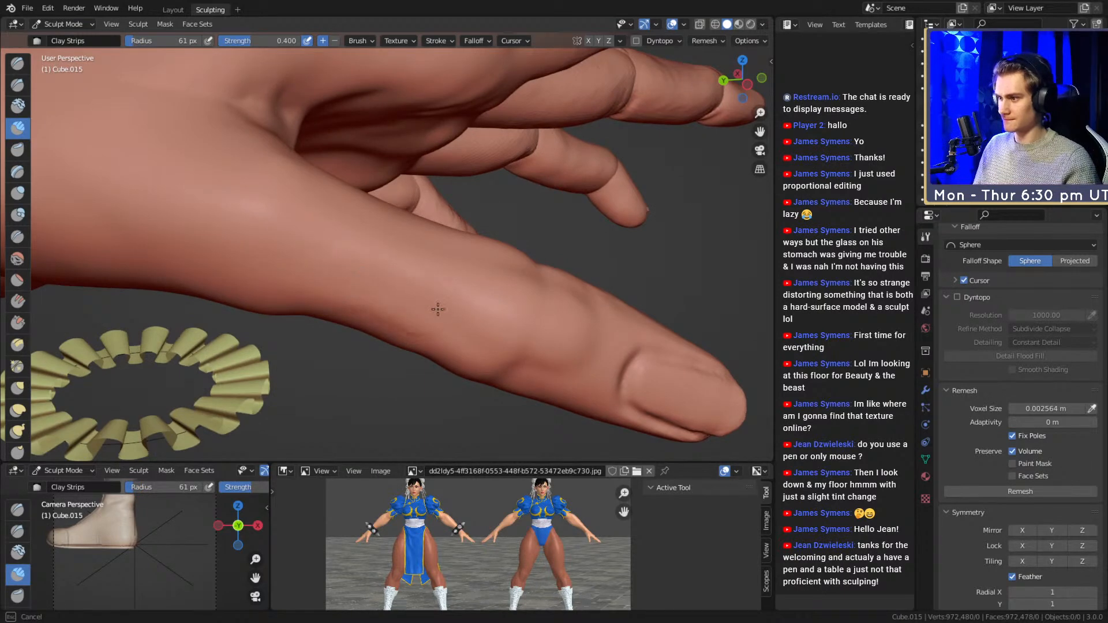
key("f")
left_click(482, 330)
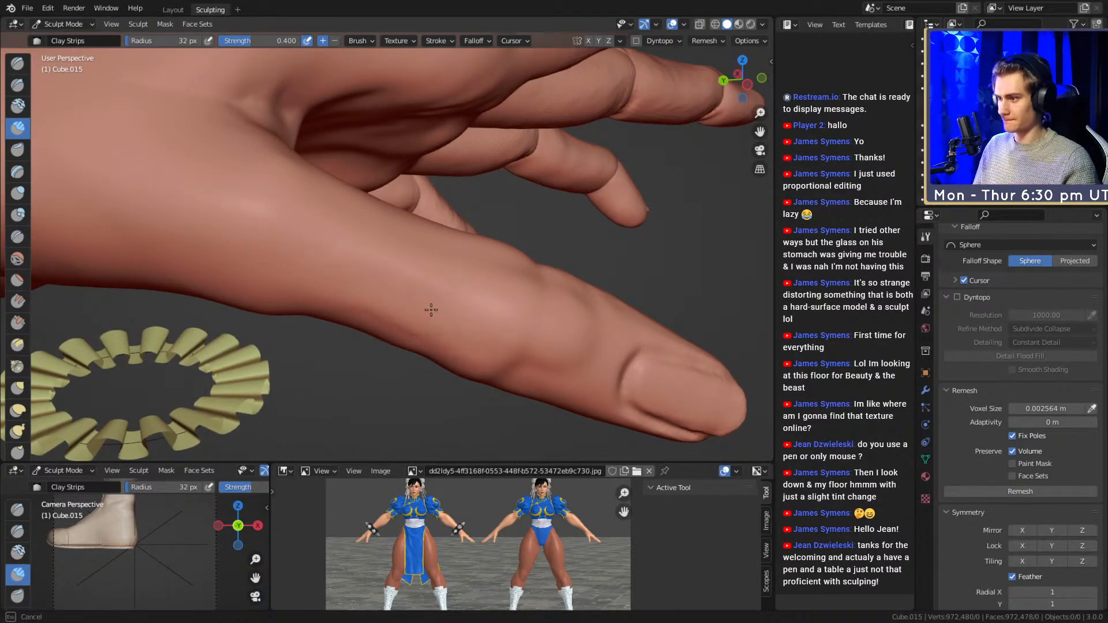
middle_click_drag(297, 298, 351, 250)
key("f")
left_click(415, 255)
left_click_drag(455, 275, 523, 282)
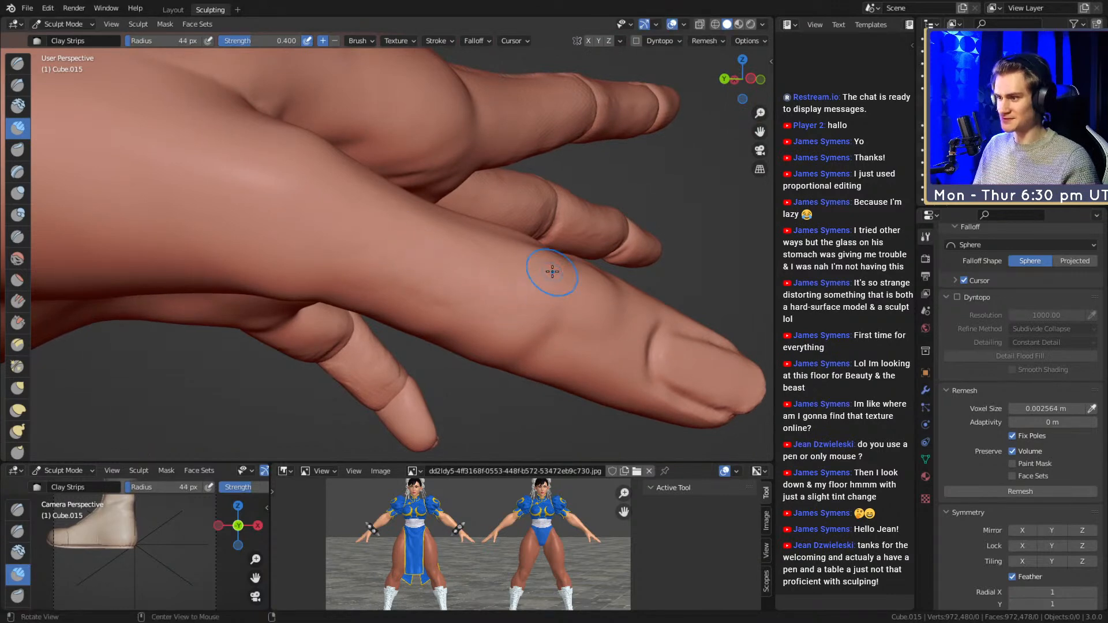
- Add Clay Strips strokes along the lower side of the thumb toward its base
middle_click_drag(537, 277, 378, 301)
key("f")
left_click(374, 298)
left_click_drag(369, 298, 312, 296)
left_click_drag(232, 285, 229, 283)
- Carve into the surface where the thumb's base meets the palm with inverted Clay Strips
middle_click_drag(324, 293, 339, 316, "shift")
key("f")
left_click(298, 293)
key("f")
left_click_drag(254, 286, 311, 312, "ctrl")
- Shape the lower side of the thumb's first segment with Clay Strips at 44 px, then work over it at 70 px
middle_click_drag(344, 329, 393, 279)
key("f")
left_click(367, 283)
left_click_drag(356, 312, 346, 228)
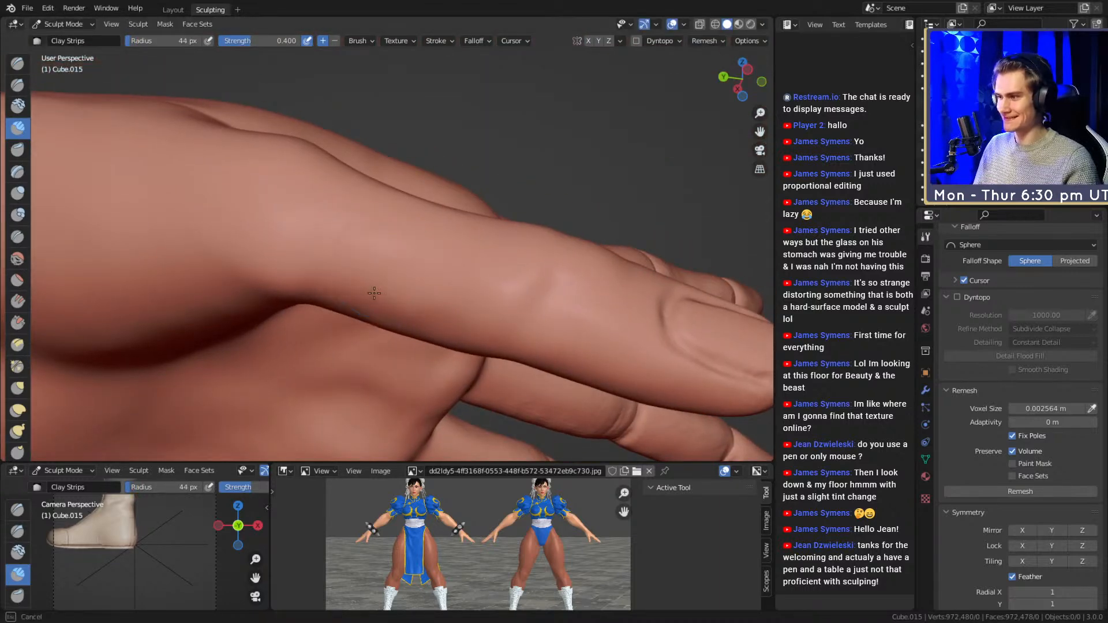
key("f")
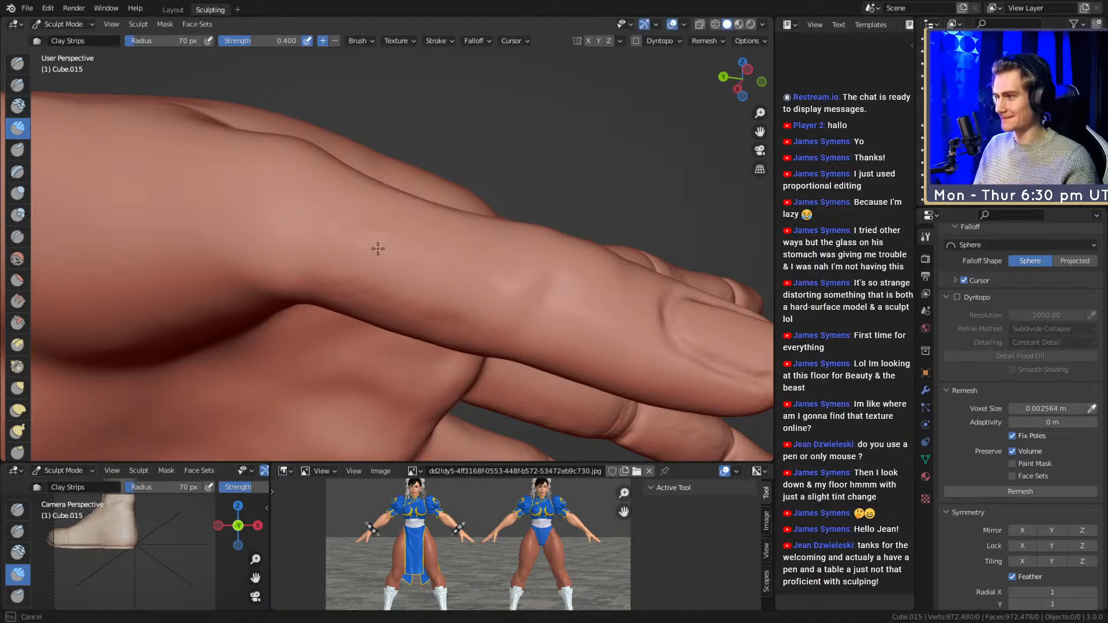
left_click(369, 289)
middle_click_drag(369, 289, 342, 240)
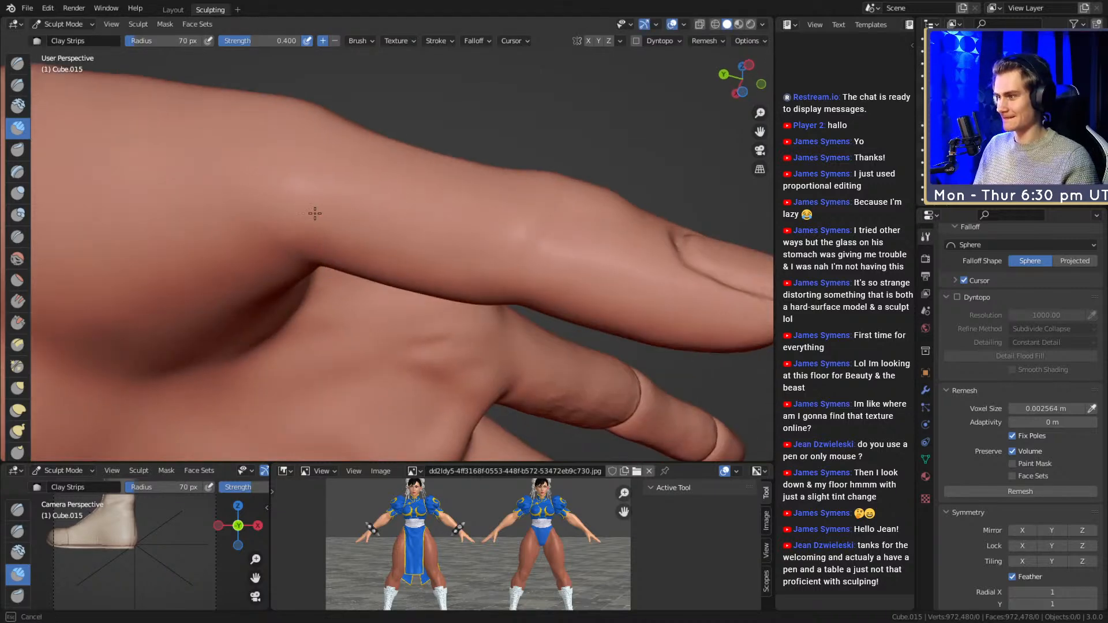
- Refine the underside of the thumb near its base with short Clay Strips strokes, varying the brush radius
mouse_move(406, 260)
middle_mouse_down()
mouse_move(334, 198)
mouse_move(319, 275)
mouse_move(391, 188)
mouse_move(371, 240)
mouse_move(366, 218)
mouse_move(390, 280)
mouse_move(349, 264)
mouse_move(390, 282)
middle_mouse_up()
key("f")
left_click(312, 300)
key("f")
left_click(305, 299)
mouse_move(467, 273)
middle_mouse_down()
mouse_move(398, 279)
mouse_move(407, 294)
mouse_move(361, 227)
mouse_move(403, 284)
mouse_move(393, 257)
mouse_move(397, 275)
middle_mouse_up()
key("f")
left_click(409, 294)
left_click_drag(394, 269, 388, 294)
key("f")
left_click(448, 178)
left_click_drag(406, 243, 388, 297)
- Detail the thumb's knuckle with the Clay Strips brush at 32 px, reduced to 24 px for finer work
mouse_move(325, 247)
middle_mouse_down()
mouse_move(490, 272)
mouse_move(420, 290)
mouse_move(474, 284)
middle_mouse_up()
key("f")
left_click(463, 269)
middle_click_drag(386, 315, 446, 278)
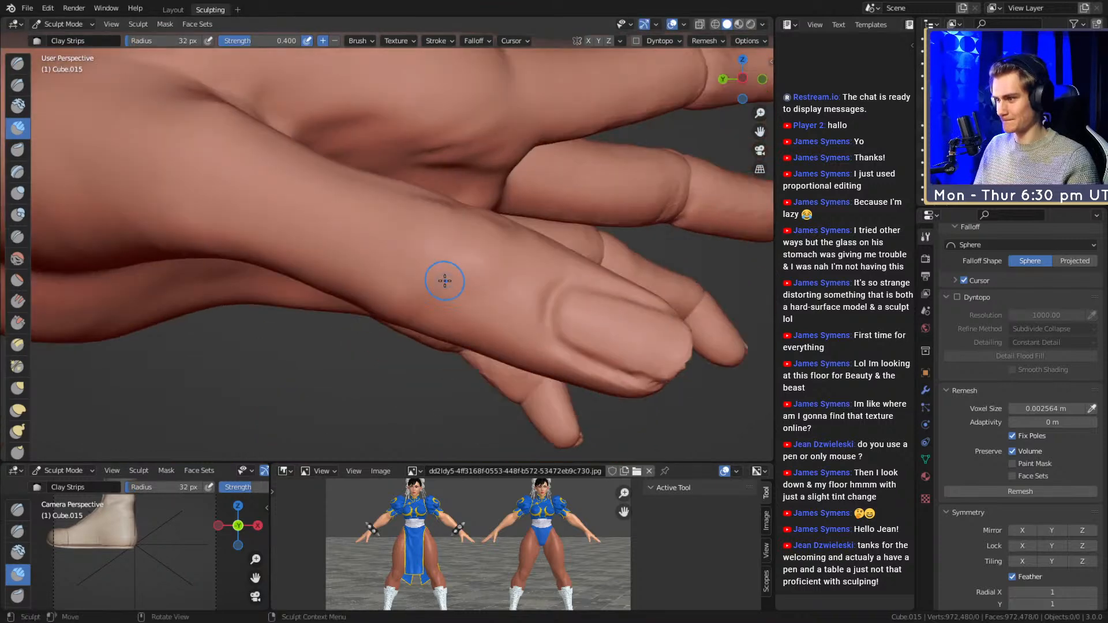
key("bracketleft")
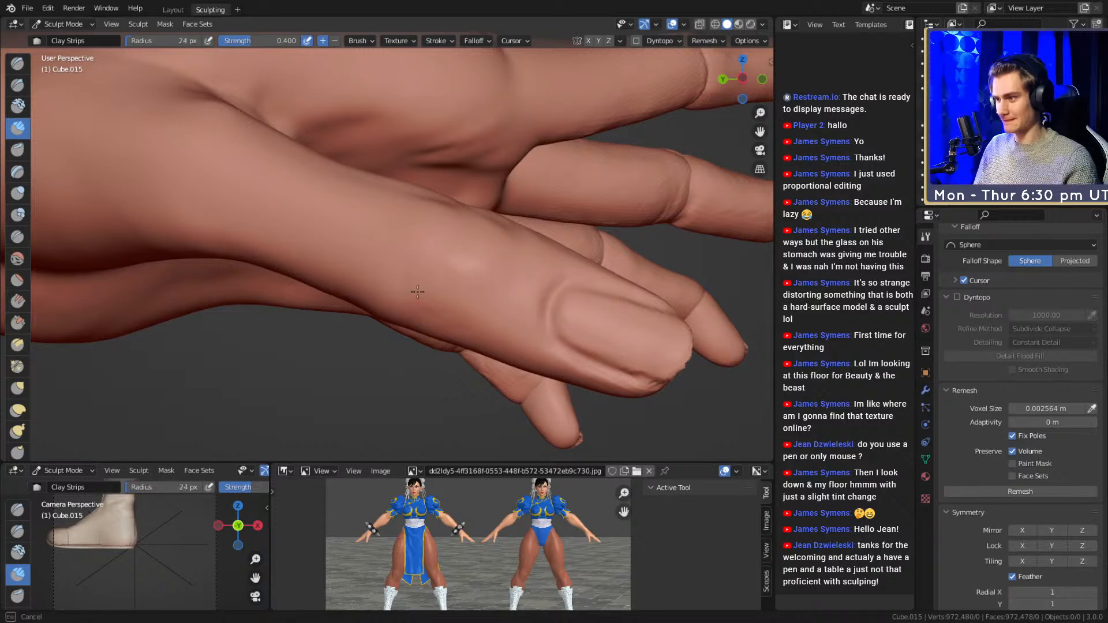
- Blend the thumb's knuckle area behind the nail with the brush at 79 px
key("f")
left_click(416, 278)
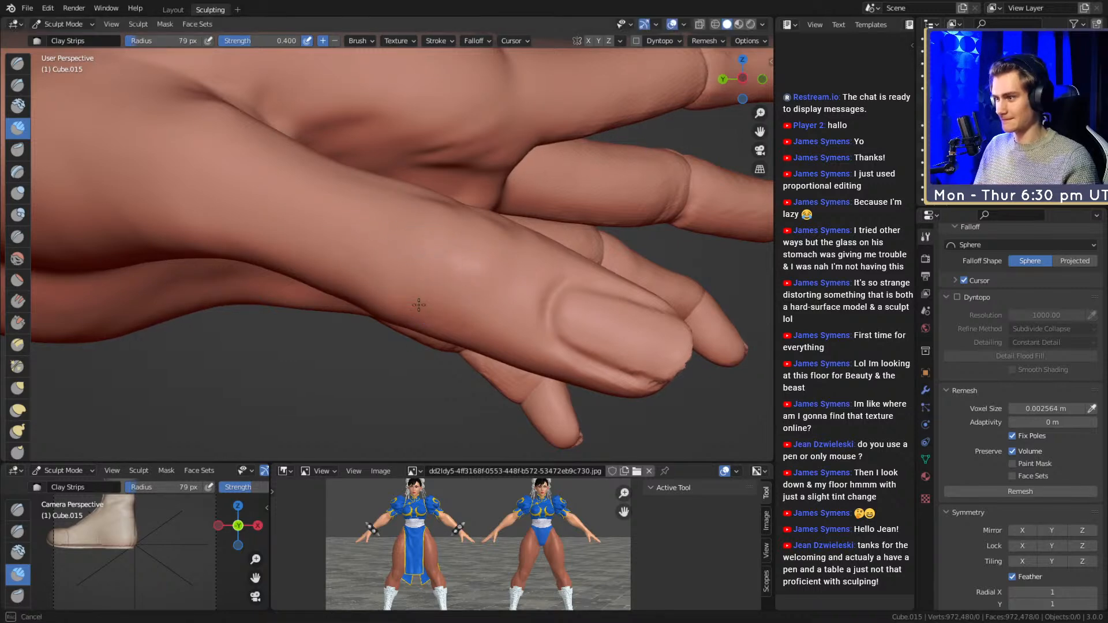
middle_click_drag(441, 321, 459, 327)
left_click_drag(456, 270, 462, 286)
middle_click_drag(461, 285, 400, 277)
middle_click_drag(427, 327, 491, 259)
left_click_drag(448, 258, 444, 260)
middle_click_drag(462, 261, 489, 265)
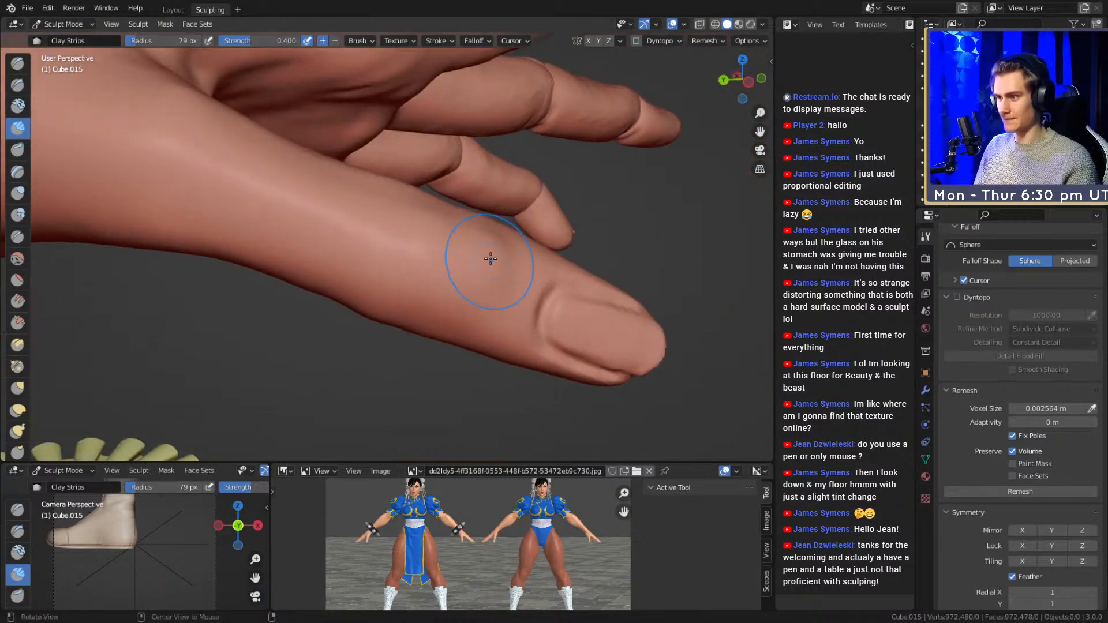
- Round off the outer edge of the thumb's base joint with Clay Strips at 58 px and blend it at 99 px
scroll(462, 242, "down", 3)
mouse_move(424, 196)
middle_mouse_down()
mouse_move(440, 240)
mouse_move(404, 249)
mouse_move(420, 277)
mouse_move(447, 206)
middle_mouse_up()
scroll(400, 250, "up", 3)
mouse_move(384, 270)
middle_mouse_down()
mouse_move(408, 287)
mouse_move(373, 252)
mouse_move(412, 272)
mouse_move(409, 300)
mouse_move(365, 204)
mouse_move(468, 388)
mouse_move(480, 208)
mouse_move(378, 288)
mouse_move(433, 255)
middle_mouse_up()
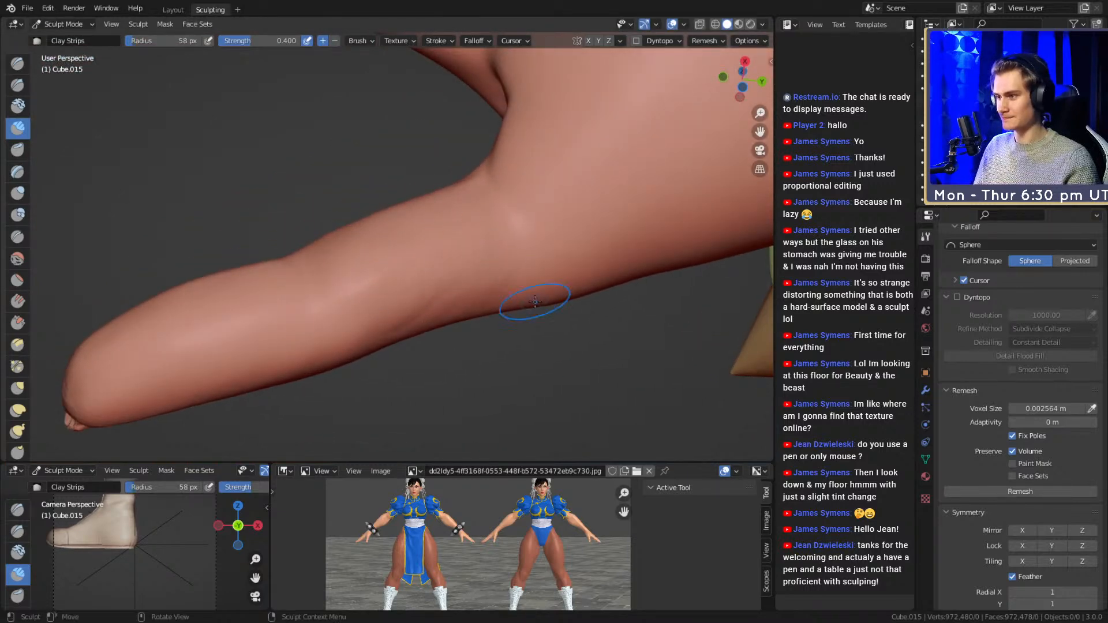
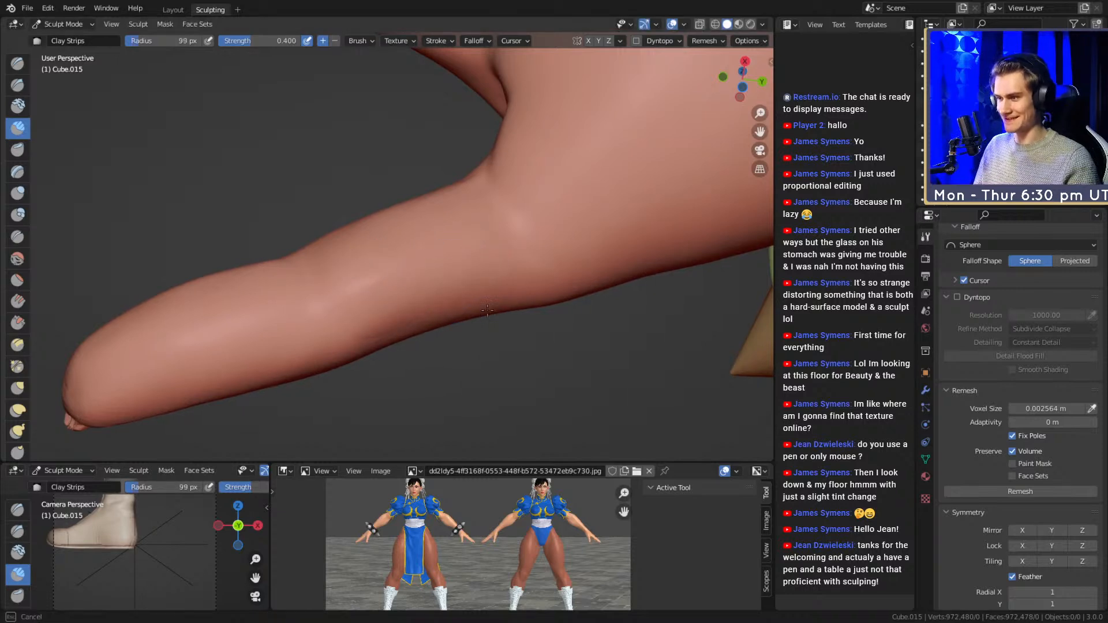
middle_click_drag(373, 292, 460, 313)
mouse_move(368, 281)
middle_mouse_down()
mouse_move(398, 237)
mouse_move(471, 292)
mouse_move(483, 260)
mouse_move(413, 262)
mouse_move(462, 282)
mouse_move(420, 210)
mouse_move(408, 263)
mouse_move(410, 245)
mouse_move(422, 274)
mouse_move(403, 254)
mouse_move(359, 282)
middle_mouse_up()
- Switch to the Grab brush and resize it for adjusting the contour of the thumb's base
key("g")
key("f")
left_click(407, 262)
key("f")
left_click(369, 236)
mouse_move(413, 245)
middle_mouse_down()
mouse_move(329, 205)
mouse_move(415, 260)
mouse_move(394, 217)
mouse_move(395, 243)
mouse_move(512, 240)
mouse_move(404, 244)
mouse_move(385, 277)
middle_mouse_up()
- Define the fold in the webbing between the thumb and the palm with the Crease brush
key("shift+c")
key("f")
left_click(413, 224)
mouse_move(370, 267)
left_mouse_down()
mouse_move(367, 255)
mouse_move(354, 270)
left_mouse_up()
key("f")
left_click(386, 240)
- Add fine strokes along the folds of the thumb webbing, using Clay Strips at 18 px
middle_click_drag(362, 254, 376, 216)
key("f")
left_click(413, 195)
left_click_drag(417, 195, 442, 188)
key("f")
left_click(444, 185)
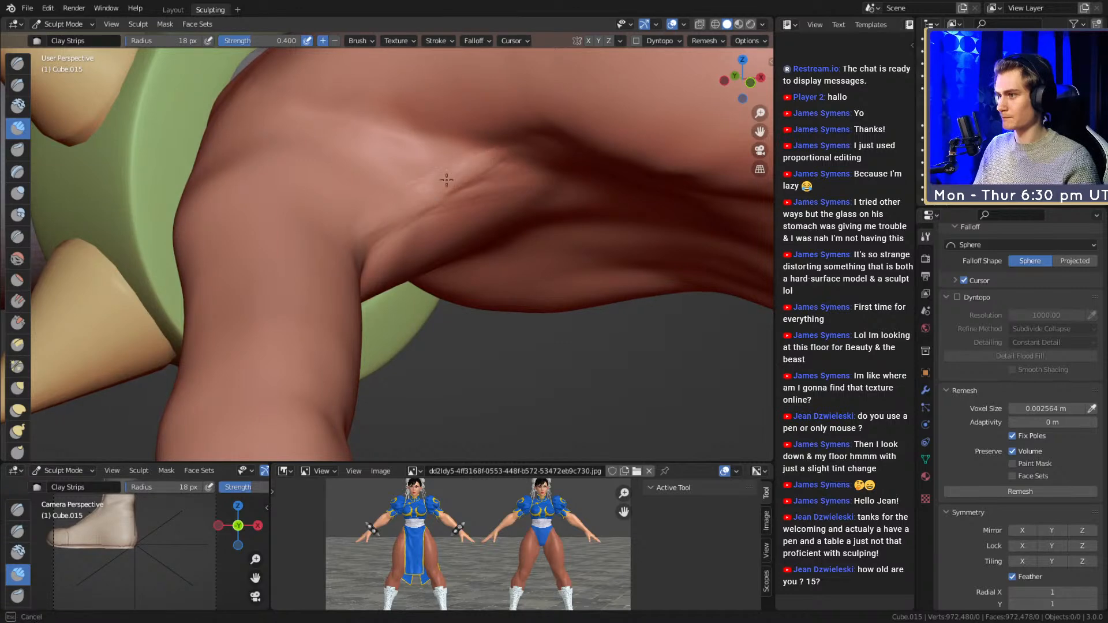
- Fill out the outer end of the webbing fold with Clay Strips at 50 px, refining it at 26 px
middle_click_drag(343, 281, 324, 298)
key("f")
left_click(376, 241)
left_click_drag(367, 252, 344, 274)
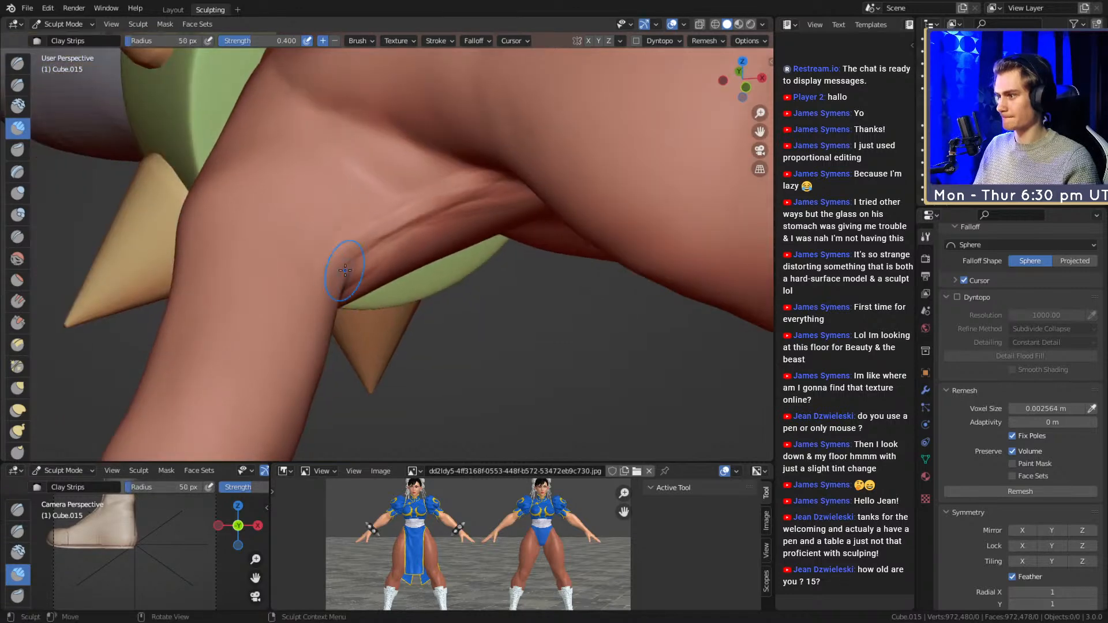
middle_click_drag(352, 260, 346, 232)
left_click_drag(385, 218, 376, 221)
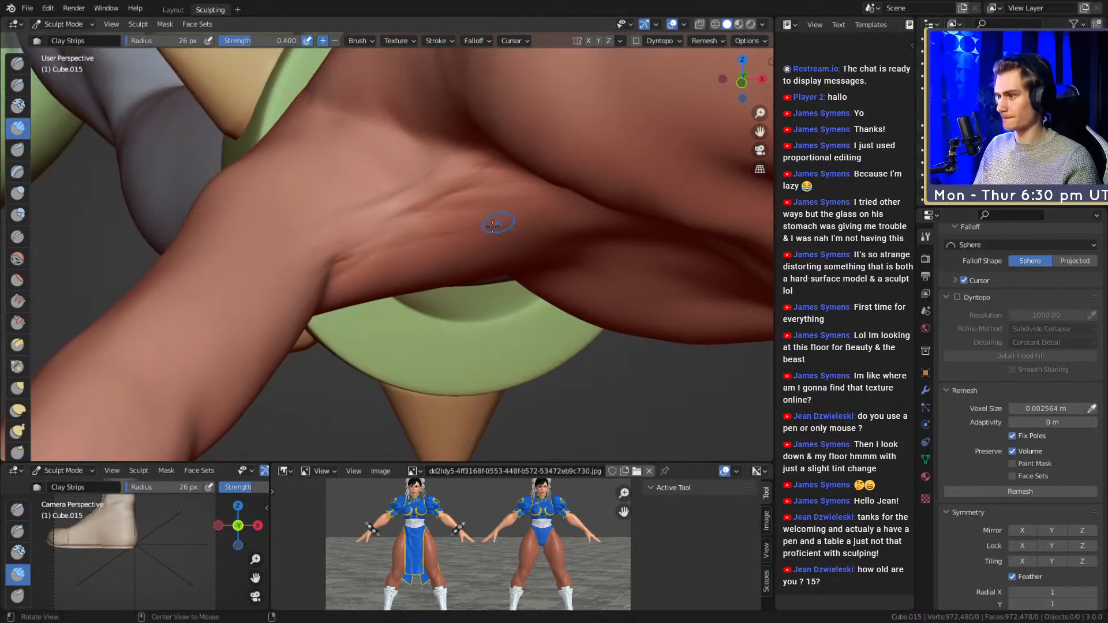
- Lay Clay Strips strokes lengthwise along the webbing folds and enlarge the brush to 109 px
middle_click_drag(441, 245, 449, 202)
key("f")
left_click(462, 201)
left_click_drag(387, 205, 336, 222)
left_click_drag(421, 202, 375, 227)
key("f")
left_click(500, 212)
- Adjust the palm surface beside the thumb's base with the Grab brush
scroll(508, 237, "down", 5)
mouse_move(480, 266)
middle_mouse_down()
mouse_move(526, 294)
mouse_move(493, 370)
middle_mouse_up()
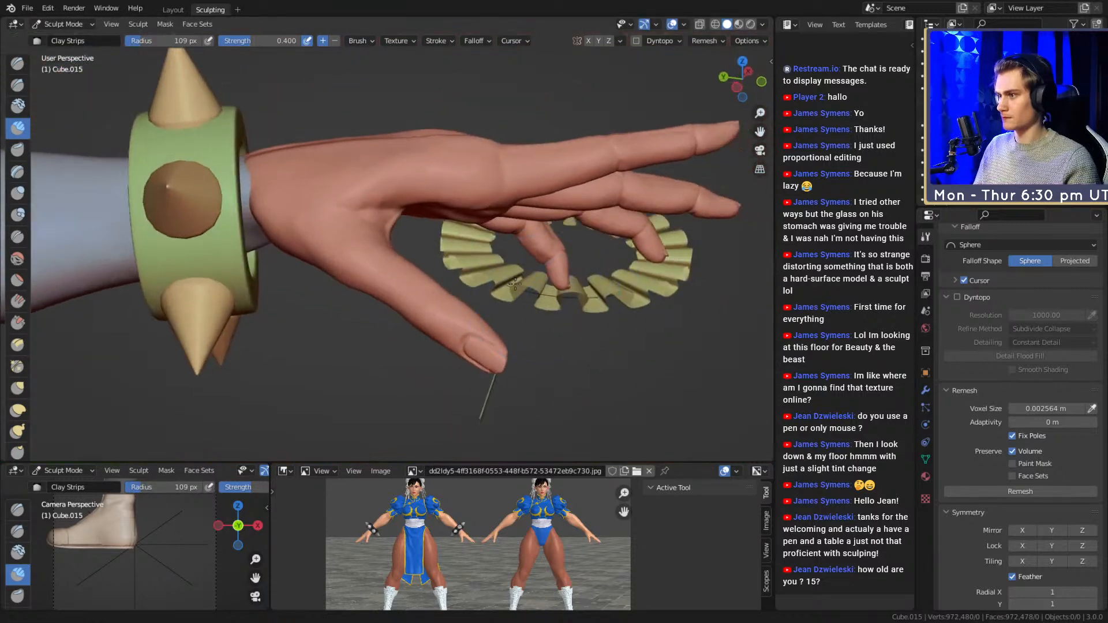
middle_click_drag(493, 231, 501, 257)
scroll(501, 257, "up", 4)
middle_click_drag(456, 300, 429, 184)
key("shift+c")
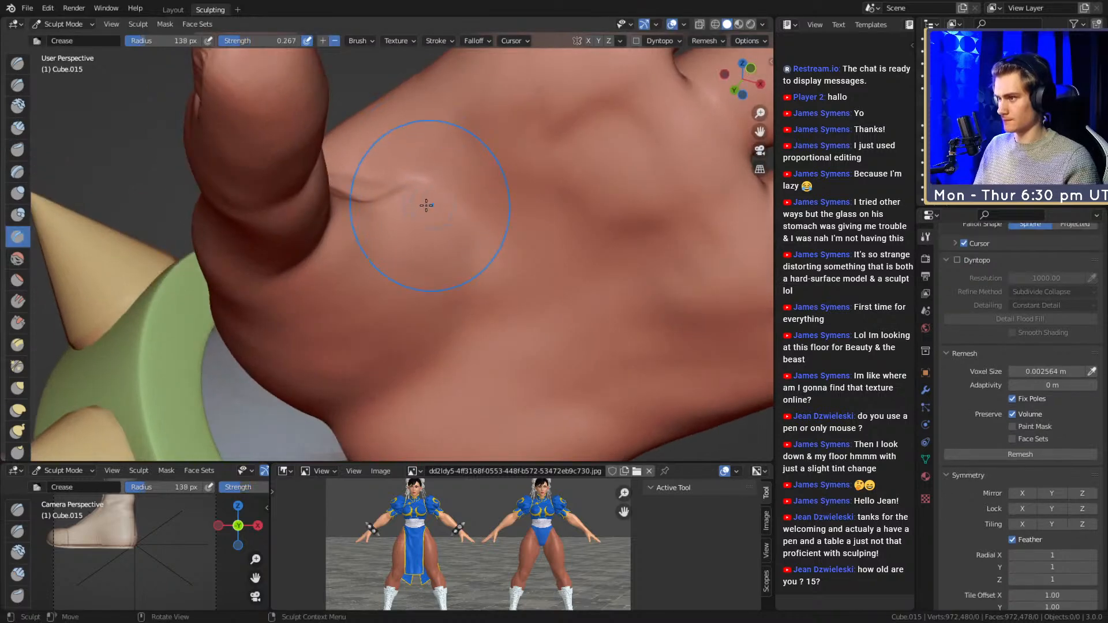
key("g")
left_click_drag(421, 195, 426, 206)
- Shape the joint at the thumb's base with Clay Strips at 39 px
key("c")
mouse_move(399, 198)
middle_mouse_down()
mouse_move(376, 262)
mouse_move(369, 254)
mouse_move(426, 227)
mouse_move(404, 234)
middle_mouse_up()
key("f")
left_click(347, 266)
scroll(404, 234, "up", 1)
key("f")
left_click(416, 198)
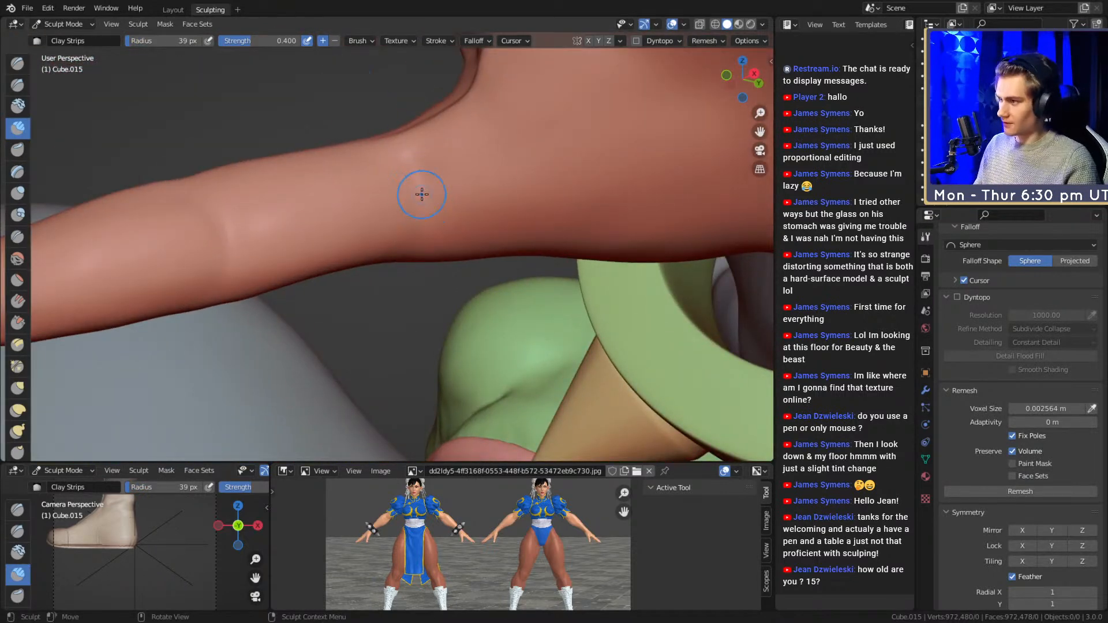
left_click_drag(436, 221, 443, 226)
key("f")
left_click(413, 168)
- Switch to the Crease brush at 28 px for the thumbnail's edge and set its strength to 0.133
mouse_move(413, 168)
middle_mouse_down()
mouse_move(396, 235)
mouse_move(427, 213)
mouse_move(467, 233)
mouse_move(586, 185)
mouse_move(396, 111)
middle_mouse_up()
key("shift+c")
mouse_move(426, 235)
middle_mouse_down("shift")
mouse_move(490, 258)
mouse_move(443, 234)
mouse_move(477, 252)
middle_mouse_up("shift")
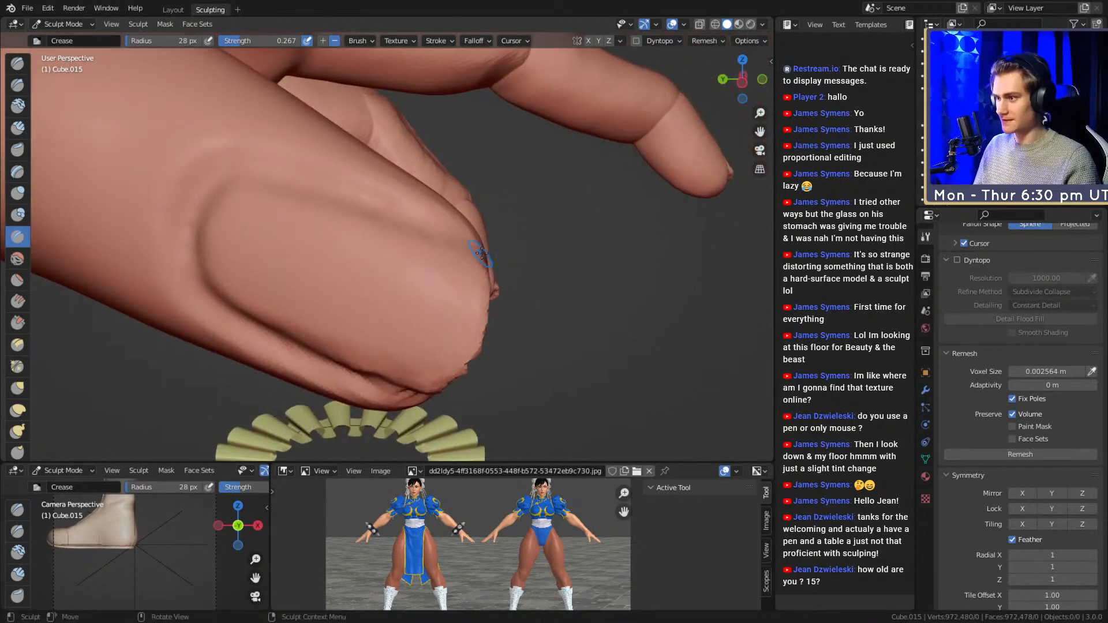
key("shift+f")
left_click(448, 233)
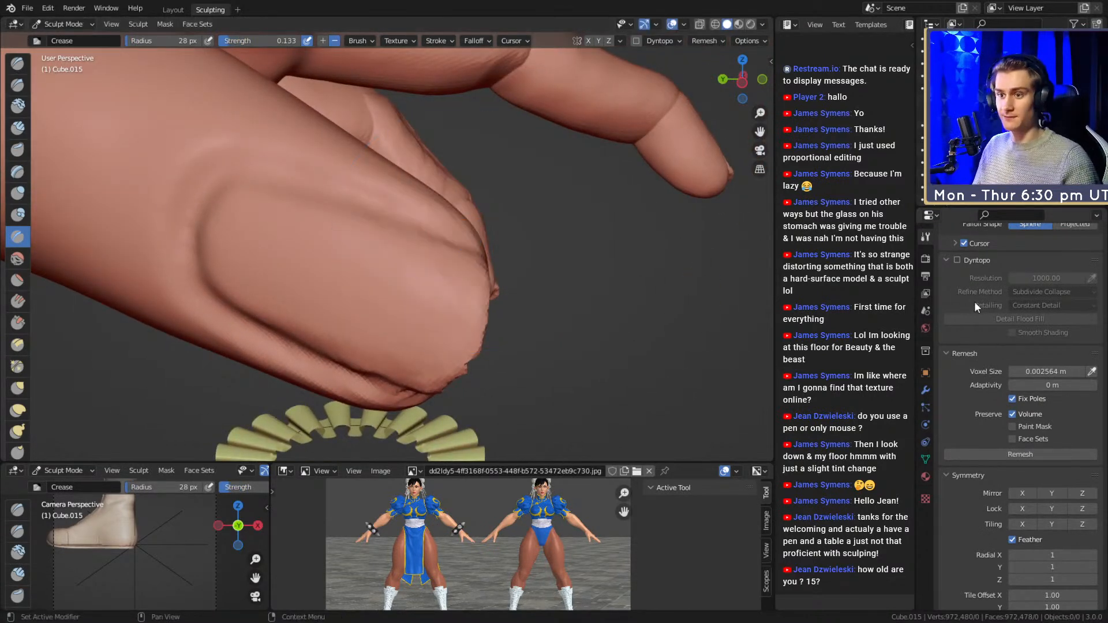
- Set up the Crease brush with Stabilize Stroke off and a radius of 17 px
scroll(973, 297, "up", 7)
left_click(971, 381)
left_click(987, 462)
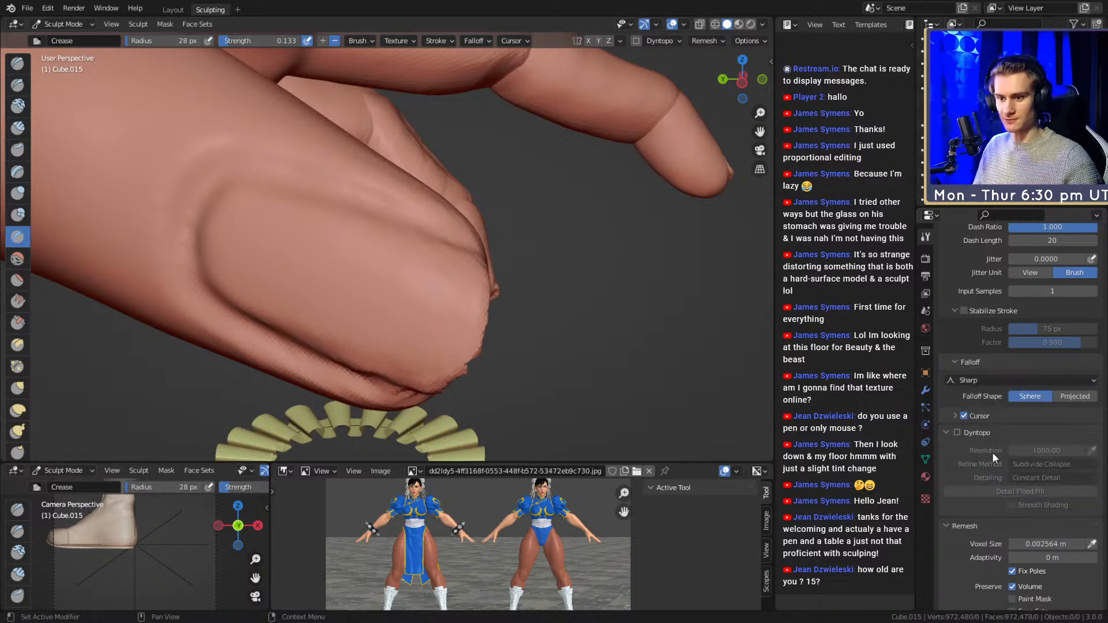
scroll(977, 321, "up", 2)
key("f")
left_click(465, 242)
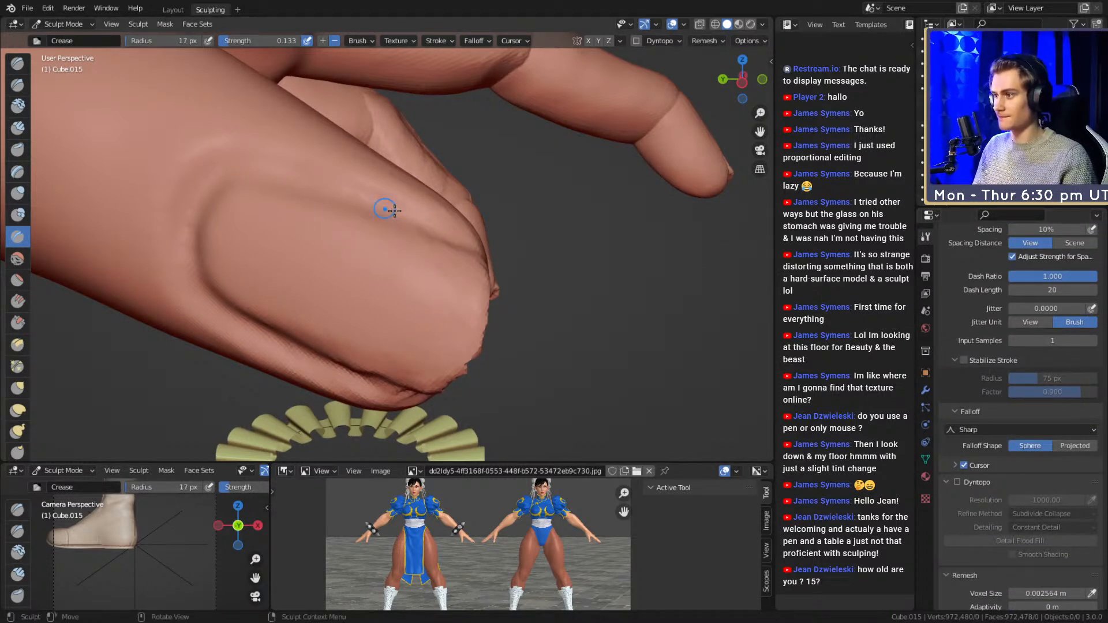
- Carve the groove around the thumbnail with the Crease brush at 17 px and strength 0.448
left_click(479, 245)
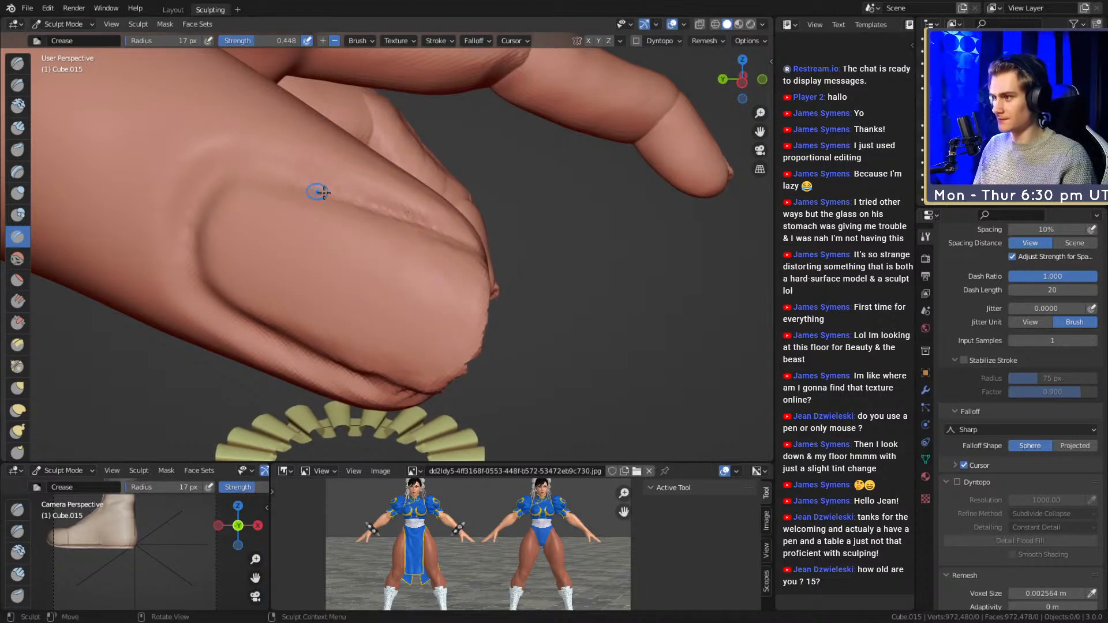
middle_click_drag(236, 169, 355, 179)
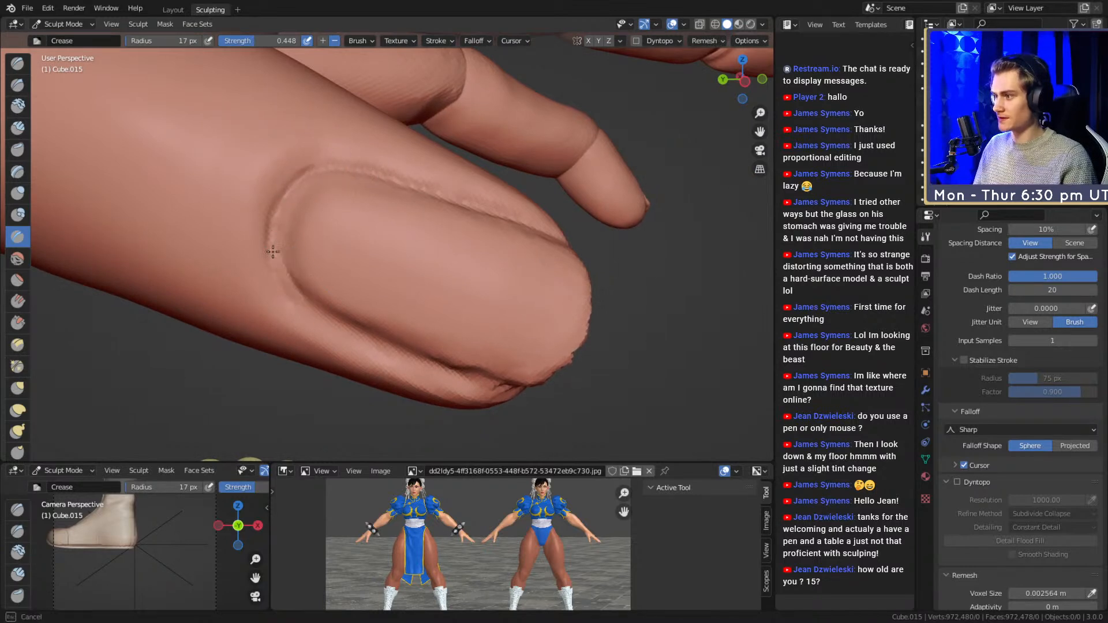
middle_click_drag(429, 344, 374, 323)
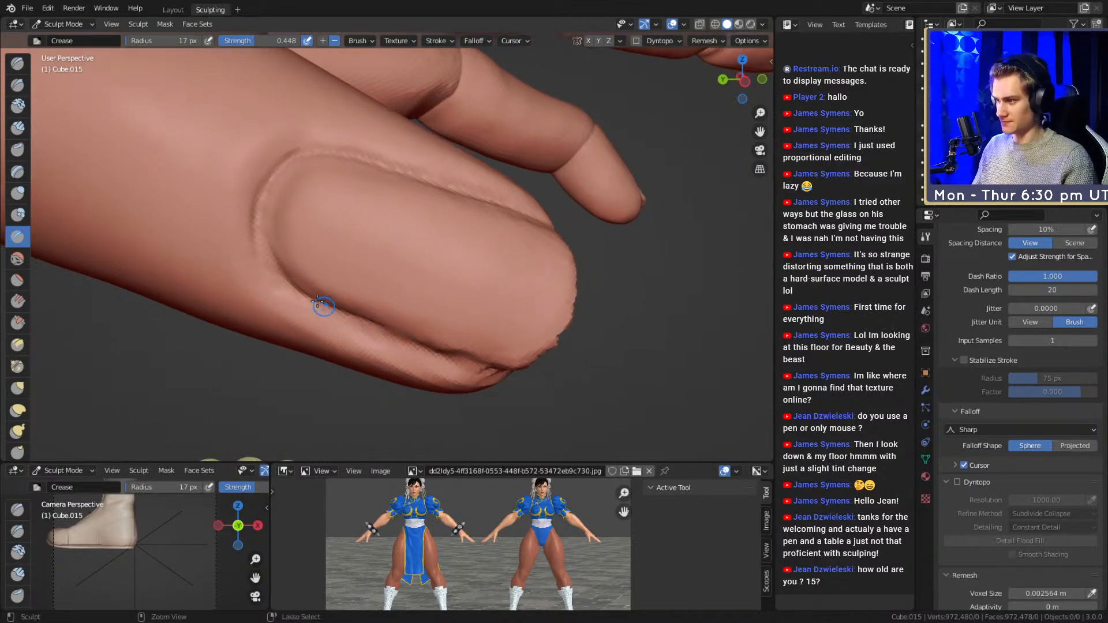
left_click_drag(429, 353, 390, 339)
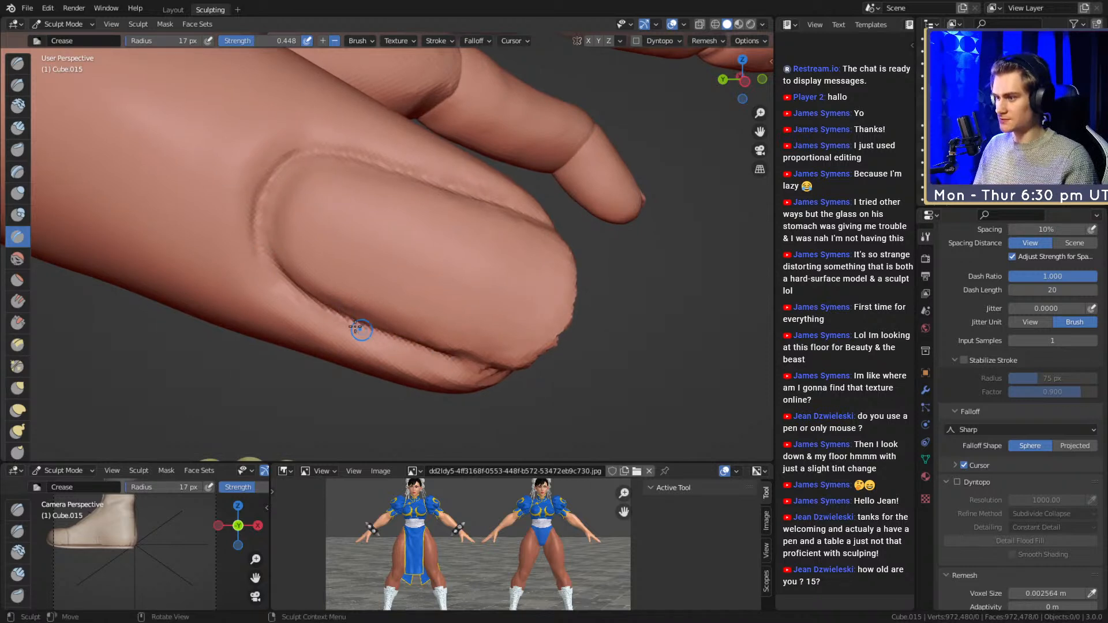
- Smooth the thumbnail's surface and the groove along its lower side, starting at 51 px
key("f")
left_click(484, 355)
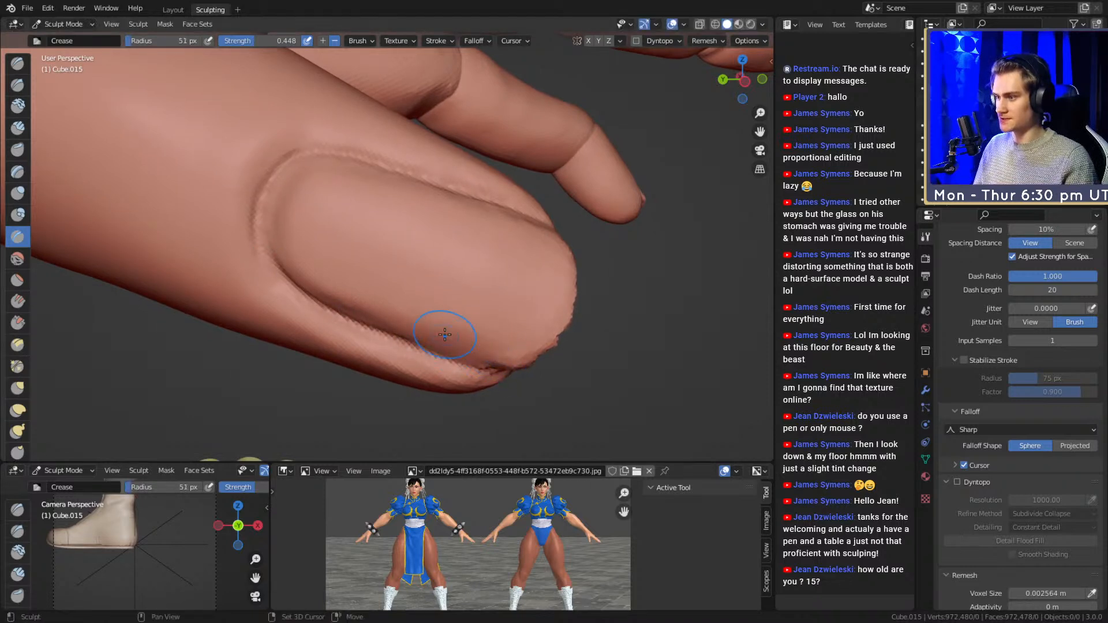
left_click_drag(357, 301, 346, 289, "shift")
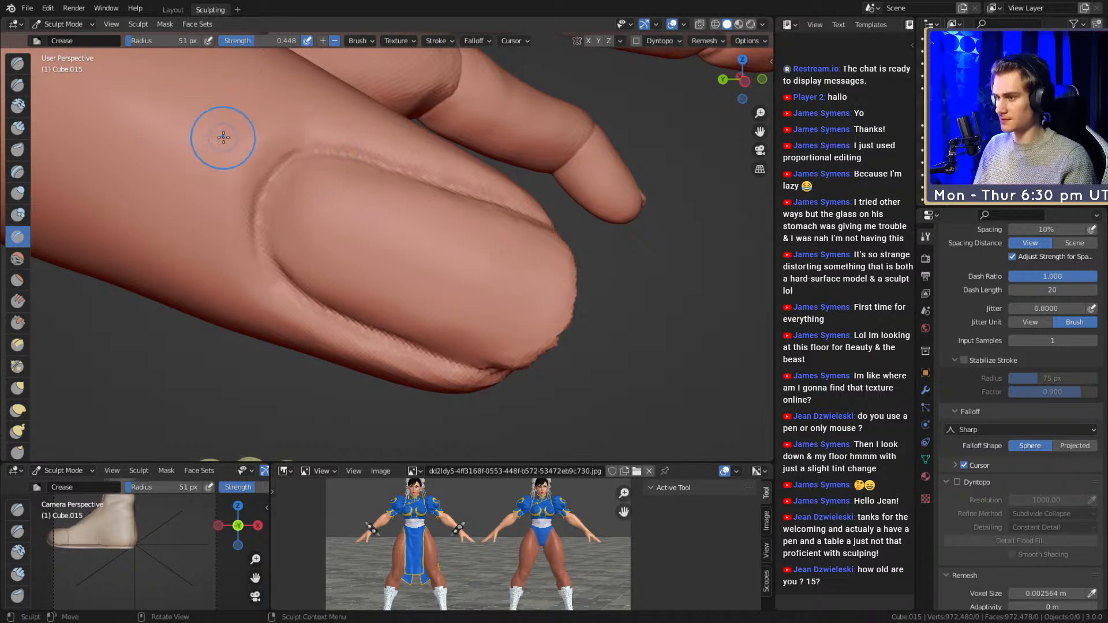
middle_click_drag(484, 263, 463, 260)
key("f")
left_click(484, 259)
mouse_move(460, 261)
left_mouse_down("shift")
mouse_move(459, 236)
mouse_move(458, 264)
left_mouse_up("shift")
- Smooth the free edge of the thumbnail at the tip
middle_click_drag(447, 222, 460, 254)
key("f")
left_click(460, 256)
left_click_drag(464, 259, 456, 318, "shift")
- Reshape the free edge of the thumbnail with the Grab brush
mouse_move(453, 311)
middle_mouse_down()
mouse_move(426, 274)
mouse_move(464, 277)
middle_mouse_up()
key("g")
key("f")
left_click(453, 275)
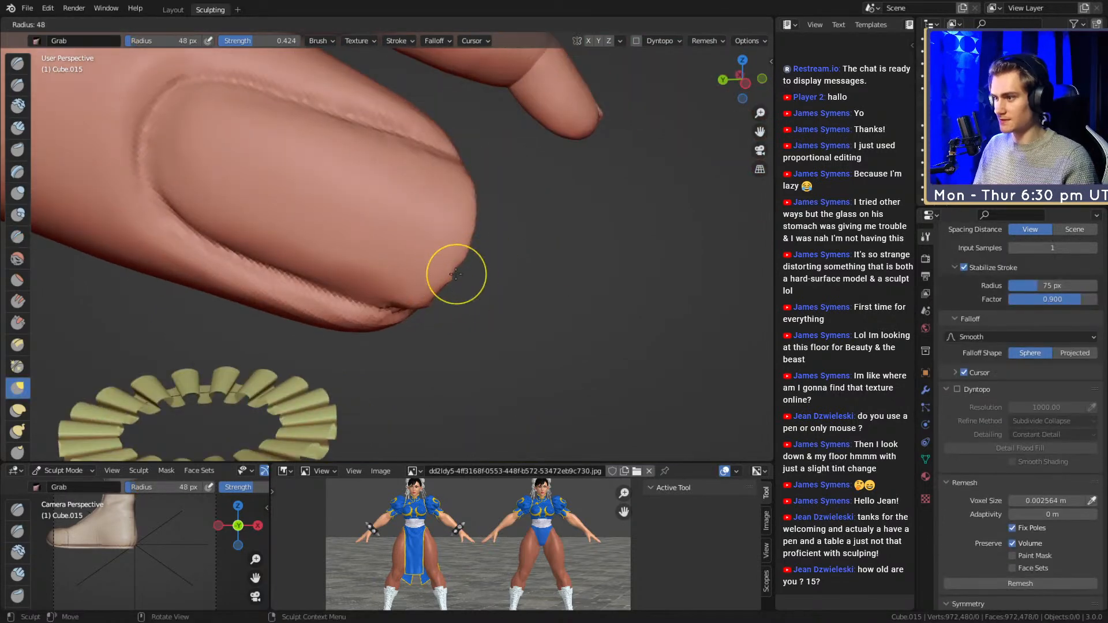
key("f")
left_click(470, 282)
mouse_move(449, 284)
left_mouse_down()
mouse_move(428, 292)
mouse_move(443, 285)
mouse_move(426, 219)
mouse_move(436, 218)
left_mouse_up()
- Sharpen the skin fold along the thumbnail's upper side toward the tip with the Crease brush
key("shift+c")
key("f")
left_click(421, 257)
left_click_drag(353, 190, 477, 232)
- Crease the boundary between the nail's free edge and the fingertip, working from the end of the thumb
mouse_move(477, 245)
left_mouse_down("alt")
mouse_move(358, 249)
mouse_move(415, 249)
left_mouse_up("alt")
mouse_move(491, 296)
left_mouse_down("alt")
mouse_move(396, 248)
mouse_move(378, 216)
mouse_move(396, 252)
left_mouse_up("alt")
mouse_move(367, 255)
left_mouse_down("alt")
mouse_move(383, 265)
mouse_move(375, 242)
mouse_move(332, 254)
mouse_move(329, 286)
left_mouse_up("alt")
key("f")
left_click(385, 234)
left_click_drag(339, 245, 331, 344)
- Deepen the crease beneath the nail's free edge with repeated Crease strokes at 38 px
left_click_drag(355, 288, 357, 228, "alt")
key("f")
left_click(370, 210)
left_click_drag(346, 191, 333, 234)
left_click_drag(352, 171, 347, 257)
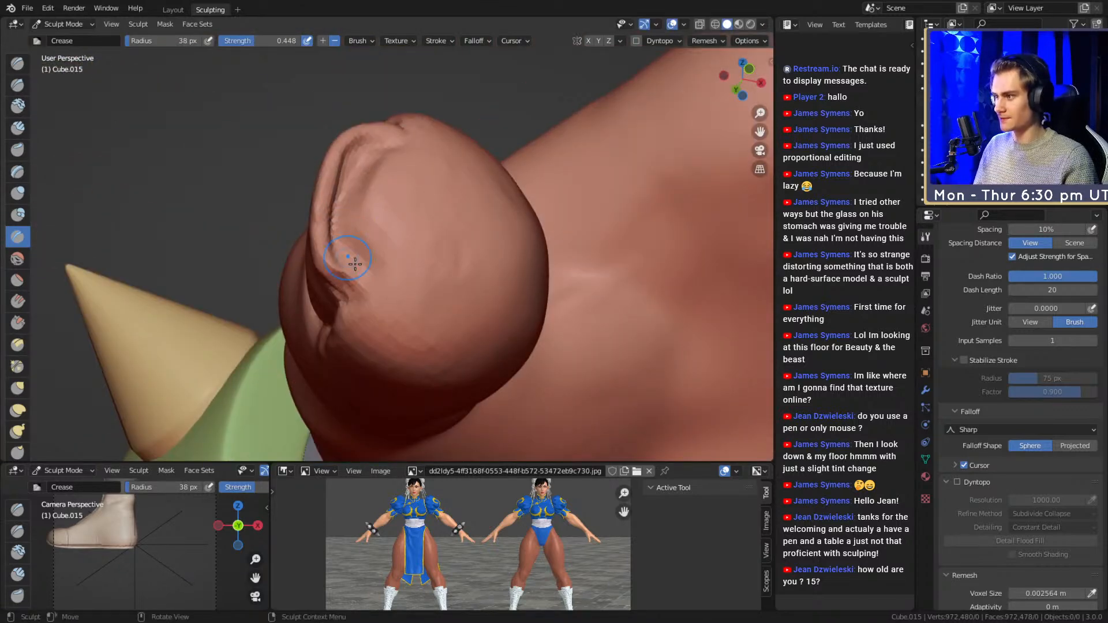
- Refine the crease around the nail's upper corner at the thumb tip with the Crease brush at 33 px
mouse_move(371, 175)
left_mouse_down("alt")
mouse_move(366, 259)
mouse_move(408, 228)
mouse_move(427, 187)
left_mouse_up("alt")
key("f")
left_click(413, 202)
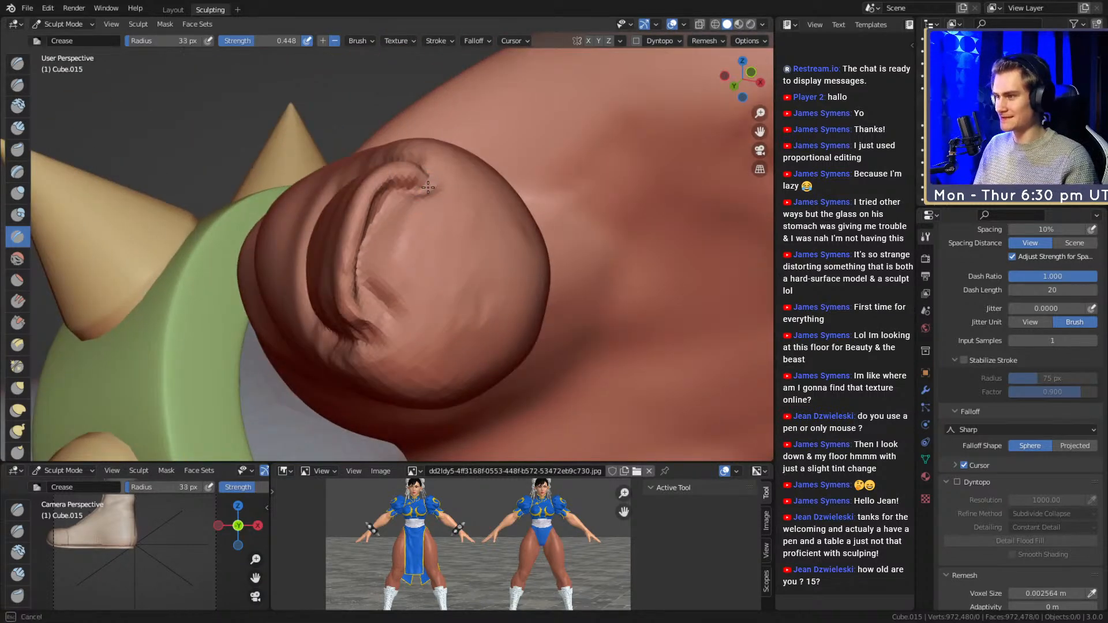
mouse_move(366, 261)
left_mouse_down("alt")
mouse_move(305, 226)
mouse_move(294, 198)
mouse_move(283, 260)
mouse_move(326, 305)
left_mouse_up("alt")
mouse_move(329, 289)
left_mouse_down("alt")
mouse_move(378, 274)
mouse_move(399, 293)
left_mouse_up("alt")
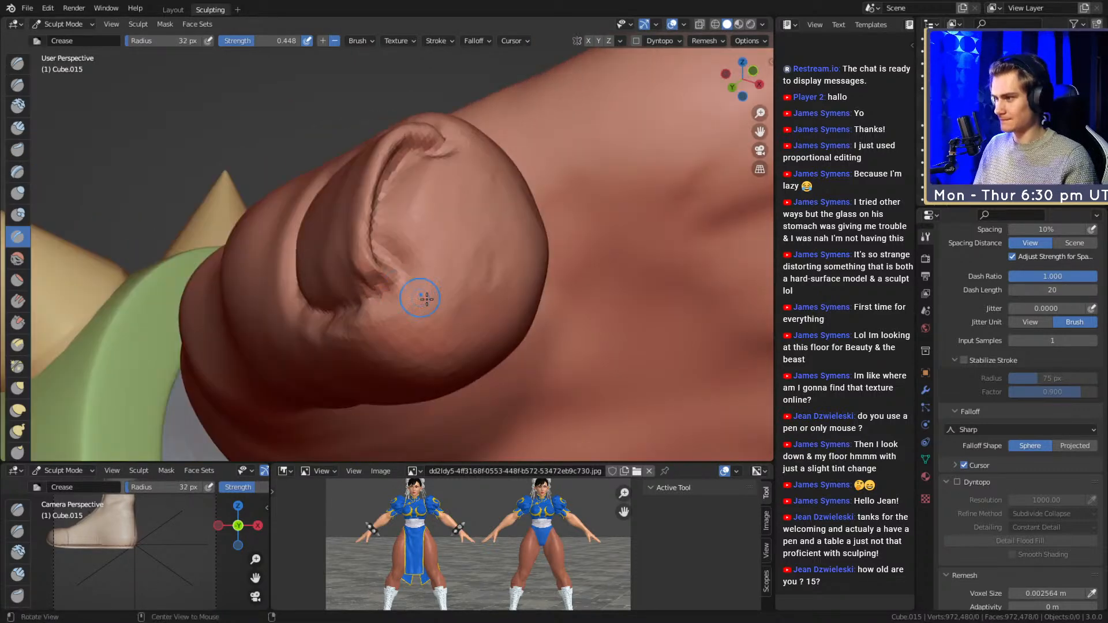
- Build up the skin around the base of the thumbnail with Clay Strips at 86 px
middle_click_drag(519, 293, 455, 294)
mouse_move(532, 334)
left_mouse_down()
mouse_move(432, 317)
mouse_move(303, 262)
mouse_move(349, 296)
mouse_move(378, 314)
mouse_move(334, 248)
mouse_move(339, 212)
left_mouse_up()
key("f")
left_click(393, 320)
mouse_move(344, 222)
left_mouse_down("alt")
mouse_move(353, 241)
mouse_move(363, 228)
left_mouse_up("alt")
key("c")
mouse_move(334, 306)
left_mouse_down()
mouse_move(353, 214)
mouse_move(358, 255)
left_mouse_up()
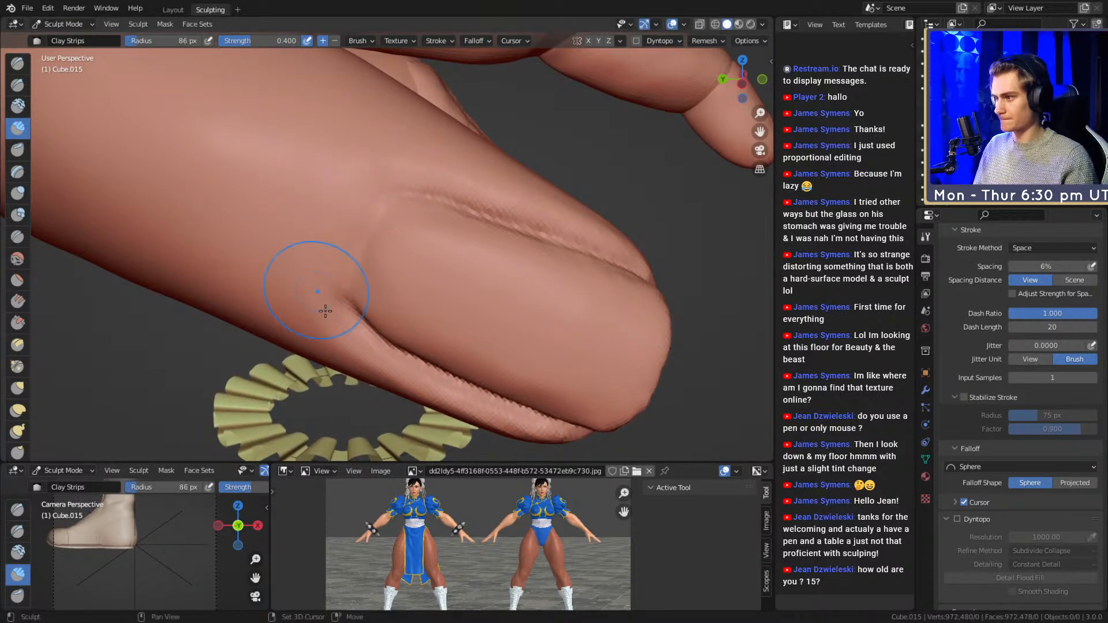
- Reshape the thumbnail's base outline and the surrounding skin with the Grab brush at 85 px
key("shift+c")
key("g")
mouse_move(366, 218)
middle_mouse_down()
mouse_move(396, 247)
mouse_move(364, 244)
mouse_move(326, 272)
middle_mouse_up()
key("f")
left_click(309, 277)
mouse_move(357, 320)
middle_mouse_down()
mouse_move(366, 242)
mouse_move(393, 339)
middle_mouse_up()
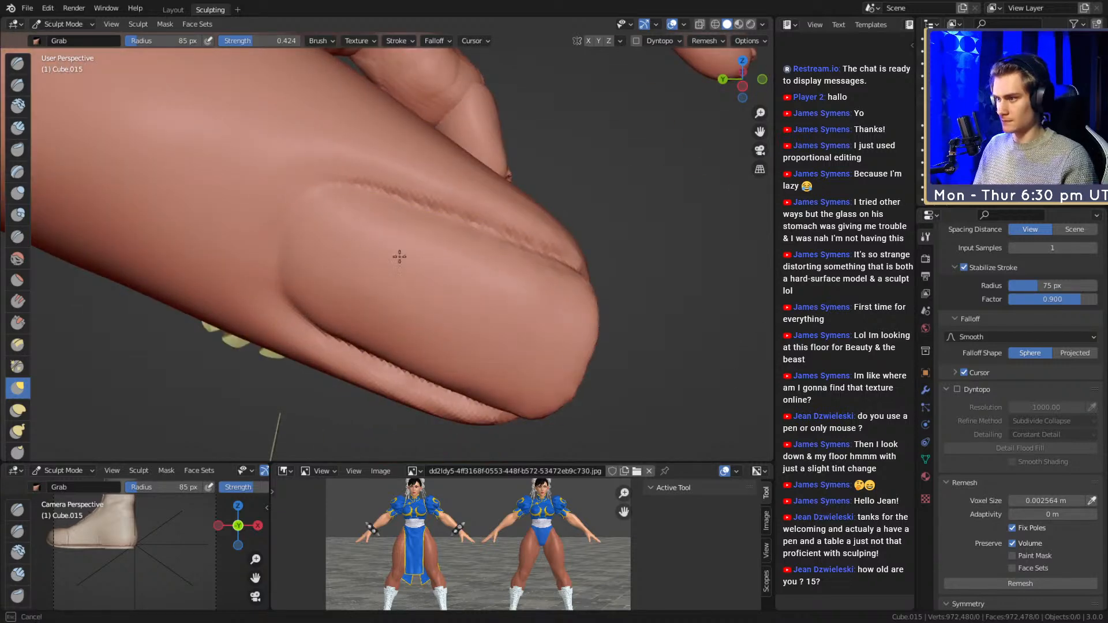
mouse_move(468, 279)
middle_mouse_down()
mouse_move(396, 235)
mouse_move(337, 168)
mouse_move(346, 228)
middle_mouse_up()
middle_click_drag(450, 231, 352, 244)
key("f")
left_click(330, 245)
left_click_drag(328, 246, 306, 277)
- Adjust the nail's corners from the thumb's end with the Grab brush at 103 px and 111 px
middle_click_drag(331, 294, 393, 225)
key("f")
left_click(398, 213)
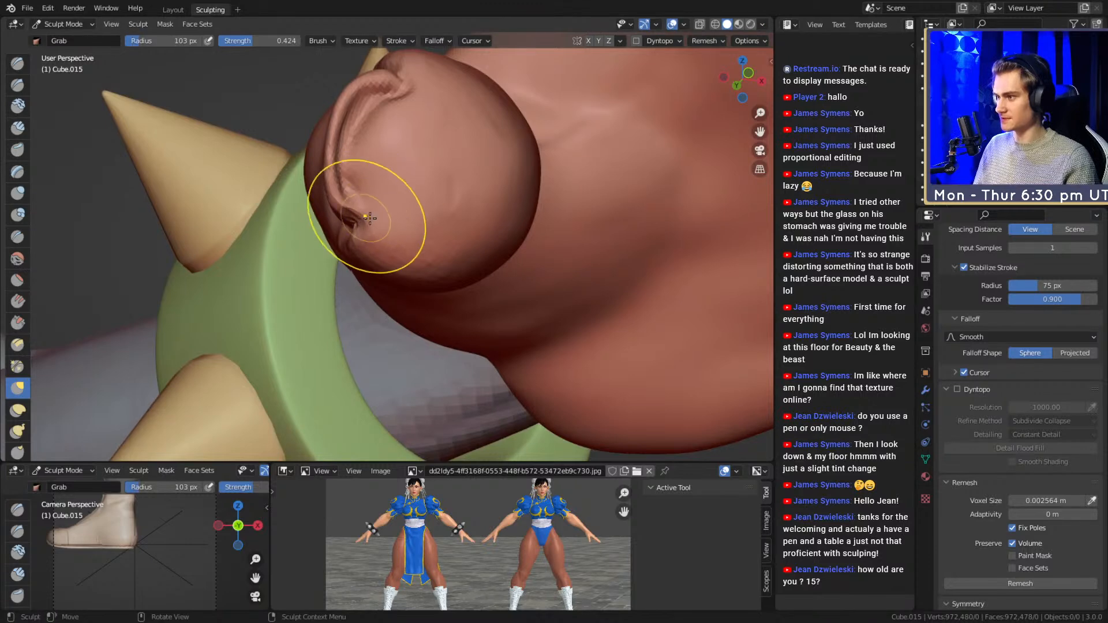
left_click_drag(356, 224, 355, 225)
middle_click_drag(383, 225, 374, 245)
key("f")
left_click(429, 201)
left_click_drag(380, 182, 377, 180)
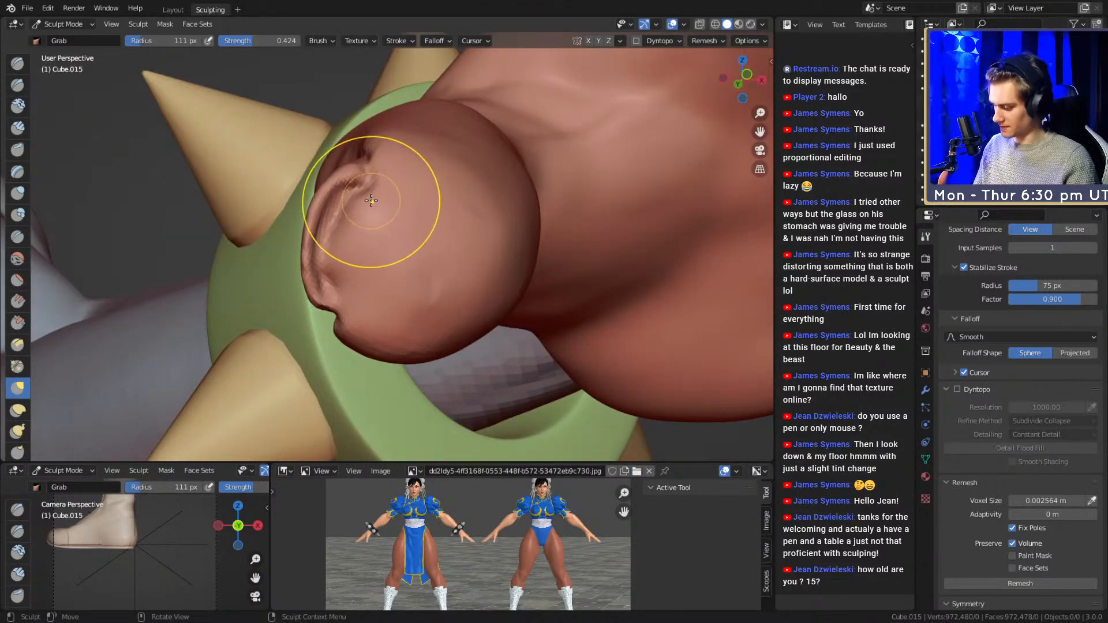
- Adjust the thumb pad's contour with Grab, using brush radii of 164 px and 82 px
middle_click_drag(372, 186, 383, 245)
key("f")
key("Escape")
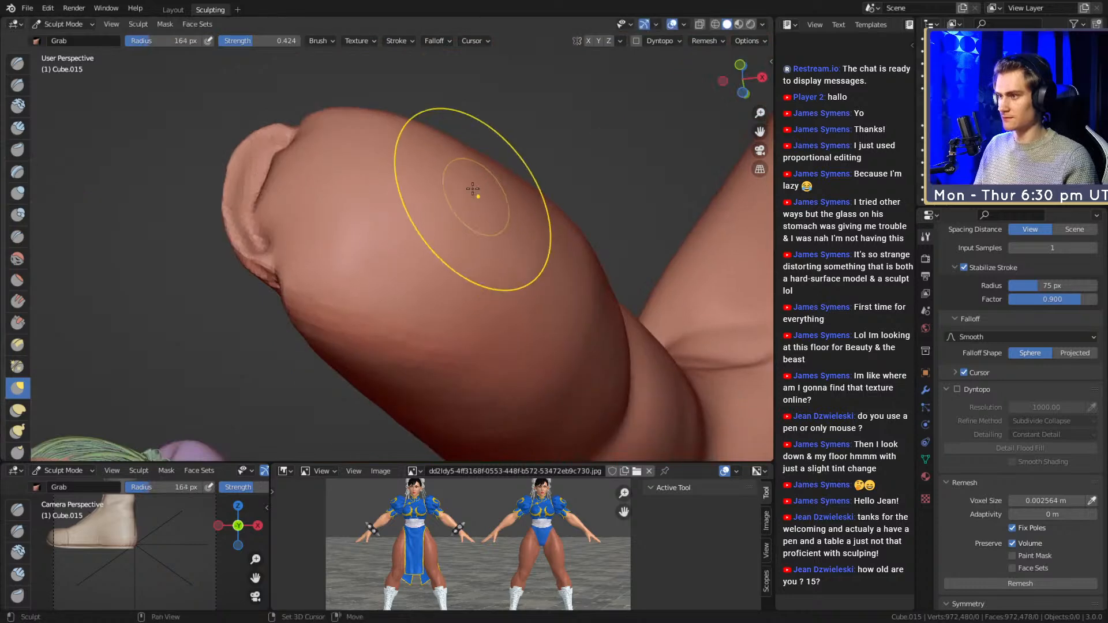
middle_click_drag(471, 255, 412, 279)
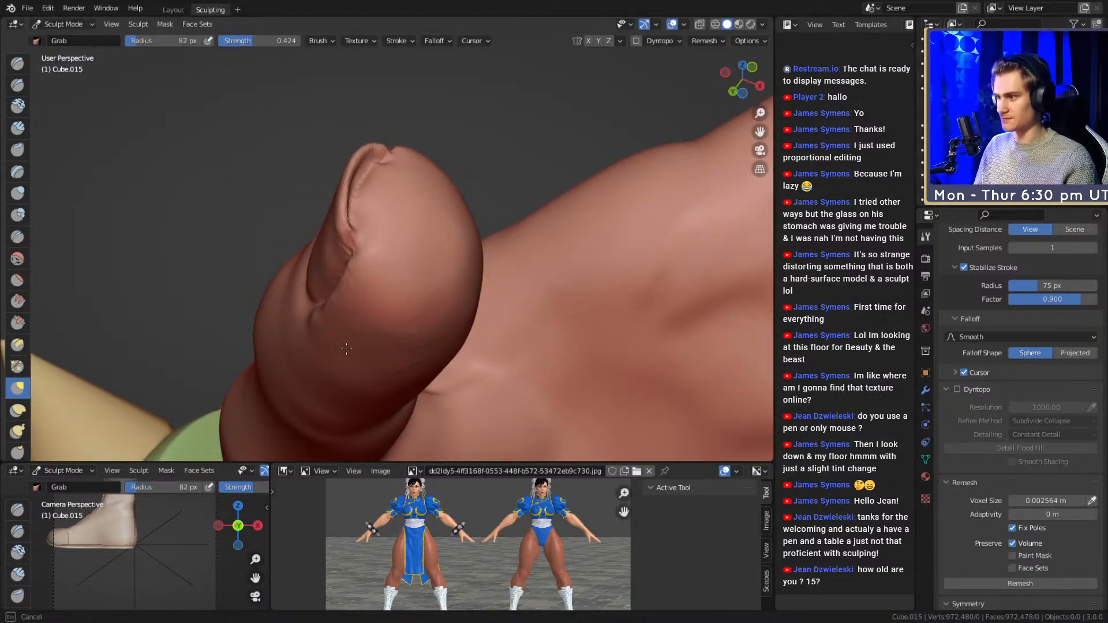
left_click_drag(407, 365, 405, 376, "alt")
key("f")
left_click(462, 294)
mouse_move(453, 291)
left_mouse_down("alt")
mouse_move(423, 302)
mouse_move(422, 315)
mouse_move(346, 283)
mouse_move(391, 292)
mouse_move(409, 266)
mouse_move(331, 245)
mouse_move(394, 284)
mouse_move(366, 247)
mouse_move(380, 197)
left_mouse_up("alt")
key("f")
left_click(419, 279)
- Fine-tune the fingertip's shape beneath the nail's free edge with the Grab brush
mouse_move(328, 291)
left_mouse_down("alt")
mouse_move(465, 248)
mouse_move(528, 195)
mouse_move(548, 216)
left_mouse_up("alt")
key("f")
left_click(588, 217)
mouse_move(497, 242)
left_mouse_down()
mouse_move(479, 235)
mouse_move(491, 238)
left_mouse_up()
key("f")
left_click(594, 228)
- Sharpen the crease between the nail's free edge and the fingertip with the Crease brush at 45 px
left_click_drag(332, 328, 397, 274, "alt")
key("f")
left_click(361, 282)
key("shift+c")
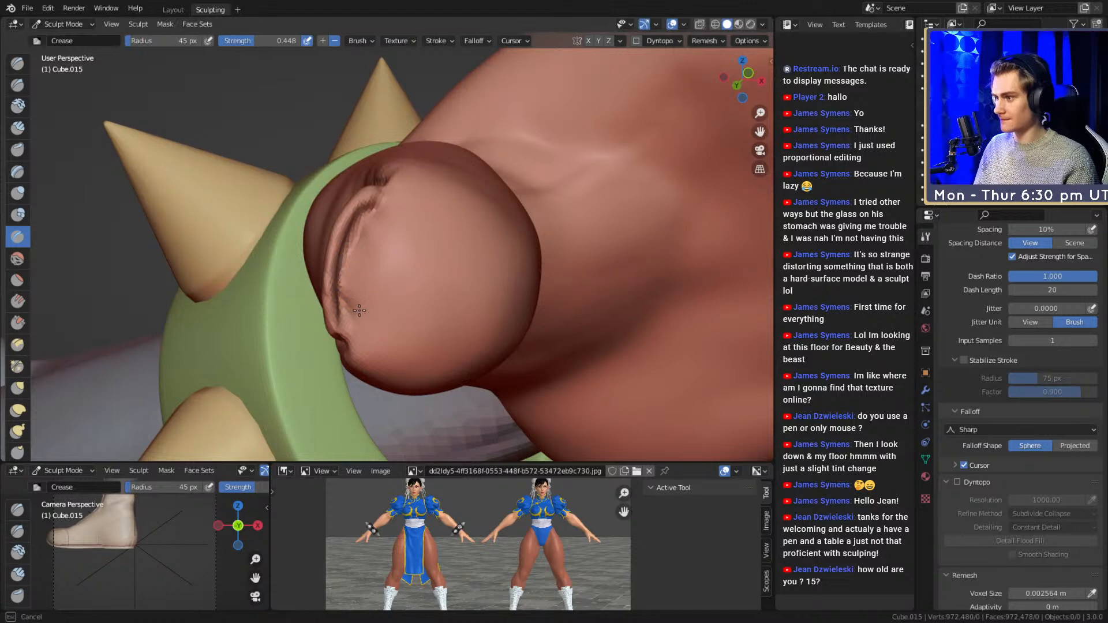
mouse_move(389, 255)
left_mouse_down("alt")
mouse_move(408, 291)
mouse_move(387, 344)
mouse_move(396, 260)
mouse_move(416, 218)
left_mouse_up("alt")
- Build up the thumb pad with repeated Clay Strips strokes at 45 px
key("c")
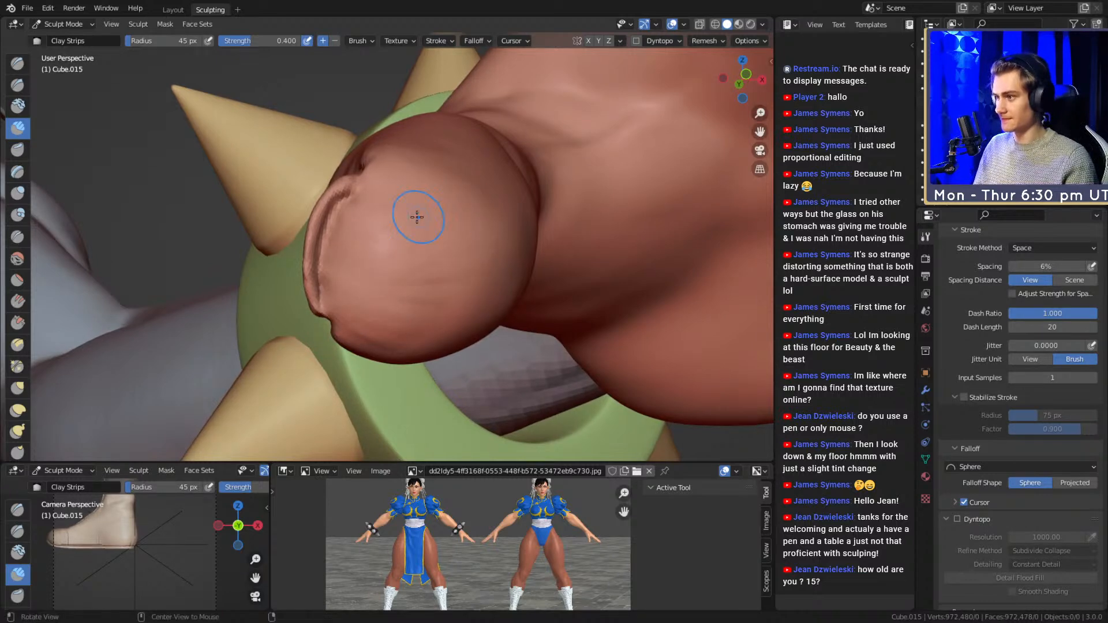
left_click_drag(445, 210, 363, 309, "alt")
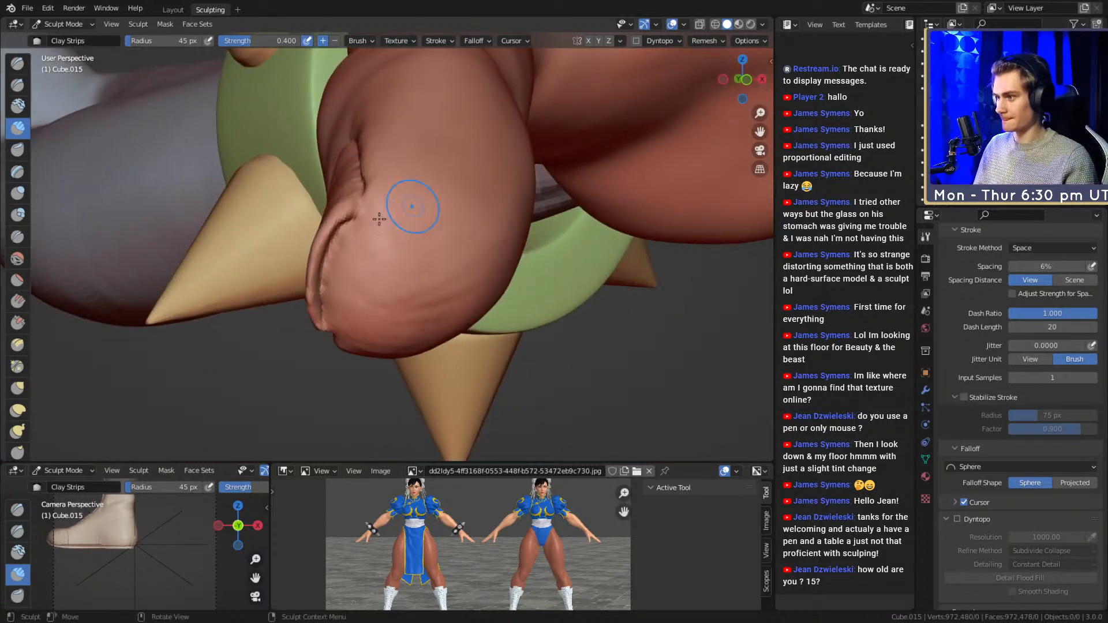
left_click_drag(466, 225, 471, 231)
middle_click_drag(482, 262, 369, 248)
left_click_drag(381, 277, 356, 294)
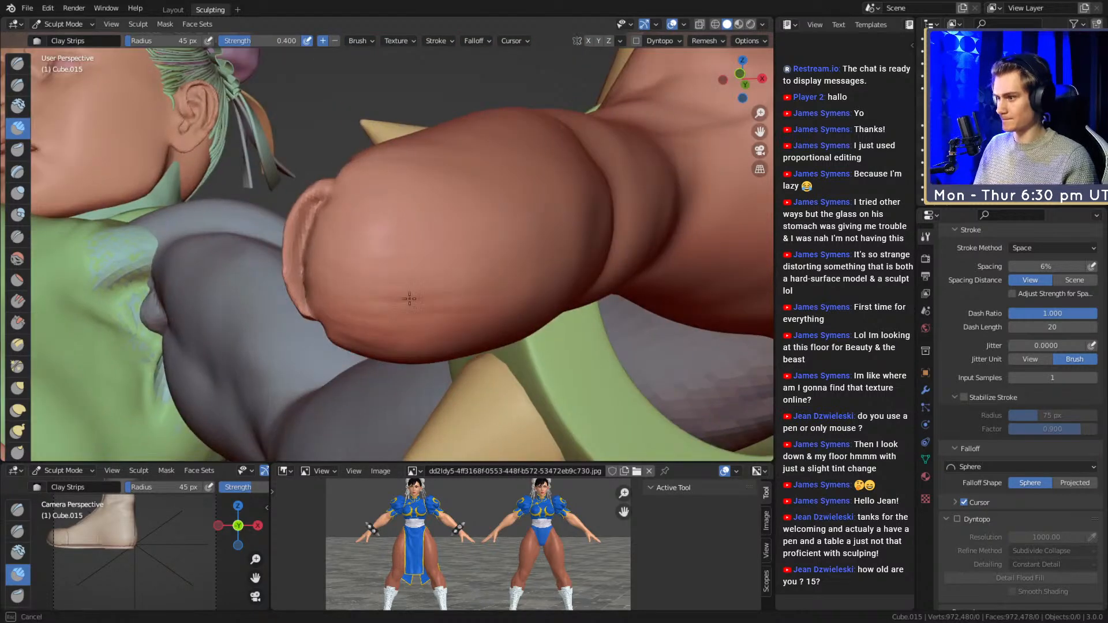
middle_click_drag(356, 294, 387, 211)
left_click_drag(386, 211, 353, 266)
left_click_drag(478, 280, 452, 296, "alt")
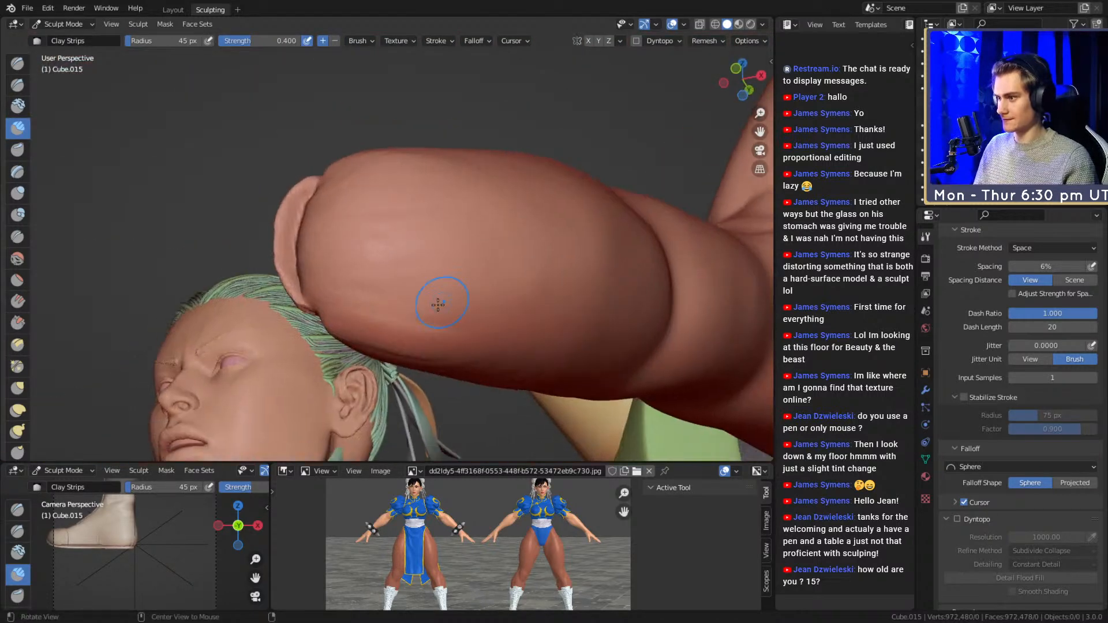
left_click_drag(459, 219, 469, 232)
middle_click_drag(423, 226, 375, 239)
- Adjust the fingertip edge beside the nail with Grab and smooth the thumb pad at 119 px
key("g")
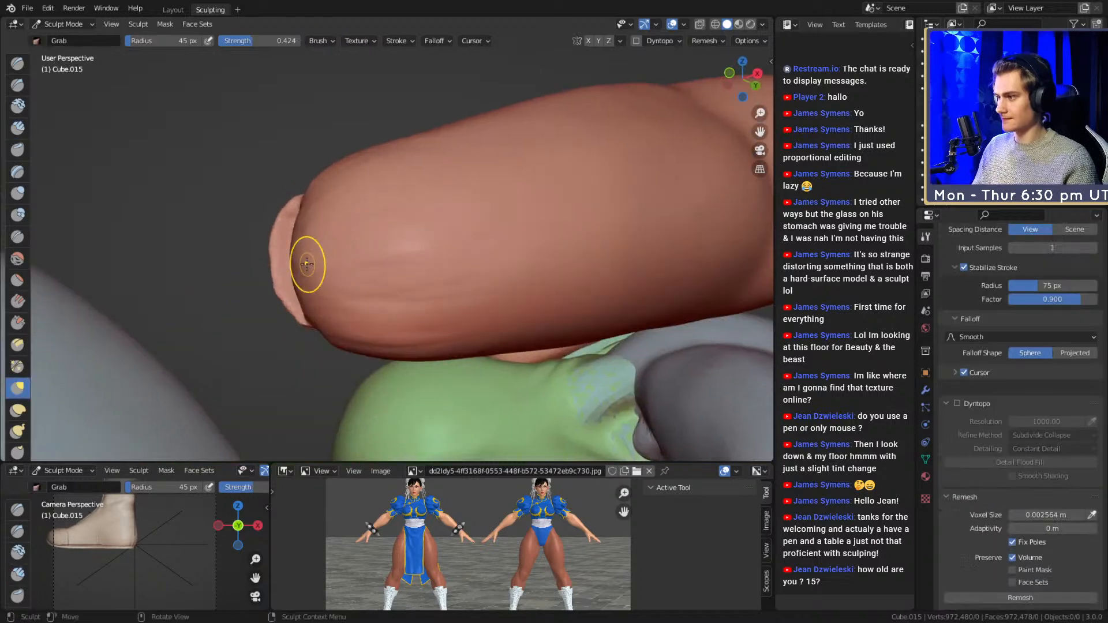
middle_click_drag(311, 260, 306, 280)
key("f")
left_click(293, 239)
left_click_drag(292, 240, 304, 237)
key("f")
left_click(383, 248)
middle_click_drag(383, 248, 403, 267)
left_click_drag(404, 267, 352, 265, "shift")
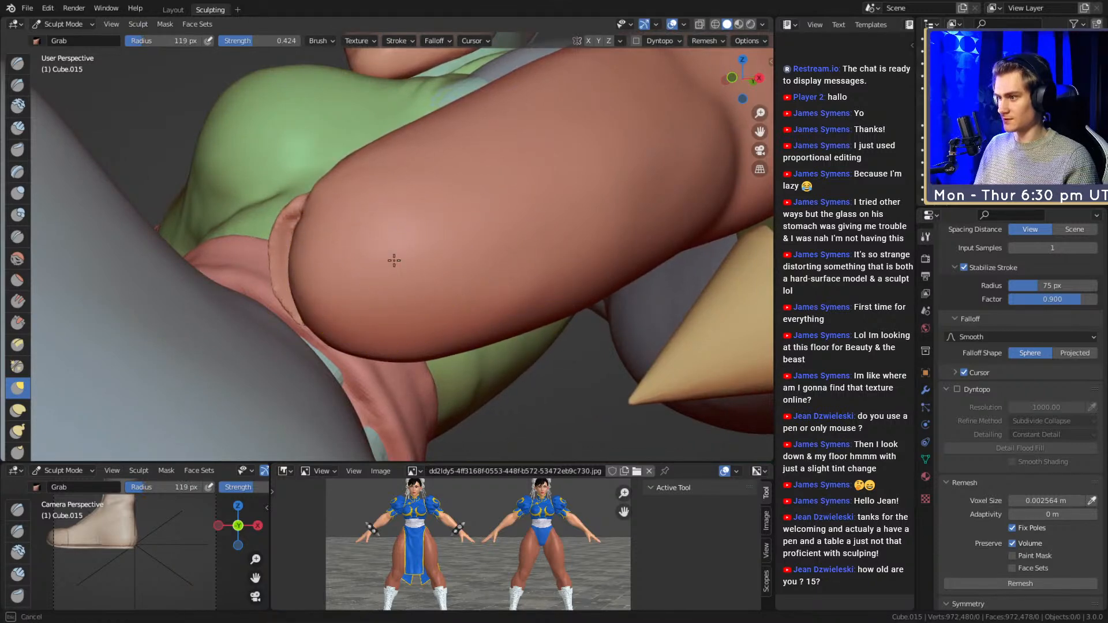
- Carve fine skin lines across the underside of the thumb joint with Crease at 13 px and strength 0.315
middle_click_drag(594, 298, 528, 261, "ctrl")
left_click_drag(529, 261, 248, 185, "alt")
key("shift+c")
mouse_move(358, 210)
left_mouse_down("alt")
mouse_move(462, 252)
mouse_move(491, 231)
mouse_move(497, 242)
mouse_move(450, 231)
mouse_move(473, 244)
mouse_move(386, 240)
left_mouse_up("alt")
key("f")
left_click(440, 226)
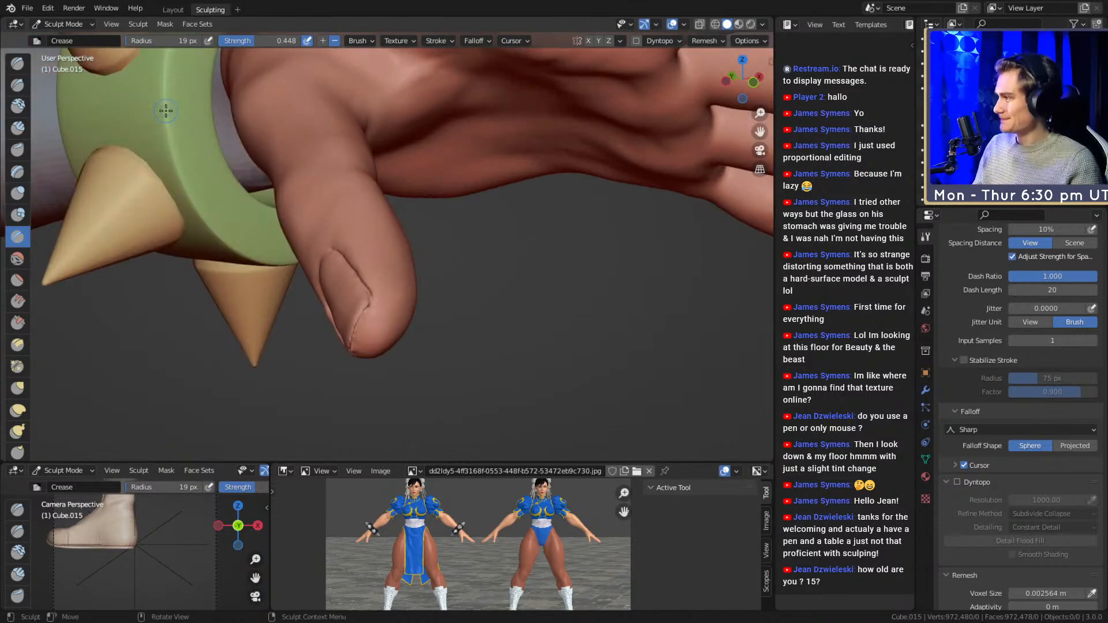
mouse_move(470, 239)
left_mouse_down("alt")
mouse_move(433, 247)
mouse_move(519, 244)
mouse_move(490, 231)
left_mouse_up("alt")
mouse_move(410, 195)
left_mouse_down("alt")
mouse_move(416, 248)
mouse_move(371, 289)
left_mouse_up("alt")
key("c")
left_click_drag(398, 249, 317, 131, "alt")
key("shift+c")
left_click_drag(435, 210, 404, 253, "alt")
key("shift+f")
left_click(398, 245)
left_click_drag(357, 203, 408, 312, "alt")
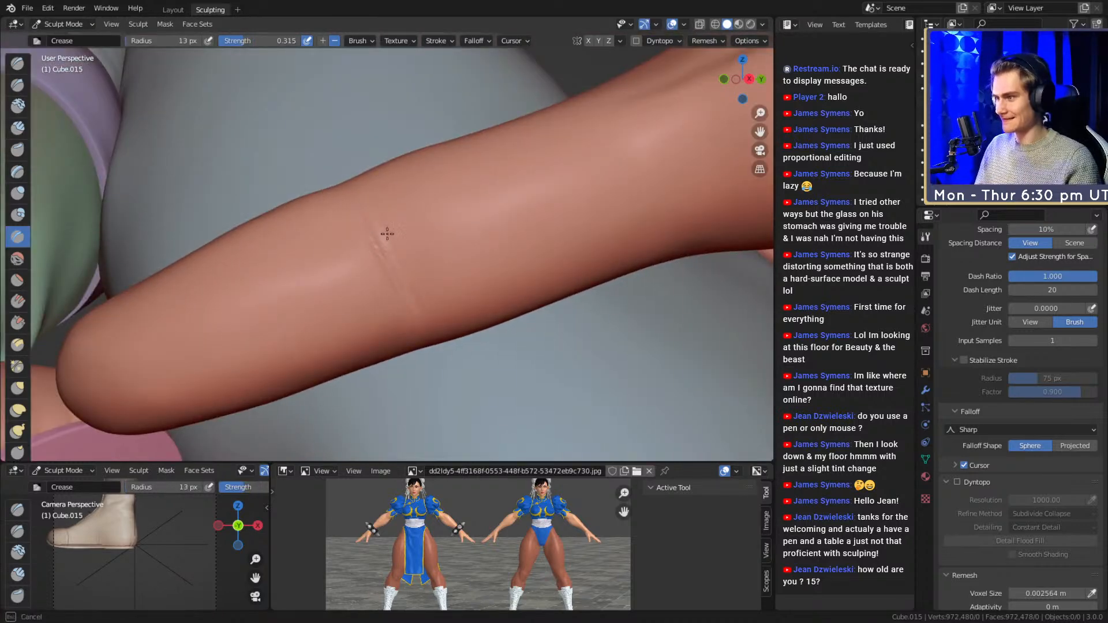
- Widen the skin folds across the thumb joint's underside with the Crease brush at 29 px
key("f")
left_click(388, 213)
mouse_move(388, 213)
left_mouse_down("alt")
mouse_move(433, 270)
mouse_move(415, 241)
mouse_move(425, 206)
mouse_move(418, 249)
left_mouse_up("alt")
left_click_drag(443, 298, 403, 209, "alt")
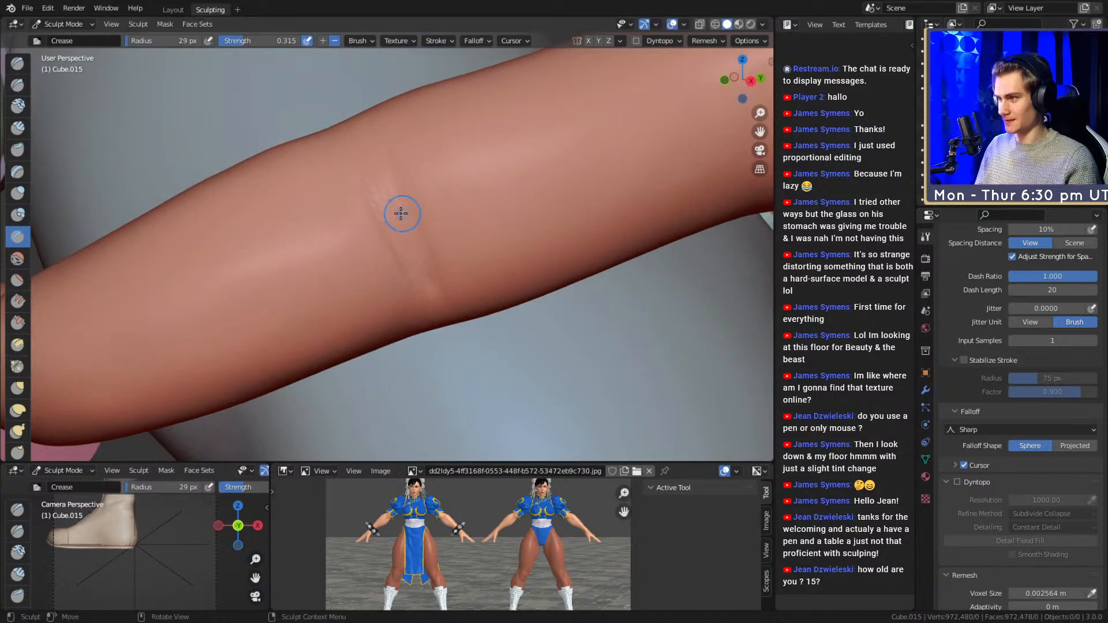
- Extend and deepen the joint fold around the thumb's sides with Crease at 23 px and strength 0.206
mouse_move(431, 336)
left_mouse_down("alt")
mouse_move(424, 271)
mouse_move(434, 242)
mouse_move(554, 230)
mouse_move(415, 358)
mouse_move(347, 300)
left_mouse_up("alt")
key("f")
left_click(370, 272)
key("shift+f")
left_click(417, 265)
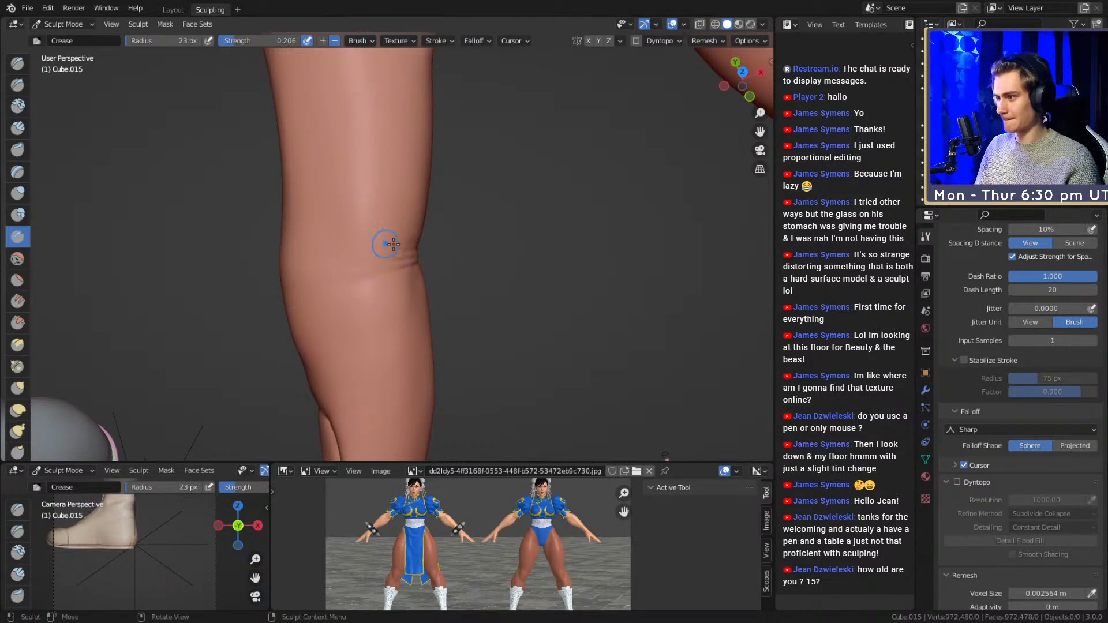
left_click_drag(483, 244, 421, 212, "alt")
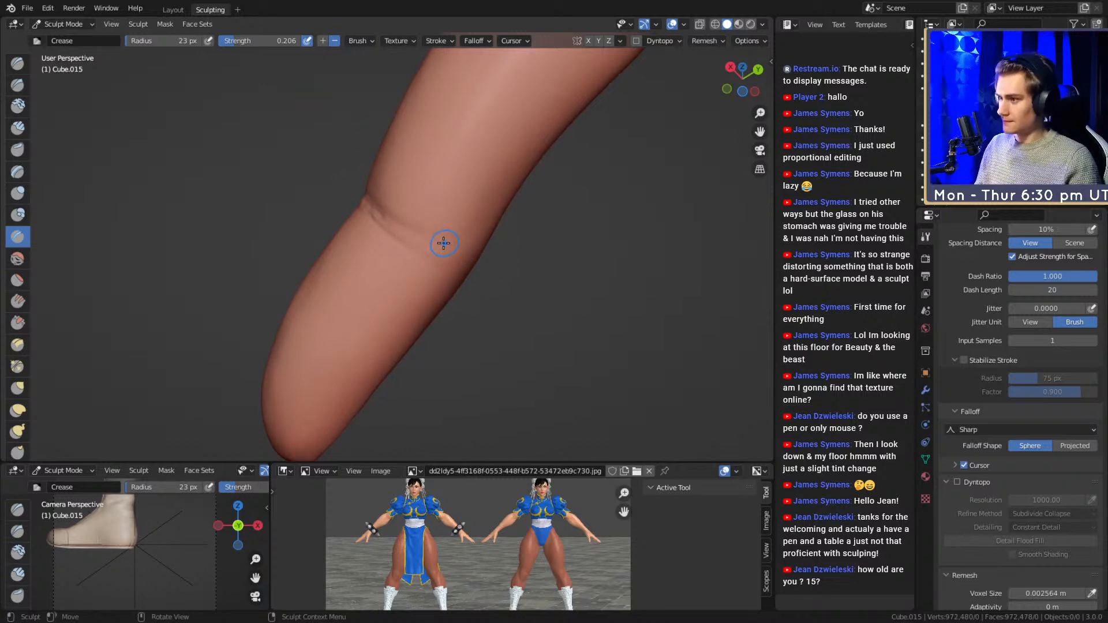
mouse_move(388, 215)
left_mouse_down("alt")
mouse_move(410, 264)
mouse_move(346, 205)
mouse_move(422, 263)
mouse_move(407, 285)
left_mouse_up("alt")
mouse_move(407, 285)
middle_mouse_down()
mouse_move(347, 234)
mouse_move(369, 254)
middle_mouse_up()
left_click_drag(399, 277, 403, 282)
middle_click_drag(403, 283, 352, 249)
left_click_drag(353, 249, 348, 225, "alt")
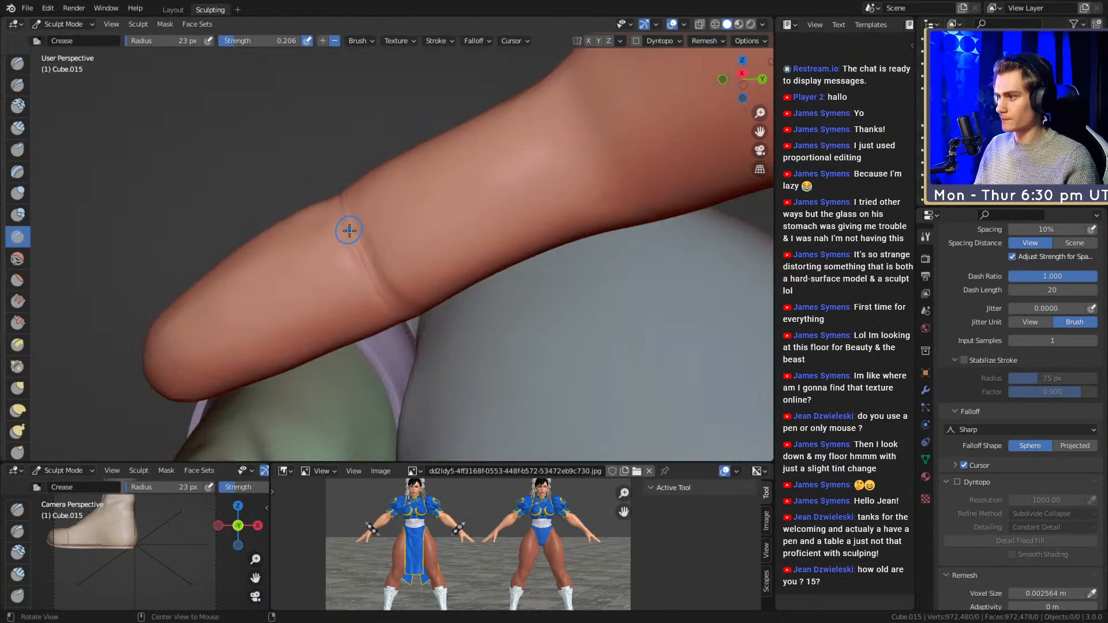
- Carve fine wrinkles over the thumb's knuckle above the nail with the Crease brush at 10 px
middle_click_drag(373, 213, 412, 264)
key("f")
left_click(406, 263)
mouse_move(385, 253)
left_mouse_down()
mouse_move(376, 297)
mouse_move(379, 271)
left_mouse_up()
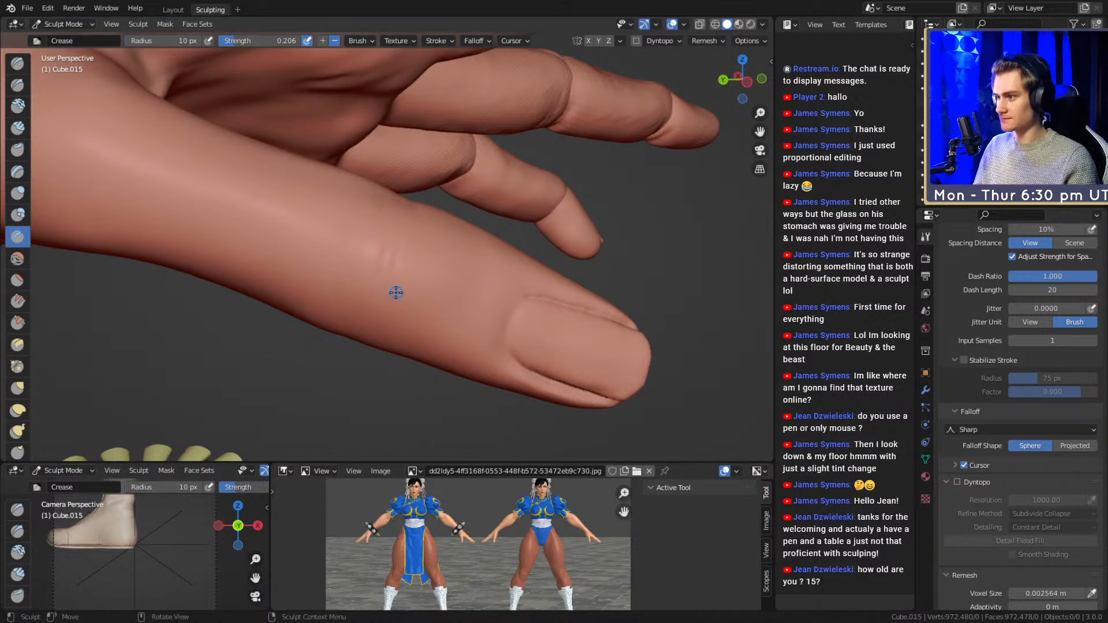
mouse_move(389, 221)
left_mouse_down()
mouse_move(366, 250)
mouse_move(350, 307)
left_mouse_up()
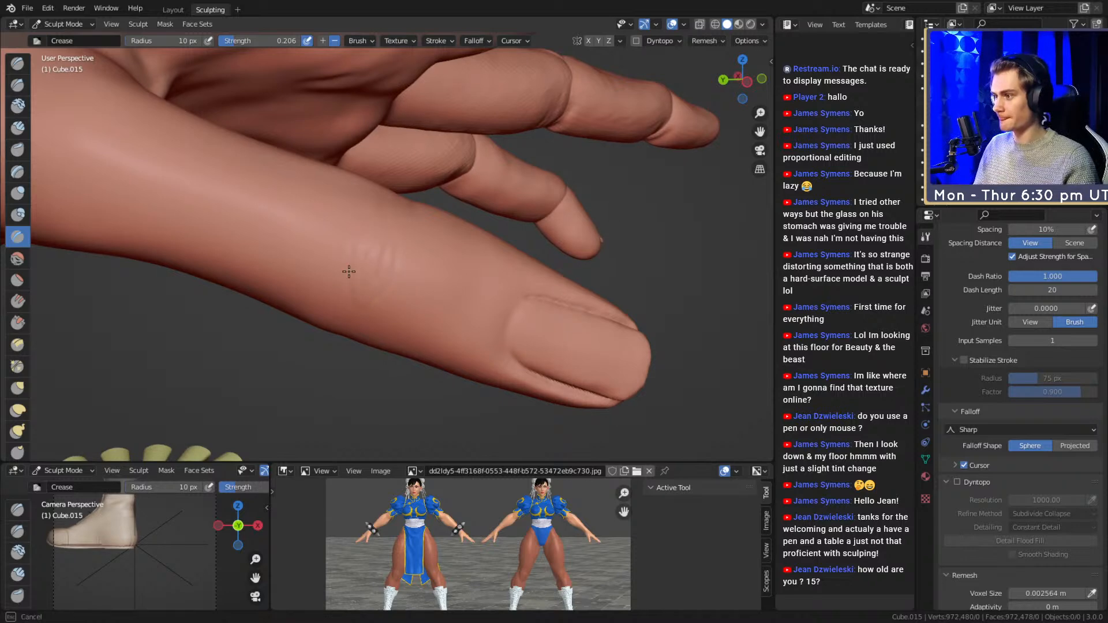
mouse_move(364, 232)
left_mouse_down()
mouse_move(356, 243)
mouse_move(412, 254)
mouse_move(419, 230)
left_mouse_up()
middle_click_drag(413, 272, 402, 300)
left_click_drag(400, 245, 396, 251)
- Deepen and lengthen the thumb's knuckle wrinkles with Crease at 19 px and strength 0.279
scroll(415, 248, "up", 2)
mouse_move(415, 257)
middle_mouse_down()
mouse_move(416, 247)
mouse_move(398, 294)
mouse_move(403, 255)
middle_mouse_up()
key("f")
left_click(402, 294)
key("shift+f")
left_click(409, 273)
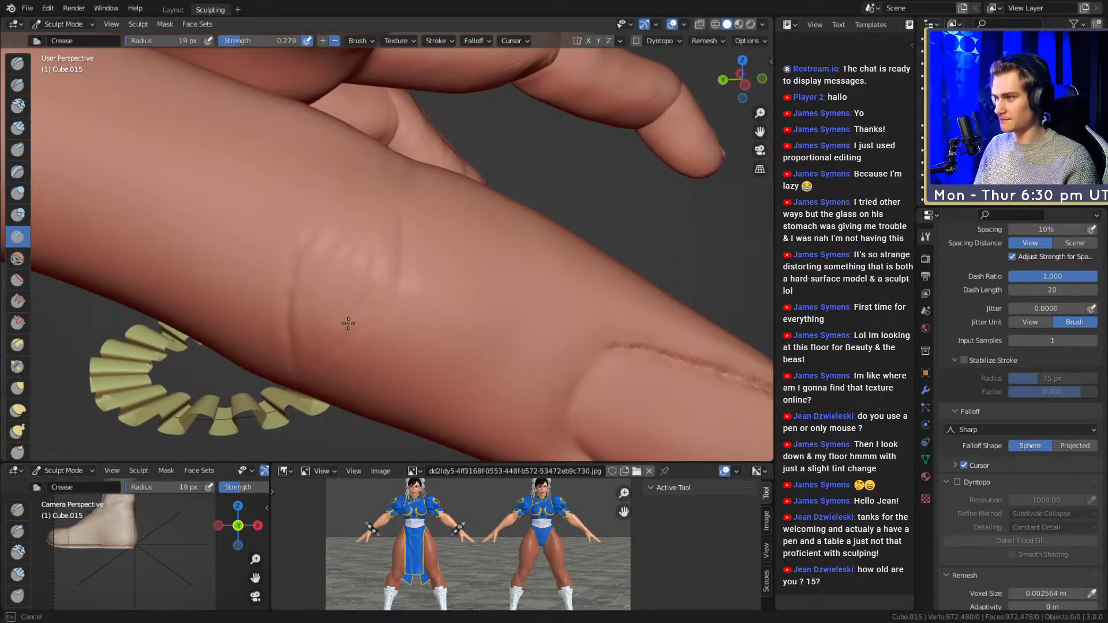
middle_click_drag(327, 340, 342, 328)
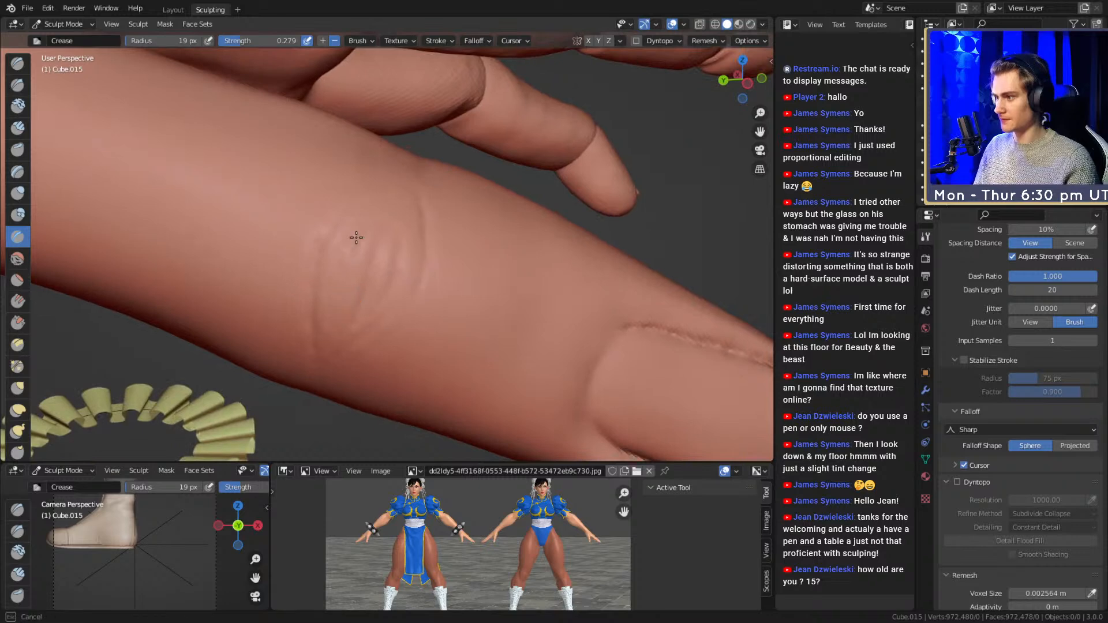
middle_click_drag(350, 247, 349, 275)
middle_click_drag(309, 307, 334, 262)
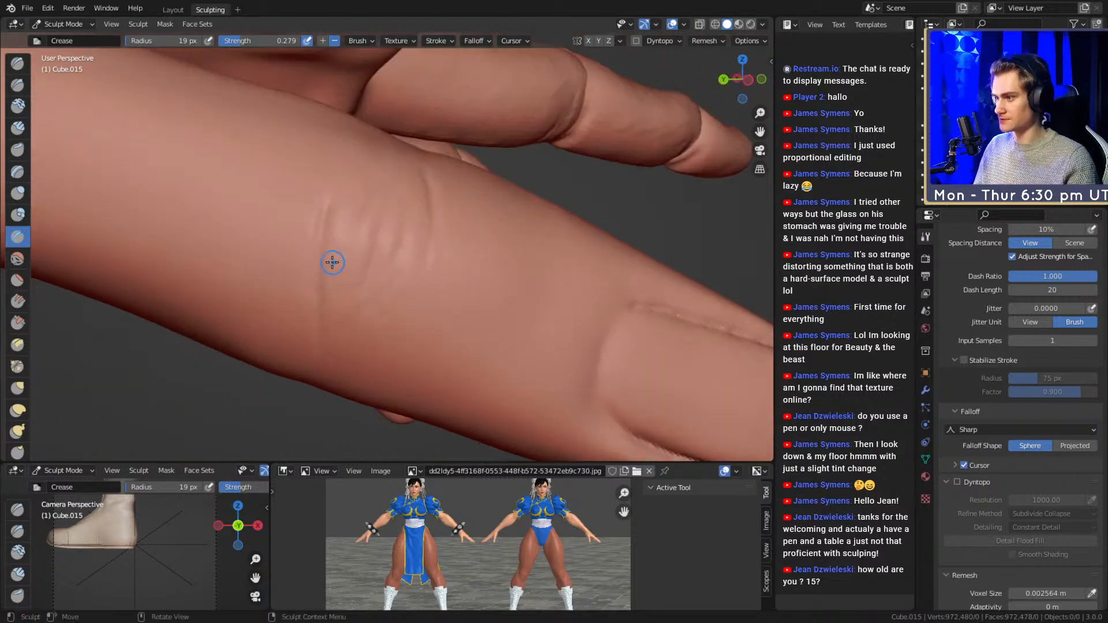
middle_click_drag(322, 340, 429, 224)
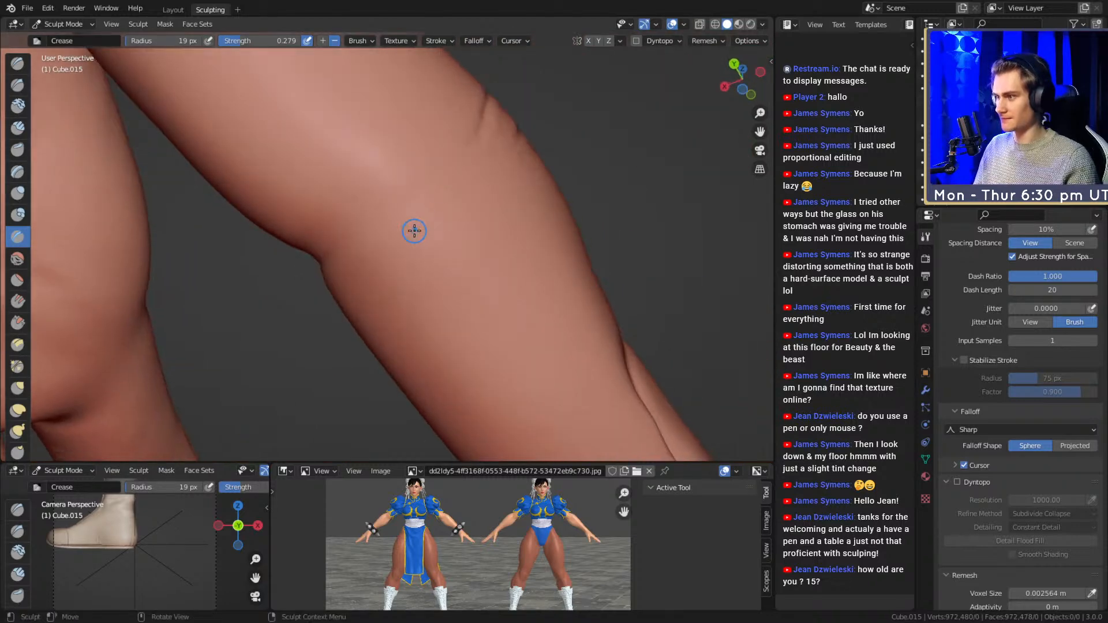
- Build up the skin between the thumb's knuckle wrinkles with Clay Strips at 17 px and 39 px
middle_click_drag(460, 178, 338, 167)
key("c")
mouse_move(448, 240)
middle_mouse_down()
mouse_move(383, 277)
mouse_move(348, 257)
middle_mouse_up()
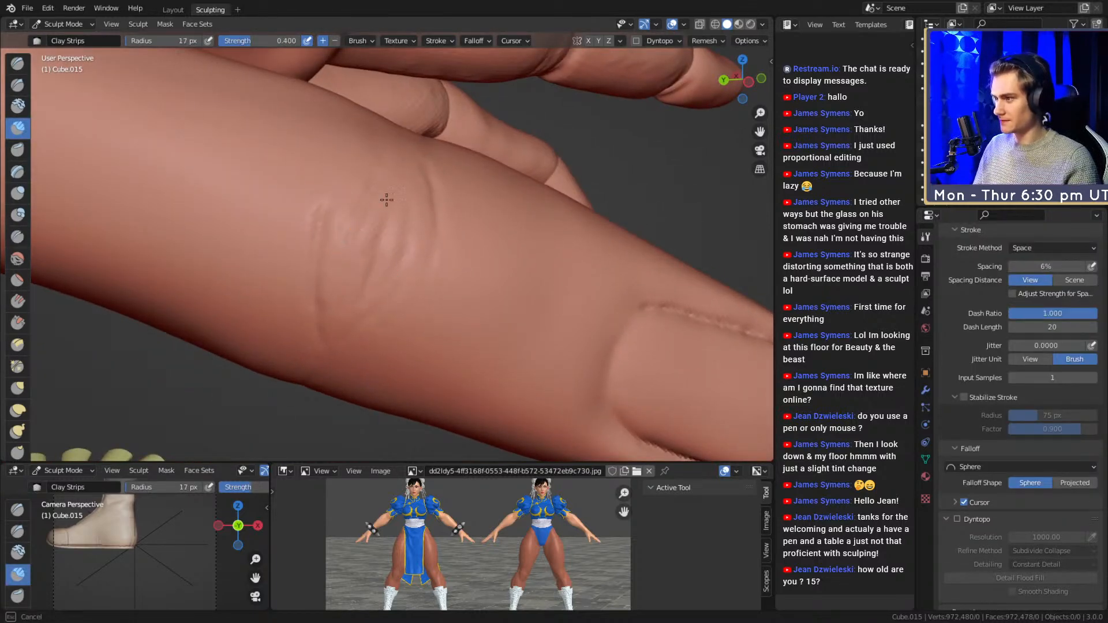
mouse_move(347, 179)
middle_mouse_down()
mouse_move(363, 202)
mouse_move(353, 250)
mouse_move(365, 284)
middle_mouse_up()
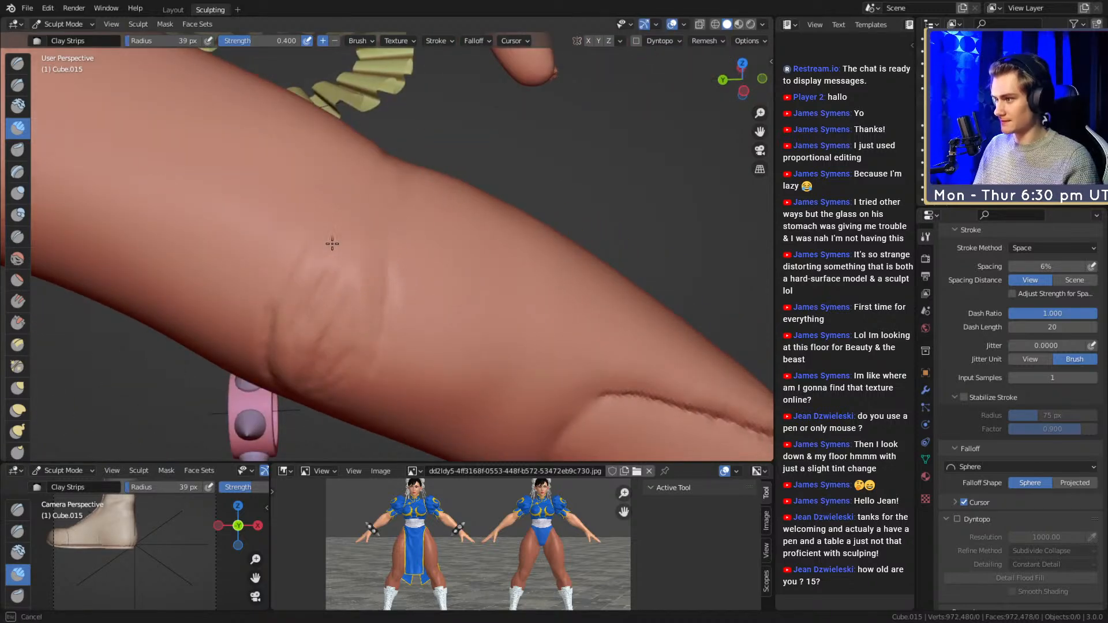
mouse_move(407, 262)
left_mouse_down("alt")
mouse_move(433, 272)
mouse_move(438, 262)
left_mouse_up("alt")
left_click_drag(443, 168, 441, 271, "ctrl+alt")
mouse_move(442, 271)
left_mouse_down("alt")
mouse_move(434, 297)
mouse_move(405, 281)
mouse_move(249, 153)
left_mouse_up("alt")
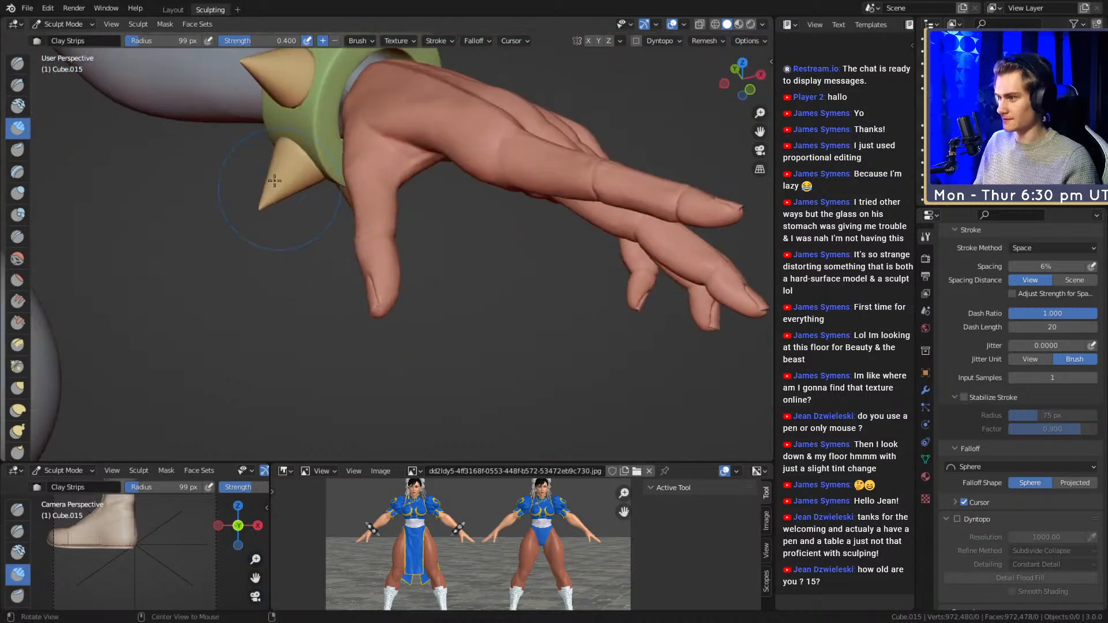
- Reshape the thumb's end segment around the nail with the Grab brush, starting at 166 px
mouse_move(407, 281)
left_mouse_down("alt")
mouse_move(495, 224)
mouse_move(515, 286)
mouse_move(490, 292)
mouse_move(453, 265)
left_mouse_up("alt")
key("g")
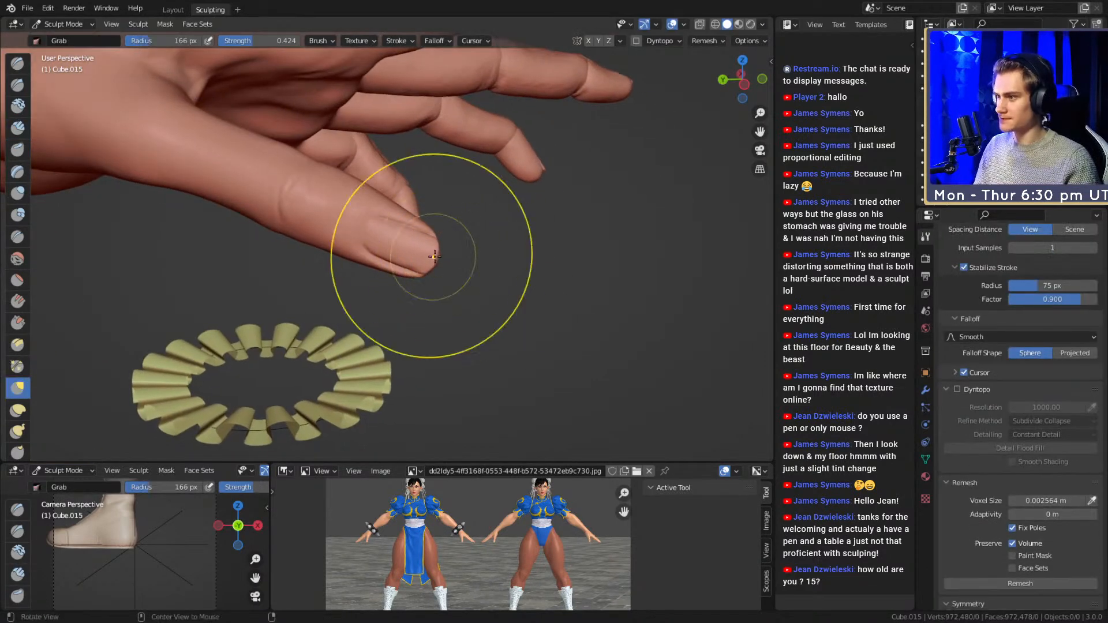
middle_click_drag(433, 259, 455, 266)
mouse_move(441, 264)
left_mouse_down()
mouse_move(416, 266)
mouse_move(421, 257)
left_mouse_up()
mouse_move(422, 255)
middle_mouse_down()
mouse_move(433, 263)
mouse_move(432, 241)
mouse_move(453, 235)
middle_mouse_up()
key("f")
left_click(427, 237)
left_click_drag(431, 247, 428, 250)
key("f")
left_click(431, 245)
- Adjust the lower contour of the thumb's base segment with the Grab brush at 143 px
mouse_move(430, 244)
middle_mouse_down()
mouse_move(442, 233)
mouse_move(369, 221)
mouse_move(470, 293)
mouse_move(457, 296)
mouse_move(435, 254)
mouse_move(441, 285)
mouse_move(426, 288)
mouse_move(459, 216)
mouse_move(421, 187)
mouse_move(395, 297)
mouse_move(519, 284)
mouse_move(392, 300)
mouse_move(371, 314)
middle_mouse_up()
key("f")
left_click(371, 314)
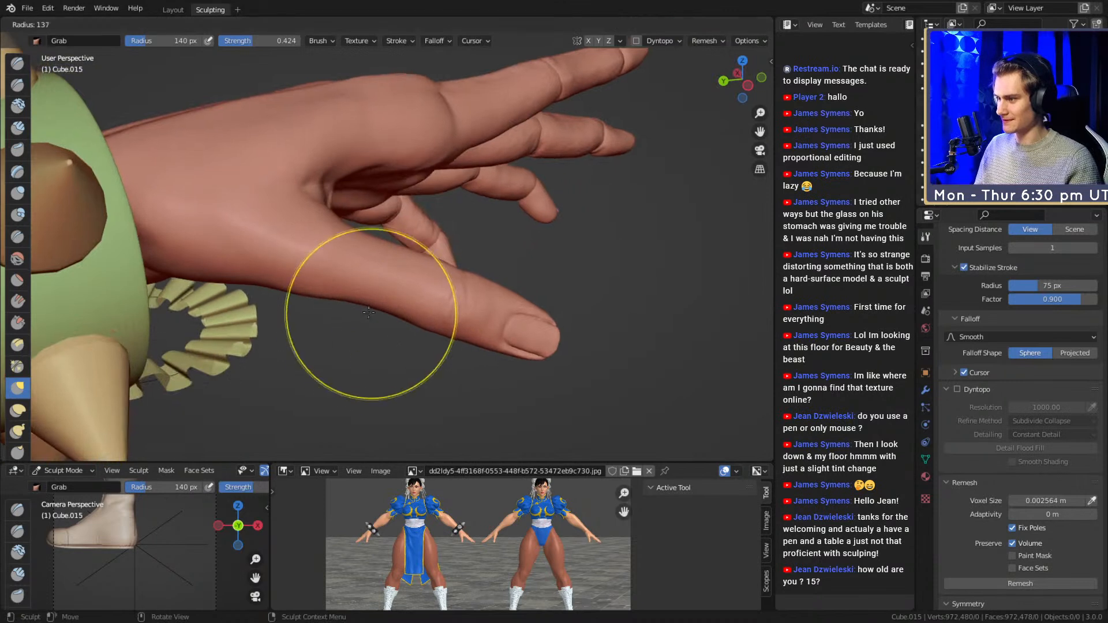
key("f")
left_click(361, 305)
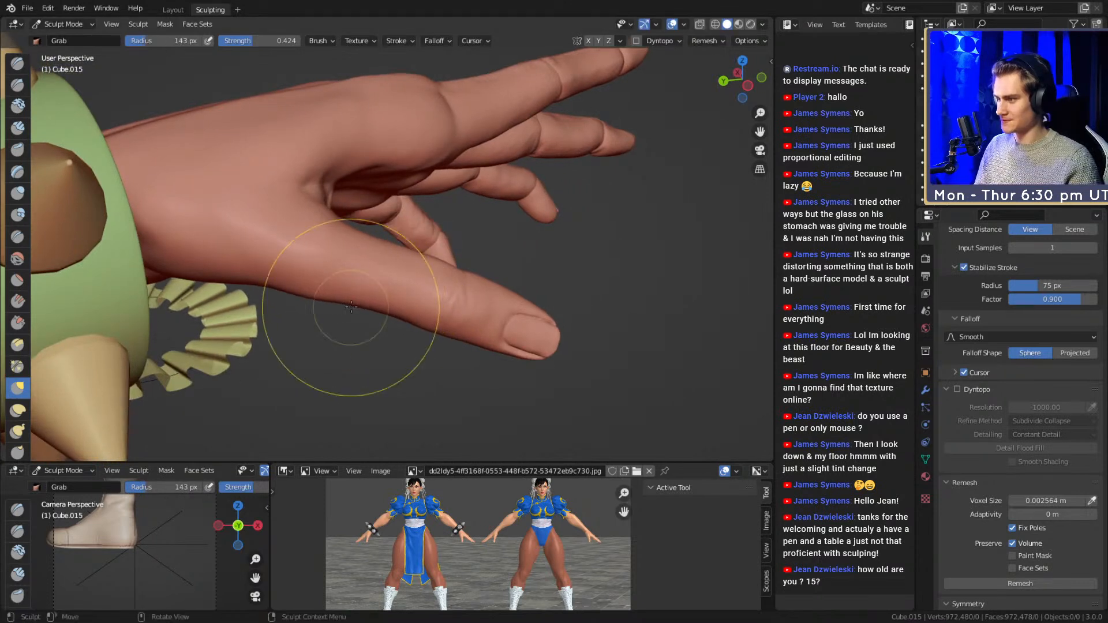
left_click_drag(330, 301, 372, 310)
- Refine the thumb's contour from the webbing toward the nail with Grab at 110, 129 and 105 px
middle_click_drag(399, 319, 391, 318)
key("f")
left_click(384, 259)
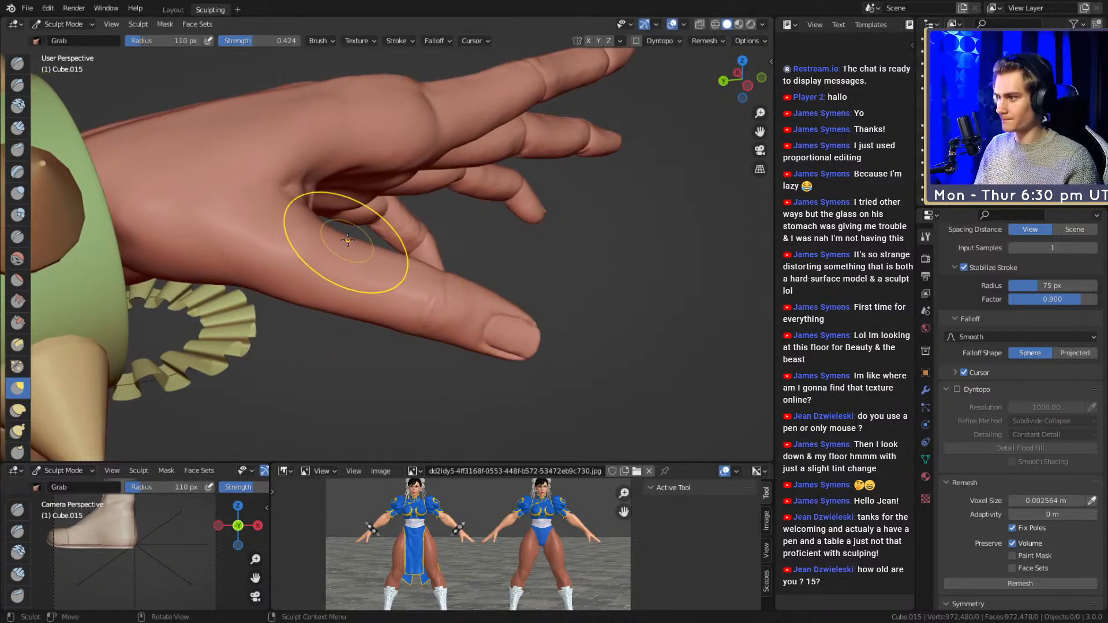
middle_click_drag(382, 245, 443, 265)
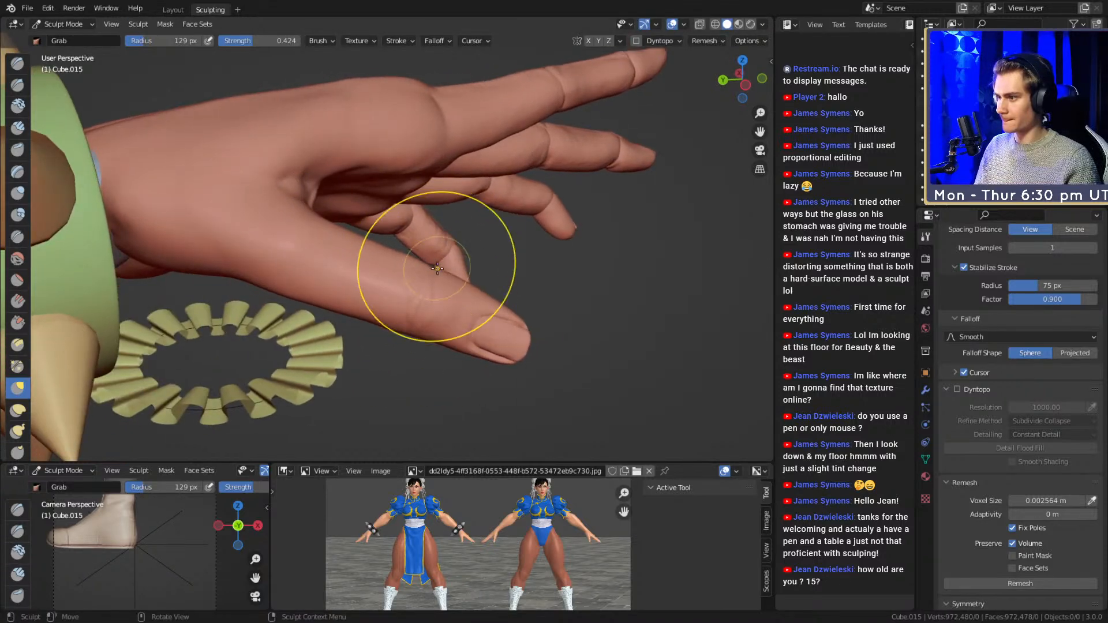
left_click_drag(437, 269, 439, 270)
middle_click_drag(451, 315, 429, 256, "shift")
left_click_drag(434, 285, 438, 282)
key("f")
left_click(429, 288)
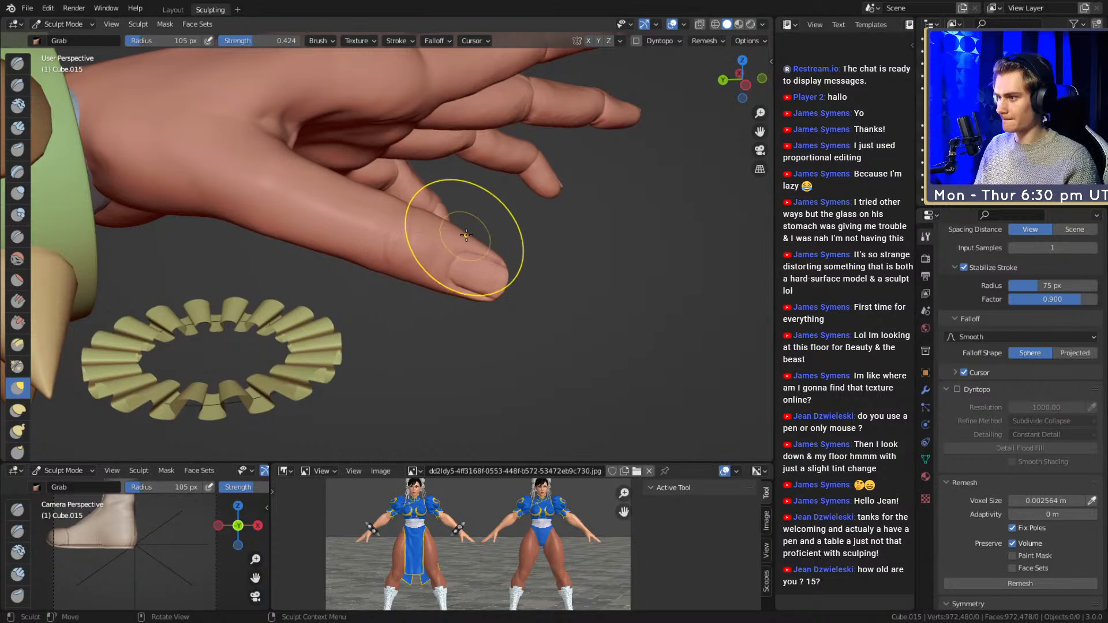
mouse_move(479, 194)
middle_mouse_down()
mouse_move(485, 285)
mouse_move(465, 248)
mouse_move(485, 259)
mouse_move(431, 263)
mouse_move(507, 240)
mouse_move(492, 284)
mouse_move(449, 272)
mouse_move(445, 241)
middle_mouse_up()
middle_click_drag(314, 248, 414, 272, "shift")
- Switch to the Clay Strips brush and inspect the hand's back, fingertips and palm
scroll(410, 274, "up", 4)
key("f")
left_click(405, 276)
mouse_move(496, 282)
middle_mouse_down()
mouse_move(457, 333)
mouse_move(462, 294)
mouse_move(487, 265)
mouse_move(400, 269)
mouse_move(462, 289)
mouse_move(422, 103)
middle_mouse_up()
key("c")
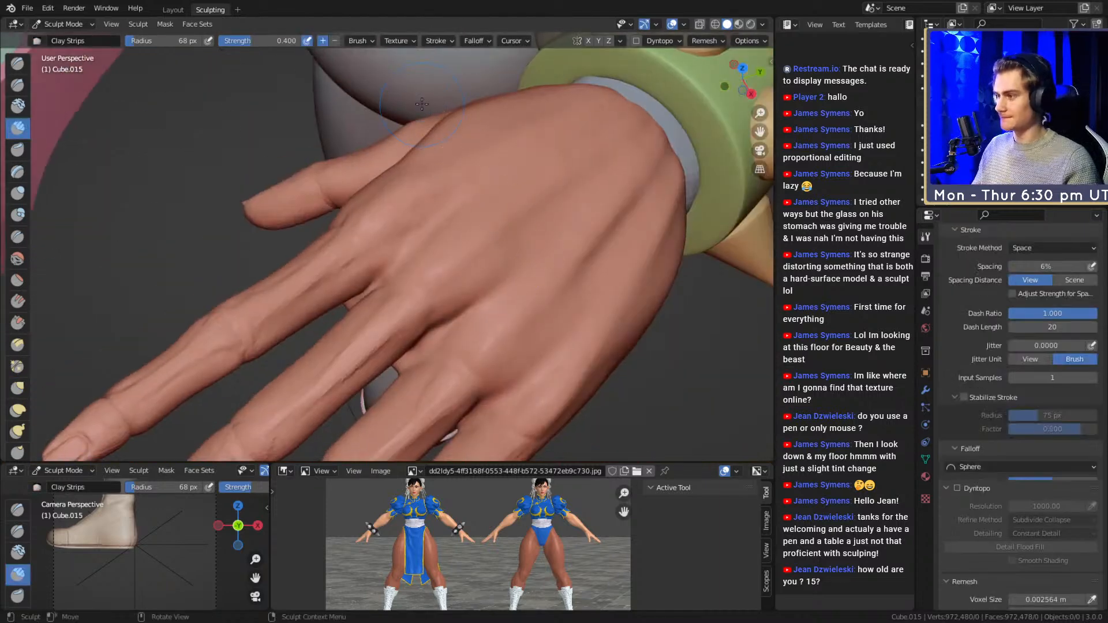
middle_click_drag(381, 295, 389, 233)
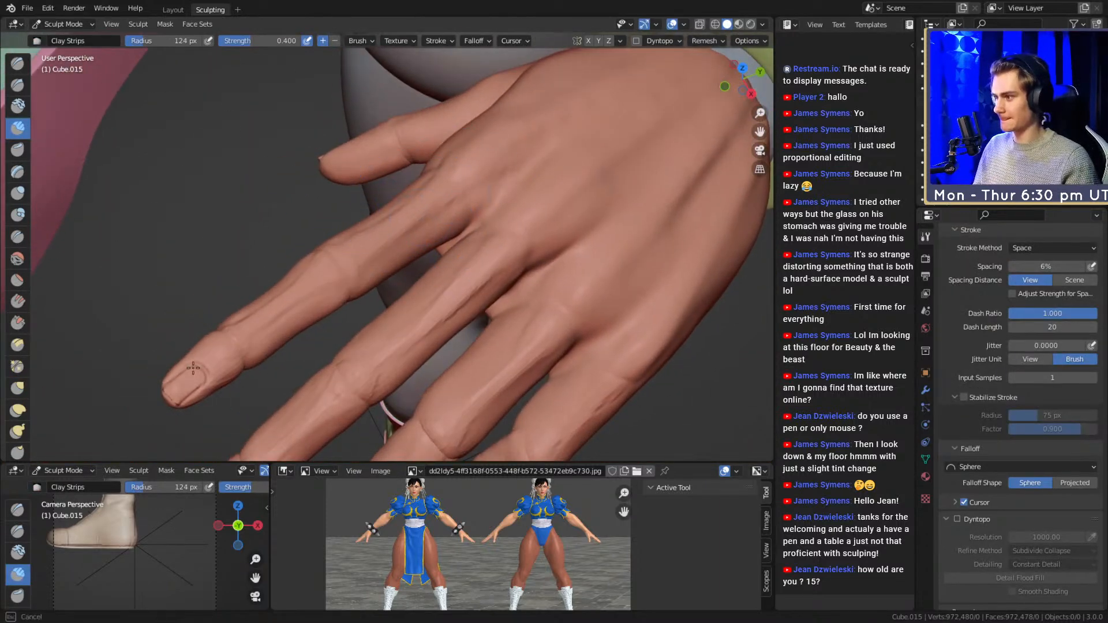
middle_click_drag(408, 327, 345, 246)
middle_click_drag(380, 314, 306, 296)
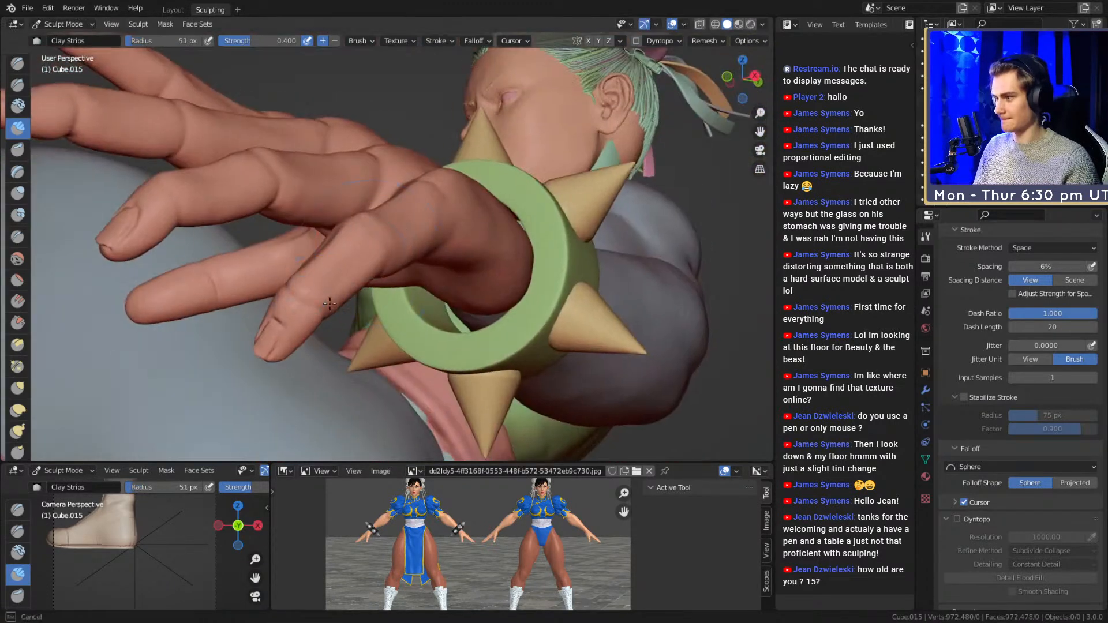
middle_click_drag(364, 316, 495, 330)
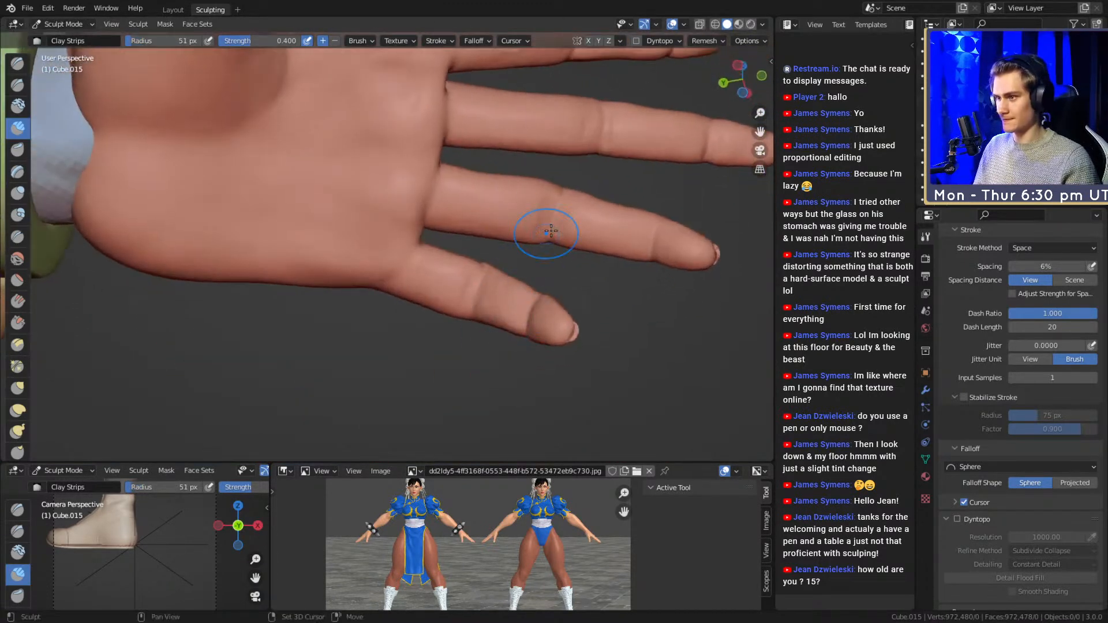
key("f")
left_click(495, 203)
middle_click_drag(440, 109, 395, 204, "shift")
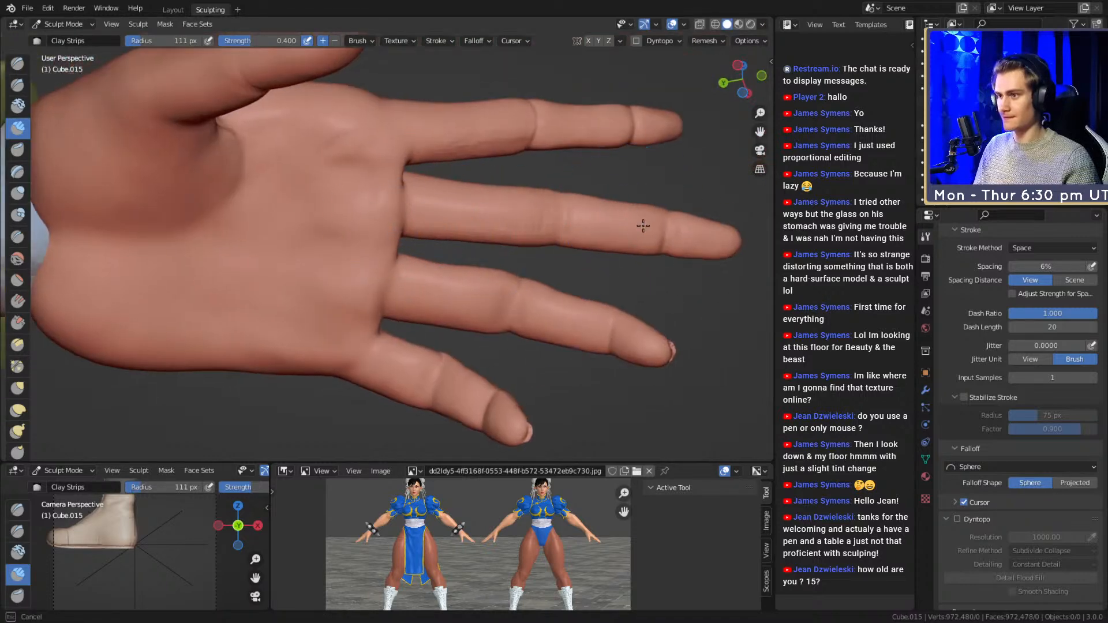
middle_click_drag(462, 179, 415, 170)
- Build up the skin between the index and middle finger knuckles with Clay Strips, reducing the brush to 26 px
mouse_move(416, 170)
left_mouse_down("alt")
mouse_move(421, 254)
mouse_move(457, 210)
mouse_move(395, 248)
left_mouse_up("alt")
key("f")
left_click(395, 253)
mouse_move(395, 247)
middle_mouse_down()
mouse_move(369, 243)
mouse_move(375, 257)
mouse_move(337, 258)
middle_mouse_up()
scroll(388, 247, "up", 2)
key("f")
left_click(425, 245)
left_click_drag(293, 266, 279, 213)
middle_click_drag(317, 235, 337, 236)
key("f")
left_click(330, 237)
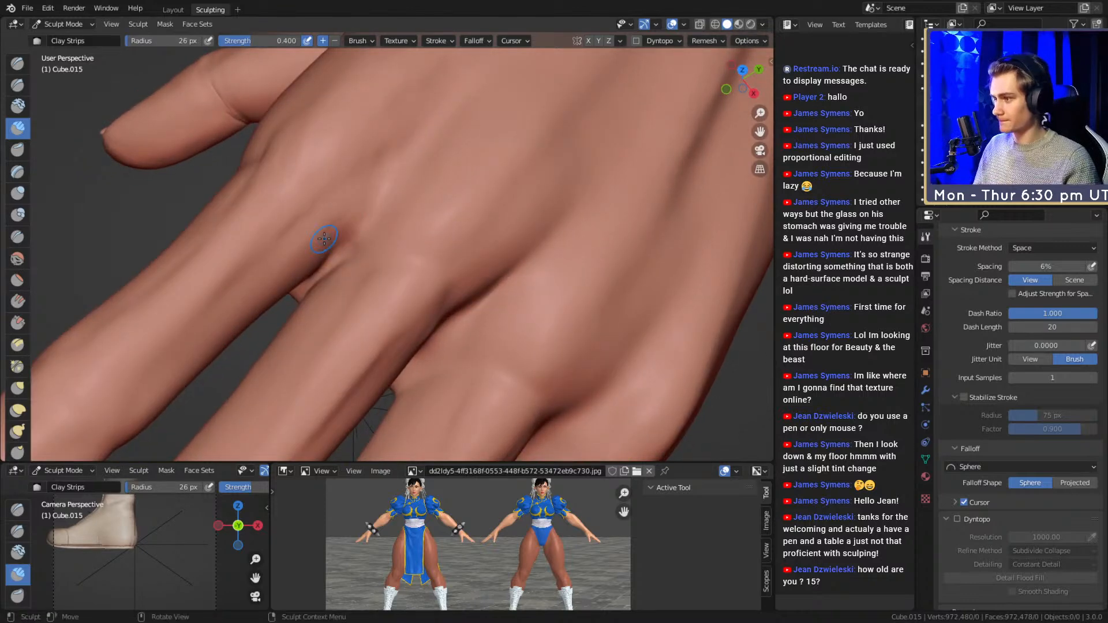
- Refine the fold above the index and middle finger webbing with Clay Strips at 39, 35 and 42 px
key("f")
left_click(322, 245)
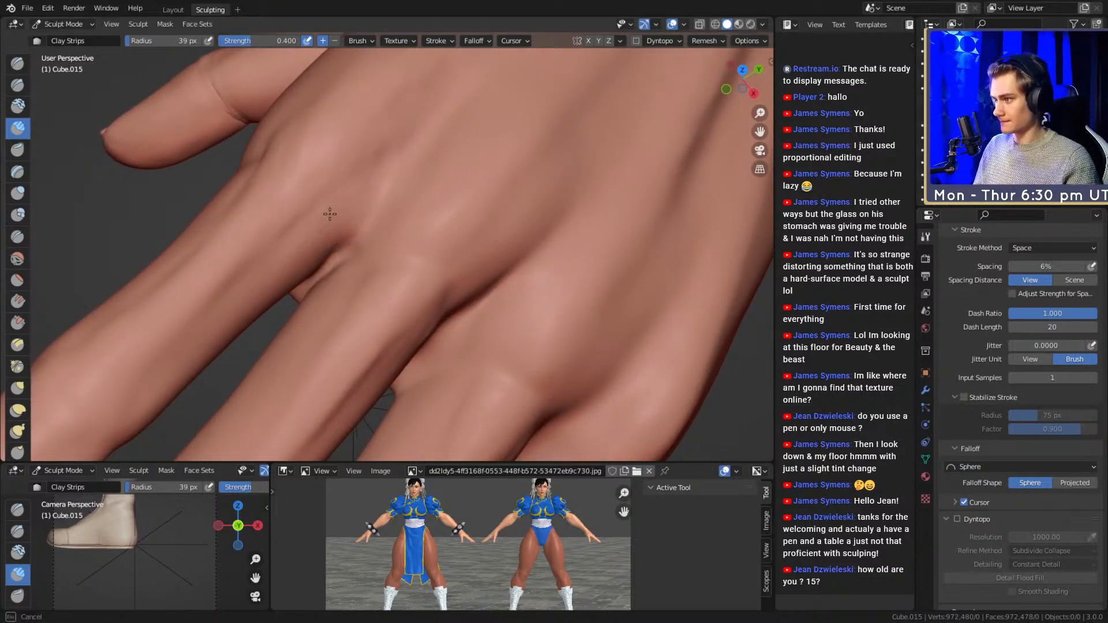
left_click(353, 253)
mouse_move(353, 253)
middle_mouse_down()
mouse_move(366, 265)
mouse_move(341, 275)
middle_mouse_up()
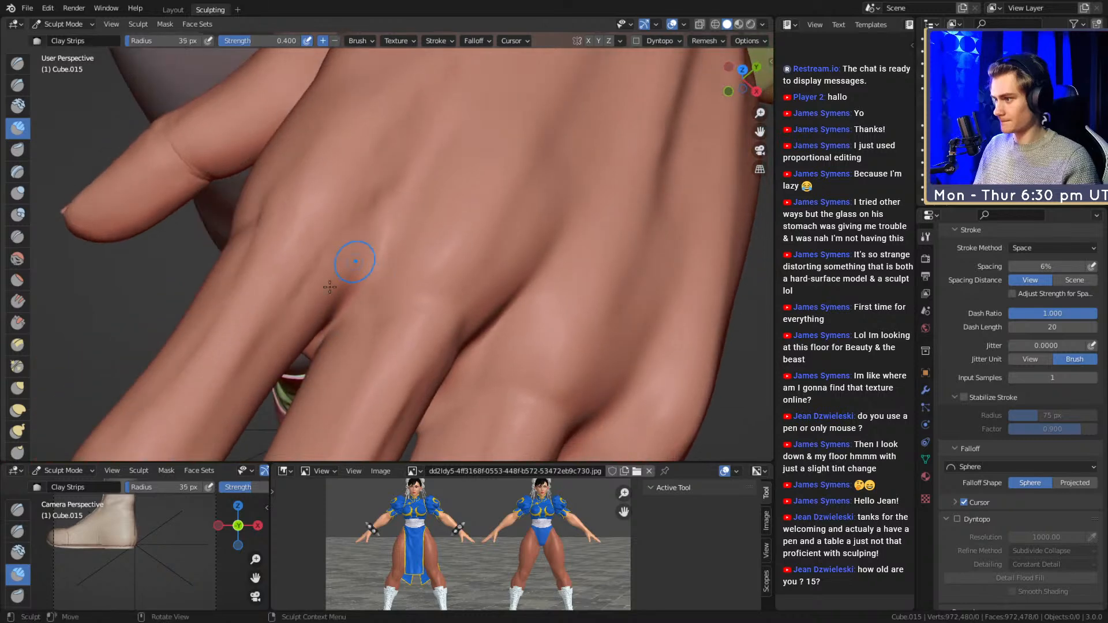
middle_click_drag(361, 195, 364, 217)
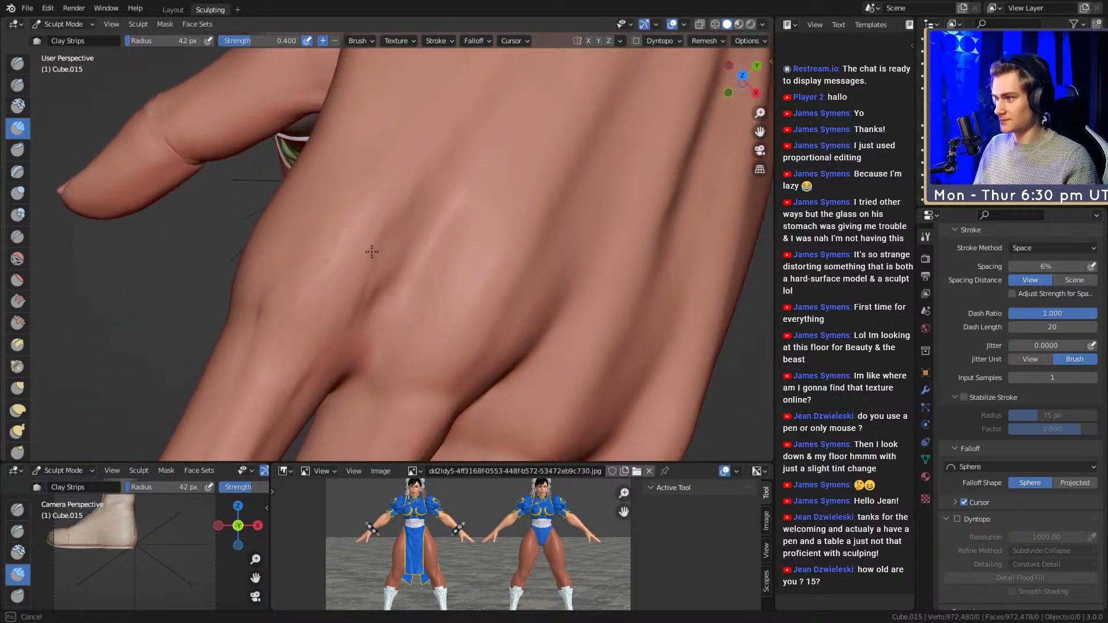
- Sculpt the middle finger's tendon along the hand's back and smooth it toward the knuckle
left_click_drag(480, 124, 408, 277)
key("f")
left_click(521, 110)
left_click_drag(507, 112, 413, 274, "shift")
- Strengthen the tendon just above the middle finger's knuckle with Clay Strips, starting at 41 px
scroll(420, 259, "up", 2)
key("f")
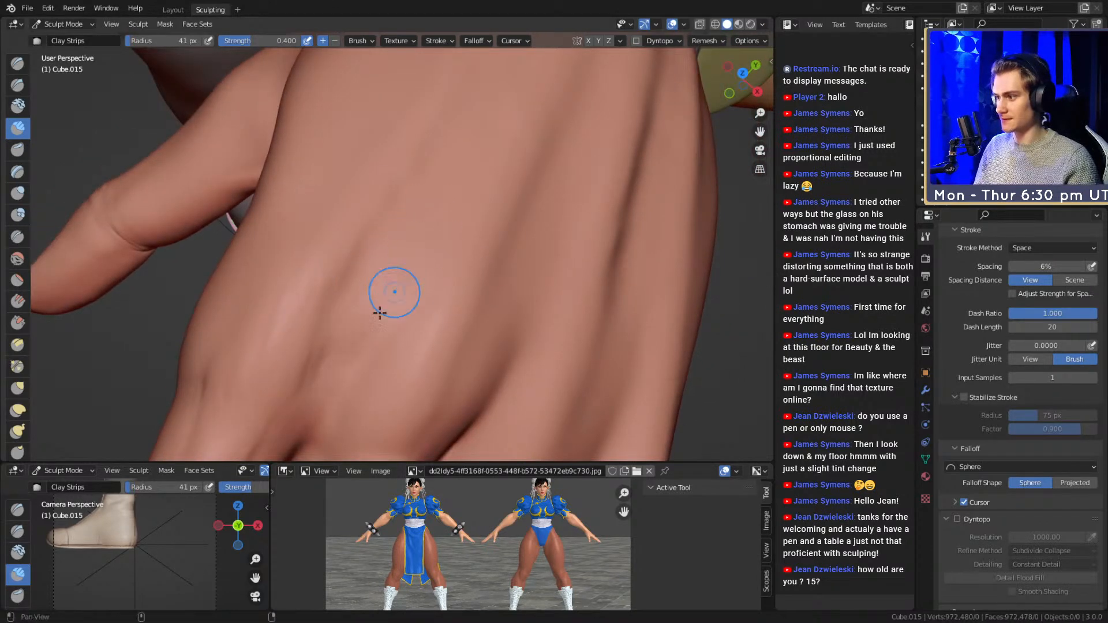
middle_click_drag(406, 276, 441, 217, "shift")
key("f")
left_click(391, 279)
mouse_move(440, 182)
left_mouse_down()
mouse_move(395, 223)
mouse_move(389, 279)
left_mouse_up()
- Fill the fold between the middle and ring finger knuckles with Clay Strips at 63 and 77 px
key("f")
left_click(455, 210)
middle_click_drag(440, 206, 400, 242)
key("f")
left_click(359, 298)
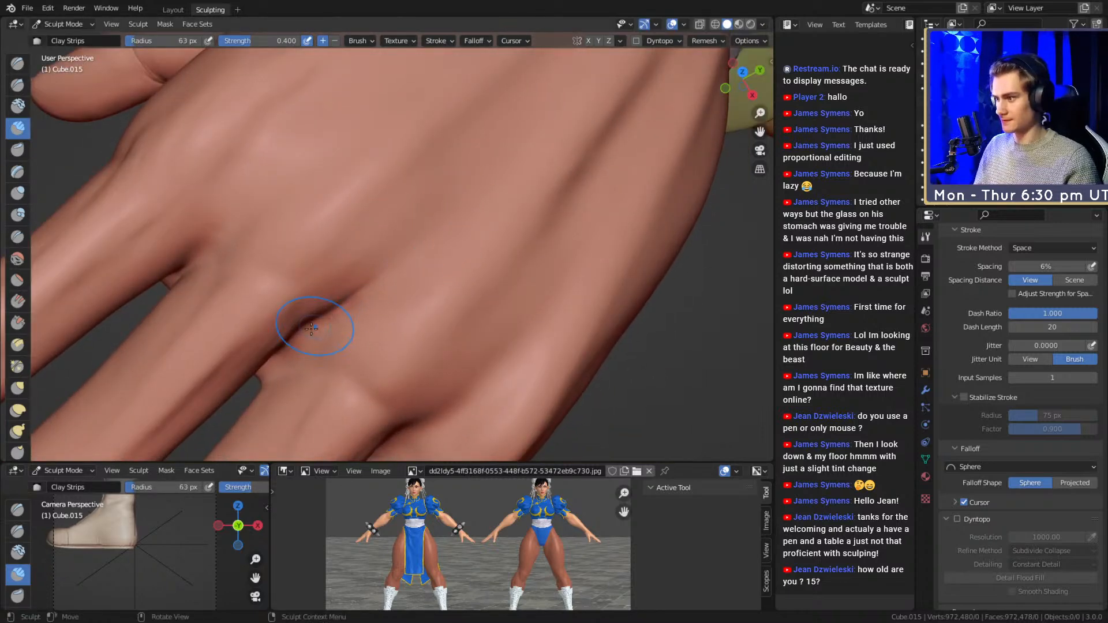
key("f")
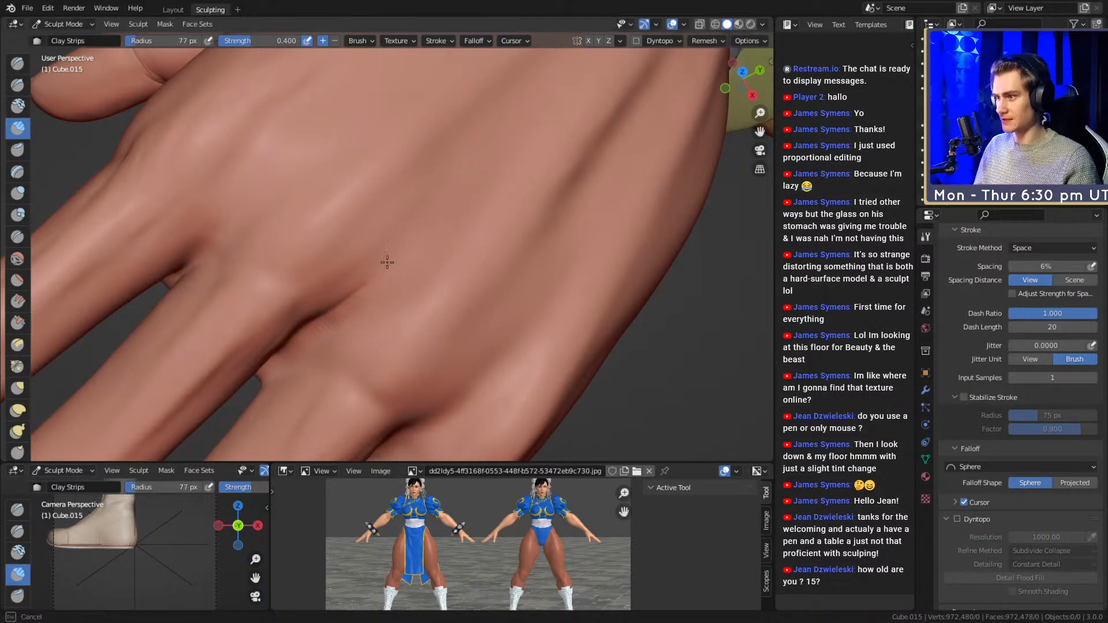
left_click_drag(399, 299, 449, 260)
- Add a Clay Strips stroke between the tendons on the hand's back
scroll(435, 230, "down", 4)
mouse_move(435, 229)
middle_mouse_down()
mouse_move(338, 229)
mouse_move(446, 233)
middle_mouse_up()
scroll(446, 233, "up", 3)
key("f")
left_click(430, 241)
left_click_drag(402, 206, 445, 287)
- Refine the central tendon toward the wrist with Clay Strips at 34 px and smooth it
key("f")
left_click(480, 332)
middle_click_drag(470, 307, 439, 280, "shift")
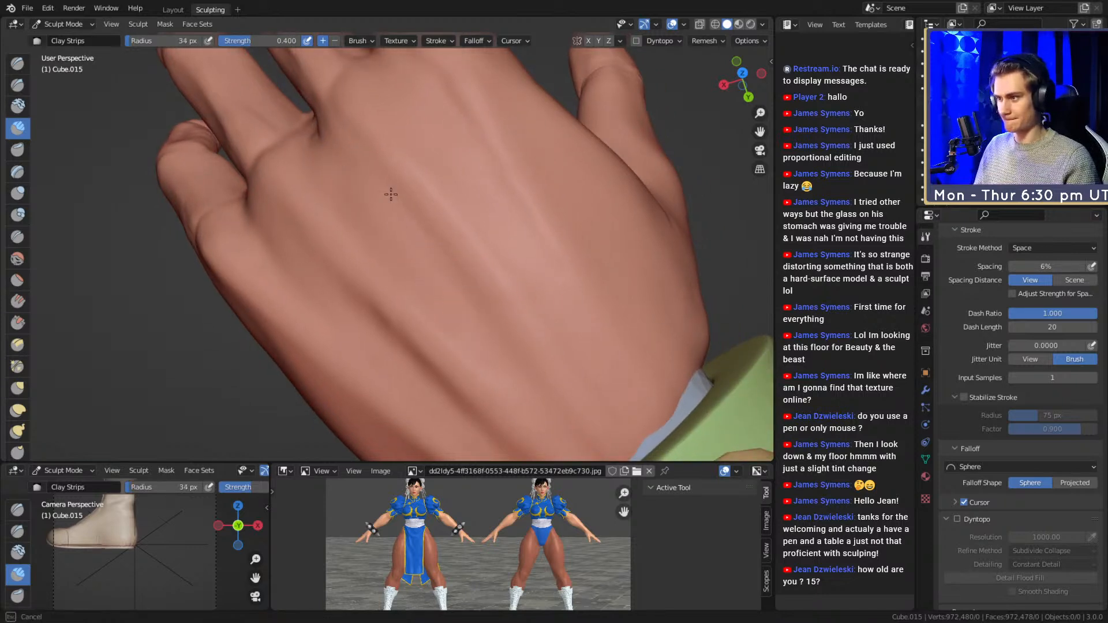
key("f")
left_click_drag(386, 169, 533, 323, "shift")
- Build up the hand's back near the wrist between the tendons with Clay Strips at 99 px
key("f")
left_click(494, 271)
middle_click_drag(534, 289, 465, 215, "shift")
left_click_drag(468, 214, 550, 386)
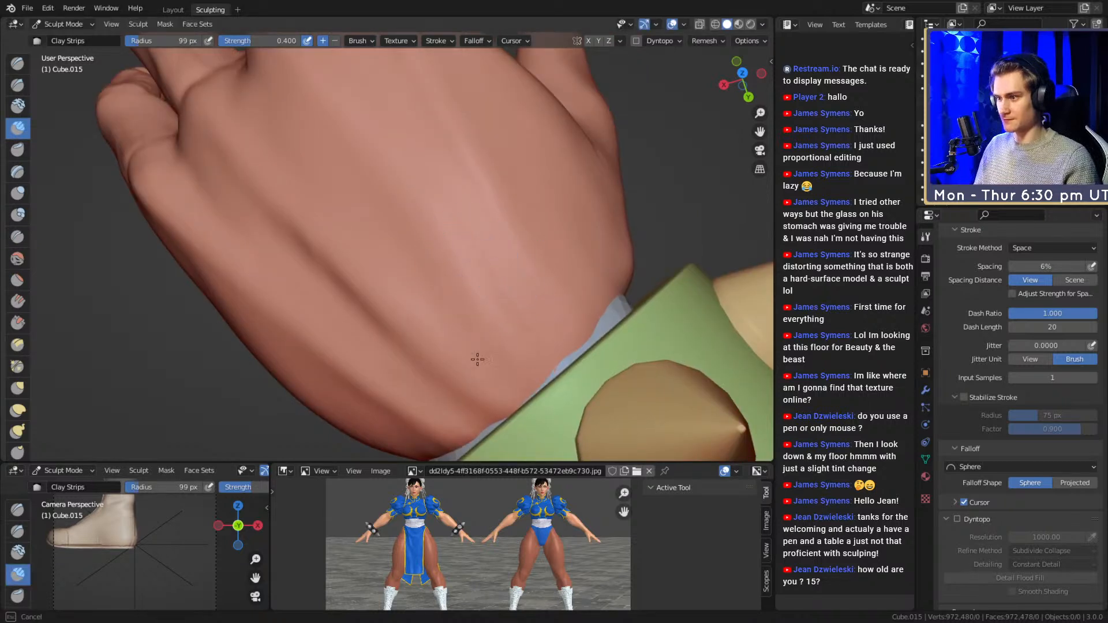
left_click_drag(407, 405, 357, 380)
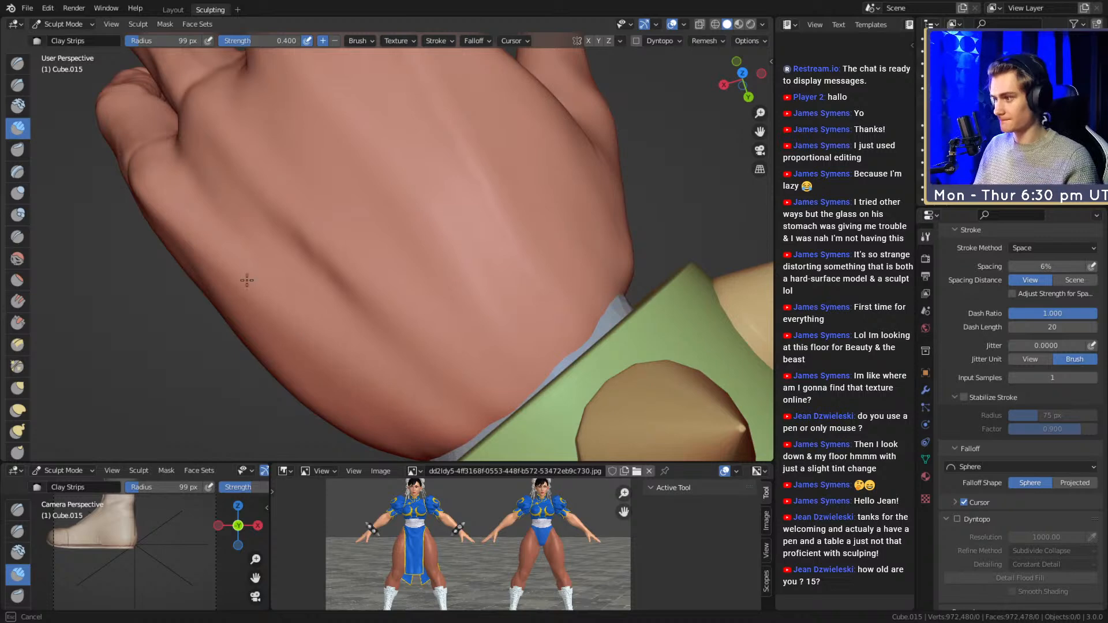
left_click_drag(529, 279, 527, 277)
- Add short Clay Strips strokes to the outer part of the hand's back
mouse_move(527, 277)
middle_mouse_down()
mouse_move(378, 205)
mouse_move(384, 272)
mouse_move(571, 240)
mouse_move(469, 277)
mouse_move(381, 239)
mouse_move(398, 274)
middle_mouse_up()
key("f")
left_click(381, 272)
left_click_drag(337, 202, 395, 139)
left_click_drag(456, 233, 467, 224)
- Reinforce a tendon on the hand's back with repeated lengthwise Clay Strips strokes
mouse_move(468, 224)
middle_mouse_down()
mouse_move(400, 179)
mouse_move(487, 280)
mouse_move(441, 228)
middle_mouse_up()
key("f")
left_click(431, 229)
left_click_drag(407, 215, 390, 242)
left_click_drag(405, 151, 382, 234)
left_click_drag(407, 100, 391, 214)
mouse_move(406, 128)
left_mouse_down()
mouse_move(394, 210)
mouse_move(408, 154)
mouse_move(407, 173)
left_mouse_up()
- Shape the little finger's knuckle and tendon with Clay Strips strokes, finishing at 38 px
key("f")
left_click(407, 175)
middle_click_drag(417, 139, 435, 179)
key("f")
left_click(422, 179)
left_click_drag(441, 104, 444, 77)
mouse_move(450, 249)
middle_mouse_down()
mouse_move(484, 116)
mouse_move(452, 167)
mouse_move(482, 185)
middle_mouse_up()
key("f")
left_click(478, 186)
left_click_drag(479, 190, 462, 220)
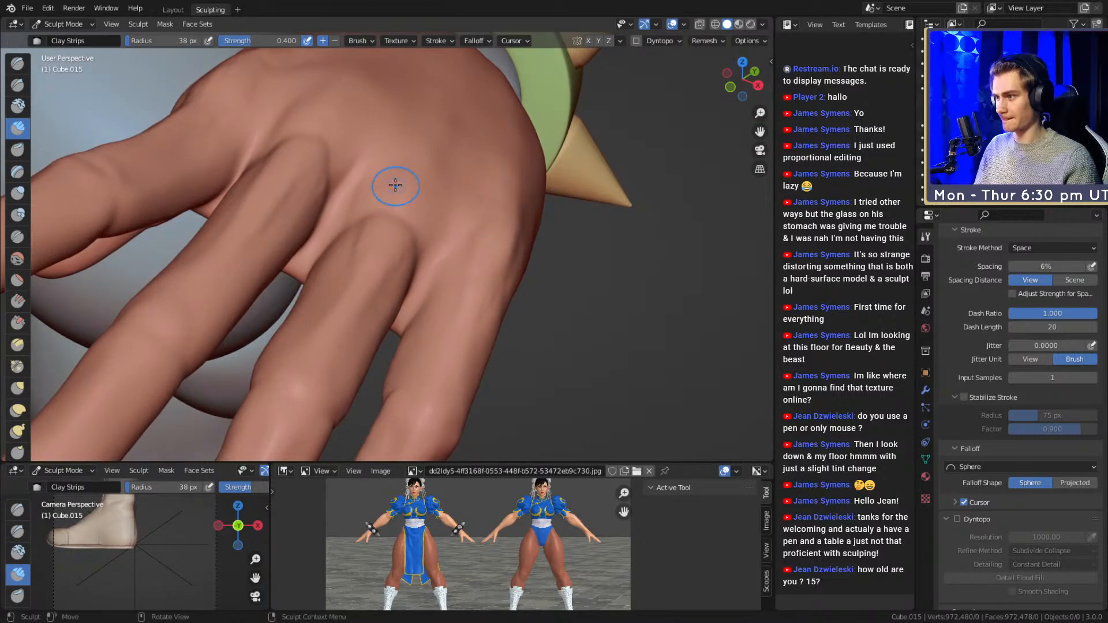
- Work Clay Strips strokes into the web between the middle and ring fingers
middle_click_drag(479, 215, 434, 231)
key("f")
left_click(421, 244)
left_click_drag(369, 287, 346, 310)
mouse_move(345, 310)
middle_mouse_down()
mouse_move(346, 227)
mouse_move(361, 230)
mouse_move(369, 201)
mouse_move(338, 191)
mouse_move(404, 279)
mouse_move(409, 246)
mouse_move(349, 275)
middle_mouse_up()
left_click_drag(334, 258, 342, 262)
mouse_move(397, 234)
left_mouse_down()
mouse_move(415, 226)
mouse_move(375, 212)
mouse_move(351, 239)
mouse_move(321, 247)
mouse_move(295, 282)
mouse_move(361, 313)
mouse_move(369, 277)
left_mouse_up()
- Refine the middle finger's base beside the web with Clay Strips at 36 px
key("f")
left_click(423, 211)
key("f")
left_click(371, 220)
key("f")
left_click(341, 267)
mouse_move(341, 267)
middle_mouse_down()
mouse_move(371, 235)
mouse_move(358, 203)
mouse_move(364, 227)
middle_mouse_up()
key("g")
key("c")
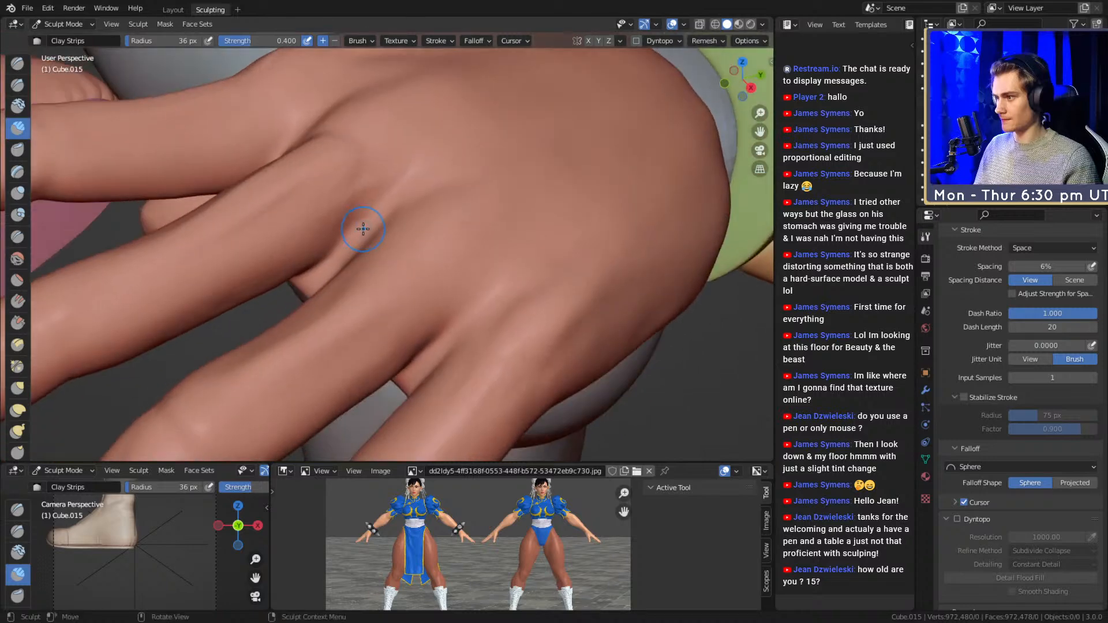
mouse_move(371, 209)
left_mouse_down()
mouse_move(351, 213)
mouse_move(344, 183)
left_mouse_up()
- Blend the middle finger's base into the surrounding web and knuckle with Clay Strips at 94 px
key("f")
left_click_drag(344, 230, 360, 214)
left_click(424, 170)
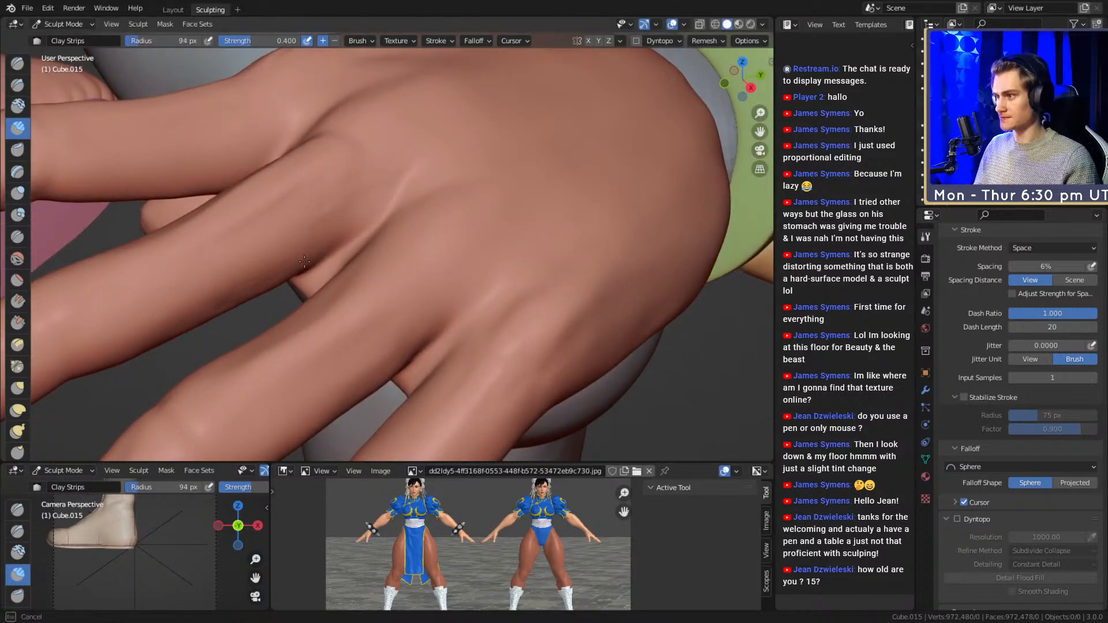
middle_click_drag(392, 209, 406, 225)
key("f")
left_click(445, 225)
left_click_drag(430, 233, 437, 219)
- Shape the middle finger's knuckle and the hollow beside it with Clay Strips at 42 px
key("f")
mouse_move(437, 219)
middle_mouse_down()
mouse_move(456, 238)
mouse_move(398, 238)
middle_mouse_up()
left_click(425, 240)
key("f")
left_click(371, 240)
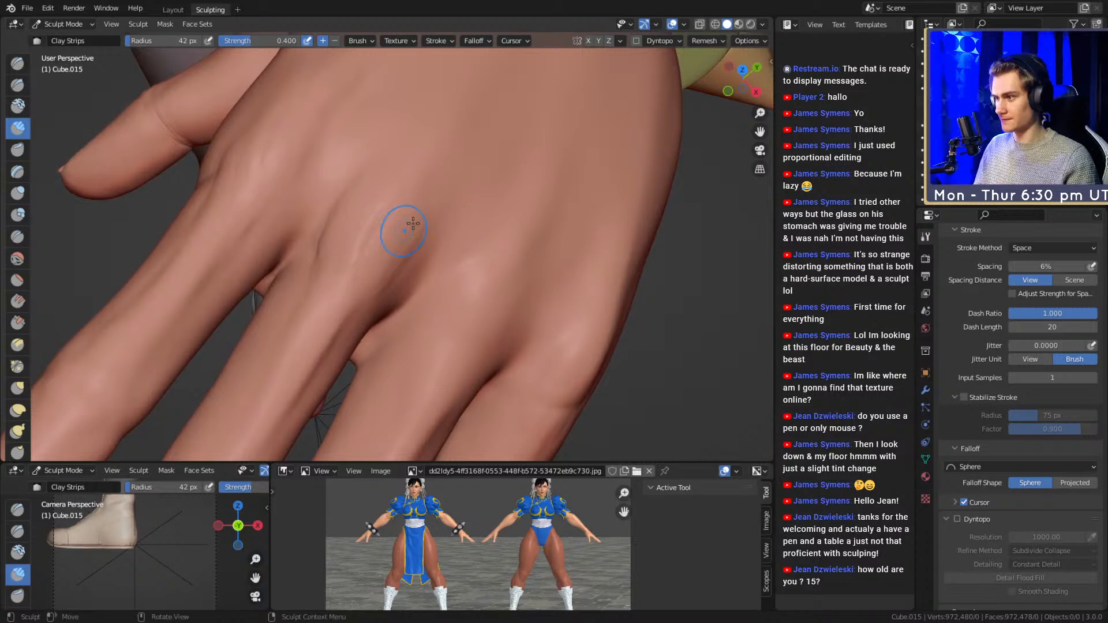
key("f")
mouse_move(356, 199)
left_mouse_down()
mouse_move(341, 223)
mouse_move(490, 215)
mouse_move(483, 257)
mouse_move(421, 122)
mouse_move(398, 254)
mouse_move(376, 304)
mouse_move(359, 210)
mouse_move(410, 224)
left_mouse_up()
left_click(335, 225)
- Add a Clay Strips stroke to the index finger's surface, adjusting the brush size for the area
key("g")
mouse_move(388, 273)
left_mouse_down("alt")
mouse_move(396, 186)
mouse_move(371, 265)
mouse_move(386, 271)
mouse_move(338, 256)
mouse_move(381, 235)
mouse_move(364, 230)
mouse_move(414, 229)
mouse_move(504, 279)
mouse_move(408, 227)
mouse_move(435, 232)
mouse_move(401, 210)
mouse_move(324, 216)
mouse_move(353, 227)
mouse_move(333, 183)
mouse_move(430, 151)
left_mouse_up("alt")
key("c")
key("f")
left_click(312, 215)
left_click_drag(429, 191, 437, 233, "alt")
key("f")
left_click(436, 236)
mouse_move(398, 245)
left_mouse_down()
mouse_move(503, 215)
mouse_move(428, 232)
left_mouse_up()
- Smooth the index finger around its middle joint and refine it with Clay Strips at 42 px
key("f")
left_click(430, 232)
mouse_move(496, 226)
left_mouse_down("shift")
mouse_move(332, 254)
mouse_move(396, 230)
mouse_move(268, 242)
mouse_move(396, 250)
left_mouse_up("shift")
left_click_drag(517, 228, 407, 249, "alt")
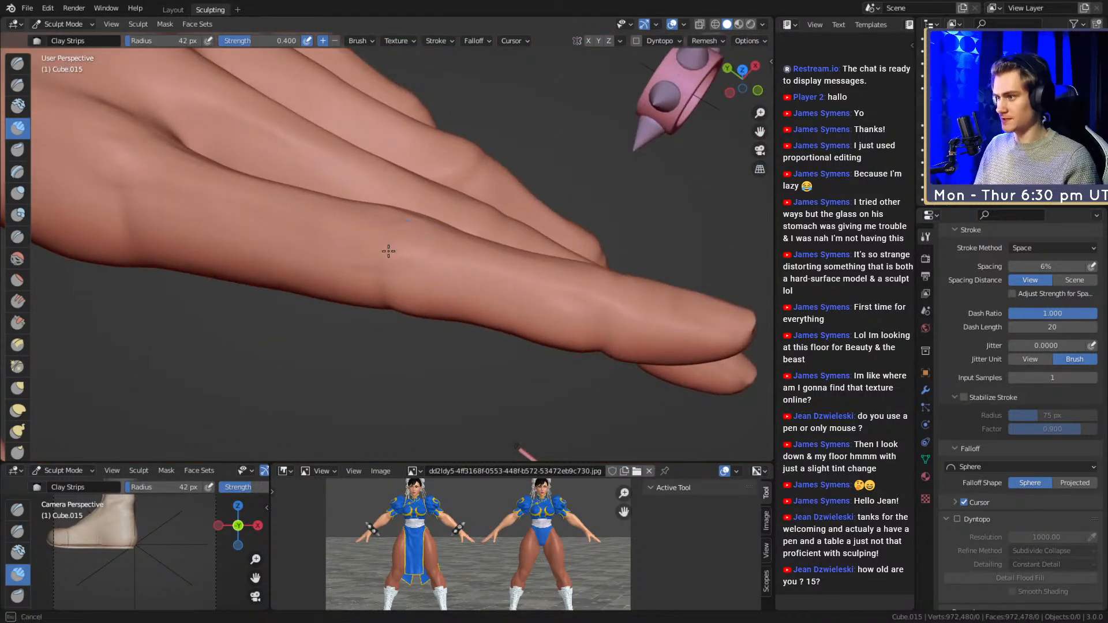
left_click(291, 231)
- Sculpt the thumb-facing side of the index finger's base knuckle with Clay Strips at 26 and 109 px
left_click_drag(279, 222, 375, 225, "alt")
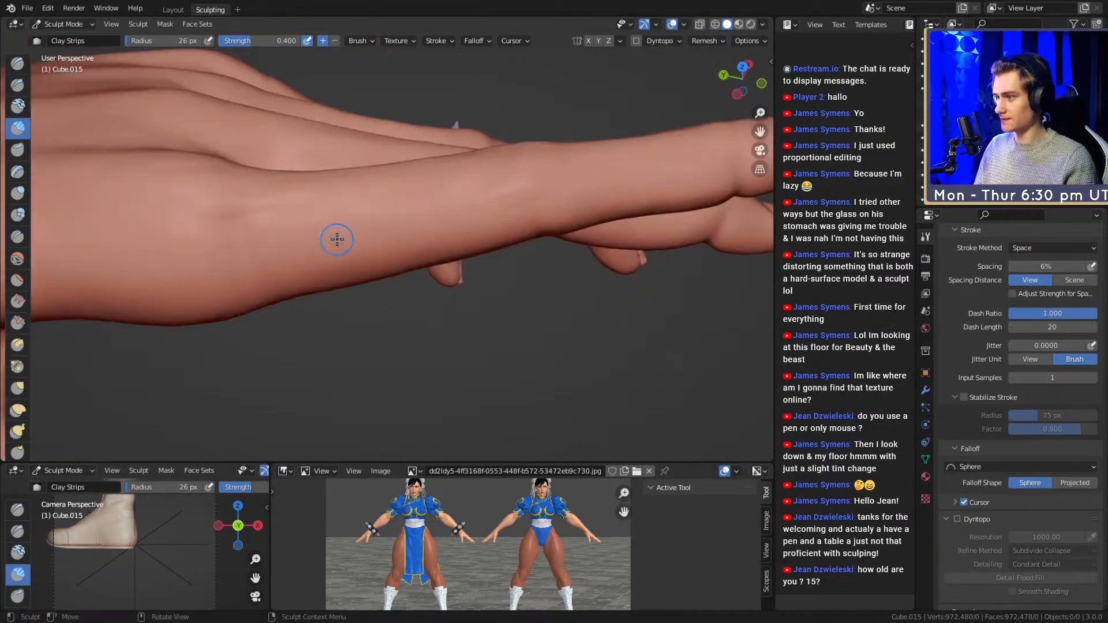
middle_click_drag(246, 285, 284, 252)
left_click(243, 277)
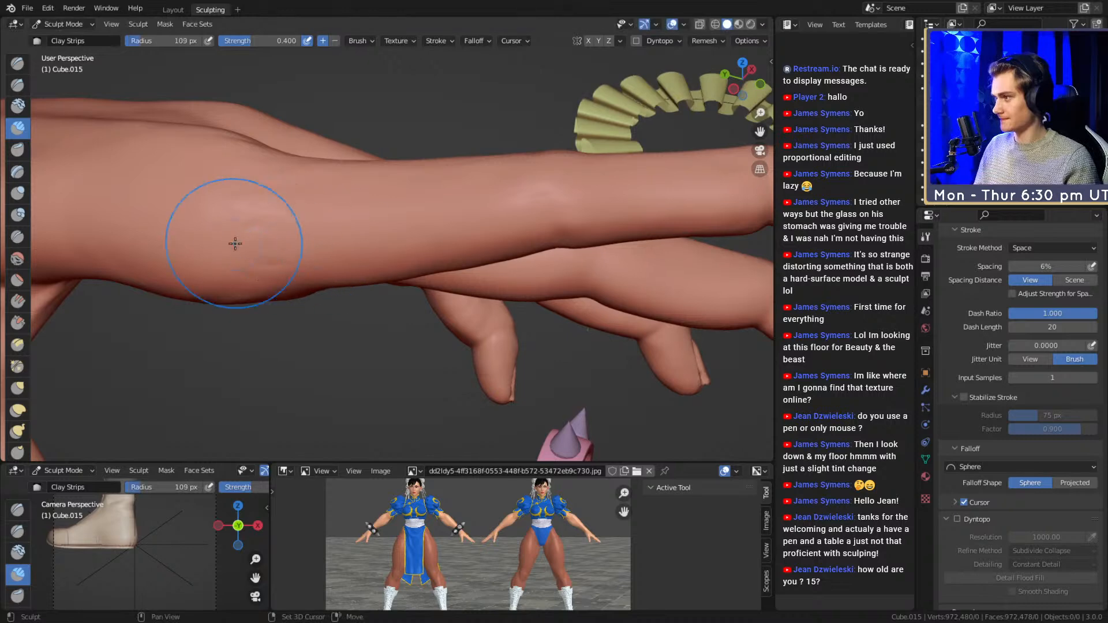
- Add a Clay Strips stroke at 41 px to the side of the index finger's middle joint
middle_click_drag(508, 193, 419, 225)
left_click_drag(419, 225, 331, 220, "alt")
mouse_move(398, 266)
middle_mouse_down()
mouse_move(351, 232)
mouse_move(363, 230)
mouse_move(344, 231)
middle_mouse_up()
key("f")
left_click(346, 233)
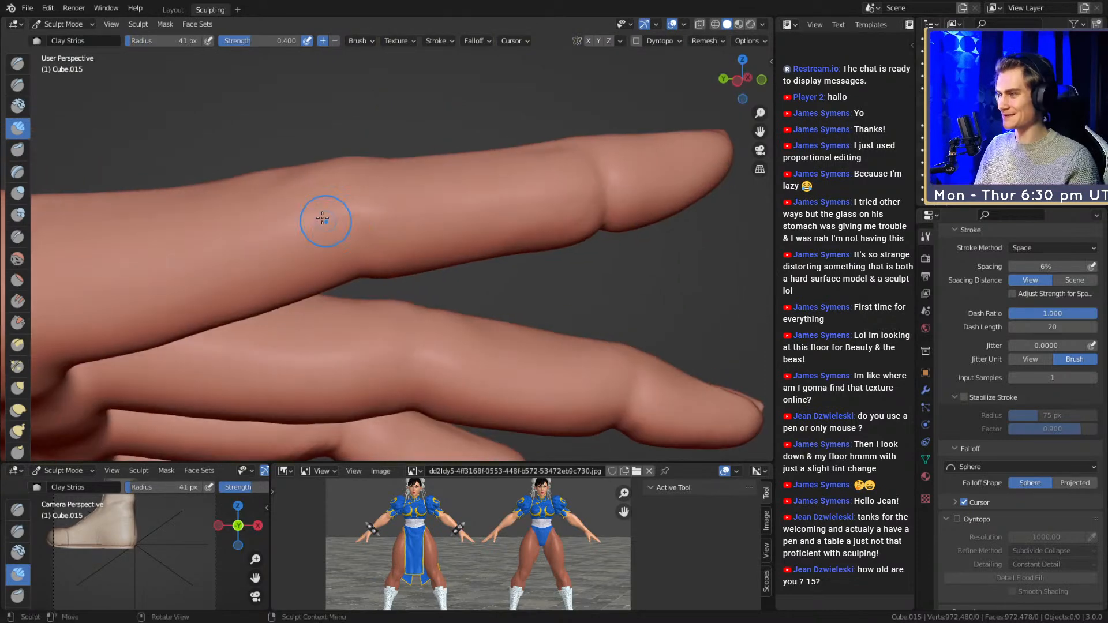
left_click_drag(359, 199, 375, 215)
- Rework the skin around the index finger's middle joint with Clay Strips at varying brush sizes
mouse_move(384, 222)
middle_mouse_down()
mouse_move(413, 250)
mouse_move(311, 206)
mouse_move(339, 161)
mouse_move(404, 303)
middle_mouse_up()
key("f")
left_click(366, 346)
mouse_move(366, 347)
middle_mouse_down()
mouse_move(376, 271)
mouse_move(401, 270)
mouse_move(378, 247)
mouse_move(497, 215)
mouse_move(406, 306)
mouse_move(431, 266)
mouse_move(385, 284)
mouse_move(367, 239)
middle_mouse_up()
key("f")
left_click(408, 262)
key("f")
left_click(393, 242)
key("f")
left_click(409, 237)
- Sculpt the side of the index finger between its middle and end joints with Clay Strips at 34 and 104 px
mouse_move(424, 202)
left_mouse_down("ctrl+alt")
mouse_move(440, 248)
mouse_move(432, 346)
mouse_move(413, 363)
left_mouse_up("ctrl+alt")
mouse_move(396, 277)
left_mouse_down("alt")
mouse_move(458, 267)
mouse_move(596, 203)
left_mouse_up("alt")
mouse_move(407, 222)
left_mouse_down("alt")
mouse_move(478, 213)
mouse_move(533, 228)
left_mouse_up("alt")
mouse_move(400, 248)
left_mouse_down("alt")
mouse_move(467, 253)
mouse_move(399, 235)
left_mouse_up("alt")
key("f")
left_click(382, 235)
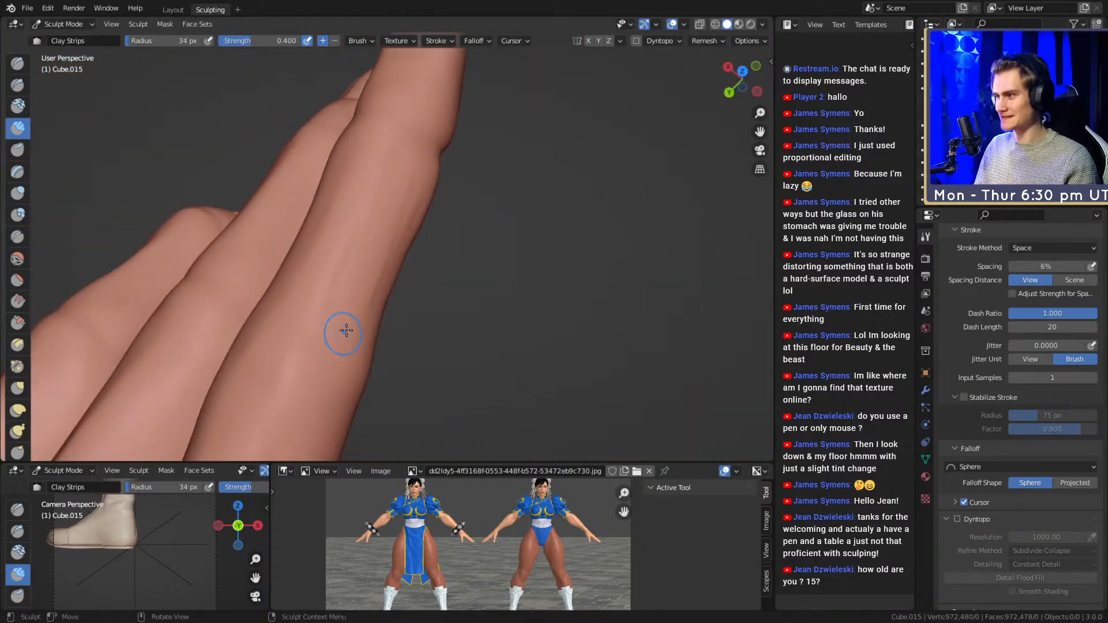
mouse_move(363, 324)
left_mouse_down("alt")
mouse_move(534, 224)
mouse_move(450, 265)
mouse_move(451, 253)
left_mouse_up("alt")
key("f")
left_click(483, 223)
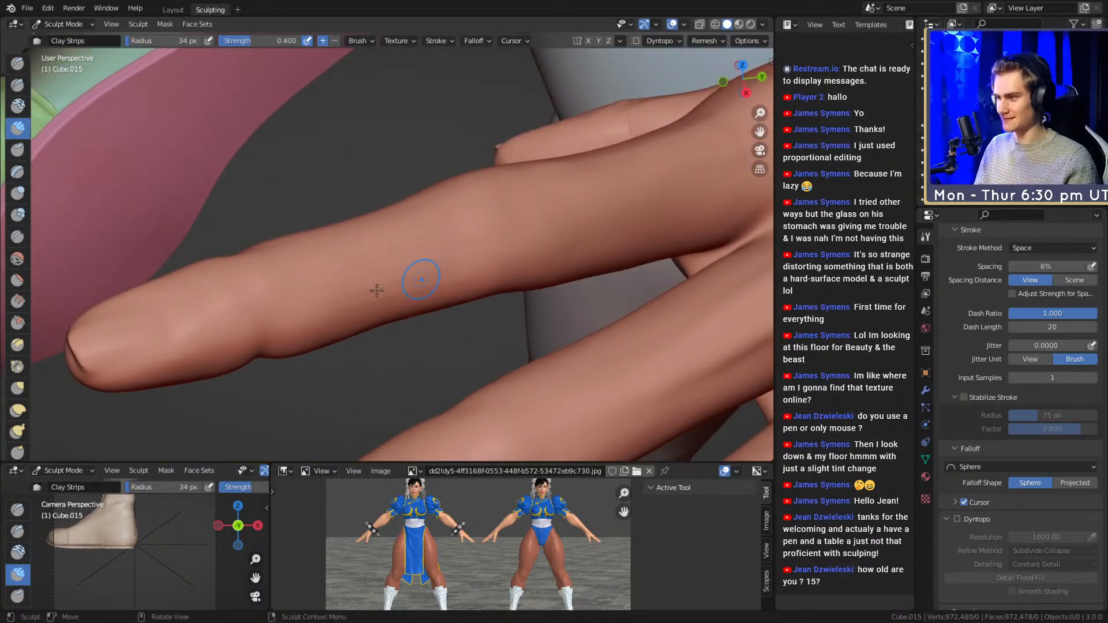
key("f")
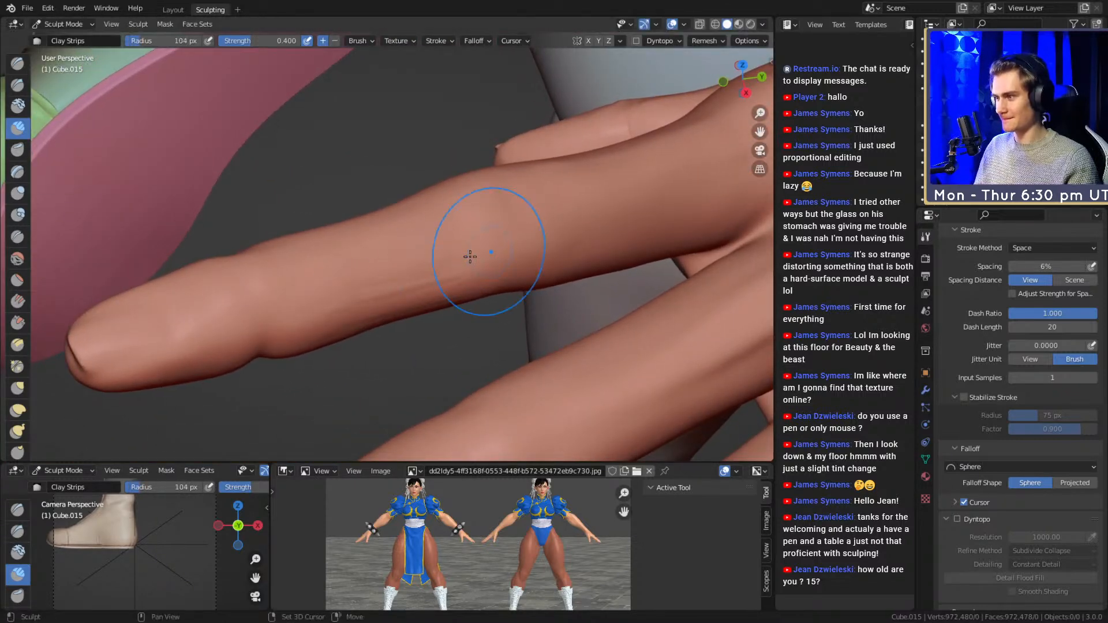
left_click_drag(446, 280, 462, 275)
- Set the Clay Strips brush radius to 51 px for work on the side of the index finger
mouse_move(464, 276)
left_mouse_down("alt")
mouse_move(508, 202)
mouse_move(548, 194)
left_mouse_up("alt")
mouse_move(440, 262)
left_mouse_down("alt")
mouse_move(383, 205)
mouse_move(457, 271)
mouse_move(408, 257)
left_mouse_up("alt")
key("f")
left_click(356, 292)
mouse_move(356, 292)
left_mouse_down("alt")
mouse_move(524, 291)
mouse_move(673, 440)
mouse_move(446, 271)
mouse_move(383, 240)
mouse_move(391, 248)
left_mouse_up("alt")
key("f")
left_click(383, 250)
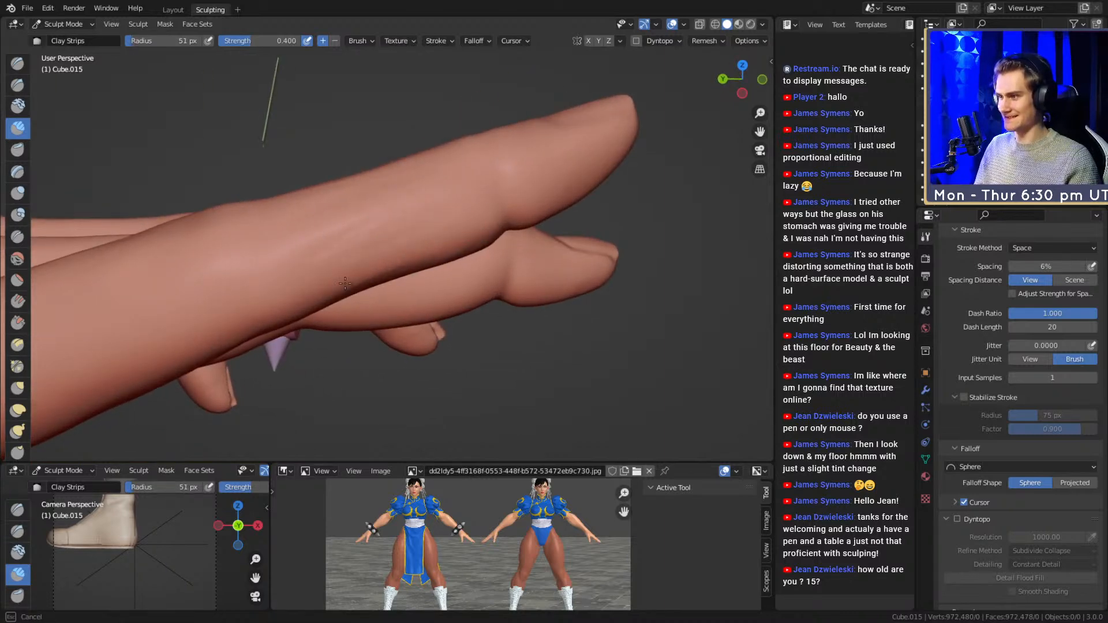
- Sculpt the side of the finger along its middle segment and outer joint with Clay Strips, using radii of 112 and 59 px
left_click_drag(328, 289, 337, 212, "alt")
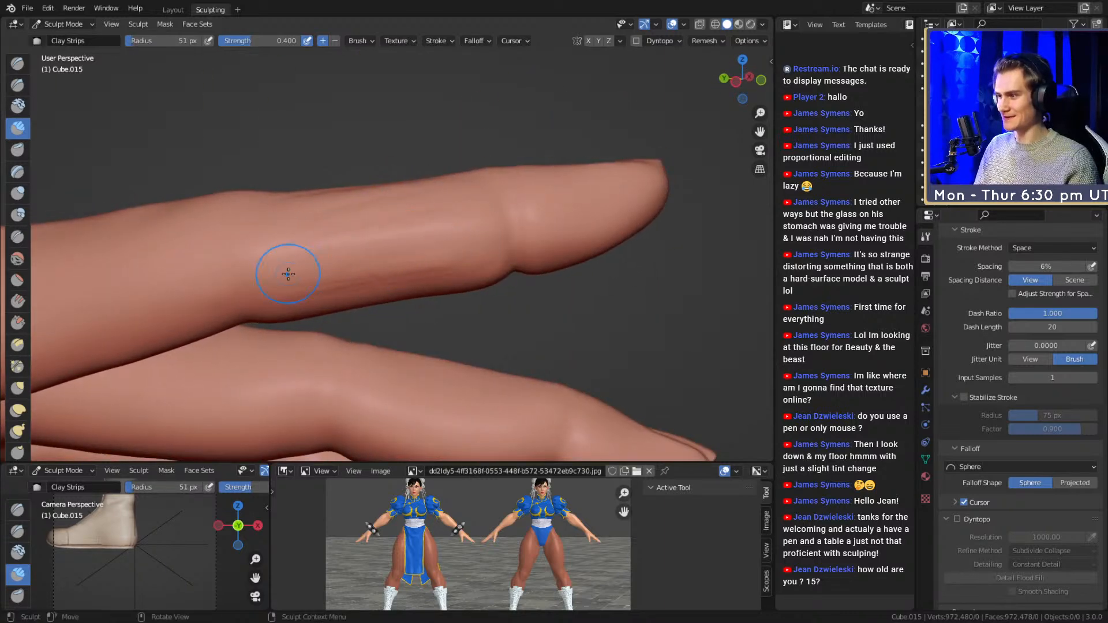
key("f")
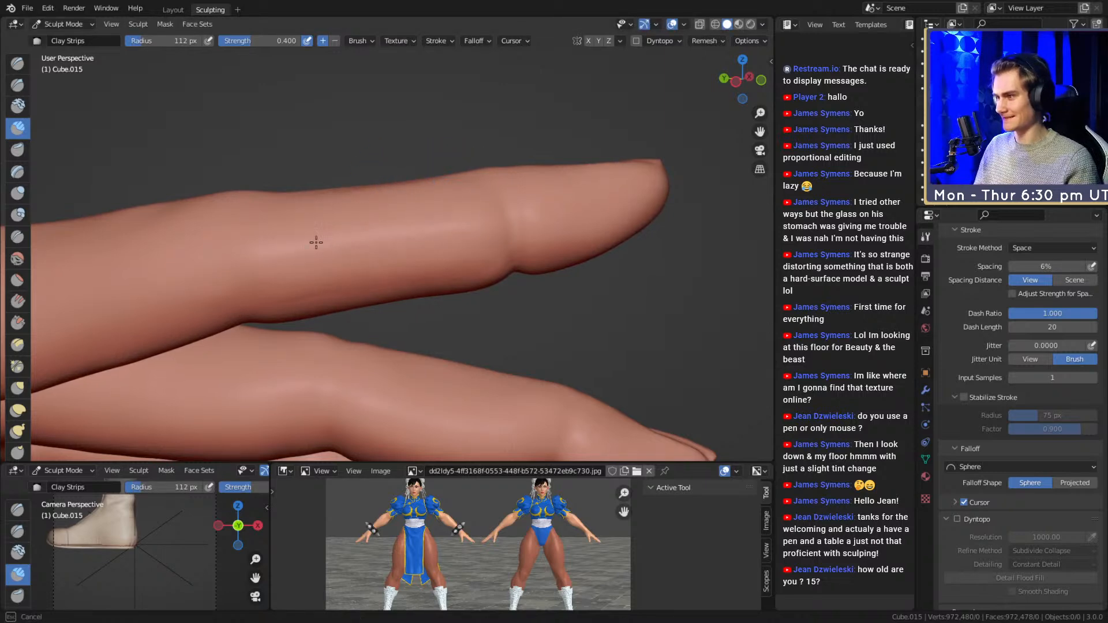
mouse_move(458, 214)
middle_mouse_down()
mouse_move(502, 253)
mouse_move(491, 272)
mouse_move(433, 309)
mouse_move(392, 264)
middle_mouse_up()
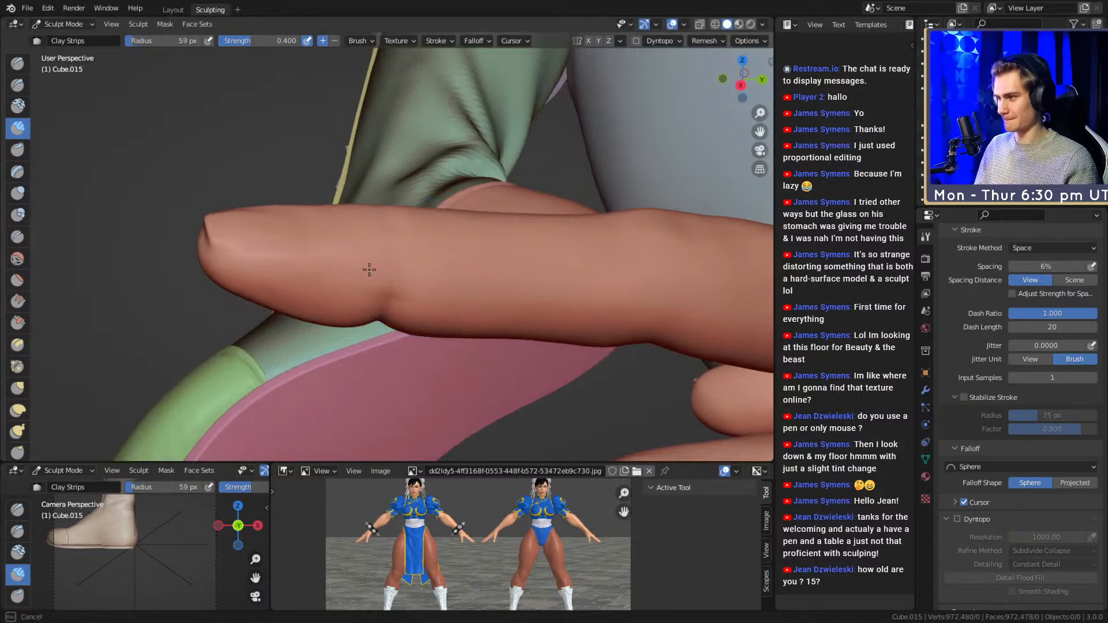
middle_click_drag(438, 233, 359, 311)
left_click_drag(358, 311, 374, 334)
mouse_move(374, 335)
middle_mouse_down()
mouse_move(374, 267)
mouse_move(450, 262)
mouse_move(388, 260)
mouse_move(371, 283)
middle_mouse_up()
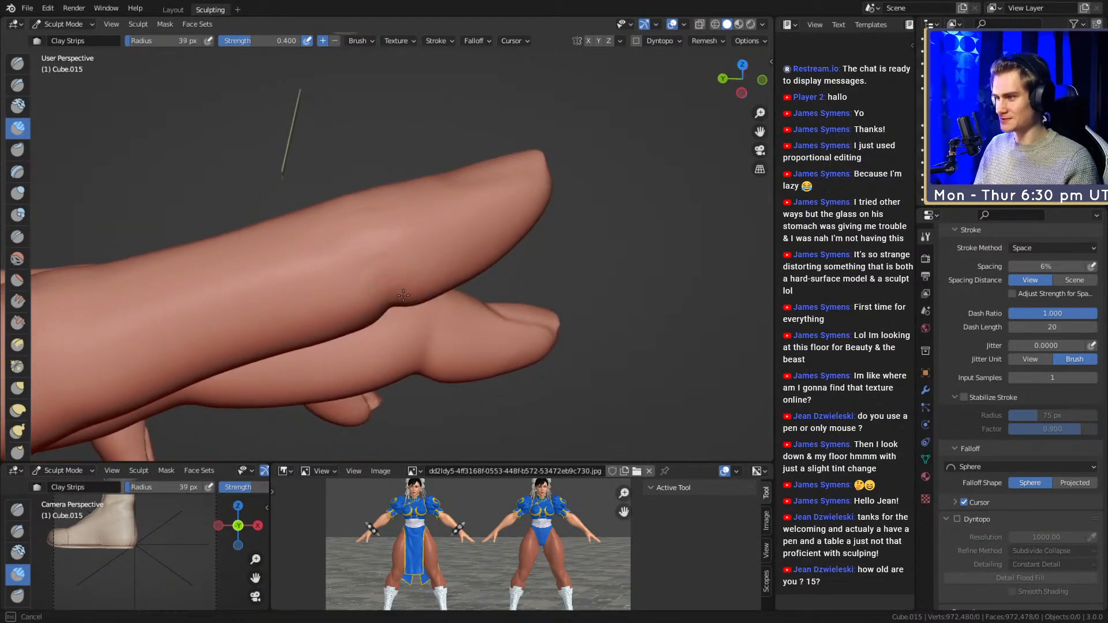
- Refine the underside of the outer finger joint and the fingertip pad with Clay Strips at 77 px, and save the file
mouse_move(467, 270)
middle_mouse_down()
mouse_move(359, 210)
mouse_move(366, 259)
mouse_move(357, 240)
mouse_move(408, 236)
middle_mouse_up()
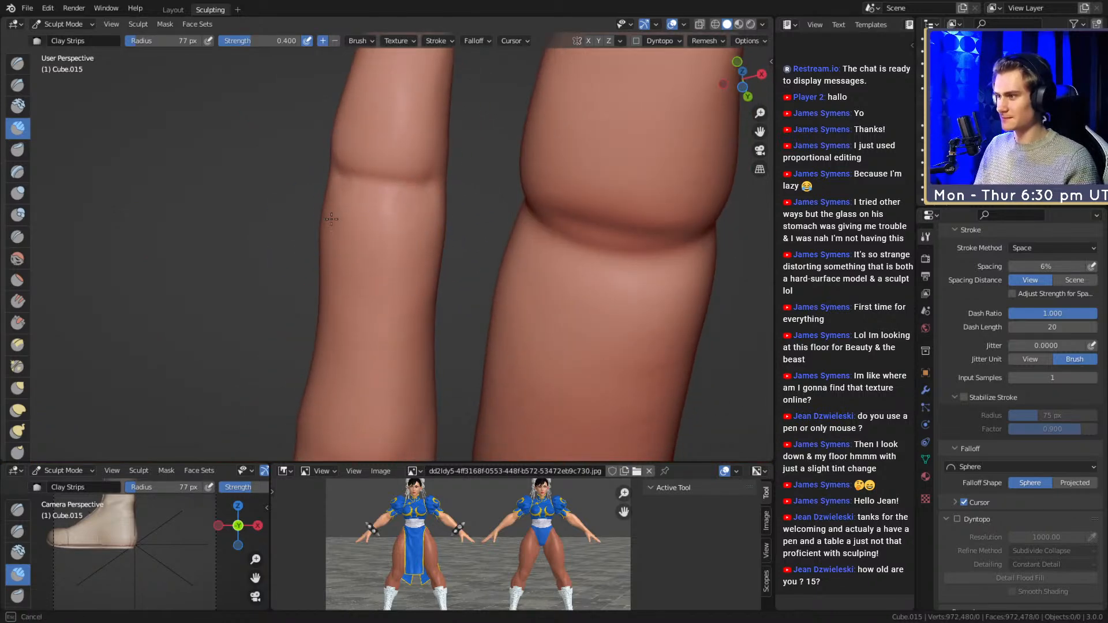
mouse_move(390, 151)
middle_mouse_down()
mouse_move(398, 185)
mouse_move(370, 158)
middle_mouse_up()
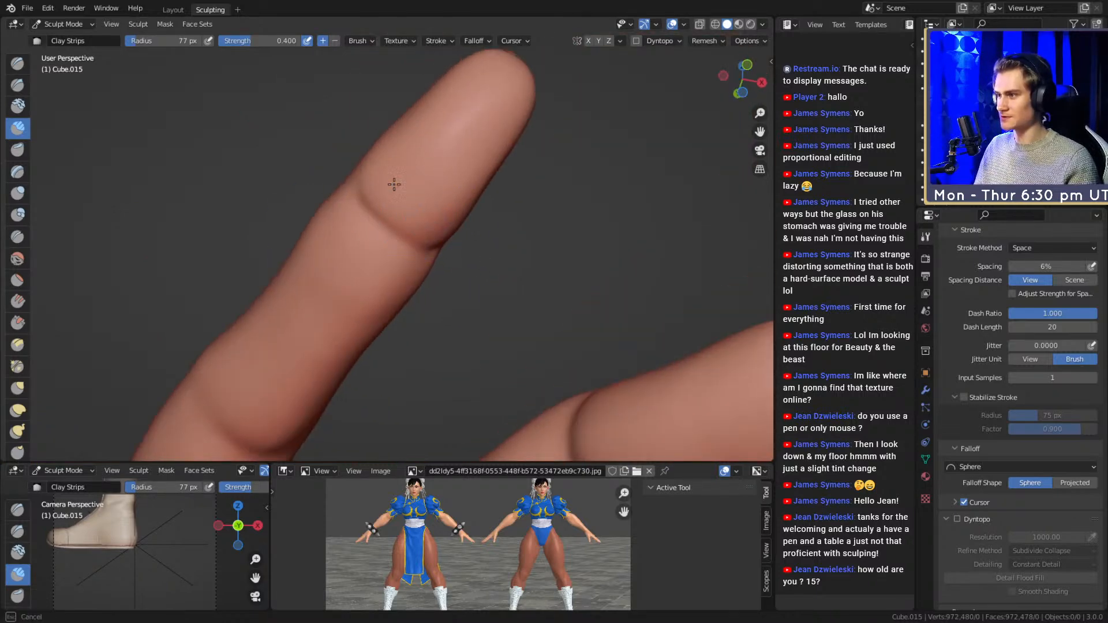
middle_click_drag(442, 213, 478, 291)
mouse_move(553, 275)
middle_mouse_down()
mouse_move(321, 334)
mouse_move(482, 279)
mouse_move(487, 246)
mouse_move(452, 229)
middle_mouse_up()
mouse_move(503, 277)
middle_mouse_down()
mouse_move(440, 319)
mouse_move(417, 292)
mouse_move(443, 229)
mouse_move(410, 225)
mouse_move(363, 153)
middle_mouse_up()
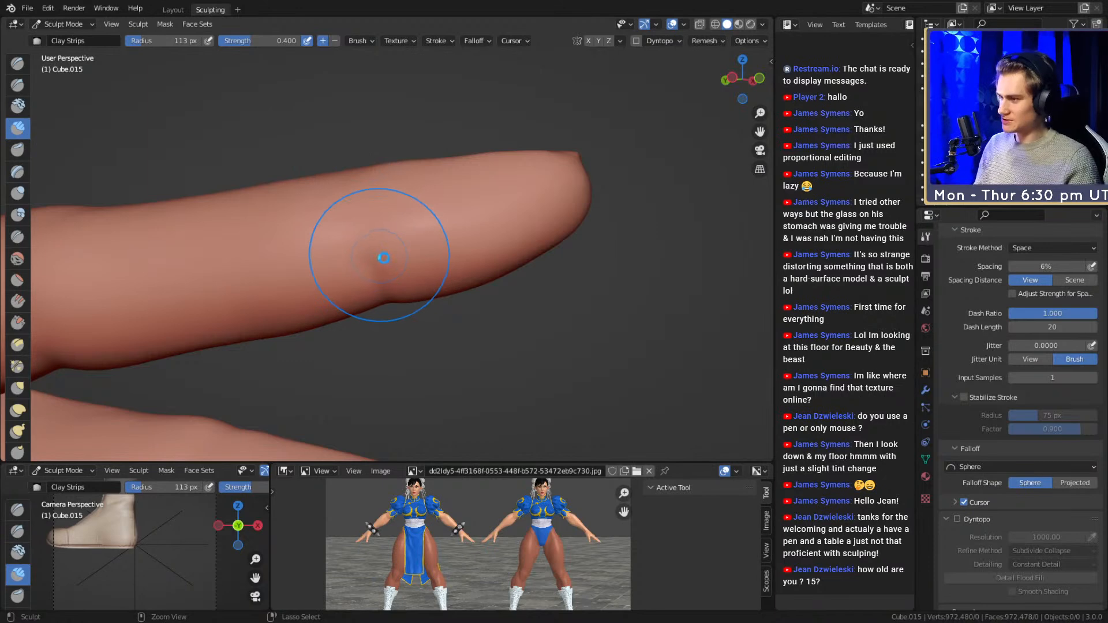
key("ctrl+s")
- Carve the fold across the underside of the finger's outer joint with a 22 px Crease brush
key("shift+c")
key("f")
left_click(398, 247)
mouse_move(397, 247)
middle_mouse_down("shift")
mouse_move(477, 289)
mouse_move(346, 193)
mouse_move(437, 236)
middle_mouse_up("shift")
key("f")
left_click(421, 237)
left_click_drag(421, 236, 419, 240, "alt")
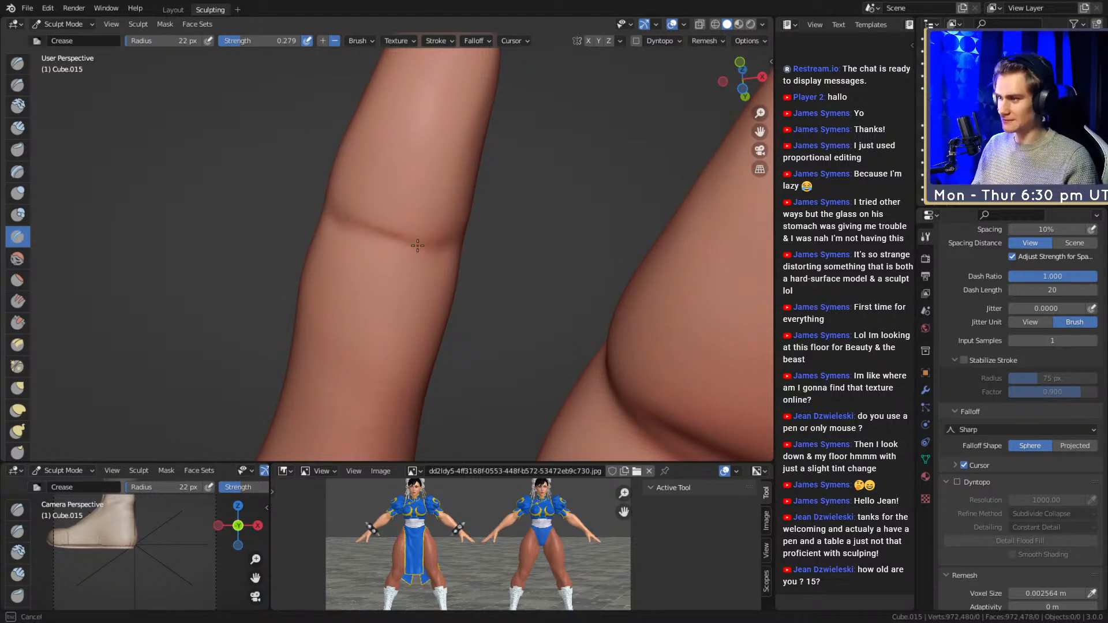
- Extend the outer joint's fold onto both sides of the finger with the Crease brush at 41 and 30 px
middle_click_drag(479, 257, 377, 271)
key("f")
left_click(381, 269)
left_click_drag(361, 283, 345, 312)
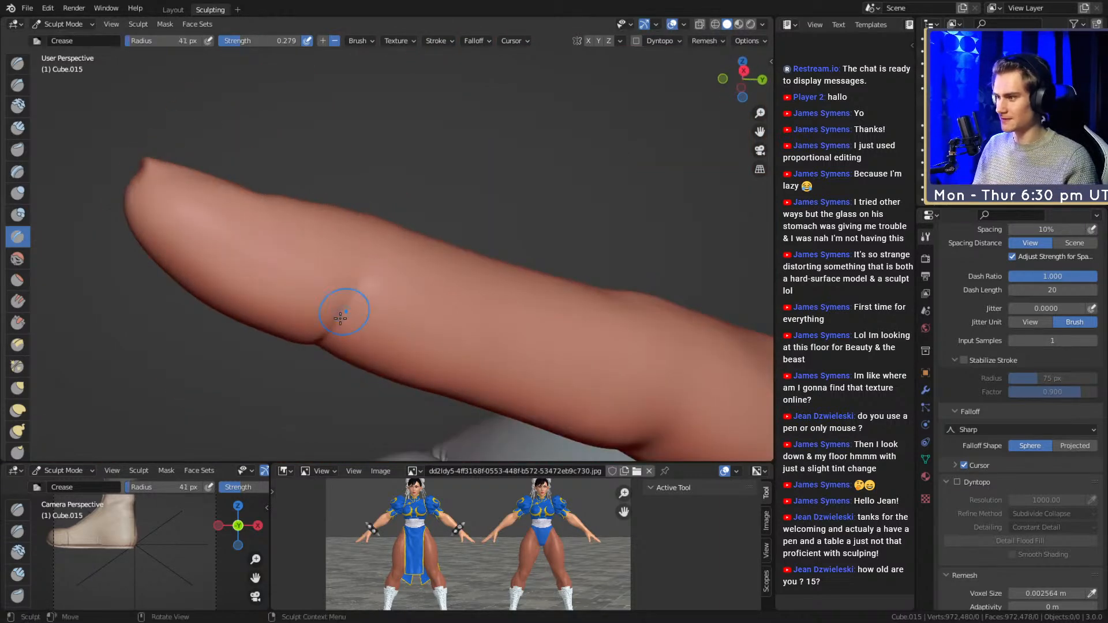
middle_click_drag(342, 320, 479, 289)
key("f")
left_click(469, 292)
left_click_drag(465, 296, 431, 273)
middle_click_drag(381, 215, 399, 254)
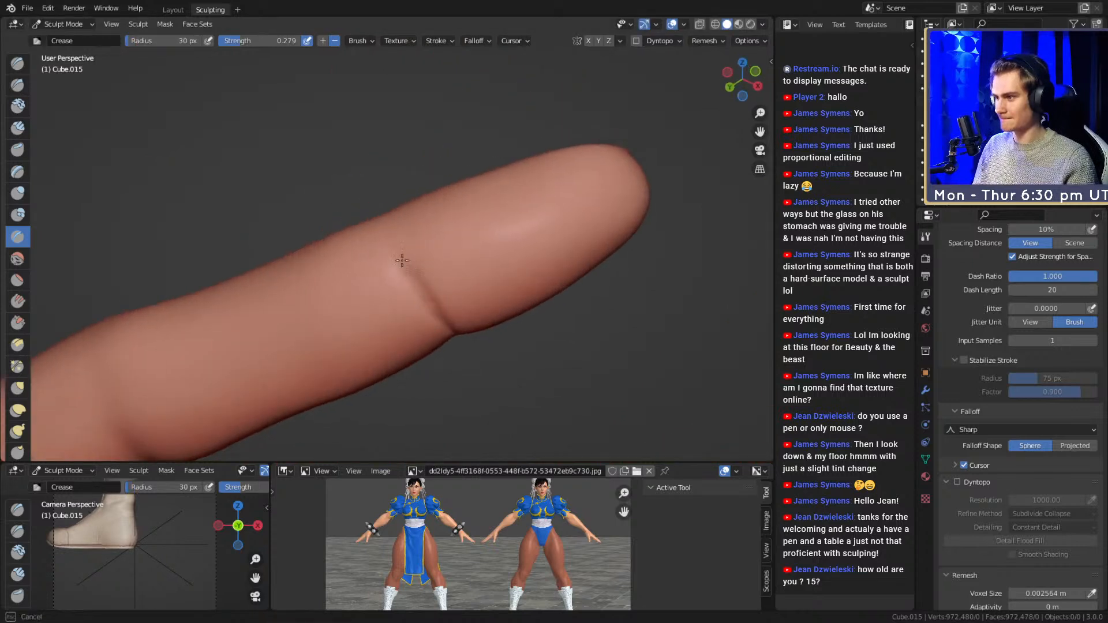
key("f")
left_click(427, 284)
mouse_move(427, 284)
middle_mouse_down()
mouse_move(453, 275)
mouse_move(441, 255)
mouse_move(446, 304)
mouse_move(402, 314)
middle_mouse_up()
- Build up the flesh beside the outer joint's fold with Clay Strips at 49 px
key("c")
left_click_drag(405, 291, 414, 279)
key("f")
left_click(350, 343)
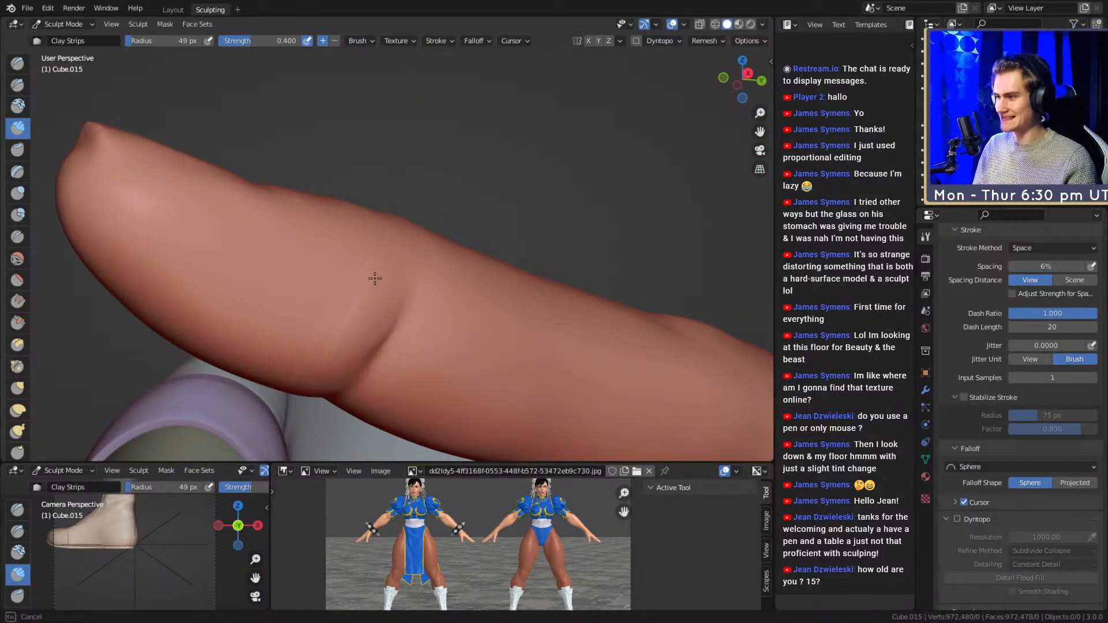
middle_click_drag(386, 300, 488, 234)
key("f")
left_click(497, 260)
- Round out the underside of the finger's middle segment with Clay Strips at 64 and 72 px
mouse_move(404, 272)
middle_mouse_down()
mouse_move(376, 240)
mouse_move(402, 261)
middle_mouse_up()
key("f")
mouse_move(401, 261)
left_mouse_down()
mouse_move(413, 294)
mouse_move(312, 218)
left_mouse_up()
mouse_move(312, 218)
middle_mouse_down()
mouse_move(369, 248)
mouse_move(356, 249)
middle_mouse_up()
left_click_drag(356, 250, 334, 198)
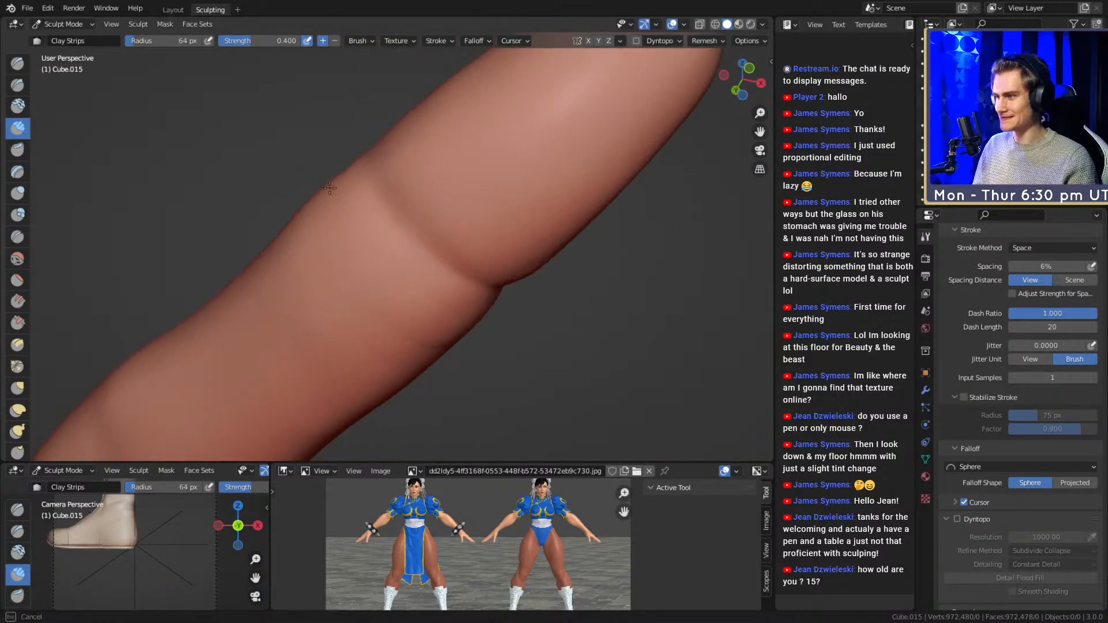
mouse_move(475, 364)
middle_mouse_down()
mouse_move(390, 292)
mouse_move(425, 196)
mouse_move(438, 246)
mouse_move(425, 230)
mouse_move(362, 223)
middle_mouse_up()
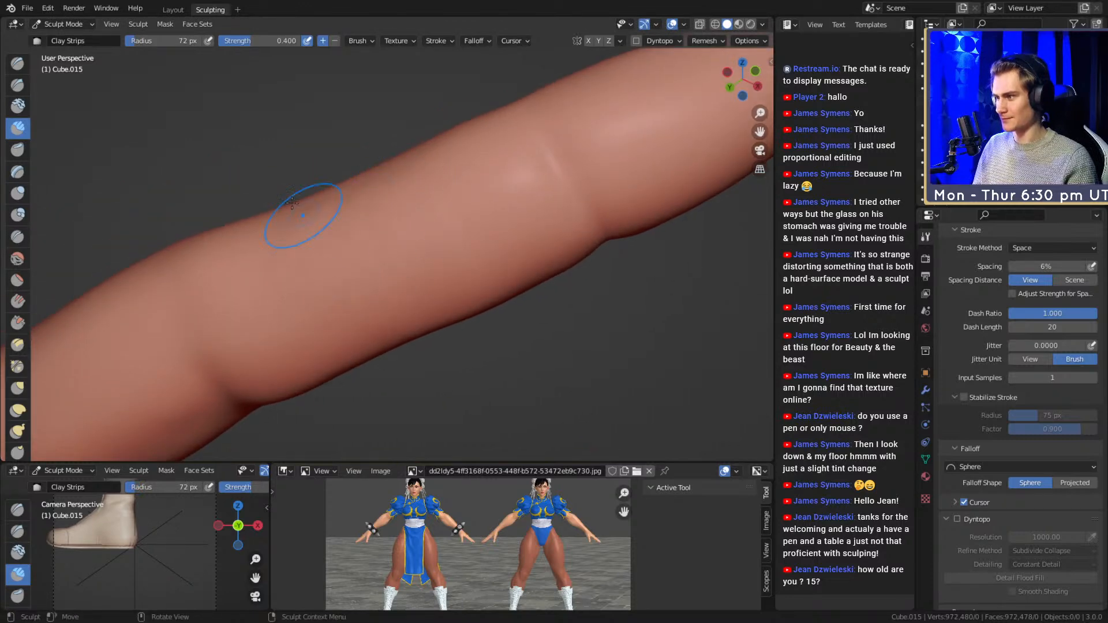
middle_click_drag(274, 249, 325, 319)
mouse_move(255, 321)
middle_mouse_down()
mouse_move(331, 257)
mouse_move(406, 245)
mouse_move(375, 210)
mouse_move(385, 241)
middle_mouse_up()
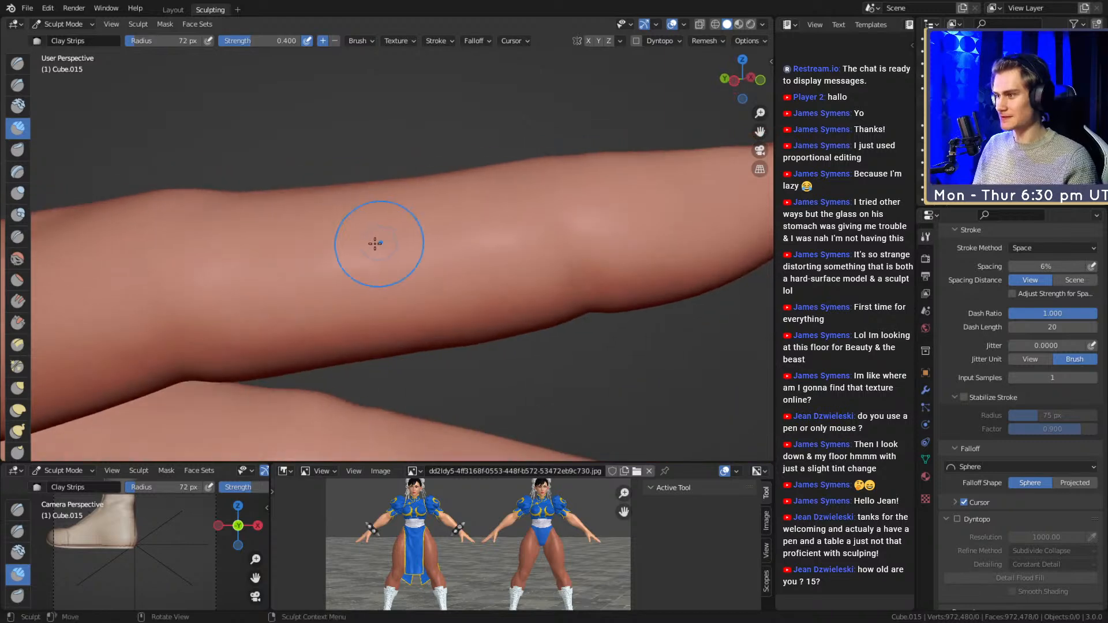
middle_click_drag(440, 265, 495, 227)
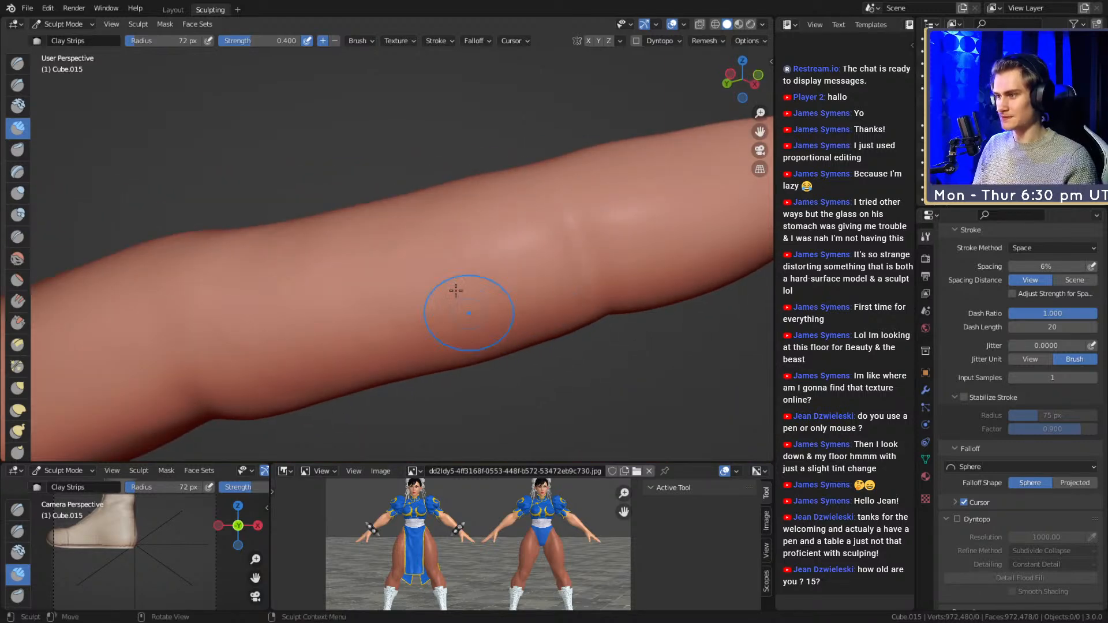
- Even out the side of the finger between its outer and middle joints with Clay Strips at 94 px
mouse_move(349, 340)
middle_mouse_down()
mouse_move(233, 358)
mouse_move(271, 314)
mouse_move(268, 267)
middle_mouse_up()
key("f")
left_click(260, 266)
middle_click_drag(318, 227, 270, 291)
key("f")
left_click(322, 249)
mouse_move(317, 248)
left_mouse_down()
mouse_move(295, 258)
mouse_move(323, 286)
left_mouse_up()
middle_click_drag(334, 290, 333, 259)
left_click_drag(282, 314, 255, 319)
left_click_drag(470, 286, 495, 271)
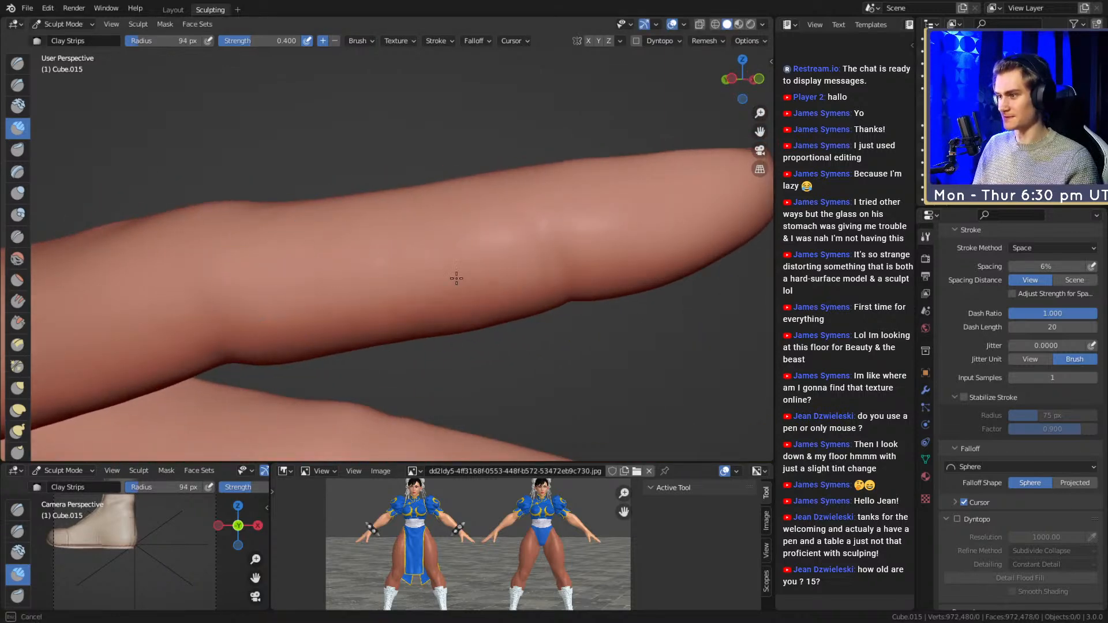
- Carve the fingernail's outline along its side edges and cuticle with a 31 px Crease brush
middle_click_drag(425, 236, 473, 276)
mouse_move(290, 165)
middle_mouse_down()
mouse_move(339, 315)
mouse_move(289, 247)
mouse_move(515, 225)
middle_mouse_up()
mouse_move(424, 258)
middle_mouse_down()
mouse_move(393, 237)
mouse_move(390, 282)
mouse_move(505, 386)
mouse_move(419, 248)
mouse_move(370, 234)
middle_mouse_up()
middle_click_drag(424, 248, 448, 203, "ctrl")
mouse_move(519, 265)
middle_mouse_down("shift")
mouse_move(415, 279)
mouse_move(388, 222)
mouse_move(388, 279)
mouse_move(416, 299)
middle_mouse_up("shift")
key("shift+c")
key("f")
left_click(397, 261)
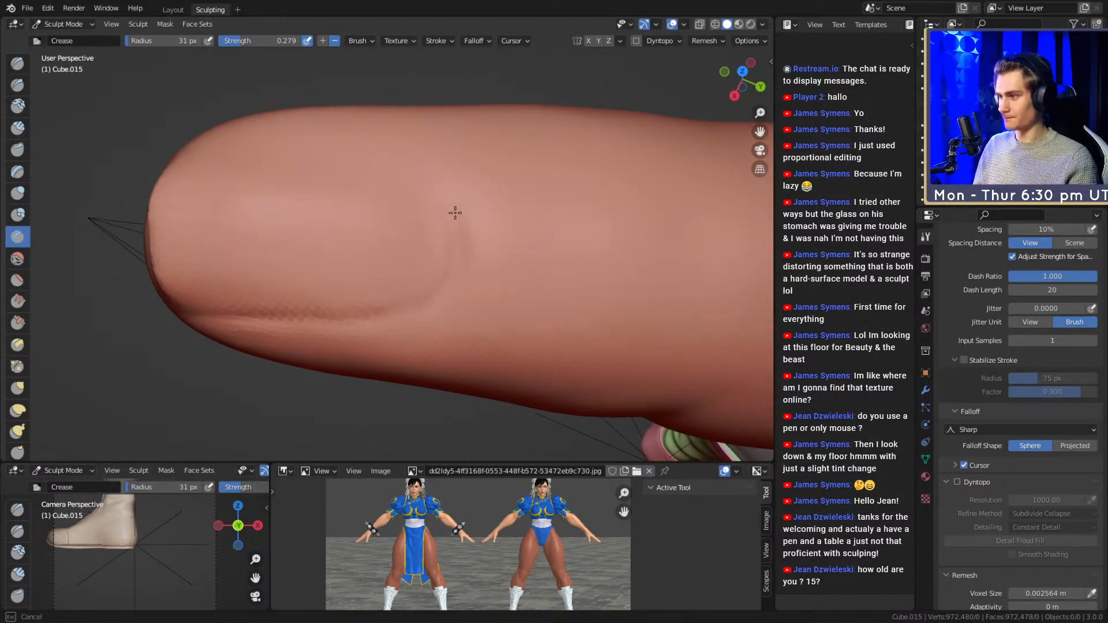
middle_click_drag(321, 158, 436, 214)
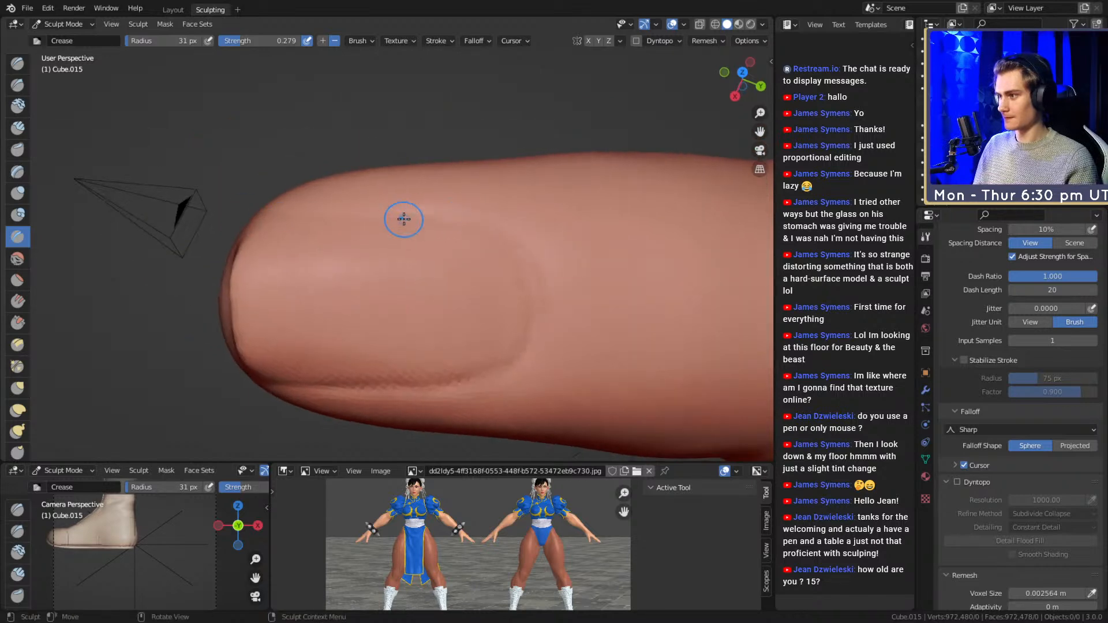
middle_click_drag(522, 232, 514, 250)
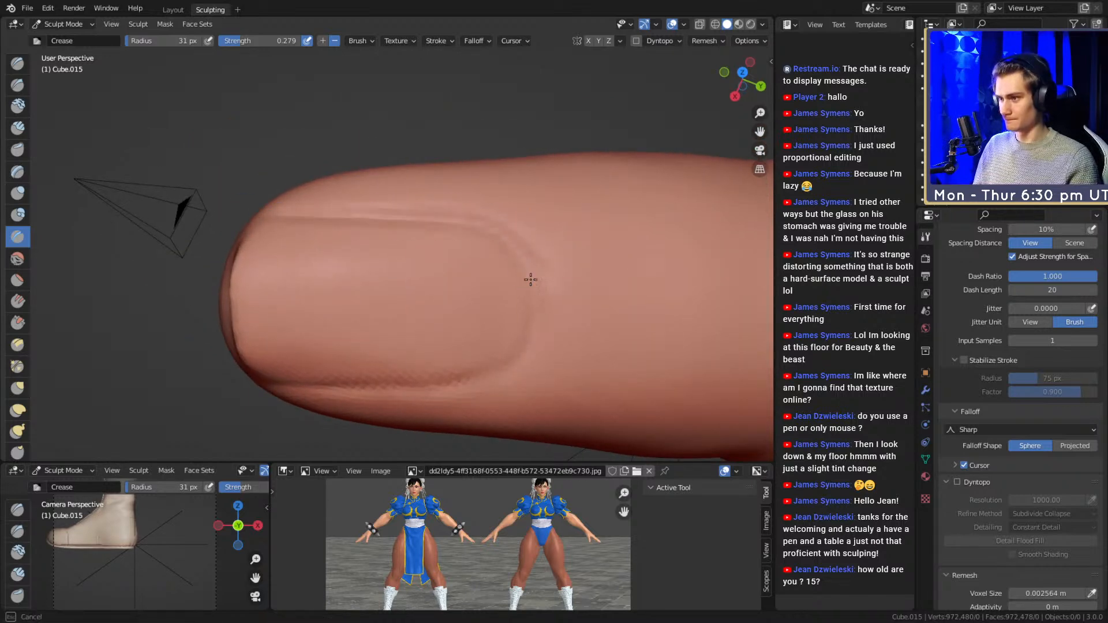
mouse_move(466, 384)
middle_mouse_down()
mouse_move(487, 375)
mouse_move(552, 250)
mouse_move(514, 300)
mouse_move(515, 264)
middle_mouse_up()
- Adjust the shape of the nail and fingertip with the Grab brush
left_click_drag(515, 265, 496, 254, "alt")
key("g")
key("f")
left_click(447, 242)
mouse_move(425, 231)
left_mouse_down("alt")
mouse_move(404, 304)
mouse_move(351, 315)
mouse_move(392, 287)
left_mouse_up("alt")
key("f")
left_click(360, 321)
mouse_move(398, 291)
middle_mouse_down()
mouse_move(442, 244)
mouse_move(428, 260)
middle_mouse_up()
key("f")
left_click(476, 274)
left_click_drag(435, 257, 423, 256)
left_click_drag(422, 256, 414, 251)
- Carve the gap beneath the nail's free edge at the fingertip with a 28 px Crease brush
key("shift+c")
key("f")
left_click(448, 276)
middle_click_drag(448, 274, 420, 229)
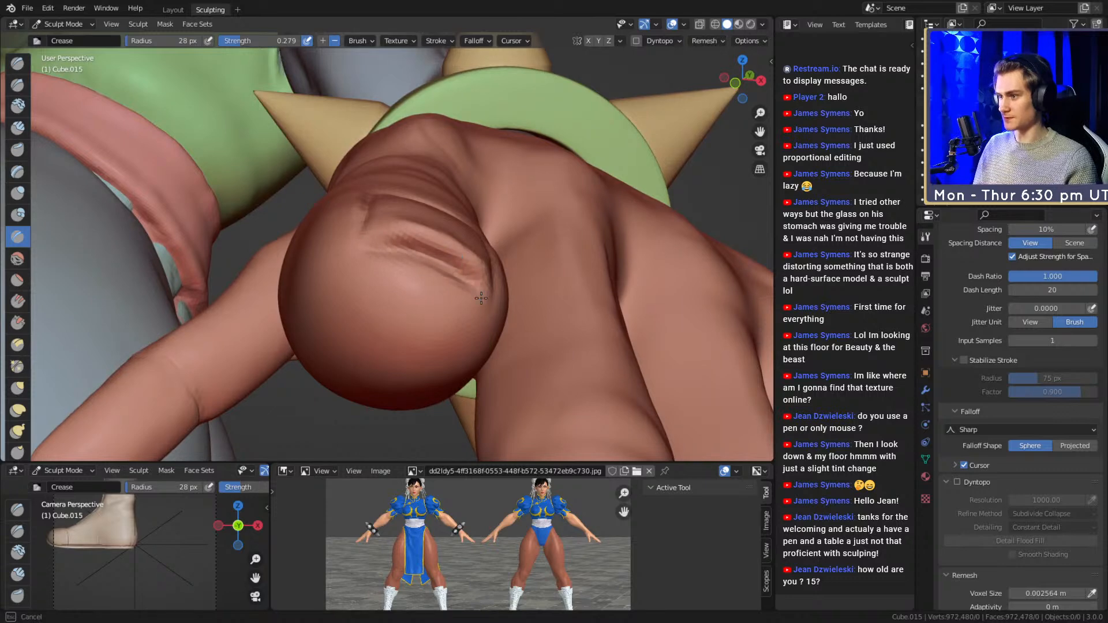
middle_click_drag(479, 294, 379, 203)
- Build up the fingertip below the nail with Clay Strips at 76 px and sharpen the nail's edge with the Crease brush
key("c")
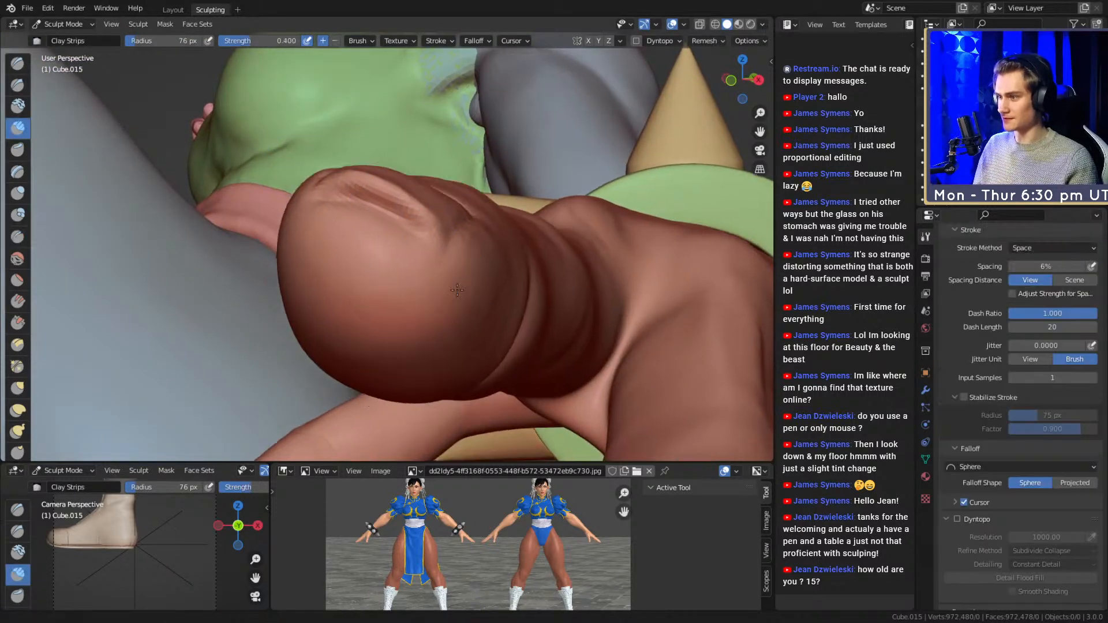
middle_click_drag(452, 313, 388, 292)
key("shift+c")
mouse_move(428, 255)
middle_mouse_down()
mouse_move(416, 267)
mouse_move(502, 240)
mouse_move(514, 247)
mouse_move(346, 207)
middle_mouse_up()
key("c")
middle_click_drag(462, 267, 393, 229)
- Sculpt the skin around the nail's cuticle and over the outer knuckle with Clay Strips at 50 px
mouse_move(393, 229)
left_mouse_down("alt")
mouse_move(430, 235)
mouse_move(398, 230)
left_mouse_up("alt")
key("f")
left_click(383, 223)
left_click_drag(472, 239, 415, 248, "alt")
left_click_drag(362, 278, 366, 295)
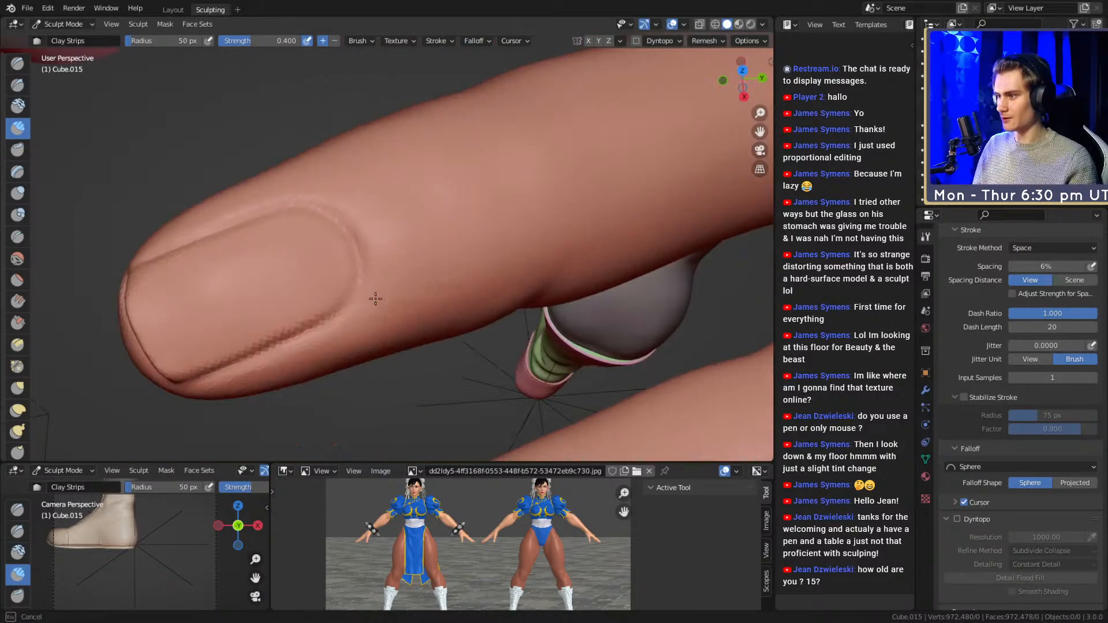
middle_click_drag(475, 183, 448, 250)
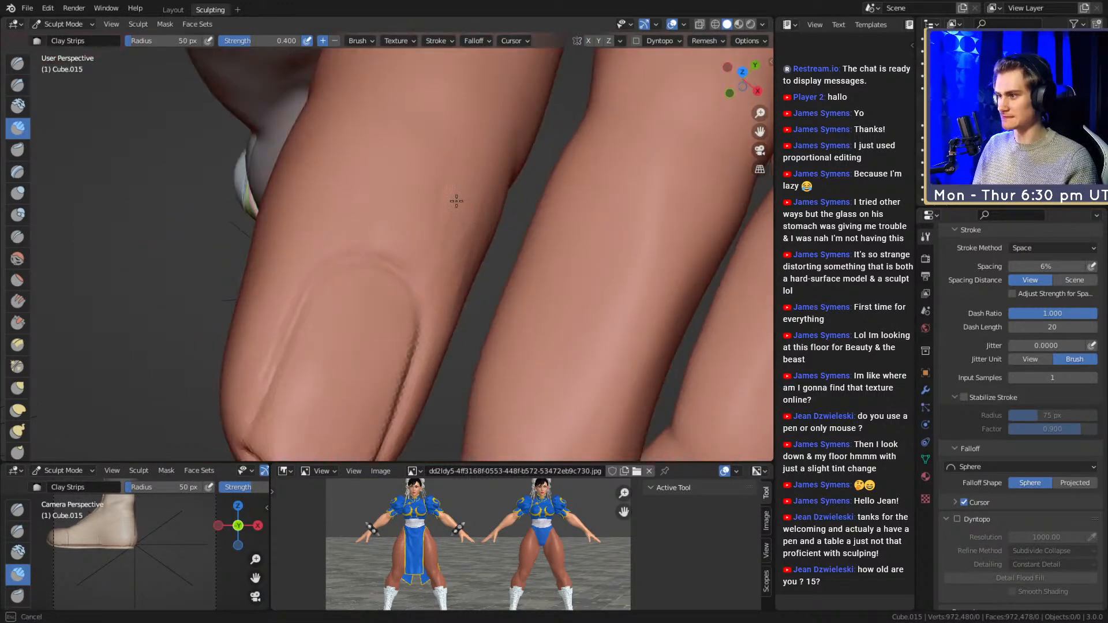
left_click_drag(353, 174, 411, 205, "alt")
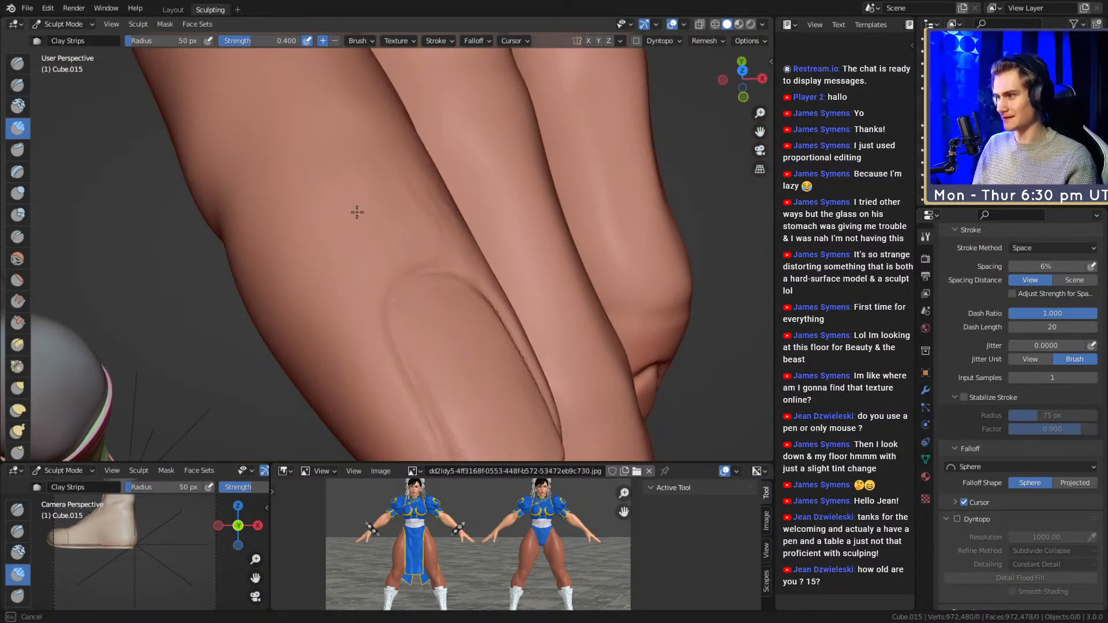
middle_click_drag(345, 248, 266, 249)
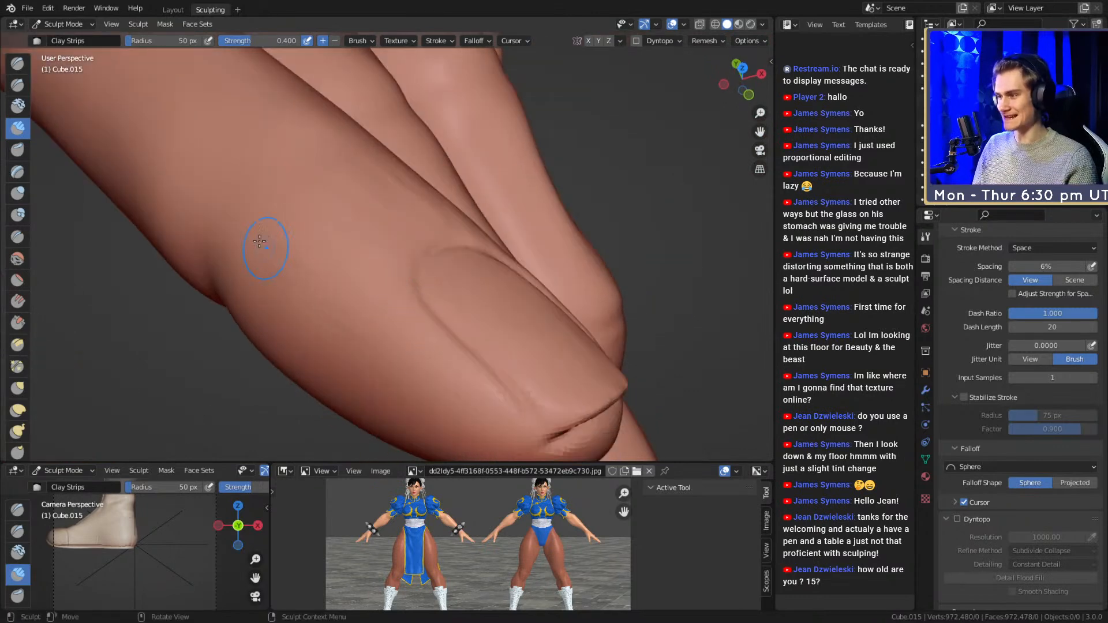
left_click_drag(362, 379, 355, 339, "alt+shift")
- Fill out the side of the finger between the nail and the outer joint with Clay Strips at up to 97 px
key("f")
left_click(289, 232)
key("f")
left_click(311, 265)
left_click_drag(306, 309, 304, 298)
middle_click_drag(303, 297, 315, 252)
mouse_move(430, 182)
middle_mouse_down()
mouse_move(411, 198)
mouse_move(420, 267)
middle_mouse_up()
left_click_drag(418, 263, 386, 270, "alt")
key("f")
left_click(364, 271)
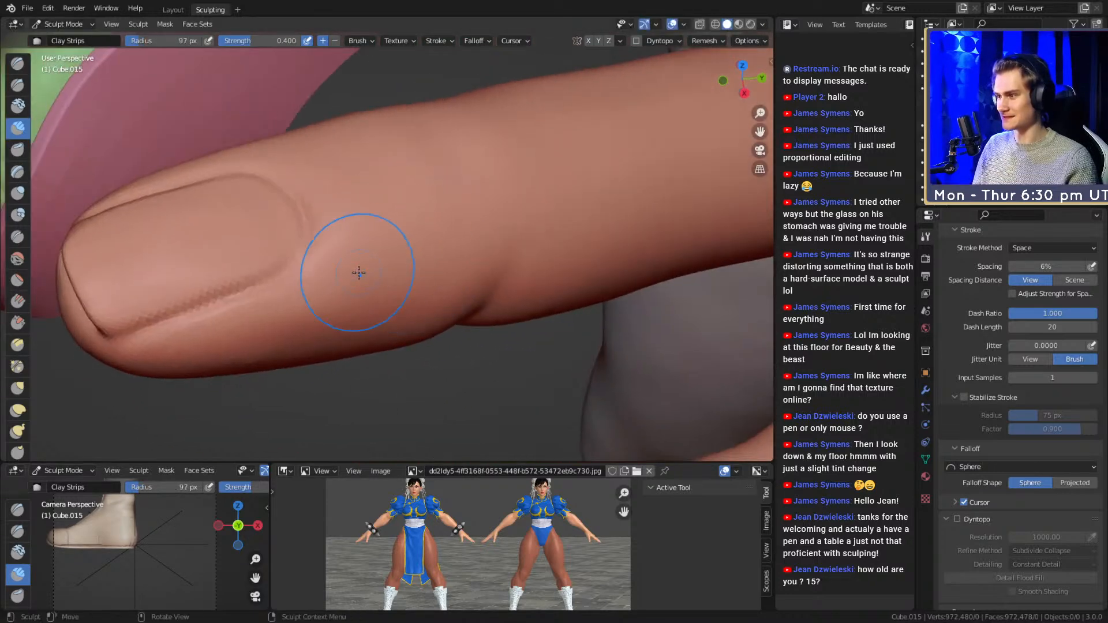
middle_click_drag(394, 261, 427, 236)
middle_click_drag(287, 300, 428, 322)
middle_click_drag(440, 265, 549, 218)
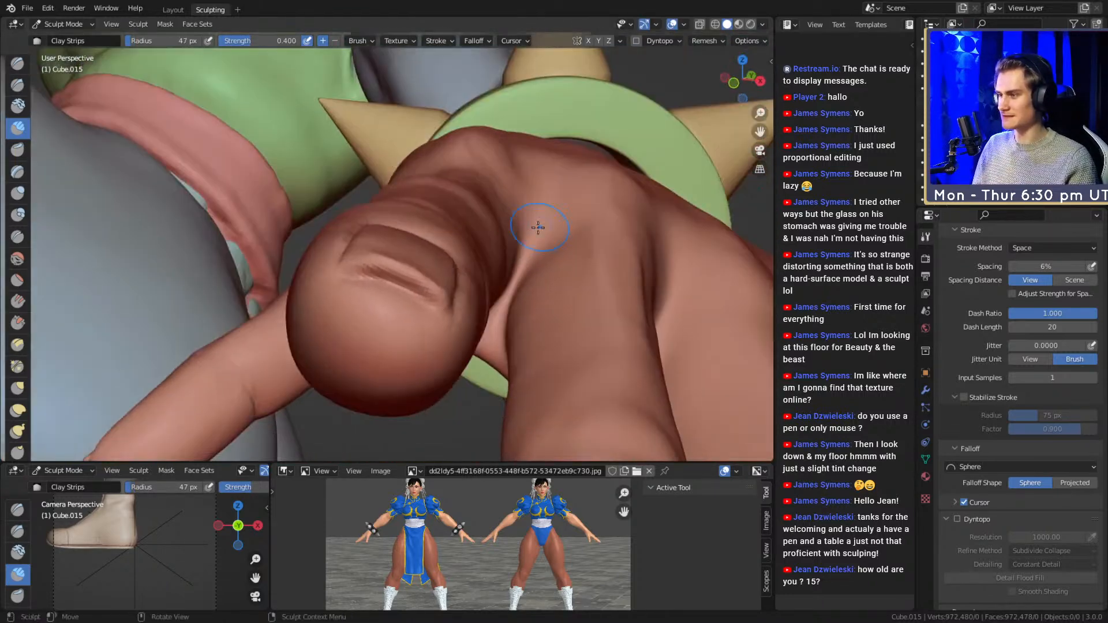
- Reshape the nail's front edge and the fingertip beneath it with the Grab brush
key("g")
mouse_move(460, 247)
middle_mouse_down()
mouse_move(548, 287)
mouse_move(459, 292)
middle_mouse_up()
key("f")
left_click(445, 292)
middle_click_drag(488, 242, 393, 300)
middle_click_drag(453, 256, 335, 136)
- Adjust the finger's overall profile from several angles with the Grab brush, varying its radius
mouse_move(462, 254)
left_mouse_down("alt+shift")
mouse_move(475, 227)
mouse_move(512, 225)
left_mouse_up("alt+shift")
key("f")
left_click(565, 224)
key("f")
mouse_move(448, 246)
left_mouse_down("alt")
mouse_move(493, 265)
mouse_move(543, 240)
left_mouse_up("alt")
left_click(517, 265)
key("f")
left_click(588, 248)
key("f")
mouse_move(464, 240)
left_mouse_down("alt+shift")
mouse_move(399, 245)
mouse_move(490, 231)
left_mouse_up("alt+shift")
left_click(550, 252)
mouse_move(421, 222)
left_mouse_down("alt")
mouse_move(478, 233)
mouse_move(461, 199)
left_mouse_up("alt")
mouse_move(396, 242)
left_mouse_down("alt")
mouse_move(381, 271)
mouse_move(404, 261)
left_mouse_up("alt")
key("f")
left_click(352, 260)
middle_click_drag(351, 267, 359, 215)
- Soften the fold under the finger's outer joint with Clay Strips at 68 px
key("c")
key("f")
left_click(334, 276)
mouse_move(334, 277)
middle_mouse_down()
mouse_move(373, 236)
mouse_move(386, 245)
middle_mouse_up()
key("f")
left_click(366, 242)
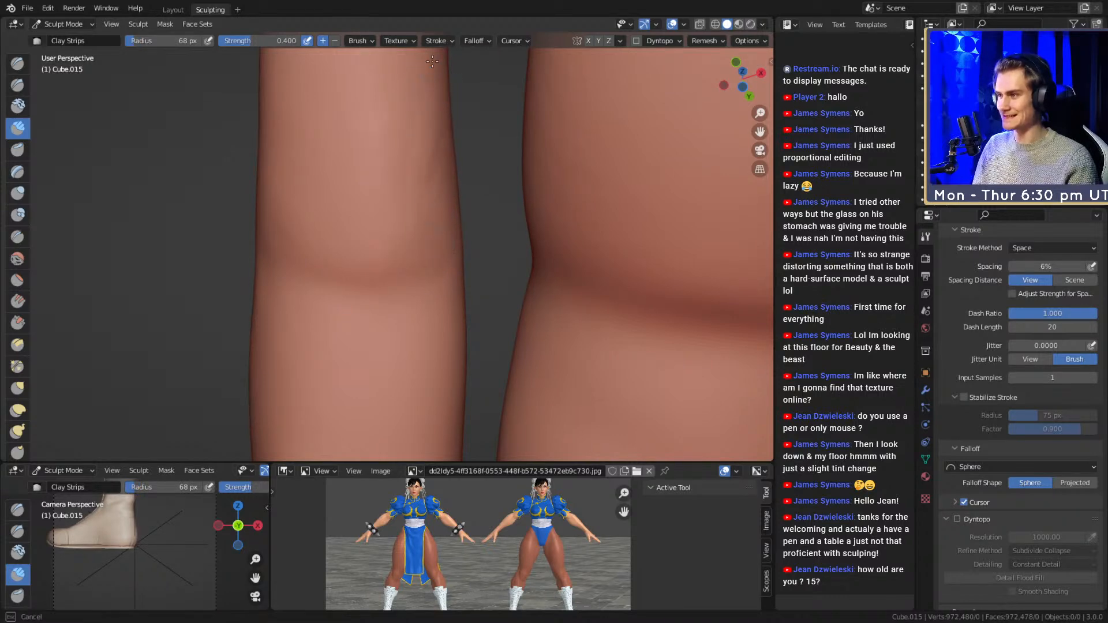
mouse_move(433, 96)
middle_mouse_down()
mouse_move(394, 248)
mouse_move(400, 270)
middle_mouse_up()
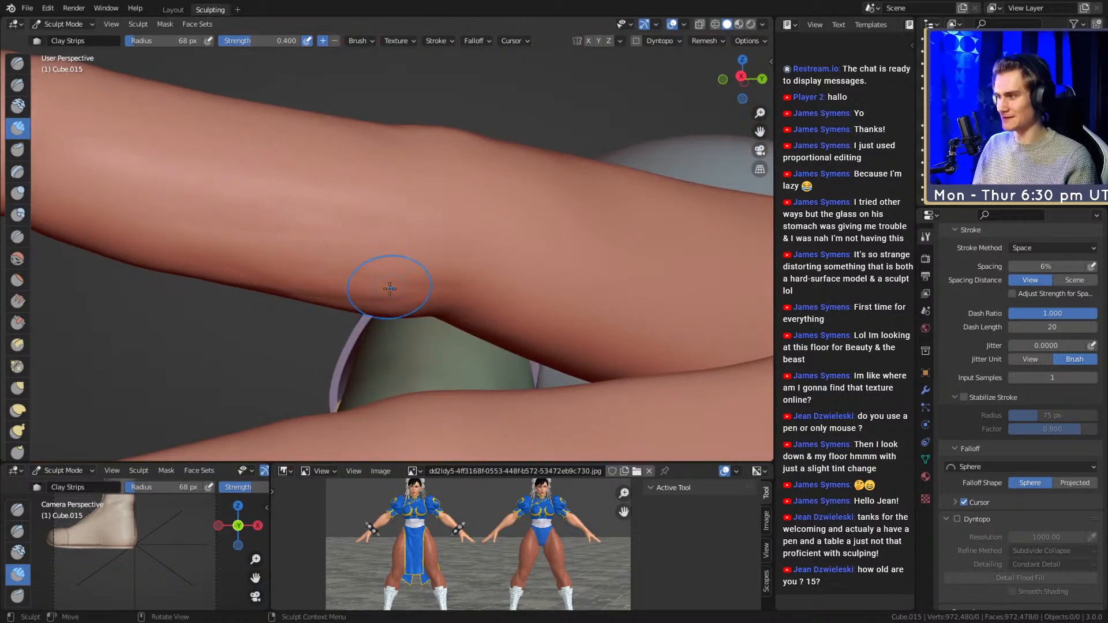
- Build up the side of the finger's middle segment toward the middle joint with long Clay Strips strokes
key("f")
left_click(351, 244)
left_click_drag(272, 241, 378, 260)
left_click_drag(432, 293, 398, 283)
left_click_drag(437, 283, 216, 209)
- Refine the form around the finger's middle joint with Clay Strips, adjusting the brush radius
mouse_move(433, 262)
middle_mouse_down()
mouse_move(416, 179)
mouse_move(442, 266)
middle_mouse_up()
key("f")
left_click(433, 287)
mouse_move(404, 306)
left_mouse_down()
mouse_move(359, 326)
mouse_move(386, 260)
mouse_move(412, 286)
mouse_move(475, 265)
mouse_move(406, 224)
mouse_move(417, 296)
left_mouse_up()
key("f")
left_click(393, 289)
- Smoothly thicken the side of the finger with Clay Strips at 99 px
middle_click_drag(416, 296, 428, 282)
key("f")
left_click(424, 254)
left_click_drag(439, 199, 439, 193)
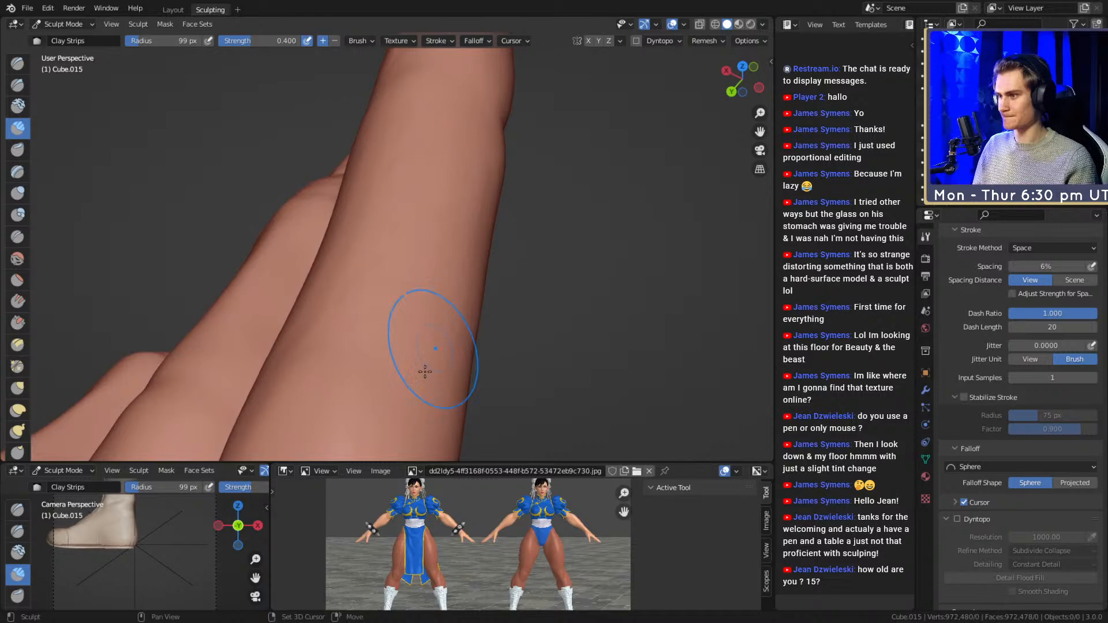
mouse_move(449, 347)
middle_mouse_down()
mouse_move(510, 218)
mouse_move(454, 293)
middle_mouse_up()
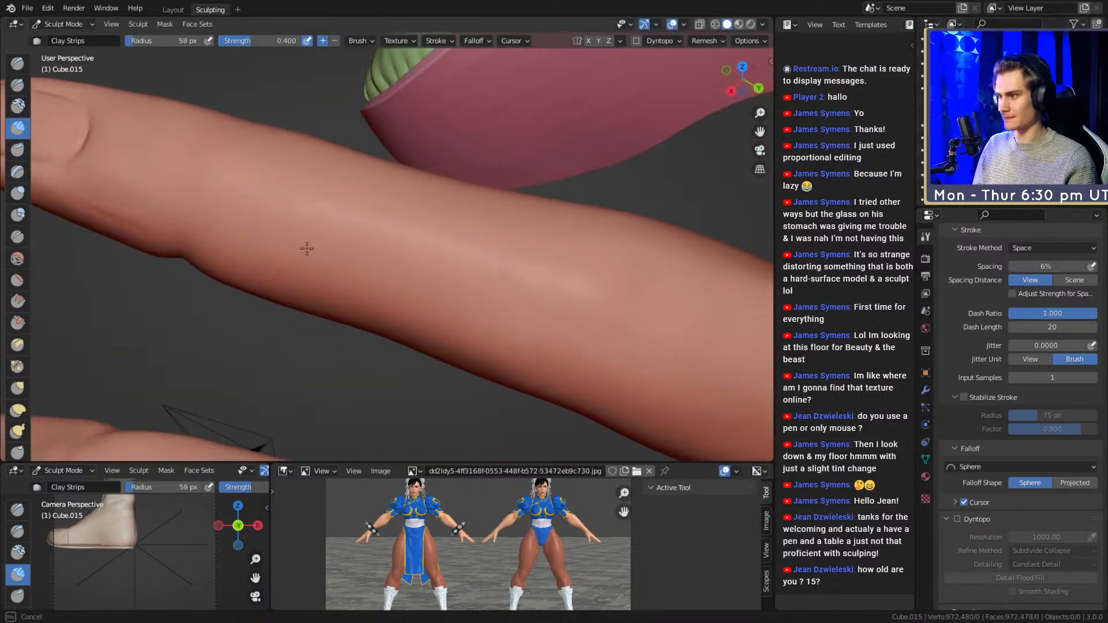
- Smooth the side of the finger along its middle segment with an adjusted brush radius
key("f")
left_click(323, 236)
left_click_drag(253, 237, 470, 288, "shift")
mouse_move(557, 267)
middle_mouse_down()
mouse_move(396, 202)
mouse_move(378, 235)
mouse_move(405, 215)
mouse_move(393, 286)
mouse_move(314, 198)
mouse_move(428, 149)
middle_mouse_up()
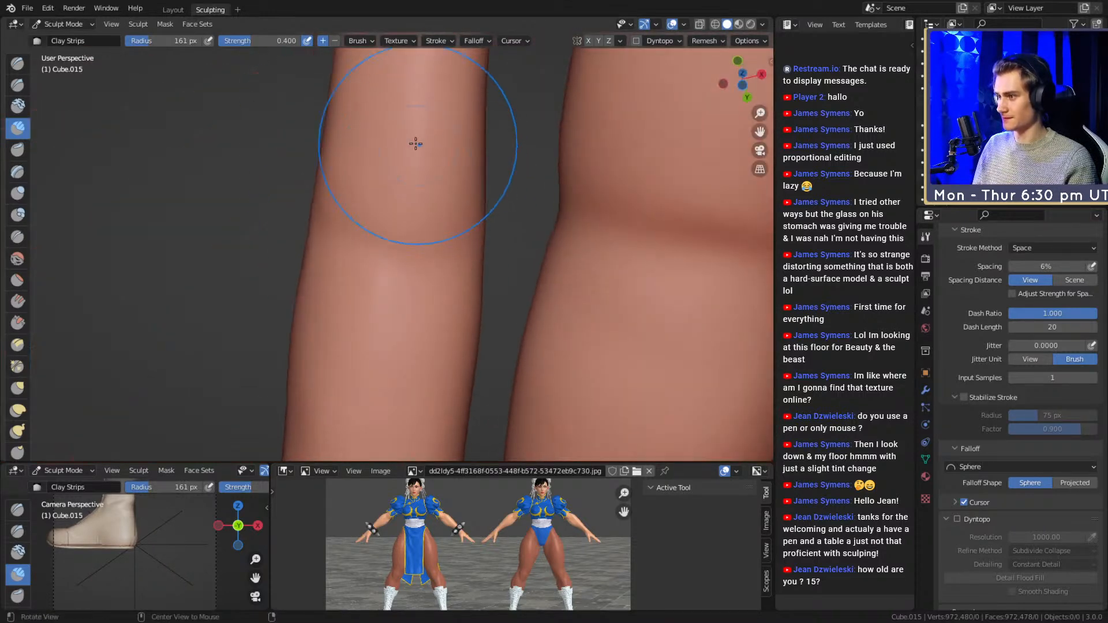
- Shape the underside of the finger's middle joint with the Grab brush
middle_click_drag(383, 206, 399, 265)
key("g")
key("f")
left_click(415, 267)
left_click_drag(363, 276, 379, 285)
- Carve fold lines across the underside of the finger's middle joint with the Crease brush, starting at 24 px
mouse_move(378, 285)
middle_mouse_down()
mouse_move(406, 240)
mouse_move(462, 284)
mouse_move(395, 198)
mouse_move(396, 272)
mouse_move(371, 210)
mouse_move(438, 255)
mouse_move(384, 255)
mouse_move(395, 246)
middle_mouse_up()
key("shift+c")
key("f")
left_click(377, 246)
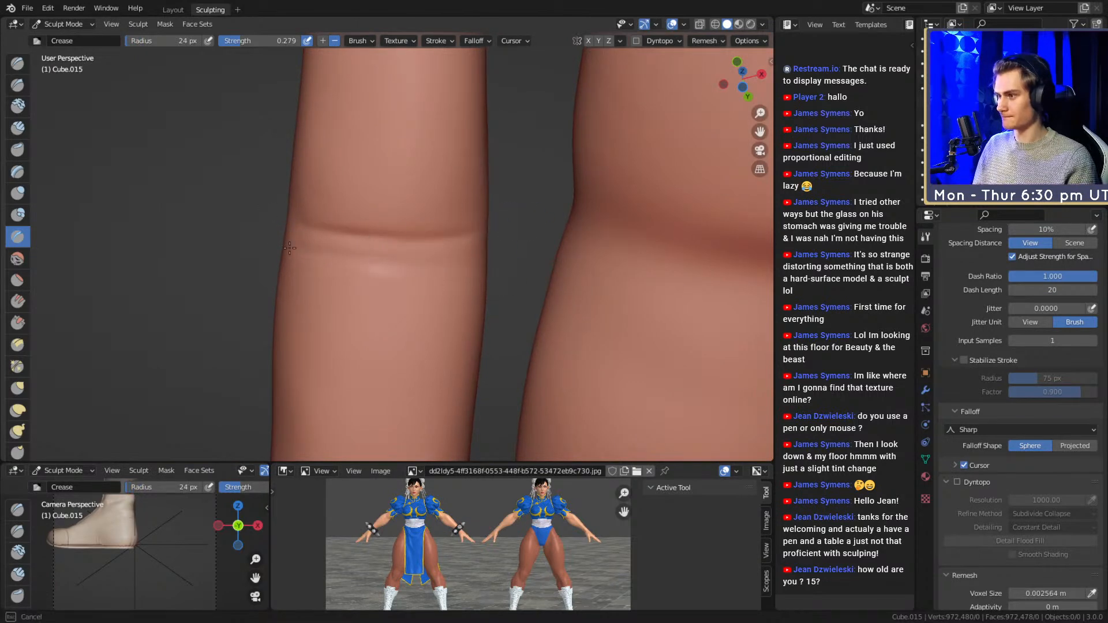
middle_click_drag(485, 274, 403, 270)
mouse_move(359, 241)
middle_mouse_down()
mouse_move(439, 236)
mouse_move(482, 261)
middle_mouse_up()
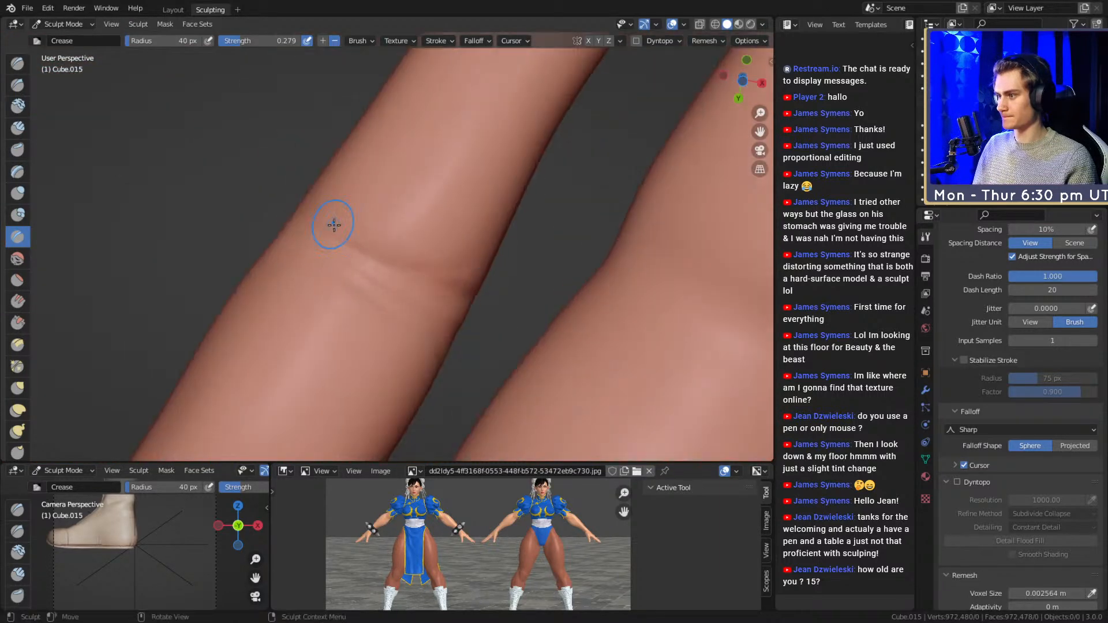
- Extend the fold lines around the side of the middle joint with the Crease brush at 24 px
middle_click_drag(303, 211, 367, 285)
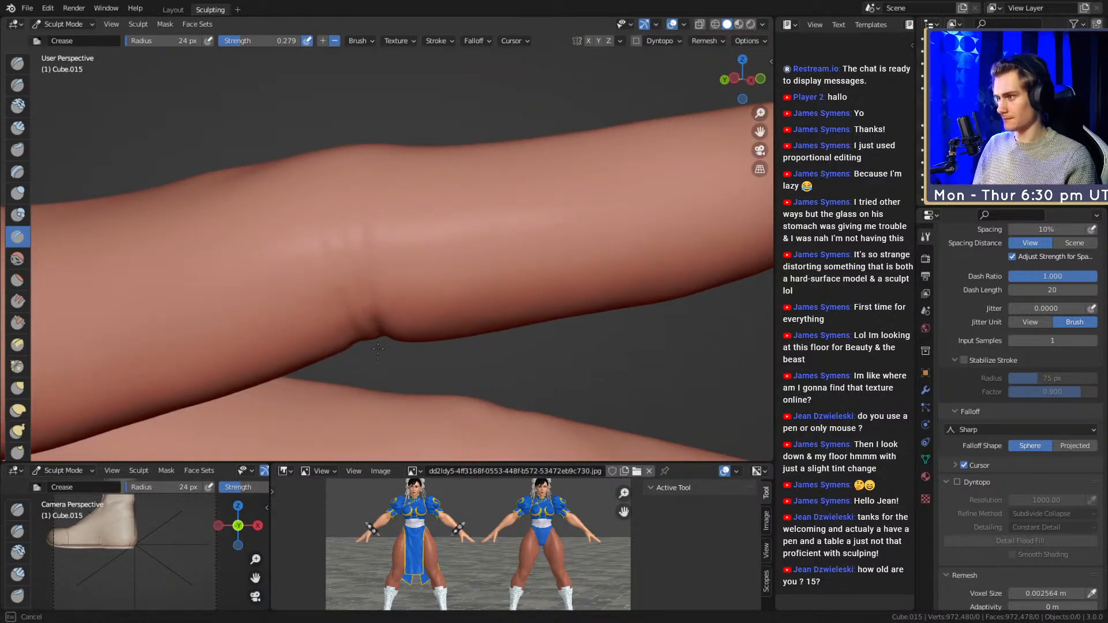
middle_click_drag(369, 326, 345, 266)
middle_click_drag(396, 379, 383, 309)
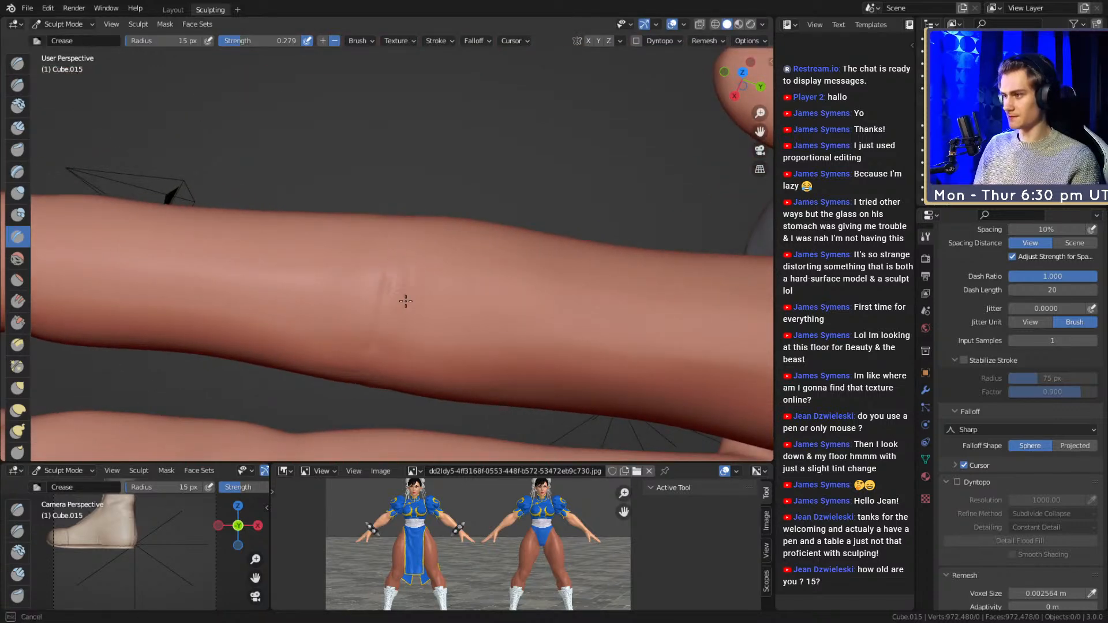
- Carve fine knuckle wrinkles across the top of the middle joint with the Crease brush at 15 px
middle_click_drag(410, 248, 385, 272)
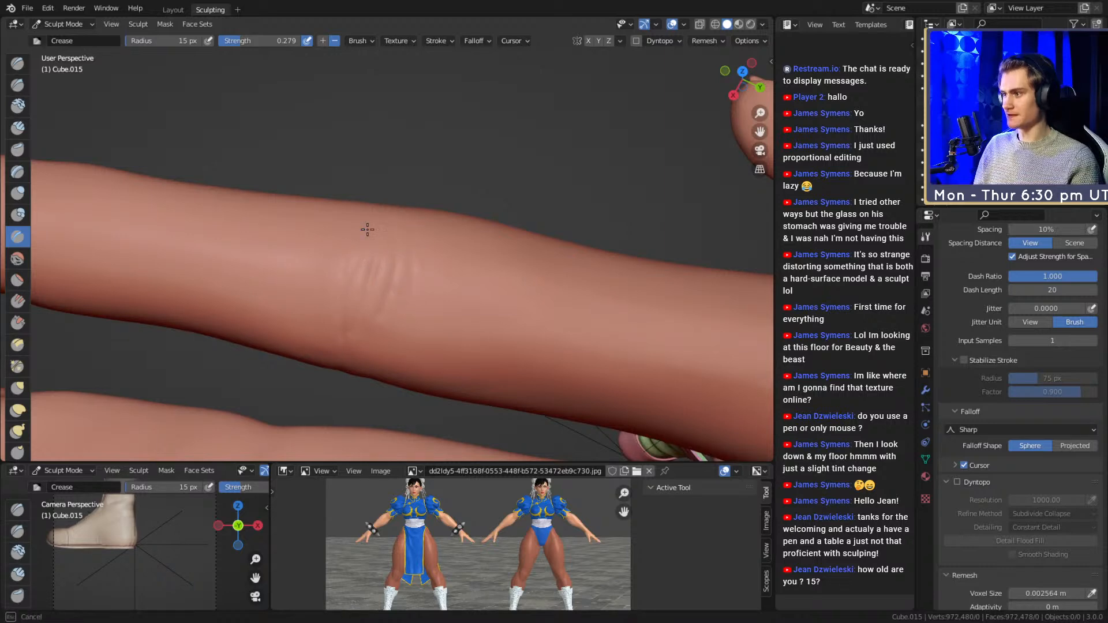
middle_click_drag(348, 229, 399, 245)
- Raise skin ridges between the knuckle wrinkles with Clay Strips at 15 px, and smooth them
key("c")
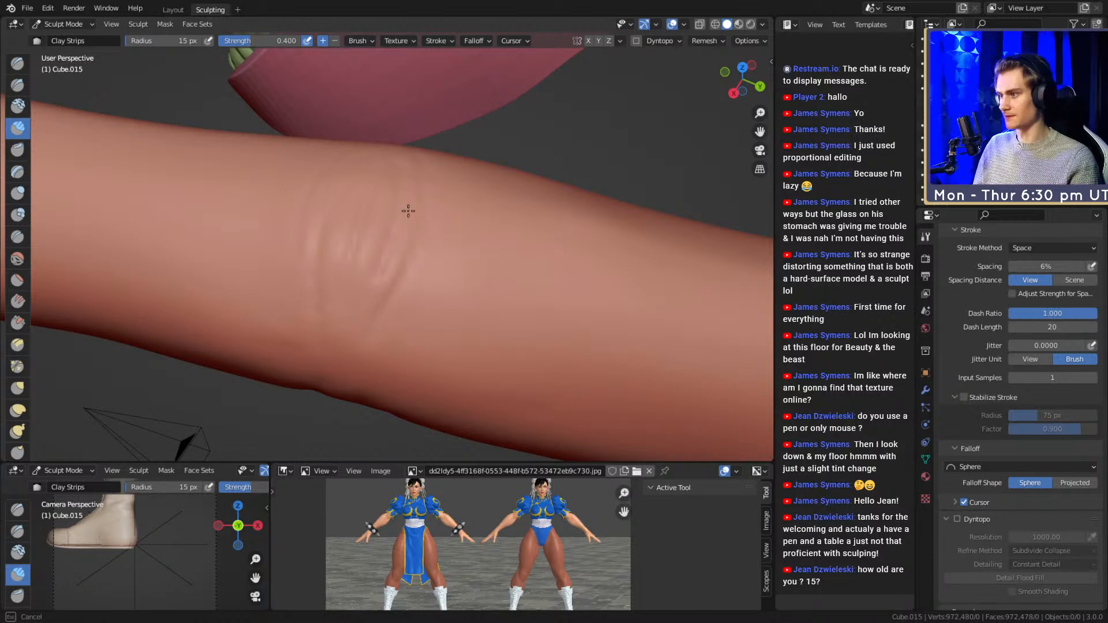
middle_click_drag(337, 223, 353, 243)
left_click_drag(383, 233, 393, 265)
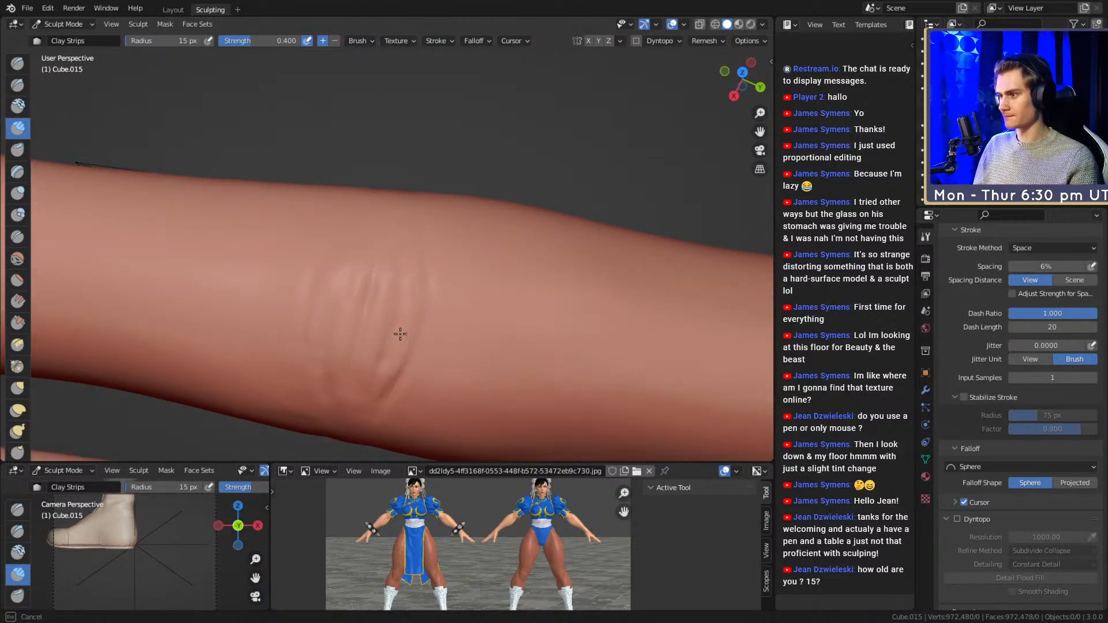
left_click_drag(404, 336, 396, 354)
key("f")
left_click(438, 274)
mouse_move(416, 265)
left_mouse_down("shift")
mouse_move(373, 319)
mouse_move(353, 389)
left_mouse_up("shift")
- Save the file
scroll(407, 327, "down", 5)
key("f")
left_click(356, 327)
mouse_move(356, 326)
left_mouse_down("alt")
mouse_move(465, 292)
mouse_move(531, 254)
mouse_move(519, 246)
mouse_move(437, 299)
left_mouse_up("alt")
scroll(465, 292, "down", 2)
scroll(496, 245, "up", 3)
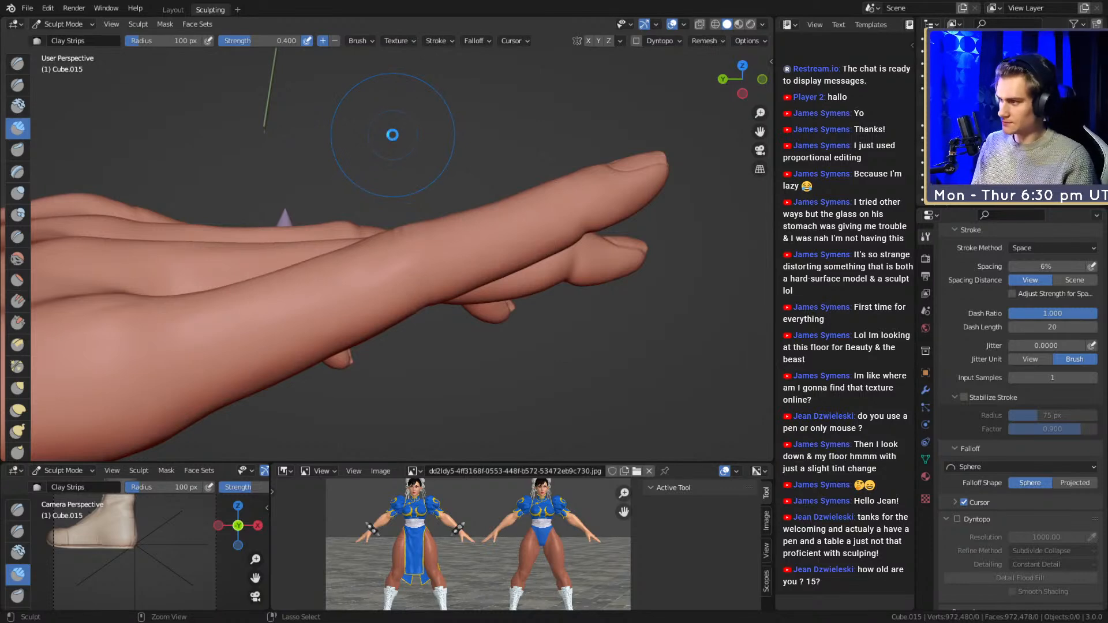
key("ctrl+s")
- Carve faint wrinkles over the finger's outer joint with the Crease brush at 23 px, and smooth them
left_click_drag(496, 231, 397, 239, "alt")
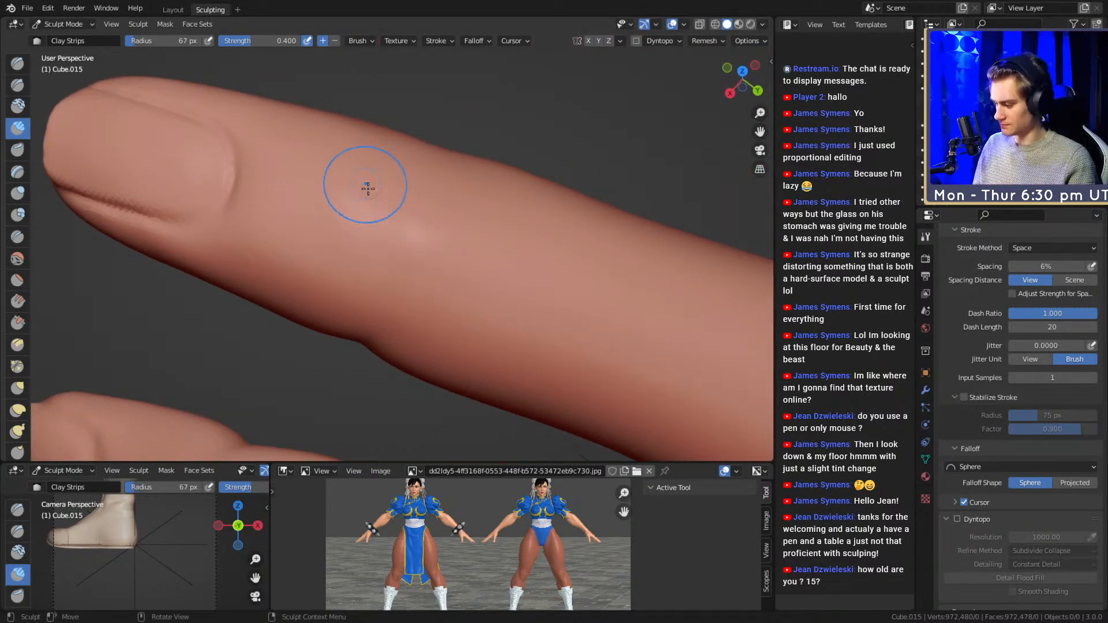
key("shift+c")
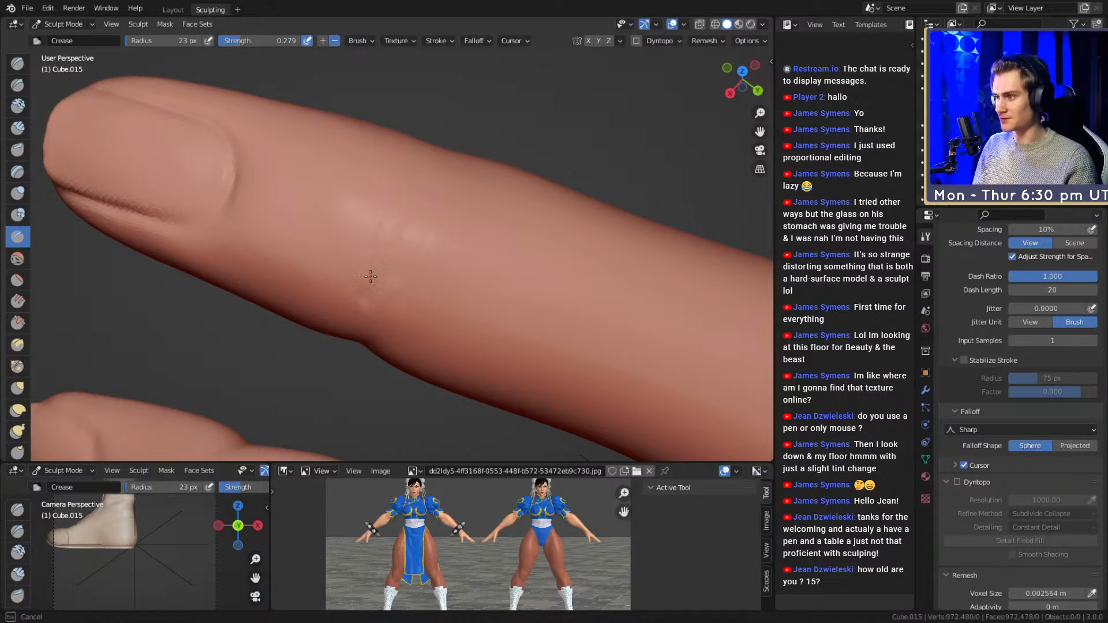
left_click_drag(430, 200, 424, 211, "shift")
key("f")
left_click(517, 240)
mouse_move(392, 245)
left_mouse_down("shift")
mouse_move(379, 289)
mouse_move(393, 266)
mouse_move(406, 311)
mouse_move(421, 271)
mouse_move(409, 329)
mouse_move(621, 301)
mouse_move(424, 272)
mouse_move(416, 223)
left_mouse_up("shift")
key("f")
left_click(373, 242)
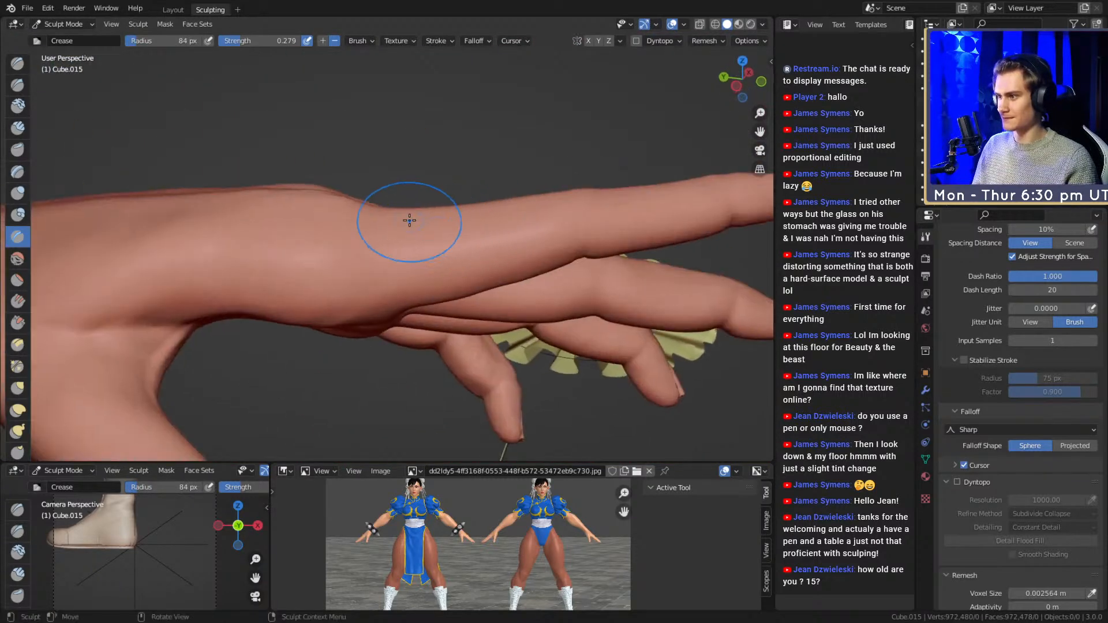
- Reshape the knuckle at the base of the finger with the Grab brush, using radii around 134 px
key("g")
key("f")
left_click(477, 216)
mouse_move(398, 240)
left_mouse_down("alt")
mouse_move(394, 202)
mouse_move(389, 219)
left_mouse_up("alt")
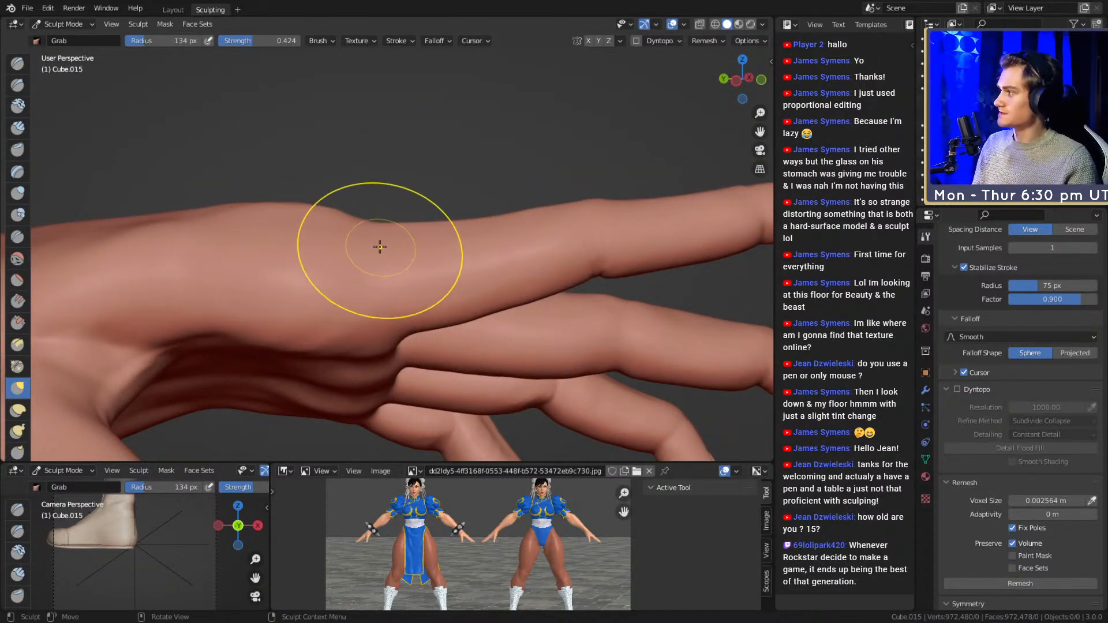
mouse_move(433, 225)
left_mouse_down("alt")
mouse_move(396, 255)
mouse_move(366, 233)
mouse_move(367, 215)
mouse_move(437, 205)
mouse_move(399, 211)
mouse_move(349, 243)
mouse_move(363, 290)
mouse_move(347, 261)
mouse_move(342, 268)
left_mouse_up("alt")
key("f")
left_click(404, 212)
key("f")
left_click(364, 208)
mouse_move(392, 221)
left_mouse_down("alt")
mouse_move(445, 235)
mouse_move(425, 218)
mouse_move(399, 241)
left_mouse_up("alt")
mouse_move(461, 229)
left_mouse_down("alt")
mouse_move(443, 258)
mouse_move(386, 276)
left_mouse_up("alt")
- Refine the transition from the back of the hand into the finger with Grab at 127 px
key("f")
left_click(351, 275)
left_click_drag(368, 239, 371, 236)
mouse_move(331, 250)
left_mouse_down("alt")
mouse_move(396, 271)
mouse_move(403, 240)
mouse_move(415, 271)
mouse_move(403, 271)
mouse_move(532, 170)
mouse_move(437, 214)
mouse_move(406, 247)
left_mouse_up("alt")
key("c")
key("g")
key("f")
left_click(410, 227)
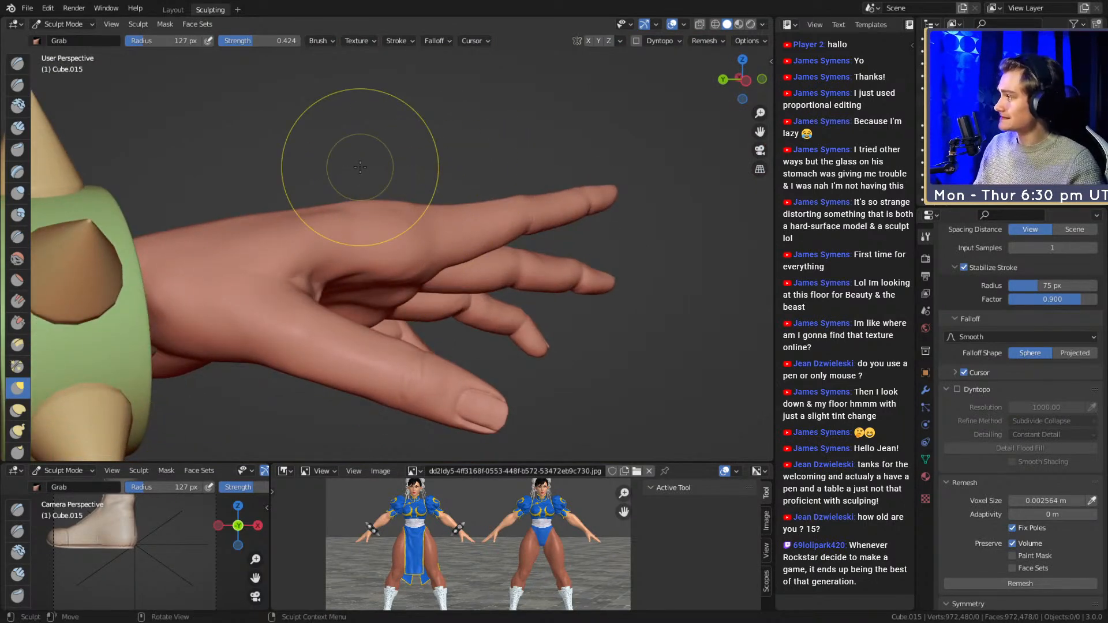
- Build up the segments of the next finger with Clay Strips at 112 px
mouse_move(449, 243)
left_mouse_down("alt")
mouse_move(279, 289)
mouse_move(363, 321)
mouse_move(519, 252)
mouse_move(327, 191)
mouse_move(502, 260)
mouse_move(364, 311)
mouse_move(442, 211)
mouse_move(341, 223)
mouse_move(398, 247)
mouse_move(361, 258)
left_mouse_up("alt")
key("c")
key("f")
left_click(334, 245)
key("f")
left_click(328, 251)
left_click_drag(375, 264, 393, 241, "alt")
key("f")
left_click(399, 240)
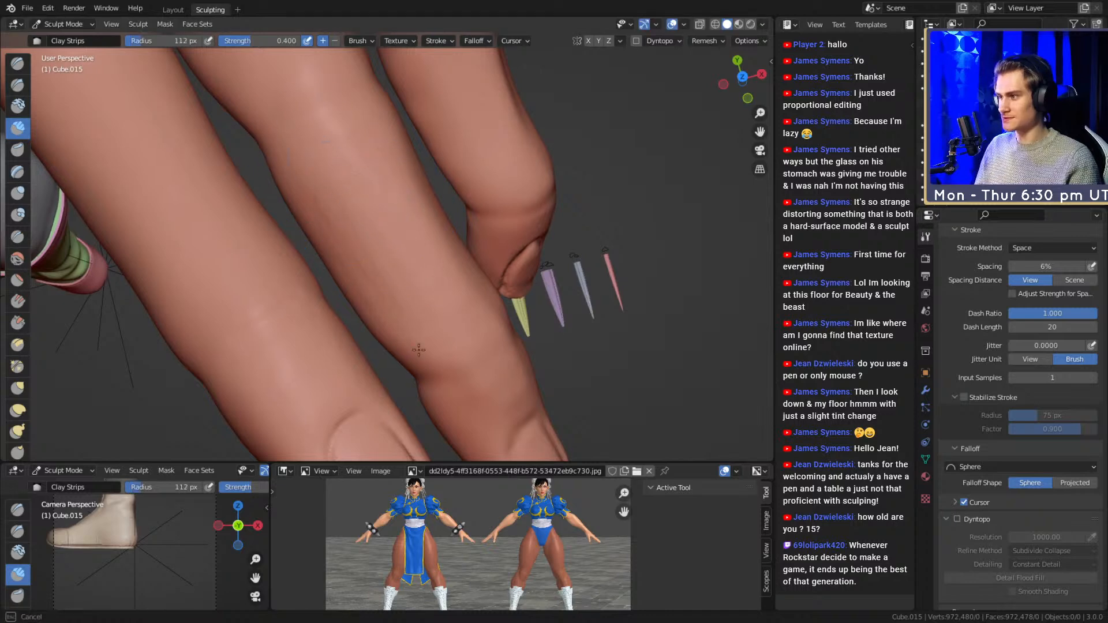
left_click_drag(378, 218, 411, 249)
mouse_move(420, 261)
left_mouse_down("alt")
mouse_move(371, 175)
mouse_move(400, 232)
mouse_move(390, 222)
left_mouse_up("alt")
- Add volume on top of the next finger's middle joint with Clay Strips at 37 px
key("f")
left_click(355, 222)
left_click_drag(338, 248, 424, 189, "alt")
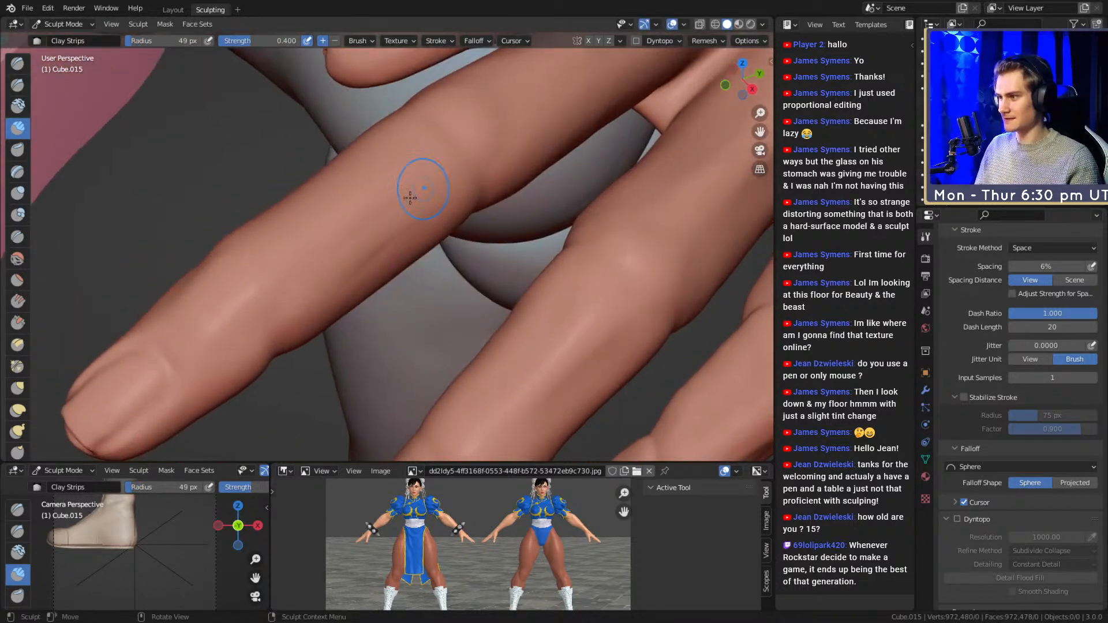
left_click_drag(311, 307, 486, 191, "alt")
mouse_move(486, 191)
middle_mouse_down()
mouse_move(475, 178)
mouse_move(366, 243)
mouse_move(390, 244)
middle_mouse_up()
key("f")
left_click(327, 245)
left_click_drag(319, 206, 319, 199)
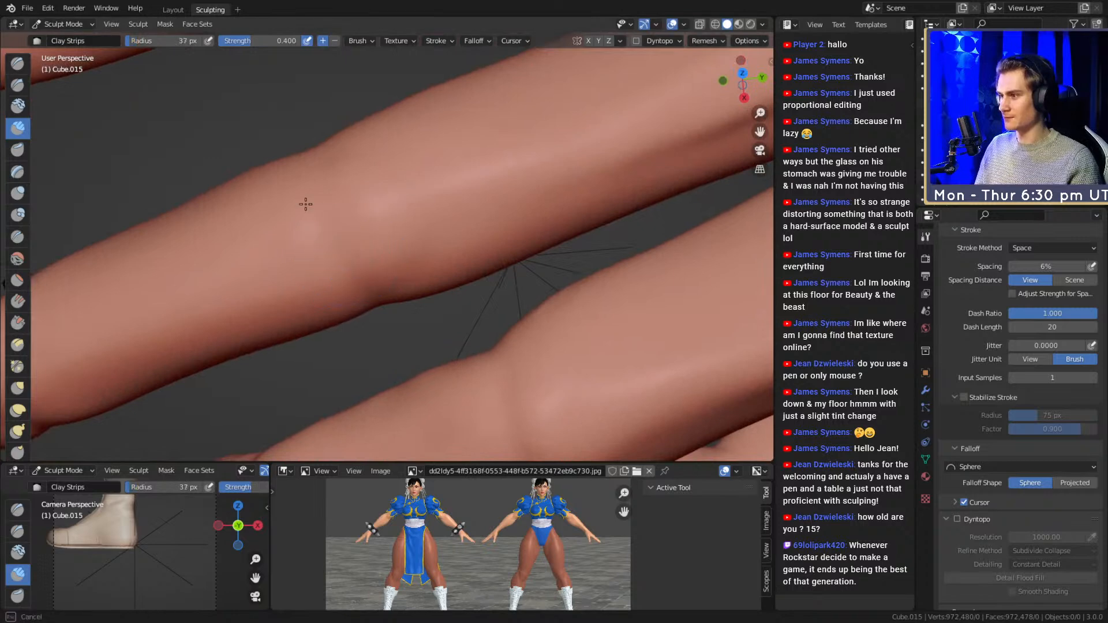
- Refine the form around this finger's middle joint with Clay Strips, varying the brush radius
mouse_move(358, 292)
middle_mouse_down()
mouse_move(358, 252)
mouse_move(392, 259)
middle_mouse_up()
key("f")
left_click(302, 252)
left_click_drag(301, 253, 298, 231)
mouse_move(297, 239)
middle_mouse_down()
mouse_move(414, 187)
mouse_move(403, 190)
mouse_move(417, 158)
middle_mouse_up()
key("f")
left_click(440, 155)
mouse_move(411, 234)
middle_mouse_down()
mouse_move(433, 185)
mouse_move(395, 243)
mouse_move(414, 222)
mouse_move(383, 234)
middle_mouse_up()
key("f")
left_click(469, 240)
key("f")
left_click(387, 263)
- Build up the side of this finger's middle joint with Clay Strips at 35 to 48 px
mouse_move(444, 254)
middle_mouse_down()
mouse_move(399, 260)
mouse_move(396, 229)
middle_mouse_up()
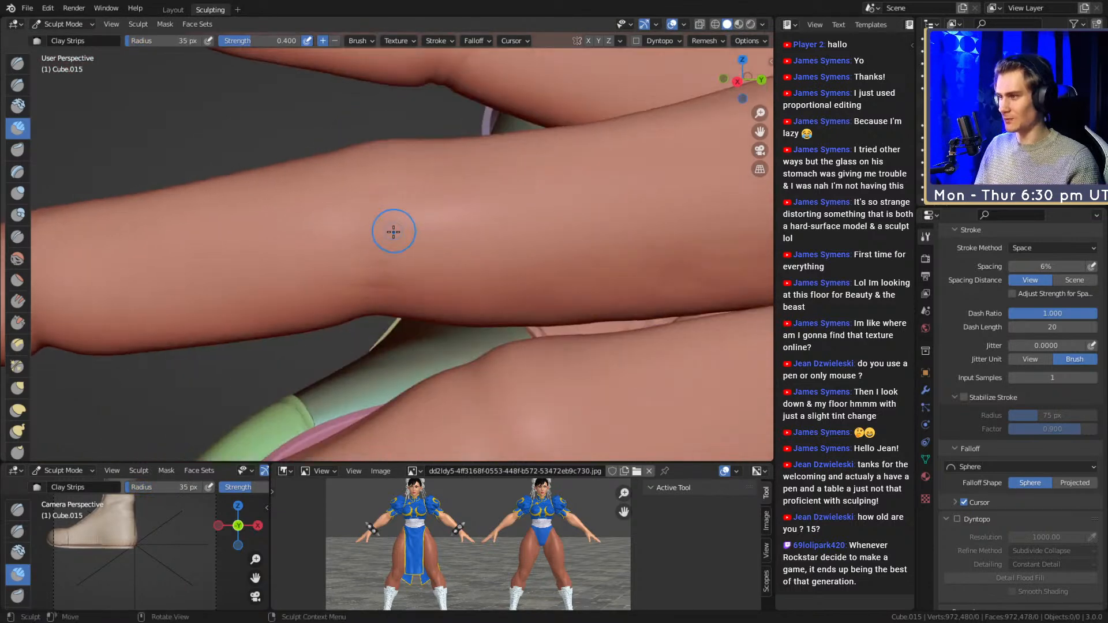
key("f")
left_click(349, 254)
mouse_move(420, 249)
middle_mouse_down()
mouse_move(475, 231)
mouse_move(495, 193)
mouse_move(440, 266)
middle_mouse_up()
key("f")
left_click(371, 251)
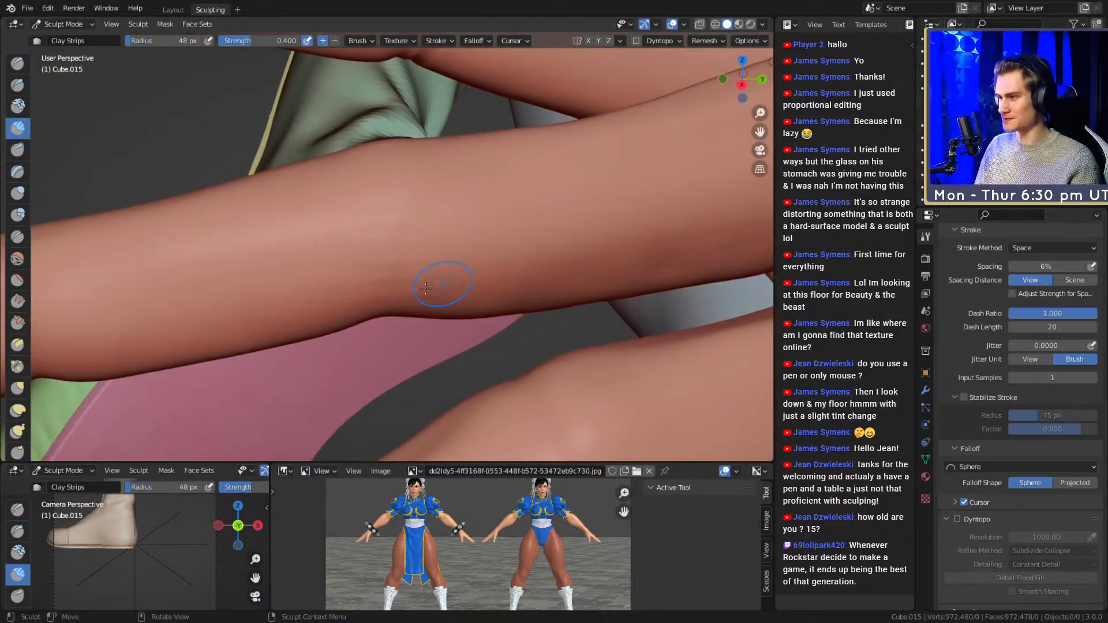
middle_click_drag(464, 180, 466, 225)
key("f")
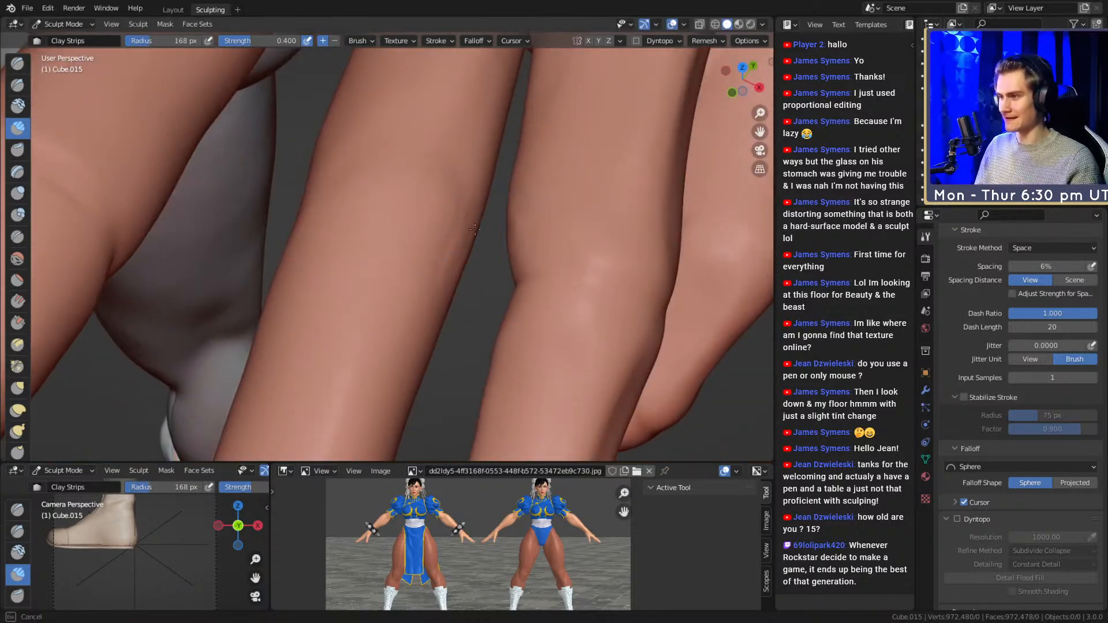
- Adjust the contour of this finger's middle joint with the Grab brush
mouse_move(347, 198)
middle_mouse_down()
mouse_move(309, 278)
mouse_move(329, 315)
middle_mouse_up()
key("g")
key("f")
left_click(337, 274)
left_click_drag(321, 298, 330, 295)
mouse_move(378, 294)
middle_mouse_down()
mouse_move(383, 173)
mouse_move(365, 241)
mouse_move(690, 226)
mouse_move(396, 247)
mouse_move(369, 222)
mouse_move(415, 215)
mouse_move(365, 247)
mouse_move(420, 198)
mouse_move(339, 265)
mouse_move(401, 240)
mouse_move(369, 262)
mouse_move(387, 270)
mouse_move(374, 235)
middle_mouse_up()
- Thicken the side of the finger next to the middle joint with Clay Strips at 78 px
key("shift+c")
key("c")
mouse_move(314, 174)
middle_mouse_down()
mouse_move(343, 174)
mouse_move(354, 222)
middle_mouse_up()
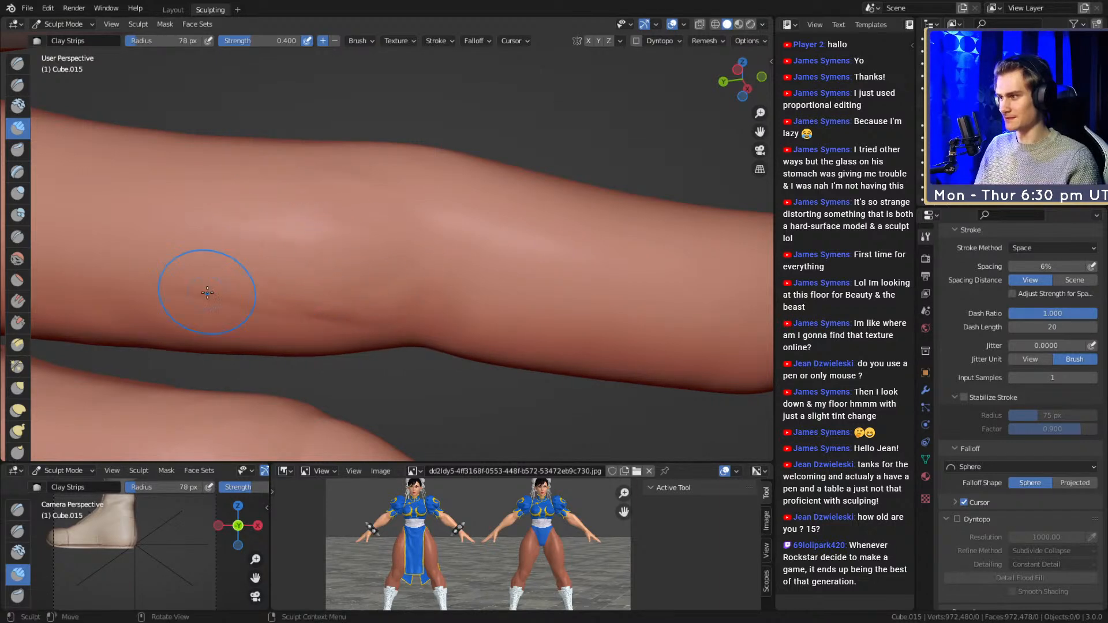
left_click_drag(341, 309, 363, 312)
left_click_drag(172, 254, 362, 270)
middle_click_drag(369, 216, 329, 260)
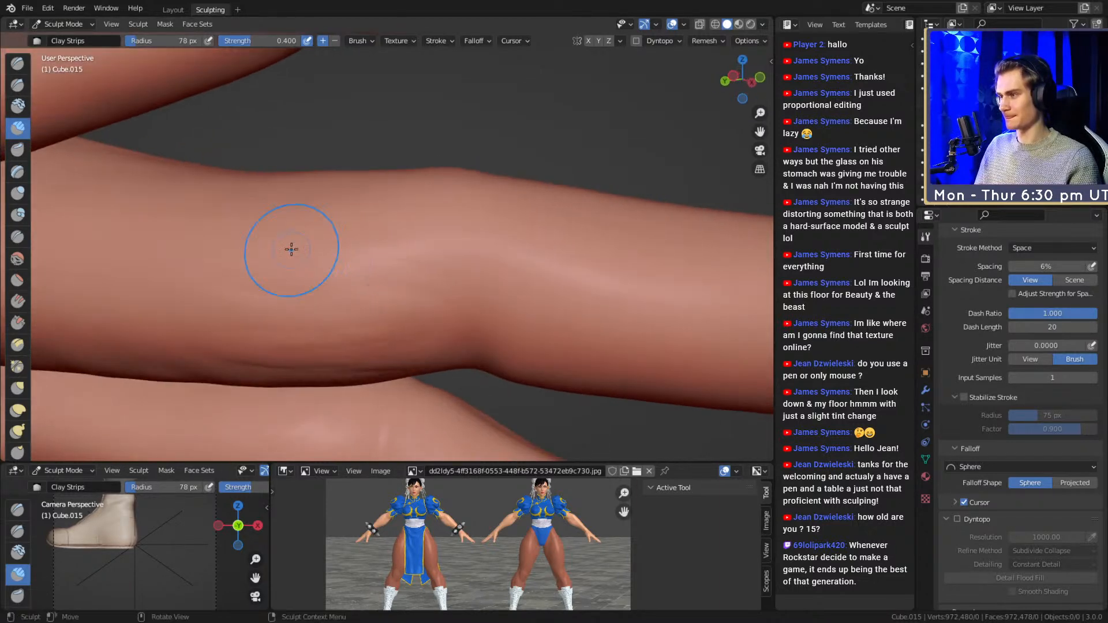
- Blend the finger's side and underside across the middle joint with Clay Strips at 53 to 80 px
middle_click_drag(557, 282, 412, 250, "shift")
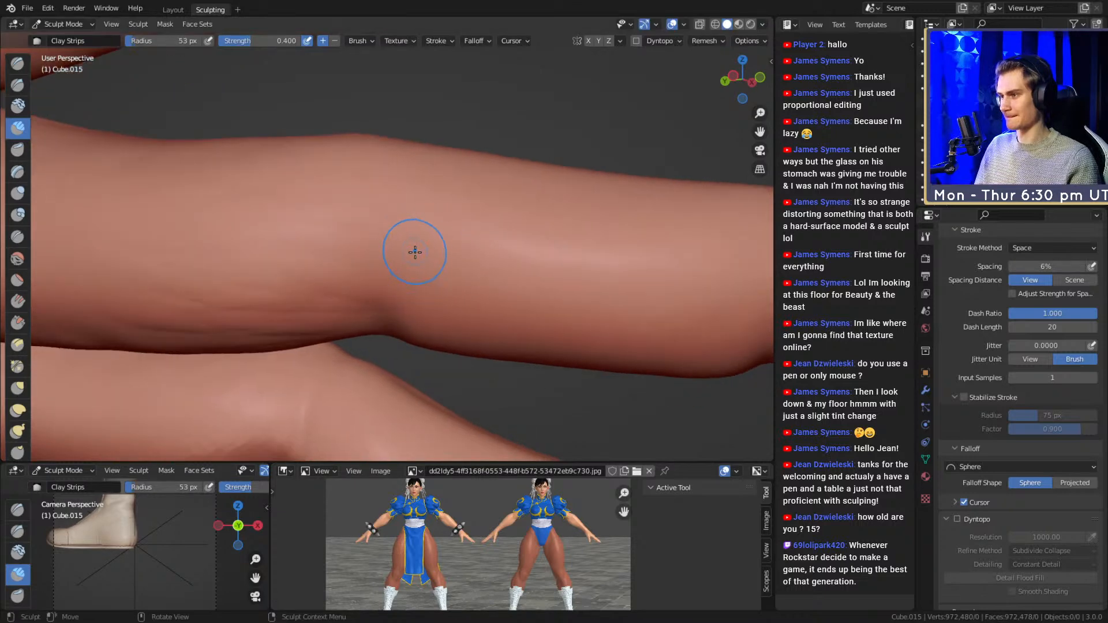
mouse_move(542, 302)
middle_mouse_down()
mouse_move(436, 216)
mouse_move(526, 265)
mouse_move(505, 167)
mouse_move(460, 128)
middle_mouse_up()
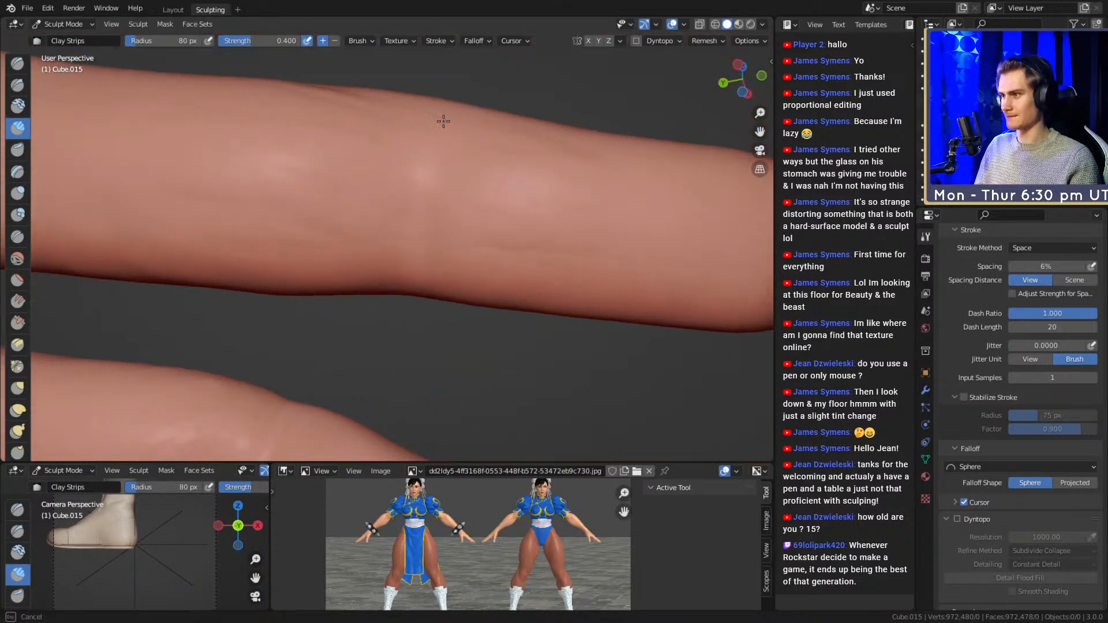
middle_click_drag(565, 158, 442, 197)
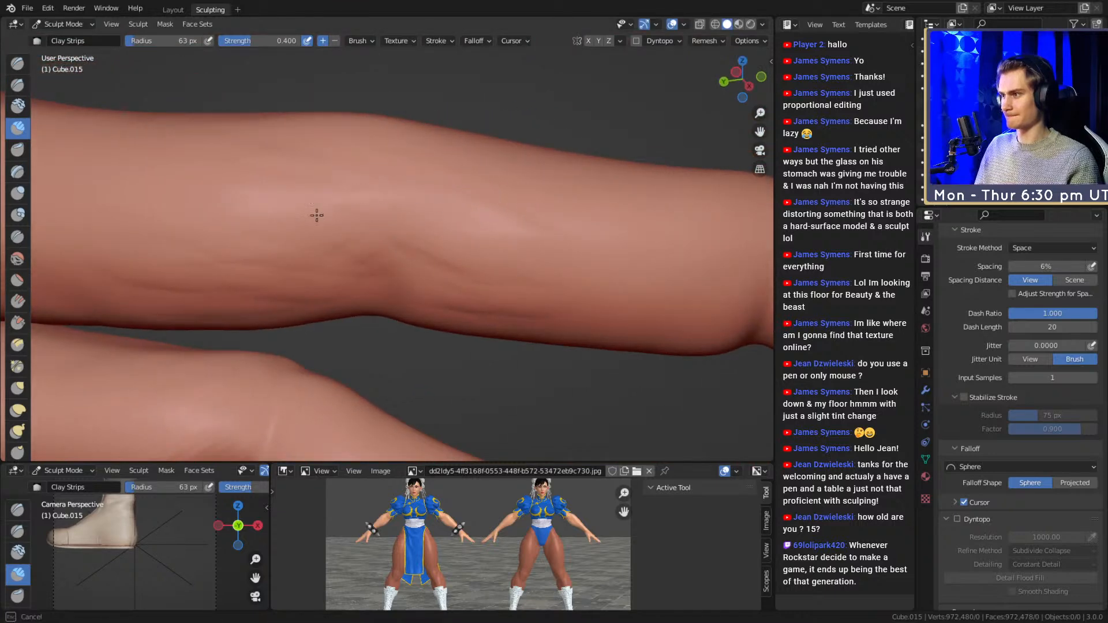
mouse_move(355, 266)
middle_mouse_down()
mouse_move(470, 166)
mouse_move(403, 210)
mouse_move(462, 265)
mouse_move(440, 288)
middle_mouse_up()
- Adjust the finger's lower contour at the middle joint with Grab at 158 px
key("g")
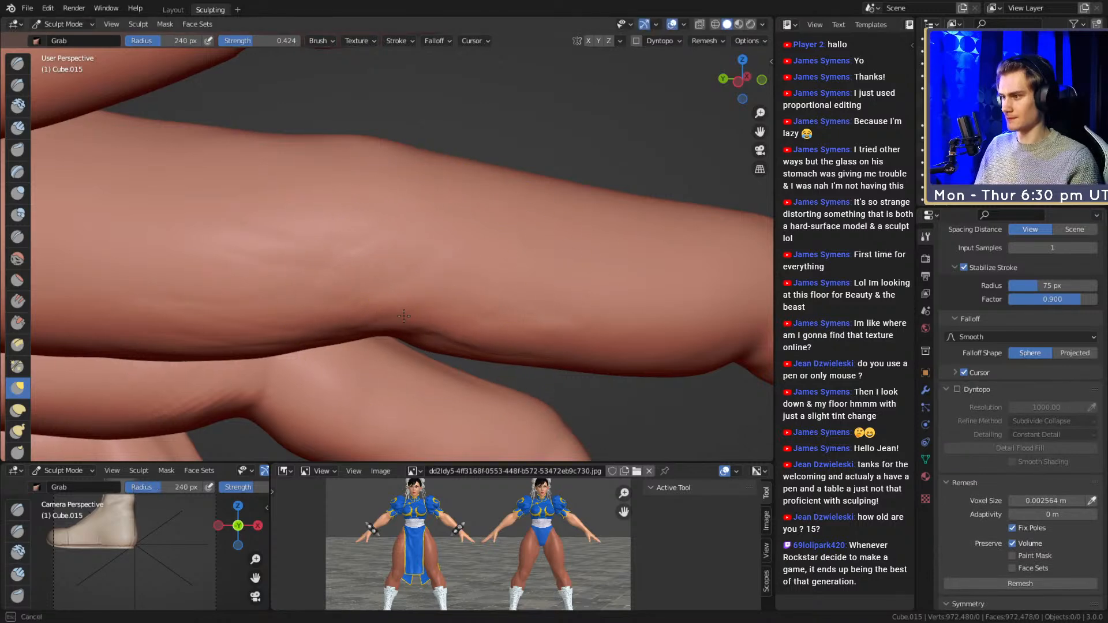
key("f")
left_click(490, 316)
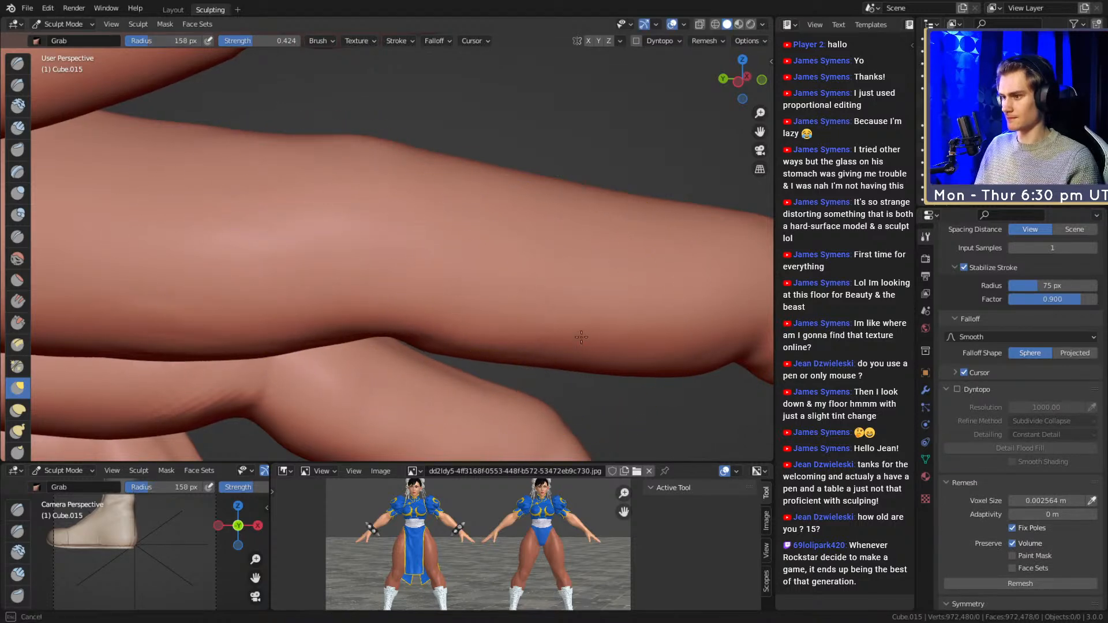
middle_click_drag(610, 349, 561, 268, "shift")
mouse_move(617, 290)
middle_mouse_down()
mouse_move(626, 257)
mouse_move(495, 185)
mouse_move(568, 232)
middle_mouse_up()
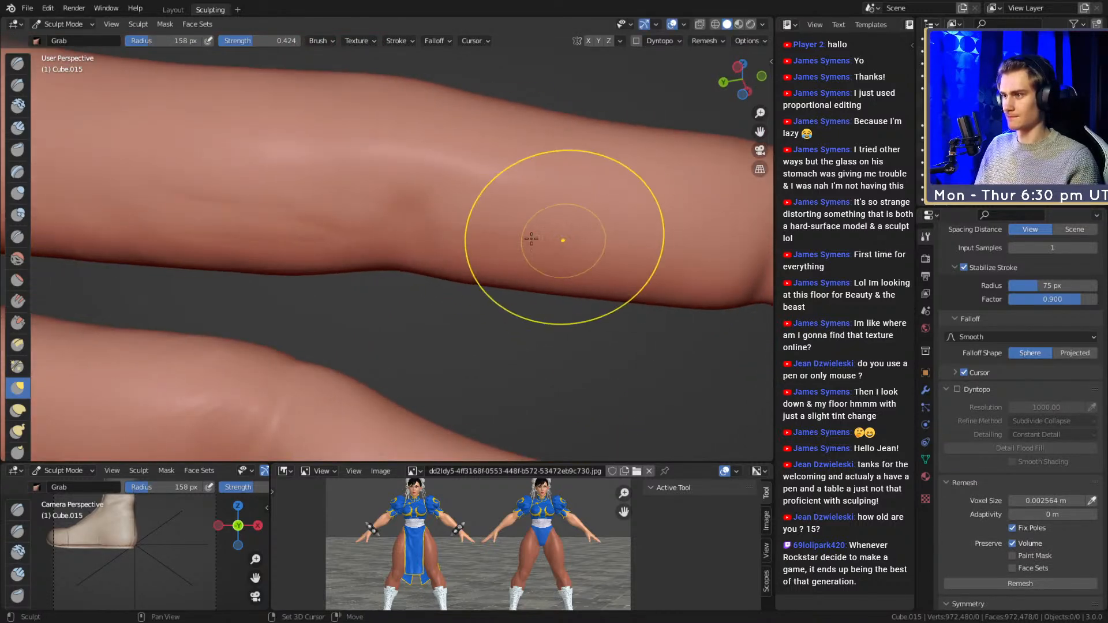
- Carve the fold under this finger's middle joint with the Crease brush at up to 60 px
key("shift+c")
middle_click_drag(329, 186, 417, 236)
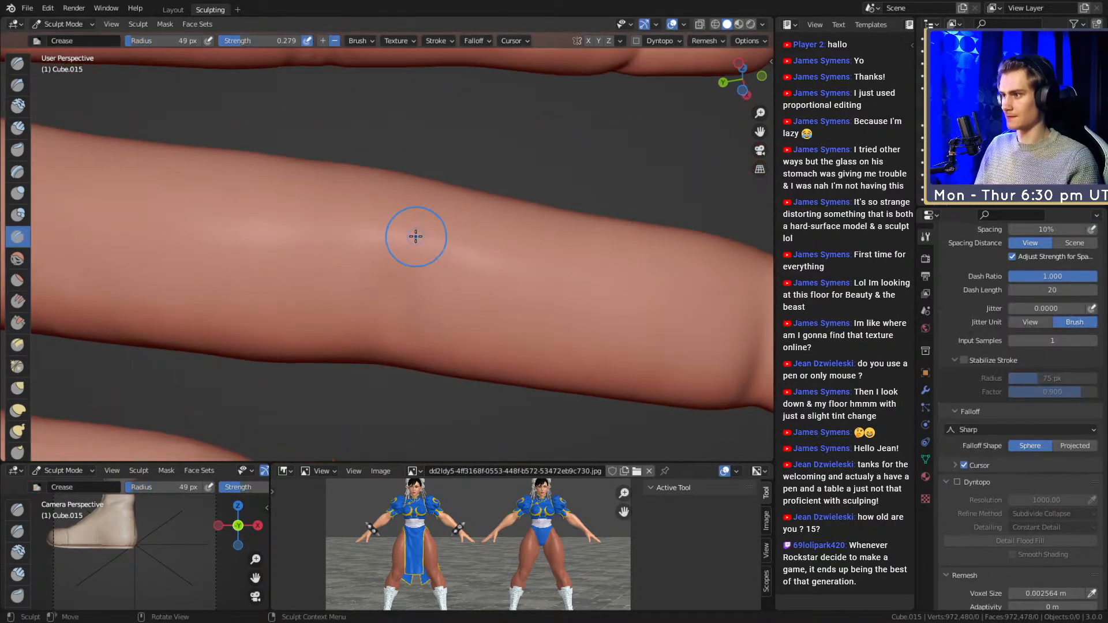
middle_click_drag(386, 344, 398, 283, "shift")
key("f")
left_click(411, 222)
mouse_move(410, 230)
middle_mouse_down()
mouse_move(398, 289)
mouse_move(388, 168)
mouse_move(374, 174)
mouse_move(385, 266)
mouse_move(376, 276)
middle_mouse_up()
key("f")
key("f")
left_click(394, 234)
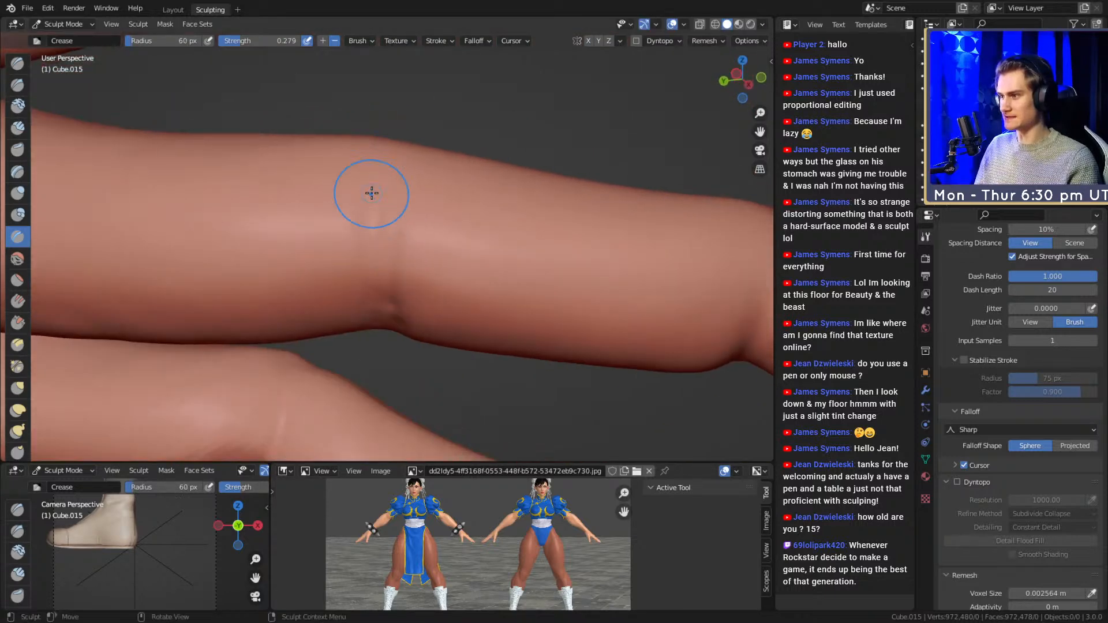
- Continue the joint fold up both sides of the finger with the Crease brush at 32 to 48 px
mouse_move(380, 213)
middle_mouse_down()
mouse_move(390, 243)
mouse_move(394, 215)
middle_mouse_up()
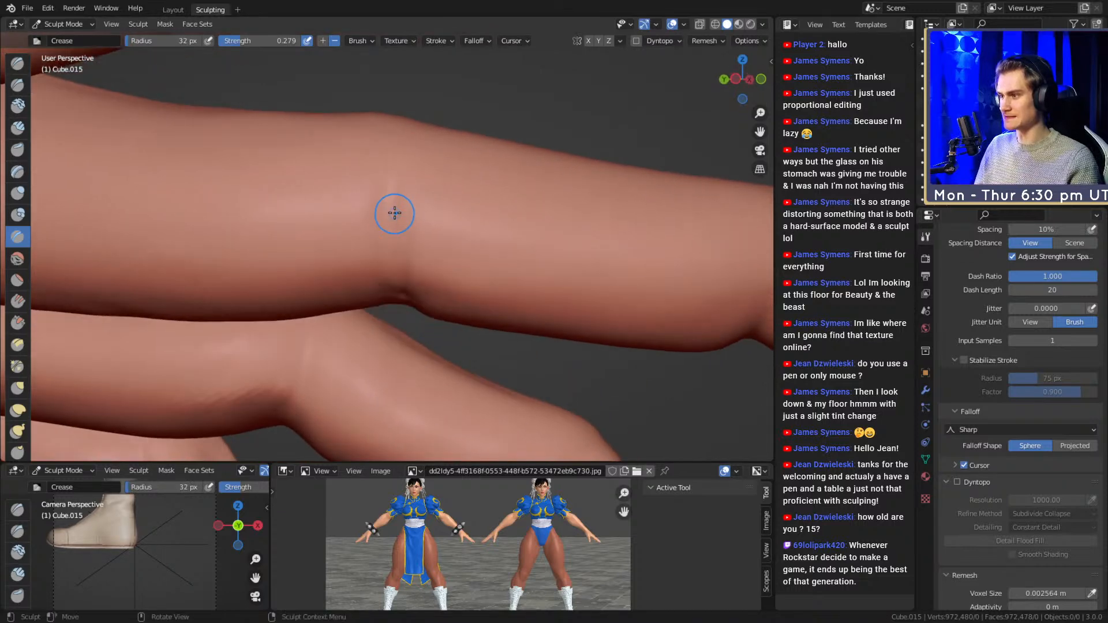
middle_click_drag(397, 297, 441, 145)
mouse_move(412, 254)
middle_mouse_down()
mouse_move(623, 228)
mouse_move(463, 207)
mouse_move(406, 245)
mouse_move(380, 229)
mouse_move(373, 247)
mouse_move(415, 267)
mouse_move(388, 321)
middle_mouse_up()
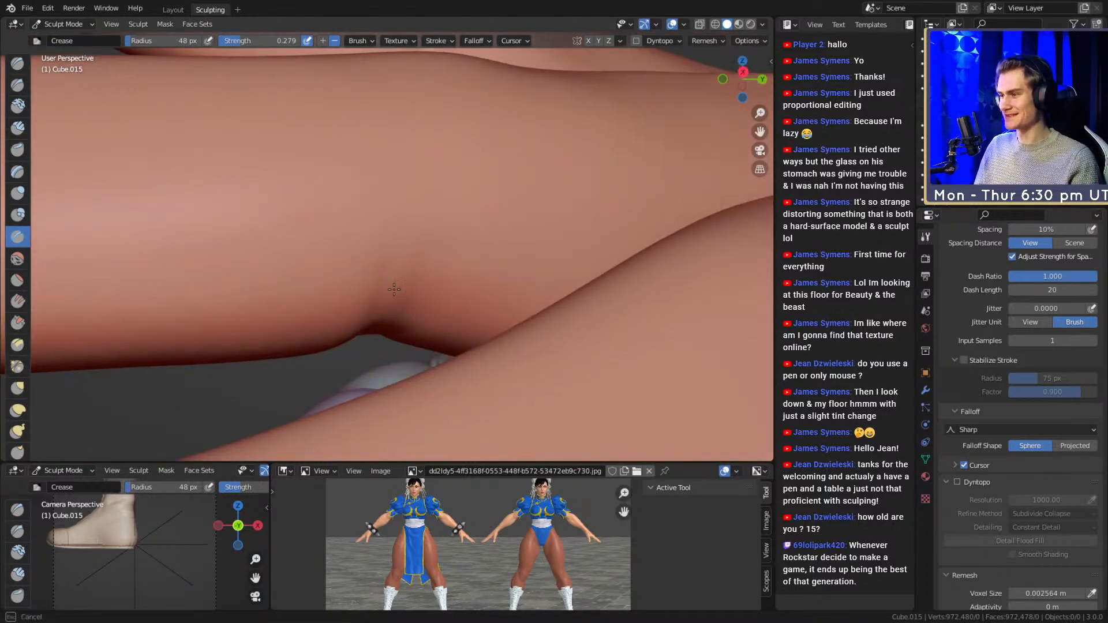
mouse_move(448, 128)
middle_mouse_down()
mouse_move(438, 286)
mouse_move(394, 253)
middle_mouse_up()
mouse_move(392, 159)
middle_mouse_down()
mouse_move(409, 258)
mouse_move(404, 173)
mouse_move(357, 97)
middle_mouse_up()
- Pull the form around the creased joint into shape with an enlarged Grab brush
left_click(402, 238)
mouse_move(401, 238)
middle_mouse_down()
mouse_move(363, 309)
mouse_move(388, 302)
mouse_move(396, 267)
mouse_move(416, 274)
mouse_move(396, 192)
mouse_move(433, 240)
mouse_move(404, 283)
mouse_move(414, 240)
mouse_move(431, 222)
mouse_move(398, 211)
middle_mouse_up()
key("g")
key("f")
left_click(554, 213)
left_click_drag(372, 236, 403, 240)
- Fine-tune the finger's joint contour with short Grab strokes, adjusting the brush radius
key("f")
left_click(393, 161)
mouse_move(381, 154)
left_mouse_down()
mouse_move(403, 154)
mouse_move(399, 171)
left_mouse_up()
key("f")
left_click(388, 179)
left_click_drag(398, 172, 408, 177)
middle_click_drag(412, 222, 404, 196, "shift")
key("f")
left_click(413, 203)
left_click_drag(399, 209, 406, 211)
- Carve fine knuckle wrinkles on top of this finger's middle joint with the Crease brush at 15 px
middle_click_drag(406, 120, 425, 313)
mouse_move(426, 271)
middle_mouse_down()
mouse_move(424, 305)
mouse_move(432, 289)
middle_mouse_up()
key("shift+c")
mouse_move(334, 296)
middle_mouse_down()
mouse_move(444, 227)
mouse_move(481, 232)
mouse_move(404, 258)
mouse_move(432, 281)
mouse_move(429, 240)
middle_mouse_up()
key("f")
left_click(356, 229)
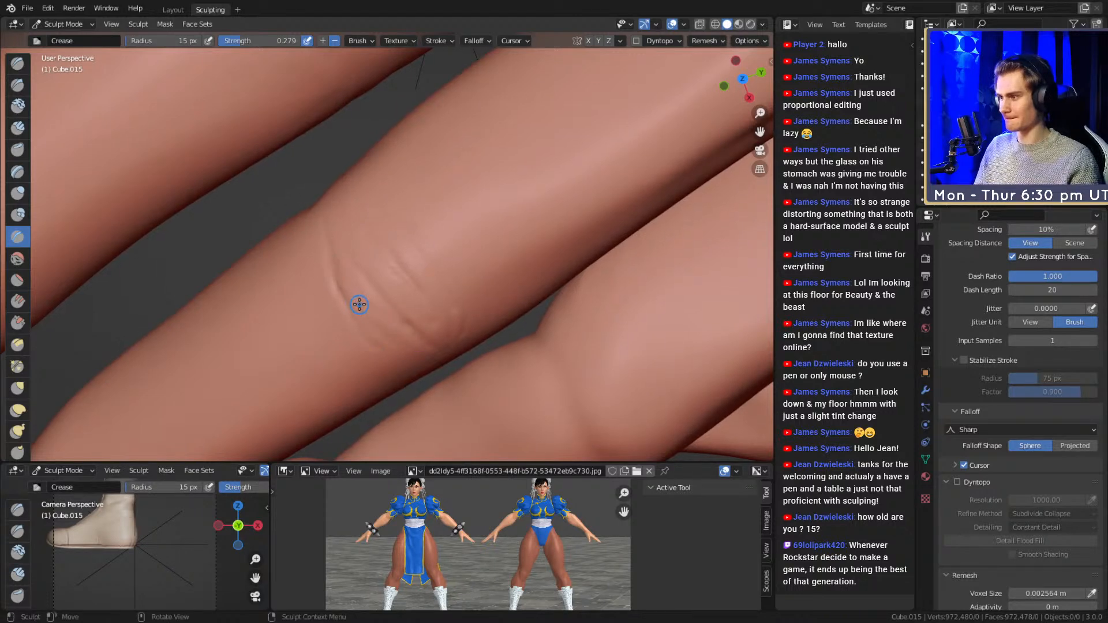
- Soften the wrinkles on the finger's middle knuckle by smoothing them with the Clay Strips brush enlarged to 183 px
key("c")
middle_click_drag(406, 287, 405, 233)
middle_click_drag(427, 276, 452, 280)
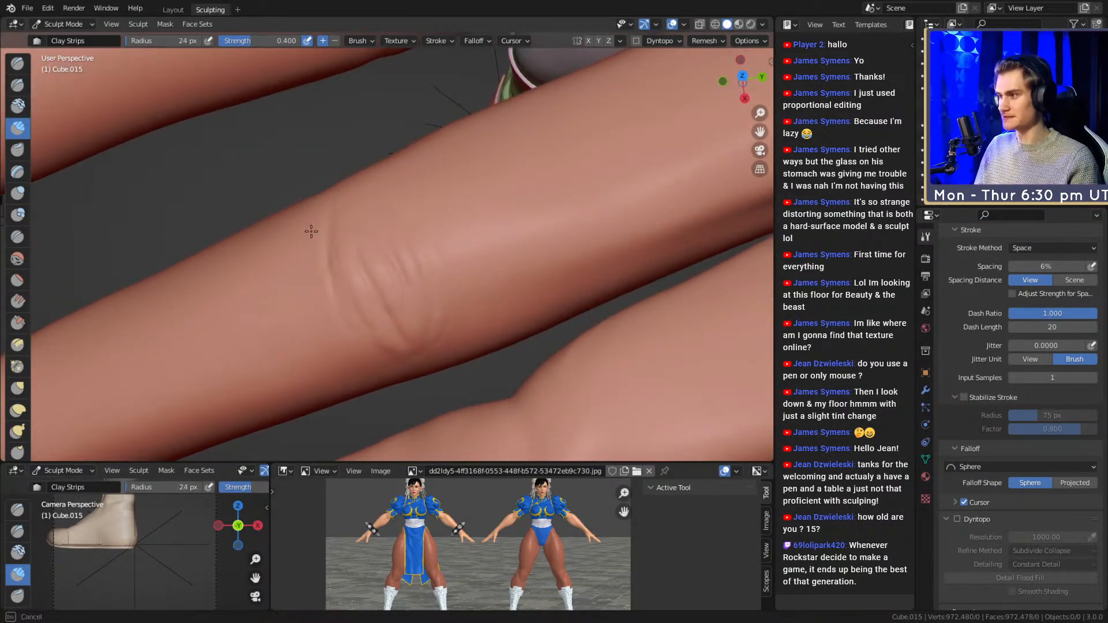
key("f")
left_click(367, 246)
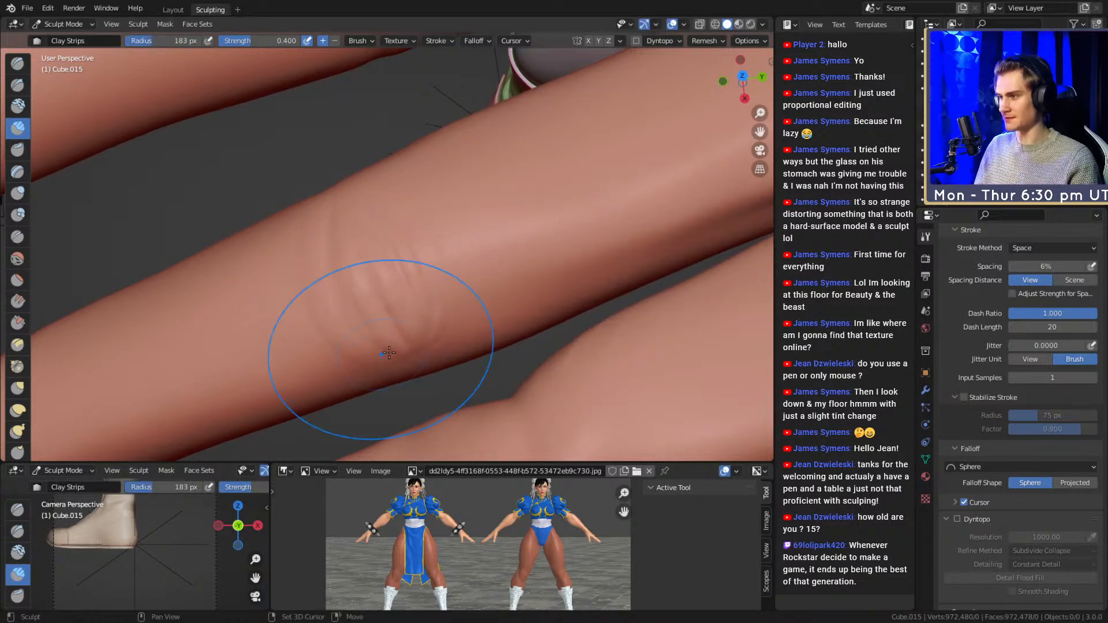
mouse_move(297, 320)
middle_mouse_down()
mouse_move(494, 219)
mouse_move(400, 264)
mouse_move(502, 248)
middle_mouse_up()
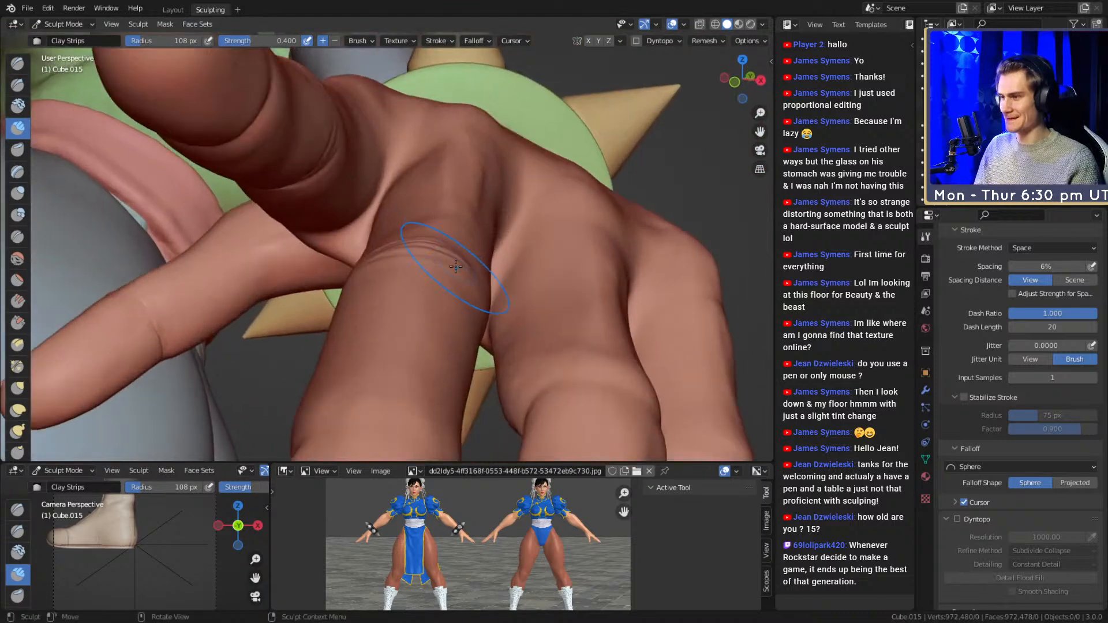
- Pull the wrinkled middle joint's contour into shape with the Grab brush, working from the fingertip end
key("g")
key("f")
left_click(464, 291)
key("f")
mouse_move(431, 289)
middle_mouse_down()
mouse_move(438, 241)
mouse_move(420, 225)
mouse_move(326, 208)
middle_mouse_up()
left_click(416, 242)
- Refine the finger's silhouette around the middle joint with the Grab brush at radii up to 239 px
key("f")
left_click(412, 230)
key("f")
left_click(424, 241)
key("f")
left_click(336, 207)
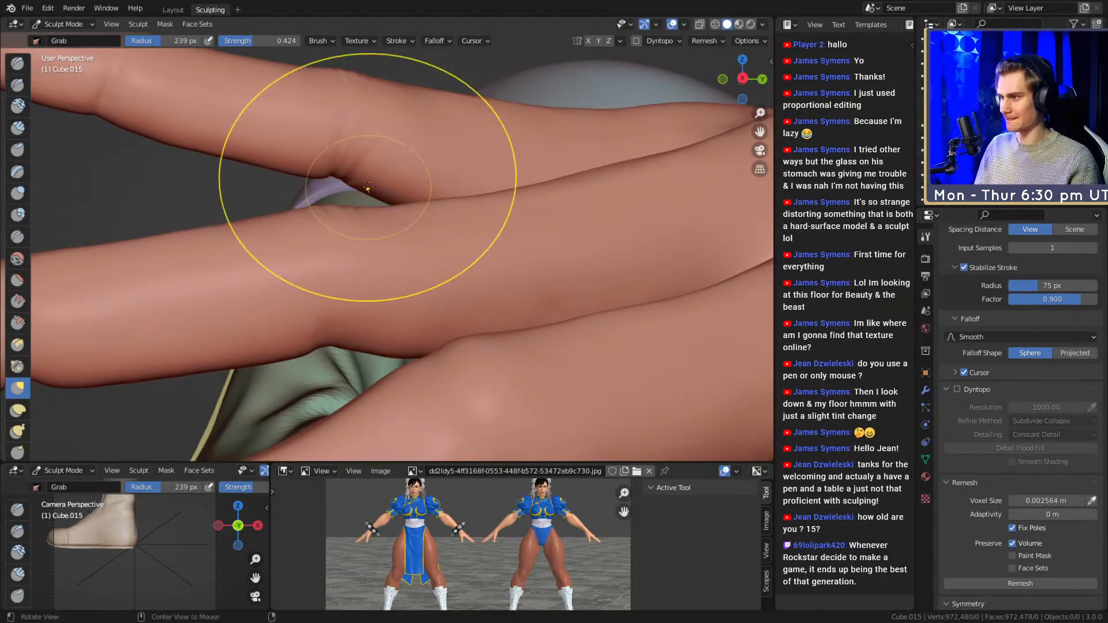
scroll(372, 205, "down", 4)
mouse_move(468, 258)
middle_mouse_down()
mouse_move(445, 258)
mouse_move(448, 202)
mouse_move(611, 255)
mouse_move(475, 262)
mouse_move(475, 224)
mouse_move(436, 215)
middle_mouse_up()
key("f")
left_click(442, 208)
- Build up subtle forms on the finger's base segment with the Clay Strips brush at 38 to 57 px
key("c")
key("f")
left_click(427, 216)
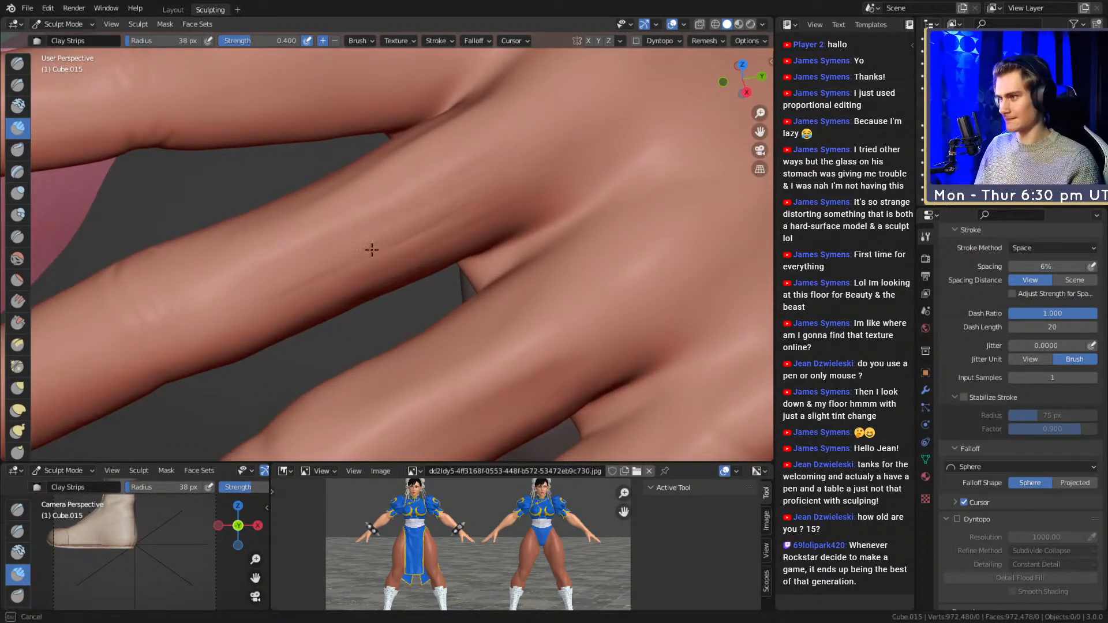
key("f")
left_click(548, 153)
middle_click_drag(311, 240, 503, 118)
left_click_drag(457, 190, 452, 223)
mouse_move(452, 227)
middle_mouse_down()
mouse_move(408, 215)
mouse_move(380, 94)
middle_mouse_up()
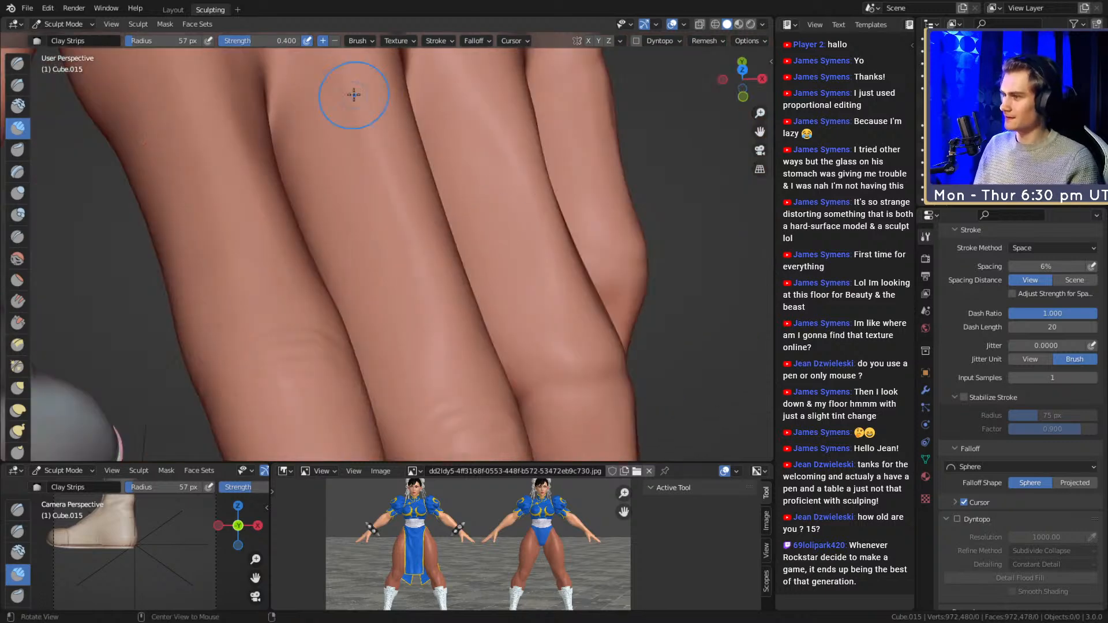
- Shape the side of the base segment near the finger web with Clay Strips at 50 to 36 px
mouse_move(393, 223)
middle_mouse_down()
mouse_move(498, 222)
mouse_move(460, 211)
mouse_move(566, 166)
mouse_move(379, 198)
middle_mouse_up()
key("f")
left_click(367, 220)
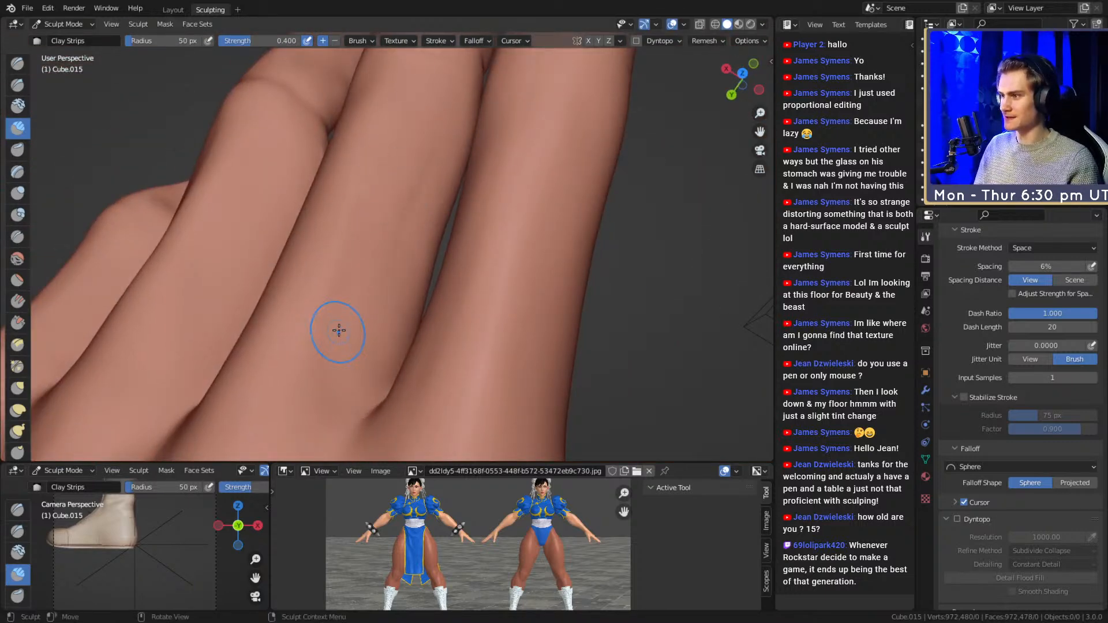
middle_click_drag(339, 331, 351, 315)
key("f")
left_click(397, 237)
left_click_drag(353, 253, 374, 204)
middle_click_drag(424, 115, 402, 185)
middle_click_drag(454, 216, 411, 208)
key("f")
left_click(498, 145)
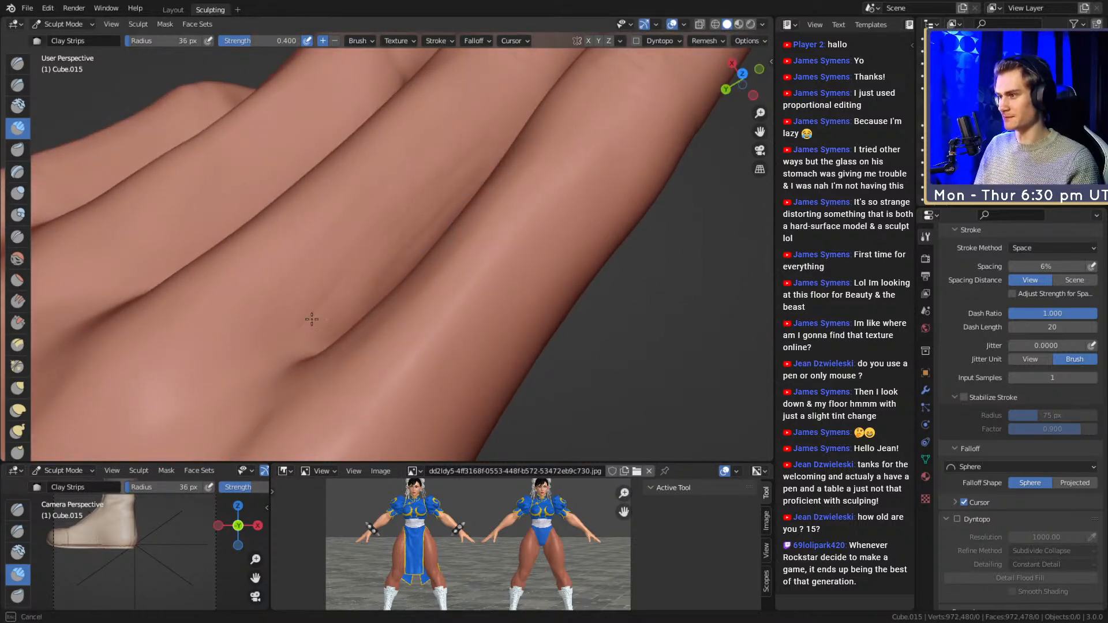
- Even out the base segment's surface on both sides with Clay Strips strokes at 69 to 94 px
middle_click_drag(356, 265, 357, 263)
left_click_drag(345, 225, 316, 280)
middle_click_drag(375, 246, 405, 243)
key("f")
left_click(425, 158)
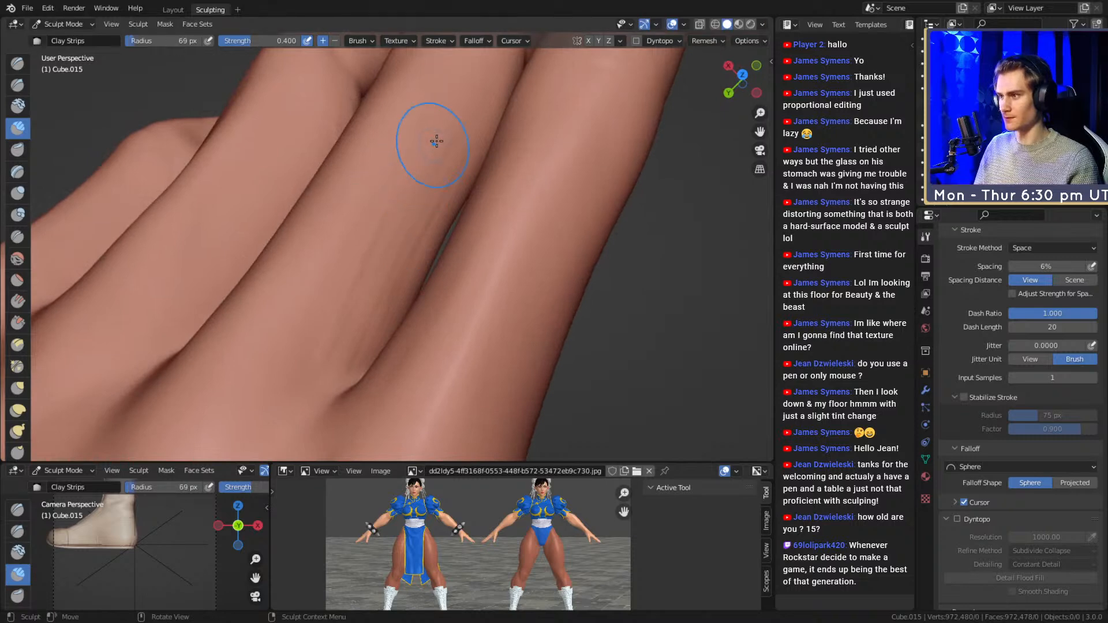
middle_click_drag(454, 135, 442, 167)
middle_click_drag(439, 204, 348, 179)
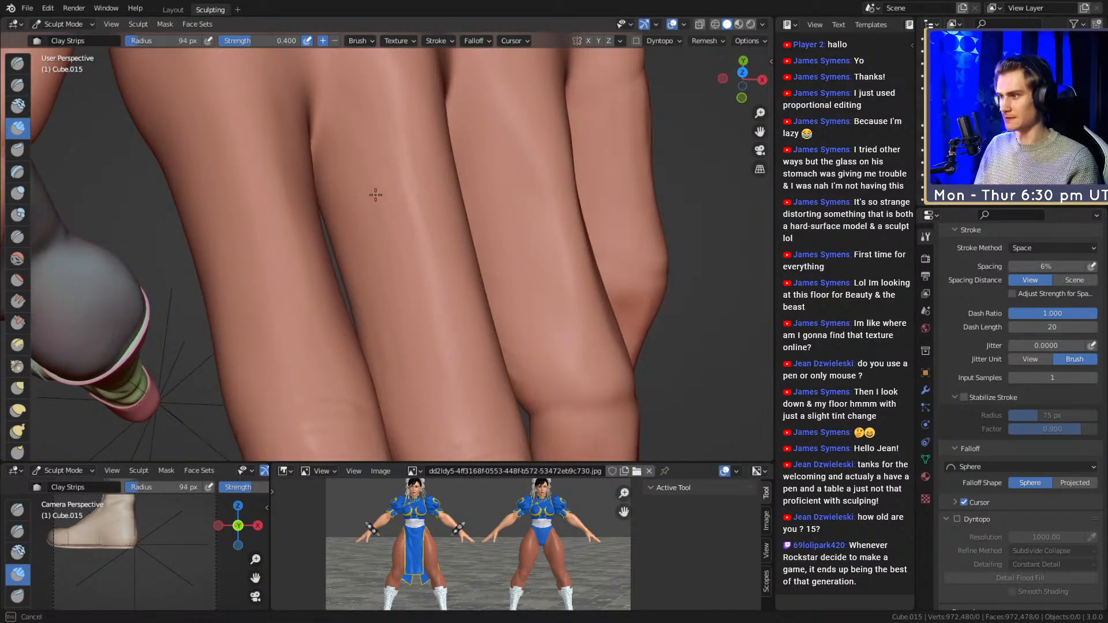
key("f")
left_click(436, 288)
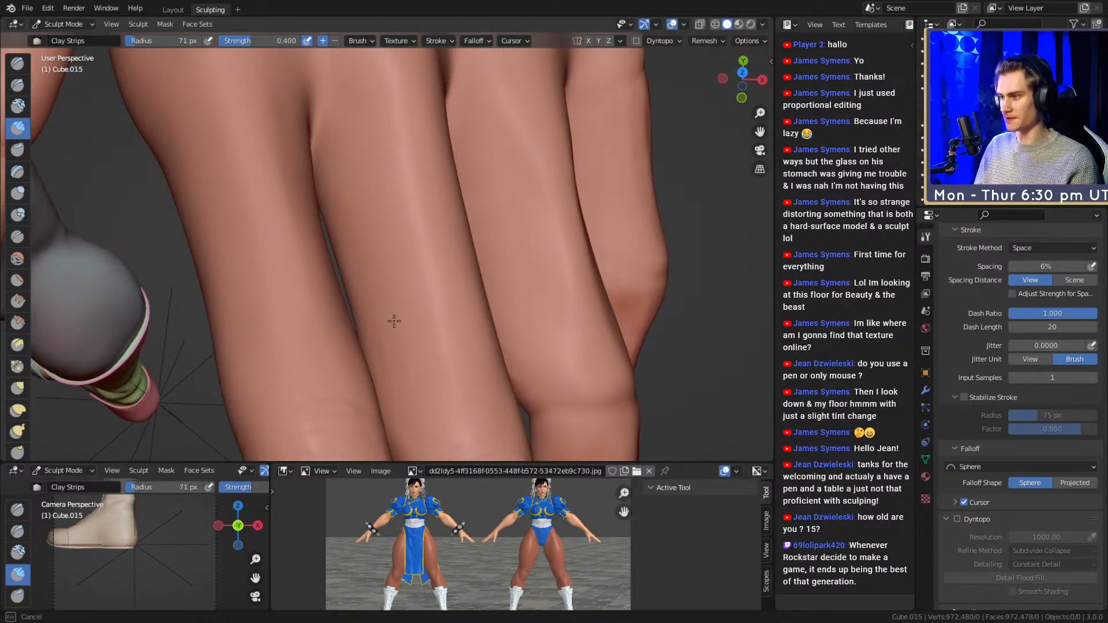
- Adjust the base segment's outline with the Grab brush, starting at a 116 px radius
mouse_move(443, 332)
middle_mouse_down()
mouse_move(405, 248)
mouse_move(358, 235)
middle_mouse_up()
key("g")
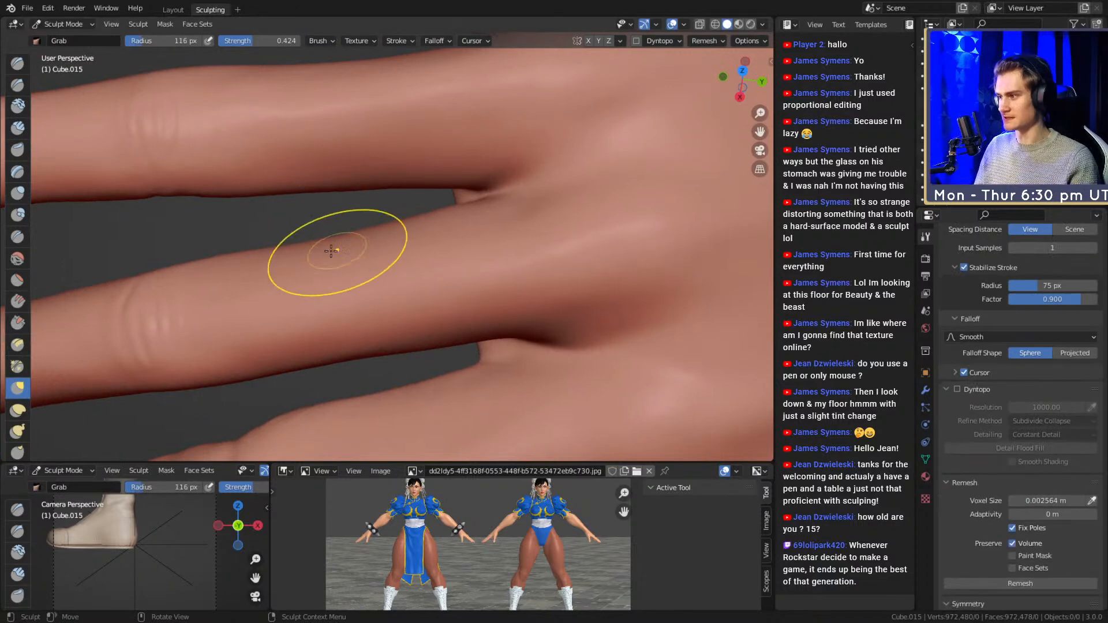
key("f")
left_click(389, 240)
mouse_move(383, 329)
middle_mouse_down()
mouse_move(438, 194)
mouse_move(344, 178)
mouse_move(440, 230)
mouse_move(408, 271)
middle_mouse_up()
- Fill out and blend the side of the finger's base segment with Clay Strips at 41 to 98 px
key("c")
mouse_move(403, 223)
middle_mouse_down()
mouse_move(453, 263)
mouse_move(433, 234)
middle_mouse_up()
key("f")
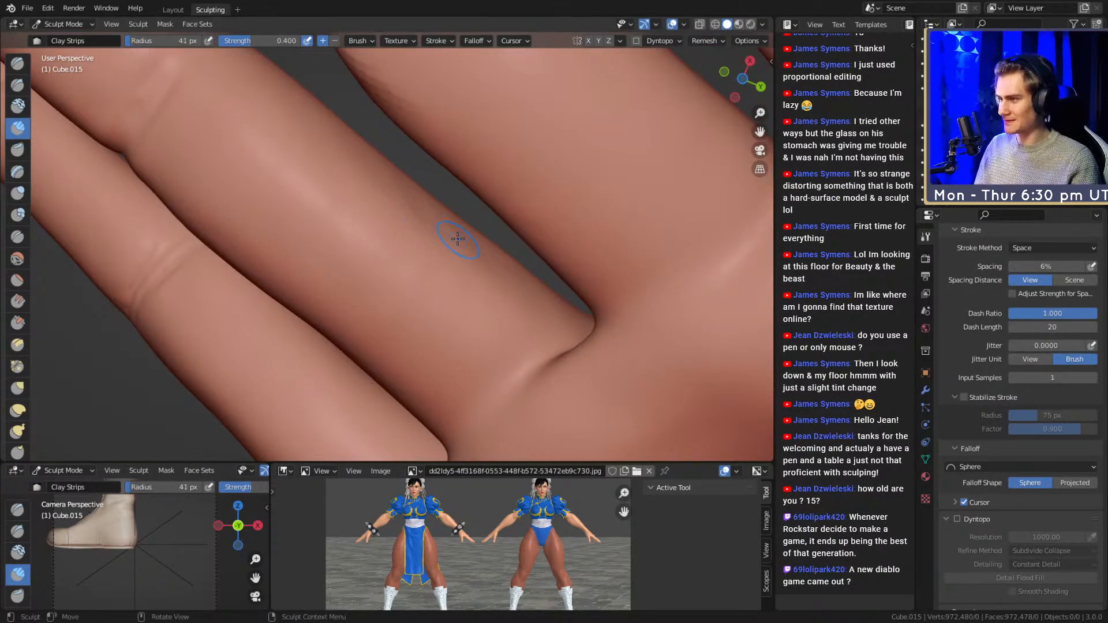
key("f")
left_click(456, 241)
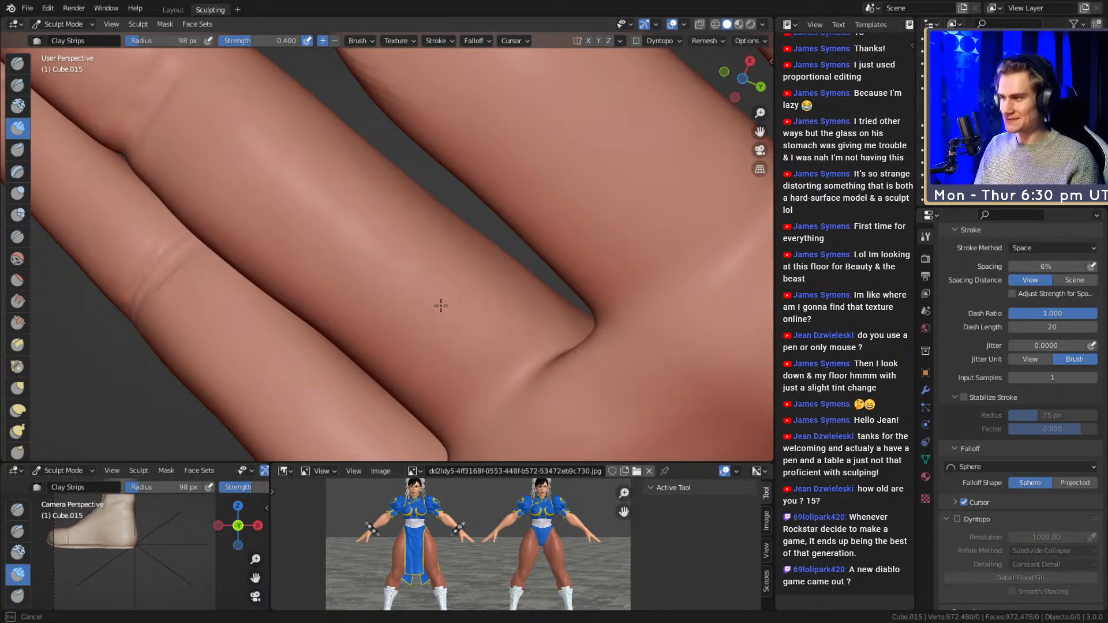
middle_click_drag(258, 150, 460, 126)
- Smooth and round the palm-side flesh of the finger's base segment with Clay Strips at 166 to 115 px
scroll(378, 140, "down", 6)
mouse_move(432, 240)
middle_mouse_down()
mouse_move(549, 210)
mouse_move(390, 262)
mouse_move(457, 223)
mouse_move(441, 231)
middle_mouse_up()
scroll(423, 253, "up", 3)
scroll(457, 222, "up", 4)
key("f")
left_click(479, 240)
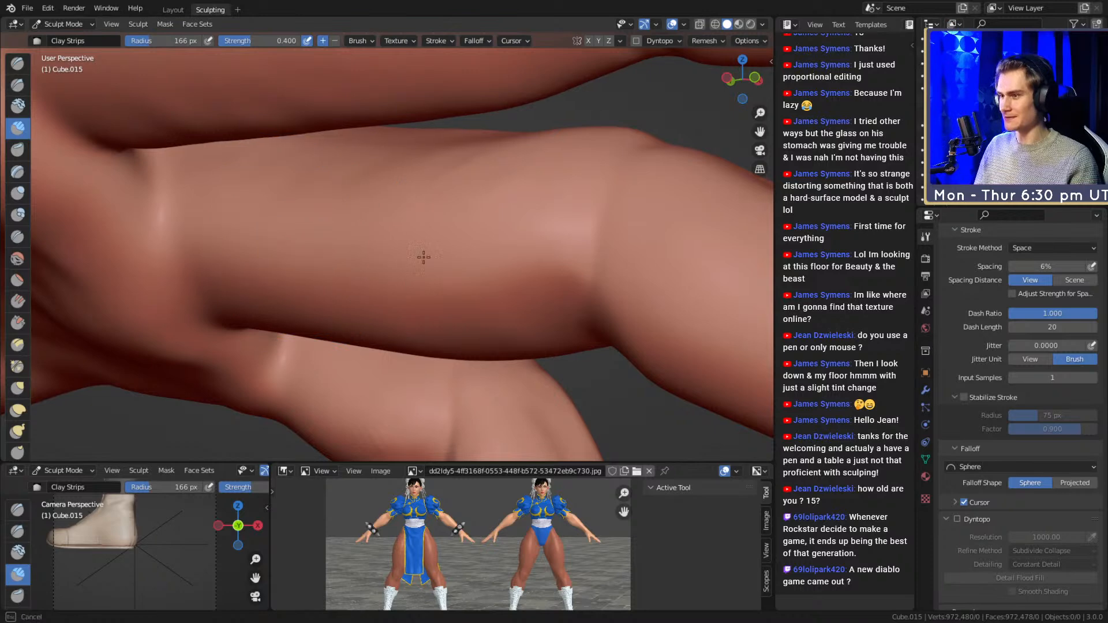
mouse_move(499, 300)
middle_mouse_down()
mouse_move(468, 215)
mouse_move(483, 221)
mouse_move(479, 176)
mouse_move(445, 254)
mouse_move(408, 292)
mouse_move(290, 171)
middle_mouse_up()
key("f")
left_click(495, 224)
scroll(472, 190, "down", 5)
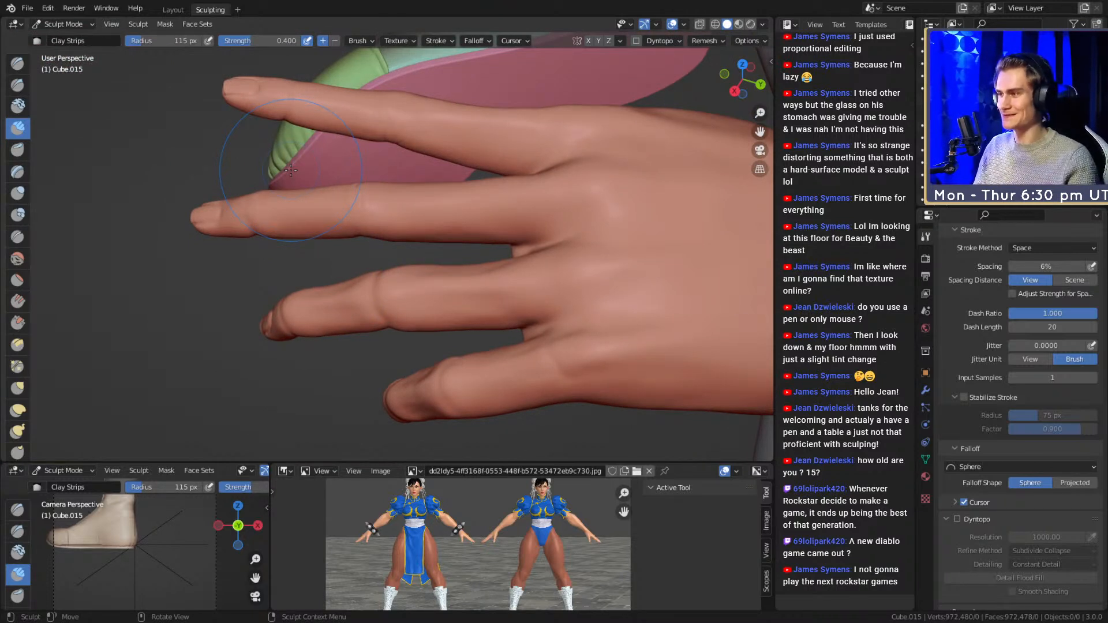
- Shape the fingernail's edge with the Grab brush at 74 px and undo the last stroke
mouse_move(330, 254)
middle_mouse_down()
mouse_move(453, 241)
mouse_move(408, 247)
middle_mouse_up()
scroll(447, 192, "up", 3)
middle_click_drag(447, 192, 440, 237)
key("g")
left_click_drag(440, 241, 421, 203)
middle_click_drag(420, 204, 417, 193)
middle_click_drag(418, 193, 423, 241, "shift")
scroll(418, 239, "up", 2)
key("f")
left_click(367, 225)
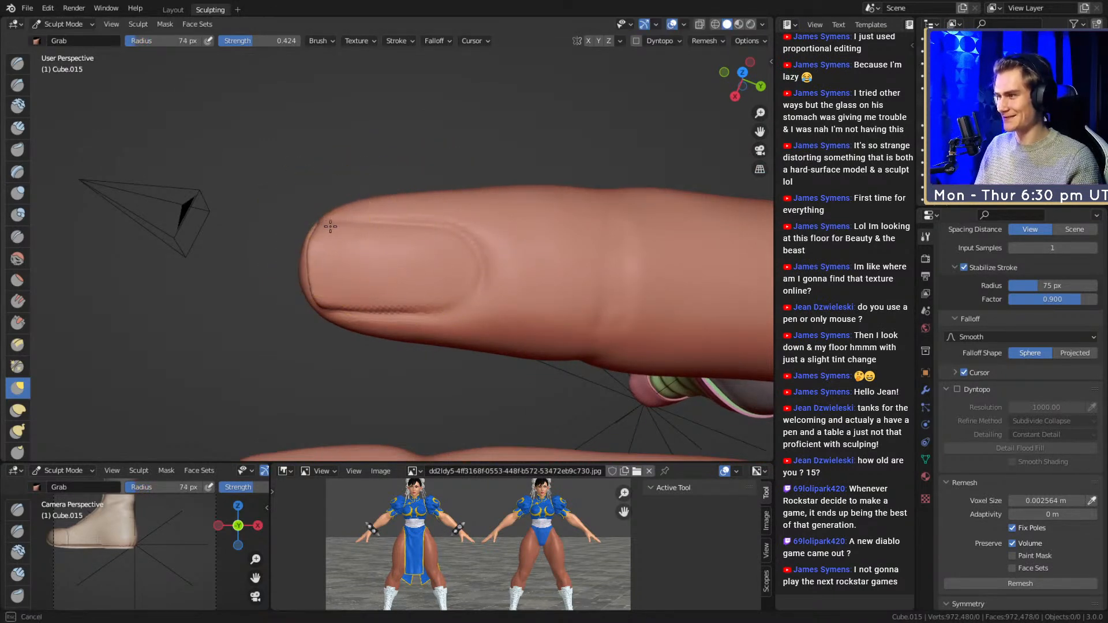
left_click_drag(410, 240, 414, 245)
key("ctrl+z")
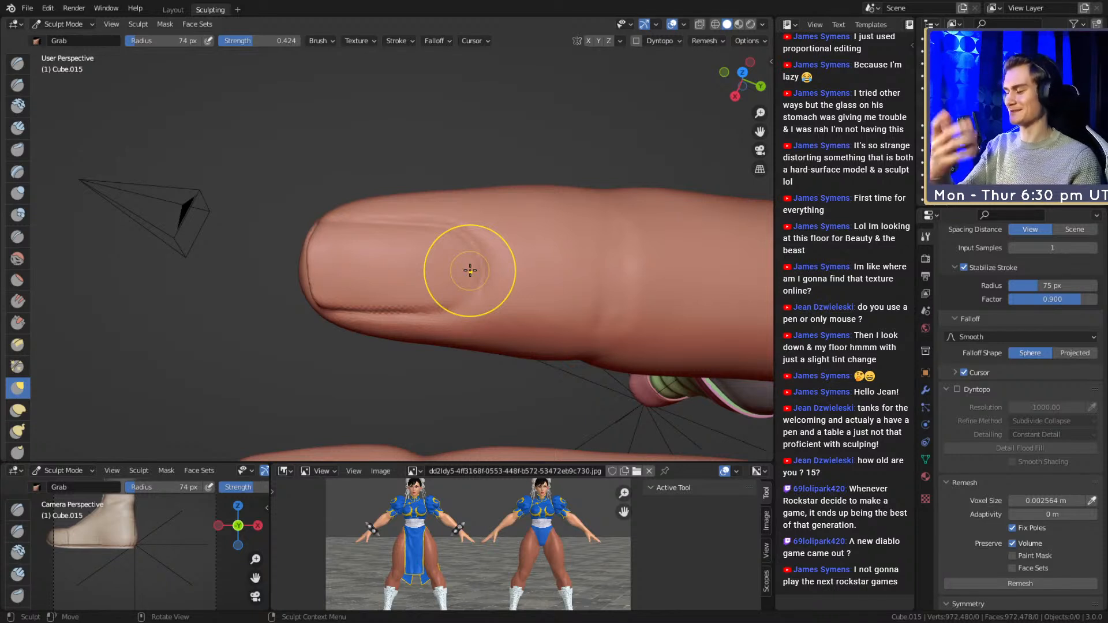
- Reshape the fingernail and fingertip with the Grab brush at 181 and 167 px
mouse_move(425, 258)
middle_mouse_down()
mouse_move(396, 258)
mouse_move(435, 277)
middle_mouse_up()
scroll(402, 257, "up", 2)
key("f")
left_click(431, 256)
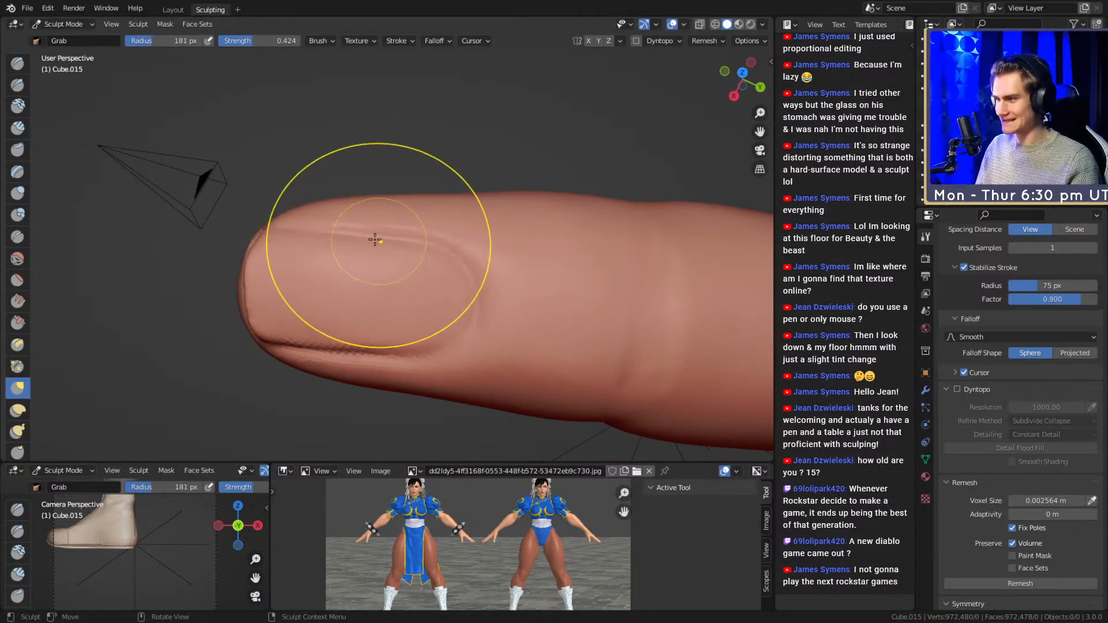
left_click_drag(366, 285, 375, 185, "alt+shift")
key("f")
left_click(393, 235)
left_click_drag(369, 236, 358, 232)
left_click_drag(388, 180, 406, 257, "ctrl+alt")
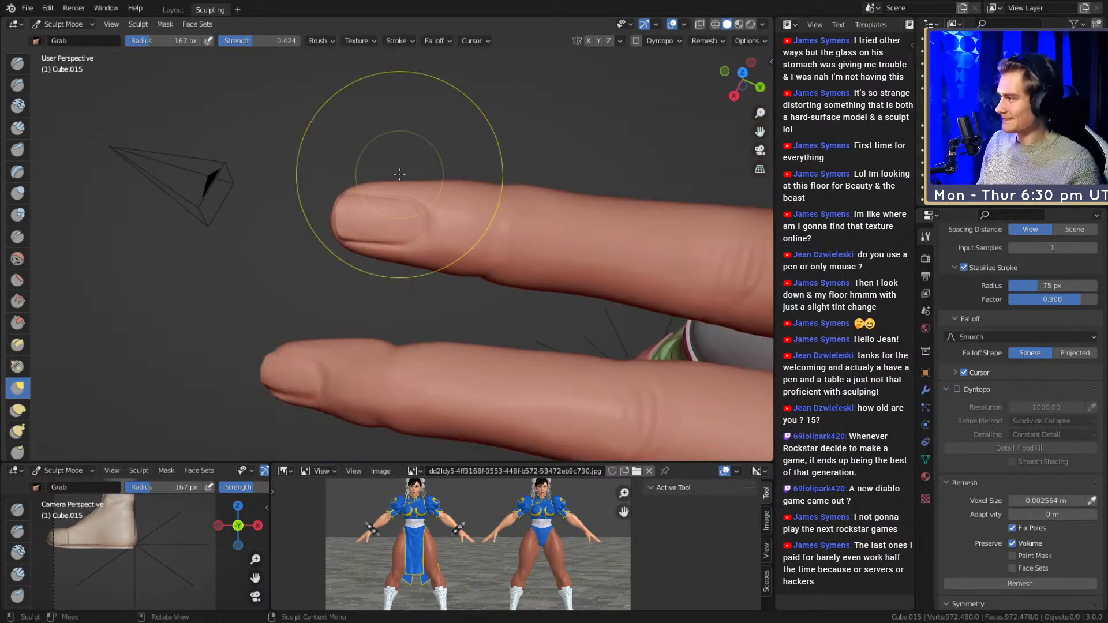
- Adjust the end segment of the finger with Clay Strips and resized Grab strokes
left_click_drag(400, 354, 421, 248, "alt+shift")
mouse_move(404, 271)
left_mouse_down("alt")
mouse_move(455, 289)
mouse_move(435, 263)
mouse_move(377, 249)
mouse_move(433, 258)
mouse_move(433, 316)
mouse_move(442, 302)
mouse_move(421, 323)
mouse_move(512, 279)
mouse_move(564, 233)
mouse_move(462, 194)
mouse_move(465, 217)
mouse_move(484, 187)
mouse_move(428, 247)
mouse_move(463, 212)
mouse_move(436, 164)
left_mouse_up("alt")
key("c")
key("f")
left_click(421, 250)
key("g")
key("f")
left_click(460, 180)
key("f")
left_click(458, 174)
mouse_move(474, 203)
left_mouse_down("alt")
mouse_move(375, 260)
mouse_move(334, 257)
left_mouse_up("alt")
- Build up the form around the finger's end joint with short Clay Strips strokes, adjusting the brush radius
key("c")
mouse_move(334, 258)
left_mouse_down()
mouse_move(321, 252)
mouse_move(335, 254)
left_mouse_up()
key("f")
mouse_move(352, 257)
left_mouse_down("alt")
mouse_move(369, 262)
mouse_move(381, 237)
left_mouse_up("alt")
left_click_drag(378, 233, 369, 232)
mouse_move(369, 232)
left_mouse_down("alt")
mouse_move(373, 252)
mouse_move(356, 265)
left_mouse_up("alt")
key("f")
left_click(356, 265)
mouse_move(345, 314)
left_mouse_down()
mouse_move(323, 306)
mouse_move(334, 309)
left_mouse_up()
mouse_move(346, 300)
left_mouse_down("alt")
mouse_move(393, 242)
mouse_move(351, 242)
mouse_move(330, 225)
left_mouse_up("alt")
- Fill out the flesh beside the end joint's fold with Clay Strips at 102 and 118 px
key("f")
left_click(380, 240)
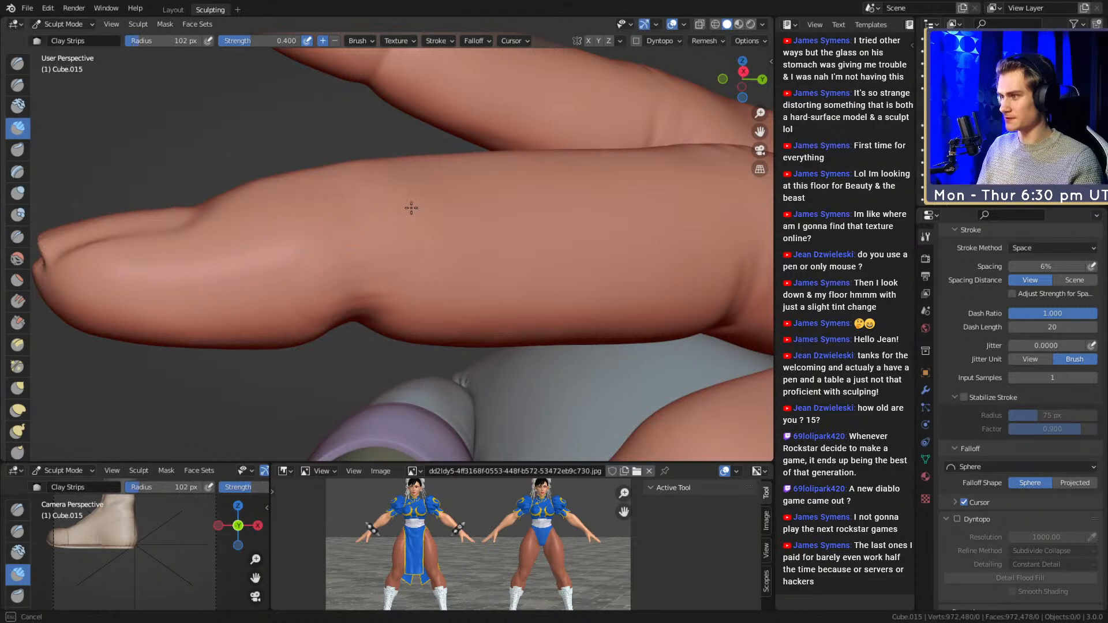
middle_click_drag(419, 278, 398, 237)
key("f")
left_click(378, 236)
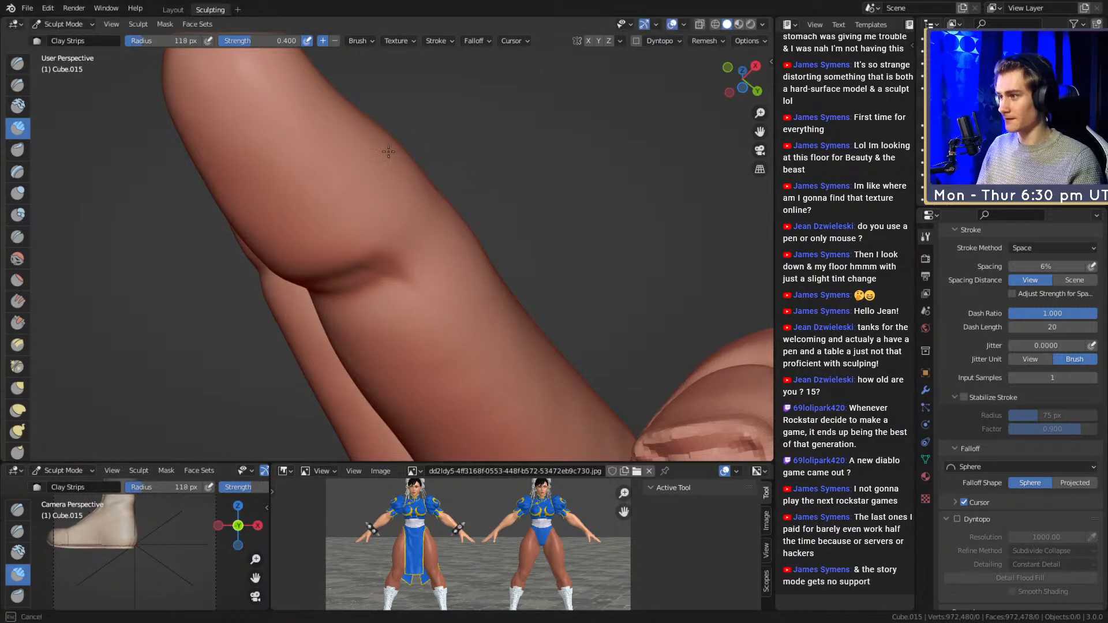
- Model the opposite side of the end joint with Clay Strips at 59 to 62 px
middle_click_drag(520, 246, 337, 116)
mouse_move(440, 227)
middle_mouse_down()
mouse_move(458, 316)
mouse_move(459, 275)
mouse_move(485, 336)
mouse_move(442, 301)
mouse_move(494, 272)
mouse_move(469, 235)
mouse_move(499, 306)
mouse_move(452, 256)
mouse_move(498, 263)
mouse_move(426, 254)
mouse_move(436, 295)
middle_mouse_up()
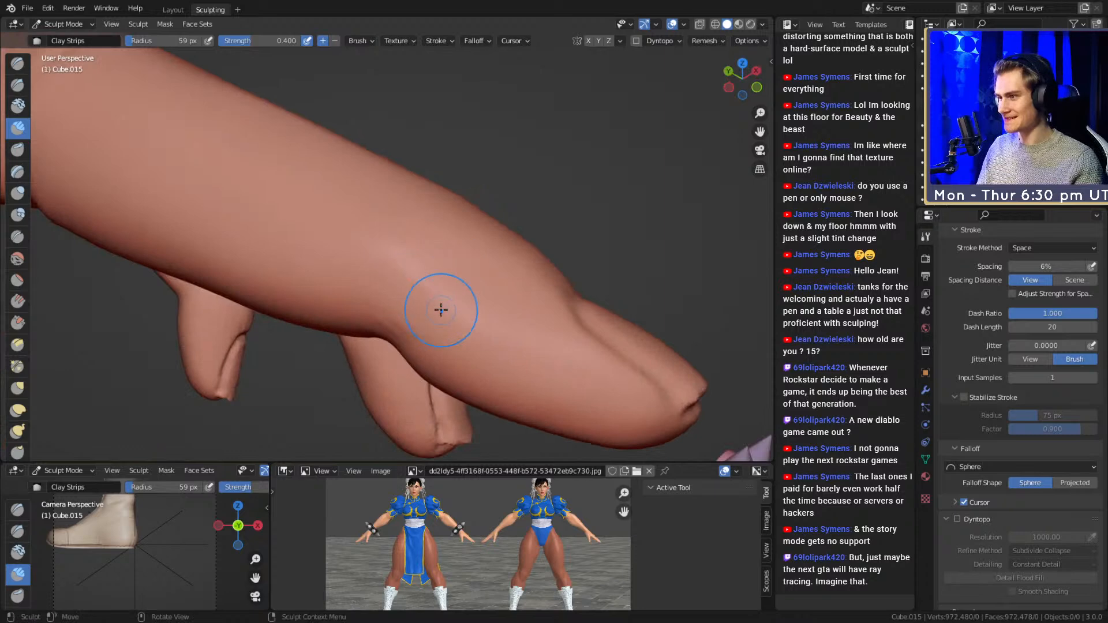
mouse_move(410, 237)
middle_mouse_down()
mouse_move(380, 328)
mouse_move(400, 324)
mouse_move(366, 288)
middle_mouse_up()
mouse_move(305, 227)
middle_mouse_down()
mouse_move(416, 227)
mouse_move(383, 267)
mouse_move(400, 248)
mouse_move(425, 292)
mouse_move(397, 254)
mouse_move(413, 277)
mouse_move(390, 317)
middle_mouse_up()
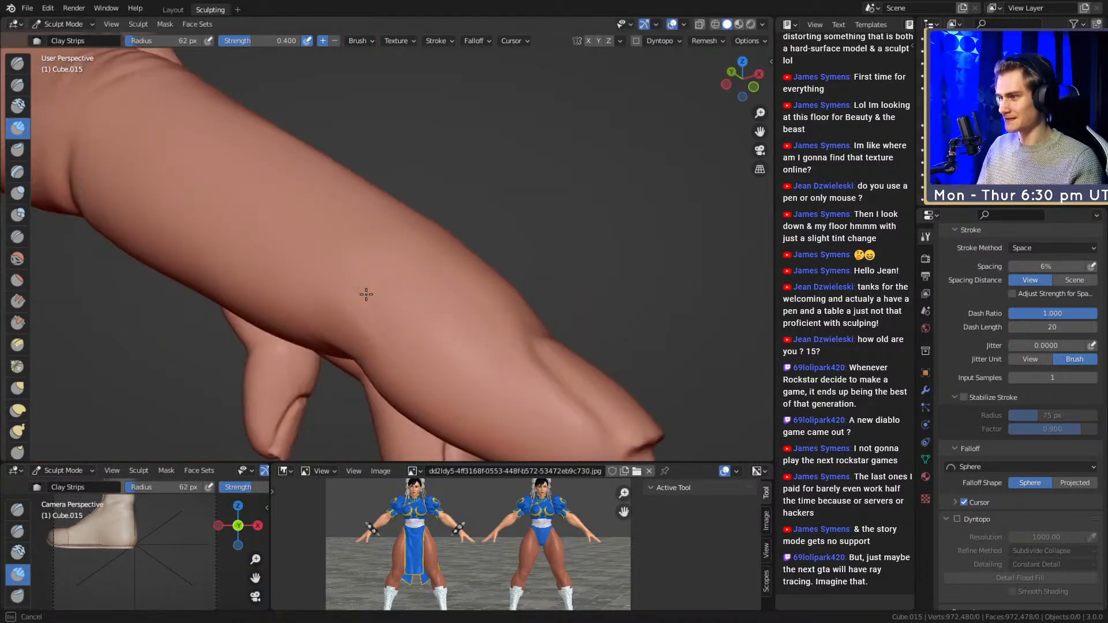
- Pull the palm-side contour of the end segment into shape with the Grab brush at 197 px
mouse_move(443, 341)
middle_mouse_down()
mouse_move(373, 289)
mouse_move(398, 271)
mouse_move(589, 243)
mouse_move(440, 176)
mouse_move(562, 215)
mouse_move(564, 267)
mouse_move(620, 306)
mouse_move(525, 189)
mouse_move(477, 190)
mouse_move(470, 219)
mouse_move(494, 272)
middle_mouse_up()
key("g")
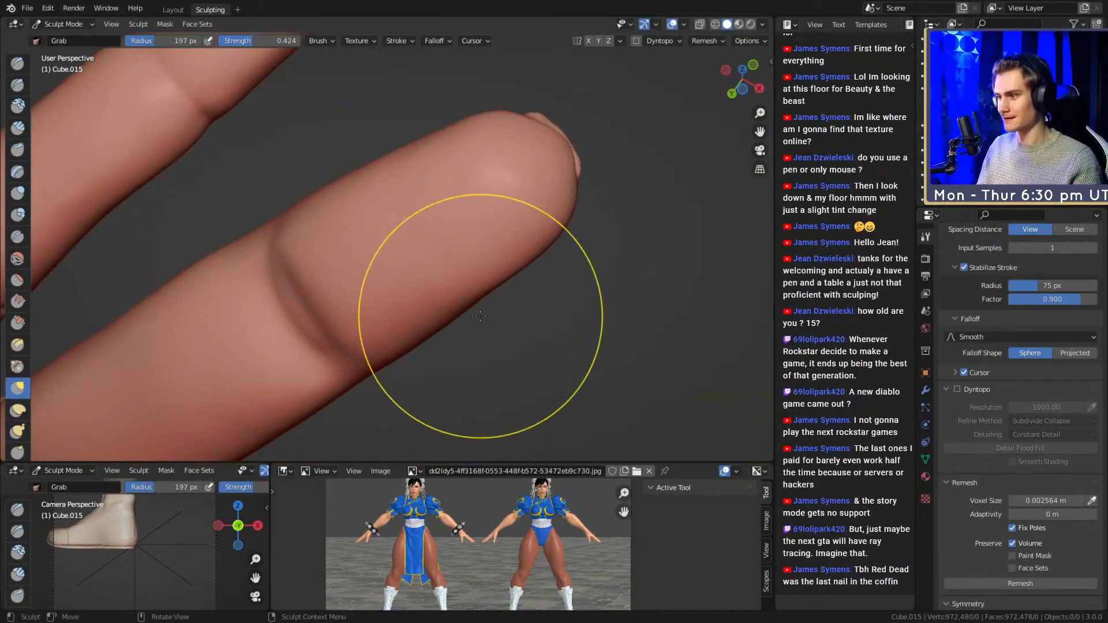
mouse_move(466, 311)
middle_mouse_down()
mouse_move(445, 203)
mouse_move(457, 188)
mouse_move(431, 260)
mouse_move(436, 171)
mouse_move(400, 277)
mouse_move(395, 234)
middle_mouse_up()
- Add volume around the fold on the end joint's side with Clay Strips at about 89 px
key("c")
mouse_move(309, 244)
middle_mouse_down()
mouse_move(363, 232)
mouse_move(374, 268)
mouse_move(353, 269)
mouse_move(364, 306)
middle_mouse_up()
key("f")
left_click(341, 262)
key("f")
left_click(317, 286)
key("f")
mouse_move(364, 306)
left_mouse_down("alt")
mouse_move(393, 261)
mouse_move(348, 184)
left_mouse_up("alt")
left_click(394, 257)
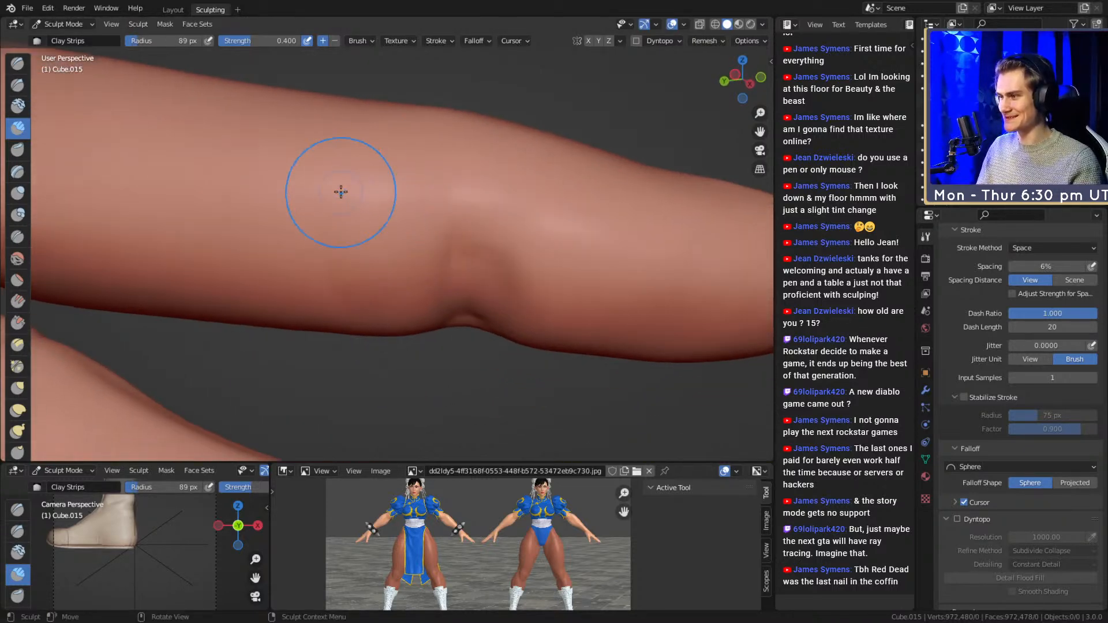
- Soften the palm-side crease of the end joint using the Clay Strips brush at 158 px
mouse_move(389, 225)
middle_mouse_down()
mouse_move(416, 205)
mouse_move(413, 244)
mouse_move(435, 275)
middle_mouse_up()
key("f")
left_click(389, 196)
key("f")
left_click(433, 213)
mouse_move(433, 213)
middle_mouse_down()
mouse_move(440, 233)
mouse_move(451, 211)
middle_mouse_up()
left_click_drag(465, 206, 435, 265)
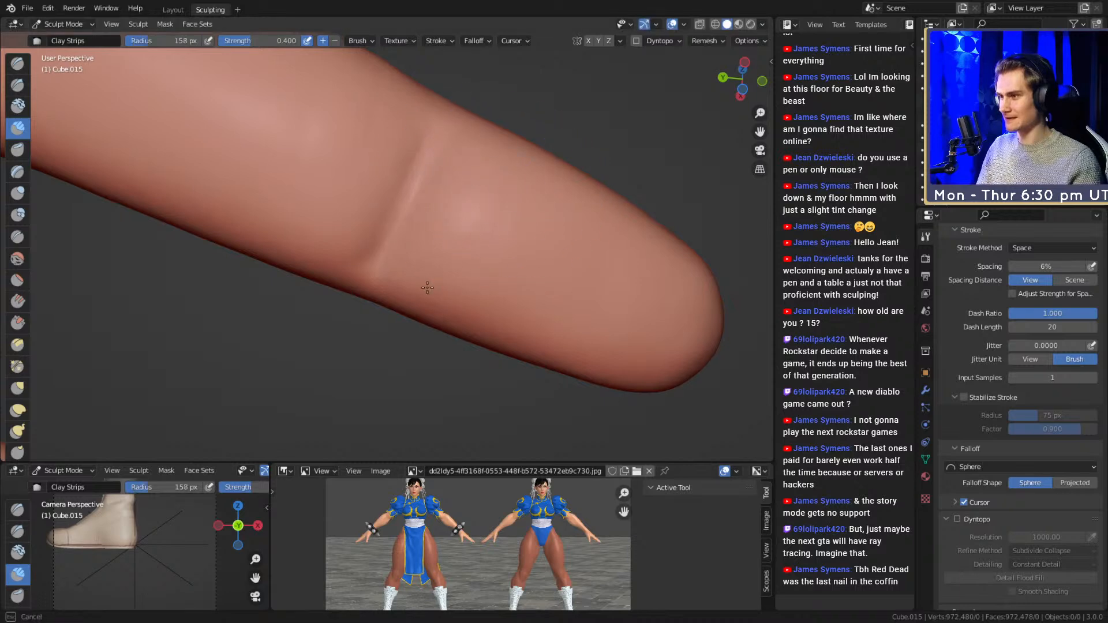
- Add volume across the side of the end joint's fold with Clay Strips at 86 px
key("f")
left_click(402, 207)
middle_click_drag(401, 207, 410, 299, "shift")
mouse_move(430, 231)
middle_mouse_down()
mouse_move(421, 262)
mouse_move(416, 227)
mouse_move(444, 199)
middle_mouse_up()
key("f")
left_click(417, 188)
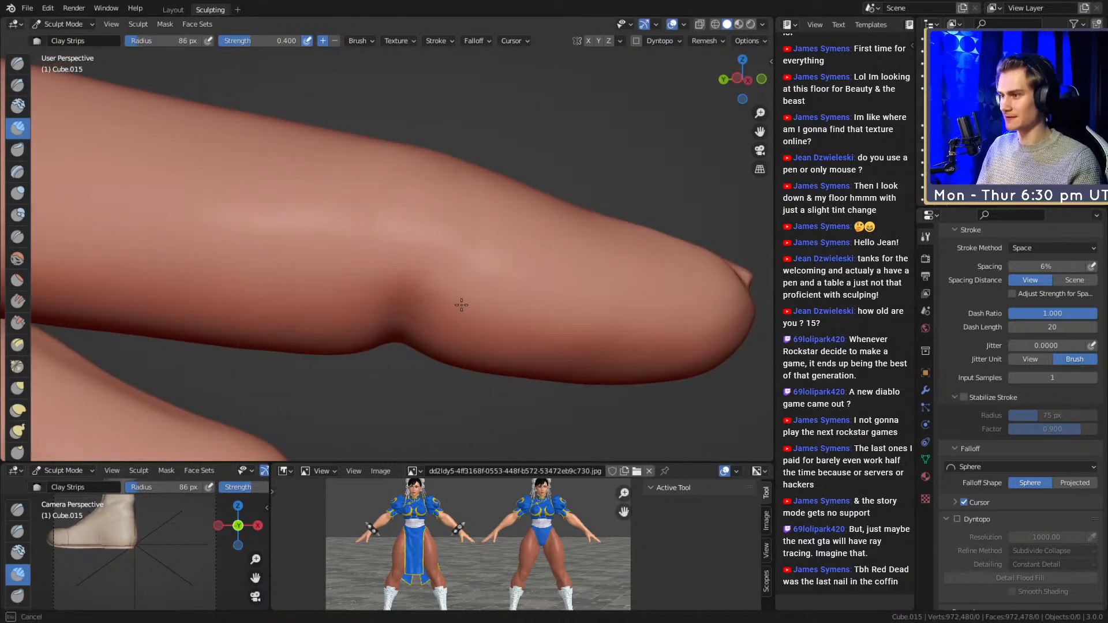
left_click_drag(405, 245, 400, 292)
middle_click_drag(440, 293, 443, 229)
- Model the underside notch of the end joint's crease with short, resized Clay Strips strokes
key("f")
left_click(428, 242)
left_click_drag(396, 335, 396, 310)
mouse_move(413, 263)
middle_mouse_down()
mouse_move(452, 233)
mouse_move(389, 254)
mouse_move(452, 232)
mouse_move(419, 337)
mouse_move(433, 318)
middle_mouse_up()
left_click_drag(416, 301, 414, 289)
- Blend the side of the end joint into the neighbouring finger segments with Clay Strips at up to 129 px
key("f")
left_click(381, 251)
left_click_drag(378, 247, 393, 300)
mouse_move(415, 355)
middle_mouse_down()
mouse_move(421, 309)
mouse_move(398, 300)
middle_mouse_up()
left_click_drag(417, 249, 420, 261)
key("f")
left_click(445, 265)
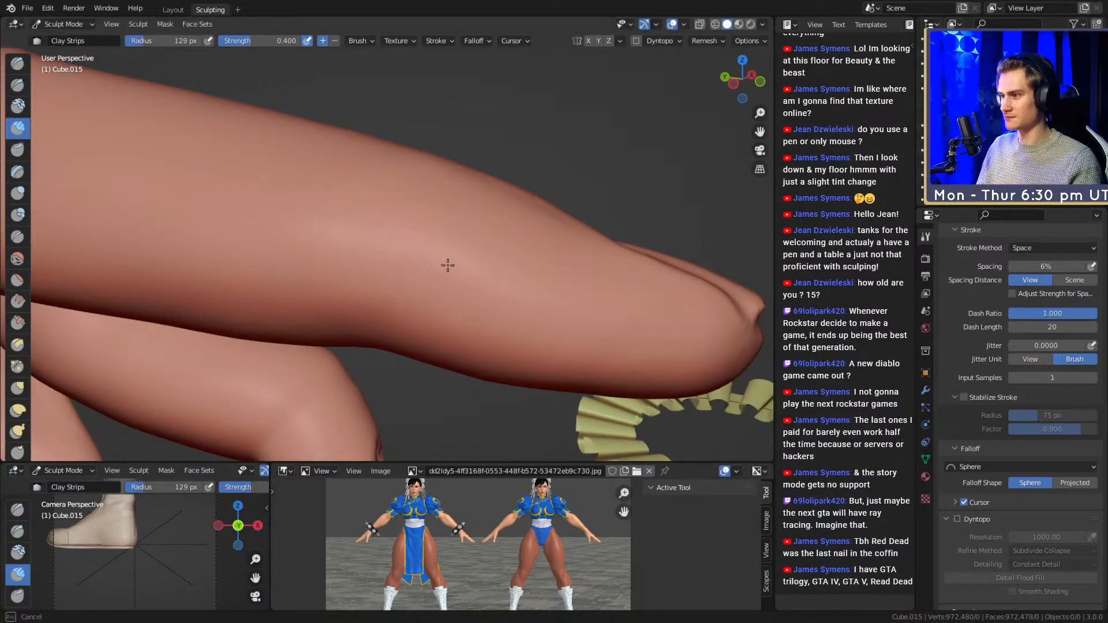
middle_click_drag(445, 264, 377, 217)
- Set the Crease brush's size and strength and cut the first line along the end joint's palm-side fold
key("shift+c")
mouse_move(366, 265)
middle_mouse_down()
mouse_move(443, 215)
mouse_move(416, 236)
middle_mouse_up()
key("shift+f")
left_click(421, 232)
key("f")
left_click(414, 235)
left_click_drag(416, 243, 409, 235)
mouse_move(408, 235)
middle_mouse_down()
mouse_move(428, 248)
mouse_move(403, 317)
mouse_move(418, 243)
middle_mouse_up()
key("shift+f")
left_click(408, 277)
key("shift+f")
left_click(413, 287)
- Carve parallel skin folds around the end joint's palm side with the Crease brush at 97 px and strength 0.424
left_click_drag(409, 222, 394, 326)
middle_click_drag(414, 222, 417, 241)
left_click_drag(412, 242, 410, 290)
middle_click_drag(411, 288, 426, 200)
left_click_drag(425, 202, 410, 332)
mouse_move(410, 331)
middle_mouse_down()
mouse_move(406, 234)
mouse_move(394, 254)
middle_mouse_up()
mouse_move(383, 299)
middle_mouse_down()
mouse_move(403, 270)
mouse_move(398, 163)
mouse_move(410, 174)
middle_mouse_up()
middle_click_drag(402, 267, 440, 265)
middle_click_drag(403, 336, 495, 227)
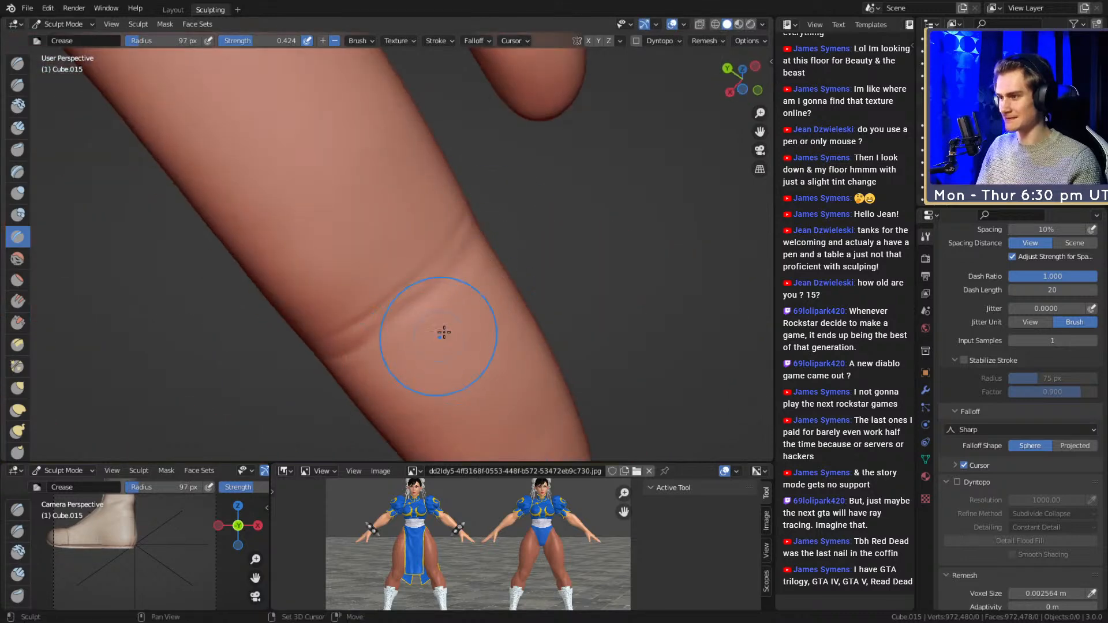
middle_click_drag(397, 237, 469, 259)
- Fill out the flesh beside the joint's creased folds with the Clay Strips brush
key("c")
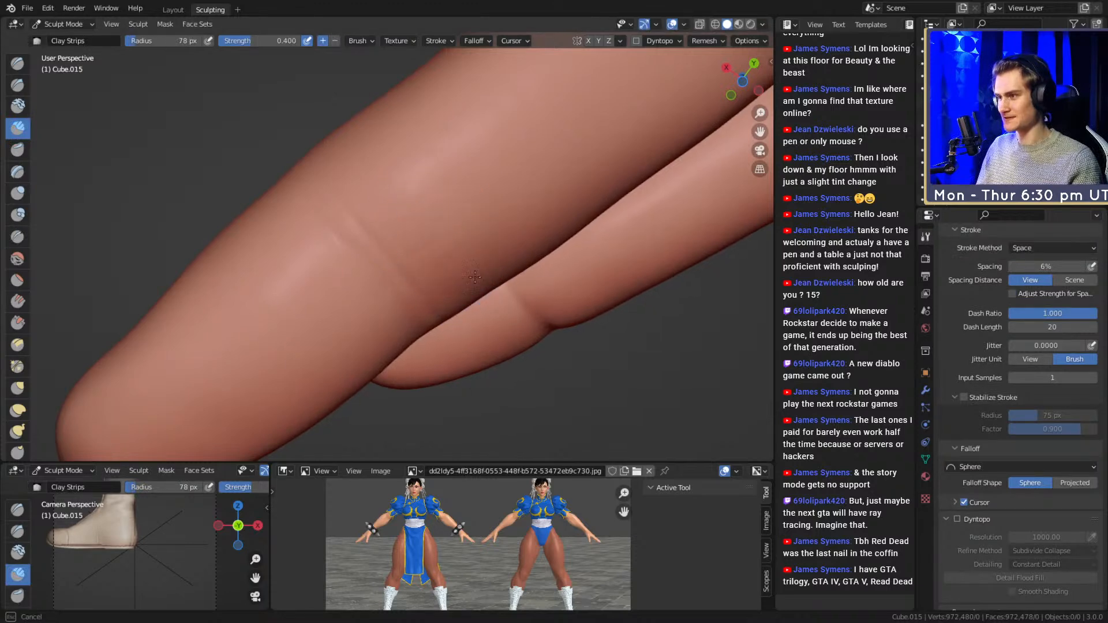
key("f")
left_click(522, 175)
mouse_move(437, 214)
middle_mouse_down()
mouse_move(462, 230)
mouse_move(508, 208)
middle_mouse_up()
left_click_drag(476, 208, 466, 207)
- Round out the middle segment and the side of the end joint with Clay Strips at 128 px
middle_click_drag(465, 316, 460, 275, "shift")
key("f")
left_click(579, 230)
key("f")
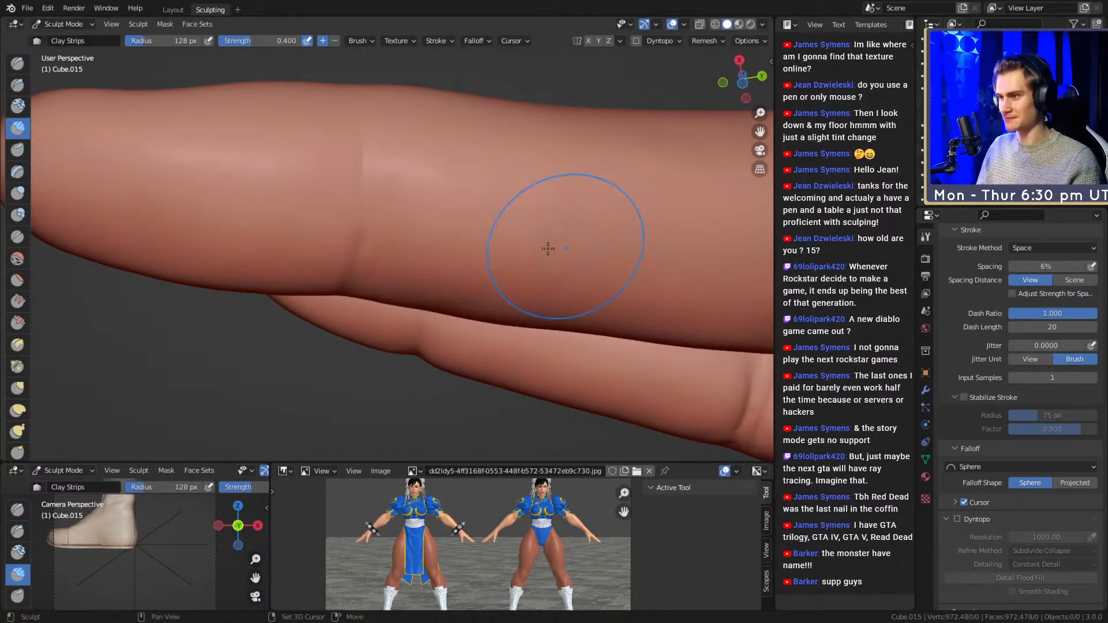
mouse_move(577, 279)
middle_mouse_down()
mouse_move(493, 242)
mouse_move(542, 293)
middle_mouse_up()
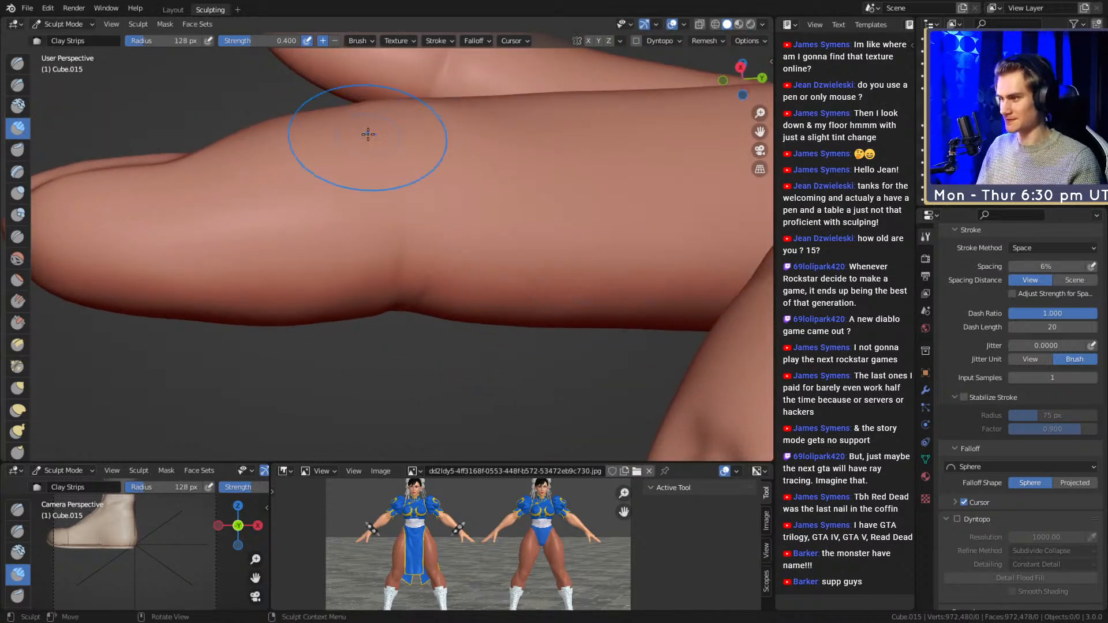
mouse_move(470, 195)
middle_mouse_down()
mouse_move(583, 231)
mouse_move(390, 257)
mouse_move(484, 208)
middle_mouse_up()
- Build up the side and back of the finger above the nail with Clay Strips at 45 px
mouse_move(336, 277)
middle_mouse_down()
mouse_move(534, 384)
mouse_move(458, 306)
middle_mouse_up()
key("f")
left_click(410, 302)
mouse_move(349, 301)
middle_mouse_down()
mouse_move(368, 314)
mouse_move(368, 294)
mouse_move(350, 298)
middle_mouse_up()
key("f")
left_click(373, 322)
key("f")
left_click(337, 240)
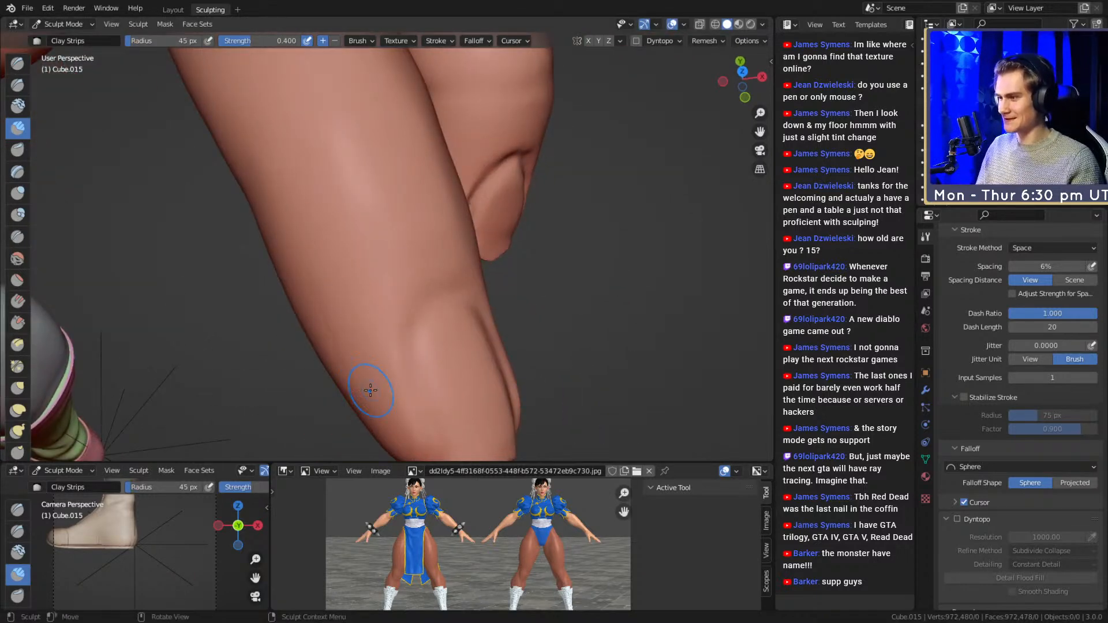
key("f")
left_click(301, 185)
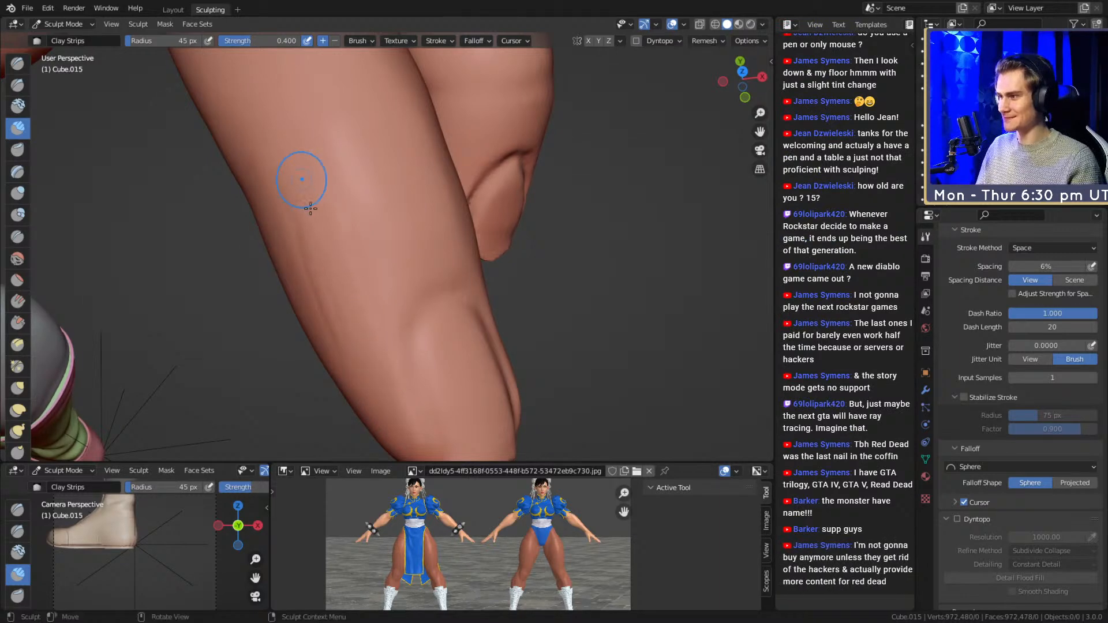
left_click_drag(298, 178, 290, 192)
left_click_drag(362, 397, 386, 277, "alt")
- Add broad volume over the back of the end joint with Clay Strips at 99 px
key("f")
left_click(325, 267)
left_click_drag(363, 331, 271, 190, "alt")
mouse_move(352, 252)
left_mouse_down("alt")
mouse_move(317, 223)
mouse_move(331, 284)
left_mouse_up("alt")
key("f")
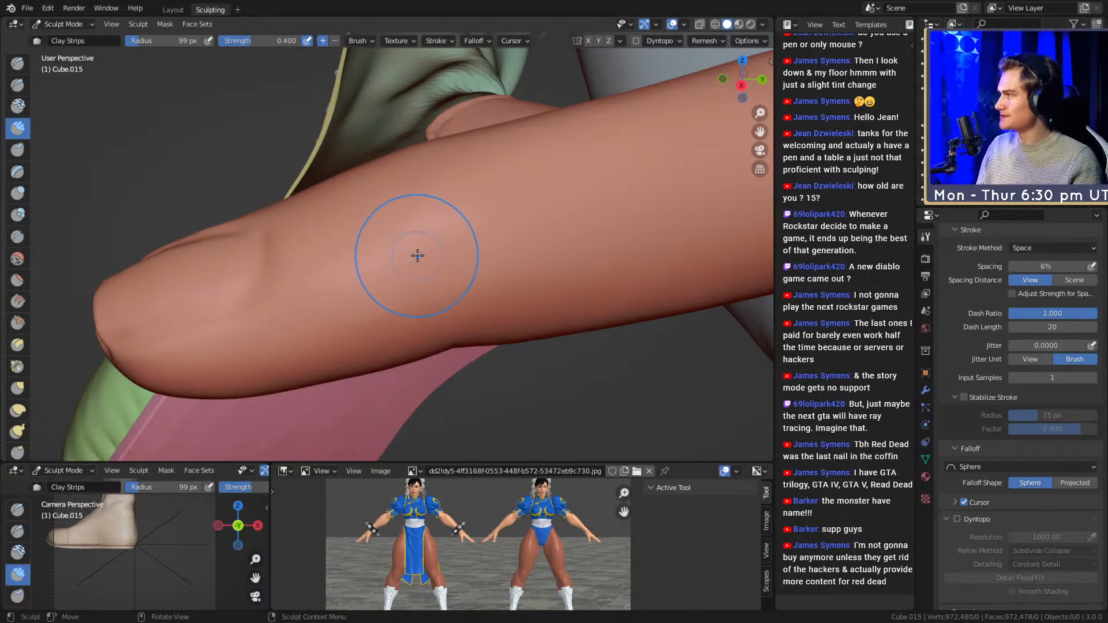
mouse_move(440, 218)
left_mouse_down("alt")
mouse_move(432, 267)
mouse_move(375, 191)
mouse_move(366, 266)
mouse_move(242, 128)
left_mouse_up("alt")
left_click_drag(433, 282, 405, 304, "alt")
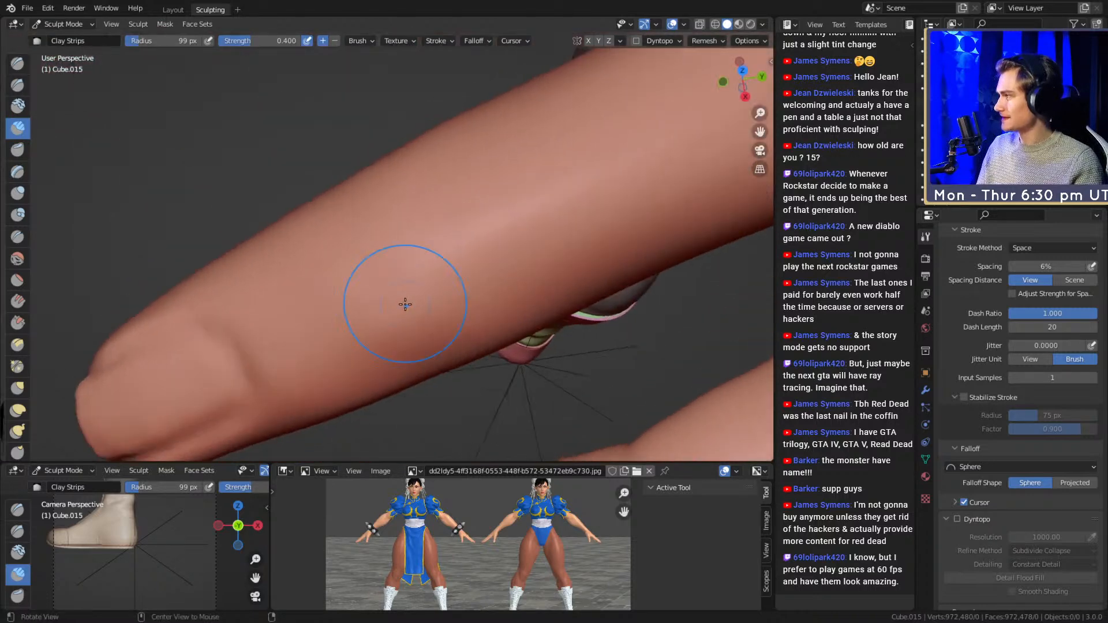
mouse_move(422, 220)
left_mouse_down("ctrl+alt")
mouse_move(436, 264)
mouse_move(477, 255)
mouse_move(549, 206)
mouse_move(534, 286)
mouse_move(502, 245)
mouse_move(410, 272)
mouse_move(396, 193)
left_mouse_up("ctrl+alt")
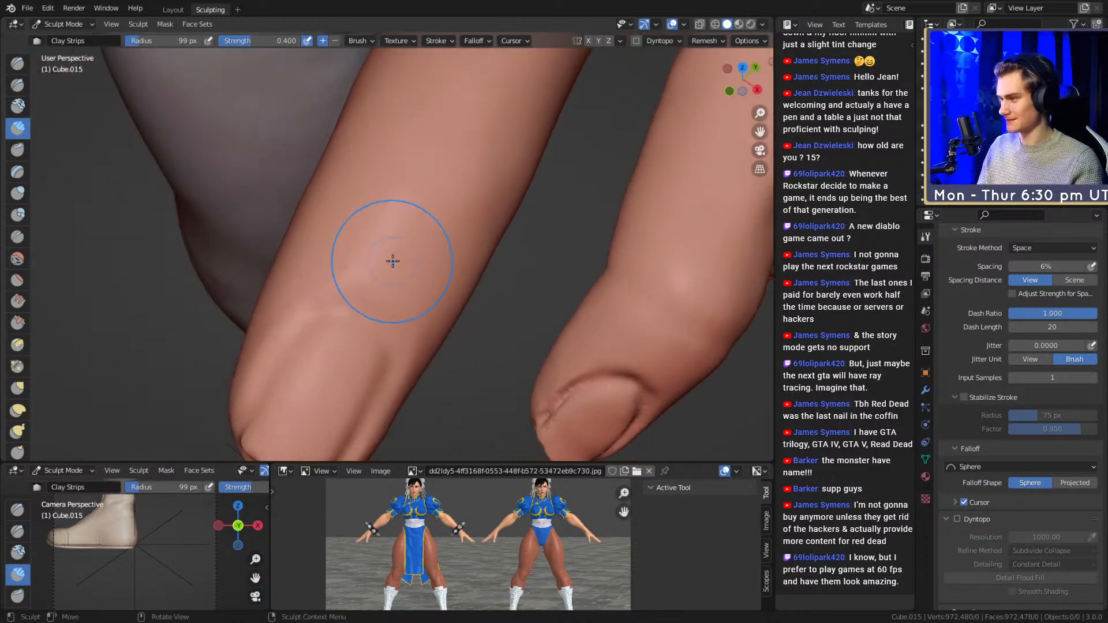
- Sharpen the skin fold around the fingernail's base and side with the Crease brush at 18 px
key("shift+c")
key("f")
left_click(383, 285)
mouse_move(384, 284)
left_mouse_down("alt")
mouse_move(388, 254)
mouse_move(364, 246)
mouse_move(364, 280)
left_mouse_up("alt")
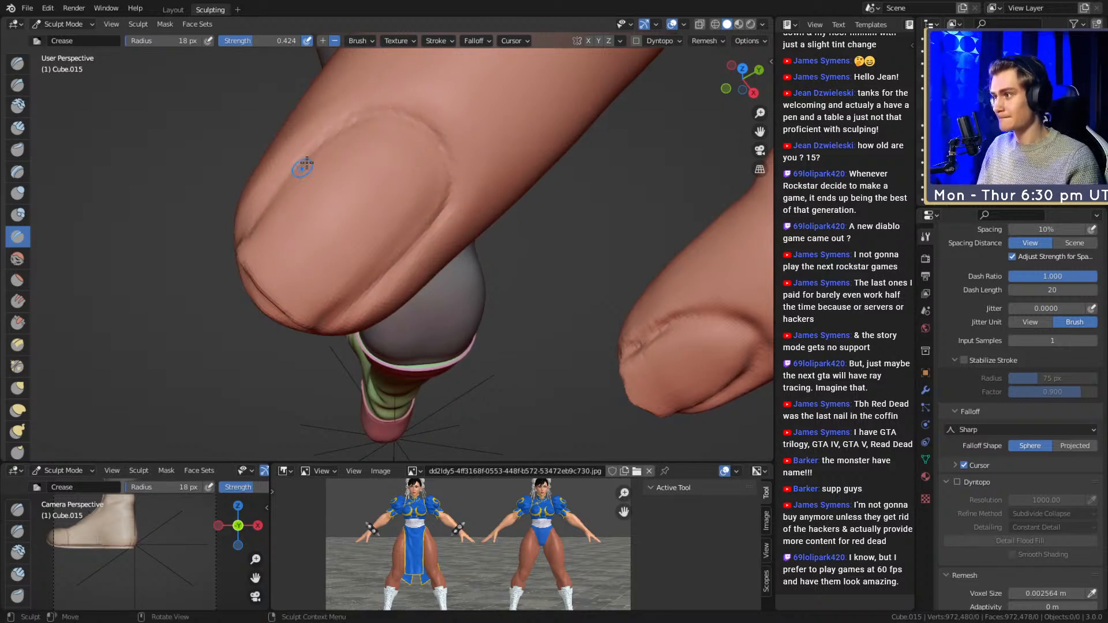
left_click_drag(225, 256, 241, 280, "alt")
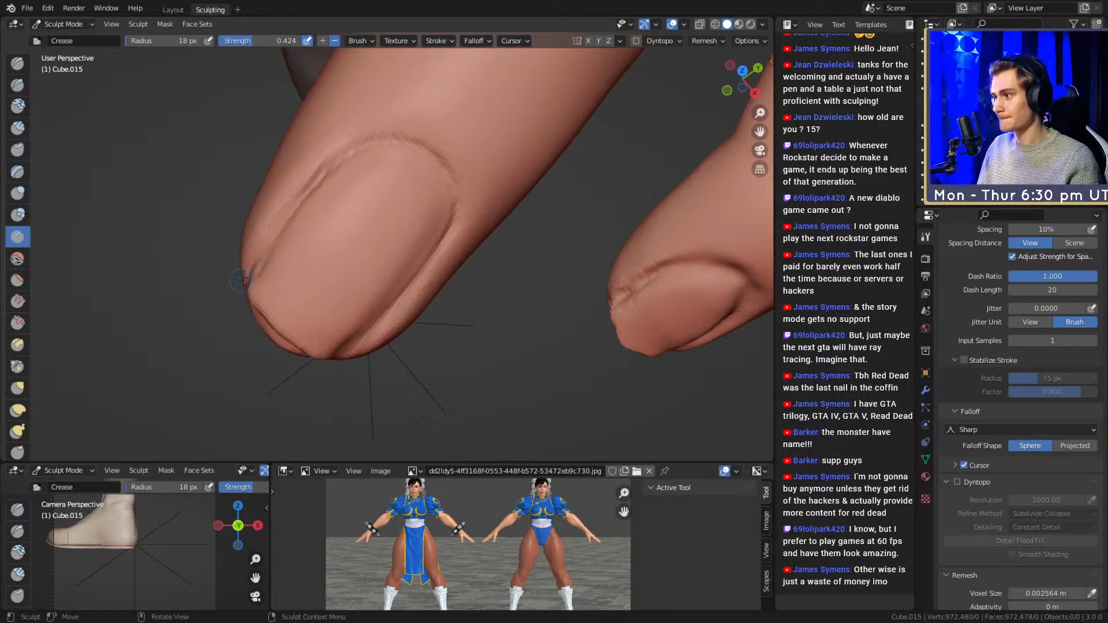
mouse_move(486, 215)
left_mouse_down("alt")
mouse_move(448, 286)
mouse_move(353, 168)
left_mouse_up("alt")
- Build up the skin behind the nail's cuticle with Clay Strips at 40 px
key("c")
mouse_move(467, 250)
left_mouse_down("alt")
mouse_move(462, 237)
mouse_move(445, 269)
mouse_move(416, 264)
mouse_move(399, 221)
mouse_move(416, 232)
left_mouse_up("alt")
key("f")
left_click(425, 267)
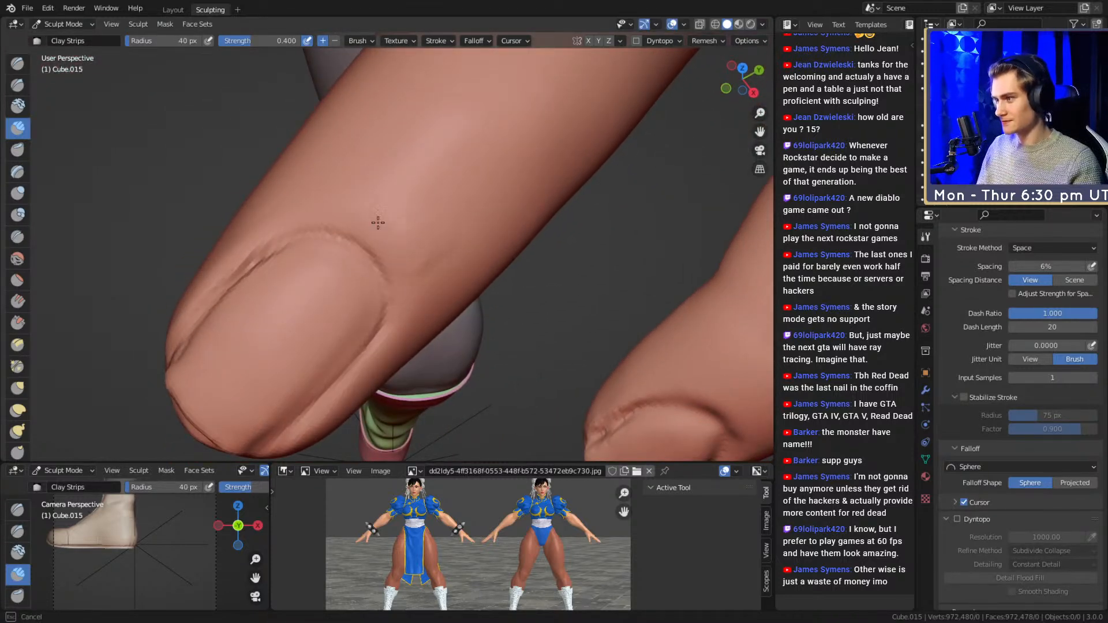
left_click_drag(334, 202, 334, 250, "alt")
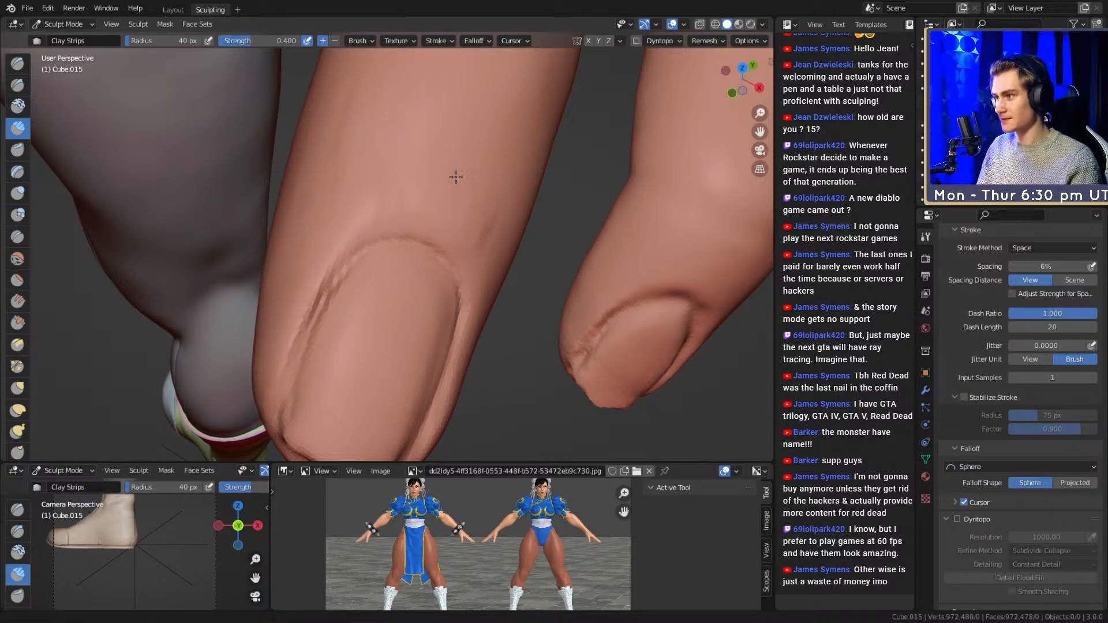
left_click_drag(456, 170, 381, 220, "alt")
- Model the side of the finger behind the nail with Clay Strips at 75 px
key("f")
left_click(409, 232)
left_click_drag(489, 166, 401, 209, "alt")
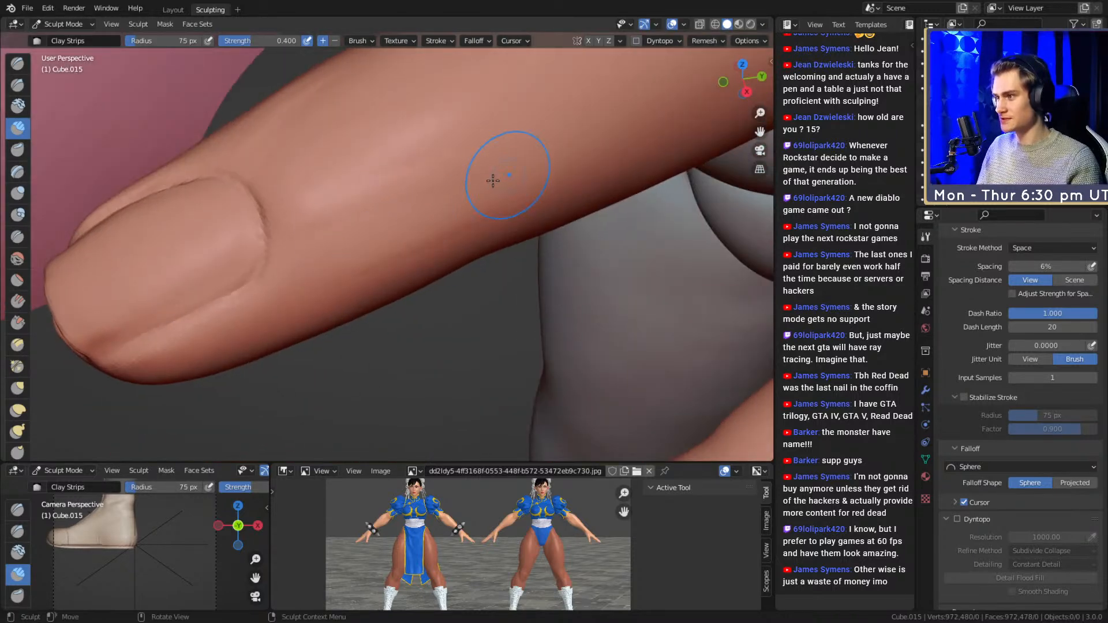
key("f")
left_click(333, 195)
mouse_move(332, 196)
left_mouse_down("alt")
mouse_move(435, 167)
mouse_move(376, 222)
mouse_move(349, 206)
left_mouse_up("alt")
- Refine the transition from the nail fold to the finger's back using Clay Strips at varying sizes
key("f")
left_click(393, 257)
key("f")
mouse_move(462, 195)
left_mouse_down("alt")
mouse_move(403, 212)
mouse_move(415, 235)
mouse_move(428, 222)
left_mouse_up("alt")
key("f")
left_click(376, 218)
mouse_move(456, 144)
left_mouse_down("ctrl+alt")
mouse_move(453, 218)
mouse_move(408, 203)
mouse_move(425, 279)
mouse_move(576, 227)
mouse_move(443, 236)
mouse_move(448, 250)
mouse_move(366, 215)
left_mouse_up("ctrl+alt")
- Define the nail's side fold and front corner with the Crease brush
key("shift+c")
key("f")
left_click(398, 223)
key("f")
left_click(276, 209)
left_click_drag(276, 208, 274, 207)
mouse_move(434, 234)
left_mouse_down("alt")
mouse_move(408, 230)
mouse_move(396, 262)
mouse_move(442, 247)
left_mouse_up("alt")
- Try to deepen the nail's side groove with the Crease brush at 109 px
key("f")
left_click(342, 245)
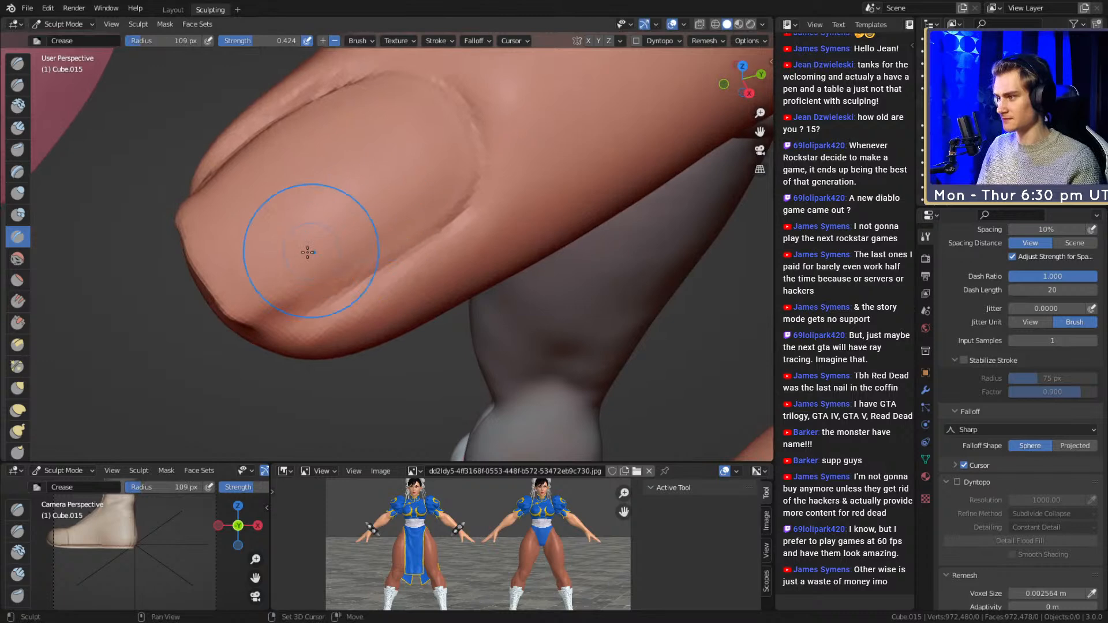
mouse_move(343, 243)
left_mouse_down("alt")
mouse_move(435, 167)
mouse_move(381, 247)
left_mouse_up("alt")
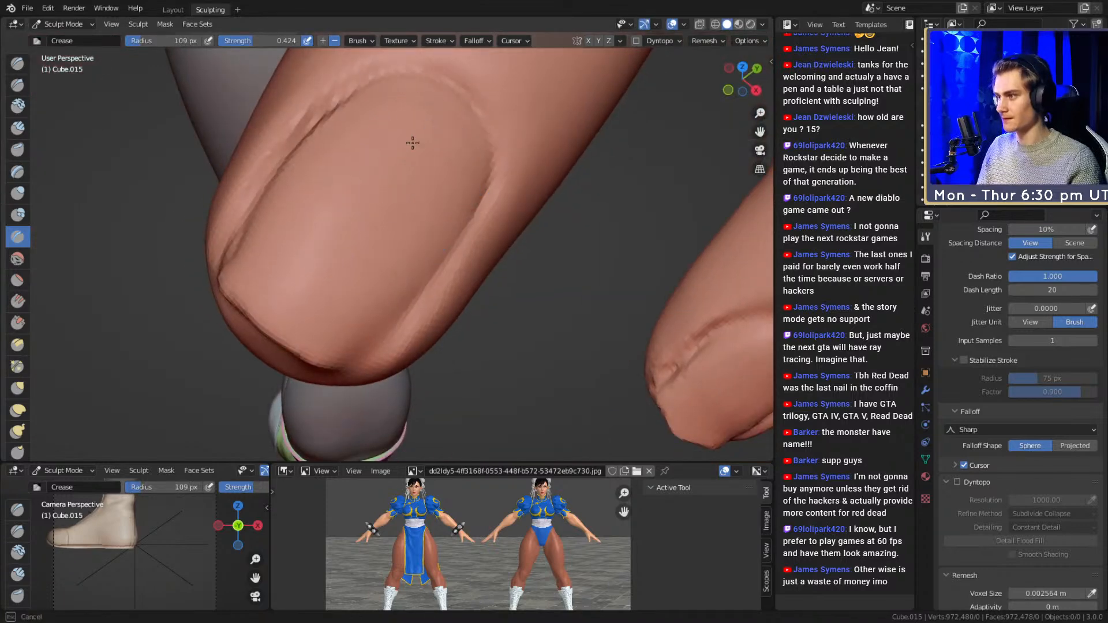
key("ctrl+z")
key("ctrl+z")
- Adjust the nail's side contour with the Crease brush at 72 px and the Grab brush
key("f")
left_click(319, 213)
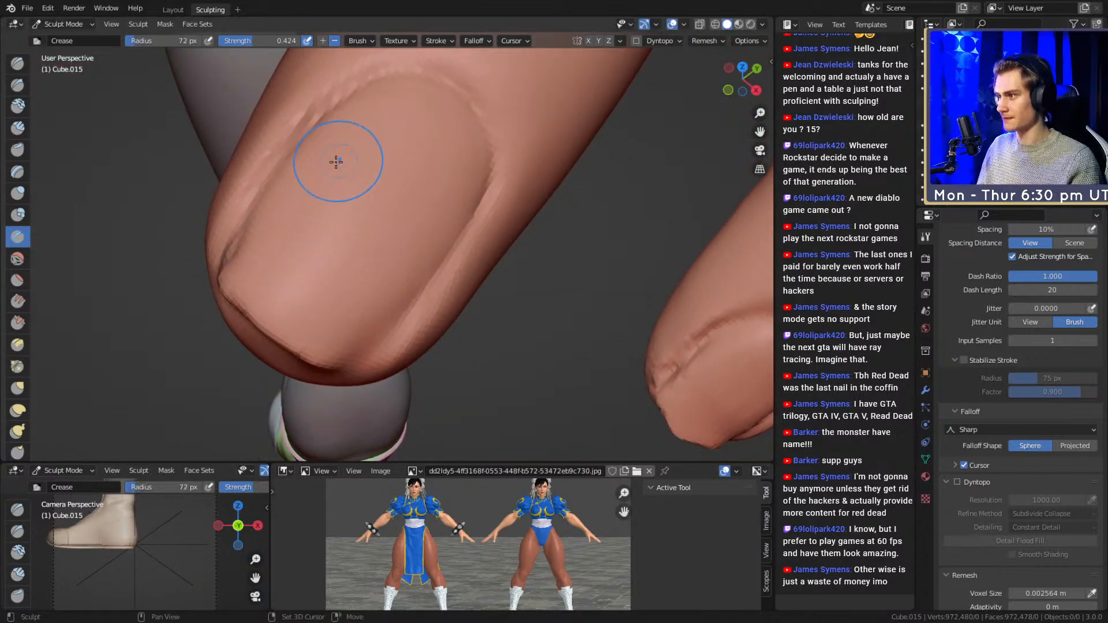
key("g")
mouse_move(255, 234)
left_mouse_down("alt")
mouse_move(284, 259)
mouse_move(262, 278)
mouse_move(275, 268)
left_mouse_up("alt")
left_click_drag(323, 242, 366, 219, "alt")
- Trace the nail's outline along the side and cuticle with the Crease brush at 27 to 40 px
key("shift+c")
key("f")
left_click(338, 213)
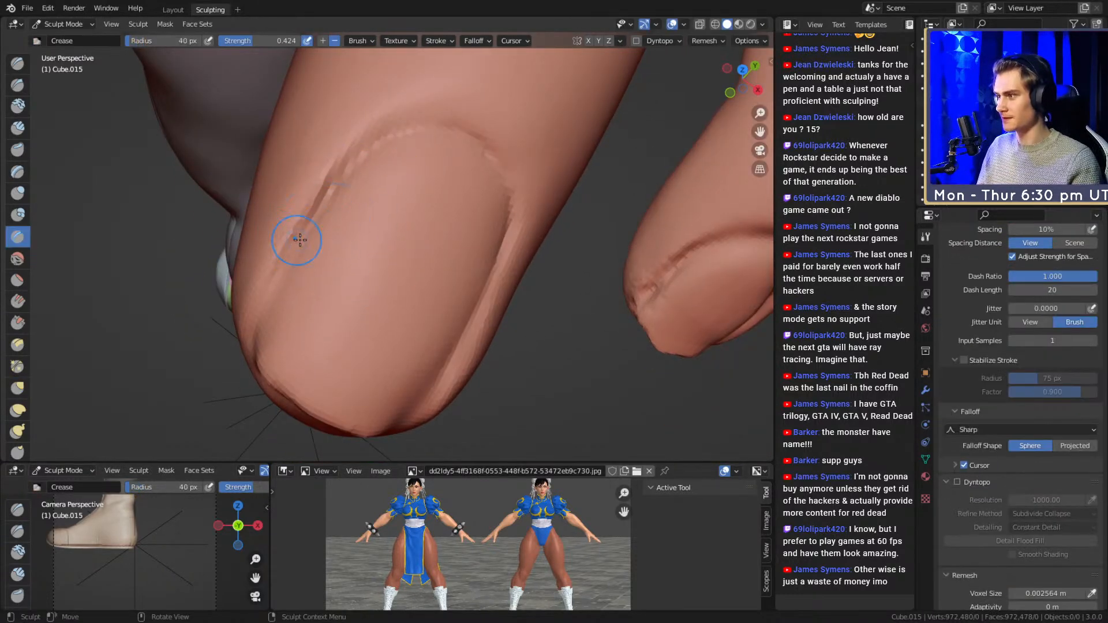
left_click_drag(249, 343, 435, 179, "alt")
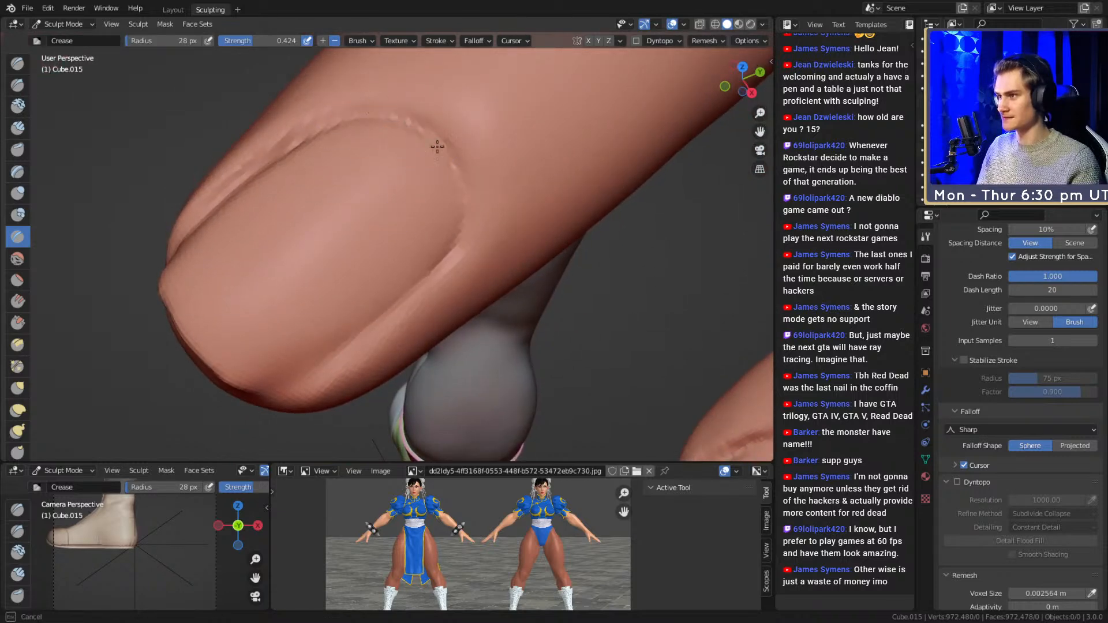
left_click_drag(431, 270, 453, 226, "alt")
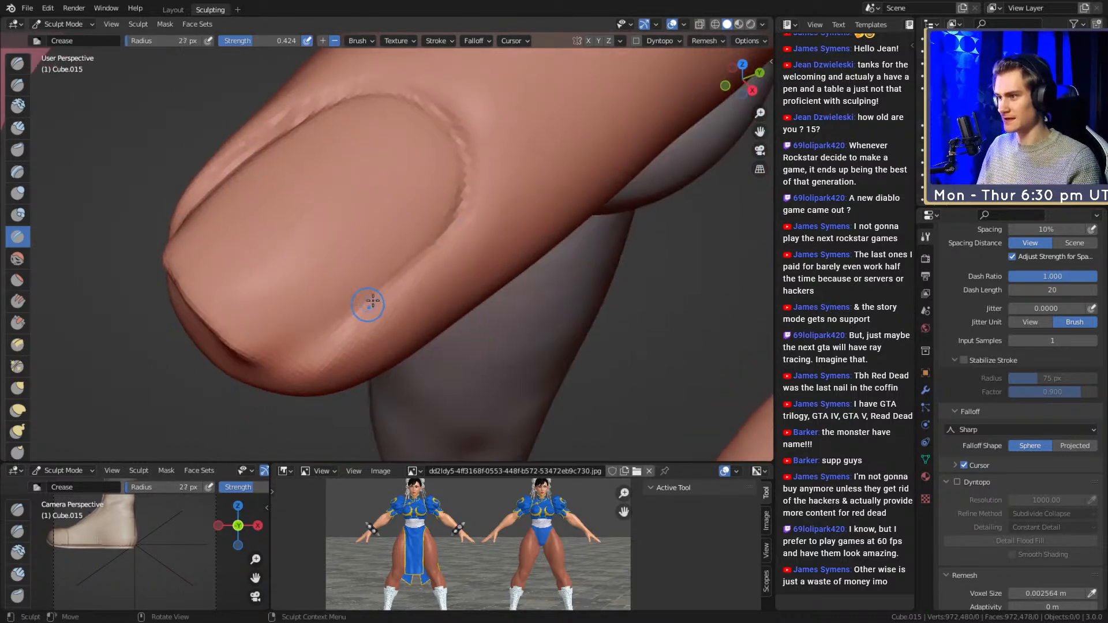
left_click_drag(329, 327, 425, 254, "alt")
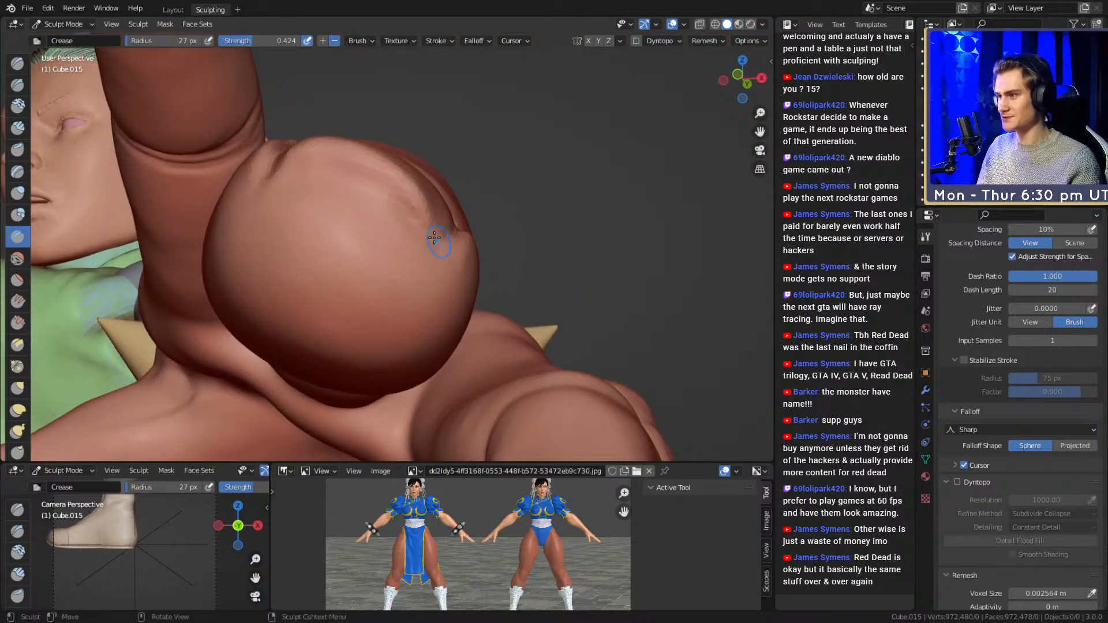
- Carve the groove beneath the nail's free edge with the Crease brush
mouse_move(388, 192)
left_mouse_down()
mouse_move(325, 167)
mouse_move(363, 205)
mouse_move(327, 214)
mouse_move(290, 201)
left_mouse_up()
mouse_move(362, 223)
left_mouse_down("alt")
mouse_move(385, 183)
mouse_move(327, 175)
left_mouse_up("alt")
key("f")
left_click(397, 183)
left_click_drag(397, 200, 309, 168)
mouse_move(373, 183)
left_mouse_down("alt")
mouse_move(365, 270)
mouse_move(346, 257)
mouse_move(248, 326)
left_mouse_up("alt")
- Build up the fingertip flesh below the nail's free edge with Clay Strips at 30 to 73 px
key("c")
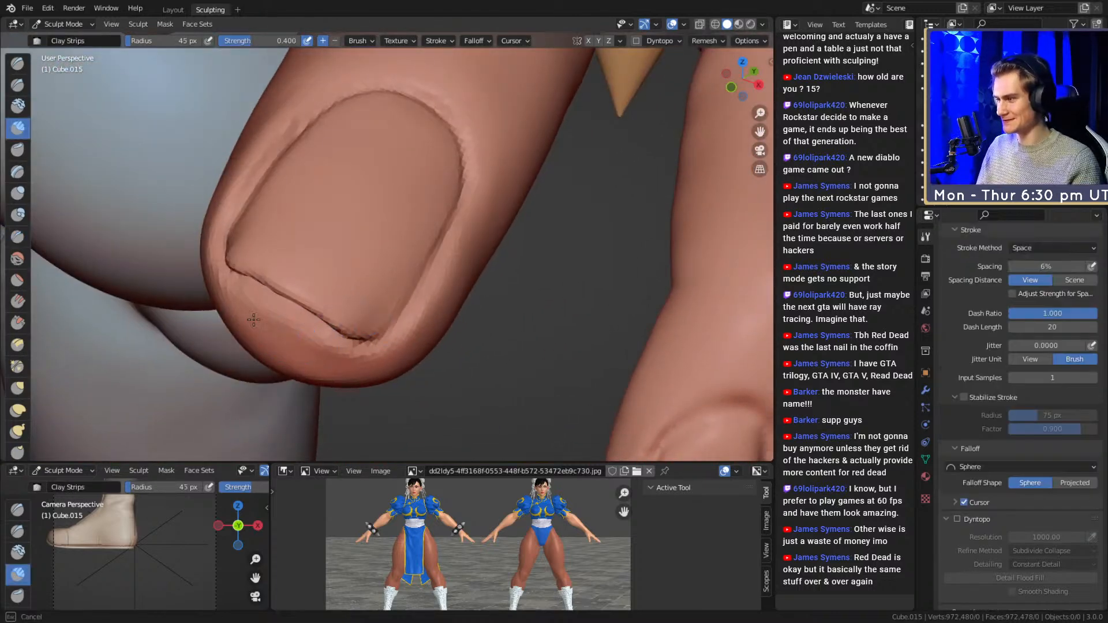
key("f")
left_click(321, 362)
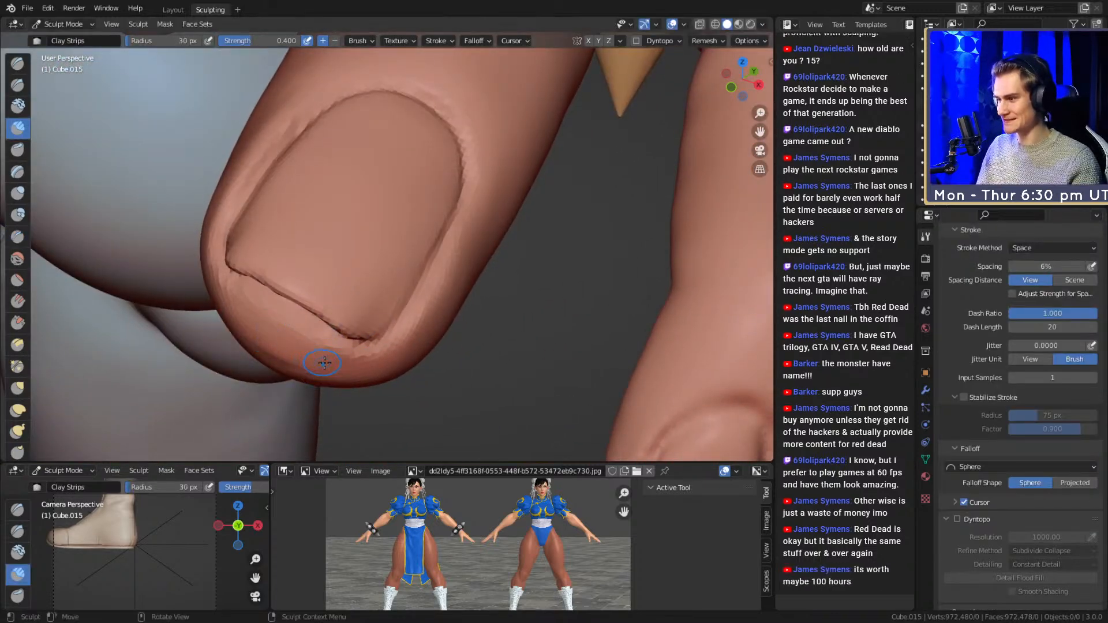
middle_click_drag(324, 373, 320, 352)
key("f")
left_click(288, 306)
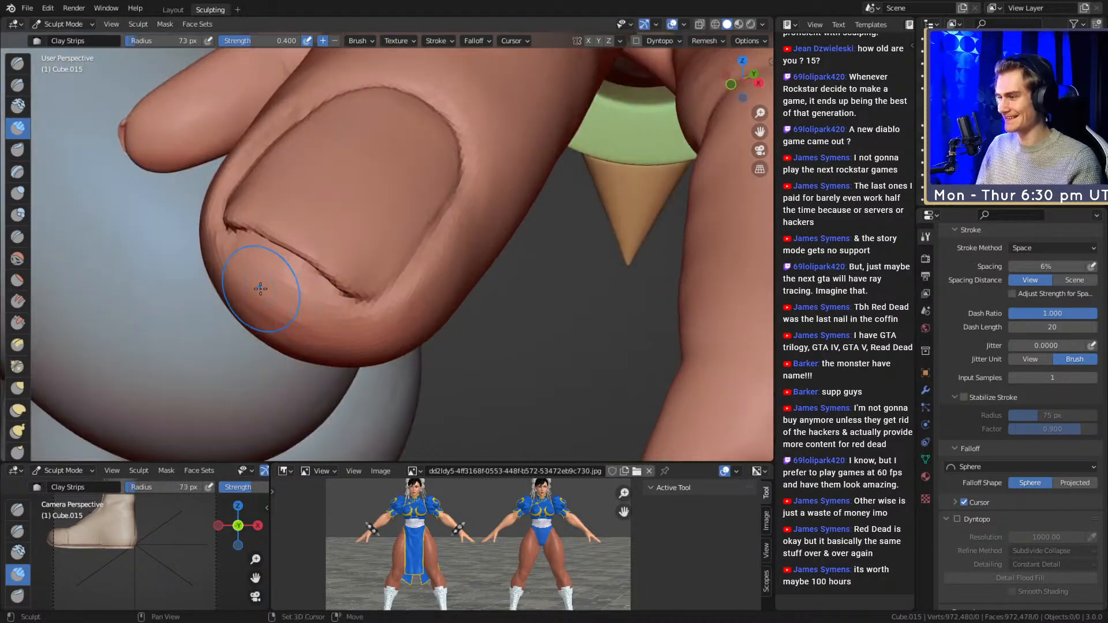
left_click_drag(400, 324, 460, 190, "alt")
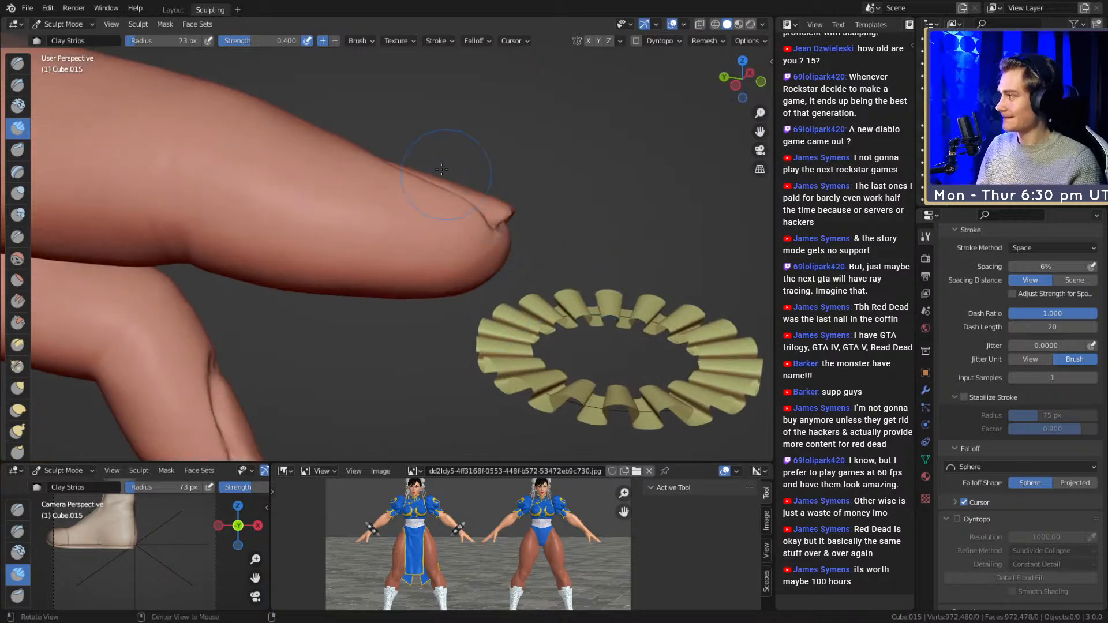
- Reshape the nail's tip and the fingertip beneath it in profile with the Grab brush at 155 px
mouse_move(509, 232)
left_mouse_down("alt")
mouse_move(471, 239)
mouse_move(486, 254)
left_mouse_up("alt")
key("g")
mouse_move(433, 195)
left_mouse_down("alt")
mouse_move(473, 229)
mouse_move(468, 249)
left_mouse_up("alt")
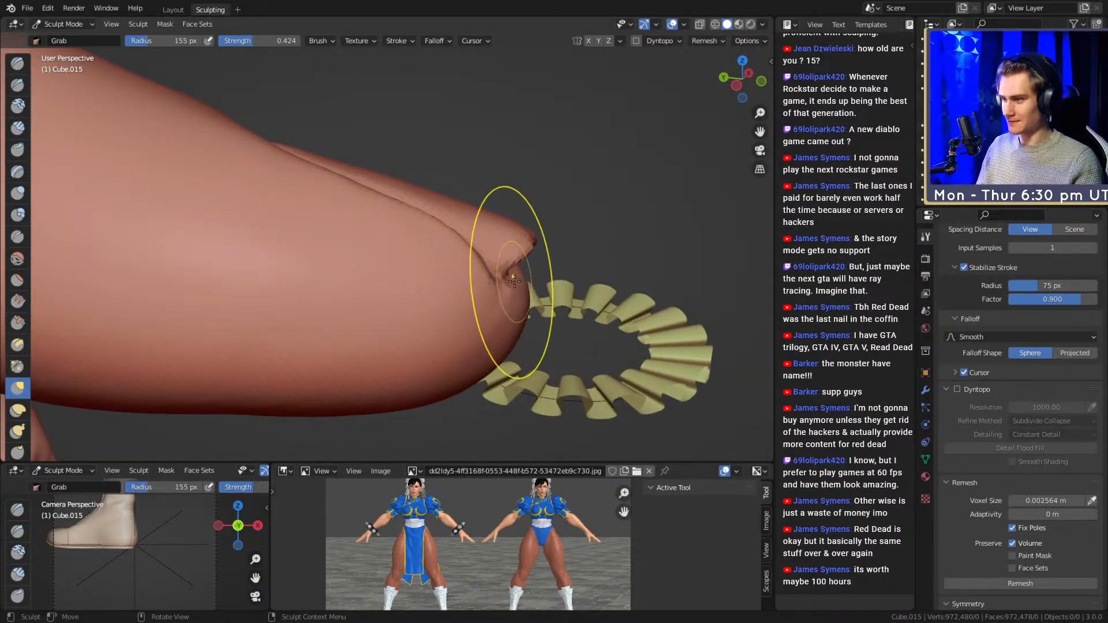
mouse_move(512, 267)
left_mouse_down("alt")
mouse_move(383, 269)
mouse_move(484, 191)
mouse_move(364, 260)
mouse_move(455, 300)
left_mouse_up("alt")
- Deepen the gap between the nail's underside and the fingertip with the Crease brush
key("shift+c")
key("f")
left_click(399, 303)
mouse_move(341, 321)
left_mouse_down("alt")
mouse_move(392, 269)
mouse_move(440, 322)
left_mouse_up("alt")
- Adjust the nail's side edge and fingertip contour with the Grab brush at 94 px
key("g")
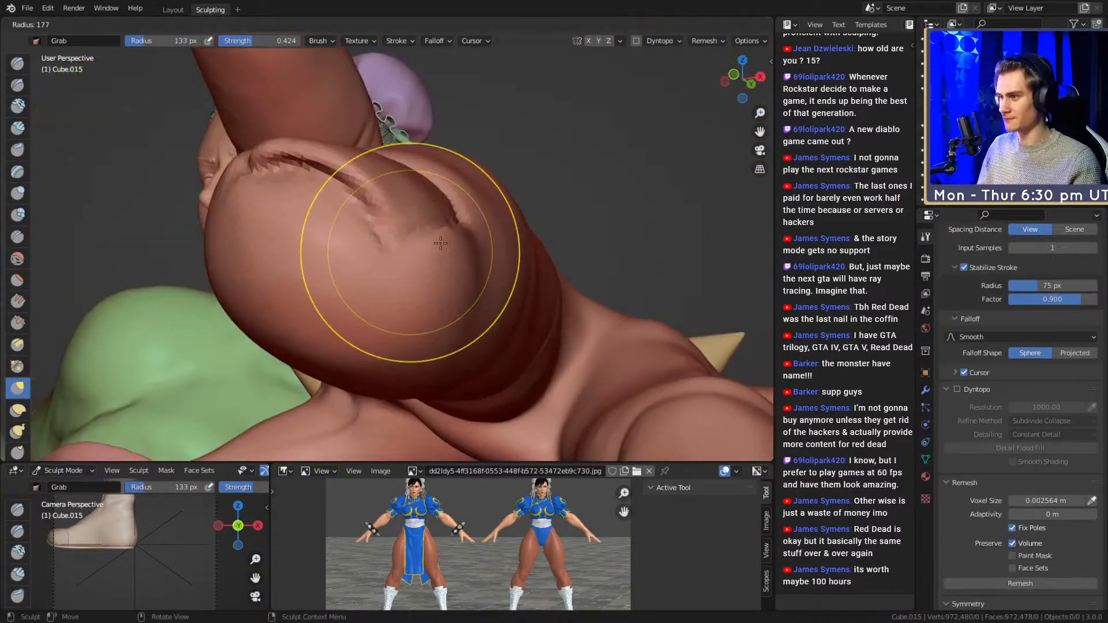
left_click_drag(403, 240, 303, 238, "alt")
key("f")
left_click(295, 244)
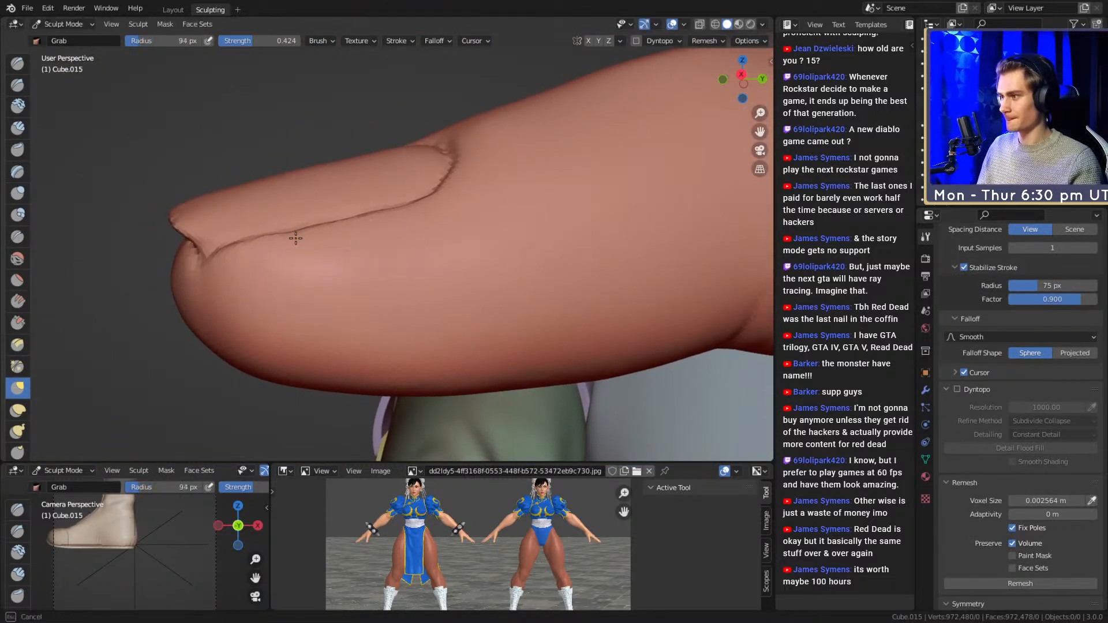
left_click_drag(336, 189, 466, 326, "ctrl+alt")
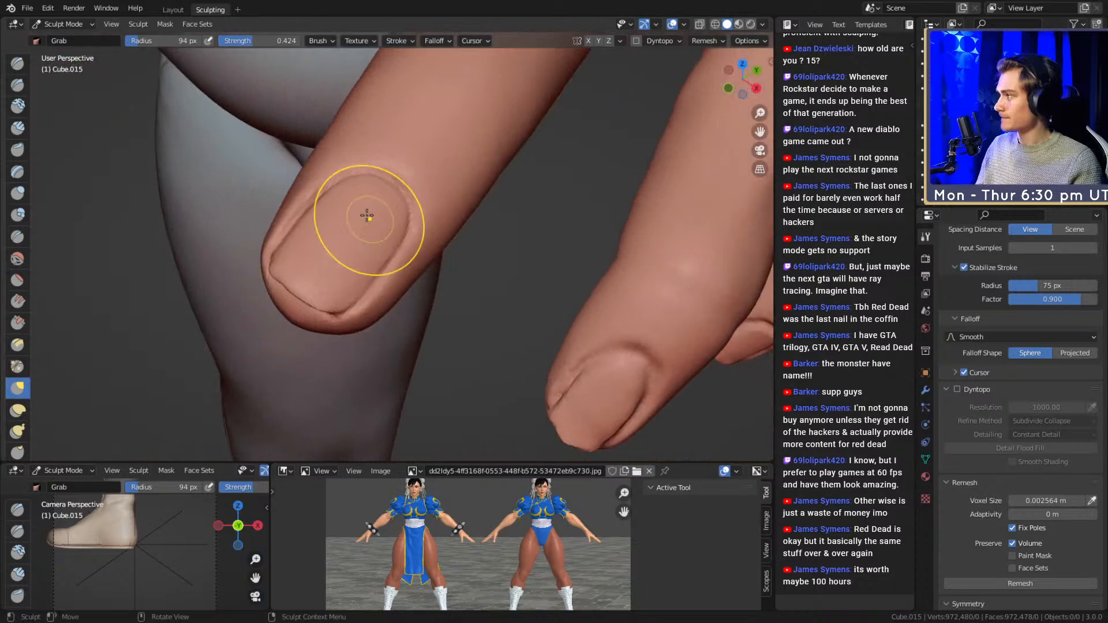
- Start carving the fold at the middle finger's last joint with the Crease brush at strength 0.188
key("c")
mouse_move(436, 284)
left_mouse_down("alt")
mouse_move(457, 250)
mouse_move(504, 284)
mouse_move(428, 233)
mouse_move(419, 257)
mouse_move(388, 221)
mouse_move(391, 260)
left_mouse_up("alt")
key("shift+c")
key("f")
left_click(395, 259)
key("shift+f")
left_click(372, 261)
key("shift+f")
left_click(399, 222)
key("f")
left_click(382, 258)
- Deepen the last joint's fold around both sides of the middle finger with the Crease brush at 33 px
mouse_move(387, 271)
left_mouse_down("alt")
mouse_move(375, 306)
mouse_move(367, 300)
left_mouse_up("alt")
mouse_move(374, 292)
left_mouse_down("alt")
mouse_move(379, 257)
mouse_move(380, 294)
left_mouse_up("alt")
mouse_move(380, 295)
left_mouse_down()
mouse_move(378, 314)
mouse_move(386, 305)
left_mouse_up()
left_click_drag(391, 300, 393, 260, "alt")
key("f")
left_click(396, 222)
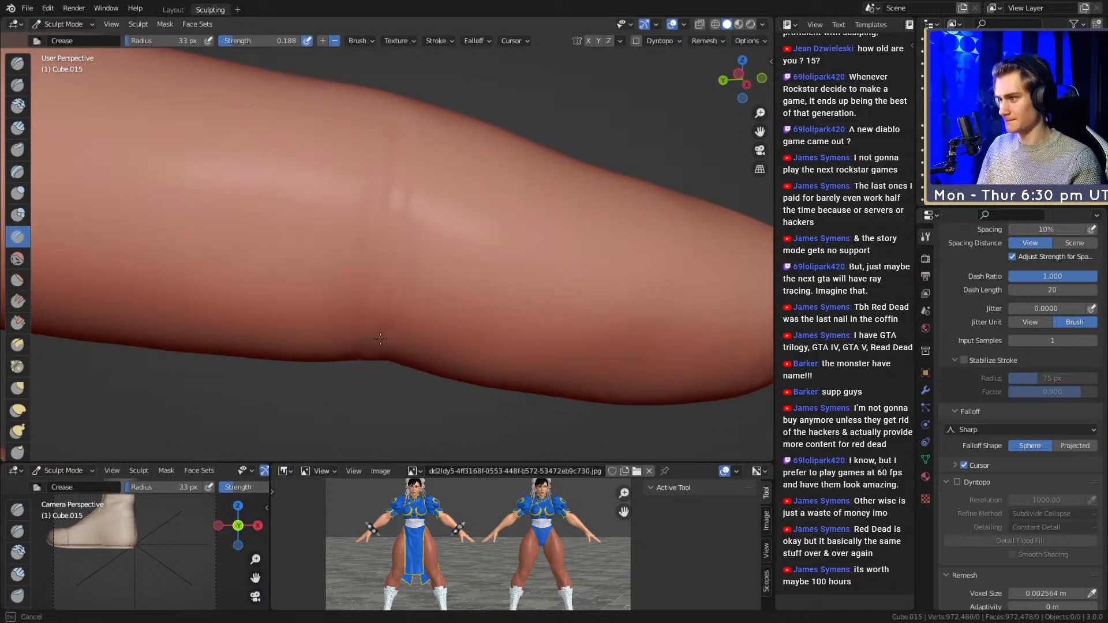
left_click_drag(379, 318, 404, 145, "alt")
mouse_move(376, 324)
left_mouse_down("alt")
mouse_move(576, 163)
mouse_move(390, 263)
mouse_move(403, 294)
mouse_move(413, 241)
mouse_move(383, 210)
mouse_move(396, 262)
left_mouse_up("alt")
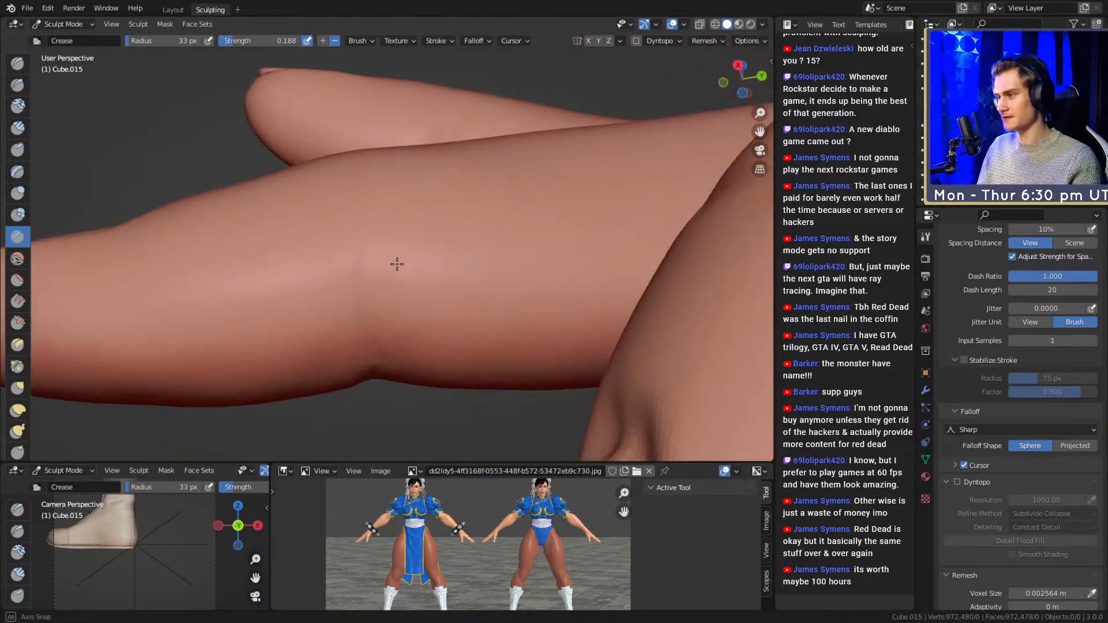
mouse_move(366, 210)
left_mouse_down("alt")
mouse_move(403, 270)
mouse_move(398, 254)
mouse_move(569, 240)
mouse_move(524, 281)
mouse_move(322, 209)
left_mouse_up("alt")
mouse_move(403, 303)
left_mouse_down("alt")
mouse_move(288, 240)
mouse_move(428, 231)
mouse_move(397, 297)
mouse_move(390, 280)
left_mouse_up("alt")
- Carve fine wrinkle lines across the back and side of the middle finger's last joint with the Crease brush at 18 px
key("f")
left_click(421, 231)
left_click_drag(392, 257, 391, 229, "alt")
left_click_drag(378, 157, 381, 152)
mouse_move(402, 160)
left_mouse_down("alt")
mouse_move(405, 228)
mouse_move(425, 196)
mouse_move(267, 274)
left_mouse_up("alt")
left_click_drag(461, 266, 350, 278, "alt")
mouse_move(349, 279)
middle_mouse_down()
mouse_move(420, 250)
mouse_move(408, 217)
mouse_move(401, 279)
mouse_move(403, 258)
mouse_move(381, 274)
mouse_move(359, 226)
middle_mouse_up()
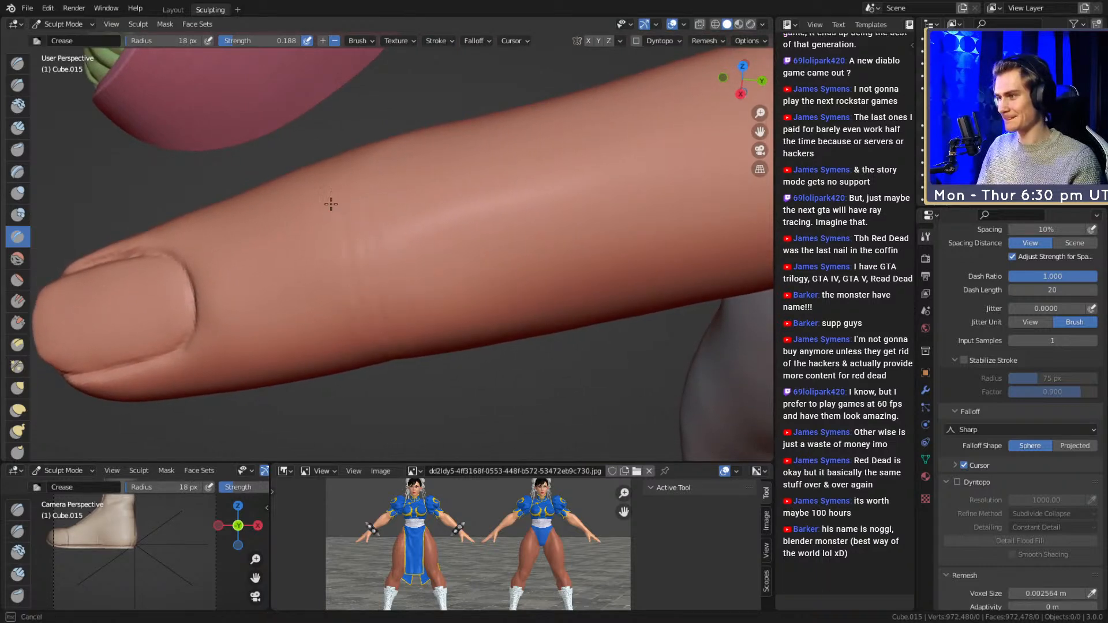
left_click_drag(392, 345, 393, 350)
middle_click_drag(393, 340, 381, 245)
- Strengthen the last joint's wrinkles on the middle finger's side with the Crease brush at 34 px
key("f")
left_click(365, 216)
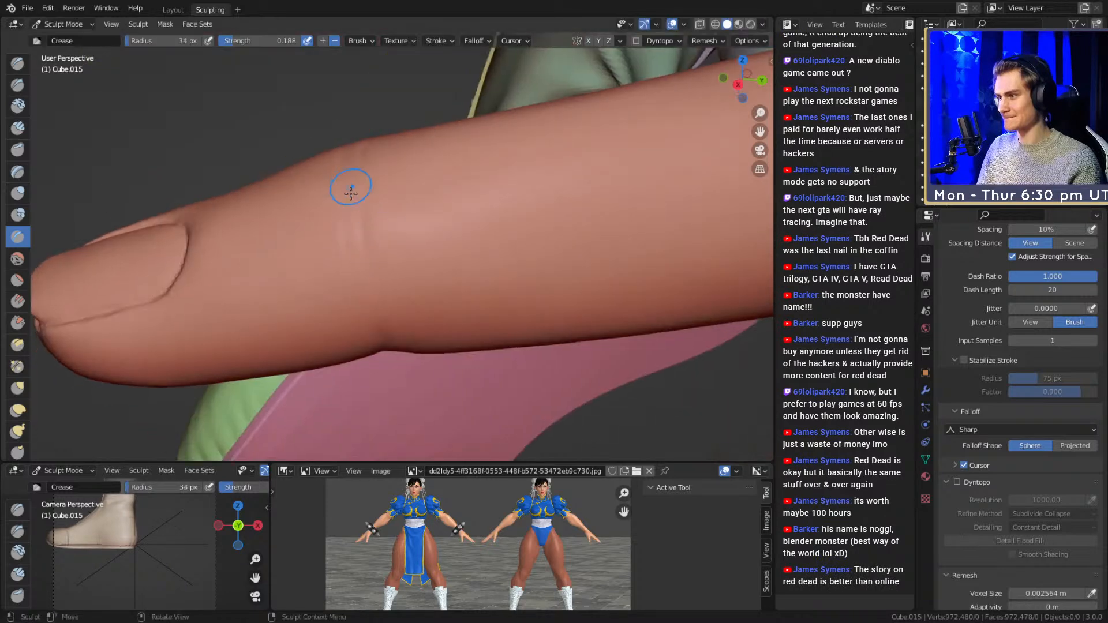
middle_click_drag(350, 180, 368, 240)
key("f")
left_click(407, 201)
mouse_move(371, 263)
left_mouse_down()
mouse_move(357, 181)
mouse_move(360, 231)
left_mouse_up()
key("f")
left_click(345, 200)
- Refine the small wrinkles over the middle finger's last joint with the Crease brush at 14 px
middle_click_drag(386, 168, 433, 260, "ctrl")
mouse_move(433, 260)
middle_mouse_down()
mouse_move(564, 211)
mouse_move(514, 289)
mouse_move(408, 245)
mouse_move(416, 313)
mouse_move(372, 249)
middle_mouse_up()
key("f")
left_click(330, 235)
mouse_move(329, 199)
middle_mouse_down()
mouse_move(418, 248)
mouse_move(500, 213)
mouse_move(393, 284)
middle_mouse_up()
key("f")
left_click(433, 247)
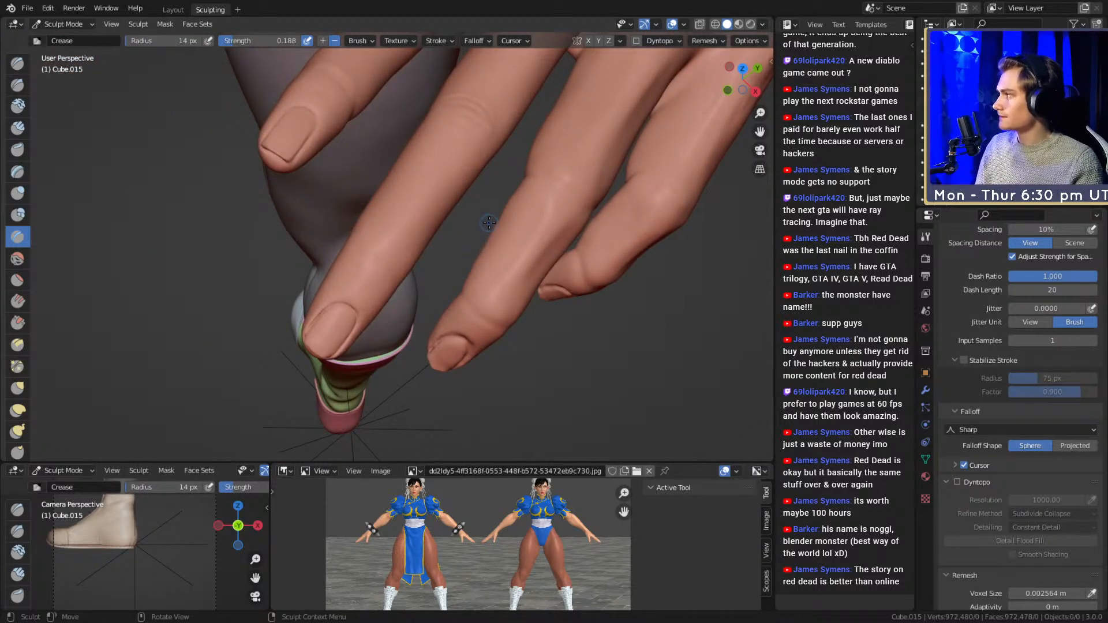
- Reshape the middle finger's upper profile with the Grab brush at 201 px and save the file
mouse_move(489, 199)
middle_mouse_down()
mouse_move(449, 194)
mouse_move(430, 291)
mouse_move(433, 267)
middle_mouse_up()
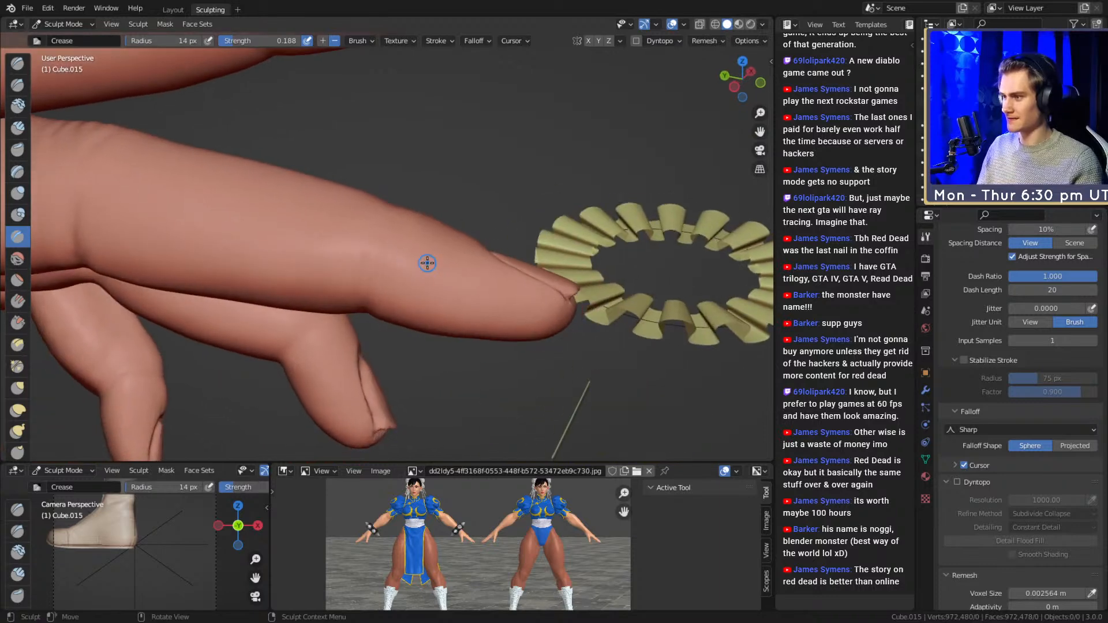
key("g")
key("f")
left_click(488, 219)
scroll(386, 215, "up", 2)
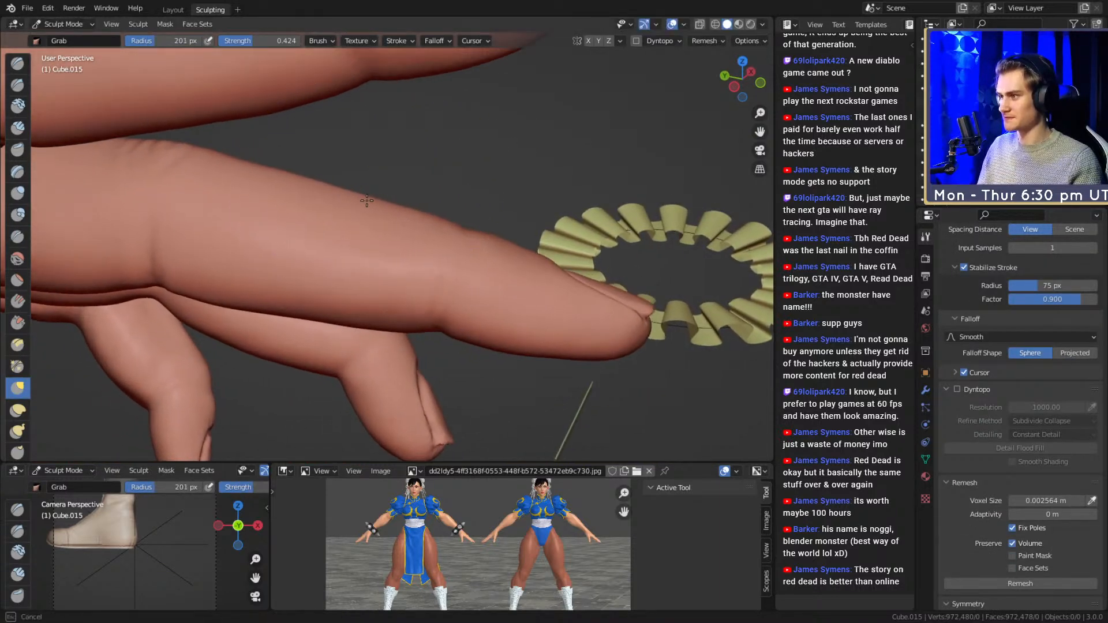
left_click_drag(367, 200, 392, 211)
middle_click_drag(457, 199, 346, 260)
middle_click_drag(450, 231, 461, 288, "ctrl")
middle_click_drag(497, 231, 395, 294)
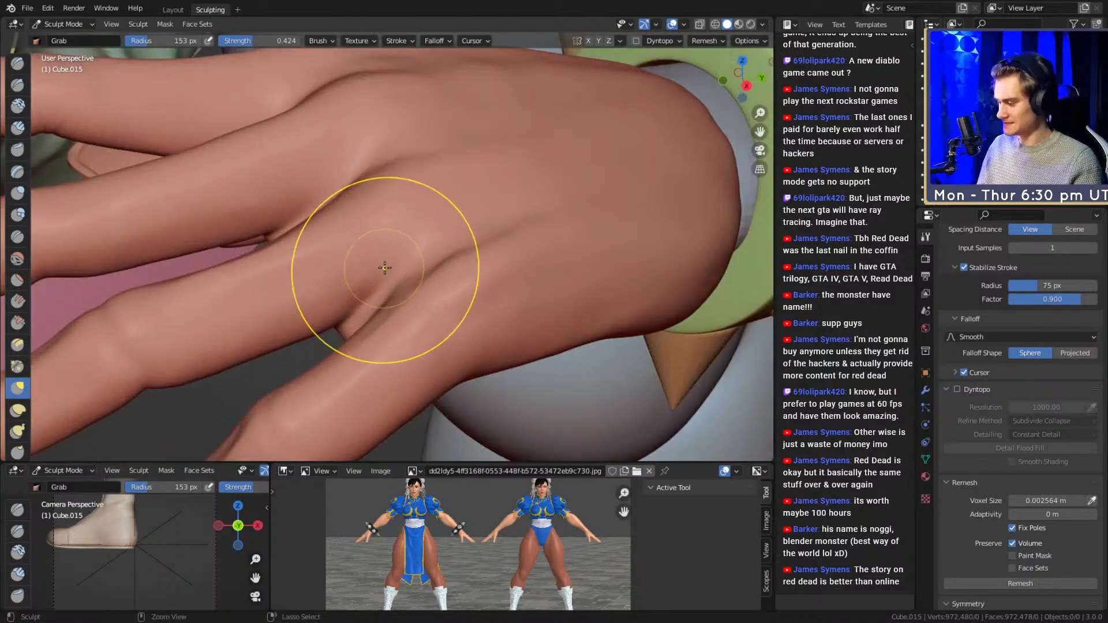
key("ctrl+s")
- Build up the side of the ring finger's base segment with Clay Strips at 51 px
middle_click_drag(407, 211, 297, 169)
key("c")
mouse_move(356, 265)
middle_mouse_down()
mouse_move(386, 213)
mouse_move(425, 227)
middle_mouse_up()
key("f")
left_click(422, 227)
left_click_drag(422, 219, 464, 168)
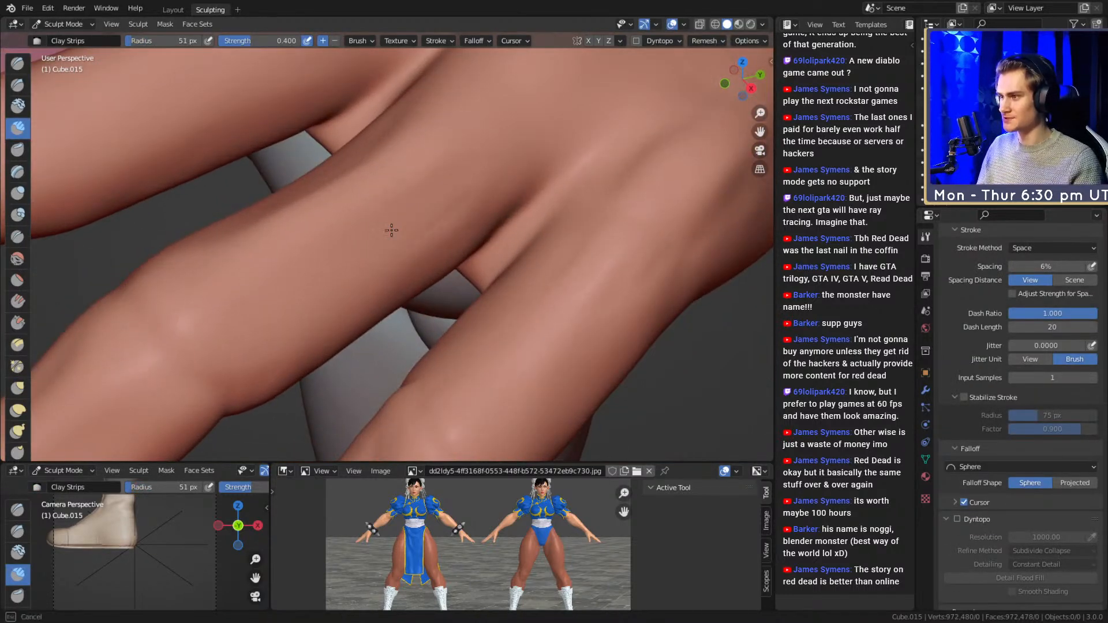
mouse_move(469, 206)
middle_mouse_down()
mouse_move(390, 227)
mouse_move(393, 213)
middle_mouse_up()
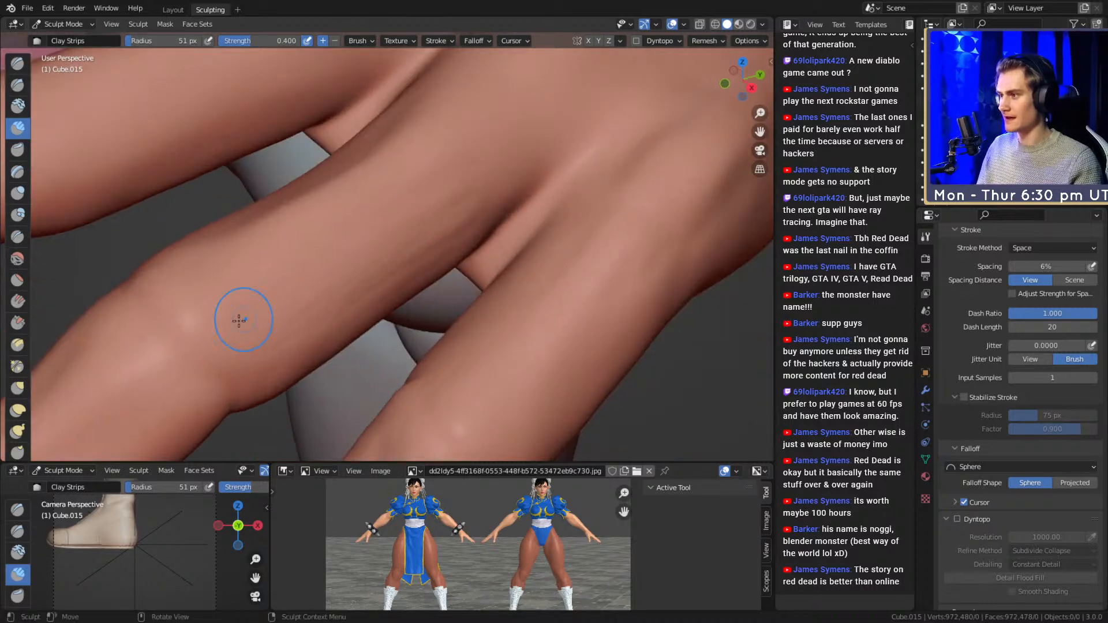
mouse_move(365, 301)
middle_mouse_down()
mouse_move(406, 225)
mouse_move(455, 272)
mouse_move(384, 237)
middle_mouse_up()
- Fill out and smooth the back of the ring finger's base segment with Clay Strips at 152 and 122 px
key("f")
left_click(468, 277)
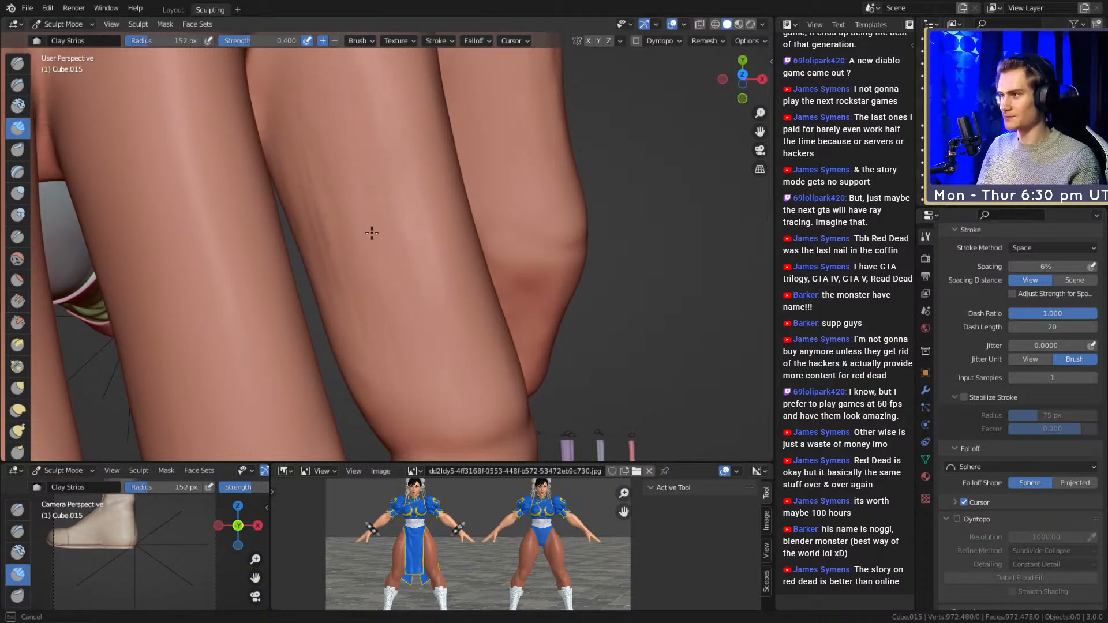
key("bracketleft")
key("bracketleft")
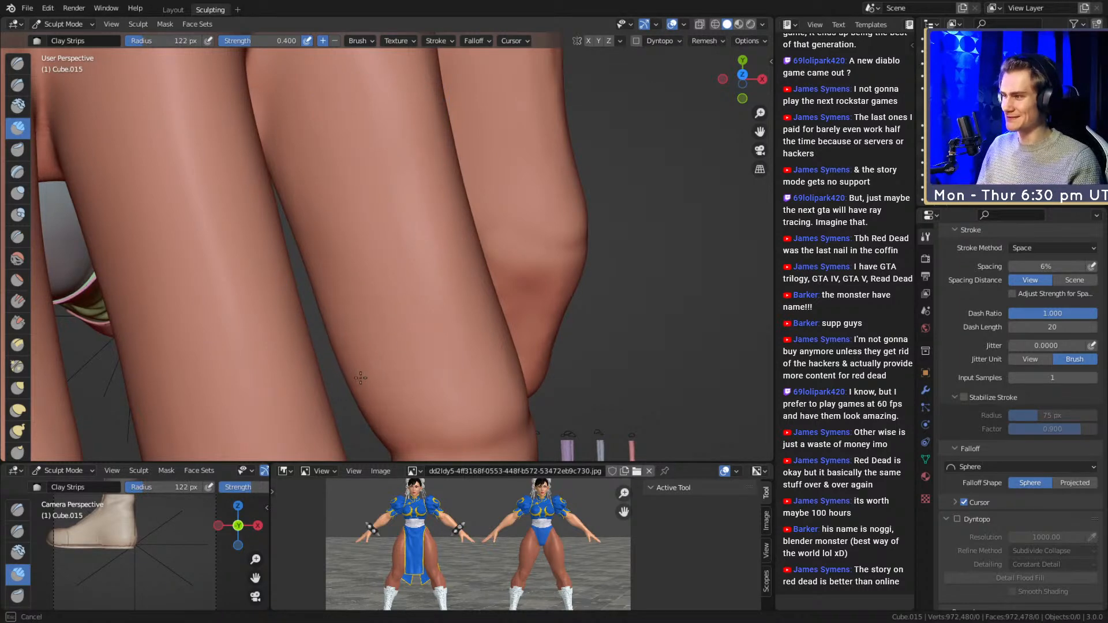
mouse_move(450, 219)
left_mouse_down("alt")
mouse_move(413, 193)
mouse_move(408, 248)
mouse_move(424, 271)
left_mouse_up("alt")
mouse_move(259, 346)
left_mouse_down("alt")
mouse_move(465, 242)
mouse_move(395, 247)
mouse_move(416, 265)
mouse_move(407, 245)
left_mouse_up("alt")
- Build up the knuckle on the ring finger's middle joint with Clay Strips at 43 px
key("f")
left_click(390, 227)
key("f")
left_click(375, 216)
mouse_move(354, 206)
left_mouse_down("alt")
mouse_move(391, 263)
mouse_move(404, 254)
left_mouse_up("alt")
key("f")
left_click(397, 252)
left_click_drag(369, 208, 393, 257, "alt")
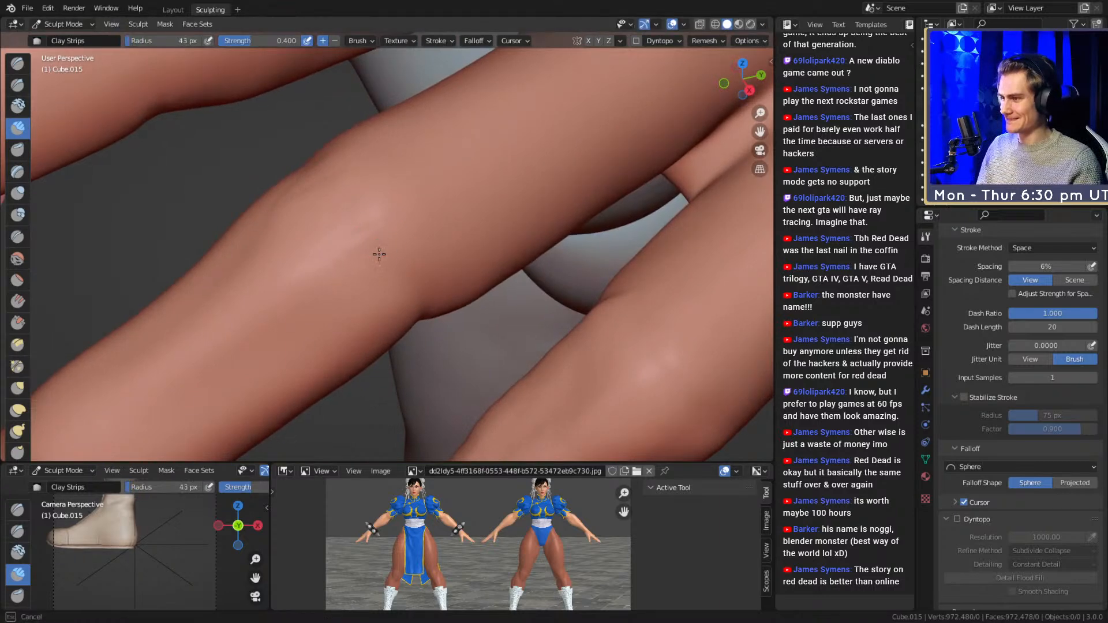
mouse_move(415, 278)
middle_mouse_down()
mouse_move(374, 272)
mouse_move(403, 307)
mouse_move(338, 256)
middle_mouse_up()
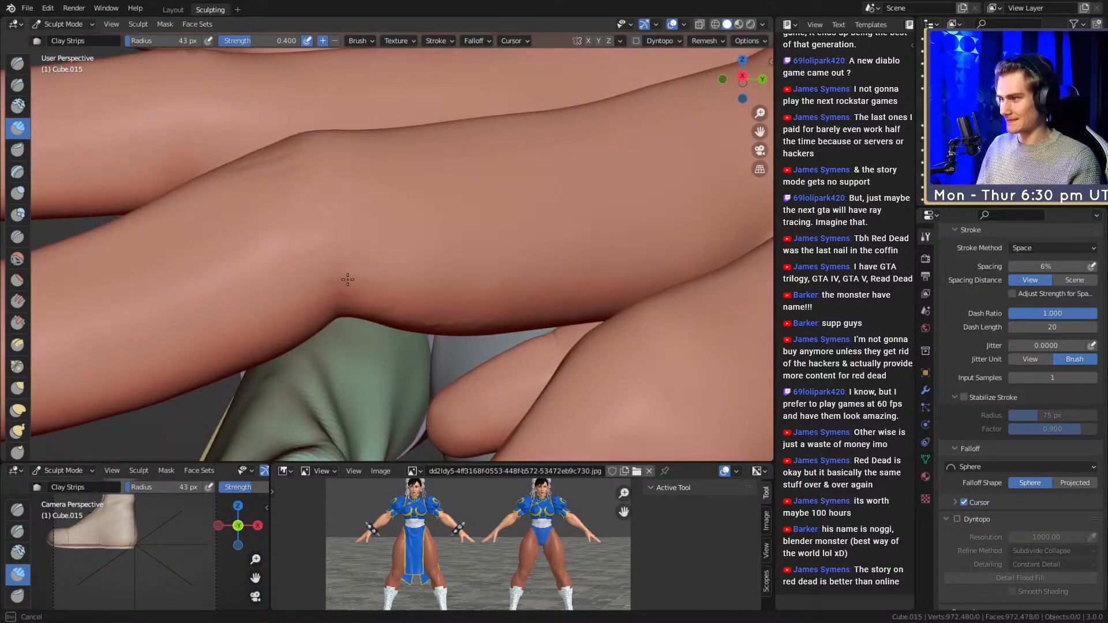
middle_click_drag(341, 195, 379, 233)
- Shape the area around the ring finger's middle knuckle with Clay Strips at 53 and 134 px
mouse_move(449, 296)
middle_mouse_down()
mouse_move(485, 198)
mouse_move(440, 203)
mouse_move(381, 248)
middle_mouse_up()
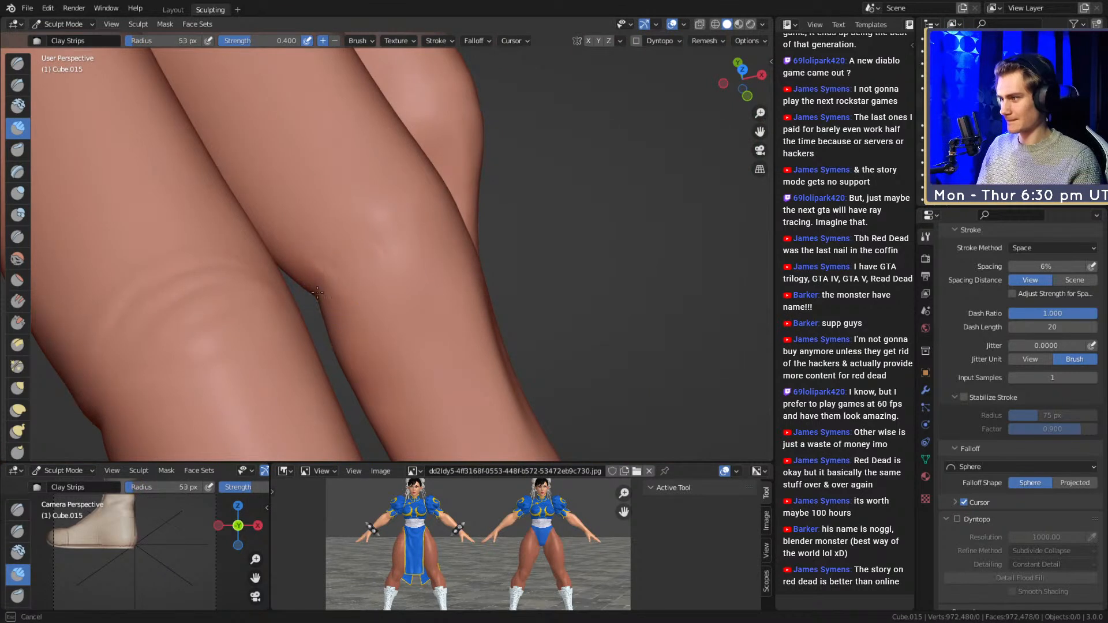
left_click_drag(345, 233, 336, 238)
key("f")
left_click(371, 220)
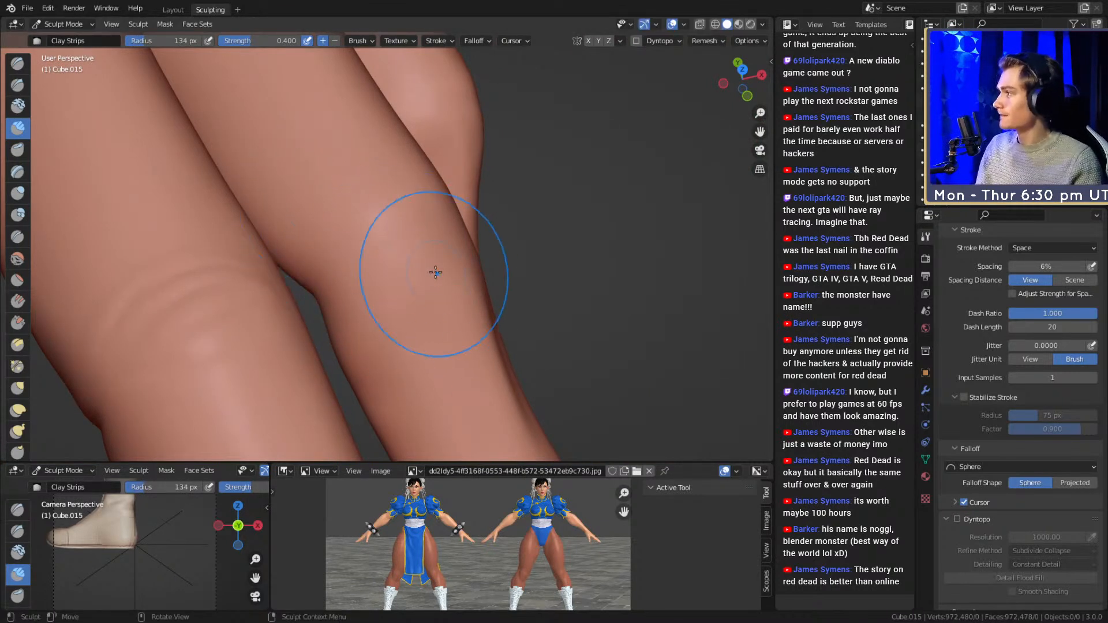
mouse_move(416, 279)
middle_mouse_down()
mouse_move(492, 185)
mouse_move(386, 58)
middle_mouse_up()
mouse_move(557, 225)
middle_mouse_down()
mouse_move(524, 242)
mouse_move(440, 207)
mouse_move(410, 315)
mouse_move(415, 267)
mouse_move(405, 248)
middle_mouse_up()
- Model the fold on the side of the ring finger's middle joint with Clay Strips at 57 px
key("f")
left_click(405, 247)
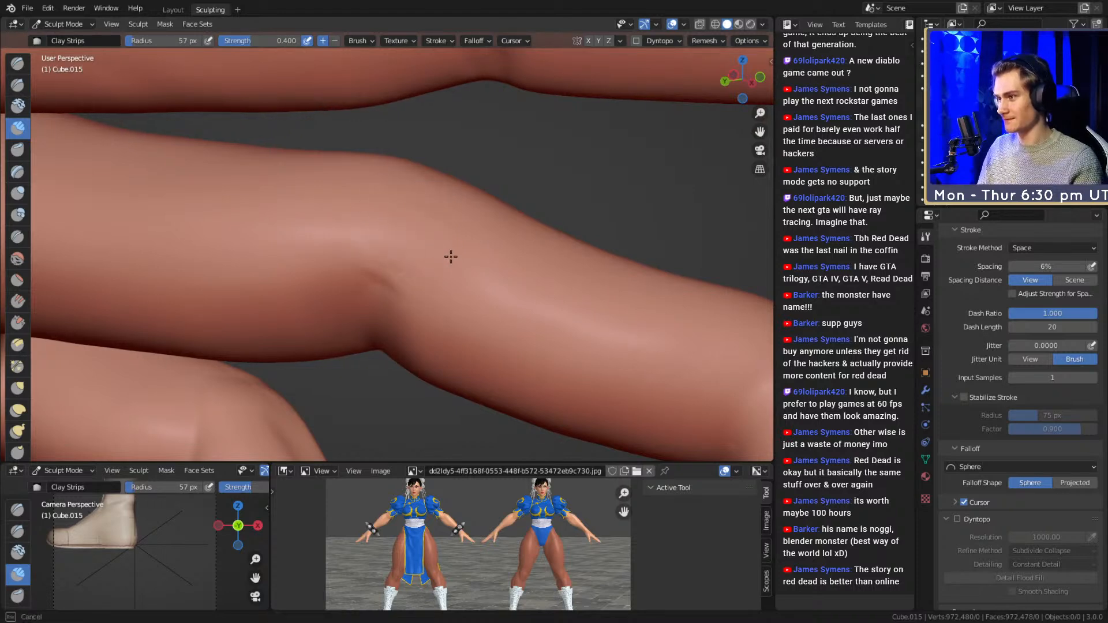
left_click_drag(428, 207, 412, 245)
mouse_move(412, 245)
middle_mouse_down()
mouse_move(417, 226)
mouse_move(445, 285)
mouse_move(410, 212)
mouse_move(396, 227)
mouse_move(409, 234)
middle_mouse_up()
key("f")
left_click(404, 217)
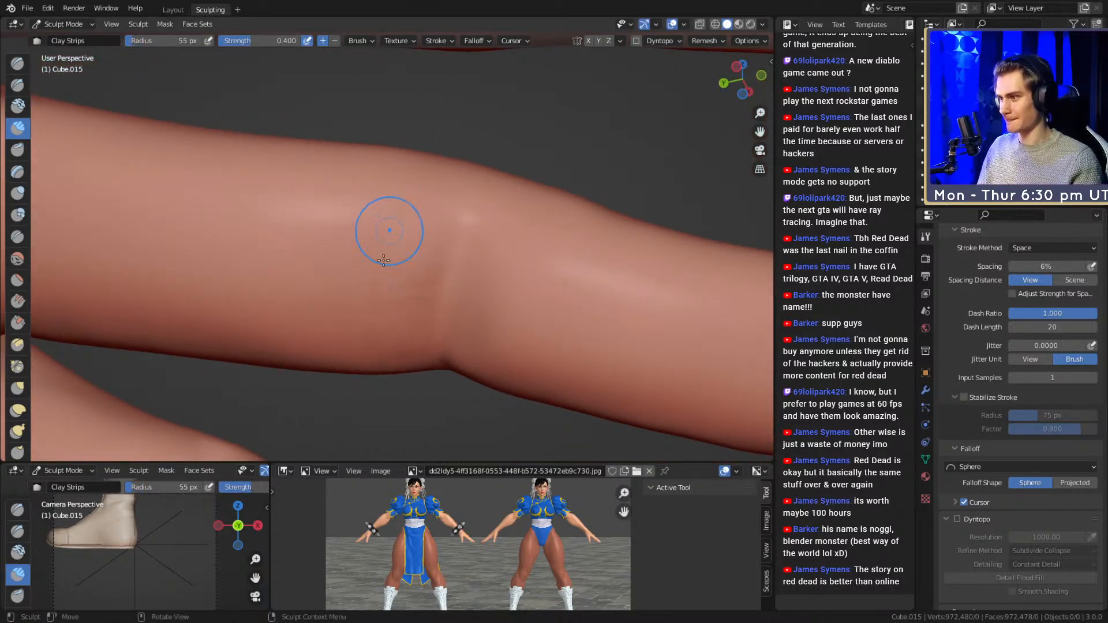
- Deepen the inner fold of the ring finger's middle joint with Clay Strips at 55 and 71 px
mouse_move(345, 294)
middle_mouse_down("shift")
mouse_move(425, 260)
mouse_move(395, 224)
middle_mouse_up("shift")
left_click_drag(397, 191, 403, 231)
mouse_move(403, 231)
middle_mouse_down()
mouse_move(391, 240)
mouse_move(391, 225)
mouse_move(411, 214)
middle_mouse_up()
key("f")
left_click(401, 201)
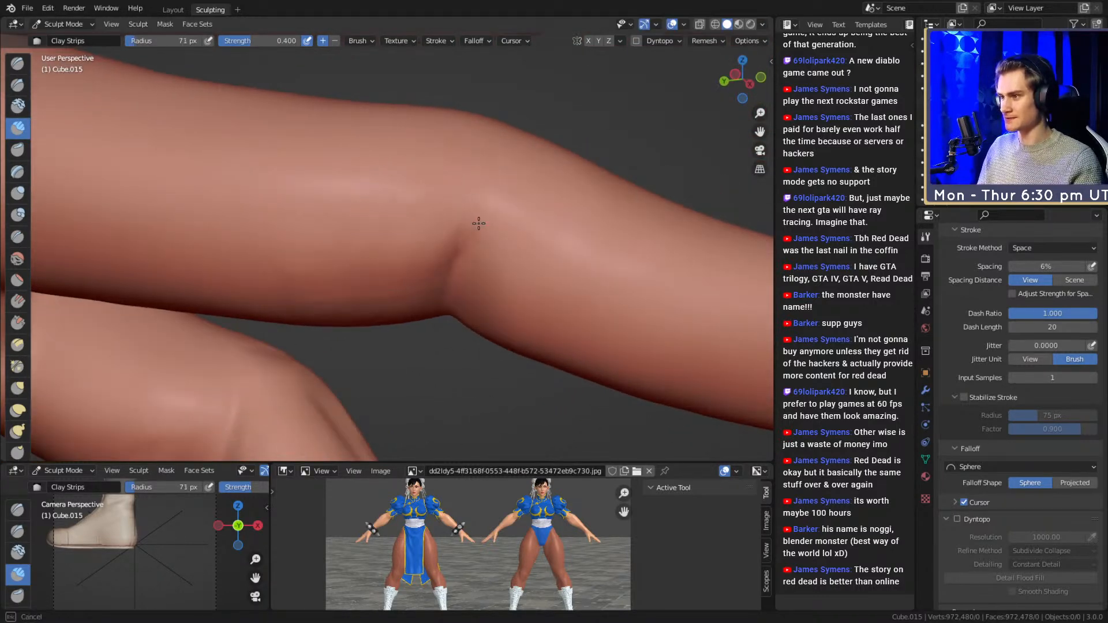
middle_click_drag(476, 227, 483, 235)
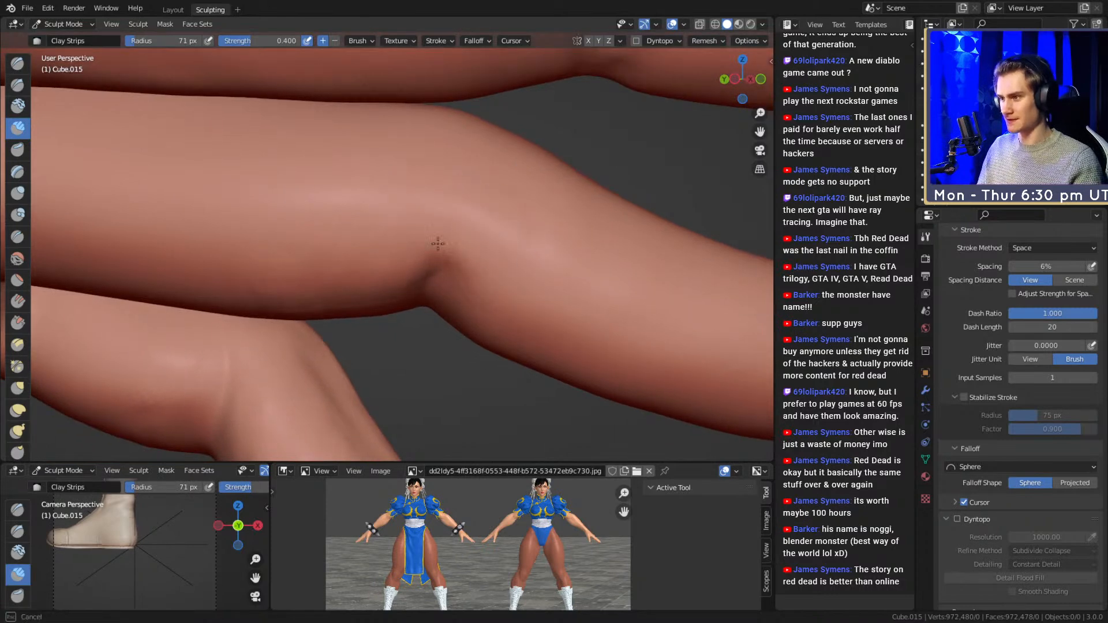
middle_click_drag(442, 268, 398, 188)
- Add fleshy volume to the ring finger's segments beside the middle joint fold with Clay Strips at 135 and 132 px
key("f")
left_click(535, 234)
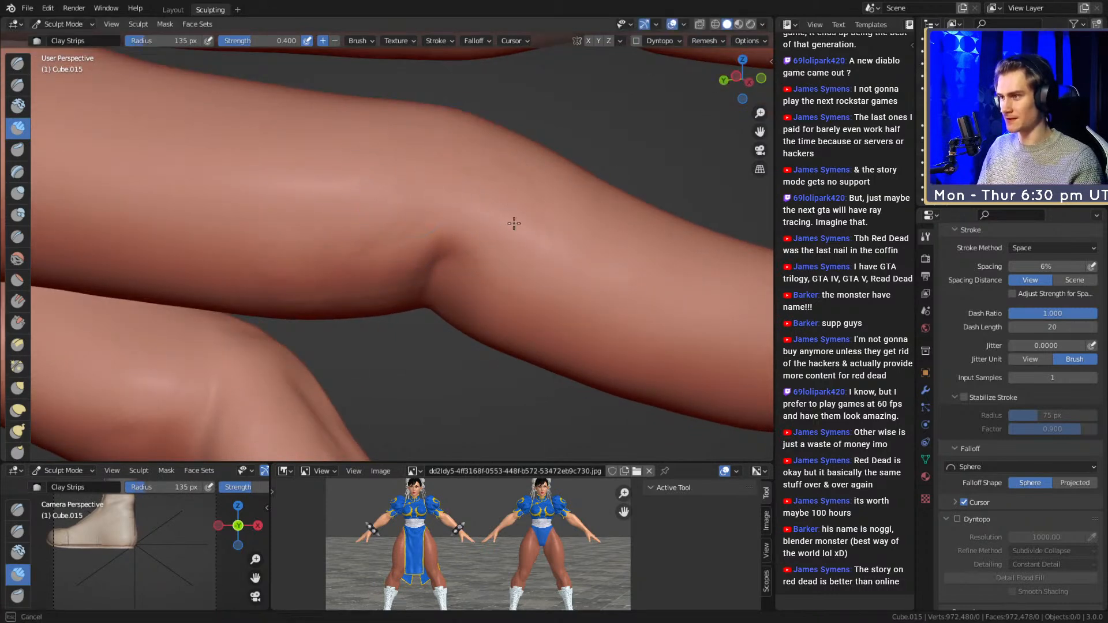
middle_click_drag(353, 240, 415, 208)
key("f")
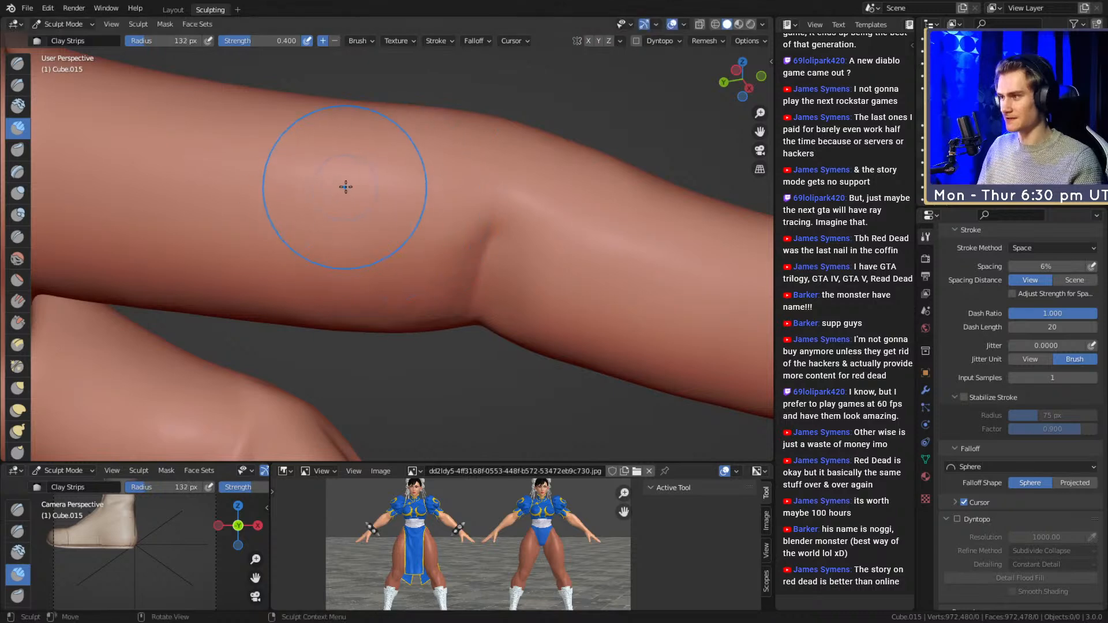
left_click(351, 179)
middle_click_drag(303, 168, 416, 279)
key("f")
left_click(390, 287)
- Shape the fold and flesh on the opposite side of the ring finger's middle joint with Clay Strips at 46 and 111 px
mouse_move(332, 214)
middle_mouse_down()
mouse_move(389, 205)
mouse_move(482, 119)
mouse_move(473, 180)
mouse_move(547, 259)
mouse_move(536, 243)
mouse_move(476, 254)
mouse_move(447, 294)
mouse_move(386, 231)
mouse_move(373, 257)
mouse_move(393, 238)
mouse_move(387, 261)
middle_mouse_up()
key("f")
left_click(484, 243)
key("f")
left_click(381, 264)
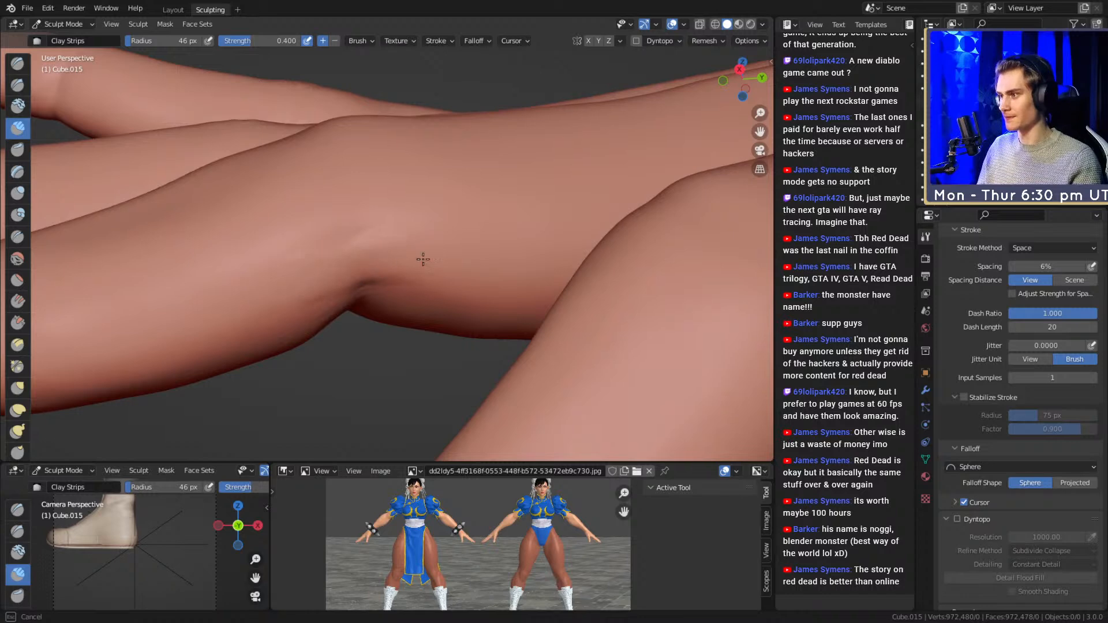
mouse_move(488, 248)
middle_mouse_down()
mouse_move(468, 236)
mouse_move(401, 256)
middle_mouse_up()
key("f")
left_click(462, 245)
key("f")
left_click(385, 257)
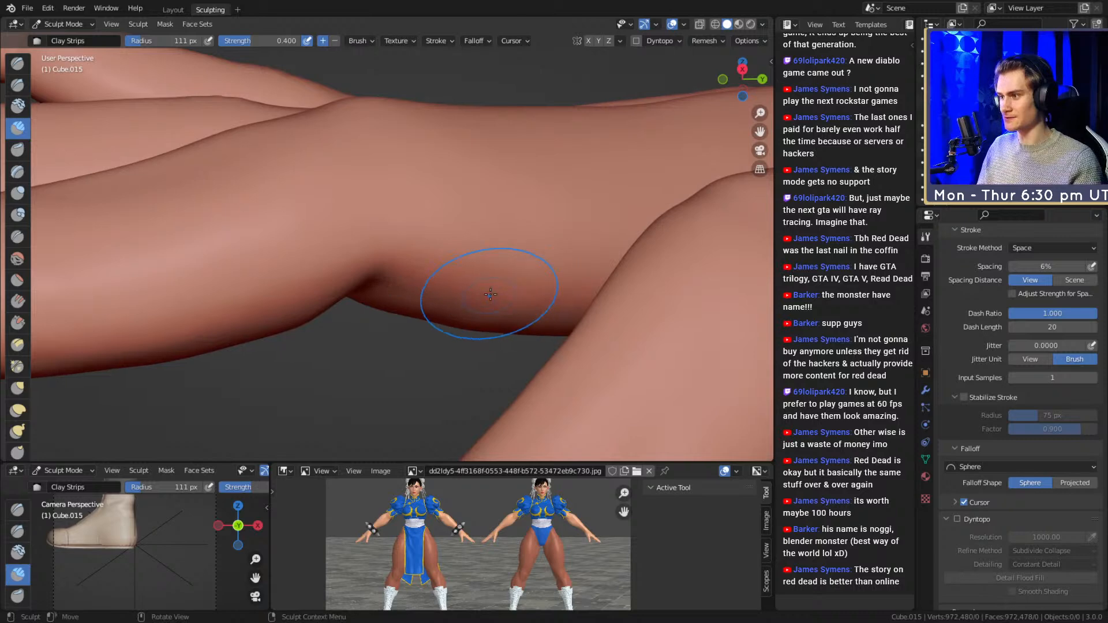
middle_click_drag(487, 298, 345, 287)
middle_click_drag(446, 205, 593, 156)
left_click_drag(593, 156, 435, 155, "alt")
- Reshape the ring finger's contour around the middle joint with the Grab brush at varying sizes
key("g")
mouse_move(394, 217)
middle_mouse_down()
mouse_move(455, 239)
mouse_move(383, 239)
mouse_move(457, 190)
middle_mouse_up()
key("f")
left_click(481, 235)
key("f")
left_click(426, 239)
key("f")
left_click(450, 187)
middle_click_drag(398, 158, 427, 192, "shift")
key("f")
mouse_move(506, 252)
left_mouse_down("alt+shift")
mouse_move(431, 179)
mouse_move(482, 181)
mouse_move(432, 215)
left_mouse_up("alt+shift")
left_click(456, 202)
key("f")
left_click(419, 222)
middle_click_drag(419, 222, 443, 213)
mouse_move(464, 230)
middle_mouse_down()
mouse_move(440, 234)
mouse_move(440, 213)
mouse_move(388, 205)
middle_mouse_up()
- Rework the ring finger's middle joint fold with Clay Strips at 39 and 60 px and the Crease brush at 74 px
key("c")
key("f")
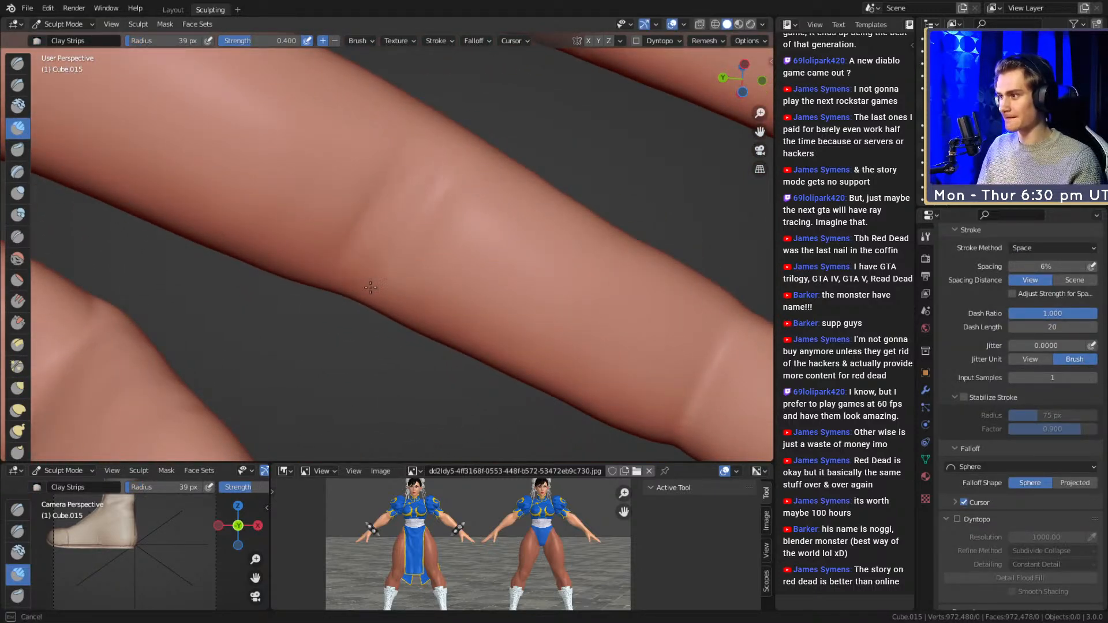
left_click(444, 190)
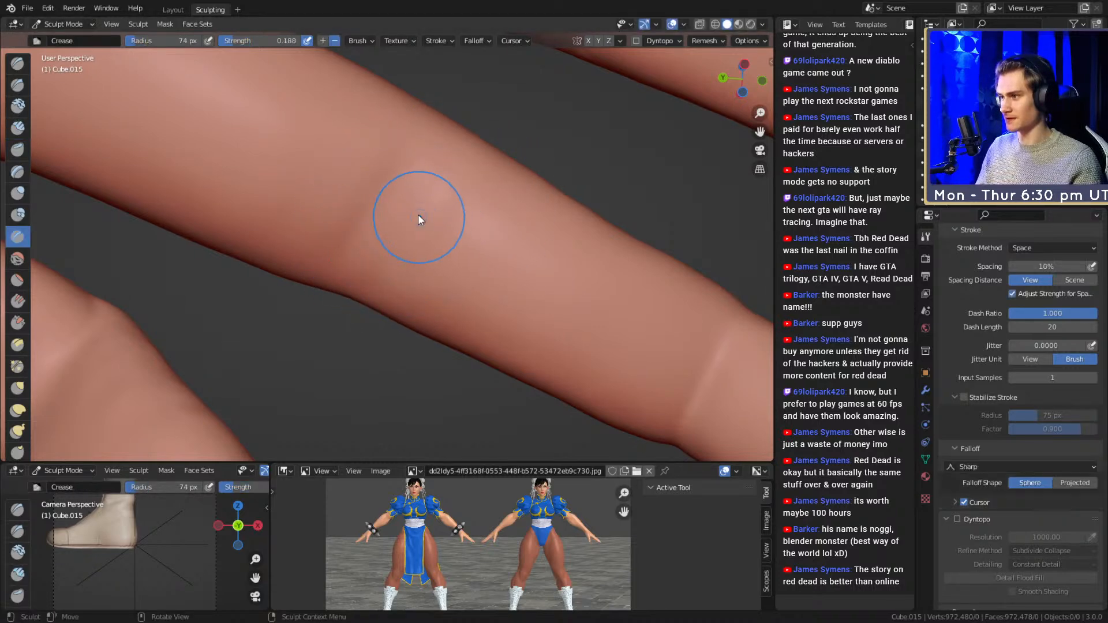
key("f")
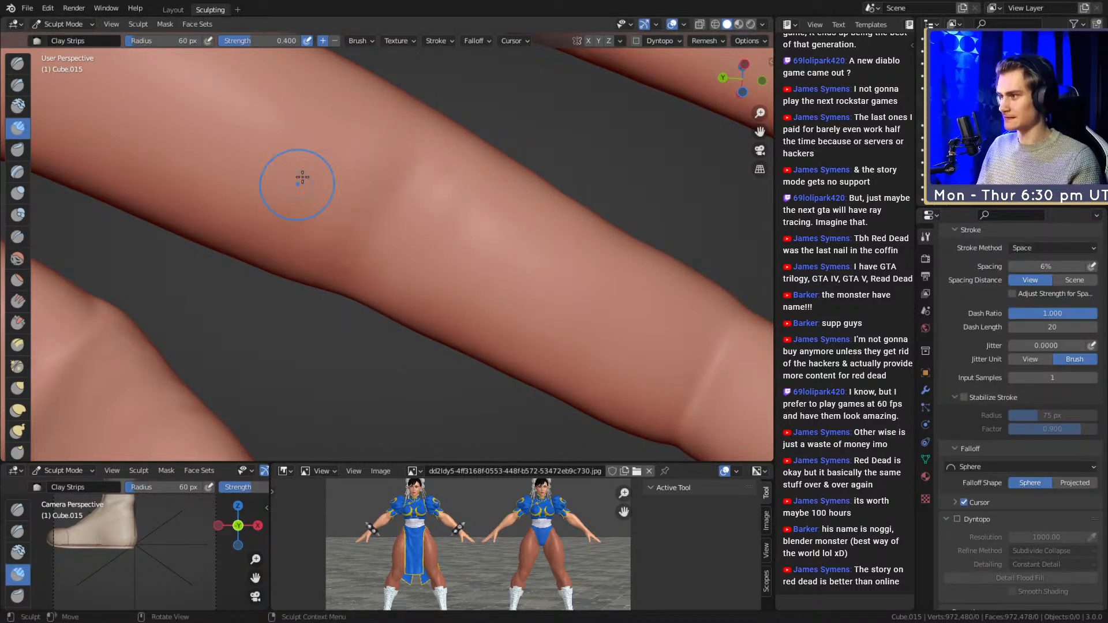
left_click(371, 145)
key("shift+f")
left_click(361, 200)
- Soften the flesh around the ring finger's middle joint by adjusting the brush strength and radius
key("shift+f")
left_click(347, 193)
mouse_move(347, 193)
left_mouse_down("alt")
mouse_move(392, 232)
mouse_move(374, 213)
mouse_move(423, 203)
left_mouse_up("alt")
key("shift+f")
left_click(375, 203)
key("f")
left_click(358, 202)
- Rework the ring finger's middle joint fold with the Crease brush at 56 and 49 px, raising the strength to 0.285
key("shift+c")
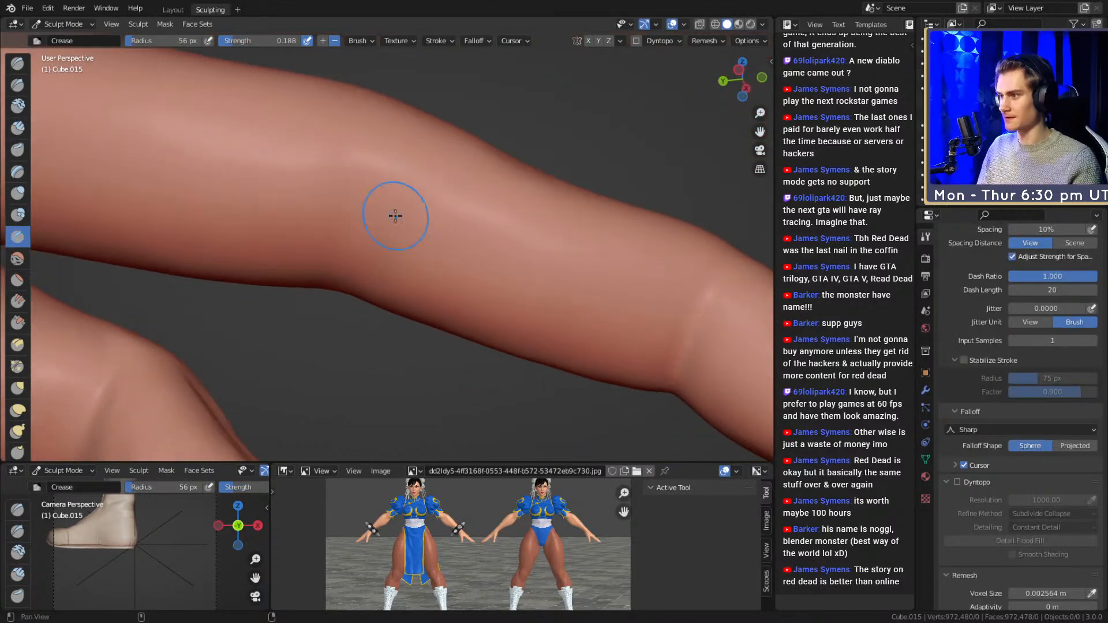
left_click_drag(382, 257, 378, 199, "alt")
key("f")
left_click(375, 211)
left_click(389, 150)
mouse_move(383, 181)
left_mouse_down("alt")
mouse_move(374, 205)
mouse_move(383, 240)
mouse_move(467, 181)
mouse_move(394, 230)
mouse_move(514, 185)
mouse_move(490, 265)
mouse_move(405, 305)
mouse_move(371, 294)
left_mouse_up("alt")
mouse_move(393, 226)
left_mouse_down("alt")
mouse_move(378, 288)
mouse_move(405, 318)
left_mouse_up("alt")
key("f")
left_click(375, 295)
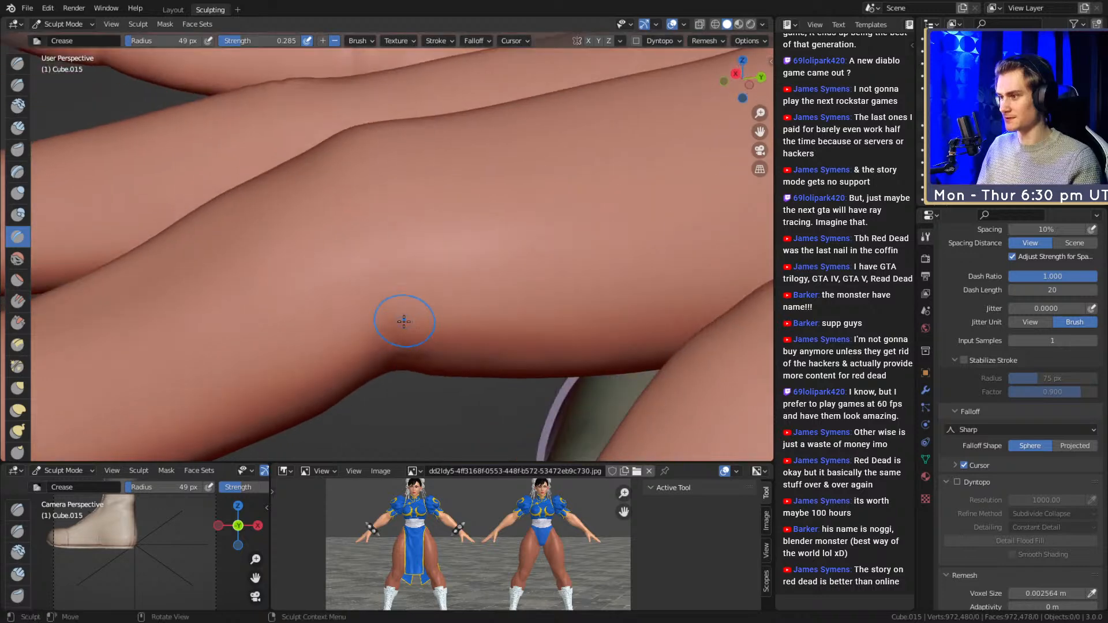
- Define the fold around both sides of the ring finger's middle joint with the Crease brush at 49 and 70 px
left_click_drag(363, 227, 392, 316)
left_click_drag(400, 317, 397, 222, "alt")
mouse_move(414, 276)
left_mouse_down("alt")
mouse_move(473, 225)
mouse_move(497, 174)
mouse_move(497, 195)
mouse_move(436, 245)
left_mouse_up("alt")
key("bracketleft")
key("bracketleft")
left_click_drag(417, 195, 417, 259, "alt")
mouse_move(400, 167)
left_mouse_down("alt")
mouse_move(413, 182)
mouse_move(419, 277)
left_mouse_up("alt")
key("bracketright")
key("bracketright")
key("bracketright")
key("bracketright")
key("f")
left_click(449, 227)
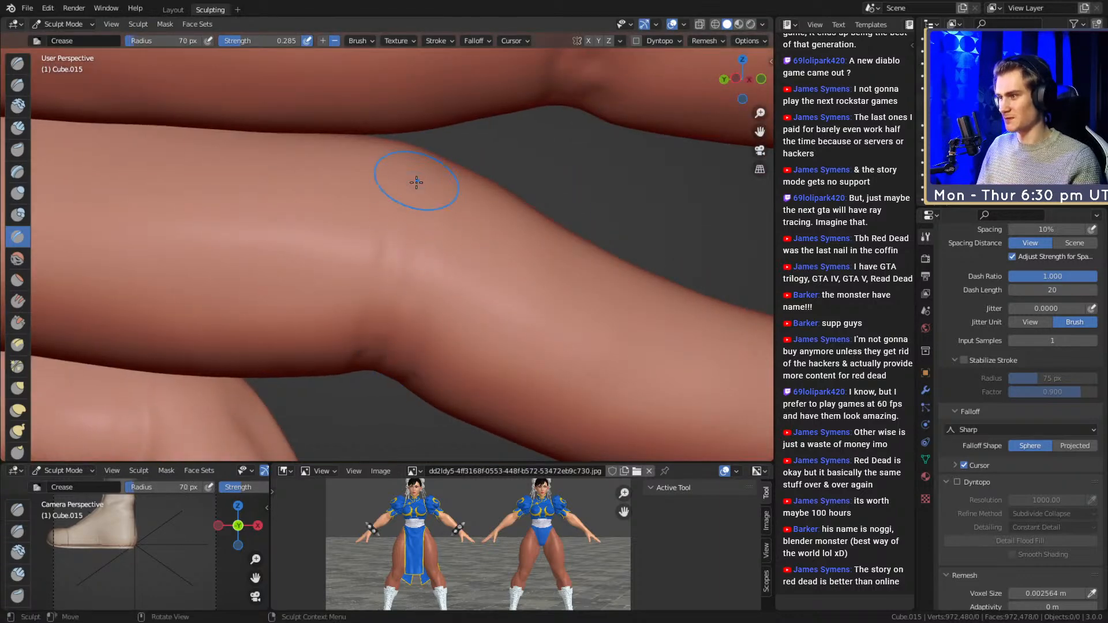
- Refine the ring finger's middle joint crease with a smaller Crease brush
left_click_drag(462, 331, 527, 196, "alt")
key("bracketleft")
key("bracketleft")
key("bracketleft")
key("bracketleft")
left_click_drag(473, 124, 511, 248, "alt")
left_click_drag(510, 249, 495, 214, "ctrl+alt")
mouse_move(495, 214)
left_mouse_down("ctrl+alt")
mouse_move(492, 172)
mouse_move(485, 266)
left_mouse_up("ctrl+alt")
mouse_move(485, 266)
left_mouse_down("alt")
mouse_move(404, 271)
mouse_move(341, 202)
mouse_move(380, 131)
left_mouse_up("alt")
- Build up the back of the ring finger's middle segment with Clay Strips at strength 0.376 and radii down to 36 px
key("c")
left_click_drag(426, 230, 416, 250, "alt")
key("f")
left_click(372, 265)
left_click_drag(314, 291, 310, 296)
left_click(370, 249)
mouse_move(391, 225)
left_mouse_down("alt")
mouse_move(464, 254)
mouse_move(409, 250)
mouse_move(383, 294)
mouse_move(384, 165)
left_mouse_up("alt")
key("f")
left_click(392, 249)
key("f")
left_click(380, 248)
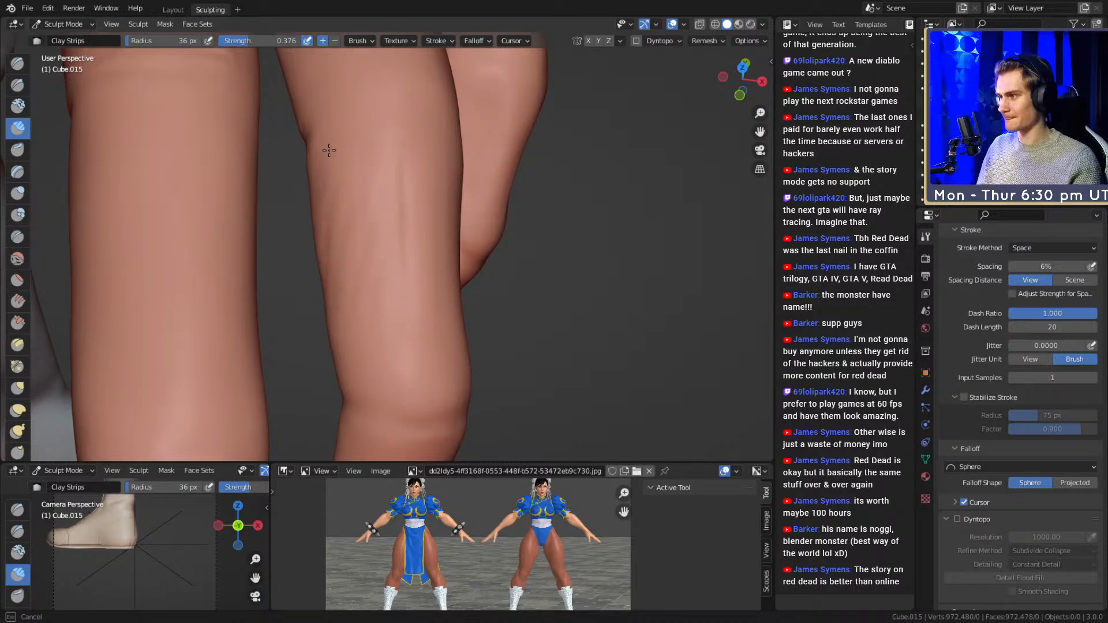
- Add further clay to the ring finger's middle segment and smooth the strokes into the surface
left_click_drag(349, 259, 352, 251)
key("f")
left_click(376, 243)
mouse_move(391, 203)
left_mouse_down("shift")
mouse_move(386, 277)
mouse_move(369, 231)
left_mouse_up("shift")
left_click_drag(332, 173, 349, 250, "shift")
middle_click_drag(349, 249, 356, 224)
left_click_drag(381, 283, 309, 276, "alt")
key("f")
left_click(375, 205)
- Adjust the contour of the ring finger's middle segment and end joint with the Grab brush at radii up to 235 px
mouse_move(402, 263)
middle_mouse_down()
mouse_move(375, 214)
mouse_move(407, 185)
mouse_move(324, 99)
mouse_move(447, 262)
mouse_move(407, 232)
mouse_move(404, 148)
mouse_move(470, 233)
mouse_move(388, 161)
middle_mouse_up()
key("g")
key("f")
left_click(417, 191)
middle_click_drag(392, 201, 385, 193)
left_click_drag(396, 191, 396, 182)
mouse_move(378, 197)
left_mouse_down()
mouse_move(361, 198)
mouse_move(354, 180)
left_mouse_up()
key("f")
left_click(336, 211)
middle_click_drag(385, 184, 395, 188)
left_click_drag(352, 197, 331, 196)
middle_click_drag(343, 204, 363, 220)
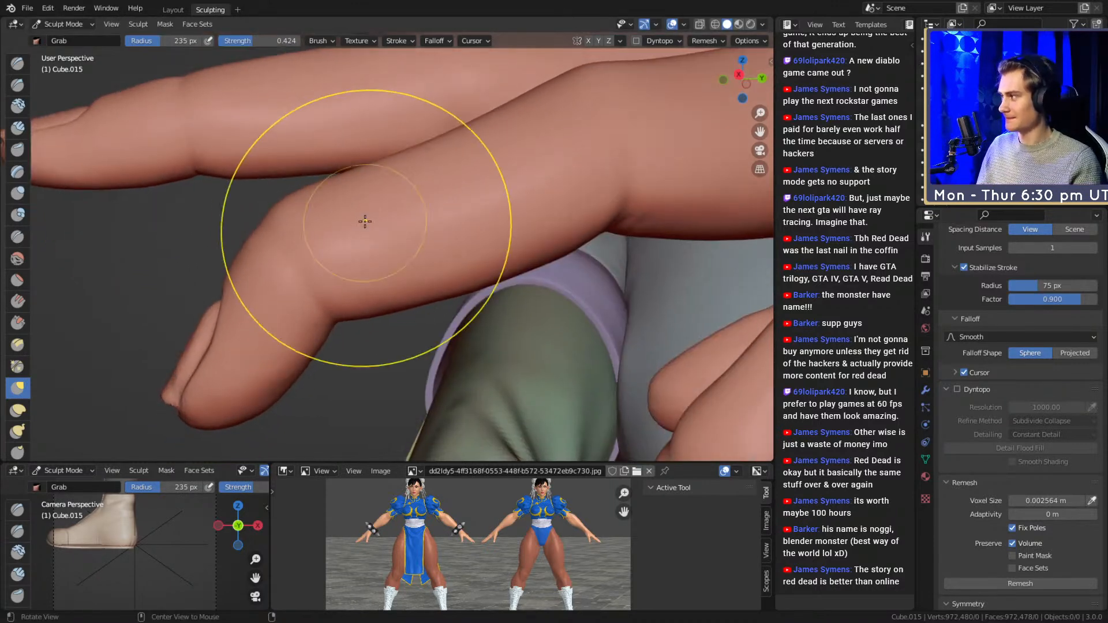
- Shape the top of the ring finger's end joint with Clay Strips at 73 px and save the file
mouse_move(386, 348)
middle_mouse_down("shift")
mouse_move(413, 248)
mouse_move(507, 306)
middle_mouse_up("shift")
mouse_move(529, 255)
middle_mouse_down("shift")
mouse_move(505, 232)
mouse_move(262, 205)
middle_mouse_up("shift")
key("shift+c")
mouse_move(290, 280)
middle_mouse_down()
mouse_move(502, 250)
mouse_move(383, 223)
mouse_move(403, 271)
mouse_move(386, 302)
mouse_move(383, 262)
middle_mouse_up()
key("c")
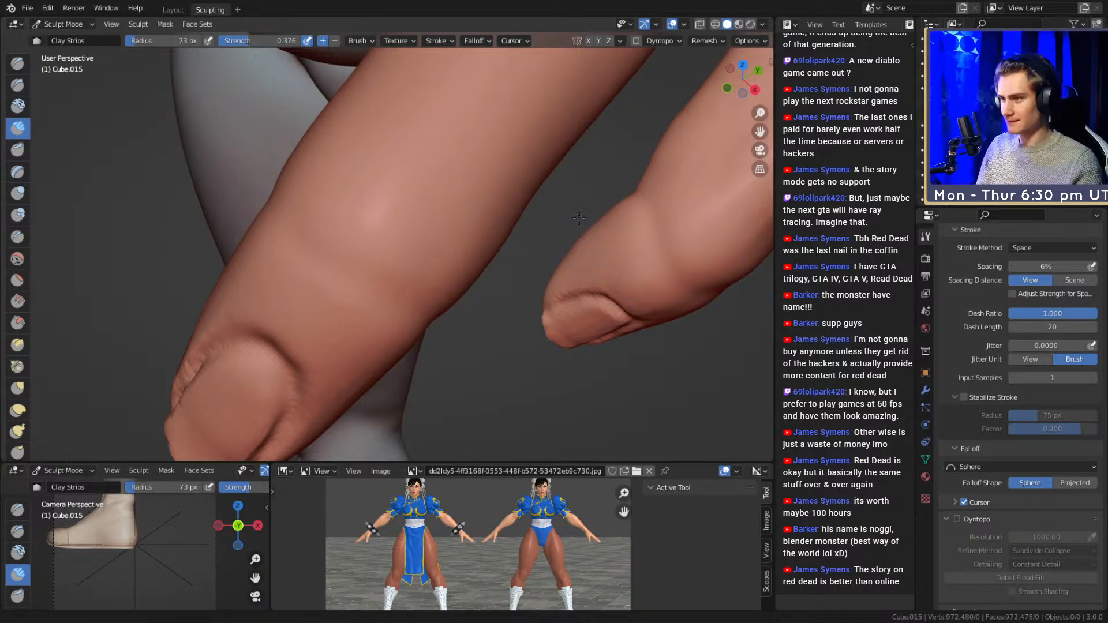
middle_click_drag(618, 259, 510, 193)
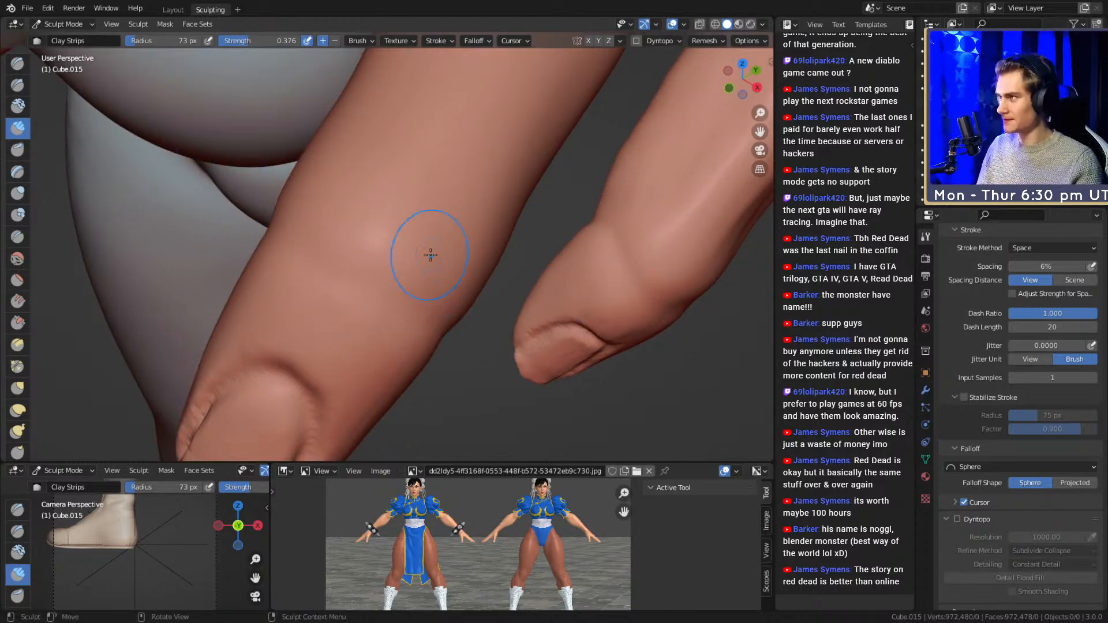
middle_click_drag(435, 262, 404, 240)
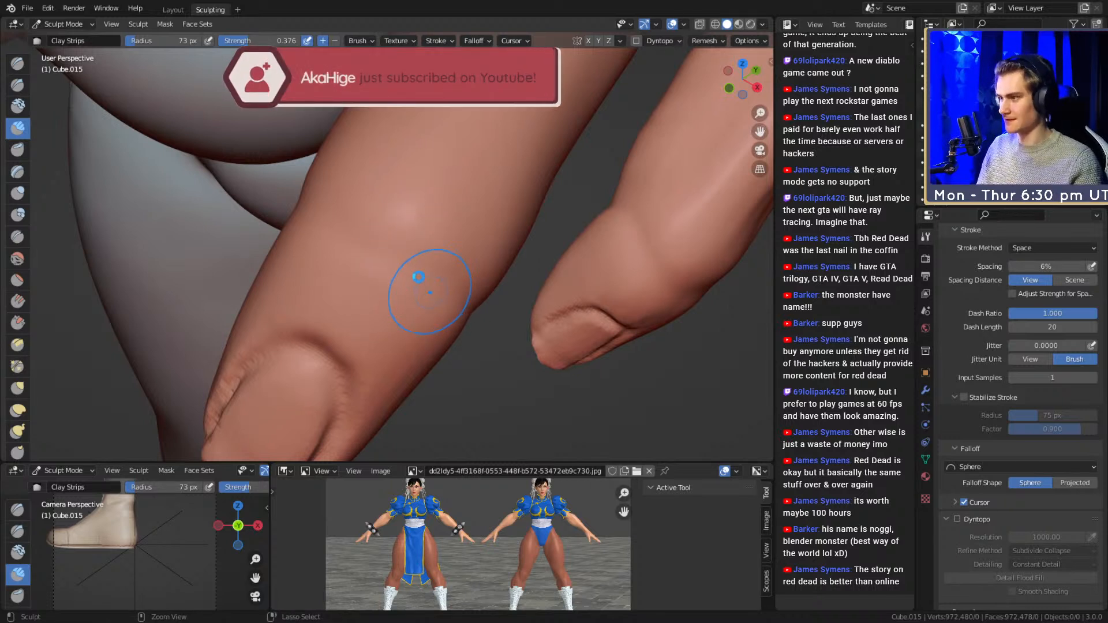
key("ctrl+s")
- Build up the knuckle volume above the ring finger's nail with Clay Strips at varying sizes
key("f")
mouse_move(411, 277)
middle_mouse_down()
mouse_move(392, 238)
mouse_move(365, 245)
mouse_move(375, 242)
middle_mouse_up()
left_click(355, 240)
key("f")
left_click(377, 242)
left_click_drag(337, 262, 290, 245)
middle_click_drag(316, 240, 374, 231)
left_click_drag(376, 230, 323, 242)
left_click_drag(399, 215, 375, 224)
middle_click_drag(399, 224, 365, 226)
key("f")
left_click(411, 231)
- Fill out the side of the ring finger's end joint with Clay Strips at 64 px
mouse_move(331, 264)
left_mouse_down("alt")
mouse_move(381, 254)
mouse_move(383, 315)
mouse_move(369, 271)
mouse_move(339, 242)
left_mouse_up("alt")
key("f")
left_click(346, 248)
key("f")
left_click(349, 252)
key("f")
left_click(292, 272)
mouse_move(292, 272)
left_mouse_down("alt")
mouse_move(396, 277)
mouse_move(470, 258)
mouse_move(327, 282)
left_mouse_up("alt")
middle_click_drag(327, 282, 331, 267)
left_click_drag(323, 277, 304, 314)
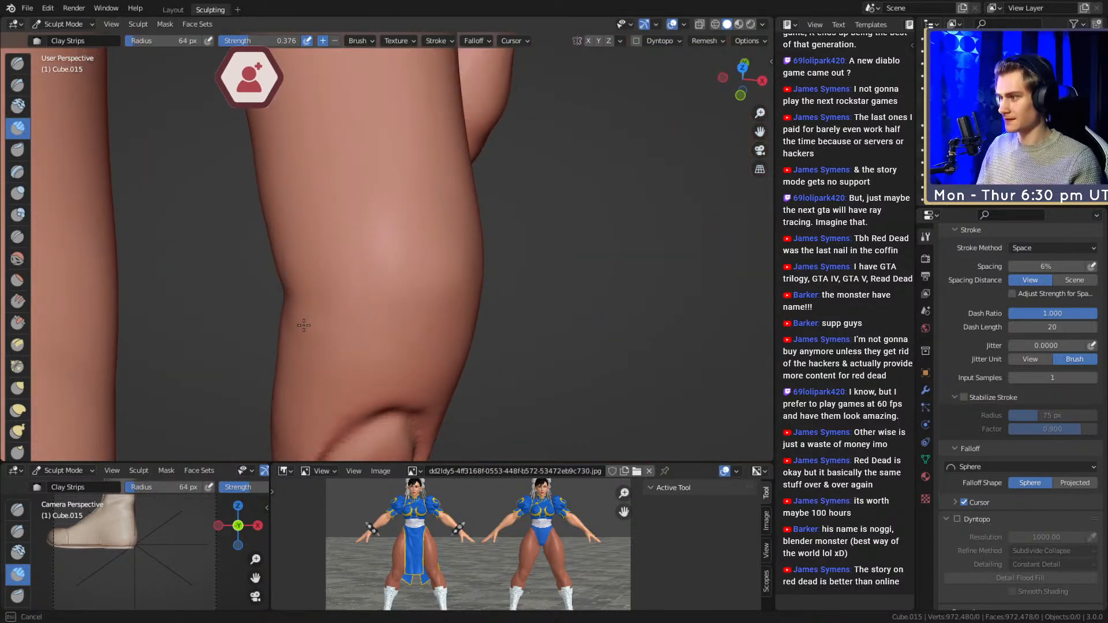
- Thicken the flesh beside the fold under the ring finger's end joint with Clay Strips at 80 px
key("f")
left_click(347, 234)
mouse_move(349, 235)
left_mouse_down("alt")
mouse_move(432, 168)
mouse_move(422, 215)
mouse_move(363, 198)
left_mouse_up("alt")
mouse_move(301, 214)
middle_mouse_down()
mouse_move(495, 180)
mouse_move(427, 184)
mouse_move(368, 266)
mouse_move(388, 205)
middle_mouse_up()
key("f")
left_click(346, 242)
left_click_drag(300, 301, 298, 307)
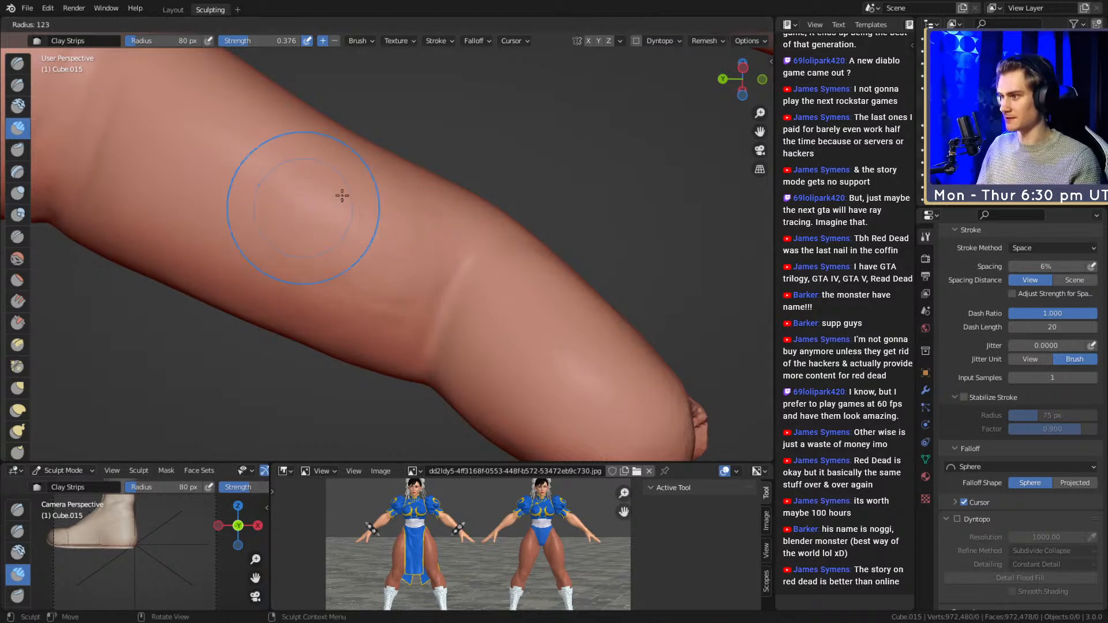
left_click_drag(316, 277, 347, 275)
- Shape the flesh around the bend of the ring finger's end joint with Clay Strips at 78, 122 and 44 px
mouse_move(364, 258)
middle_mouse_down()
mouse_move(448, 240)
mouse_move(409, 199)
middle_mouse_up()
key("f")
left_click(363, 214)
mouse_move(349, 223)
middle_mouse_down()
mouse_move(492, 262)
mouse_move(431, 284)
middle_mouse_up()
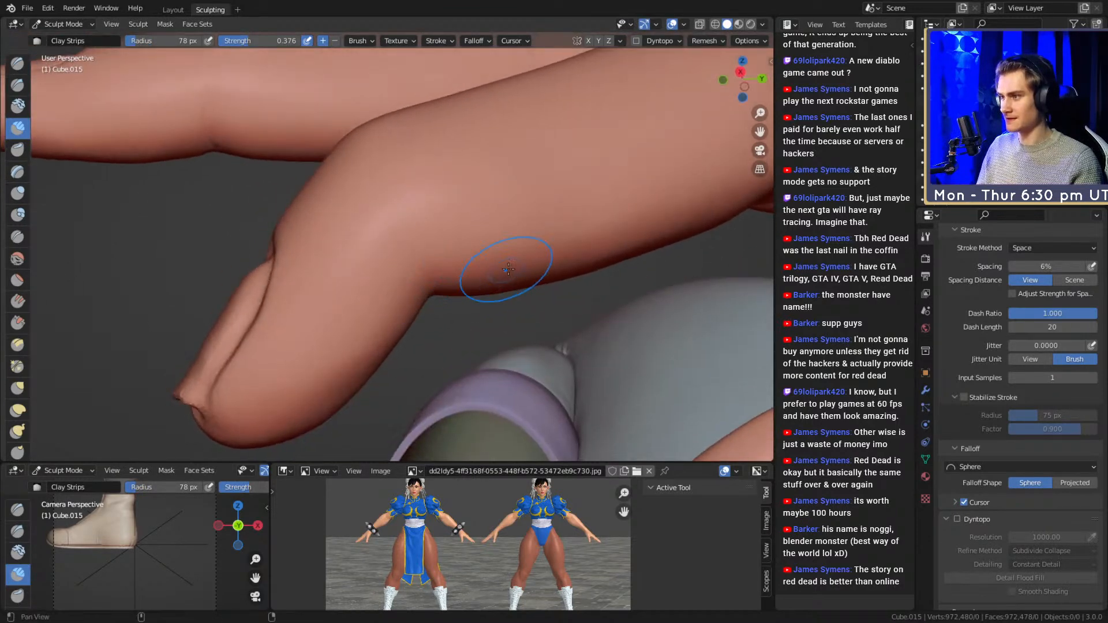
middle_click_drag(501, 274, 408, 217)
key("f")
left_click(424, 187)
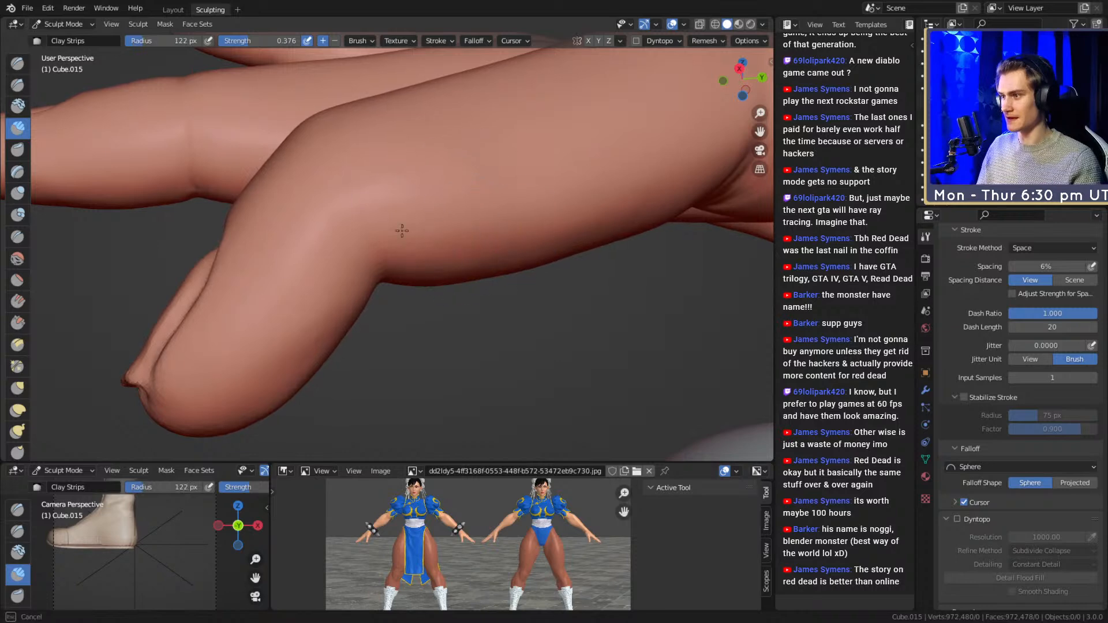
key("f")
mouse_move(327, 271)
left_mouse_down()
mouse_move(375, 238)
mouse_move(322, 283)
left_mouse_up()
left_click(374, 240)
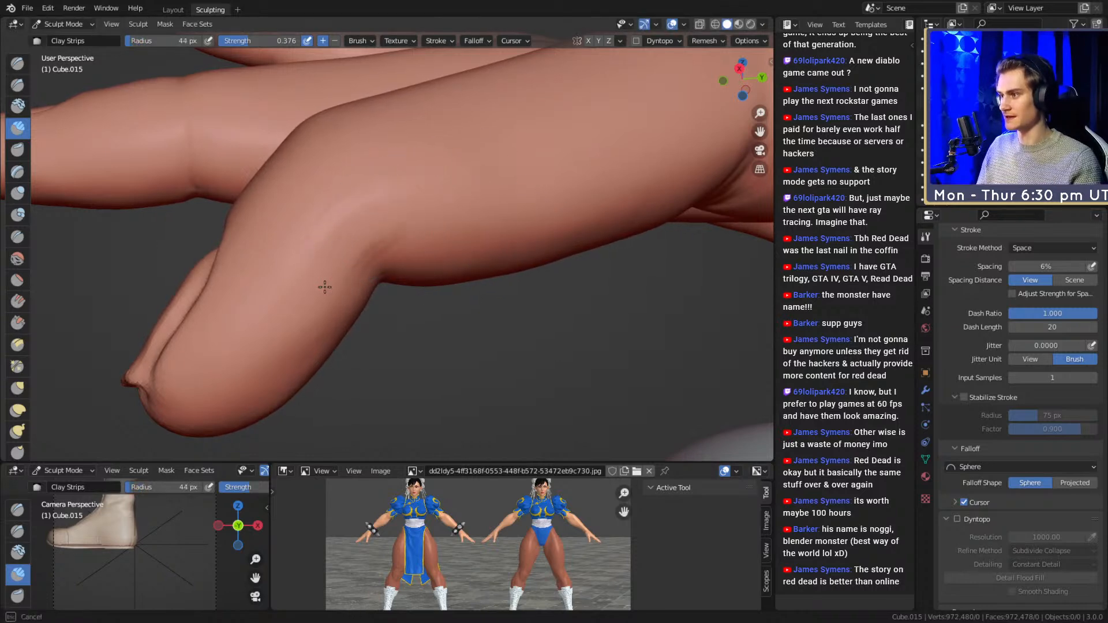
left_click(372, 181)
mouse_move(291, 301)
middle_mouse_down()
mouse_move(334, 186)
mouse_move(340, 241)
mouse_move(396, 228)
mouse_move(408, 285)
mouse_move(434, 266)
mouse_move(352, 248)
mouse_move(396, 275)
mouse_move(384, 273)
mouse_move(375, 240)
mouse_move(415, 225)
mouse_move(436, 179)
mouse_move(423, 149)
mouse_move(462, 243)
mouse_move(528, 323)
middle_mouse_up()
- Sharpen the fold across the underside of the ring finger's end joint with the Crease brush at 14 px
key("g")
key("shift+c")
mouse_move(425, 252)
middle_mouse_down()
mouse_move(358, 284)
mouse_move(374, 280)
middle_mouse_up()
key("f")
left_click(373, 264)
key("f")
left_click(371, 272)
key("f")
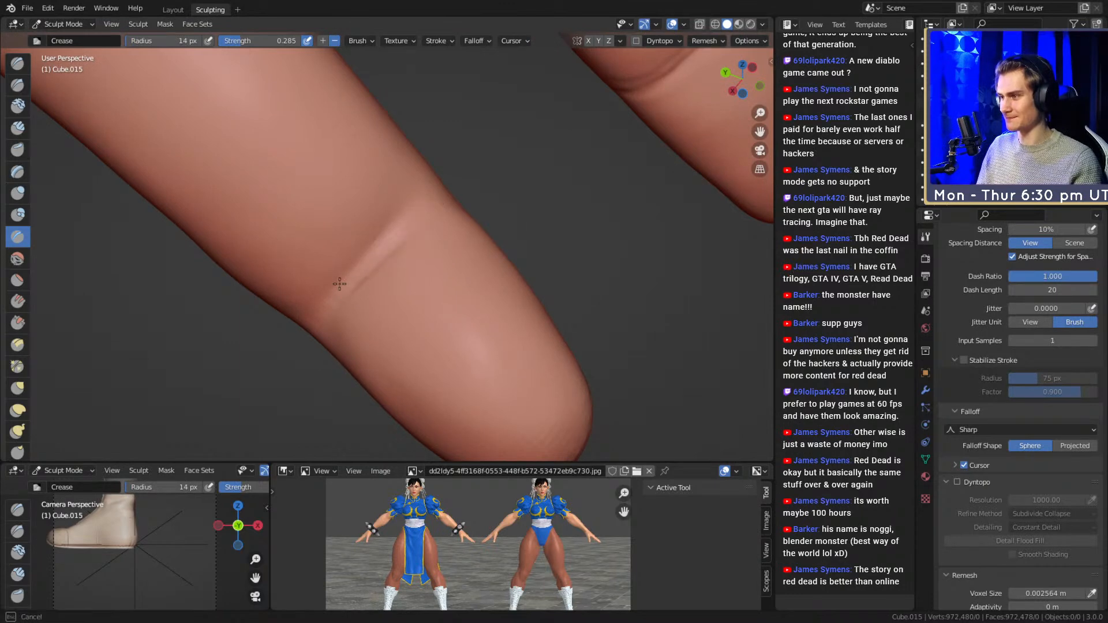
- Extend the fold around both sides of the ring finger's end joint with the 14 px Crease brush
middle_click_drag(426, 203, 383, 233)
left_click_drag(377, 254, 379, 260)
middle_click_drag(379, 261, 441, 215)
left_click_drag(440, 215, 321, 289)
middle_click_drag(321, 289, 420, 235)
left_click_drag(420, 234, 425, 283)
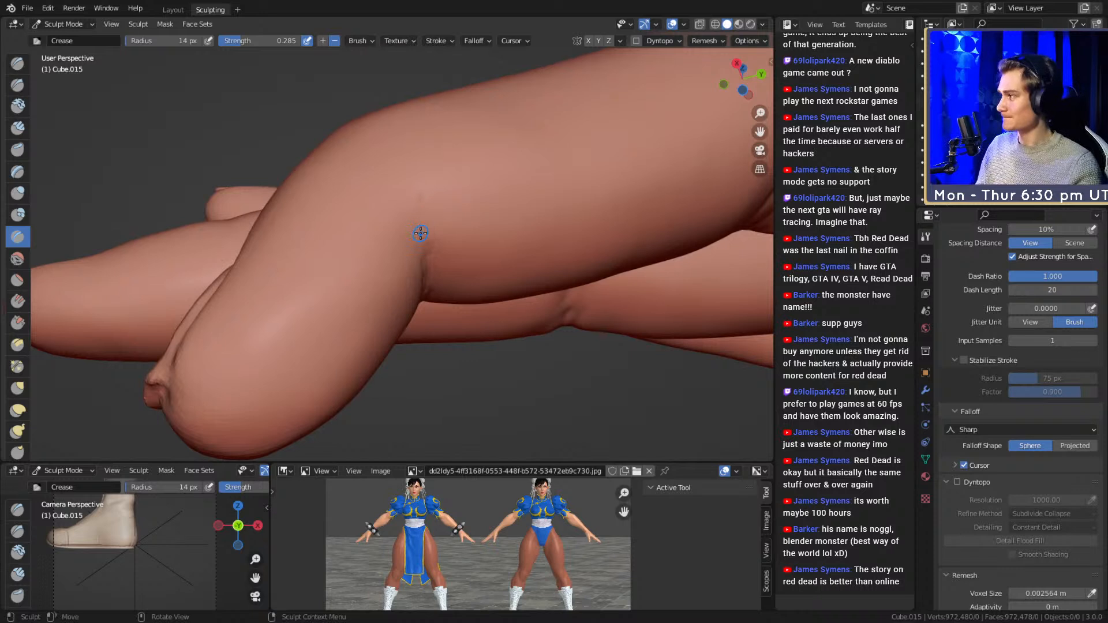
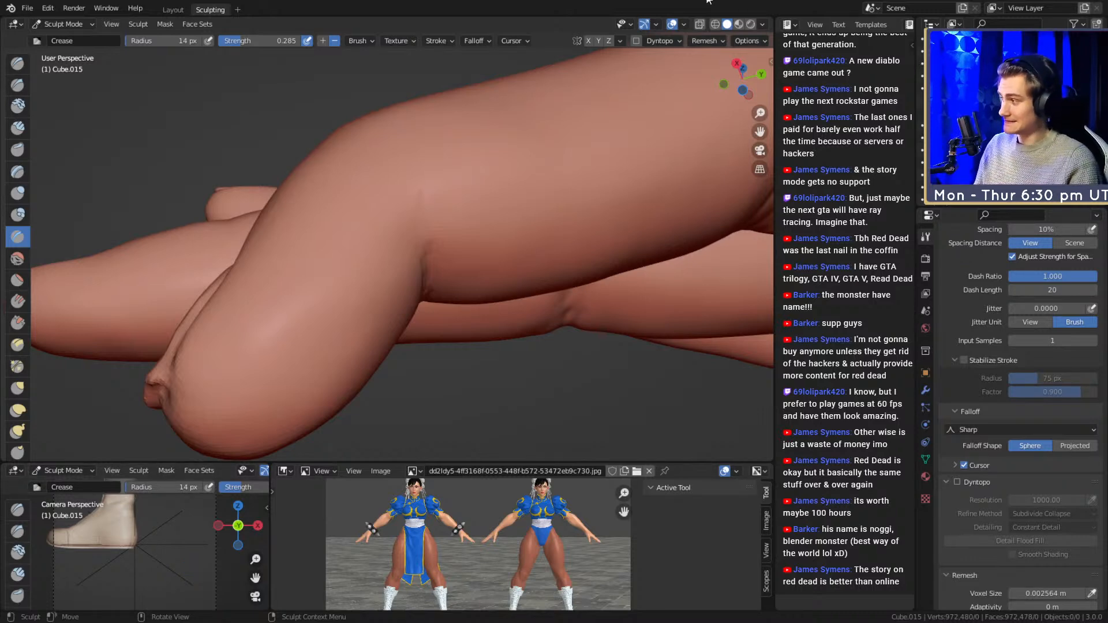
- Deepen the ends of the ring finger's end joint fold with the Crease brush at 22 px
mouse_move(495, 338)
middle_mouse_down()
mouse_move(445, 256)
mouse_move(507, 259)
mouse_move(470, 215)
mouse_move(495, 230)
mouse_move(409, 245)
middle_mouse_up()
key("f")
mouse_move(408, 245)
left_mouse_down("alt")
mouse_move(432, 213)
mouse_move(419, 206)
left_mouse_up("alt")
left_click(436, 213)
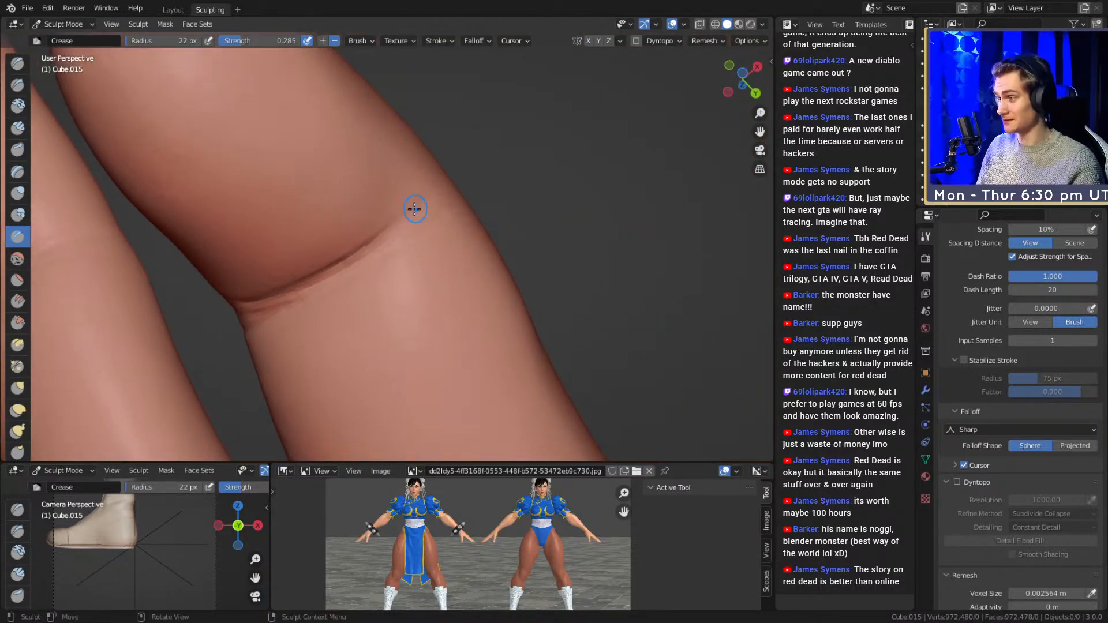
mouse_move(441, 173)
middle_mouse_down()
mouse_move(396, 258)
mouse_move(404, 246)
middle_mouse_up()
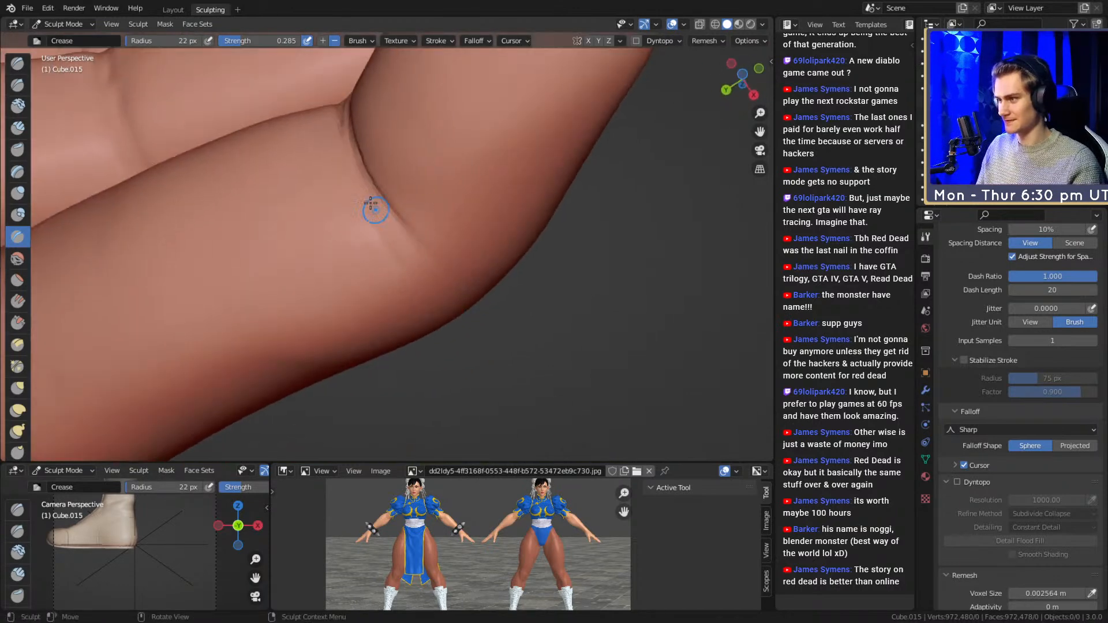
mouse_move(405, 150)
left_mouse_down("alt")
mouse_move(366, 210)
mouse_move(425, 173)
mouse_move(411, 199)
mouse_move(415, 161)
left_mouse_up("alt")
key("f")
left_click(428, 213)
- Carve fine wrinkles across the top of the ring finger's end knuckle with the Crease brush at varying sizes
mouse_move(414, 190)
middle_mouse_down()
mouse_move(437, 230)
mouse_move(372, 257)
mouse_move(378, 235)
mouse_move(383, 252)
mouse_move(394, 241)
mouse_move(458, 272)
mouse_move(404, 285)
mouse_move(384, 277)
middle_mouse_up()
key("f")
left_click(368, 268)
key("f")
left_click(373, 276)
left_click_drag(394, 274, 413, 263, "alt")
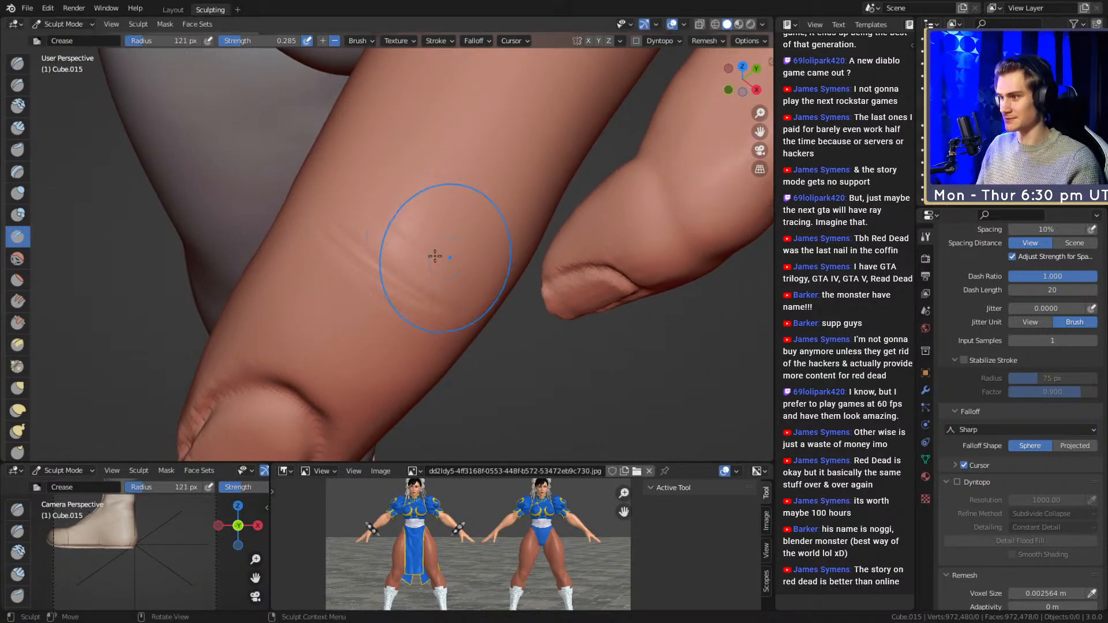
- Undo the last brush stroke and rework the end knuckle wrinkles with a resized Crease brush
key("ctrl+z")
key("f")
left_click(403, 213)
left_click_drag(341, 302, 346, 306)
- Reshape the underside profile of the ring finger's end segment with the Grab brush at varying sizes
mouse_move(418, 341)
middle_mouse_down()
mouse_move(470, 210)
mouse_move(539, 200)
mouse_move(507, 179)
middle_mouse_up()
key("g")
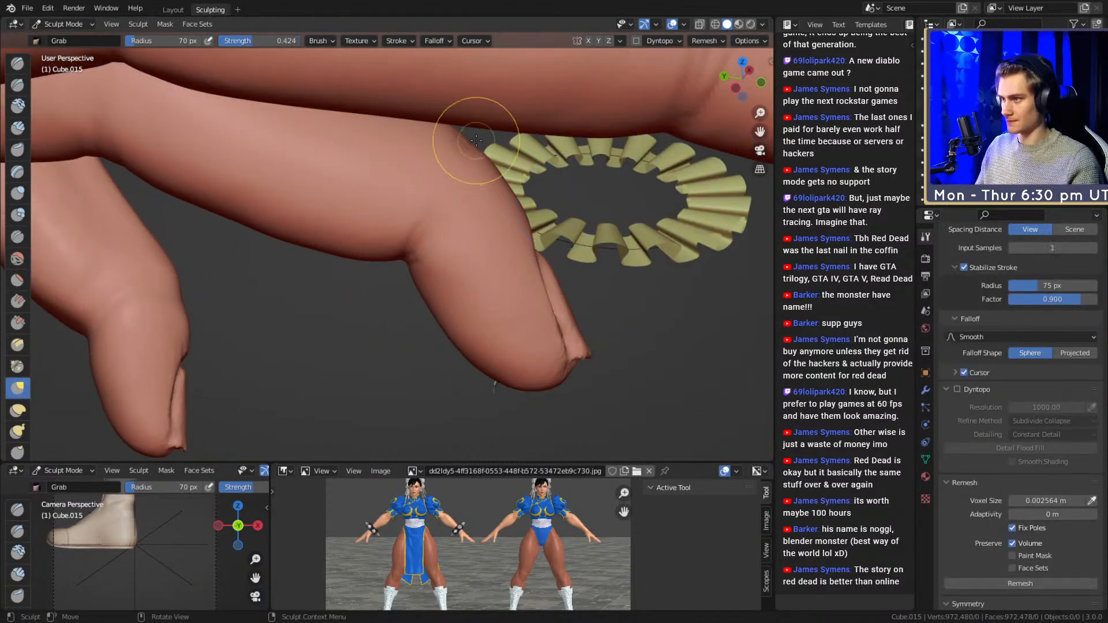
mouse_move(480, 140)
middle_mouse_down()
mouse_move(394, 103)
mouse_move(343, 137)
middle_mouse_up()
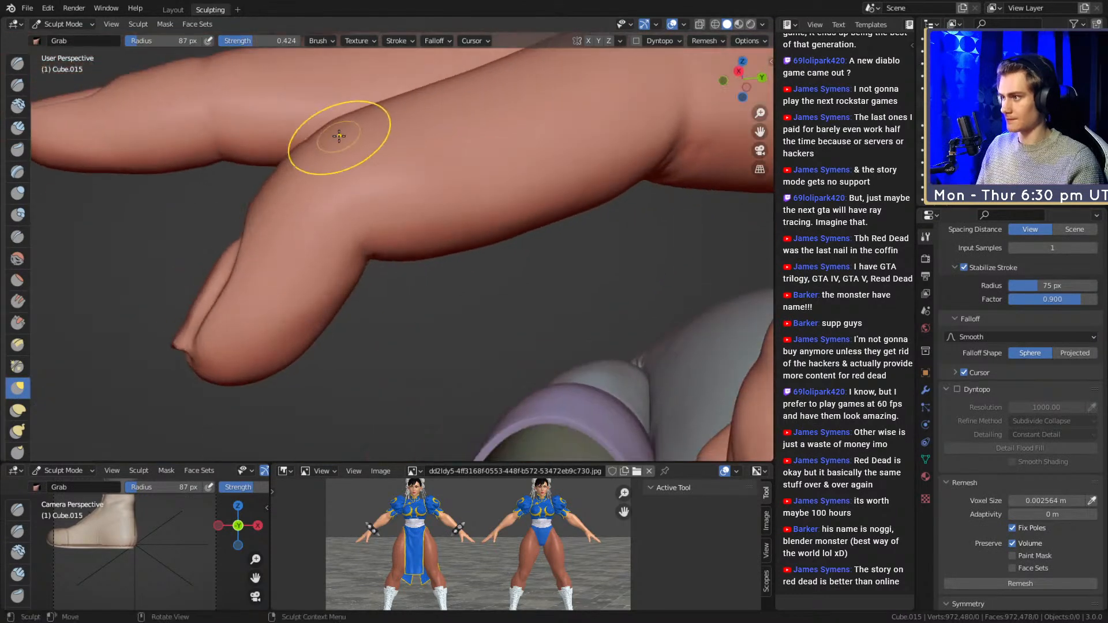
middle_click_drag(423, 212, 428, 239)
key("f")
left_click(490, 241)
middle_click_drag(354, 231, 404, 242)
key("f")
left_click(378, 265)
left_click_drag(330, 288, 330, 330)
- Pull the ring fingertip's pad into a fleshier shape with a resized Grab brush
middle_click_drag(248, 271, 358, 264)
key("f")
left_click(385, 270)
left_click_drag(389, 272, 397, 332)
middle_click_drag(323, 323, 414, 298)
- Sharpen the fold around the upper side of the ring finger's nail with the Crease brush at 24 px and 34 px
middle_click_drag(508, 254, 442, 310)
key("shift+c")
key("f")
middle_click_drag(501, 137, 500, 168)
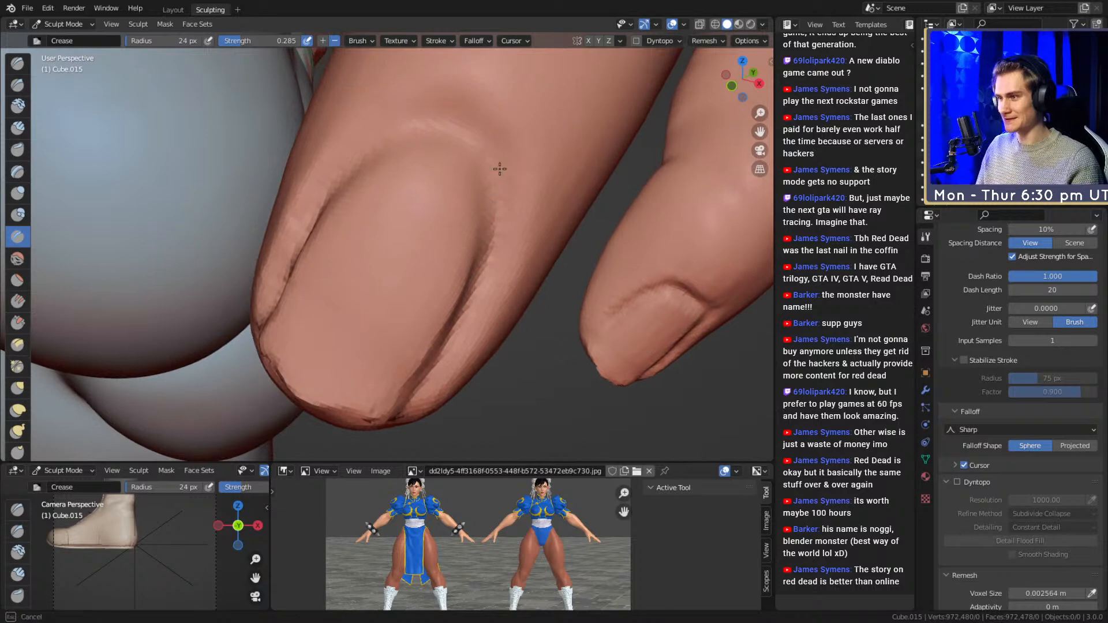
left_click_drag(490, 181, 489, 170)
key("f")
left_click(515, 185)
left_click_drag(492, 222, 488, 161)
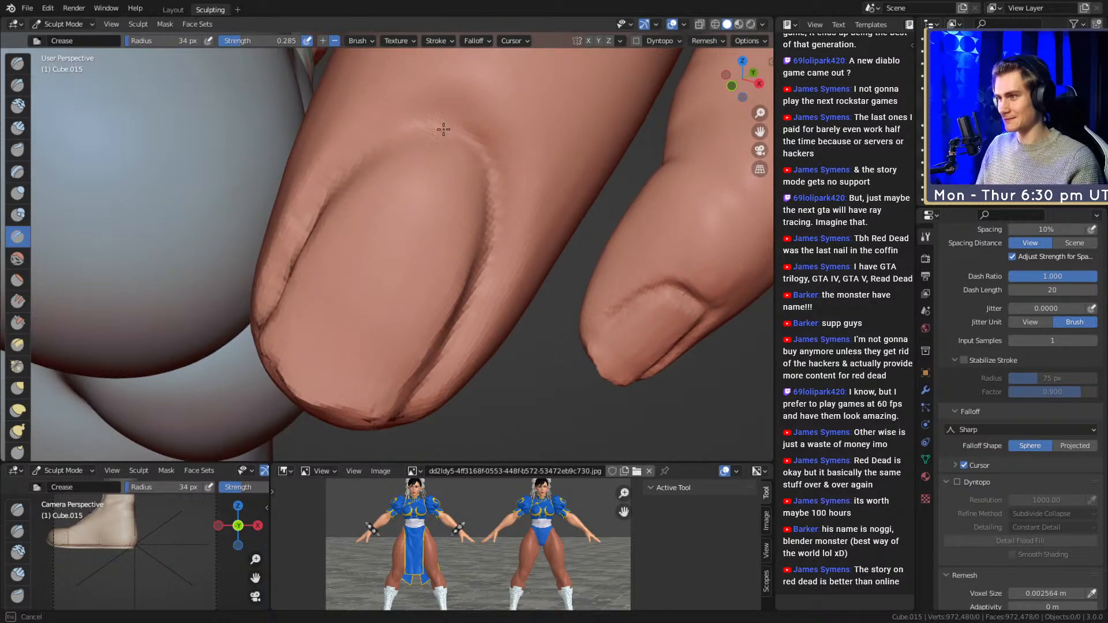
middle_click_drag(455, 137, 406, 134)
- Define the skin fold along the opposite side of the ring finger's nail with the Crease brush at 73 px
mouse_move(302, 224)
middle_mouse_down()
mouse_move(341, 187)
mouse_move(399, 212)
middle_mouse_up()
key("f")
left_click(413, 212)
mouse_move(342, 219)
left_mouse_down()
mouse_move(323, 330)
mouse_move(374, 342)
left_mouse_up()
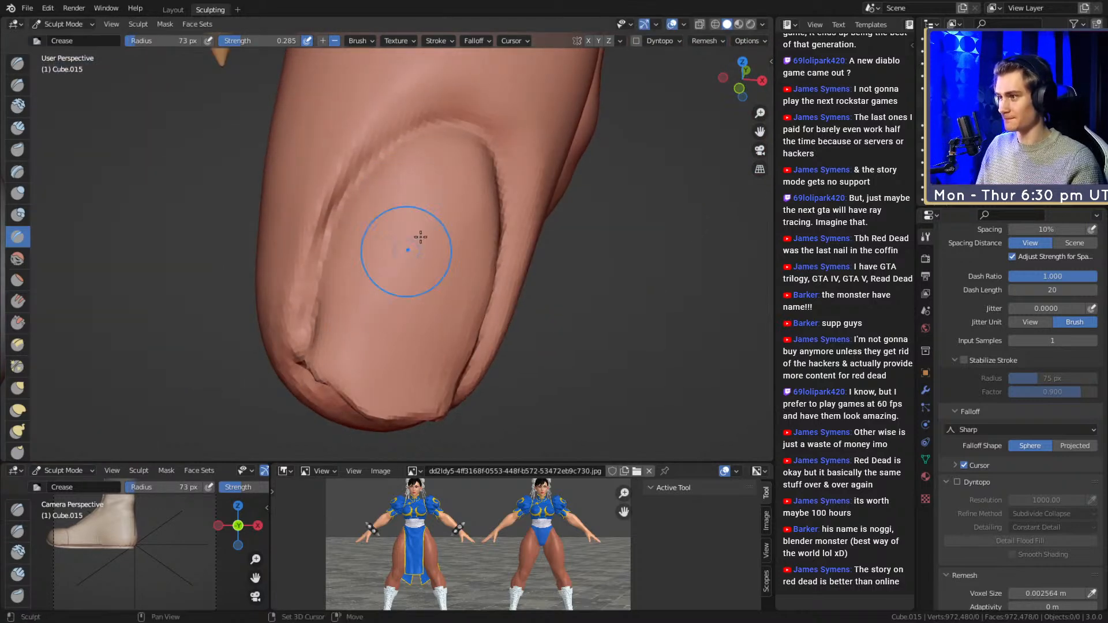
middle_click_drag(458, 237, 417, 250)
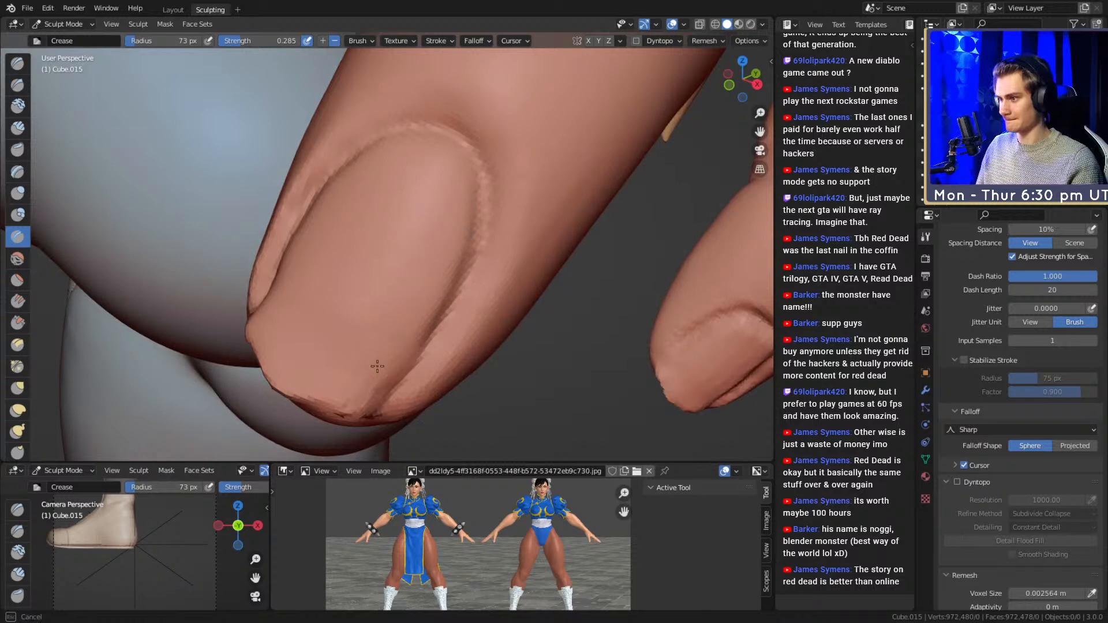
middle_click_drag(354, 335, 396, 296)
- Refine the shape of the ring finger's nail and surrounding tip with the Grab brush at varying sizes
mouse_move(299, 277)
middle_mouse_down()
mouse_move(333, 327)
mouse_move(347, 314)
mouse_move(333, 298)
mouse_move(290, 280)
middle_mouse_up()
key("g")
key("f")
left_click(284, 300)
mouse_move(364, 298)
middle_mouse_down()
mouse_move(436, 332)
mouse_move(378, 323)
middle_mouse_up()
key("f")
left_click(453, 339)
key("f")
left_click(340, 330)
mouse_move(332, 330)
middle_mouse_down()
mouse_move(373, 342)
mouse_move(311, 321)
mouse_move(383, 240)
middle_mouse_up()
mouse_move(436, 191)
middle_mouse_down()
mouse_move(366, 262)
mouse_move(440, 235)
mouse_move(447, 272)
middle_mouse_up()
key("f")
left_click(386, 248)
- Carve a groove beneath the free edge of the ring finger's nail with a resized Crease brush
mouse_move(393, 363)
middle_mouse_down()
mouse_move(391, 255)
mouse_move(372, 236)
mouse_move(385, 203)
middle_mouse_up()
key("shift+c")
key("f")
left_click(380, 237)
key("f")
left_click(457, 266)
left_click_drag(460, 272, 466, 278)
left_click_drag(406, 238, 449, 267)
- Deepen the outer corner of the groove under the nail's free edge with the Crease brush at 37 px
key("f")
left_click(460, 277)
left_click_drag(462, 279, 469, 285)
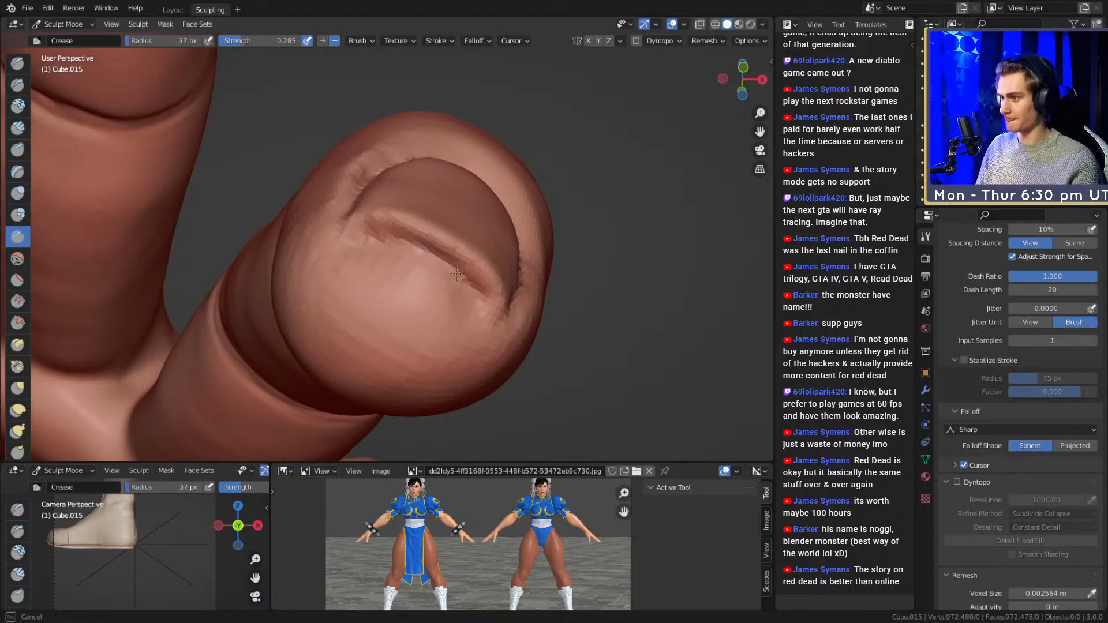
mouse_move(346, 234)
middle_mouse_down()
mouse_move(390, 272)
mouse_move(427, 248)
mouse_move(465, 283)
middle_mouse_up()
middle_click_drag(519, 205, 413, 154)
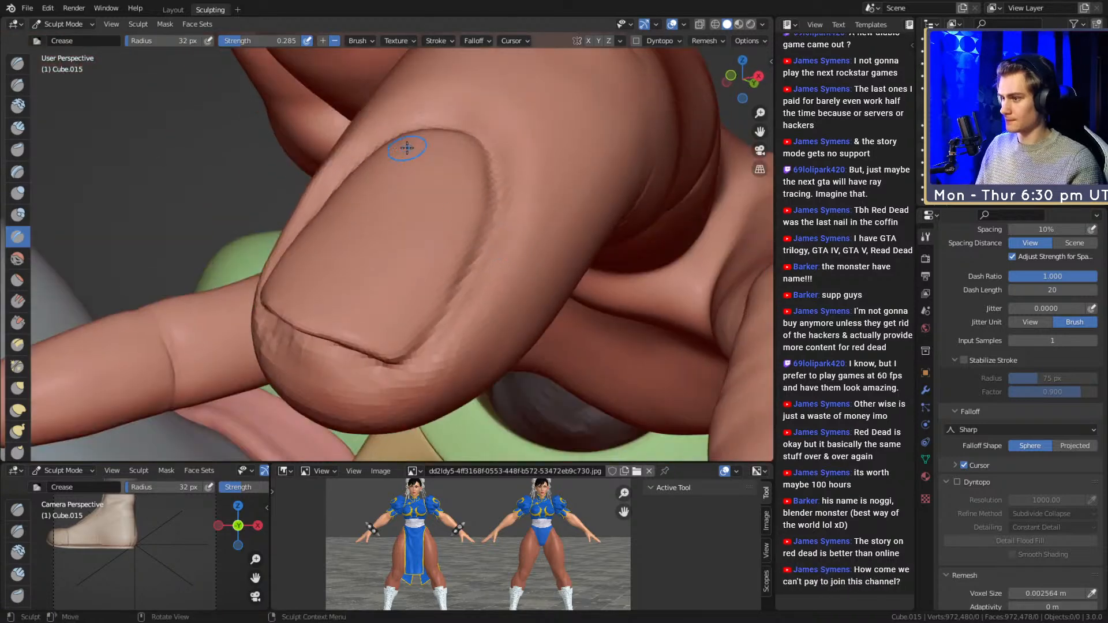
- Build up the flesh of the ring fingertip beneath the nail with the Clay Strips brush, ending at 54 px
key("c")
middle_click_drag(536, 383, 471, 258)
mouse_move(483, 297)
middle_mouse_down("shift")
mouse_move(448, 303)
mouse_move(423, 287)
mouse_move(436, 406)
mouse_move(387, 264)
mouse_move(412, 258)
mouse_move(459, 277)
mouse_move(353, 282)
mouse_move(339, 273)
mouse_move(373, 265)
middle_mouse_up("shift")
key("f")
left_click(337, 261)
key("f")
left_click(349, 254)
left_click_drag(323, 269, 322, 270)
middle_click_drag(393, 318, 385, 299)
key("f")
left_click(383, 258)
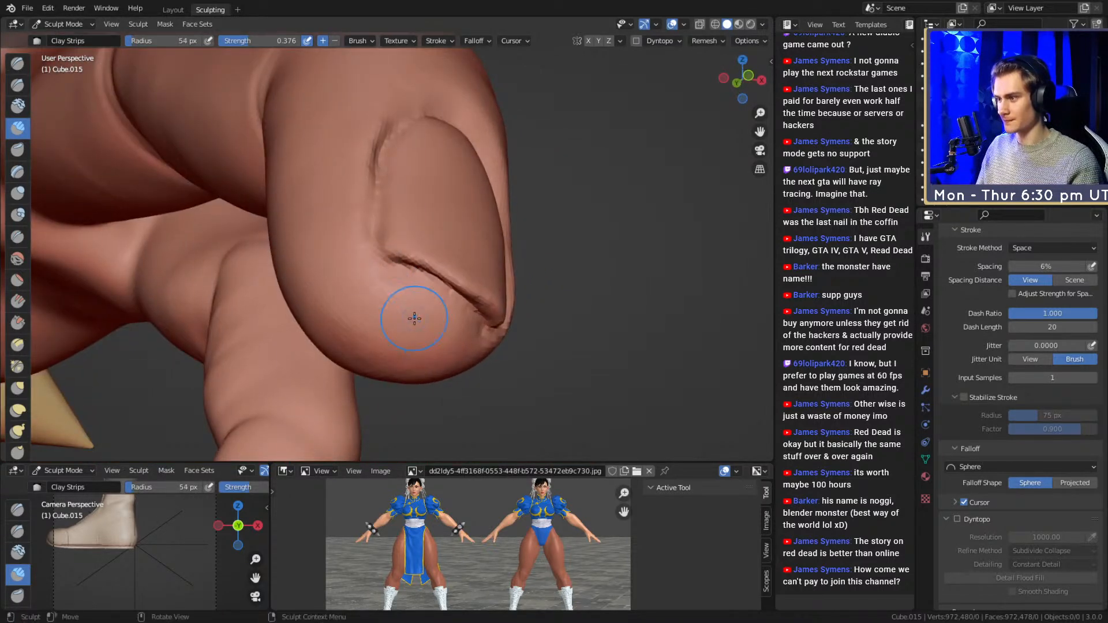
- Recut the side fold from the nail's corner up to the cuticle with the Crease brush at 35 px
mouse_move(409, 301)
middle_mouse_down()
mouse_move(408, 225)
mouse_move(438, 240)
mouse_move(427, 219)
mouse_move(420, 252)
middle_mouse_up()
key("shift+c")
key("f")
left_click(397, 261)
middle_click_drag(448, 172, 363, 323)
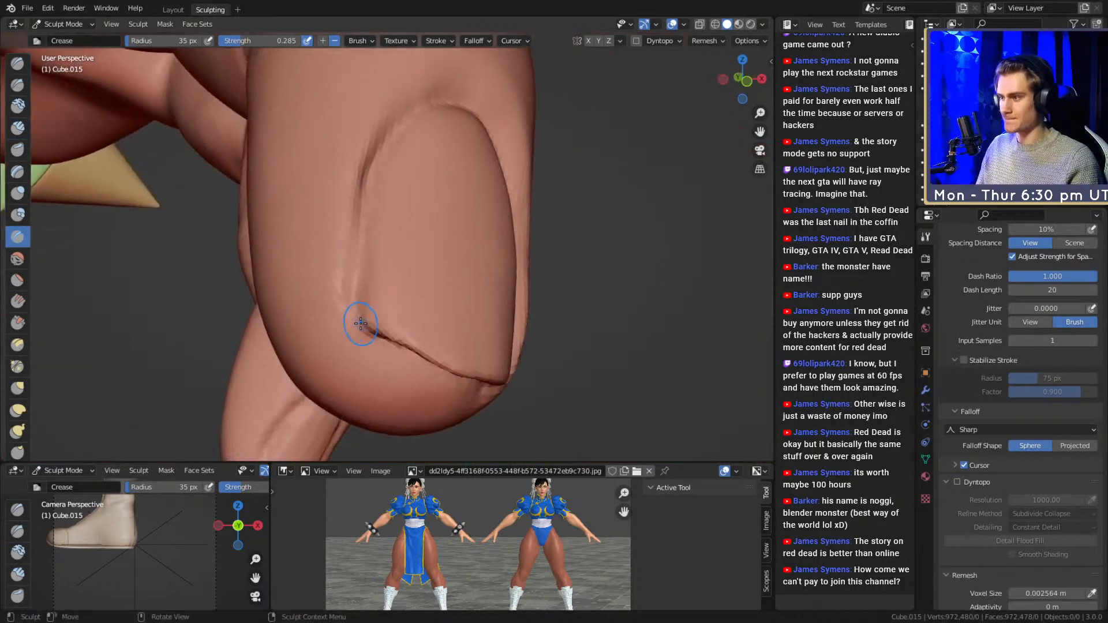
left_click_drag(354, 242, 393, 169)
mouse_move(394, 168)
middle_mouse_down()
mouse_move(427, 227)
mouse_move(383, 237)
middle_mouse_up()
- Add volume to the skin beside the ring finger's nail with the Clay Strips brush at 54 px and 72 px
key("c")
middle_click_drag(425, 136, 396, 261)
key("f")
left_click(377, 272)
left_click_drag(369, 331, 354, 259)
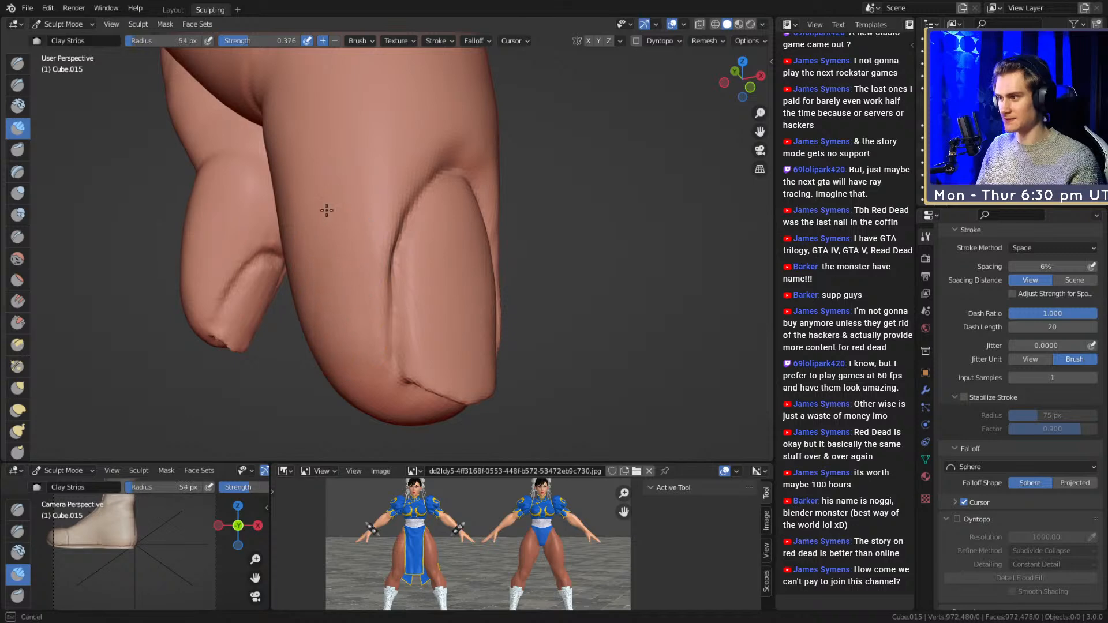
key("f")
left_click(311, 183)
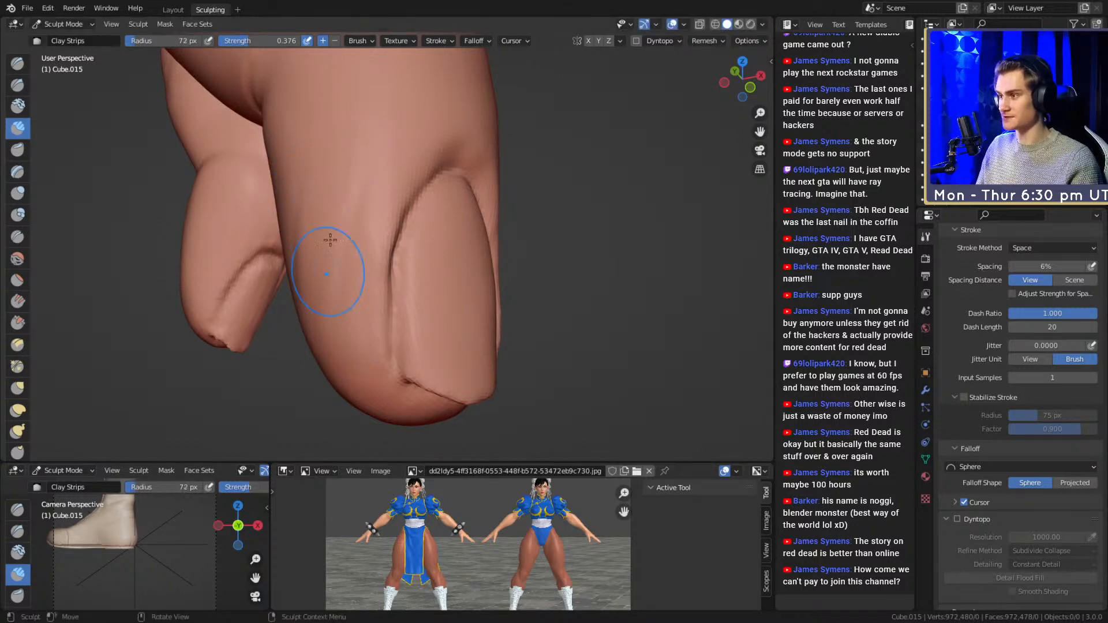
- Fill out the side of the ring finger's end segment with the Clay Strips brush at 93 px
middle_click_drag(326, 279, 384, 226)
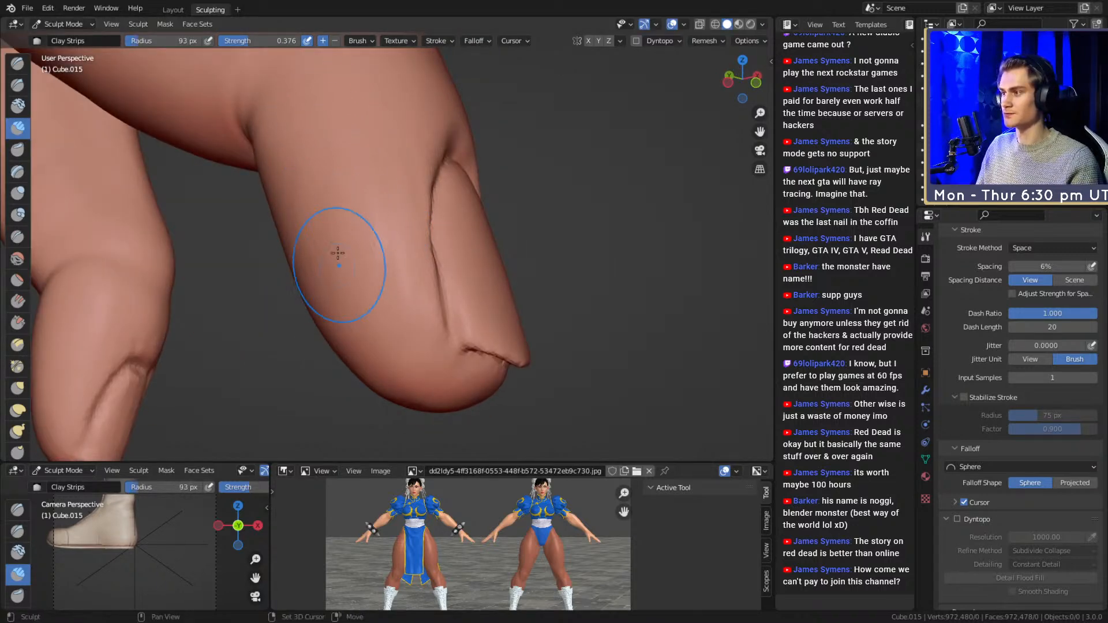
left_click_drag(391, 152, 388, 169)
middle_click_drag(431, 165, 383, 180)
key("f")
left_click(355, 194)
mouse_move(320, 242)
middle_mouse_down()
mouse_move(346, 168)
mouse_move(346, 224)
middle_mouse_up()
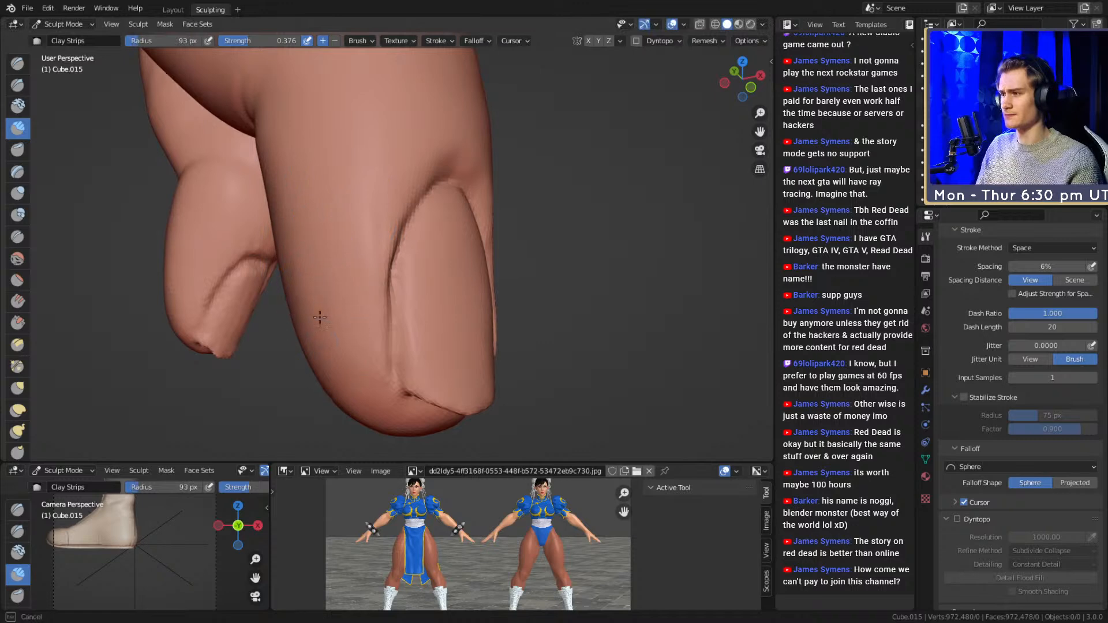
- Adjust the profile of the ring finger's end joint above the nail with the Grab brush at 245 px
mouse_move(342, 248)
middle_mouse_down()
mouse_move(526, 258)
mouse_move(363, 247)
mouse_move(444, 289)
mouse_move(371, 238)
mouse_move(398, 231)
middle_mouse_up()
key("g")
middle_click_drag(398, 231, 438, 216)
key("f")
left_click(460, 209)
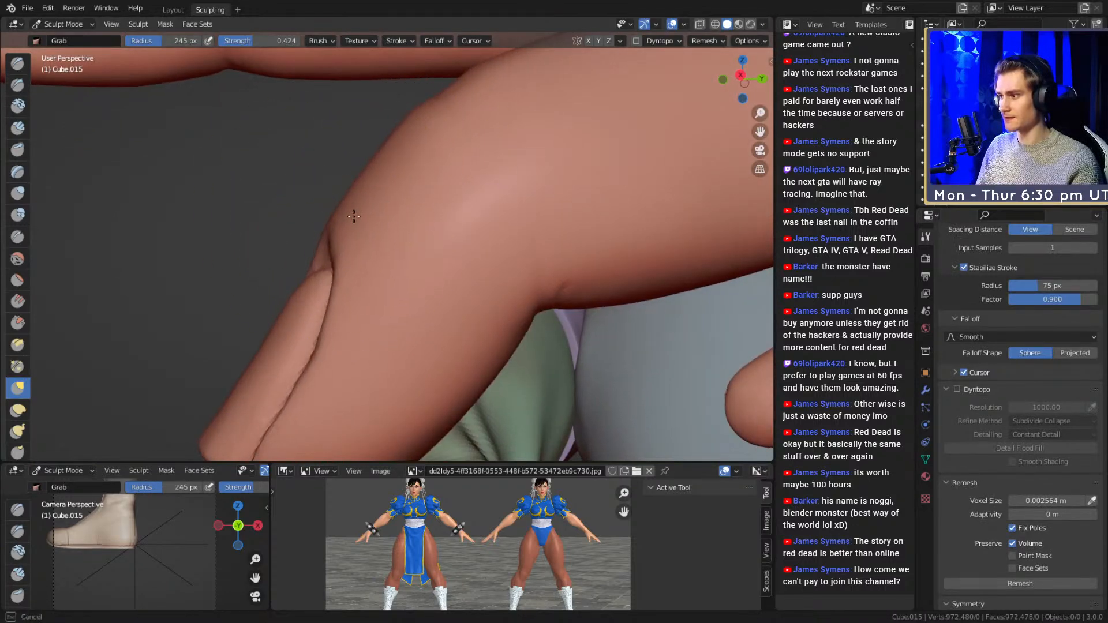
mouse_move(322, 247)
middle_mouse_down()
mouse_move(408, 217)
mouse_move(463, 220)
mouse_move(455, 213)
mouse_move(405, 250)
middle_mouse_up()
- Build up the top of the ring finger between nail and end joint with the Clay Strips brush at 93 px and 134 px
key("c")
key("f")
left_click(452, 219)
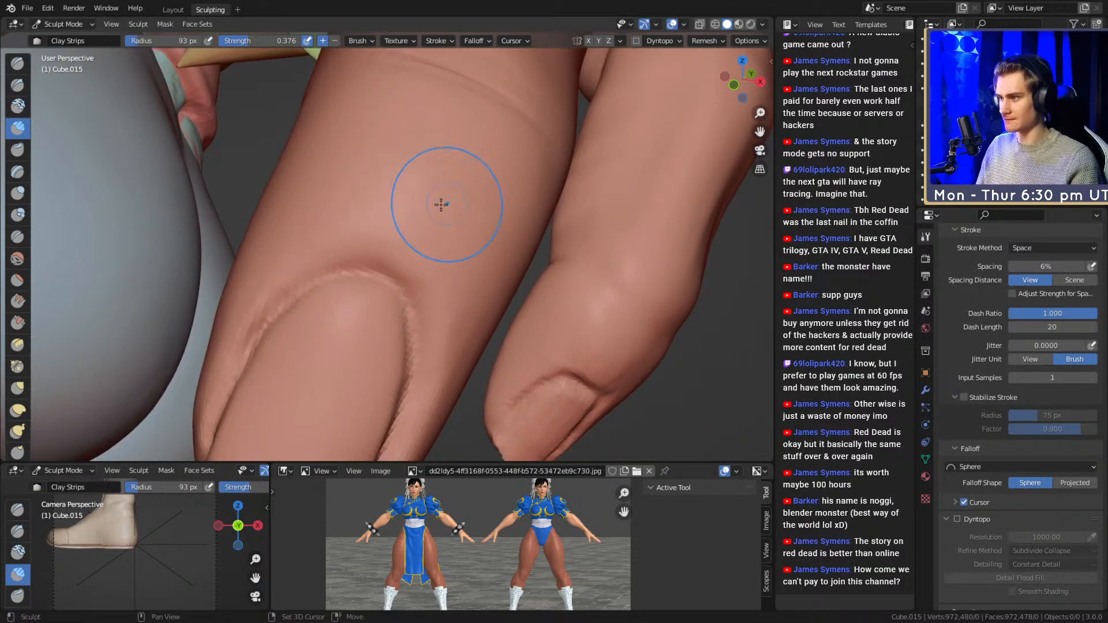
left_click_drag(469, 187, 448, 195, "alt")
key("f")
left_click(468, 193)
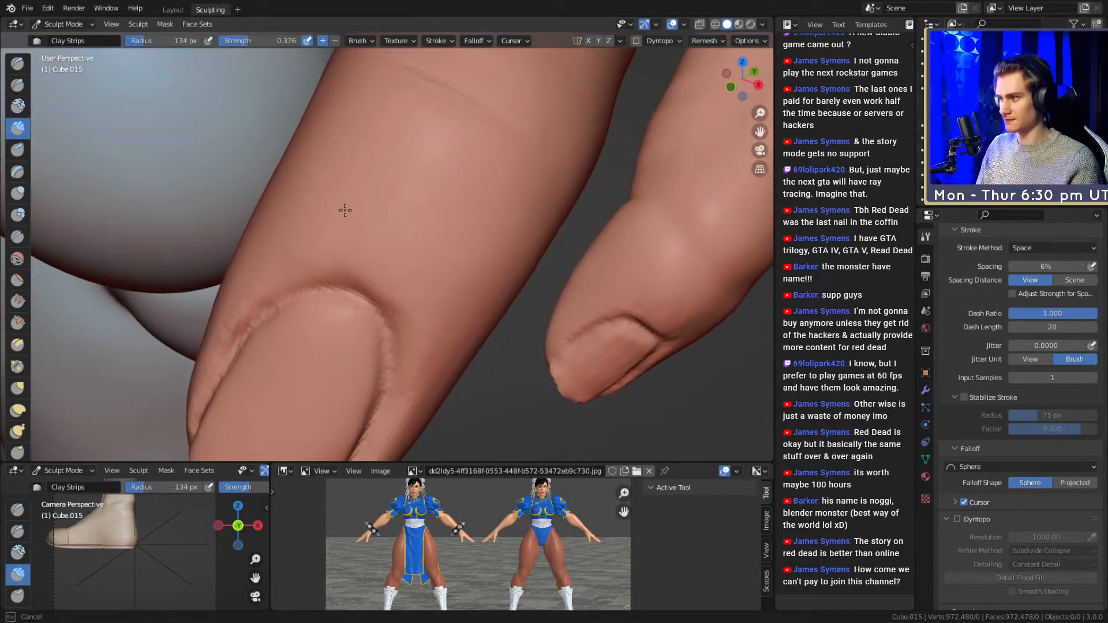
left_click_drag(427, 278, 425, 280)
mouse_move(426, 280)
middle_mouse_down()
mouse_move(451, 287)
mouse_move(391, 206)
mouse_move(413, 223)
mouse_move(400, 231)
middle_mouse_up()
- Crisp up the cuticle fold at the base of the ring finger's nail with a resized Crease brush
key("f")
left_click(424, 283)
key("shift+c")
left_click_drag(399, 231, 405, 248)
middle_click_drag(263, 255, 498, 298)
mouse_move(499, 299)
left_mouse_down("ctrl+alt")
mouse_move(462, 255)
mouse_move(434, 262)
left_mouse_up("ctrl+alt")
- Nudge the upper corner of the ring finger's nail outline with the Grab brush, starting at 24 px
key("g")
left_click_drag(434, 262, 421, 244, "ctrl+alt")
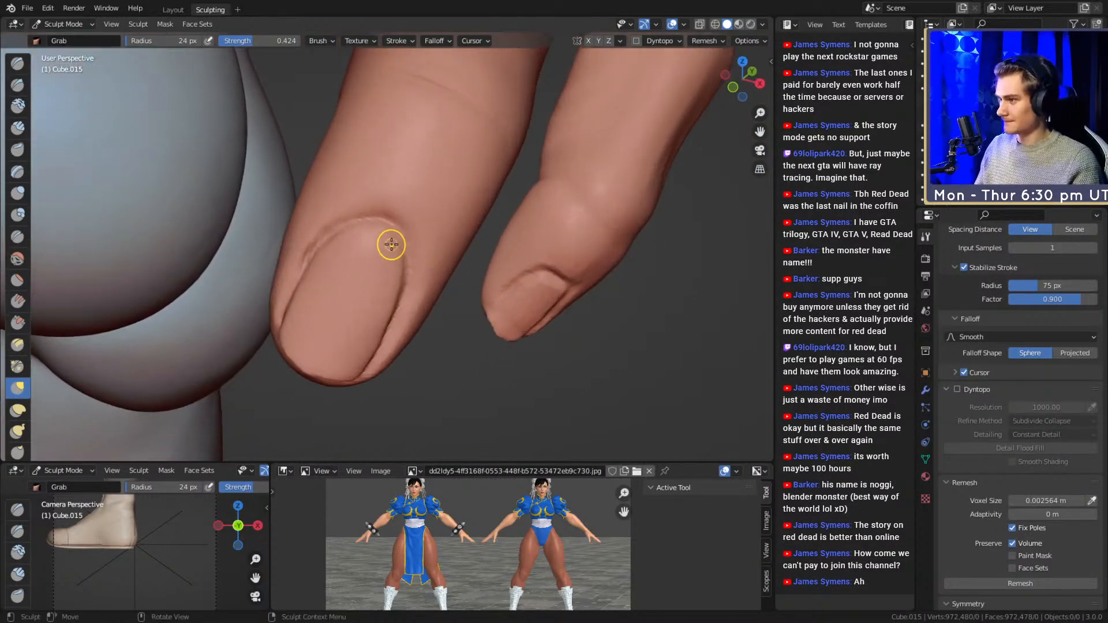
middle_click_drag(427, 228, 417, 223)
key("f")
left_click(401, 235)
mouse_move(401, 235)
left_mouse_down()
mouse_move(389, 217)
mouse_move(410, 246)
left_mouse_up()
key("f")
left_click(365, 244)
- Refine the ring finger's nail outline and side fold with the Grab brush at sizes including 125 px and 53 px
mouse_move(342, 217)
middle_mouse_down()
mouse_move(458, 218)
mouse_move(527, 272)
mouse_move(447, 247)
mouse_move(438, 220)
middle_mouse_up()
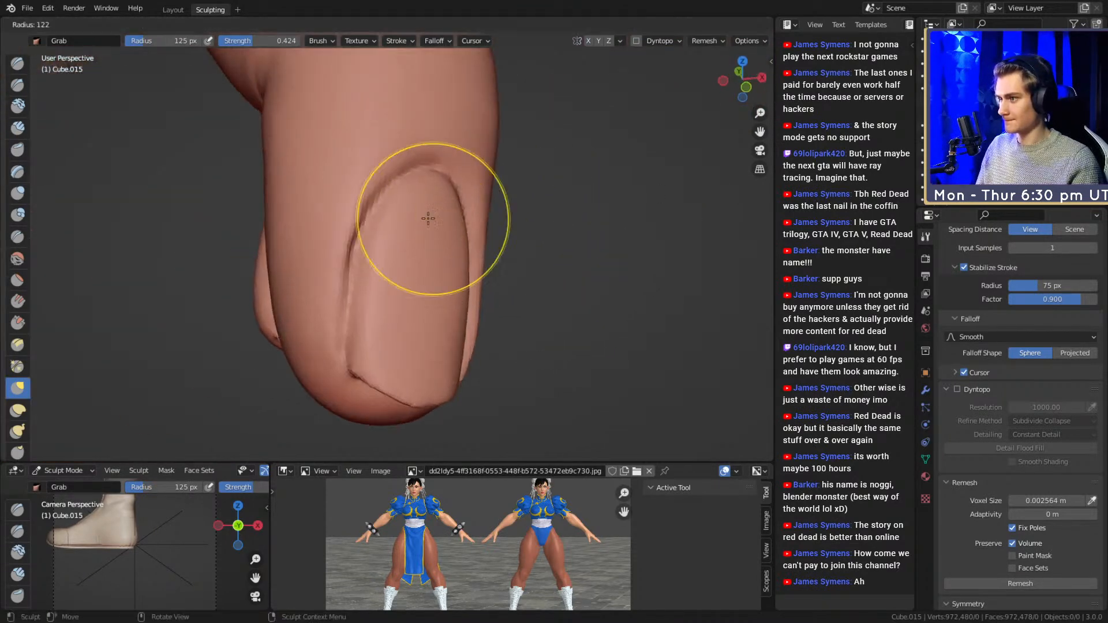
middle_click_drag(408, 320, 334, 274)
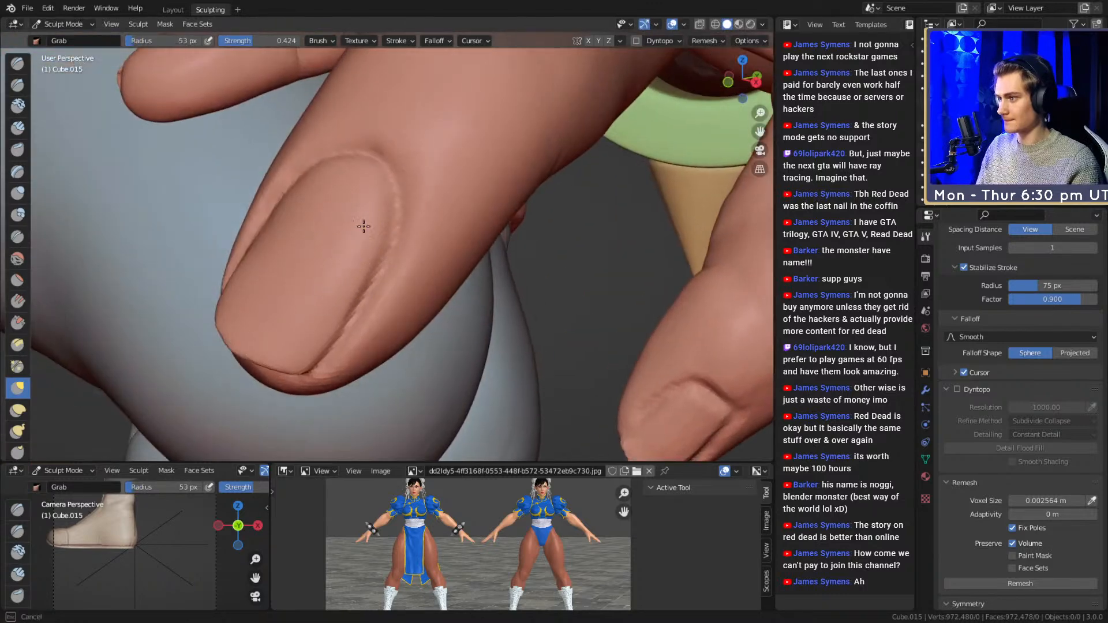
middle_click_drag(388, 203, 401, 216)
middle_click_drag(400, 215, 395, 252, "ctrl")
middle_click_drag(417, 196, 418, 299, "ctrl")
middle_click_drag(392, 179, 383, 223, "ctrl")
middle_click_drag(438, 320, 456, 257, "ctrl")
middle_click_drag(522, 251, 501, 272, "shift")
key("f")
left_click(518, 271)
- Adjust the finger's overall form from several angles with a repeatedly resized Grab brush
mouse_move(349, 215)
middle_mouse_down("shift")
mouse_move(388, 285)
mouse_move(456, 283)
mouse_move(431, 282)
middle_mouse_up("shift")
key("f")
left_click(413, 282)
key("f")
left_click(444, 283)
mouse_move(392, 242)
middle_mouse_down("shift")
mouse_move(420, 289)
mouse_move(419, 320)
middle_mouse_up("shift")
left_click_drag(419, 321, 425, 278, "alt")
mouse_move(441, 222)
left_mouse_down("ctrl+alt")
mouse_move(479, 265)
mouse_move(447, 286)
mouse_move(489, 307)
mouse_move(576, 141)
mouse_move(307, 220)
left_mouse_up("ctrl+alt")
mouse_move(307, 219)
middle_mouse_down("ctrl")
mouse_move(379, 227)
mouse_move(510, 319)
mouse_move(465, 247)
mouse_move(404, 191)
middle_mouse_up("ctrl")
- Sculpt the area around the little finger's base knuckle with the Clay Strips brush at 47 px
key("c")
key("f")
left_click(497, 269)
mouse_move(497, 270)
left_mouse_down("alt")
mouse_move(427, 231)
mouse_move(458, 225)
mouse_move(474, 259)
left_mouse_up("alt")
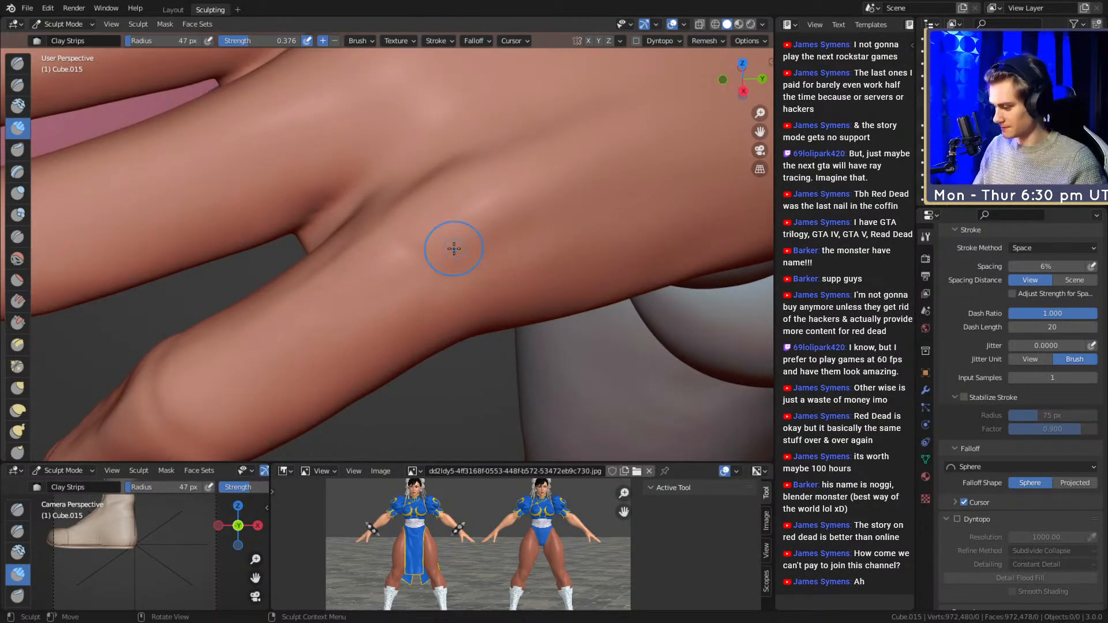
mouse_move(488, 271)
middle_mouse_down()
mouse_move(506, 252)
mouse_move(454, 226)
middle_mouse_up()
- Sculpt skin creases along the hand's outer edge below the little finger with the Clay Strips brush at 53 px
mouse_move(559, 172)
middle_mouse_down()
mouse_move(401, 188)
mouse_move(476, 224)
mouse_move(445, 256)
middle_mouse_up()
mouse_move(487, 218)
middle_mouse_down()
mouse_move(517, 227)
mouse_move(440, 214)
mouse_move(453, 250)
mouse_move(463, 226)
mouse_move(426, 205)
mouse_move(380, 337)
middle_mouse_up()
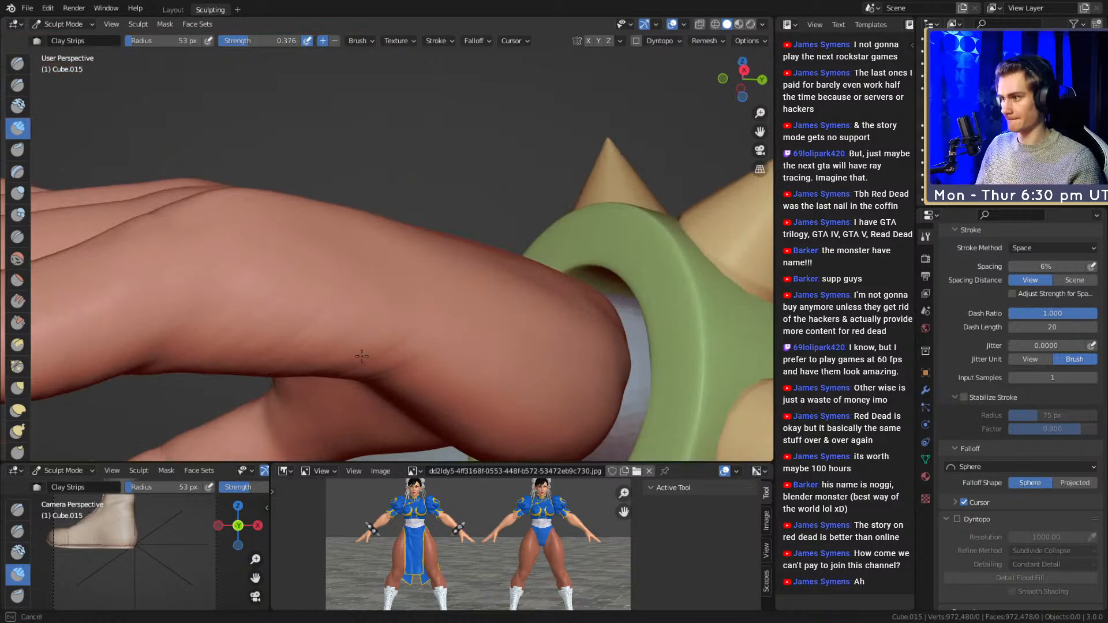
mouse_move(279, 346)
middle_mouse_down()
mouse_move(433, 234)
mouse_move(408, 166)
mouse_move(386, 232)
middle_mouse_up()
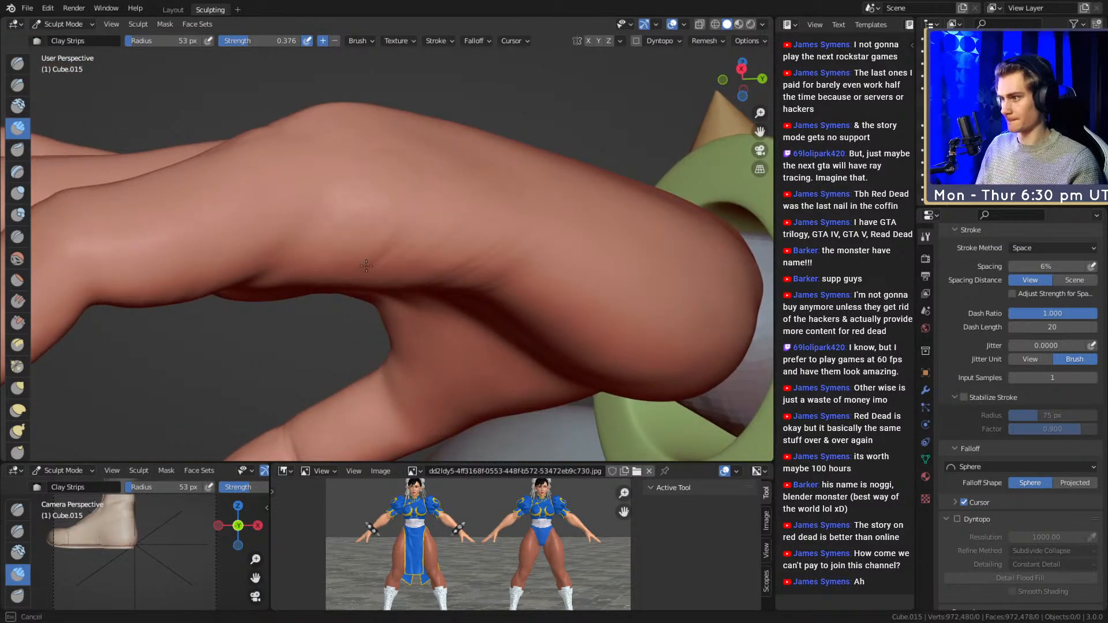
mouse_move(516, 293)
middle_mouse_down()
mouse_move(514, 193)
mouse_move(473, 193)
middle_mouse_up()
- Build up fleshy strips across the outer heel of the palm with the Clay Strips brush at 63 px
middle_click_drag(540, 207, 433, 233)
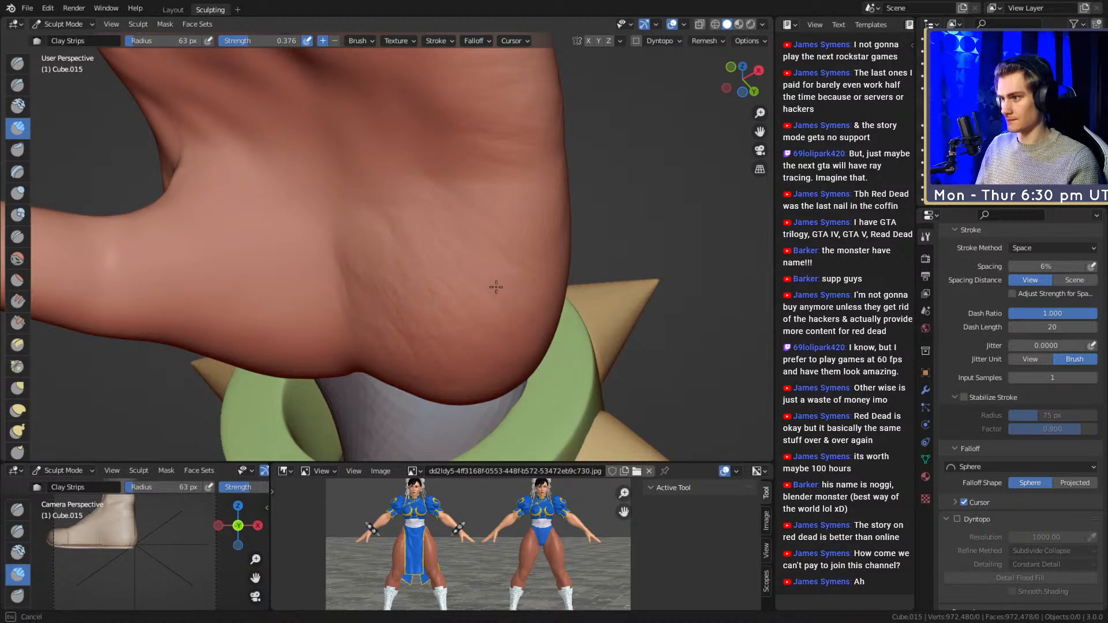
mouse_move(539, 260)
middle_mouse_down()
mouse_move(371, 310)
mouse_move(379, 242)
middle_mouse_up()
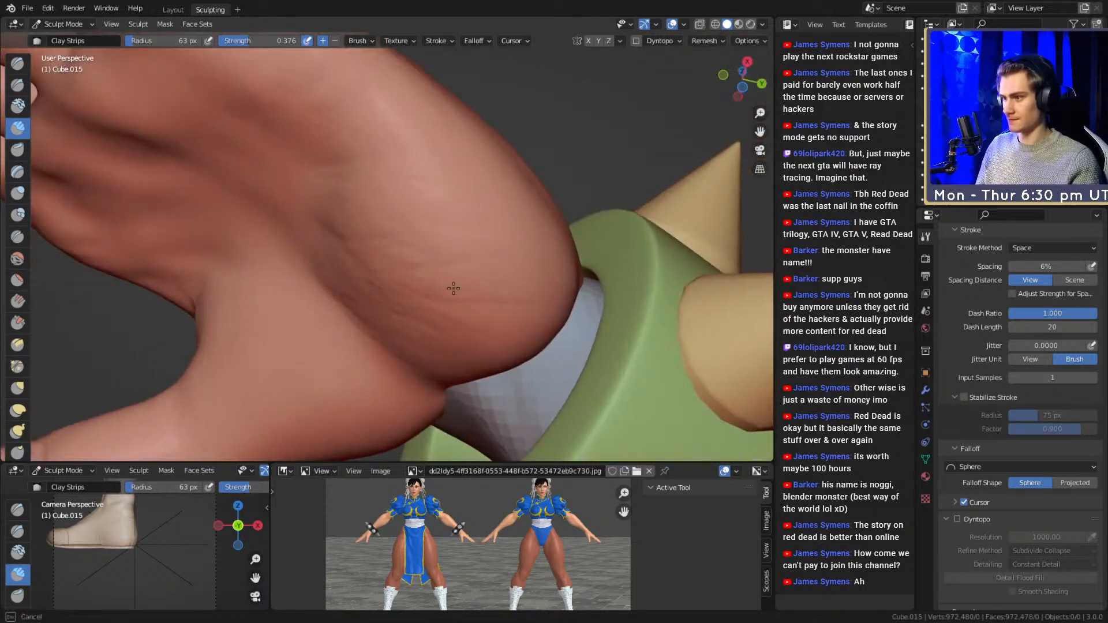
mouse_move(558, 243)
middle_mouse_down()
mouse_move(393, 311)
mouse_move(425, 251)
middle_mouse_up()
mouse_move(520, 295)
middle_mouse_down()
mouse_move(487, 255)
mouse_move(395, 271)
middle_mouse_up()
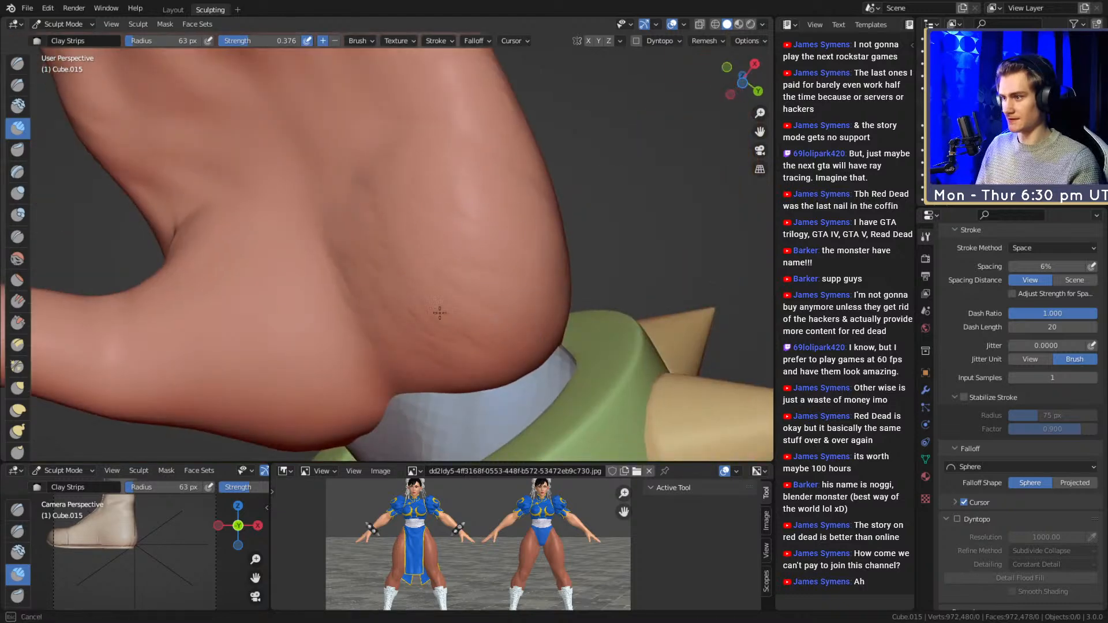
middle_click_drag(473, 244, 421, 296)
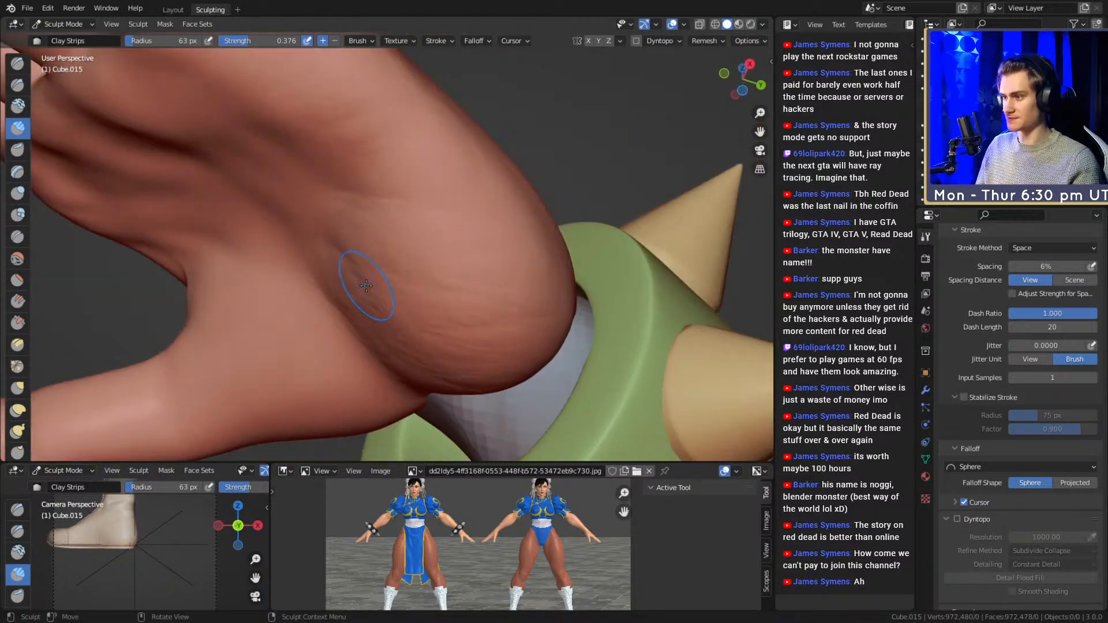
- Smooth the outer heel of the palm with the brush enlarged to 208 px
middle_click_drag(510, 209, 365, 280)
key("f")
left_click(585, 266)
mouse_move(515, 319)
left_mouse_down("shift")
mouse_move(531, 322)
mouse_move(461, 318)
left_mouse_up("shift")
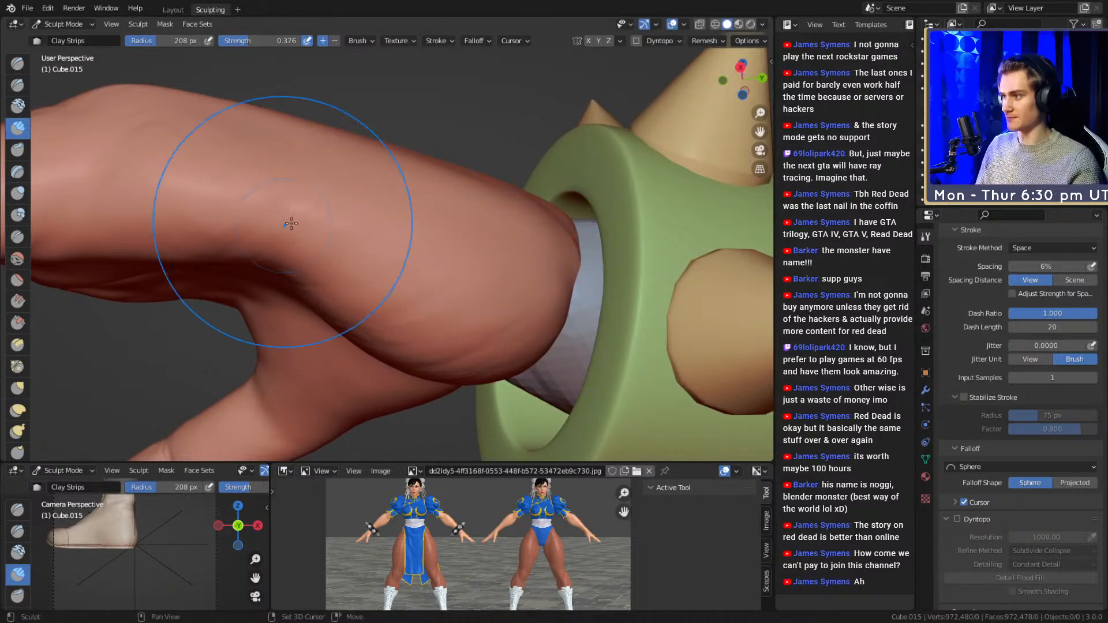
- Adjust the back of the hand around the little finger's base knuckle with the Grab brush at 157 px
mouse_move(242, 202)
middle_mouse_down()
mouse_move(317, 267)
mouse_move(564, 292)
mouse_move(564, 241)
mouse_move(508, 224)
mouse_move(440, 308)
middle_mouse_up()
key("f")
left_click(326, 261)
key("f")
left_click(260, 252)
mouse_move(452, 380)
middle_mouse_down()
mouse_move(344, 215)
mouse_move(502, 164)
mouse_move(421, 257)
middle_mouse_up()
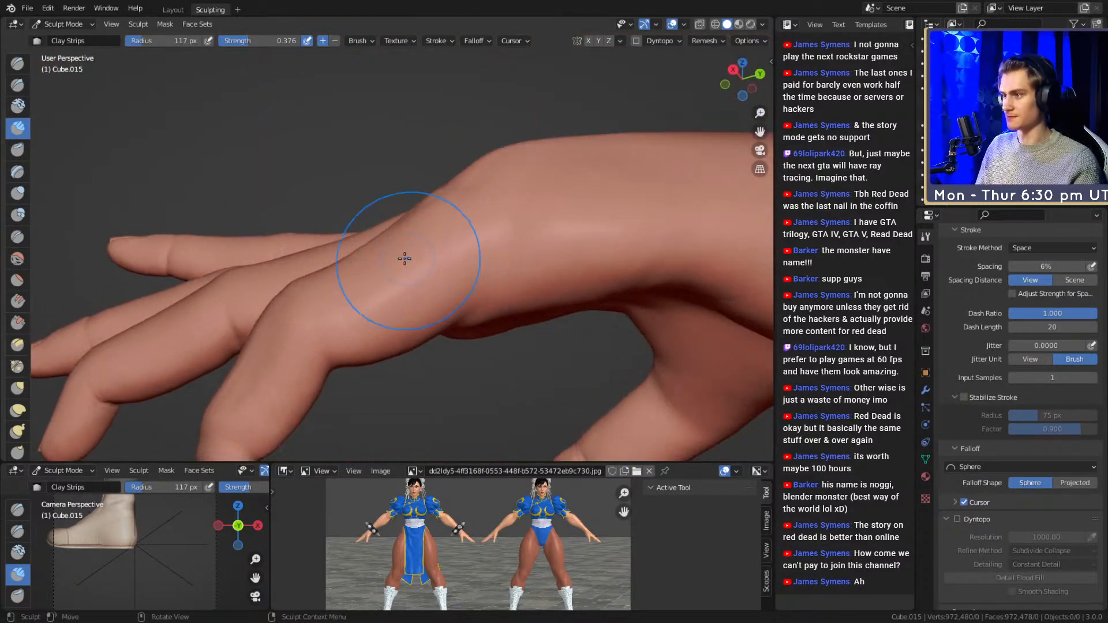
key("g")
key("f")
left_click(334, 264)
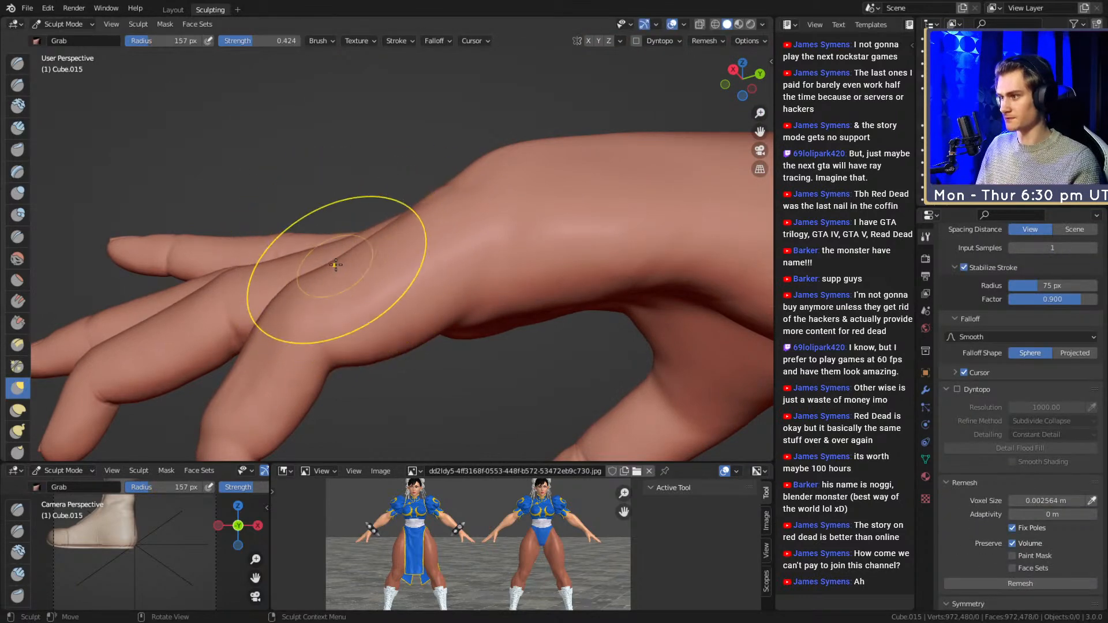
- Refine the little finger from its base knuckle towards the middle joint with the Clay Strips brush reduced from 58 to 36 px
mouse_move(408, 218)
middle_mouse_down()
mouse_move(458, 238)
mouse_move(406, 185)
mouse_move(458, 228)
mouse_move(433, 254)
middle_mouse_up()
key("f")
left_click(434, 236)
key("c")
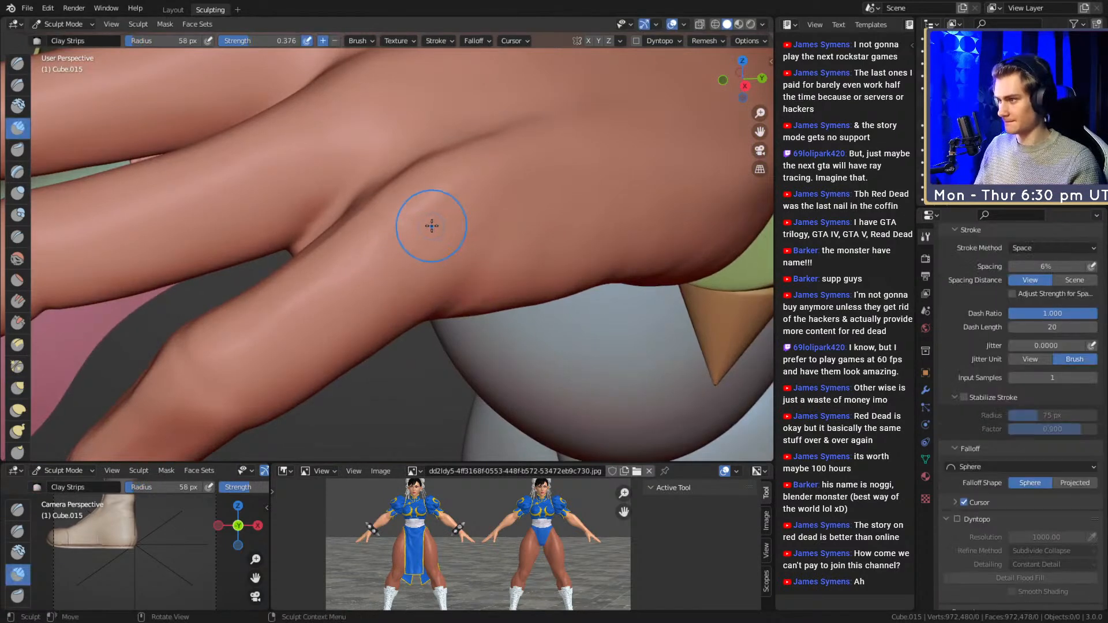
key("f")
left_click(407, 244)
mouse_move(407, 244)
middle_mouse_down()
mouse_move(485, 235)
mouse_move(468, 252)
middle_mouse_up()
left_click(388, 362)
middle_click_drag(388, 362, 463, 259)
middle_click_drag(346, 291, 463, 230)
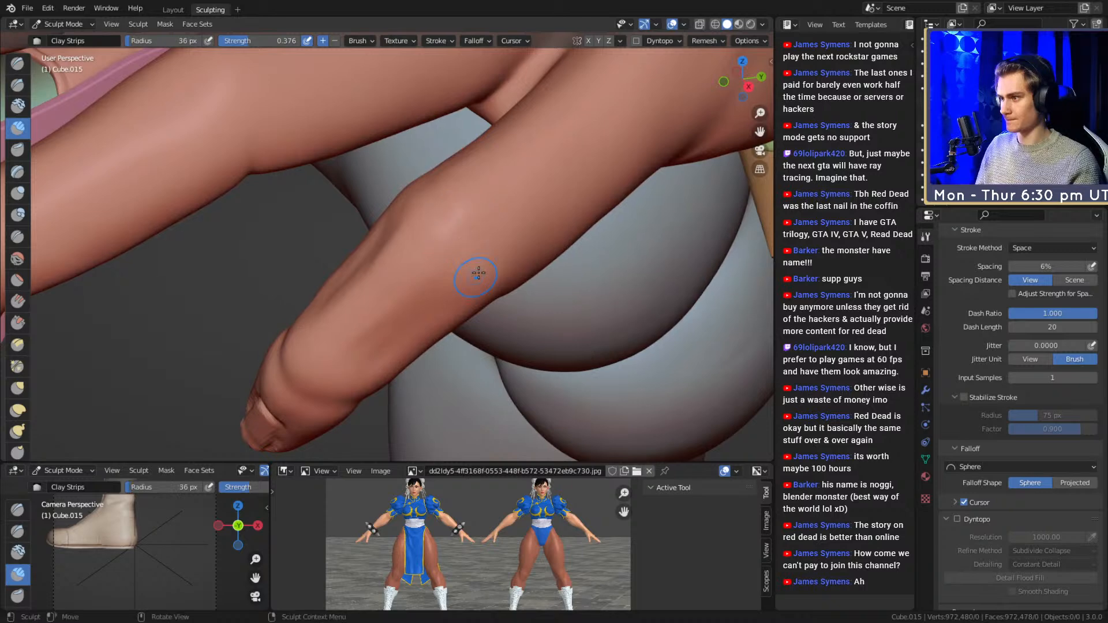
- Build up the little finger's middle joint with the Clay Strips brush
middle_click_drag(476, 277, 441, 238)
mouse_move(361, 277)
middle_mouse_down()
mouse_move(410, 304)
mouse_move(421, 234)
middle_mouse_up()
key("f")
left_click(413, 225)
mouse_move(401, 222)
left_mouse_down()
mouse_move(448, 174)
mouse_move(384, 254)
left_mouse_up()
key("f")
left_click(404, 214)
- Sculpt the inner side of the little finger between its middle and last joints with the Clay Strips brush at about 42 px
mouse_move(416, 255)
middle_mouse_down()
mouse_move(481, 300)
mouse_move(462, 239)
middle_mouse_up()
key("f")
left_click(452, 230)
left_click_drag(430, 187, 425, 170)
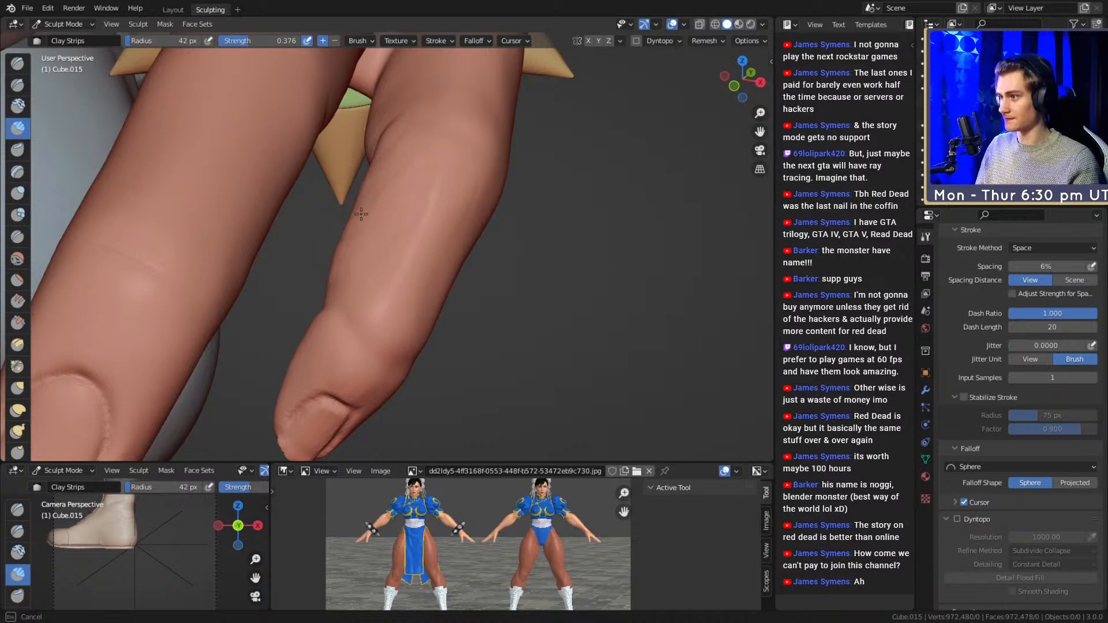
left_click_drag(362, 266, 367, 254)
key("f")
left_click(425, 185)
mouse_move(407, 210)
left_mouse_down()
mouse_move(374, 279)
mouse_move(385, 231)
left_mouse_up()
mouse_move(390, 219)
left_mouse_down()
mouse_move(381, 225)
mouse_move(393, 217)
left_mouse_up()
- Sculpt the little finger's last joint just above the nail with the Clay Strips brush at 43 px
mouse_move(440, 155)
middle_mouse_down()
mouse_move(461, 180)
mouse_move(470, 149)
mouse_move(400, 260)
middle_mouse_up()
key("f")
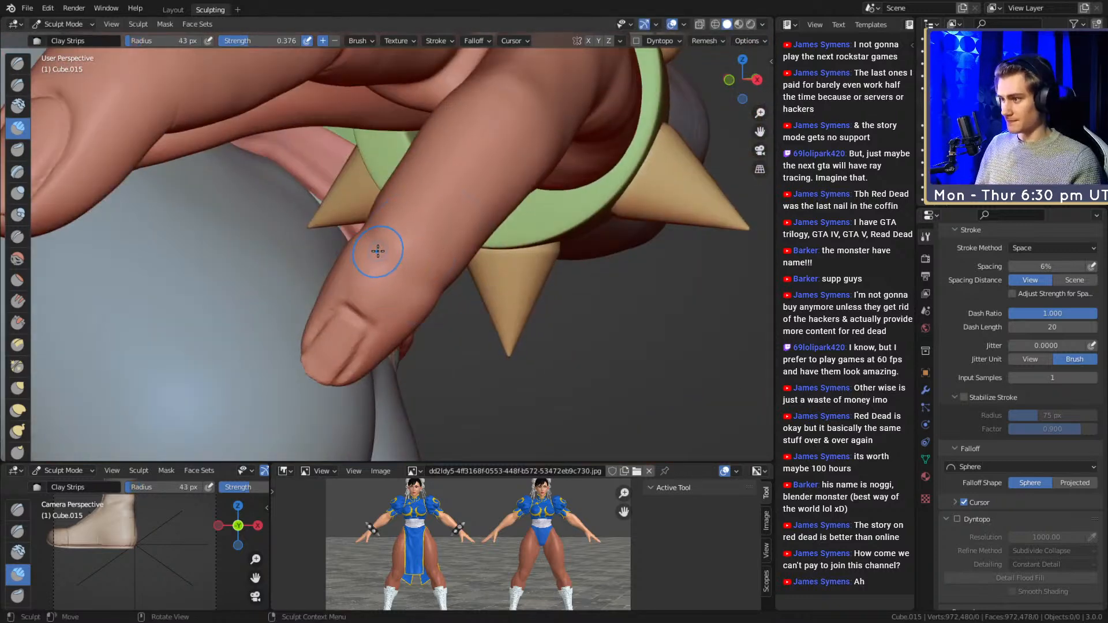
middle_click_drag(432, 294, 375, 276)
key("f")
left_click_drag(366, 267, 378, 245)
left_click(387, 245)
- Smooth the little finger's last joint with the brush enlarged to about 78 px
mouse_move(377, 246)
middle_mouse_down()
mouse_move(392, 202)
mouse_move(397, 276)
middle_mouse_up()
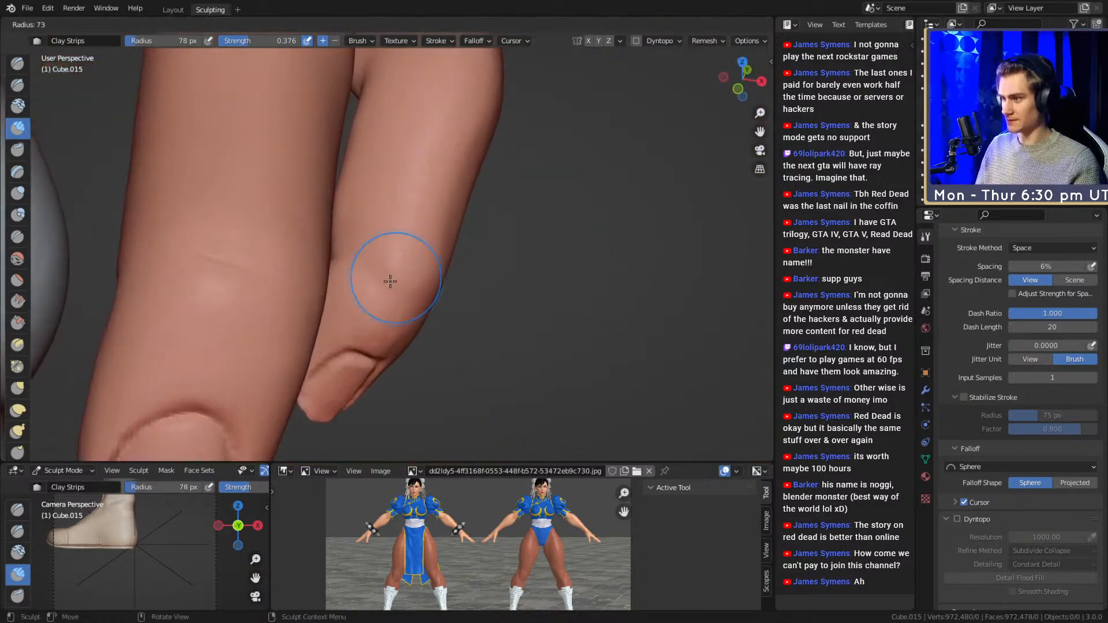
left_click_drag(356, 242, 349, 247)
mouse_move(369, 236)
left_mouse_down("alt")
mouse_move(495, 192)
mouse_move(428, 284)
mouse_move(451, 246)
left_mouse_up("alt")
key("f")
left_click(445, 285)
key("f")
left_click(440, 246)
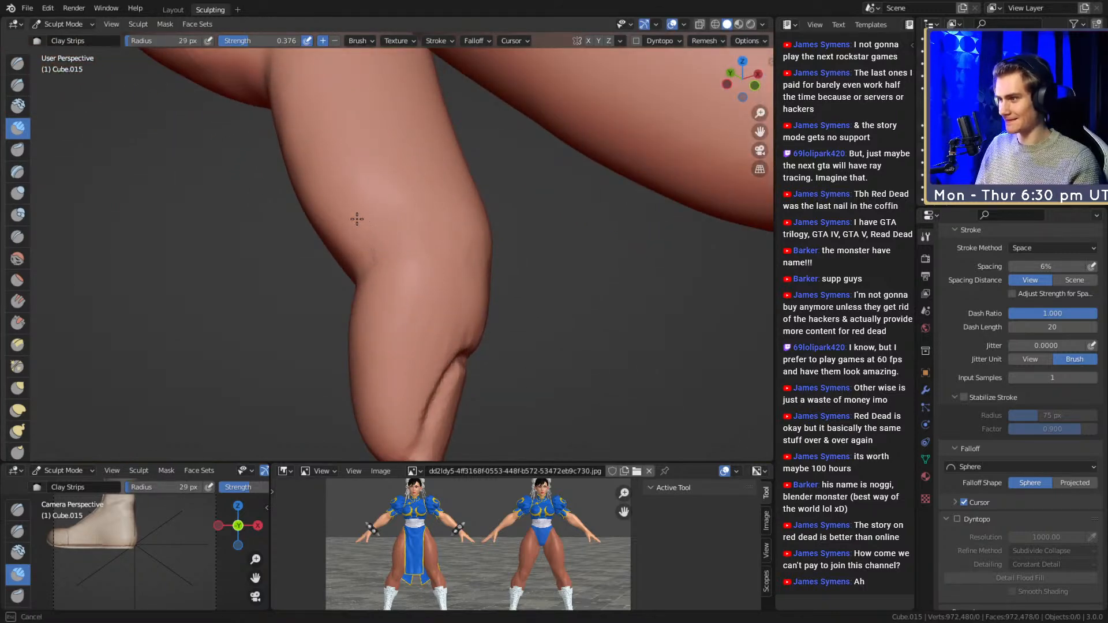
- Sculpt the side of the little finger above its last joint fold with the Clay Strips brush at 29 px
key("f")
left_click_drag(444, 232, 456, 247)
left_click(509, 240)
left_click_drag(456, 247, 436, 249, "alt")
left_click_drag(447, 243, 453, 256)
mouse_move(450, 254)
left_mouse_down("alt")
mouse_move(424, 202)
mouse_move(436, 193)
mouse_move(443, 200)
mouse_move(369, 267)
mouse_move(383, 250)
mouse_move(298, 258)
mouse_move(344, 252)
mouse_move(338, 193)
left_mouse_up("alt")
- Adjust the side of the little finger with the Grab brush and sharpen its joint fold with the Crease brush
key("g")
key("f")
left_click(275, 252)
key("shift+c")
mouse_move(453, 274)
left_mouse_down("alt")
mouse_move(375, 233)
mouse_move(406, 240)
mouse_move(418, 277)
mouse_move(389, 313)
mouse_move(444, 284)
left_mouse_up("alt")
key("f")
left_click(399, 283)
- Fill out the little finger around its joint with the Clay Strips brush
key("g")
key("c")
left_click_drag(385, 150, 381, 199, "alt+shift")
key("f")
left_click(393, 186)
mouse_move(302, 243)
left_mouse_down("alt")
mouse_move(413, 168)
mouse_move(548, 190)
left_mouse_up("alt")
mouse_move(422, 285)
left_mouse_down("alt+shift")
mouse_move(431, 203)
mouse_move(415, 198)
mouse_move(426, 218)
left_mouse_up("alt+shift")
- Carve the first wrinkle across the top of the little finger's middle knuckle with the Crease brush at 20 px
key("shift+c")
key("f")
left_click(405, 205)
mouse_move(434, 176)
left_mouse_down()
mouse_move(380, 240)
mouse_move(455, 217)
mouse_move(380, 216)
left_mouse_up()
mouse_move(298, 173)
left_mouse_down("alt")
mouse_move(400, 254)
mouse_move(388, 240)
mouse_move(488, 214)
mouse_move(403, 257)
mouse_move(388, 209)
left_mouse_up("alt")
mouse_move(440, 245)
left_mouse_down("alt+shift")
mouse_move(474, 325)
mouse_move(475, 275)
mouse_move(430, 223)
mouse_move(422, 245)
mouse_move(450, 299)
mouse_move(452, 266)
left_mouse_up("alt+shift")
key("f")
left_click(417, 237)
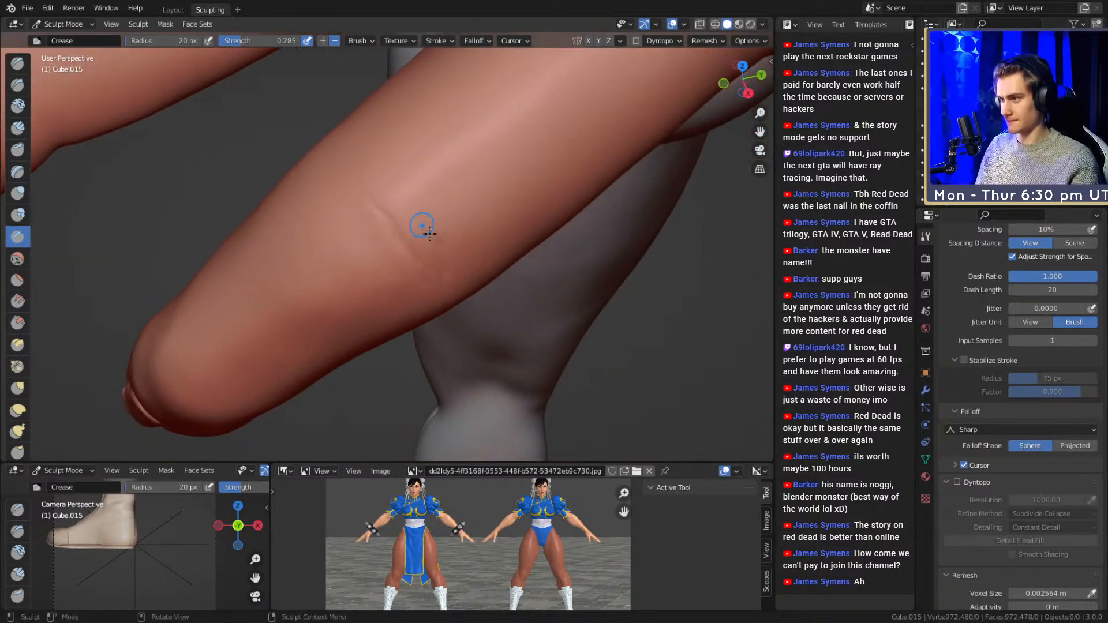
- Add more fine parallel wrinkles over the little finger's middle knuckle with the Crease brush, reducing it to 12 px
left_click_drag(385, 175, 375, 170, "alt")
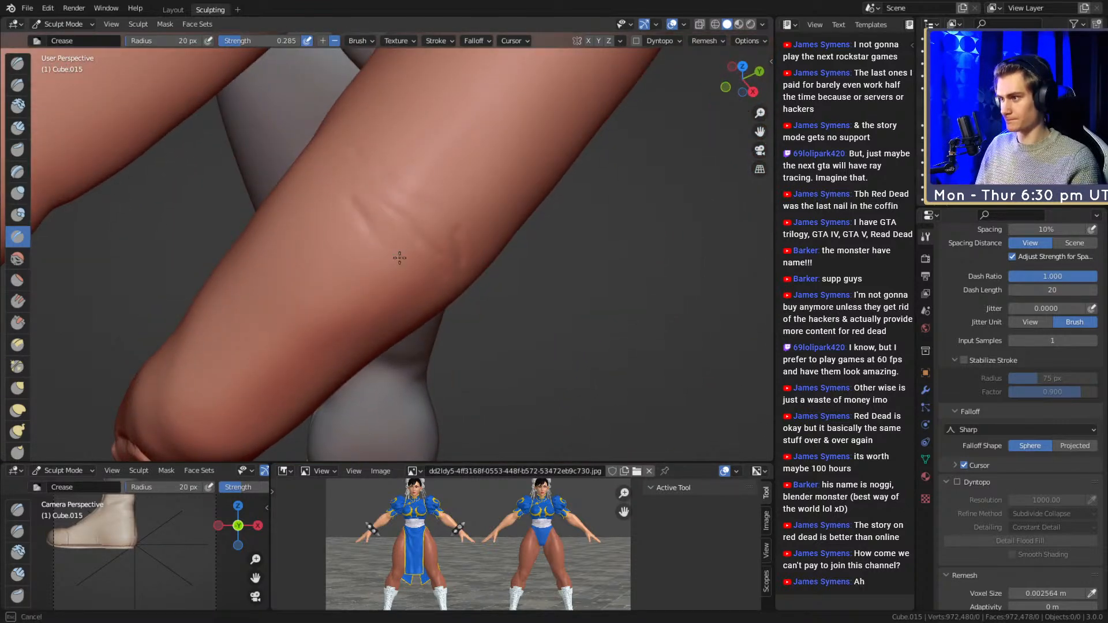
left_click_drag(392, 253, 368, 215, "alt")
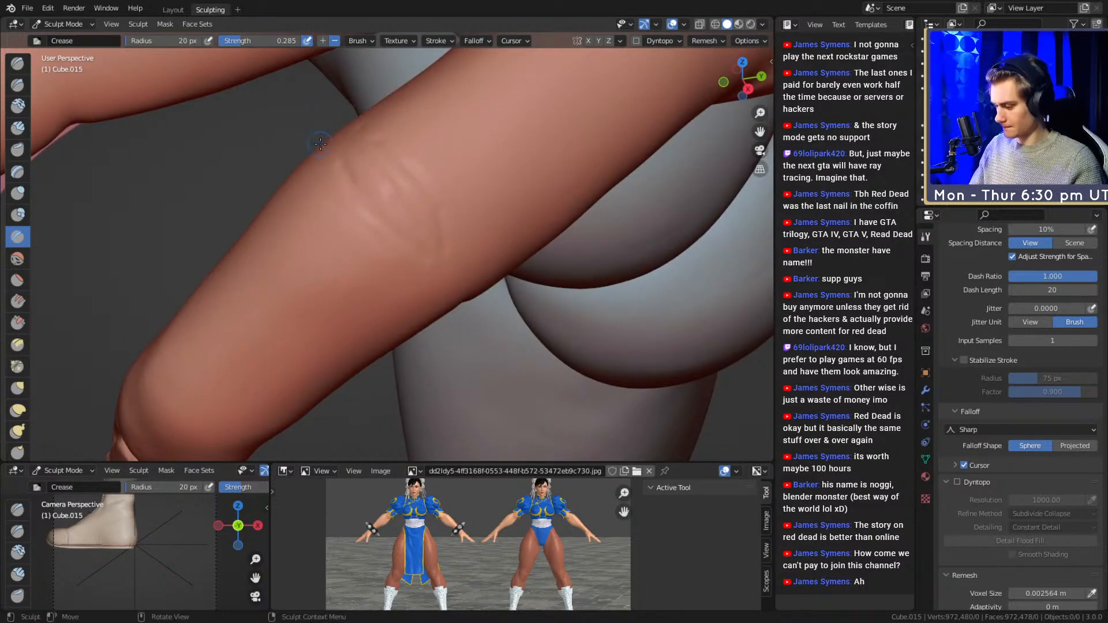
left_click_drag(476, 206, 408, 239, "alt")
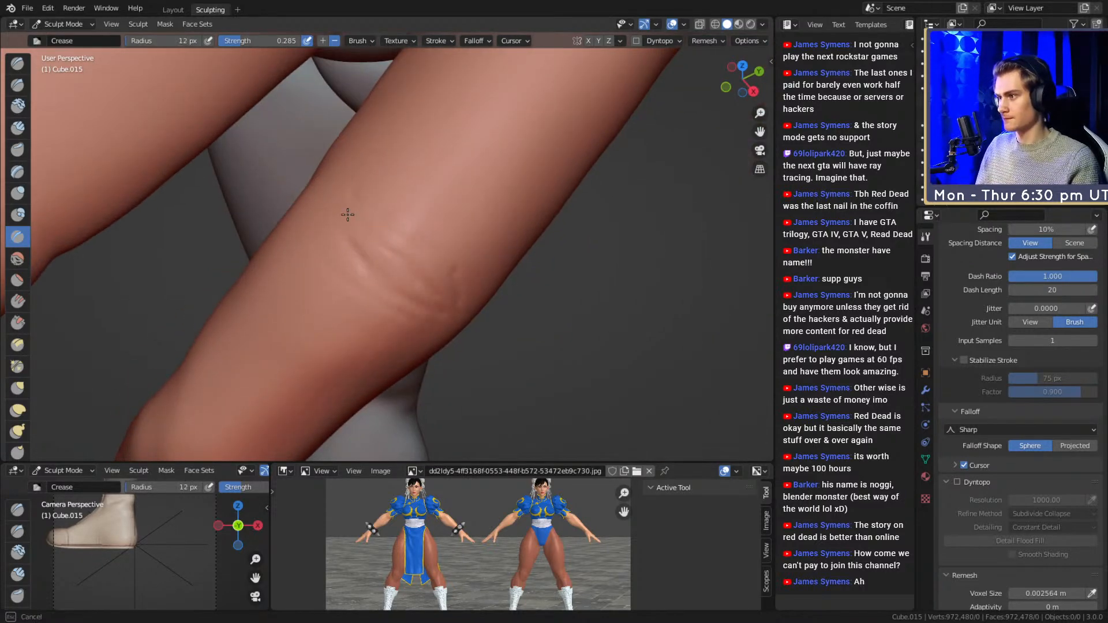
- Build up the skin between the little finger's knuckle wrinkles with the Clay Strips brush, starting at 12 px
key("c")
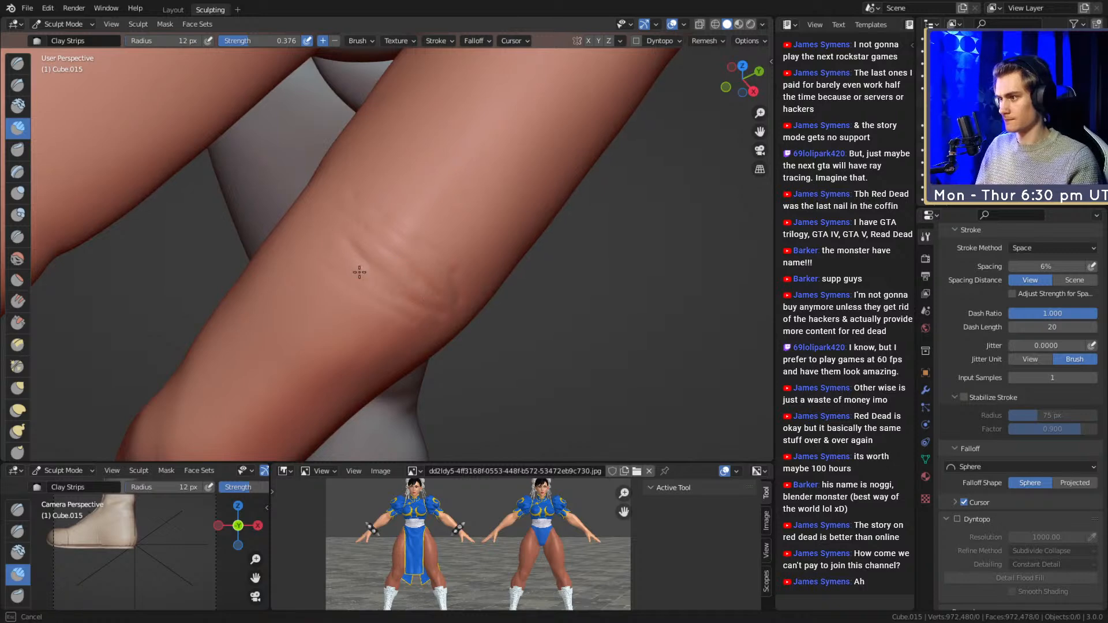
mouse_move(434, 259)
left_mouse_down("alt")
mouse_move(401, 223)
mouse_move(413, 287)
left_mouse_up("alt")
key("f")
left_click(447, 222)
mouse_move(414, 191)
left_mouse_down("ctrl+alt")
mouse_move(416, 248)
mouse_move(405, 207)
left_mouse_up("ctrl+alt")
mouse_move(449, 323)
left_mouse_down("ctrl+alt")
mouse_move(459, 264)
mouse_move(532, 292)
left_mouse_up("ctrl+alt")
key("f")
left_click(375, 292)
left_click_drag(400, 275, 416, 230, "alt")
mouse_move(424, 260)
left_mouse_down("ctrl+alt")
mouse_move(427, 229)
mouse_move(416, 224)
left_mouse_up("ctrl+alt")
- Carve fine wrinkles on the little finger's last joint above the nail with the Crease brush at 12 px
key("shift+c")
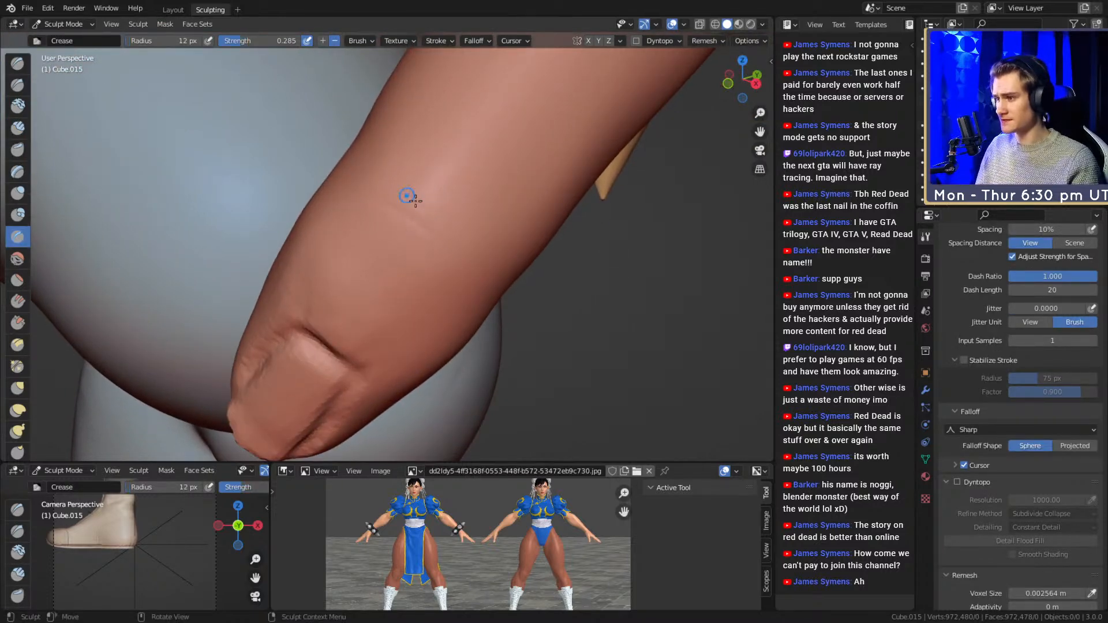
middle_click_drag(474, 274, 482, 340, "ctrl")
mouse_move(554, 260)
middle_mouse_down()
mouse_move(524, 292)
mouse_move(433, 322)
mouse_move(439, 257)
middle_mouse_up()
- Carve fine wrinkles across the ring finger's middle and last joints with the Crease brush at 12 px
middle_click_drag(438, 257, 453, 222)
mouse_move(433, 185)
middle_mouse_down()
mouse_move(427, 178)
mouse_move(402, 252)
middle_mouse_up()
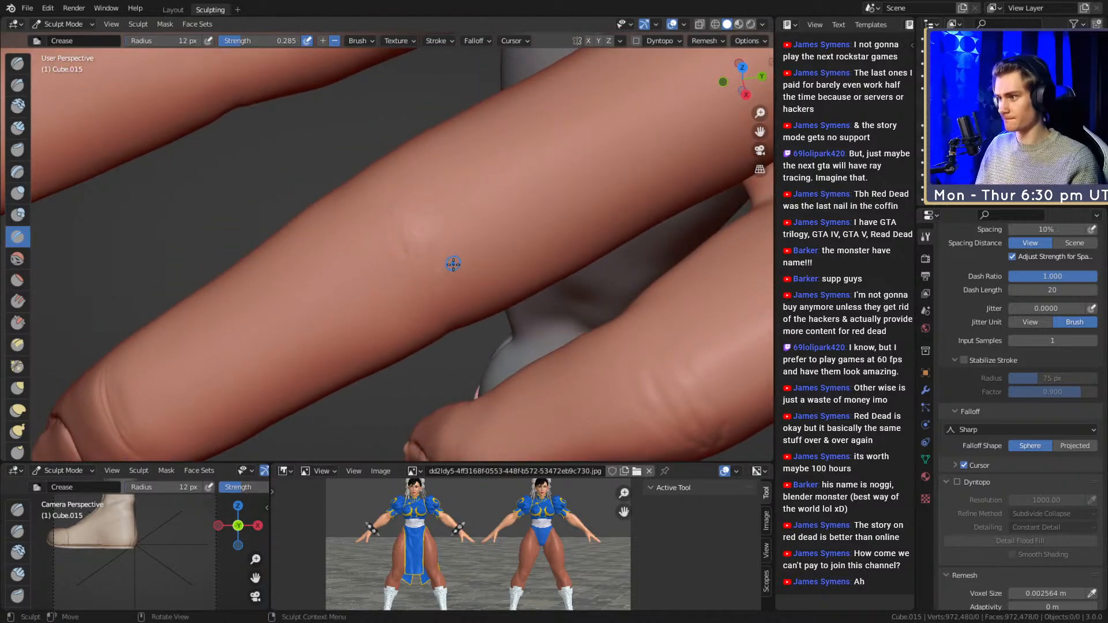
middle_click_drag(481, 307, 482, 363, "ctrl")
mouse_move(482, 277)
middle_mouse_down()
mouse_move(470, 240)
mouse_move(450, 248)
mouse_move(474, 233)
mouse_move(445, 227)
middle_mouse_up()
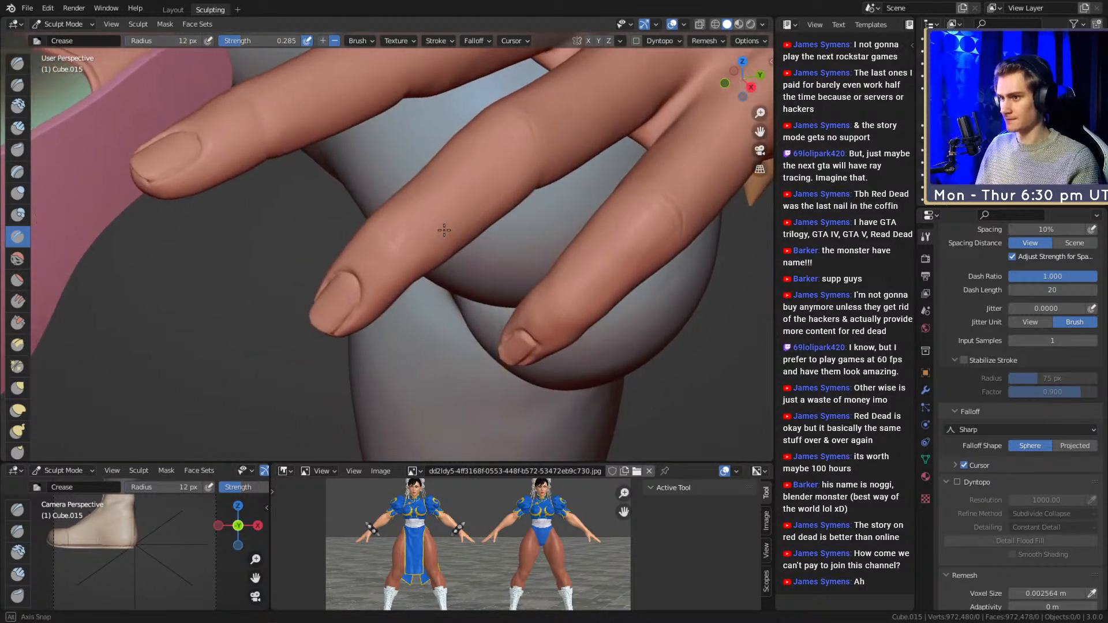
scroll(445, 228, "up", 5)
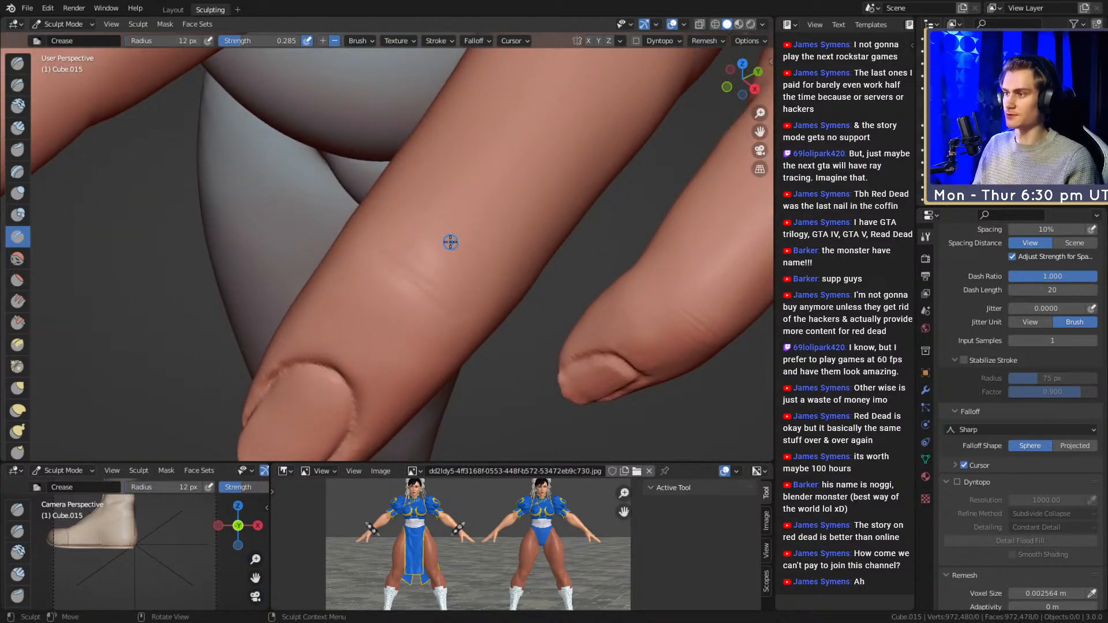
middle_click_drag(524, 182, 434, 284, "ctrl")
- Carve skin lines along the palm-side fold of the little finger's middle joint with the Crease brush at 12 px
key("shift+f")
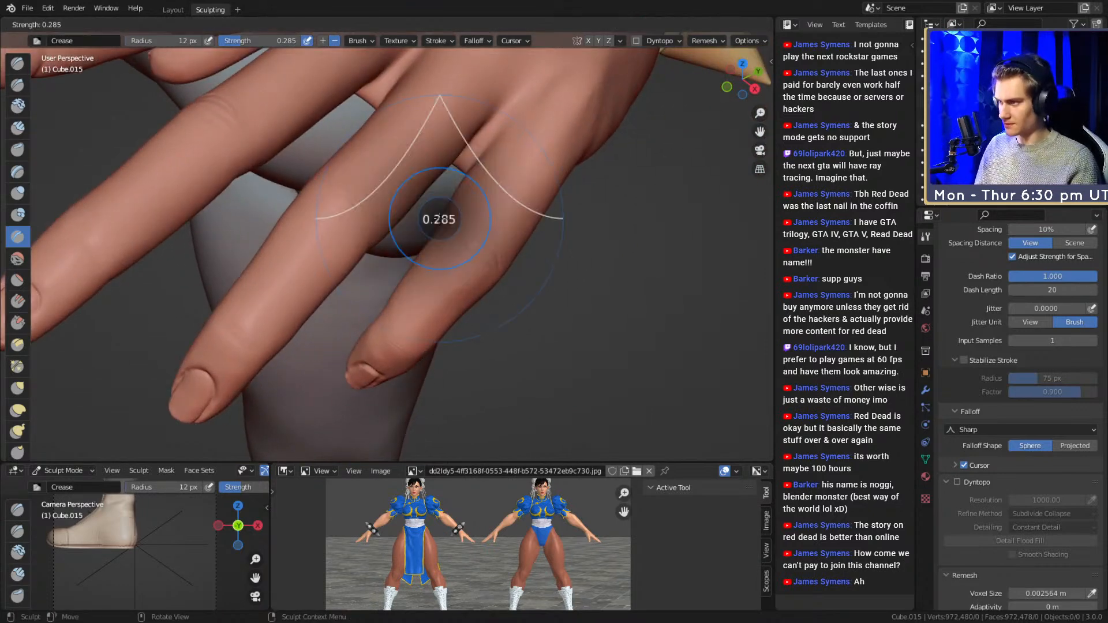
key("Escape")
mouse_move(461, 229)
middle_mouse_down()
mouse_move(485, 213)
mouse_move(351, 210)
mouse_move(337, 225)
middle_mouse_up()
middle_click_drag(369, 228, 472, 250, "shift")
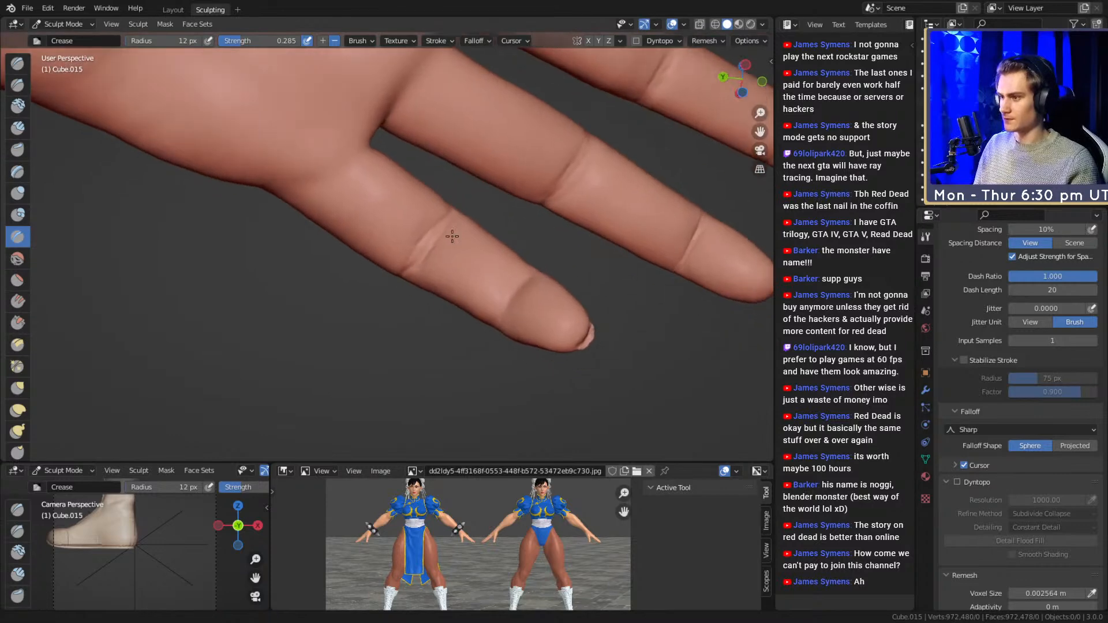
scroll(410, 232, "up", 5)
left_click_drag(382, 274, 451, 193)
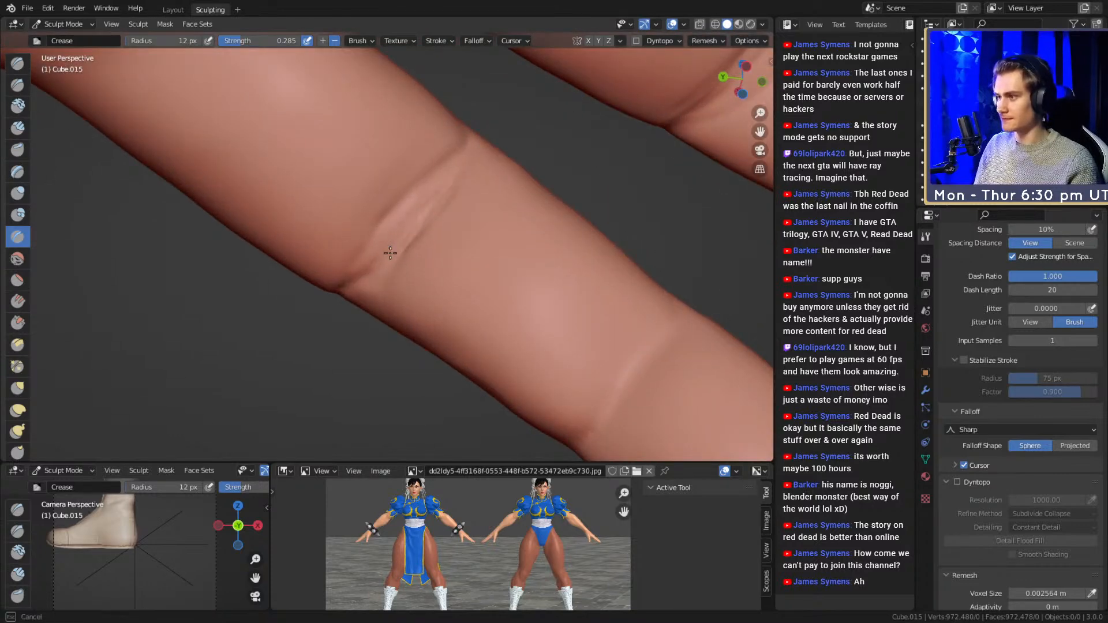
- Deepen the palm-side fold of the little finger's last joint with the Crease brush at 12 px
mouse_move(412, 235)
middle_mouse_down()
mouse_move(559, 297)
mouse_move(423, 193)
middle_mouse_up()
scroll(434, 206, "up", 1)
left_click_drag(342, 286, 346, 283)
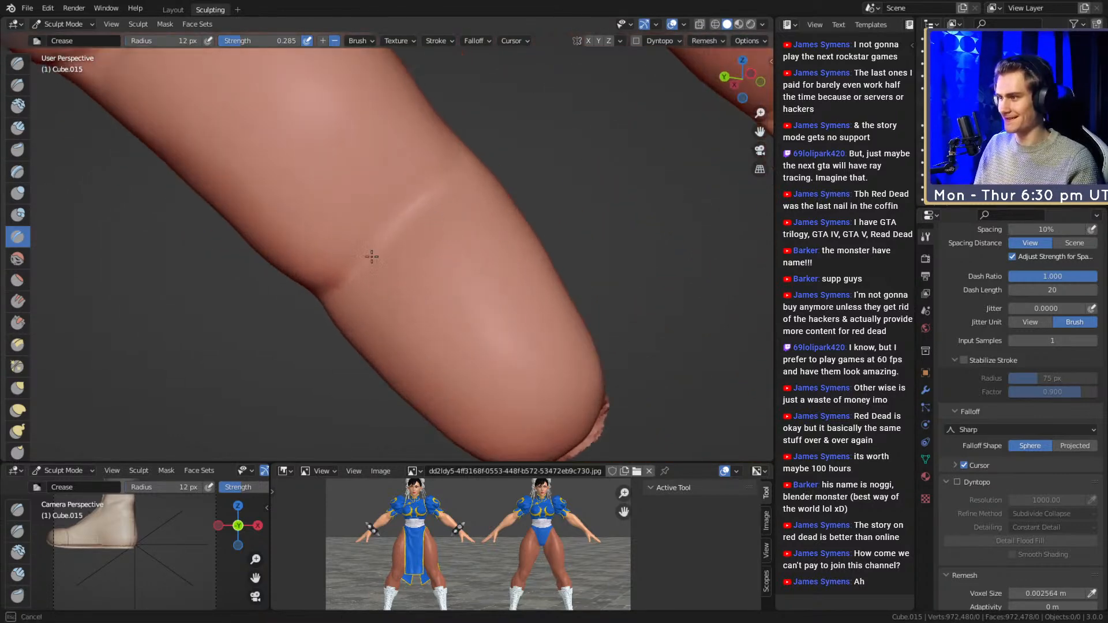
middle_click_drag(450, 184, 400, 227)
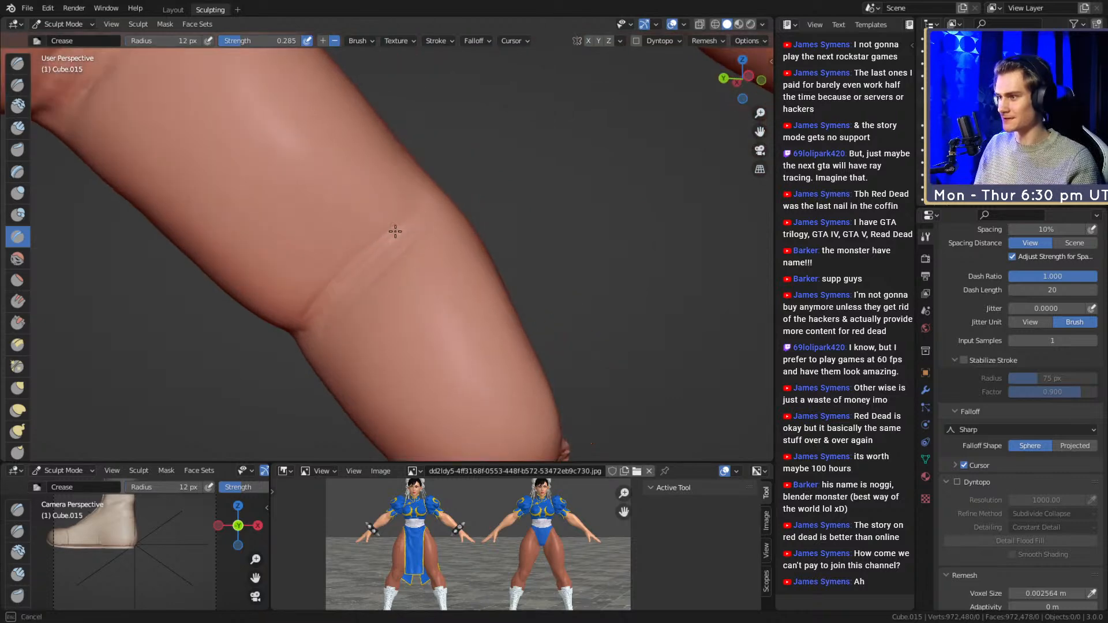
mouse_move(342, 278)
middle_mouse_down()
mouse_move(542, 191)
mouse_move(455, 227)
mouse_move(491, 202)
mouse_move(582, 171)
middle_mouse_up()
mouse_move(582, 172)
left_mouse_down("alt")
mouse_move(520, 202)
mouse_move(557, 262)
mouse_move(473, 277)
mouse_move(446, 229)
mouse_move(425, 265)
left_mouse_up("alt")
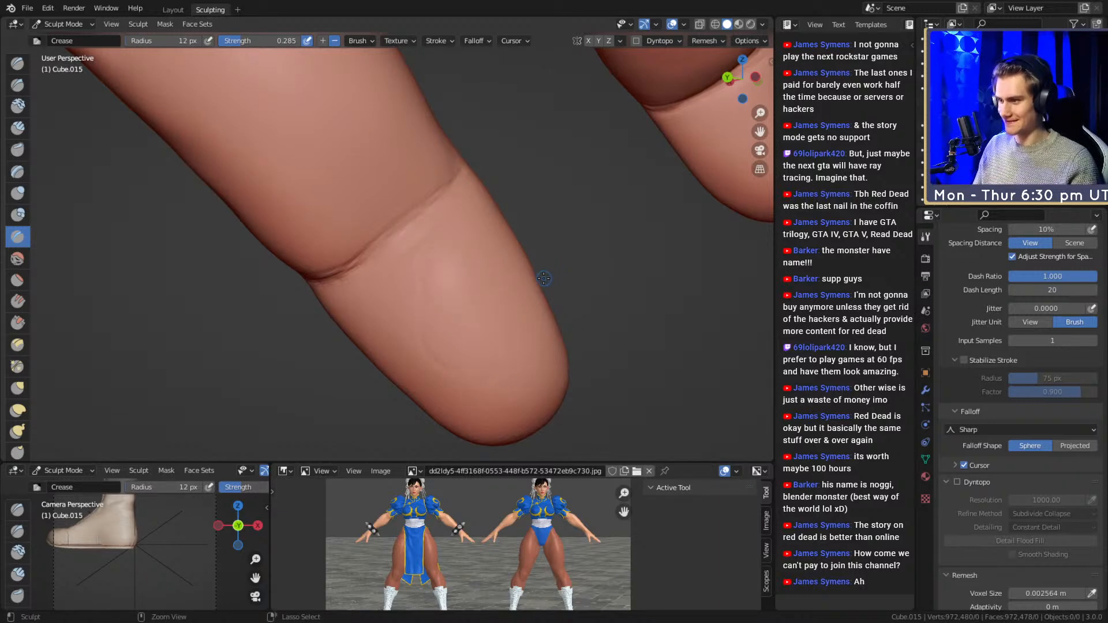
mouse_move(525, 230)
middle_mouse_down("ctrl")
mouse_move(510, 225)
mouse_move(475, 255)
mouse_move(477, 223)
middle_mouse_up("ctrl")
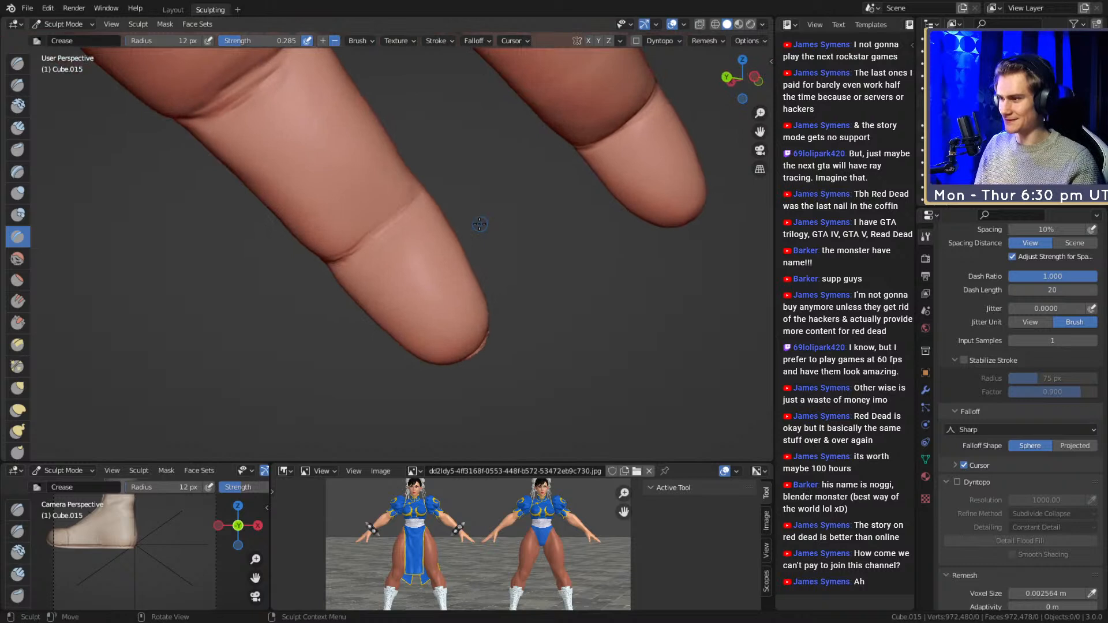
- Reshape the pad of the little fingertip with the Grab brush at 141 px
key("g")
key("f")
left_click(517, 226)
key("f")
left_click(528, 218)
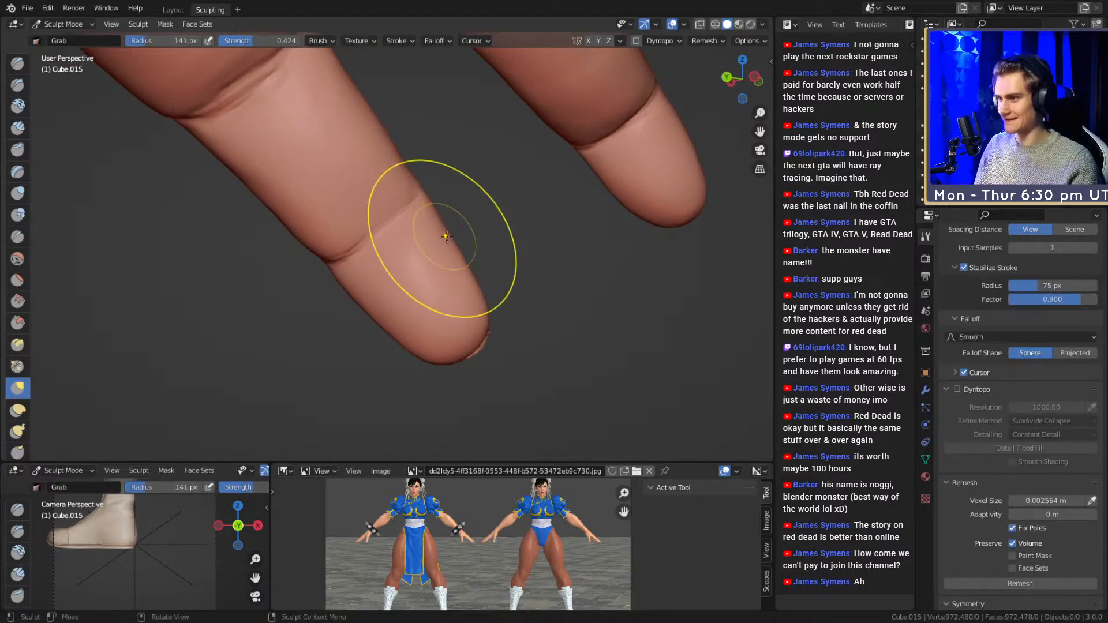
mouse_move(439, 251)
middle_mouse_down()
mouse_move(478, 226)
mouse_move(469, 245)
middle_mouse_up()
key("f")
left_click(493, 246)
- Reshape the thumb's tip from several angles with the Grab brush
left_click_drag(371, 280, 621, 307, "alt")
mouse_move(427, 257)
left_mouse_down("alt")
mouse_move(488, 250)
mouse_move(453, 234)
mouse_move(470, 258)
mouse_move(439, 261)
left_mouse_up("alt")
key("f")
left_click(476, 230)
mouse_move(470, 254)
middle_mouse_down()
mouse_move(557, 180)
mouse_move(494, 272)
mouse_move(440, 242)
mouse_move(411, 300)
middle_mouse_up()
key("f")
left_click(399, 312)
key("f")
left_click(384, 326)
left_click_drag(382, 327, 404, 329)
left_click_drag(446, 238, 458, 225)
left_click_drag(396, 176, 386, 173)
left_click_drag(342, 217, 324, 222)
- Refine the contour of the thumb around the nail area with the Grab brush reduced to 58 px
key("f")
left_click(384, 271)
middle_click_drag(398, 288, 405, 252)
left_click_drag(453, 225, 461, 212)
left_click_drag(445, 168, 307, 315)
key("f")
left_click(313, 301)
key("f")
left_click(295, 303)
left_click_drag(382, 277, 392, 288, "alt")
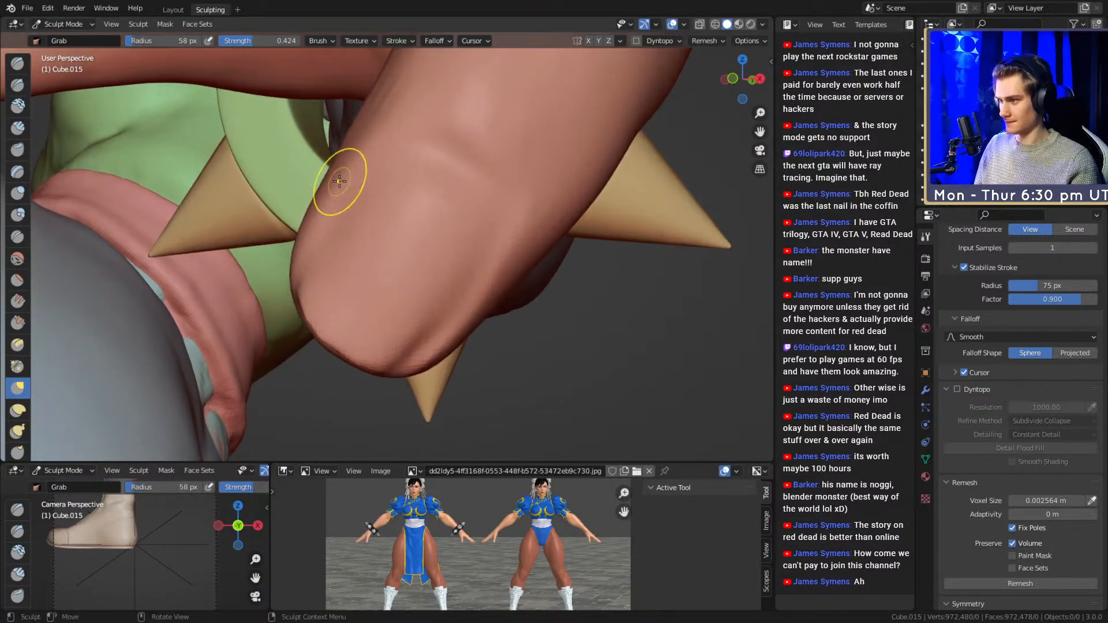
- Carve the thumbnail's outline along its sides and cuticle with the Crease brush at 17 to 27 px
key("shift+c")
key("f")
left_click(475, 306)
left_click_drag(474, 307, 427, 363)
left_click_drag(495, 256, 512, 160)
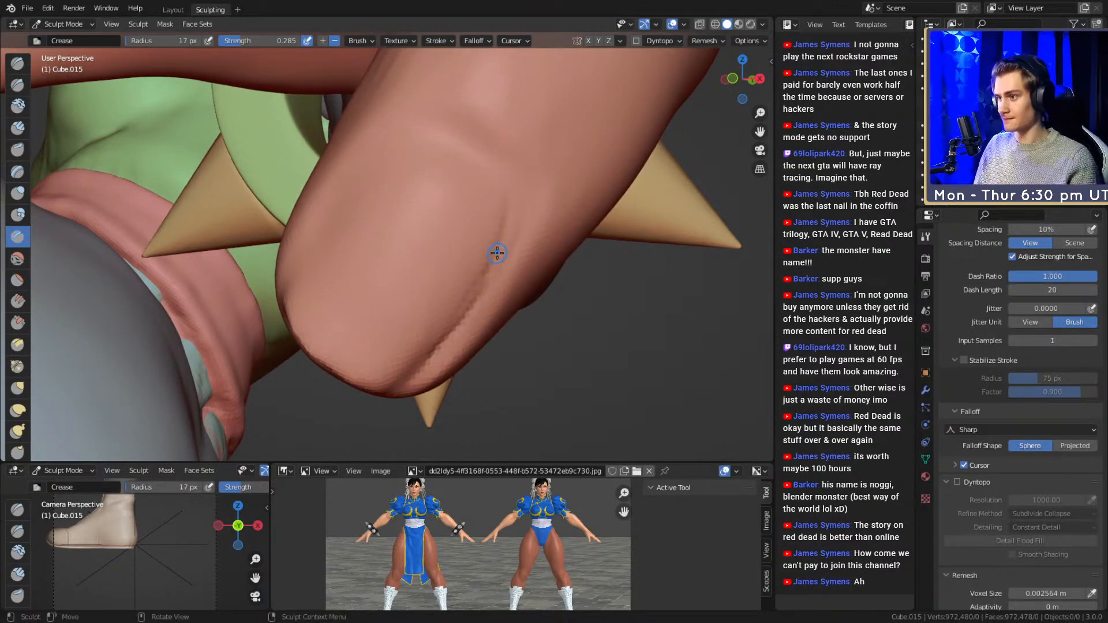
left_click_drag(514, 244, 509, 178)
left_click_drag(504, 176, 494, 166)
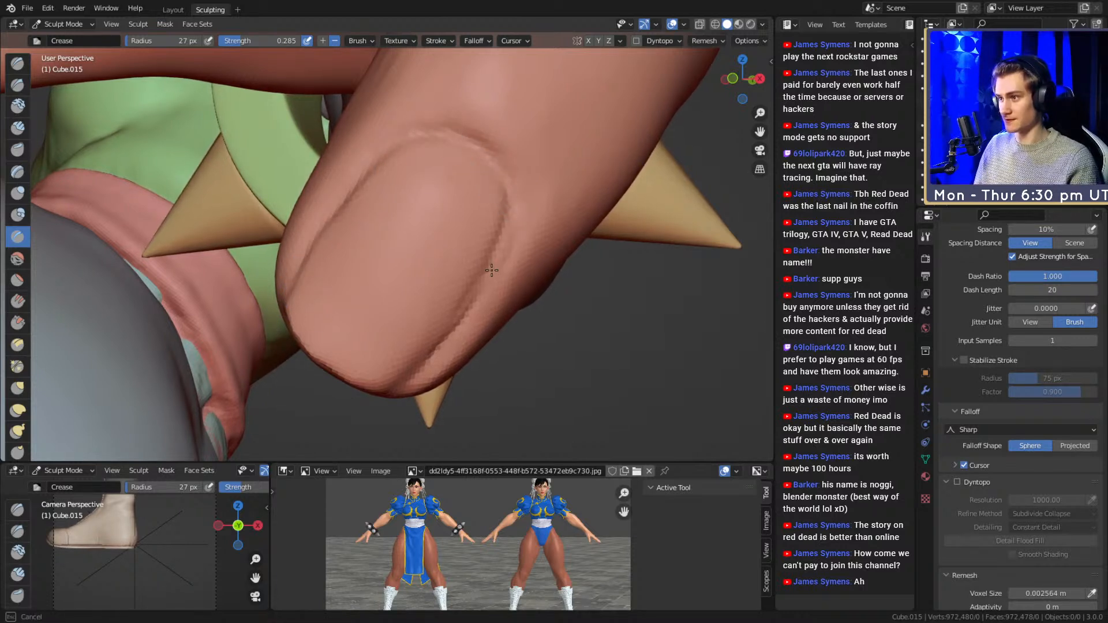
- Smooth the thumbnail's surface near the cuticle with the brush enlarged to 53 px
middle_click_drag(464, 302, 455, 252)
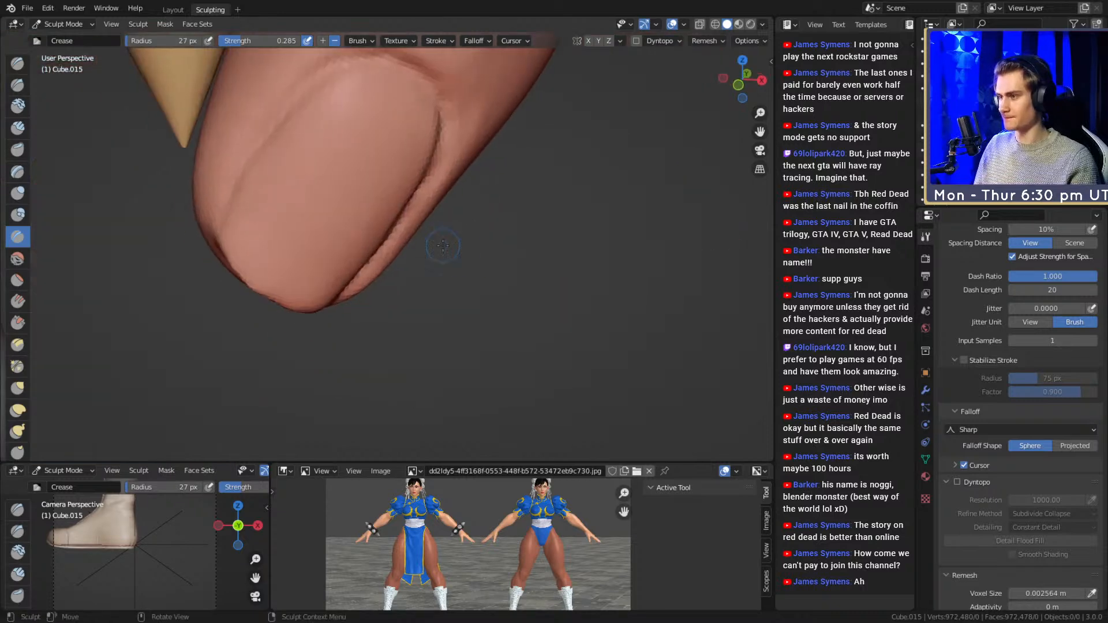
middle_click_drag(421, 186, 475, 255, "shift")
key("f")
left_click(433, 193)
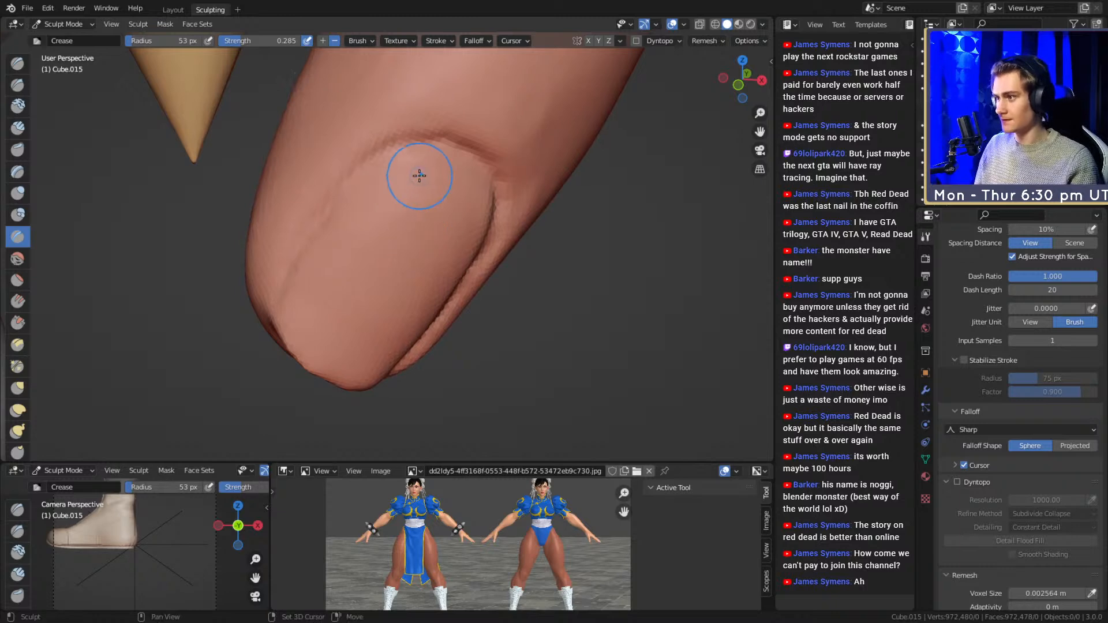
- Refine the thumbnail's surface and outer edge with the Crease brush enlarged to 83 px
middle_click_drag(370, 298, 305, 272)
middle_click_drag(555, 266, 415, 215, "shift")
key("f")
left_click(443, 219)
key("f")
left_click(440, 326)
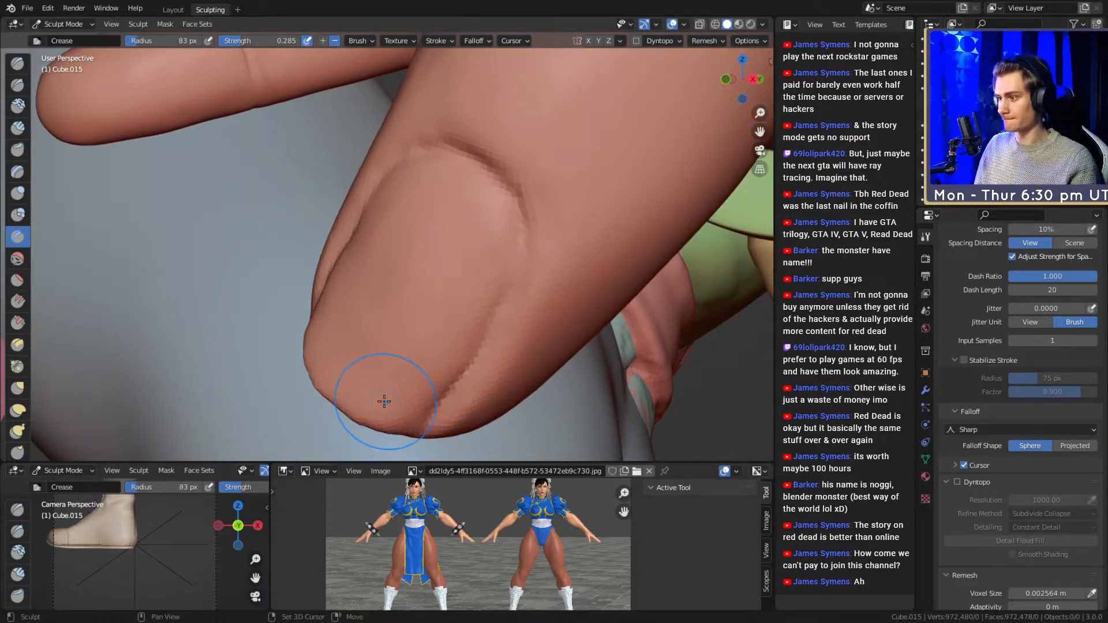
- Reshape the thumbnail's free edge and the thumb tip with the Grab brush at 191 to 197 px
mouse_move(456, 292)
middle_mouse_down()
mouse_move(430, 250)
mouse_move(308, 227)
middle_mouse_up()
key("g")
key("f")
left_click(447, 363)
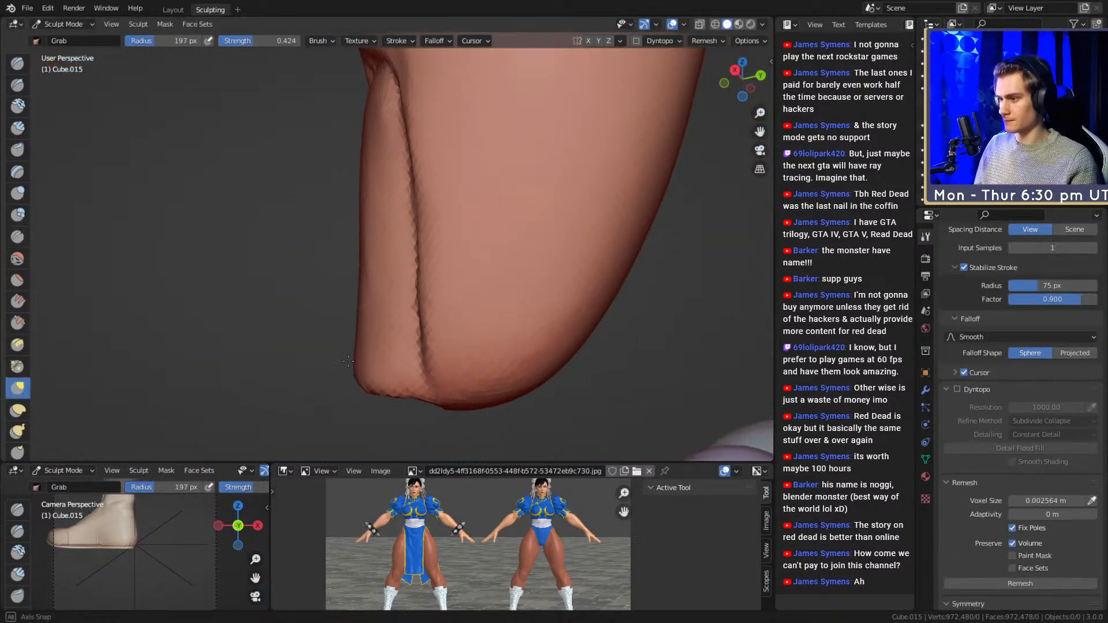
middle_click_drag(358, 337, 465, 324)
middle_click_drag(369, 315, 436, 271)
left_click_drag(432, 264, 453, 268)
key("f")
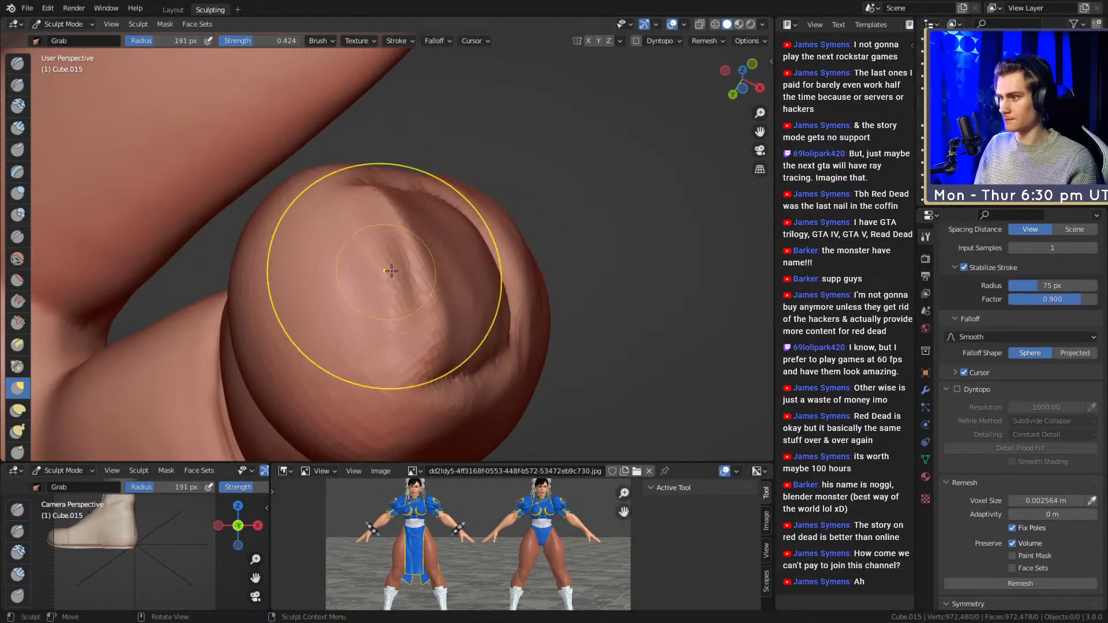
left_click(529, 271)
- Define the fold around the thumbnail's sides and cuticle with the Crease brush, reduced to 30 px
middle_click_drag(462, 329, 440, 297)
key("shift+c")
key("f")
left_click(341, 277)
mouse_move(375, 190)
middle_mouse_down()
mouse_move(403, 248)
mouse_move(394, 263)
mouse_move(373, 186)
mouse_move(376, 212)
middle_mouse_up()
key("f")
left_click(371, 248)
mouse_move(421, 299)
middle_mouse_down()
mouse_move(409, 243)
mouse_move(359, 235)
middle_mouse_up()
key("f")
left_click(416, 234)
key("f")
left_click(422, 243)
mouse_move(501, 233)
middle_mouse_down()
mouse_move(396, 208)
mouse_move(408, 277)
mouse_move(451, 276)
middle_mouse_up()
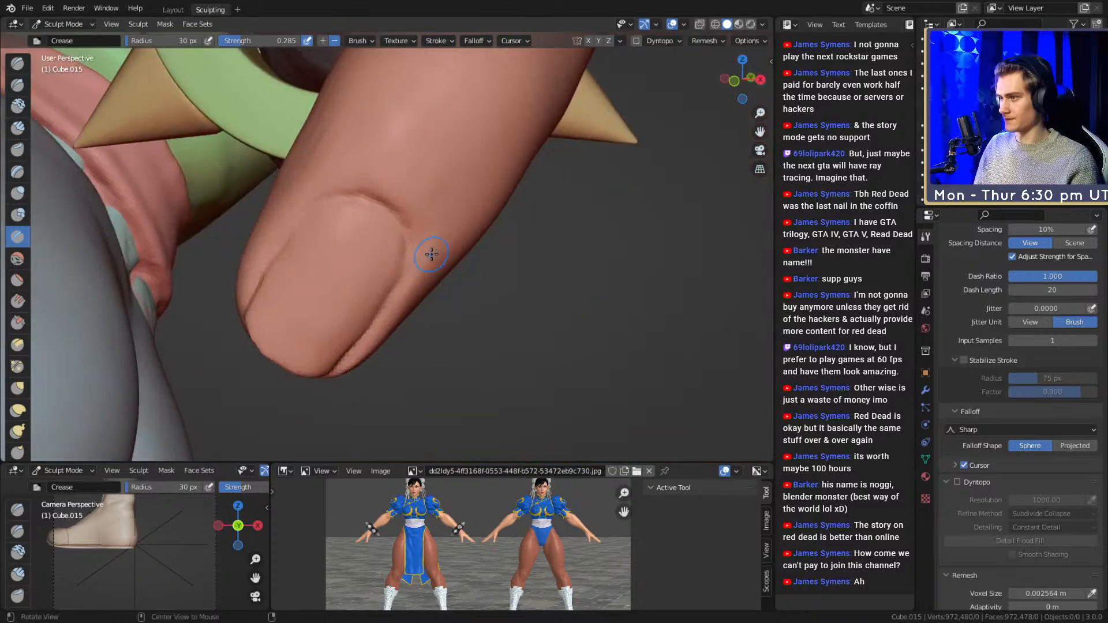
- Build up the skin beside the thumb's cuticle with Clay Strips at 28 px and sharpen the nail's side fold with Crease at 18 px
key("c")
key("f")
left_click(430, 253)
middle_click_drag(458, 191, 435, 267, "shift")
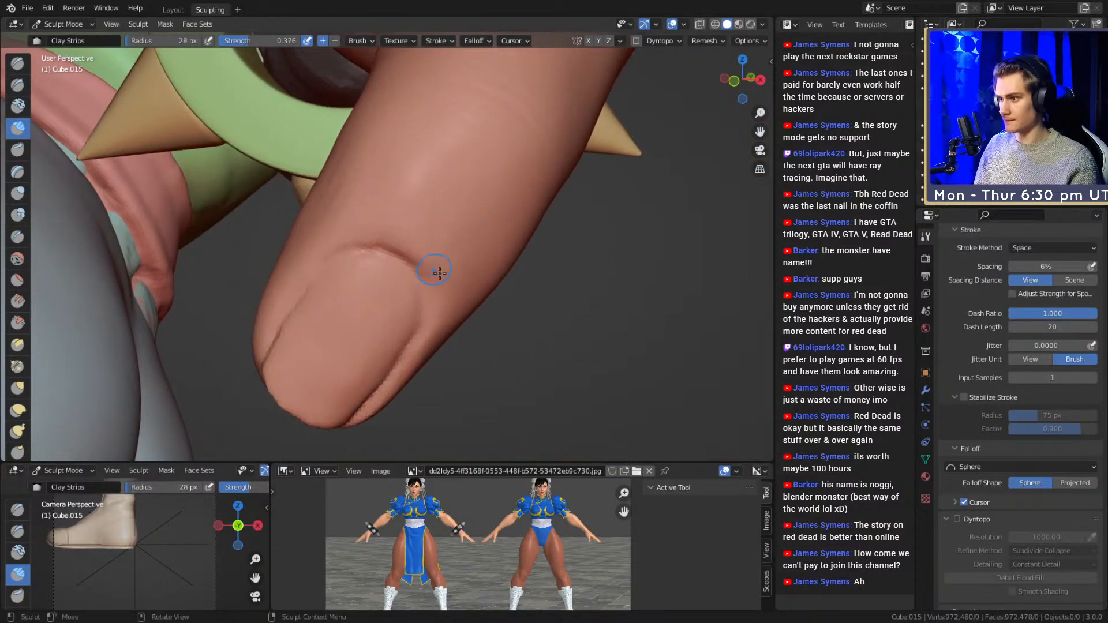
key("shift+c")
left_click_drag(420, 335, 413, 347)
middle_click_drag(399, 324, 414, 310)
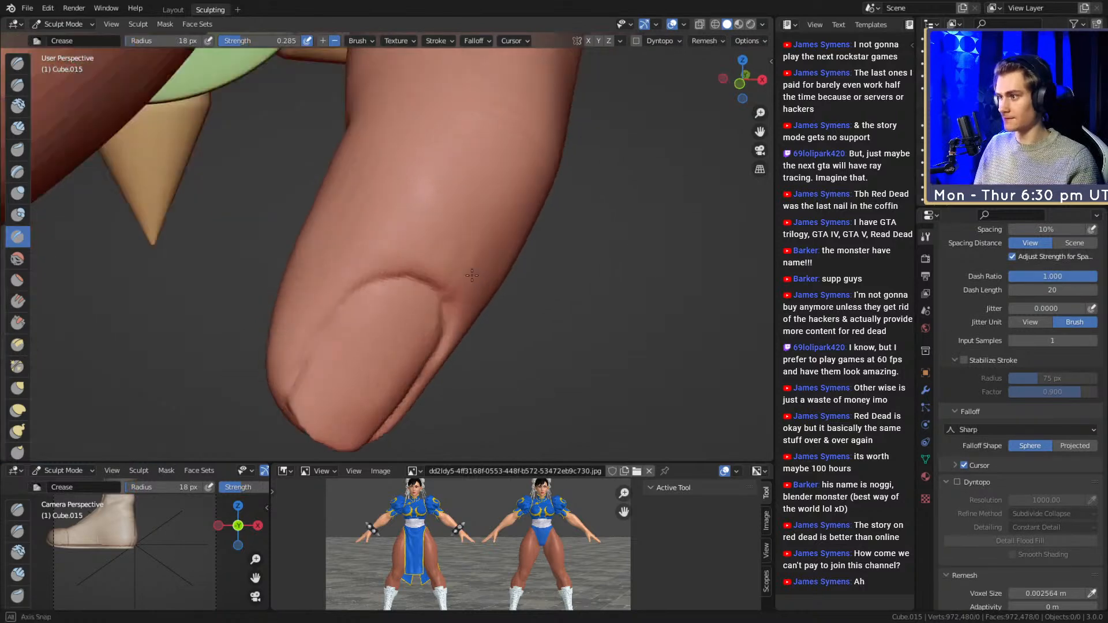
- Soften the surface of the thumb and its pad with the Crease brush enlarged to 144 px
key("KP_Decimal")
scroll(413, 306, "down", 6)
left_click_drag(394, 266, 317, 339)
middle_click_drag(354, 242, 443, 176)
key("f")
left_click(518, 178)
mouse_move(361, 222)
middle_mouse_down()
mouse_move(383, 250)
mouse_move(418, 264)
middle_mouse_up()
middle_click_drag(386, 386, 424, 252)
left_click_drag(403, 264, 367, 277)
middle_click_drag(366, 277, 447, 260)
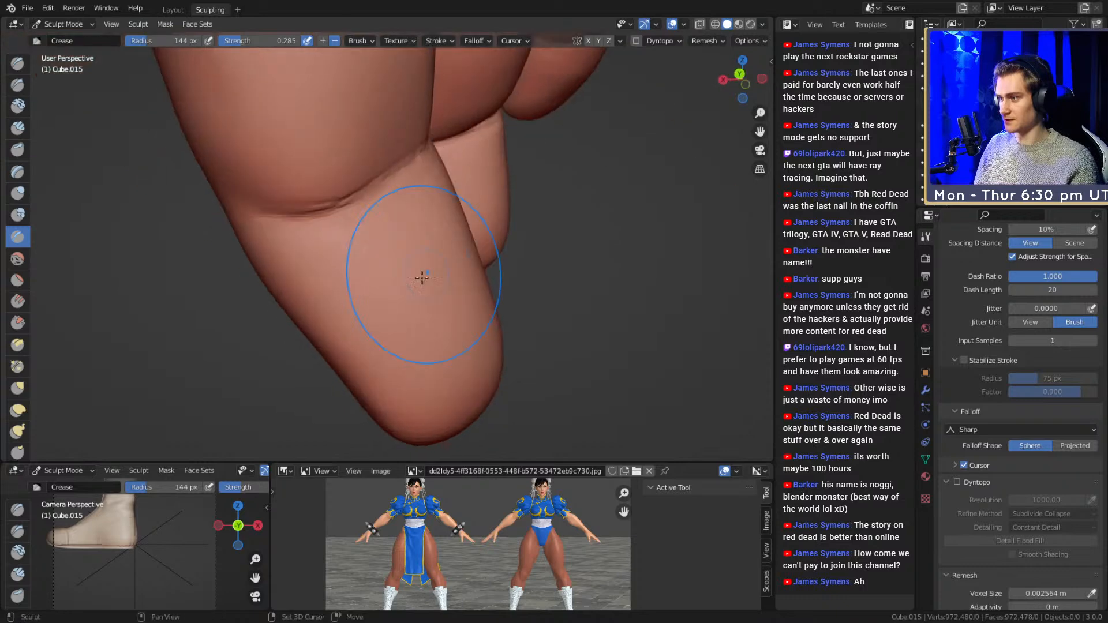
- Review the hand in relation to the whole figure and save the file
scroll(378, 198, "down", 7)
mouse_move(379, 198)
middle_mouse_down()
mouse_move(549, 265)
mouse_move(486, 200)
mouse_move(516, 268)
mouse_move(438, 168)
middle_mouse_up()
scroll(549, 265, "down", 3)
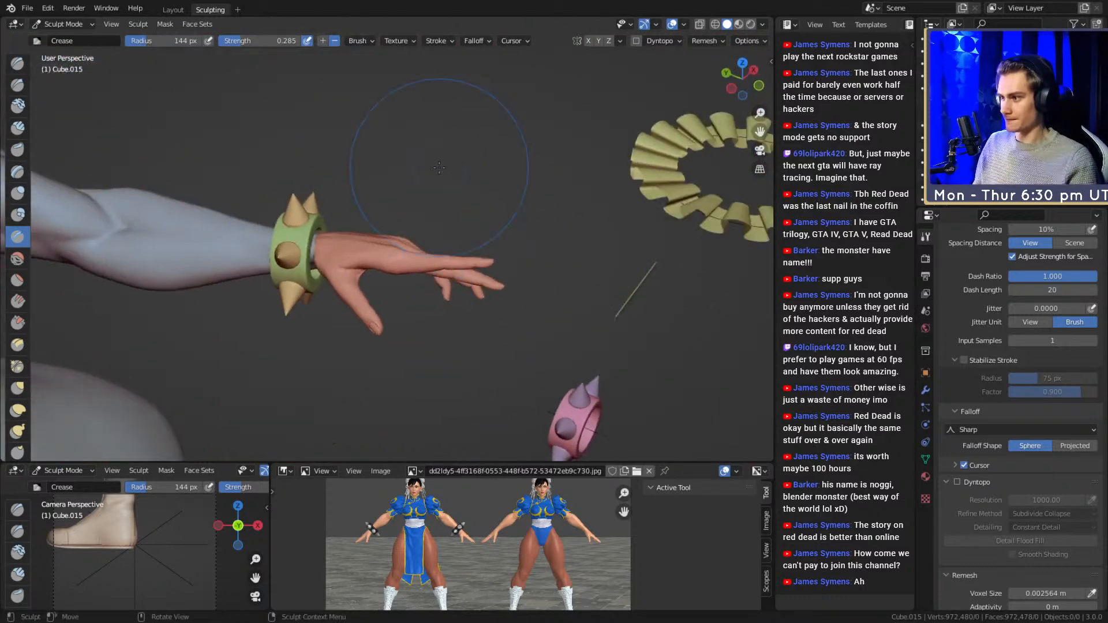
key("ctrl+s")
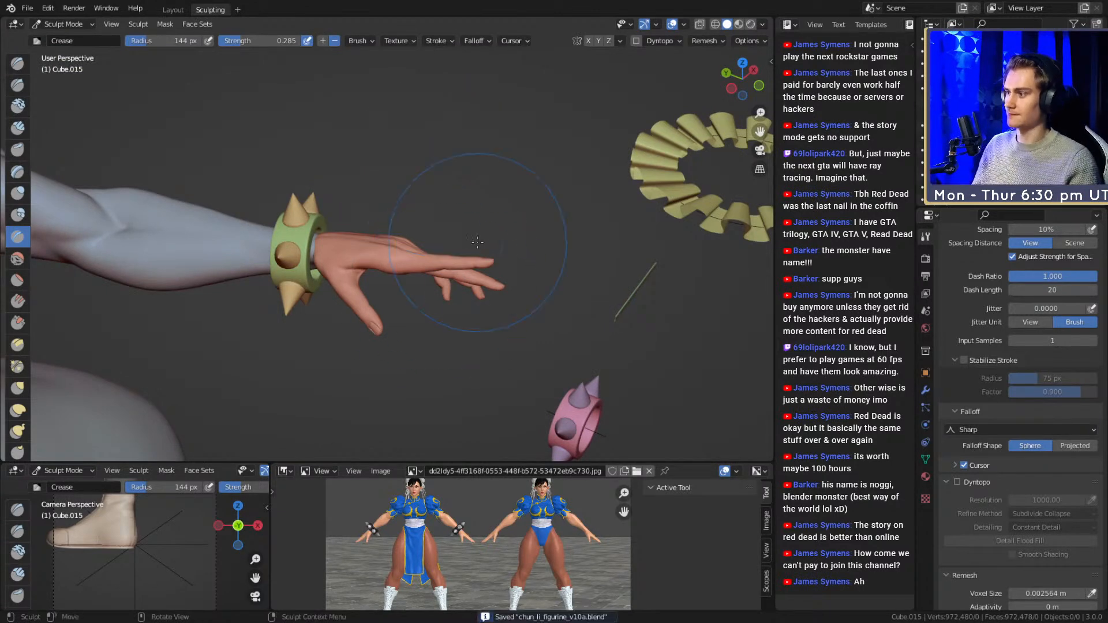
middle_click_drag(439, 231, 427, 200, "shift")
mouse_move(529, 221)
middle_mouse_down()
mouse_move(291, 229)
mouse_move(590, 303)
middle_mouse_up()
scroll(590, 303, "down", 5)
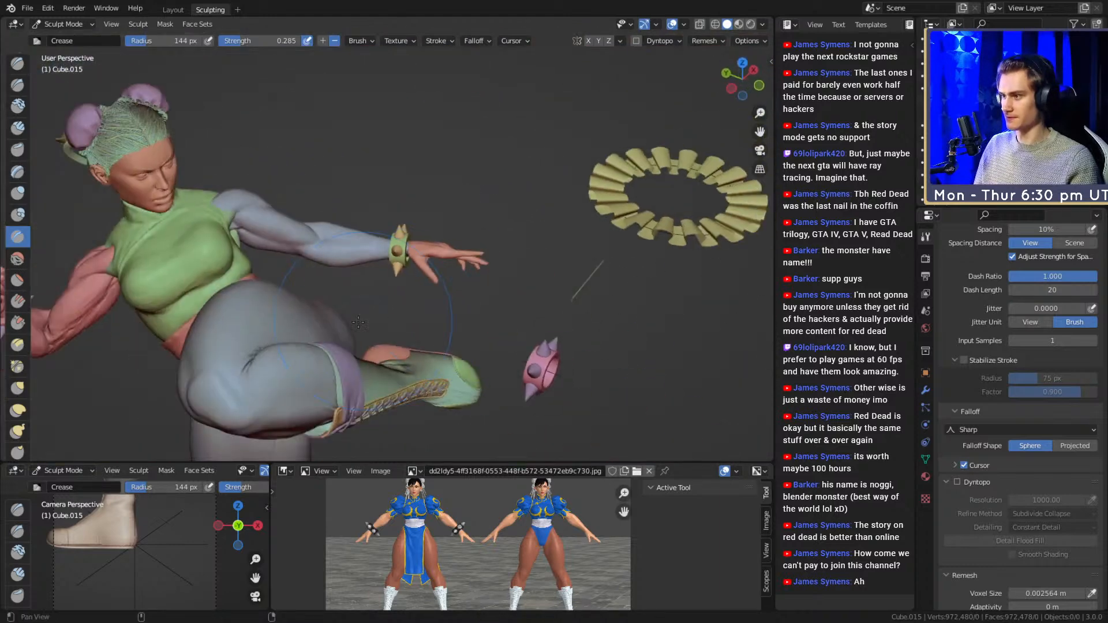
middle_click_drag(276, 264, 448, 195, "shift")
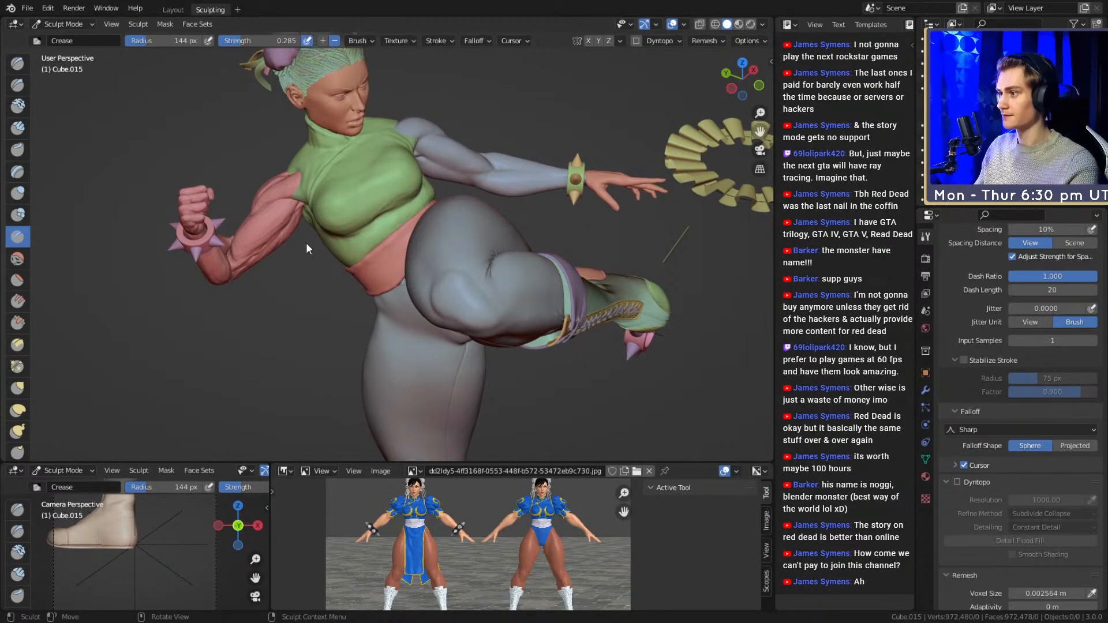
key("ctrl+s")
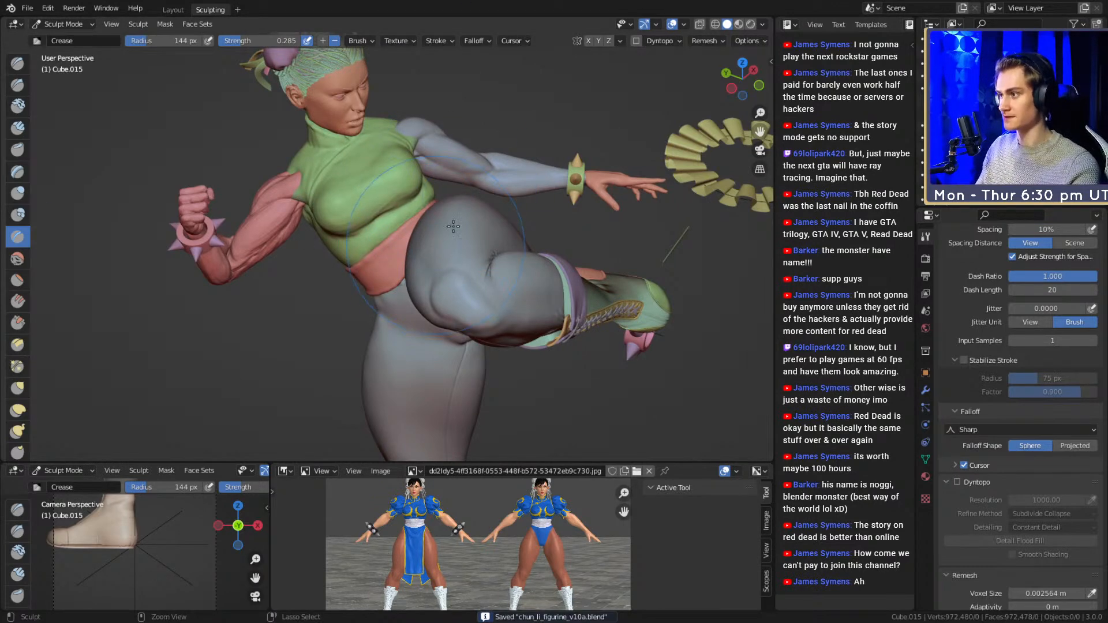
- Build up the palm below the index finger with the Clay Strips brush at 63 px
mouse_move(601, 229)
middle_mouse_down()
mouse_move(499, 270)
mouse_move(448, 339)
mouse_move(441, 231)
middle_mouse_up()
scroll(431, 361, "up", 5)
scroll(431, 362, "up", 4)
mouse_move(441, 173)
middle_mouse_down("shift")
mouse_move(464, 344)
mouse_move(505, 231)
mouse_move(433, 185)
middle_mouse_up("shift")
key("c")
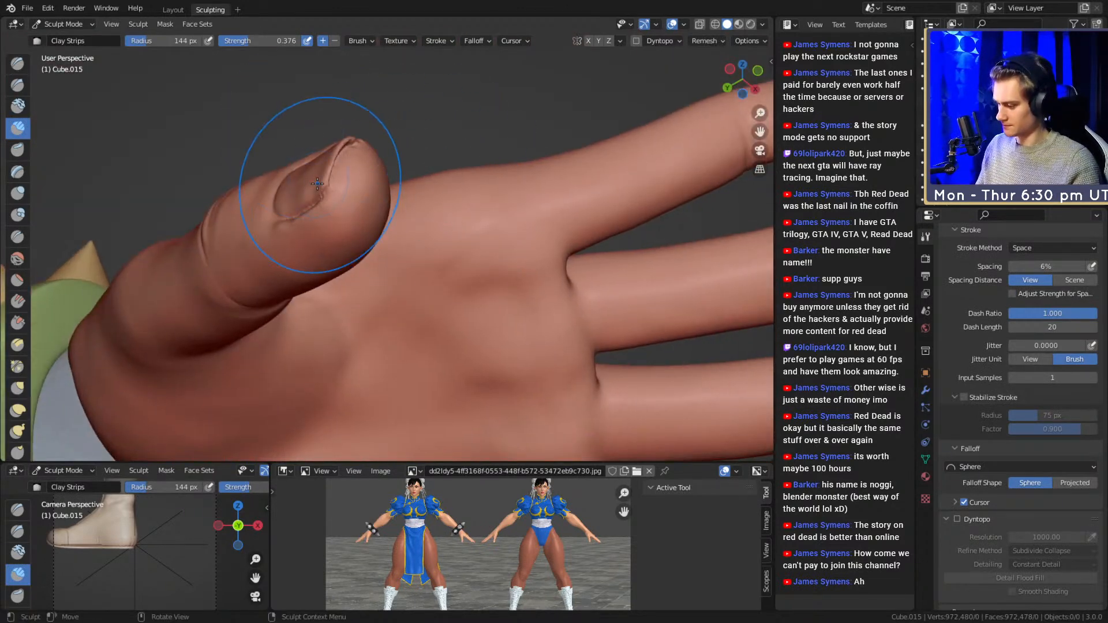
middle_click_drag(540, 288, 479, 215, "shift")
key("f")
left_click(432, 216)
left_click_drag(448, 208, 391, 219)
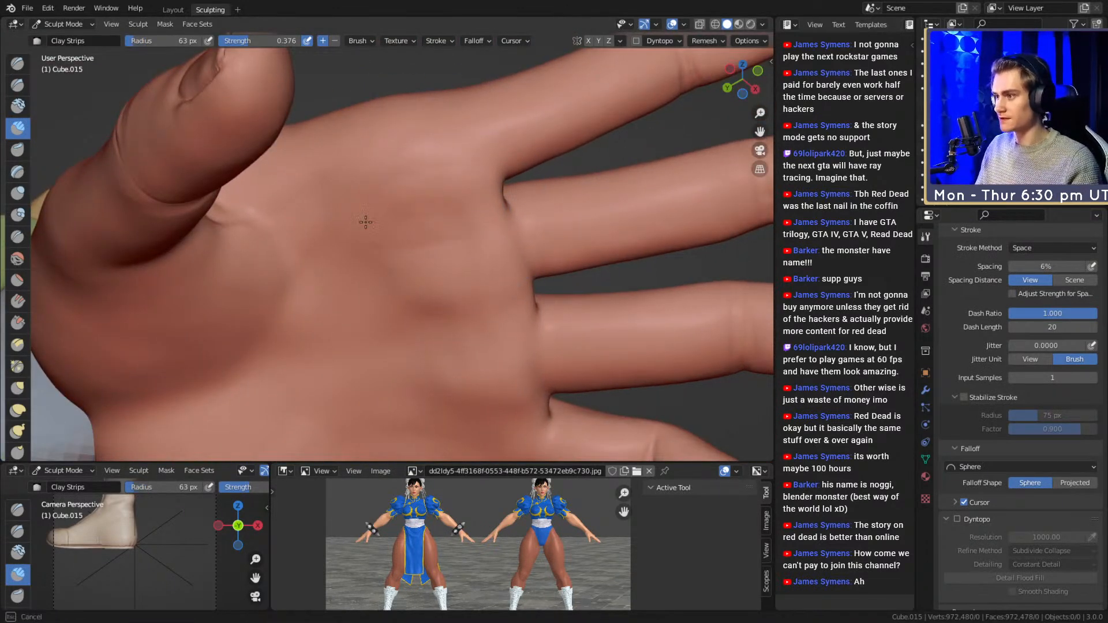
middle_click_drag(383, 168, 390, 293)
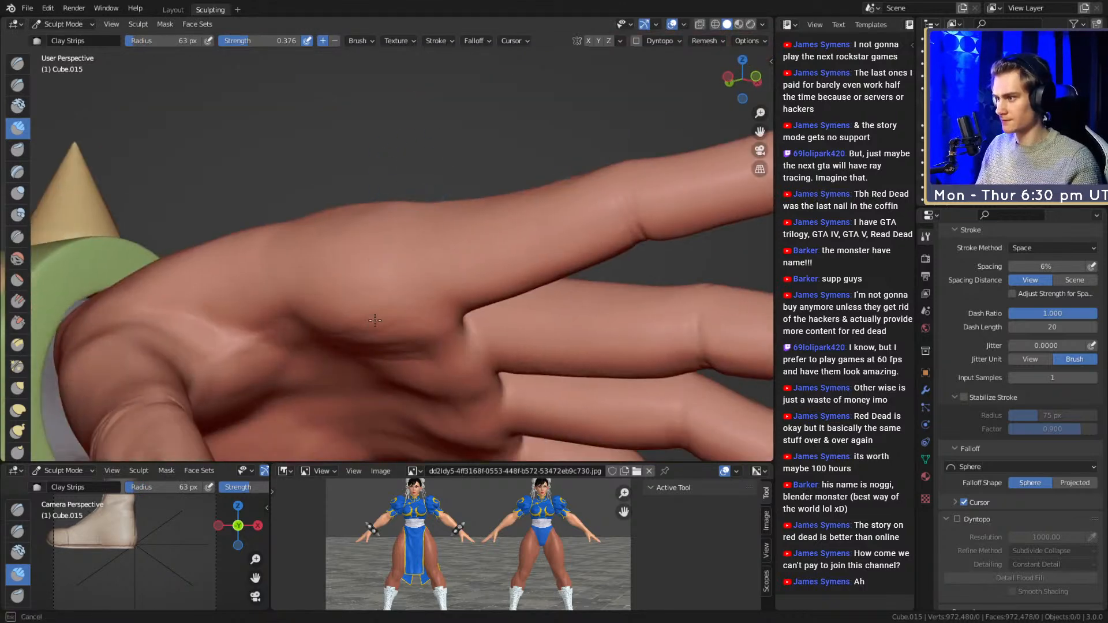
- Fill the hollow in the middle of the palm with the Clay Strips brush at 55 px
middle_click_drag(296, 338, 368, 224)
key("f")
left_click(317, 219)
mouse_move(291, 214)
left_mouse_down()
mouse_move(259, 202)
mouse_move(256, 175)
mouse_move(230, 169)
left_mouse_up()
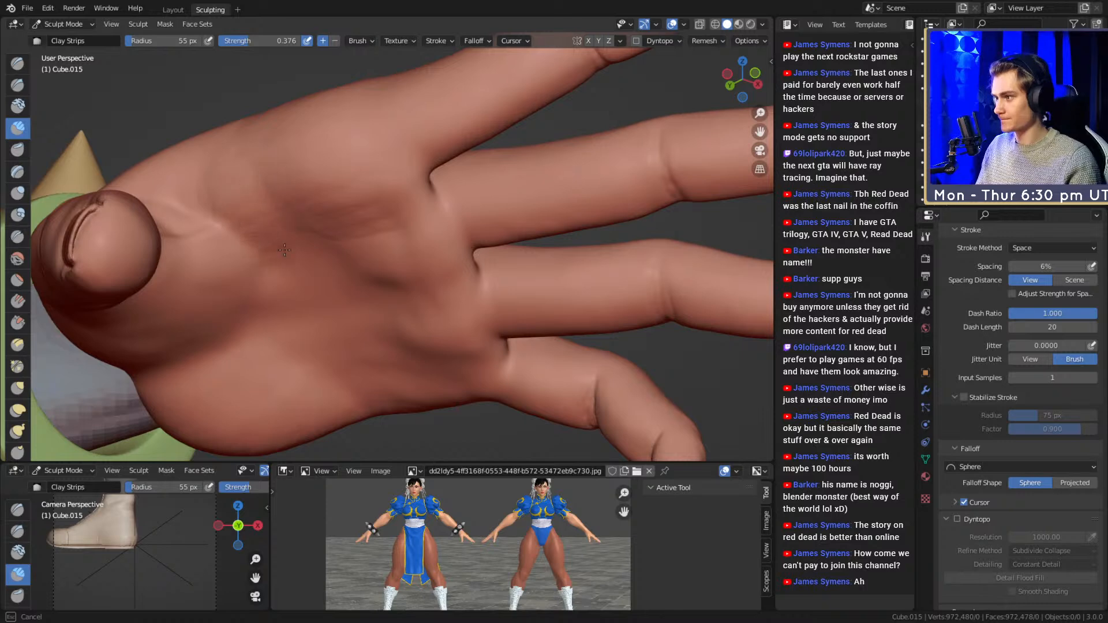
mouse_move(310, 248)
left_mouse_down()
mouse_move(398, 222)
mouse_move(323, 252)
left_mouse_up()
middle_click_drag(403, 288, 389, 221)
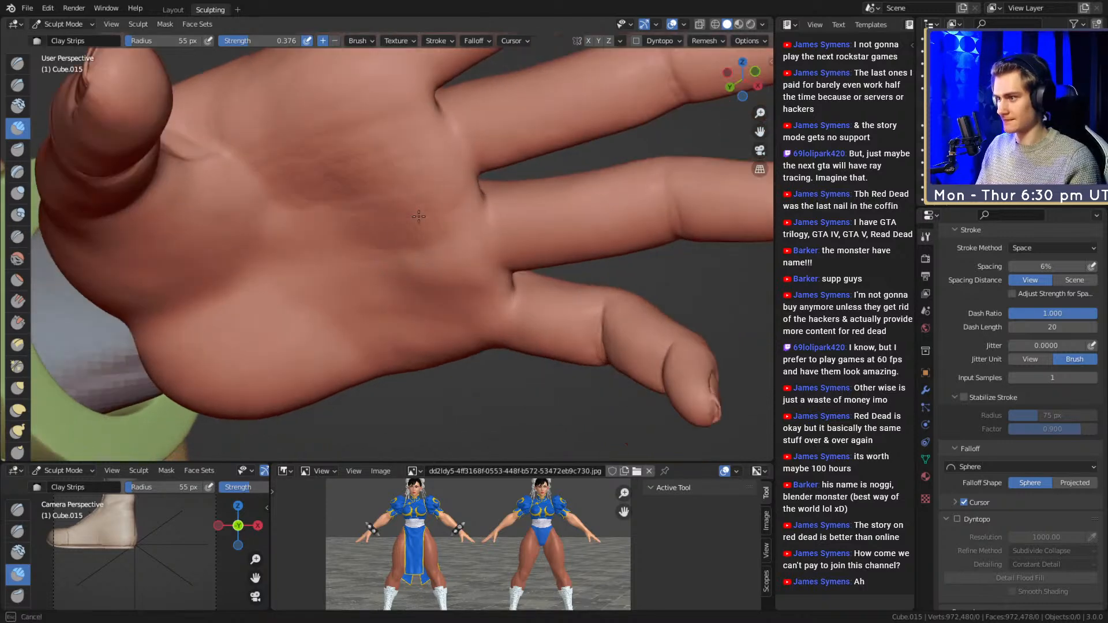
mouse_move(412, 266)
left_mouse_down()
mouse_move(421, 303)
mouse_move(444, 326)
mouse_move(385, 352)
mouse_move(359, 288)
mouse_move(363, 225)
left_mouse_up()
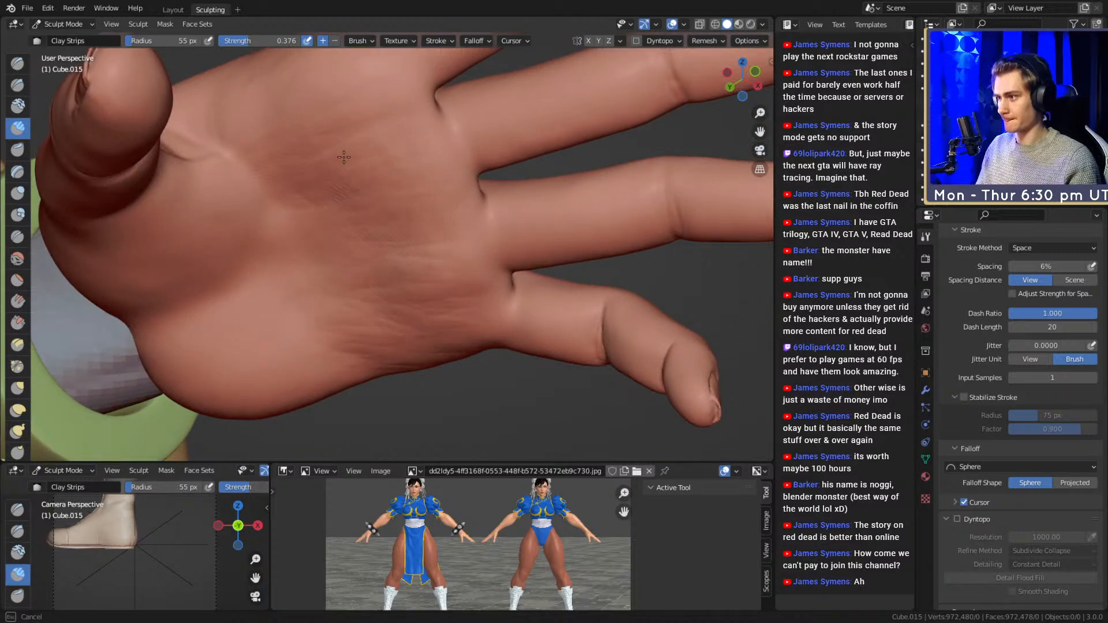
- Fill out the palm toward the little finger and blend the strokes with the brush enlarged to 132 px
middle_click_drag(328, 171, 457, 183)
left_click_drag(408, 262, 508, 306)
left_click_drag(404, 271, 448, 299)
key("f")
left_click(473, 303)
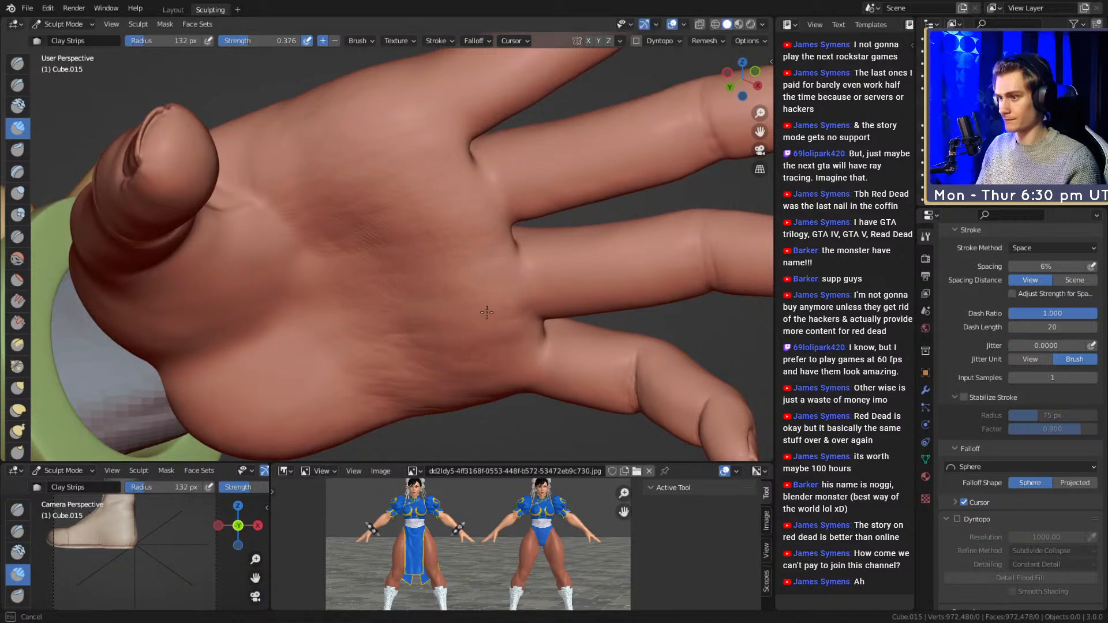
left_click_drag(313, 308, 420, 382)
mouse_move(487, 360)
middle_mouse_down()
mouse_move(508, 302)
mouse_move(490, 303)
mouse_move(421, 230)
mouse_move(396, 116)
mouse_move(428, 268)
mouse_move(375, 215)
middle_mouse_up()
scroll(433, 204, "up", 2)
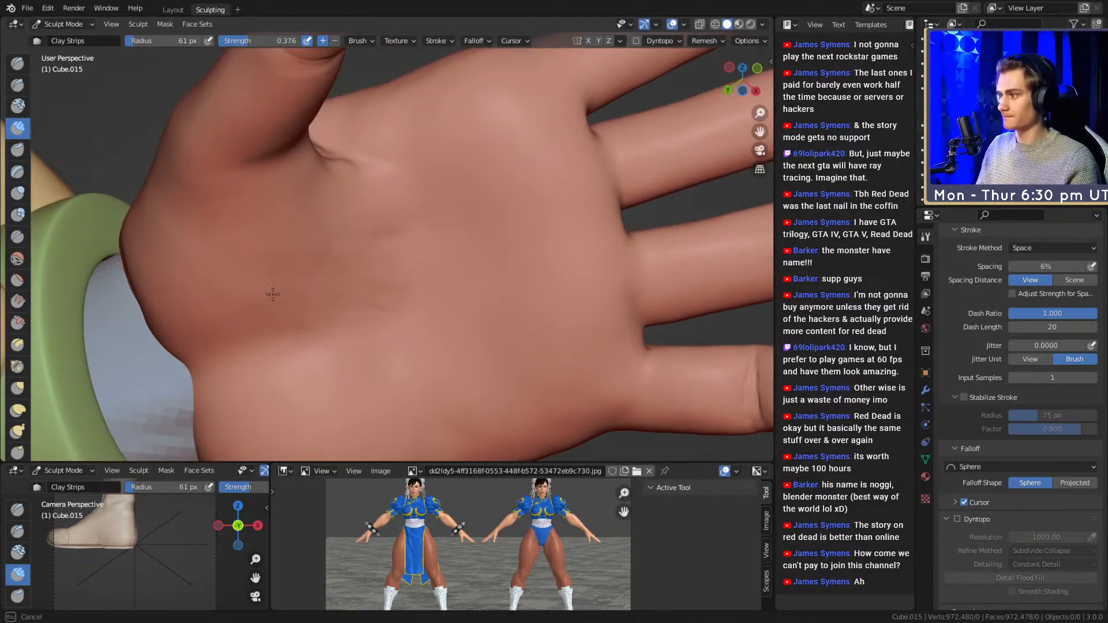
- Add volume to the thumb mound with Clay Strips at 52 to 61 px and smooth it at 117 px
left_click_drag(246, 342, 295, 297)
mouse_move(339, 236)
left_mouse_down()
mouse_move(375, 213)
mouse_move(338, 178)
mouse_move(338, 232)
left_mouse_up()
key("f")
left_click(348, 184)
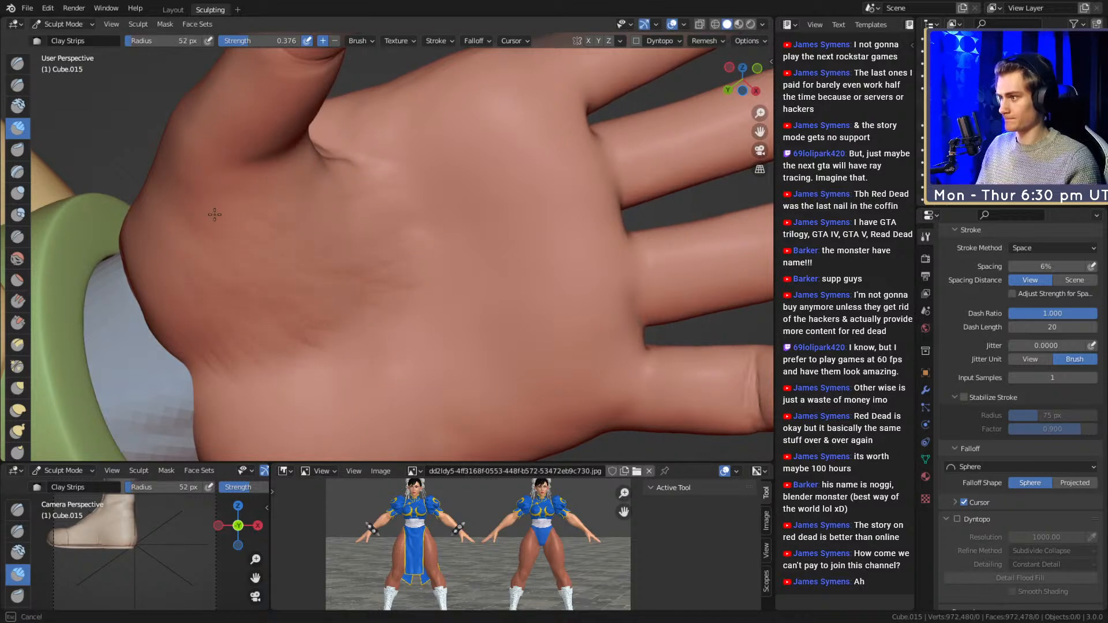
key("f")
left_click(243, 234)
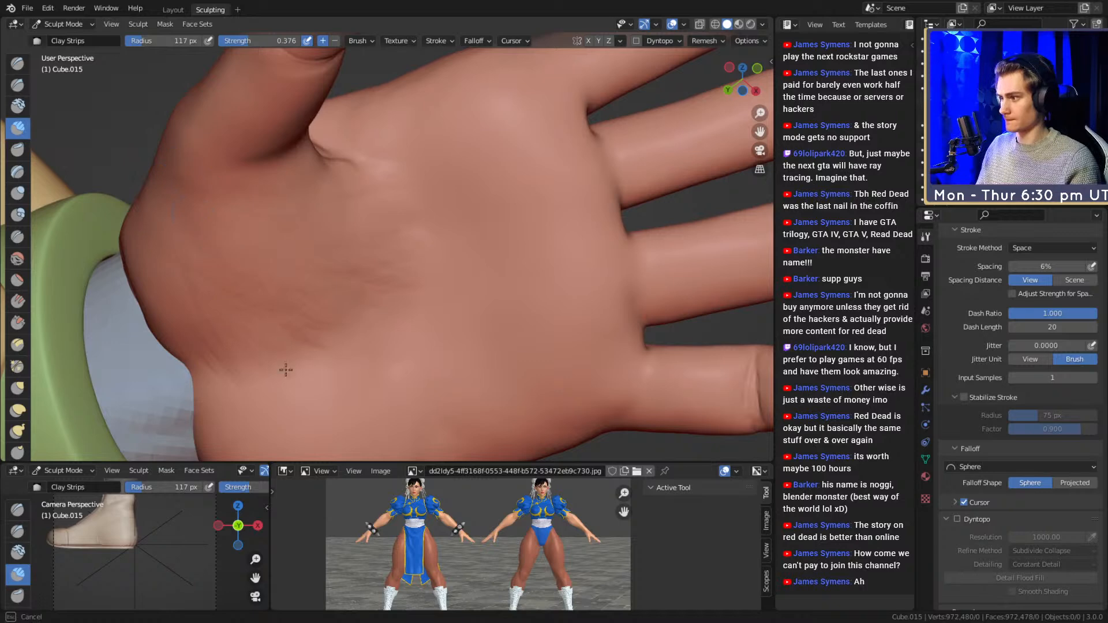
left_click_drag(260, 331, 309, 301, "shift")
- Refine the base of the thumb near the wrist with the Clay Strips brush at 92 px
key("f")
left_click(288, 300)
mouse_move(310, 302)
middle_mouse_down()
mouse_move(386, 297)
mouse_move(393, 248)
middle_mouse_up()
scroll(399, 260, "down", 4)
scroll(393, 248, "up", 3)
key("f")
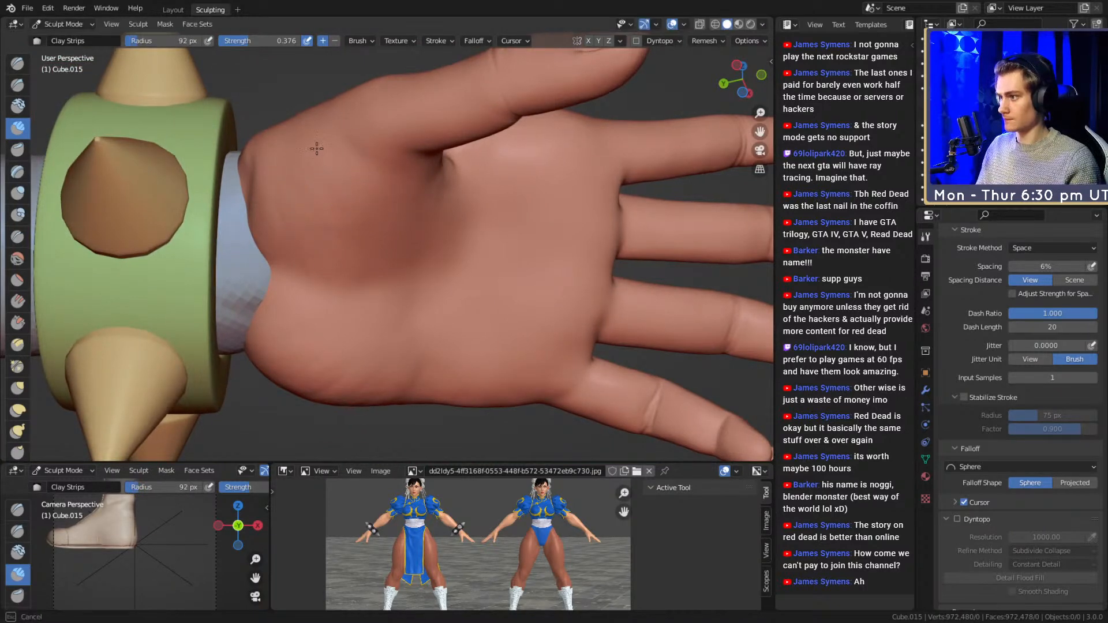
left_click(433, 284)
mouse_move(433, 285)
middle_mouse_down()
mouse_move(460, 248)
mouse_move(383, 198)
mouse_move(515, 288)
middle_mouse_up()
mouse_move(515, 289)
left_mouse_down("alt")
mouse_move(496, 323)
mouse_move(408, 178)
mouse_move(470, 230)
mouse_move(346, 260)
mouse_move(297, 237)
mouse_move(382, 266)
mouse_move(405, 234)
mouse_move(448, 218)
mouse_move(352, 249)
left_mouse_up("alt")
- Build up the outer edge of the palm with Clay Strips at 65 px and blend it at 108 px
key("f")
left_click(446, 261)
key("f")
left_click(446, 217)
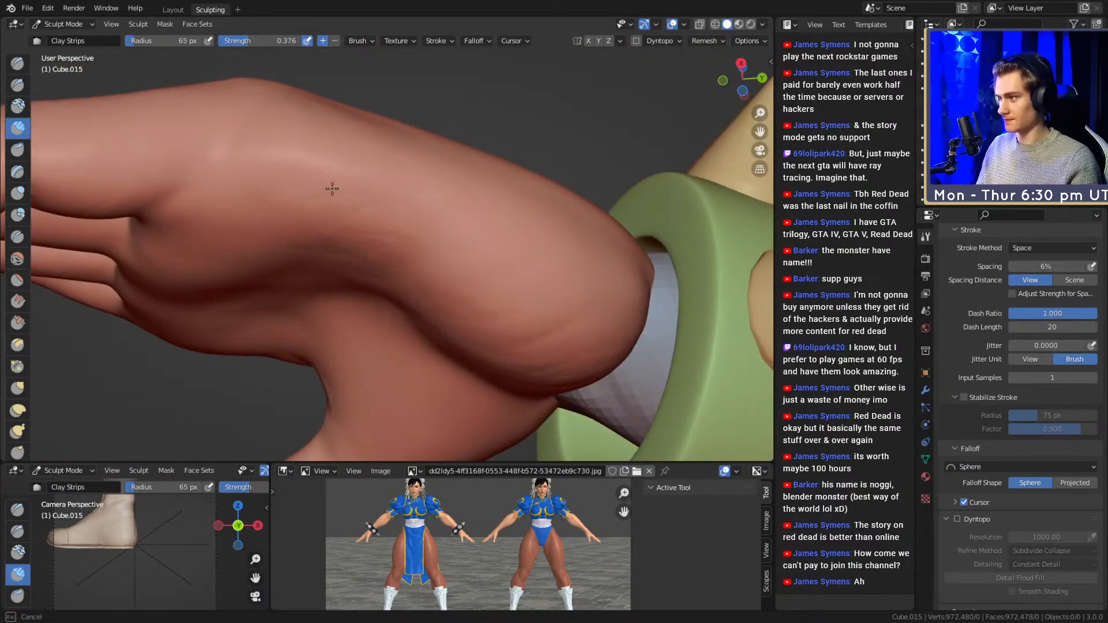
mouse_move(237, 220)
left_mouse_down()
mouse_move(271, 236)
mouse_move(219, 248)
left_mouse_up()
key("f")
left_click(409, 239)
mouse_move(330, 227)
left_mouse_down()
mouse_move(375, 239)
mouse_move(360, 241)
left_mouse_up()
middle_click_drag(343, 222, 374, 231, "shift")
key("f")
left_click(337, 197)
mouse_move(452, 212)
left_mouse_down("ctrl+alt")
mouse_move(486, 240)
mouse_move(444, 274)
mouse_move(401, 272)
mouse_move(446, 261)
left_mouse_up("ctrl+alt")
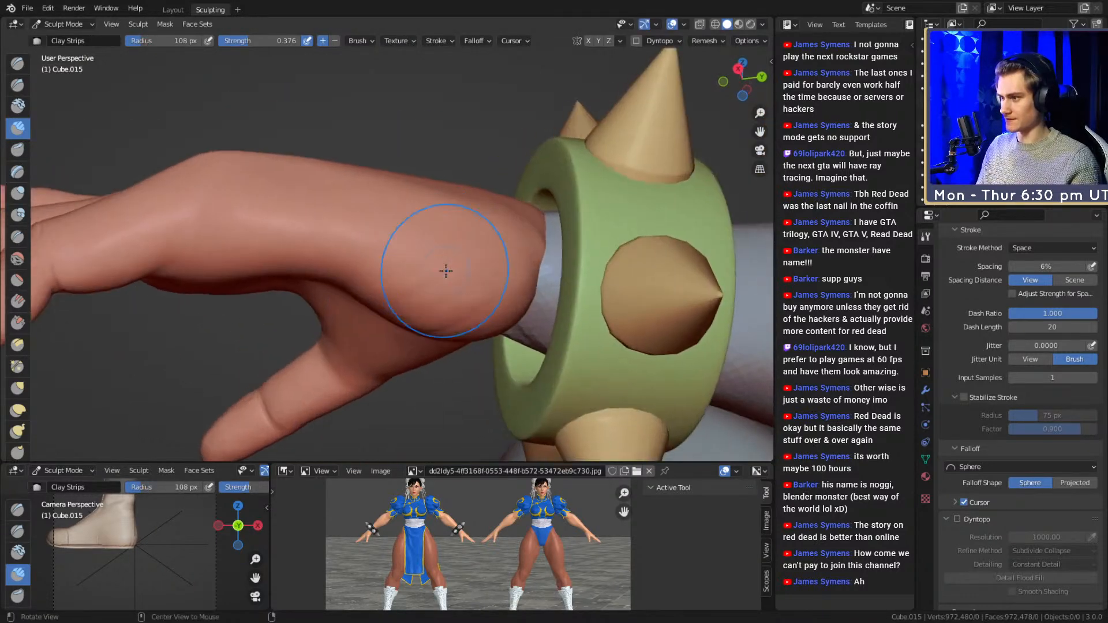
- Adjust the shape of the palm heel near the wrist with the Grab brush
key("g")
key("f")
left_click(419, 298)
mouse_move(409, 293)
left_mouse_down("alt+shift")
mouse_move(457, 270)
mouse_move(514, 199)
mouse_move(572, 218)
left_mouse_up("alt+shift")
- Carve the main lines across the palm and around the thumb mound with the Crease brush at 21 and 14 px
key("c")
key("shift+c")
key("f")
left_click(512, 219)
mouse_move(499, 222)
left_mouse_down("alt")
mouse_move(451, 249)
mouse_move(439, 231)
left_mouse_up("alt")
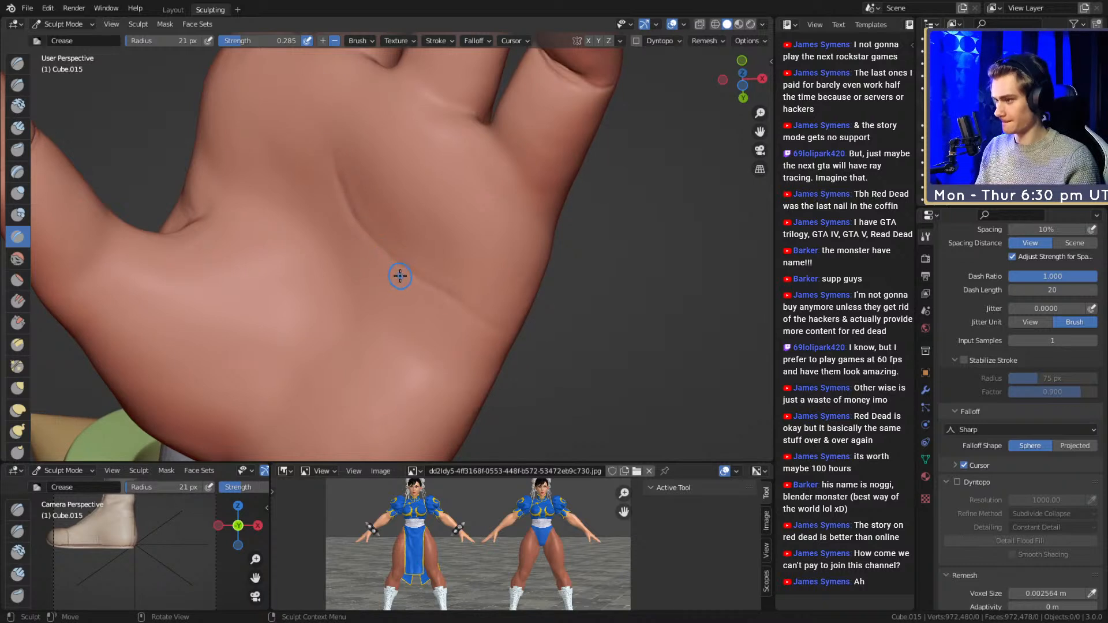
key("f")
left_click(382, 264)
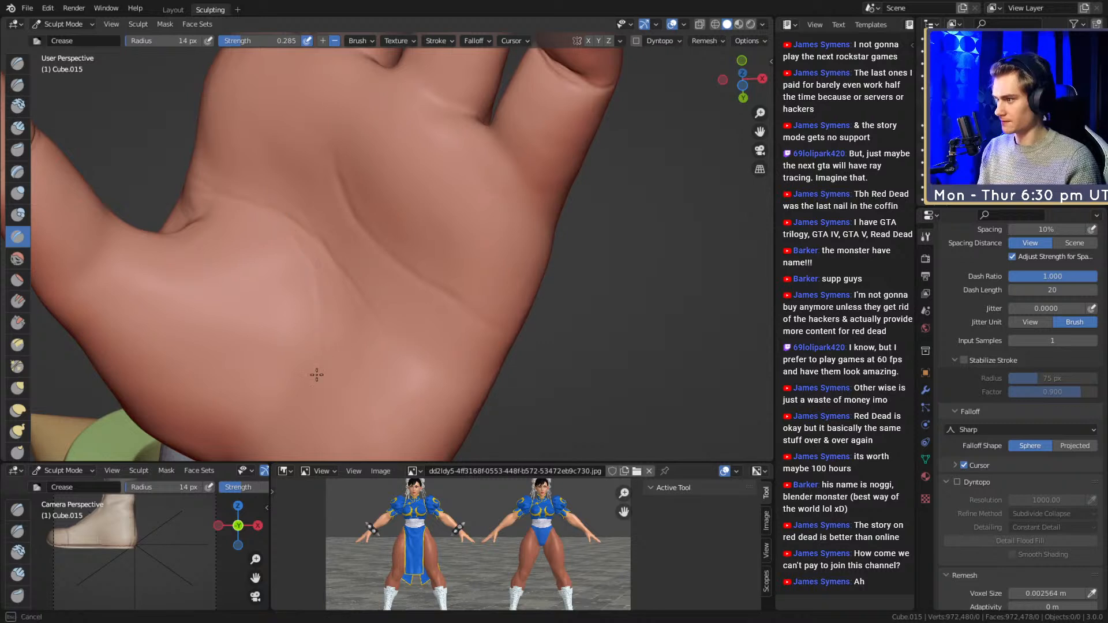
- Extend the crease around the thumb mound toward the wrist with the 14 px Crease brush
mouse_move(338, 390)
middle_mouse_down()
mouse_move(358, 334)
mouse_move(314, 370)
middle_mouse_up()
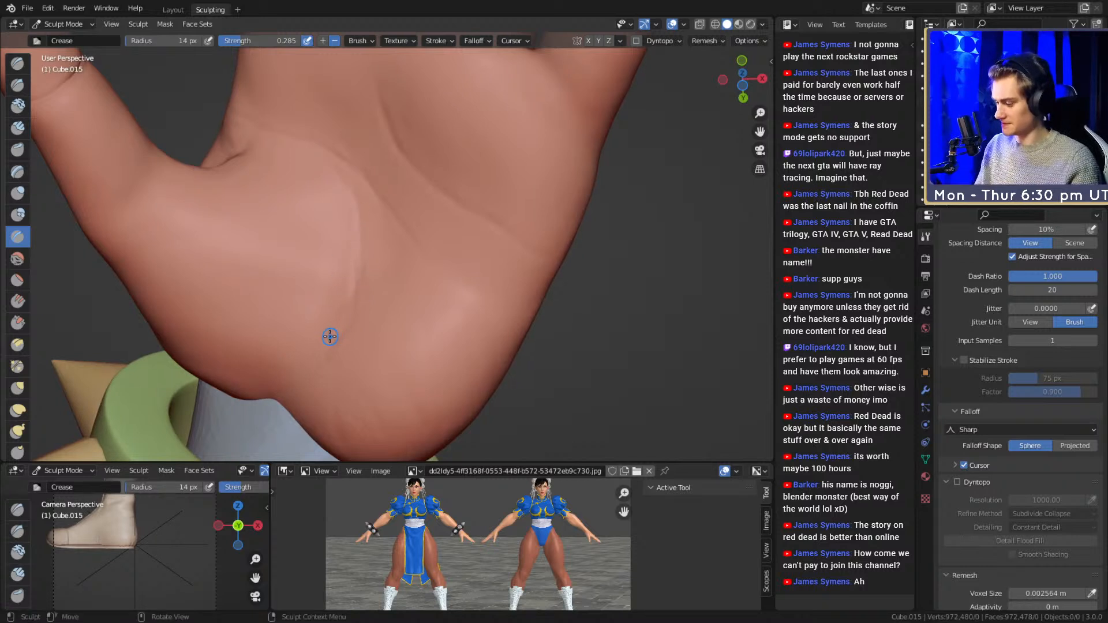
left_click_drag(337, 298, 336, 294)
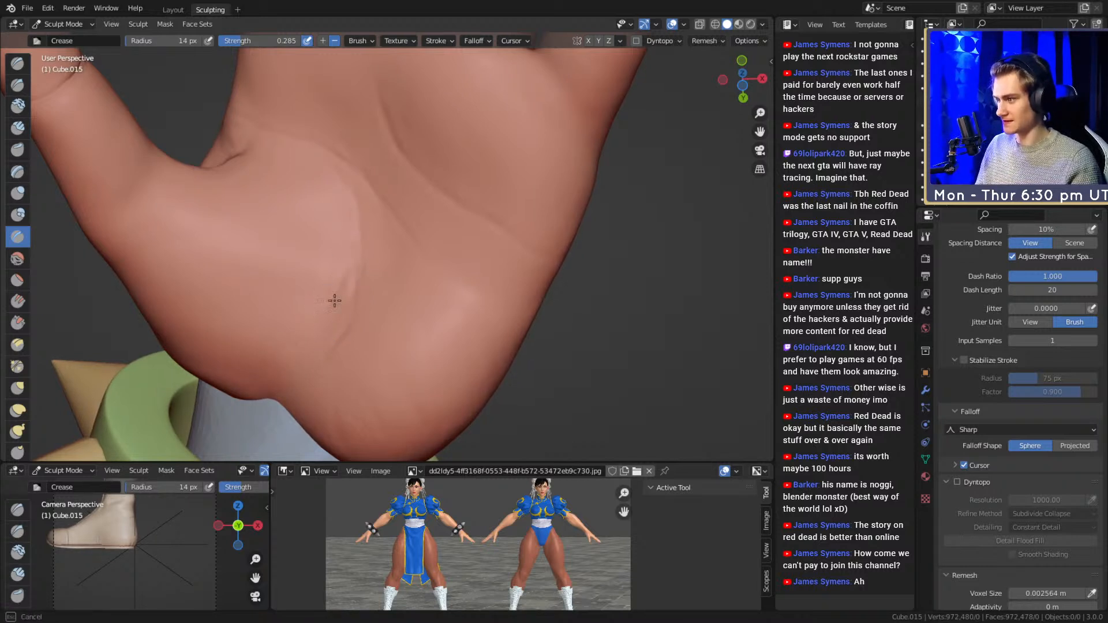
left_click_drag(354, 230, 352, 284)
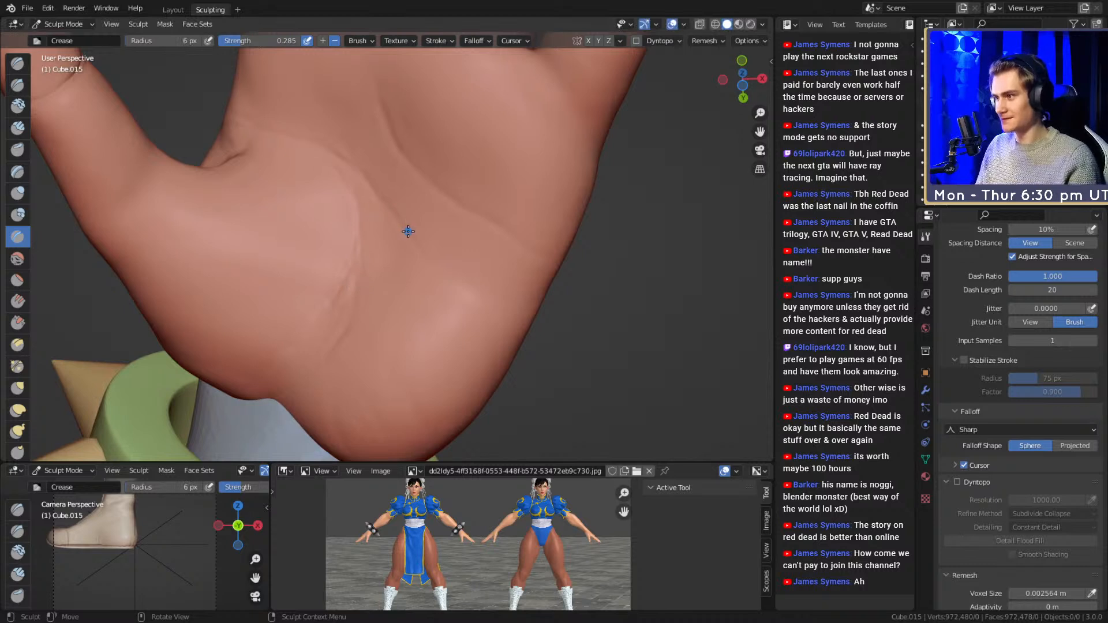
- Sharpen the palm lines and add fine wrinkles along the palm's outer edge with the Crease brush at 6 px
mouse_move(376, 190)
left_mouse_down()
mouse_move(404, 225)
mouse_move(346, 165)
left_mouse_up()
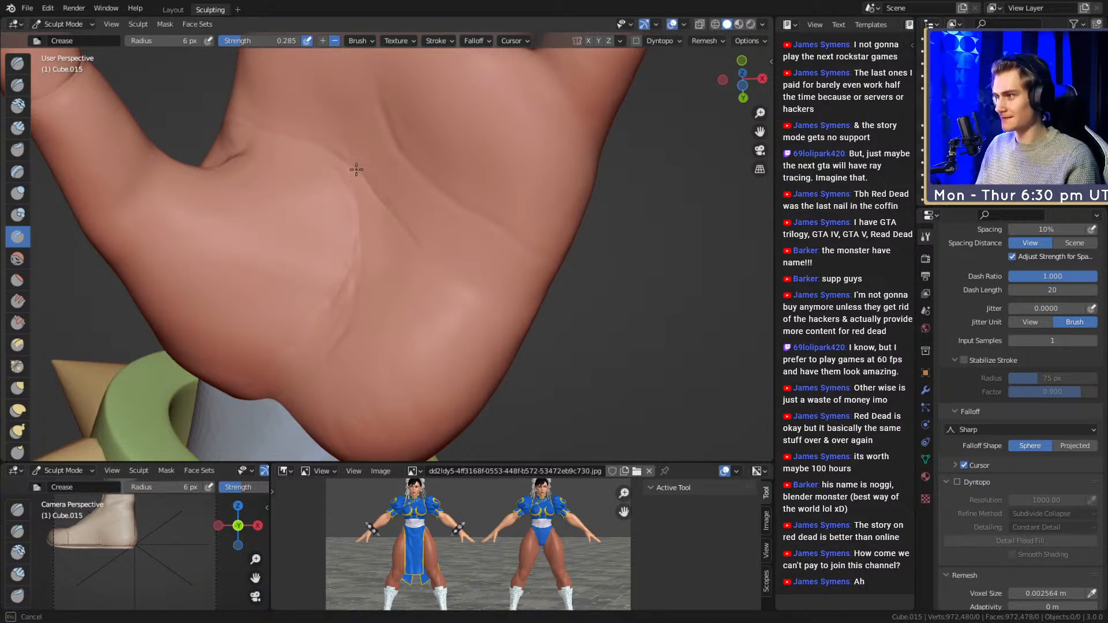
mouse_move(532, 254)
left_mouse_down()
mouse_move(431, 178)
mouse_move(450, 193)
left_mouse_up()
left_click_drag(401, 154, 398, 162)
mouse_move(351, 283)
left_mouse_down()
mouse_move(352, 328)
mouse_move(391, 202)
left_mouse_up()
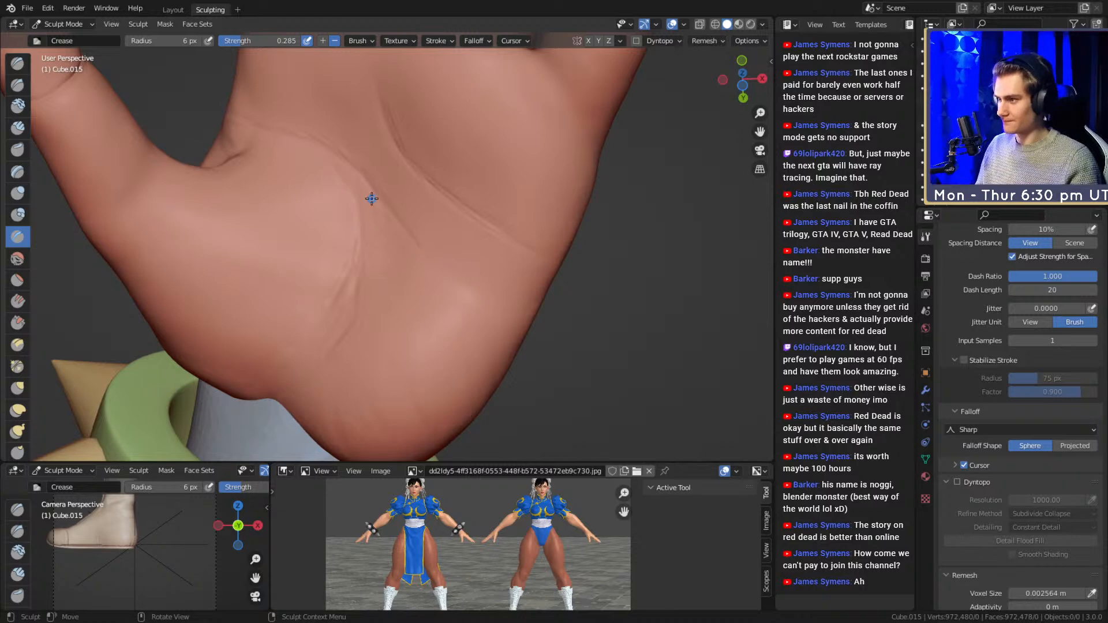
middle_click_drag(470, 397, 463, 243)
middle_click_drag(500, 166, 432, 227)
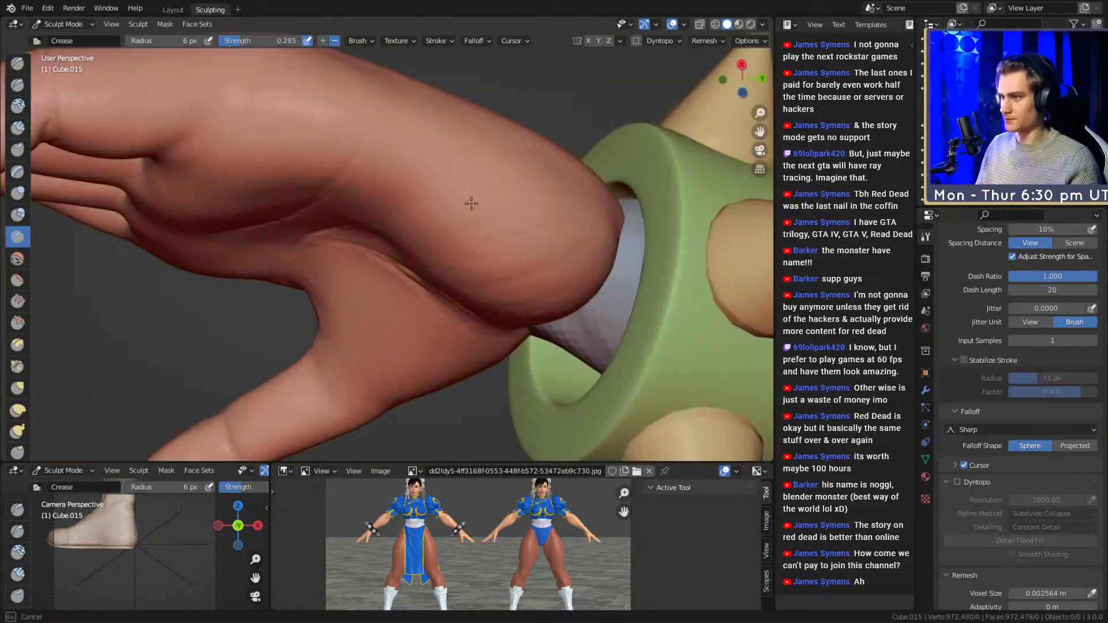
- Check the finished open hand from the side and save the file
scroll(472, 168, "down", 8)
middle_click_drag(428, 115, 392, 185)
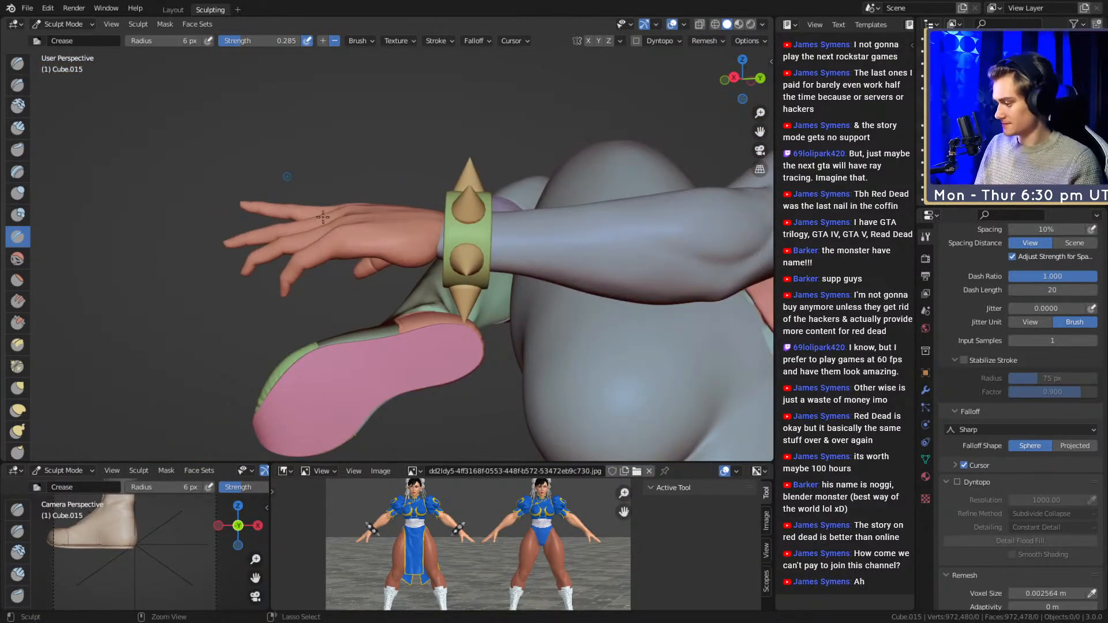
key("ctrl+s")
- Switch sculpting to the upper arm of the raised, clenched-fist arm
middle_click_drag(457, 282, 361, 321)
left_click_drag(362, 321, 353, 321, "alt")
left_click_drag(277, 329, 519, 248, "alt+shift")
left_click_drag(369, 324, 379, 284, "ctrl+alt")
key("alt+q")
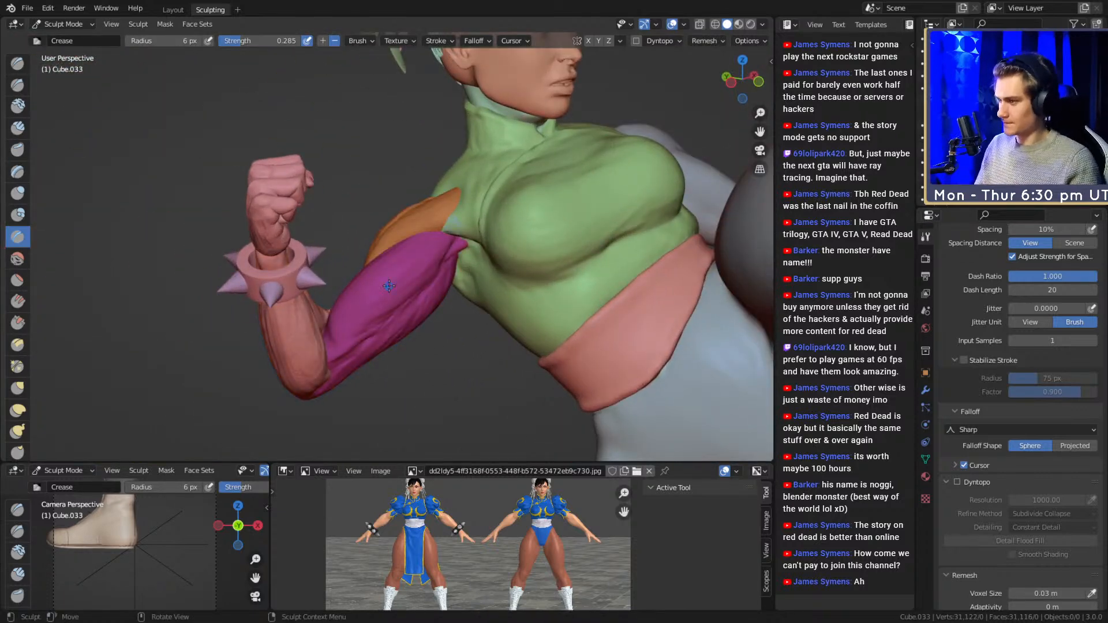
- Pull in the lower tip of the raised arm's shoulder muscle with the Grab brush at 170 px
middle_click_drag(370, 171, 380, 202)
mouse_move(404, 300)
middle_mouse_down("ctrl")
mouse_move(412, 248)
mouse_move(525, 225)
mouse_move(306, 203)
mouse_move(387, 257)
middle_mouse_up("ctrl")
key("g")
key("f")
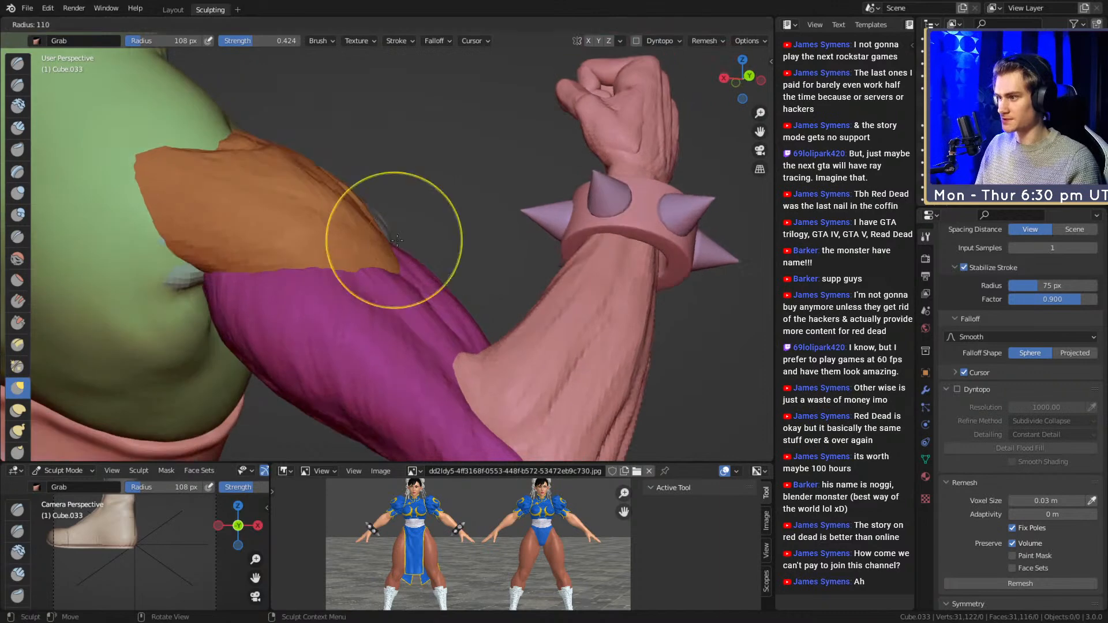
left_click(397, 231)
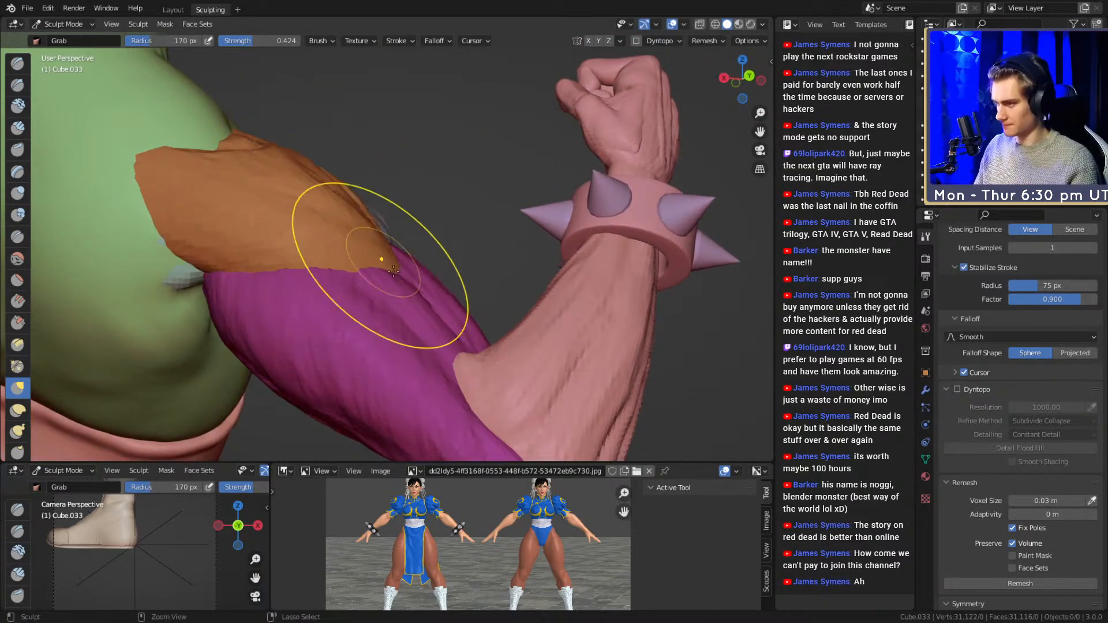
left_click_drag(410, 272, 368, 273)
- Sample a remesh voxel size of 0.02736 m for the clenched-fist arm from the other arm's mesh
middle_click_drag(413, 167, 484, 297, "ctrl")
mouse_move(370, 320)
middle_mouse_down()
mouse_move(460, 339)
mouse_move(462, 209)
mouse_move(439, 221)
middle_mouse_up()
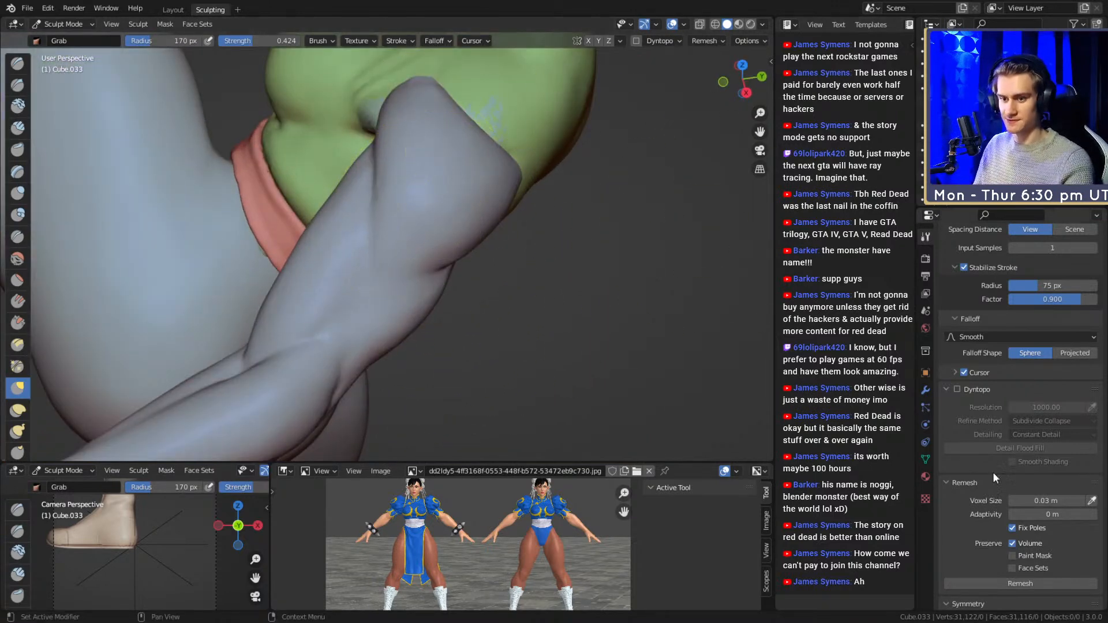
left_click(1091, 501)
left_click(336, 245)
middle_click_drag(371, 202, 404, 269)
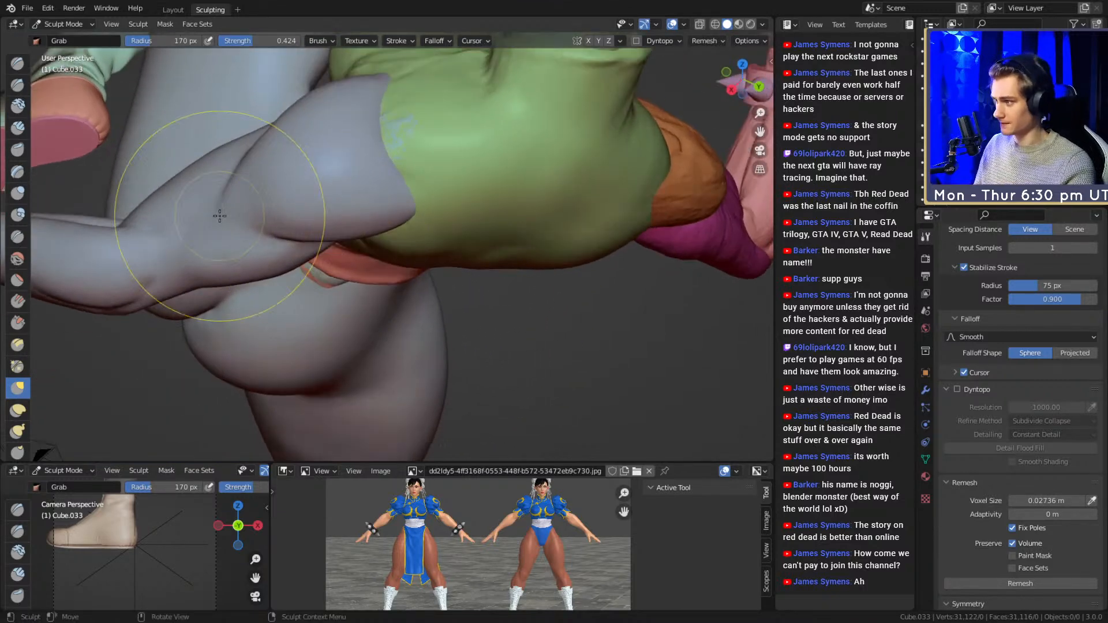
- Switch sculpting to the open-hand arm and sample its voxel size from its own surface
key("alt+q")
left_click(1091, 500)
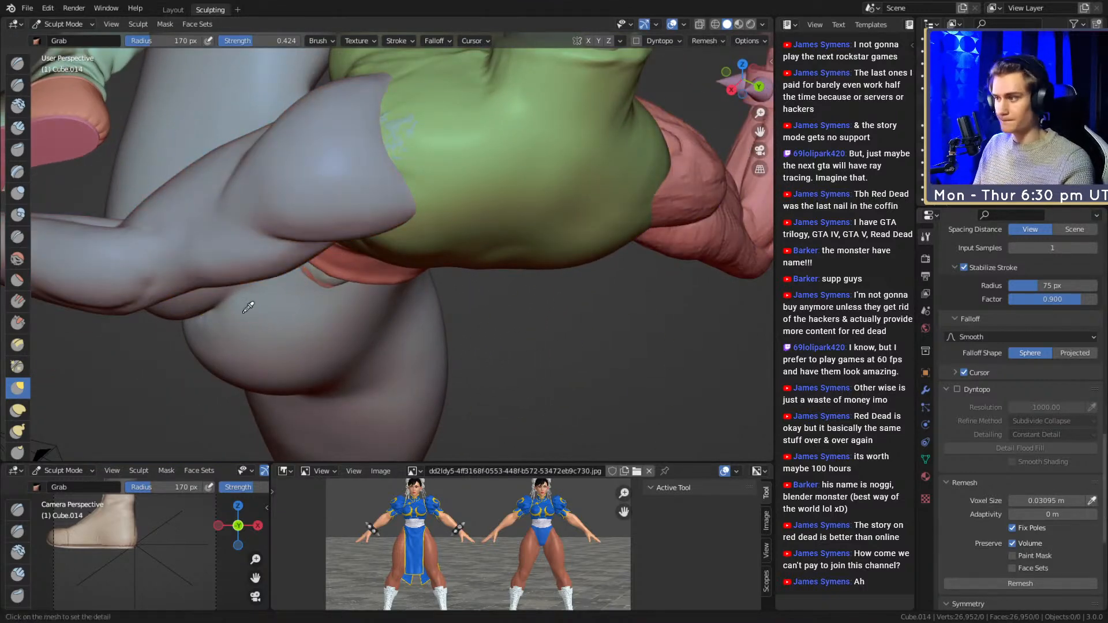
left_click(296, 162)
- Switch back to the clenched-fist arm and voxel-remesh it at 0.02736 m
mouse_move(292, 167)
middle_mouse_down()
mouse_move(338, 234)
mouse_move(424, 292)
middle_mouse_up()
key("alt+q")
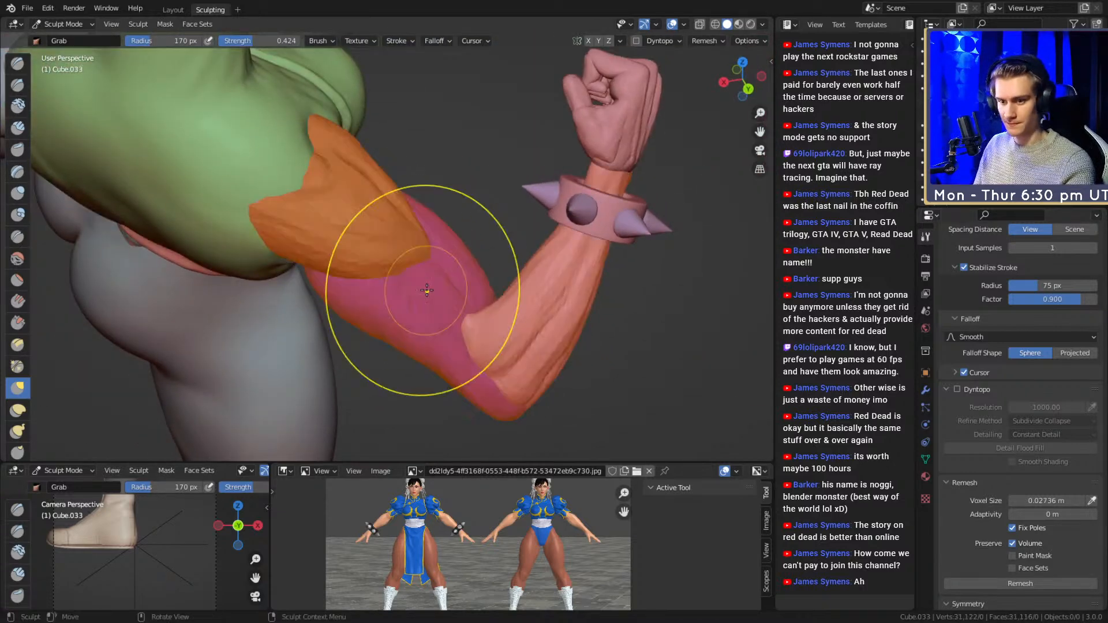
middle_click_drag(285, 228, 327, 245, "shift")
left_click(1020, 584)
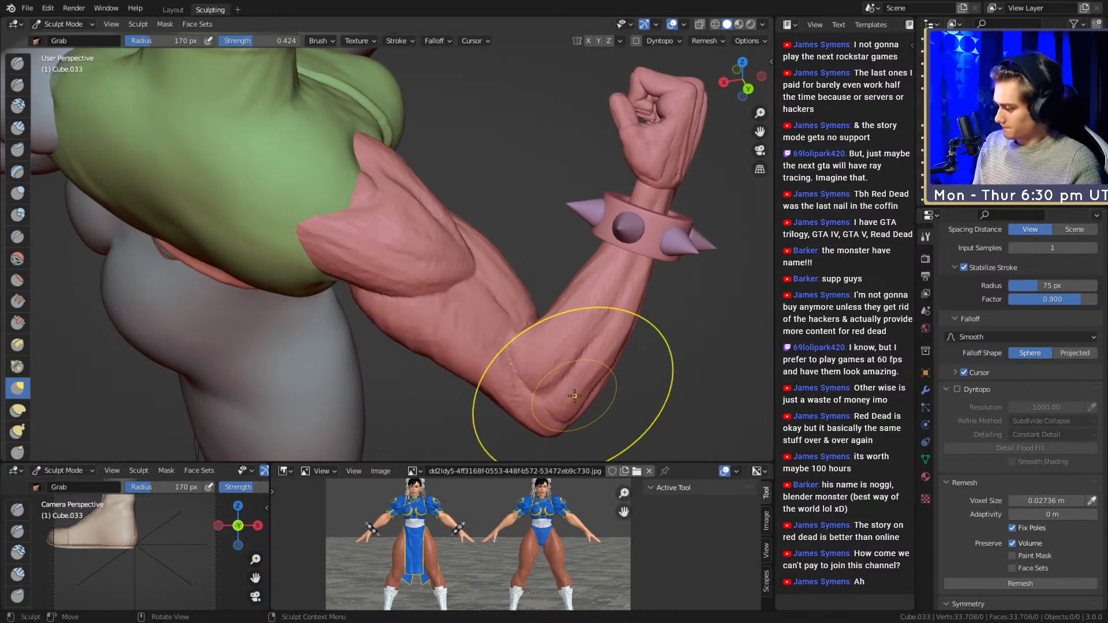
- Build up the middle of the raised arm's shoulder muscle with the Clay Strips brush at 38 px
key("c")
mouse_move(346, 225)
middle_mouse_down()
mouse_move(339, 240)
mouse_move(404, 270)
mouse_move(354, 254)
middle_mouse_up()
scroll(413, 273, "up", 2)
scroll(353, 255, "up", 1)
key("f")
left_click(368, 272)
mouse_move(346, 208)
middle_mouse_down("shift")
mouse_move(361, 235)
mouse_move(392, 230)
middle_mouse_up("shift")
key("f")
left_click(378, 242)
mouse_move(382, 236)
left_mouse_down()
mouse_move(396, 300)
mouse_move(375, 292)
left_mouse_up()
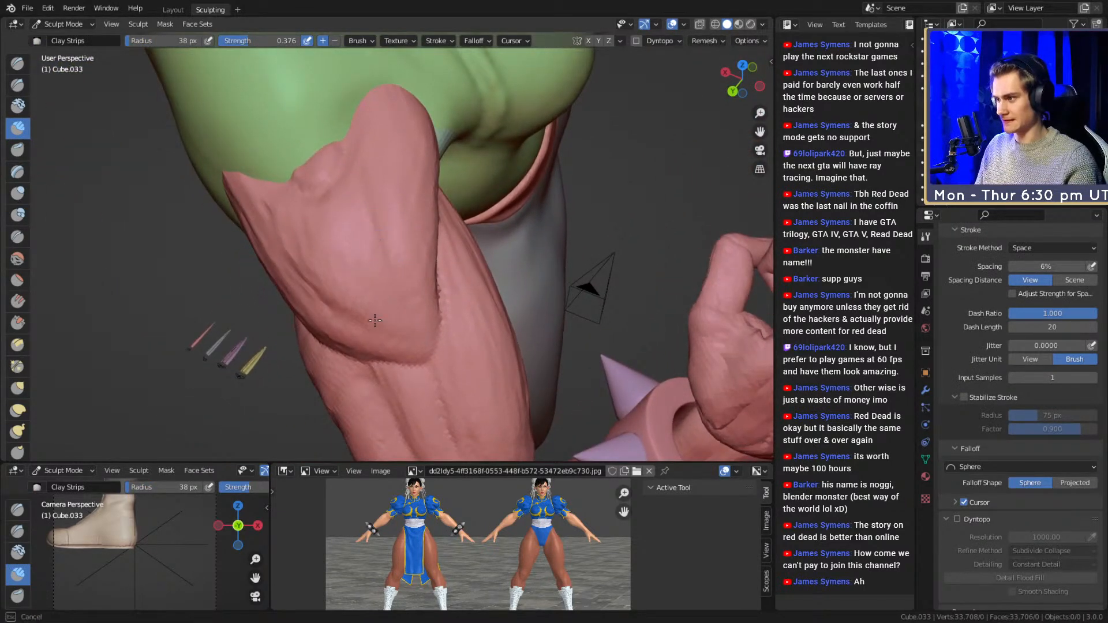
- Fill the grooves across the shoulder muscle's upper and outer surface with Clay Strips at 62 px
middle_click_drag(310, 329, 371, 277)
key("f")
left_click(317, 236)
left_click_drag(358, 242, 350, 187)
middle_click_drag(316, 198, 309, 220)
left_click_drag(327, 231, 259, 189)
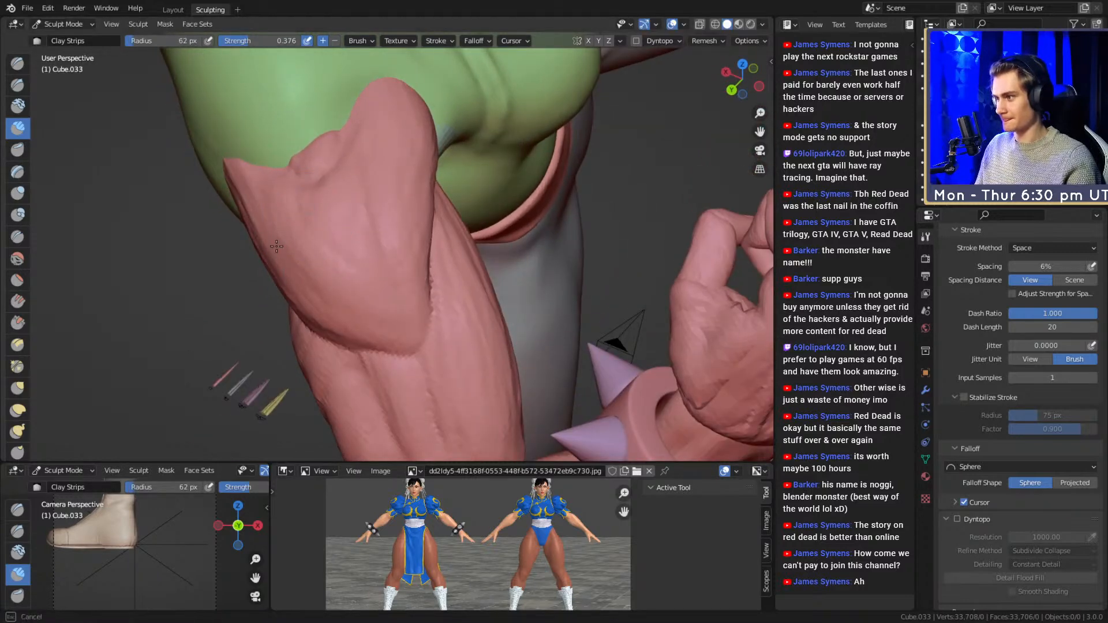
left_click_drag(329, 257, 346, 233)
- Round out the front of the shoulder muscle with Clay Strips at 53 px
mouse_move(348, 231)
middle_mouse_down()
mouse_move(356, 212)
mouse_move(346, 232)
middle_mouse_up()
key("f")
left_click(341, 231)
left_click_drag(339, 230, 330, 212)
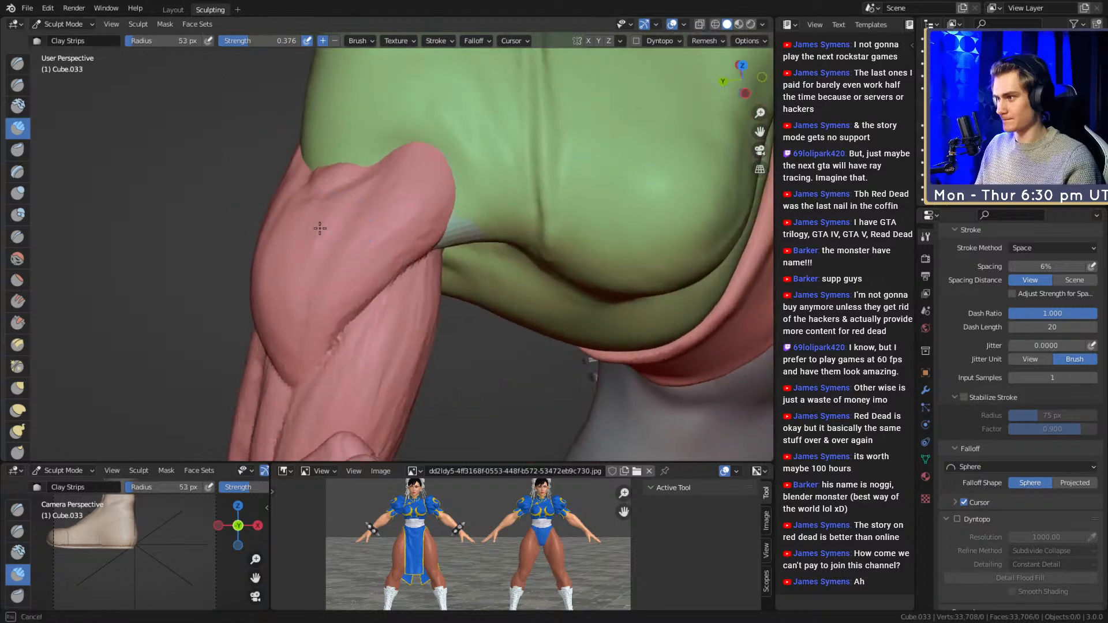
left_click_drag(447, 190, 444, 194)
- Even out the shoulder's upper edge where it meets the green top with Clay Strips at 61 px
mouse_move(424, 199)
middle_mouse_down()
mouse_move(358, 206)
mouse_move(359, 191)
mouse_move(407, 225)
middle_mouse_up()
key("f")
left_click(361, 191)
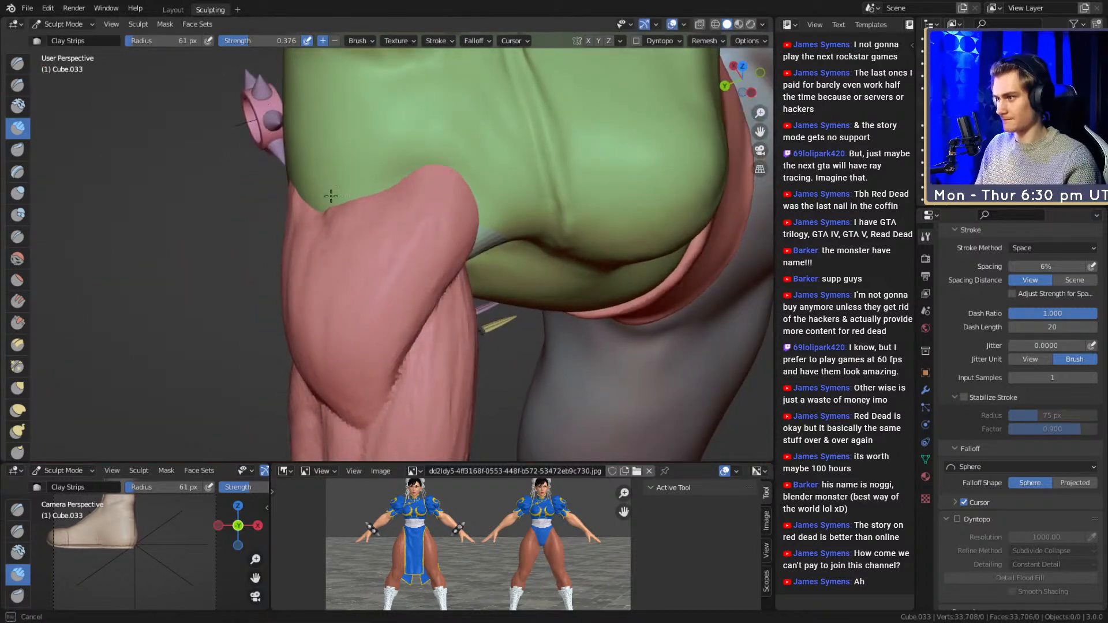
left_click(306, 218)
middle_click_drag(307, 218, 433, 209)
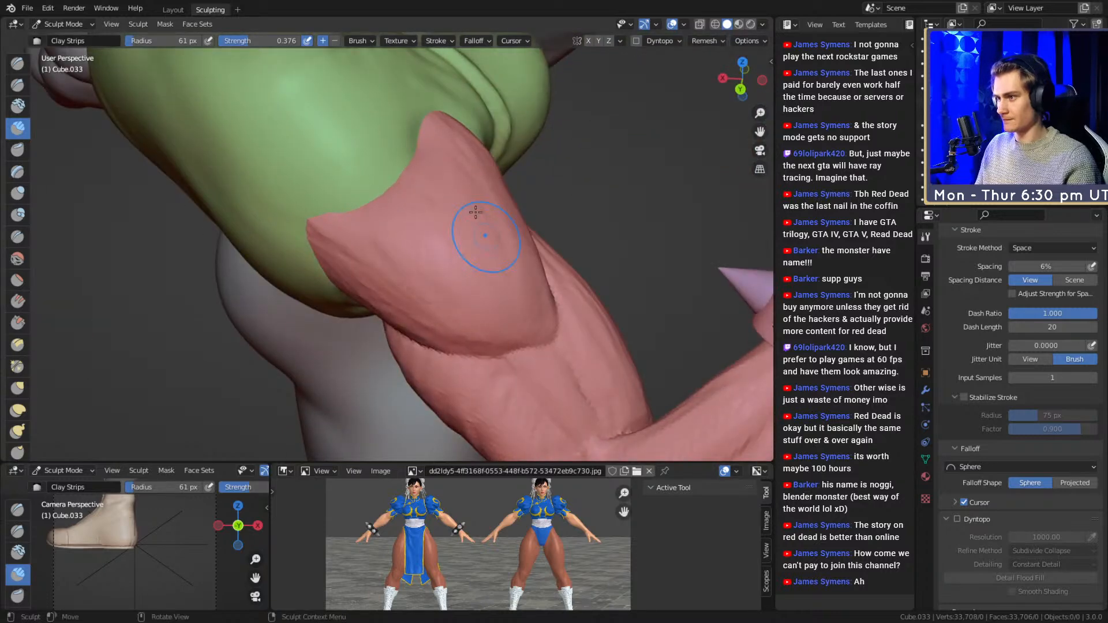
- Add volume along the outer side of the shoulder muscle with a resized Clay Strips brush
middle_click_drag(473, 157, 396, 185)
left_click_drag(446, 173, 398, 277)
mouse_move(398, 277)
middle_mouse_down()
mouse_move(341, 222)
mouse_move(371, 201)
middle_mouse_up()
key("f")
left_click(414, 200)
mouse_move(416, 176)
left_mouse_down()
mouse_move(408, 190)
mouse_move(320, 216)
mouse_move(398, 142)
mouse_move(369, 142)
left_mouse_up()
- Smooth out the shoulder muscle's form toward the upper arm with broad Clay Strips strokes
key("f")
left_click(346, 218)
mouse_move(331, 185)
middle_mouse_down()
mouse_move(376, 181)
mouse_move(359, 167)
middle_mouse_up()
key("f")
left_click(378, 162)
mouse_move(397, 250)
left_mouse_down("alt")
mouse_move(438, 158)
mouse_move(421, 168)
mouse_move(448, 259)
left_mouse_up("alt")
key("f")
left_click(456, 285)
left_click_drag(444, 220, 211, 227)
- Refine the rear edge of the shoulder muscle with Clay Strips at 41 px
middle_click_drag(300, 246, 315, 216)
key("f")
left_click(297, 202)
left_click_drag(269, 174, 247, 199)
middle_click_drag(277, 240, 397, 183)
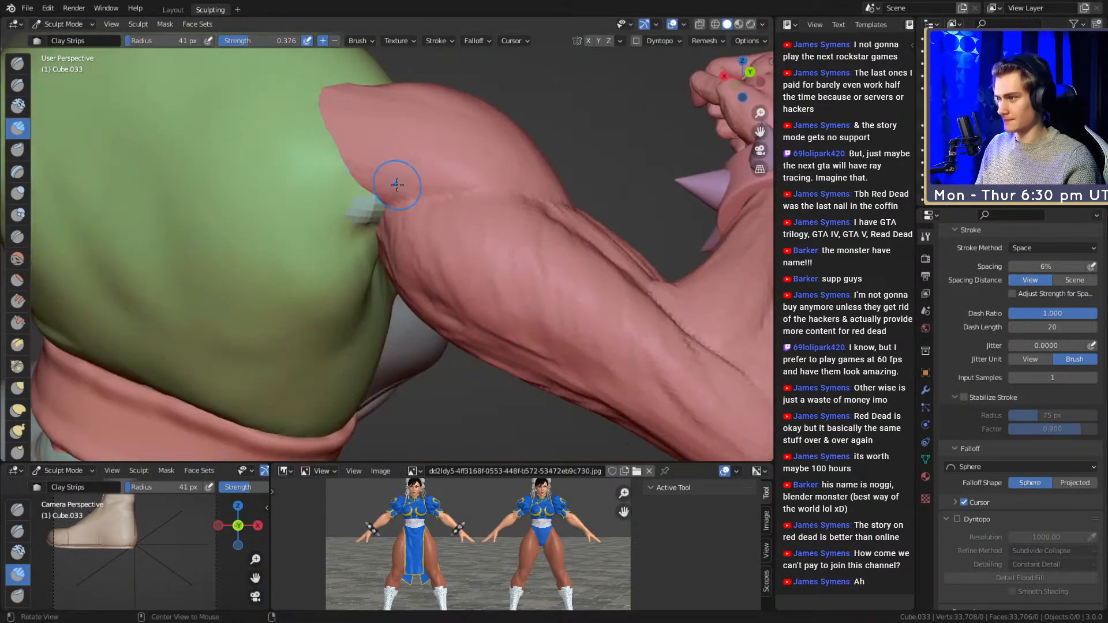
- Even out the whole shoulder surface with the Clay Strips brush at 151 px
key("f")
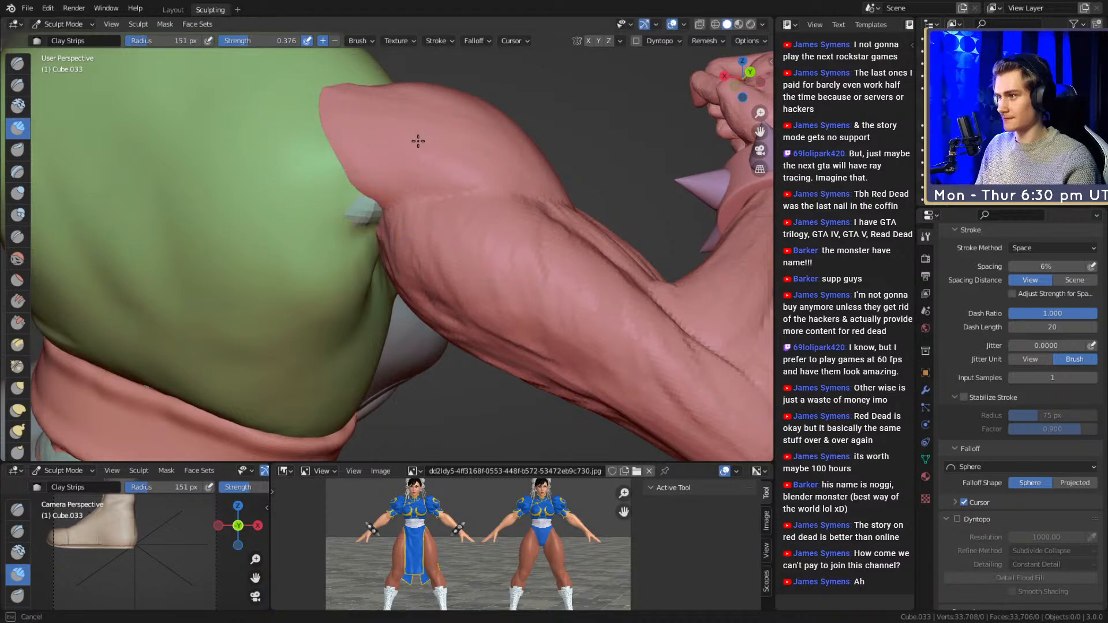
middle_click_drag(458, 135, 337, 193)
left_click_drag(337, 193, 364, 212)
- Blend the shoulder into the inner upper arm near the armpit with Clay Strips at 44 px
key("f")
left_click(396, 208)
mouse_move(363, 213)
middle_mouse_down()
mouse_move(441, 209)
mouse_move(230, 202)
middle_mouse_up()
left_click_drag(231, 202, 431, 290, "ctrl+alt")
middle_click_drag(431, 291, 378, 253)
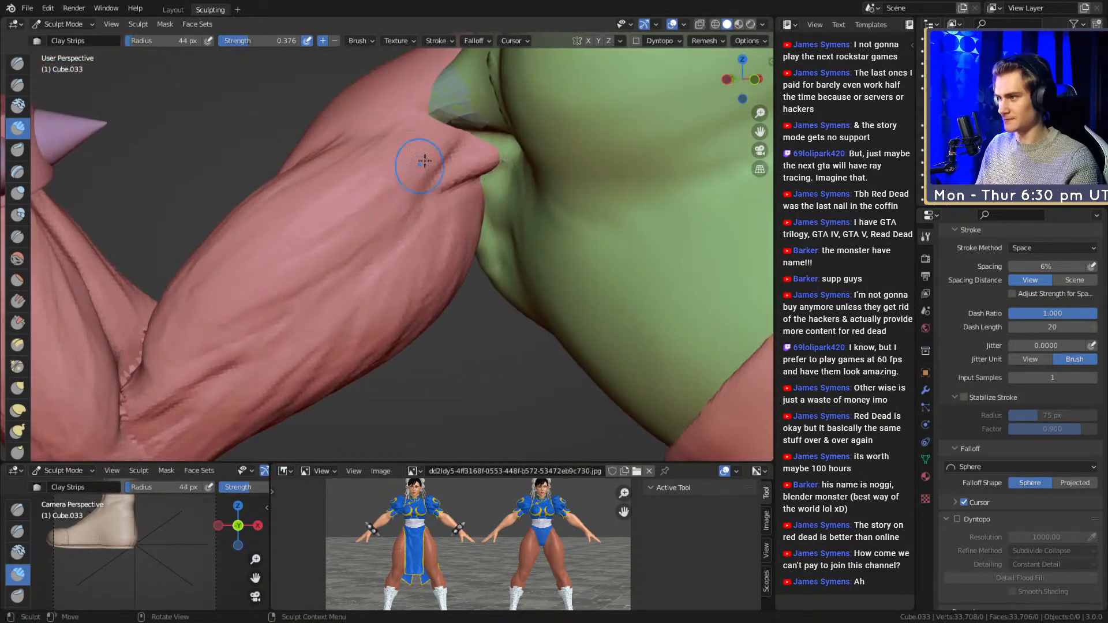
- Fill the ridges at the armpit end of the biceps with the Clay Strips brush at 83 px
key("bracketright")
middle_click_drag(409, 194, 483, 151, "shift")
key("f")
left_click(511, 151)
middle_click_drag(462, 191, 441, 237)
key("f")
left_click(441, 237)
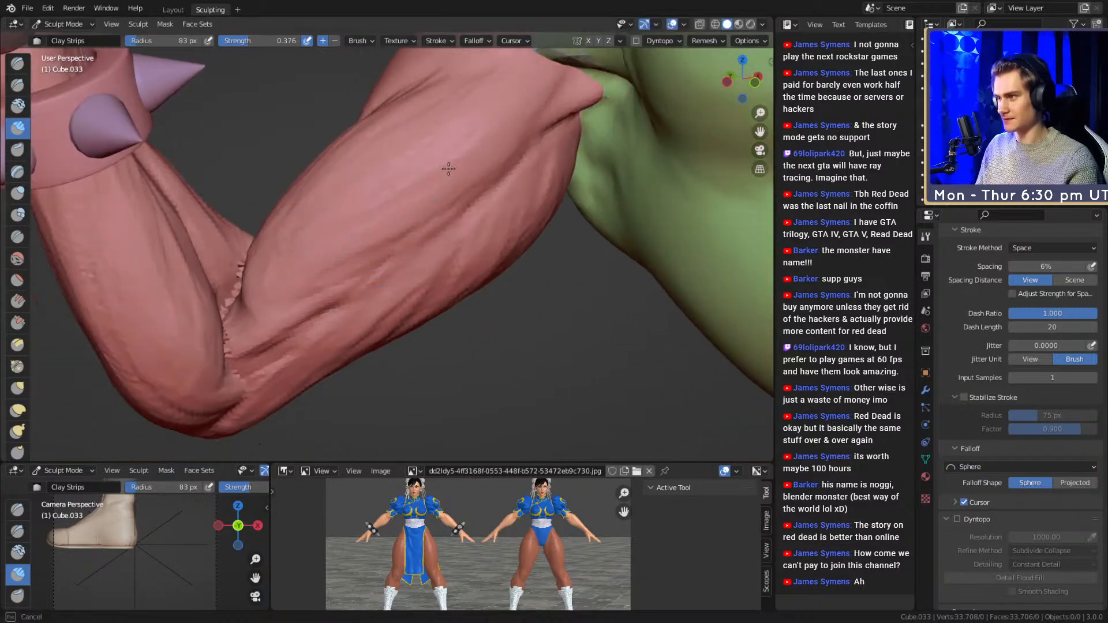
- Smooth the biceps and its transition into the shoulder muscle with Clay Strips at 105 px
middle_click_drag(296, 252, 414, 186)
mouse_move(276, 237)
middle_mouse_down("shift")
mouse_move(375, 239)
mouse_move(428, 189)
middle_mouse_up("shift")
mouse_move(306, 302)
middle_mouse_down()
mouse_move(365, 247)
mouse_move(425, 316)
middle_mouse_up()
middle_click_drag(380, 144, 382, 187, "shift")
key("f")
left_click(366, 230)
mouse_move(436, 231)
middle_mouse_down()
mouse_move(418, 210)
mouse_move(377, 205)
middle_mouse_up()
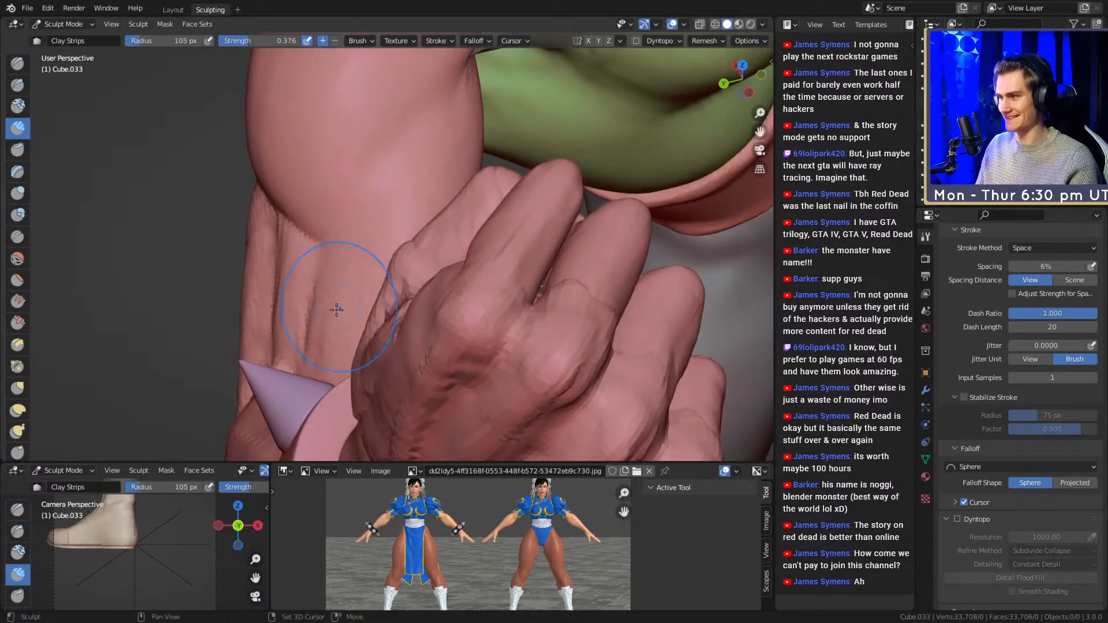
- Fill the groove on the outer upper arm below the shoulder muscle with Clay Strips at 74 px
middle_click_drag(344, 292, 430, 218)
middle_click_drag(415, 294, 446, 223, "shift")
key("f")
left_click(428, 221)
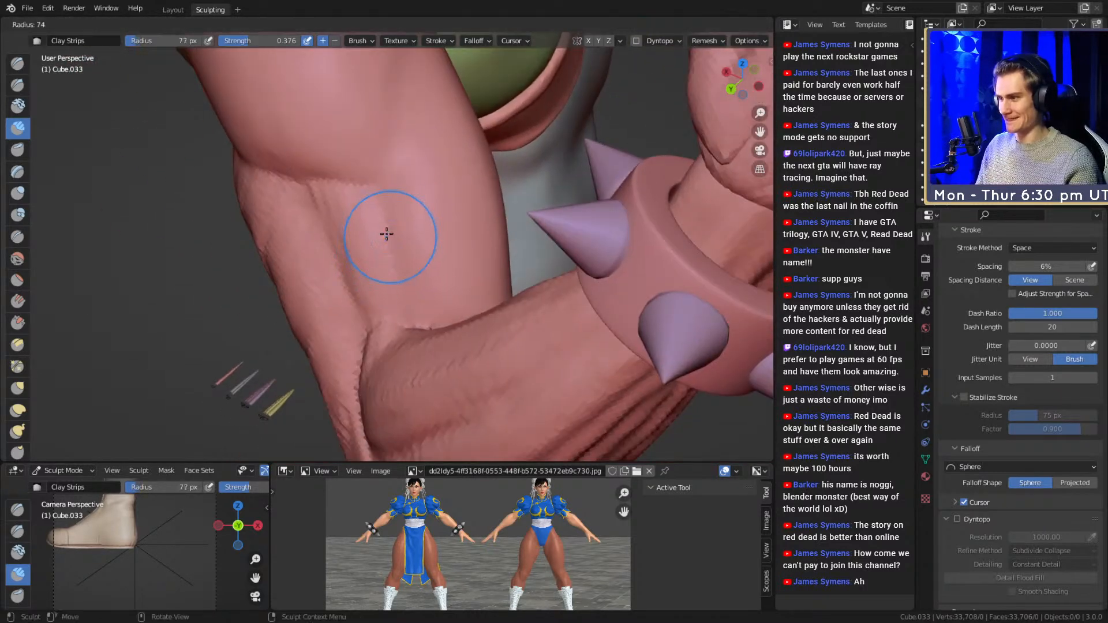
middle_click_drag(372, 277, 361, 228, "shift")
middle_click_drag(361, 227, 377, 224)
mouse_move(390, 286)
middle_mouse_down()
mouse_move(373, 262)
mouse_move(417, 282)
mouse_move(424, 302)
middle_mouse_up()
- Smooth the outer upper arm between the shoulder muscle and elbow with Clay Strips at 109 px
key("f")
left_click(401, 330)
key("f")
left_click(423, 222)
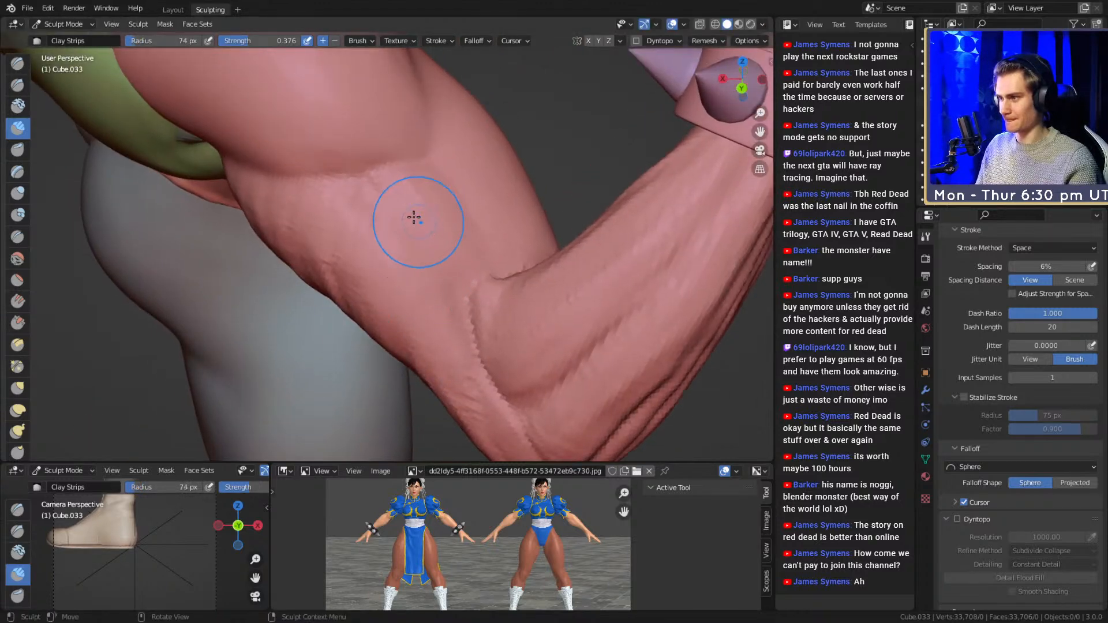
middle_click_drag(485, 228, 472, 215)
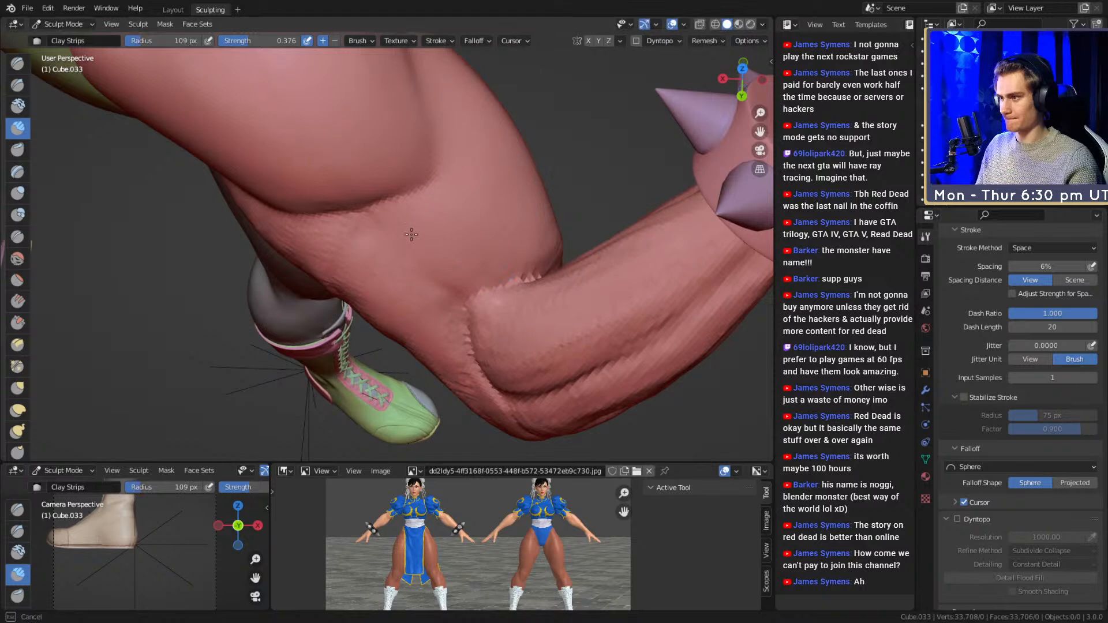
- Soften the boundary between the shoulder muscle and upper arm with Clay Strips at 143 px
mouse_move(409, 217)
left_mouse_down("alt")
mouse_move(396, 258)
mouse_move(451, 292)
mouse_move(379, 240)
mouse_move(377, 297)
left_mouse_up("alt")
key("f")
left_click(379, 240)
mouse_move(353, 230)
middle_mouse_down()
mouse_move(303, 285)
mouse_move(344, 257)
middle_mouse_up()
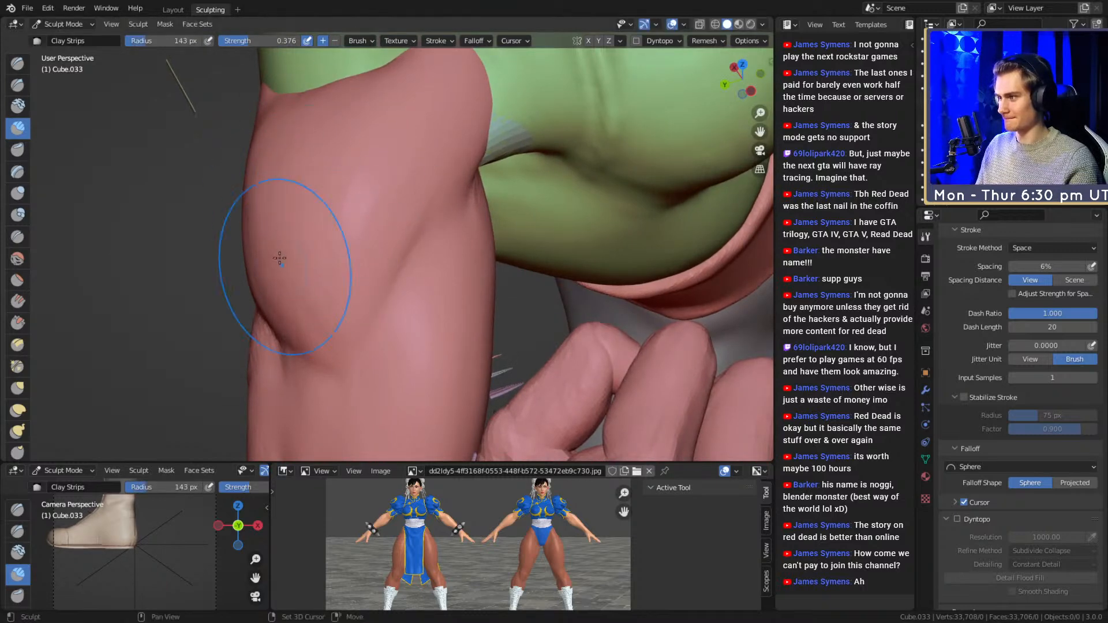
- Work over the shoulder and the ridged rear of the upper arm with Clay Strips at 80 px
mouse_move(390, 192)
middle_mouse_down()
mouse_move(371, 156)
mouse_move(383, 233)
mouse_move(391, 174)
mouse_move(395, 257)
mouse_move(386, 136)
mouse_move(358, 213)
middle_mouse_up()
key("f")
left_click(383, 233)
key("f")
left_click(406, 247)
key("f")
left_click(346, 211)
left_click_drag(344, 216, 335, 244)
mouse_move(380, 265)
middle_mouse_down()
mouse_move(369, 254)
mouse_move(357, 274)
middle_mouse_up()
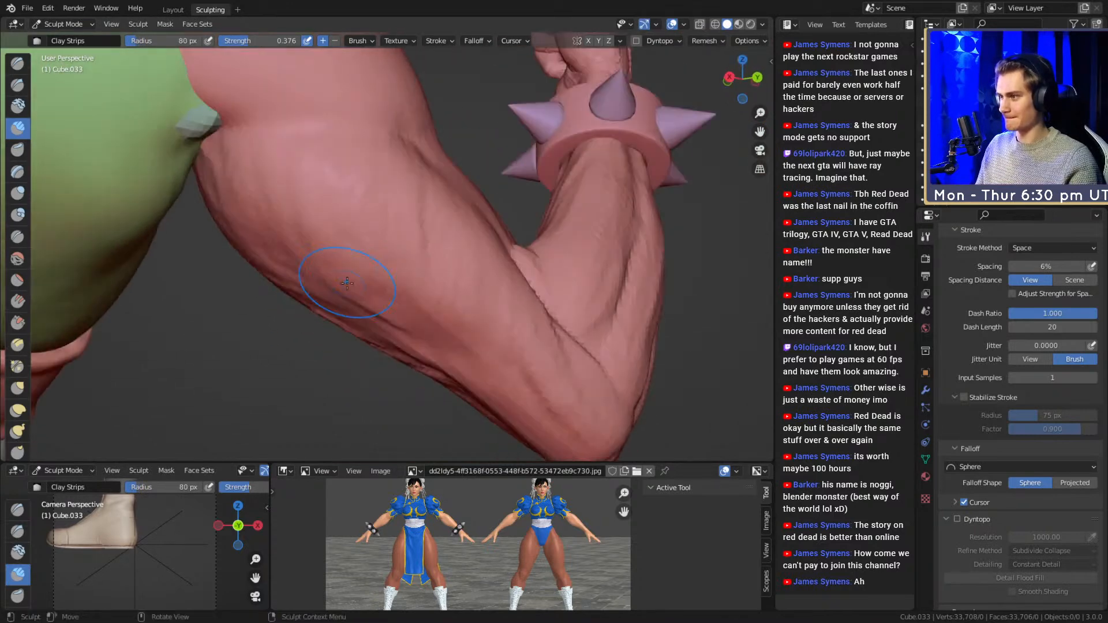
- Smooth the ridges along the upper arm's underside with the Clay Strips brush at 70 px
mouse_move(369, 206)
middle_mouse_down()
mouse_move(344, 276)
mouse_move(383, 186)
middle_mouse_up()
key("f")
left_click(348, 191)
middle_click_drag(348, 243, 414, 211)
middle_click_drag(505, 125, 469, 240)
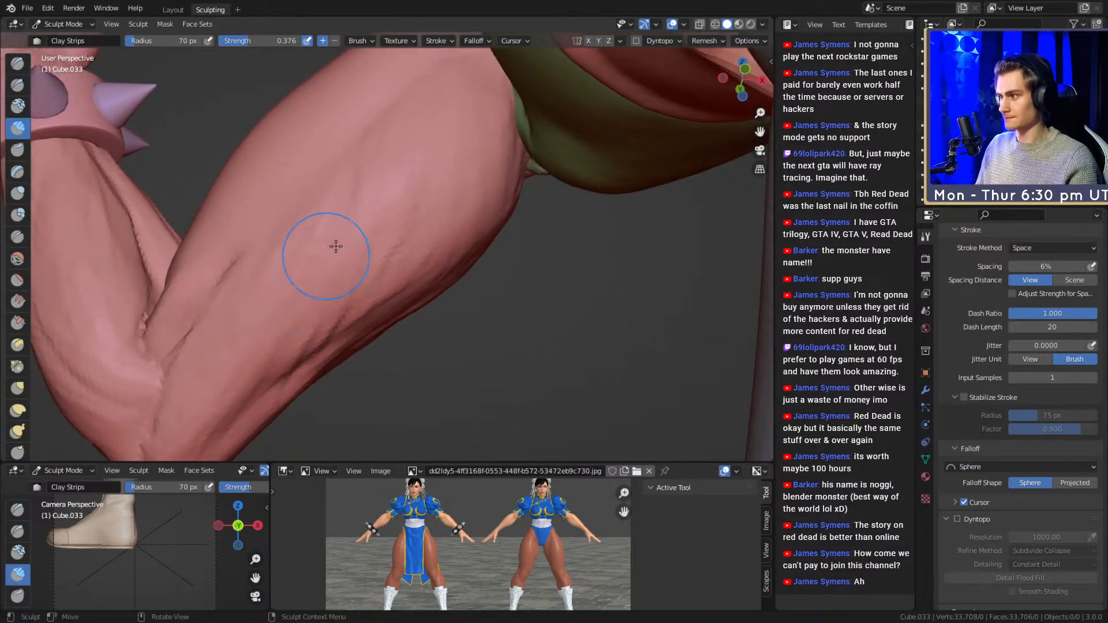
- Even out the remaining bumps around the upper arm and triceps with Clay Strips at 96 px
key("f")
left_click(504, 265)
mouse_move(490, 225)
middle_mouse_down()
mouse_move(477, 192)
mouse_move(387, 228)
middle_mouse_up()
left_click_drag(387, 228, 350, 241, "alt")
left_click_drag(514, 280, 348, 252, "alt")
key("f")
left_click(391, 280)
mouse_move(398, 159)
left_mouse_down("ctrl+alt")
mouse_move(415, 278)
mouse_move(366, 312)
left_mouse_up("ctrl+alt")
left_click_drag(366, 312, 408, 236, "ctrl+alt")
mouse_move(378, 190)
left_mouse_down("alt+shift")
mouse_move(388, 250)
mouse_move(300, 185)
left_mouse_up("alt+shift")
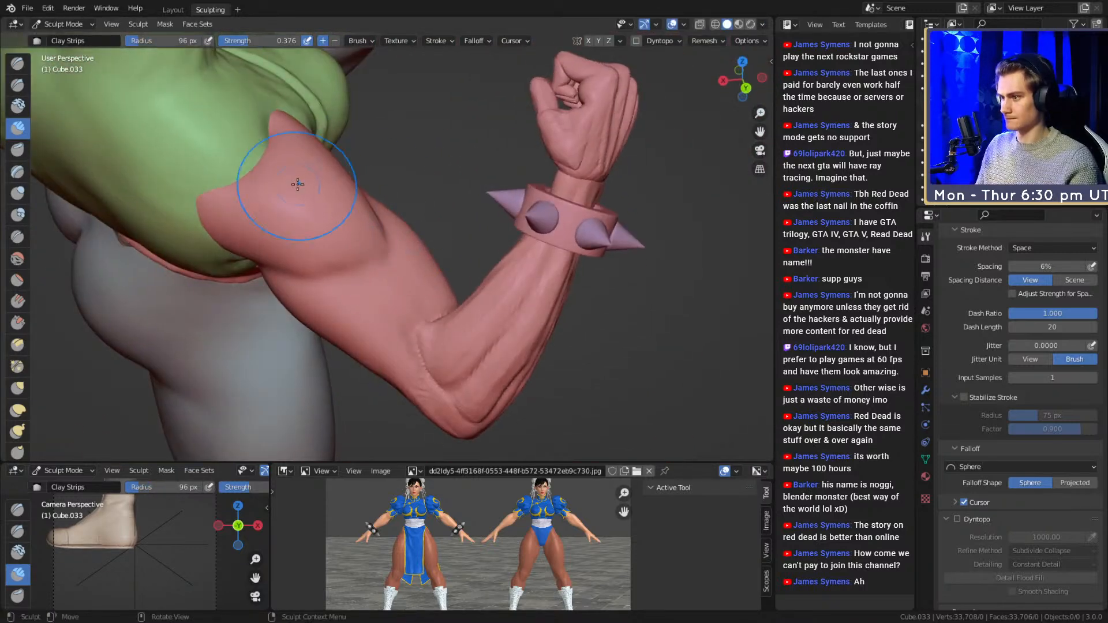
- Reshape the underside contour of the upper arm with the Grab brush
key("g")
left_click_drag(455, 323, 441, 312, "alt")
left_click_drag(441, 311, 427, 257, "ctrl+alt")
key("f")
left_click(511, 314)
left_click_drag(367, 297, 378, 269)
key("f")
left_click(490, 283)
- Refine the upper arm's silhouette from further angles with a resized Grab brush
left_click_drag(433, 235, 405, 292, "alt+shift")
key("f")
left_click(419, 232)
left_click_drag(429, 235, 435, 247, "alt")
key("f")
left_click(461, 260)
left_click_drag(505, 272, 440, 299, "alt")
key("f")
left_click(448, 300)
mouse_move(339, 299)
left_mouse_down()
mouse_move(388, 334)
mouse_move(388, 312)
left_mouse_up()
- Define the inner biceps and triceps forms near the armpit with Clay Strips at 47 px
key("c")
left_click_drag(306, 299, 299, 263)
mouse_move(347, 288)
left_mouse_down("alt")
mouse_move(412, 256)
mouse_move(404, 235)
mouse_move(441, 193)
left_mouse_up("alt")
key("f")
left_click(404, 254)
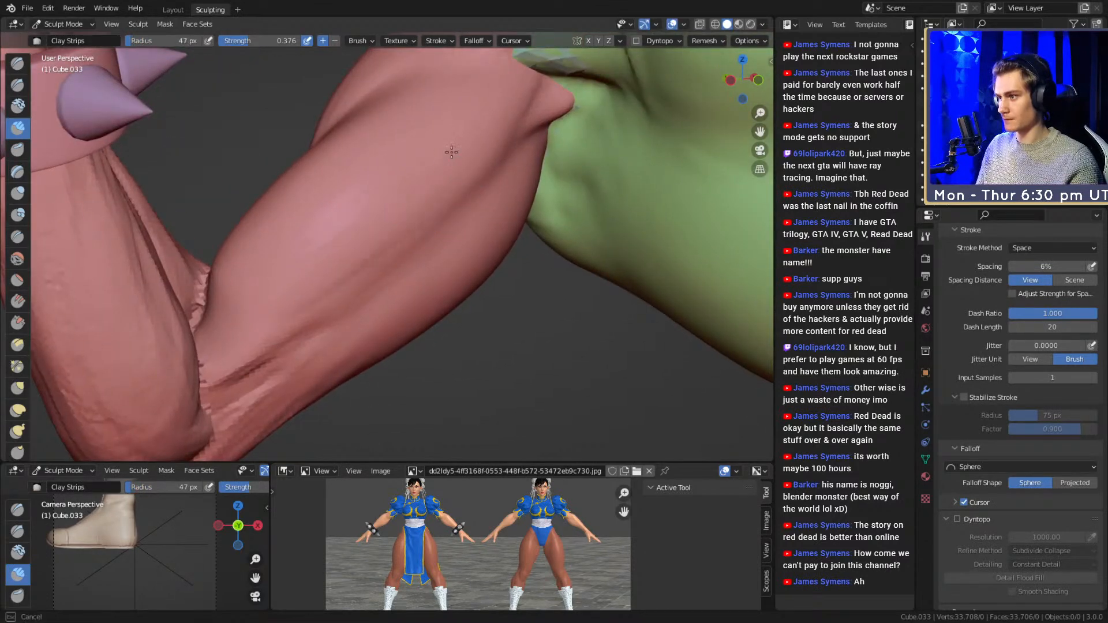
- Build up and smooth the biceps down toward the elbow crease with Clay Strips at 55 to 63 px
middle_click_drag(438, 145, 429, 169, "shift")
left_click(372, 205)
left_click_drag(479, 149, 372, 263, "alt")
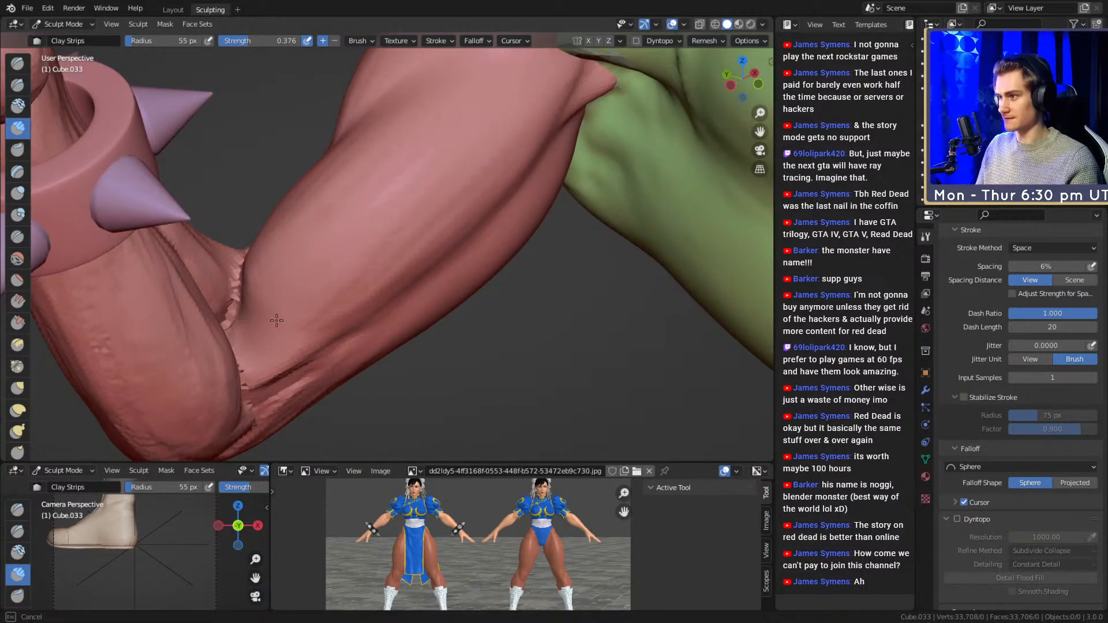
mouse_move(312, 246)
left_mouse_down("alt")
mouse_move(329, 292)
mouse_move(427, 208)
mouse_move(428, 125)
left_mouse_up("alt")
key("f")
left_click(420, 168)
left_click_drag(315, 221, 348, 204, "alt")
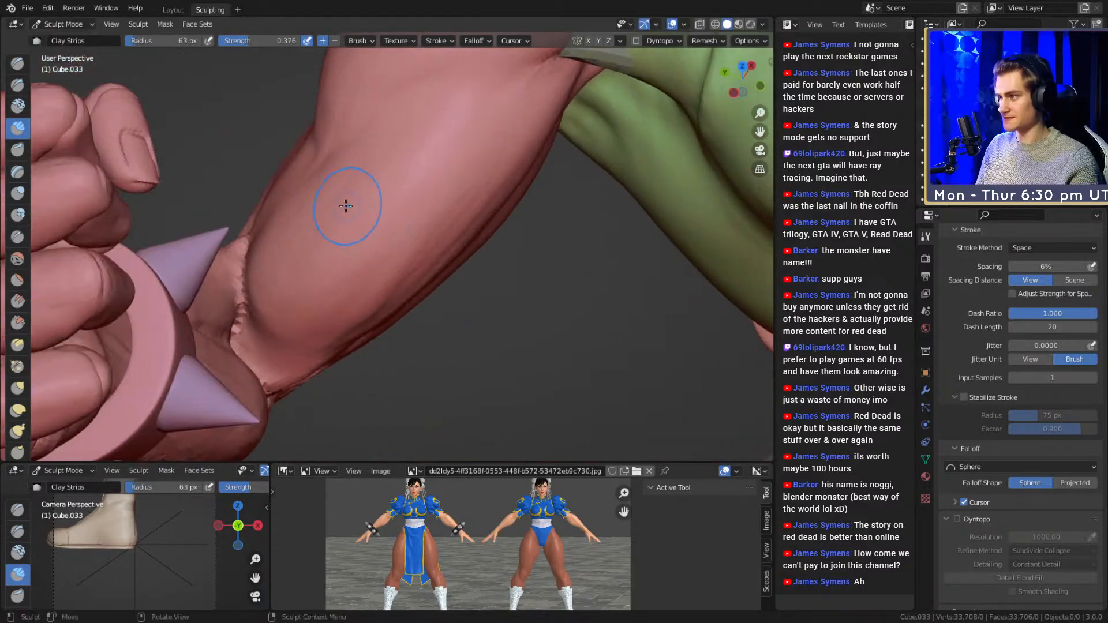
- Deepen the groove between the inner biceps and triceps with the Crease brush at 63 to 68 px
key("shift+c")
mouse_move(358, 258)
left_mouse_down("alt")
mouse_move(363, 280)
mouse_move(416, 264)
left_mouse_up("alt")
key("f")
left_click(368, 299)
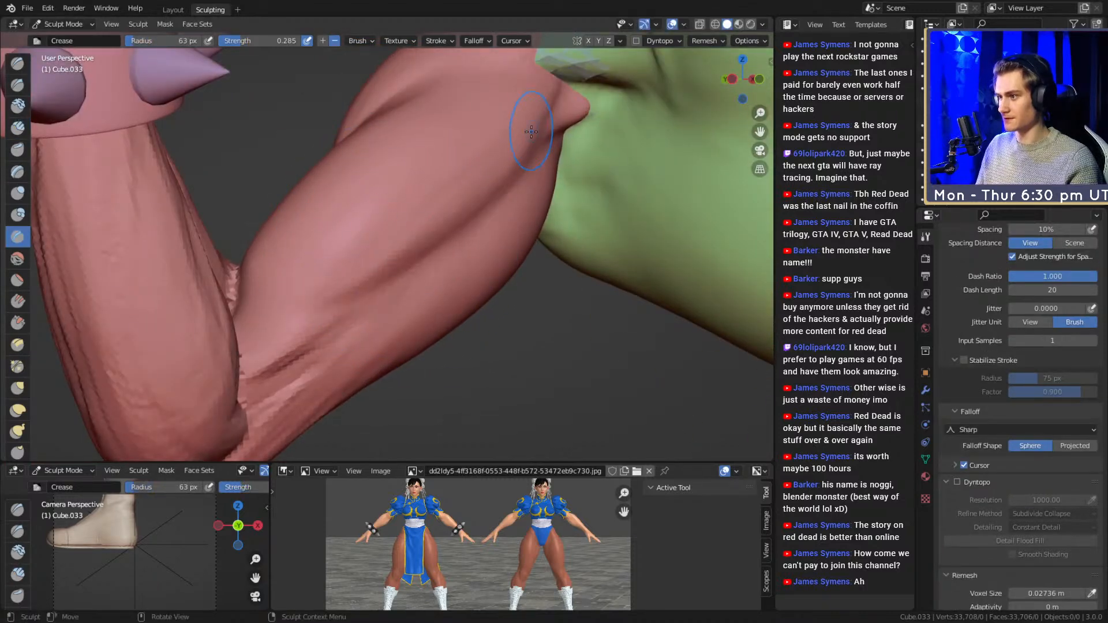
key("f")
left_click(349, 262)
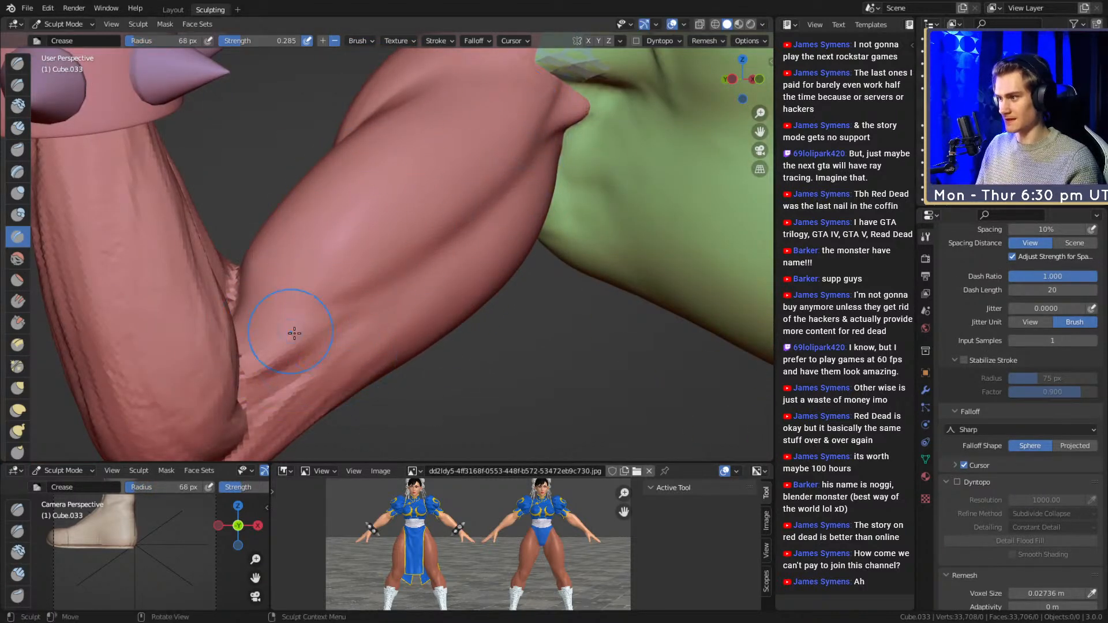
- Sharpen the biceps–triceps separation toward the elbow with the Crease brush at about 40 px
left_click_drag(292, 321, 328, 290, "alt")
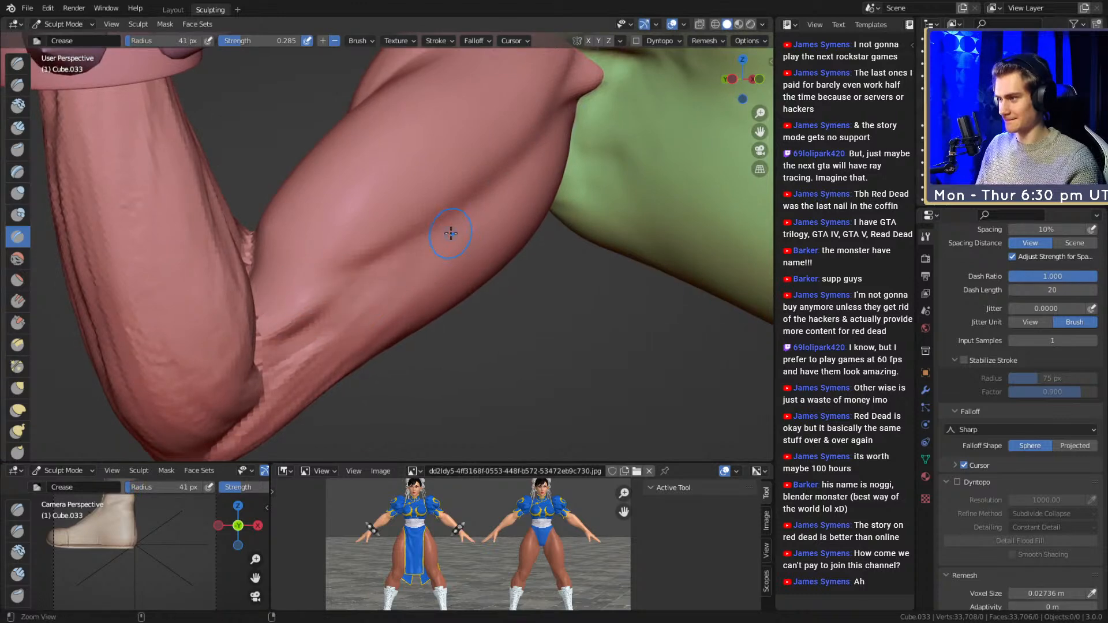
left_click_drag(457, 224, 404, 263, "ctrl+alt")
key("f")
left_click(328, 290)
middle_click_drag(399, 213, 441, 230, "ctrl")
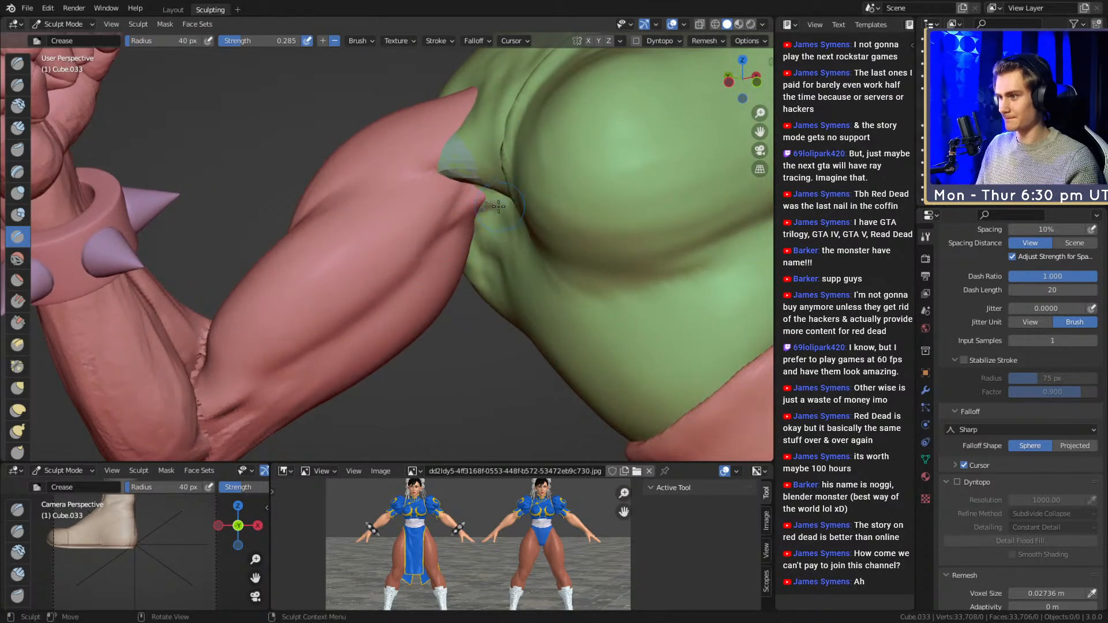
- Crease the muscle lines where the upper arm meets the armpit, using a resized Crease brush
middle_click_drag(502, 205, 500, 186)
key("f")
left_click(436, 196)
mouse_move(383, 252)
left_mouse_down("ctrl+alt")
mouse_move(352, 306)
mouse_move(423, 245)
mouse_move(456, 293)
mouse_move(456, 254)
mouse_move(463, 280)
mouse_move(511, 298)
mouse_move(491, 288)
mouse_move(500, 260)
mouse_move(406, 252)
mouse_move(424, 238)
left_mouse_up("ctrl+alt")
- Reshape the biceps' upper contour with the Grab brush, reducing its radius from 203 to 93 px
key("g")
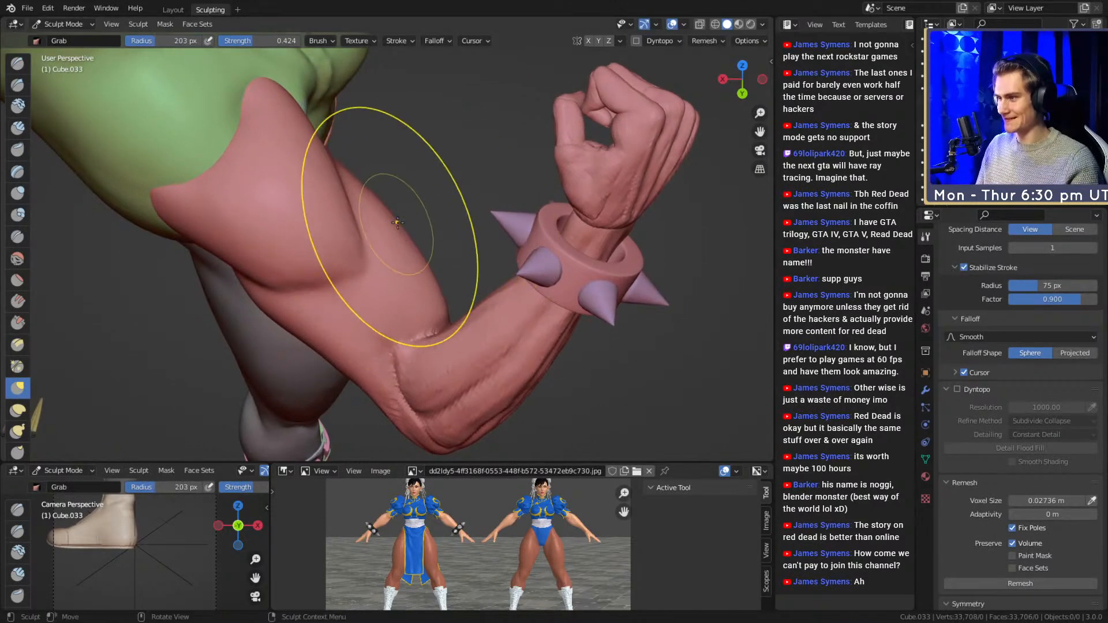
mouse_move(367, 176)
left_mouse_down("alt")
mouse_move(446, 230)
mouse_move(425, 240)
mouse_move(431, 197)
mouse_move(401, 200)
mouse_move(512, 450)
mouse_move(564, 203)
mouse_move(427, 276)
mouse_move(418, 266)
left_mouse_up("alt")
mouse_move(470, 289)
middle_mouse_down()
mouse_move(396, 257)
mouse_move(324, 302)
mouse_move(461, 283)
middle_mouse_up()
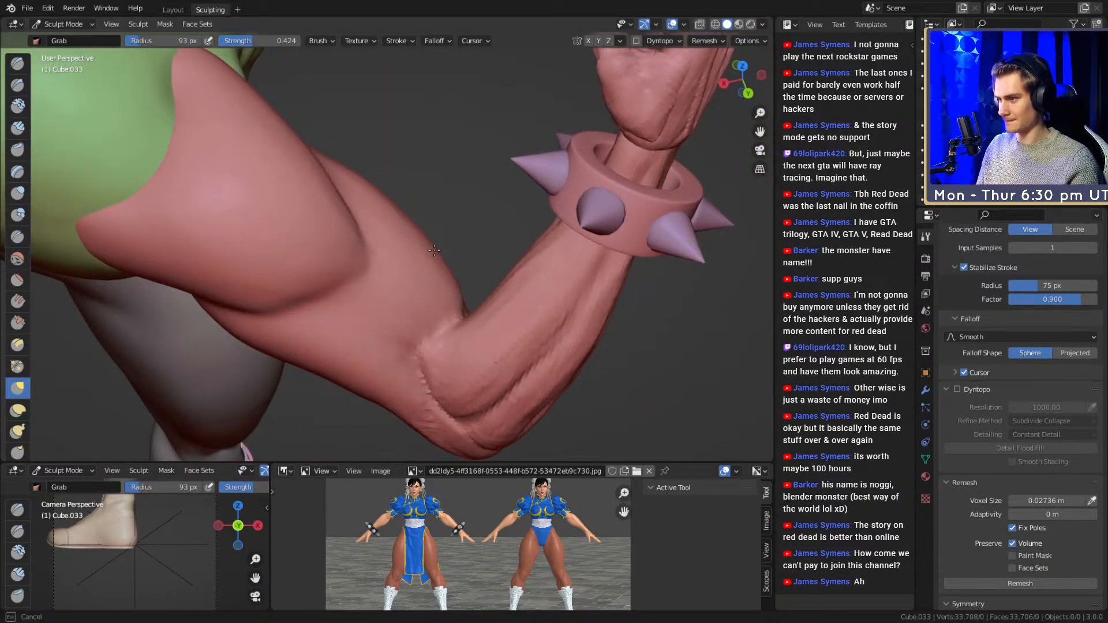
left_click_drag(359, 180, 350, 161)
middle_click_drag(350, 159, 427, 231)
middle_click_drag(455, 291, 527, 210)
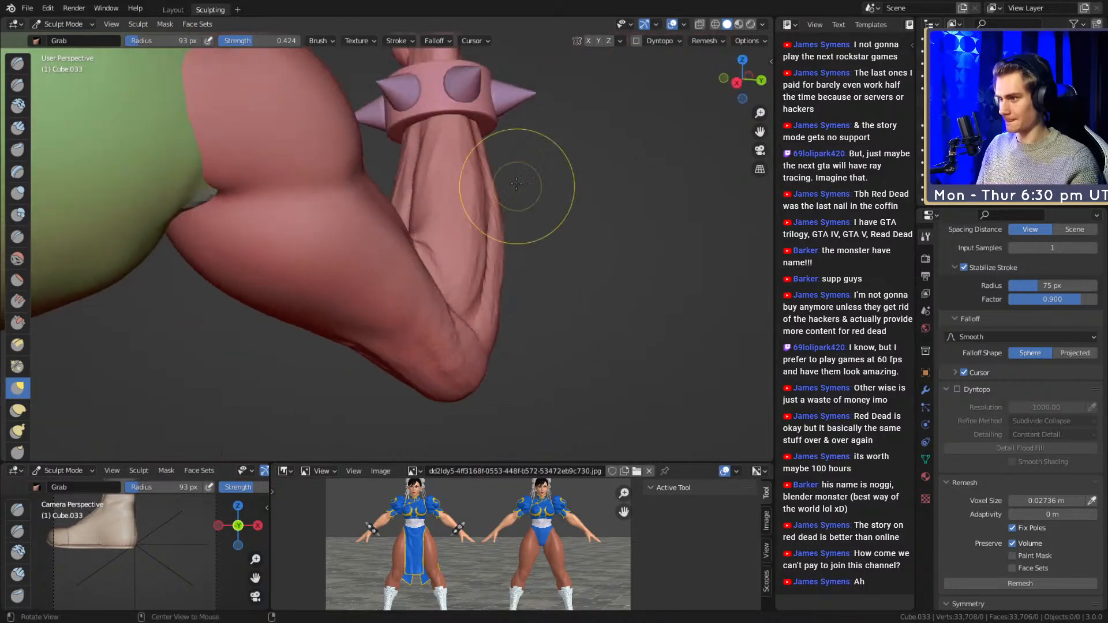
- Build up the back of the upper arm toward the elbow with Clay Strips at 142 px
key("c")
mouse_move(432, 254)
middle_mouse_down()
mouse_move(413, 242)
mouse_move(406, 202)
middle_mouse_up()
key("f")
left_click(434, 252)
left_click_drag(375, 202, 380, 215)
middle_click_drag(410, 232, 332, 188)
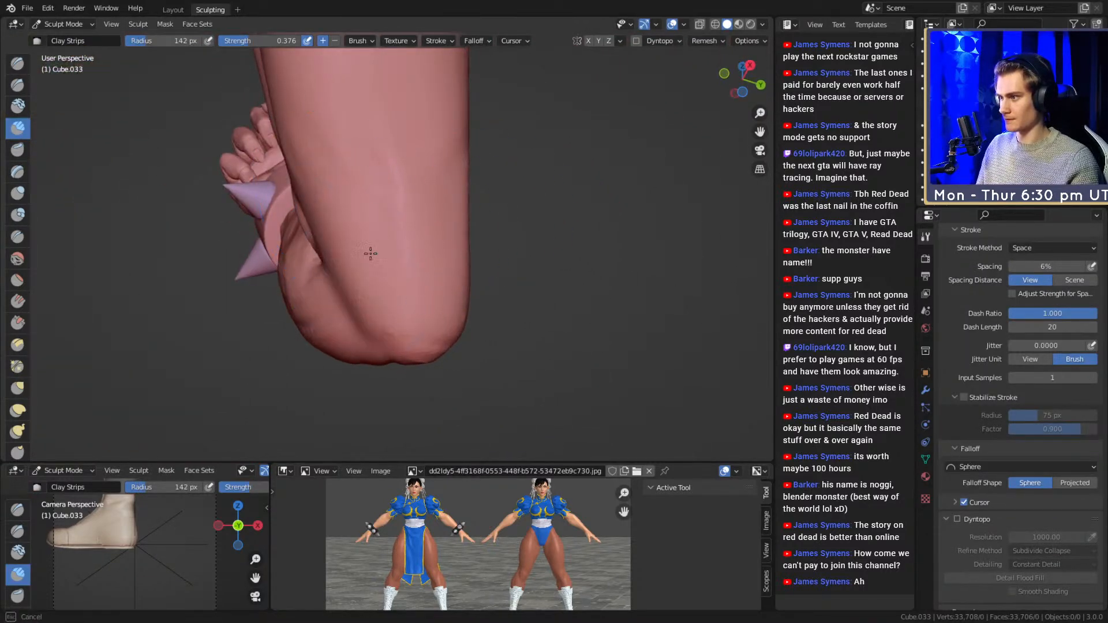
middle_click_drag(432, 214, 487, 293)
mouse_move(423, 235)
middle_mouse_down()
mouse_move(403, 268)
mouse_move(430, 287)
mouse_move(403, 254)
middle_mouse_up()
- Define the inner elbow fold with the Crease brush at 82 px
key("shift+c")
key("f")
left_click(456, 284)
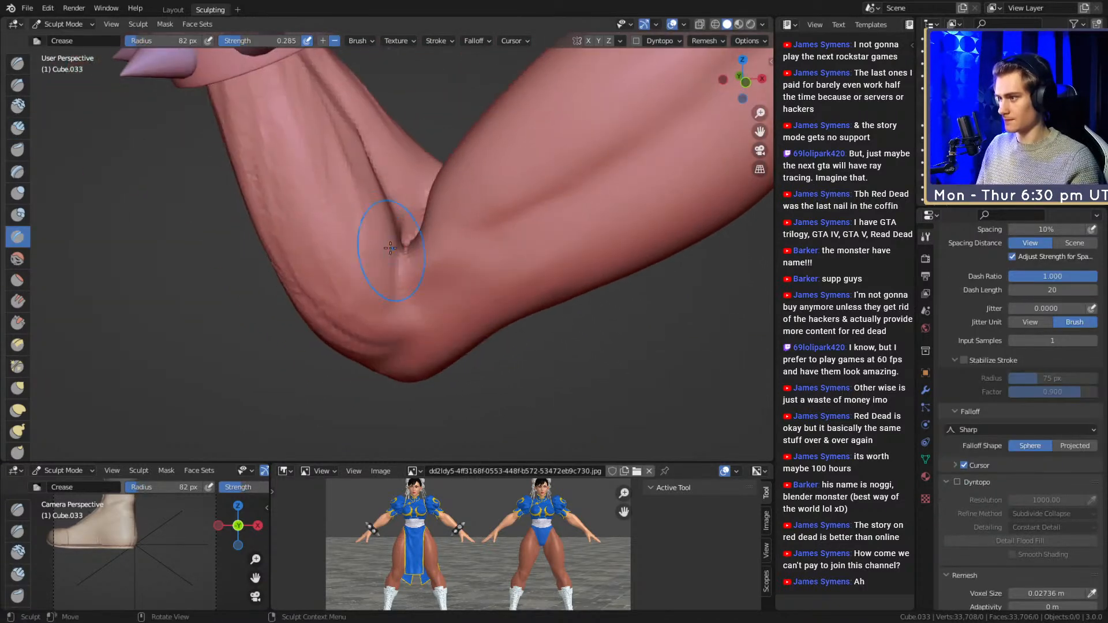
- Build up the inner forearm below the spiked bracelet with Clay Strips at 55 px
key("c")
left_click_drag(358, 210, 366, 229)
middle_click_drag(367, 230, 345, 248)
key("f")
left_click(340, 245)
left_click_drag(327, 209, 311, 173)
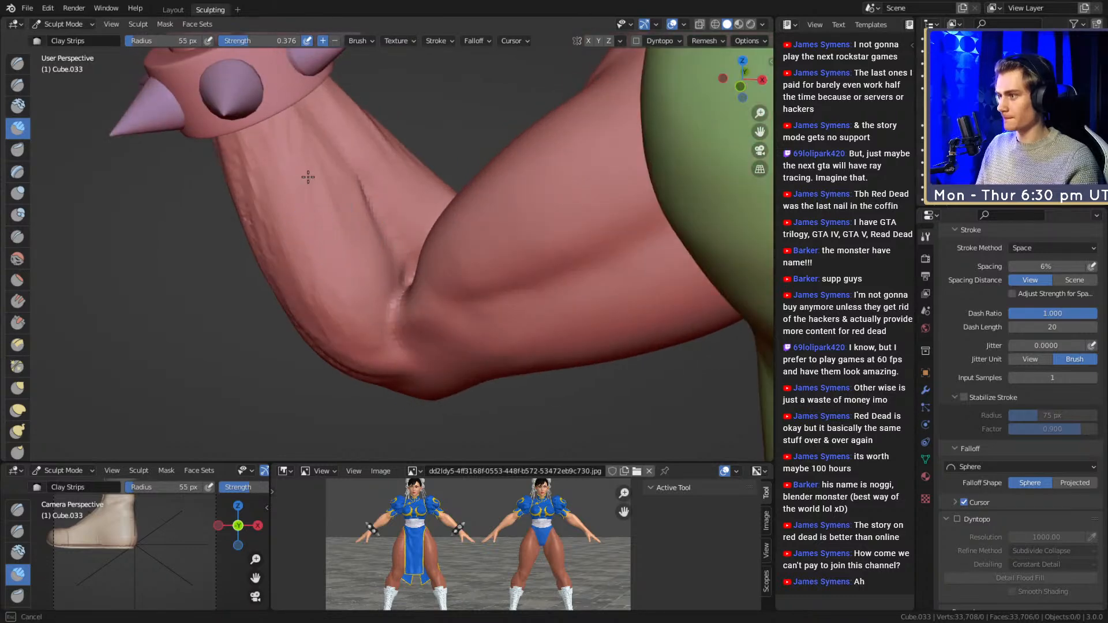
- Fill out the surface around the inner elbow with Clay Strips at 60 px
middle_click_drag(342, 260, 349, 245)
mouse_move(358, 283)
middle_mouse_down()
mouse_move(378, 239)
mouse_move(366, 236)
mouse_move(383, 232)
middle_mouse_up()
key("f")
left_click(375, 231)
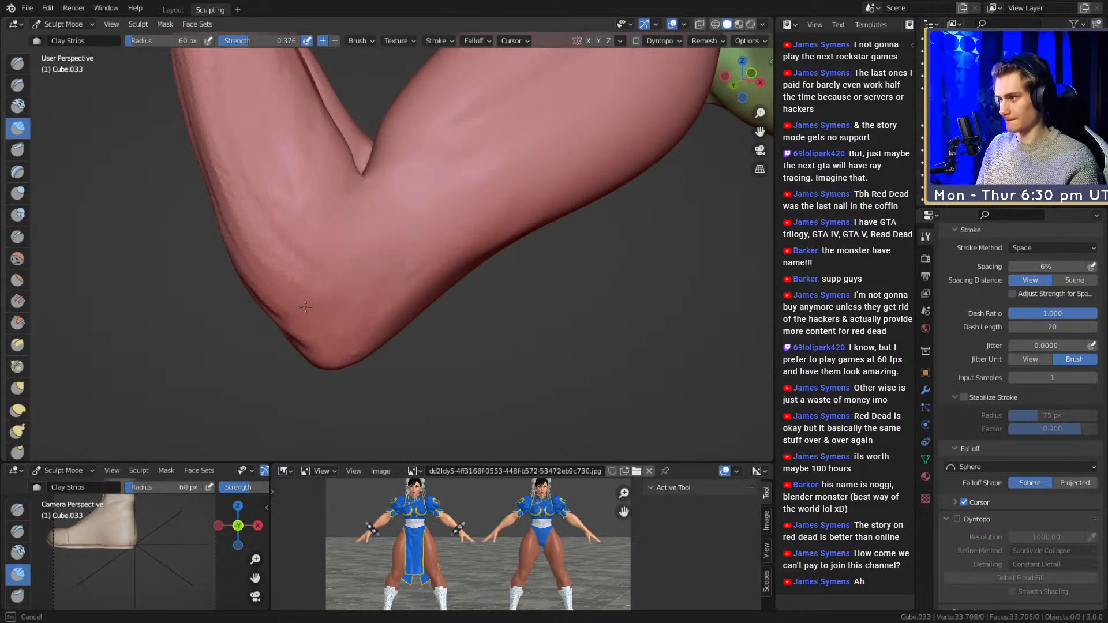
- Refine the elbow tip and its transition into the upper arm with Clay Strips at about 67 px
mouse_move(325, 286)
middle_mouse_down()
mouse_move(353, 314)
mouse_move(401, 250)
mouse_move(390, 233)
middle_mouse_up()
key("f")
left_click(386, 234)
mouse_move(459, 191)
middle_mouse_down()
mouse_move(445, 240)
mouse_move(409, 257)
middle_mouse_up()
key("f")
left_click(415, 257)
middle_click_drag(311, 227, 392, 255)
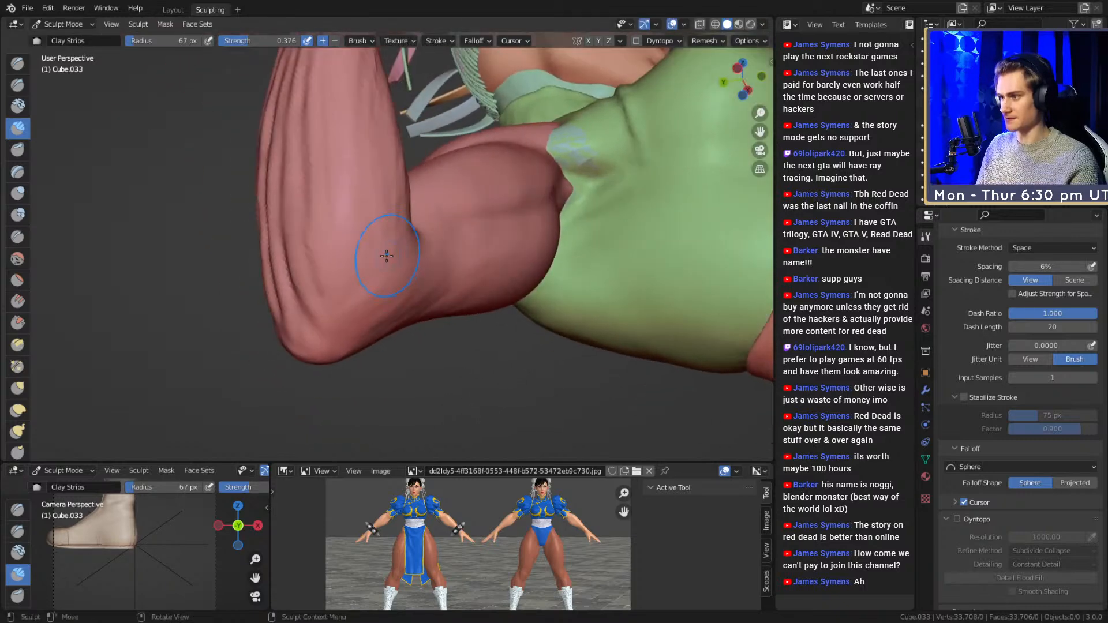
- Smooth the lower forearm's inner side near the elbow with resized Clay Strips
mouse_move(390, 274)
left_mouse_down("alt")
mouse_move(362, 282)
mouse_move(351, 252)
mouse_move(283, 203)
left_mouse_up("alt")
key("f")
left_click(338, 252)
mouse_move(378, 257)
left_mouse_down("alt")
mouse_move(448, 248)
mouse_move(351, 247)
left_mouse_up("alt")
key("f")
left_click(363, 246)
- Even out the inner forearm between the bracelet and elbow with Clay Strips at 41 px
mouse_move(403, 92)
left_mouse_down("alt")
mouse_move(348, 245)
mouse_move(324, 240)
mouse_move(329, 231)
mouse_move(277, 237)
left_mouse_up("alt")
key("f")
key("f")
left_click(267, 208)
mouse_move(353, 262)
left_mouse_down("alt")
mouse_move(300, 236)
mouse_move(326, 269)
left_mouse_up("alt")
left_click_drag(326, 269, 311, 254, "alt")
key("f")
left_click(303, 253)
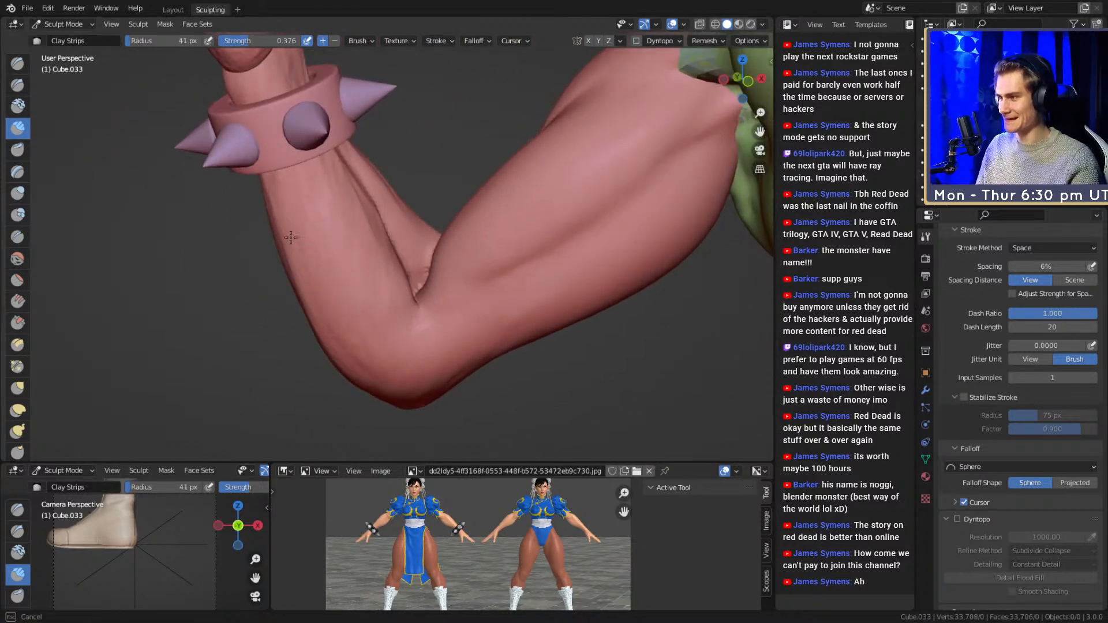
left_click_drag(328, 307, 339, 283, "alt")
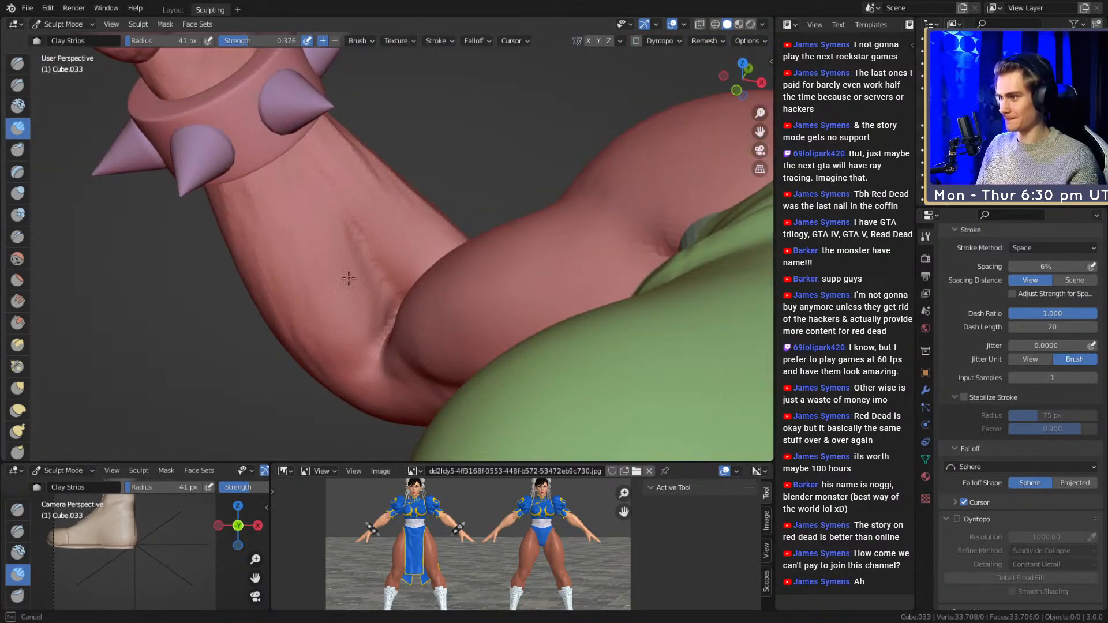
- Add volume to the forearm muscle beside the elbow crease with resized Clay Strips
left_click_drag(266, 264, 299, 185, "alt")
key("f")
left_click(406, 185)
mouse_move(341, 259)
left_mouse_down()
mouse_move(362, 307)
mouse_move(347, 345)
mouse_move(369, 265)
left_mouse_up()
mouse_move(474, 290)
left_mouse_down("alt+shift")
mouse_move(400, 265)
mouse_move(445, 297)
mouse_move(420, 314)
mouse_move(412, 340)
left_mouse_up("alt+shift")
- Adjust the elbow and forearm silhouette with the Grab brush, resized from 239 to 159 px
key("g")
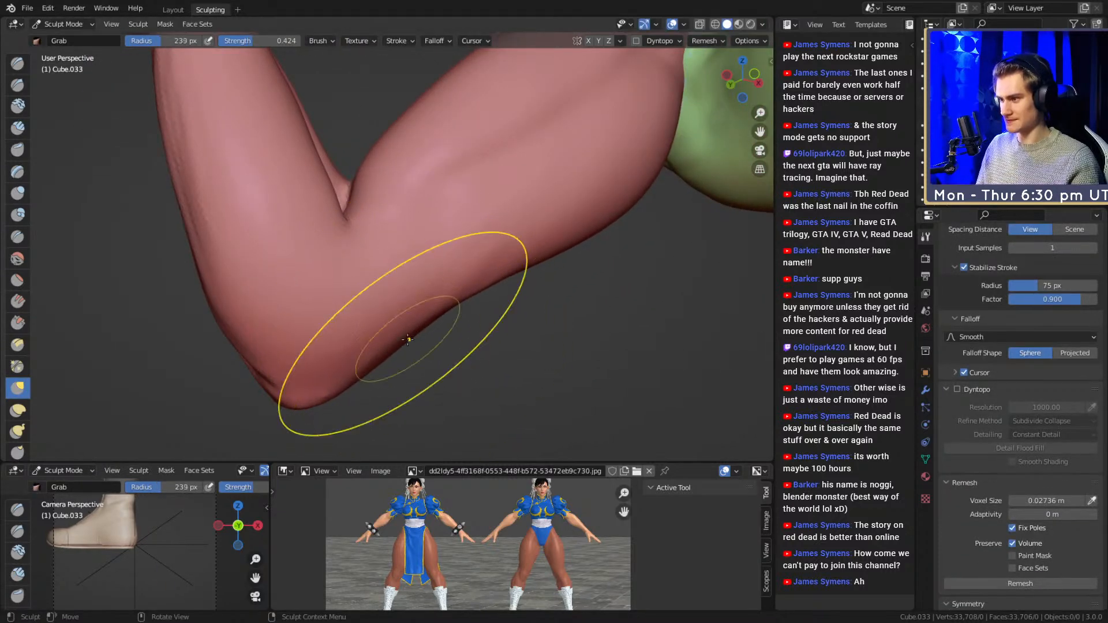
key("f")
left_click(547, 339)
key("f")
left_click(334, 317)
mouse_move(366, 278)
left_mouse_down("alt")
mouse_move(483, 273)
mouse_move(426, 290)
left_mouse_up("alt")
left_click_drag(500, 249, 376, 235, "alt")
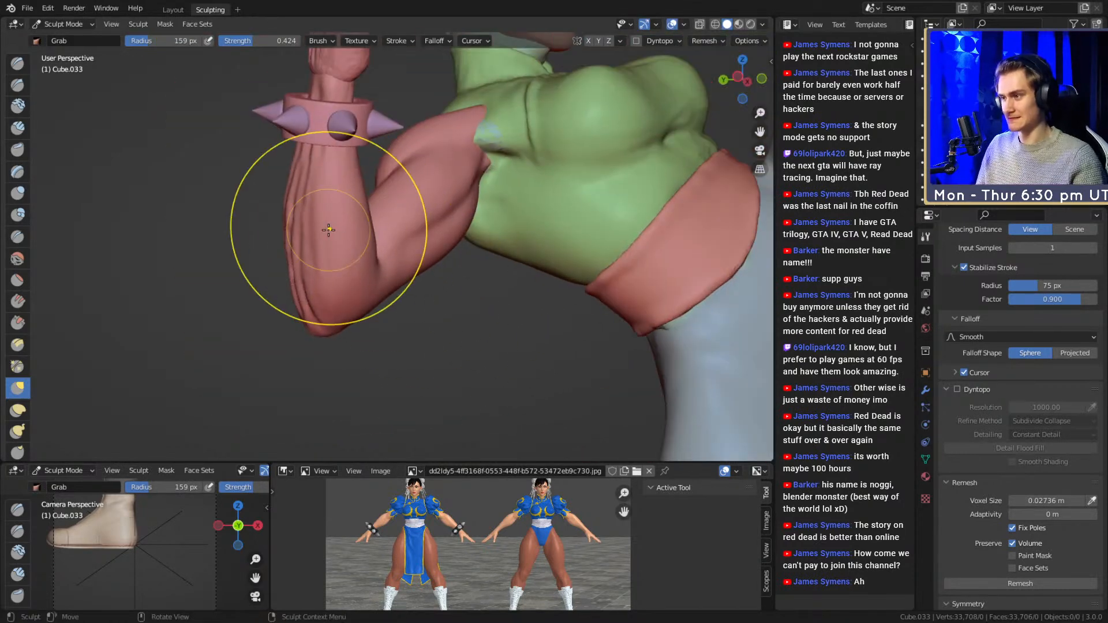
mouse_move(296, 314)
left_mouse_down("alt")
mouse_move(326, 339)
mouse_move(426, 272)
mouse_move(405, 290)
mouse_move(376, 290)
left_mouse_up("alt")
- Crease the triceps form on the back of the upper arm with a 75 px brush
key("shift+c")
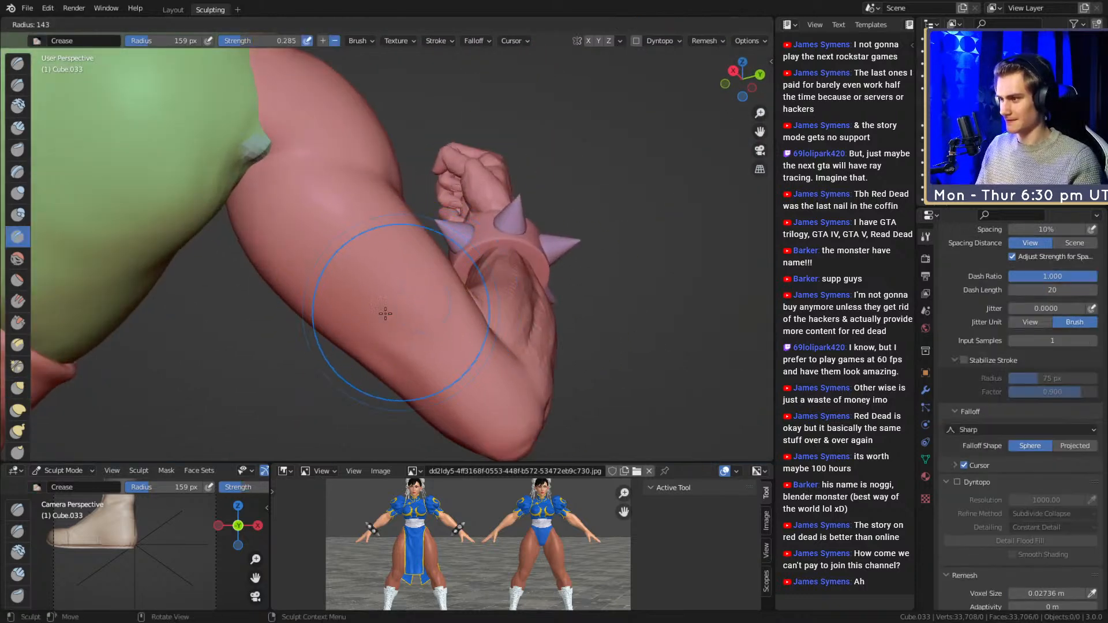
key("f")
left_click(389, 315)
left_click_drag(439, 345, 353, 292, "alt+shift")
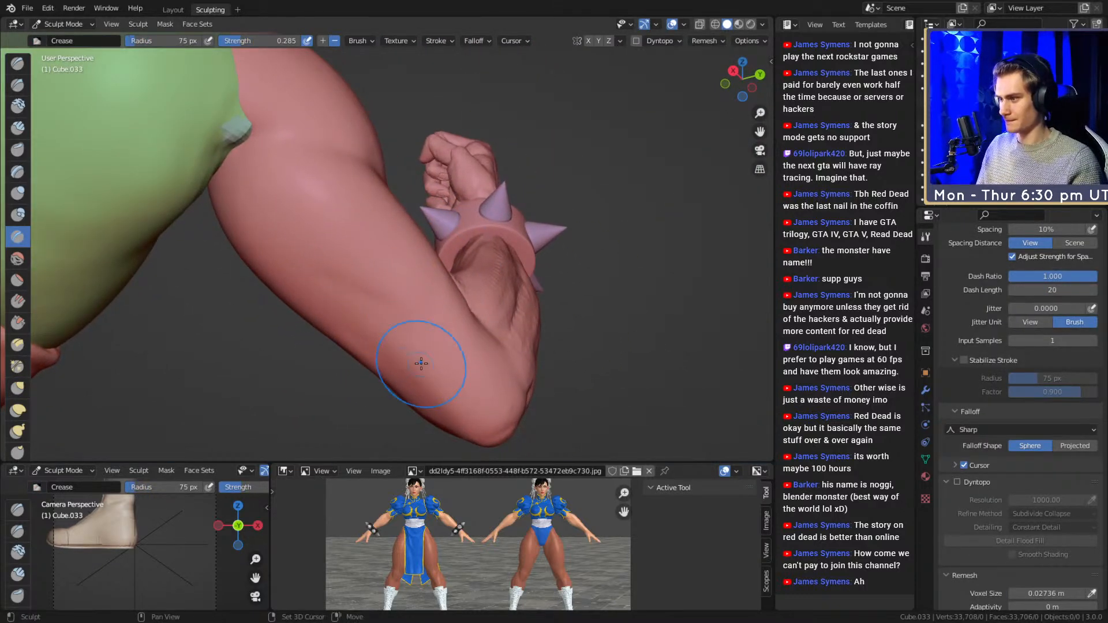
- Adjust the underside contour of the upper arm above the elbow with the Grab brush at 184 px
left_click_drag(454, 331, 427, 274, "alt")
key("g")
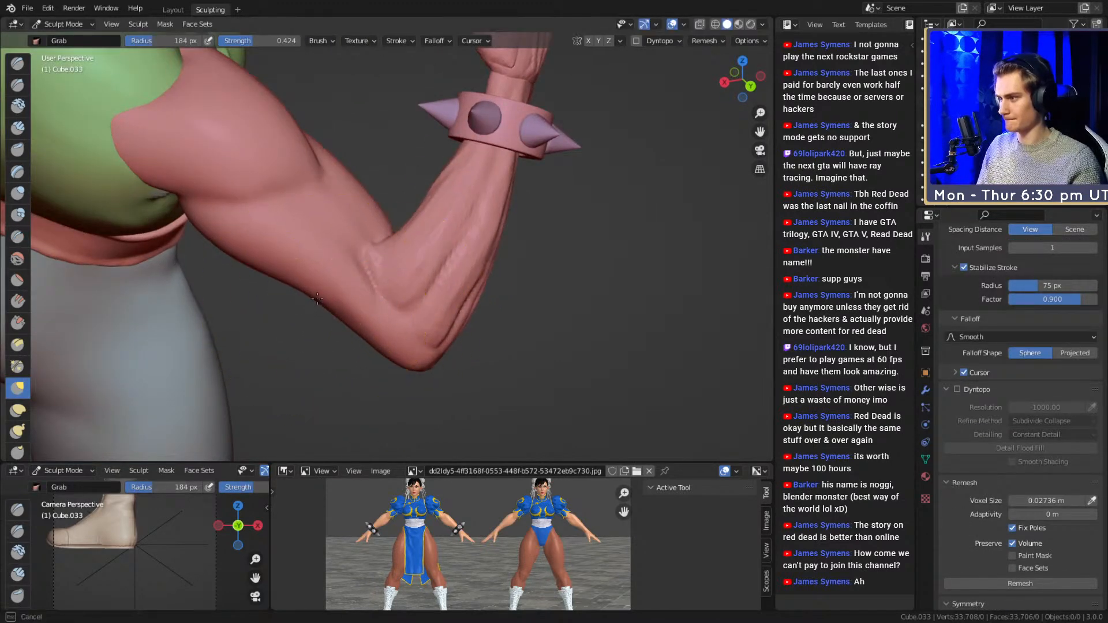
middle_click_drag(393, 282, 425, 272)
- Build up the outer side of the elbow and lower triceps with Clay Strips at 108 px
key("c")
key("f")
left_click(353, 281)
mouse_move(398, 268)
left_mouse_down("alt")
mouse_move(425, 260)
mouse_move(402, 289)
mouse_move(408, 325)
left_mouse_up("alt")
key("f")
left_click(406, 291)
left_click_drag(511, 134, 470, 214, "alt")
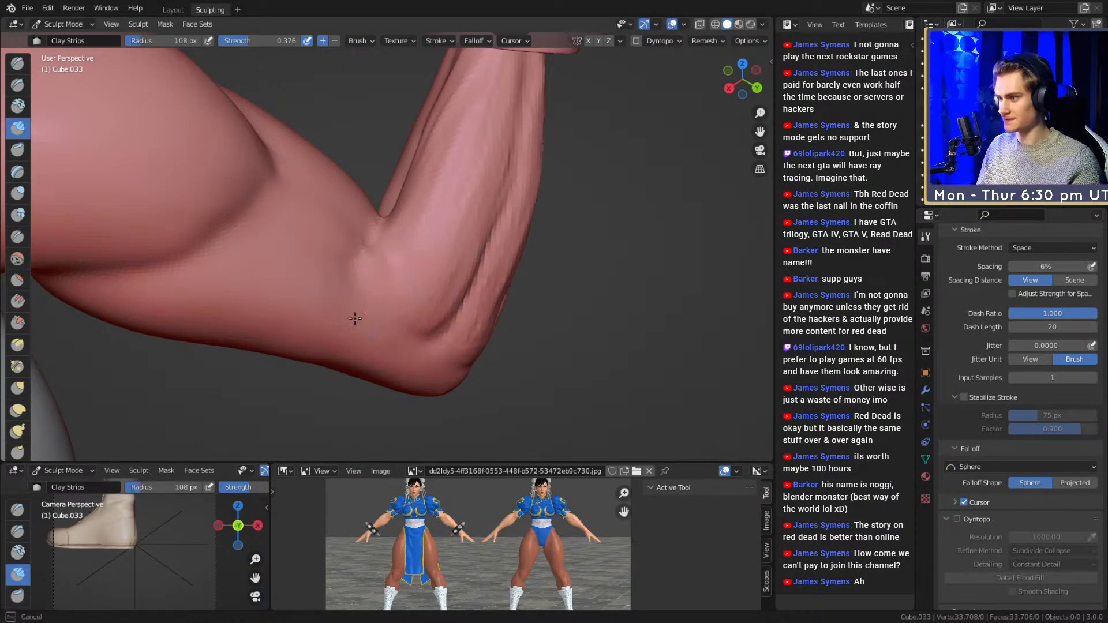
- Blend the outer upper arm into the elbow with resized Clay Strips
mouse_move(340, 297)
left_mouse_down("alt")
mouse_move(406, 302)
mouse_move(376, 259)
mouse_move(441, 294)
left_mouse_up("alt")
key("f")
left_click(427, 281)
key("f")
left_click(425, 294)
left_click_drag(405, 260, 328, 196)
- Refine the elbow and adjoining forearm muscles from further angles with varied Clay Strips sizes
mouse_move(378, 223)
left_mouse_down("alt")
mouse_move(434, 269)
mouse_move(361, 239)
mouse_move(391, 262)
mouse_move(393, 346)
left_mouse_up("alt")
key("f")
left_click(431, 259)
key("f")
left_click(388, 261)
mouse_move(369, 300)
left_mouse_down("alt")
mouse_move(344, 277)
mouse_move(378, 197)
left_mouse_up("alt")
key("f")
left_click(350, 191)
- Fill and smooth the rough inner elbow crease with Clay Strips at 39 to 51 px
mouse_move(469, 192)
middle_mouse_down("shift")
mouse_move(419, 277)
mouse_move(417, 259)
mouse_move(404, 273)
middle_mouse_up("shift")
key("f")
left_click(404, 279)
key("f")
left_click(399, 262)
left_click_drag(381, 260, 370, 263)
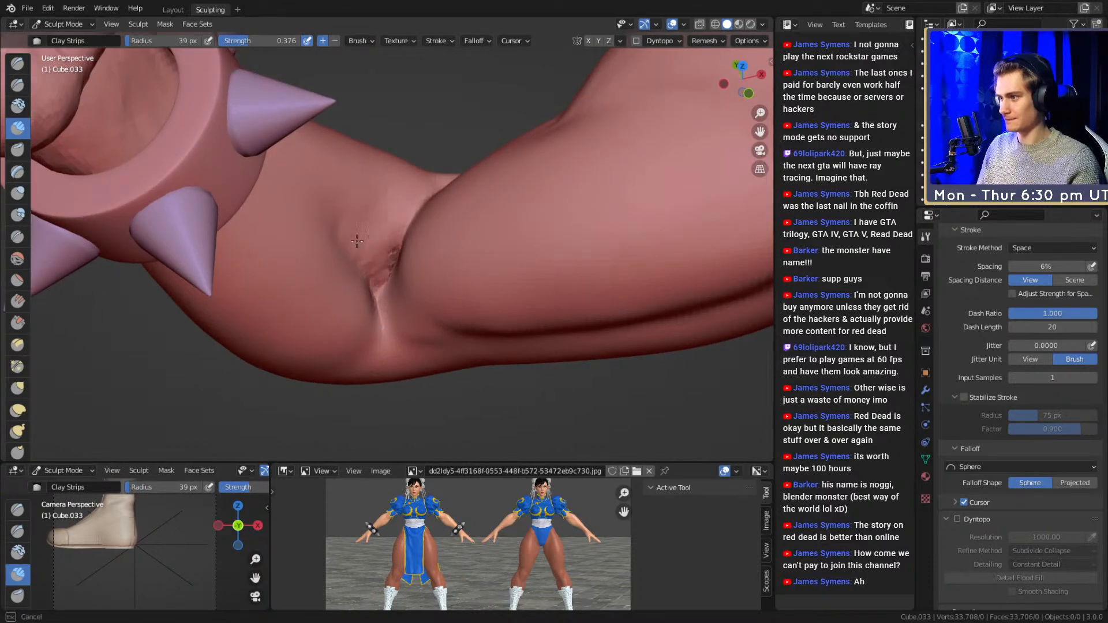
middle_click_drag(364, 192, 391, 224)
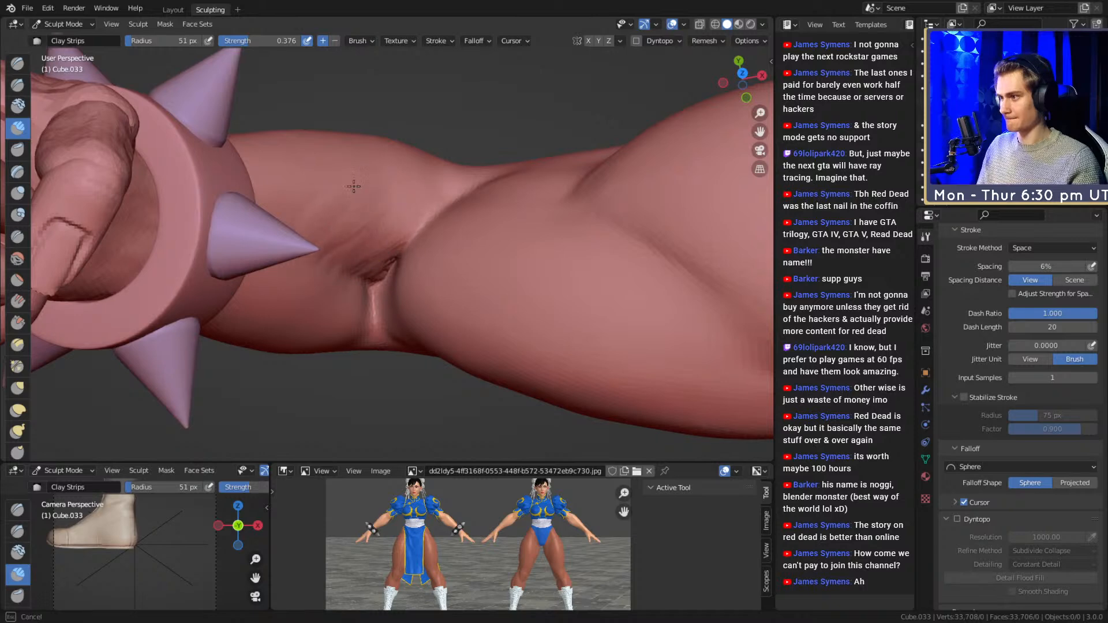
- Shape the outer forearm muscle near the elbow with Clay Strips at 52 px
mouse_move(422, 185)
middle_mouse_down()
mouse_move(423, 199)
mouse_move(382, 180)
mouse_move(395, 345)
middle_mouse_up()
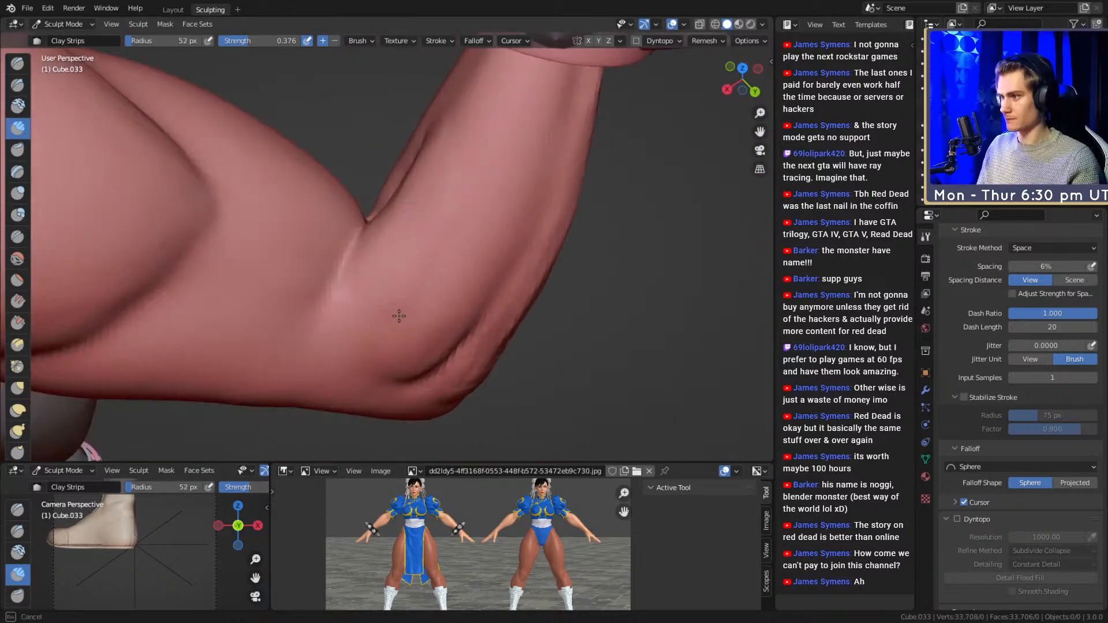
middle_click_drag(428, 151, 427, 312)
left_click_drag(428, 311, 443, 359)
- Smooth the outer forearm ridges toward the elbow with resized Clay Strips
scroll(441, 299, "down", 5)
mouse_move(440, 299)
middle_mouse_down()
mouse_move(453, 300)
mouse_move(418, 280)
mouse_move(508, 282)
mouse_move(554, 306)
middle_mouse_up()
scroll(418, 279, "up", 3)
scroll(490, 315, "up", 4)
mouse_move(458, 285)
middle_mouse_down()
mouse_move(434, 276)
mouse_move(511, 277)
mouse_move(483, 297)
mouse_move(421, 290)
mouse_move(396, 251)
mouse_move(403, 263)
mouse_move(425, 242)
mouse_move(341, 249)
middle_mouse_up()
key("f")
left_click(435, 271)
- Reshape the elbow and forearm contours with a resized Grab brush
key("g")
key("f")
left_click(445, 285)
key("f")
left_click(387, 259)
scroll(413, 205, "down", 4)
scroll(392, 216, "up", 3)
key("f")
left_click(405, 190)
- Reshape the back of the elbow and the outer forearm contour with the Grab brush, resized between 83 and 150 px
middle_click_drag(451, 188, 427, 230)
scroll(482, 266, "down", 4)
scroll(484, 268, "up", 2)
mouse_move(450, 277)
middle_mouse_down()
mouse_move(475, 303)
mouse_move(445, 264)
mouse_move(446, 279)
middle_mouse_up()
key("f")
left_click(447, 293)
key("f")
left_click(467, 244)
middle_click_drag(467, 237, 408, 247)
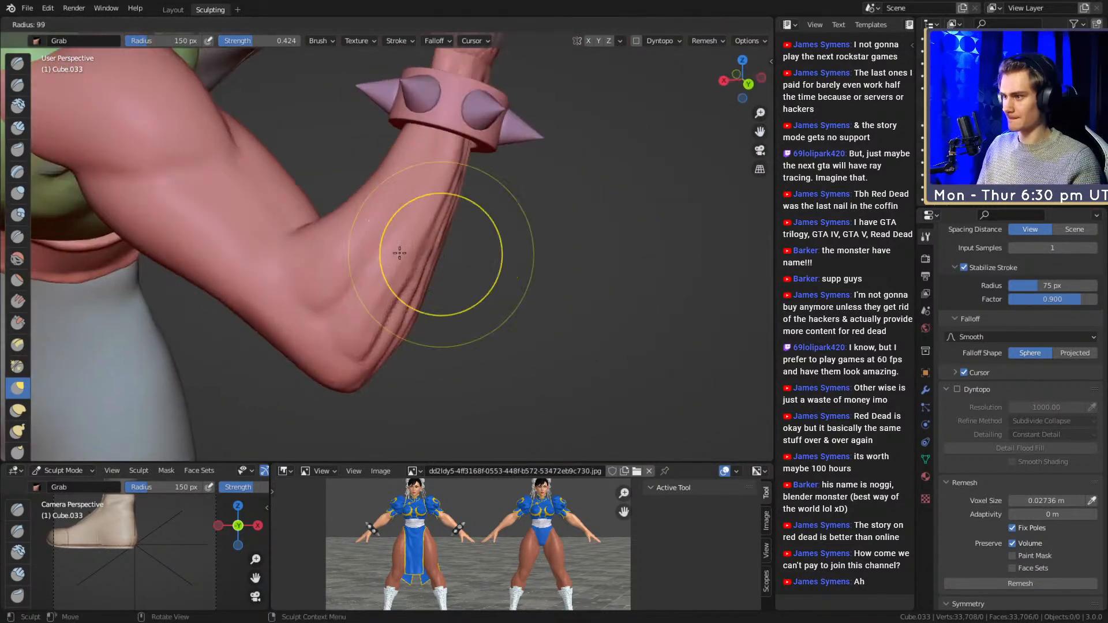
middle_click_drag(453, 181, 409, 265)
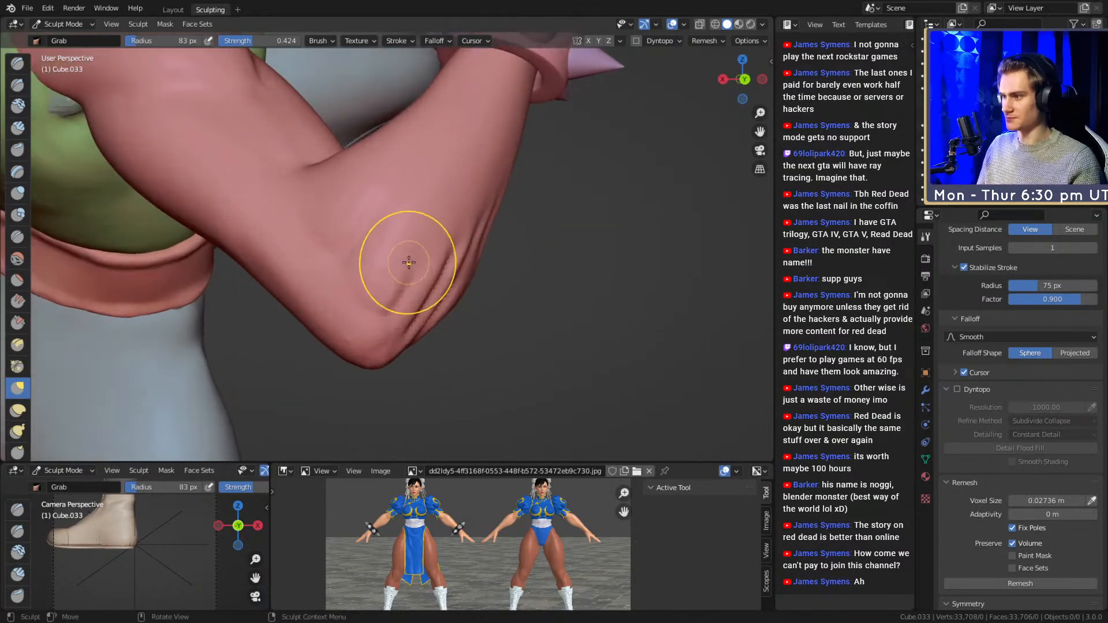
middle_click_drag(501, 198, 429, 220)
left_click_drag(345, 290, 351, 288)
- Soften the grooves running along the outer forearm behind the elbow, resizing the brush between strokes
mouse_move(351, 288)
middle_mouse_down()
mouse_move(465, 297)
mouse_move(391, 311)
middle_mouse_up()
key("f")
left_click(543, 263)
left_click_drag(405, 278, 407, 350, "alt+shift")
key("f")
left_click(605, 290)
left_click_drag(421, 256, 426, 283, "alt+shift")
key("f")
left_click(390, 322)
- Refine the elbow folds seen from the wrist side with the Crease brush at 63 px
middle_click_drag(448, 278, 310, 286)
mouse_move(317, 346)
middle_mouse_down()
mouse_move(327, 255)
mouse_move(445, 227)
mouse_move(577, 273)
mouse_move(487, 223)
mouse_move(284, 260)
middle_mouse_up()
key("shift+c")
middle_click_drag(371, 248, 446, 270)
left_click_drag(442, 268, 440, 282)
mouse_move(440, 282)
middle_mouse_down()
mouse_move(479, 231)
mouse_move(459, 248)
middle_mouse_up()
key("f")
left_click(439, 231)
left_click_drag(438, 223, 431, 238)
mouse_move(406, 257)
middle_mouse_down()
mouse_move(367, 241)
mouse_move(444, 227)
middle_mouse_up()
mouse_move(487, 260)
left_mouse_down("alt")
mouse_move(447, 228)
mouse_move(408, 239)
left_mouse_up("alt")
key("shift+c")
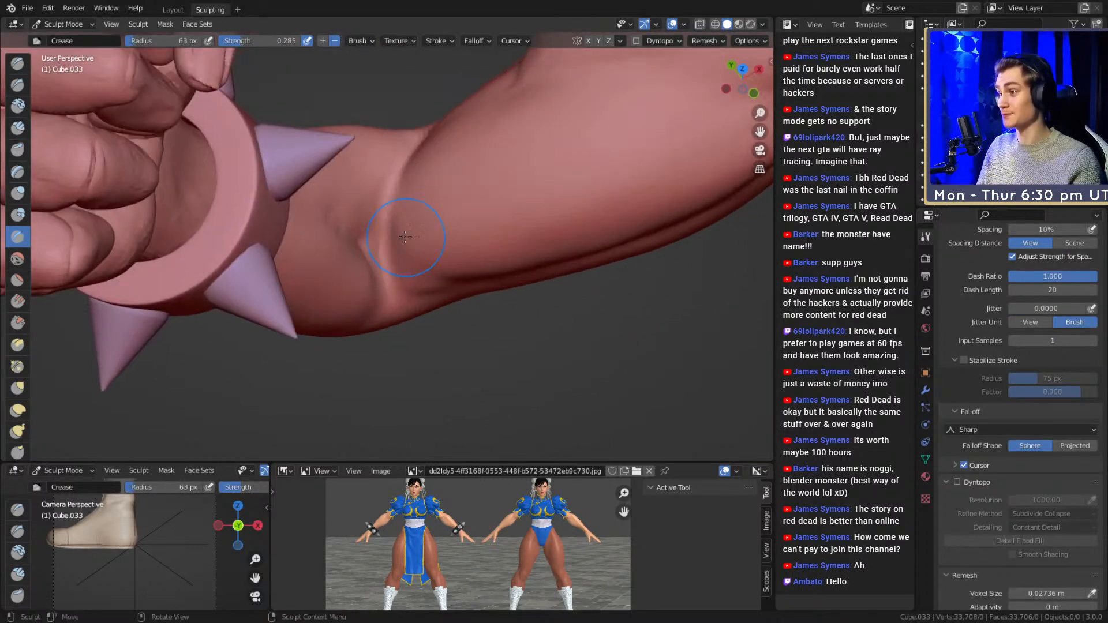
- Work on the inner elbow fold with the Crease brush at 79 px, alternating with Clay Strips
middle_click_drag(236, 134, 352, 207)
key("f")
left_click(370, 209)
middle_click_drag(387, 248, 248, 85)
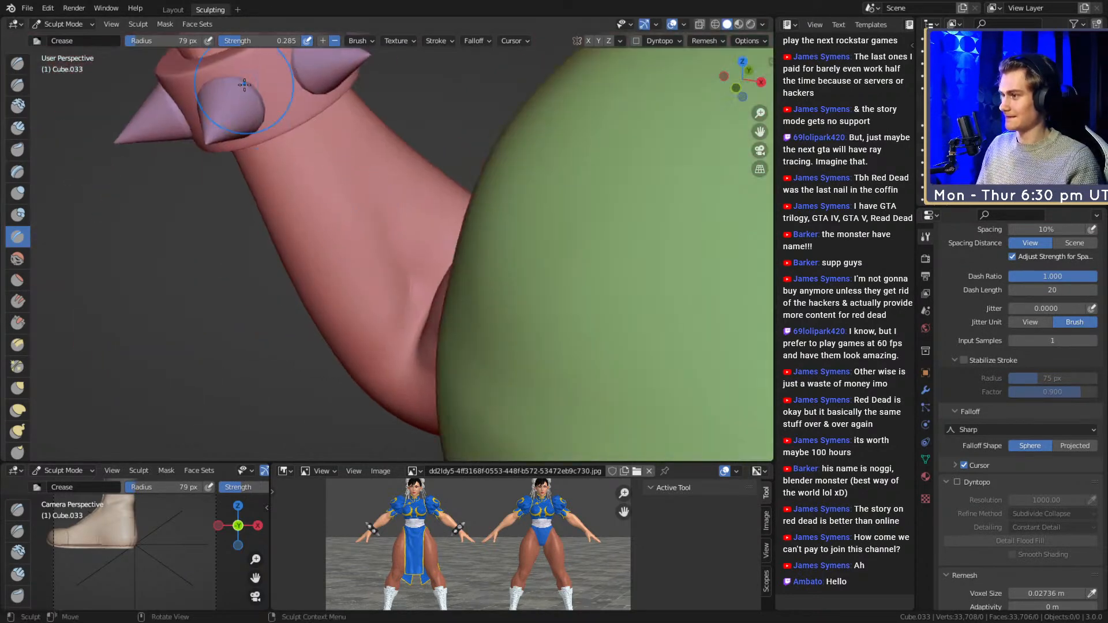
key("c")
mouse_move(371, 259)
middle_mouse_down()
mouse_move(391, 329)
mouse_move(403, 254)
mouse_move(500, 248)
mouse_move(474, 224)
mouse_move(396, 254)
mouse_move(433, 240)
mouse_move(414, 209)
middle_mouse_up()
key("shift+c")
key("shift+f")
key("f")
left_click(414, 252)
- Build up the inner forearm beside the elbow fold with Clay Strips at 78 px and 50 px
key("c")
key("f")
left_click(409, 203)
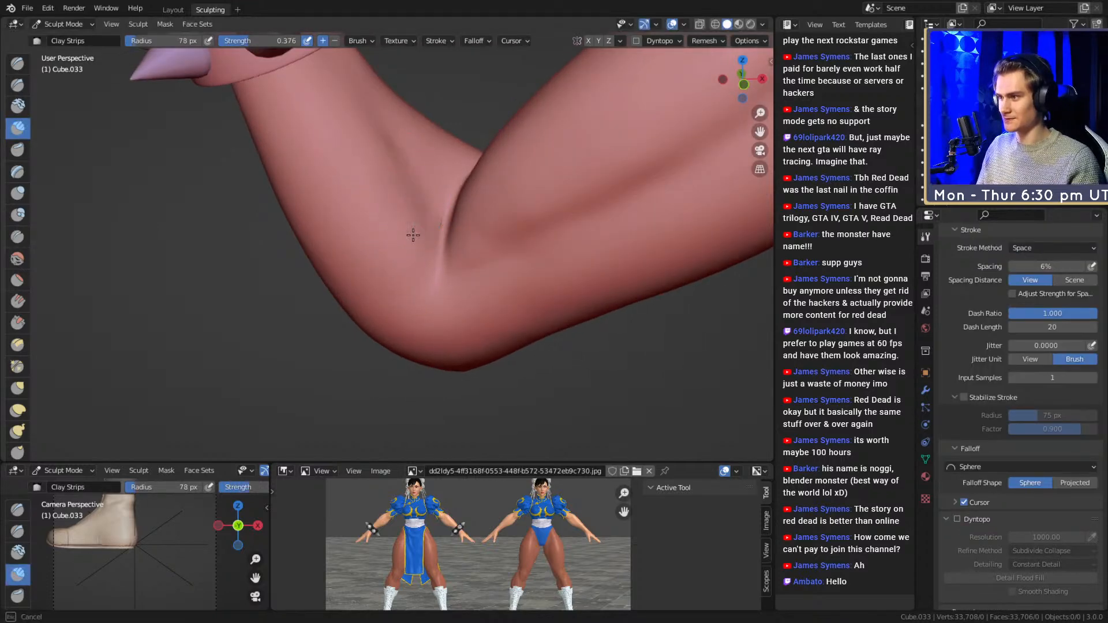
left_click_drag(396, 236, 406, 251)
mouse_move(429, 229)
middle_mouse_down()
mouse_move(440, 259)
mouse_move(403, 210)
mouse_move(363, 271)
middle_mouse_up()
key("f")
left_click(425, 260)
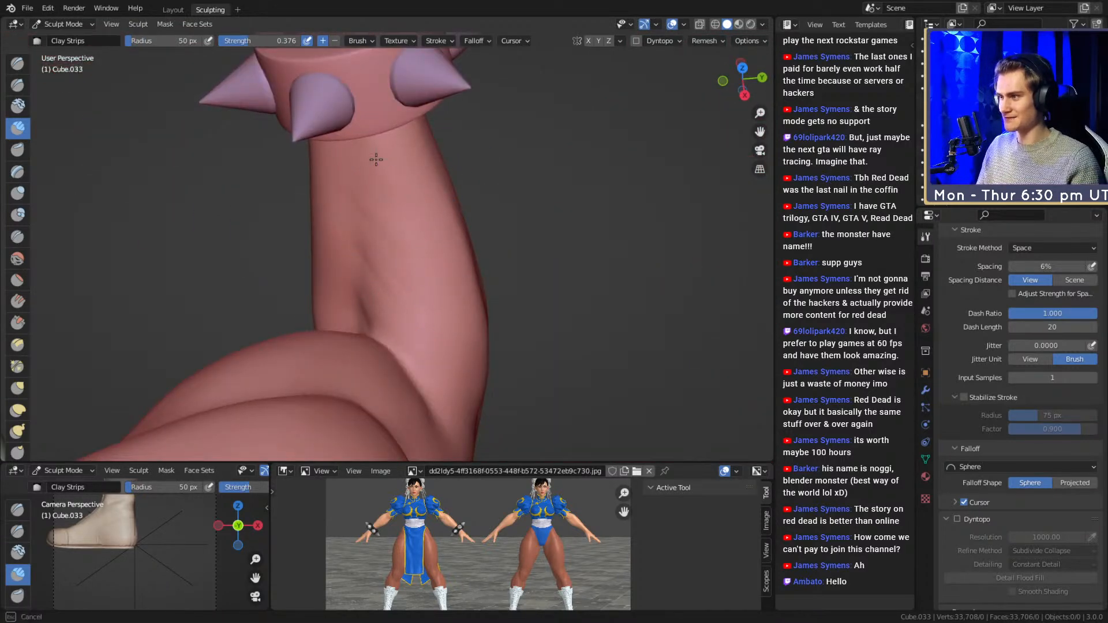
- Even out the forearm muscle above the inner elbow with Clay Strips between 47 and 110 px
mouse_move(413, 206)
middle_mouse_down()
mouse_move(465, 219)
mouse_move(399, 209)
middle_mouse_up()
key("f")
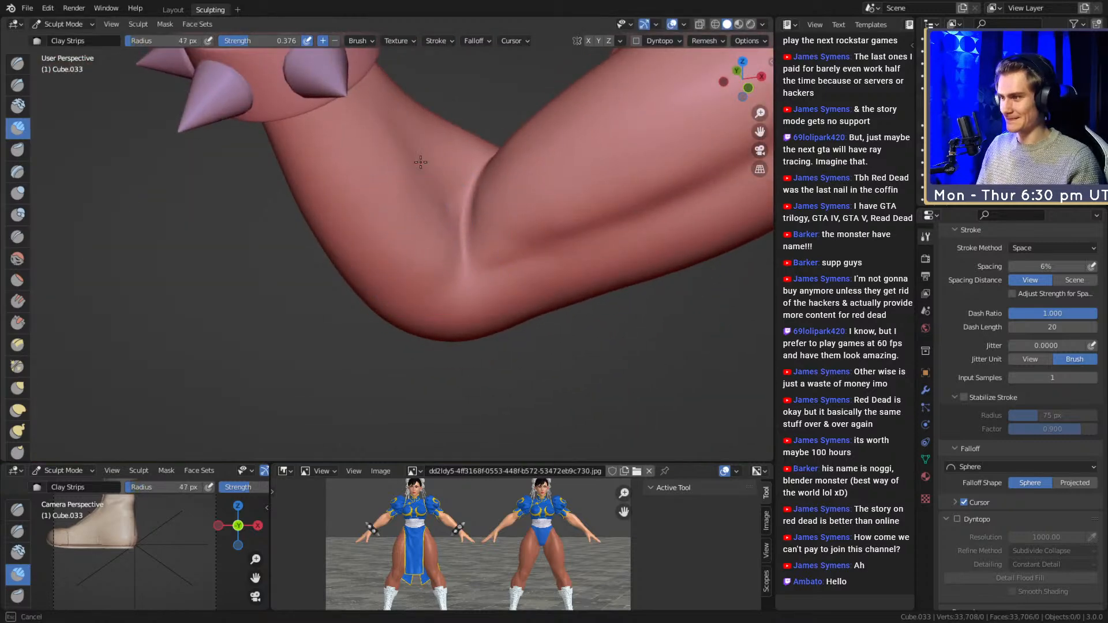
key("f")
left_click(426, 209)
middle_click_drag(426, 236, 442, 240)
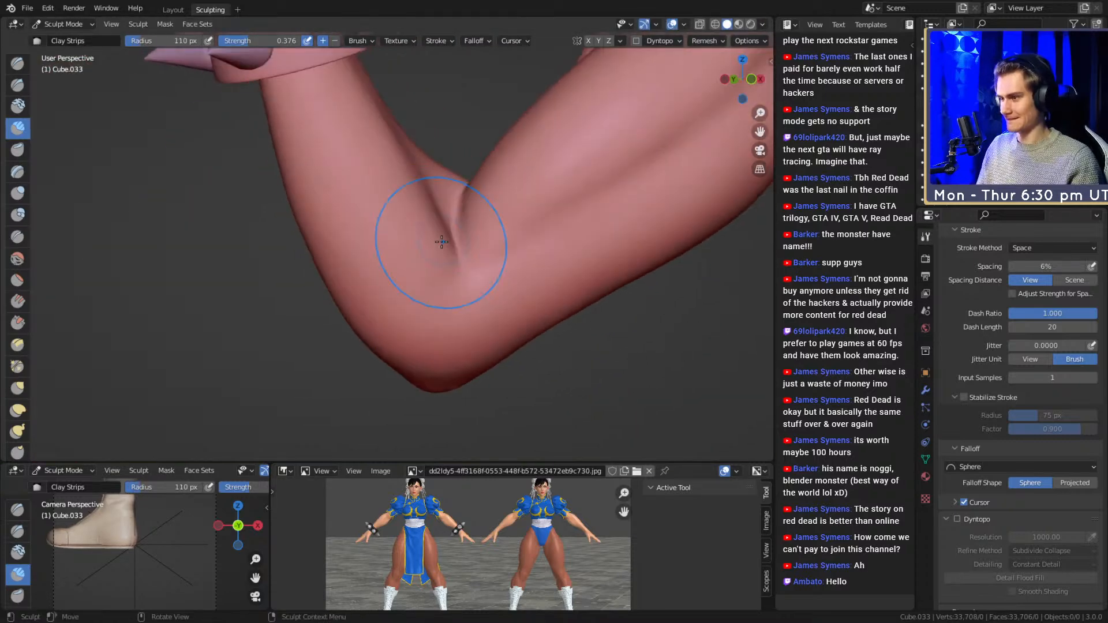
key("f")
left_click(398, 230)
mouse_move(458, 292)
left_mouse_down("alt")
mouse_move(470, 243)
mouse_move(418, 352)
mouse_move(435, 272)
mouse_move(484, 272)
mouse_move(532, 342)
mouse_move(482, 396)
mouse_move(552, 277)
mouse_move(383, 302)
mouse_move(468, 301)
left_mouse_up("alt")
- Sharpen the fold between upper arm and forearm with Crease at strength 0.121 and 52 to 65 px
key("shift+c")
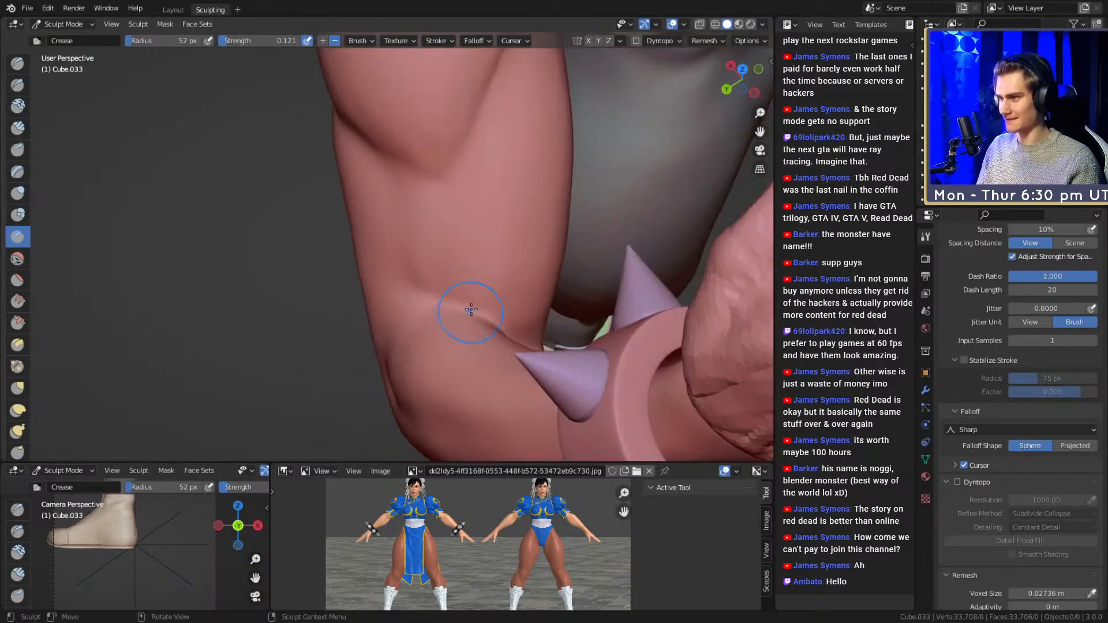
key("bracketright")
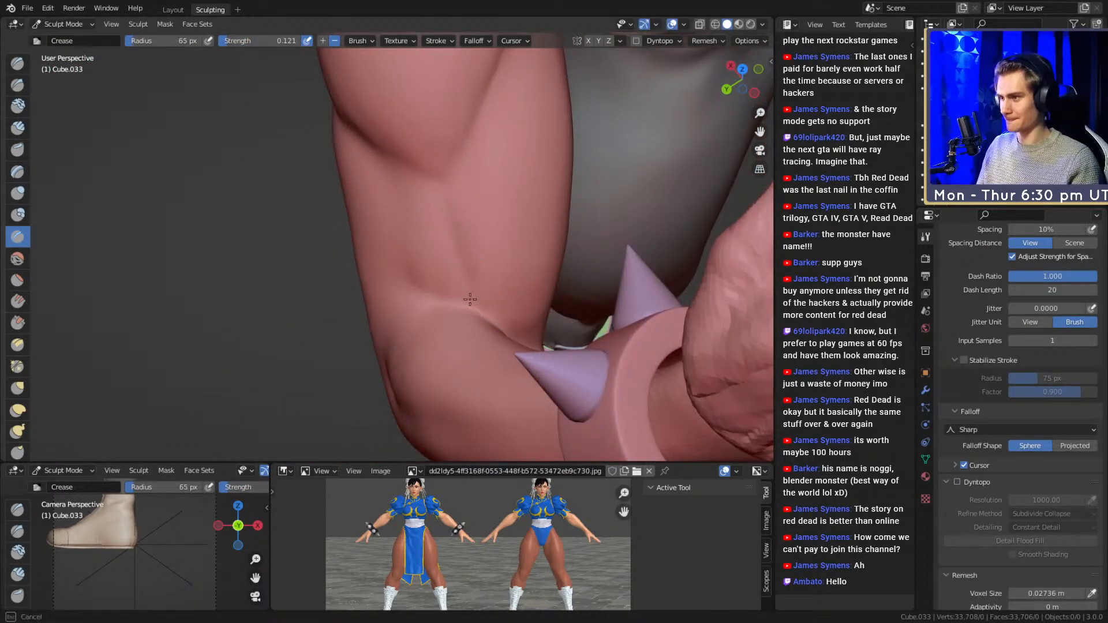
key("bracketright")
mouse_move(395, 197)
left_mouse_down("alt")
mouse_move(483, 193)
mouse_move(430, 262)
mouse_move(385, 265)
left_mouse_up("alt")
key("bracketleft")
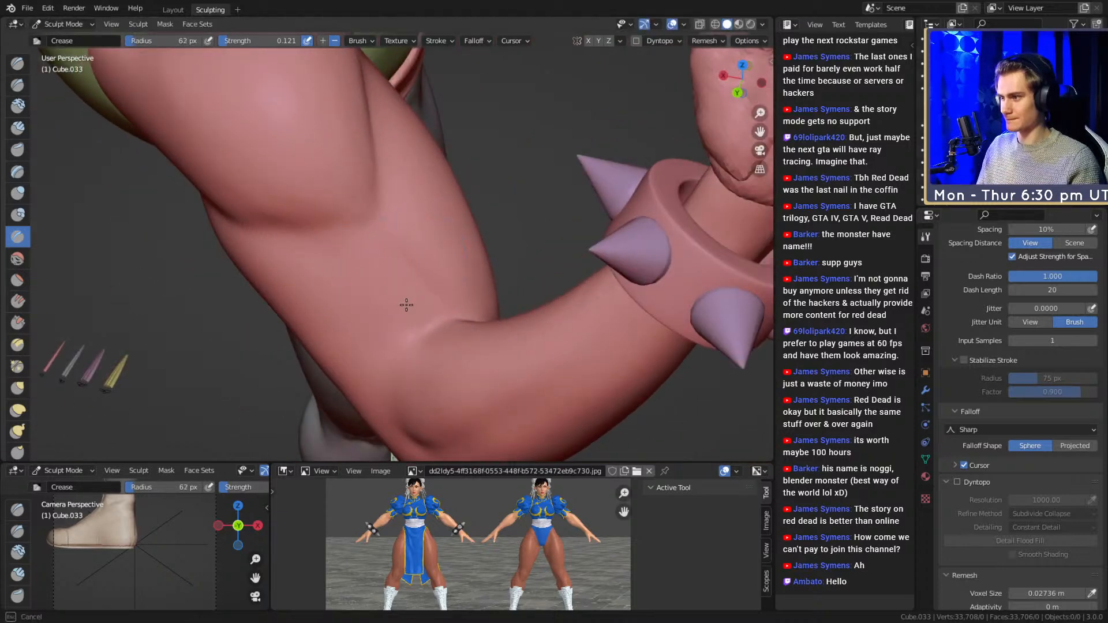
- Refine the upper arm above the elbow with Clay Strips at 87 px and Crease at 77 px
key("c")
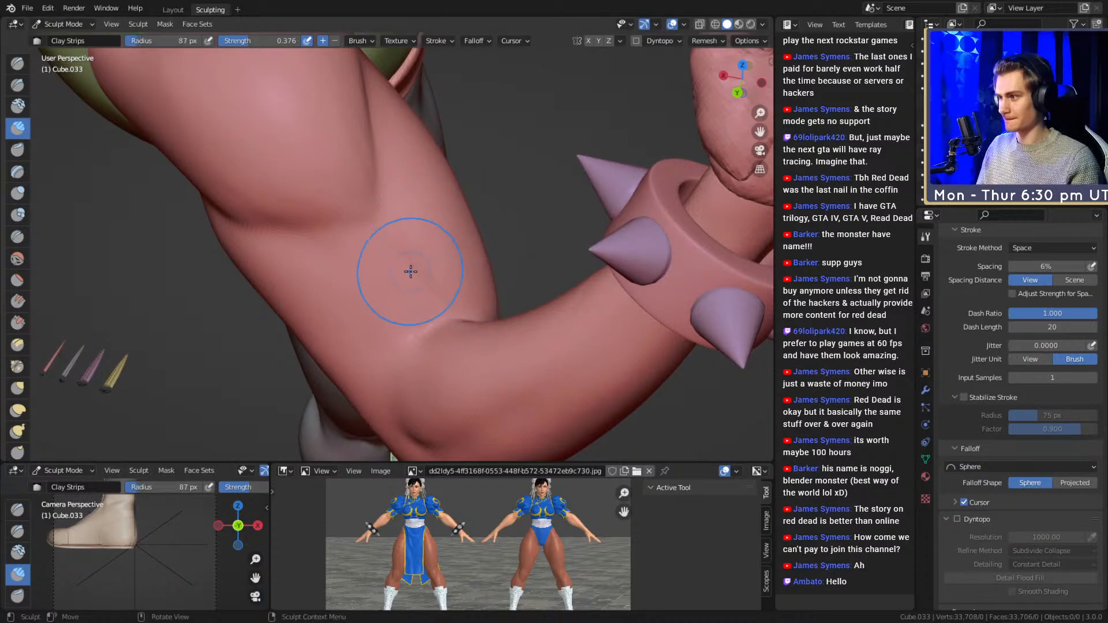
key("shift+c")
key("f")
left_click(329, 246)
scroll(347, 248, "down", 5)
mouse_move(453, 254)
middle_mouse_down()
mouse_move(540, 247)
mouse_move(512, 245)
middle_mouse_up()
scroll(453, 276, "up", 3)
middle_click_drag(447, 274, 410, 245)
key("f")
left_click(420, 221)
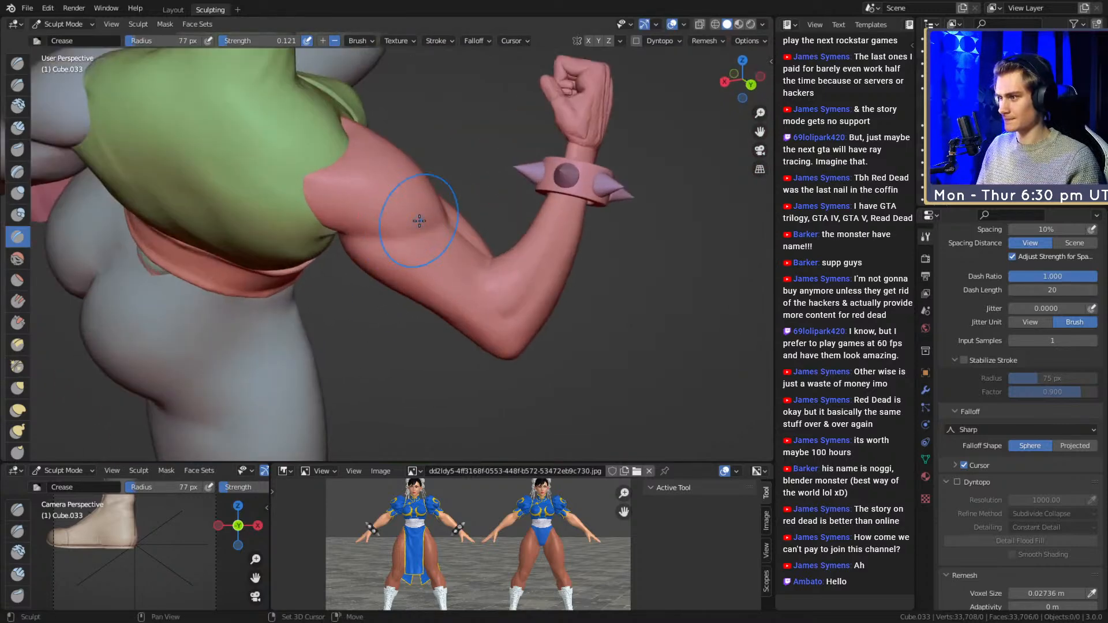
- Define the forearm below the spiked bracelet with Crease at 53 px, and set the brush to 72 px and strength 0.291
mouse_move(491, 230)
middle_mouse_down()
mouse_move(428, 222)
mouse_move(453, 243)
mouse_move(455, 287)
mouse_move(427, 323)
middle_mouse_up()
scroll(427, 300, "up", 5)
middle_click_drag(427, 260, 466, 194, "shift")
scroll(459, 216, "up", 4)
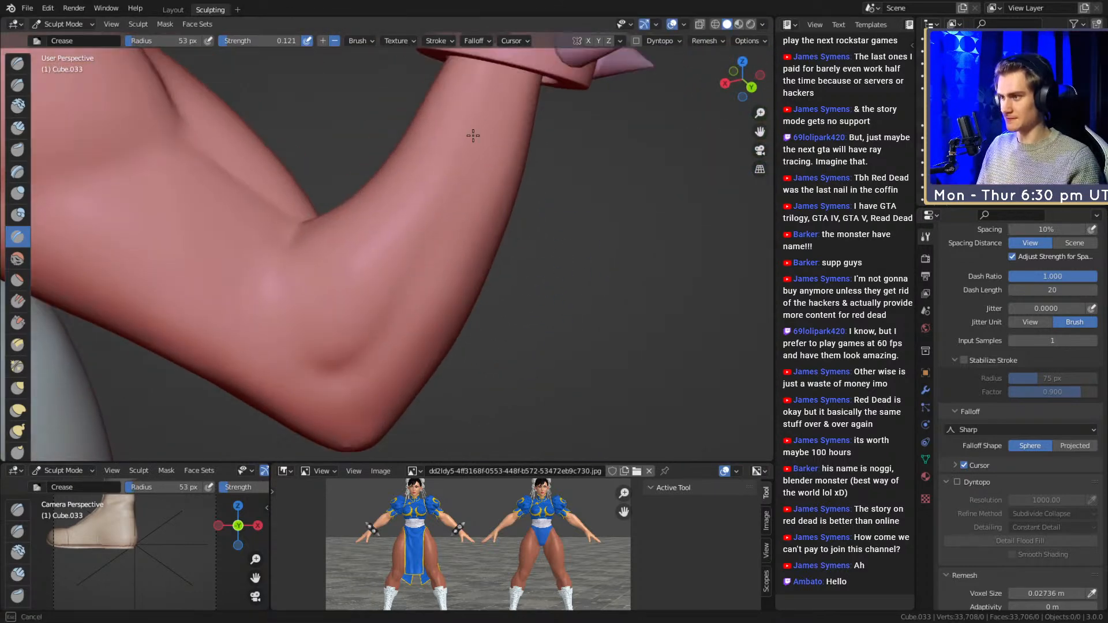
left_click_drag(429, 291, 437, 280)
scroll(455, 274, "down", 5)
key("f")
left_click(437, 227)
key("shift+f")
left_click(430, 231)
scroll(427, 232, "up", 3)
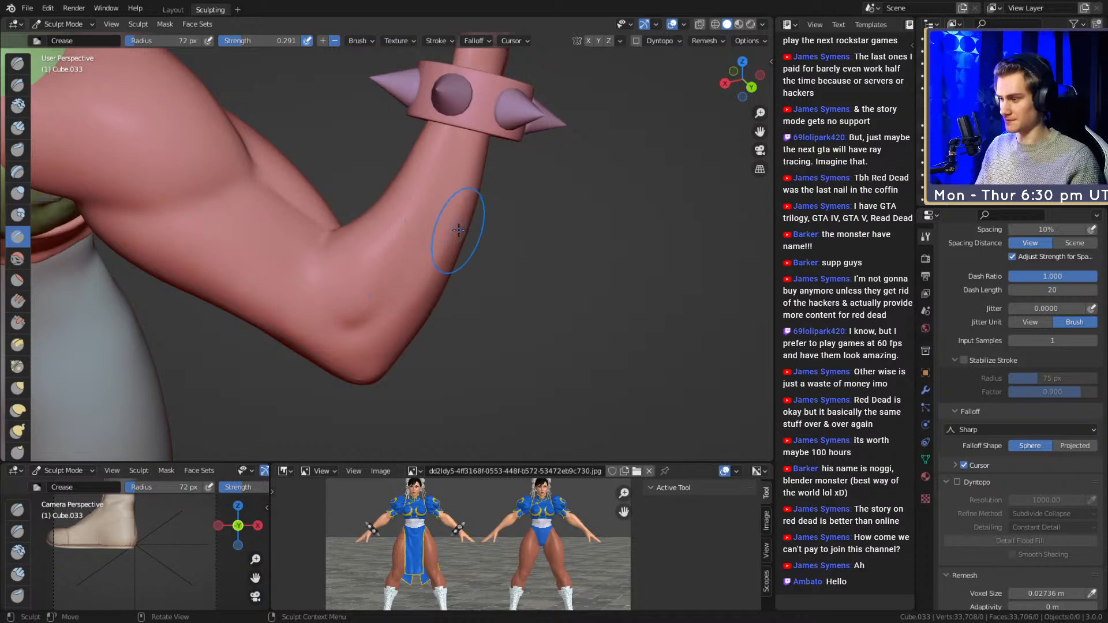
- Adjust the forearm silhouette between elbow and bracelet with the Grab brush enlarged to 160 px
key("g")
mouse_move(448, 214)
middle_mouse_down()
mouse_move(430, 259)
mouse_move(444, 205)
mouse_move(517, 203)
mouse_move(471, 217)
middle_mouse_up()
key("f")
left_click(547, 205)
left_click_drag(428, 309, 420, 310)
middle_click_drag(519, 254, 519, 276, "shift")
key("f")
left_click(541, 277)
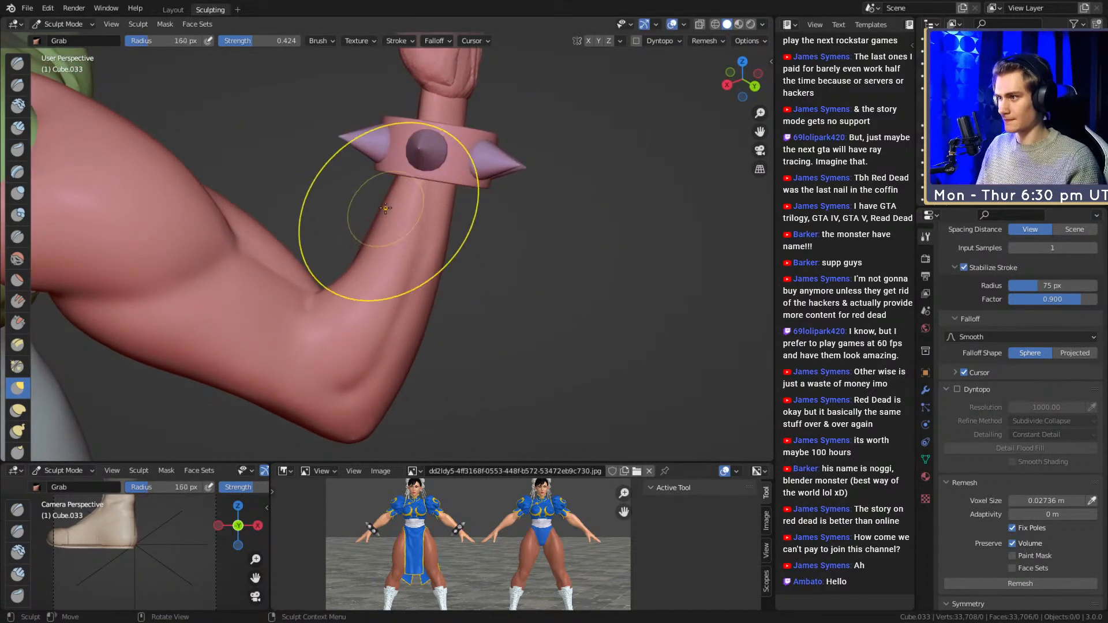
- Switch sculpting from the arm to the clenched fist object
middle_click_drag(432, 171, 339, 273, "shift")
middle_click_drag(339, 272, 215, 169, "shift")
middle_click_drag(367, 251, 486, 202)
key("alt+q")
- Sample the remesh voxel size from the open hand and set it to 0.02026 m
middle_click_drag(562, 251, 528, 286, "ctrl")
mouse_move(528, 285)
middle_mouse_down()
mouse_move(481, 254)
mouse_move(404, 242)
middle_mouse_up()
mouse_move(404, 243)
middle_mouse_down("ctrl")
mouse_move(393, 148)
mouse_move(488, 270)
mouse_move(447, 136)
mouse_move(549, 224)
middle_mouse_up("ctrl")
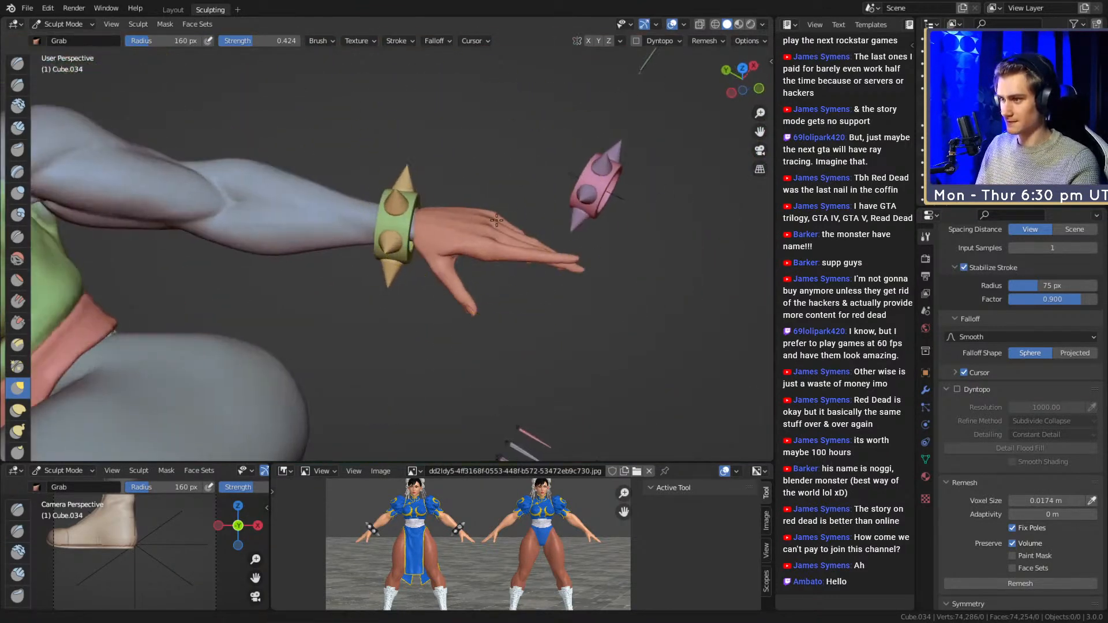
scroll(989, 407, "down", 1)
left_click(1092, 476)
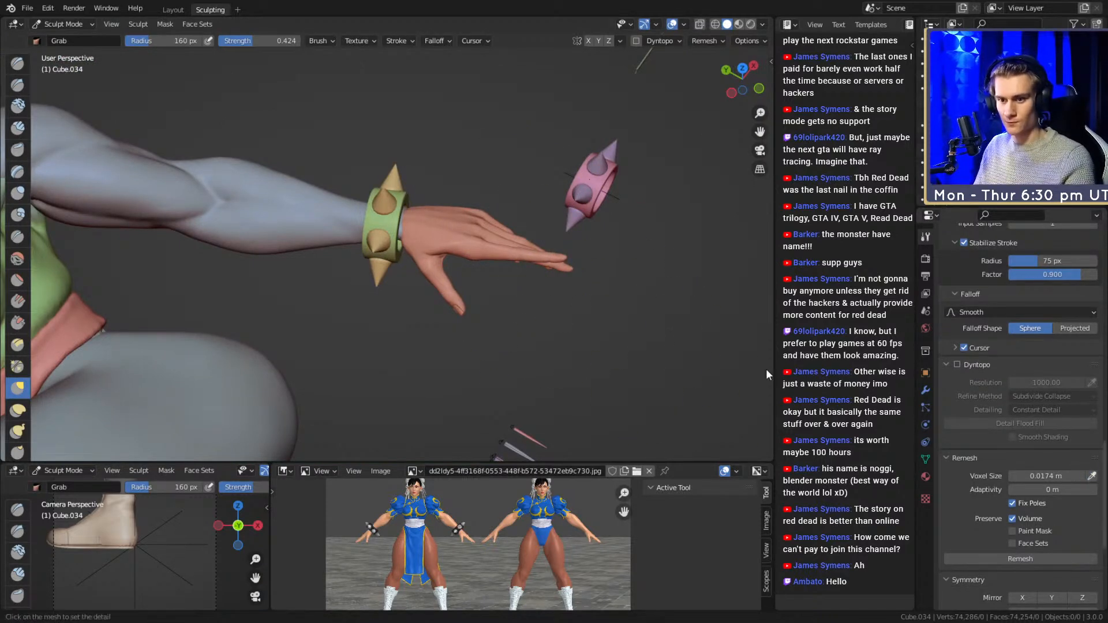
left_click(494, 263)
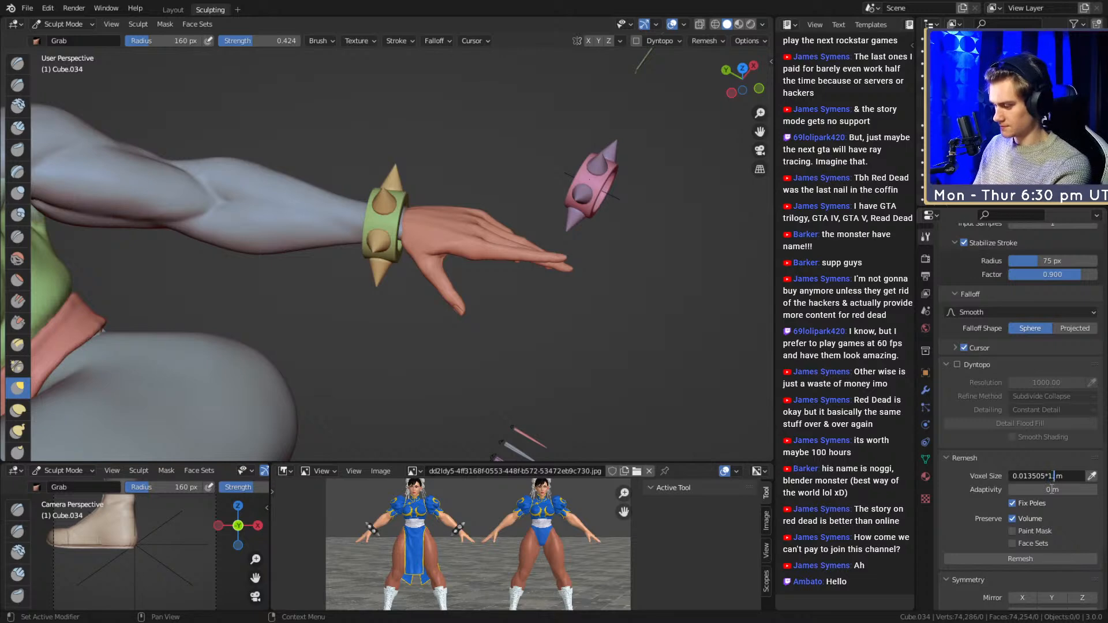
key("Return")
- Save the figurine file chun_li_figurine_v10a.blend
scroll(349, 133, "down", 6)
middle_click_drag(288, 240, 491, 242, "shift")
middle_click_drag(491, 242, 408, 292)
scroll(367, 363, "up", 6)
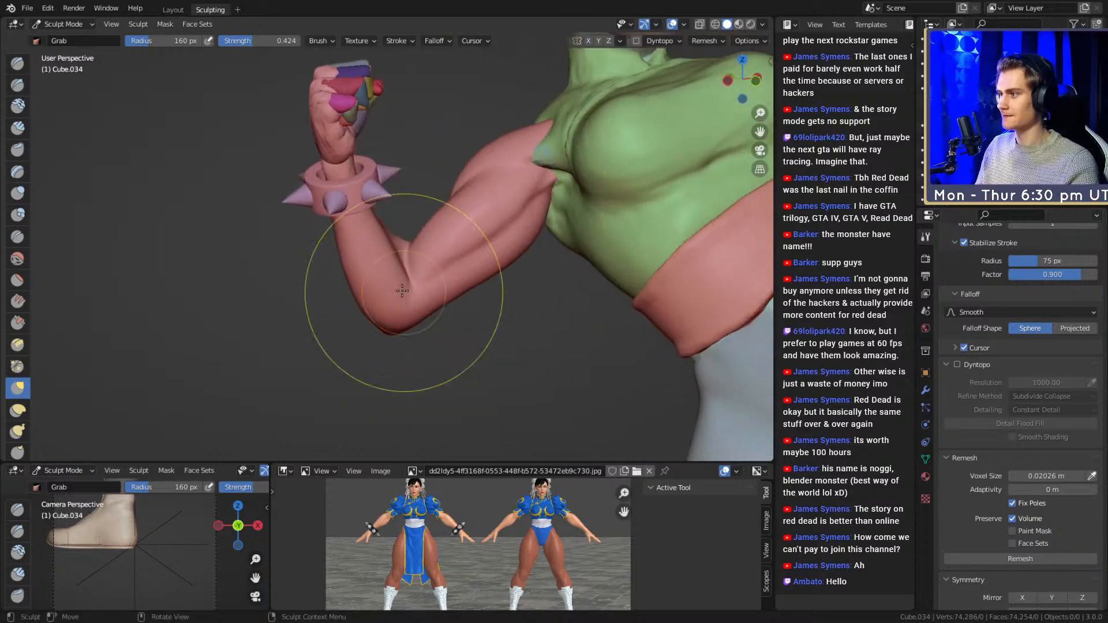
middle_click_drag(352, 185, 395, 322, "shift")
scroll(395, 322, "up", 1)
scroll(395, 322, "up", 2)
key("ctrl+s")
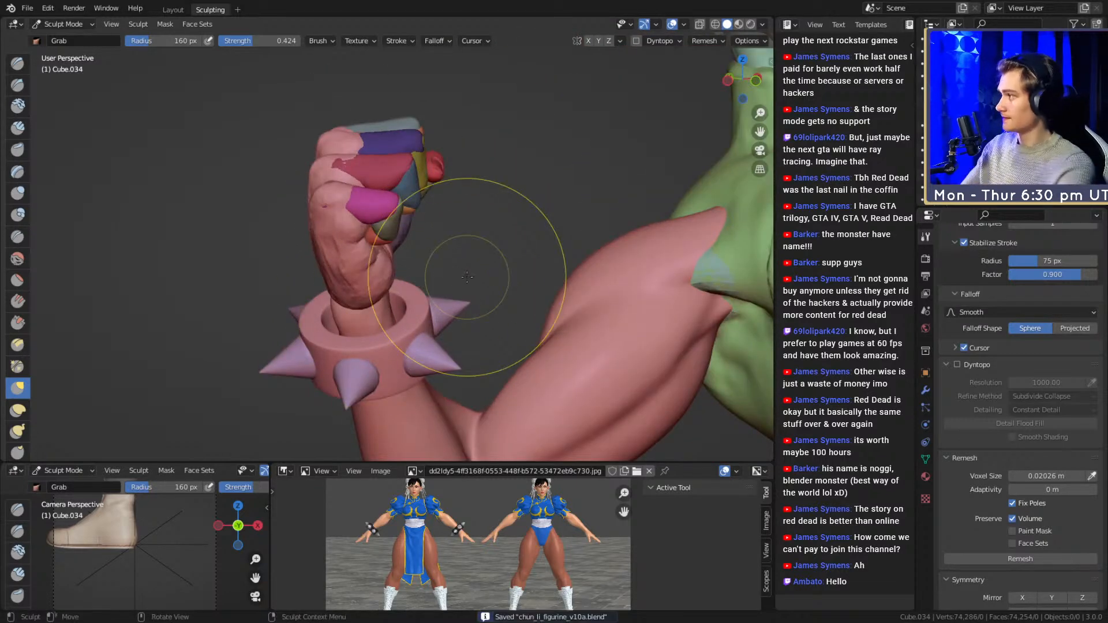
- Try to voxel remesh the clenched fist at 0.02026 m and inspect its fingers
left_click(1008, 559)
middle_click_drag(535, 297, 383, 190)
key("ctrl+z")
middle_click_drag(351, 139, 375, 281)
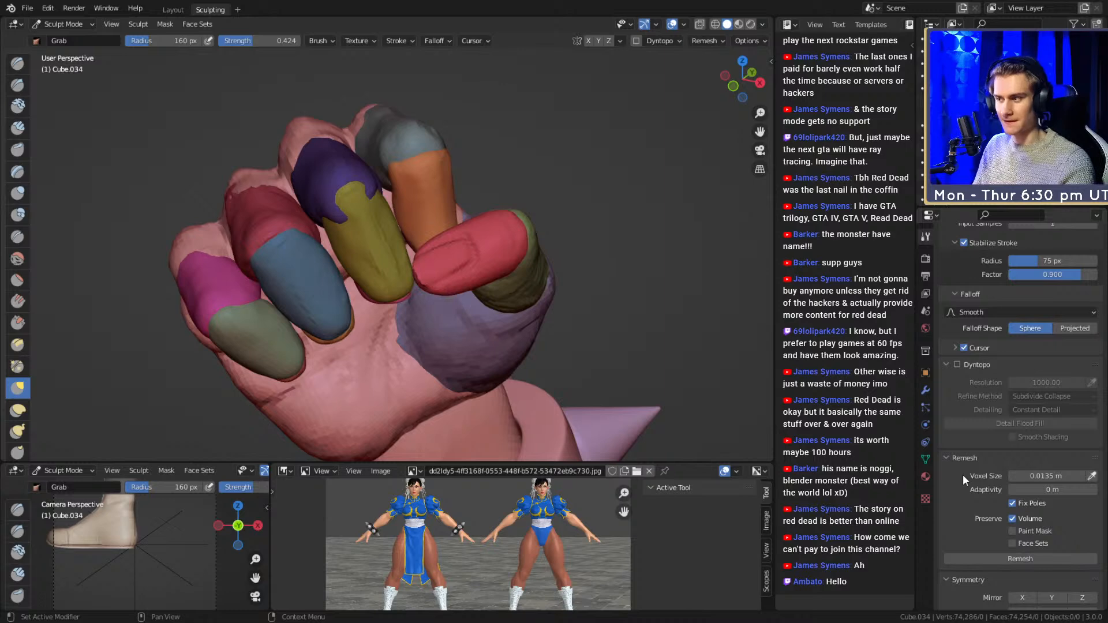
- Sample the open hand's mesh detail again and set the fist's remesh voxel size to 0.02225 m
scroll(500, 339, "down", 7)
middle_click_drag(500, 339, 392, 208, "shift")
scroll(566, 358, "down", 3)
middle_click_drag(565, 358, 408, 277, "shift")
scroll(408, 277, "down", 2)
middle_click_drag(516, 441, 456, 273, "shift")
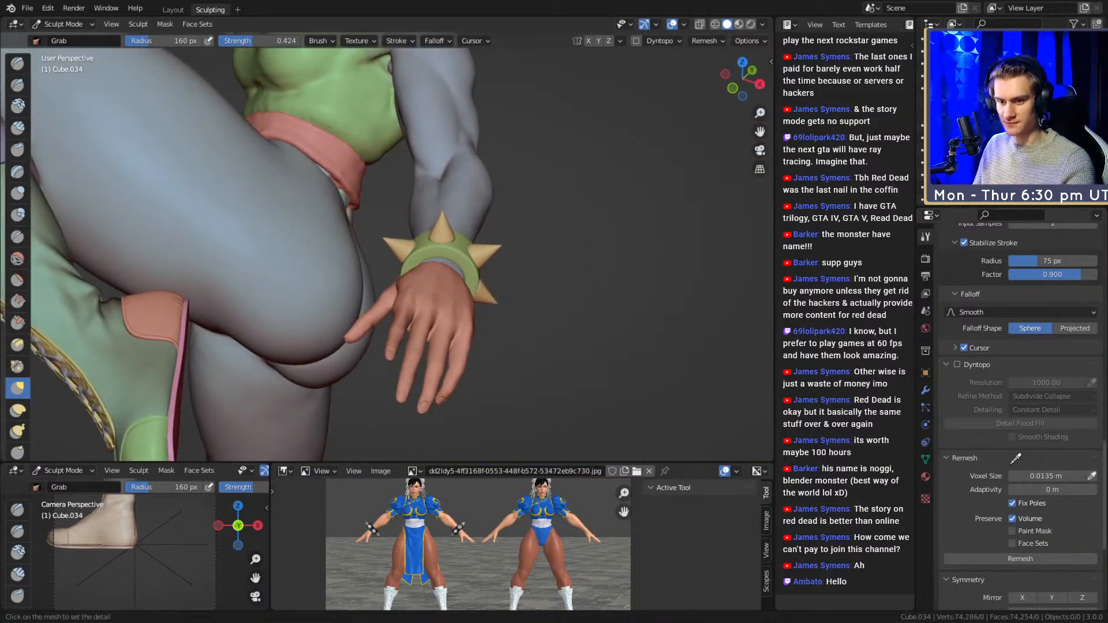
left_click(442, 300)
- Try to voxel remesh the clenched fist with the 0.02225 m voxel size
middle_click_drag(267, 186, 349, 194)
middle_click_drag(358, 199, 552, 307, "shift")
scroll(564, 388, "up", 6)
scroll(552, 306, "up", 4)
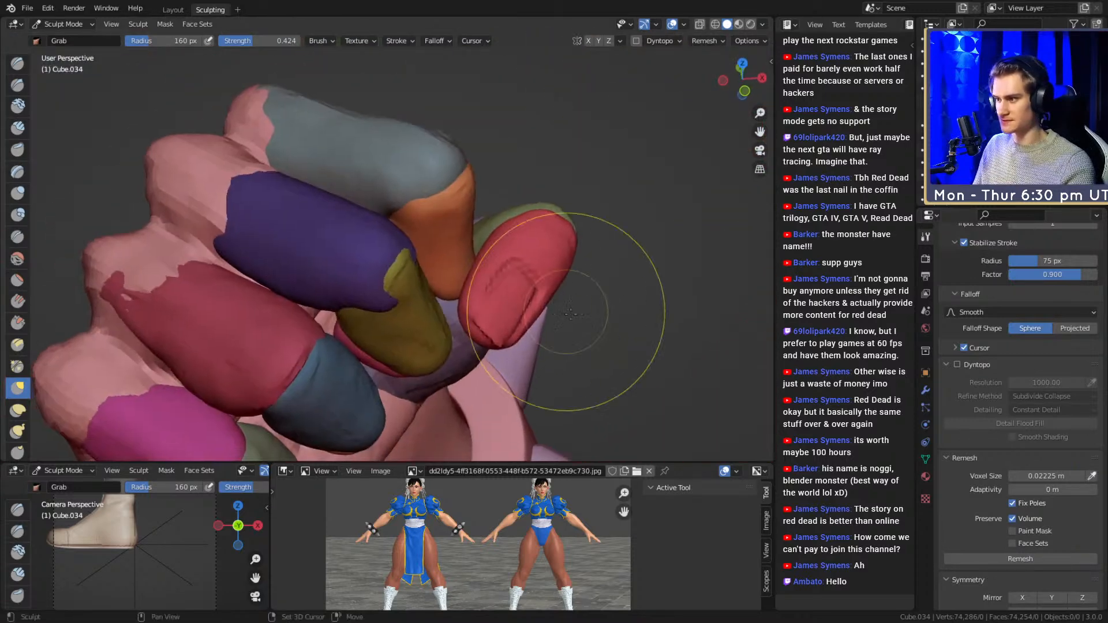
left_click(1010, 560)
middle_click_drag(635, 223, 483, 310)
key("ctrl+z")
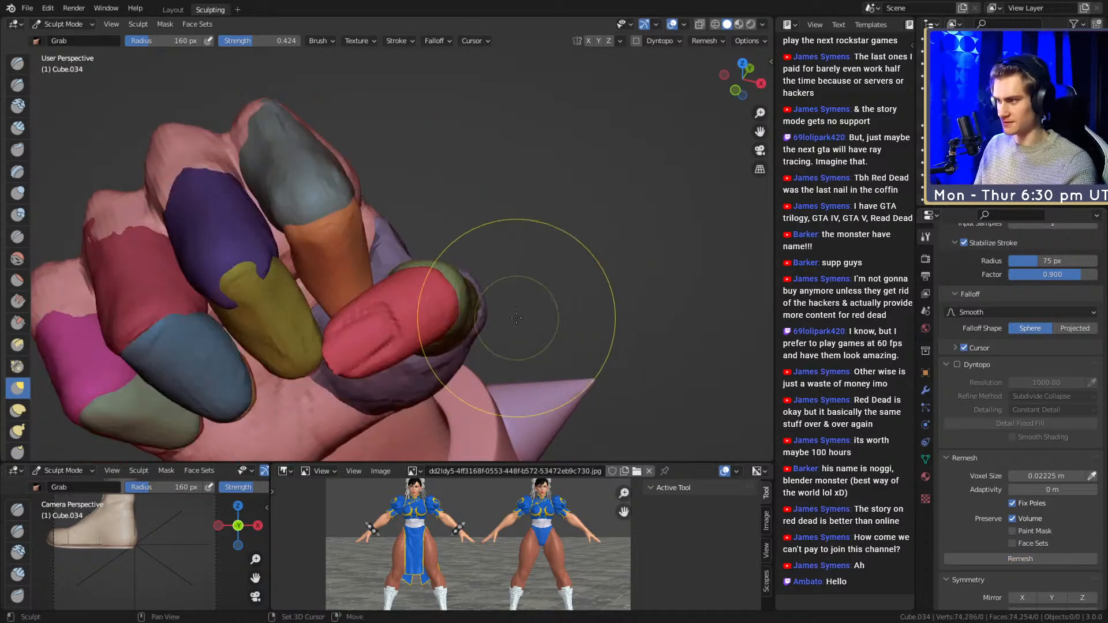
- Sample the remesh voxel size from the fist's index finger and open the value for editing
left_click(1092, 476)
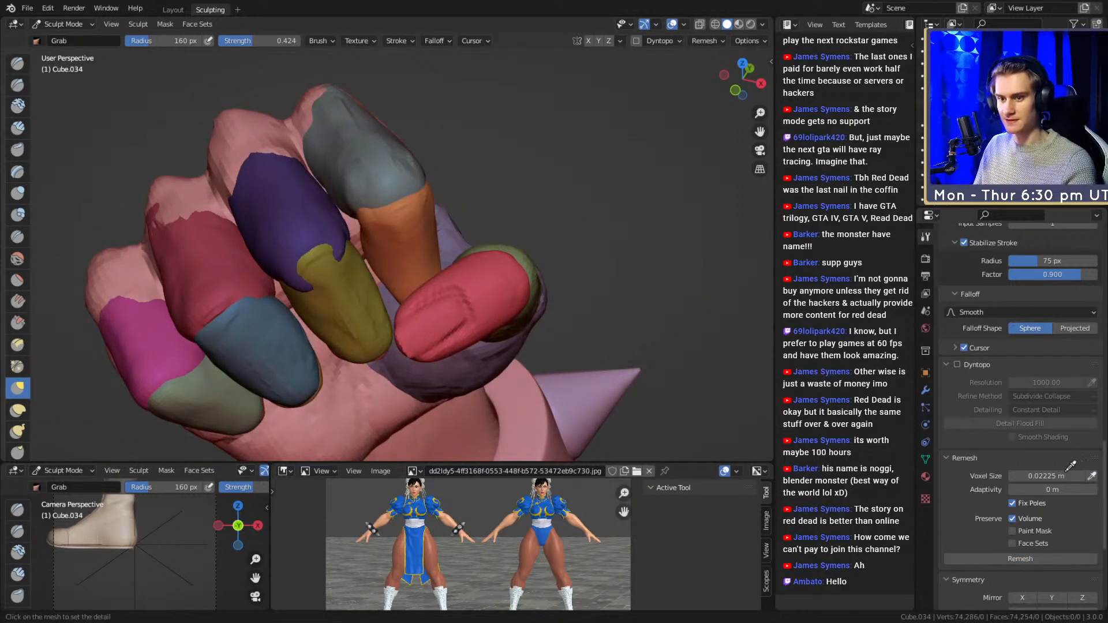
left_click(371, 150)
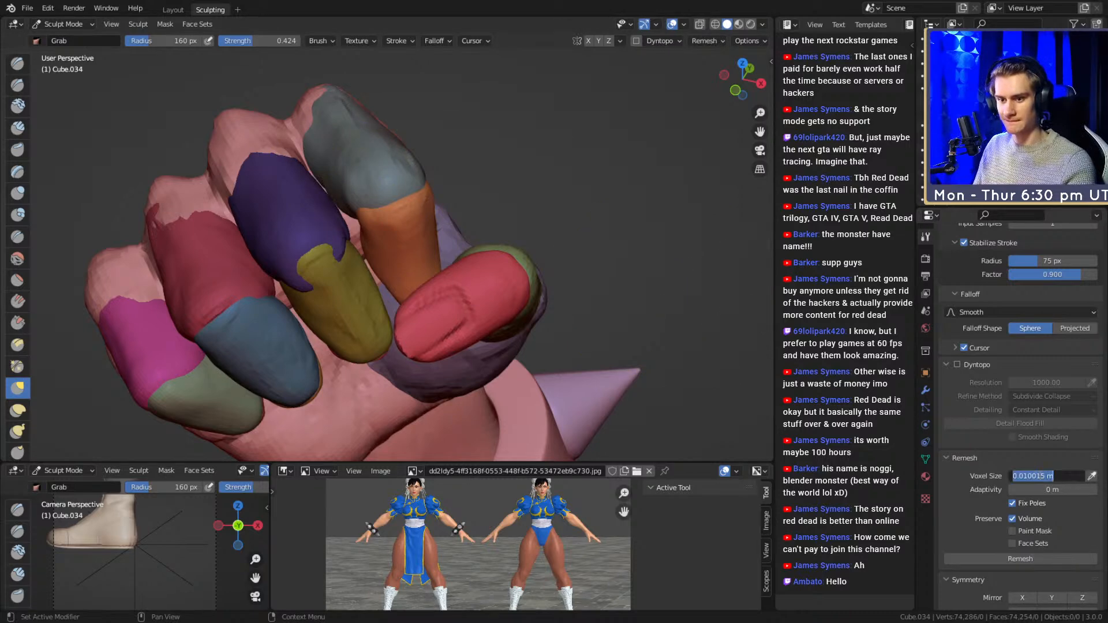
- Replace the coarse trial remesh with a remesh of the hand at a 0.005007 m voxel size, and save the file
left_click(996, 559)
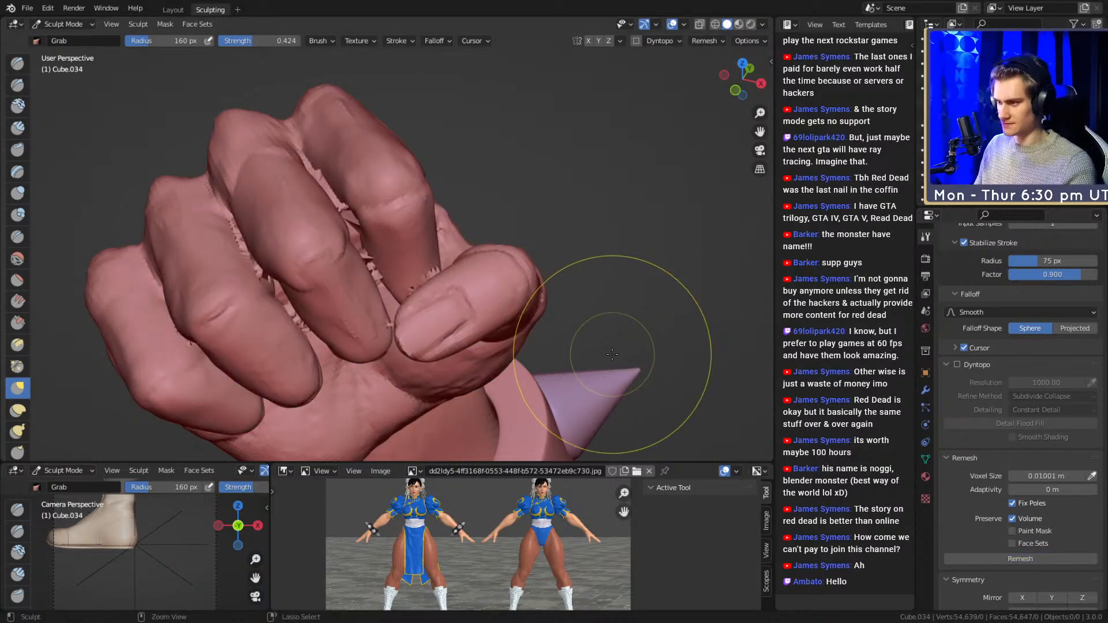
key("ctrl+z")
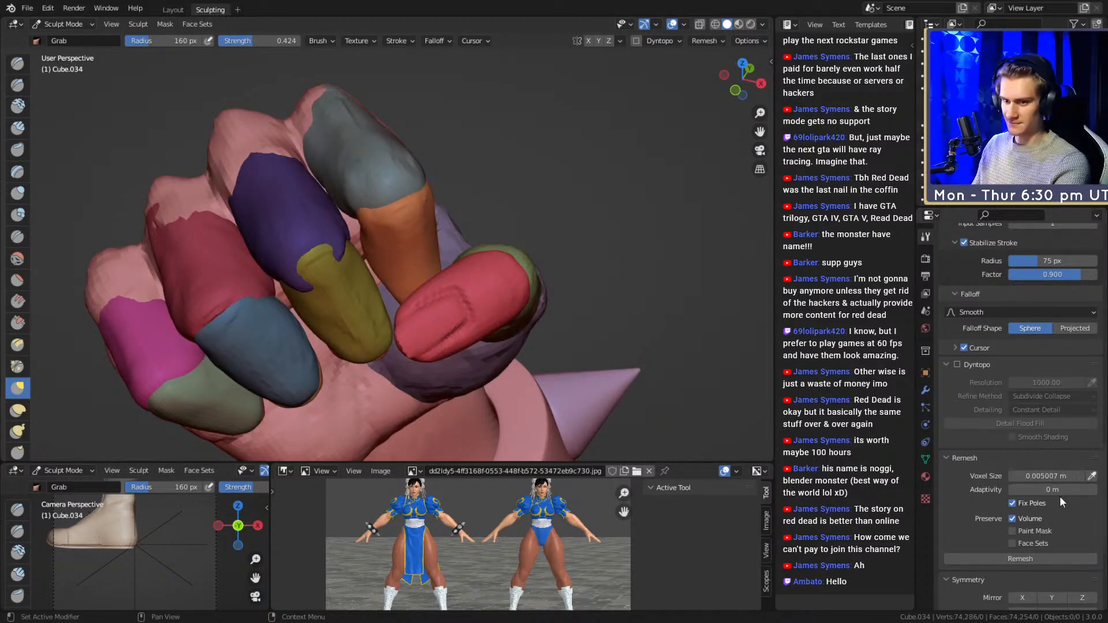
key("ctrl+s")
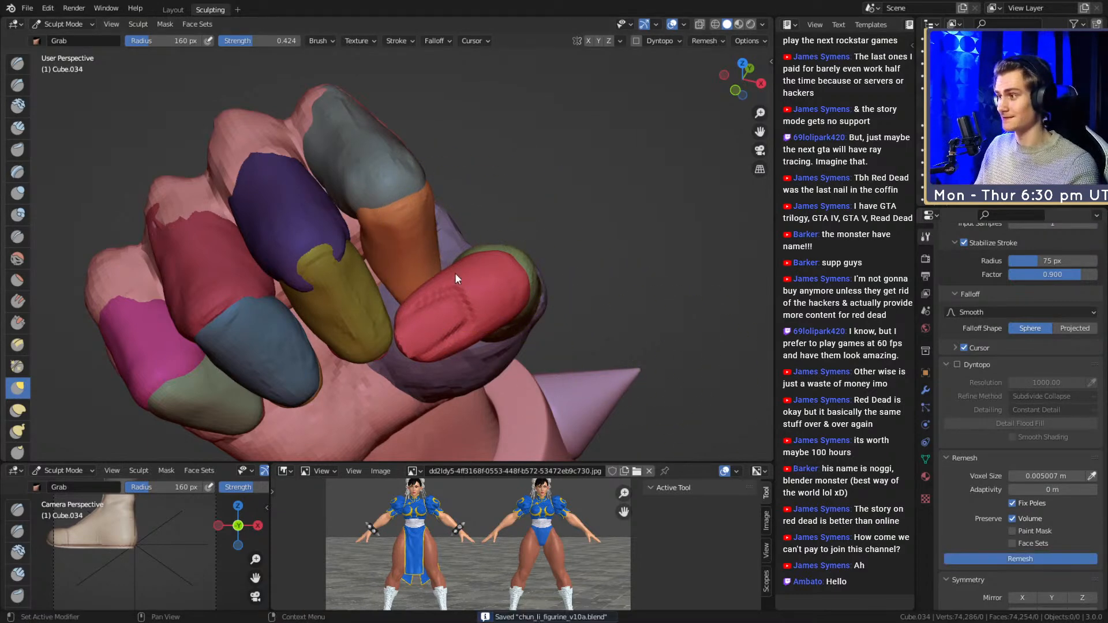
- Build up the palm below the curled fingers with Clay Strips strokes
middle_click_drag(455, 273, 427, 249)
scroll(420, 236, "up", 3)
scroll(420, 237, "down", 4)
middle_click_drag(427, 249, 390, 243)
key("c")
middle_click_drag(453, 207, 420, 235, "ctrl")
left_click_drag(333, 275, 421, 216)
middle_click_drag(420, 217, 443, 179)
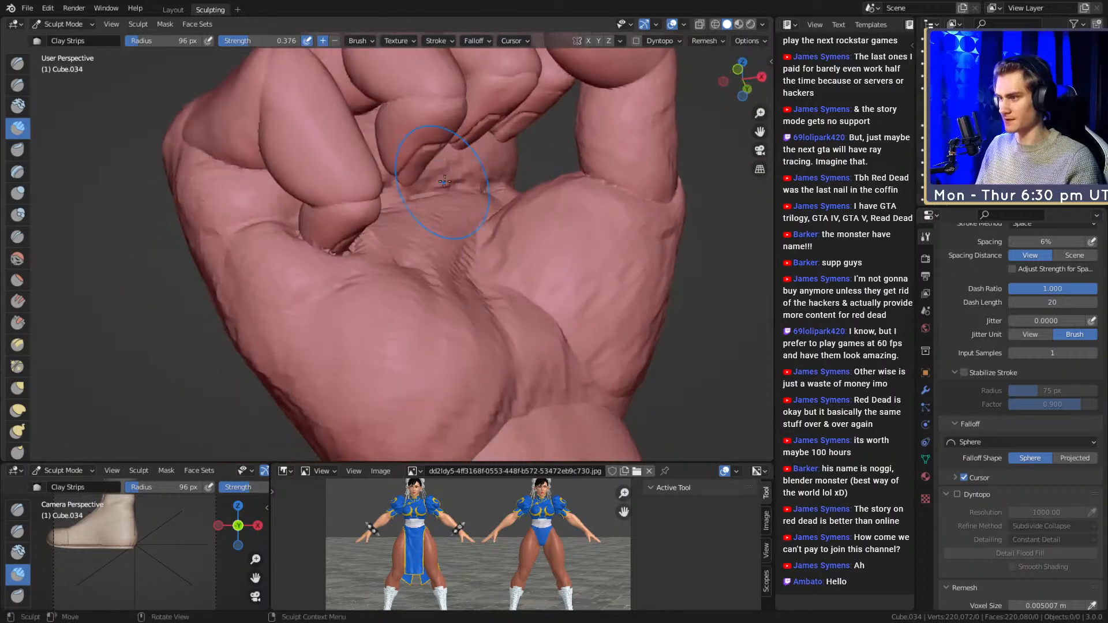
- Smooth the heel of the palm and the outer edge of the hand above the wrist
middle_click_drag(307, 246, 380, 226)
left_click_drag(381, 227, 398, 364, "shift")
middle_click_drag(399, 364, 391, 263, "shift")
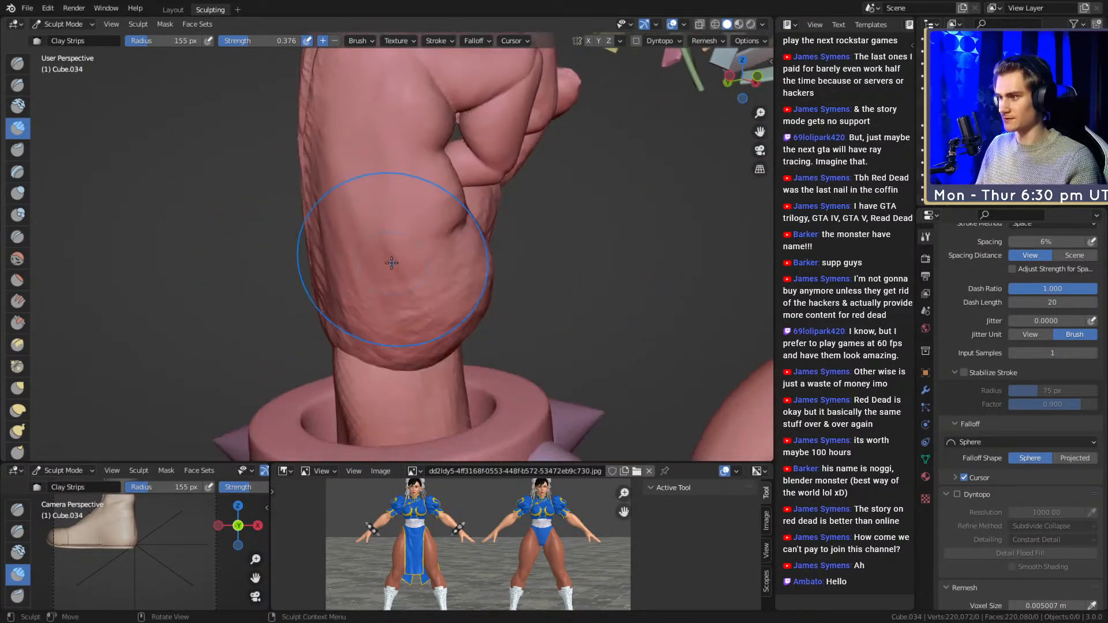
mouse_move(427, 321)
middle_mouse_down()
mouse_move(367, 276)
mouse_move(396, 259)
mouse_move(412, 177)
middle_mouse_up()
middle_click_drag(460, 282, 398, 227)
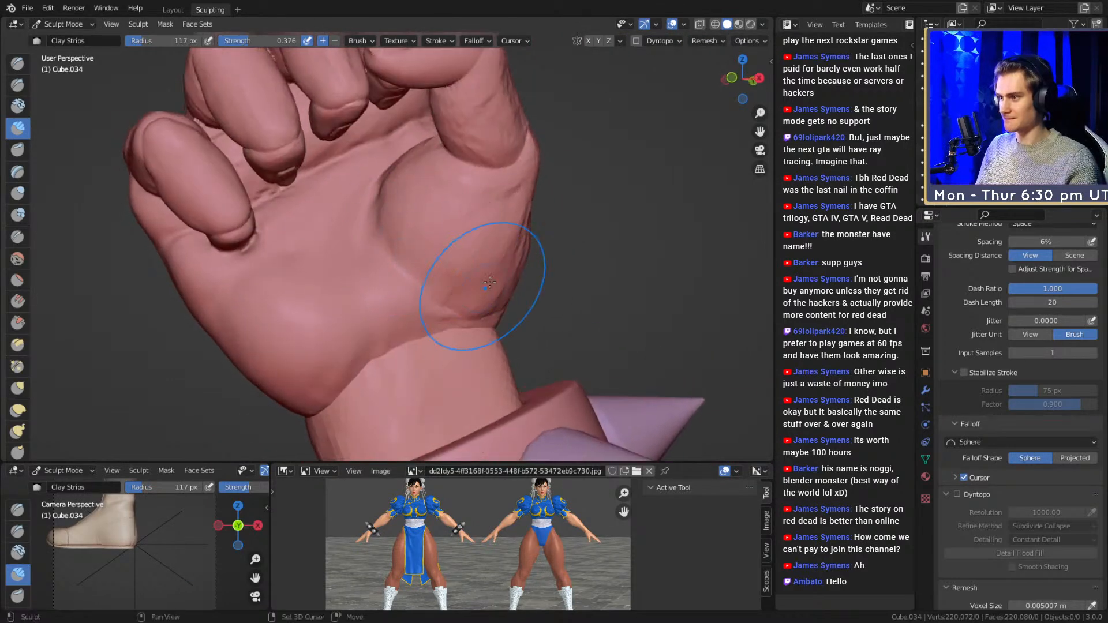
- Smooth the rough surface from the thumb side across the back of the hand, including the grooves between the tendons
middle_click_drag(478, 293, 425, 285)
middle_click_drag(440, 209, 386, 260)
middle_click_drag(467, 223, 376, 302)
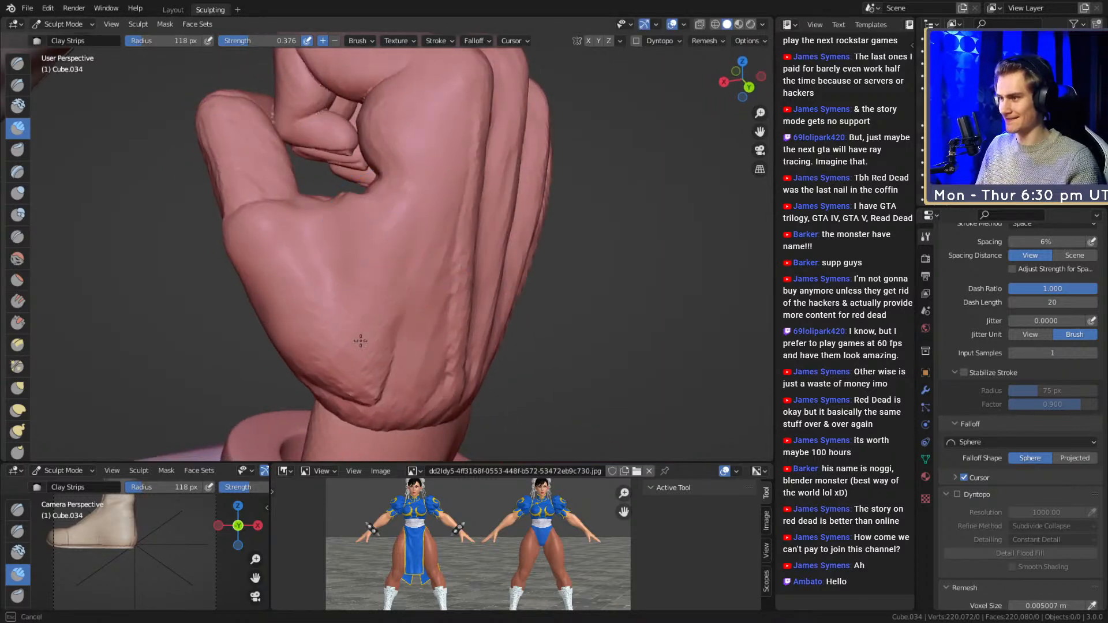
mouse_move(375, 365)
middle_mouse_down()
mouse_move(412, 292)
mouse_move(420, 241)
mouse_move(398, 254)
mouse_move(406, 212)
middle_mouse_up()
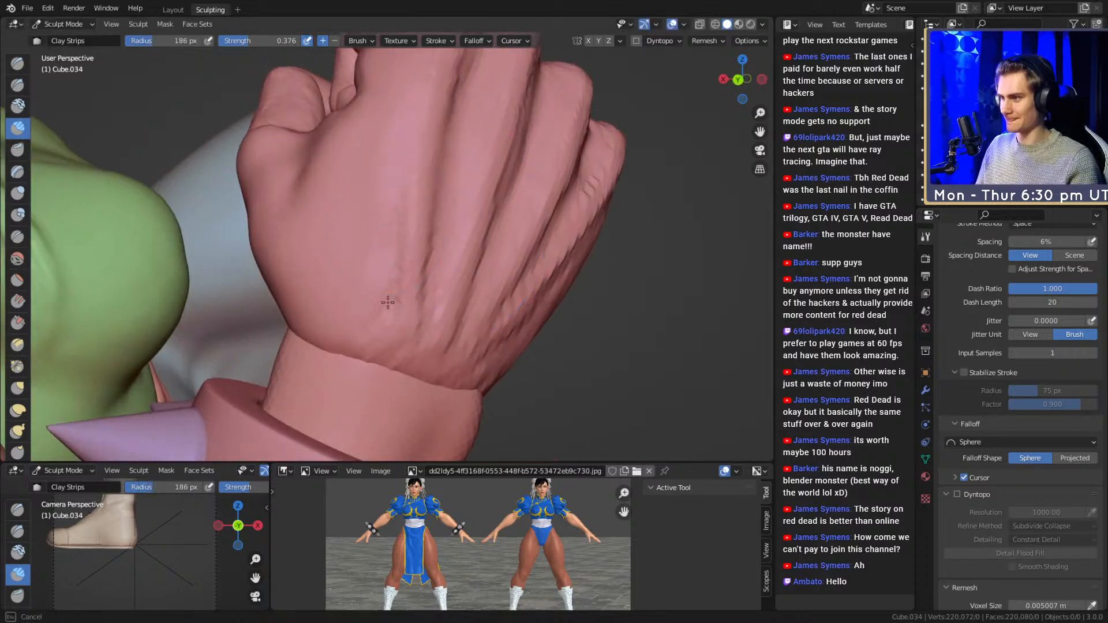
middle_click_drag(495, 247, 366, 145)
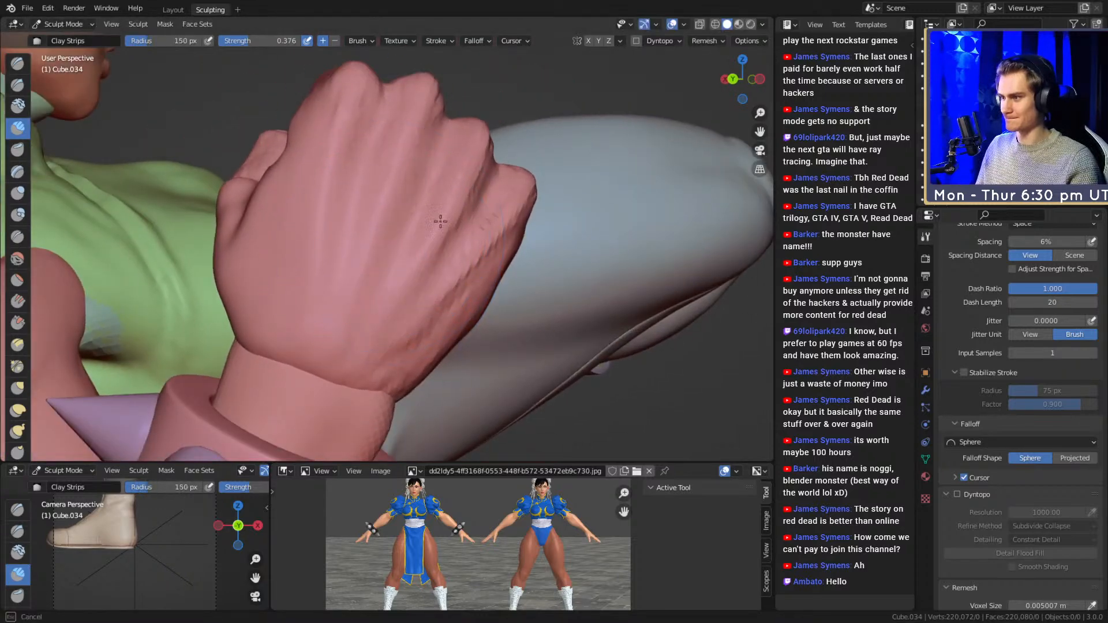
middle_click_drag(416, 250, 400, 279)
middle_click_drag(395, 352, 388, 304)
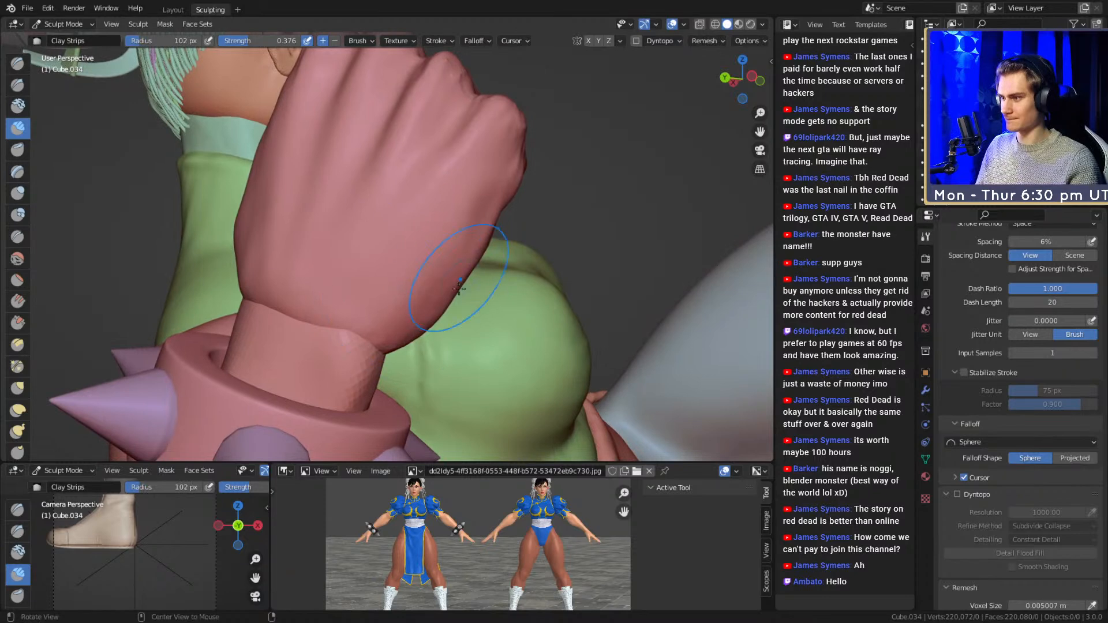
- Shape the web and outer base of the thumb with Clay Strips at brush radii of 84 to 100 px
middle_click_drag(460, 271, 409, 269)
mouse_move(448, 179)
middle_mouse_down()
mouse_move(441, 272)
mouse_move(379, 277)
mouse_move(404, 242)
mouse_move(452, 223)
mouse_move(516, 276)
mouse_move(359, 248)
mouse_move(386, 248)
mouse_move(378, 223)
mouse_move(408, 247)
mouse_move(290, 238)
middle_mouse_up()
key("f")
left_click(375, 217)
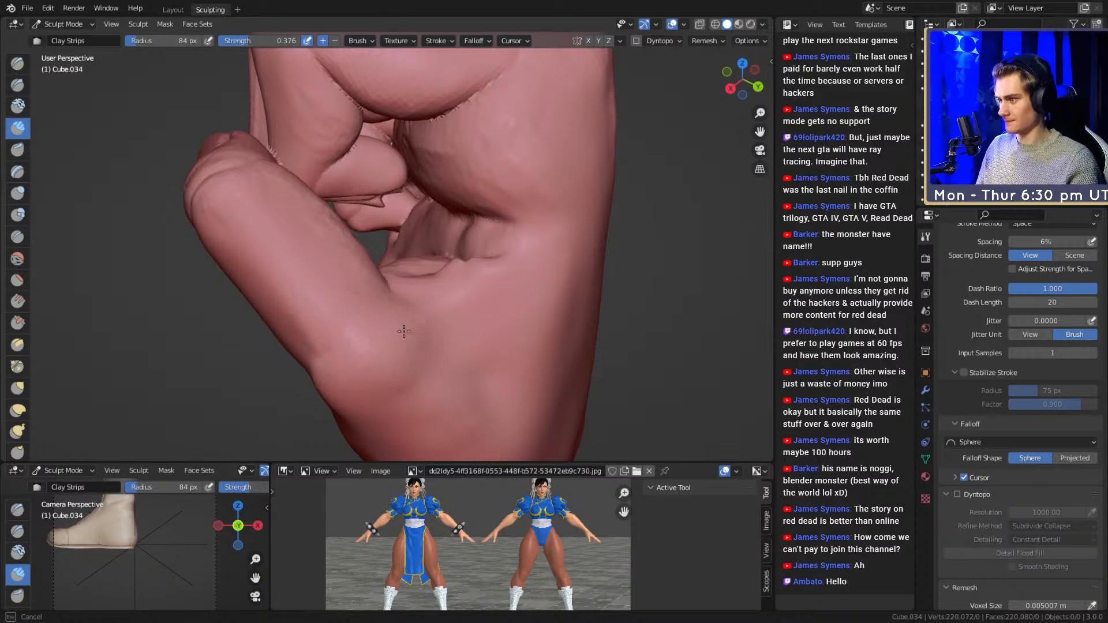
middle_click_drag(442, 320, 492, 240)
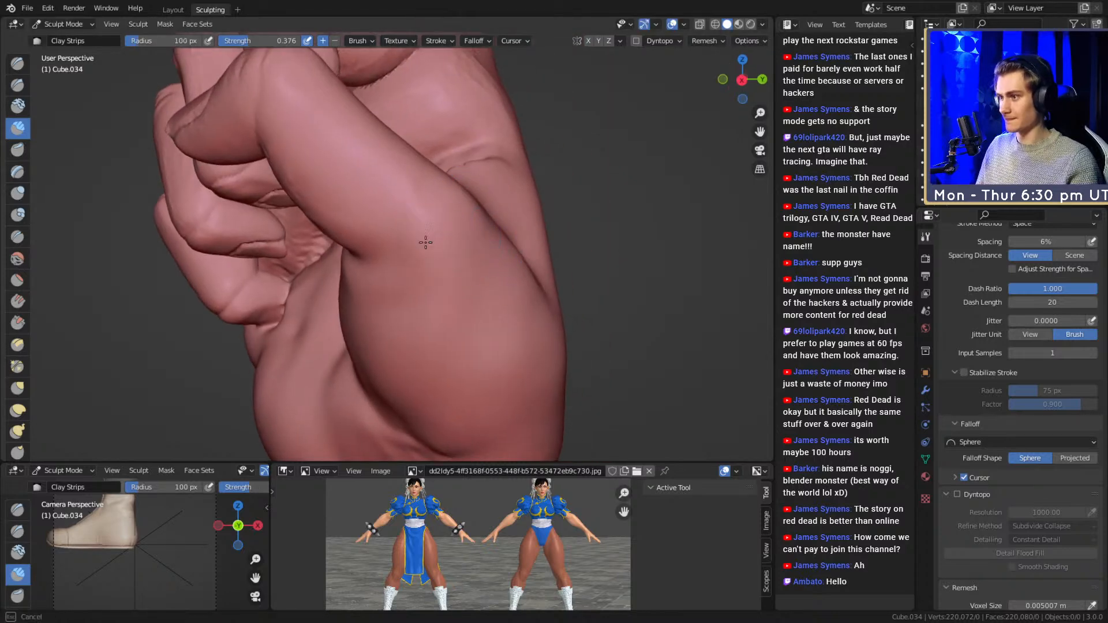
left_click_drag(410, 243, 423, 333)
mouse_move(423, 333)
middle_mouse_down()
mouse_move(410, 227)
mouse_move(445, 225)
mouse_move(425, 227)
mouse_move(461, 206)
middle_mouse_up()
- Set the Clay Strips strength to 0.236 and add strokes with a 50 px brush to the fleshy thumb mound on the palm
key("f")
left_click(419, 225)
key("f")
left_click(424, 203)
key("shift+f")
left_click(439, 191)
key("shift+f")
left_click(415, 197)
key("f")
key("f")
middle_click_drag(443, 236, 507, 217)
key("f")
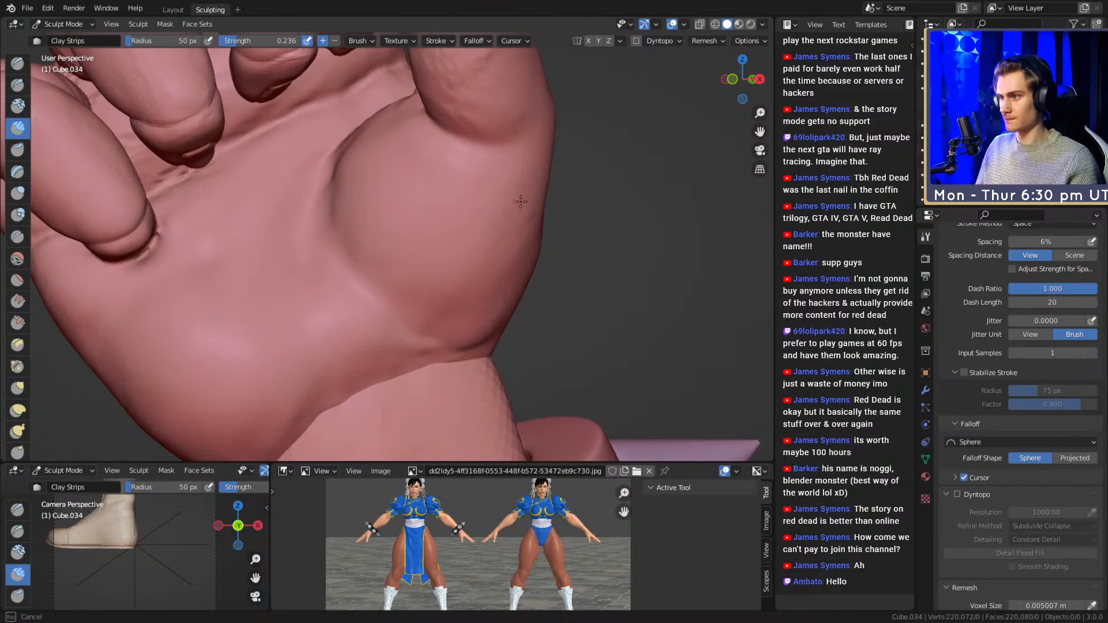
left_click(475, 294)
middle_click_drag(475, 295, 468, 245)
left_click(472, 274)
- Define the edge where the thumb mound meets the palm with Clay Strips at brush radii of 52 to 68 px
key("f")
left_click(410, 216)
mouse_move(410, 216)
middle_mouse_down()
mouse_move(467, 229)
mouse_move(458, 235)
middle_mouse_up()
key("f")
left_click(443, 207)
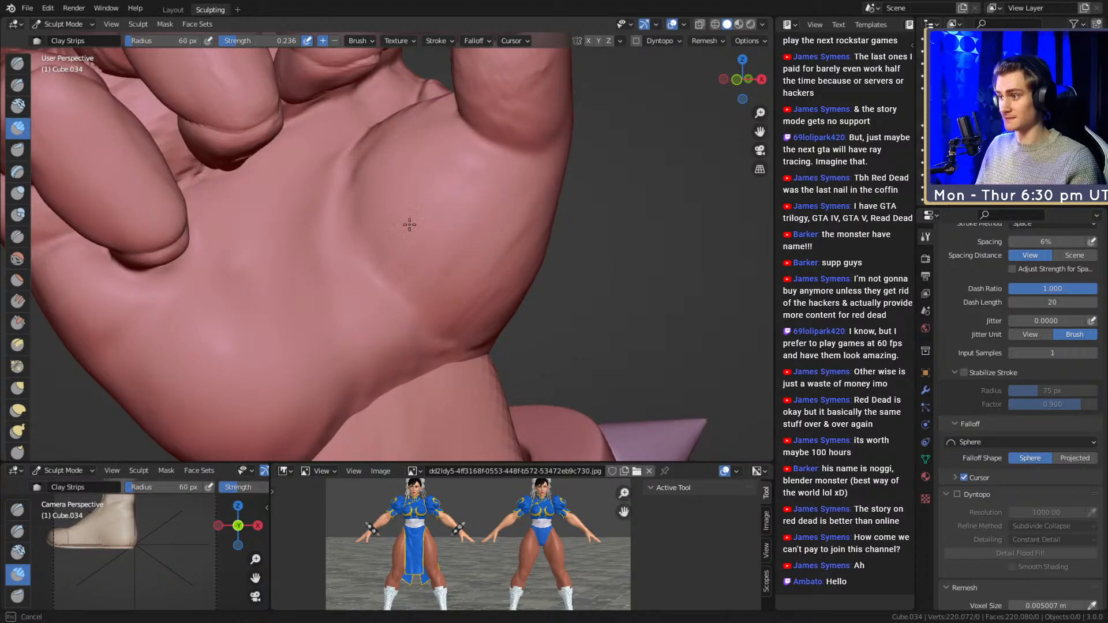
middle_click_drag(437, 241, 447, 202)
key("f")
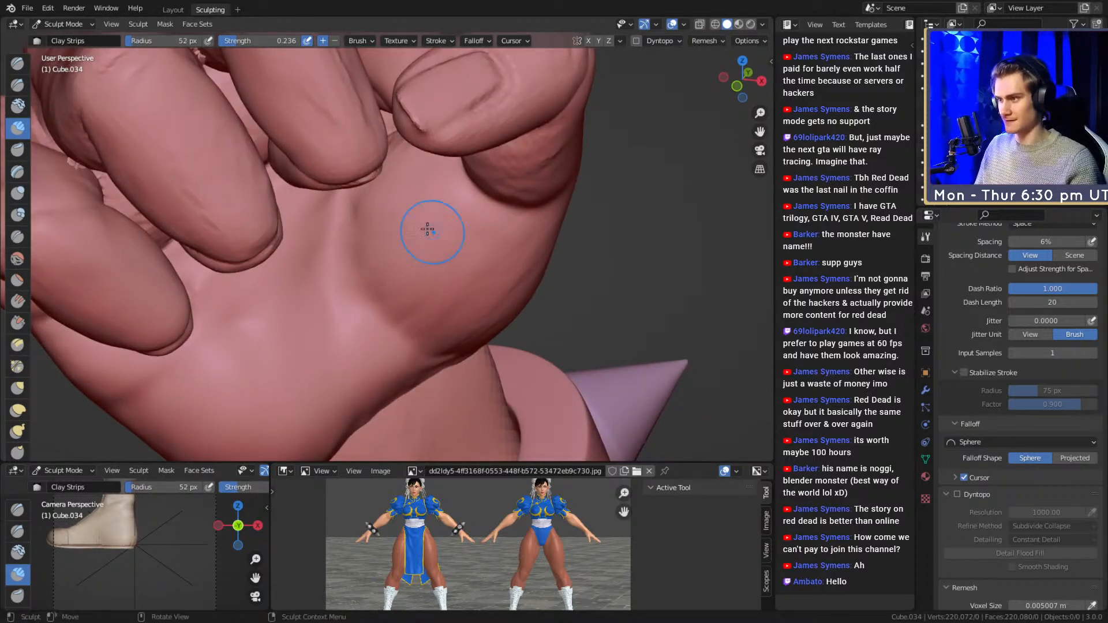
middle_click_drag(477, 272, 448, 238)
key("f")
left_click(447, 238)
left_click_drag(387, 270, 379, 234)
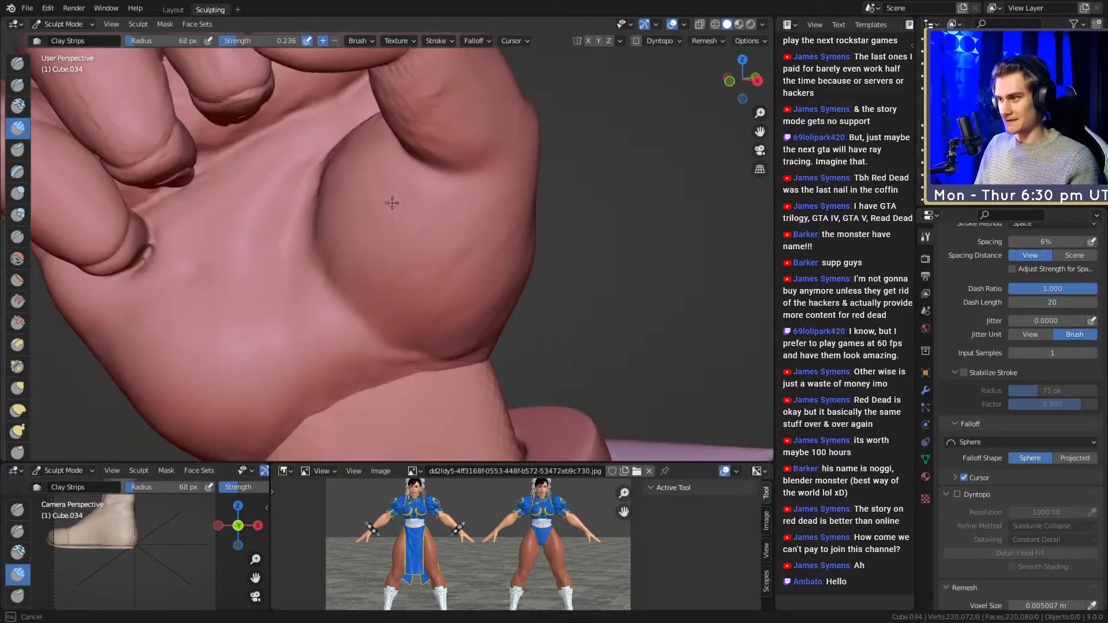
- Round out the thumb's lower joint and the outer side of its base with a brush of up to 112 px
mouse_move(445, 293)
middle_mouse_down()
mouse_move(429, 258)
mouse_move(422, 293)
mouse_move(462, 258)
mouse_move(355, 288)
middle_mouse_up()
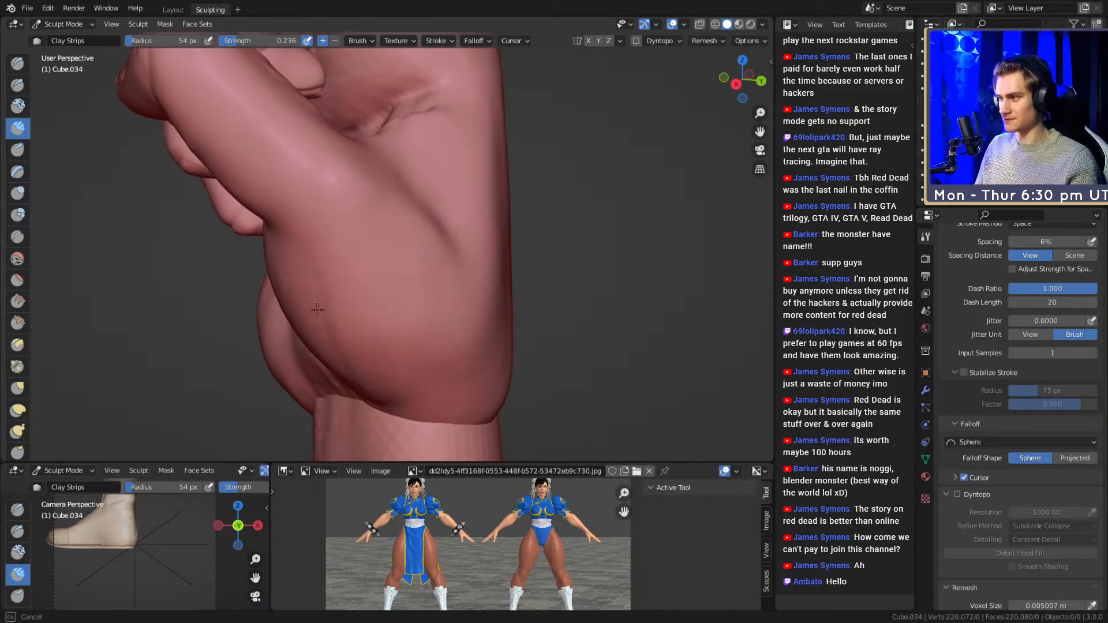
middle_click_drag(319, 345, 407, 252)
left_click_drag(482, 229, 483, 184)
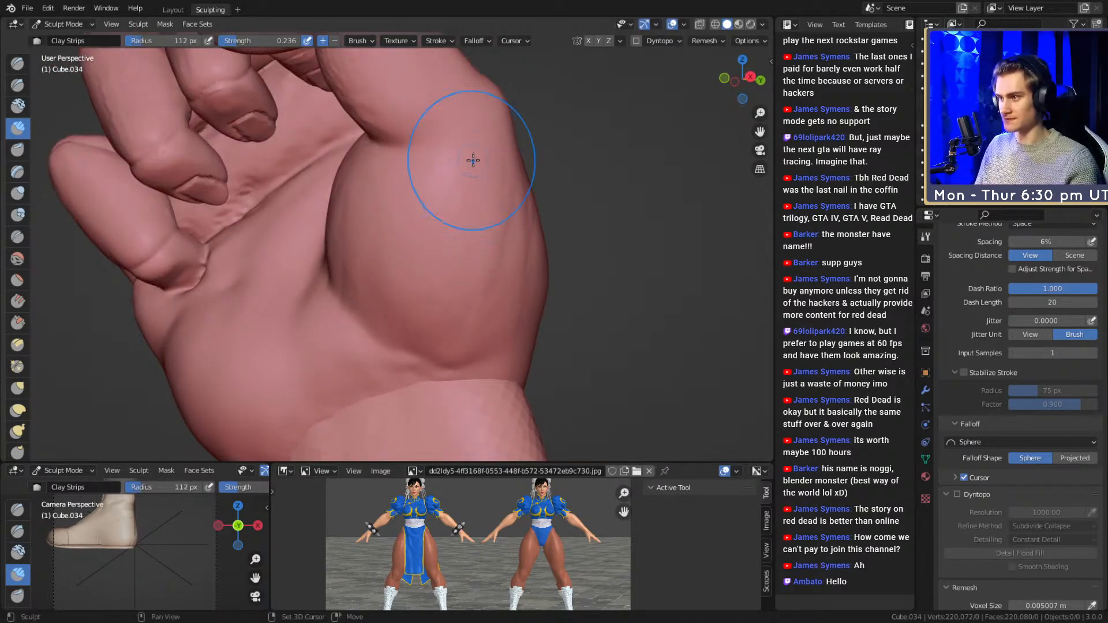
left_click_drag(489, 296, 382, 291)
mouse_move(382, 290)
middle_mouse_down()
mouse_move(425, 193)
mouse_move(460, 268)
mouse_move(401, 316)
mouse_move(412, 277)
middle_mouse_up()
- Add small Clay Strips strokes to the thumb base and smooth the surface around them
key("f")
left_click(425, 192)
mouse_move(412, 277)
middle_mouse_down()
mouse_move(435, 250)
mouse_move(404, 216)
middle_mouse_up()
key("f")
left_click(369, 213)
left_click_drag(359, 213, 349, 210)
left_click_drag(420, 223, 446, 203, "shift")
left_click_drag(441, 205, 407, 221, "shift")
middle_click_drag(403, 288, 441, 252)
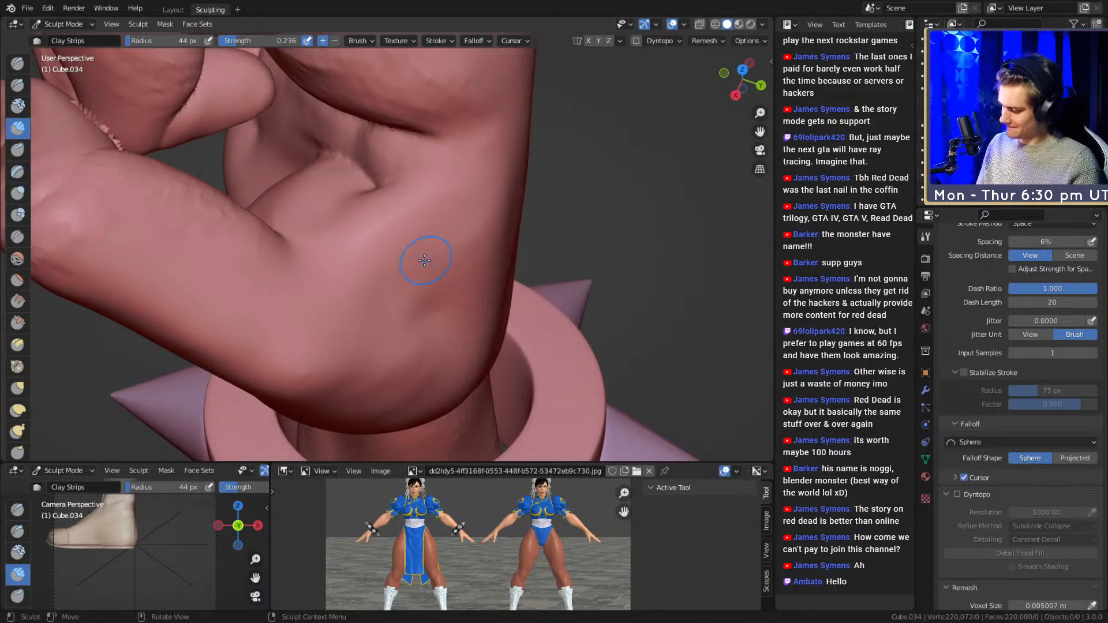
- Refine the palm side of the thumb mound just below the thumb joint with a 56 px Clay Strips brush
mouse_move(388, 248)
left_mouse_down("alt")
mouse_move(406, 237)
mouse_move(456, 244)
left_mouse_up("alt")
key("f")
left_click(449, 245)
mouse_move(397, 301)
left_mouse_down("alt")
mouse_move(460, 304)
mouse_move(431, 277)
mouse_move(468, 185)
mouse_move(440, 156)
left_mouse_up("alt")
key("f")
left_click(429, 155)
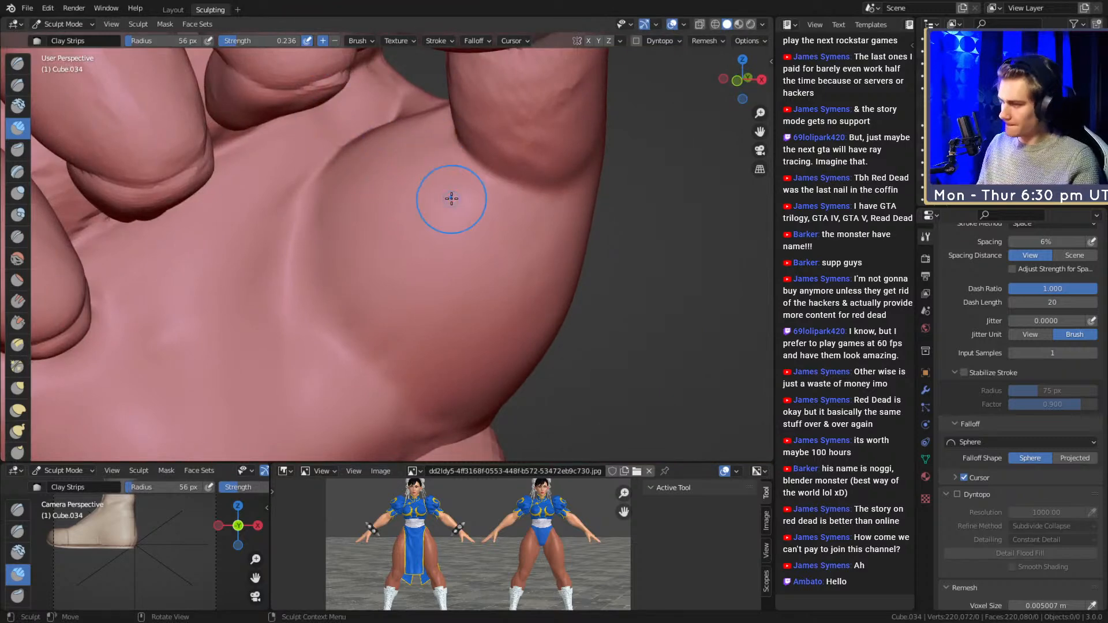
key("f")
mouse_move(417, 144)
middle_mouse_down()
mouse_move(447, 172)
mouse_move(357, 248)
mouse_move(366, 254)
mouse_move(440, 217)
middle_mouse_up()
left_click(446, 171)
- Add fine Clay Strips strokes to the upper palm beside the thumb with a 32 px brush
key("f")
left_click(356, 247)
key("f")
left_click_drag(439, 169, 477, 161)
middle_click_drag(477, 161, 444, 202)
left_click_drag(434, 198, 453, 145)
mouse_move(460, 116)
middle_mouse_down()
mouse_move(441, 171)
mouse_move(449, 174)
middle_mouse_up()
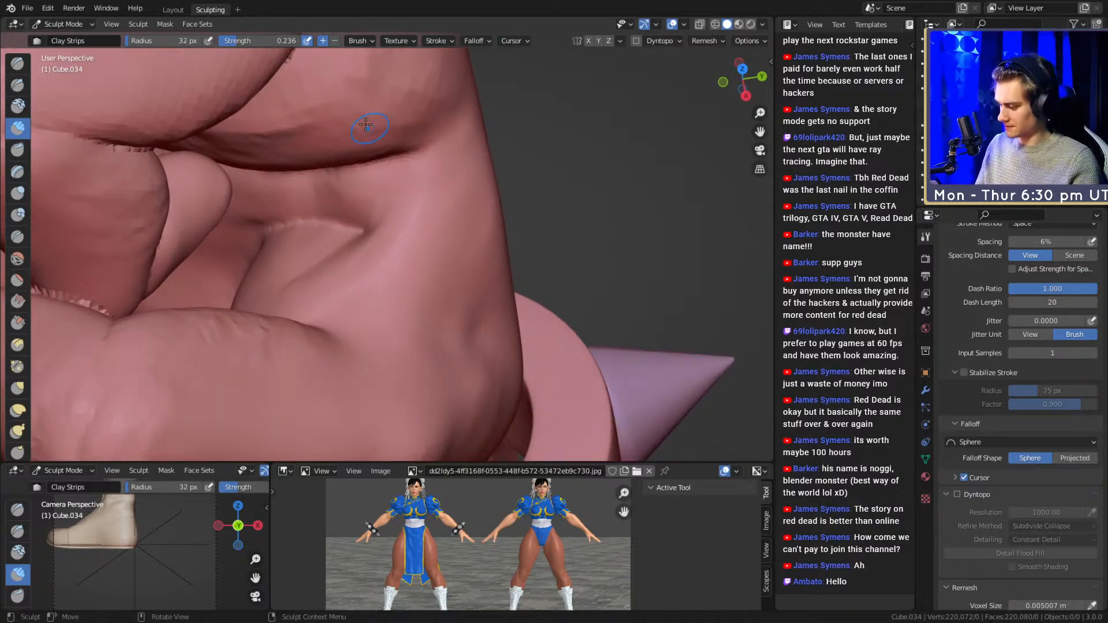
- Blend the skin fold between the index finger's base and the thumb web, varying the brush radius from 28 to 100 px
middle_click_drag(414, 219, 417, 236)
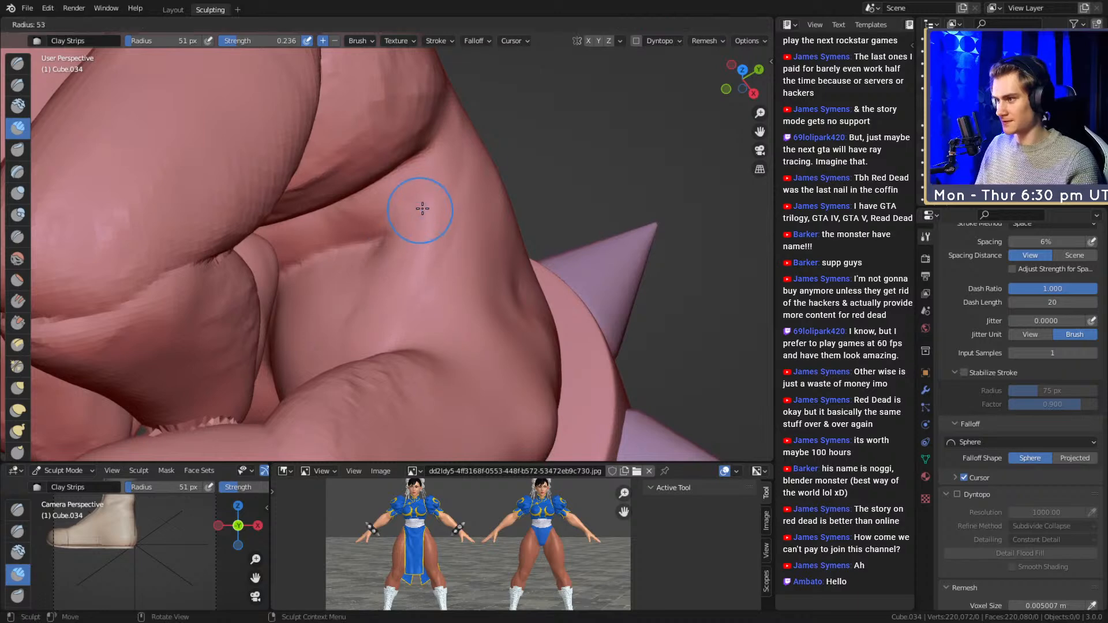
middle_click_drag(387, 286, 417, 236)
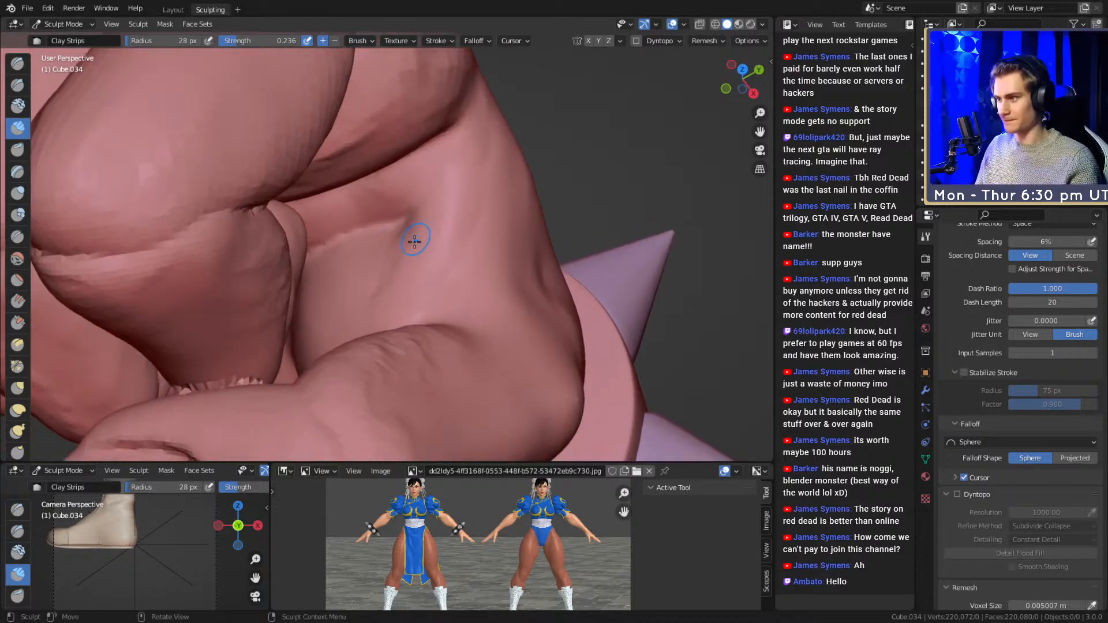
mouse_move(450, 158)
middle_mouse_down()
mouse_move(408, 204)
mouse_move(438, 201)
mouse_move(401, 235)
mouse_move(331, 172)
middle_mouse_up()
key("f")
left_click(458, 217)
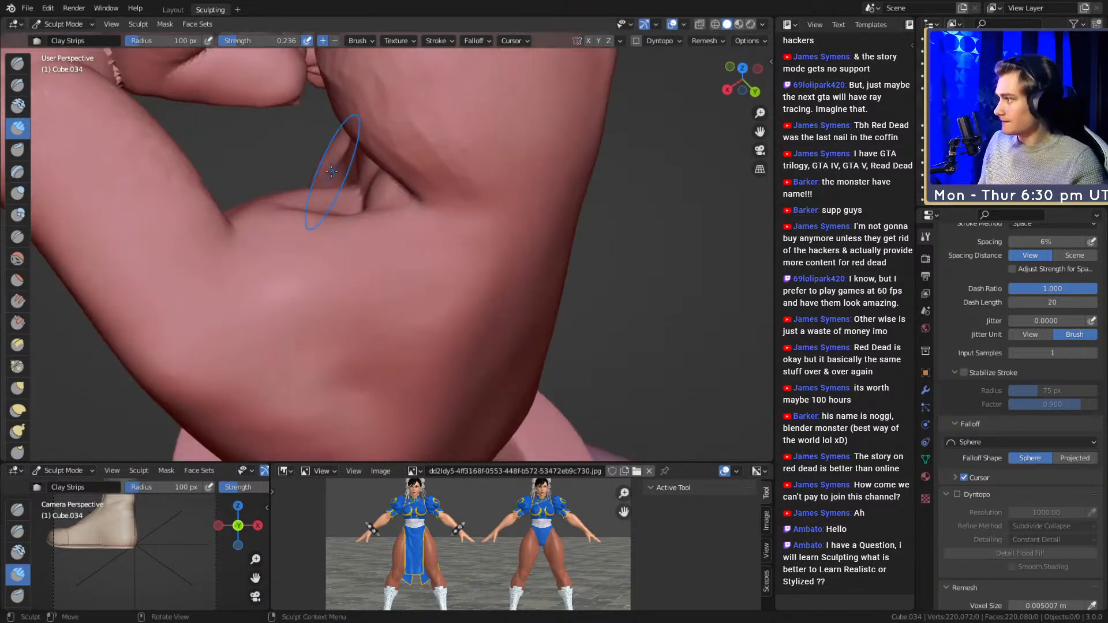
- Sharpen the fold at the thumb web with the Crease brush, return to Clay Strips, and save the file
mouse_move(431, 260)
middle_mouse_down()
mouse_move(477, 237)
mouse_move(482, 255)
mouse_move(554, 242)
mouse_move(432, 230)
mouse_move(402, 268)
mouse_move(435, 242)
mouse_move(368, 188)
mouse_move(349, 268)
mouse_move(357, 242)
mouse_move(484, 243)
mouse_move(458, 248)
mouse_move(494, 153)
mouse_move(470, 247)
mouse_move(448, 241)
middle_mouse_up()
key("shift+c")
key("f")
left_click(450, 257)
key("c")
middle_click_drag(430, 299, 404, 187)
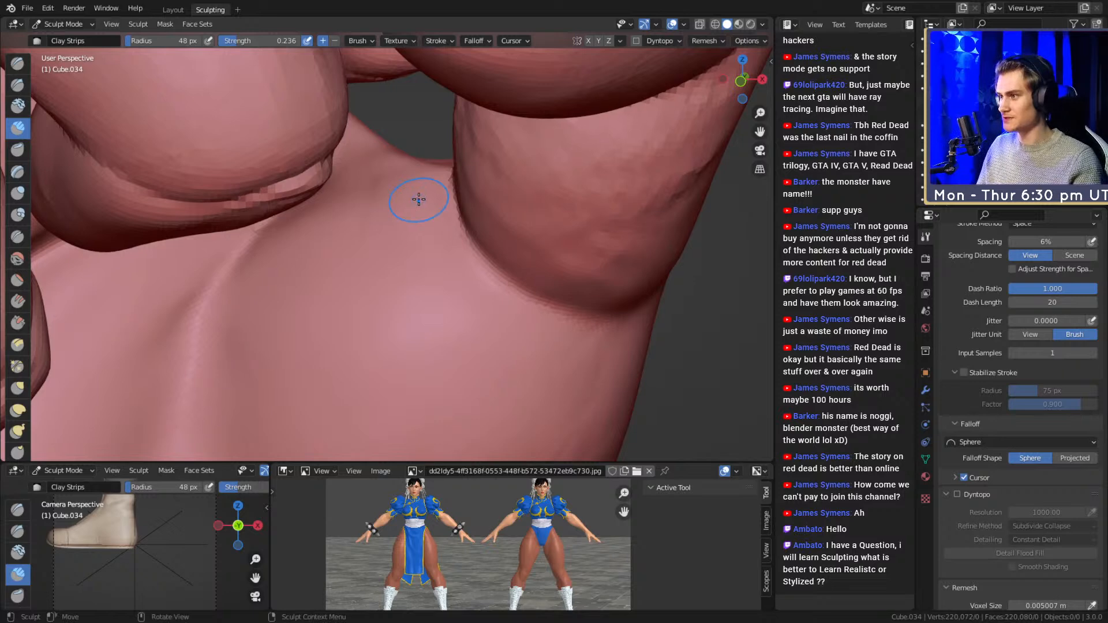
key("ctrl+s")
- Fill and shape the upper palm between the curled fingers and the thumb with Clay Strips strokes at about 47 px
middle_click_drag(423, 216, 405, 201)
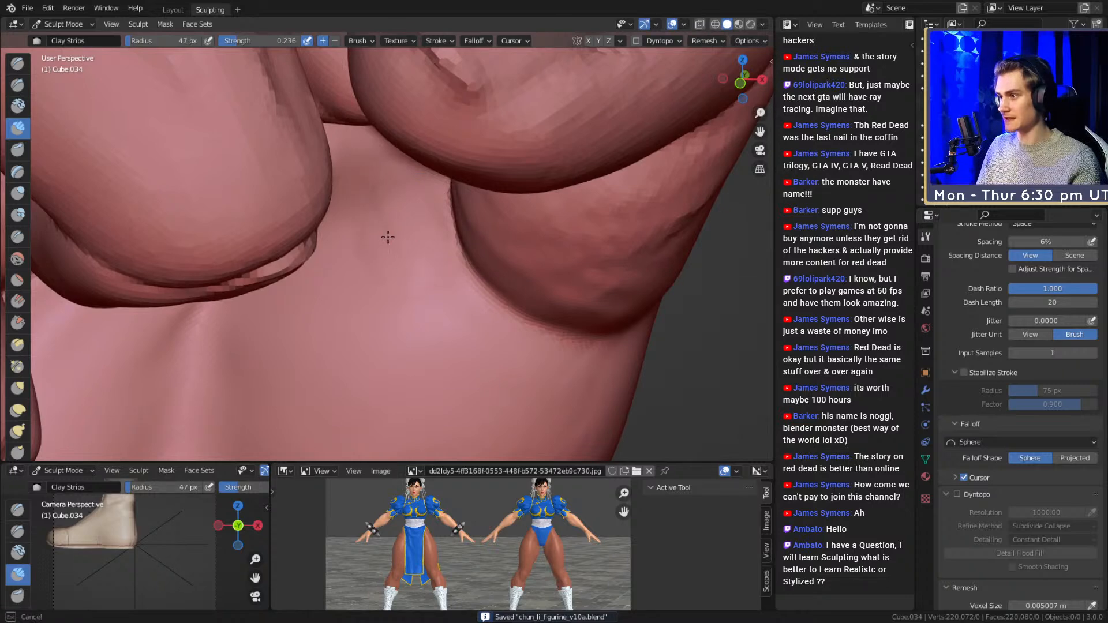
left_click_drag(400, 267, 406, 231)
key("f")
left_click(411, 205)
mouse_move(442, 231)
middle_mouse_down()
mouse_move(385, 230)
mouse_move(417, 254)
middle_mouse_up()
key("f")
left_click(404, 251)
middle_click_drag(404, 215, 385, 263)
middle_click_drag(402, 179, 357, 234)
- Extend the Clay Strips strokes from the upper palm to the thumb web, using a 42 px brush
left_click_drag(429, 166, 469, 137)
middle_click_drag(442, 173, 405, 138)
key("f")
left_click(453, 205)
mouse_move(452, 193)
left_mouse_down()
mouse_move(463, 171)
mouse_move(452, 175)
left_mouse_up()
mouse_move(482, 151)
middle_mouse_down()
mouse_move(453, 254)
mouse_move(438, 258)
middle_mouse_up()
middle_click_drag(415, 300, 424, 245)
key("f")
left_click(413, 238)
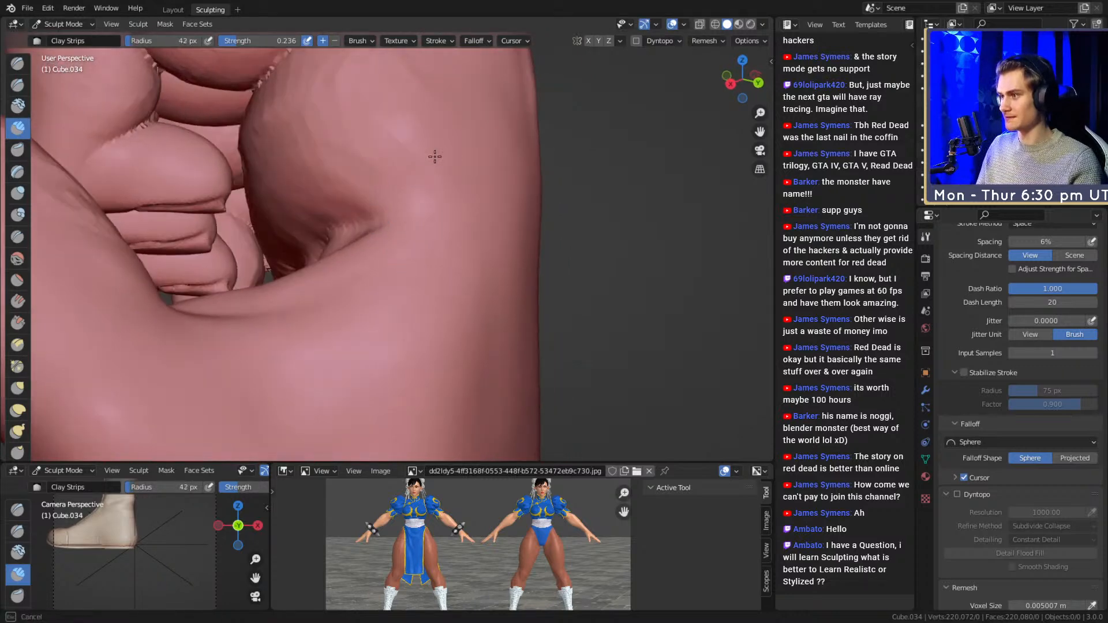
- Soften the transition from the thumb web to the index finger's base with brush radii of 72 to 150 px
middle_click_drag(440, 158, 421, 230)
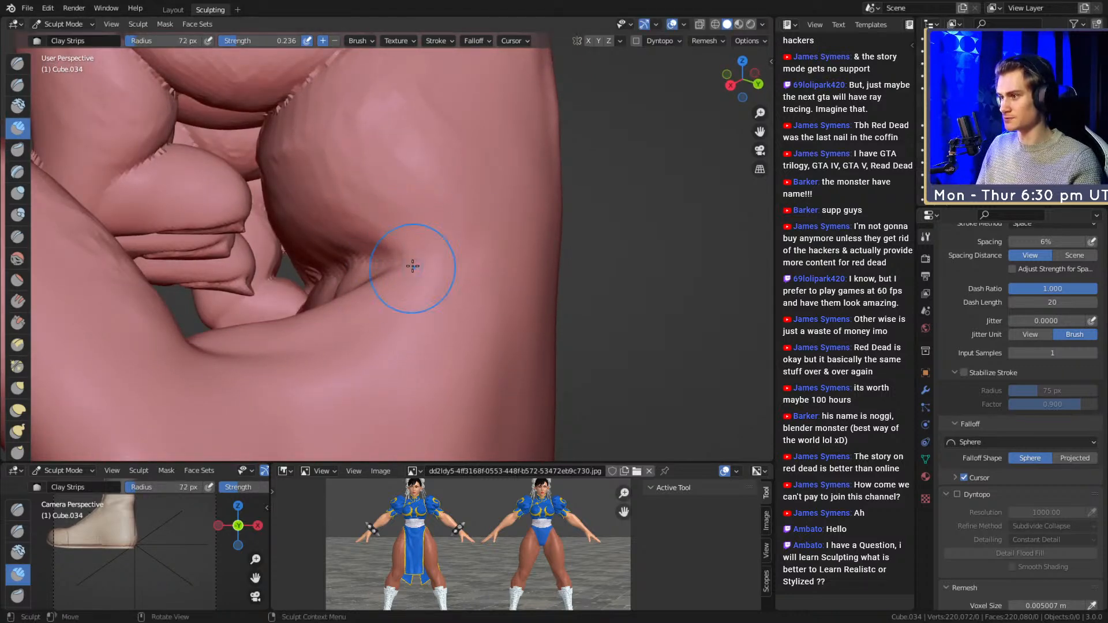
mouse_move(436, 245)
middle_mouse_down()
mouse_move(467, 255)
mouse_move(461, 236)
middle_mouse_up()
key("f")
left_click(456, 257)
mouse_move(467, 138)
middle_mouse_down()
mouse_move(432, 252)
mouse_move(425, 223)
middle_mouse_up()
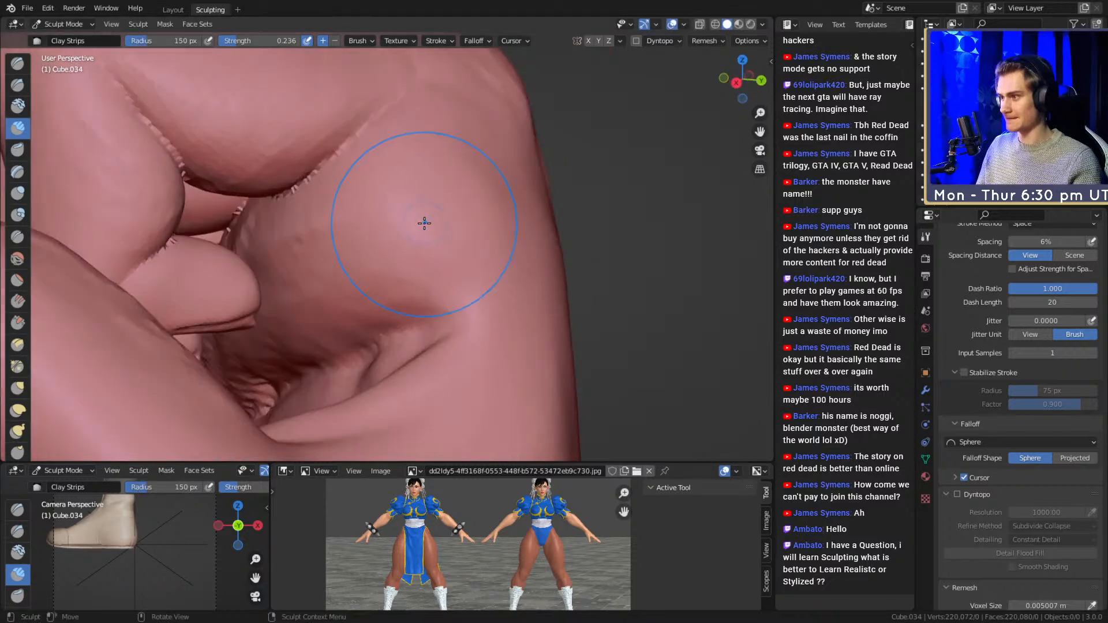
- Refine the index finger's base and the knuckle area on the back of the hand with a brush of about 136 px
mouse_move(317, 287)
middle_mouse_down()
mouse_move(448, 198)
mouse_move(420, 292)
mouse_move(462, 193)
mouse_move(480, 215)
middle_mouse_up()
left_click_drag(479, 216, 434, 220, "alt")
key("f")
left_click(459, 221)
mouse_move(471, 240)
middle_mouse_down()
mouse_move(449, 275)
mouse_move(462, 260)
mouse_move(450, 225)
middle_mouse_up()
scroll(381, 244, "up", 2)
key("f")
left_click(409, 208)
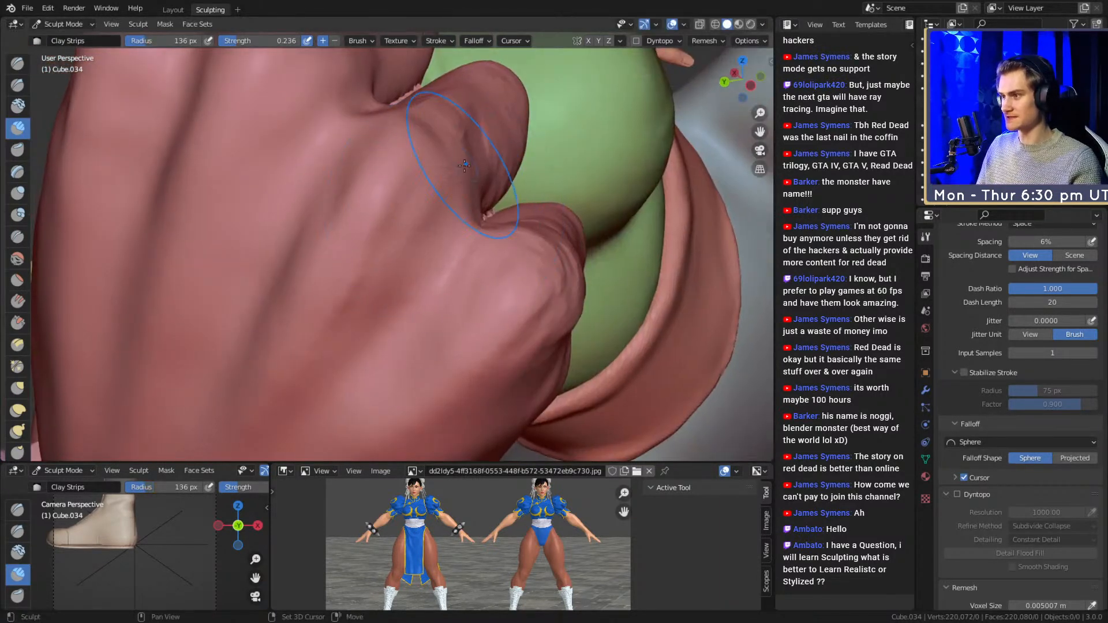
- Sculpt the little finger's knuckle and the gap beside it with brush radii of 136 and 97 px
middle_click_drag(467, 163, 412, 223)
middle_click_drag(458, 268, 396, 235)
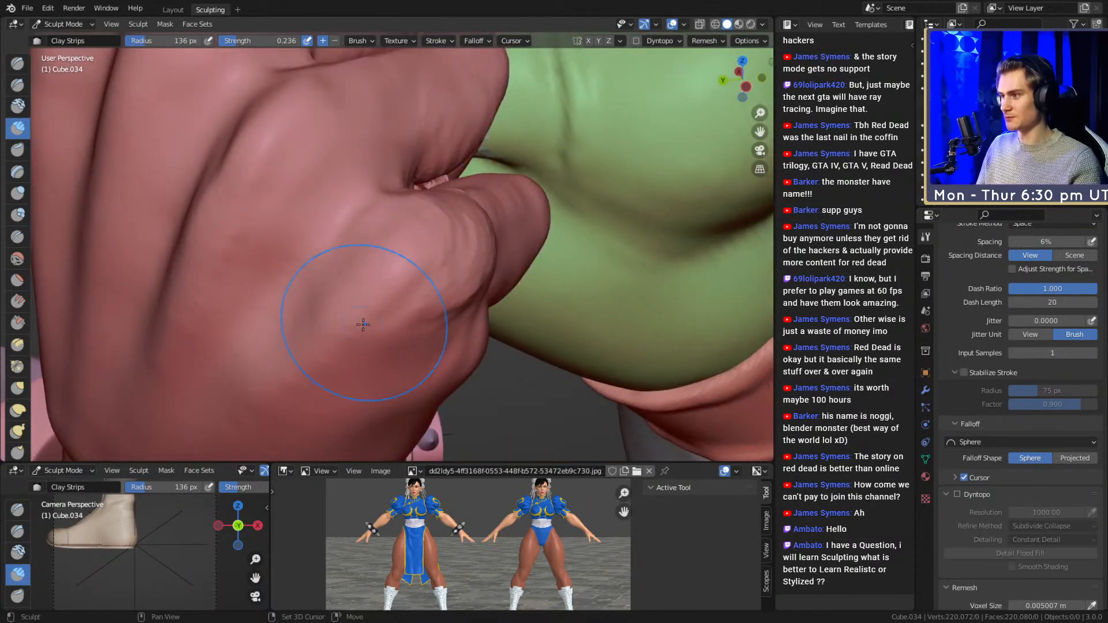
left_click_drag(430, 216, 439, 226)
middle_click_drag(496, 202, 476, 225)
key("f")
left_click(461, 218)
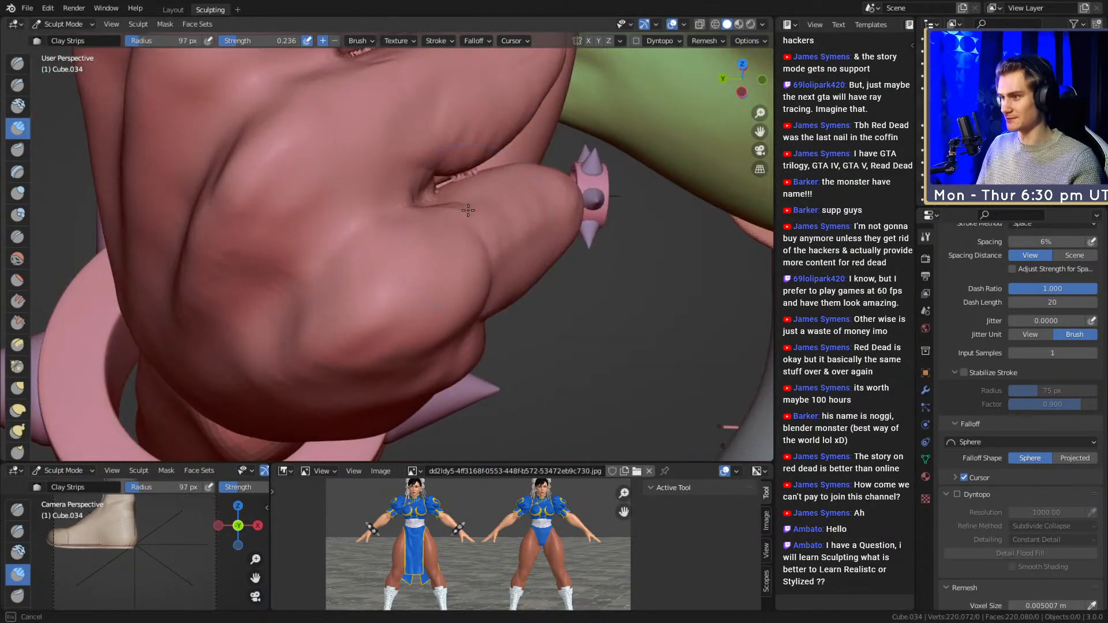
mouse_move(541, 190)
middle_mouse_down()
mouse_move(420, 235)
mouse_move(458, 210)
mouse_move(383, 186)
mouse_move(477, 112)
mouse_move(484, 163)
mouse_move(409, 201)
mouse_move(462, 129)
mouse_move(531, 282)
mouse_move(519, 223)
mouse_move(560, 170)
middle_mouse_up()
scroll(409, 201, "up", 3)
key("f")
mouse_move(559, 170)
left_mouse_down("alt")
mouse_move(470, 248)
mouse_move(433, 197)
left_mouse_up("alt")
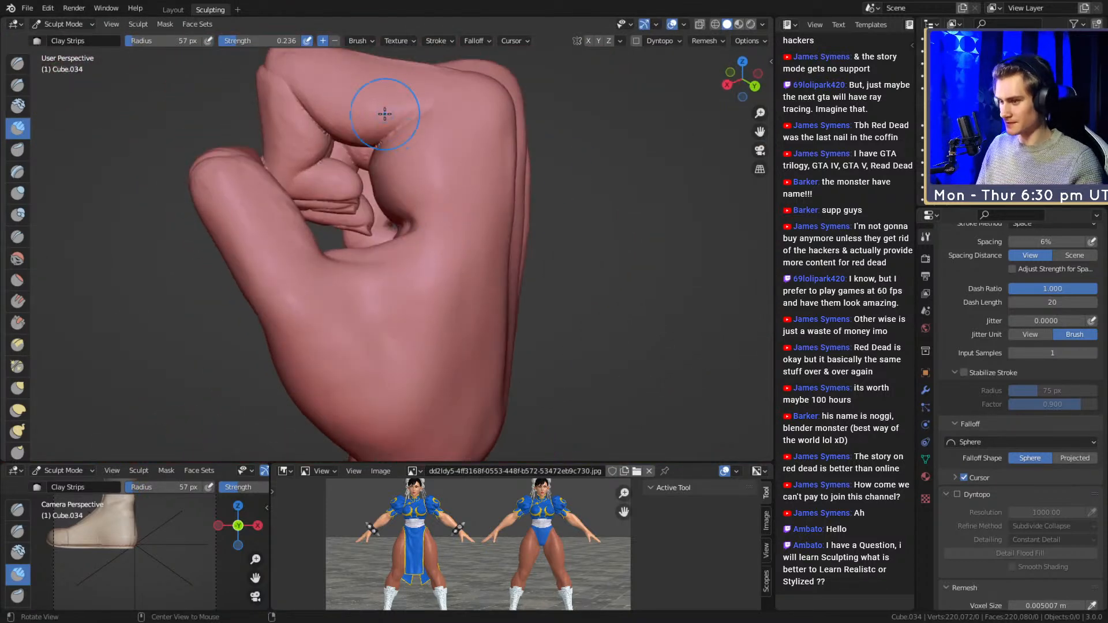
- Reshape the skin fold between the thumb and index finger with the Grab brush
scroll(386, 114, "up", 3)
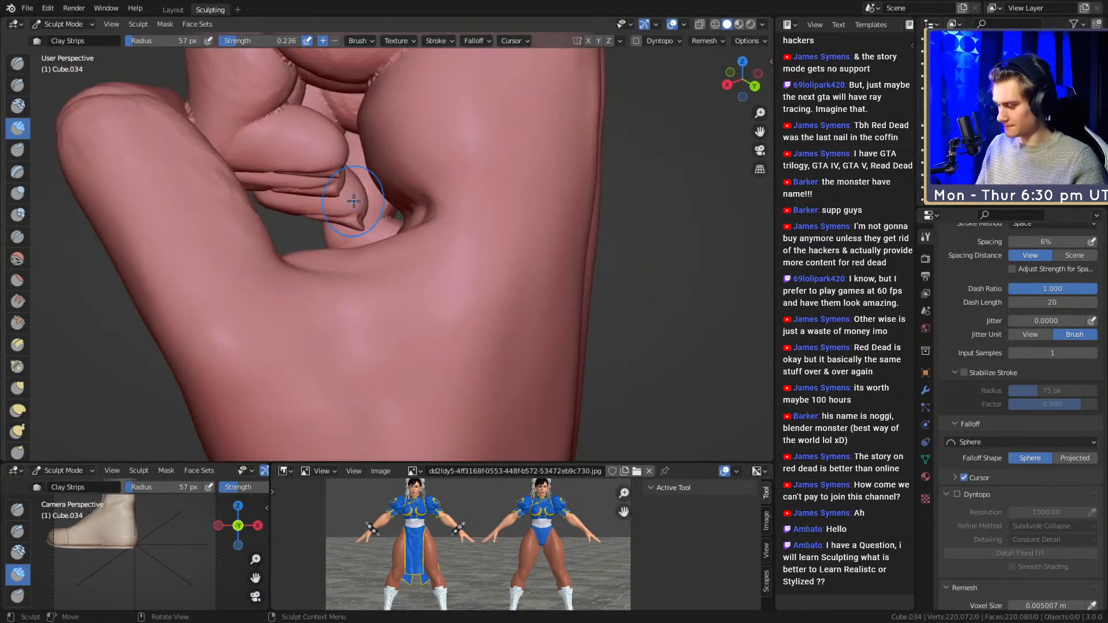
middle_click_drag(475, 227, 444, 224)
key("g")
left_click_drag(429, 226, 422, 231)
mouse_move(436, 242)
left_mouse_down()
mouse_move(404, 241)
mouse_move(410, 234)
left_mouse_up()
mouse_move(409, 233)
middle_mouse_down()
mouse_move(491, 208)
mouse_move(418, 281)
mouse_move(448, 301)
mouse_move(408, 247)
middle_mouse_up()
- Build up the palm along the crease beside the thumb mound using Clay Strips at a radius of 57 to 58 px
key("f")
left_click(492, 207)
key("shift+c")
mouse_move(441, 180)
middle_mouse_down()
mouse_move(415, 217)
mouse_move(445, 222)
mouse_move(430, 223)
mouse_move(425, 178)
middle_mouse_up()
key("c")
mouse_move(433, 228)
middle_mouse_down()
mouse_move(463, 196)
mouse_move(453, 191)
mouse_move(452, 140)
middle_mouse_up()
key("f")
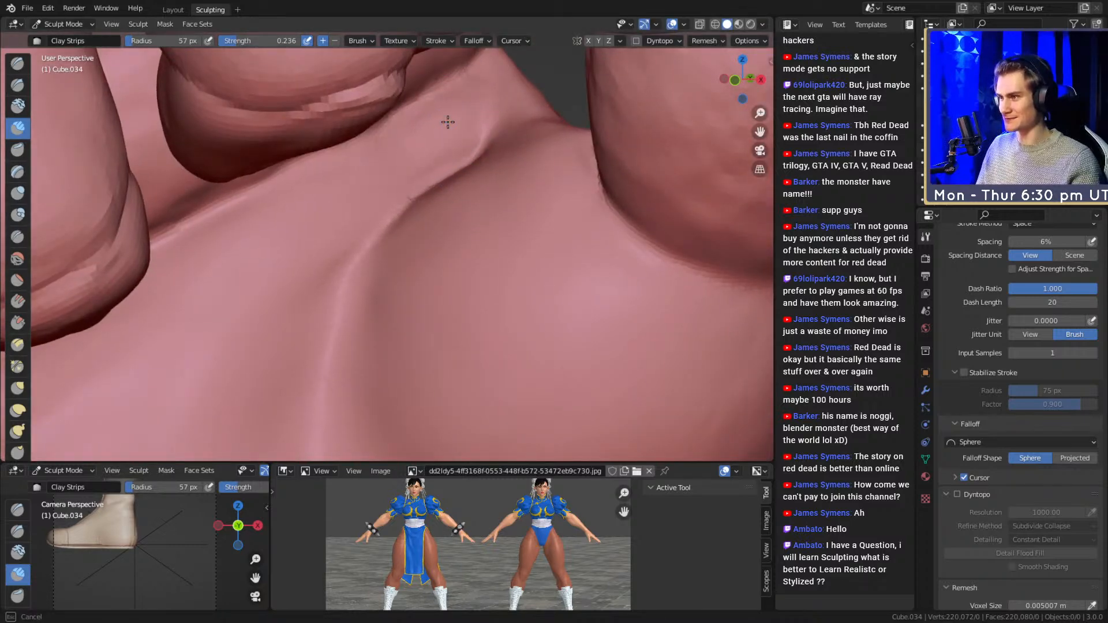
left_click_drag(418, 157, 421, 154)
left_click_drag(375, 192, 400, 161)
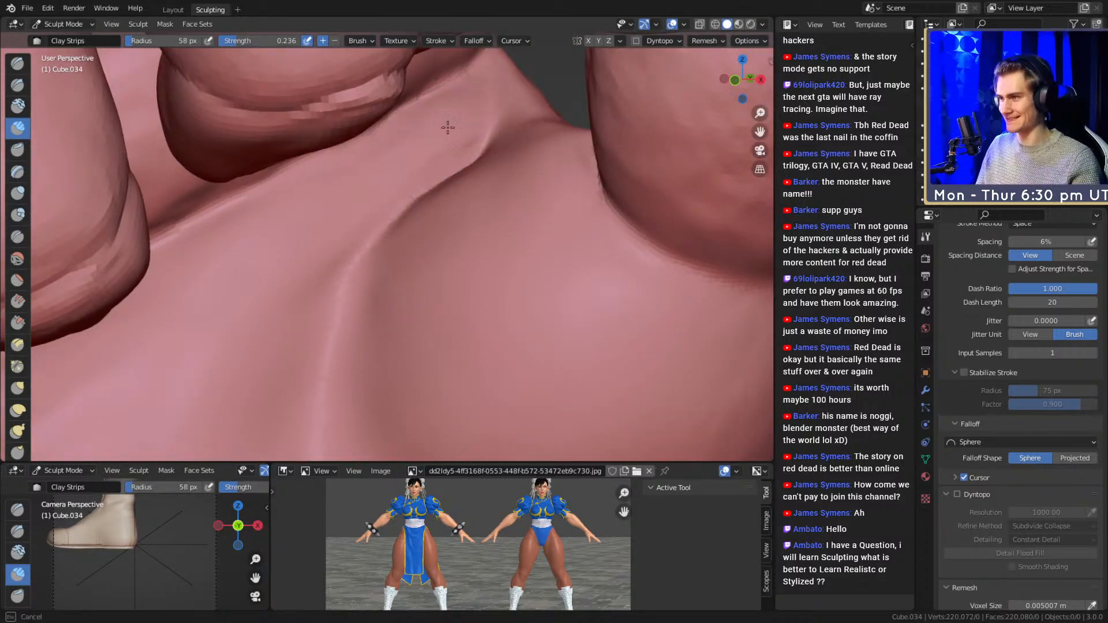
- Refine the upper end of the palm crease between the thumb mound and the index finger's base with Clay Strips
middle_click_drag(372, 175, 419, 143, "shift")
key("f")
left_click(407, 143)
left_click_drag(417, 135, 450, 111)
middle_click_drag(355, 220, 419, 160, "shift")
key("f")
left_click(434, 135)
left_click_drag(353, 242, 358, 236)
- Extend the clay strokes from the upper palm crease down along the thumb mound toward the wrist
middle_click_drag(410, 201, 406, 222, "ctrl")
key("f")
left_click(396, 185)
mouse_move(457, 123)
left_mouse_down()
mouse_move(413, 179)
mouse_move(389, 314)
left_mouse_up()
middle_click_drag(425, 179, 428, 223, "ctrl")
middle_click_drag(416, 211, 394, 222)
key("f")
left_click(393, 221)
left_click_drag(383, 190, 327, 302)
- Shape the hollow of the palm beside the thumb mound with Clay Strips at a radius of 45 px
middle_click_drag(373, 246, 401, 217, "shift")
left_click_drag(395, 244, 390, 215)
left_click_drag(406, 175, 380, 312)
middle_click_drag(409, 248, 397, 231)
mouse_move(388, 205)
left_mouse_down()
mouse_move(403, 323)
mouse_move(423, 326)
left_mouse_up()
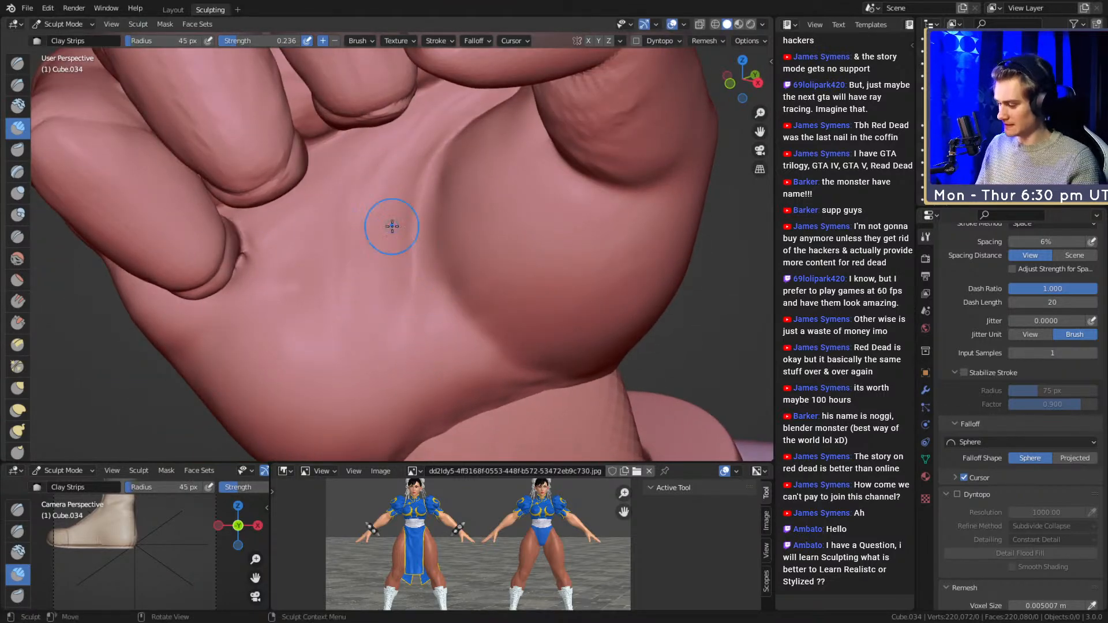
mouse_move(418, 244)
left_mouse_down()
mouse_move(370, 321)
mouse_move(323, 320)
mouse_move(300, 300)
left_mouse_up()
- Even out the lower palm between the little finger side and the thumb mound with Clay Strips
key("f")
left_click(327, 335)
middle_click_drag(339, 232, 360, 242)
key("f")
left_click(370, 238)
left_click_drag(340, 274, 325, 309)
- Refine the lower palm surface beside the thumb mound, reducing the Clay Strips radius to 28 px
key("f")
left_click(307, 281)
key("f")
left_click(289, 298)
key("f")
mouse_move(364, 318)
middle_mouse_down()
mouse_move(350, 249)
mouse_move(375, 260)
mouse_move(388, 245)
mouse_move(436, 284)
mouse_move(437, 254)
mouse_move(396, 255)
mouse_move(401, 290)
middle_mouse_up()
left_click(339, 282)
key("f")
left_click(369, 262)
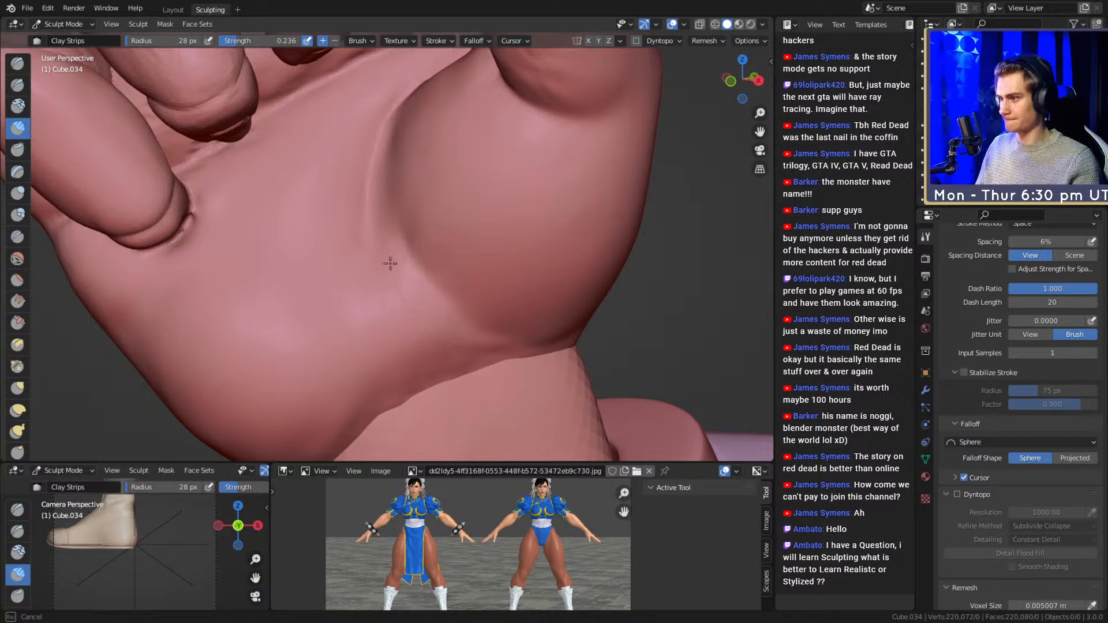
- Carve the crease line around the thumb mound toward the wrist with the Crease brush at radii of about 31 and 21 px
key("shift+c")
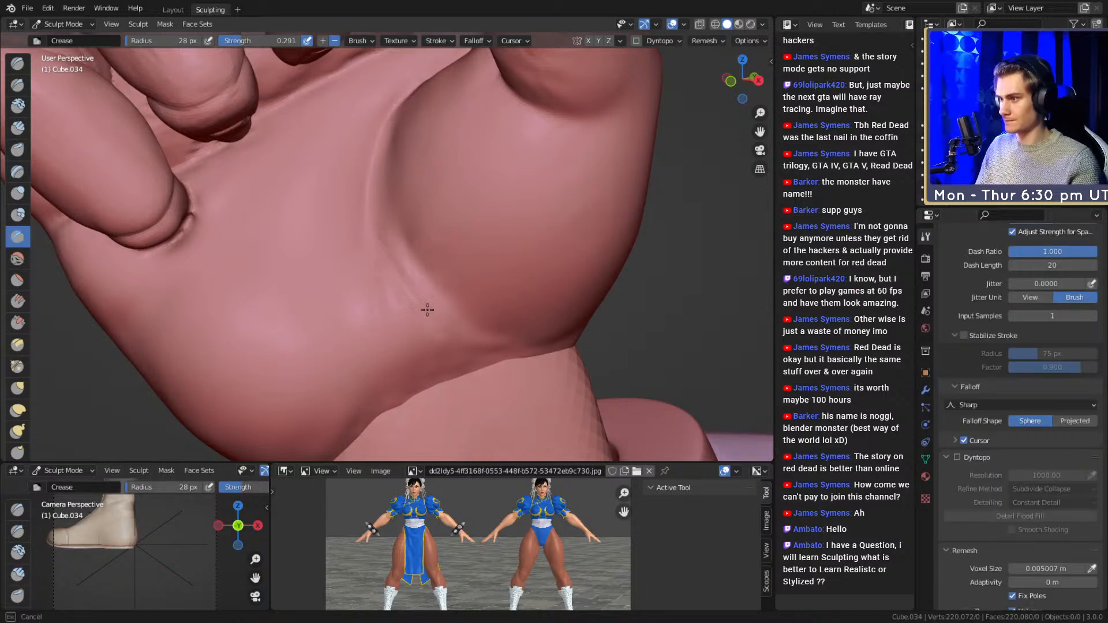
left_click_drag(450, 332, 453, 335)
key("bracketright")
left_click_drag(390, 235, 449, 333)
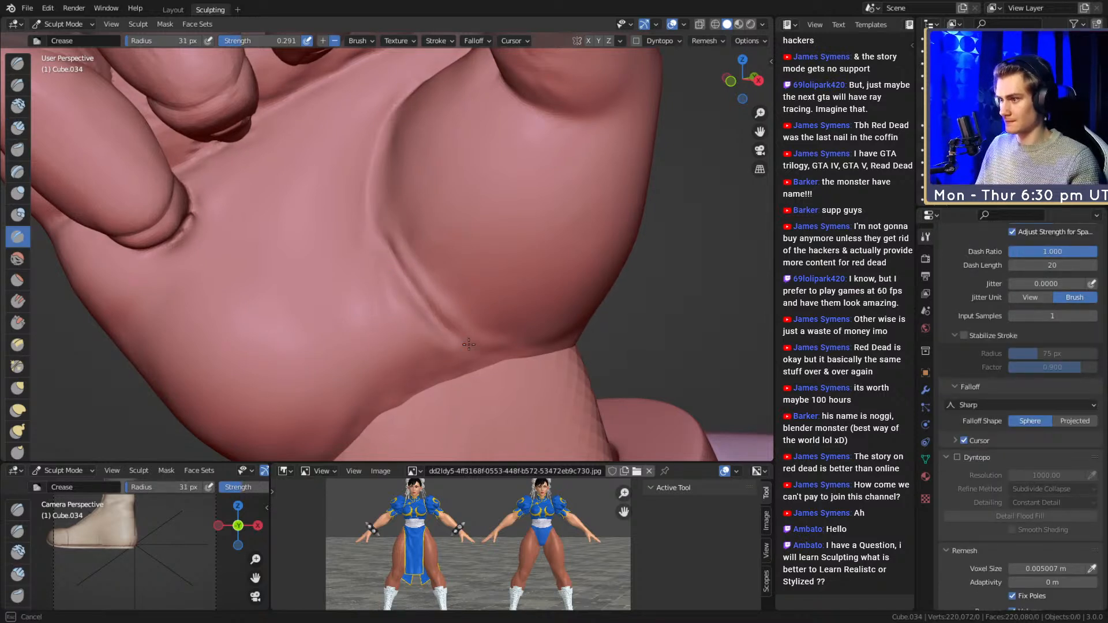
key("bracketleft")
key("bracketleft")
key("bracketleft")
middle_click_drag(371, 190, 373, 213)
left_click_drag(372, 212, 396, 151)
- Blend the carved crease into the base of the thumb mound using Clay Strips at a radius of 55 px
key("c")
scroll(462, 331, "down", 4)
mouse_move(457, 288)
middle_mouse_down()
mouse_move(437, 240)
mouse_move(416, 286)
middle_mouse_up()
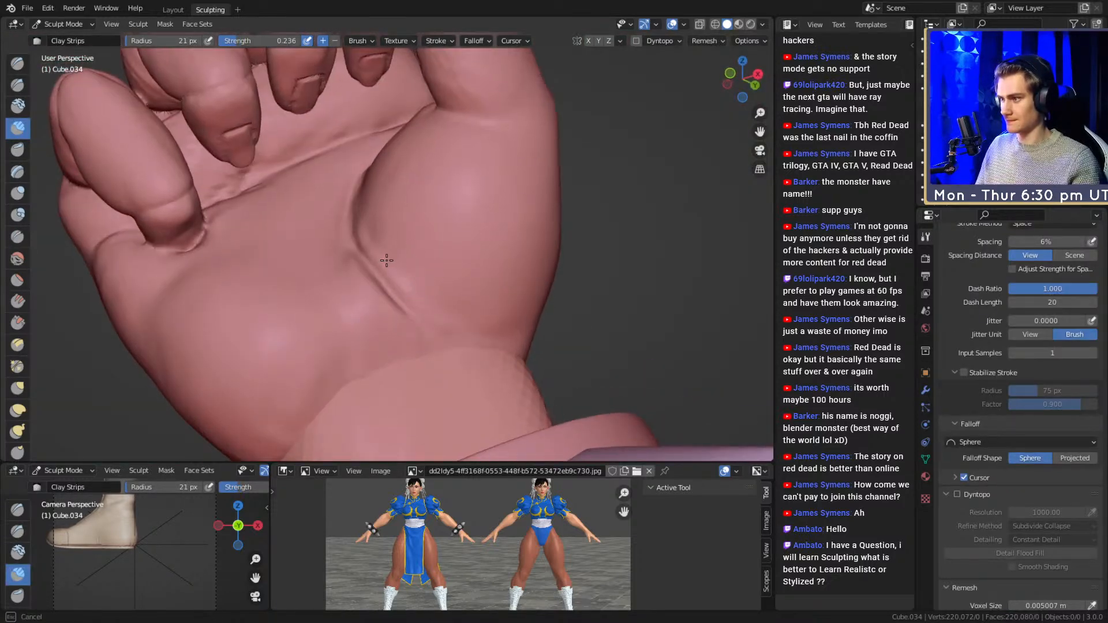
key("f")
mouse_move(380, 230)
left_mouse_down()
mouse_move(436, 281)
mouse_move(438, 334)
left_mouse_up()
left_click(443, 198)
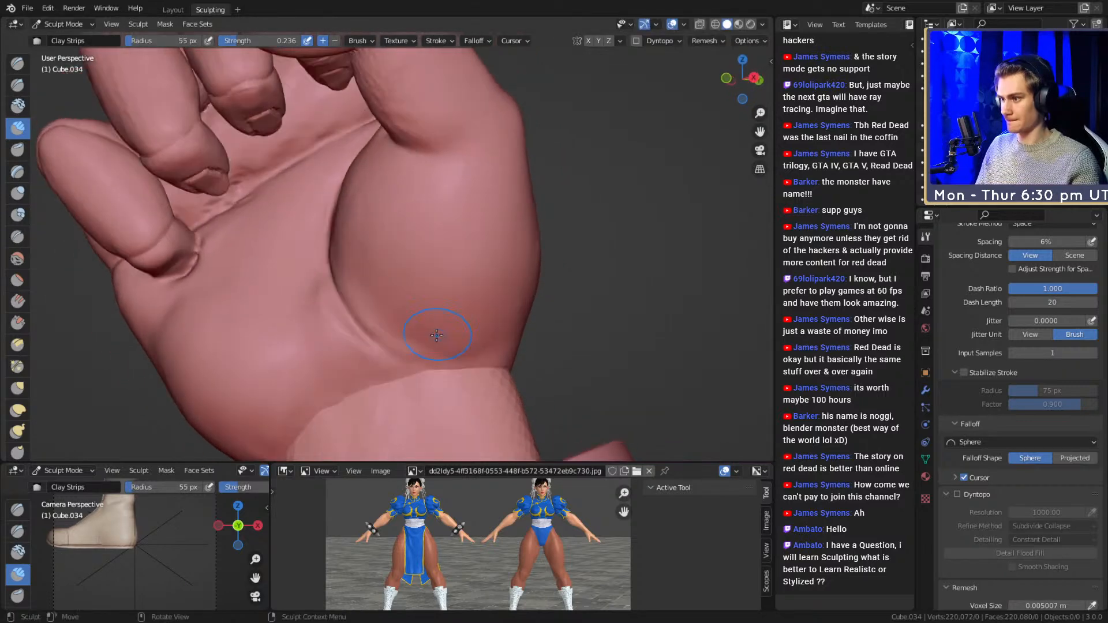
- Fill out the lower thumb mound near the wrist with Clay Strips at a radius of 38 px
key("f")
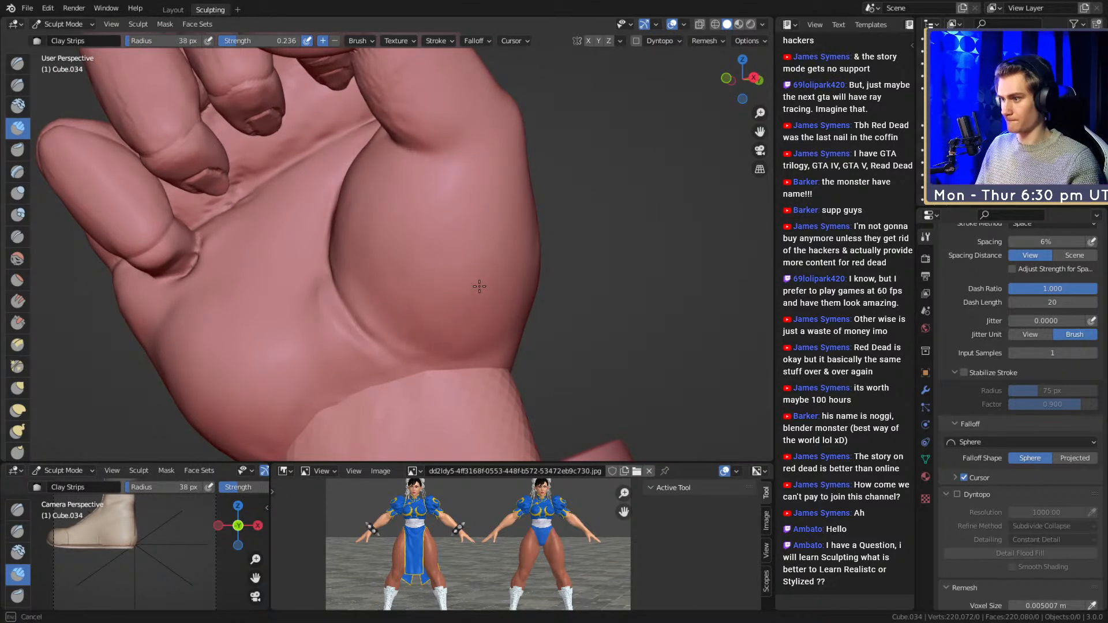
mouse_move(485, 271)
left_mouse_down()
mouse_move(421, 317)
mouse_move(469, 314)
mouse_move(444, 330)
left_mouse_up()
key("f")
left_click(450, 272)
left_click_drag(468, 317, 504, 283, "alt")
- Sculpt the palm between the end of the thumb crease and the wrist with Clay Strips
middle_click_drag(423, 281, 439, 289, "shift")
key("f")
left_click(427, 295)
left_click_drag(403, 307, 411, 330)
key("f")
left_click(390, 320)
middle_click_drag(352, 310, 395, 295, "shift")
left_click_drag(395, 297, 378, 329)
left_click(346, 359)
mouse_move(358, 359)
middle_mouse_down()
mouse_move(364, 289)
mouse_move(384, 302)
middle_mouse_up()
- Shape the heel and outer side of the palm below the little finger with Clay Strips at radii of 40 to 59 px
key("f")
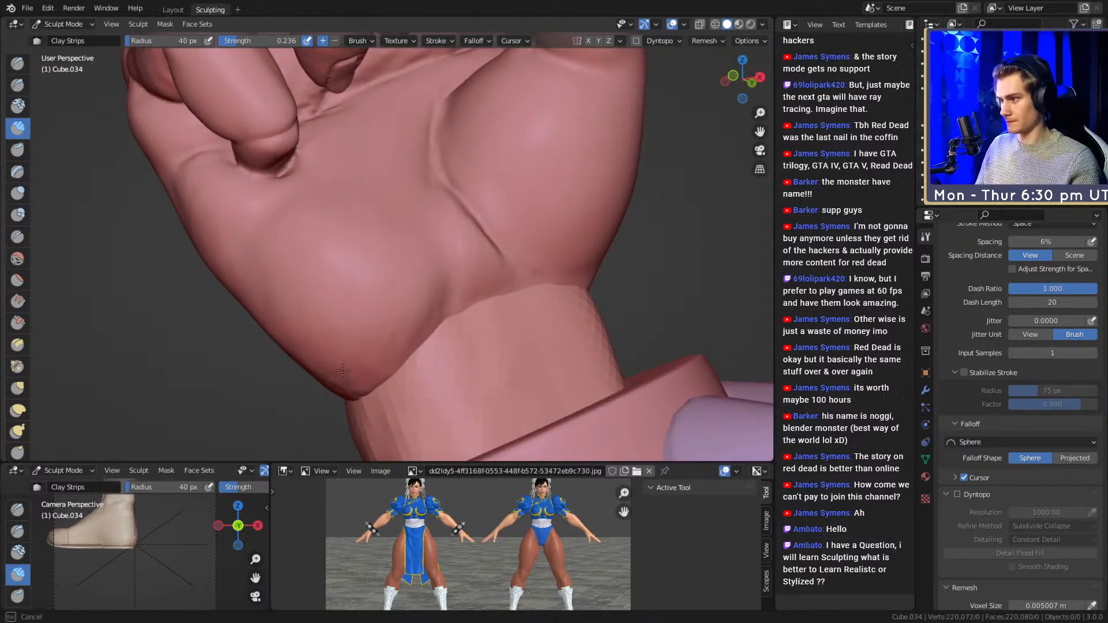
left_click_drag(379, 290, 382, 296)
middle_click_drag(382, 296, 367, 379)
middle_click_drag(305, 238, 386, 269)
key("f")
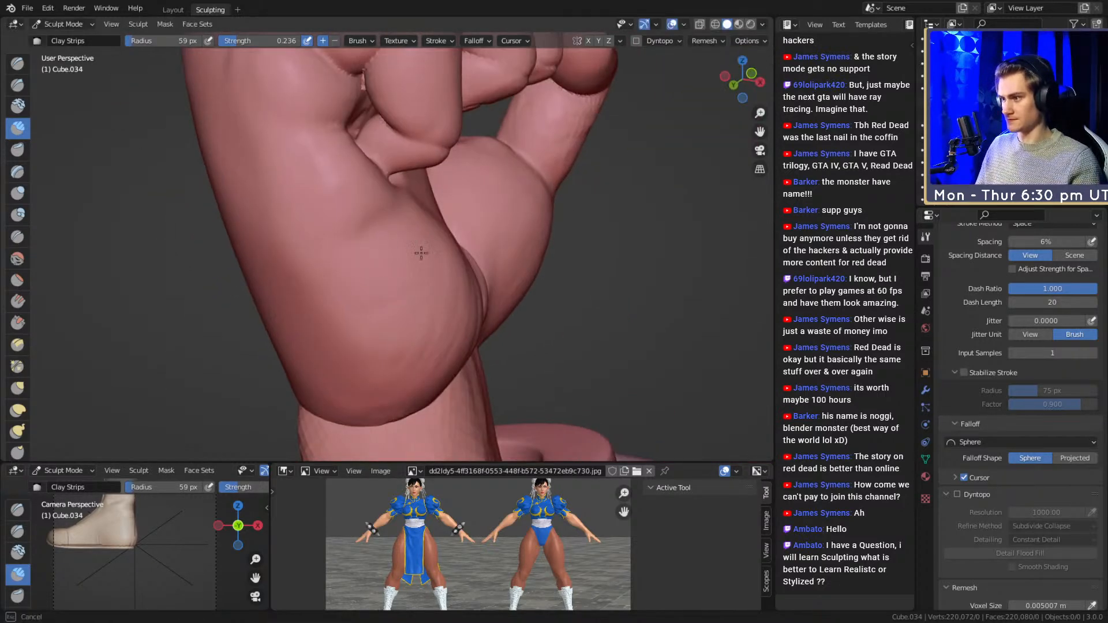
middle_click_drag(405, 332, 427, 254)
key("f")
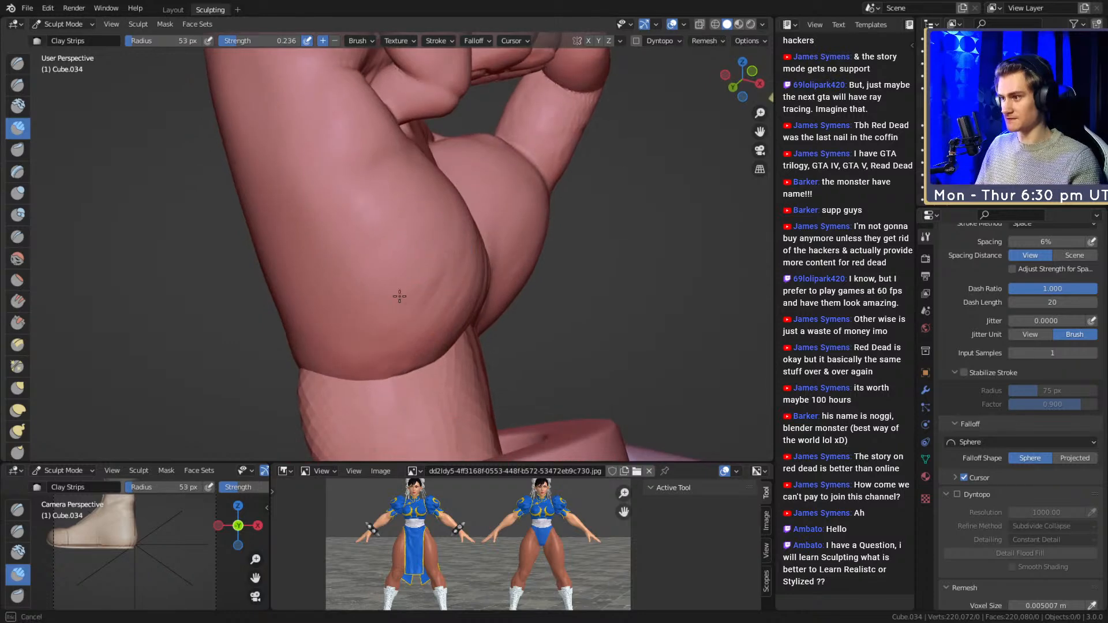
mouse_move(397, 339)
middle_mouse_down()
mouse_move(415, 277)
mouse_move(434, 277)
mouse_move(401, 298)
mouse_move(408, 272)
mouse_move(344, 300)
middle_mouse_up()
key("f")
key("f")
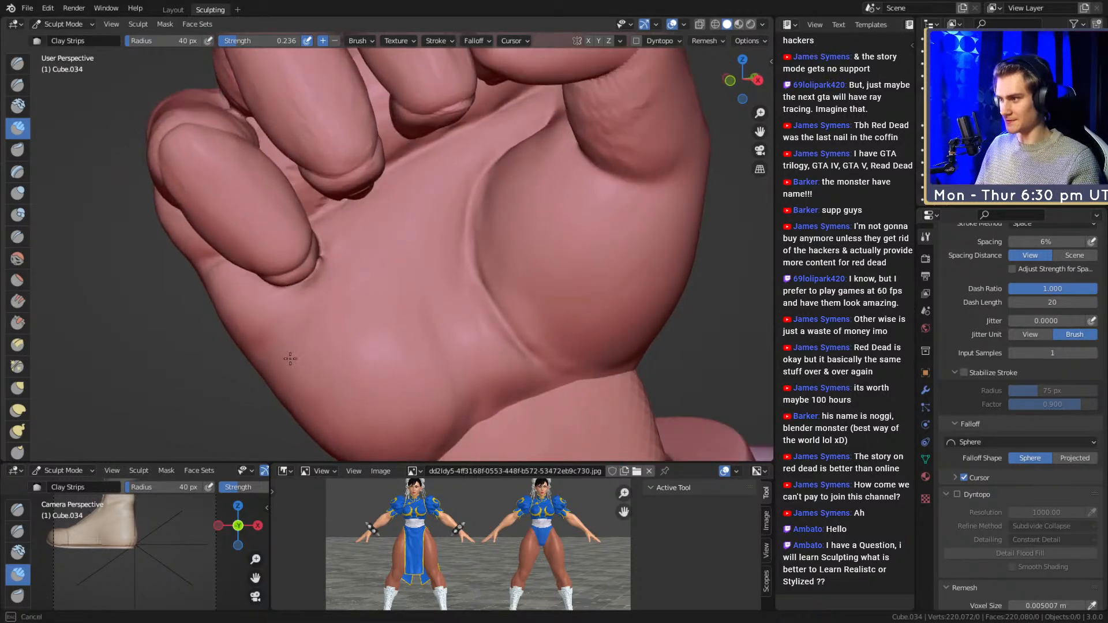
- Refine the center of the palm between the fingertips and thumb mound with Clay Strips at radii of 40 and 30 px
middle_click_drag(403, 272, 408, 181)
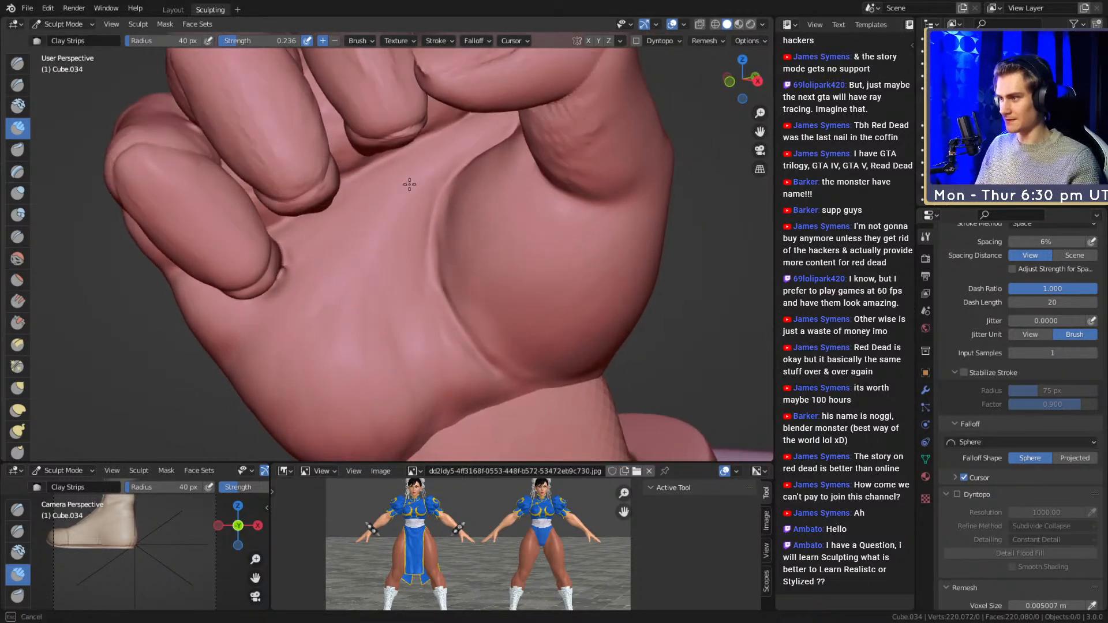
left_click_drag(383, 331, 388, 333)
mouse_move(389, 293)
left_mouse_down()
mouse_move(393, 402)
mouse_move(384, 229)
mouse_move(382, 241)
left_mouse_up()
key("f")
left_click(426, 351)
middle_click_drag(382, 253, 403, 238)
key("f")
left_click(390, 241)
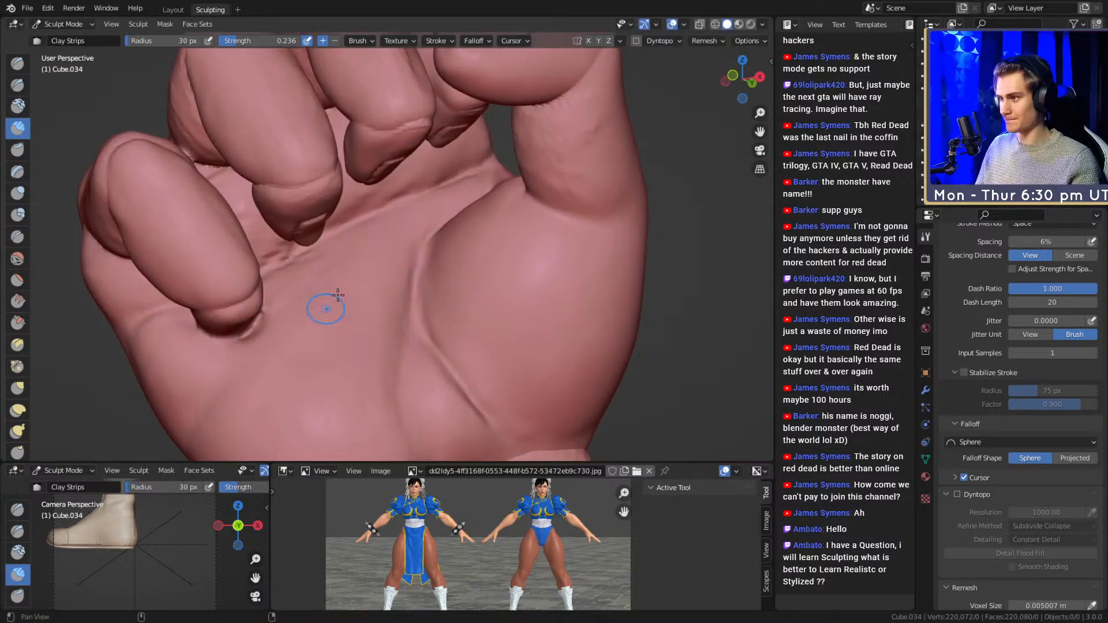
- Sculpt the fold below the little finger on the outer palm with Clay Strips at a radius of 39 px
middle_click_drag(323, 311, 348, 255)
key("f")
left_click(395, 254)
mouse_move(427, 194)
middle_mouse_down()
mouse_move(424, 206)
mouse_move(445, 193)
middle_mouse_up()
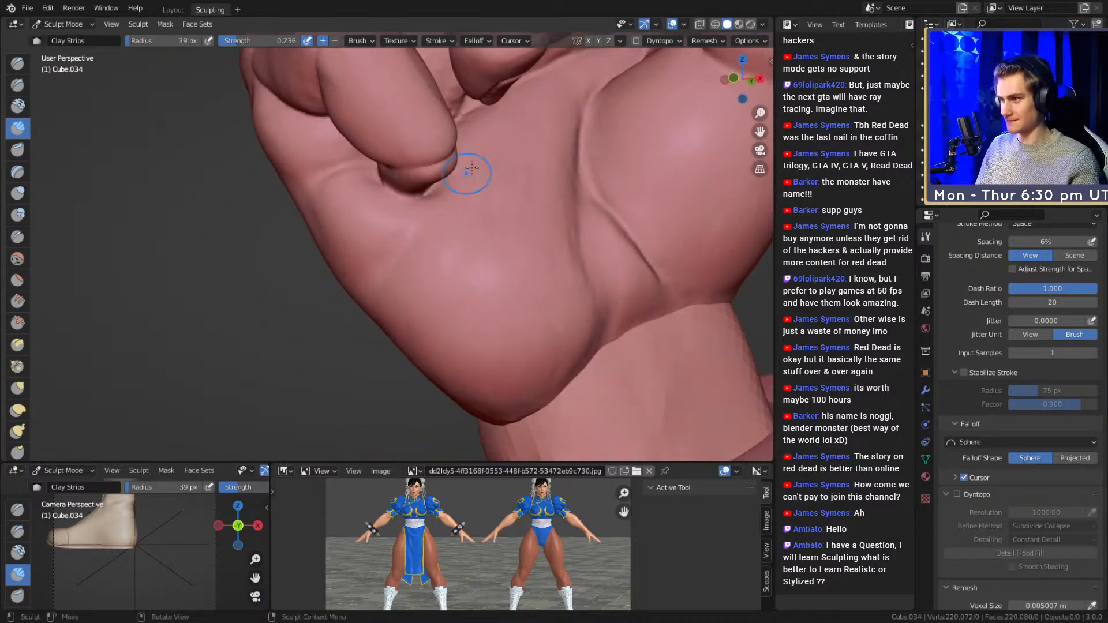
middle_click_drag(435, 259, 450, 205)
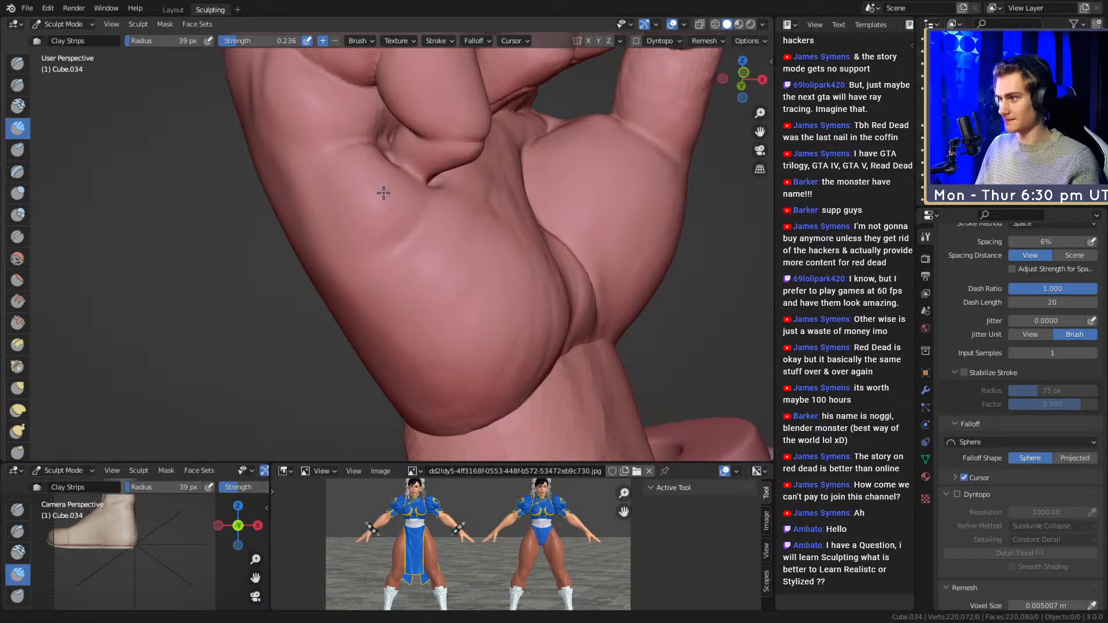
middle_click_drag(375, 185, 408, 219)
mouse_move(366, 287)
middle_mouse_down()
mouse_move(428, 262)
mouse_move(404, 250)
middle_mouse_up()
- Raise the brush strength to 0.406 and build up the fleshy outer heel of the palm
left_click_drag(445, 364, 471, 358)
middle_click_drag(468, 340, 445, 248, "shift")
key("shift+f")
left_click(496, 231)
key("f")
left_click(444, 277)
left_click_drag(440, 287, 424, 235)
left_click_drag(425, 321, 463, 247)
- Round the upper part of the outer palm mound with Clay Strips at a radius of about 69 px
mouse_move(463, 247)
middle_mouse_down()
mouse_move(500, 242)
mouse_move(458, 242)
middle_mouse_up()
key("f")
left_click(457, 262)
left_click_drag(431, 254, 469, 198)
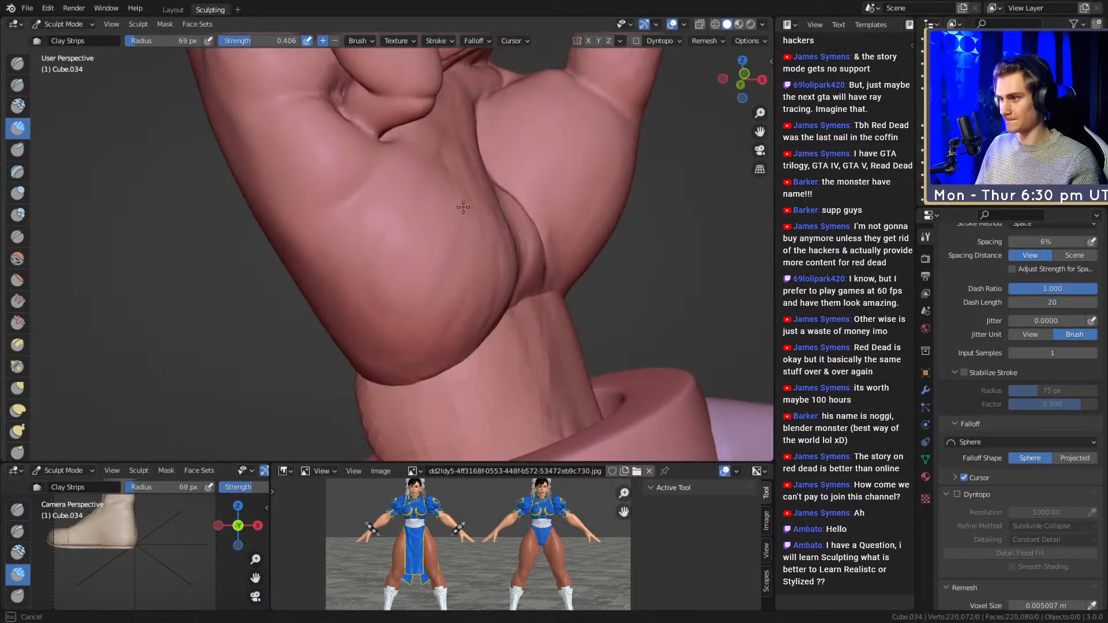
left_click_drag(401, 284, 416, 229)
mouse_move(441, 236)
middle_mouse_down()
mouse_move(401, 244)
mouse_move(445, 239)
middle_mouse_up()
key("f")
left_click(403, 232)
left_click_drag(402, 231, 431, 170)
- Refine the transition from the little finger's base into the outer palm mound with Clay Strips
middle_click_drag(428, 181, 392, 210)
key("f")
left_click(418, 170)
middle_click_drag(349, 322, 421, 246)
left_click_drag(454, 155, 418, 179)
mouse_move(418, 179)
middle_mouse_down("shift")
mouse_move(423, 230)
mouse_move(385, 206)
mouse_move(432, 199)
middle_mouse_up("shift")
key("f")
left_click(448, 244)
left_click_drag(480, 379, 480, 369)
- Shape the lower edge of the palm's outer heel where it meets the wrist
middle_click_drag(455, 266, 439, 291)
key("f")
left_click(470, 325)
key("f")
left_click(348, 365)
left_click_drag(455, 345, 473, 318)
- Even out the outer palm heel from several angles with Clay Strips at a radius of about 70 px
mouse_move(339, 172)
middle_mouse_down()
mouse_move(534, 225)
mouse_move(534, 284)
mouse_move(413, 258)
middle_mouse_up()
key("f")
left_click(416, 311)
middle_click_drag(416, 313, 363, 283)
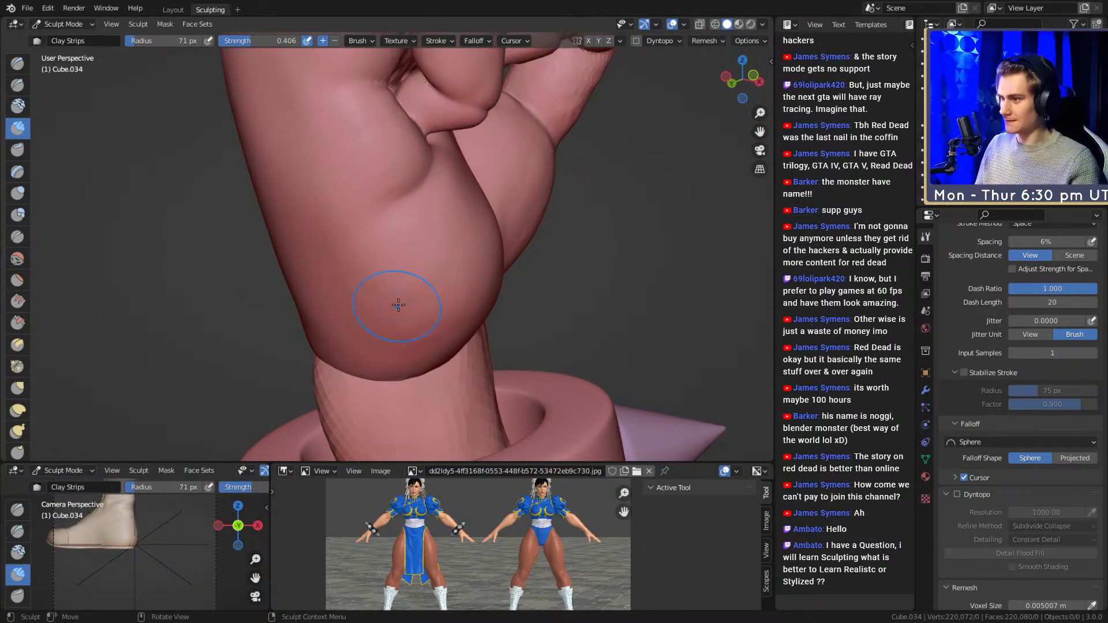
middle_click_drag(349, 212, 395, 267)
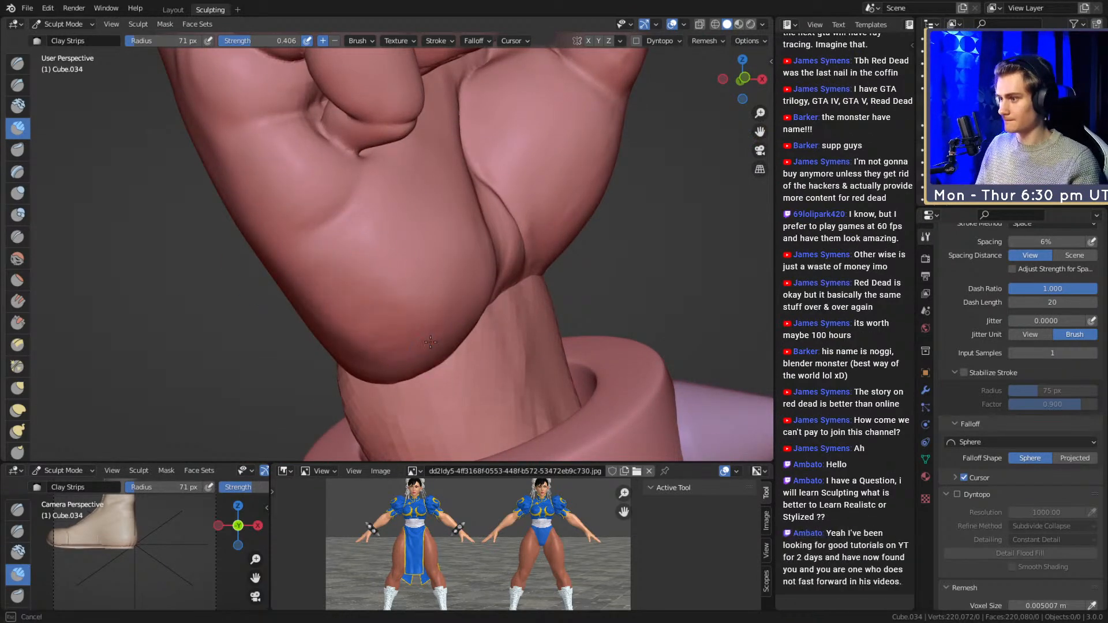
middle_click_drag(453, 320, 269, 173)
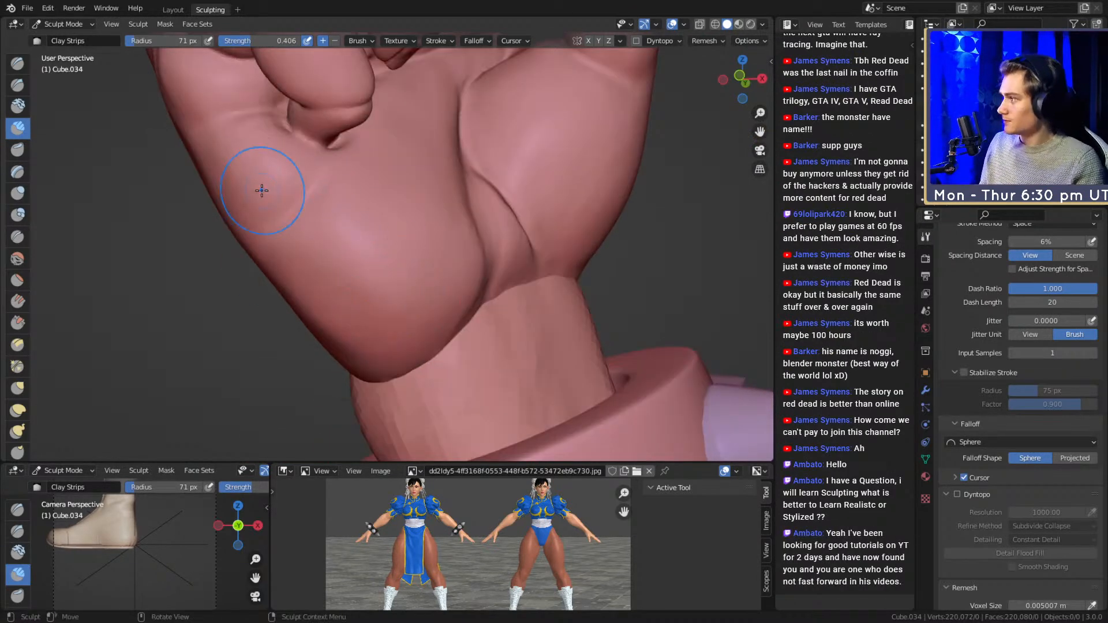
mouse_move(441, 255)
left_mouse_down("alt+shift")
mouse_move(433, 280)
mouse_move(413, 248)
mouse_move(437, 274)
mouse_move(445, 265)
mouse_move(445, 321)
mouse_move(454, 272)
mouse_move(442, 265)
mouse_move(419, 301)
left_mouse_up("alt+shift")
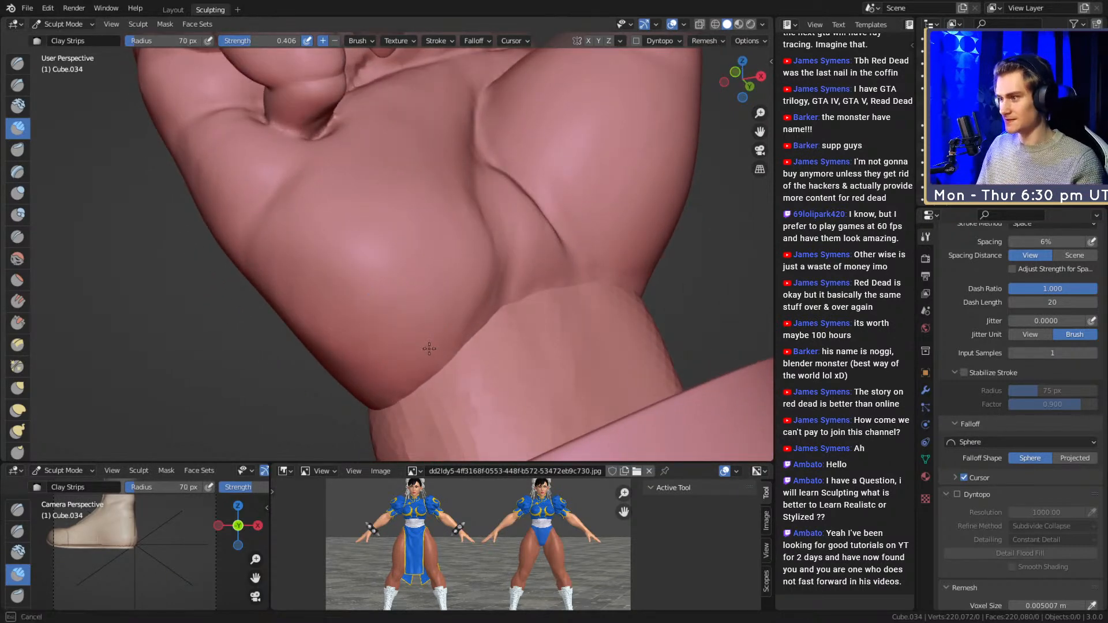
- Refine the lower edge of the outer palm heel above the wrist with Clay Strips
left_click_drag(451, 332, 445, 330, "alt")
key("f")
left_click(421, 311)
key("f")
left_click(401, 325)
- Even out the outer side of the palm from several angles with Clay Strips, adjusting the brush radius to suit
mouse_move(276, 270)
left_mouse_down("alt")
mouse_move(345, 315)
mouse_move(415, 262)
mouse_move(407, 287)
mouse_move(379, 292)
mouse_move(412, 243)
mouse_move(450, 267)
left_mouse_up("alt")
key("f")
left_click(397, 263)
key("f")
left_click(397, 270)
mouse_move(319, 318)
left_mouse_down("alt")
mouse_move(396, 237)
mouse_move(452, 257)
mouse_move(441, 292)
mouse_move(494, 298)
mouse_move(450, 245)
left_mouse_up("alt")
key("f")
left_click(430, 300)
key("f")
left_click(475, 245)
- Blend the outer side of the fist toward the little finger with broad Clay Strips strokes
mouse_move(444, 282)
left_mouse_down()
mouse_move(423, 314)
mouse_move(362, 314)
left_mouse_up()
left_click_drag(417, 248, 444, 288, "alt")
mouse_move(456, 300)
left_mouse_down()
mouse_move(515, 182)
mouse_move(406, 304)
mouse_move(412, 236)
left_mouse_up()
key("f")
left_click(462, 254)
- Round the curled little finger's outer surface with Clay Strips at radii of about 61 to 70 px
mouse_move(412, 235)
middle_mouse_down()
mouse_move(433, 223)
mouse_move(404, 245)
mouse_move(416, 247)
mouse_move(363, 233)
middle_mouse_up()
key("f")
left_click(396, 244)
key("f")
left_click(401, 241)
key("f")
left_click(381, 250)
key("f")
left_click(341, 231)
key("f")
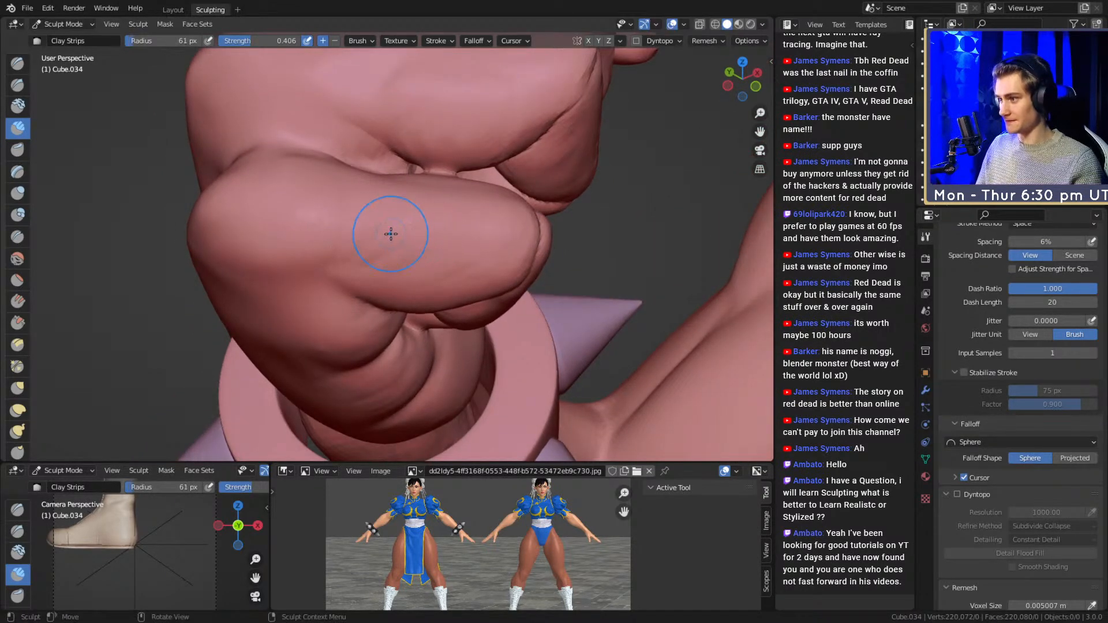
left_click(497, 231)
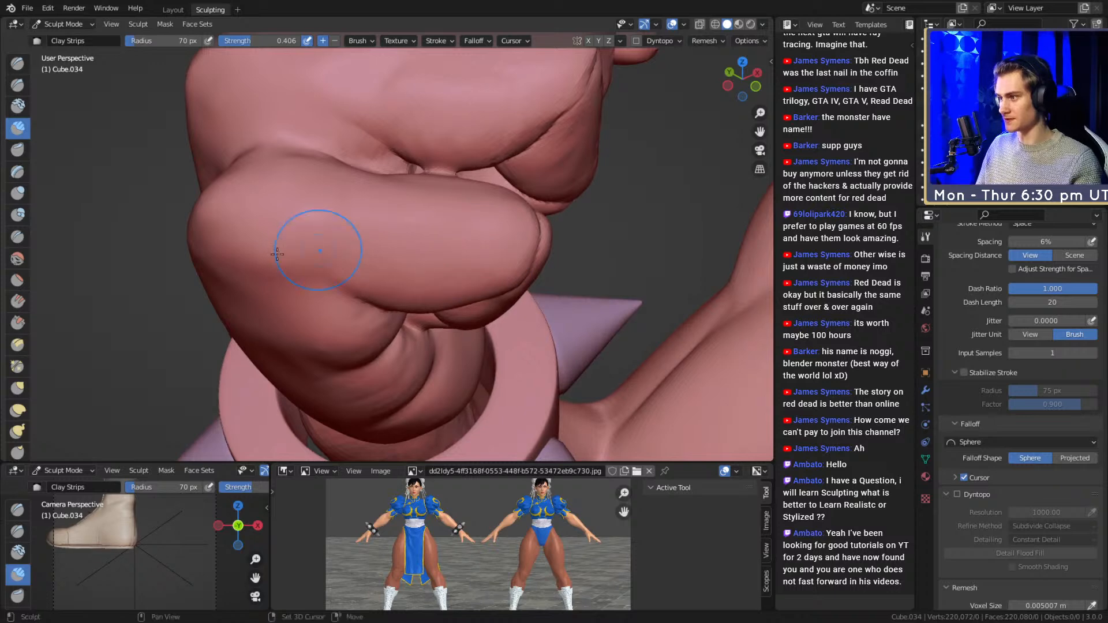
- Refine the area behind the little finger's knuckle with Clay Strips at a radius of about 35 px
middle_click_drag(401, 210, 456, 205)
mouse_move(482, 181)
left_mouse_down("alt")
mouse_move(472, 228)
mouse_move(391, 248)
mouse_move(404, 254)
mouse_move(544, 190)
mouse_move(447, 237)
mouse_move(417, 208)
mouse_move(437, 207)
left_mouse_up("alt")
key("f")
left_click(381, 257)
key("f")
left_click(392, 231)
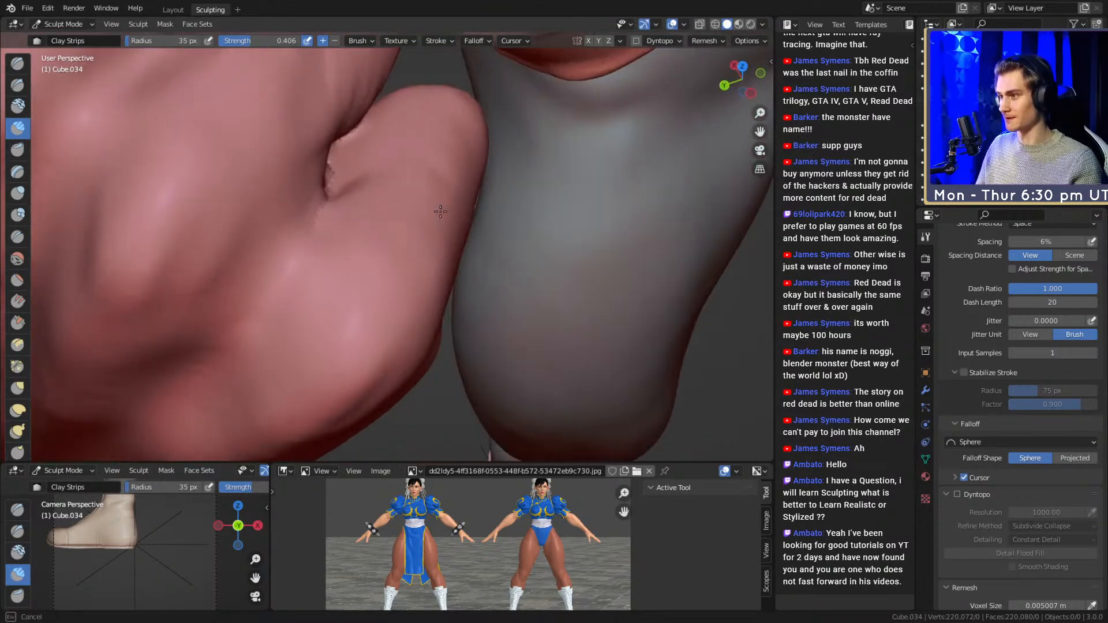
- Build up the little finger's knuckle and the surface running from it into the back of the hand
left_click_drag(484, 157, 487, 155)
mouse_move(478, 140)
left_mouse_down("alt")
mouse_move(443, 152)
mouse_move(462, 125)
left_mouse_up("alt")
key("f")
left_click(454, 147)
left_click_drag(387, 280, 355, 296)
left_click_drag(372, 205, 385, 201)
- Shape and smooth the top of the little finger beside its web with Clay Strips at about 42 px
left_click_drag(407, 200, 455, 163, "alt")
key("f")
left_click(453, 160)
mouse_move(452, 160)
left_mouse_down()
mouse_move(436, 155)
mouse_move(409, 227)
left_mouse_up()
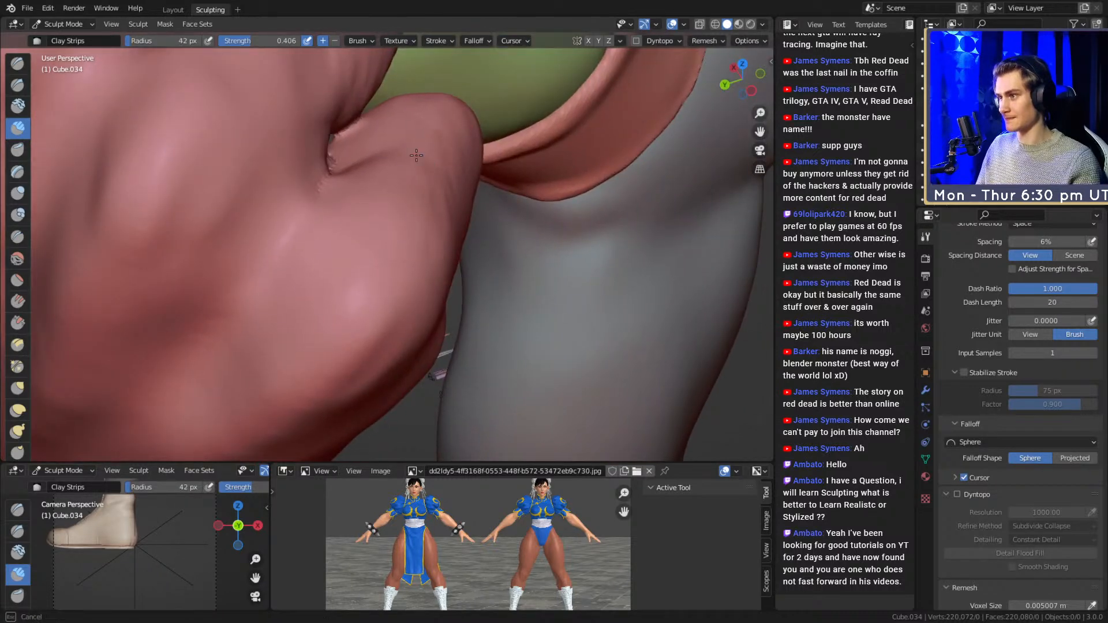
key("f")
mouse_move(457, 105)
left_mouse_down("shift")
mouse_move(470, 133)
mouse_move(403, 183)
mouse_move(407, 199)
left_mouse_up("shift")
left_click(500, 152)
- Deepen the groove between the little and ring fingers with the Crease brush at a radius of 44 px
mouse_move(451, 257)
middle_mouse_down()
mouse_move(322, 188)
mouse_move(389, 233)
mouse_move(509, 231)
middle_mouse_up()
key("f")
left_click(384, 243)
key("shift+c")
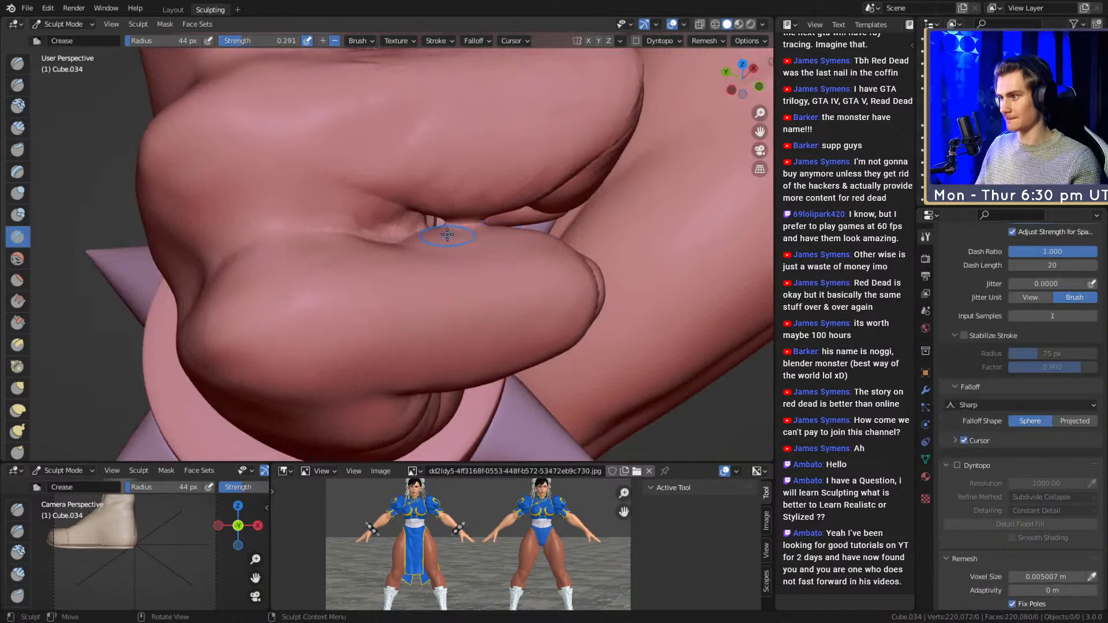
mouse_move(387, 178)
middle_mouse_down()
mouse_move(441, 290)
mouse_move(398, 277)
mouse_move(434, 295)
mouse_move(414, 289)
mouse_move(407, 211)
middle_mouse_up()
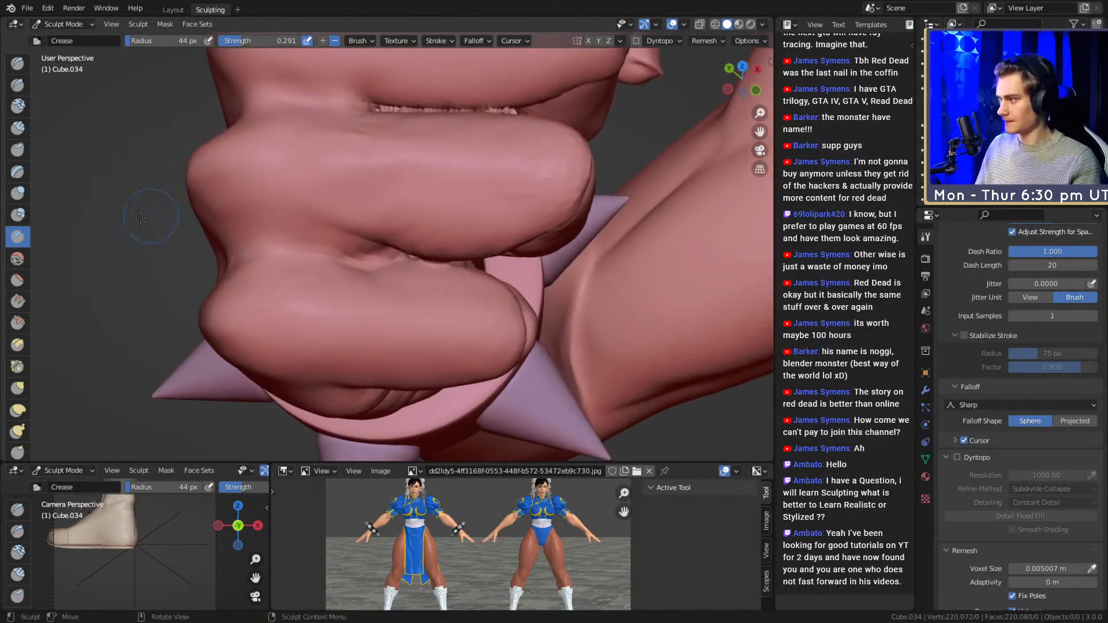
- Tighten the gap between the little and ring fingers with the Pinch/Magnify brush at a radius of about 157 px
key("g")
middle_click_drag(339, 290, 371, 277)
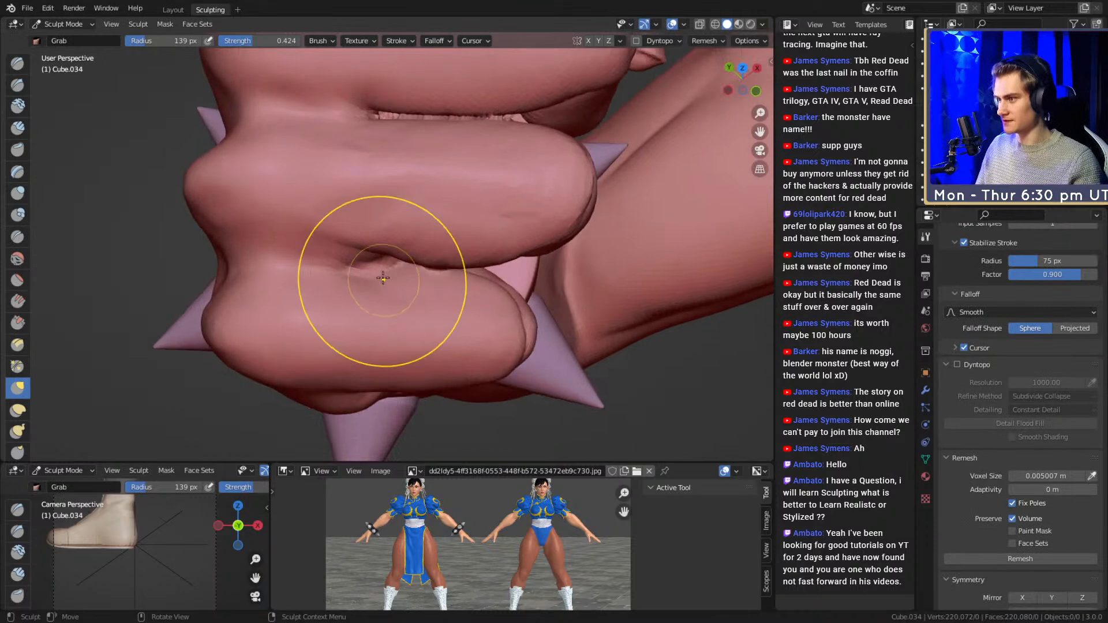
left_click(17, 367)
key("f")
left_click(349, 265)
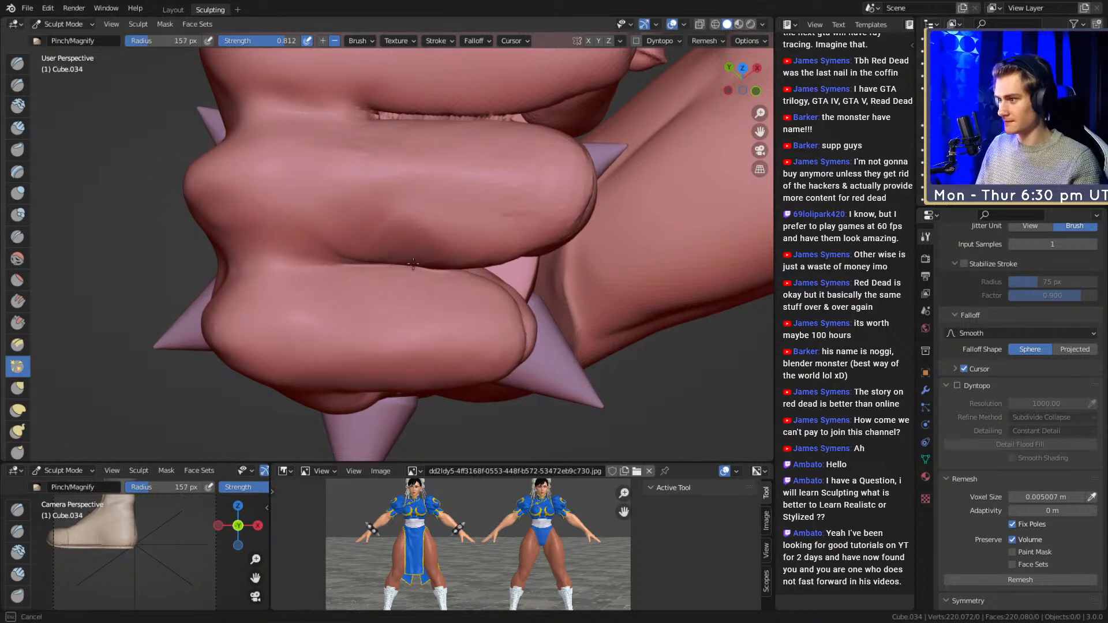
- Fill out the little and ring fingers along their shared gap with Inflate/Deflate at a radius of about 185 px
key("c")
mouse_move(388, 247)
middle_mouse_down()
mouse_move(515, 239)
mouse_move(34, 226)
middle_mouse_up()
middle_click_drag(413, 258, 396, 275)
key("f")
left_click(413, 281)
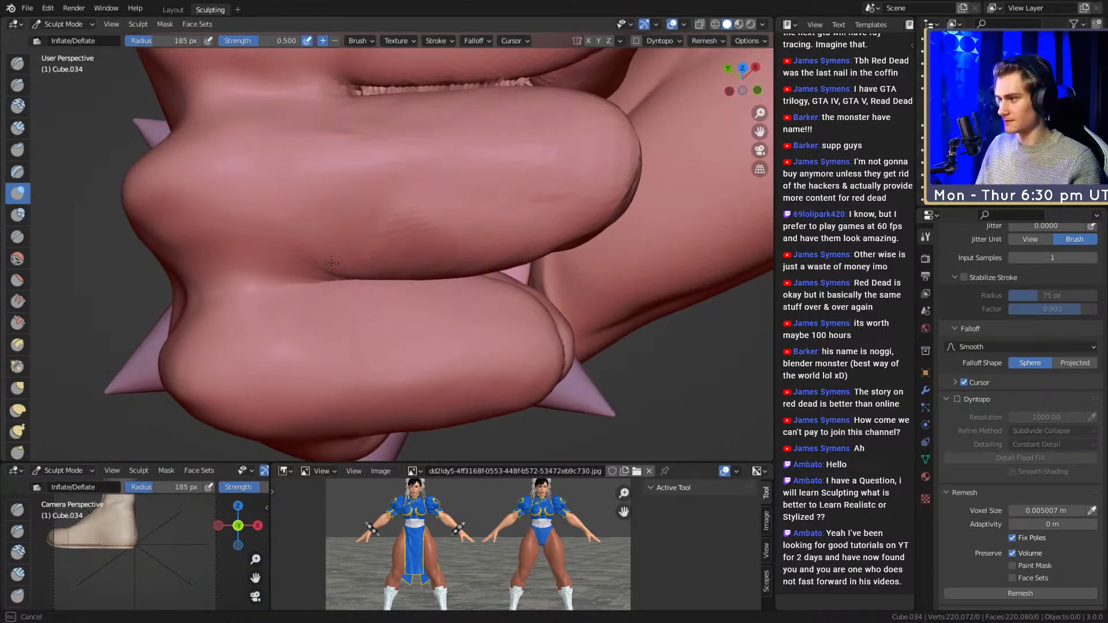
- Reshape the web between the little and ring finger knuckles with the Grab brush at a radius of about 93 px
middle_click_drag(432, 288, 408, 210)
mouse_move(487, 261)
middle_mouse_down()
mouse_move(484, 301)
mouse_move(482, 223)
mouse_move(408, 279)
mouse_move(433, 245)
mouse_move(443, 280)
mouse_move(441, 258)
mouse_move(546, 178)
mouse_move(495, 188)
mouse_move(383, 148)
middle_mouse_up()
key("g")
key("f")
left_click(452, 243)
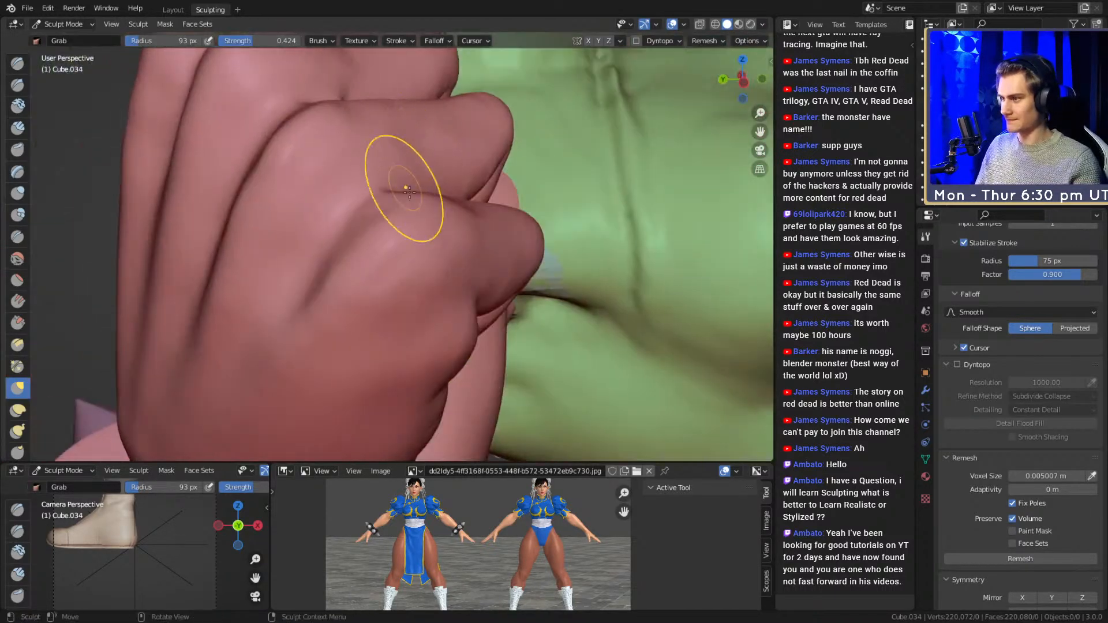
- Build up the little finger's knuckle and its web with Clay Strips at radii of about 50 to 59 px
key("c")
middle_click_drag(412, 220, 448, 231)
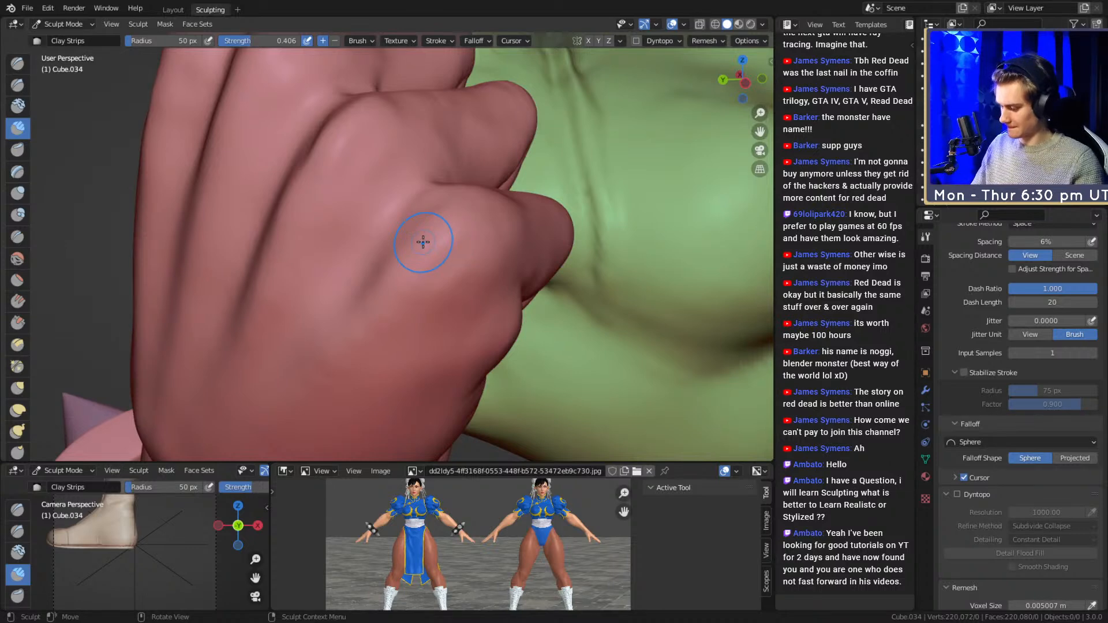
middle_click_drag(449, 146, 413, 225)
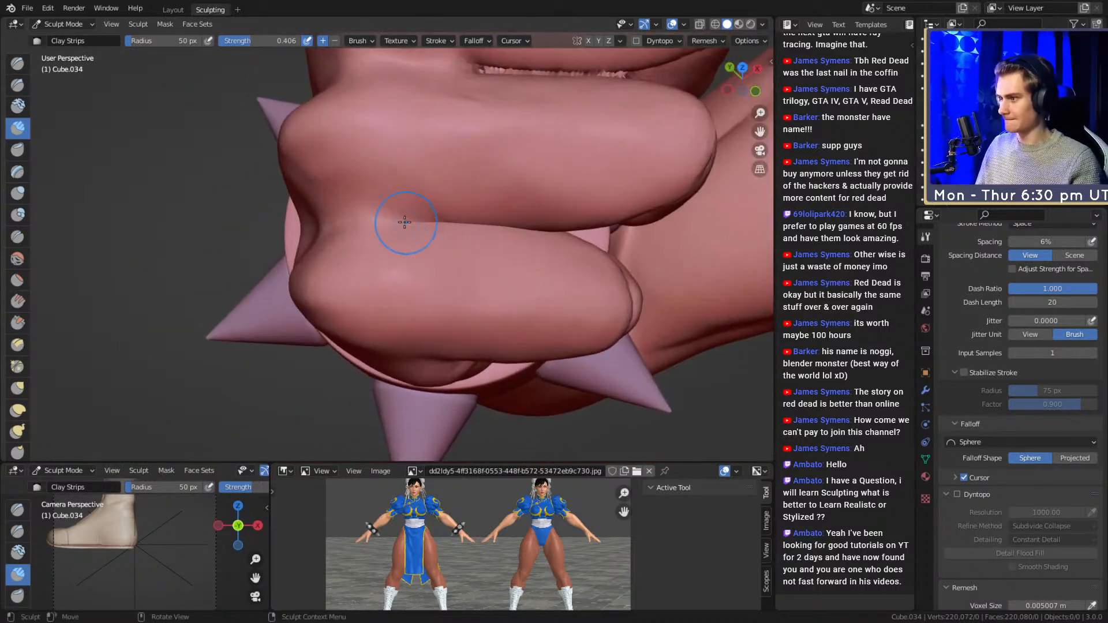
middle_click_drag(354, 197, 453, 191)
middle_click_drag(398, 216, 391, 190)
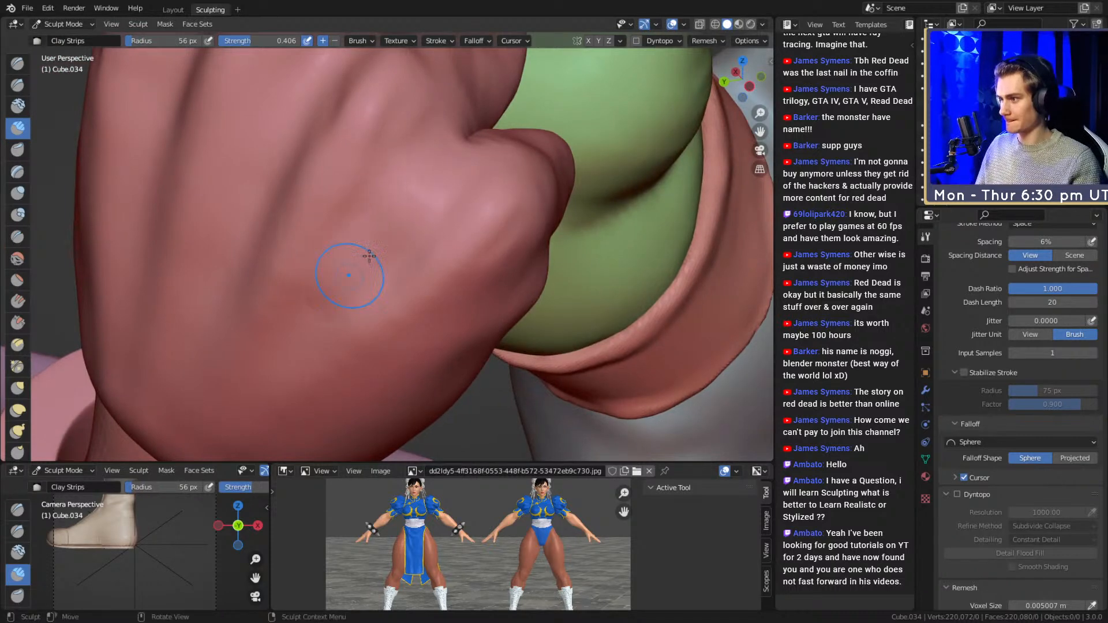
middle_click_drag(289, 347, 383, 230)
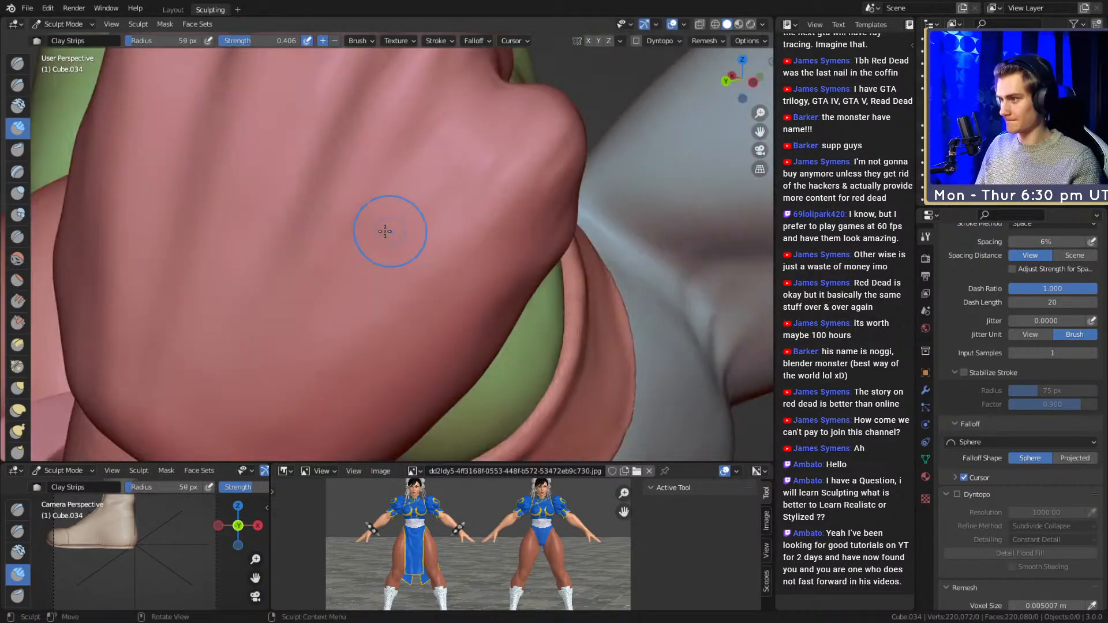
- Blend the little finger's knuckle into the back of the hand with Clay Strips at a radius of about 111 px
middle_click_drag(444, 116, 433, 162)
key("f")
left_click(425, 158)
left_click(461, 186)
middle_click_drag(432, 276, 409, 234)
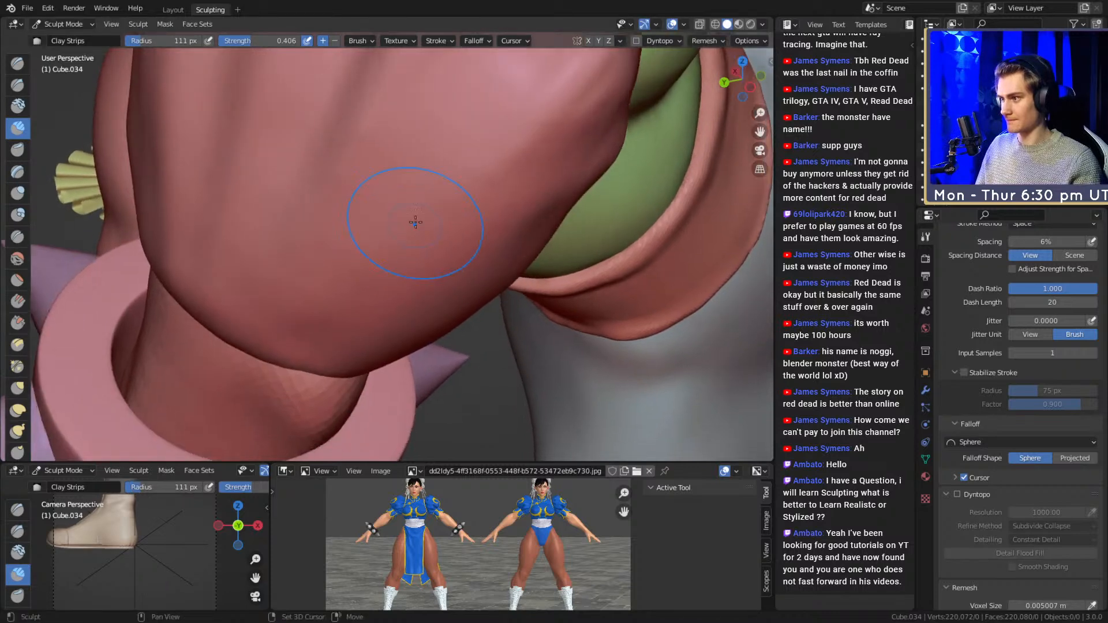
- Round the lower back of the hand above the wrist with broad Clay Strips strokes
middle_click_drag(283, 328, 314, 294, "shift")
key("f")
left_click(329, 299)
left_click_drag(269, 274, 239, 249)
left_click_drag(378, 237, 395, 274, "alt")
left_click_drag(329, 288, 220, 213)
mouse_move(306, 346)
left_mouse_down("alt")
mouse_move(287, 154)
mouse_move(427, 223)
mouse_move(341, 302)
mouse_move(406, 240)
mouse_move(360, 157)
mouse_move(294, 306)
left_mouse_up("alt")
key("f")
left_click(379, 240)
- Shape the back of the hand below the outer knuckles with Clay Strips at a radius of about 84 px
key("f")
left_click(352, 156)
mouse_move(368, 160)
left_mouse_down()
mouse_move(311, 294)
mouse_move(305, 284)
mouse_move(341, 282)
left_mouse_up()
key("f")
left_click(362, 203)
left_click_drag(374, 138, 386, 187, "alt")
left_click_drag(381, 182, 366, 210)
key("f")
left_click(401, 156)
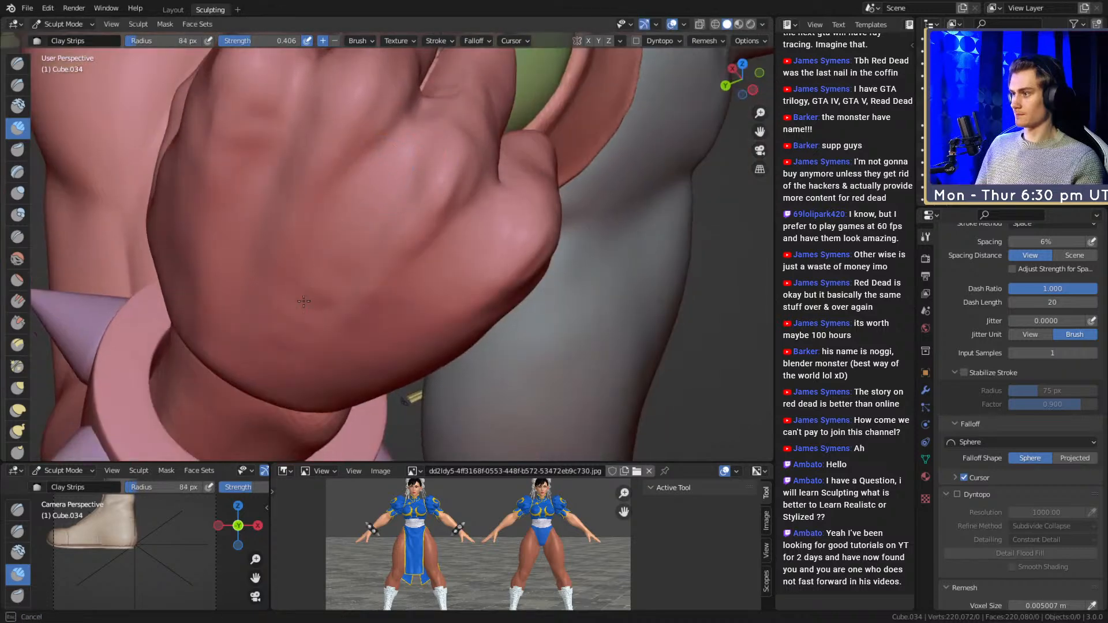
- Refine the tendon ridges and the hollows between them on the back of the hand with Clay Strips
key("f")
mouse_move(348, 187)
left_mouse_down("alt")
mouse_move(393, 276)
mouse_move(374, 250)
mouse_move(433, 237)
mouse_move(408, 250)
mouse_move(416, 176)
mouse_move(366, 235)
left_mouse_up("alt")
left_click(381, 276)
key("f")
left_click(431, 257)
key("f")
left_click(319, 291)
left_click_drag(371, 235, 344, 289)
mouse_move(413, 196)
left_mouse_down("alt")
mouse_move(372, 266)
mouse_move(419, 250)
left_mouse_up("alt")
key("f")
left_click(327, 245)
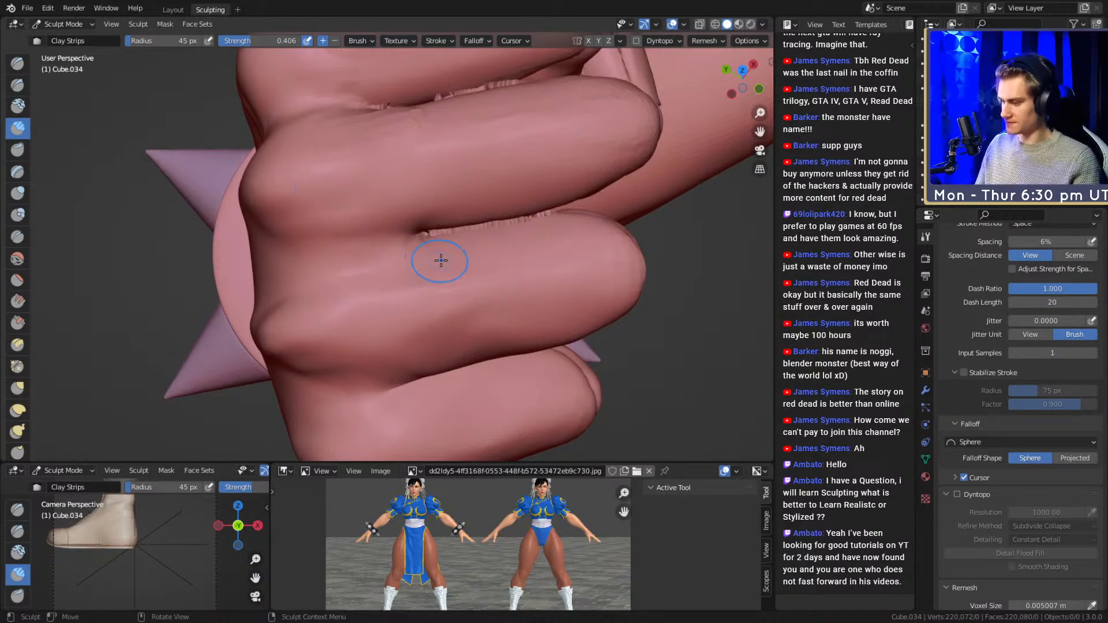
- Refine the ring finger's base and knuckle with Clay Strips at radii of about 45 and 40 px
middle_click_drag(396, 272, 465, 228)
middle_click_drag(456, 187, 488, 208)
mouse_move(393, 153)
middle_mouse_down()
mouse_move(439, 183)
mouse_move(323, 194)
mouse_move(416, 202)
middle_mouse_up()
key("bracketleft")
mouse_move(416, 201)
middle_mouse_down("ctrl")
mouse_move(406, 262)
mouse_move(438, 219)
mouse_move(408, 223)
middle_mouse_up("ctrl")
middle_click_drag(358, 144, 457, 172)
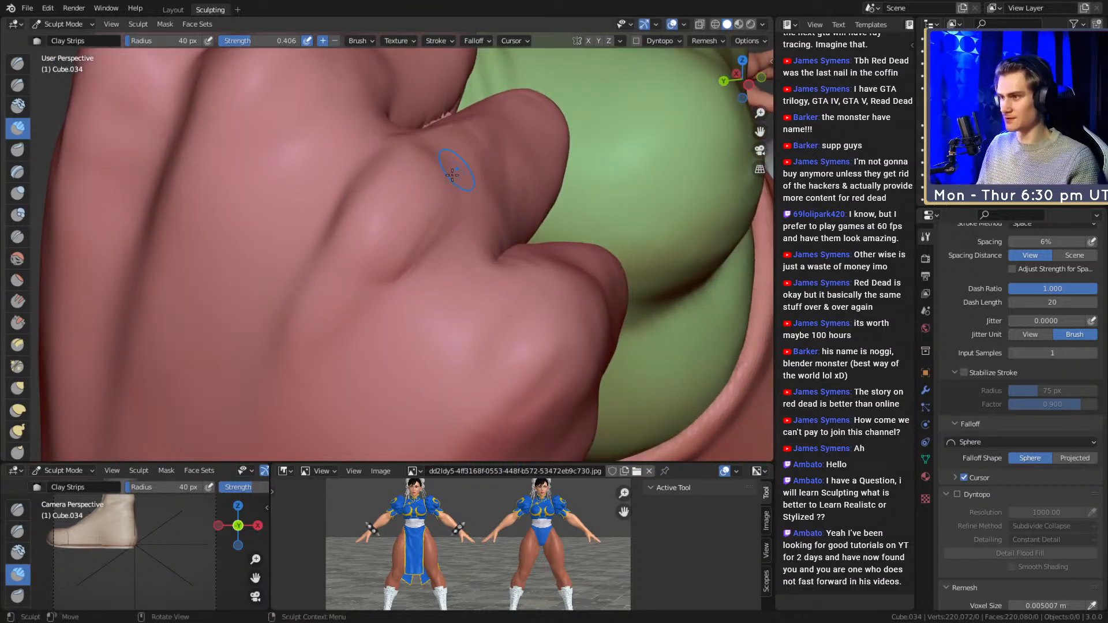
- Define the ring finger's knuckle and the valley beside the little finger's knuckle with Clay Strips
middle_click_drag(450, 220, 389, 238)
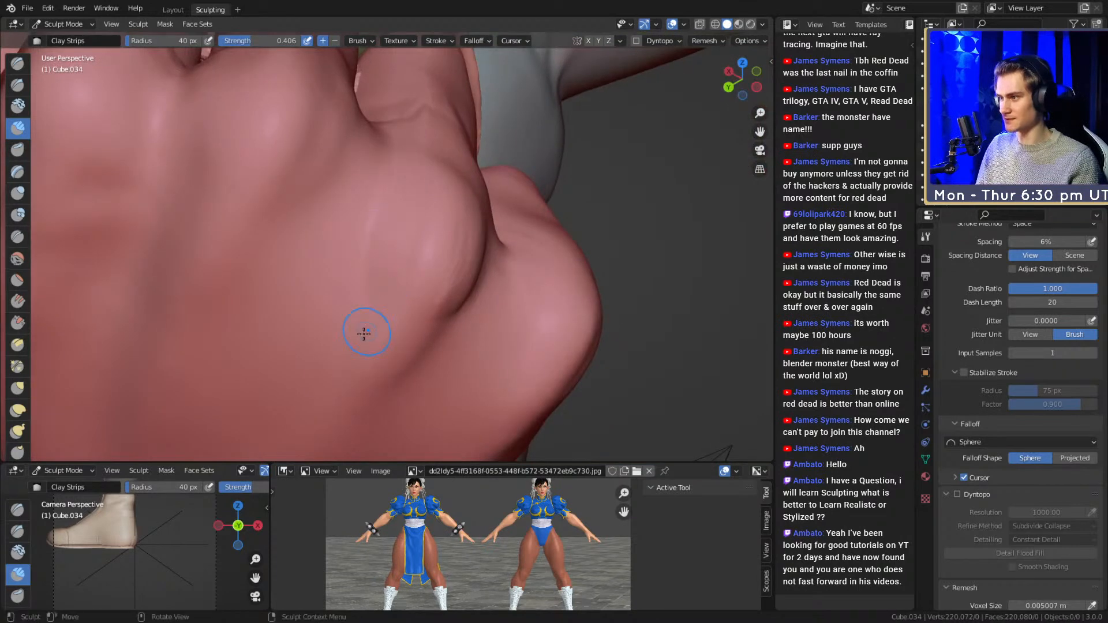
middle_click_drag(376, 307, 462, 240)
key("f")
left_click(489, 238)
left_click_drag(427, 233, 332, 277)
- Even out the outer back of the hand near the little finger's knuckle with Clay Strips at about 170 px
middle_click_drag(323, 248, 378, 208)
left_click_drag(382, 204, 380, 245, "ctrl+alt")
mouse_move(380, 245)
left_mouse_down("alt")
mouse_move(358, 225)
mouse_move(469, 296)
mouse_move(469, 226)
left_mouse_up("alt")
key("f")
left_click(489, 175)
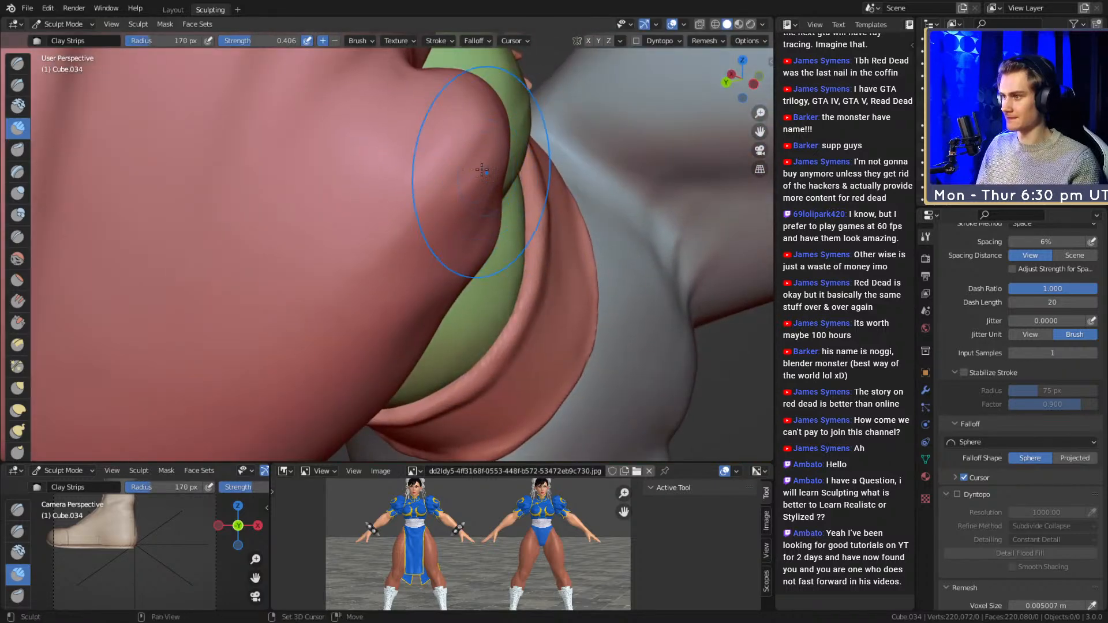
mouse_move(366, 156)
left_mouse_down()
mouse_move(403, 170)
mouse_move(401, 151)
mouse_move(408, 195)
mouse_move(424, 201)
mouse_move(420, 232)
mouse_move(392, 207)
mouse_move(412, 185)
mouse_move(484, 231)
left_mouse_up()
- Refine the outer side of the fist around the little finger with Clay Strips at a radius of about 57 px
key("f")
left_click(409, 221)
mouse_move(414, 187)
left_mouse_down("alt")
mouse_move(407, 234)
mouse_move(397, 232)
left_mouse_up("alt")
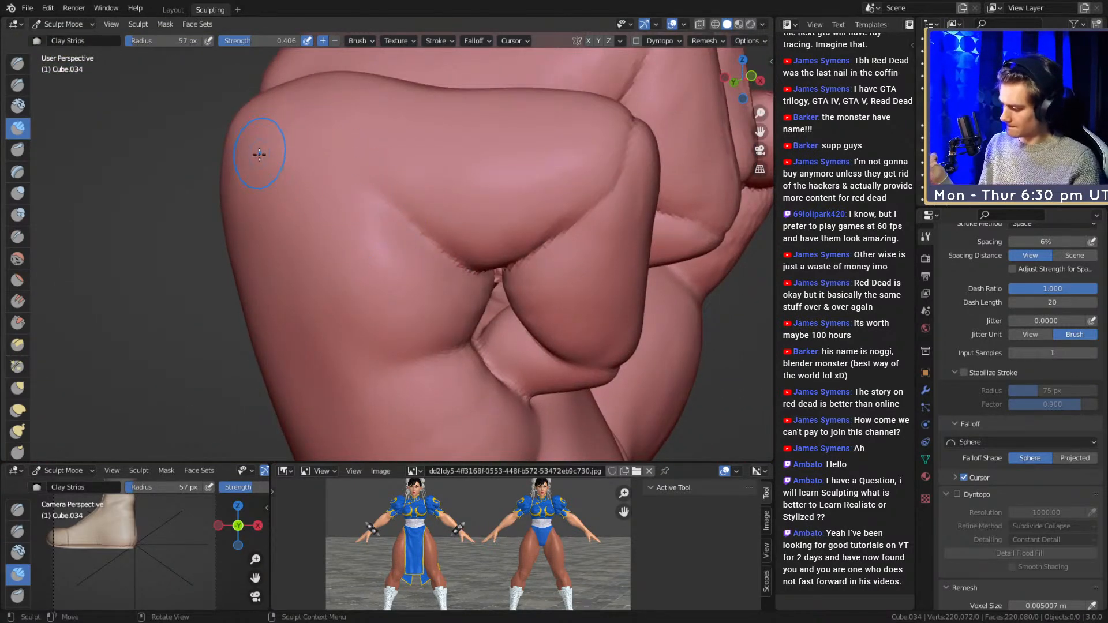
mouse_move(434, 306)
left_mouse_down("alt+shift")
mouse_move(465, 235)
mouse_move(435, 240)
mouse_move(482, 225)
mouse_move(369, 248)
left_mouse_up("alt+shift")
- Carve a skin fold across the outer palm below the little finger with the Crease brush at about 79 px
key("shift+c")
key("f")
left_click_drag(381, 243, 438, 225, "alt")
left_click_drag(461, 223, 332, 219)
key("f")
mouse_move(385, 243)
left_mouse_down()
mouse_move(341, 241)
mouse_move(345, 253)
mouse_move(293, 229)
left_mouse_up()
key("f")
left_click(358, 255)
left_click_drag(400, 210, 346, 216)
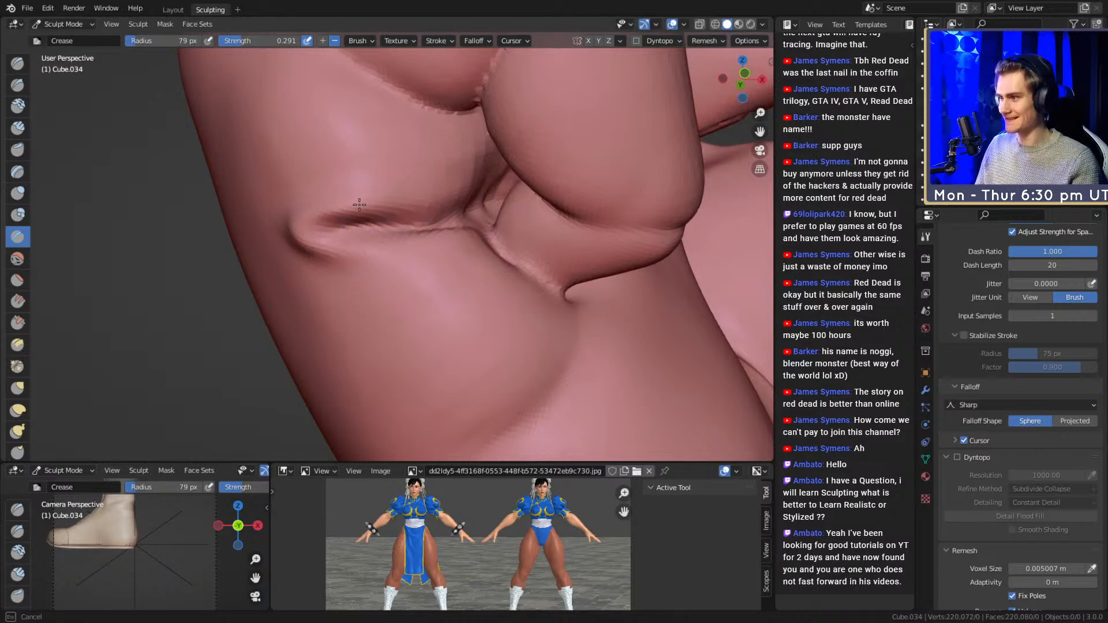
- Build up the skin around the outer palm fold below the little finger with Clay Strips at about 45 px
key("c")
mouse_move(388, 183)
middle_mouse_down()
mouse_move(403, 197)
mouse_move(390, 256)
middle_mouse_up()
left_click_drag(390, 255, 390, 258)
mouse_move(460, 241)
middle_mouse_down()
mouse_move(470, 216)
mouse_move(465, 235)
middle_mouse_up()
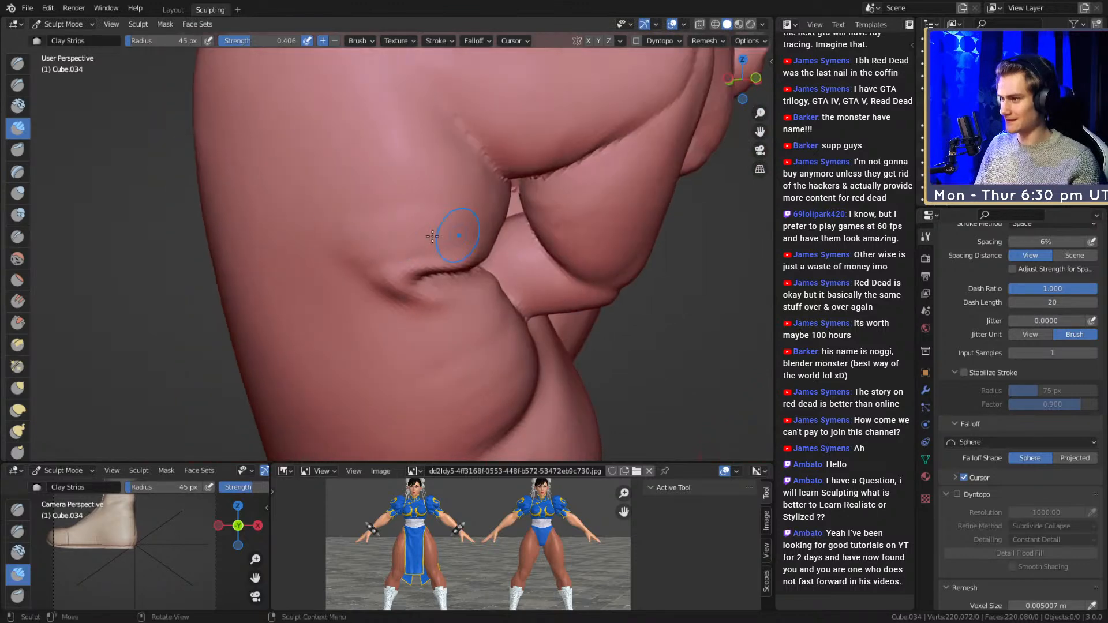
left_click_drag(402, 232, 384, 215)
middle_click_drag(463, 168, 391, 201)
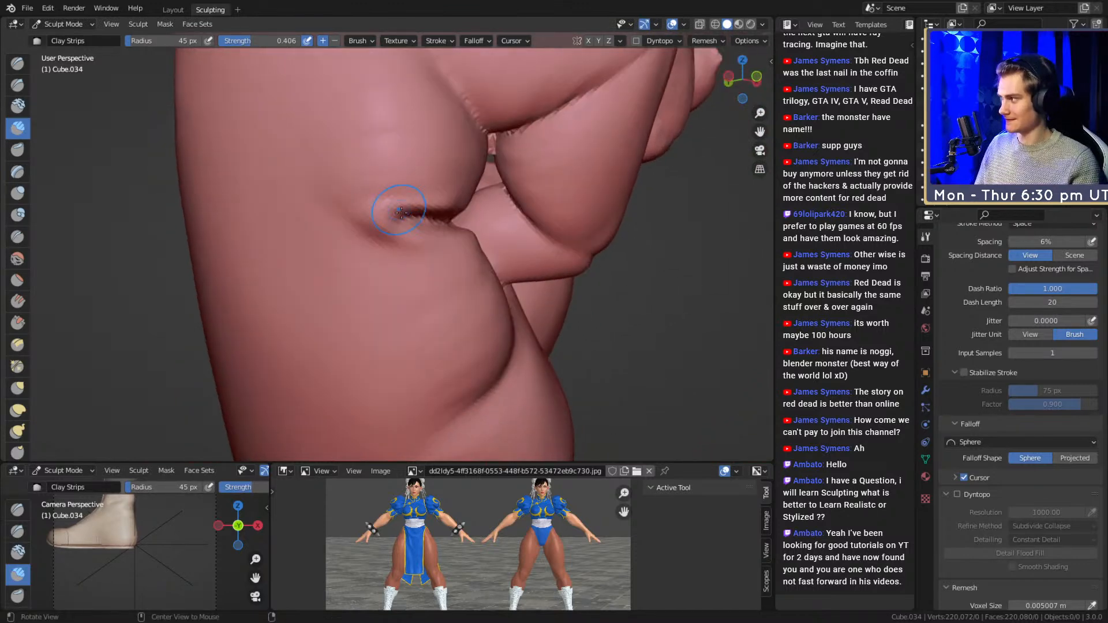
left_click_drag(377, 247, 372, 233)
middle_click_drag(483, 288, 353, 277)
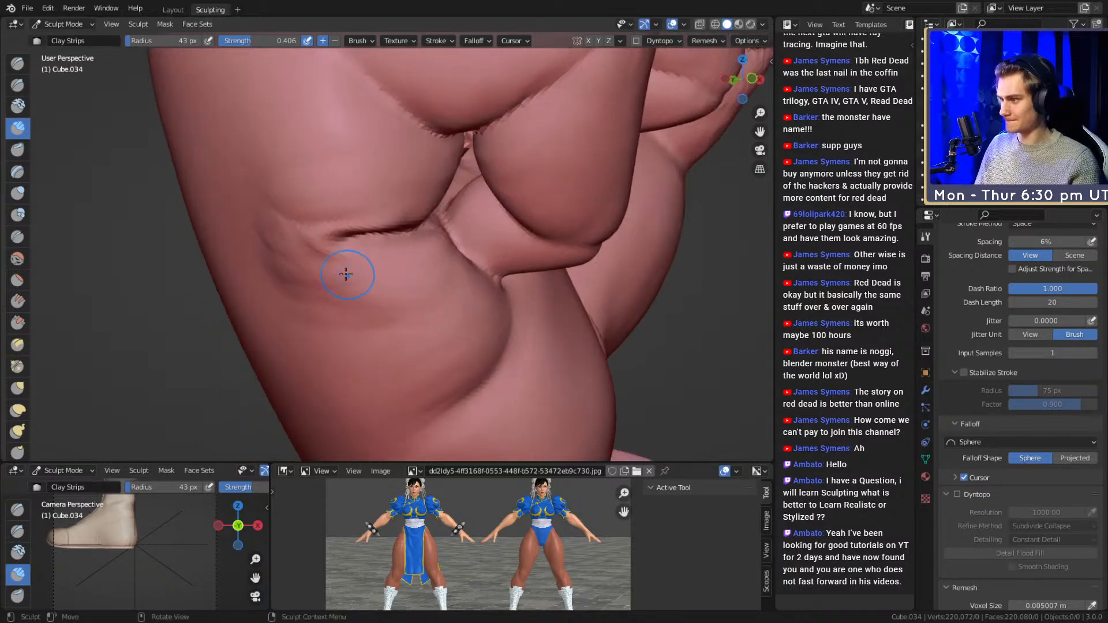
left_click_drag(375, 400, 307, 332)
left_click_drag(281, 297, 275, 289)
- Smooth and blend the outer end of the palm fold into the side of the fist, enlarging the brush to about 112 px
key("f")
left_click(271, 271)
key("f")
left_click(343, 260)
mouse_move(311, 248)
left_mouse_down("shift")
mouse_move(347, 179)
mouse_move(289, 229)
left_mouse_up("shift")
key("f")
left_click(389, 327)
mouse_move(322, 298)
left_mouse_down("shift")
mouse_move(369, 314)
mouse_move(419, 369)
mouse_move(346, 335)
left_mouse_up("shift")
key("f")
left_click(280, 271)
mouse_move(251, 242)
left_mouse_down("shift")
mouse_move(239, 201)
mouse_move(275, 301)
mouse_move(460, 225)
mouse_move(470, 245)
mouse_move(367, 234)
left_mouse_up("shift")
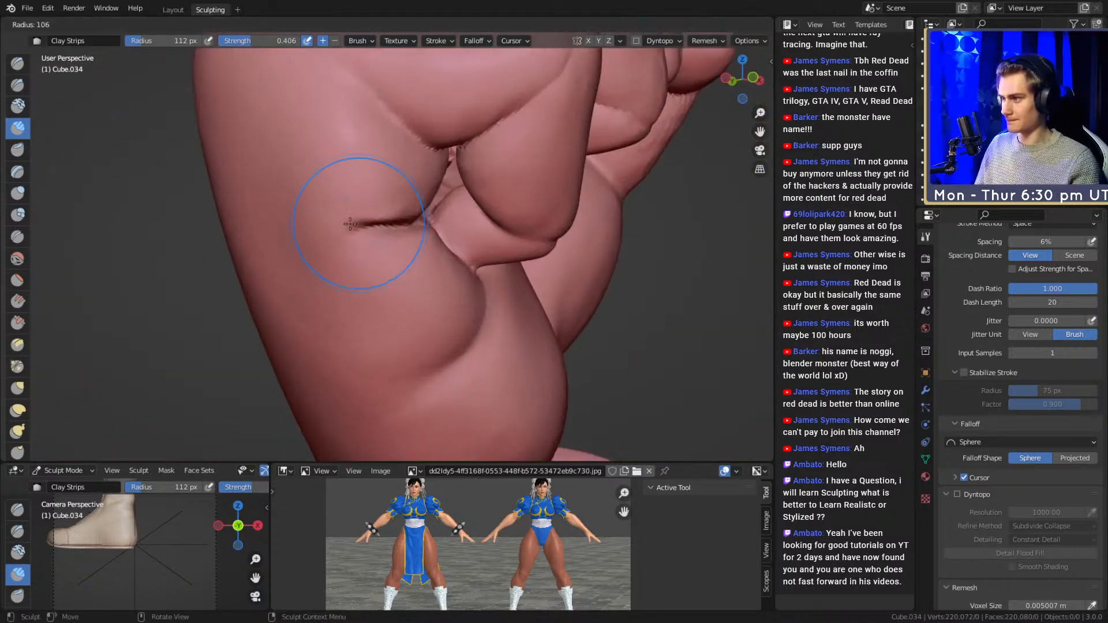
- Refine the flesh above and below the outer palm fold with Clay Strips, reducing the radius to about 59 px
left_click_drag(418, 136, 490, 151, "alt")
mouse_move(490, 151)
left_mouse_down("ctrl+alt")
mouse_move(488, 231)
mouse_move(501, 240)
left_mouse_up("ctrl+alt")
key("f")
left_click(492, 240)
left_click_drag(421, 215, 424, 222, "alt")
mouse_move(424, 222)
left_mouse_down("ctrl+alt")
mouse_move(422, 247)
mouse_move(430, 208)
mouse_move(458, 243)
mouse_move(437, 330)
mouse_move(417, 347)
left_mouse_up("ctrl+alt")
key("f")
left_click(437, 201)
key("f")
left_click(440, 346)
mouse_move(341, 229)
left_mouse_down("alt")
mouse_move(391, 230)
mouse_move(398, 299)
left_mouse_up("alt")
mouse_move(408, 242)
left_mouse_down("alt+shift")
mouse_move(424, 306)
mouse_move(479, 309)
left_mouse_up("alt+shift")
left_click_drag(381, 309, 277, 171, "ctrl+alt")
mouse_move(376, 290)
left_mouse_down("ctrl+alt")
mouse_move(425, 254)
mouse_move(474, 240)
mouse_move(472, 205)
mouse_move(381, 228)
mouse_move(457, 227)
mouse_move(470, 247)
mouse_move(447, 226)
mouse_move(358, 234)
mouse_move(424, 254)
left_mouse_up("ctrl+alt")
left_click_drag(302, 275, 459, 251, "alt+shift")
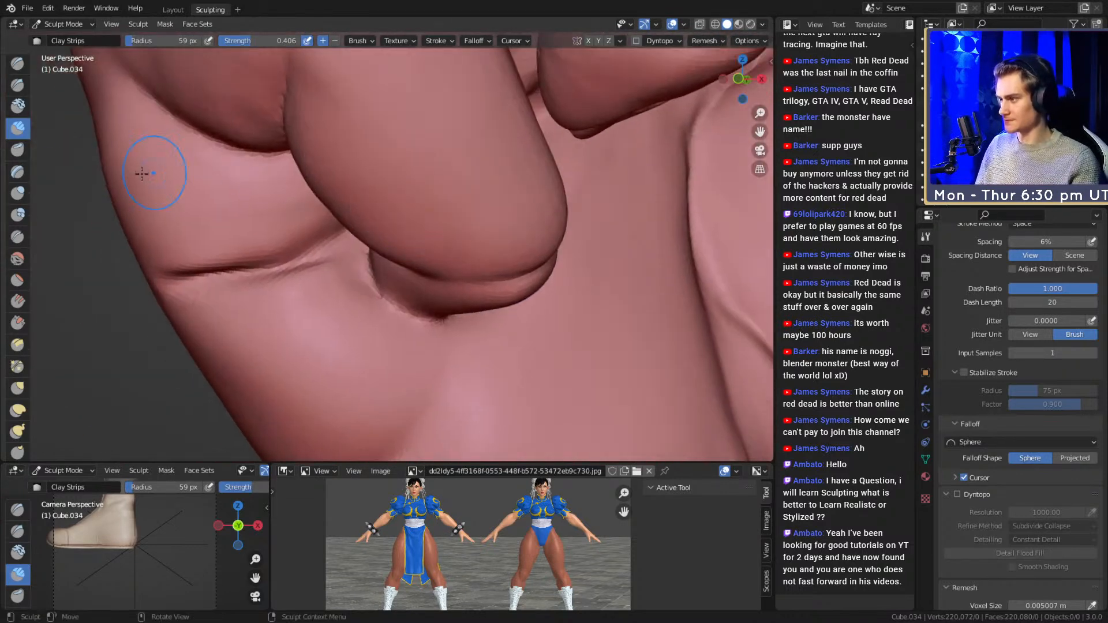
- Tighten the skin fold below the little finger with the Pinch/Magnify brush at about 108 px
left_click(19, 363)
left_click_drag(292, 279, 336, 276, "alt+shift")
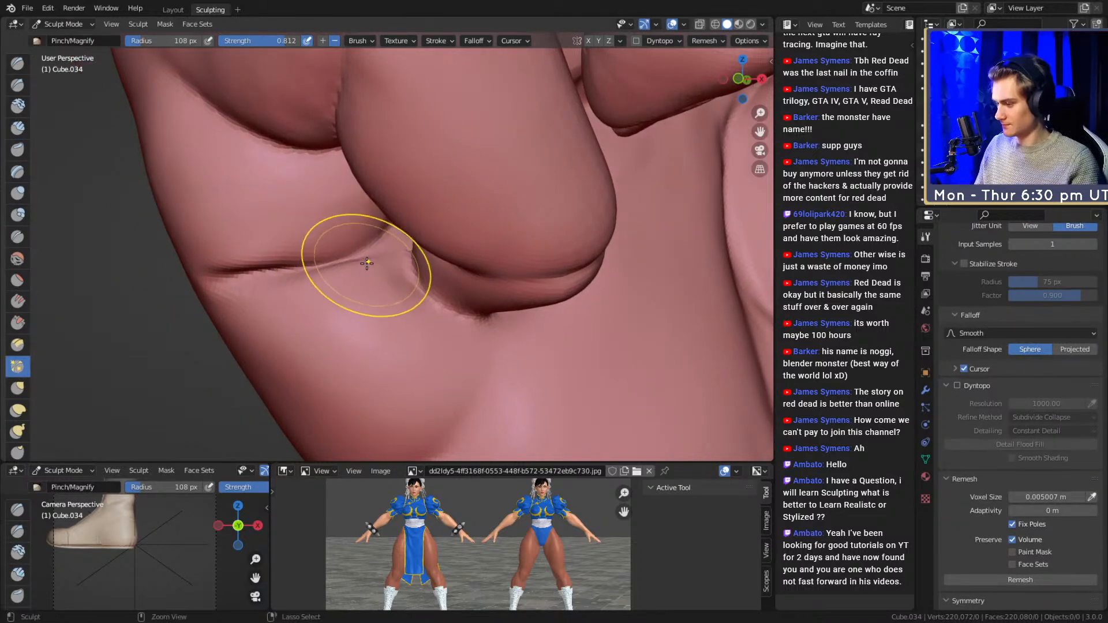
key("shift+f")
mouse_move(257, 273)
left_mouse_down()
mouse_move(475, 240)
mouse_move(392, 262)
mouse_move(375, 248)
mouse_move(391, 256)
mouse_move(438, 217)
left_mouse_up()
key("f")
left_click(46, 246)
- Puff up the skin along the fold below the little finger with the Inflate/Deflate brush at about 69 px
left_click(28, 188)
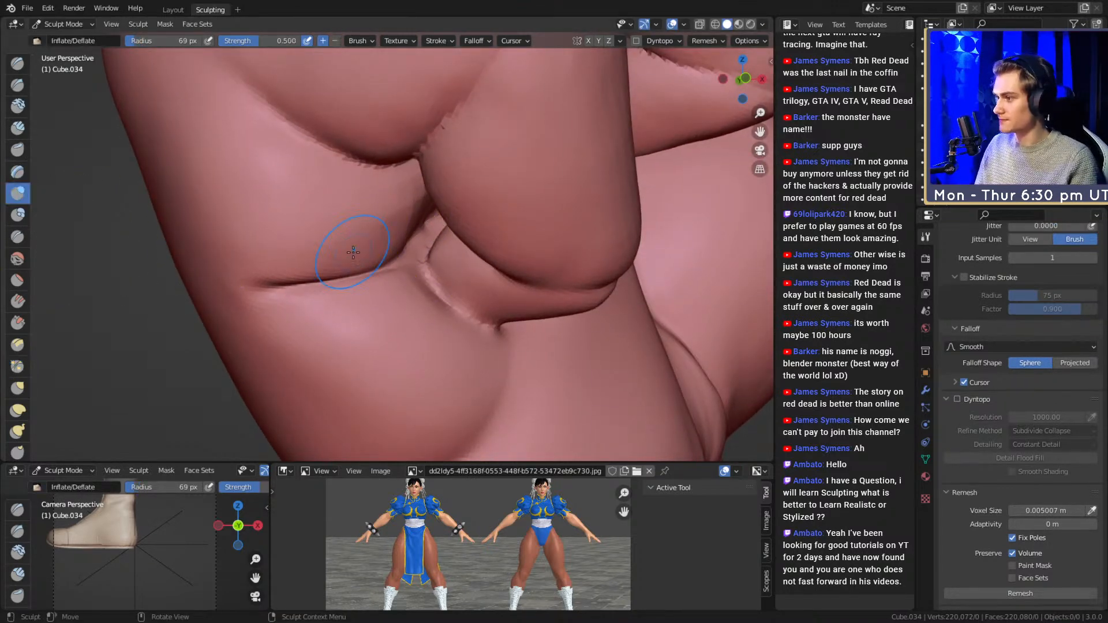
left_click_drag(352, 270, 280, 277)
scroll(423, 277, "down", 4)
mouse_move(423, 277)
middle_mouse_down()
mouse_move(537, 248)
mouse_move(394, 216)
middle_mouse_up()
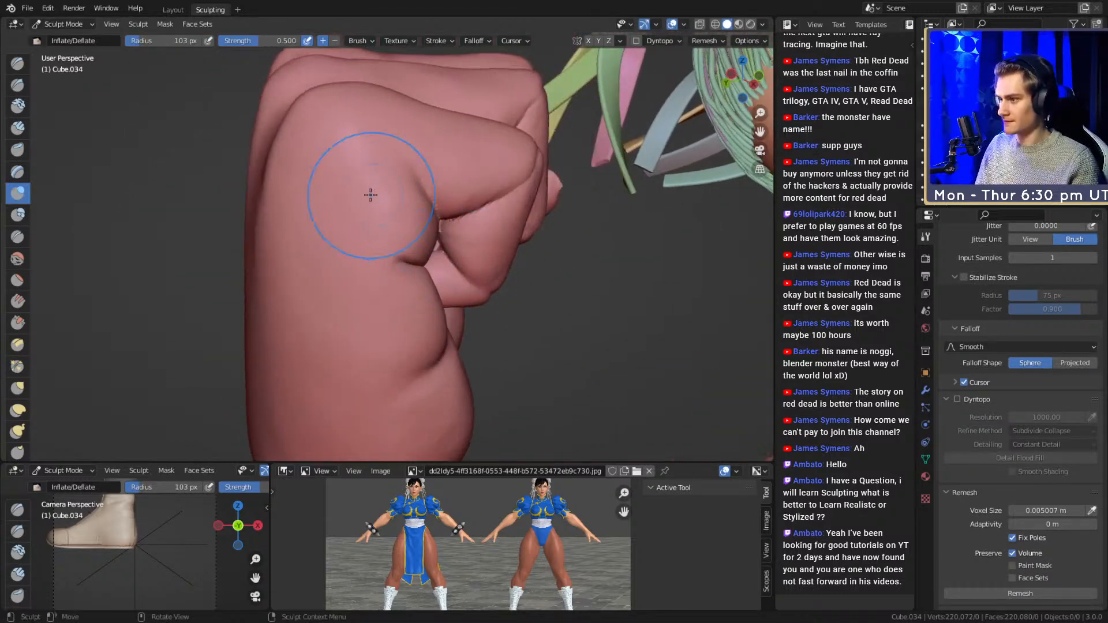
- Carve a diagonal crease across the palm heel from below the fingertips with the Crease brush at 60 px and 0.194 strength
key("c")
key("f")
left_click(394, 238)
mouse_move(403, 294)
middle_mouse_down("shift")
mouse_move(396, 208)
mouse_move(352, 235)
middle_mouse_up("shift")
mouse_move(456, 230)
middle_mouse_down()
mouse_move(406, 231)
mouse_move(398, 201)
mouse_move(433, 189)
mouse_move(399, 191)
mouse_move(413, 190)
middle_mouse_up()
scroll(407, 225, "up", 3)
key("shift+c")
key("f")
left_click(378, 213)
key("shift+f")
left_click(397, 191)
mouse_move(413, 156)
left_mouse_down()
mouse_move(387, 195)
mouse_move(398, 202)
left_mouse_up()
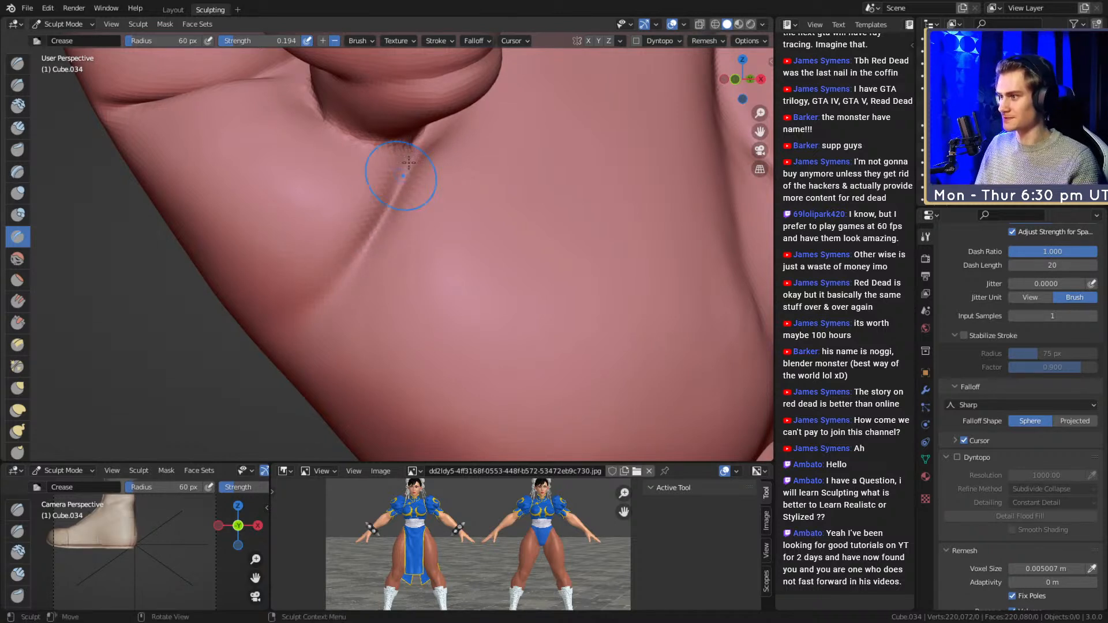
left_click_drag(354, 249, 422, 148)
mouse_move(369, 251)
middle_mouse_down()
mouse_move(442, 239)
mouse_move(441, 217)
mouse_move(417, 221)
middle_mouse_up()
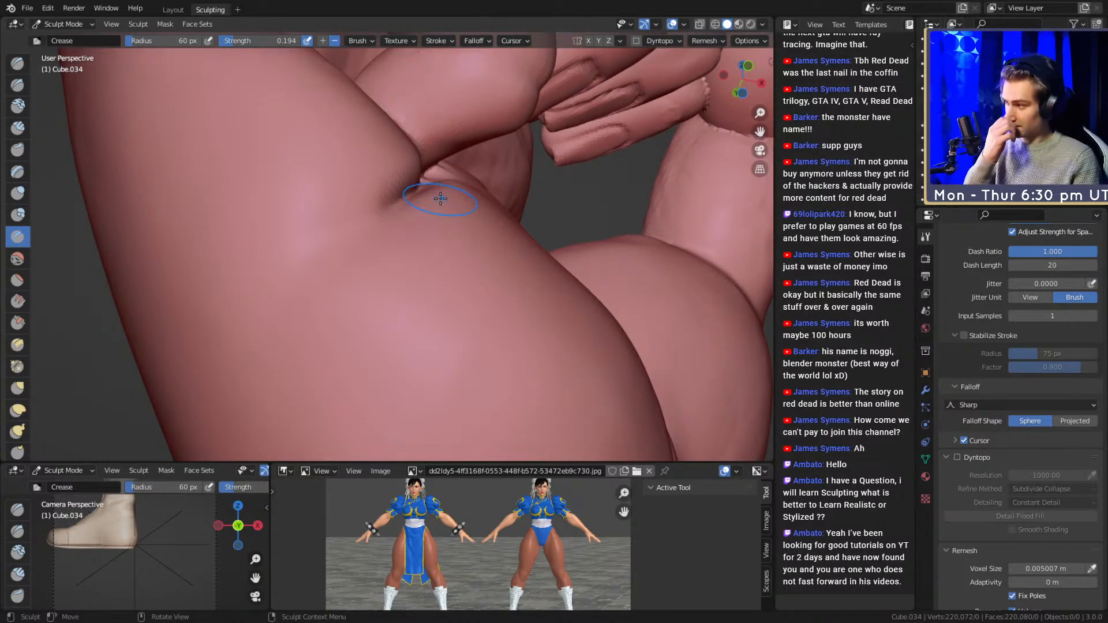
- Swell the skin beside the diagonal palm crease with the Inflate/Deflate brush at 86 px
left_click(21, 190)
middle_click_drag(364, 208, 334, 247)
key("f")
left_click(346, 248)
left_click_drag(388, 202, 332, 289)
mouse_move(319, 310)
middle_mouse_down()
mouse_move(388, 265)
mouse_move(456, 165)
middle_mouse_up()
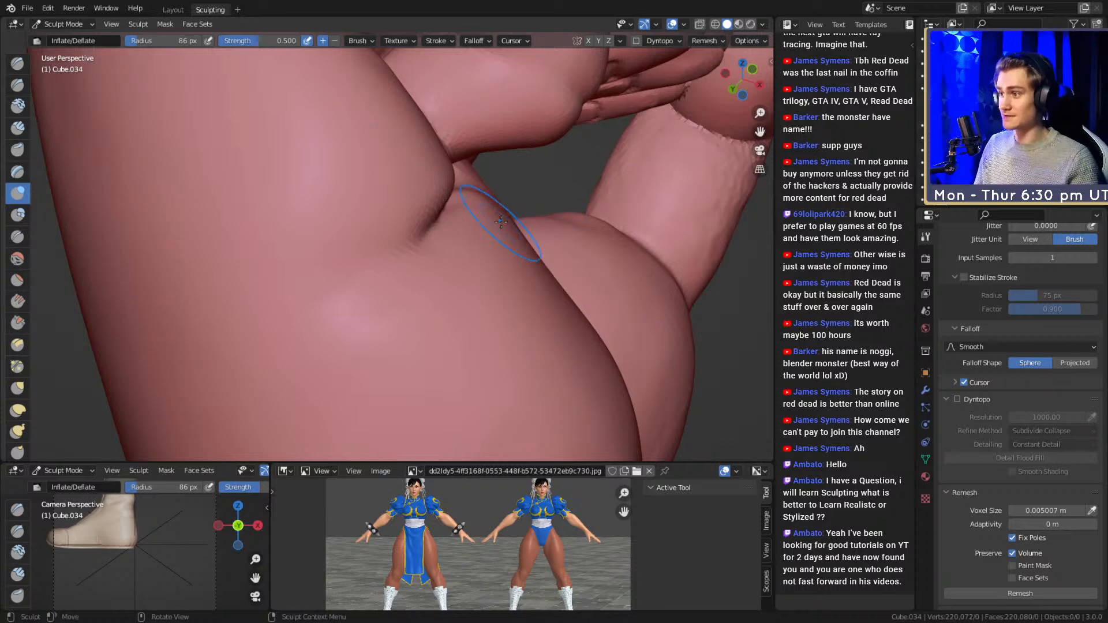
middle_click_drag(500, 222, 383, 223)
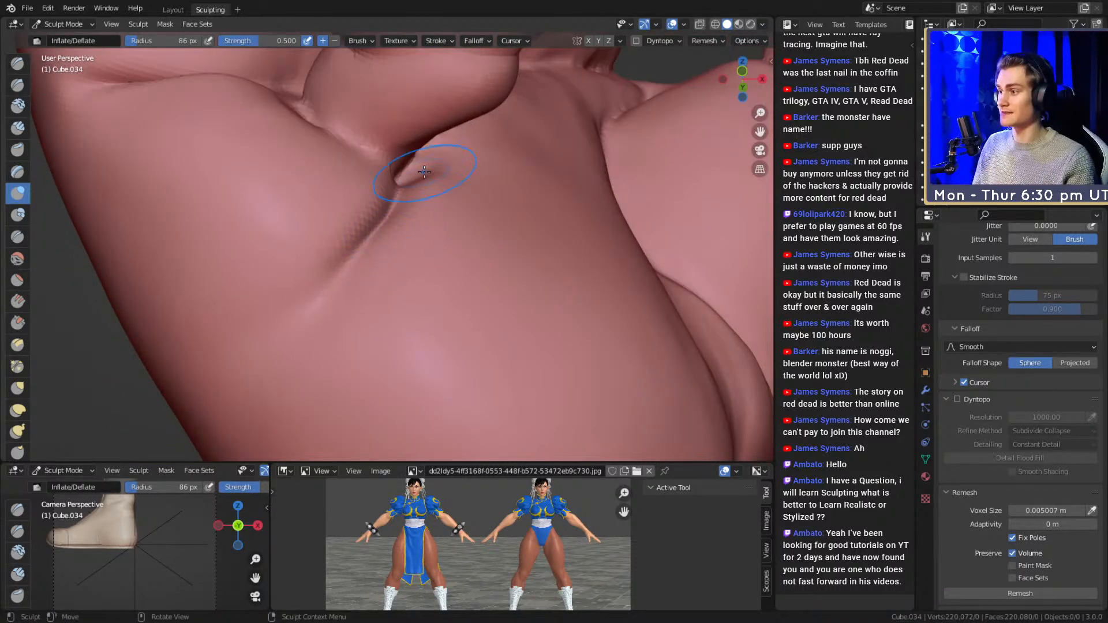
mouse_move(452, 305)
middle_mouse_down()
mouse_move(472, 205)
mouse_move(420, 215)
middle_mouse_up()
left_click_drag(417, 211, 387, 251)
mouse_move(468, 176)
middle_mouse_down()
mouse_move(453, 182)
mouse_move(455, 227)
mouse_move(415, 202)
middle_mouse_up()
scroll(452, 183, "down", 5)
scroll(409, 197, "up", 5)
- Sharpen the contact line where the curled fingertip meets the palm with the Crease brush at 40 to 48 px
key("shift+c")
middle_click_drag(440, 289, 428, 267)
left_click_drag(381, 250, 422, 255)
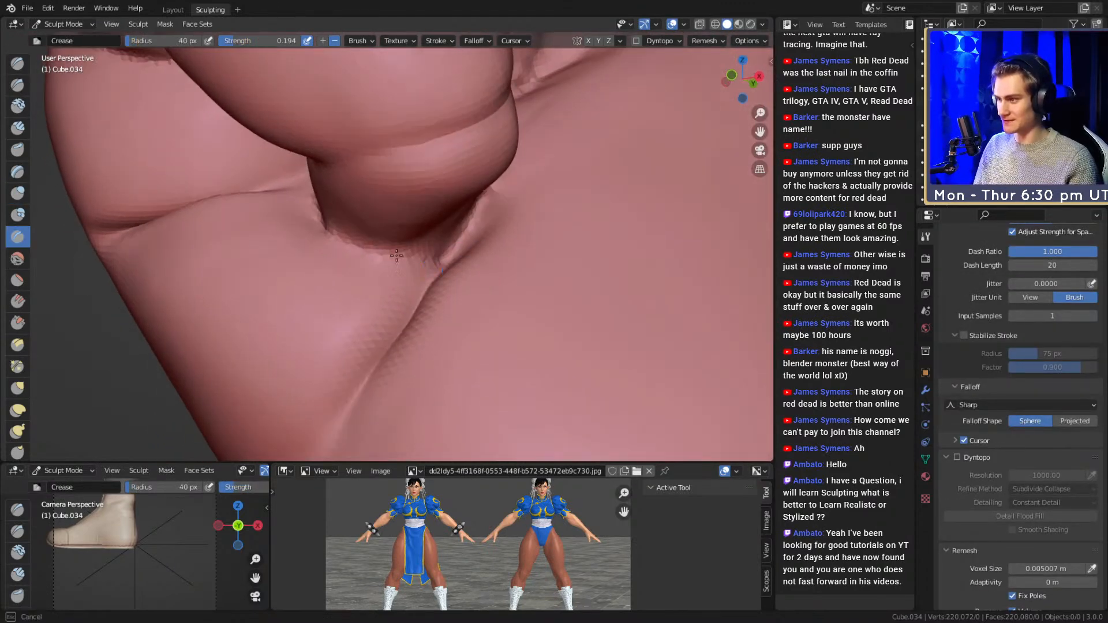
key("f")
left_click(378, 258)
left_click_drag(310, 229, 349, 239)
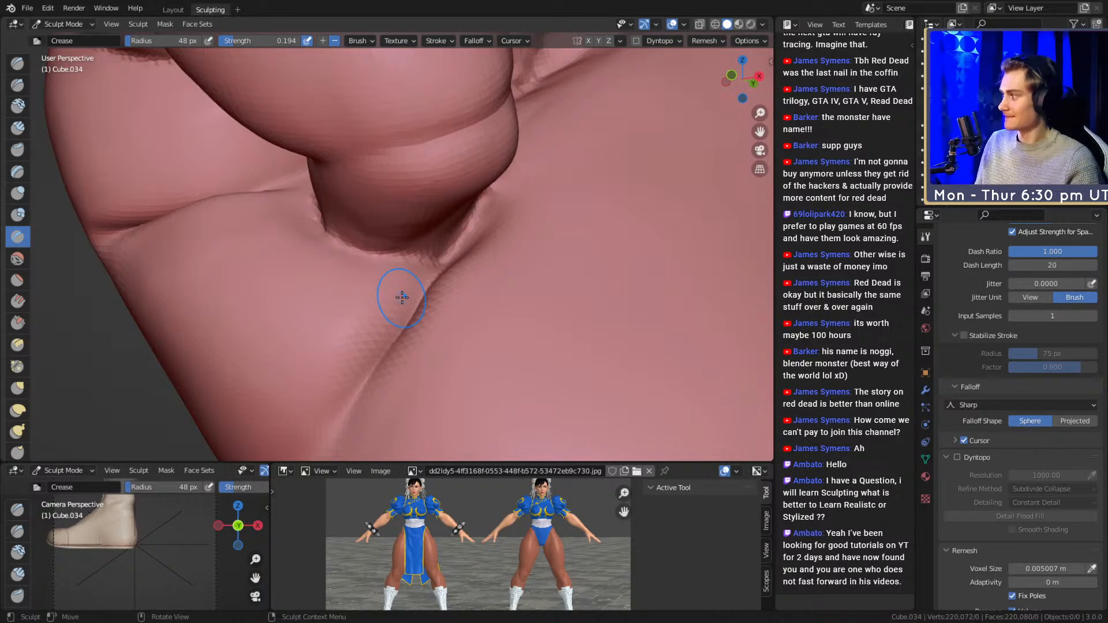
- Carve the fold along the underside of the little finger's base with the Crease brush at 41 px
middle_click_drag(374, 189, 393, 248)
key("f")
mouse_move(381, 231)
middle_mouse_down("ctrl")
mouse_move(361, 167)
mouse_move(401, 242)
middle_mouse_up("ctrl")
left_click(358, 167)
left_click_drag(426, 219, 406, 229)
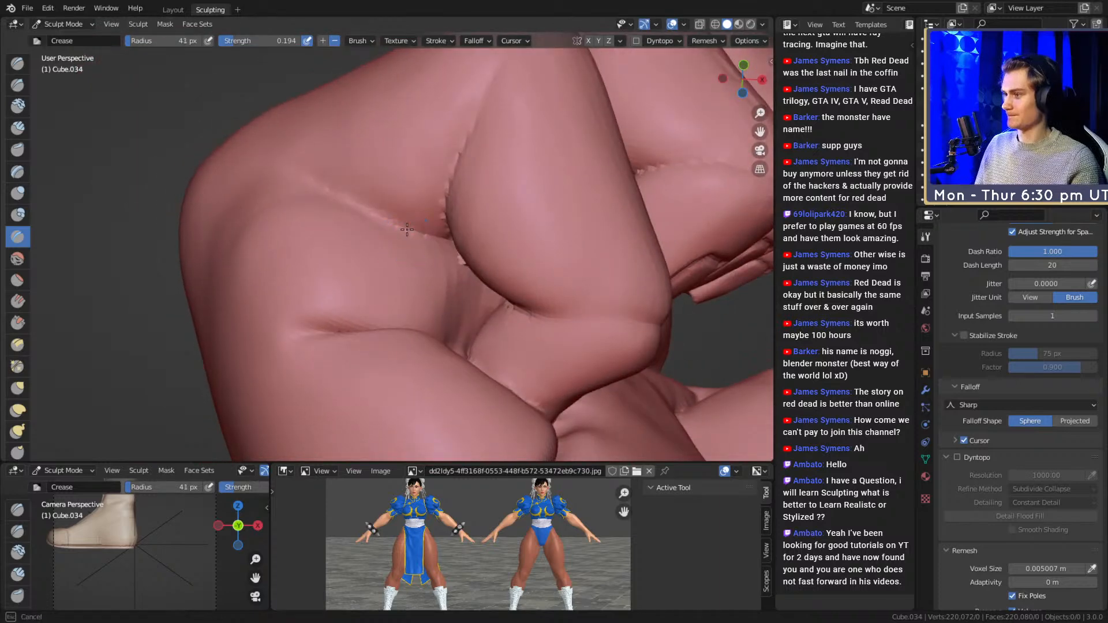
left_click_drag(337, 196, 303, 177)
middle_click_drag(326, 193, 349, 223)
- Deepen and extend the fold under the little finger with the Crease brush at 43 px and 0.345 strength
key("f")
left_click(341, 224)
left_click_drag(424, 264, 324, 234)
key("f")
left_click(338, 240)
key("shift+f")
left_click(359, 243)
left_click_drag(395, 261, 283, 209)
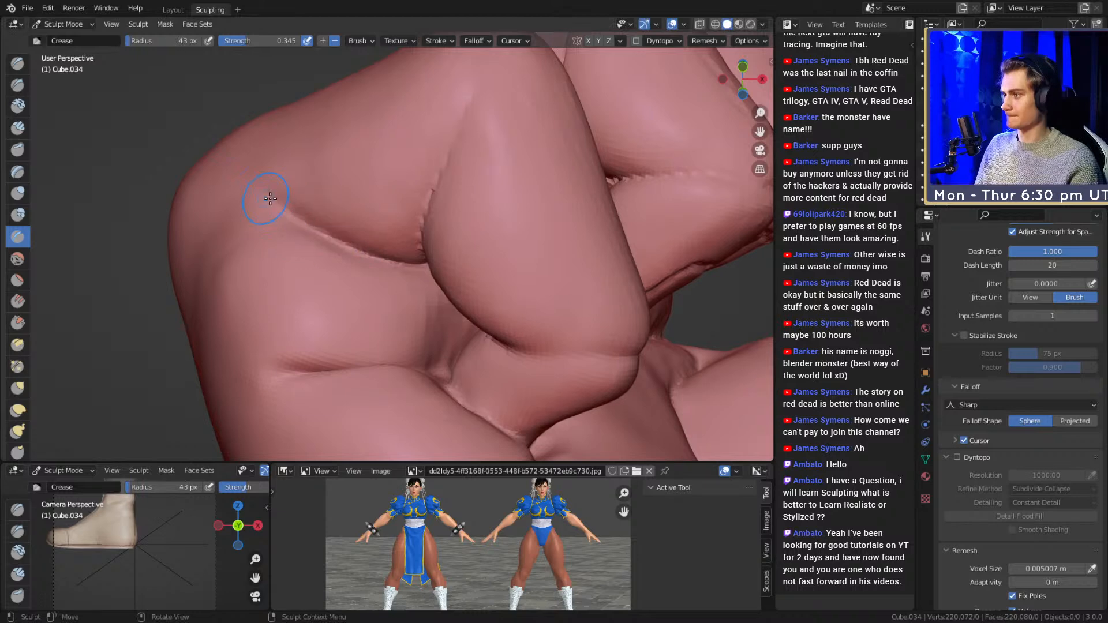
- Shape the side of the little finger above its fold with Clay Strips at 54 to 68 px
key("c")
mouse_move(410, 182)
left_mouse_down("alt")
mouse_move(411, 203)
mouse_move(459, 214)
left_mouse_up("alt")
key("f")
left_click(447, 213)
left_click_drag(468, 151, 447, 203, "alt")
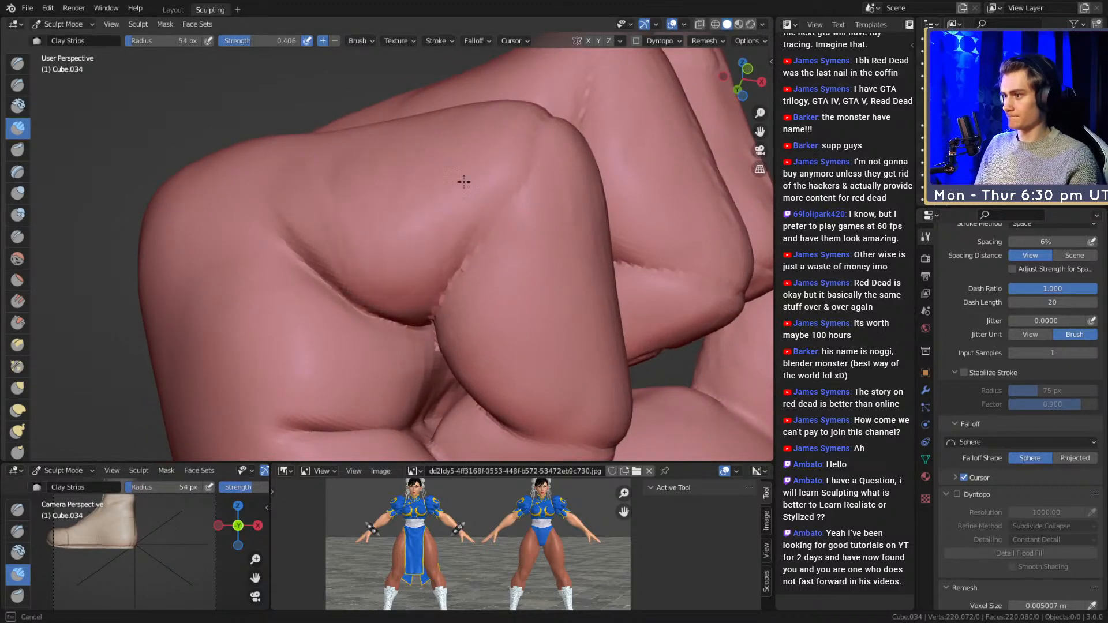
key("f")
left_click(366, 272)
mouse_move(360, 262)
left_mouse_down("alt")
mouse_move(362, 231)
mouse_move(369, 255)
left_mouse_up("alt")
key("f")
left_click(369, 236)
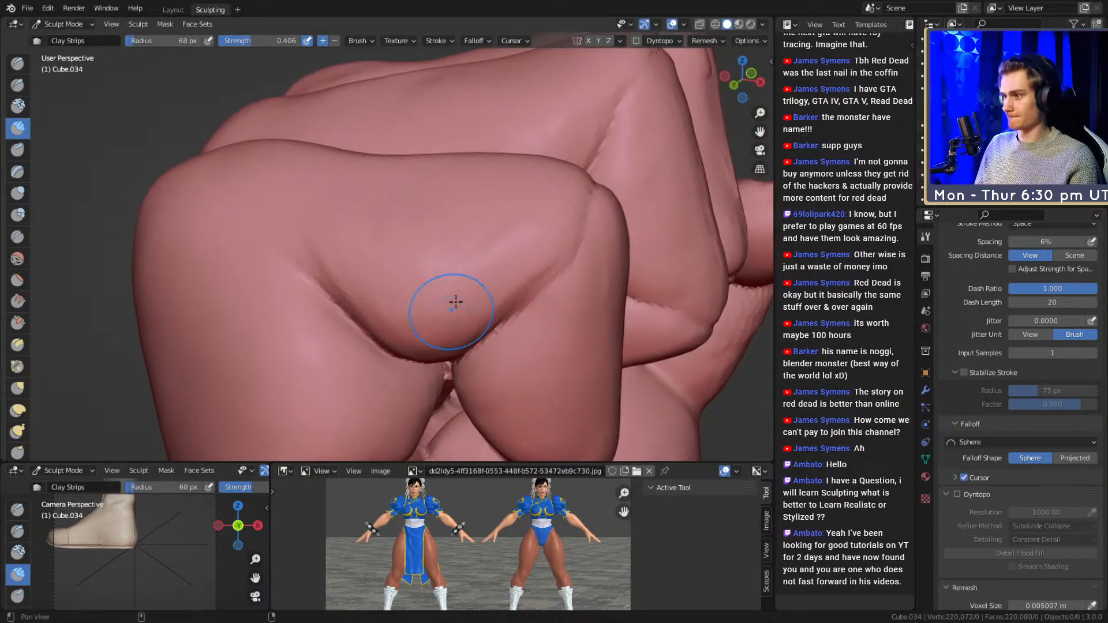
- Refine the little finger's bend and upper surface with Clay Strips, varying the brush radius
middle_click_drag(449, 314, 434, 270, "shift")
key("f")
left_click(500, 196)
left_click_drag(498, 203, 413, 233)
key("f")
left_click(411, 246)
mouse_move(415, 243)
middle_mouse_down("ctrl")
mouse_move(418, 294)
mouse_move(384, 254)
mouse_move(369, 257)
middle_mouse_up("ctrl")
mouse_move(404, 289)
middle_mouse_down("ctrl")
mouse_move(403, 260)
mouse_move(434, 231)
mouse_move(389, 211)
mouse_move(407, 208)
middle_mouse_up("ctrl")
key("f")
left_click(384, 221)
key("f")
left_click_drag(408, 183, 496, 323, "ctrl+alt")
- Adjust the fist's overall form with the Grab brush
middle_click_drag(338, 177, 433, 242)
mouse_move(432, 241)
left_mouse_down("alt")
mouse_move(396, 237)
mouse_move(448, 267)
mouse_move(371, 247)
mouse_move(379, 261)
mouse_move(418, 253)
mouse_move(393, 245)
mouse_move(408, 257)
mouse_move(426, 238)
mouse_move(408, 230)
left_mouse_up("alt")
key("g")
key("f")
left_click(410, 222)
key("f")
left_click(435, 254)
- Even out the back of the hand below the knuckles with Clay Strips, reducing the radius from 98 to 63 px
key("c")
key("f")
left_click(401, 206)
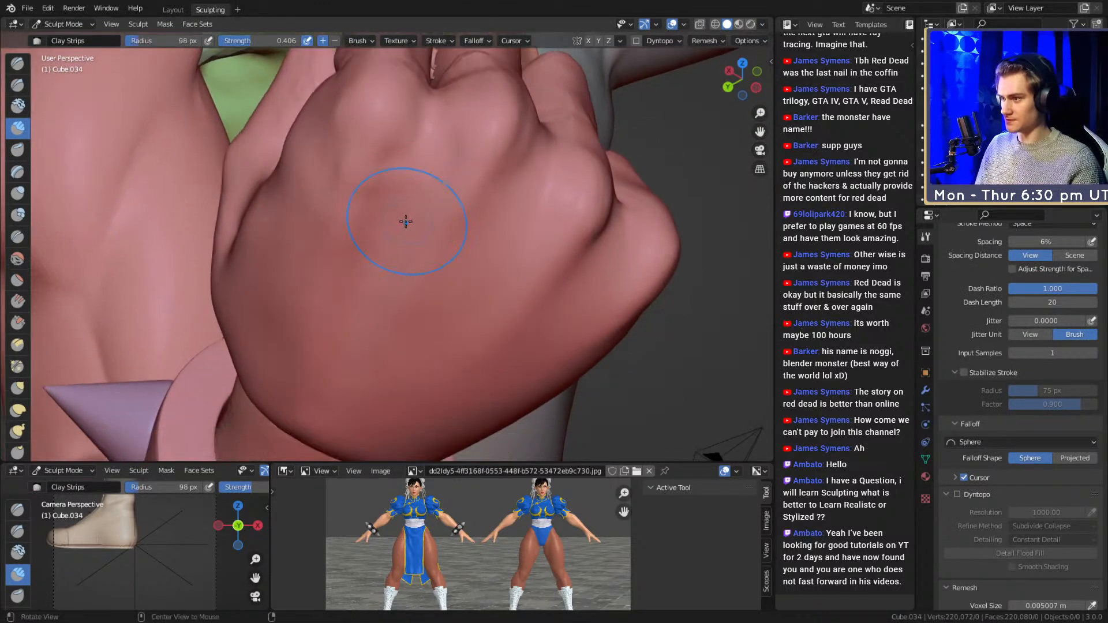
mouse_move(408, 183)
left_mouse_down("alt")
mouse_move(402, 223)
mouse_move(382, 204)
left_mouse_up("alt")
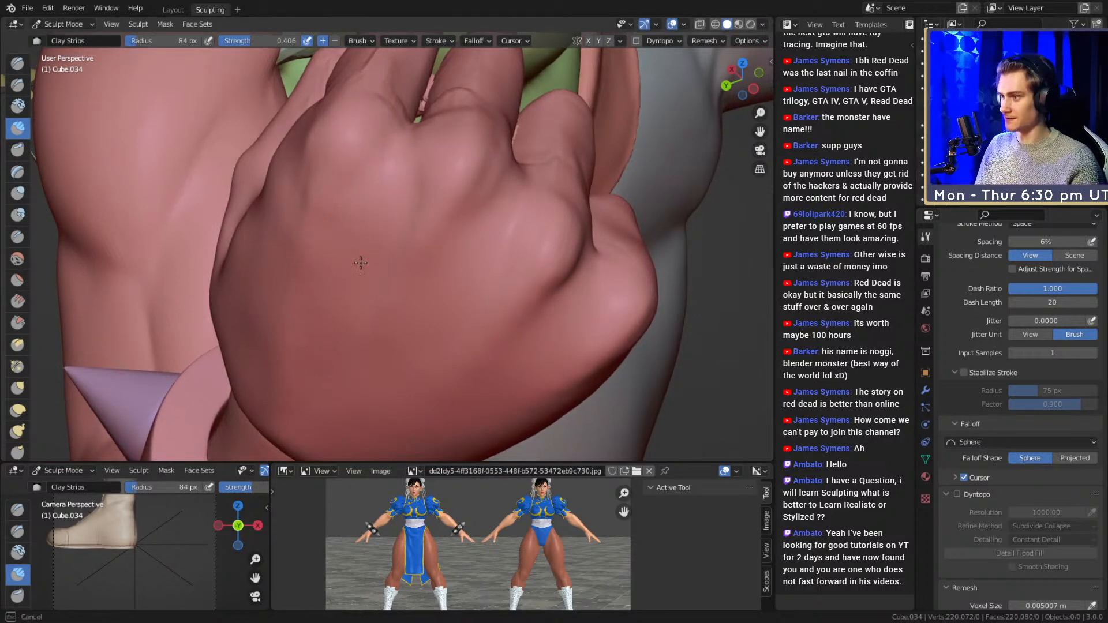
left_click_drag(359, 256, 378, 238, "alt")
left_click_drag(316, 347, 396, 291, "alt")
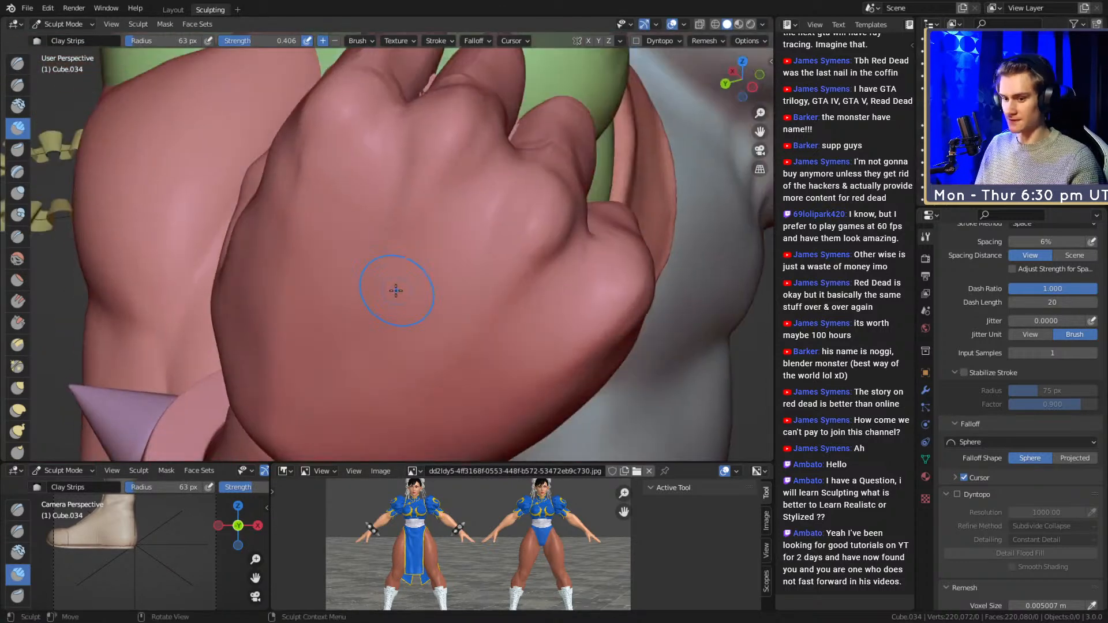
- Shape the inner surface below the index finger, beside the thumb gap, with Clay Strips at 33 to 55 px
mouse_move(447, 254)
left_mouse_down("alt")
mouse_move(440, 285)
mouse_move(448, 234)
mouse_move(504, 185)
left_mouse_up("alt")
mouse_move(346, 167)
left_mouse_down("alt")
mouse_move(450, 188)
mouse_move(427, 231)
left_mouse_up("alt")
mouse_move(346, 260)
left_mouse_down("ctrl+alt")
mouse_move(324, 213)
mouse_move(381, 241)
mouse_move(346, 213)
left_mouse_up("ctrl+alt")
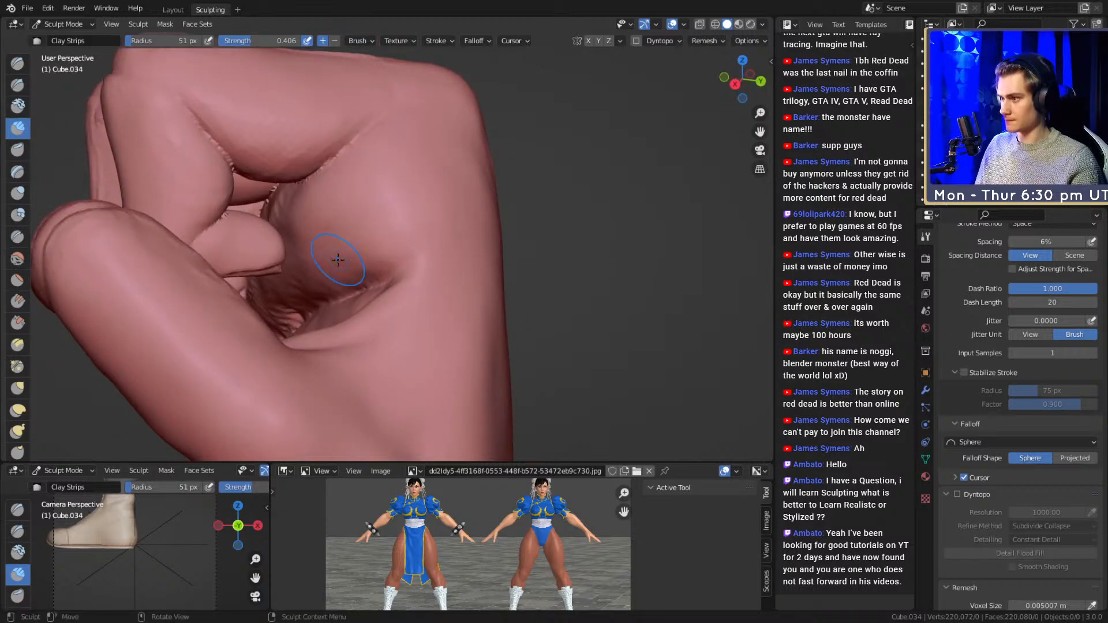
mouse_move(405, 204)
middle_mouse_down()
mouse_move(421, 225)
mouse_move(408, 240)
mouse_move(511, 149)
middle_mouse_up()
mouse_move(262, 244)
middle_mouse_down()
mouse_move(346, 236)
mouse_move(315, 237)
mouse_move(318, 248)
middle_mouse_up()
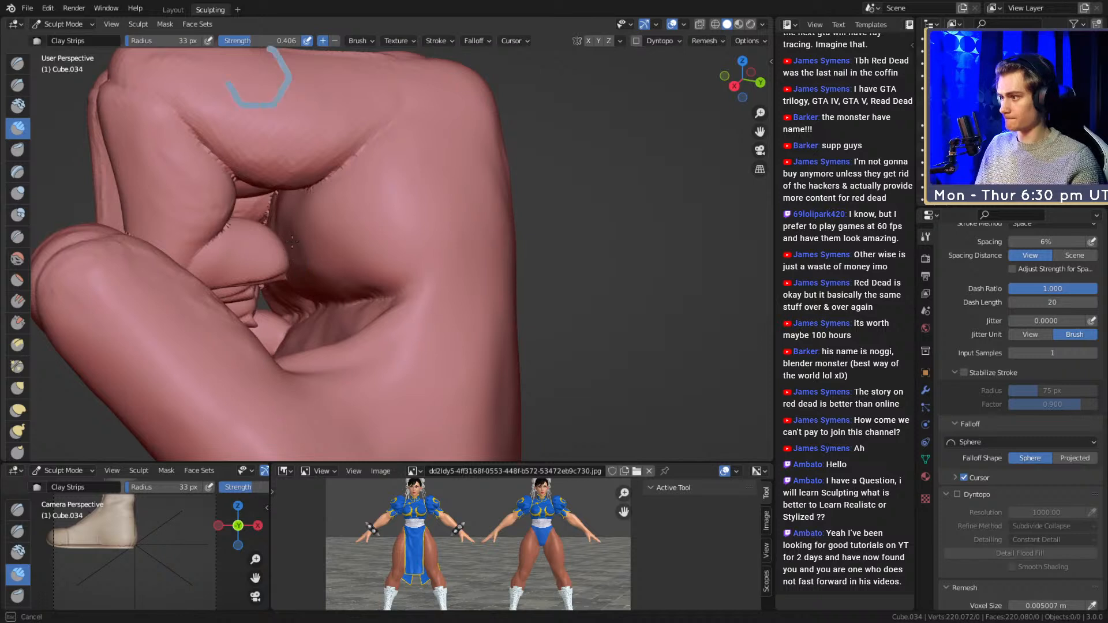
left_click_drag(294, 249, 296, 242)
key("f")
left_click(323, 257)
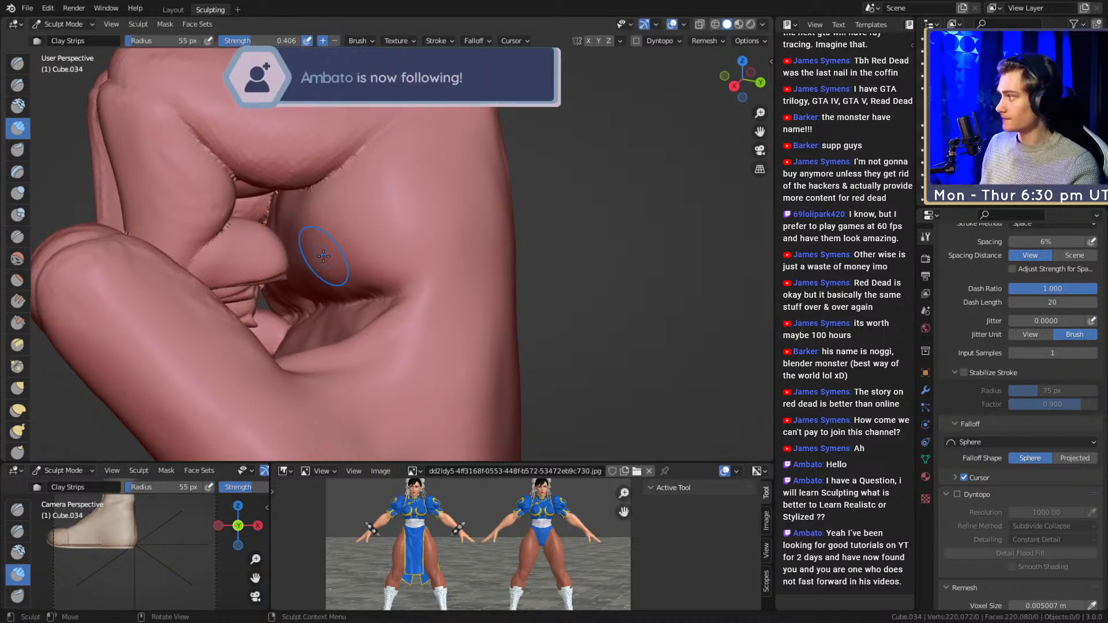
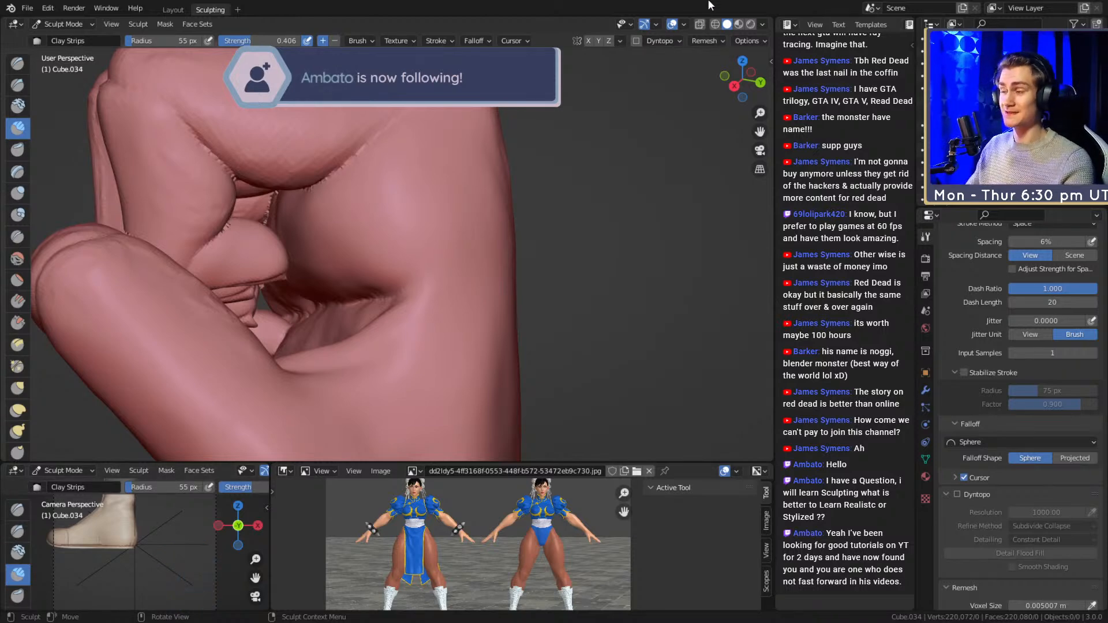
- Define the fold beneath the bent index finger with the Crease brush
mouse_move(546, 288)
left_mouse_down("alt")
mouse_move(381, 232)
mouse_move(303, 223)
mouse_move(473, 260)
mouse_move(366, 264)
mouse_move(391, 289)
mouse_move(340, 225)
mouse_move(370, 218)
left_mouse_up("alt")
key("shift+c")
key("f")
left_click(415, 214)
mouse_move(194, 158)
left_mouse_down()
mouse_move(334, 223)
mouse_move(429, 202)
left_mouse_up()
mouse_move(430, 202)
left_mouse_down("alt")
mouse_move(398, 228)
mouse_move(425, 227)
mouse_move(499, 167)
left_mouse_up("alt")
key("f")
left_click(348, 241)
mouse_move(526, 142)
left_mouse_down("alt")
mouse_move(418, 280)
mouse_move(481, 197)
mouse_move(495, 237)
left_mouse_up("alt")
key("f")
left_click(457, 240)
- Fill out the underside of the index finger along its fold with Clay Strips at 51 px
key("c")
mouse_move(453, 272)
left_mouse_down("alt")
mouse_move(404, 237)
mouse_move(376, 256)
left_mouse_up("alt")
key("f")
left_click(398, 232)
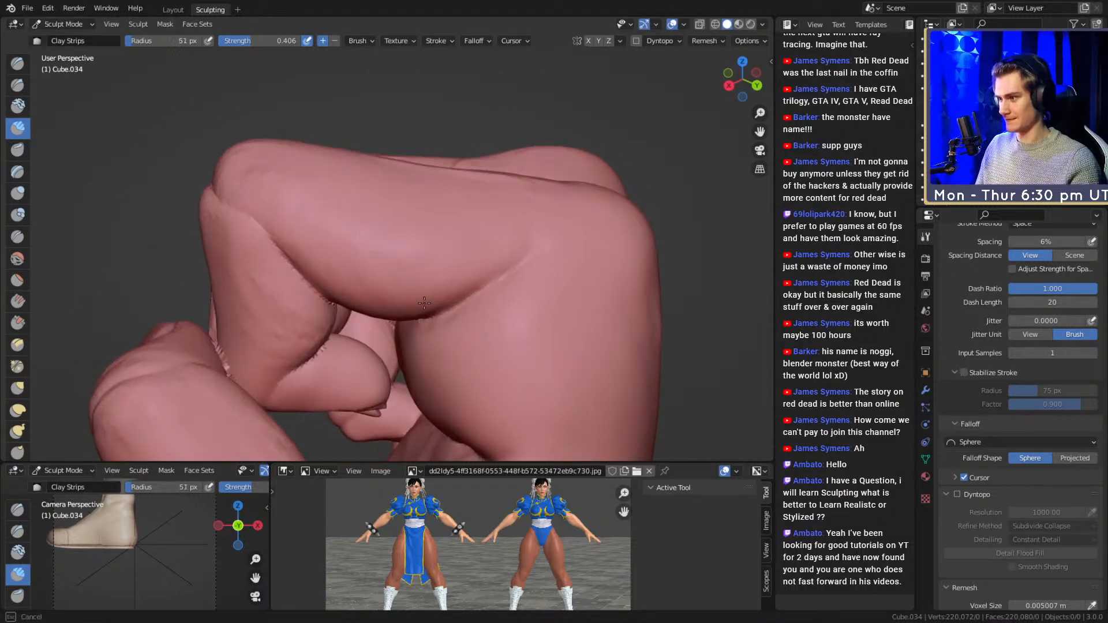
left_click_drag(416, 302, 387, 315, "alt")
- Build up the knuckles and the adjoining finger surfaces with Clay Strips at a 60 px radius
key("f")
mouse_move(485, 264)
left_mouse_down("alt")
mouse_move(369, 295)
mouse_move(337, 260)
left_mouse_up("alt")
left_click(417, 278)
key("f")
left_click(289, 173)
key("f")
left_click(310, 261)
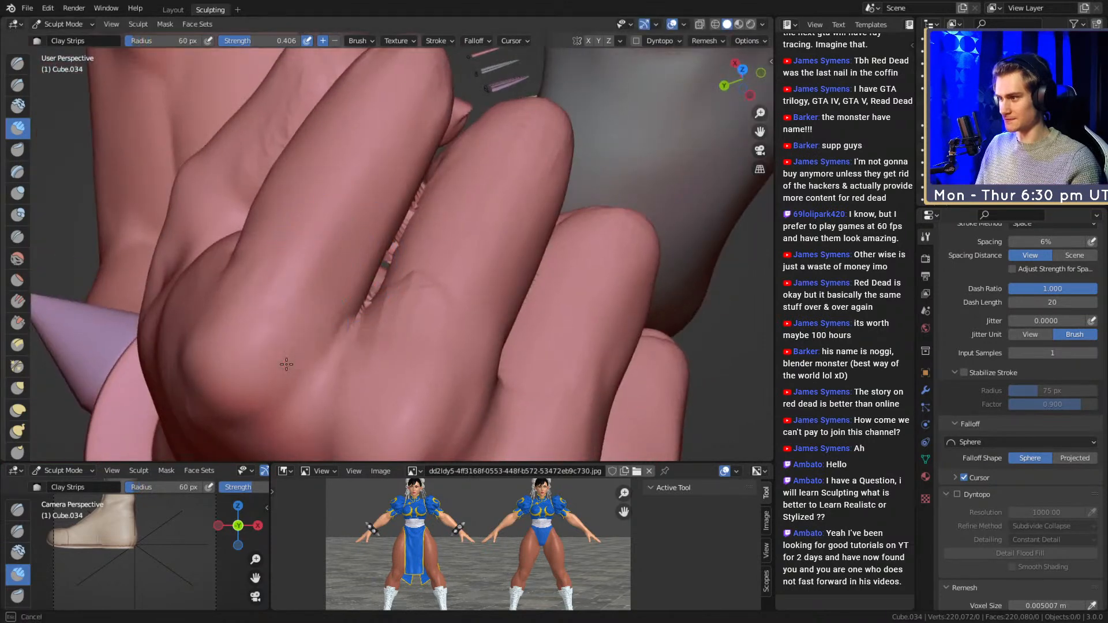
left_click_drag(287, 364, 260, 352, "alt")
mouse_move(430, 236)
left_mouse_down("alt")
mouse_move(383, 255)
mouse_move(387, 234)
left_mouse_up("alt")
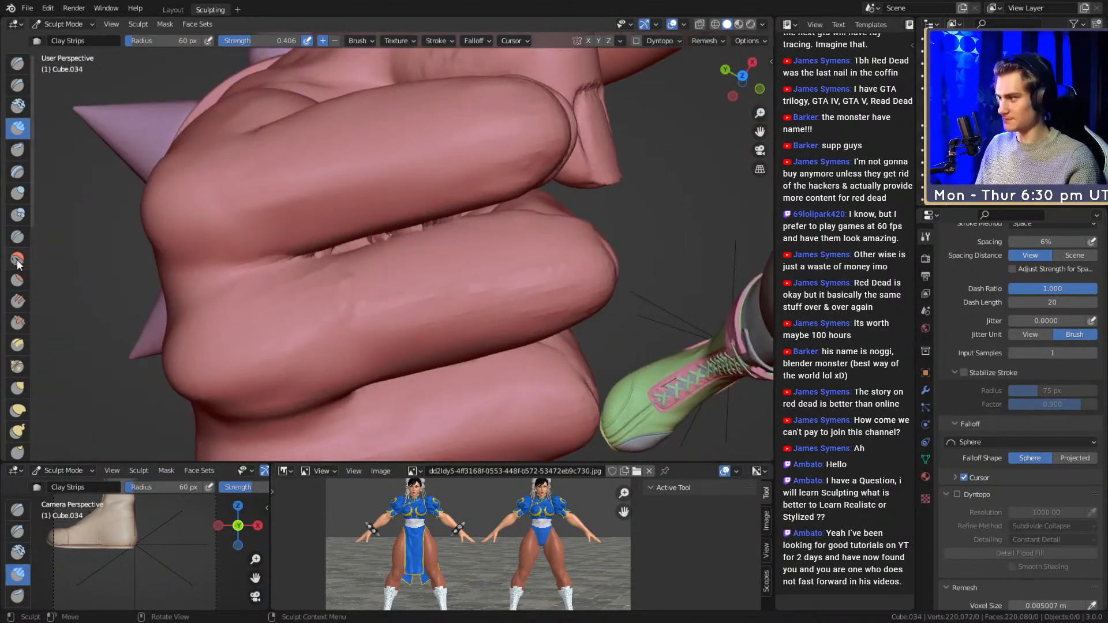
- Tighten the gap between the two neighbouring fingers with Pinch/Magnify at a radius of 197 and 176 px
left_click(17, 367)
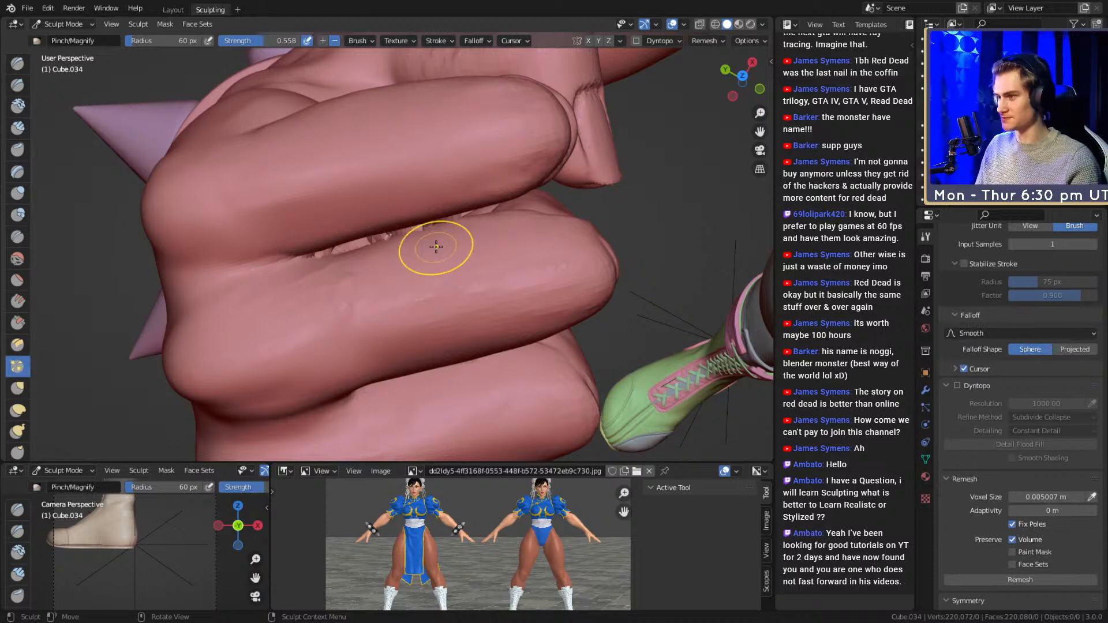
key("f")
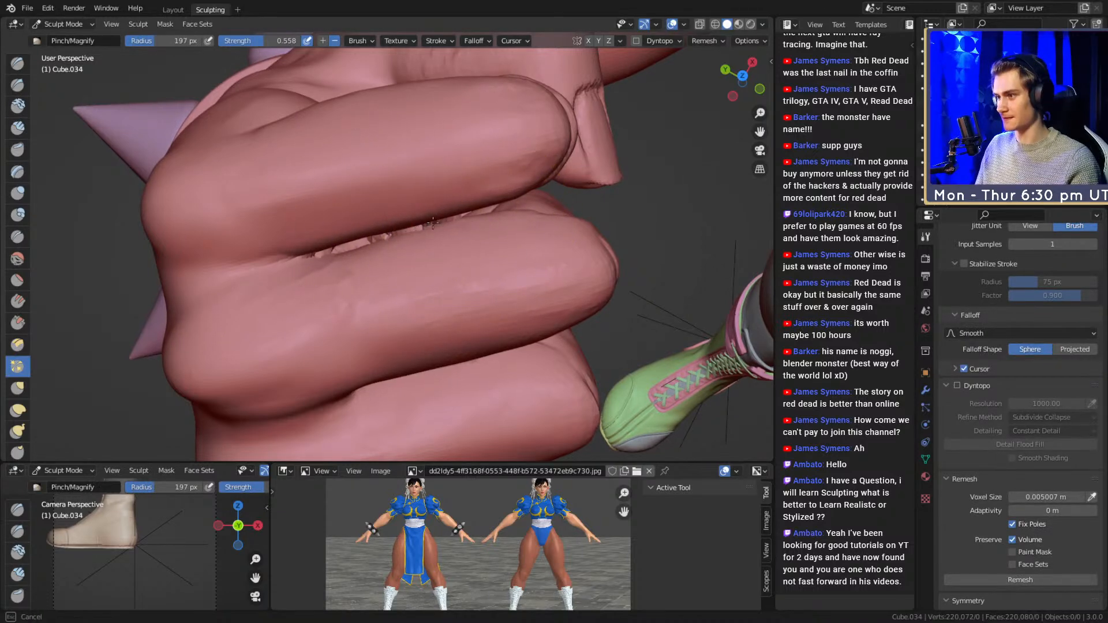
mouse_move(410, 229)
left_mouse_down()
mouse_move(470, 247)
mouse_move(329, 246)
mouse_move(314, 262)
left_mouse_up()
middle_click_drag(314, 262, 400, 233)
key("f")
mouse_move(400, 230)
left_mouse_down()
mouse_move(421, 159)
mouse_move(420, 211)
left_mouse_up()
mouse_move(420, 211)
middle_mouse_down()
mouse_move(371, 237)
mouse_move(438, 247)
mouse_move(443, 272)
middle_mouse_up()
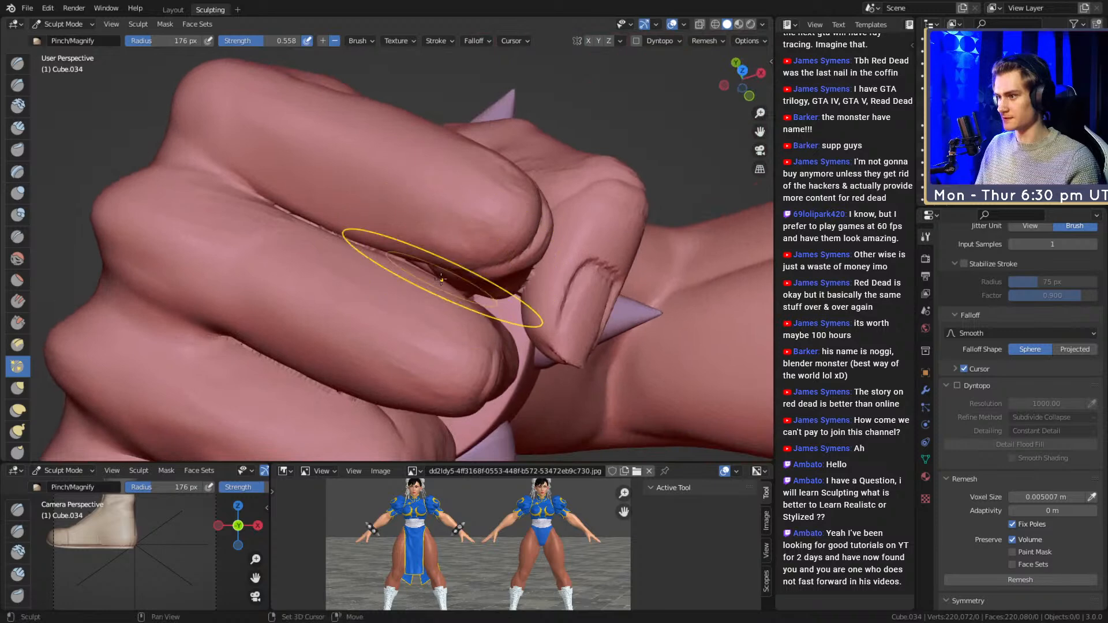
- Inflate the facing sides of the adjoining fingers with Inflate/Deflate, reducing the radius from 154 to 125 px
mouse_move(370, 271)
middle_mouse_down()
mouse_move(376, 255)
mouse_move(341, 259)
mouse_move(218, 190)
middle_mouse_up()
left_click(18, 194)
mouse_move(421, 240)
middle_mouse_down()
mouse_move(378, 277)
mouse_move(426, 155)
mouse_move(482, 240)
mouse_move(452, 206)
middle_mouse_up()
key("f")
left_click(432, 182)
key("f")
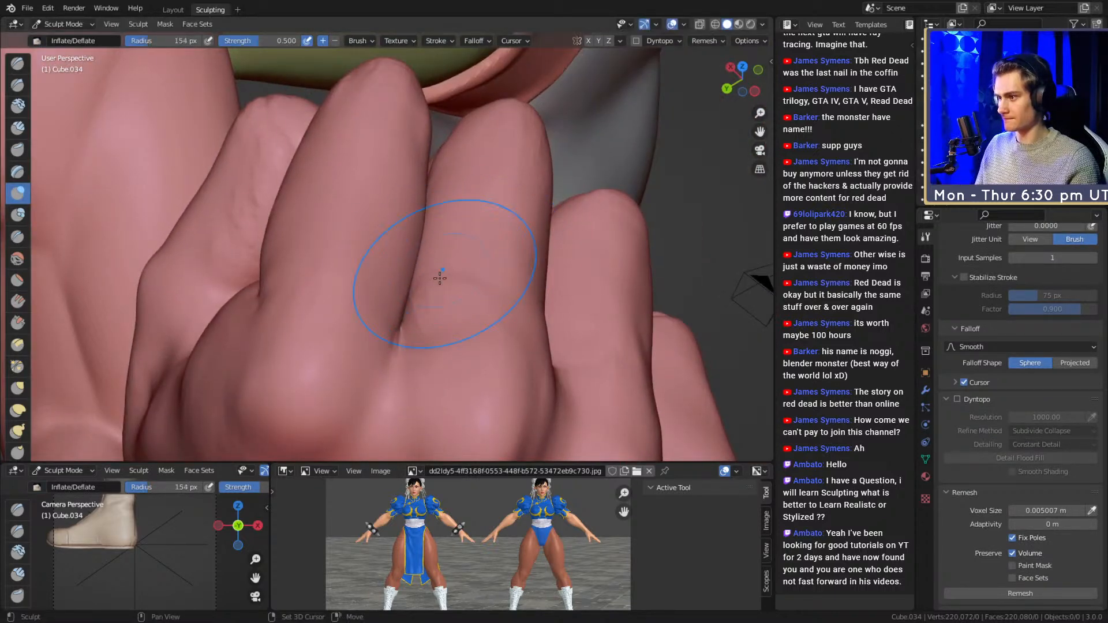
mouse_move(401, 282)
middle_mouse_down()
mouse_move(470, 173)
mouse_move(450, 242)
middle_mouse_up()
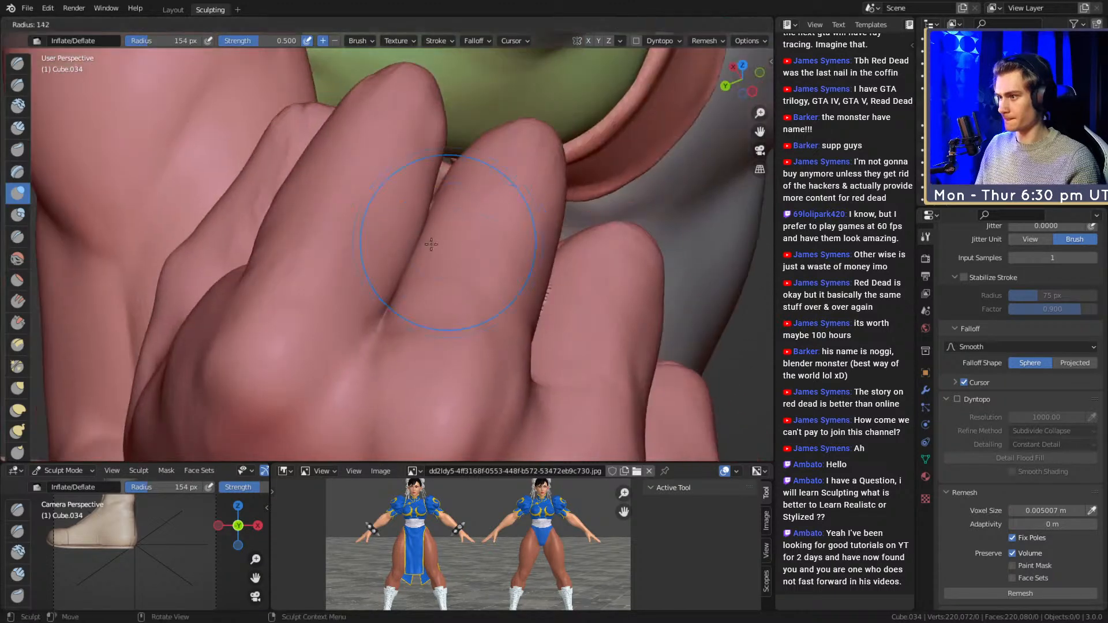
middle_click_drag(469, 178, 418, 220)
mouse_move(423, 303)
middle_mouse_down()
mouse_move(365, 342)
mouse_move(432, 223)
mouse_move(321, 210)
middle_mouse_up()
key("g")
key("i")
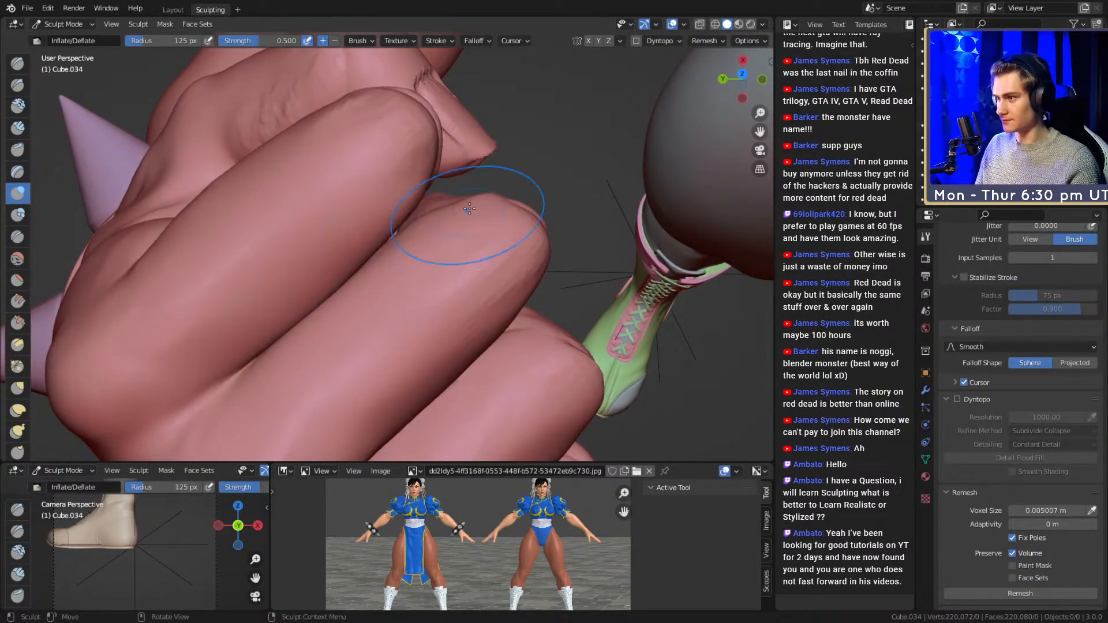
- Fill out the bent middle joints and lower segments of the fingers with Inflate/Deflate at 101 px
middle_click_drag(515, 219, 383, 240)
mouse_move(433, 198)
middle_mouse_down()
mouse_move(448, 197)
mouse_move(432, 198)
middle_mouse_up()
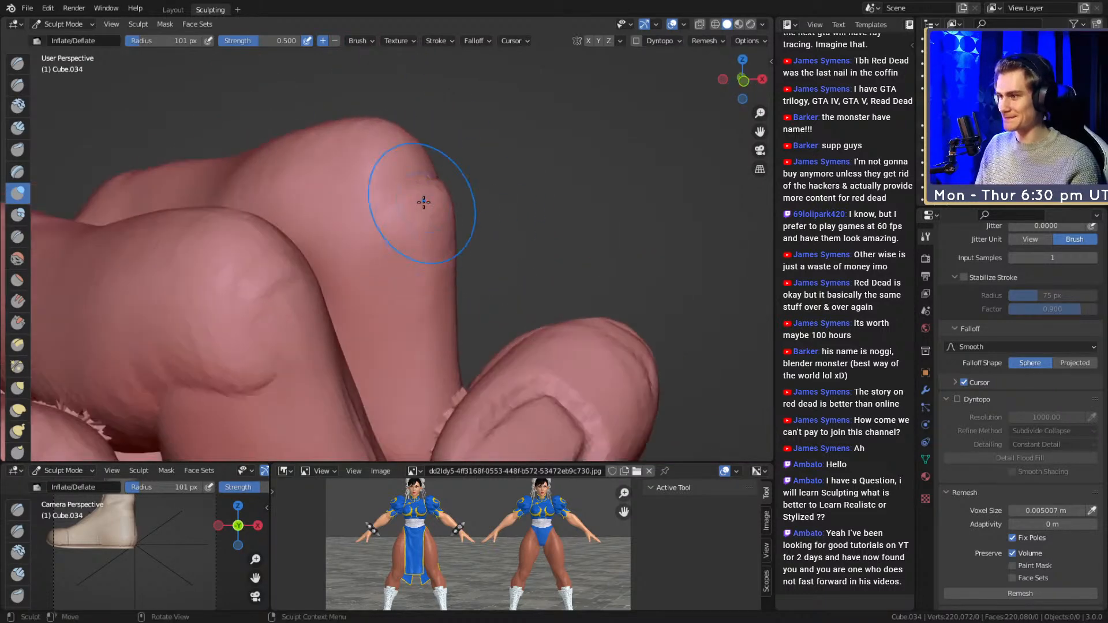
middle_click_drag(456, 254, 315, 257)
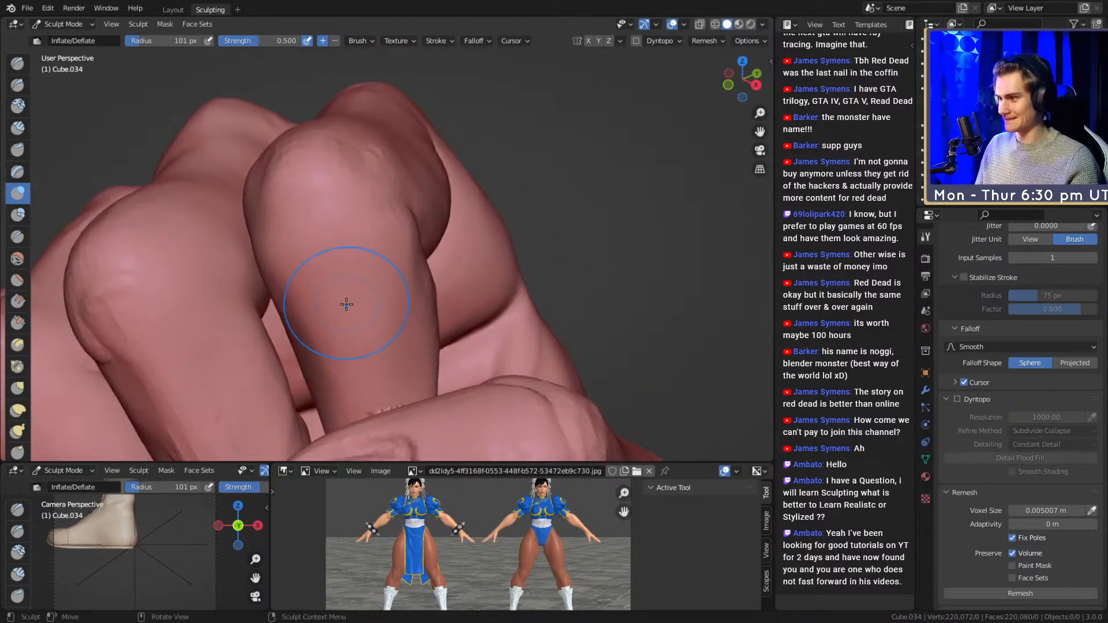
middle_click_drag(325, 297, 333, 217)
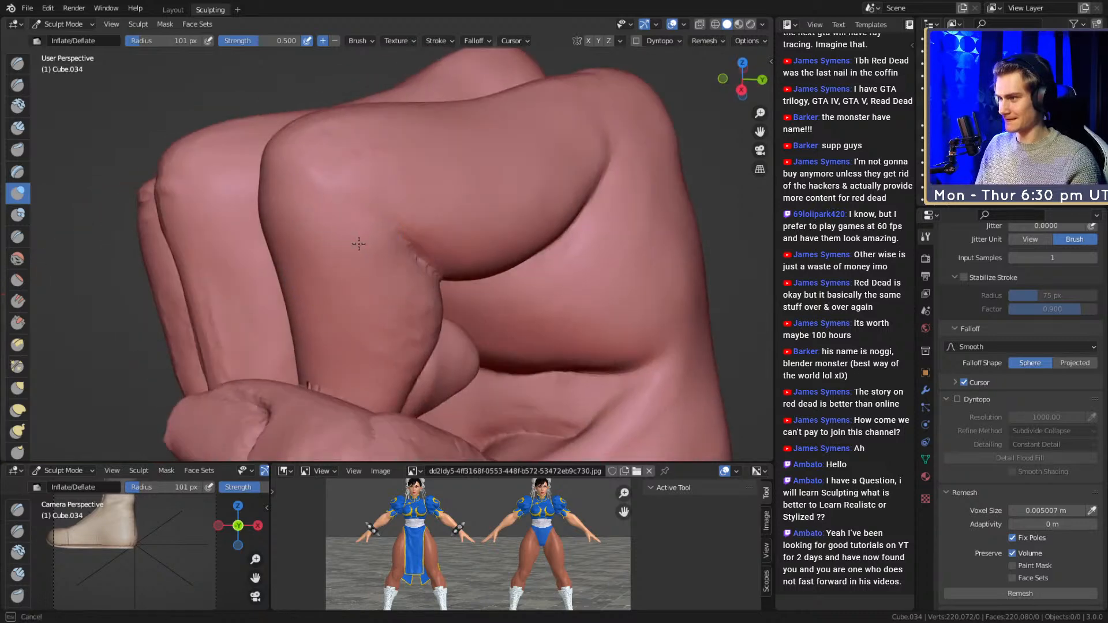
middle_click_drag(326, 264, 367, 250)
mouse_move(344, 174)
middle_mouse_down()
mouse_move(378, 226)
mouse_move(479, 202)
middle_mouse_up()
mouse_move(398, 190)
middle_mouse_down()
mouse_move(410, 233)
mouse_move(414, 223)
mouse_move(491, 229)
mouse_move(404, 287)
mouse_move(448, 225)
middle_mouse_up()
- Adjust the upper contour of the bent index finger with the Grab brush at 242 and 178 px
key("g")
key("f")
left_click(428, 228)
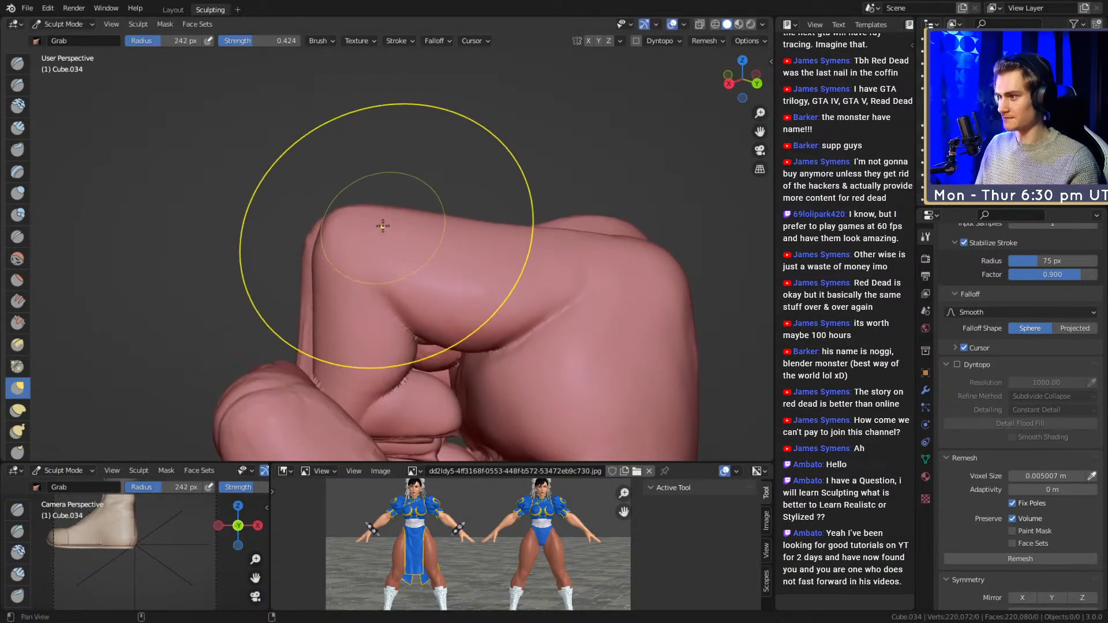
middle_click_drag(379, 223, 370, 234)
middle_click_drag(457, 221, 382, 186, "shift")
left_click_drag(395, 183, 402, 165)
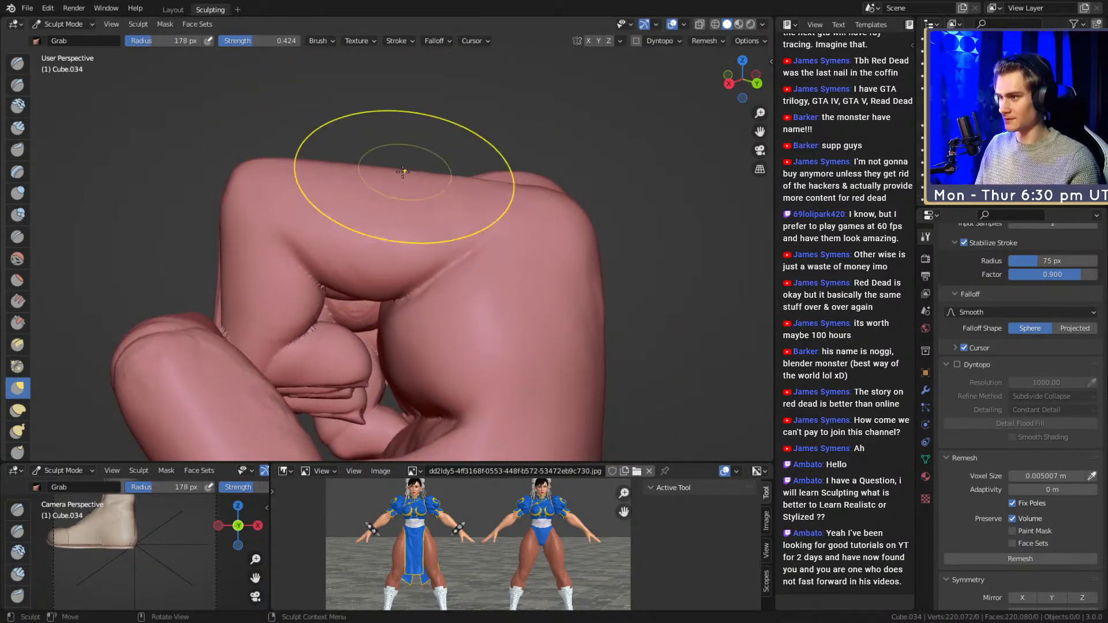
middle_click_drag(470, 187, 441, 176, "shift")
- Refine the index finger's shape near its knuckle with the Grab brush at a 125 px radius
key("f")
left_click(499, 177)
mouse_move(508, 178)
middle_mouse_down("shift")
mouse_move(446, 165)
mouse_move(444, 192)
middle_mouse_up("shift")
left_click_drag(446, 190, 427, 195)
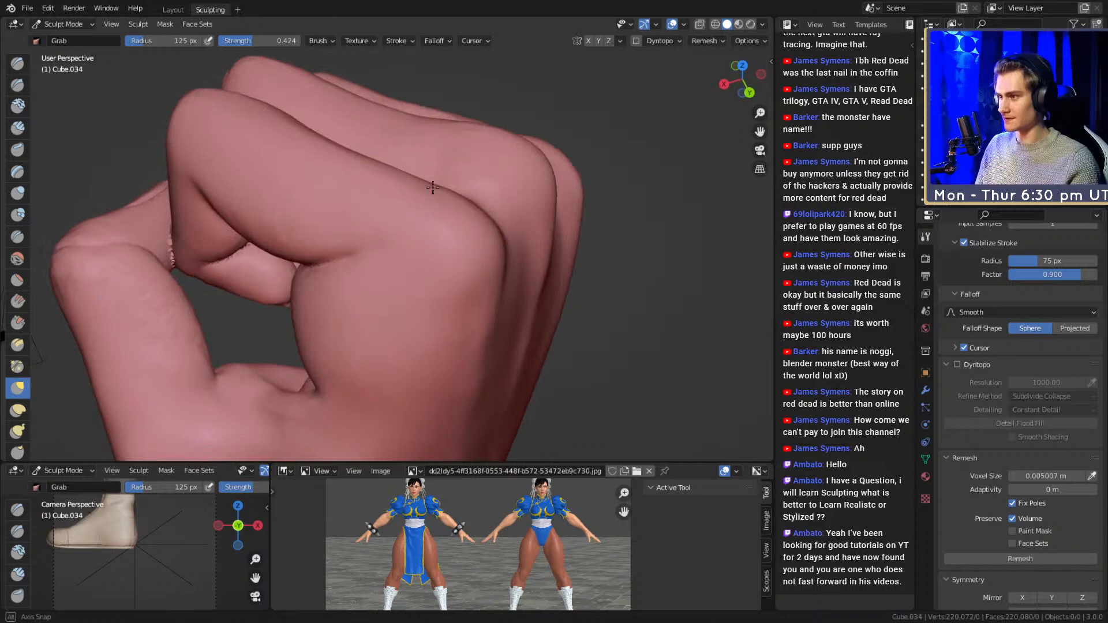
middle_click_drag(426, 194, 447, 160)
key("f")
left_click(436, 165)
key("f")
left_click(437, 165)
left_click_drag(437, 165, 440, 158)
left_click_drag(441, 158, 477, 202, "alt")
- Extend the fold beneath the index finger toward the knuckle with the Crease brush at 24 px
scroll(477, 201, "up", 4)
key("shift+c")
left_click_drag(511, 118, 554, 80, "alt")
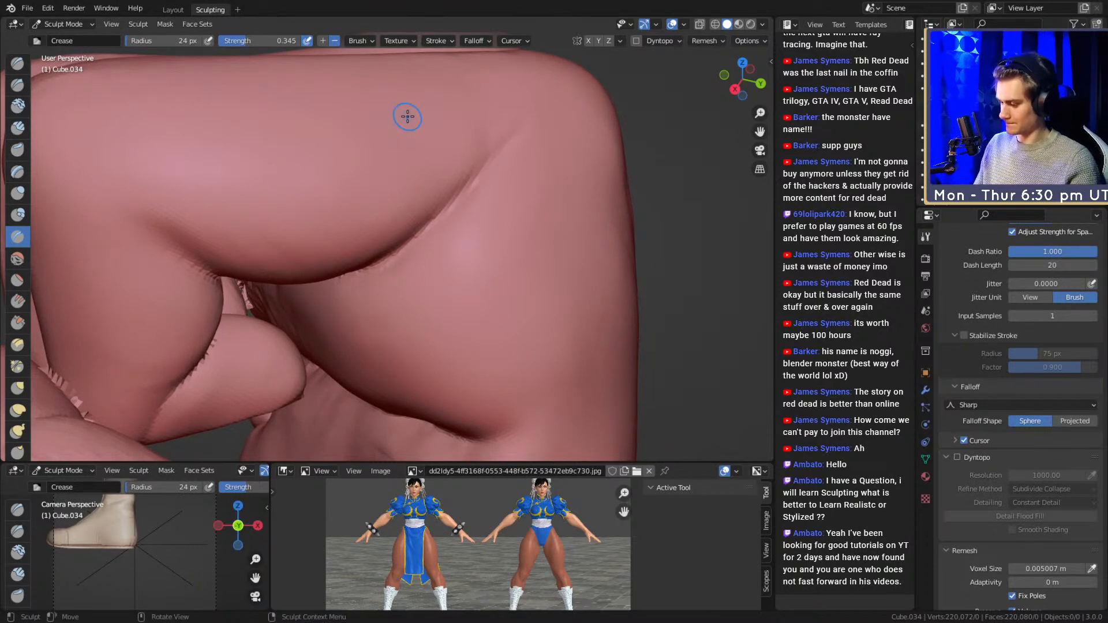
- Build up the skin around the knuckle end of the index finger's fold with Clay Strips at 29 px
key("c")
mouse_move(519, 156)
left_mouse_down("alt")
mouse_move(501, 167)
mouse_move(511, 140)
left_mouse_up("alt")
key("f")
left_click(446, 165)
key("f")
left_click(450, 167)
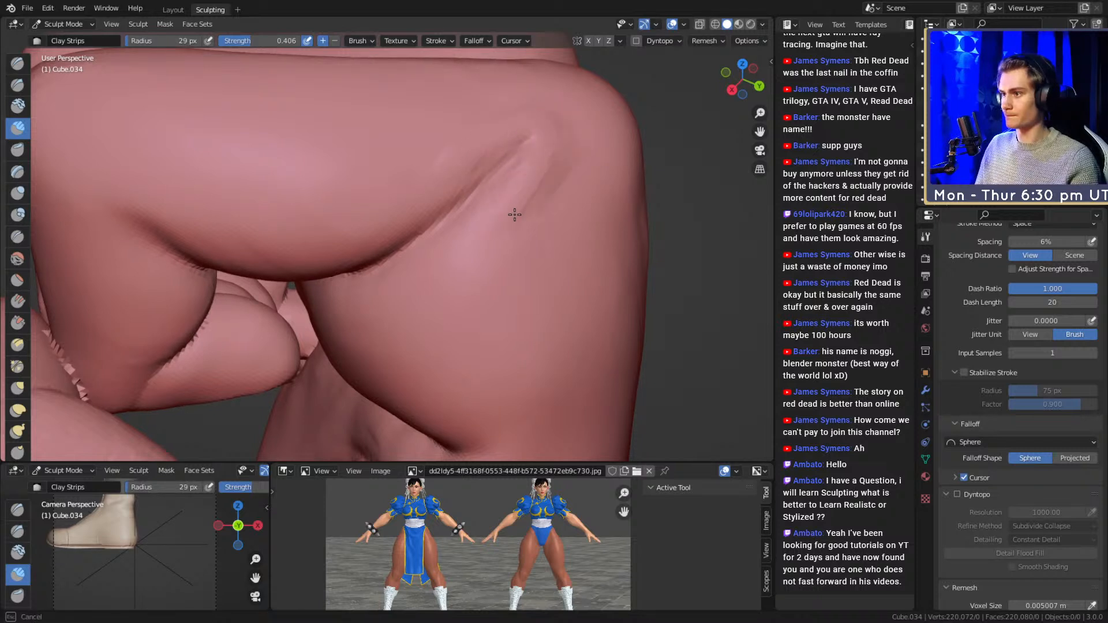
- Even out the surface below the index knuckle with Clay Strips at 39 px and save the file
key("f")
left_click(493, 262)
left_click_drag(557, 215, 547, 222)
mouse_move(537, 179)
left_mouse_down("ctrl+alt")
mouse_move(531, 260)
mouse_move(425, 222)
mouse_move(445, 265)
mouse_move(456, 213)
mouse_move(396, 167)
left_mouse_up("ctrl+alt")
key("f")
left_click(441, 211)
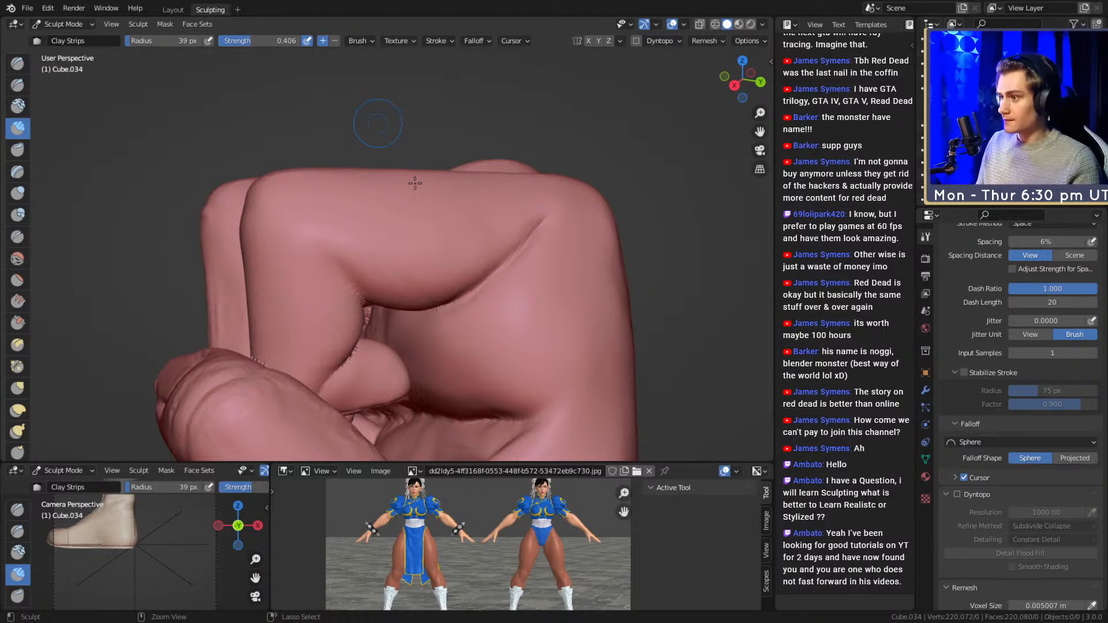
key("ctrl+s")
- Carve the inner fold at the index finger's middle joint with the Crease brush at 25 px
mouse_move(420, 245)
left_mouse_down("alt")
mouse_move(356, 203)
mouse_move(369, 156)
left_mouse_up("alt")
key("shift+c")
mouse_move(451, 280)
left_mouse_down()
mouse_move(370, 207)
mouse_move(393, 249)
mouse_move(356, 207)
mouse_move(445, 197)
mouse_move(415, 219)
mouse_move(434, 231)
mouse_move(358, 223)
mouse_move(399, 219)
left_mouse_up()
key("f")
left_click(343, 223)
key("f")
left_click(399, 242)
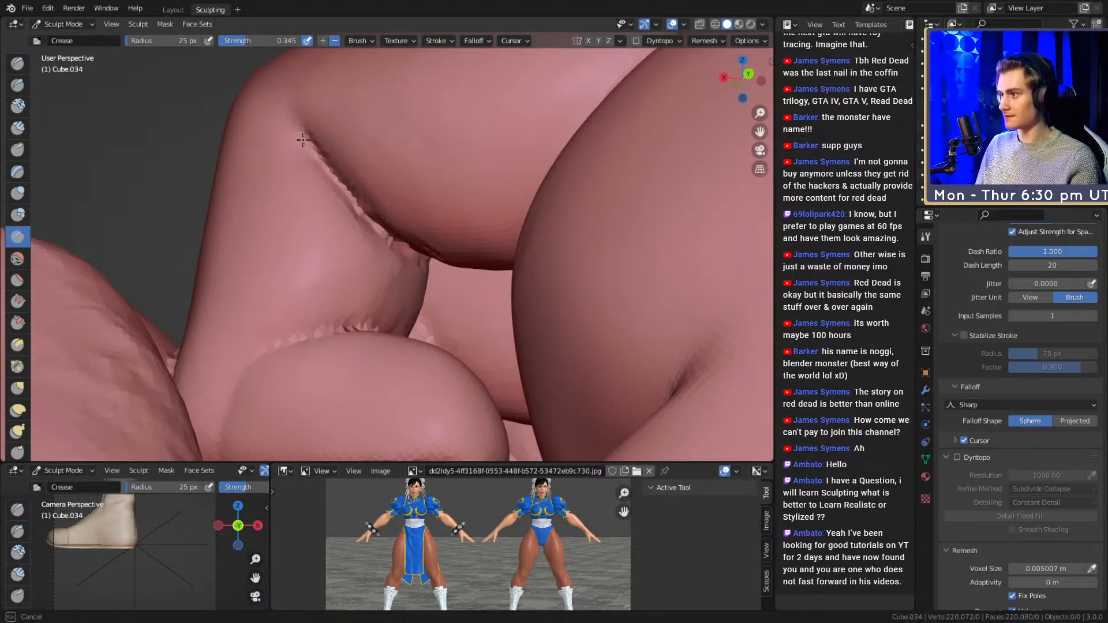
- Sharpen the upper end of the middle joint's fold with the Crease brush at 19 to 22 px
mouse_move(346, 189)
left_mouse_down("alt")
mouse_move(386, 237)
mouse_move(396, 213)
mouse_move(459, 163)
mouse_move(462, 260)
mouse_move(478, 230)
mouse_move(462, 220)
mouse_move(425, 250)
mouse_move(466, 197)
mouse_move(383, 168)
mouse_move(219, 254)
mouse_move(431, 210)
mouse_move(424, 222)
left_mouse_up("alt")
key("f")
left_click(326, 193)
left_click_drag(312, 177, 338, 214)
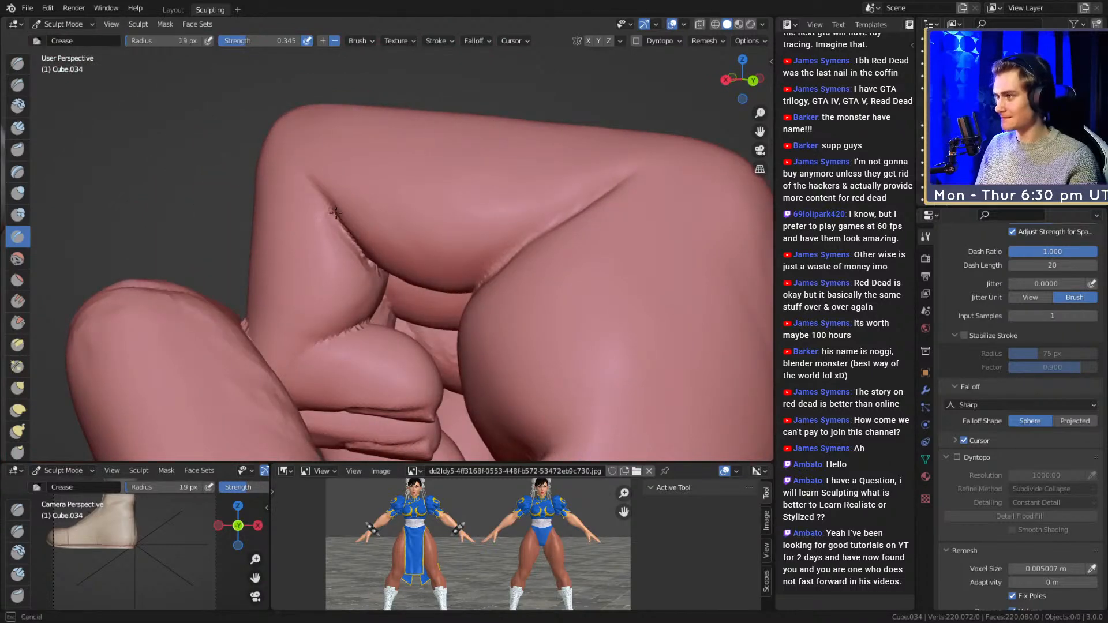
left_click_drag(297, 166, 357, 227, "alt")
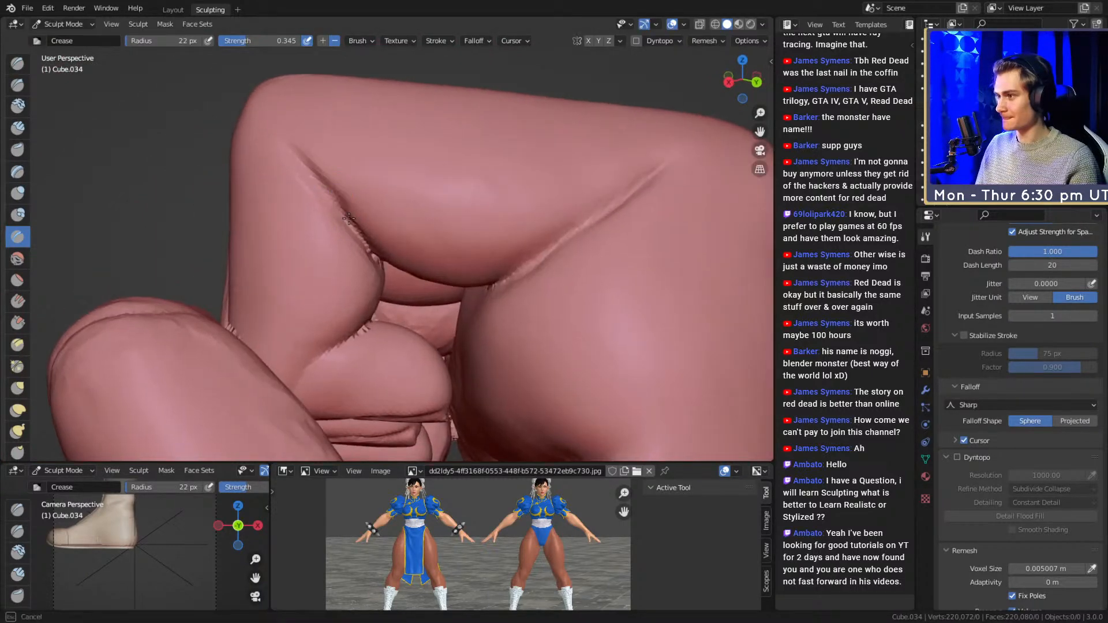
- Swell the skin along the index finger's middle joint fold with Inflate/Deflate at 75 px
left_click(17, 149)
left_click(17, 193)
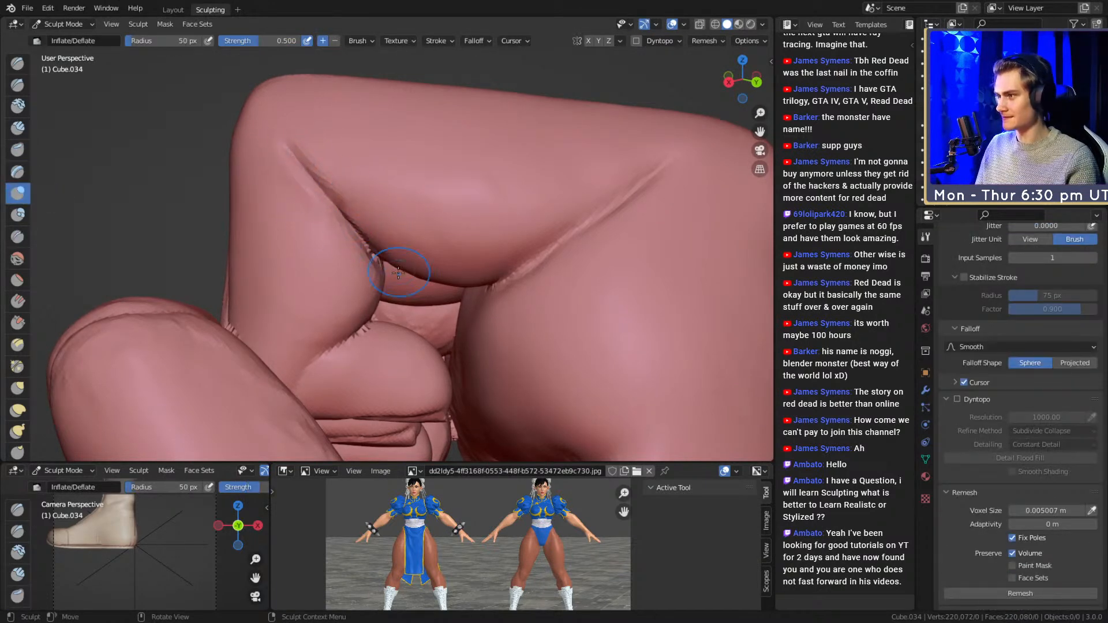
left_click_drag(397, 267, 359, 213, "alt")
left_click_drag(408, 267, 378, 229, "alt")
key("f")
left_click(387, 231)
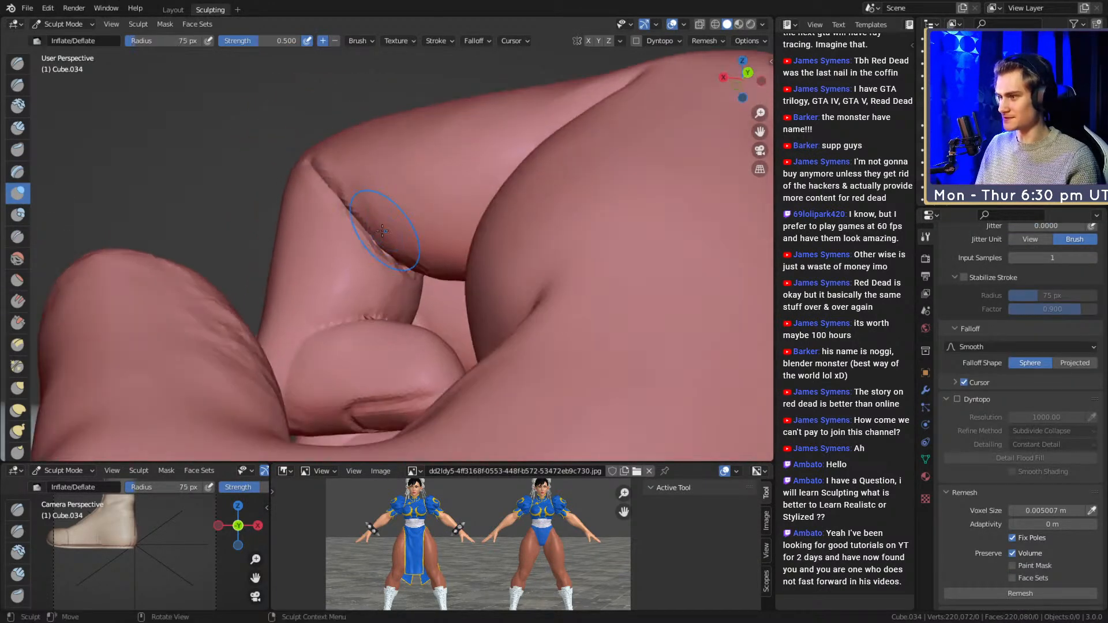
middle_click_drag(341, 183, 343, 169)
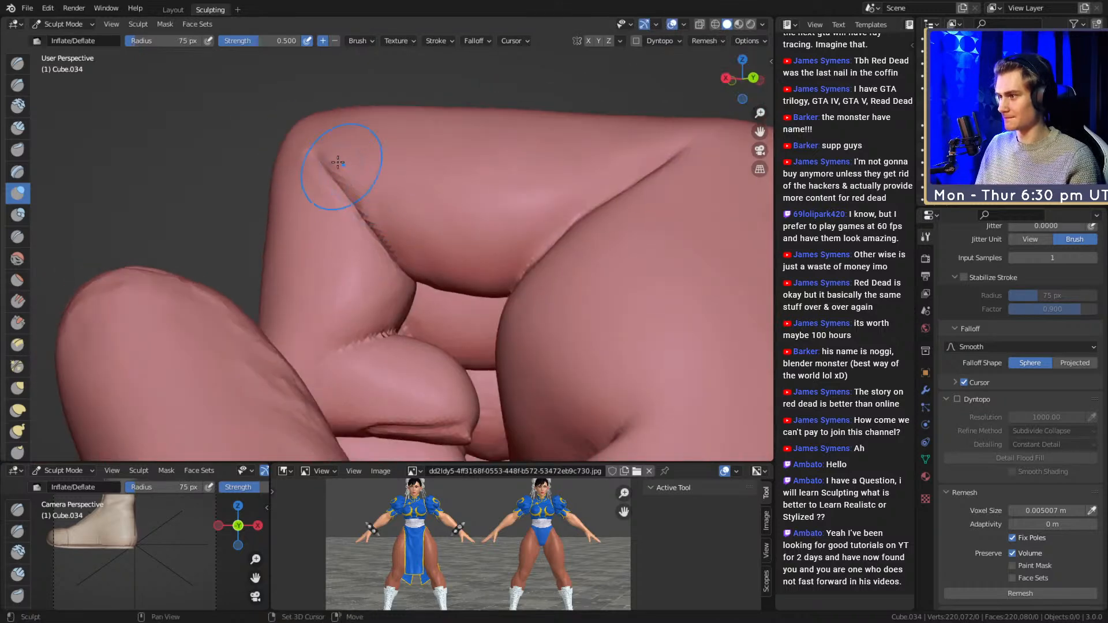
- Refine the index finger's joint fold with the Crease brush, reducing the radius from 53 to 34 px, and save the file
key("shift+c")
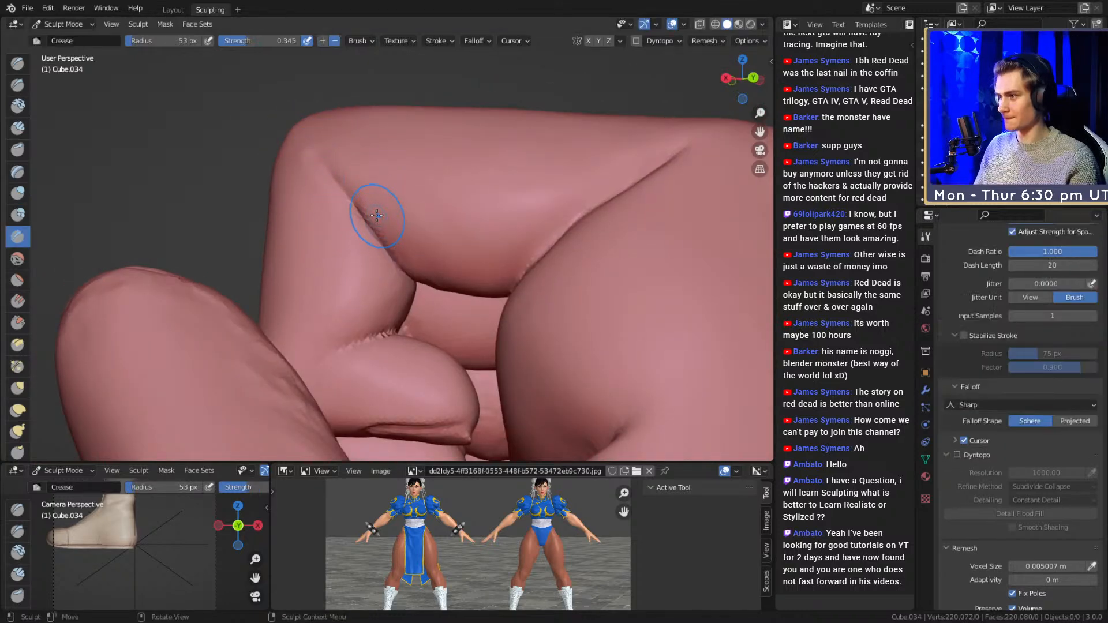
scroll(388, 241, "down", 7)
mouse_move(358, 231)
left_mouse_down("alt")
mouse_move(526, 240)
mouse_move(399, 209)
left_mouse_up("alt")
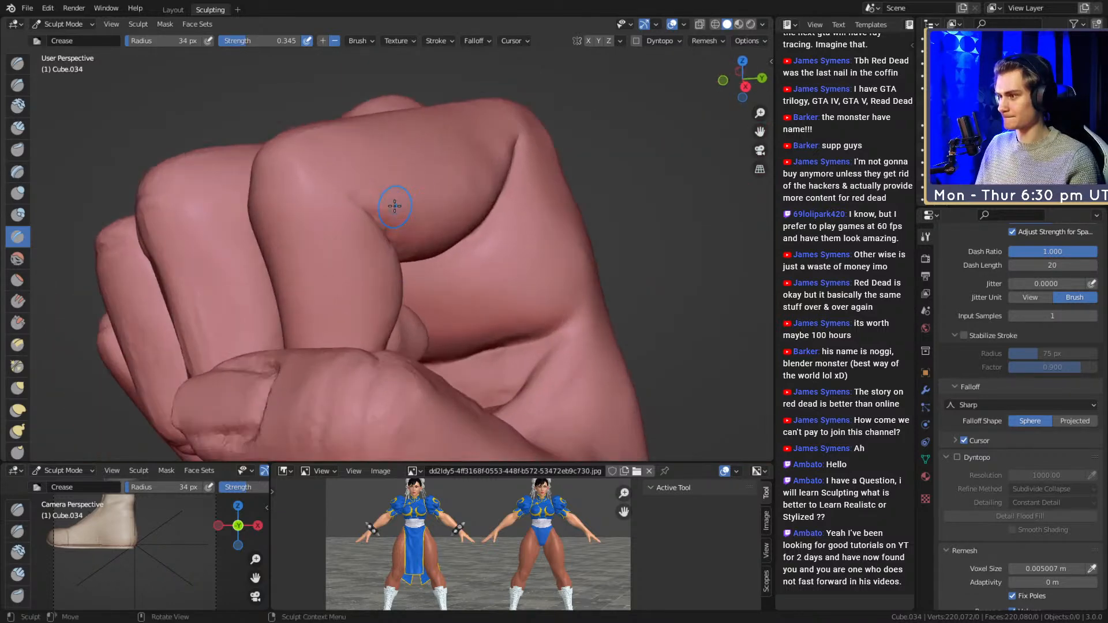
mouse_move(328, 226)
middle_mouse_down()
mouse_move(458, 236)
mouse_move(412, 185)
middle_mouse_up()
left_click_drag(398, 173, 401, 157)
mouse_move(369, 184)
middle_mouse_down()
mouse_move(360, 199)
mouse_move(324, 142)
middle_mouse_up()
mouse_move(377, 185)
middle_mouse_down("ctrl")
mouse_move(376, 260)
mouse_move(404, 230)
mouse_move(363, 276)
mouse_move(366, 230)
mouse_move(364, 296)
mouse_move(408, 235)
mouse_move(585, 219)
middle_mouse_up("ctrl")
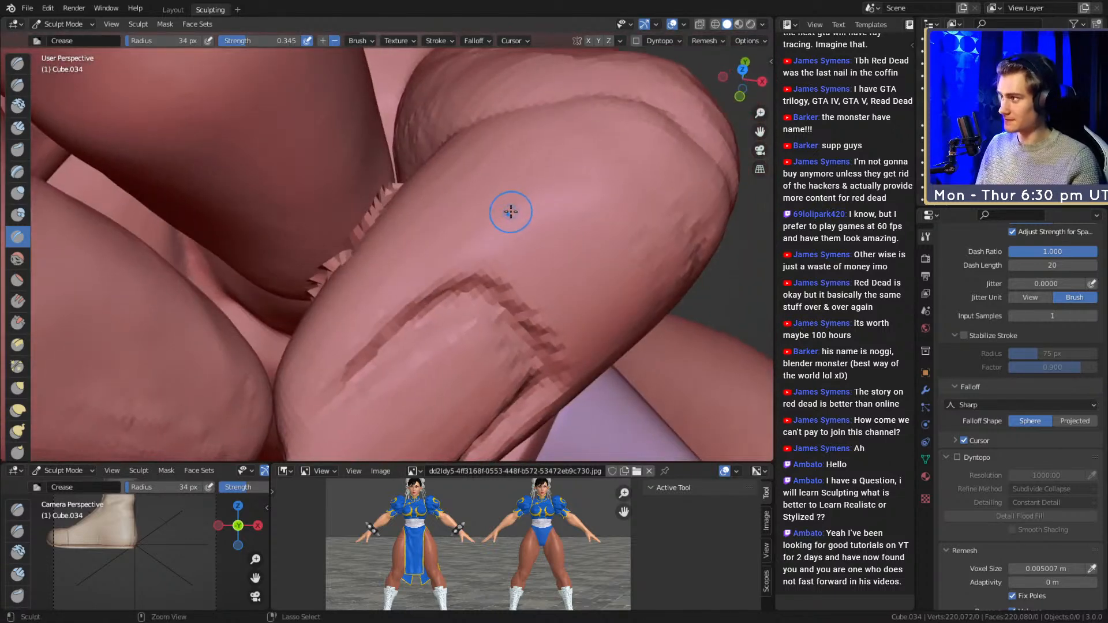
key("ctrl+s")
- Shape the inner side of the curled fingers with Clay Strips
mouse_move(455, 227)
middle_mouse_down()
mouse_move(383, 277)
mouse_move(354, 277)
mouse_move(349, 217)
middle_mouse_up()
key("c")
key("f")
left_click(404, 211)
mouse_move(370, 376)
middle_mouse_down()
mouse_move(383, 202)
mouse_move(289, 170)
mouse_move(403, 148)
mouse_move(403, 203)
mouse_move(500, 167)
middle_mouse_up()
mouse_move(465, 234)
middle_mouse_down()
mouse_move(457, 222)
mouse_move(512, 230)
mouse_move(361, 156)
middle_mouse_up()
mouse_move(437, 173)
middle_mouse_down()
mouse_move(407, 245)
mouse_move(419, 221)
middle_mouse_up()
- Define the inner bend fold of the outermost curled finger with the Crease brush at 38 and 82 px
key("shift+c")
middle_click_drag(519, 215, 451, 202)
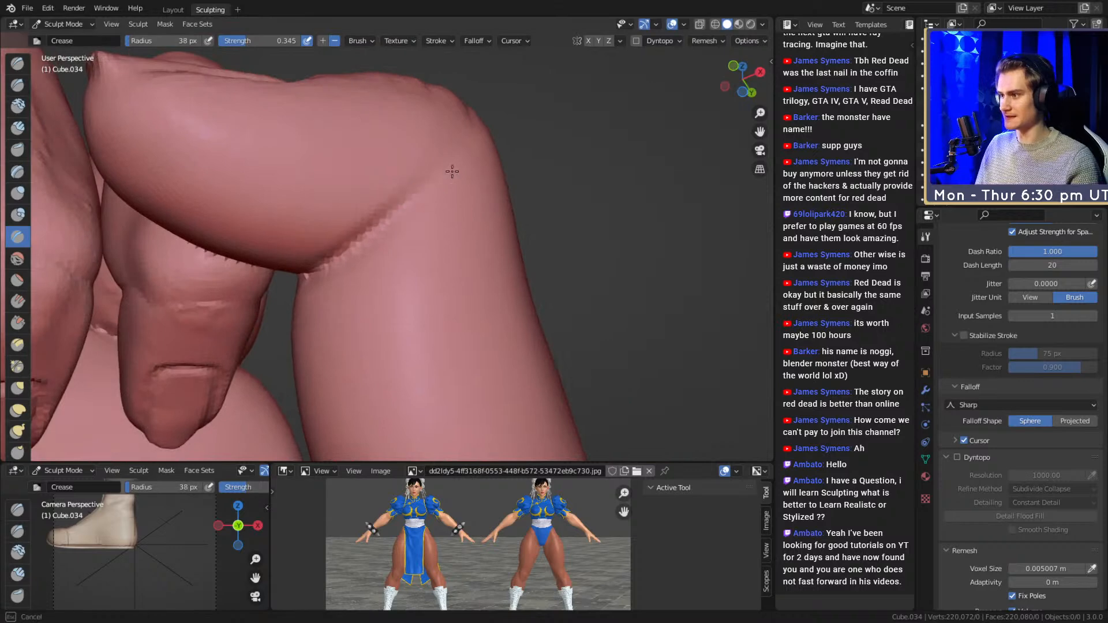
mouse_move(414, 165)
middle_mouse_down()
mouse_move(383, 210)
mouse_move(400, 223)
mouse_move(456, 200)
mouse_move(455, 257)
mouse_move(483, 233)
mouse_move(457, 268)
middle_mouse_up()
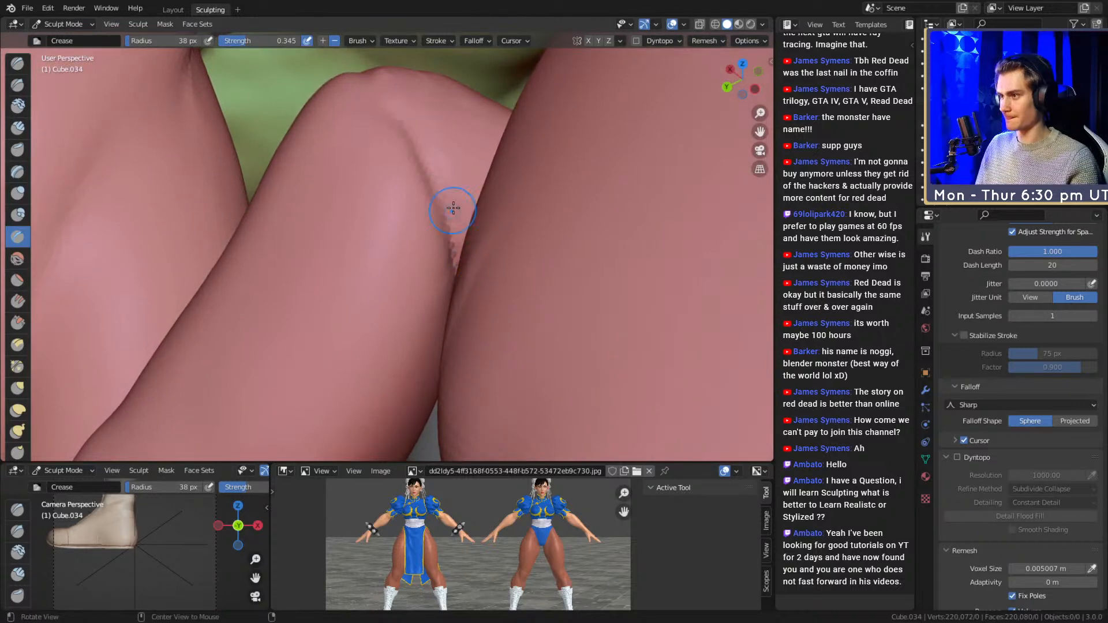
middle_click_drag(452, 226, 412, 158)
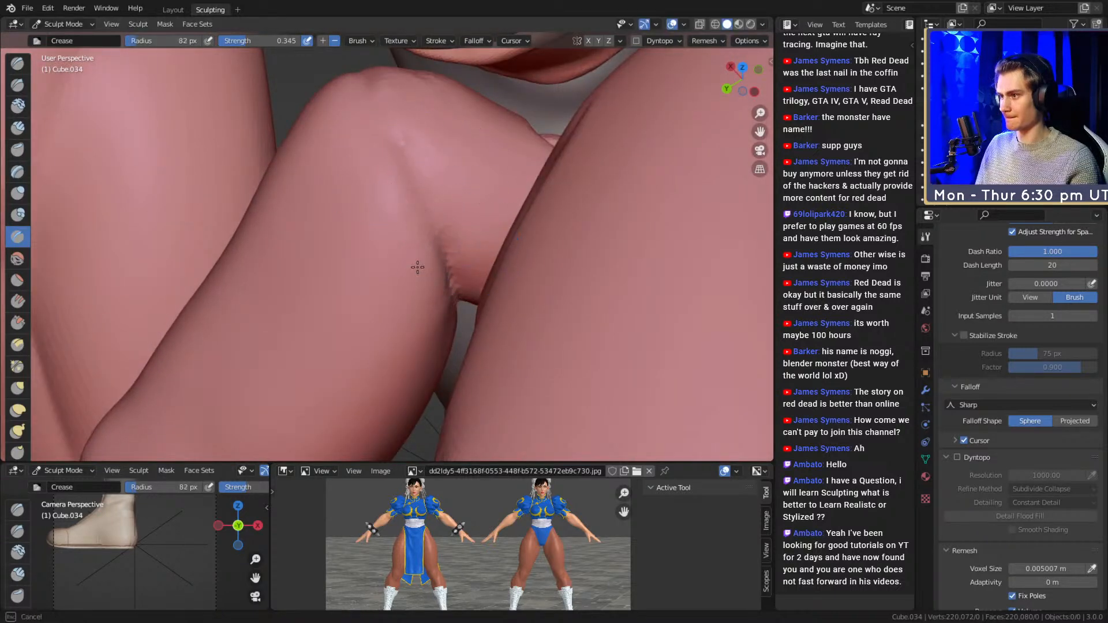
middle_click_drag(446, 333, 471, 222)
mouse_move(367, 206)
middle_mouse_down()
mouse_move(374, 227)
mouse_move(468, 133)
middle_mouse_up()
- Reshape the base of the outermost curled finger with the Grab brush at a 134 px radius
key("g")
mouse_move(497, 244)
middle_mouse_down()
mouse_move(508, 247)
mouse_move(497, 242)
mouse_move(492, 259)
middle_mouse_up()
key("f")
left_click(491, 254)
left_click_drag(500, 297, 509, 323)
key("f")
left_click(472, 251)
middle_click_drag(438, 253, 465, 212, "shift")
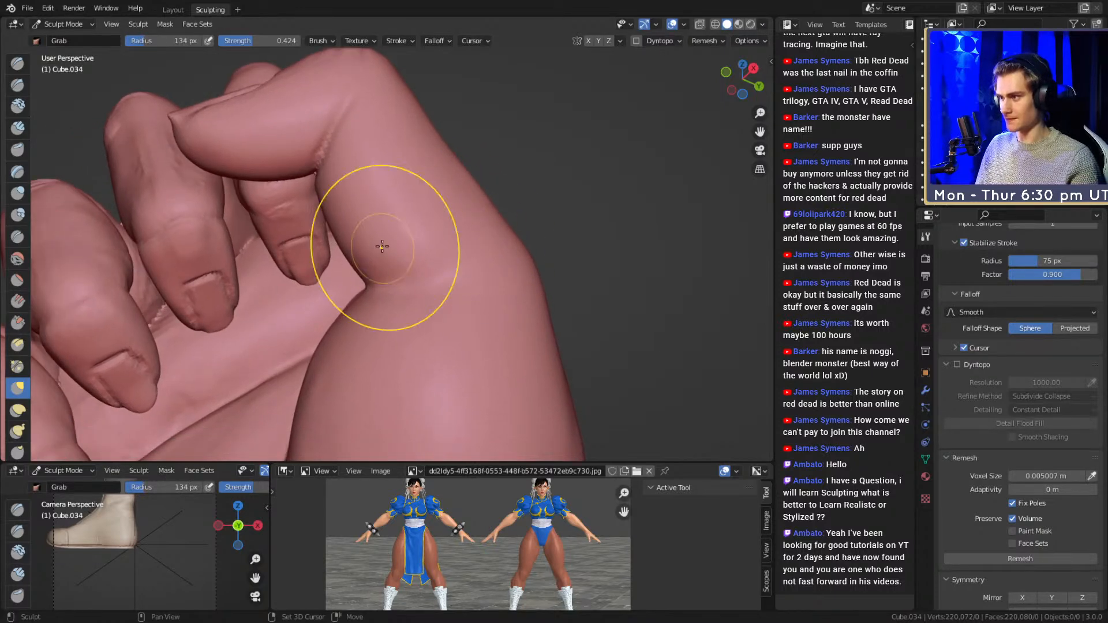
middle_click_drag(380, 199, 412, 283, "shift")
- Deepen the fold inside the outermost finger's bend with the Crease brush at 46 px
key("shift+c")
scroll(383, 224, "up", 5)
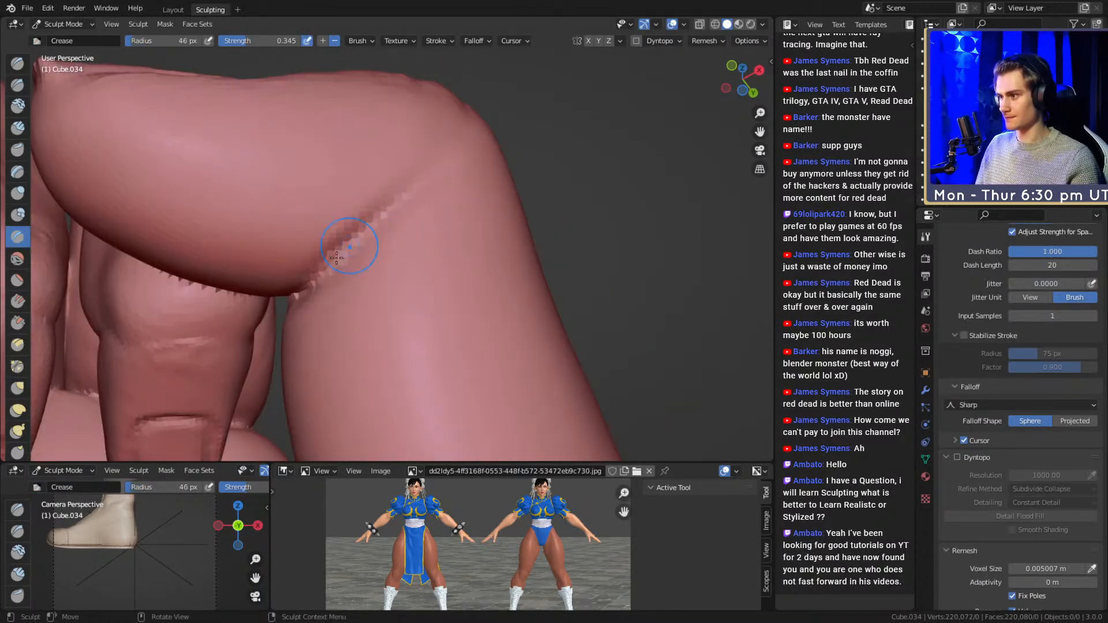
middle_click_drag(398, 181, 417, 231, "ctrl")
mouse_move(417, 231)
middle_mouse_down()
mouse_move(444, 217)
mouse_move(420, 227)
middle_mouse_up()
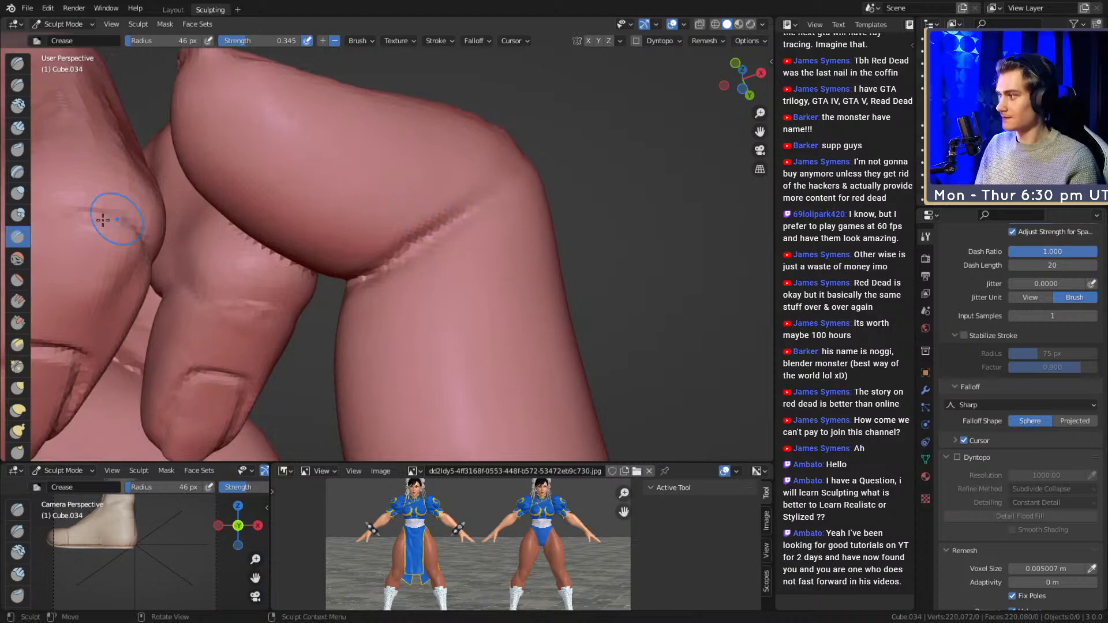
- Plump the skin on both sides of the outermost finger's inner fold with Inflate/Deflate at 83 px
left_click(18, 194)
key("f")
left_click(447, 224)
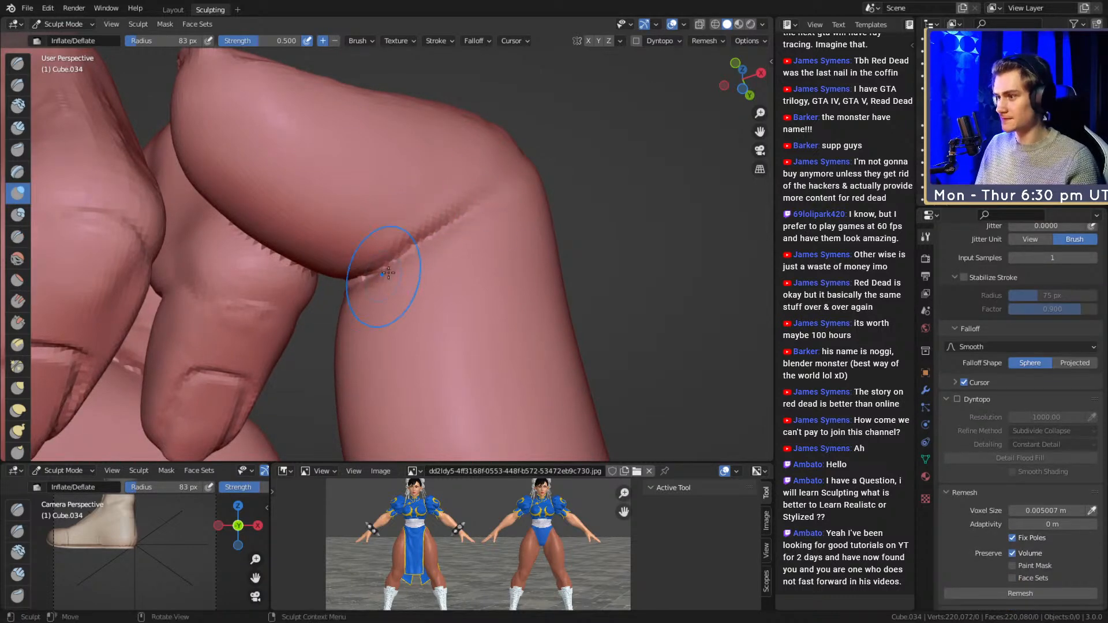
left_click_drag(386, 279, 465, 251, "alt")
- Fill out the finger surfaces around the joint folds with Inflate/Deflate at 56 px
key("f")
left_click(455, 250)
left_click_drag(330, 237, 376, 270, "alt")
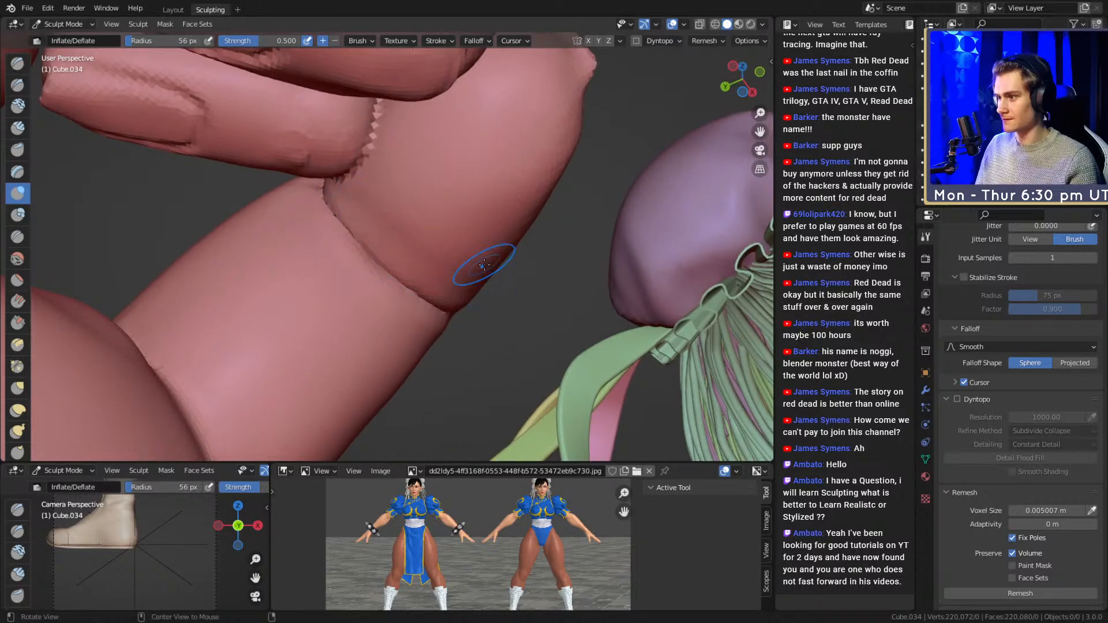
left_click_drag(492, 277, 462, 274, "alt")
key("f")
left_click(463, 226)
mouse_move(260, 231)
left_mouse_down("alt")
mouse_move(311, 224)
mouse_move(404, 254)
left_mouse_up("alt")
- Sharpen the folds at the finger's bend with the Crease brush at 27 px
key("shift+c")
key("f")
left_click(331, 235)
left_click_drag(462, 171, 379, 231, "alt")
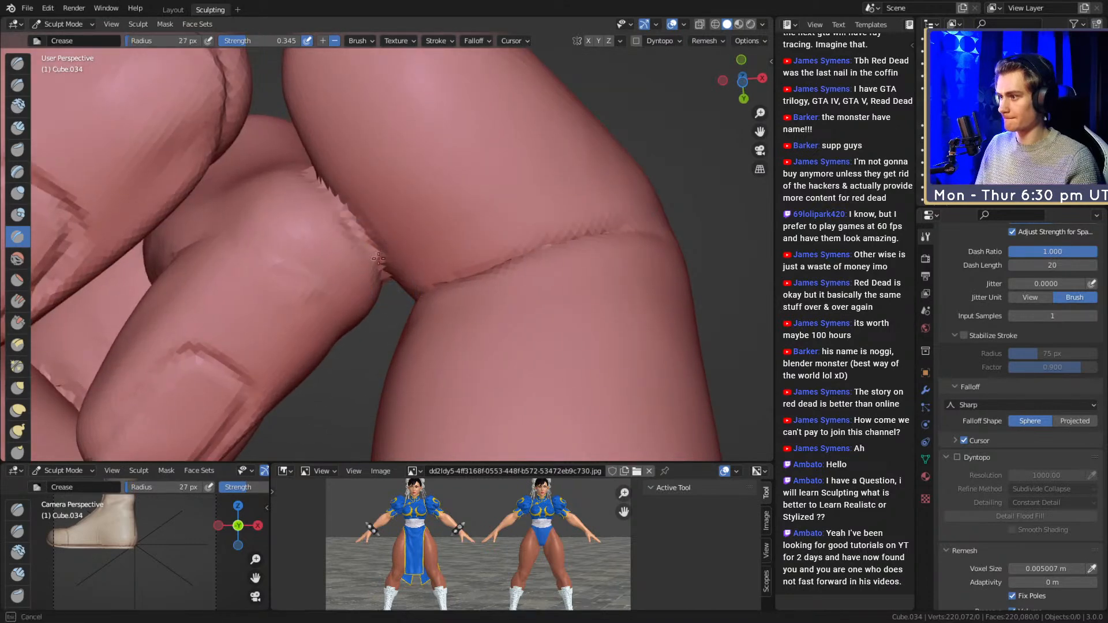
key("f")
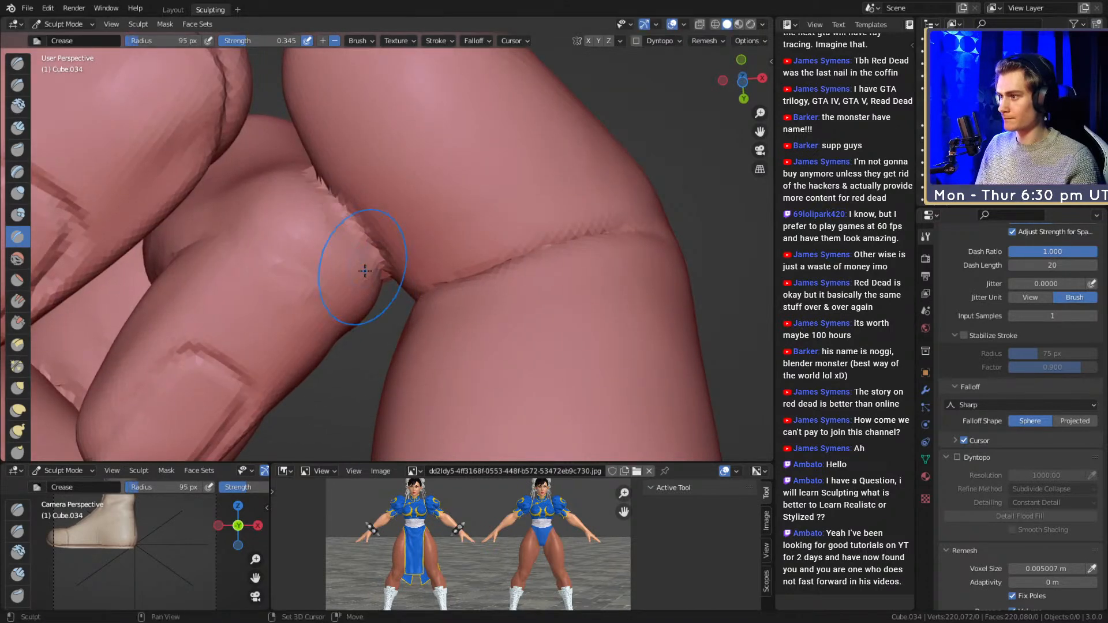
left_click(346, 235)
- Deepen the grooves along both sides of the thumbnail with the Crease brush at about 25 px
mouse_move(346, 235)
left_mouse_down("alt")
mouse_move(365, 307)
mouse_move(195, 212)
left_mouse_up("alt")
left_click_drag(472, 214, 390, 288, "alt+shift")
left_click_drag(389, 288, 441, 201, "alt")
left_click_drag(414, 242, 448, 251, "alt")
left_click_drag(427, 163, 424, 178, "alt")
left_click_drag(337, 243, 419, 262, "alt")
scroll(406, 247, "up", 3)
middle_click_drag(414, 248, 399, 254)
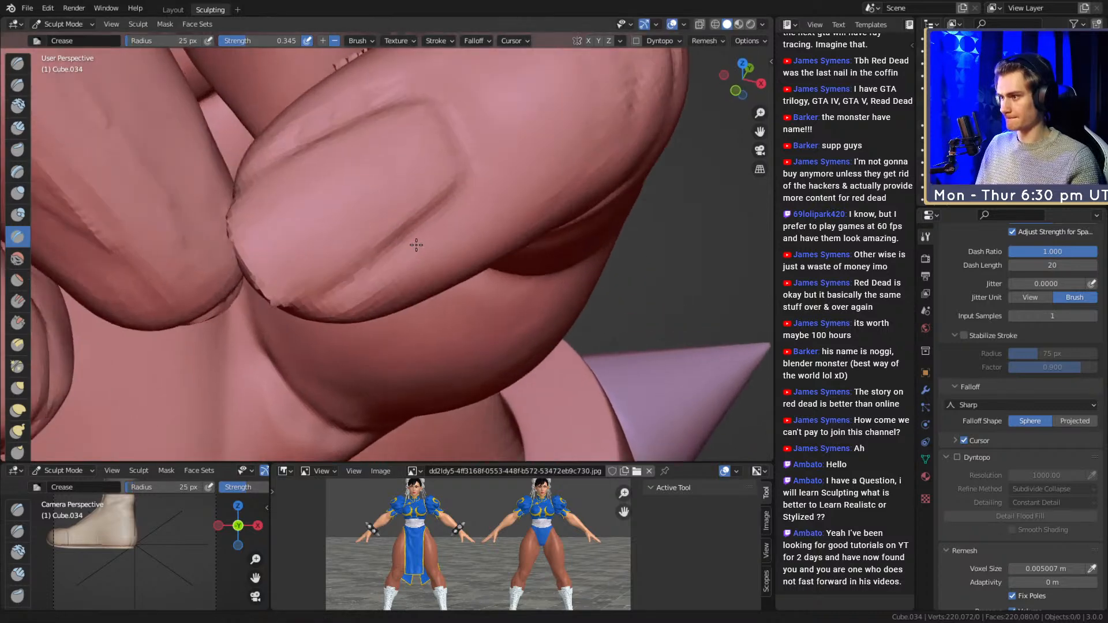
mouse_move(329, 303)
left_mouse_down()
mouse_move(420, 233)
mouse_move(469, 174)
left_mouse_up()
middle_click_drag(456, 209, 451, 227)
middle_click_drag(379, 153, 406, 163)
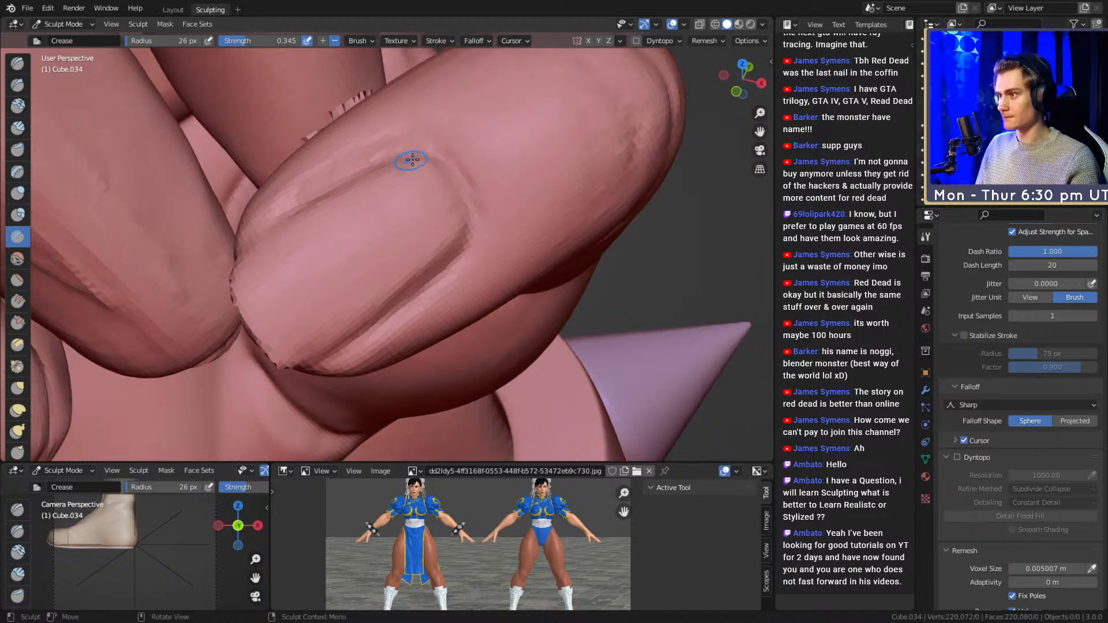
left_click_drag(250, 235, 391, 160)
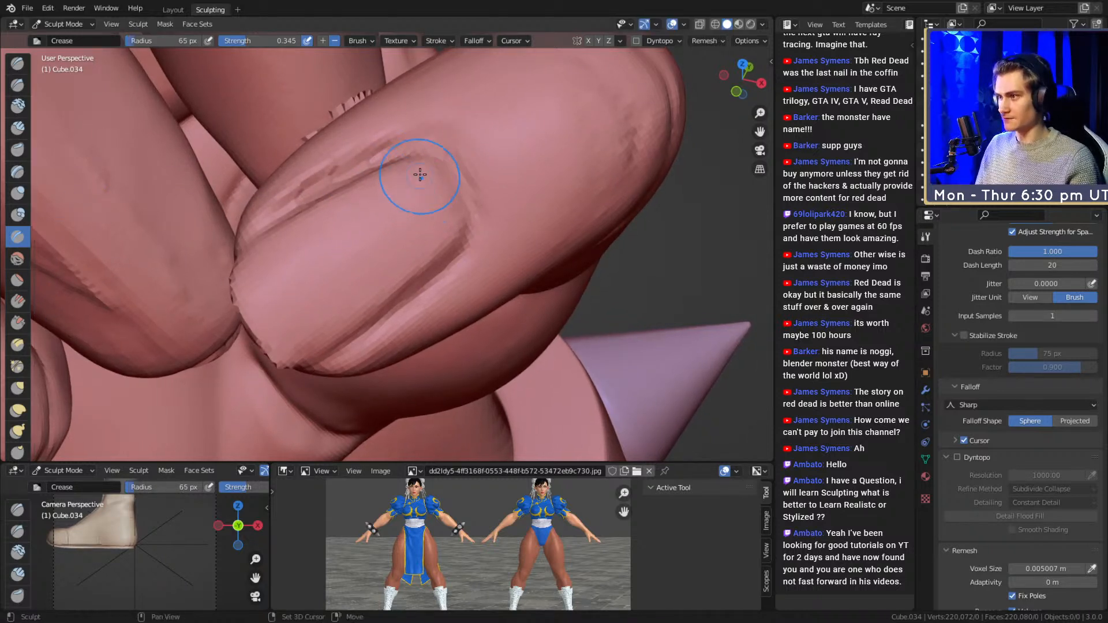
- Raise the thumbnail's surface along its edges with the inverted Crease brush at about 65 px
left_click_drag(436, 226, 376, 285, "ctrl")
left_click_drag(322, 328, 277, 307, "ctrl")
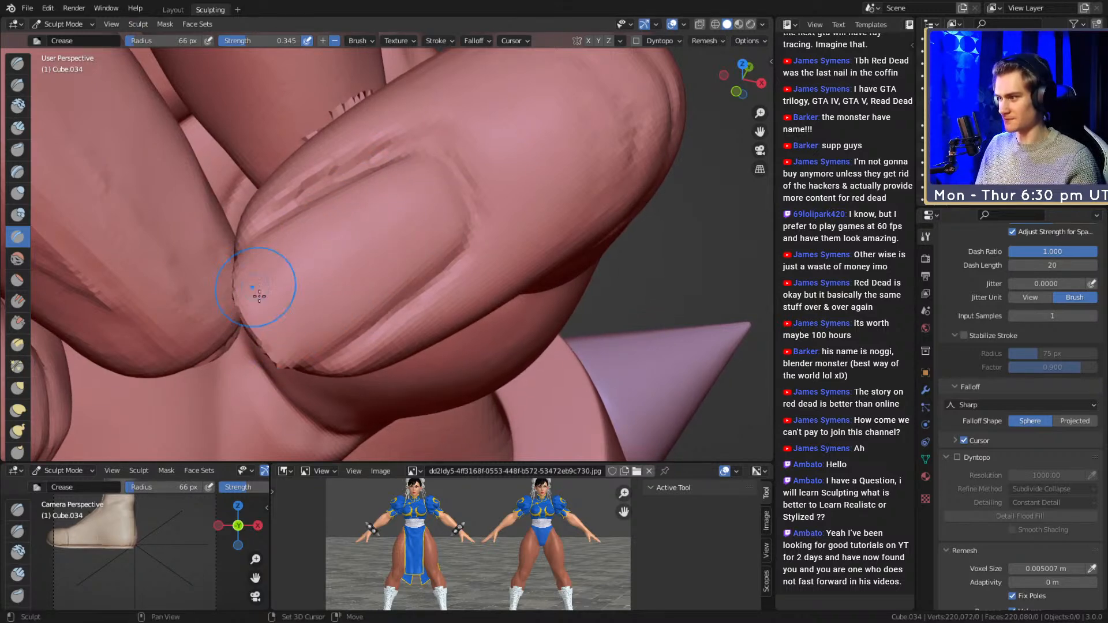
mouse_move(292, 341)
middle_mouse_down()
mouse_move(482, 161)
mouse_move(415, 251)
mouse_move(433, 223)
middle_mouse_up()
- Carve the groove beneath the thumbnail's free edge with the Crease brush at 57 px
key("f")
left_click(428, 224)
left_click_drag(428, 225, 431, 230)
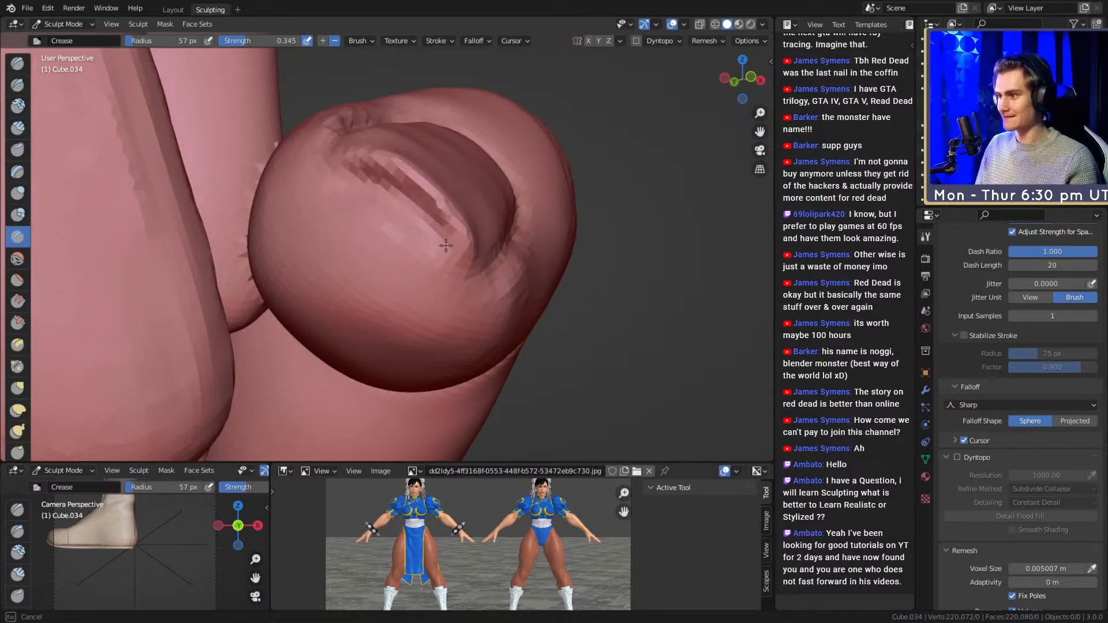
middle_click_drag(434, 258, 429, 226)
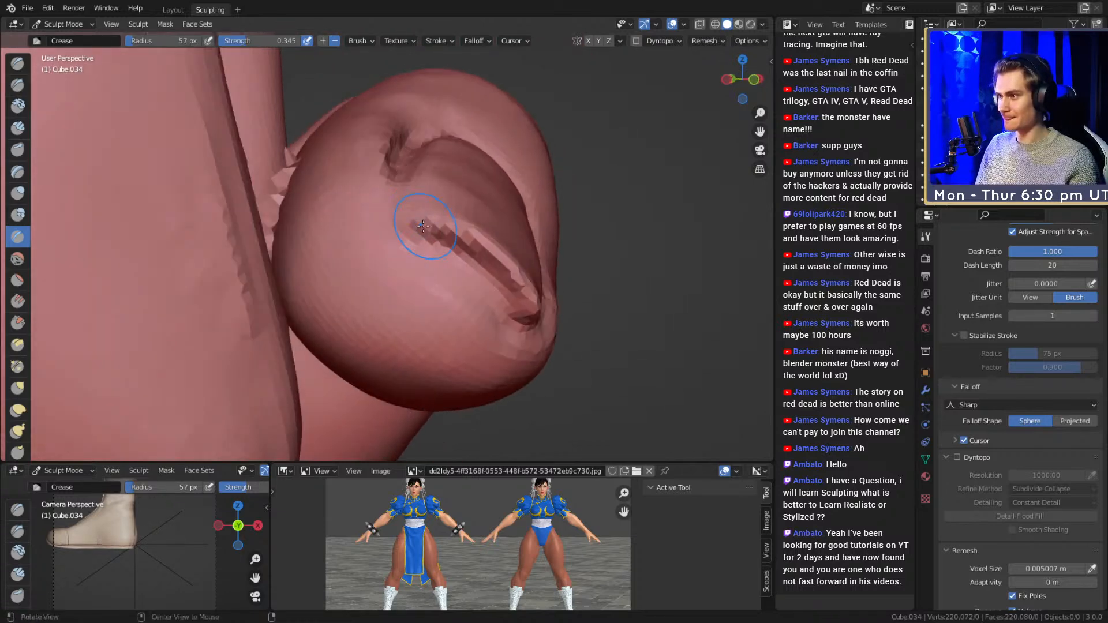
- Sharpen the corners of the thumbnail's free edge with the Crease brush at 40 px and 31 px
key("f")
left_click(388, 229)
left_click_drag(395, 230, 363, 251, "alt")
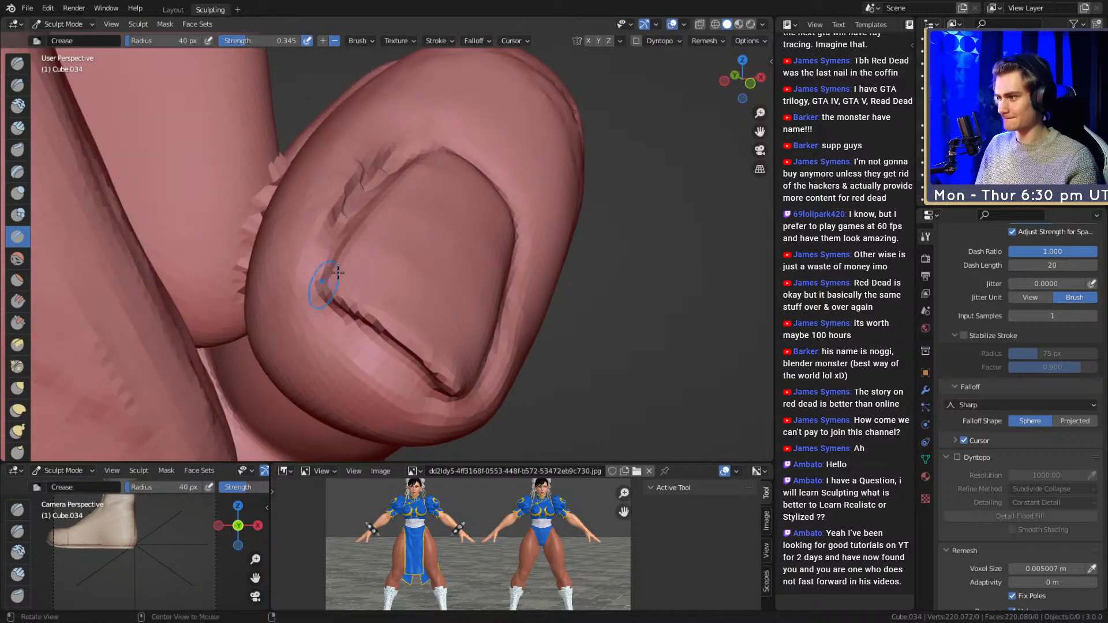
middle_click_drag(316, 290, 309, 304)
key("f")
left_click(375, 215)
middle_click_drag(488, 210, 420, 233)
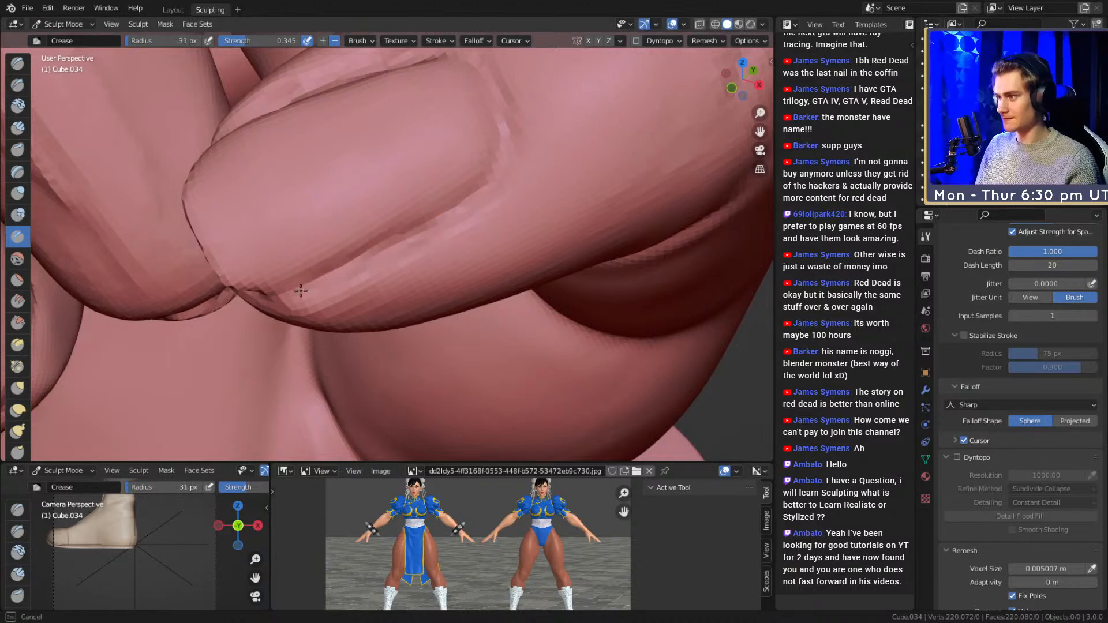
- Tighten the thumbnail's outline and side grooves with the Pinch/Magnify brush, starting at 93 px
left_click(18, 367)
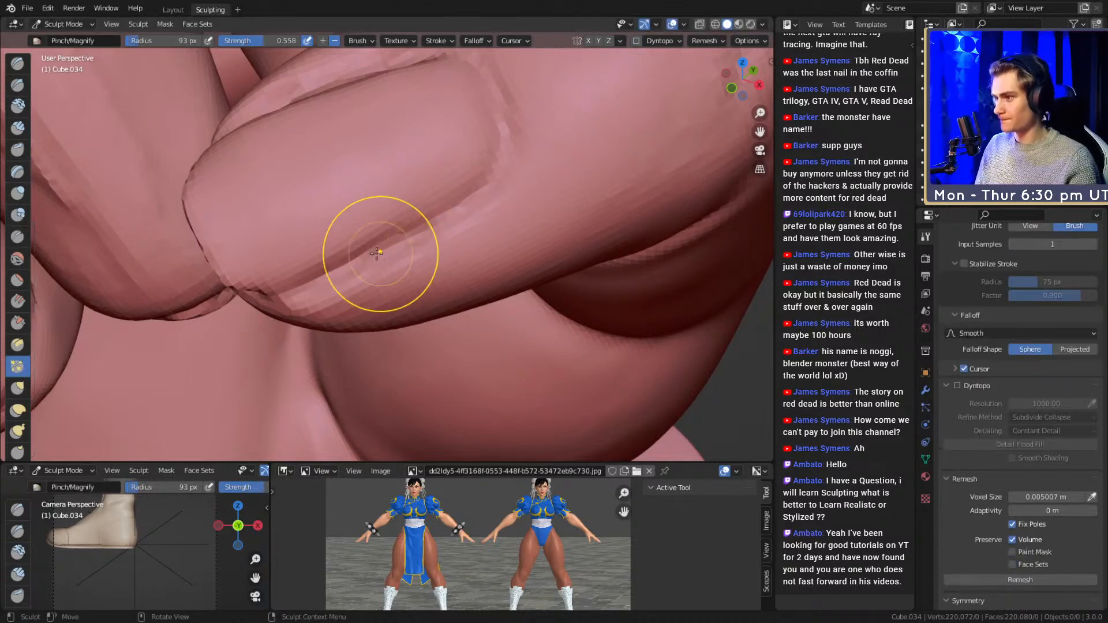
mouse_move(452, 200)
middle_mouse_down()
mouse_move(458, 186)
mouse_move(514, 198)
middle_mouse_up()
middle_click_drag(459, 123, 368, 185)
left_click_drag(511, 111, 344, 188)
left_click_drag(344, 188, 277, 237)
left_click_drag(520, 118, 552, 194)
key("bracketleft")
key("bracketleft")
mouse_move(562, 171)
middle_mouse_down("ctrl")
mouse_move(539, 237)
mouse_move(503, 151)
middle_mouse_up("ctrl")
mouse_move(372, 83)
middle_mouse_down()
mouse_move(467, 244)
mouse_move(445, 198)
mouse_move(512, 201)
mouse_move(421, 231)
mouse_move(417, 209)
middle_mouse_up()
- Build up the thumb's skin behind the nail with the Clay Strips brush at 43 px
key("g")
key("f")
left_click(491, 209)
key("c")
key("f")
left_click(400, 208)
left_click_drag(384, 202, 409, 204)
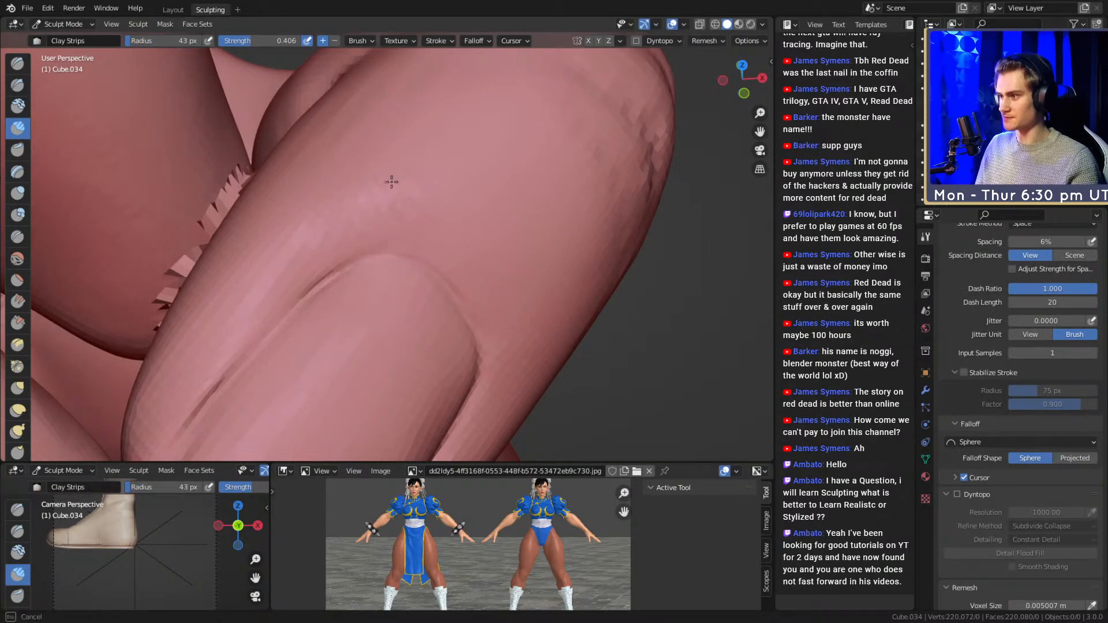
middle_click_drag(461, 151, 378, 183)
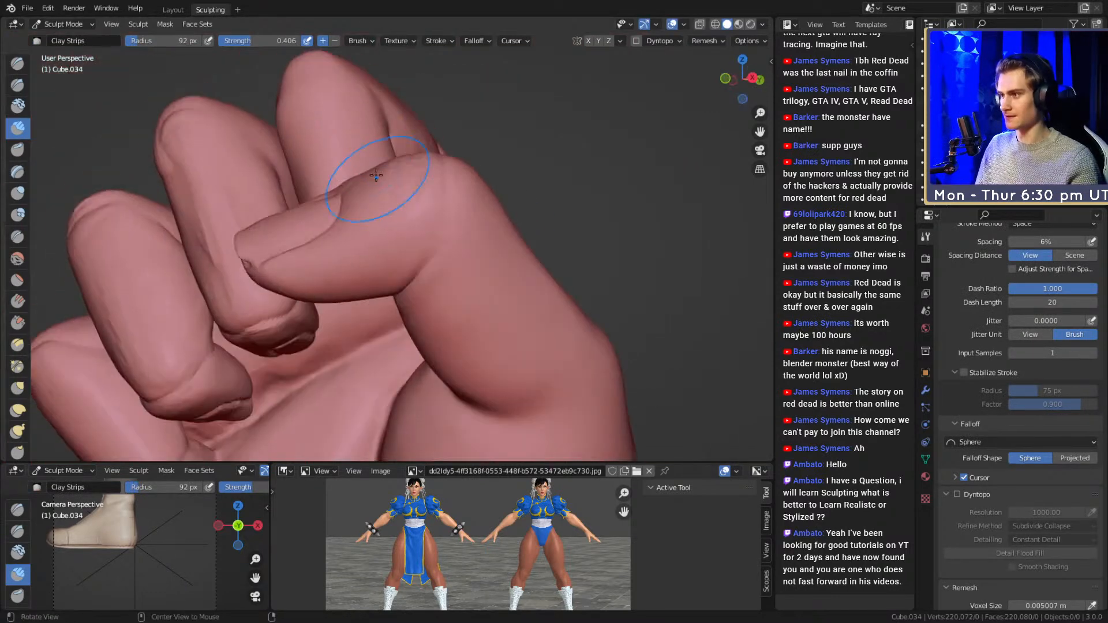
mouse_move(335, 113)
middle_mouse_down()
mouse_move(365, 254)
mouse_move(371, 186)
mouse_move(397, 212)
middle_mouse_up()
- Adjust the overall shape of the thumb with the Grab brush at a 179 px radius
key("g")
mouse_move(397, 213)
left_mouse_down("alt")
mouse_move(390, 225)
mouse_move(391, 205)
left_mouse_up("alt")
key("f")
left_click(454, 203)
scroll(391, 205, "down", 5)
middle_click_drag(391, 205, 401, 289)
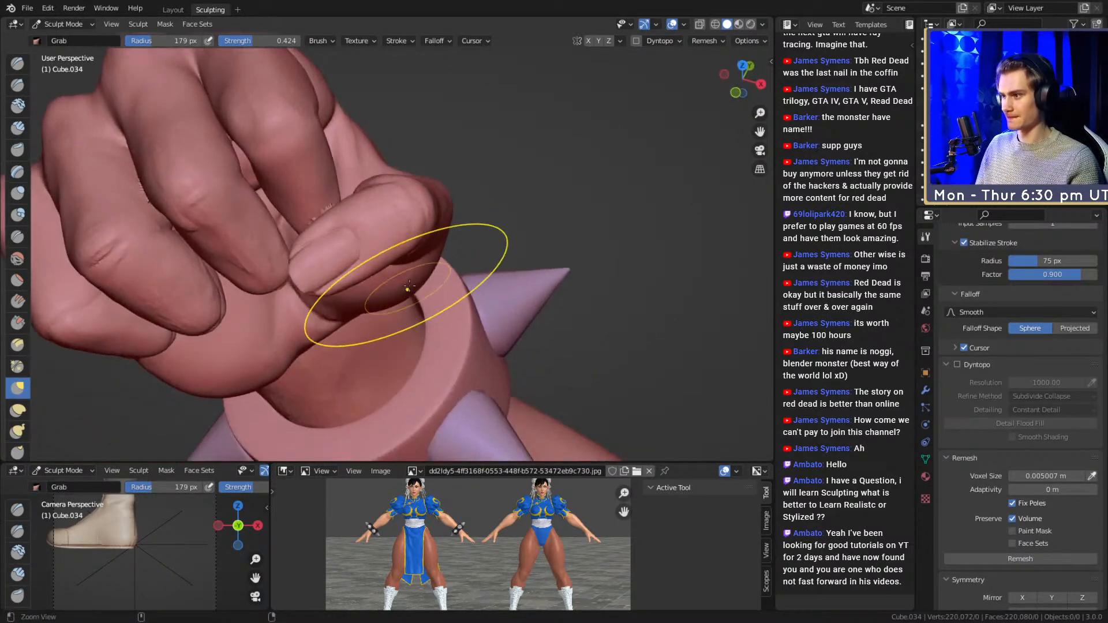
- Refine the contours of the thumb tip around the nail with the Grab brush at about 168 px
scroll(400, 289, "up", 3)
key("f")
left_click(398, 211)
mouse_move(404, 205)
middle_mouse_down()
mouse_move(433, 228)
mouse_move(372, 189)
mouse_move(346, 199)
middle_mouse_up()
middle_click_drag(420, 316, 422, 178)
key("bracketleft")
key("bracketleft")
mouse_move(440, 148)
middle_mouse_down()
mouse_move(408, 215)
mouse_move(429, 229)
mouse_move(415, 213)
mouse_move(426, 254)
mouse_move(413, 295)
middle_mouse_up()
scroll(380, 219, "down", 5)
scroll(408, 230, "up", 5)
key("f")
left_click(425, 234)
key("bracketleft")
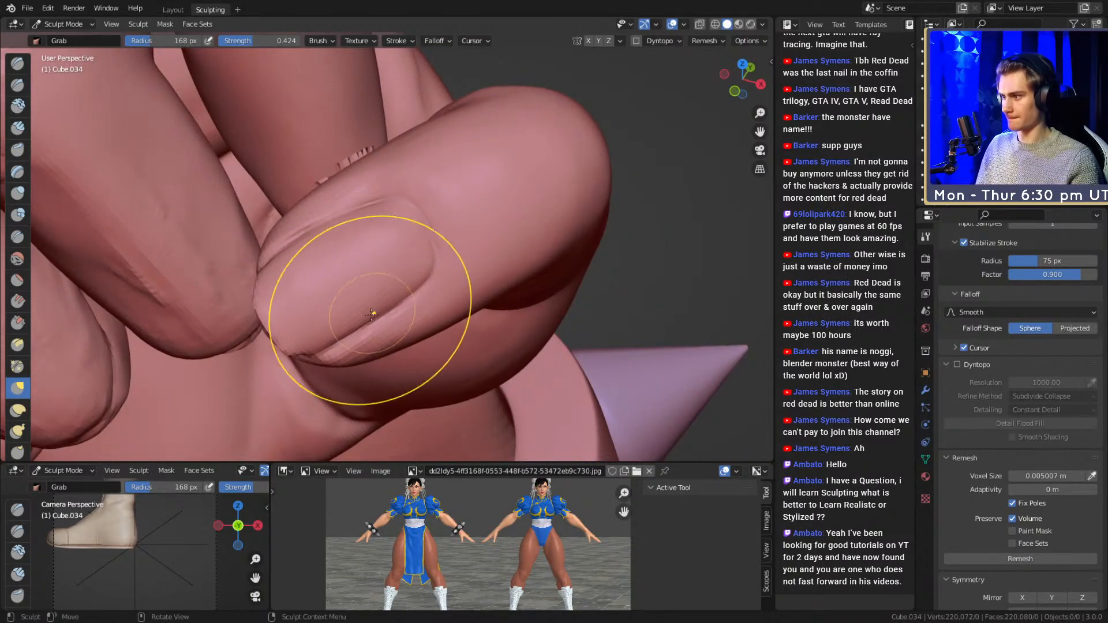
- Adjust the inner bend of the curled index finger with the Grab brush at 55 to 80 px and save the file
mouse_move(323, 245)
middle_mouse_down()
mouse_move(392, 289)
mouse_move(458, 271)
mouse_move(399, 223)
mouse_move(429, 250)
mouse_move(421, 234)
mouse_move(400, 240)
mouse_move(430, 250)
mouse_move(420, 271)
mouse_move(453, 260)
middle_mouse_up()
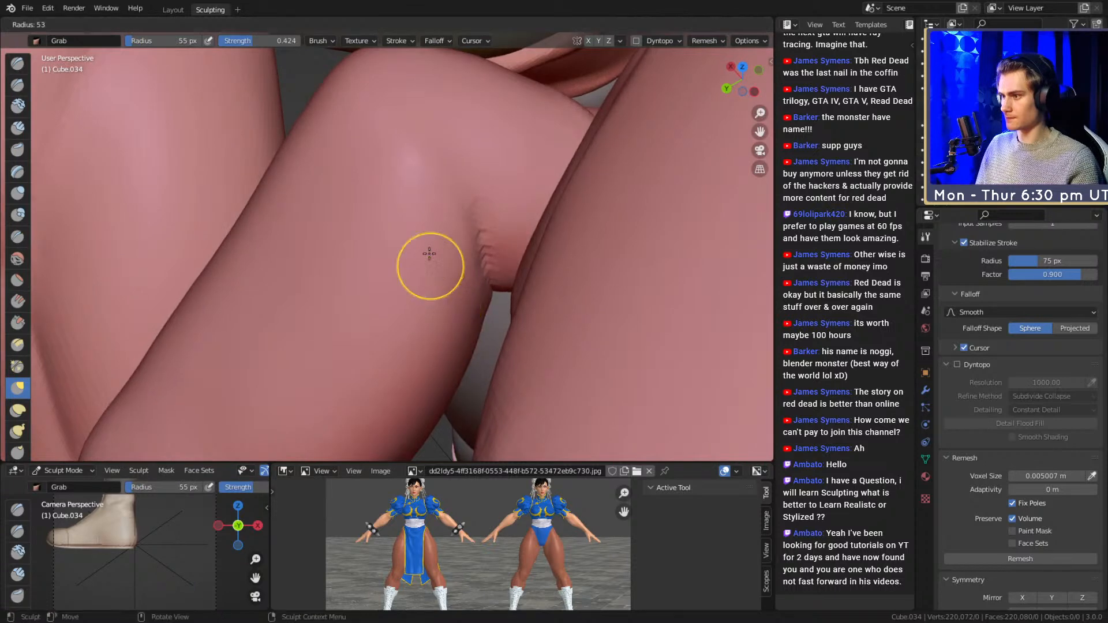
mouse_move(407, 190)
middle_mouse_down()
mouse_move(511, 167)
mouse_move(421, 154)
middle_mouse_up()
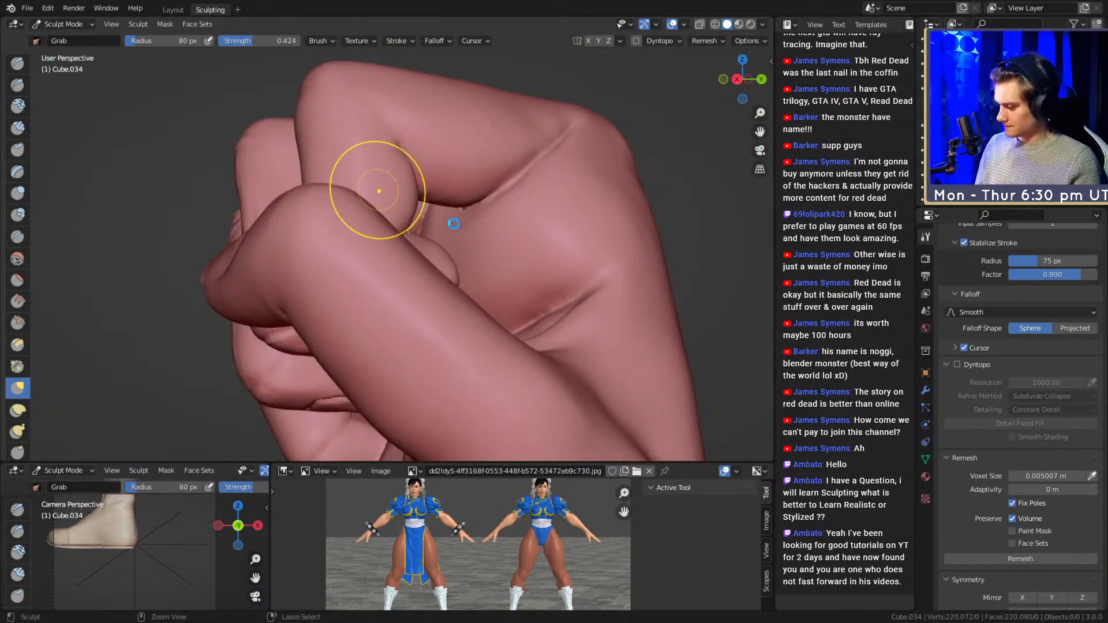
key("ctrl+s")
- Sharpen the folds where the index finger meets the palm with the Crease brush at 13 px
mouse_move(445, 237)
middle_mouse_down()
mouse_move(480, 217)
mouse_move(415, 213)
mouse_move(428, 191)
mouse_move(396, 198)
mouse_move(371, 181)
mouse_move(358, 240)
mouse_move(372, 200)
mouse_move(364, 228)
mouse_move(404, 304)
mouse_move(440, 205)
mouse_move(363, 231)
mouse_move(474, 240)
mouse_move(504, 294)
mouse_move(478, 223)
middle_mouse_up()
key("shift+c")
middle_click_drag(479, 222, 449, 211)
left_click_drag(466, 165, 439, 184, "ctrl+alt")
left_click_drag(434, 224, 419, 225, "alt")
scroll(445, 260, "up", 4)
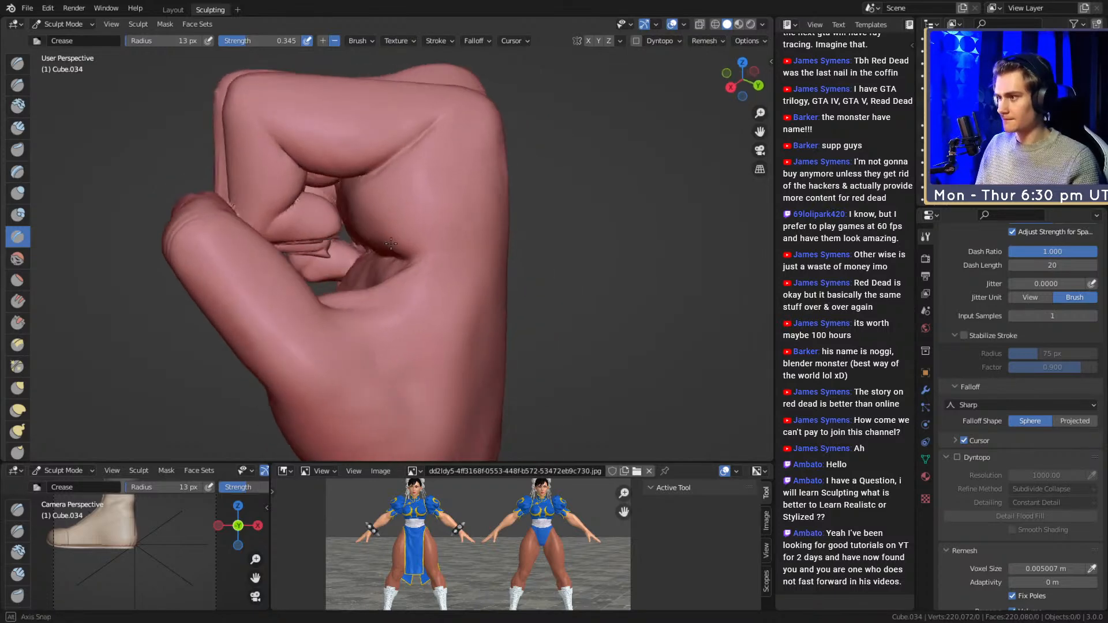
- Reshape the palm folds between the thumb and index finger with the Grab brush at 127 px and 90 px
key("c")
key("g")
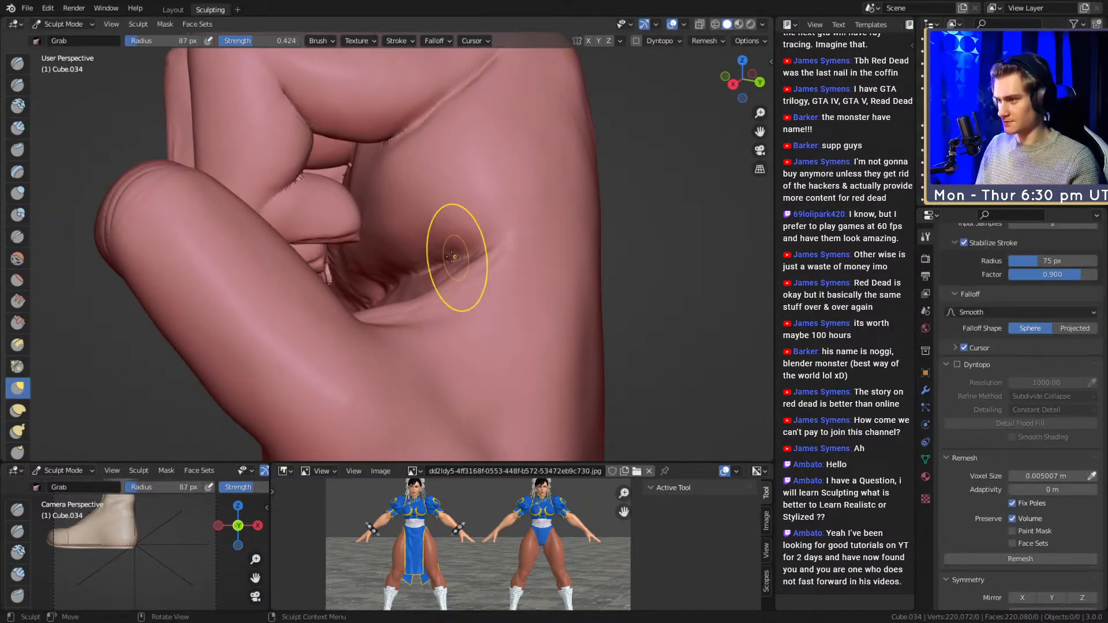
middle_click_drag(458, 246, 405, 285)
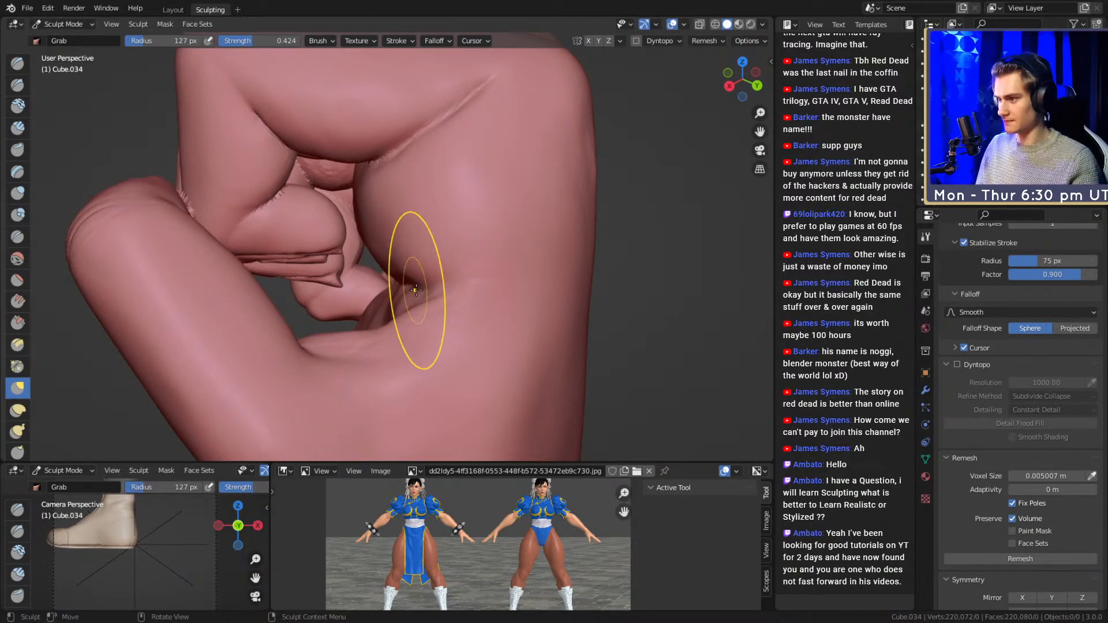
key("f")
left_click(431, 291)
mouse_move(399, 292)
middle_mouse_down()
mouse_move(433, 277)
mouse_move(403, 198)
mouse_move(321, 278)
mouse_move(341, 290)
mouse_move(379, 259)
mouse_move(396, 260)
mouse_move(367, 258)
mouse_move(360, 234)
mouse_move(427, 234)
mouse_move(387, 220)
middle_mouse_up()
key("f")
left_click(432, 285)
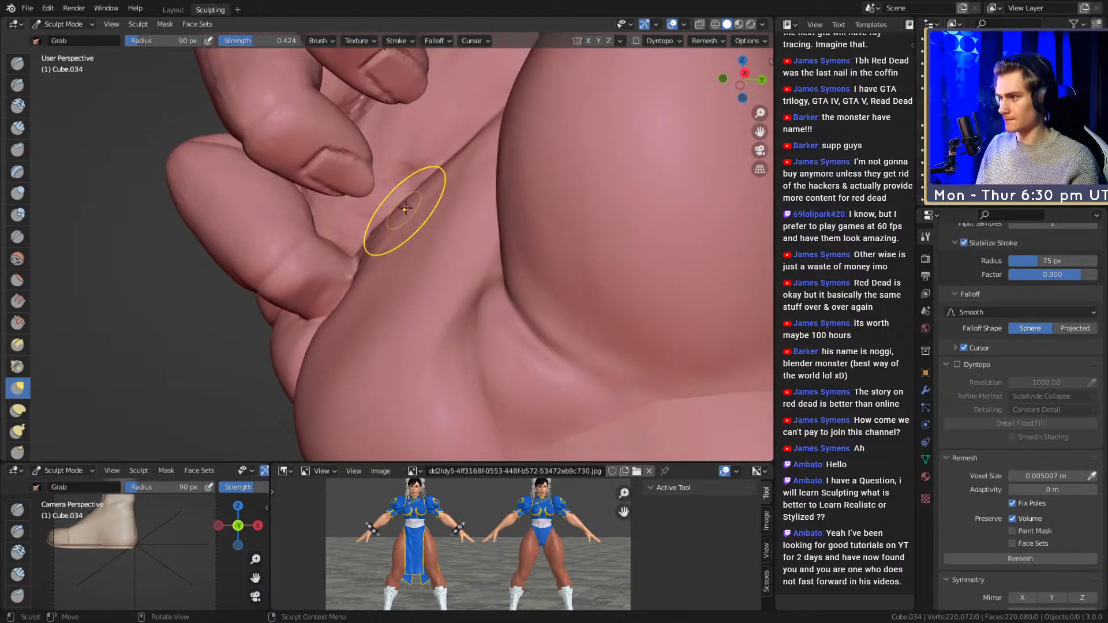
- Build up the index finger's joint with Clay Strips at 41 px and smooth it with a larger radius
mouse_move(439, 164)
middle_mouse_down("ctrl")
mouse_move(435, 245)
mouse_move(386, 287)
mouse_move(556, 208)
mouse_move(461, 245)
mouse_move(452, 167)
mouse_move(438, 260)
mouse_move(408, 242)
mouse_move(388, 182)
middle_mouse_up("ctrl")
key("shift+c")
key("f")
left_click(409, 263)
key("c")
middle_click_drag(388, 250, 444, 253)
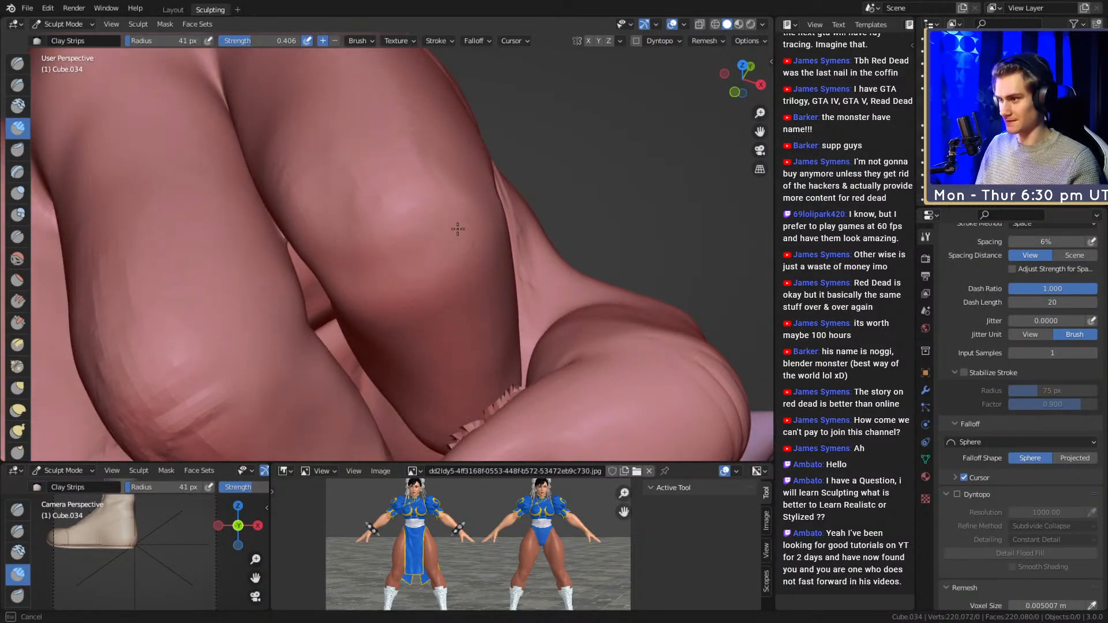
left_click(465, 241)
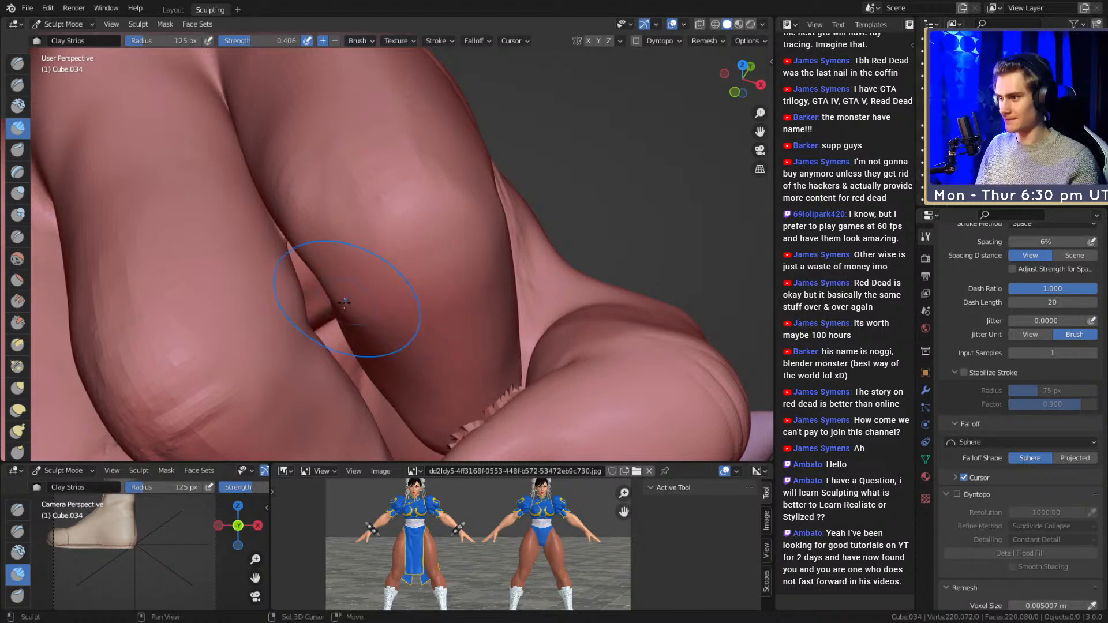
key("f")
left_click(454, 261)
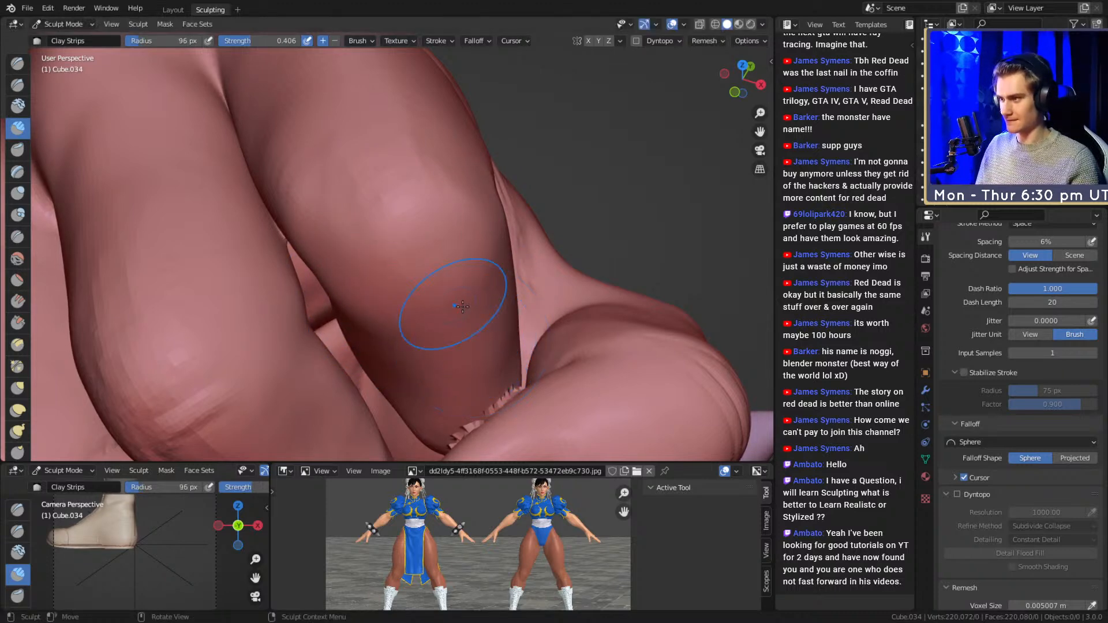
- Fill out the sides of the curled fingers with the Clay Strips brush at 72 px and 65 px
middle_click_drag(480, 248, 479, 211)
scroll(483, 188, "up", 2)
key("f")
left_click(466, 203)
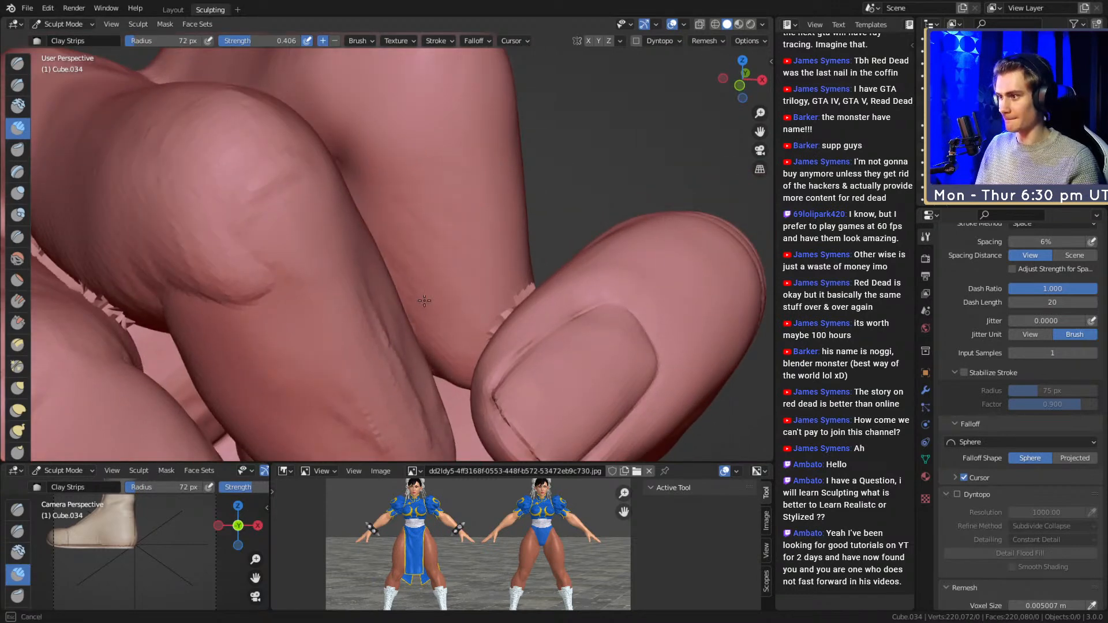
mouse_move(456, 224)
middle_mouse_down()
mouse_move(309, 233)
mouse_move(369, 239)
middle_mouse_up()
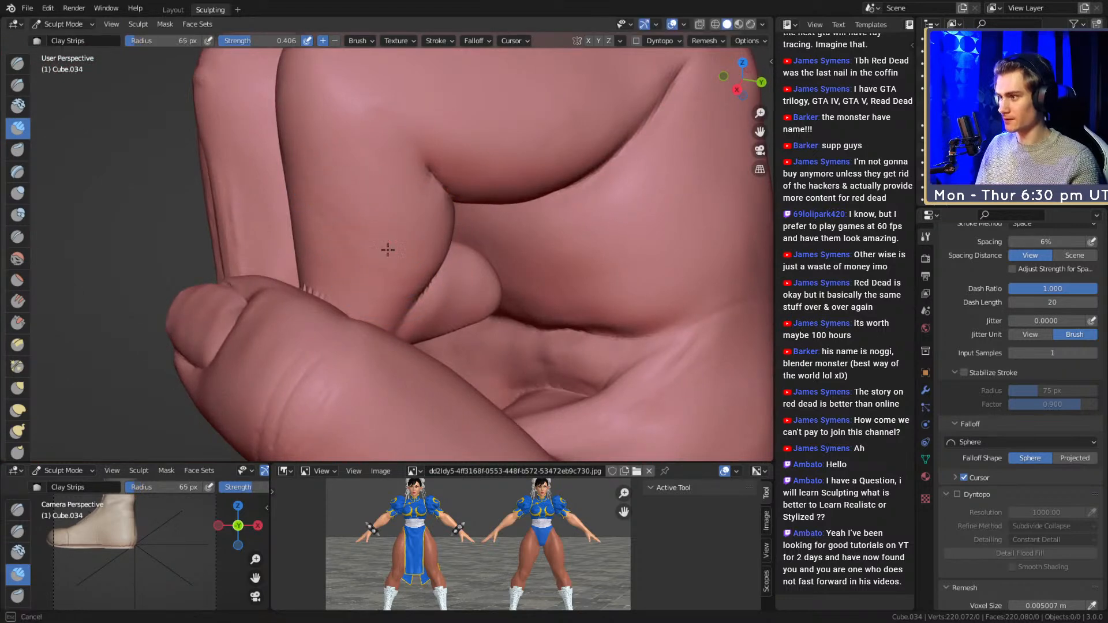
left_click_drag(356, 236, 332, 282)
key("f")
left_click(340, 230)
key("f")
left_click(344, 230)
mouse_move(347, 231)
middle_mouse_down()
mouse_move(514, 144)
mouse_move(385, 268)
mouse_move(366, 225)
mouse_move(344, 239)
middle_mouse_up()
- Carve wrinkles across the index finger's joint with the Crease brush at 18 px and soften them at 149 px
key("shift+c")
mouse_move(377, 299)
middle_mouse_down()
mouse_move(465, 312)
mouse_move(495, 218)
mouse_move(430, 245)
mouse_move(448, 251)
mouse_move(409, 252)
mouse_move(383, 289)
middle_mouse_up()
key("f")
left_click(420, 245)
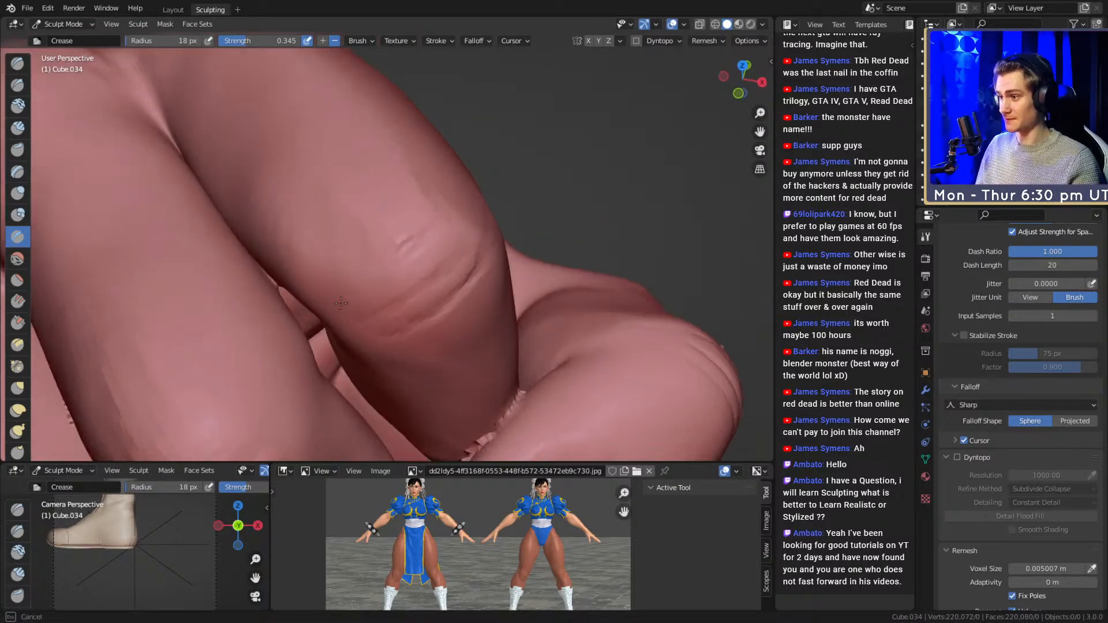
middle_click_drag(470, 185, 410, 208)
key("f")
left_click(364, 238)
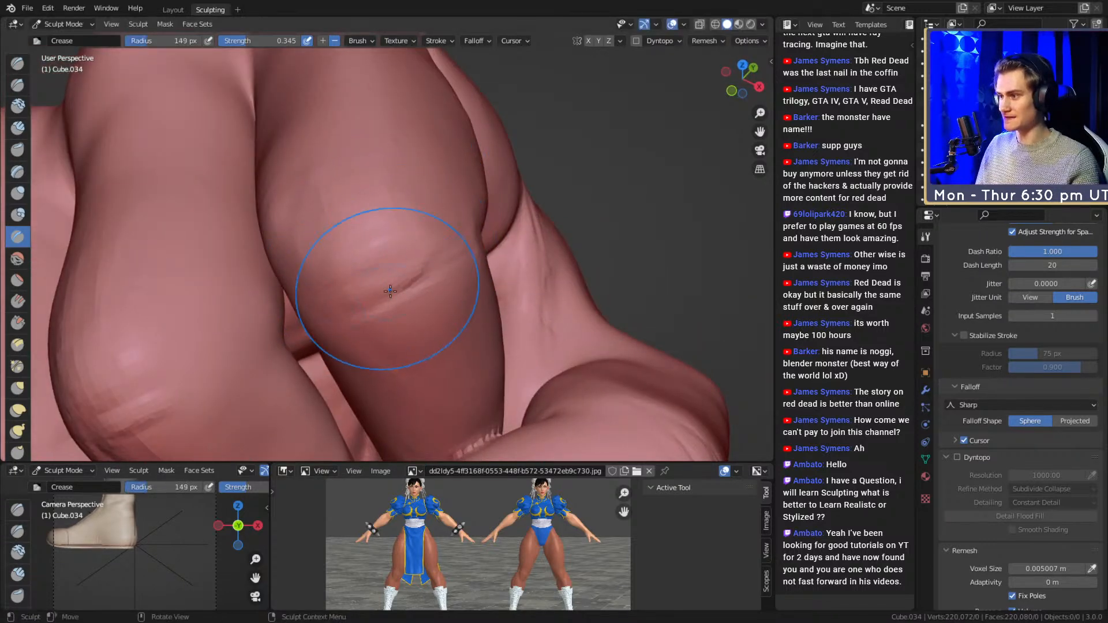
- Save the file and examine the whole figurine's pose from several sides
mouse_move(442, 174)
middle_mouse_down("ctrl")
mouse_move(516, 199)
mouse_move(519, 237)
mouse_move(447, 167)
mouse_move(455, 256)
middle_mouse_up("ctrl")
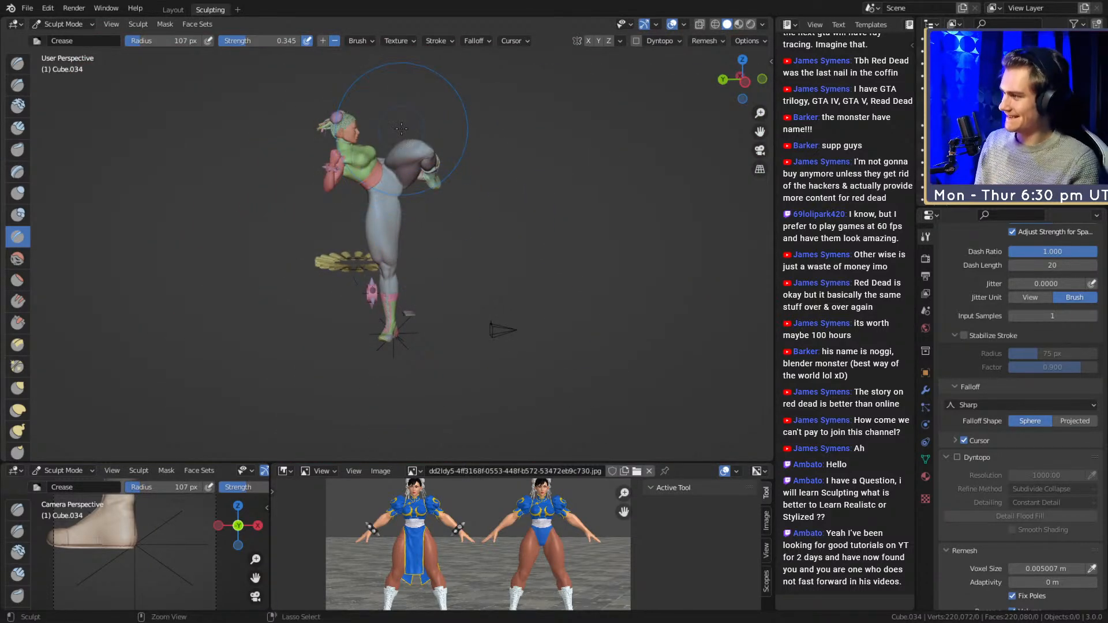
key("ctrl+s")
mouse_move(469, 229)
left_mouse_down("alt")
mouse_move(442, 232)
mouse_move(445, 191)
mouse_move(398, 225)
mouse_move(345, 231)
mouse_move(323, 279)
mouse_move(414, 208)
left_mouse_up("alt")
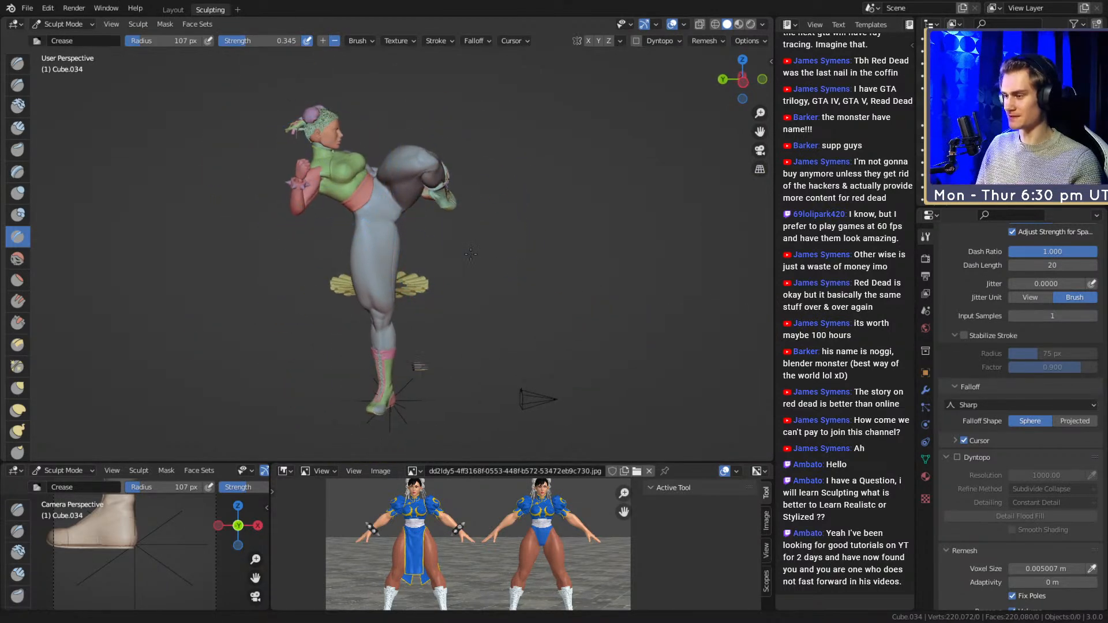
left_click_drag(338, 199, 220, 205, "alt")
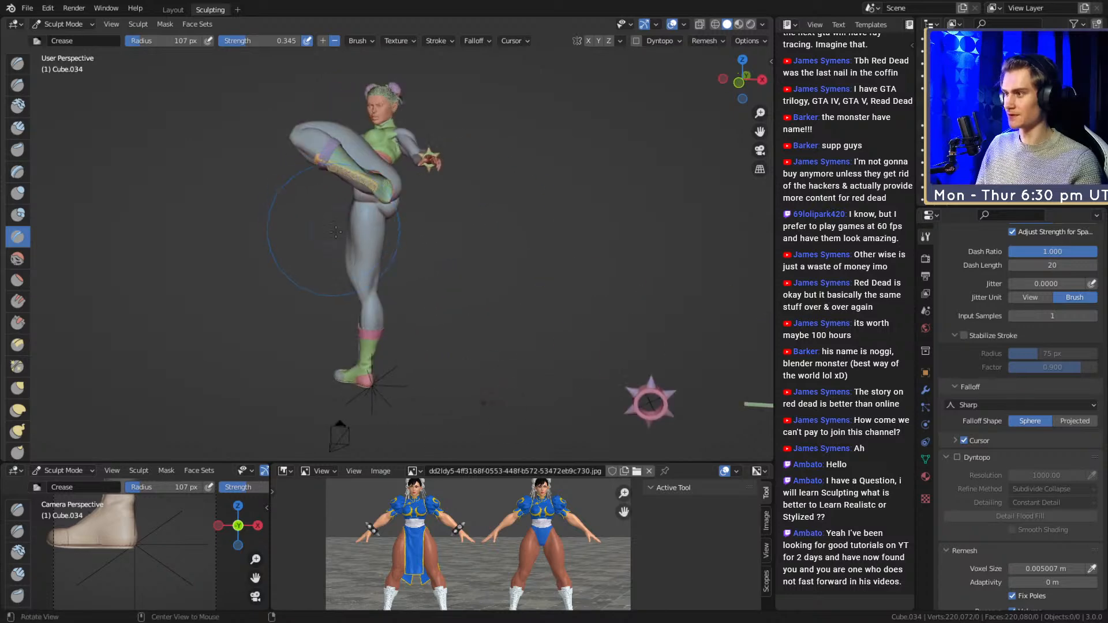
left_click_drag(346, 254, 347, 190, "ctrl+alt")
mouse_move(462, 230)
left_mouse_down("alt")
mouse_move(347, 230)
mouse_move(323, 254)
mouse_move(288, 259)
left_mouse_up("alt")
mouse_move(520, 277)
left_mouse_down("alt")
mouse_move(433, 289)
mouse_move(388, 232)
mouse_move(311, 225)
left_mouse_up("alt")
mouse_move(389, 259)
left_mouse_down("ctrl+alt")
mouse_move(391, 215)
mouse_move(300, 202)
mouse_move(403, 208)
mouse_move(432, 242)
mouse_move(416, 279)
mouse_move(417, 219)
mouse_move(468, 199)
mouse_move(453, 173)
mouse_move(490, 257)
mouse_move(371, 213)
mouse_move(425, 246)
left_mouse_up("ctrl+alt")
- Tighten the gap between the two neighbouring curled fingers with the Pinch/Magnify brush
key("f")
left_click(393, 218)
mouse_move(363, 227)
left_mouse_down("alt")
mouse_move(536, 301)
mouse_move(401, 179)
mouse_move(445, 171)
left_mouse_up("alt")
left_click_drag(446, 243, 447, 208, "ctrl+alt")
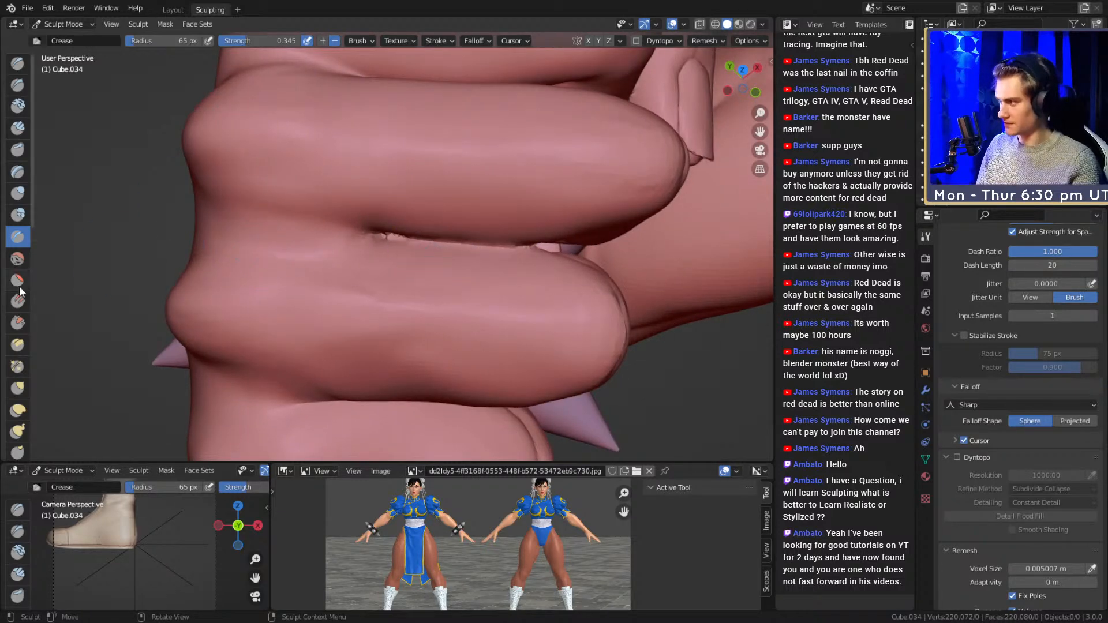
left_click(17, 367)
key("f")
left_click(356, 237)
left_click_drag(397, 237, 389, 242)
mouse_move(509, 244)
left_mouse_down()
mouse_move(544, 247)
mouse_move(605, 129)
mouse_move(408, 235)
left_mouse_up()
- Build up the back of the curled finger with Clay Strips at 41 px and smooth it at 129 px
key("c")
left_click_drag(349, 206, 398, 232, "alt")
key("f")
left_click(370, 232)
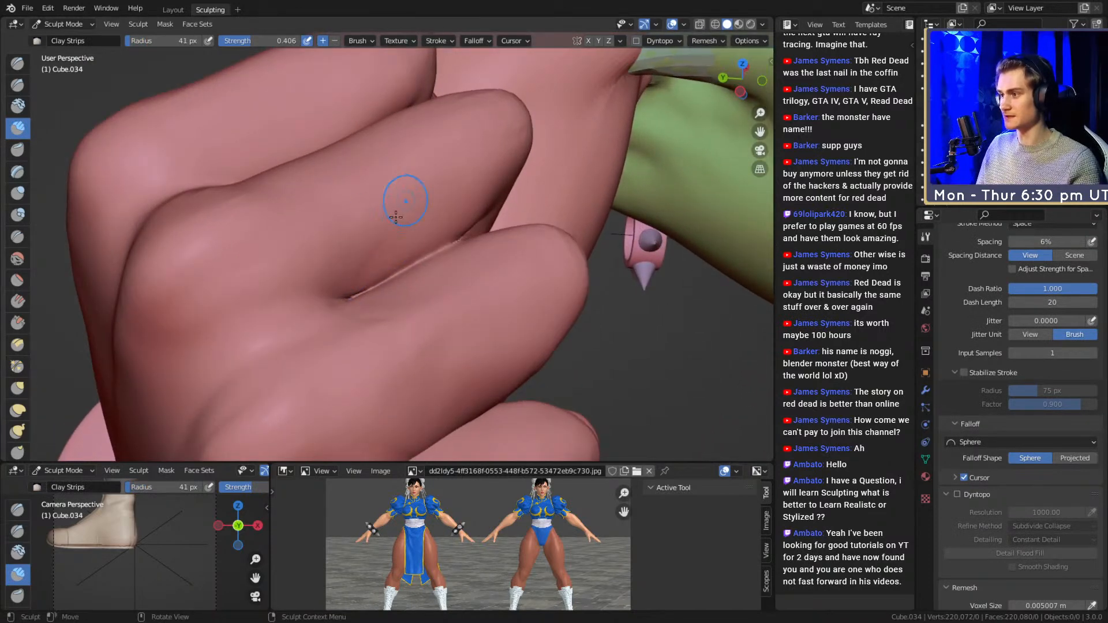
left_click_drag(469, 197, 371, 269)
left_click_drag(371, 227, 371, 226)
mouse_move(489, 151)
left_mouse_down()
mouse_move(429, 224)
mouse_move(357, 252)
left_mouse_up()
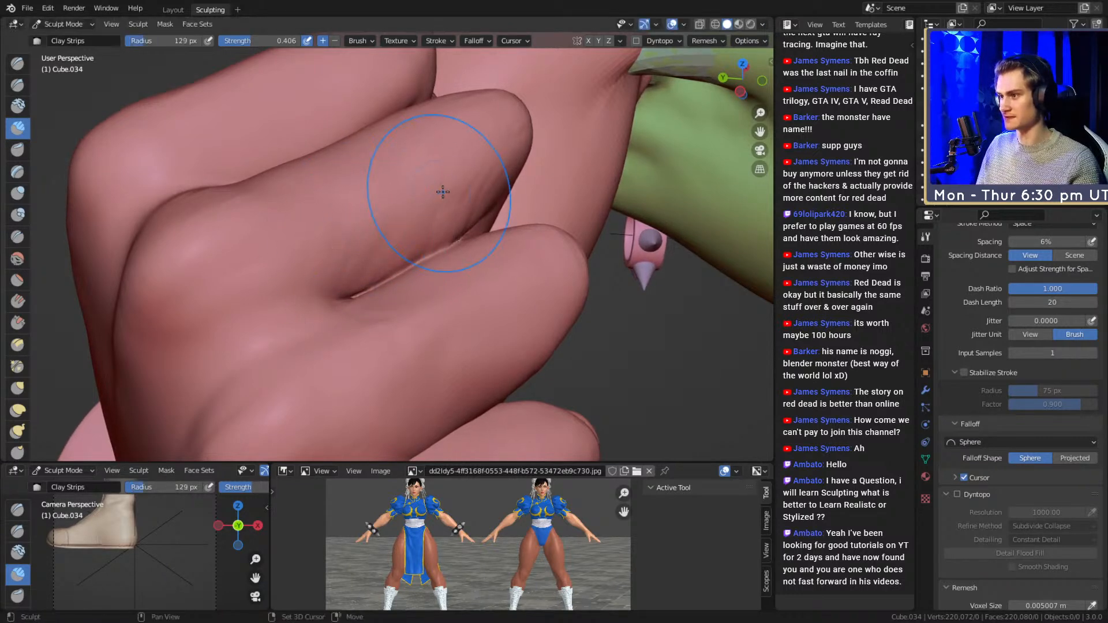
mouse_move(343, 263)
middle_mouse_down()
mouse_move(494, 136)
mouse_move(375, 235)
middle_mouse_up()
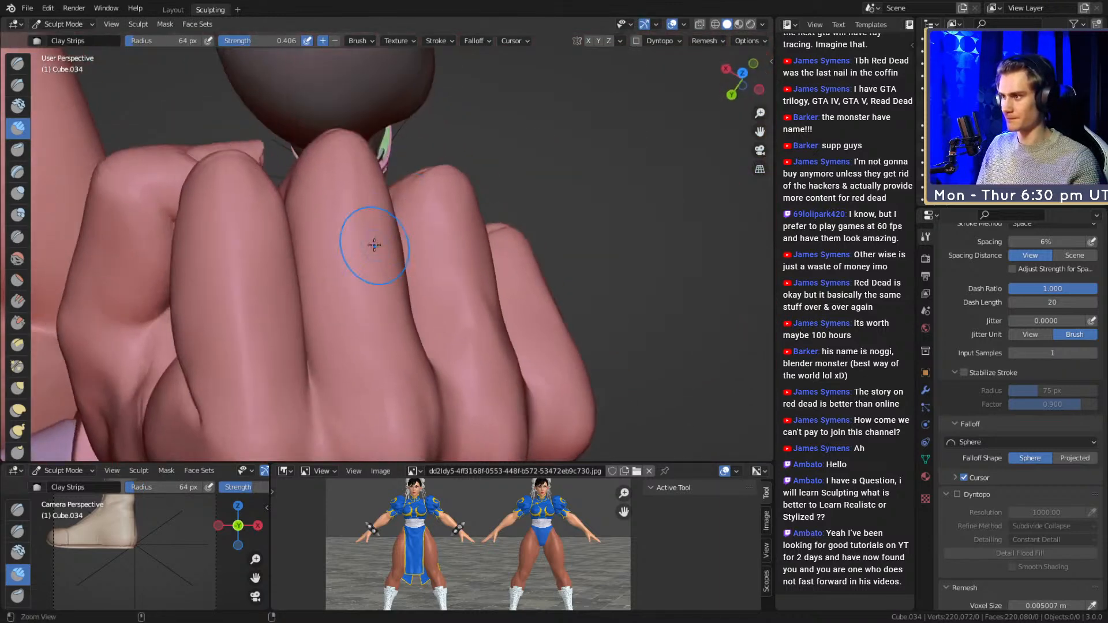
- Build up the back of the curled middle finger with Clay Strips and smooth it at 148 px
scroll(363, 231, "up", 2)
key("f")
left_click(354, 216)
left_click_drag(305, 135, 301, 184)
key("f")
left_click(364, 296)
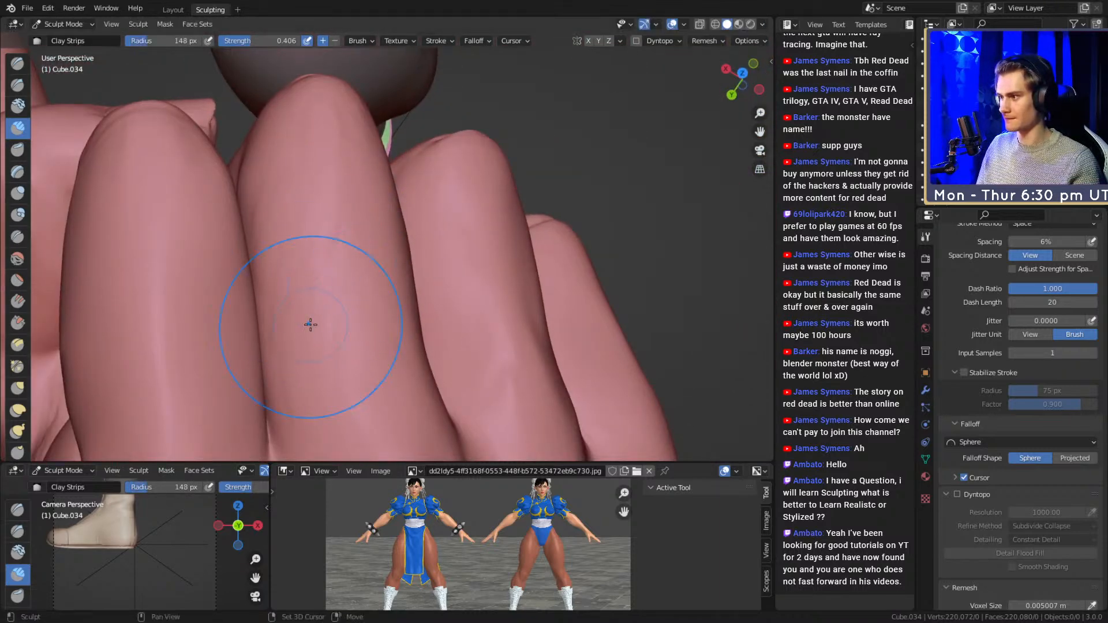
key("f")
left_click(291, 226)
left_click_drag(289, 230, 259, 186, "alt")
mouse_move(260, 186)
middle_mouse_down()
mouse_move(425, 188)
mouse_move(403, 216)
middle_mouse_up()
- Build up the back of the neighbouring ring finger with Clay Strips at 62 px and smooth the added volume
left_click_drag(380, 294, 389, 327)
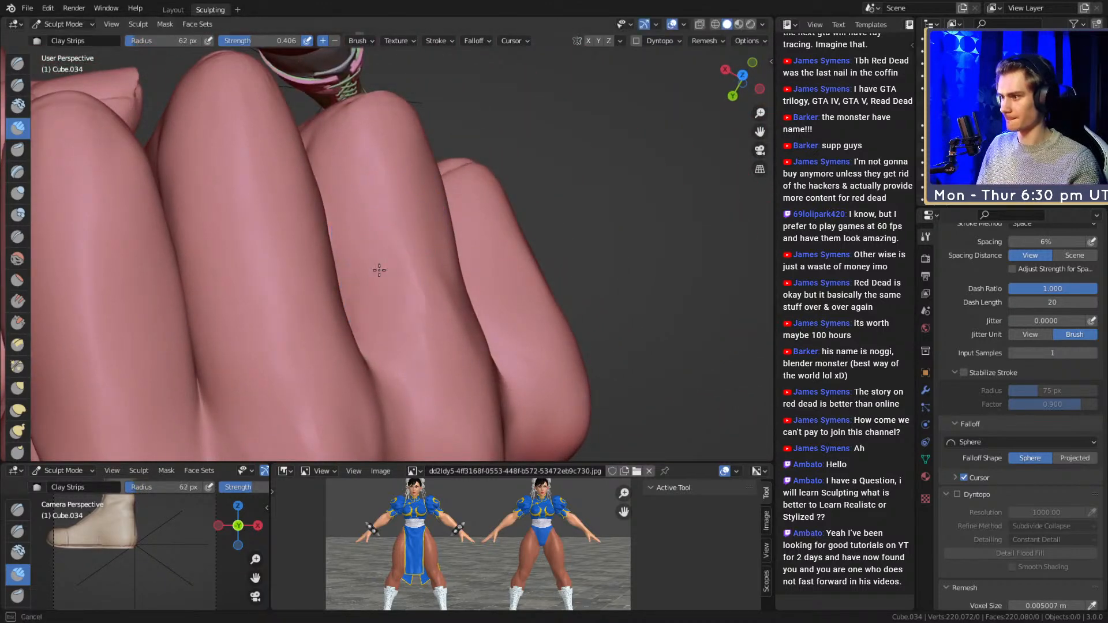
left_click_drag(393, 366, 402, 367)
key("f")
left_click(392, 365)
left_click_drag(371, 285, 382, 242)
key("f")
left_click(405, 188)
mouse_move(418, 394)
middle_mouse_down()
mouse_move(323, 346)
mouse_move(455, 347)
mouse_move(451, 321)
middle_mouse_up()
middle_click_drag(433, 198, 436, 240, "shift")
key("f")
left_click(408, 233)
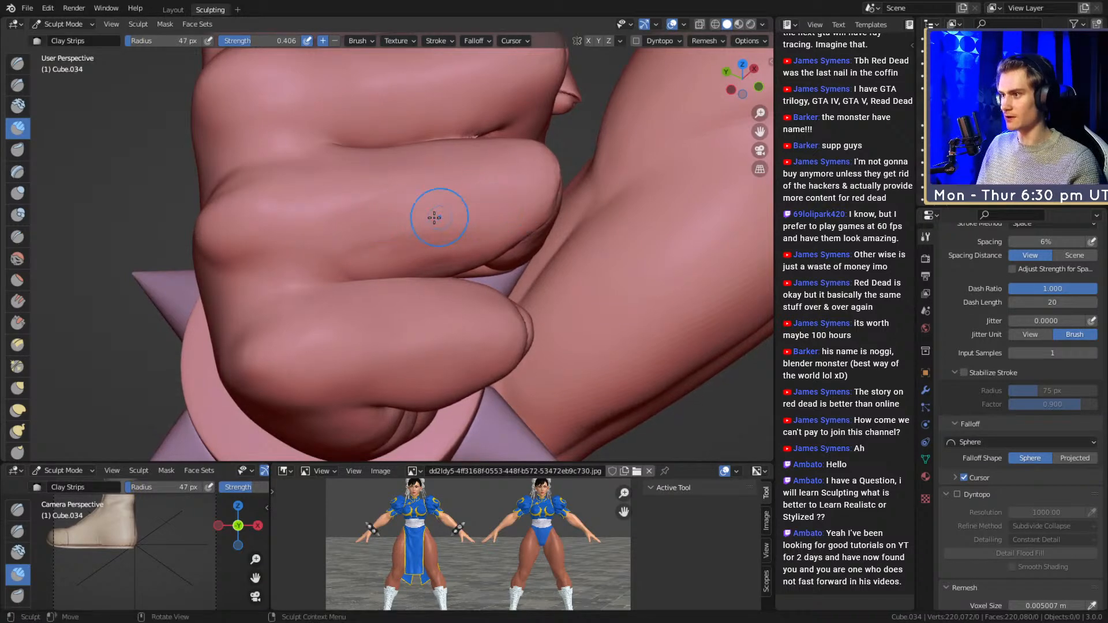
- Refine the outline of the curled fingers with the Grab brush, using a 104 px radius
mouse_move(358, 198)
middle_mouse_down()
mouse_move(502, 168)
mouse_move(317, 240)
mouse_move(401, 227)
mouse_move(334, 240)
mouse_move(351, 245)
middle_mouse_up()
key("g")
left_click_drag(335, 265, 341, 257)
key("f")
left_click(406, 258)
mouse_move(402, 234)
middle_mouse_down()
mouse_move(390, 259)
mouse_move(267, 247)
mouse_move(378, 290)
middle_mouse_up()
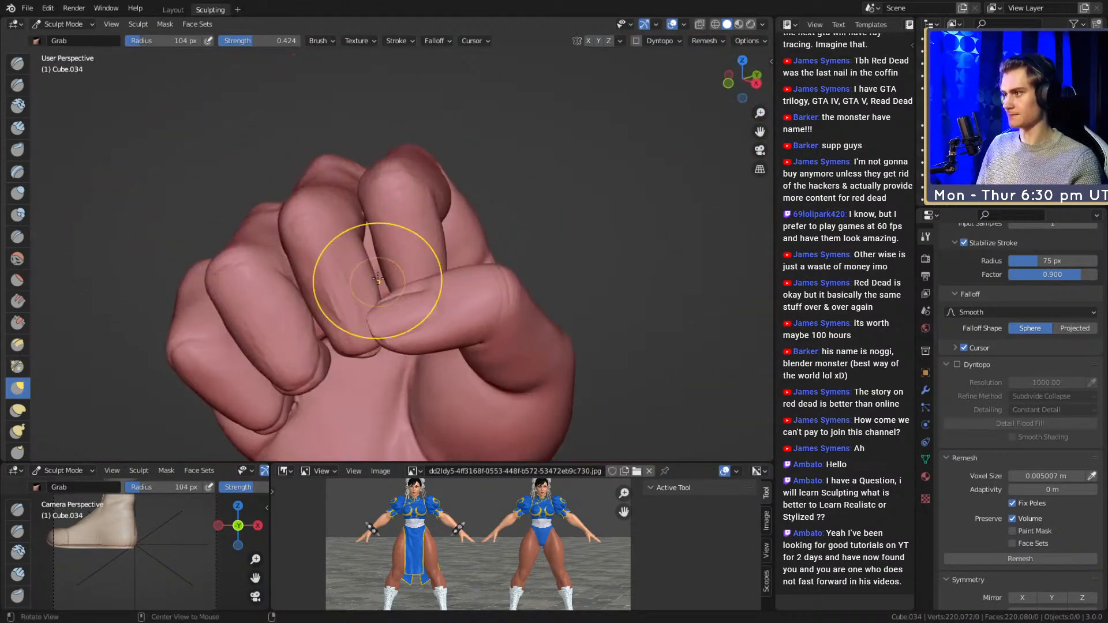
scroll(378, 290, "up", 5)
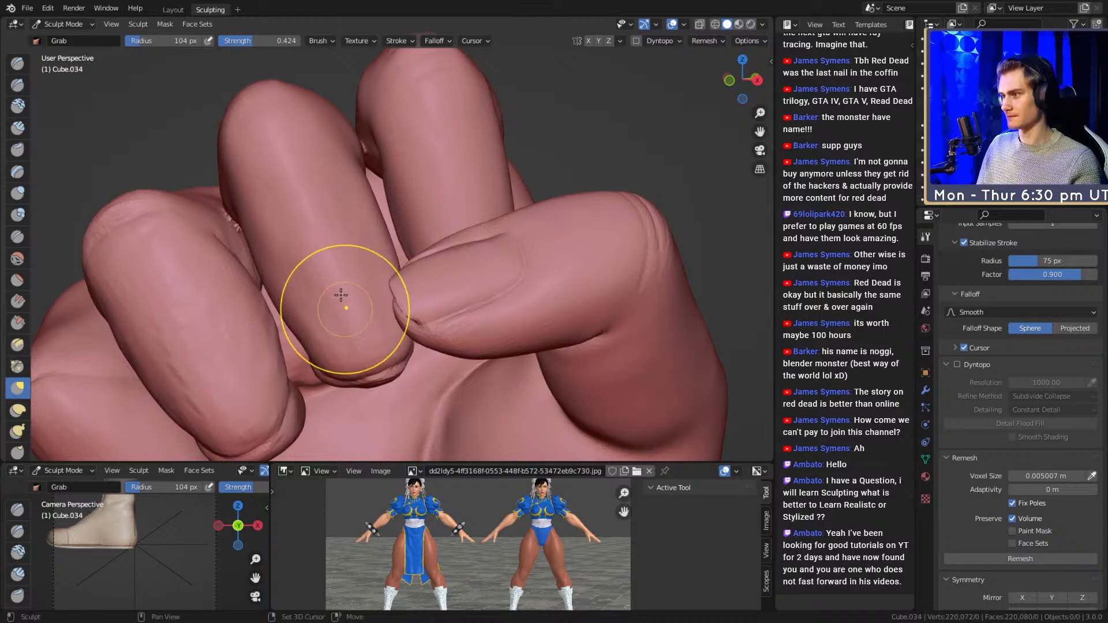
middle_click_drag(346, 313, 396, 208)
middle_click_drag(403, 254, 383, 223)
left_click_drag(365, 219, 279, 81, "alt")
mouse_move(448, 220)
left_mouse_down("alt")
mouse_move(495, 246)
mouse_move(396, 235)
left_mouse_up("alt")
- Add volume to the middle finger's end segment above the nail with Clay Strips and smooth it at 98 px
key("c")
mouse_move(416, 219)
middle_mouse_down()
mouse_move(373, 224)
mouse_move(395, 232)
middle_mouse_up()
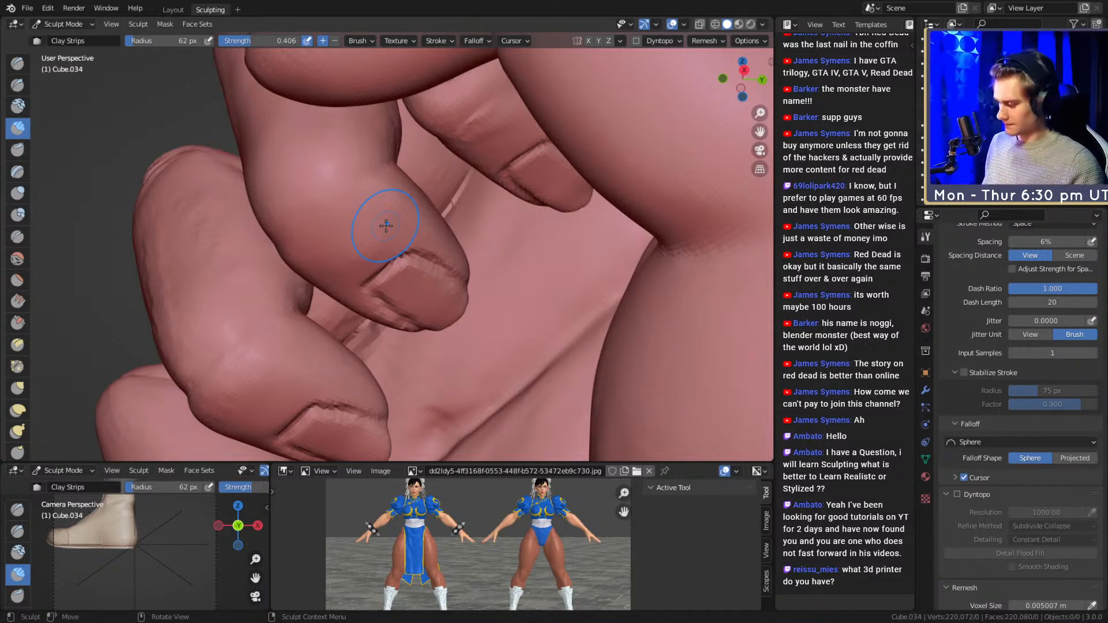
mouse_move(438, 225)
left_mouse_down("alt")
mouse_move(456, 263)
mouse_move(432, 230)
left_mouse_up("alt")
mouse_move(361, 293)
left_mouse_down("alt")
mouse_move(371, 247)
mouse_move(391, 271)
mouse_move(434, 202)
mouse_move(421, 253)
mouse_move(406, 196)
mouse_move(449, 184)
left_mouse_up("alt")
key("f")
left_click(441, 224)
left_click_drag(395, 315, 375, 294)
middle_click_drag(313, 164, 349, 229, "shift")
key("f")
left_click(350, 228)
mouse_move(378, 324)
middle_mouse_down("shift")
mouse_move(344, 273)
mouse_move(368, 226)
middle_mouse_up("shift")
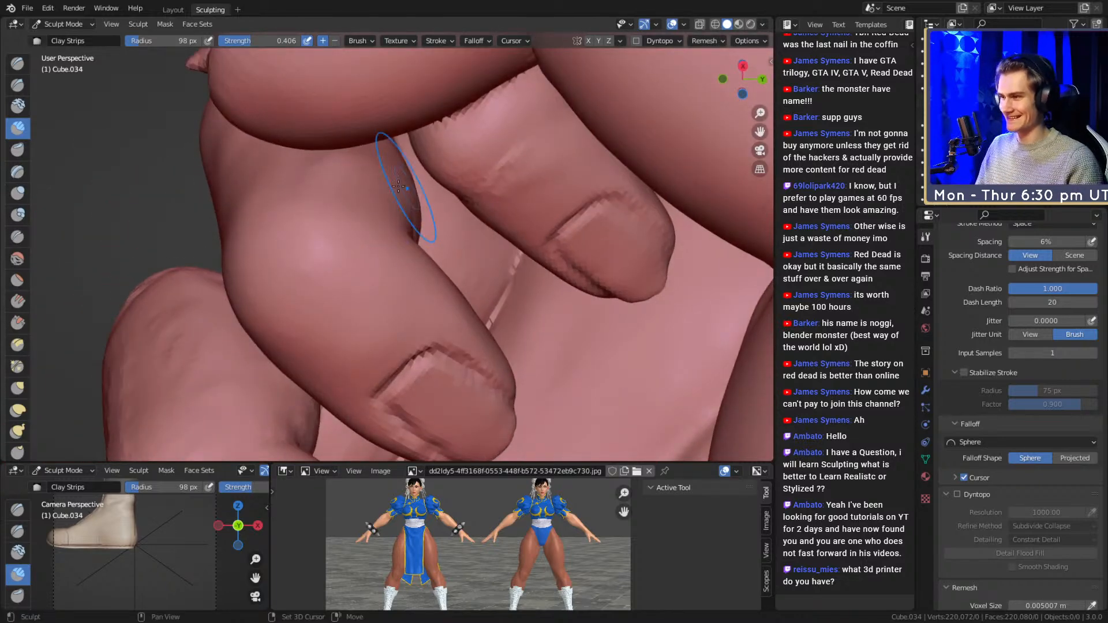
- Adjust the shape of the middle finger's end segment with the Grab brush
mouse_move(377, 169)
middle_mouse_down()
mouse_move(362, 149)
mouse_move(386, 203)
mouse_move(404, 209)
mouse_move(483, 187)
mouse_move(468, 175)
mouse_move(398, 209)
mouse_move(424, 202)
mouse_move(413, 217)
middle_mouse_up()
scroll(386, 203, "down", 3)
scroll(468, 174, "up", 2)
key("g")
key("f")
left_click(470, 215)
mouse_move(425, 212)
left_mouse_down("alt")
mouse_move(434, 212)
mouse_move(427, 198)
left_mouse_up("alt")
mouse_move(454, 177)
middle_mouse_down()
mouse_move(383, 230)
mouse_move(376, 277)
mouse_move(381, 199)
middle_mouse_up()
- Build up the index finger above its nail with Clay Strips at 43 px and smooth it at 123 px
key("c")
scroll(383, 194, "up", 4)
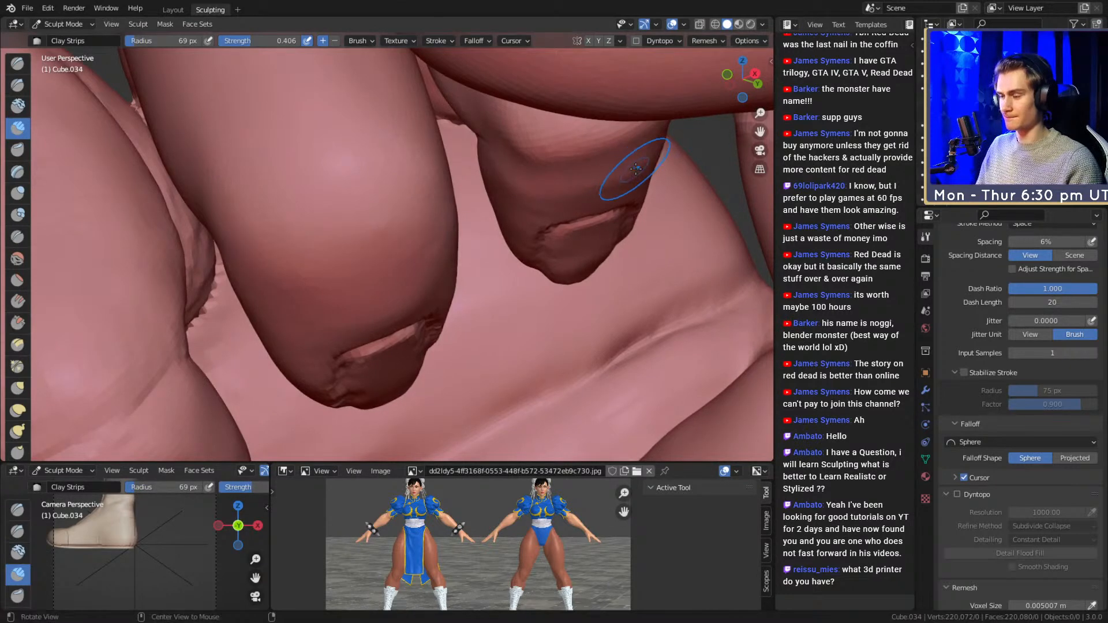
middle_click_drag(635, 168, 637, 212)
key("f")
left_click(585, 188)
left_click_drag(585, 189, 589, 192)
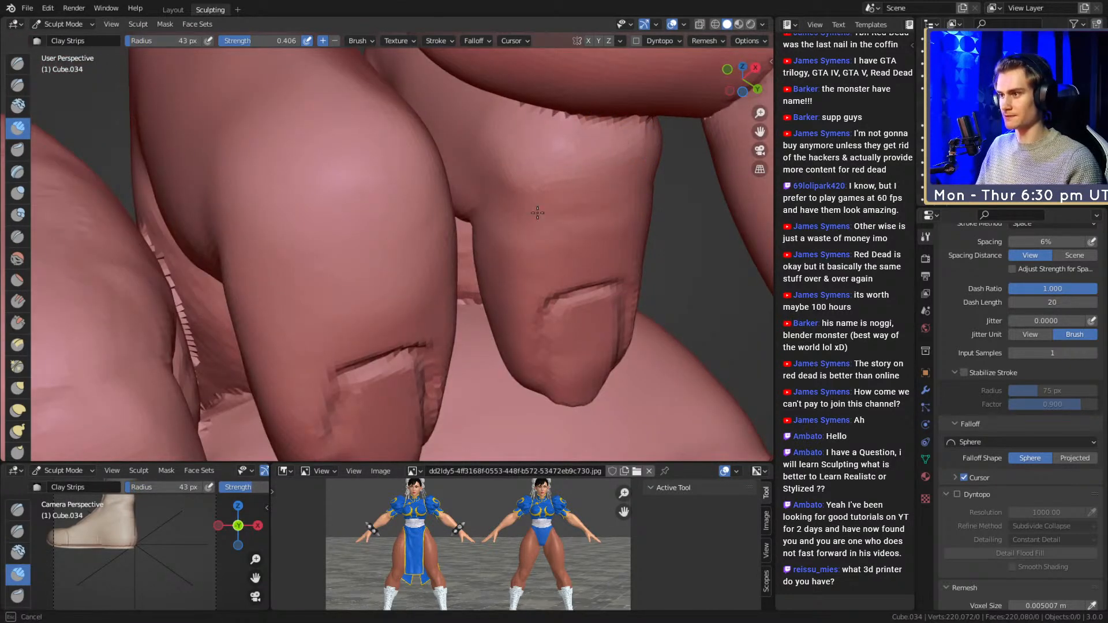
left_click(613, 199)
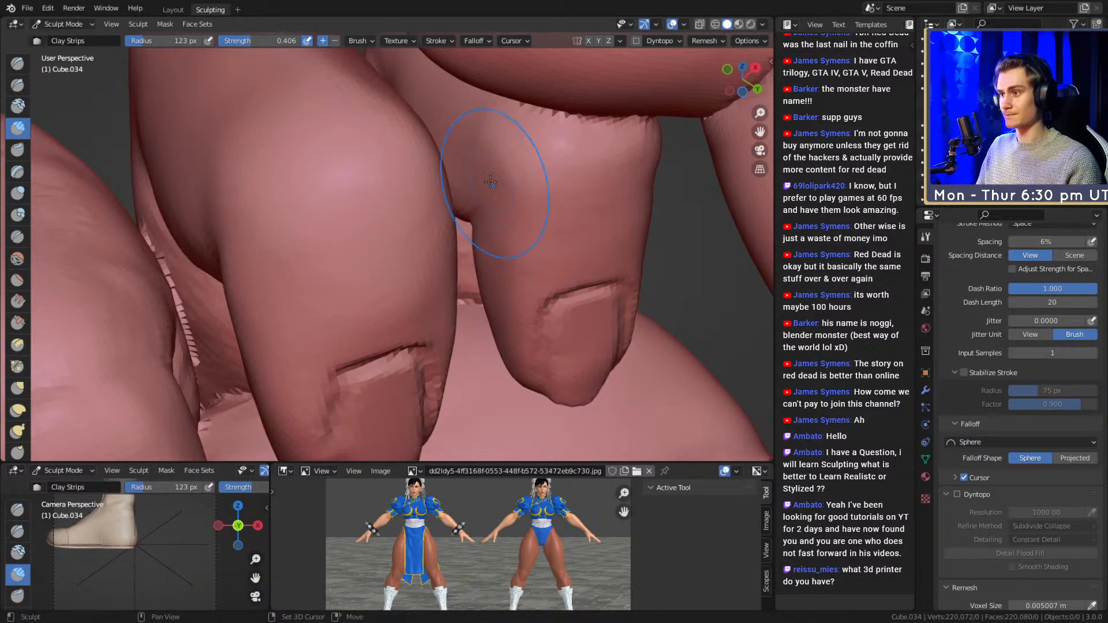
middle_click_drag(514, 240, 364, 148)
- Carve wrinkles across the middle finger's last joint, above the nail, with the Crease brush
key("shift+c")
mouse_move(391, 183)
middle_mouse_down()
mouse_move(456, 260)
mouse_move(408, 218)
middle_mouse_up()
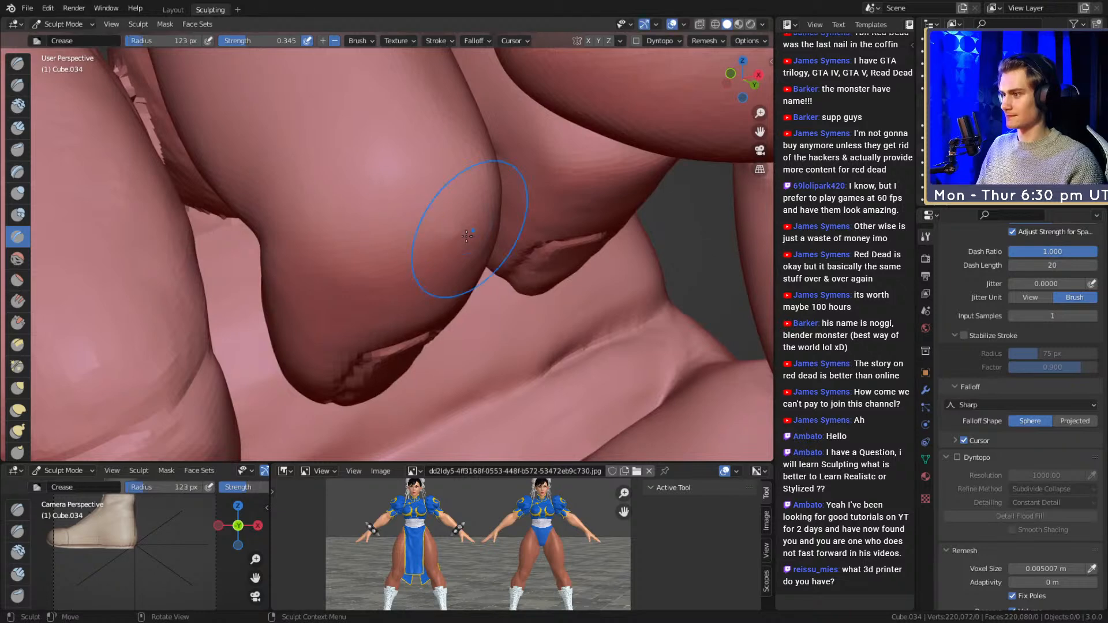
middle_click_drag(421, 285, 447, 284)
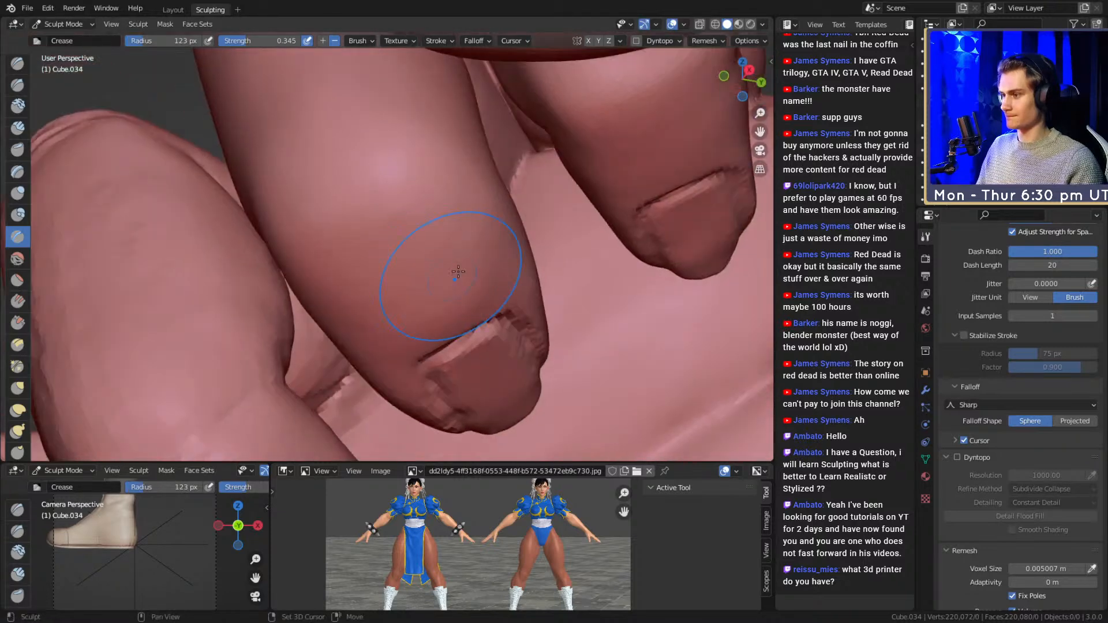
mouse_move(399, 221)
middle_mouse_down()
mouse_move(415, 237)
mouse_move(458, 237)
mouse_move(401, 236)
mouse_move(387, 224)
middle_mouse_up()
key("f")
left_click(361, 238)
mouse_move(469, 224)
middle_mouse_down()
mouse_move(396, 219)
mouse_move(426, 218)
mouse_move(485, 176)
mouse_move(381, 235)
middle_mouse_up()
middle_click_drag(516, 229, 333, 276)
middle_click_drag(511, 175, 491, 243, "ctrl")
mouse_move(490, 242)
middle_mouse_down()
mouse_move(442, 260)
mouse_move(396, 223)
middle_mouse_up()
- Soften the middle finger's joint wrinkles with a 111 px brush and save the file
key("f")
left_click(452, 225)
left_click_drag(451, 225, 456, 238, "shift")
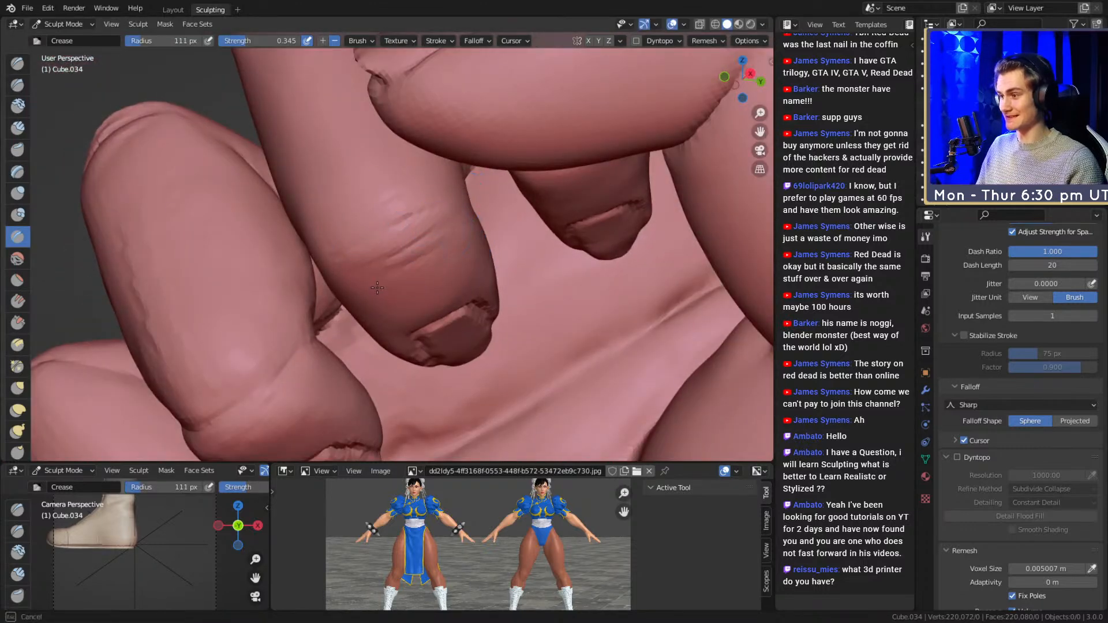
mouse_move(389, 195)
middle_mouse_down("ctrl")
mouse_move(383, 237)
mouse_move(461, 293)
mouse_move(280, 188)
middle_mouse_up("ctrl")
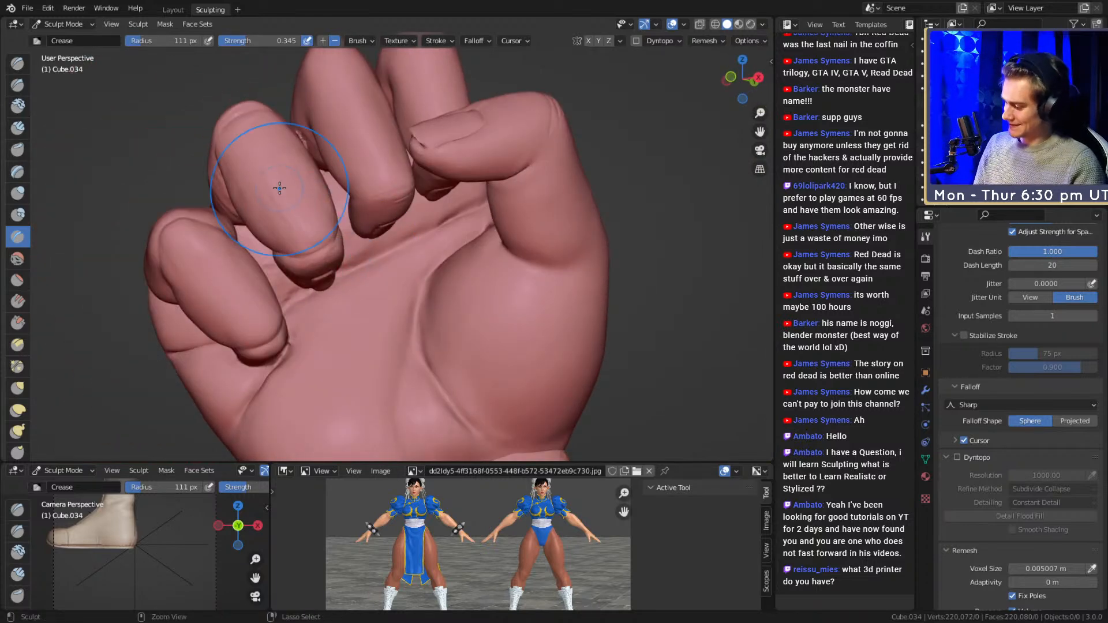
key("ctrl+s")
- Carve the index fingernail's outline with the Crease brush at 31 px and smooth around it at 94 px
middle_click_drag(470, 225, 381, 222)
mouse_move(381, 222)
middle_mouse_down("ctrl")
mouse_move(406, 186)
mouse_move(383, 149)
mouse_move(398, 219)
mouse_move(427, 273)
mouse_move(508, 254)
middle_mouse_up("ctrl")
mouse_move(507, 254)
middle_mouse_down("ctrl")
mouse_move(510, 213)
mouse_move(502, 259)
mouse_move(467, 254)
mouse_move(442, 270)
mouse_move(463, 249)
middle_mouse_up("ctrl")
key("f")
left_click(461, 260)
key("f")
left_click(435, 269)
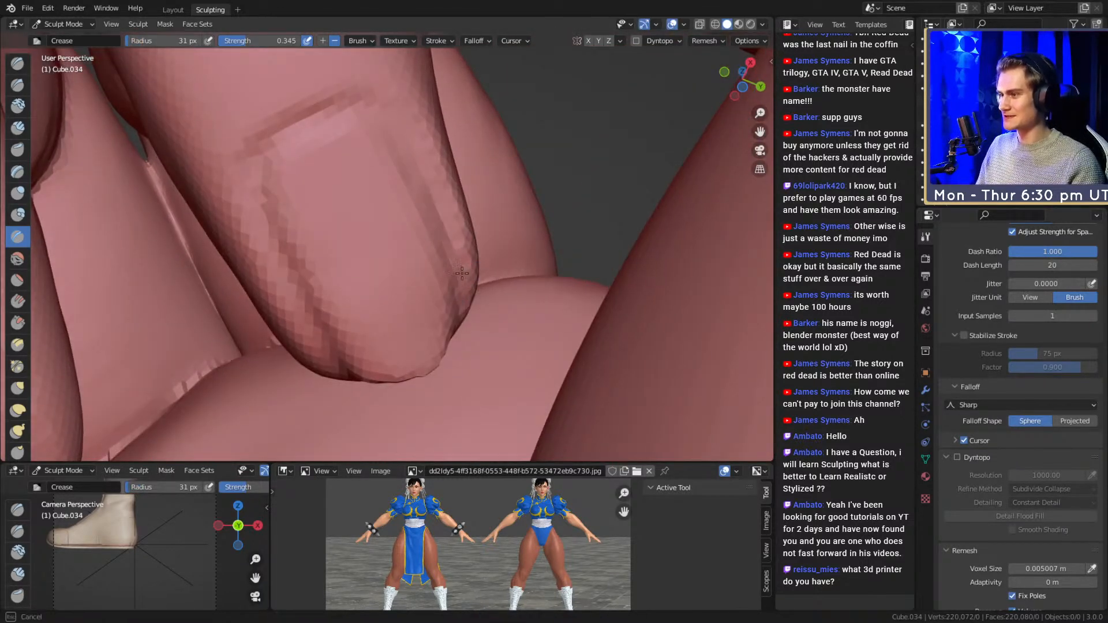
mouse_move(372, 106)
left_mouse_down()
mouse_move(277, 141)
mouse_move(288, 260)
left_mouse_up()
left_click_drag(311, 314, 346, 372)
left_click_drag(258, 201, 264, 215)
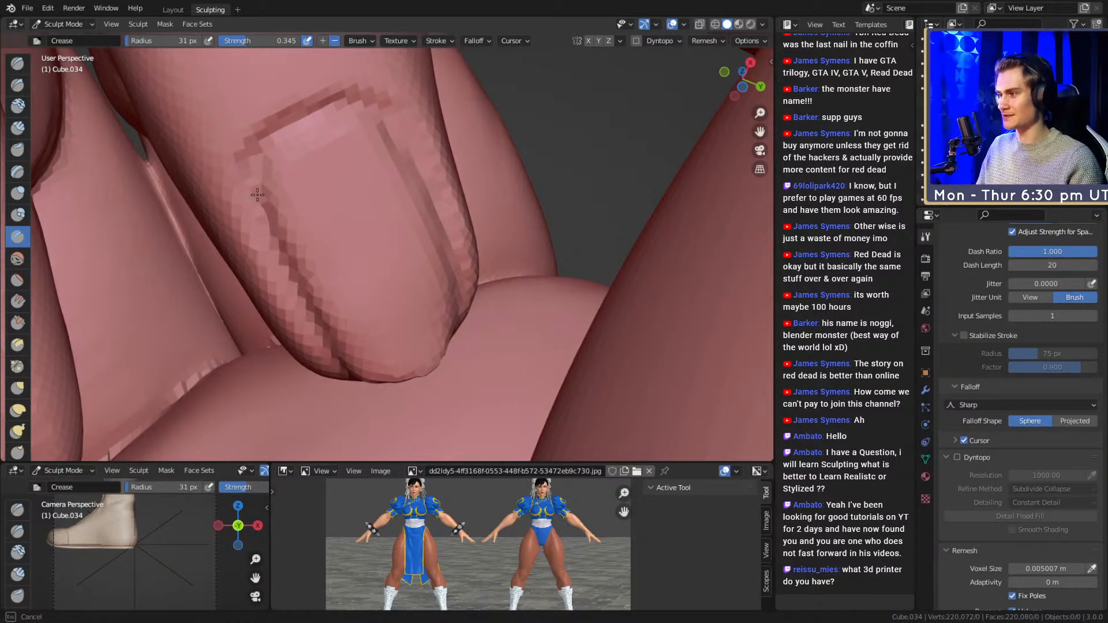
left_click_drag(260, 144, 262, 142)
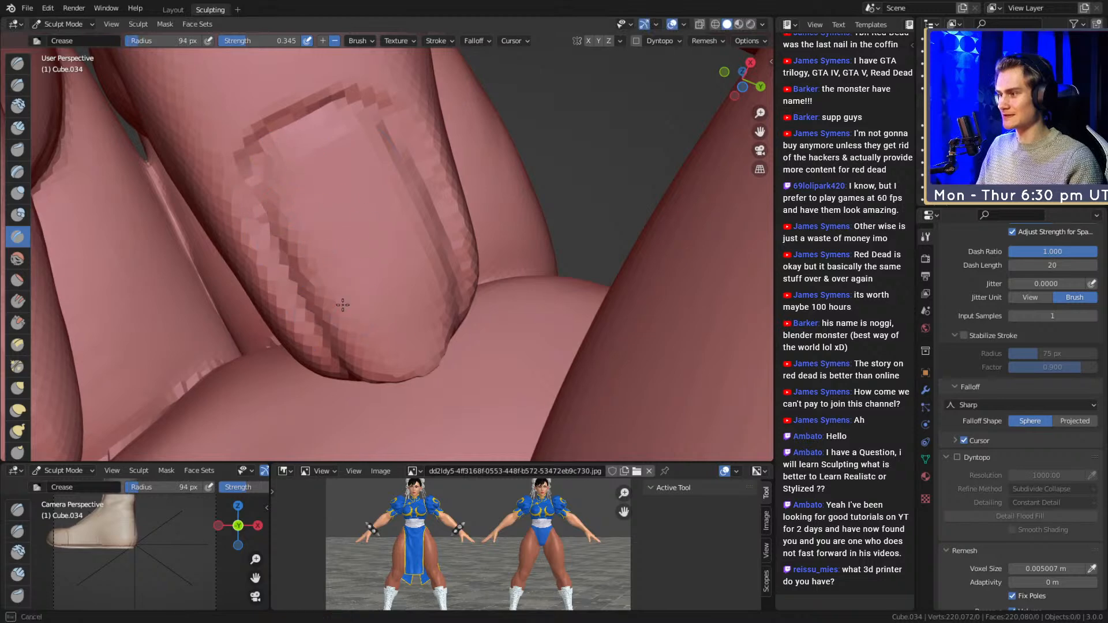
- Reshape the sides of the index fingertip around its nail with the Grab brush at 173 px
mouse_move(364, 151)
middle_mouse_down("shift")
mouse_move(398, 253)
mouse_move(431, 203)
middle_mouse_up("shift")
key("f")
left_click(398, 223)
key("g")
mouse_move(432, 148)
middle_mouse_down()
mouse_move(325, 249)
mouse_move(378, 208)
mouse_move(388, 170)
mouse_move(403, 173)
mouse_move(432, 240)
mouse_move(369, 237)
mouse_move(395, 288)
middle_mouse_up()
key("f")
left_click(368, 247)
key("f")
left_click(353, 247)
middle_click_drag(344, 209, 339, 221)
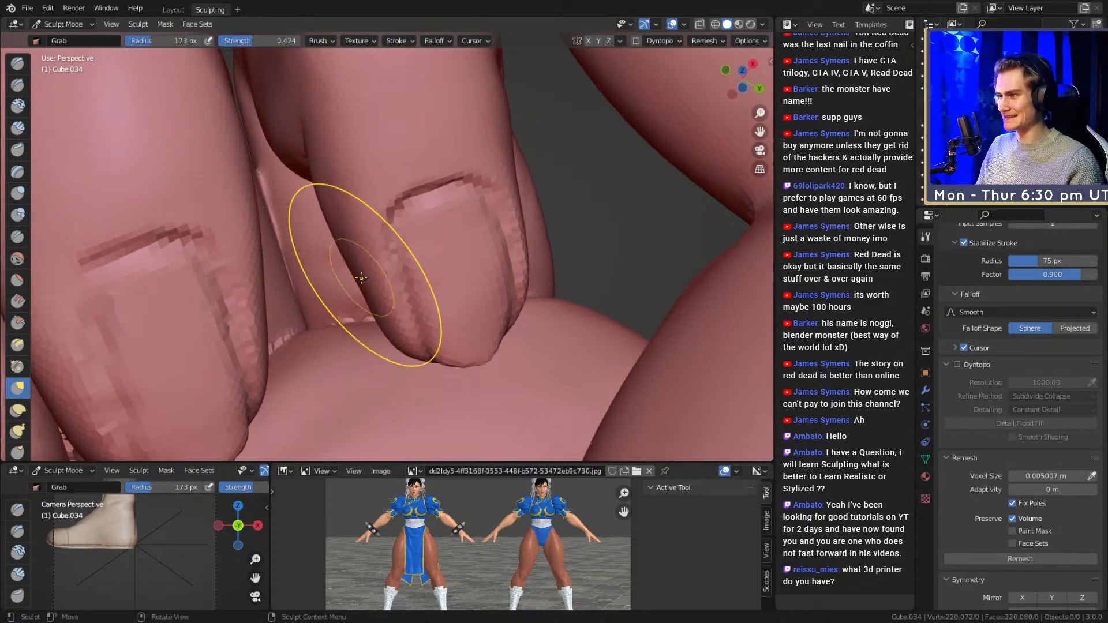
mouse_move(376, 297)
middle_mouse_down()
mouse_move(435, 218)
mouse_move(393, 177)
mouse_move(488, 202)
middle_mouse_up()
key("f")
left_click(462, 202)
middle_click_drag(398, 173, 388, 148)
- Sharpen the groove around the index fingernail with the Crease brush at 41 px
key("shift+c")
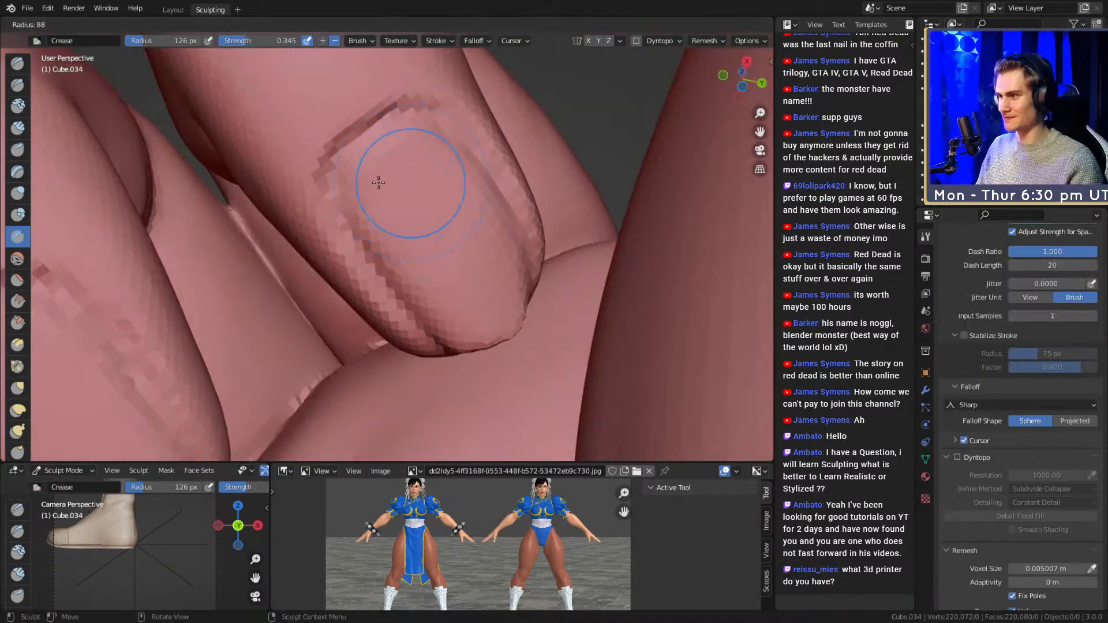
middle_click_drag(406, 198, 384, 238)
key("f")
left_click_drag(384, 238, 403, 199, "ctrl+alt")
left_click(383, 211)
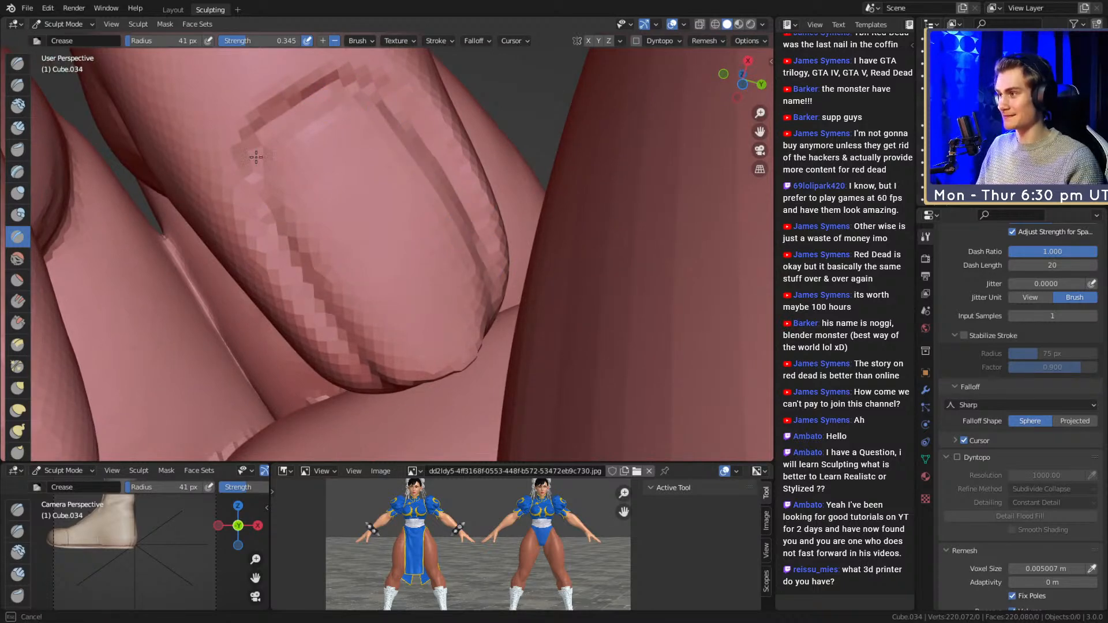
middle_click_drag(385, 381, 423, 263)
- Reshape the side edge of the middle fingernail with the Grab brush at 83 px and 177 px
key("g")
key("f")
left_click(406, 262)
left_click_drag(410, 263, 413, 257)
mouse_move(414, 257)
middle_mouse_down("ctrl")
mouse_move(401, 245)
mouse_move(435, 198)
mouse_move(370, 222)
mouse_move(410, 230)
mouse_move(400, 218)
mouse_move(381, 253)
middle_mouse_up("ctrl")
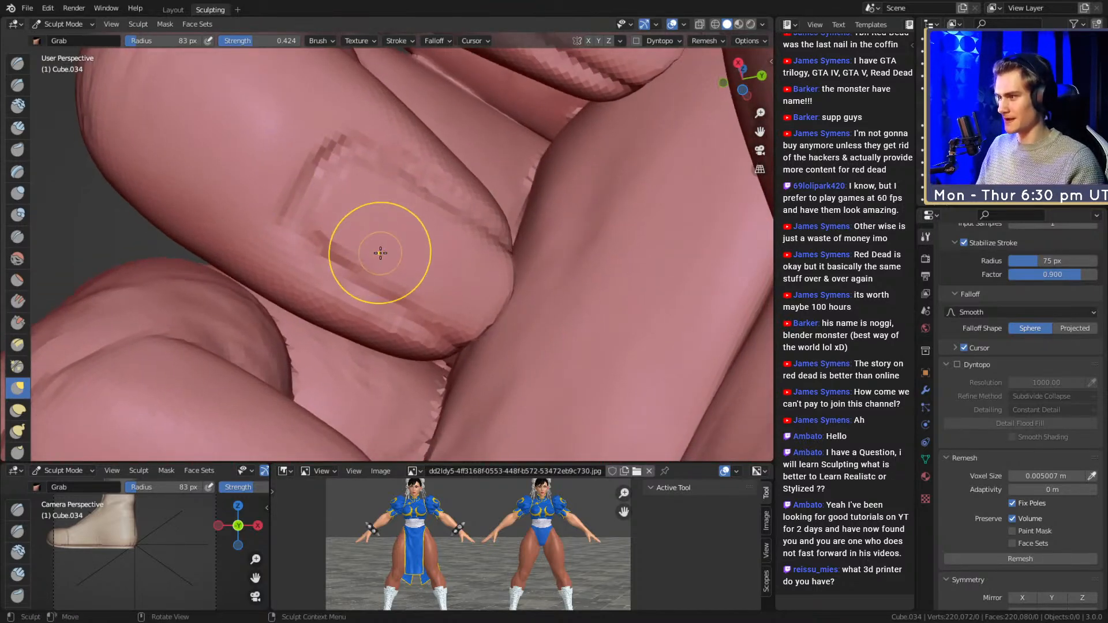
left_click_drag(412, 300, 408, 311)
key("f")
left_click(431, 303)
left_click_drag(340, 260, 328, 262)
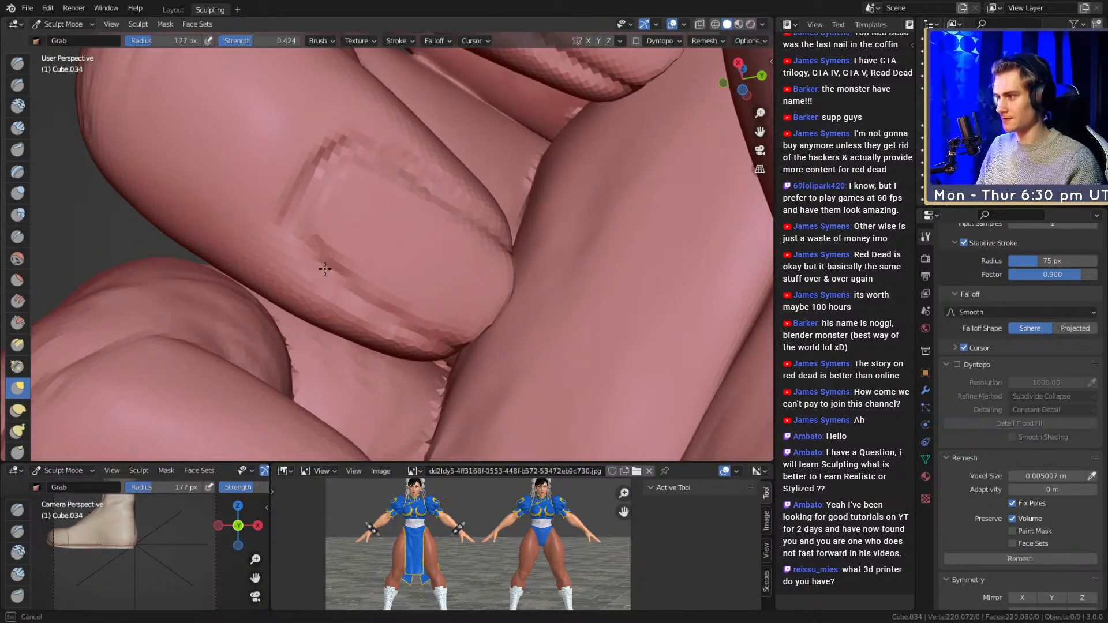
- Fine-tune the middle fingernail's contour with the Grab brush at a smaller 49 px radius
key("f")
mouse_move(339, 229)
middle_mouse_down()
mouse_move(372, 213)
mouse_move(428, 314)
mouse_move(438, 183)
mouse_move(427, 227)
mouse_move(388, 193)
mouse_move(421, 224)
middle_mouse_up()
left_click(383, 213)
key("f")
left_click(403, 181)
key("f")
left_click(371, 225)
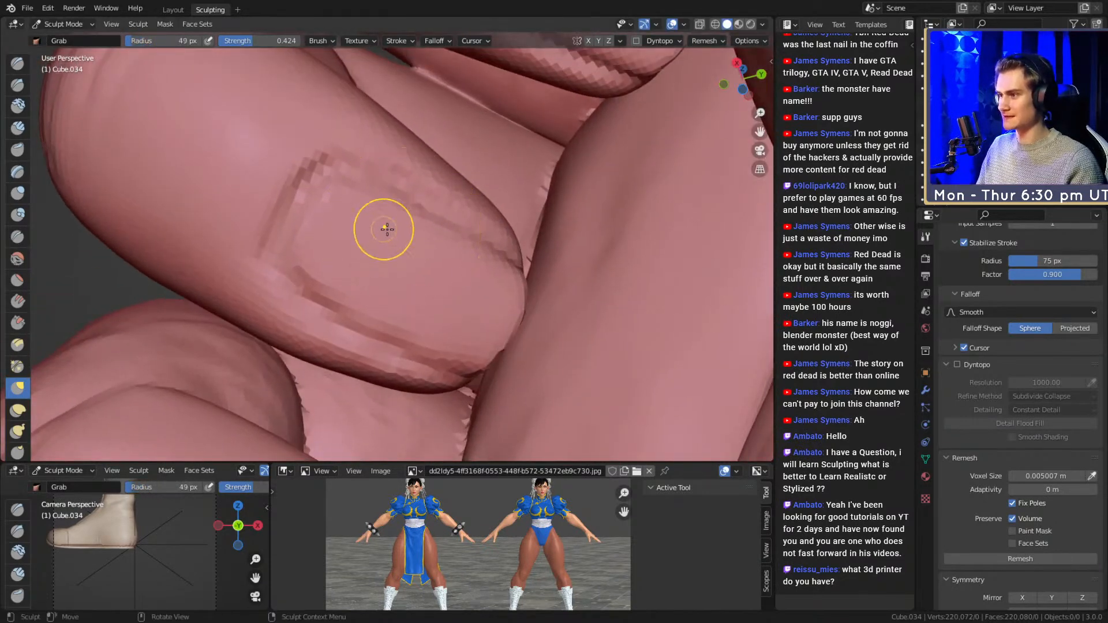
- Carve the outline of the middle fingernail with the Crease brush at 39 px
key("shift+c")
key("f")
left_click(478, 234)
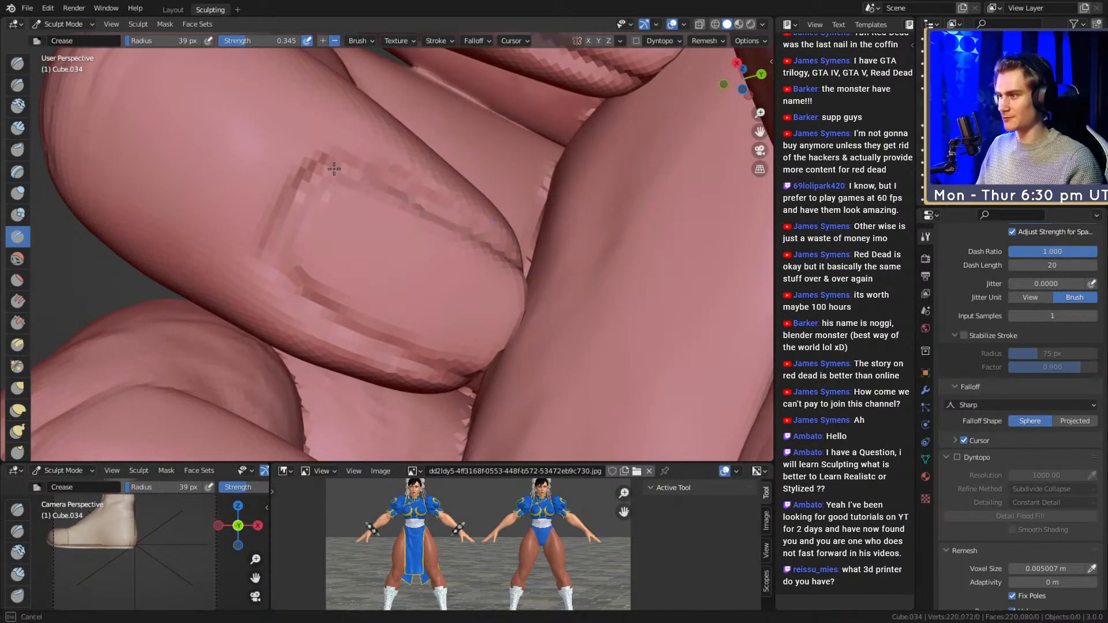
mouse_move(341, 277)
middle_mouse_down()
mouse_move(328, 282)
mouse_move(475, 314)
mouse_move(379, 316)
mouse_move(381, 341)
mouse_move(425, 258)
mouse_move(272, 133)
middle_mouse_up()
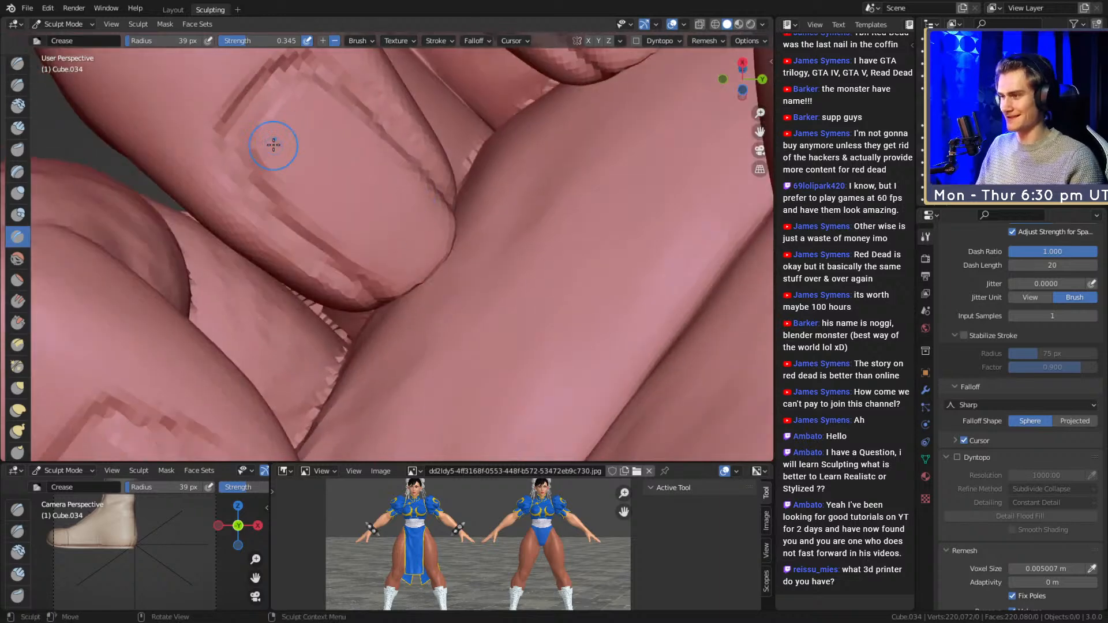
scroll(425, 233, "up", 3)
- Build up the surface of the middle fingernail with Clay Strips at 50 px and smooth it at 102 px
key("c")
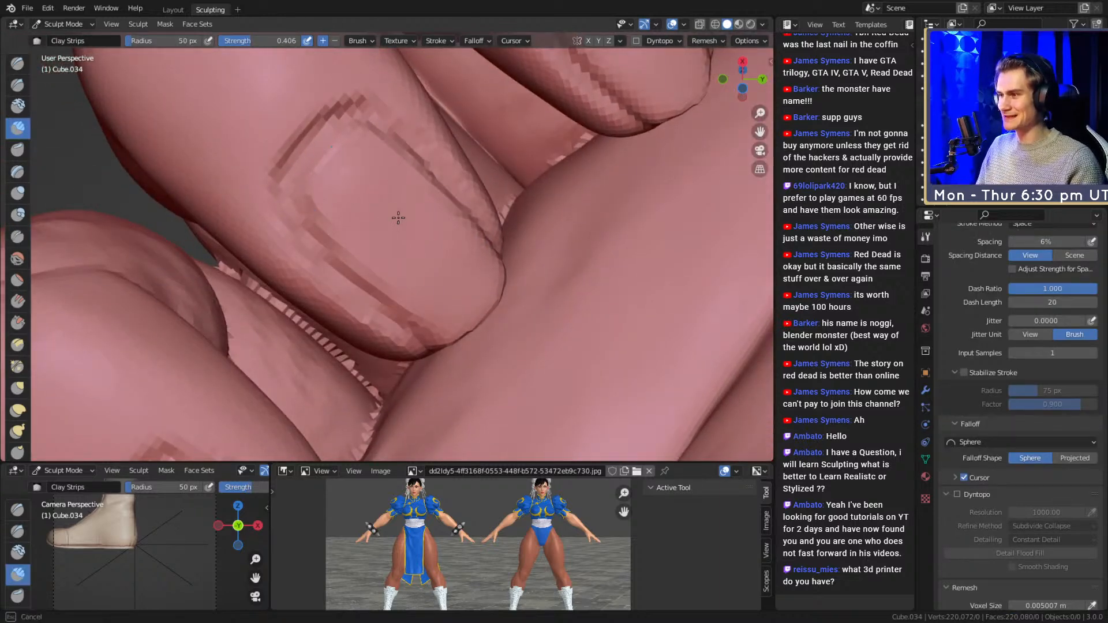
key("f")
left_click(400, 186)
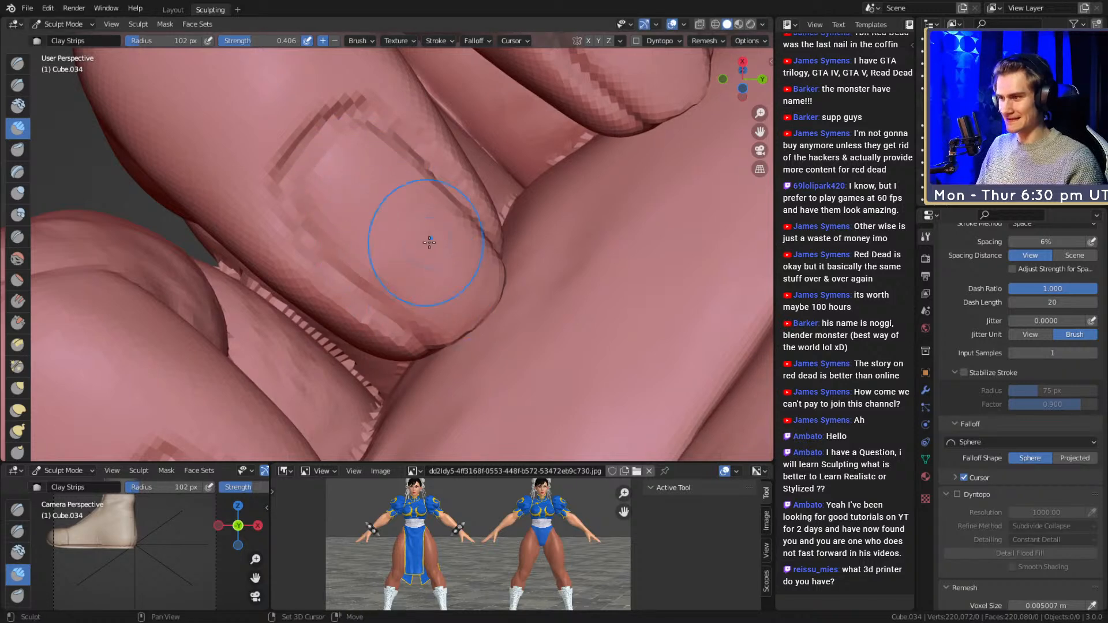
mouse_move(482, 210)
middle_mouse_down()
mouse_move(395, 247)
mouse_move(395, 120)
mouse_move(404, 195)
middle_mouse_up()
- Fill the side of the middle fingernail with a Clay Strips stroke and smooth the fingertip below it
key("f")
left_click(434, 188)
mouse_move(380, 169)
left_mouse_down()
mouse_move(314, 193)
mouse_move(283, 323)
mouse_move(317, 377)
left_mouse_up()
left_click_drag(351, 417, 371, 426, "shift")
- Touch up the surface around the middle fingernail with Clay Strips at an adjusted brush radius
mouse_move(462, 248)
left_mouse_down("alt")
mouse_move(456, 230)
mouse_move(498, 217)
mouse_move(346, 202)
left_mouse_up("alt")
key("f")
left_click(310, 200)
mouse_move(314, 204)
middle_mouse_down()
mouse_move(378, 270)
mouse_move(386, 210)
mouse_move(396, 309)
mouse_move(376, 299)
mouse_move(352, 196)
mouse_move(339, 221)
middle_mouse_up()
- Redefine the middle fingernail's side and base outline with the Crease brush at about 53 px
key("shift+c")
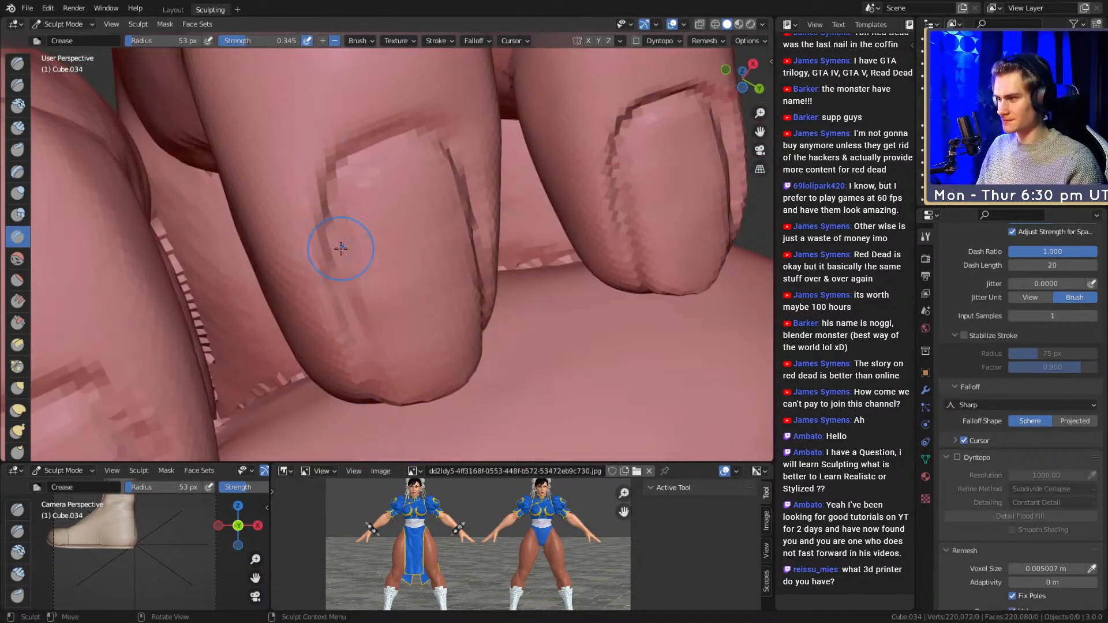
mouse_move(353, 317)
middle_mouse_down()
mouse_move(389, 203)
mouse_move(355, 205)
middle_mouse_up()
mouse_move(391, 381)
middle_mouse_down()
mouse_move(362, 254)
mouse_move(403, 257)
middle_mouse_up()
key("f")
left_click(348, 245)
key("f")
left_click(299, 141)
- Sharpen the fingernail's outline with Pinch/Magnify strokes along its base and side edges
middle_click_drag(482, 207, 462, 265)
middle_click_drag(462, 265, 393, 223, "ctrl")
mouse_move(404, 277)
middle_mouse_down()
mouse_move(413, 238)
mouse_move(79, 240)
middle_mouse_up()
left_click(27, 364)
mouse_move(400, 247)
middle_mouse_down()
mouse_move(316, 248)
mouse_move(347, 262)
middle_mouse_up()
key("f")
left_click(340, 262)
mouse_move(272, 182)
left_mouse_down()
mouse_move(293, 284)
mouse_move(275, 148)
left_mouse_up()
mouse_move(357, 120)
left_mouse_down()
mouse_move(388, 159)
mouse_move(397, 268)
left_mouse_up()
left_click_drag(380, 166, 398, 283)
mouse_move(371, 139)
left_mouse_down()
mouse_move(337, 118)
mouse_move(302, 154)
left_mouse_up()
- Tighten the remaining nail edges and fingertip folds with Pinch/Magnify at 62 px
mouse_move(298, 271)
middle_mouse_down()
mouse_move(389, 248)
mouse_move(427, 267)
mouse_move(388, 247)
mouse_move(352, 203)
middle_mouse_up()
left_click_drag(265, 228, 266, 244)
mouse_move(303, 190)
left_mouse_down()
mouse_move(282, 202)
mouse_move(278, 267)
left_mouse_up()
left_click_drag(369, 331, 295, 295)
middle_click_drag(356, 279, 408, 199, "ctrl")
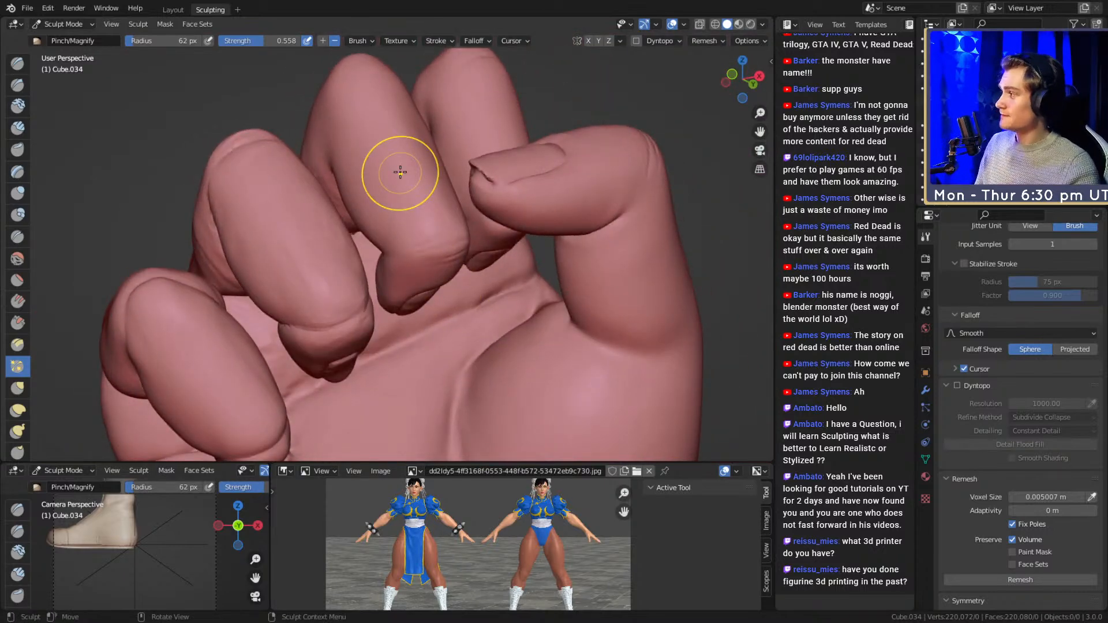
- Build up the middle fingernail and fingertip with Clay Strips at 106 px
key("c")
mouse_move(508, 249)
left_mouse_down("alt")
mouse_move(375, 168)
mouse_move(378, 246)
mouse_move(361, 229)
mouse_move(370, 245)
left_mouse_up("alt")
key("f")
left_click(396, 245)
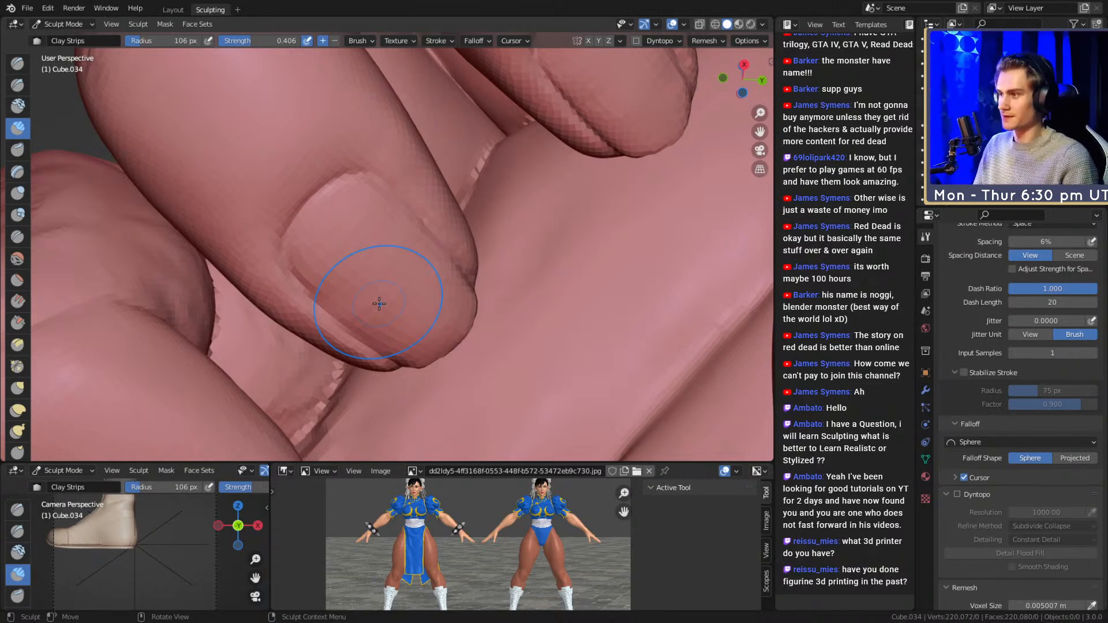
mouse_move(384, 242)
left_mouse_down("ctrl+alt")
mouse_move(392, 323)
mouse_move(432, 291)
mouse_move(339, 330)
mouse_move(383, 245)
mouse_move(356, 247)
mouse_move(299, 178)
left_mouse_up("ctrl+alt")
key("f")
left_click(344, 229)
- Refine the fingertip's sides and the skin around the nail with resized Clay Strips strokes
key("f")
left_click(421, 257)
mouse_move(343, 229)
left_mouse_down("alt")
mouse_move(420, 258)
mouse_move(433, 236)
left_mouse_up("alt")
left_click_drag(472, 275, 407, 227)
key("f")
left_click(383, 257)
mouse_move(425, 165)
left_mouse_down("alt")
mouse_move(375, 258)
mouse_move(391, 287)
mouse_move(314, 168)
left_mouse_up("alt")
left_click_drag(314, 161, 343, 307, "alt")
key("f")
left_click(289, 185)
left_click_drag(248, 168, 354, 314)
- Even out the curled finger's middle segment with Clay Strips at 80 px
key("f")
mouse_move(366, 244)
left_mouse_down("alt")
mouse_move(331, 268)
mouse_move(267, 248)
left_mouse_up("alt")
left_click(315, 268)
key("f")
left_click(271, 230)
key("f")
left_click(264, 245)
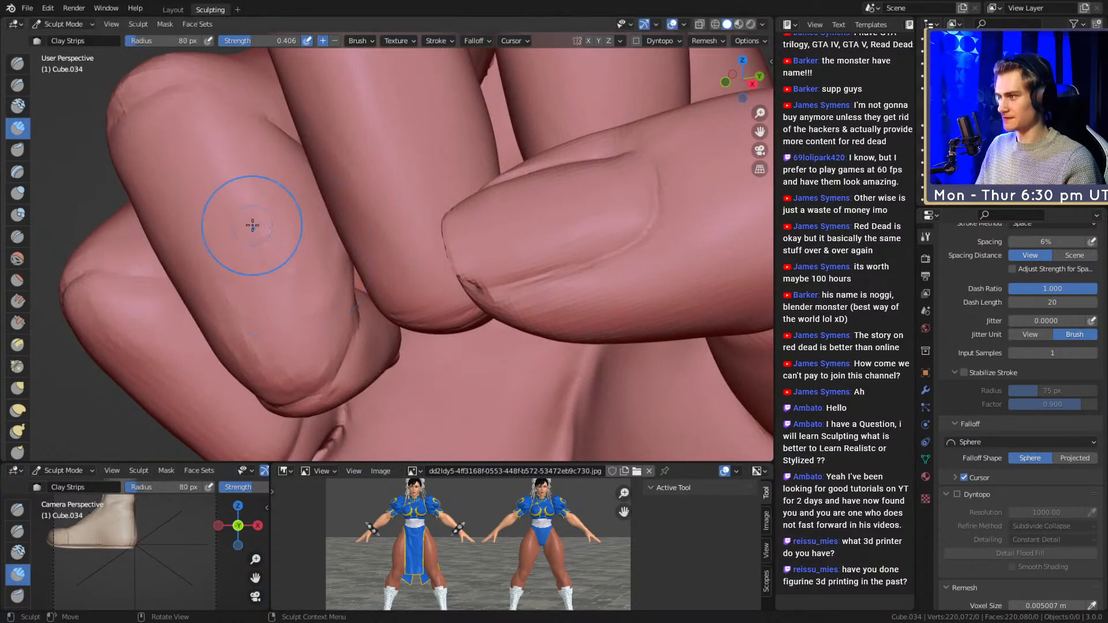
left_click_drag(310, 283, 329, 232, "alt")
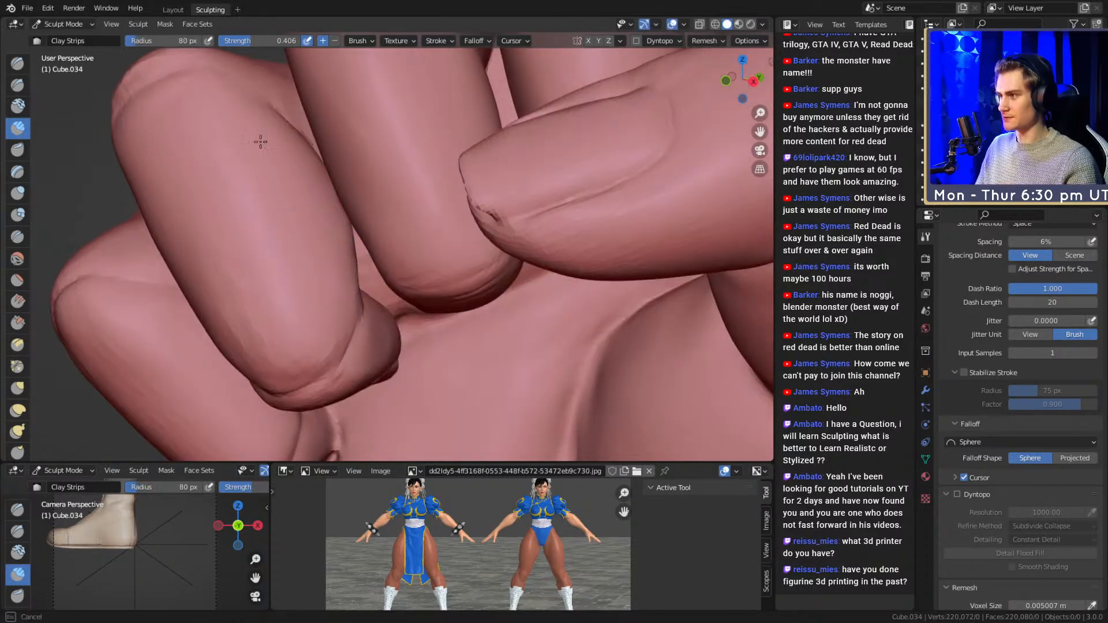
left_click_drag(247, 214, 237, 228)
- Shape the joint between the finger's middle segment and its tip with Clay Strips at 66 px
mouse_move(238, 233)
middle_mouse_down()
mouse_move(294, 225)
mouse_move(324, 178)
mouse_move(292, 252)
mouse_move(357, 221)
middle_mouse_up()
key("f")
left_click(300, 217)
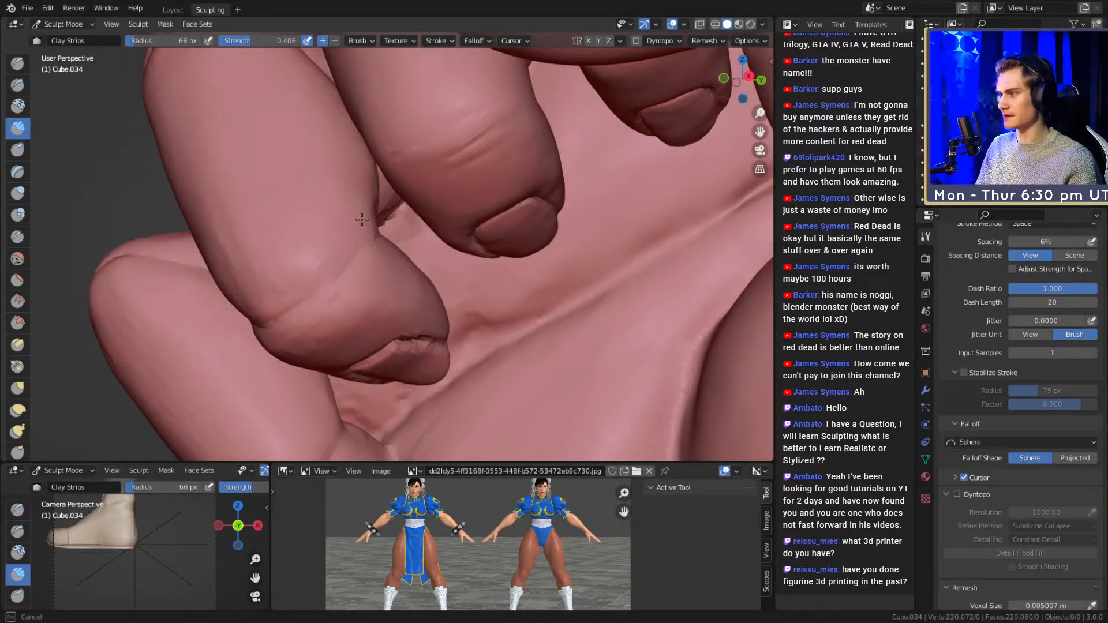
left_click_drag(329, 271, 337, 264)
mouse_move(338, 257)
middle_mouse_down()
mouse_move(361, 215)
mouse_move(390, 202)
middle_mouse_up()
key("f")
left_click(411, 202)
- Adjust the curled fingertip with the Grab brush and add volume with Clay Strips at 42 px
mouse_move(366, 277)
middle_mouse_down()
mouse_move(413, 193)
mouse_move(495, 254)
mouse_move(388, 290)
mouse_move(314, 296)
mouse_move(346, 257)
mouse_move(404, 267)
mouse_move(392, 254)
mouse_move(403, 232)
mouse_move(282, 269)
middle_mouse_up()
key("f")
left_click(408, 192)
key("g")
key("c")
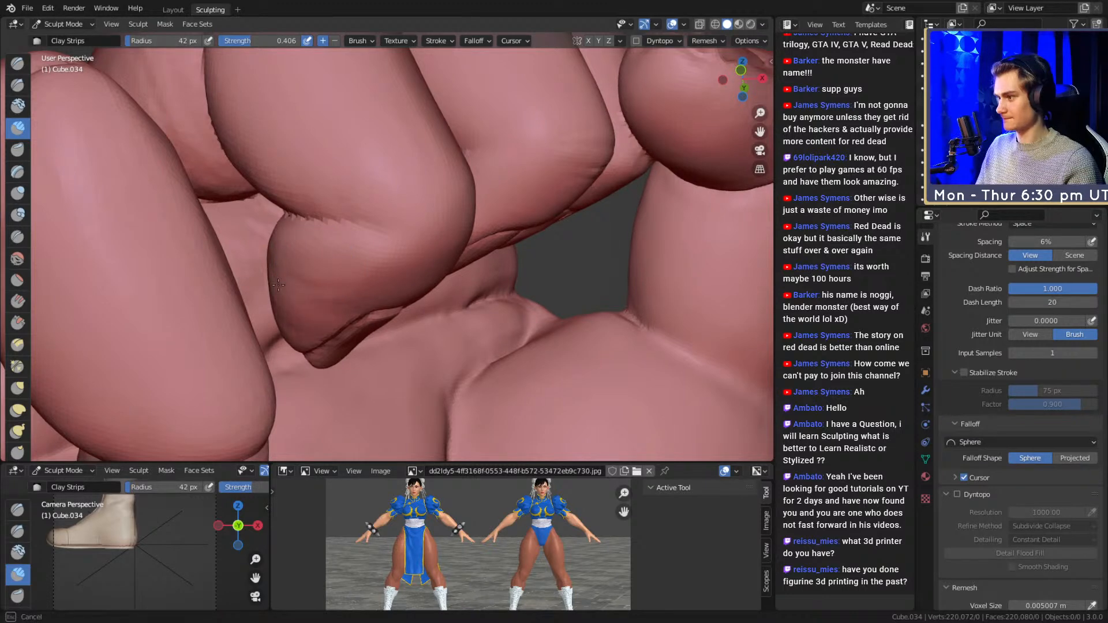
left_click(310, 265)
- Refine the underside and outer edge of the curled fingertip with Clay Strips at varied radii
key("f")
left_click(285, 308)
left_click_drag(427, 292, 312, 278, "alt")
left_click_drag(374, 257, 426, 219, "alt")
key("f")
left_click(324, 252)
mouse_move(319, 324)
left_mouse_down("alt")
mouse_move(423, 264)
mouse_move(359, 272)
mouse_move(415, 262)
mouse_move(413, 245)
left_mouse_up("alt")
- Reshape the little finger's tip around its nail with the Grab brush at 213 px
key("g")
key("f")
left_click(334, 277)
mouse_move(352, 275)
left_mouse_down("alt")
mouse_move(338, 315)
mouse_move(382, 258)
left_mouse_up("alt")
key("f")
left_click(338, 295)
left_click_drag(387, 255, 382, 272, "alt+shift")
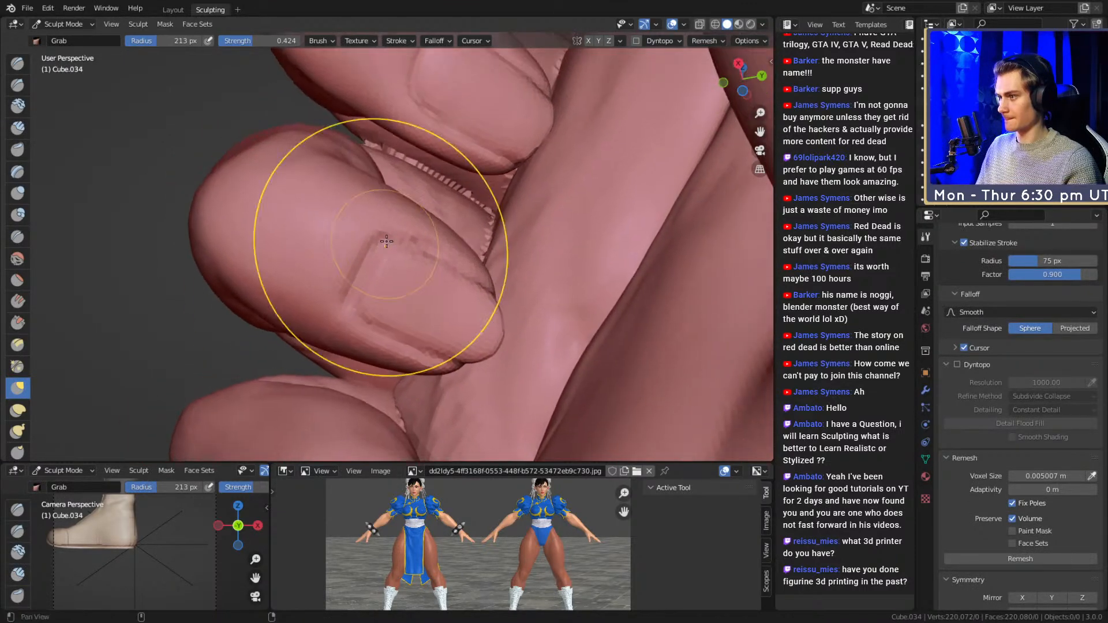
mouse_move(401, 205)
left_mouse_down()
mouse_move(366, 201)
mouse_move(395, 277)
mouse_move(370, 272)
left_mouse_up()
mouse_move(358, 300)
left_mouse_down("ctrl+alt")
mouse_move(346, 272)
mouse_move(341, 281)
left_mouse_up("ctrl+alt")
- Fine-tune the little fingertip's contour with a resized Grab brush
key("f")
left_click(331, 281)
mouse_move(341, 280)
left_mouse_down("alt")
mouse_move(347, 294)
mouse_move(323, 260)
left_mouse_up("alt")
left_click_drag(309, 245, 321, 237)
mouse_move(320, 238)
left_mouse_down("alt")
mouse_move(370, 275)
mouse_move(306, 190)
left_mouse_up("alt")
- Fill the inner side of the finger beside its bend with Clay Strips at 56 px
key("c")
key("f")
left_click(300, 254)
mouse_move(346, 270)
left_mouse_down("alt")
mouse_move(424, 218)
mouse_move(432, 262)
left_mouse_up("alt")
mouse_move(409, 253)
middle_mouse_down()
mouse_move(433, 260)
mouse_move(427, 228)
mouse_move(392, 263)
mouse_move(346, 231)
mouse_move(328, 242)
middle_mouse_up()
key("f")
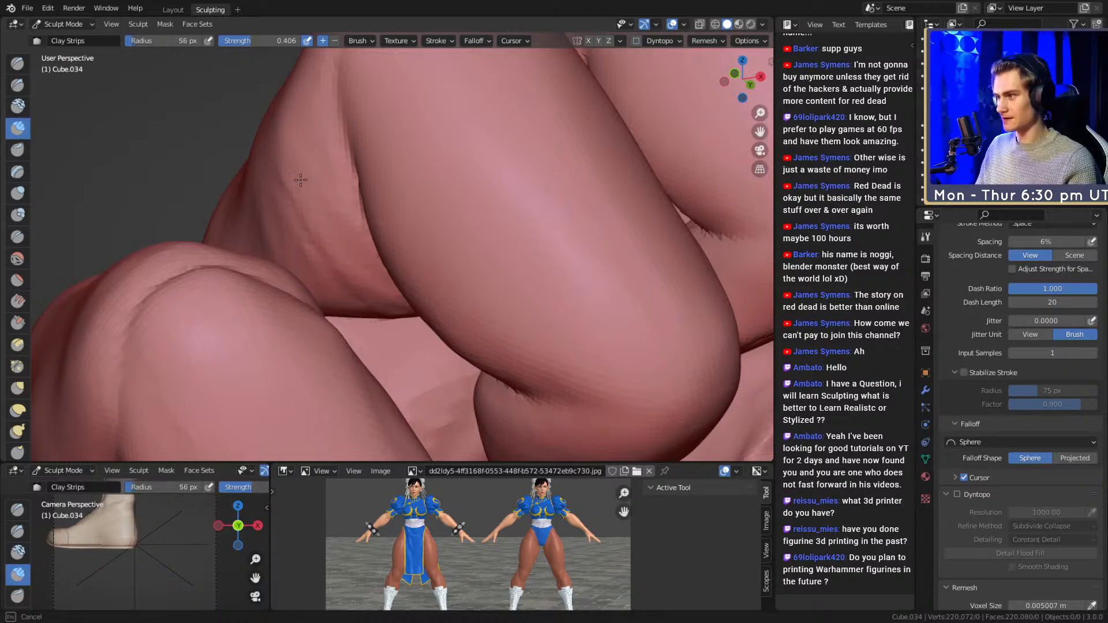
middle_click_drag(291, 123, 375, 307)
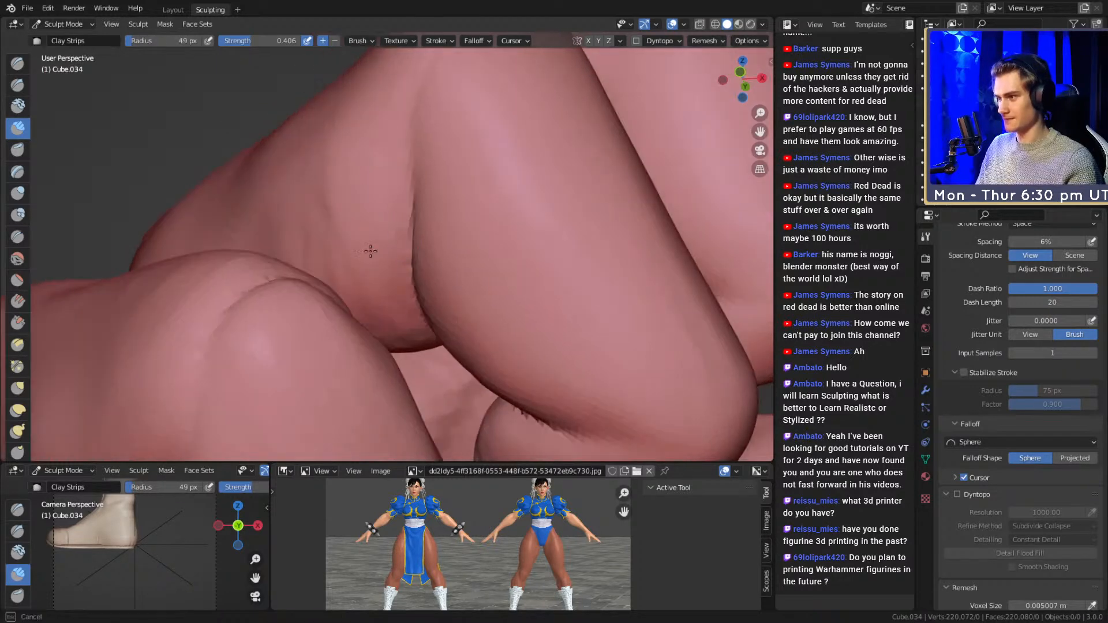
- Blend the inner finger surface next to the bend with Clay Strips at 49 px
mouse_move(341, 225)
middle_mouse_down()
mouse_move(349, 265)
mouse_move(280, 273)
middle_mouse_up()
mouse_move(368, 172)
middle_mouse_down("ctrl")
mouse_move(375, 254)
mouse_move(400, 247)
mouse_move(375, 220)
mouse_move(474, 163)
middle_mouse_up("ctrl")
middle_click_drag(357, 152, 383, 233)
mouse_move(383, 233)
left_mouse_down()
mouse_move(403, 172)
mouse_move(386, 209)
left_mouse_up()
mouse_move(385, 209)
middle_mouse_down()
mouse_move(370, 231)
mouse_move(416, 191)
mouse_move(359, 173)
mouse_move(409, 185)
mouse_move(413, 224)
middle_mouse_up()
- Carve a fold along the inside of the finger's bend with the Crease brush
key("f")
left_click(354, 230)
key("shift+c")
key("f")
left_click(406, 225)
left_click_drag(372, 242, 408, 106)
- Soften the fold at the finger's bend at 151 px, then reduce the Crease brush to 59 px
mouse_move(407, 115)
middle_mouse_down()
mouse_move(410, 153)
mouse_move(349, 251)
middle_mouse_up()
key("f")
left_click(365, 254)
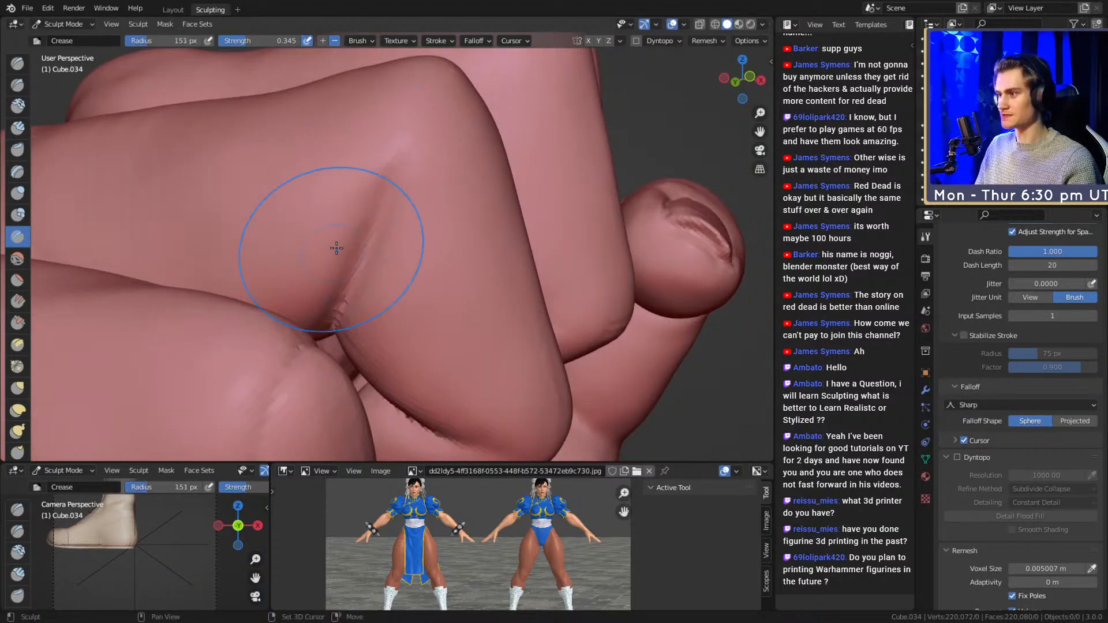
key("f")
left_click(381, 257)
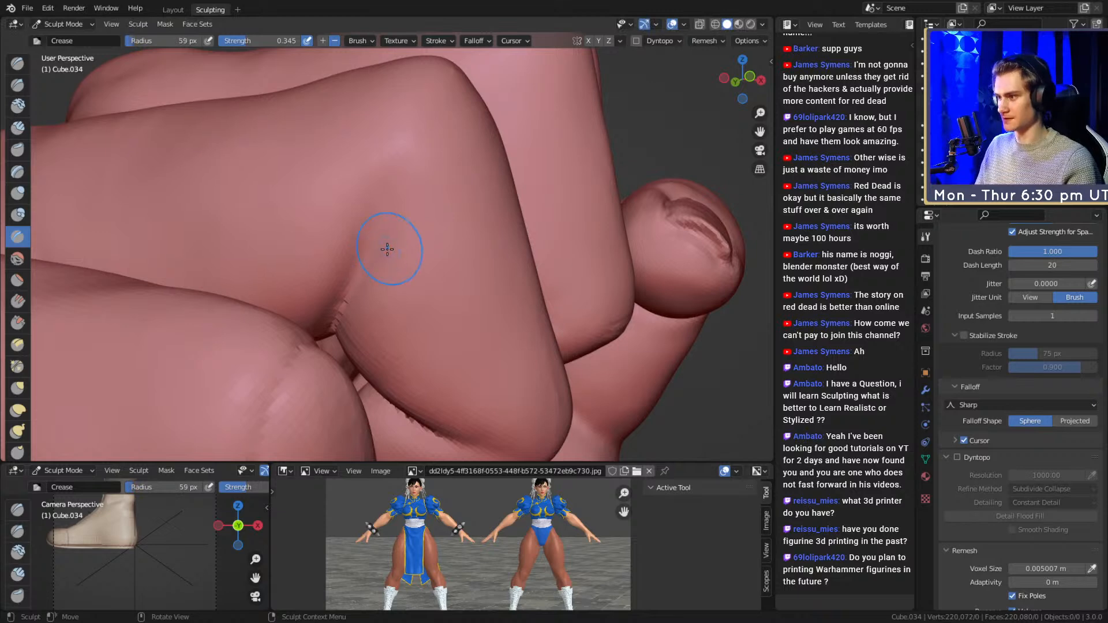
mouse_move(393, 210)
middle_mouse_down("ctrl")
mouse_move(347, 314)
mouse_move(370, 248)
middle_mouse_up("ctrl")
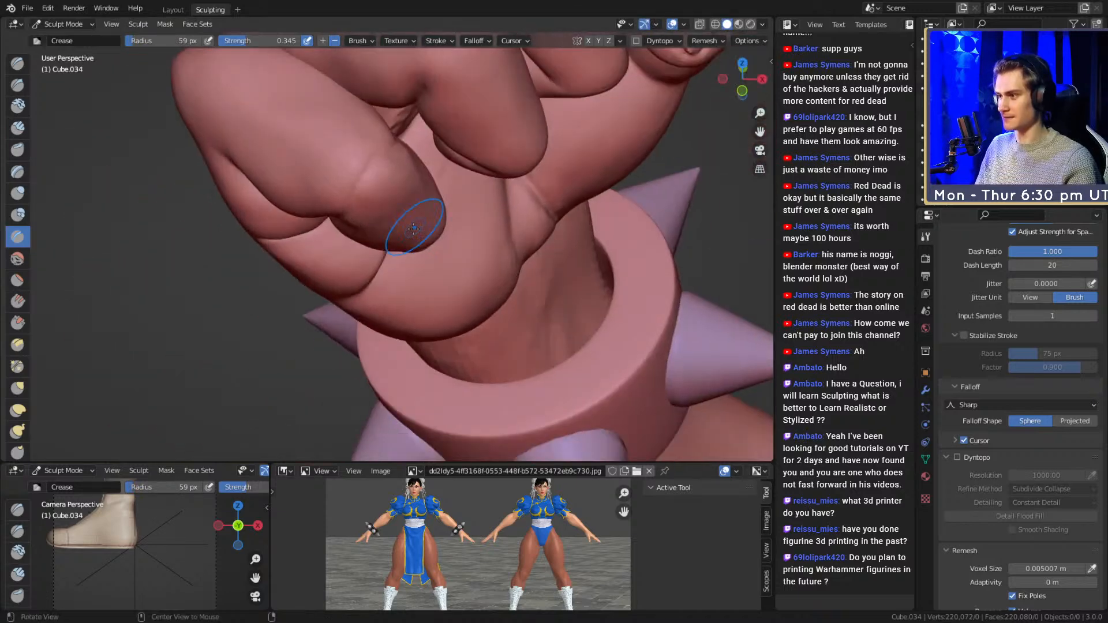
middle_click_drag(369, 300, 404, 254, "ctrl")
- Refine the little finger's surface around the bent joint with the brush at 83 px
key("f")
left_click(384, 245)
mouse_move(438, 296)
middle_mouse_down()
mouse_move(354, 254)
mouse_move(415, 210)
middle_mouse_up()
key("f")
left_click(359, 254)
mouse_move(352, 254)
middle_mouse_down()
mouse_move(401, 234)
mouse_move(337, 240)
mouse_move(312, 269)
middle_mouse_up()
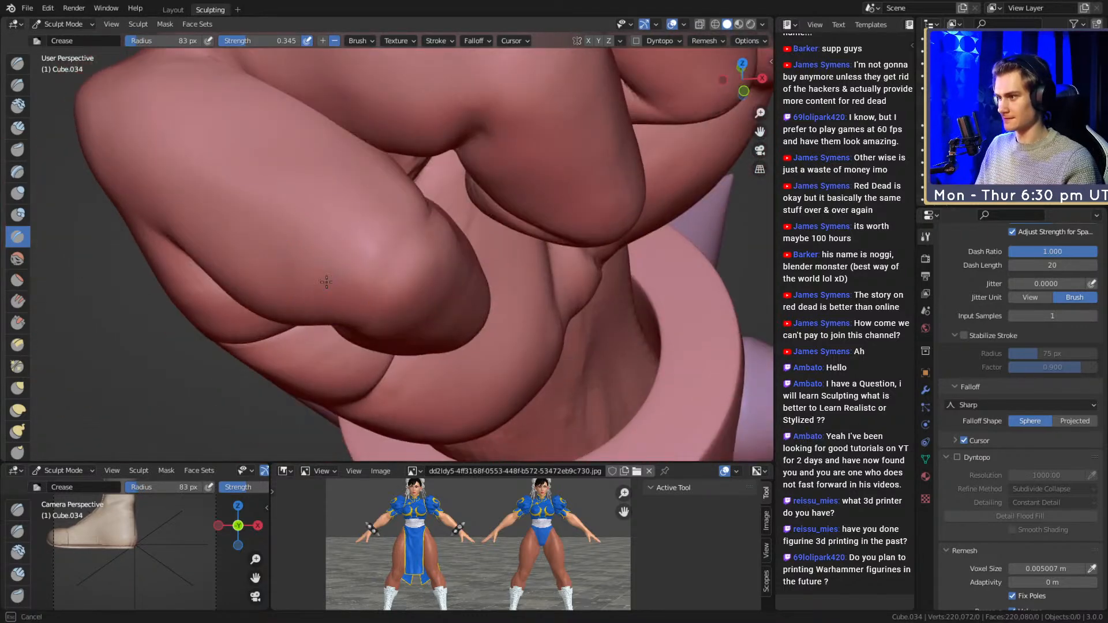
middle_click_drag(249, 243, 353, 227)
- Build up the side of the little finger's middle segment with Clay Strips at 51 px
key("c")
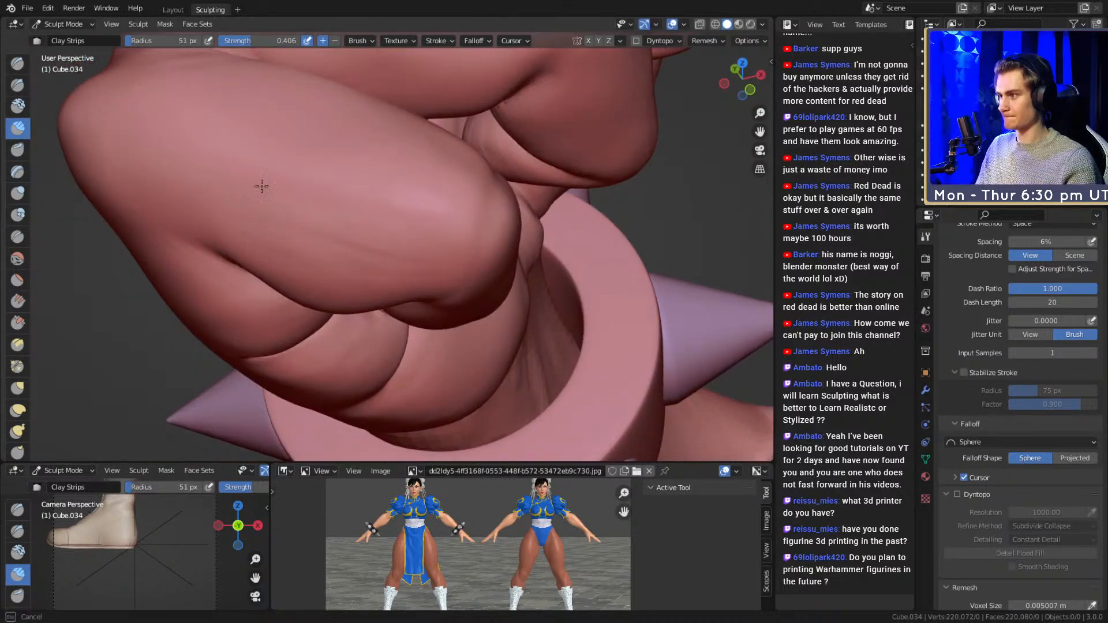
key("f")
left_click(248, 226)
mouse_move(434, 243)
middle_mouse_down()
mouse_move(388, 252)
mouse_move(426, 239)
middle_mouse_up()
key("f")
left_click(296, 245)
mouse_move(340, 262)
middle_mouse_down()
mouse_move(389, 128)
mouse_move(383, 161)
mouse_move(494, 218)
mouse_move(394, 231)
mouse_move(375, 218)
mouse_move(476, 203)
mouse_move(441, 225)
mouse_move(384, 312)
mouse_move(349, 264)
mouse_move(396, 230)
mouse_move(371, 242)
mouse_move(390, 232)
mouse_move(374, 215)
middle_mouse_up()
- Adjust the little finger's bent joint with the Grab brush and fill it with Clay Strips at 57 px
key("g")
key("f")
left_click(465, 204)
key("c")
key("f")
left_click(361, 214)
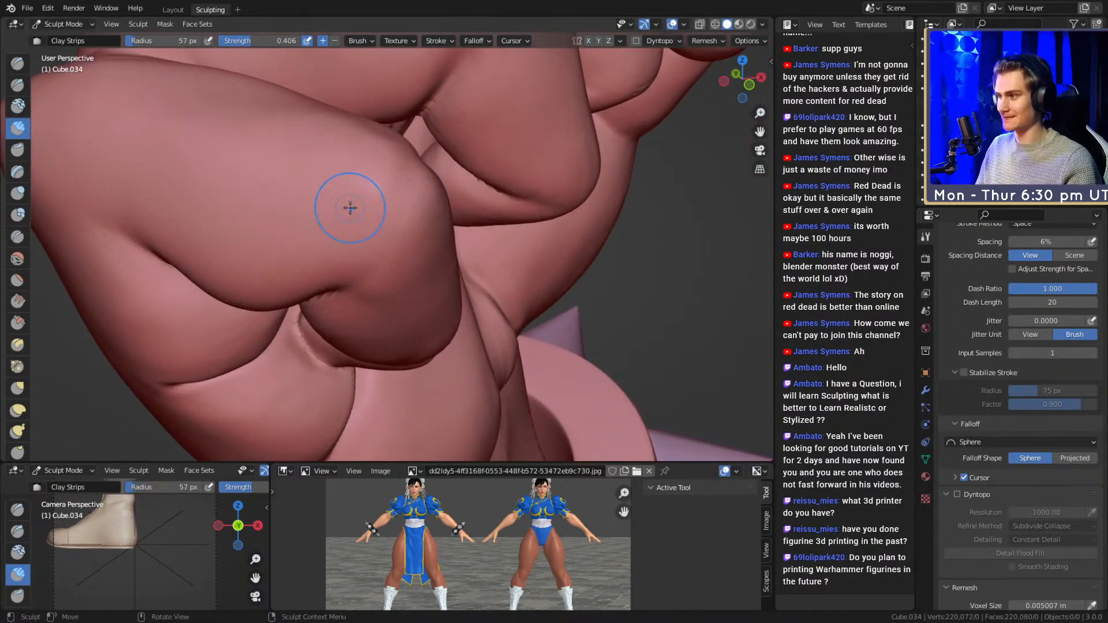
- Even out the outer side of the little finger's bent joint with resized Clay Strips strokes
key("f")
left_click(406, 208)
mouse_move(346, 210)
left_mouse_down()
mouse_move(406, 232)
mouse_move(398, 254)
left_mouse_up()
middle_click_drag(361, 251, 385, 259)
key("f")
left_click(327, 232)
- Adjust the underside of the neighbouring finger with Grab and build it up with Clay Strips at 38 px
mouse_move(312, 213)
middle_mouse_down()
mouse_move(350, 290)
mouse_move(324, 245)
mouse_move(378, 173)
mouse_move(484, 243)
mouse_move(335, 297)
mouse_move(341, 286)
mouse_move(358, 312)
mouse_move(292, 240)
mouse_move(472, 210)
mouse_move(450, 252)
middle_mouse_up()
key("f")
left_click(366, 303)
key("g")
key("c")
middle_click_drag(381, 255, 395, 251)
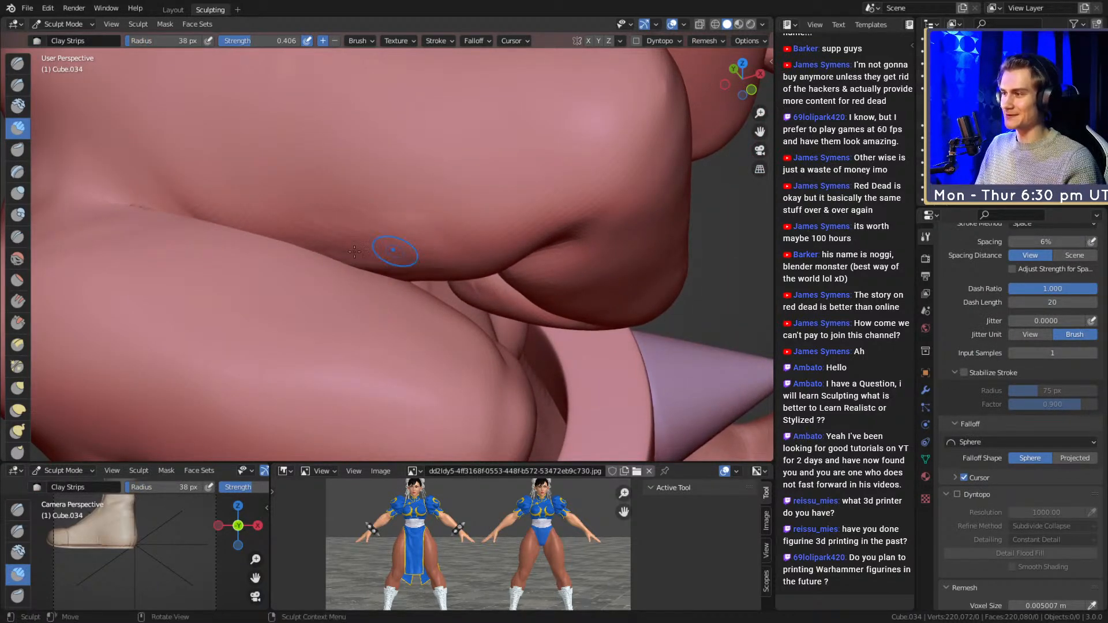
- Refine the fold near the finger's bent joint with Clay Strips, enlarging the brush to 56 px
key("f")
mouse_move(441, 220)
left_mouse_down()
mouse_move(427, 208)
mouse_move(404, 230)
mouse_move(434, 237)
left_mouse_up()
left_click(462, 213)
middle_click_drag(459, 250, 341, 180)
key("f")
left_click(344, 220)
mouse_move(341, 180)
left_mouse_down("alt")
mouse_move(367, 219)
mouse_move(390, 230)
left_mouse_up("alt")
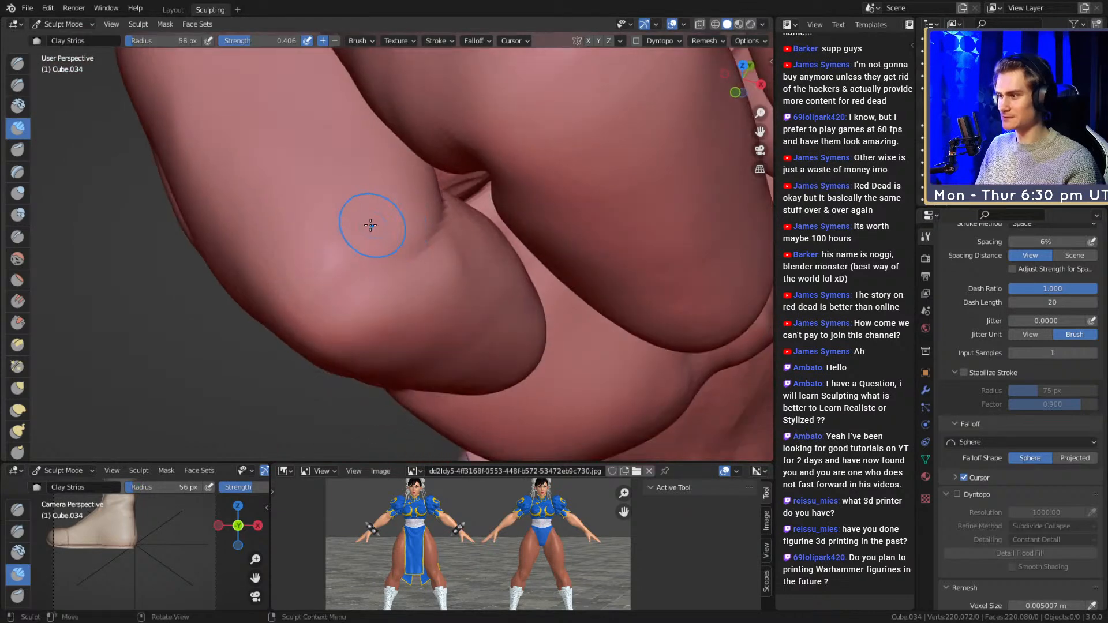
- Fill the crease at the finger's bent joint with Clay Strips at 42 px
middle_click_drag(415, 233, 385, 239)
key("f")
left_click(378, 240)
left_click_drag(399, 255, 408, 253)
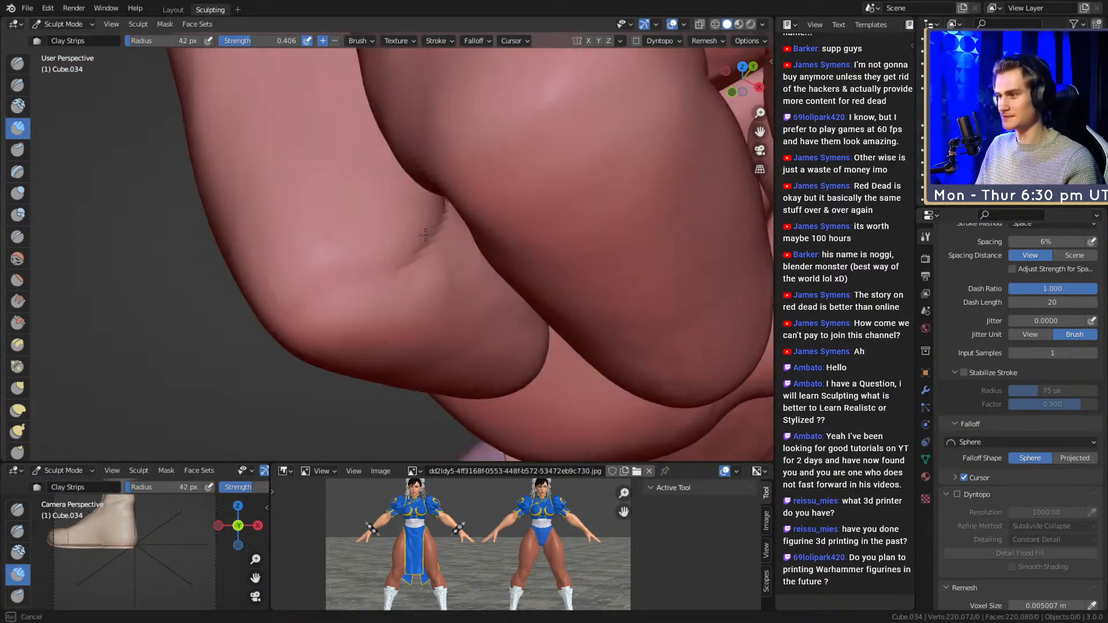
middle_click_drag(375, 248, 384, 230)
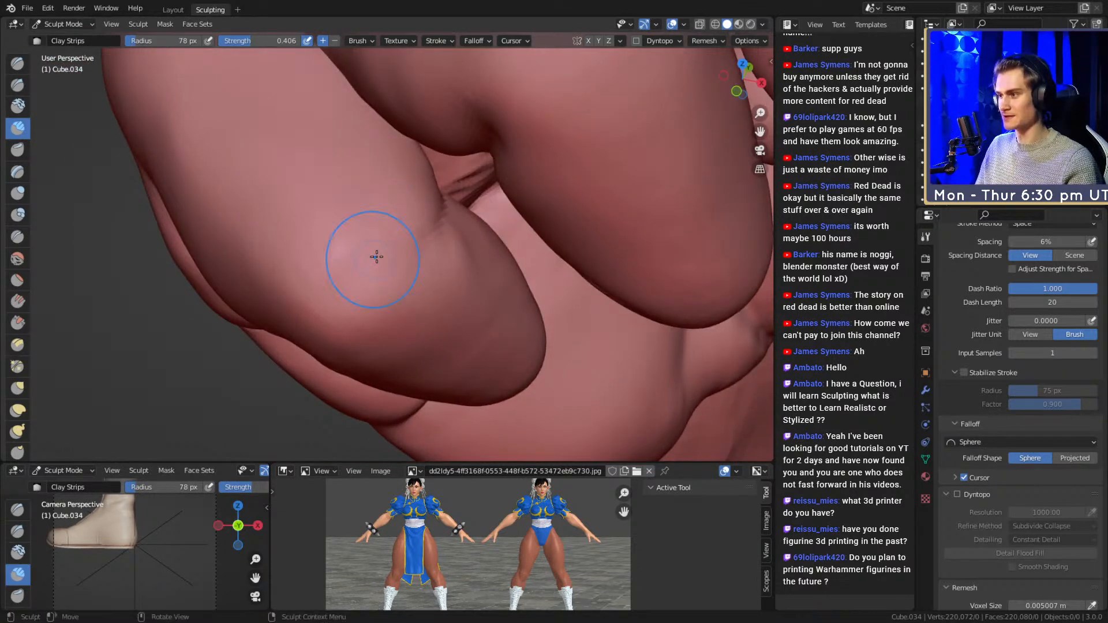
- Build up the curled finger's end segment beside the joint with Clay Strips, enlarging the brush to 117 px
key("f")
left_click(407, 224)
mouse_move(407, 224)
middle_mouse_down()
mouse_move(428, 185)
mouse_move(405, 231)
middle_mouse_up()
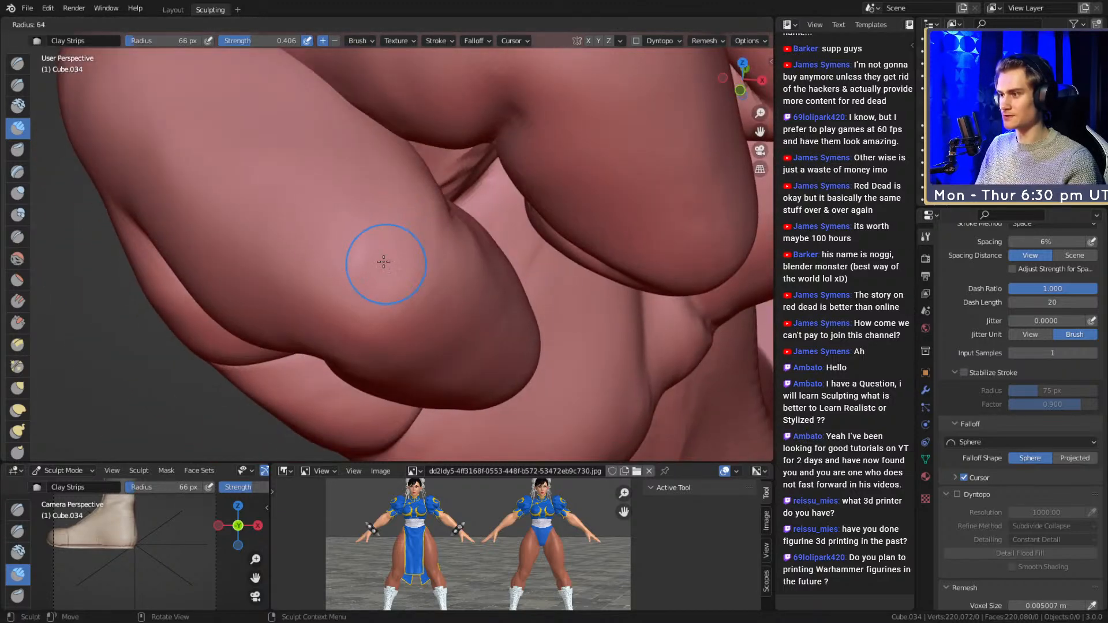
mouse_move(418, 222)
left_mouse_down()
mouse_move(439, 260)
mouse_move(485, 249)
left_mouse_up()
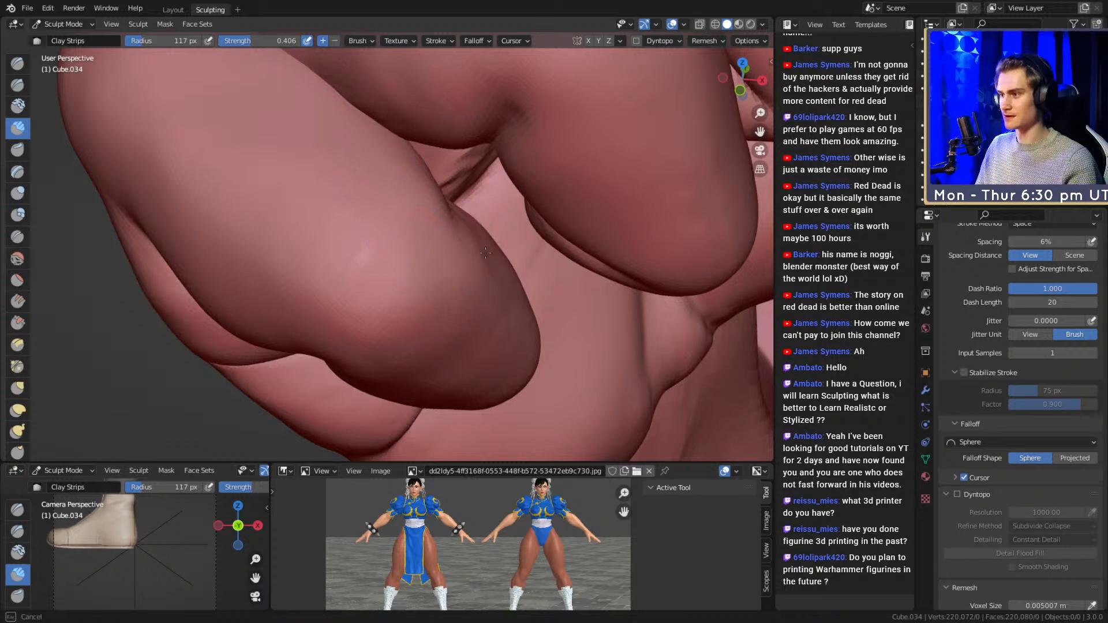
left_click_drag(379, 226, 380, 295)
mouse_move(381, 300)
left_mouse_down()
mouse_move(398, 271)
mouse_move(417, 297)
left_mouse_up()
- Even out the underside of the curled finger with resized Clay Strips strokes
middle_click_drag(389, 349, 390, 255)
key("f")
left_click(408, 252)
mouse_move(419, 290)
middle_mouse_down()
mouse_move(358, 271)
mouse_move(378, 176)
middle_mouse_up()
mouse_move(413, 223)
left_mouse_down("alt")
mouse_move(435, 248)
mouse_move(438, 230)
mouse_move(396, 240)
left_mouse_up("alt")
key("f")
left_click(388, 237)
- Refine the inner bend of the curled finger above the palm with Clay Strips, reducing the brush to 42 px
key("f")
left_click(422, 238)
middle_click_drag(407, 233, 420, 209)
left_click_drag(460, 229, 425, 247, "alt")
key("f")
left_click(482, 248)
middle_click_drag(448, 278, 417, 311)
middle_click_drag(337, 329, 361, 260)
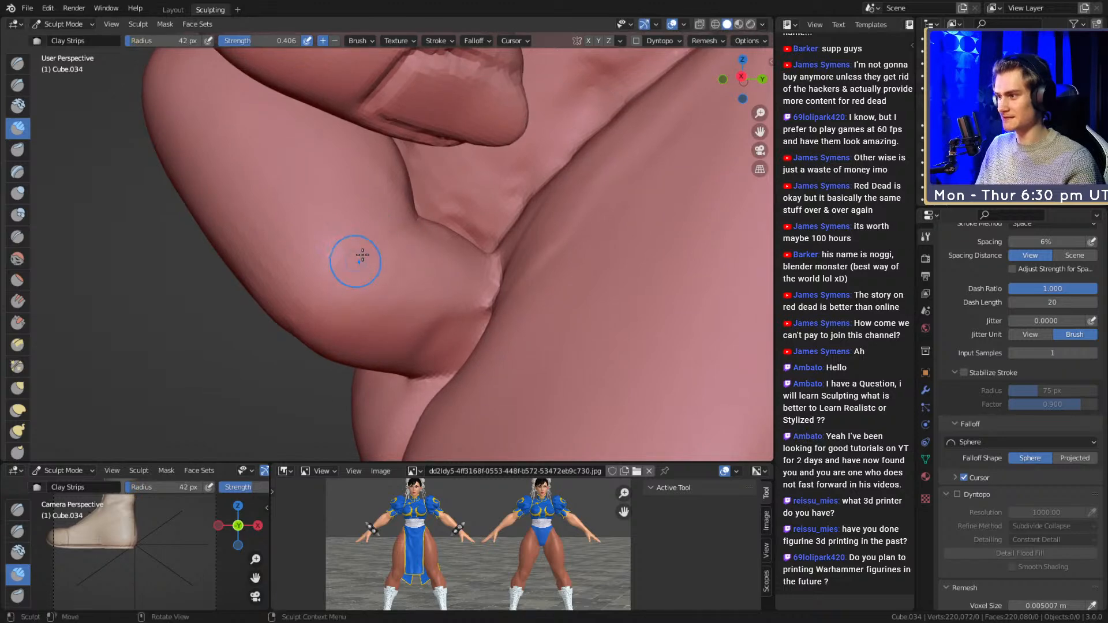
- Sharpen the inner folds of the bent finger joints with the Crease brush, resizing it up to 109 px
mouse_move(361, 260)
middle_mouse_down()
mouse_move(507, 205)
mouse_move(435, 235)
mouse_move(207, 111)
middle_mouse_up()
key("shift+c")
mouse_move(408, 260)
middle_mouse_down()
mouse_move(334, 210)
mouse_move(508, 248)
mouse_move(416, 201)
middle_mouse_up()
left_click_drag(416, 200, 375, 200, "alt")
key("f")
left_click(450, 227)
mouse_move(470, 163)
left_mouse_down("alt")
mouse_move(461, 273)
mouse_move(423, 248)
left_mouse_up("alt")
key("f")
left_click(411, 245)
left_click_drag(462, 166, 441, 189, "alt")
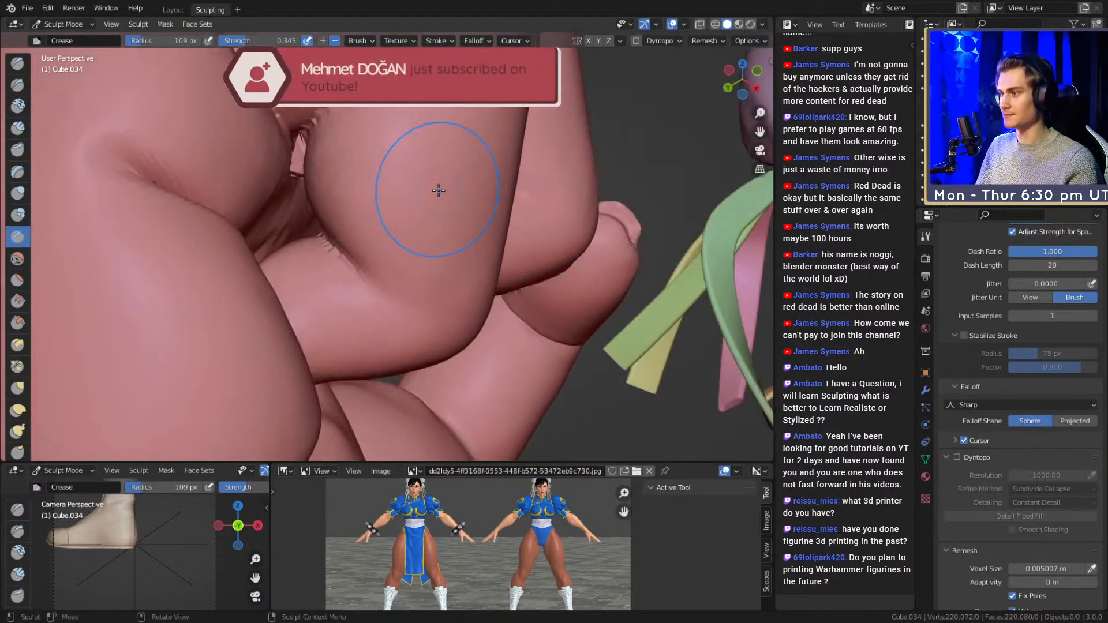
- Deepen the inner joint folds of the neighbouring fingers with the Crease brush at 37 px and 33 px
mouse_move(445, 276)
middle_mouse_down()
mouse_move(376, 245)
mouse_move(381, 188)
mouse_move(394, 250)
mouse_move(423, 193)
mouse_move(453, 242)
mouse_move(412, 256)
middle_mouse_up()
key("f")
left_click(435, 253)
key("f")
mouse_move(411, 255)
left_mouse_down("alt")
mouse_move(468, 237)
mouse_move(456, 203)
left_mouse_up("alt")
left_click(459, 238)
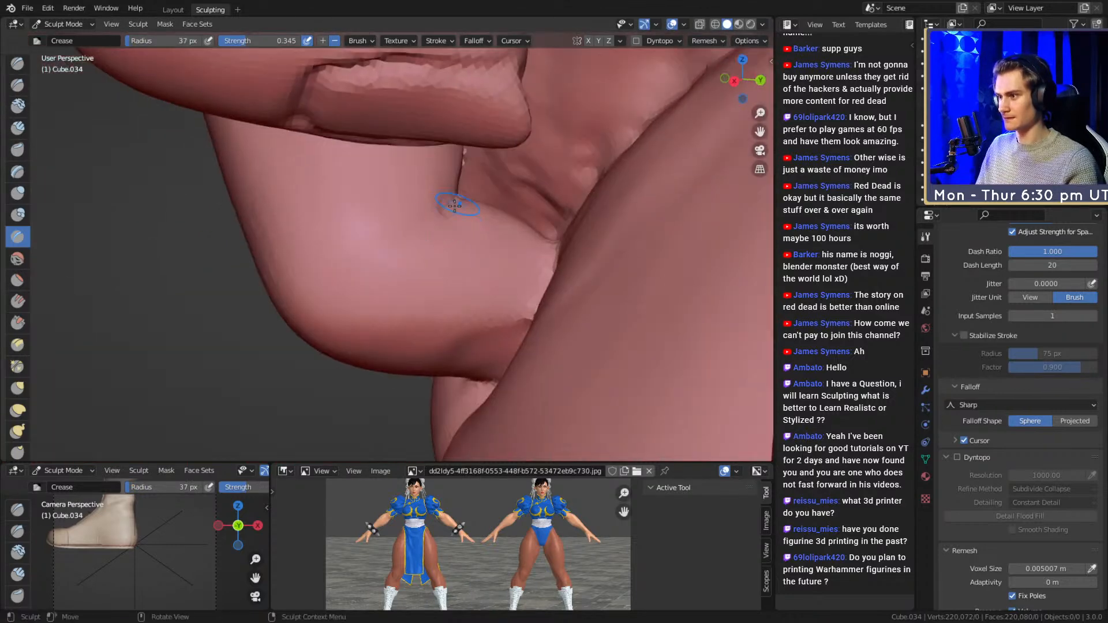
mouse_move(451, 217)
middle_mouse_down()
mouse_move(376, 231)
mouse_move(372, 219)
middle_mouse_up()
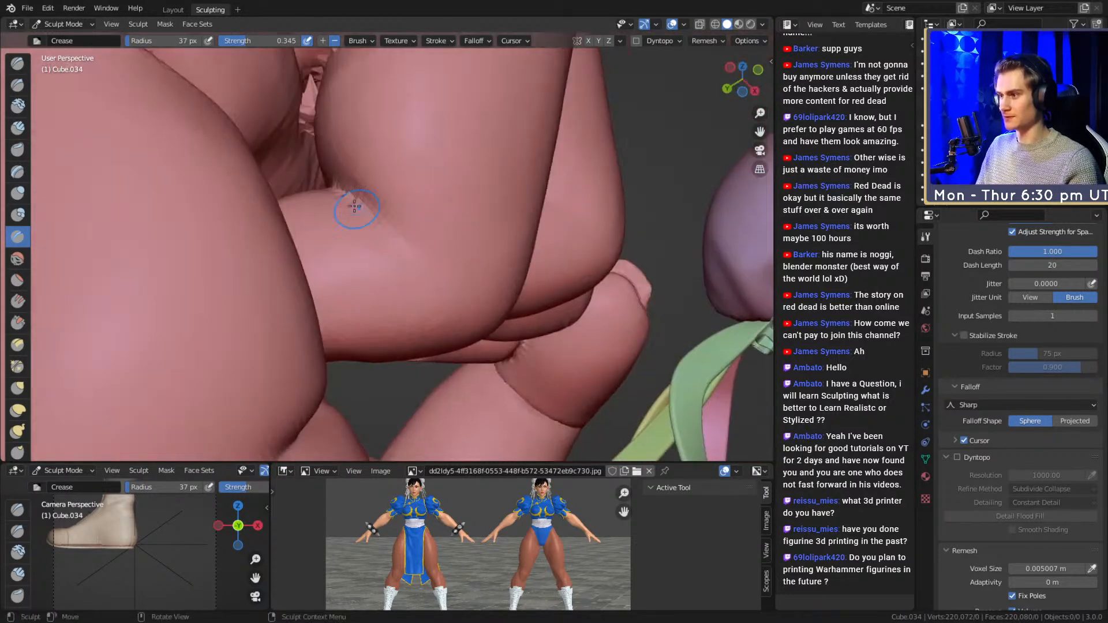
left_click_drag(461, 287, 415, 268, "alt")
mouse_move(397, 197)
middle_mouse_down()
mouse_move(392, 253)
mouse_move(442, 235)
mouse_move(469, 168)
mouse_move(396, 235)
middle_mouse_up()
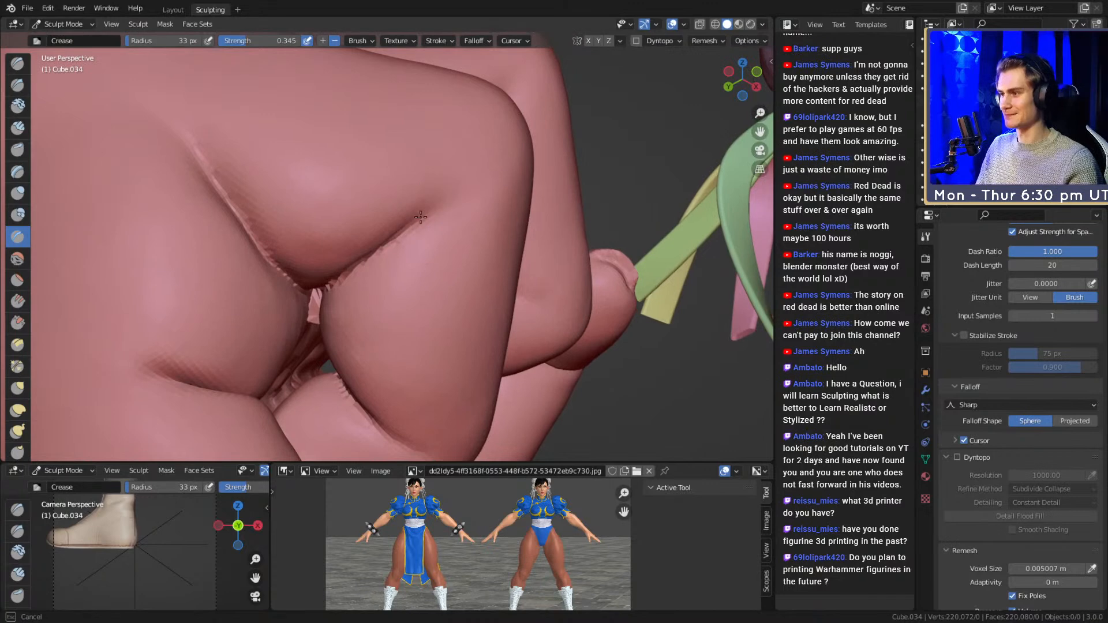
- Soften the end of the upper finger fold with the Crease brush enlarged to 69 px
mouse_move(492, 158)
middle_mouse_down()
mouse_move(335, 253)
mouse_move(388, 247)
mouse_move(437, 201)
mouse_move(461, 270)
middle_mouse_up()
key("f")
left_click(278, 179)
mouse_move(341, 209)
left_mouse_down()
mouse_move(290, 185)
mouse_move(323, 192)
left_mouse_up()
scroll(440, 279, "down", 4)
mouse_move(440, 279)
middle_mouse_down()
mouse_move(425, 203)
mouse_move(511, 223)
mouse_move(485, 292)
middle_mouse_up()
scroll(486, 294, "down", 4)
mouse_move(485, 294)
left_mouse_down("alt")
mouse_move(443, 271)
mouse_move(376, 158)
left_mouse_up("alt")
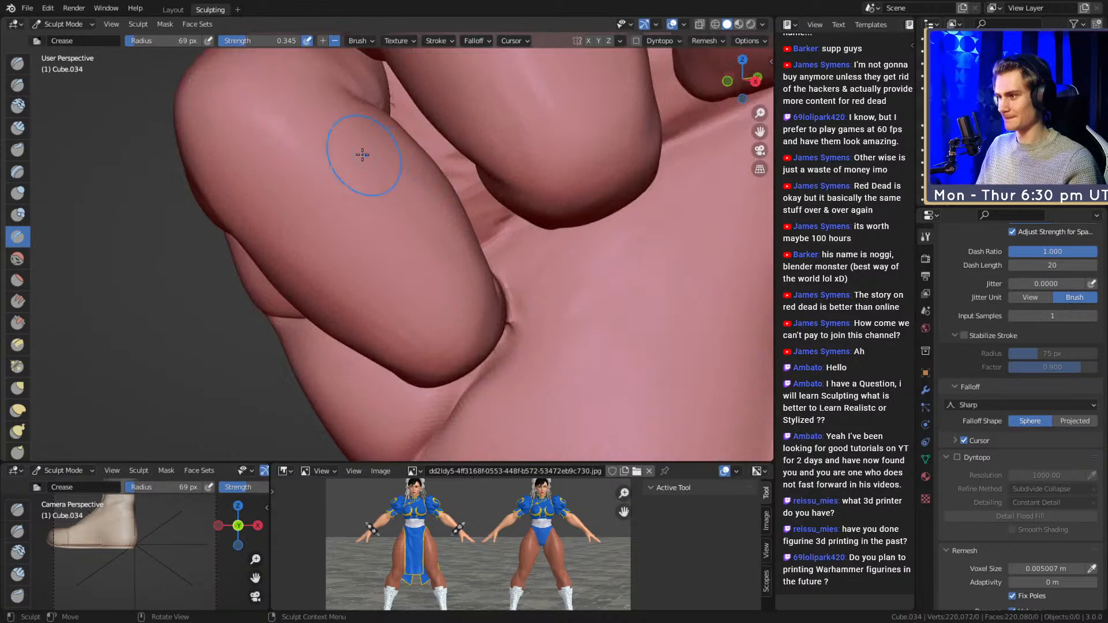
- Fill out the front of the little finger's end segment with Clay Strips at 91 px
key("c")
left_click_drag(435, 193, 393, 210, "alt")
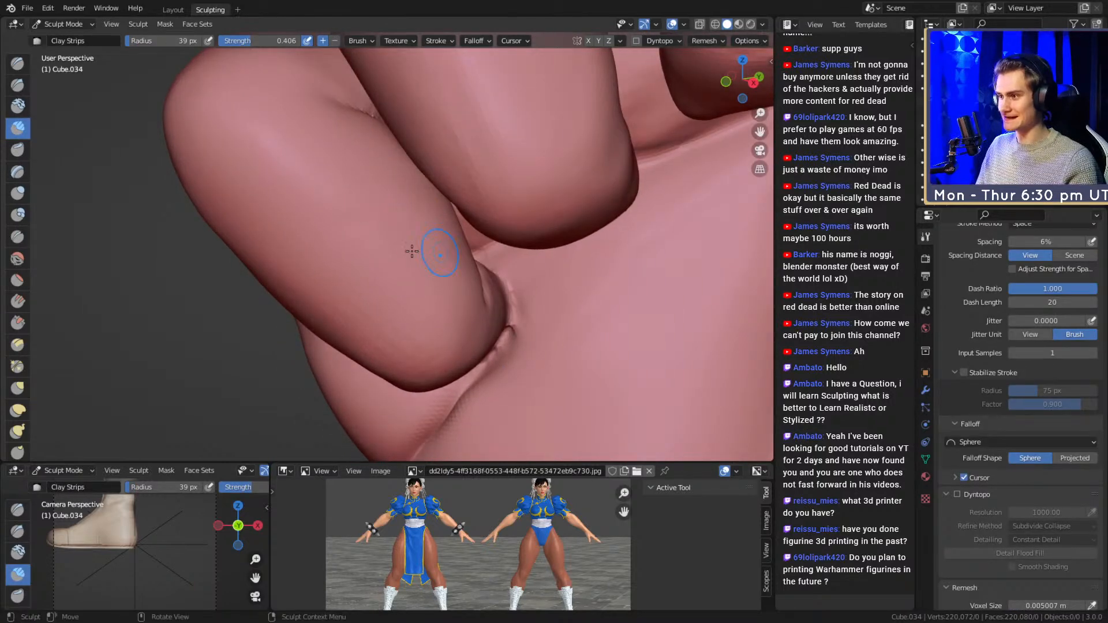
key("f")
left_click(388, 208)
left_click_drag(326, 159, 428, 248)
mouse_move(428, 231)
left_mouse_down("alt")
mouse_move(452, 181)
mouse_move(394, 225)
mouse_move(440, 141)
mouse_move(403, 292)
mouse_move(401, 213)
left_mouse_up("alt")
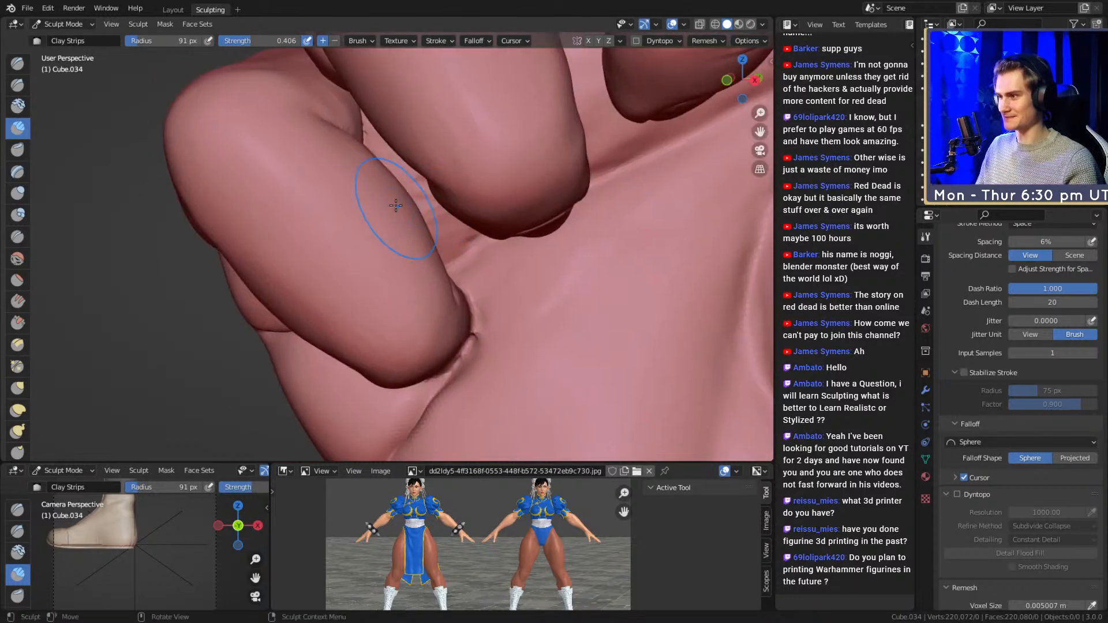
- Adjust the inner contour of the little finger's end segment with the Grab brush
key("g")
mouse_move(387, 169)
left_mouse_down()
mouse_move(401, 196)
mouse_move(445, 186)
left_mouse_up()
mouse_move(364, 220)
left_mouse_down("alt")
mouse_move(482, 187)
mouse_move(425, 224)
mouse_move(375, 173)
left_mouse_up("alt")
- Crease around the little fingertip where it meets the palm at 42 px and save the file
key("shift+c")
key("f")
mouse_move(301, 198)
left_mouse_down("alt")
mouse_move(294, 179)
mouse_move(389, 242)
mouse_move(363, 187)
left_mouse_up("alt")
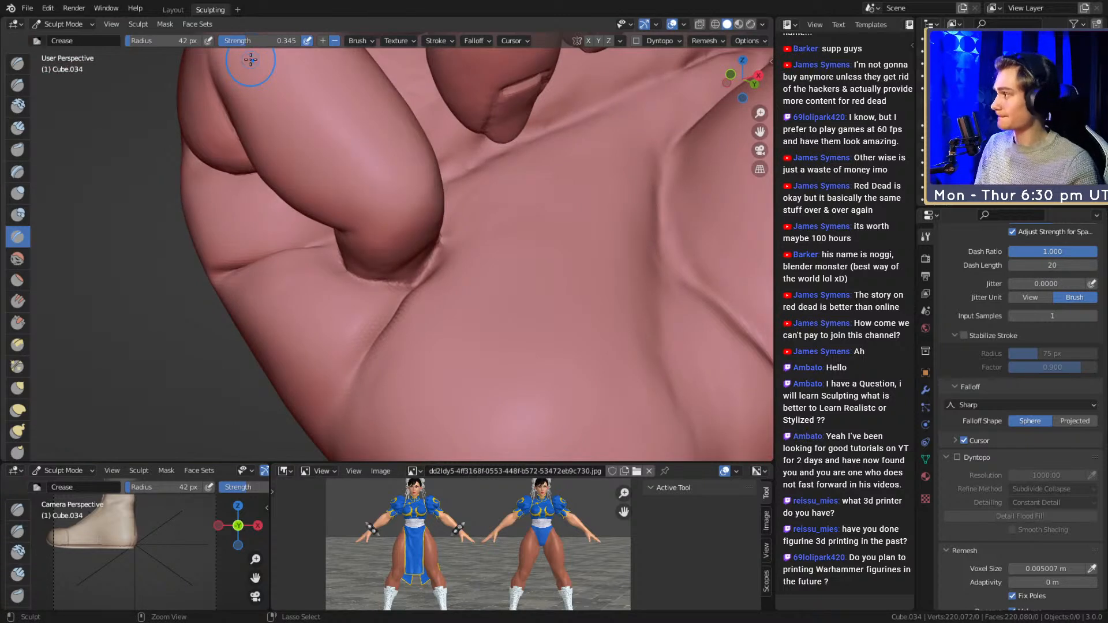
key("ctrl+s")
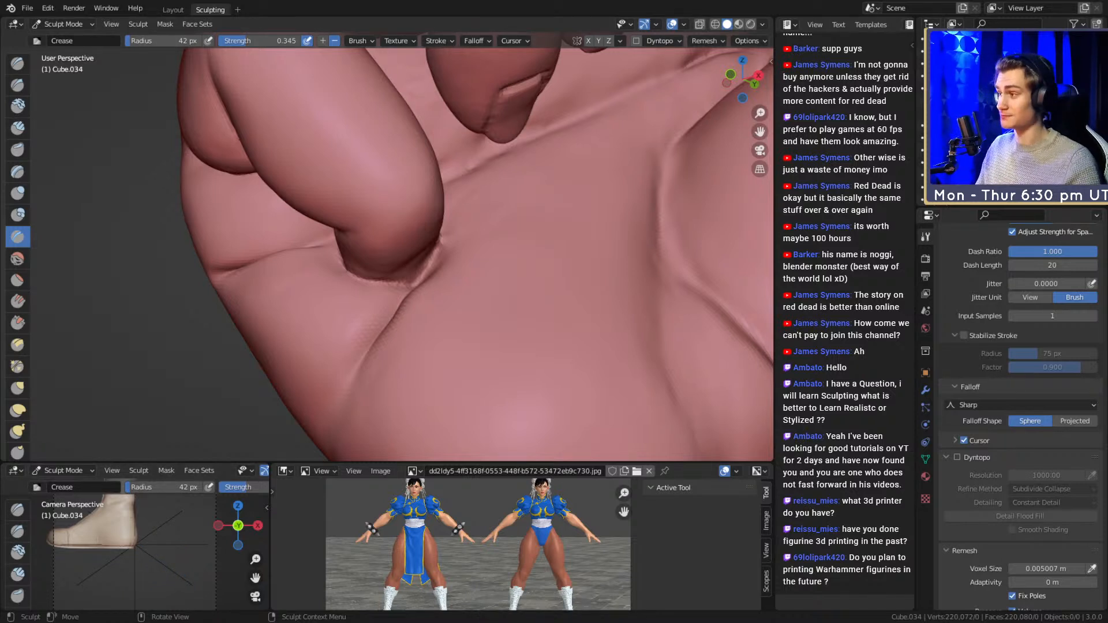
- Carve the outline of the little fingertip's underside against the palm with the Crease brush at 33 px and 26 px
mouse_move(460, 258)
middle_mouse_down()
mouse_move(406, 239)
mouse_move(419, 285)
mouse_move(435, 258)
mouse_move(418, 212)
middle_mouse_up()
key("f")
left_click_drag(416, 213, 348, 272)
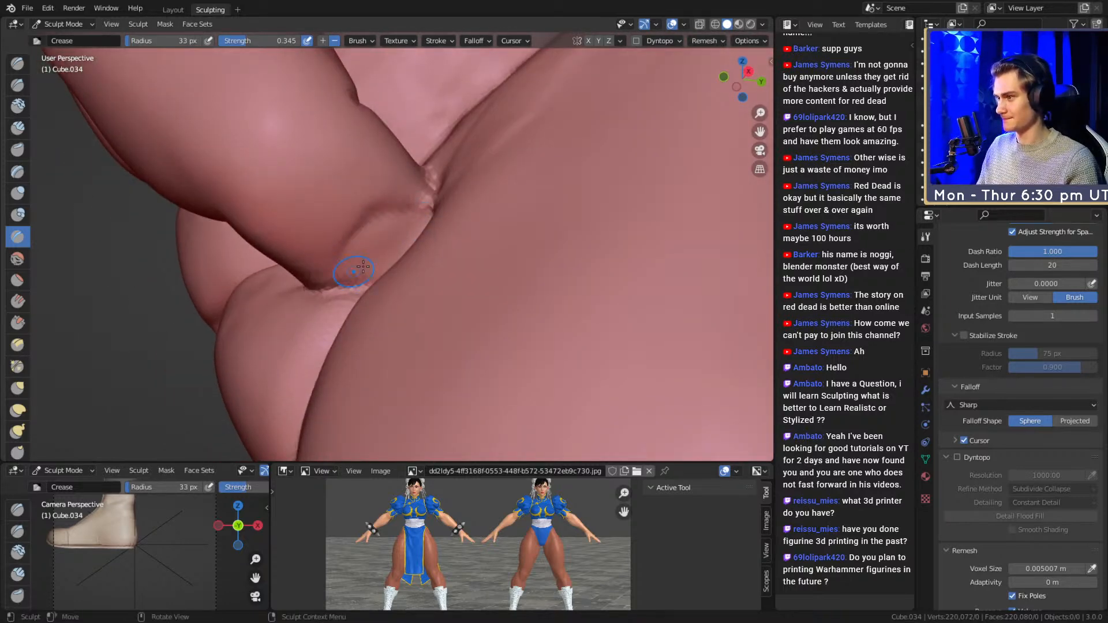
middle_click_drag(366, 290, 348, 272)
left_click_drag(370, 292, 373, 294)
left_click_drag(348, 273, 374, 290)
key("bracketleft")
key("bracketleft")
mouse_move(378, 233)
left_mouse_down()
mouse_move(359, 258)
mouse_move(417, 225)
left_mouse_up()
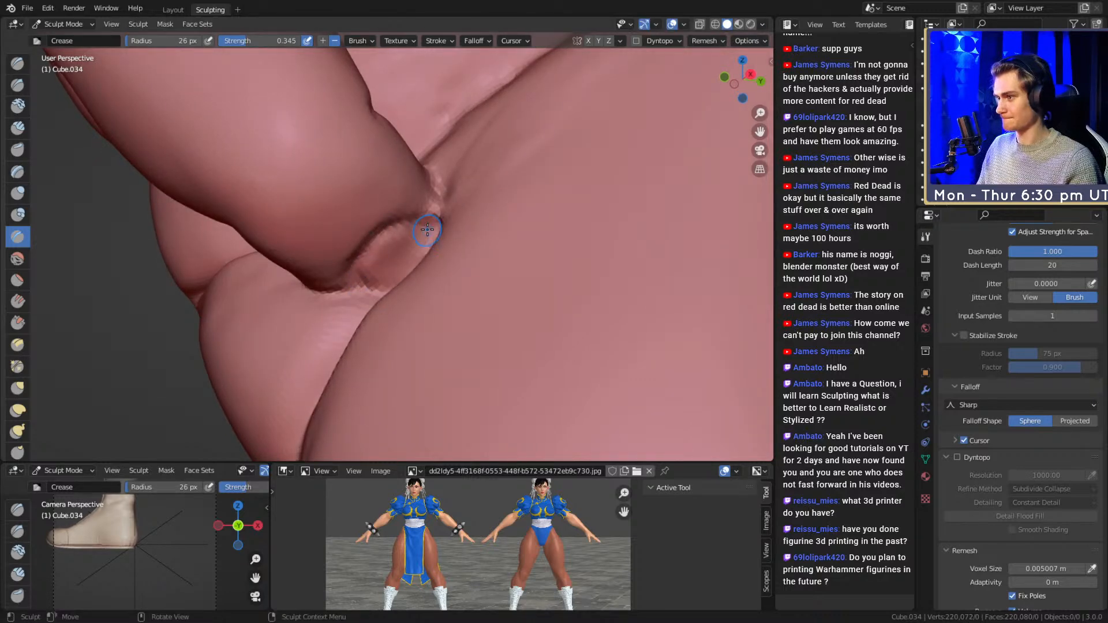
- Build up the flesh around the little fingertip's contact area with Clay Strips at about 32 px
middle_click_drag(364, 238, 367, 196)
key("c")
key("f")
left_click(382, 195)
left_click_drag(413, 169, 408, 191)
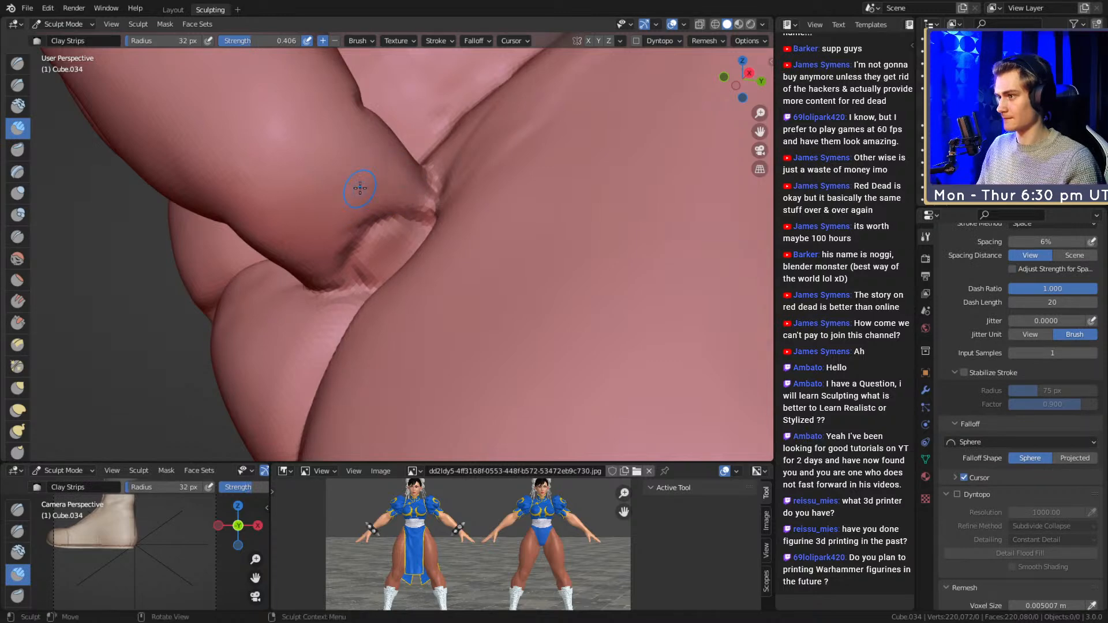
middle_click_drag(360, 192, 381, 169)
key("bracketright")
key("bracketright")
key("bracketleft")
key("bracketleft")
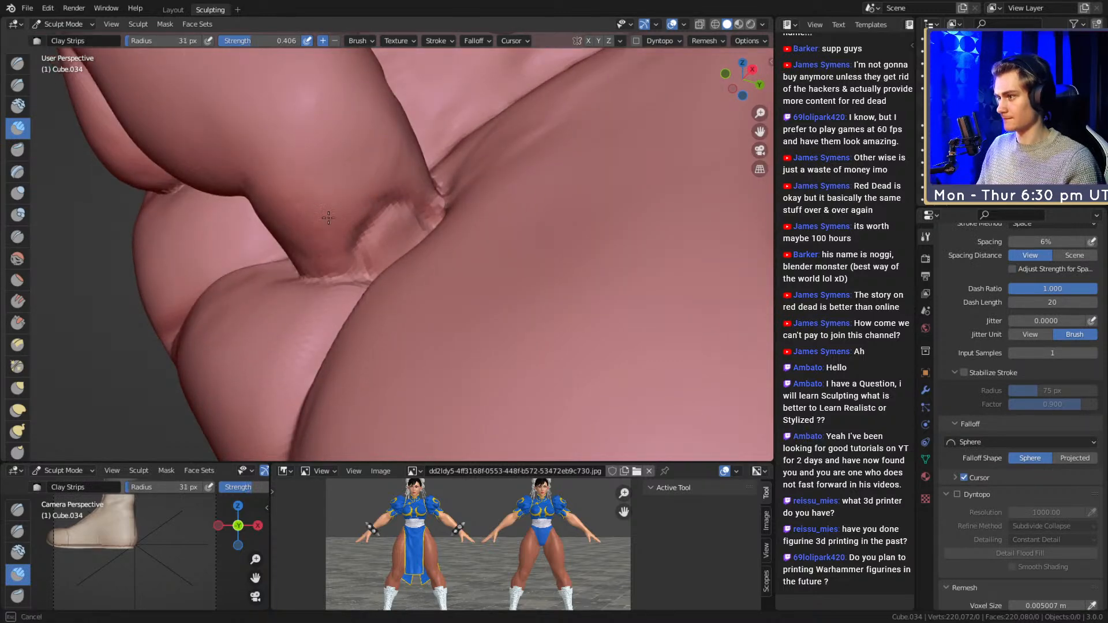
- Round off the pad of the little finger beside the contact area with resized Clay Strips strokes
key("f")
mouse_move(383, 141)
left_mouse_down()
mouse_move(341, 167)
mouse_move(316, 226)
mouse_move(297, 212)
left_mouse_up()
left_click(382, 161)
mouse_move(297, 213)
middle_mouse_down()
mouse_move(369, 190)
mouse_move(400, 222)
mouse_move(440, 231)
middle_mouse_up()
key("f")
left_click(374, 217)
- Crease the seam between the little fingertip and the palm with the Crease brush at 27 px
key("shift+c")
mouse_move(426, 226)
left_mouse_down()
mouse_move(425, 251)
mouse_move(425, 220)
left_mouse_up()
left_click_drag(424, 244, 425, 219)
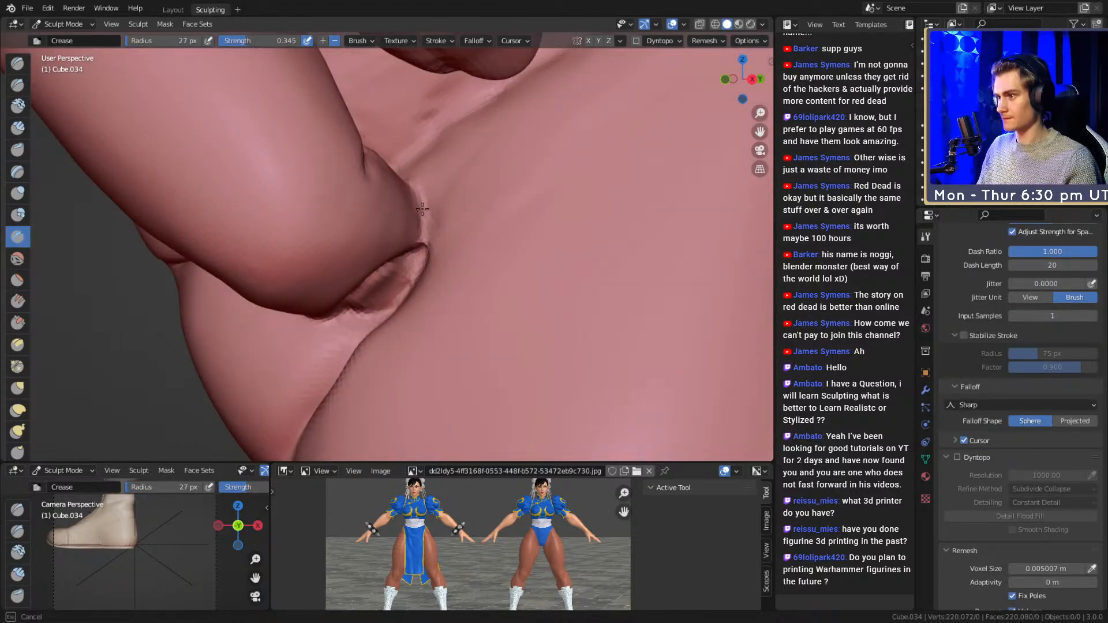
mouse_move(426, 214)
middle_mouse_down()
mouse_move(419, 185)
mouse_move(395, 180)
middle_mouse_up()
key("f")
left_click(399, 191)
- Tighten the lower end of the fingertip seam with the Crease brush reduced to 20 px
middle_click_drag(361, 223, 414, 266)
middle_click_drag(351, 292, 371, 282)
key("f")
left_click(366, 281)
left_click_drag(370, 277, 359, 276)
scroll(450, 254, "down", 10)
left_click_drag(455, 252, 408, 319, "alt")
scroll(404, 277, "up", 12)
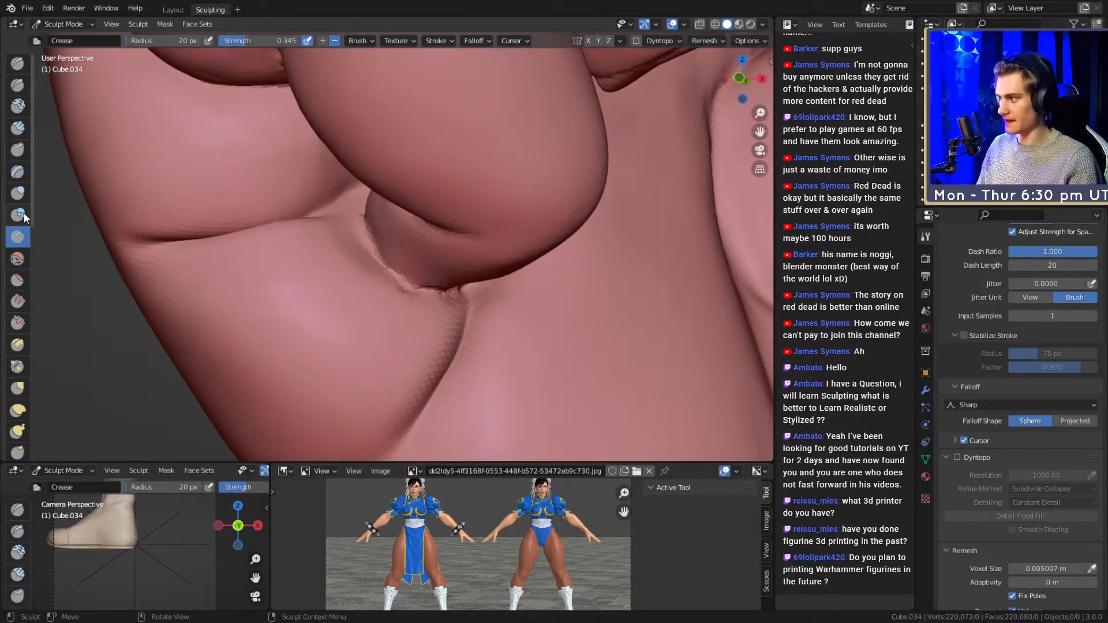
- Swell the skin around the fingertip seam with Inflate/Deflate and crease it with the Crease brush at 59 px
left_click(17, 192)
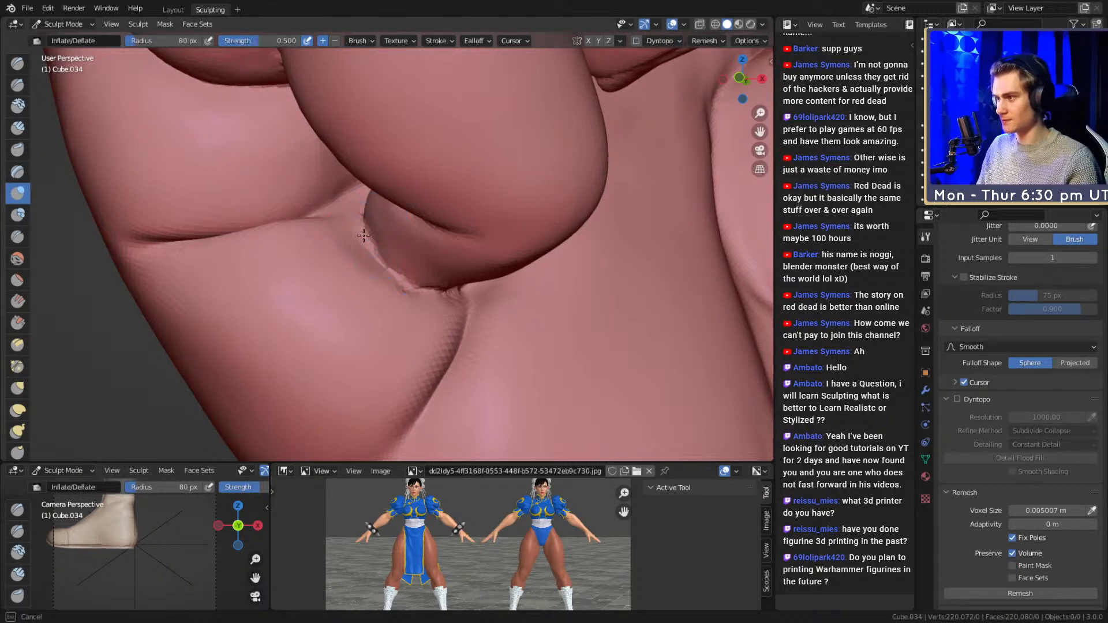
mouse_move(425, 289)
middle_mouse_down()
mouse_move(407, 264)
mouse_move(438, 199)
mouse_move(420, 249)
middle_mouse_up()
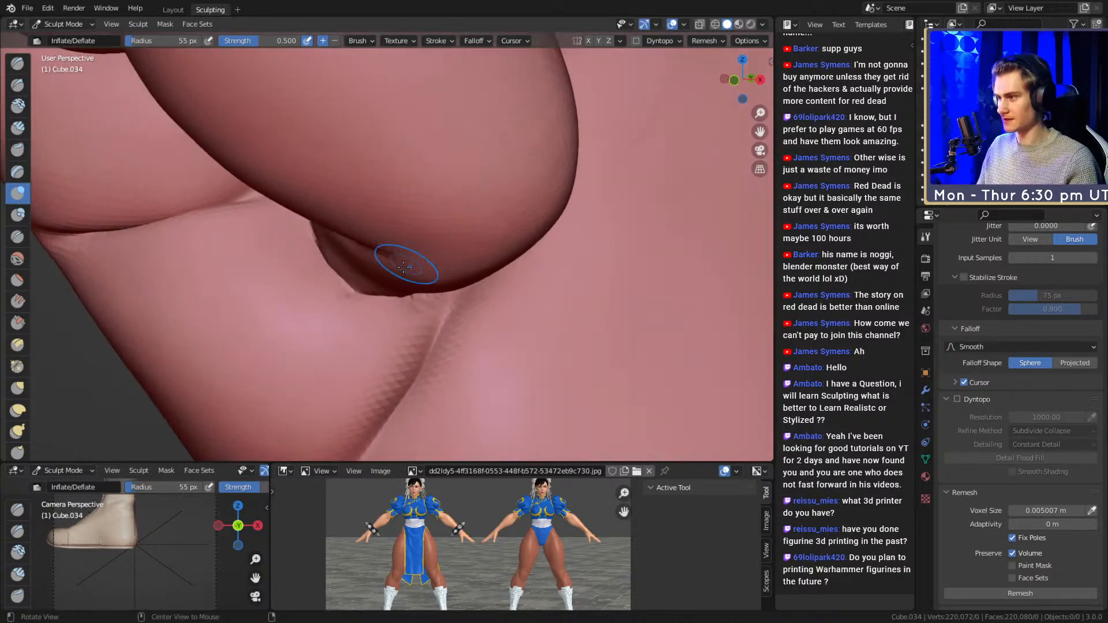
key("shift+c")
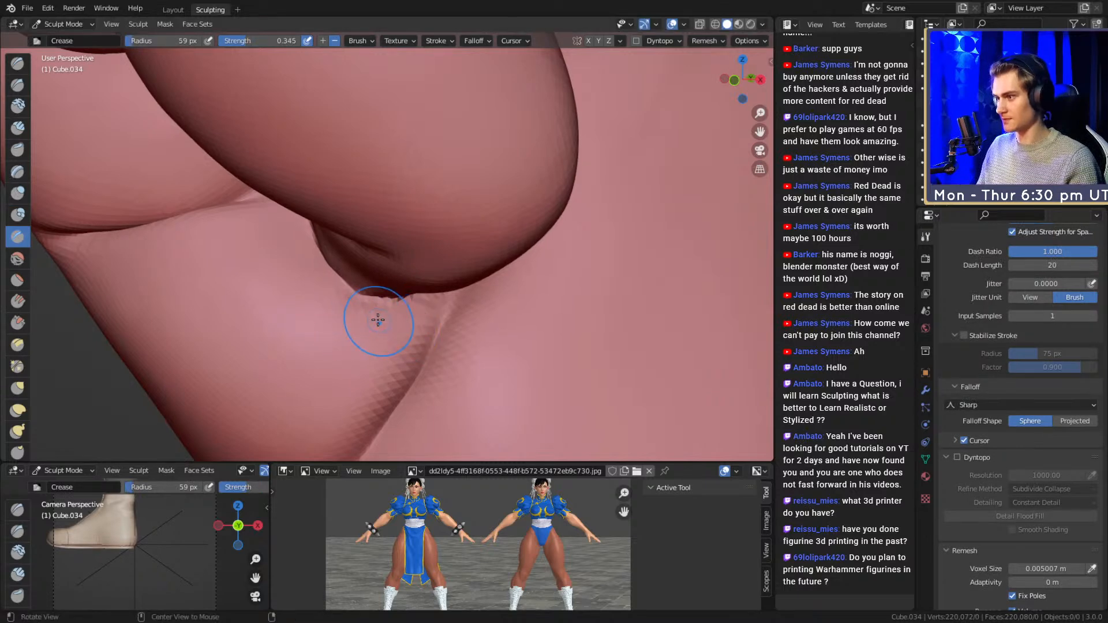
left_click_drag(357, 313, 381, 277, "alt")
key("f")
left_click(368, 208)
mouse_move(369, 208)
left_mouse_down("alt")
mouse_move(398, 214)
mouse_move(435, 300)
mouse_move(388, 159)
mouse_move(416, 231)
mouse_move(497, 271)
mouse_move(459, 173)
mouse_move(430, 202)
mouse_move(450, 242)
mouse_move(458, 183)
mouse_move(369, 277)
left_mouse_up("alt")
- Switch sculpting to the forearm and adjust the wrist's contour above the spiked bracelet with the Grab brush
key("alt+q")
mouse_move(471, 167)
left_mouse_down("alt")
mouse_move(487, 174)
mouse_move(433, 215)
mouse_move(492, 52)
mouse_move(420, 251)
mouse_move(426, 223)
mouse_move(398, 216)
mouse_move(477, 195)
mouse_move(369, 187)
mouse_move(424, 173)
left_mouse_up("alt")
key("c")
key("g")
key("f")
left_click(378, 202)
left_click_drag(259, 196, 288, 197)
mouse_move(326, 152)
left_mouse_down("ctrl+alt")
mouse_move(364, 222)
mouse_move(415, 248)
mouse_move(386, 205)
mouse_move(418, 230)
mouse_move(502, 238)
mouse_move(464, 298)
left_mouse_up("ctrl+alt")
- Build up the wrist between the hand and the spiked bracelet with Clay Strips at 62 px and 46 px
key("c")
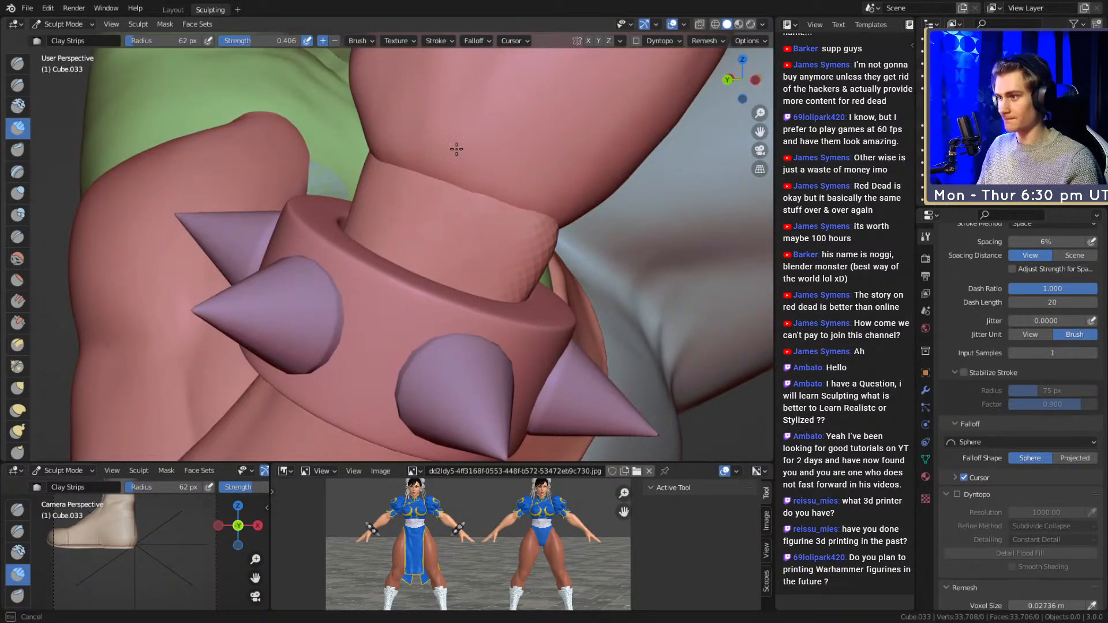
left_click_drag(520, 230, 523, 258, "ctrl+alt")
left_click_drag(522, 258, 485, 208, "alt")
key("f")
left_click(472, 202)
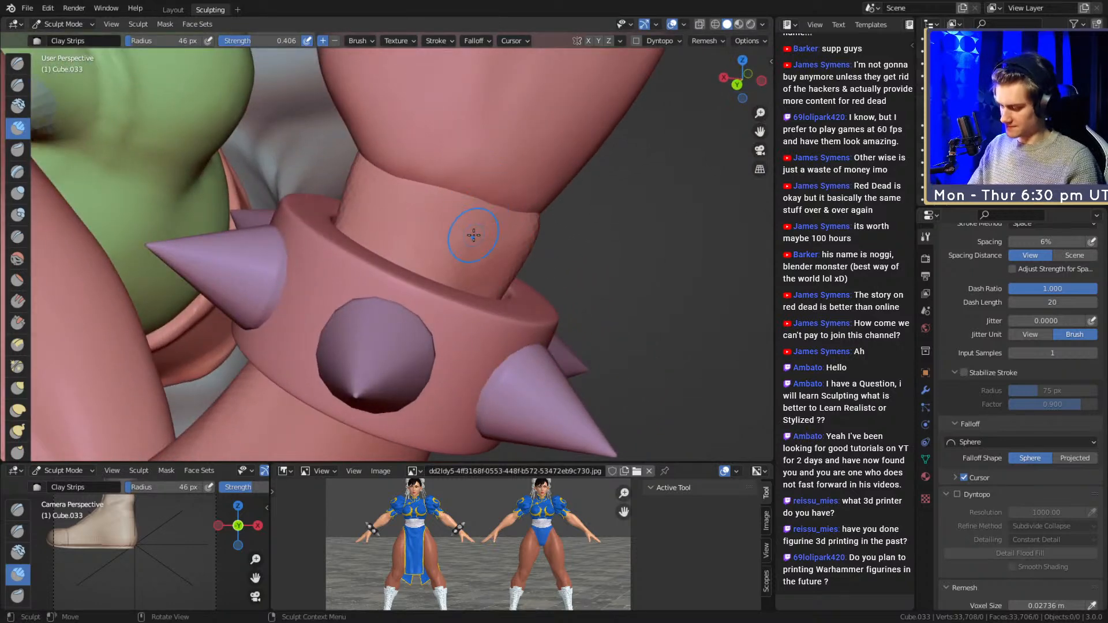
- Even out the back of the wrist with resized Clay Strips strokes, ending at 50 px
mouse_move(393, 200)
left_mouse_down("alt")
mouse_move(371, 293)
mouse_move(418, 242)
mouse_move(363, 245)
mouse_move(343, 212)
mouse_move(330, 233)
left_mouse_up("alt")
key("f")
left_click(346, 240)
key("f")
left_click(367, 239)
mouse_move(366, 270)
left_mouse_down()
mouse_move(354, 301)
mouse_move(434, 294)
mouse_move(470, 263)
mouse_move(432, 274)
left_mouse_up()
key("f")
left_click(413, 266)
left_click_drag(410, 262, 395, 248)
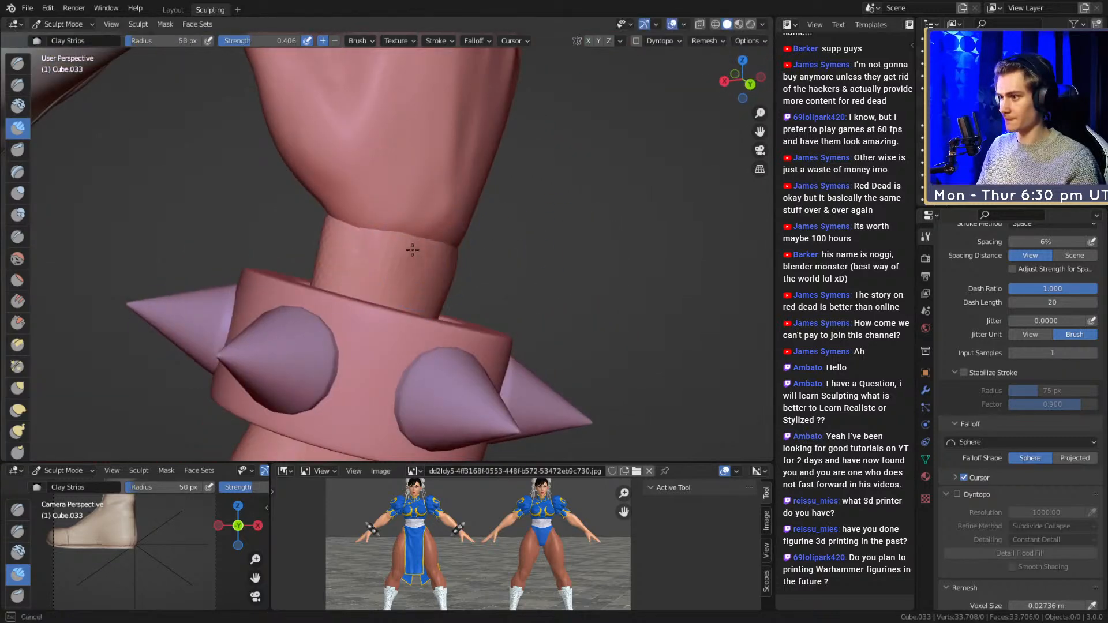
- Fill the wrist edge below the hand with Clay Strips and switch sculpting to the hand with a 110 px brush
left_click_drag(433, 208, 444, 245)
key("f")
left_click(459, 265)
key("alt+q")
mouse_move(505, 205)
left_mouse_down("alt")
mouse_move(557, 190)
mouse_move(447, 210)
left_mouse_up("alt")
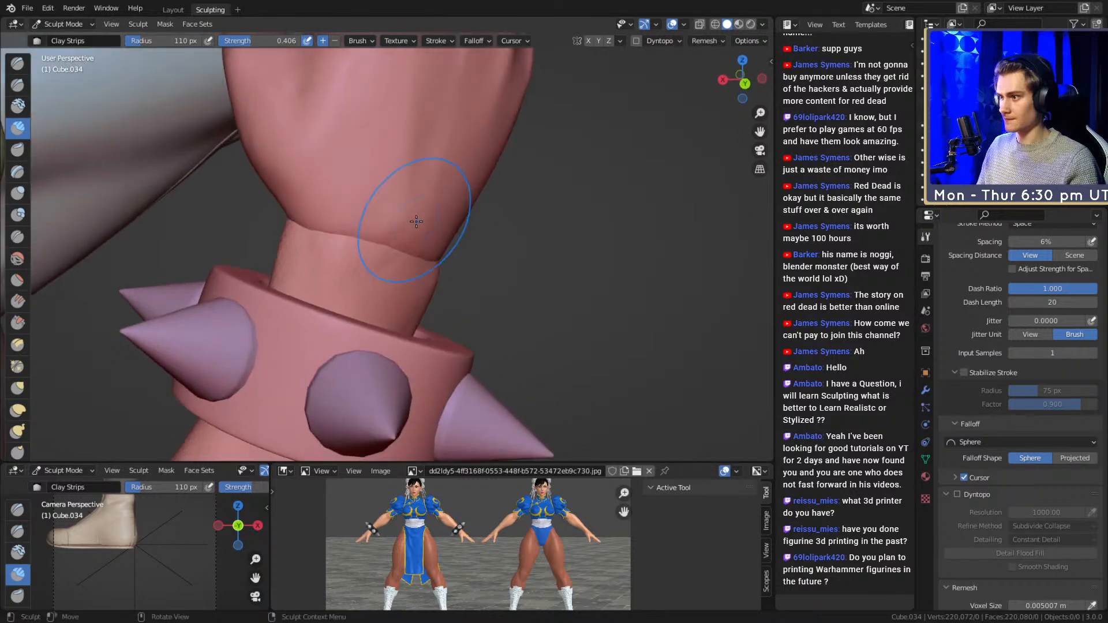
- Soften the hand's lower edge at the wrist with Clay Strips, then adjust its contour with the Grab brush
left_click_drag(385, 224, 411, 212)
mouse_move(412, 213)
left_mouse_down("alt")
mouse_move(485, 207)
mouse_move(424, 231)
mouse_move(395, 206)
mouse_move(352, 199)
left_mouse_up("alt")
key("g")
key("f")
left_click(447, 215)
key("f")
left_click(391, 268)
- Switch sculpting to the forearm and adjust the wrist's contour where it meets the hand with a resized Grab brush
key("alt+q")
mouse_move(398, 274)
left_mouse_down("alt")
mouse_move(473, 262)
mouse_move(413, 230)
mouse_move(430, 248)
left_mouse_up("alt")
key("f")
left_click(496, 260)
key("f")
left_click(393, 228)
middle_click_drag(408, 230, 369, 221)
mouse_move(411, 283)
left_mouse_down("alt")
mouse_move(349, 252)
mouse_move(391, 260)
mouse_move(394, 237)
left_mouse_up("alt")
- Build up the wrist below the hand with resized Clay Strips, ending at 101 px
key("c")
key("f")
left_click(352, 242)
key("f")
left_click(378, 243)
key("f")
left_click(461, 233)
left_click_drag(470, 191, 455, 289, "ctrl+alt")
mouse_move(456, 288)
left_mouse_down("alt")
mouse_move(345, 248)
mouse_move(437, 272)
mouse_move(453, 263)
left_mouse_up("alt")
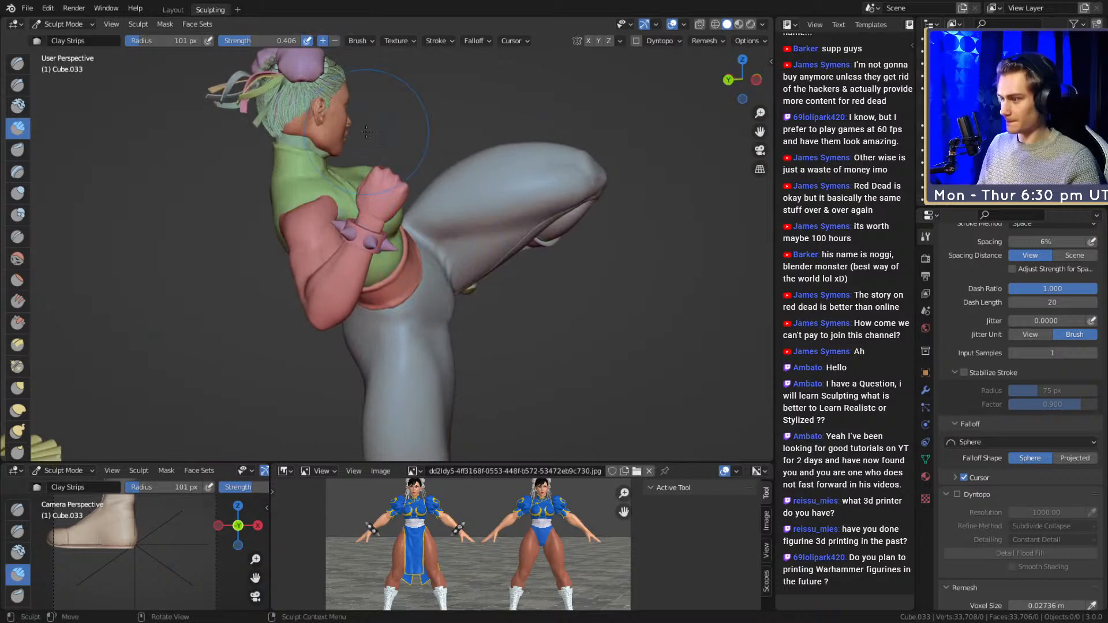
- Save the file and review the whole figure's pose, then save again
key("ctrl+s")
left_click_drag(469, 161, 471, 254, "ctrl+alt")
left_click_drag(470, 254, 393, 260, "alt")
left_click_drag(456, 311, 347, 268, "ctrl+alt")
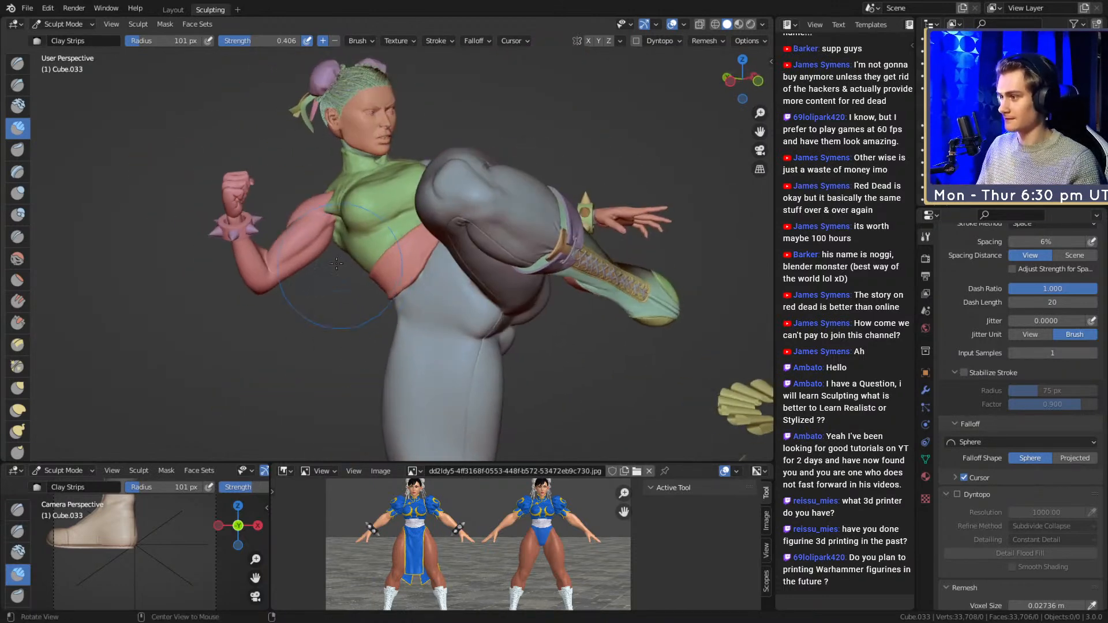
key("ctrl+s")
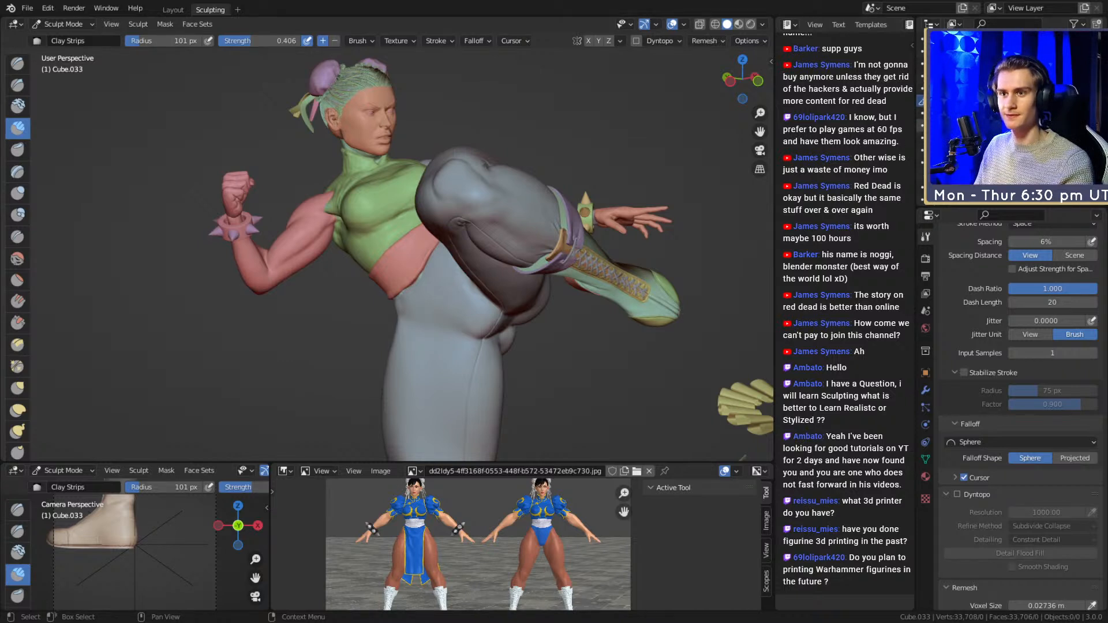
- Unhide the yellow briefs and switch sculpting to them
left_click(1084, 125)
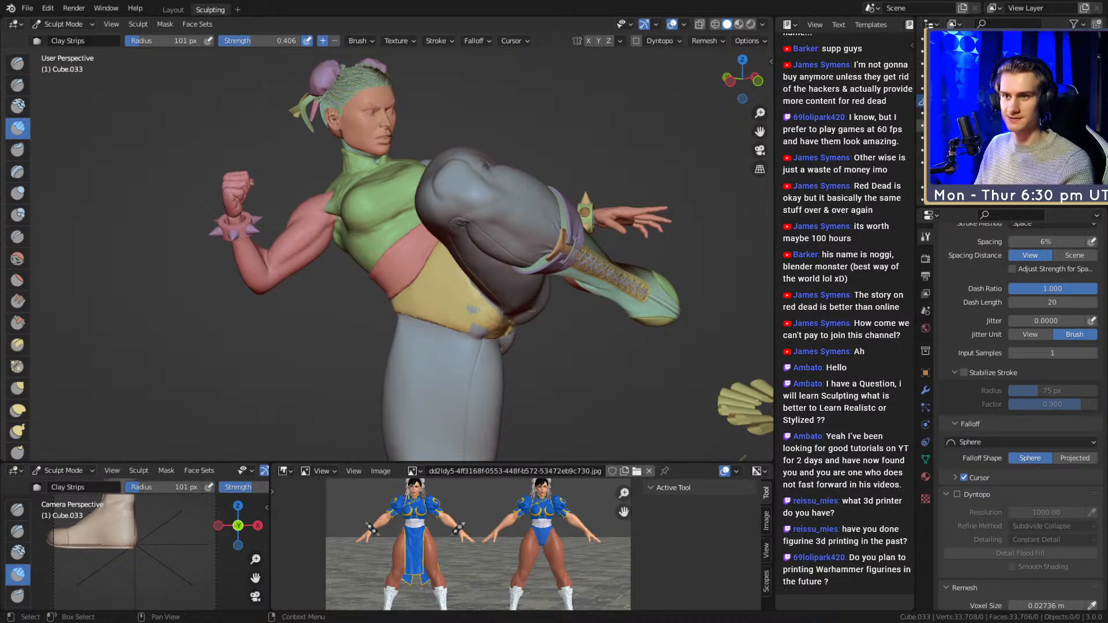
mouse_move(456, 288)
middle_mouse_down()
mouse_move(528, 274)
mouse_move(427, 254)
middle_mouse_up()
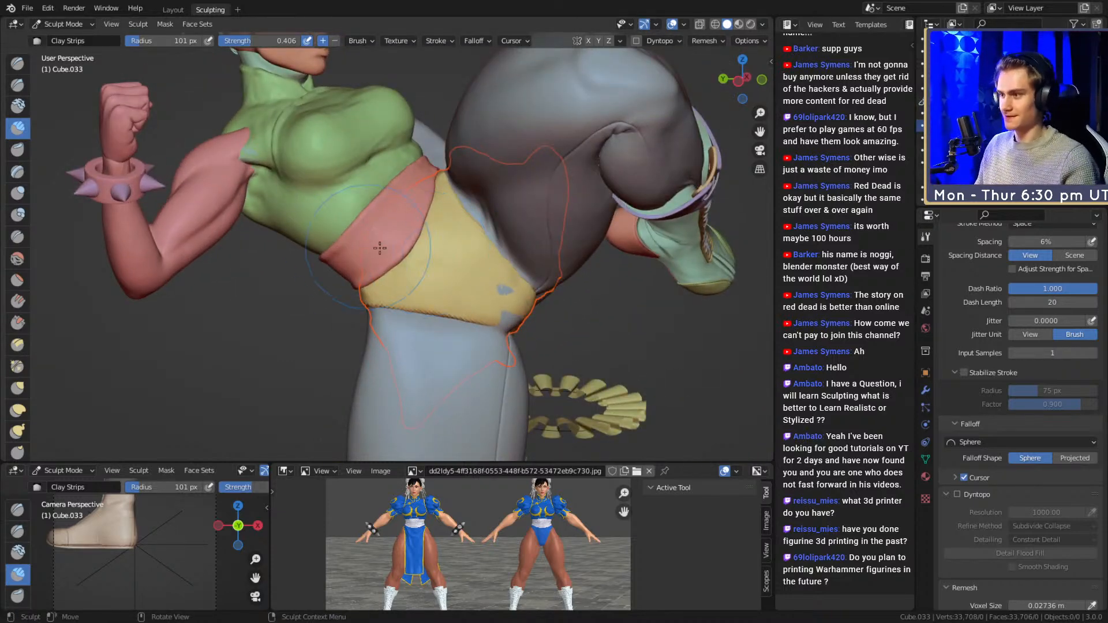
key("alt+q")
mouse_move(500, 286)
middle_mouse_down()
mouse_move(456, 292)
mouse_move(450, 262)
middle_mouse_up()
mouse_move(450, 263)
middle_mouse_down()
mouse_move(466, 257)
mouse_move(512, 280)
mouse_move(503, 314)
mouse_move(502, 265)
mouse_move(500, 297)
middle_mouse_up()
middle_click_drag(500, 255, 486, 265)
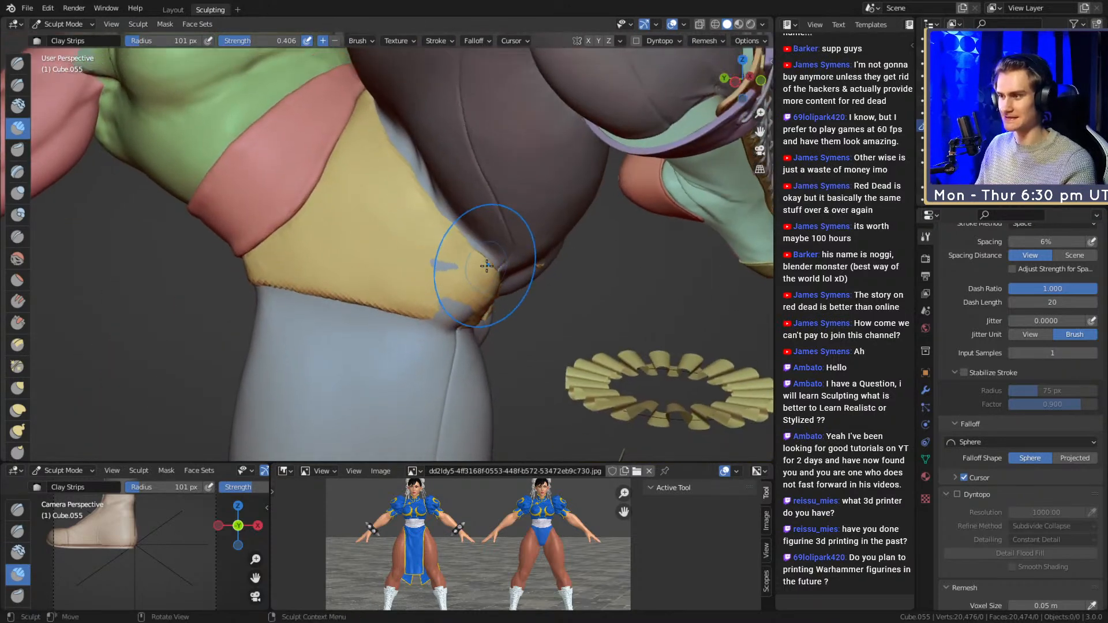
- Sample the remesh voxel size from the yellow briefs' surface and voxel-remesh them at 0.02001 m
middle_click_drag(378, 161, 391, 193, "ctrl")
middle_click_drag(391, 192, 452, 277, "shift")
scroll(426, 254, "up", 4)
scroll(434, 257, "down", 4)
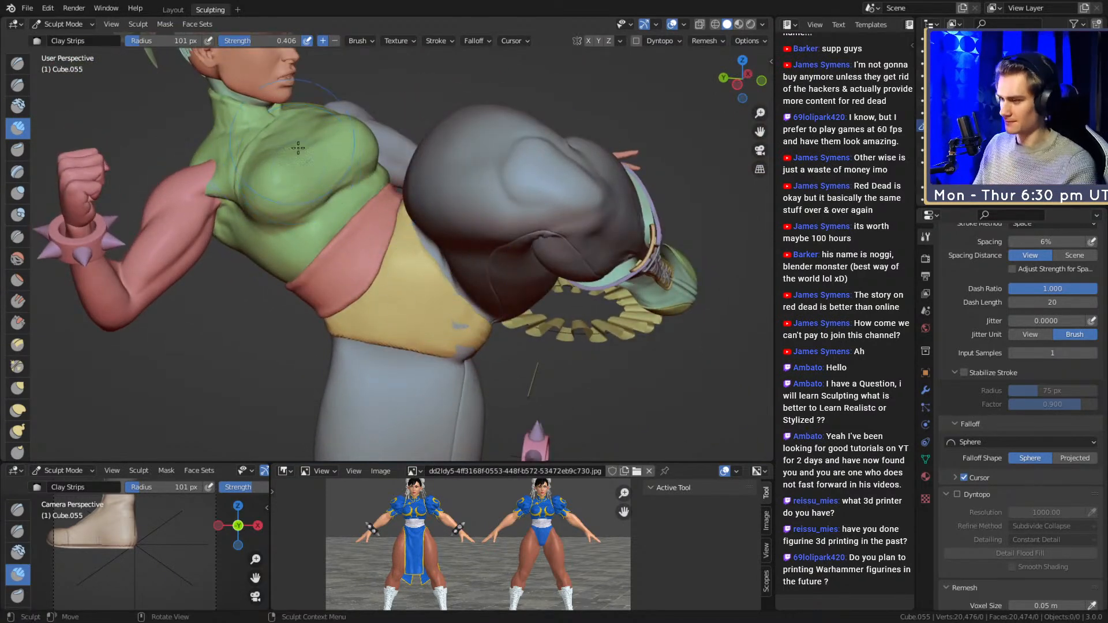
scroll(281, 136, "down", 4)
scroll(430, 292, "up", 6)
middle_click_drag(412, 323, 437, 236)
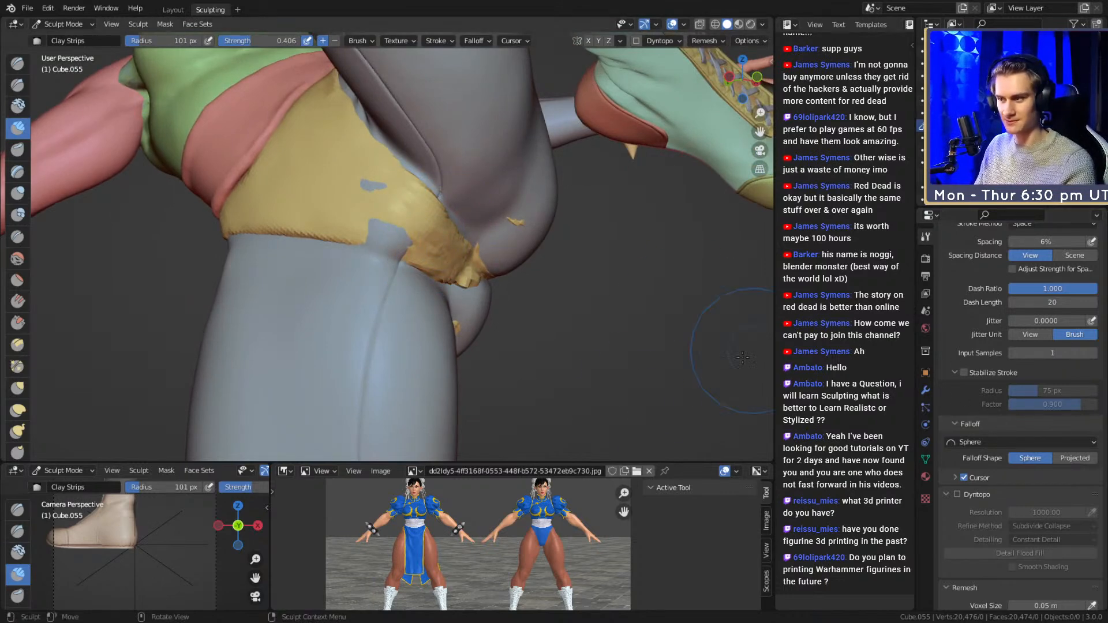
scroll(965, 355, "up", 12)
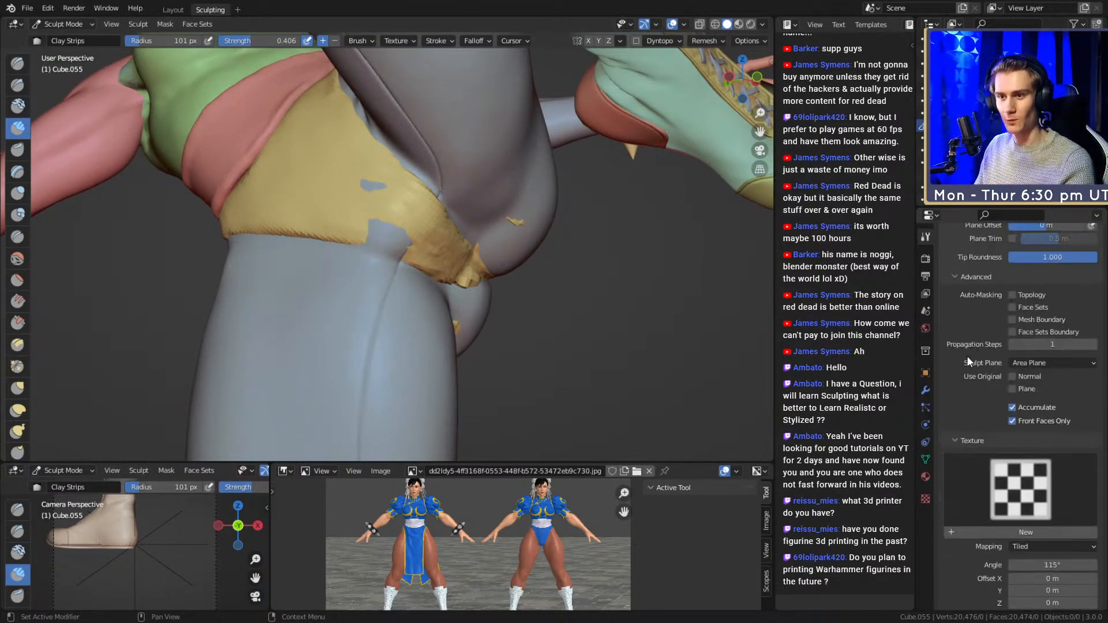
scroll(967, 358, "up", 4)
scroll(971, 384, "down", 6)
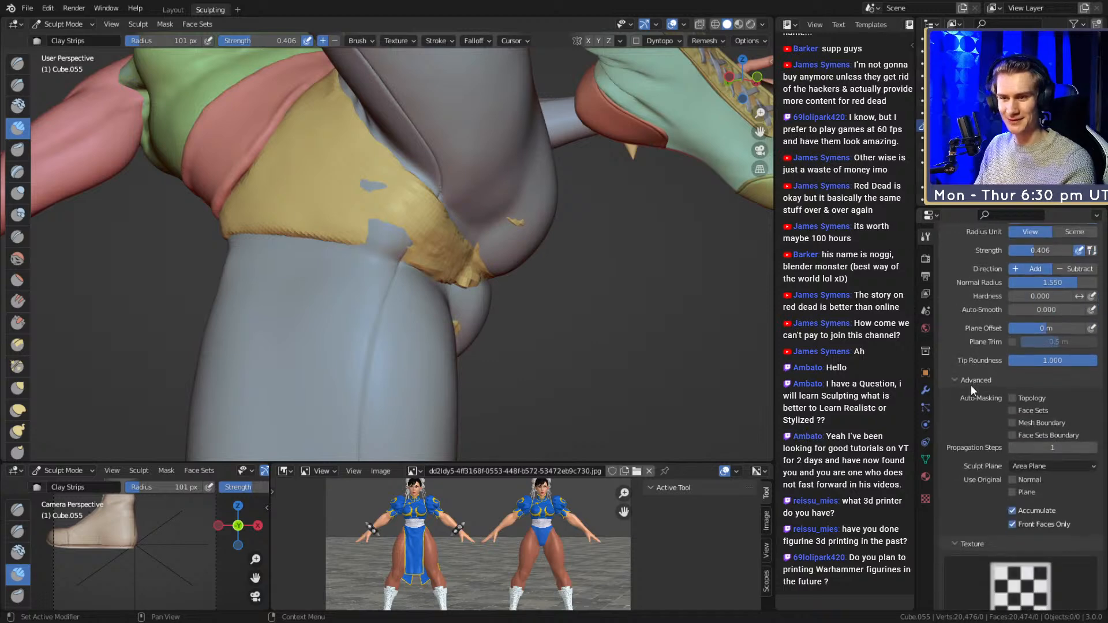
scroll(985, 304, "up", 6)
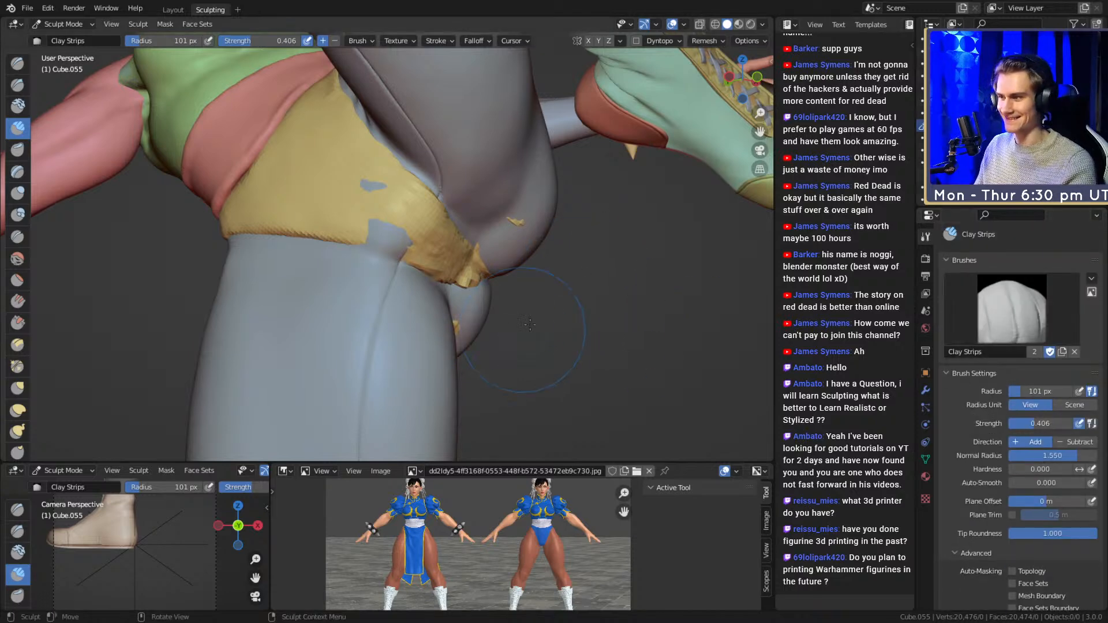
scroll(969, 421, "down", 14)
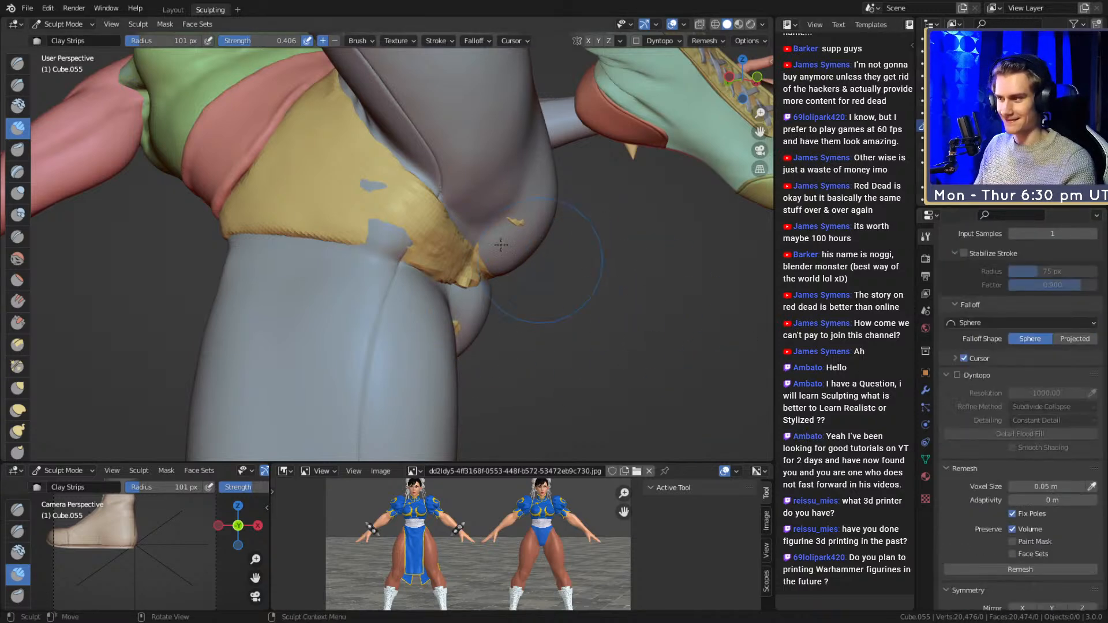
scroll(975, 370, "down", 2)
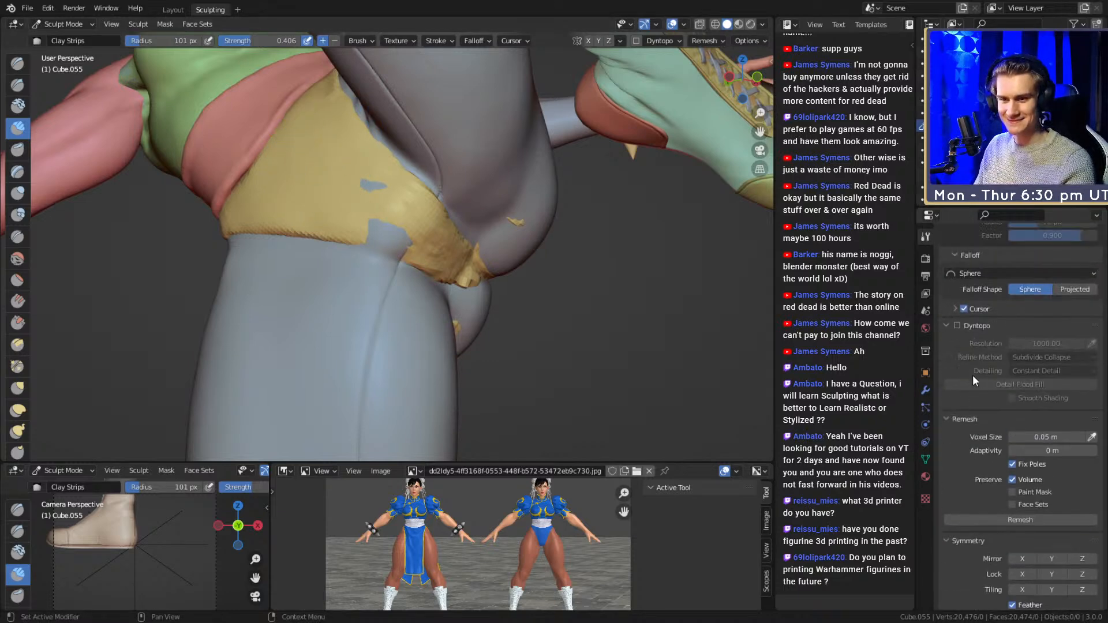
left_click(1091, 437)
left_click(316, 198)
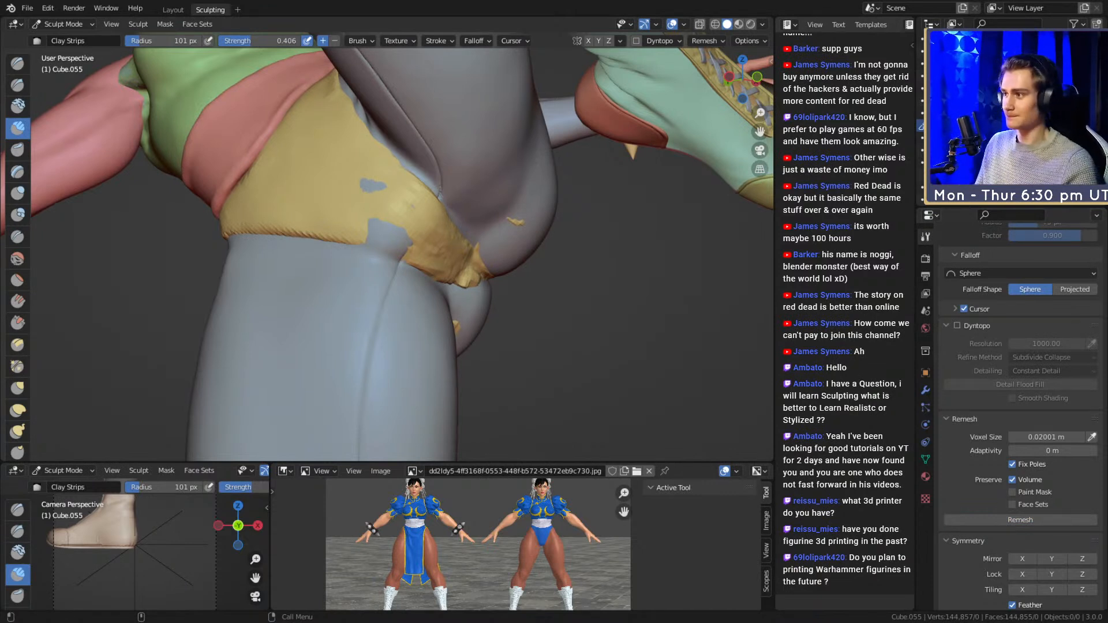
- Build up the briefs' side near the buttock with Clay Strips reduced to 49 px
left_click_drag(435, 216, 456, 210)
mouse_move(399, 197)
middle_mouse_down()
mouse_move(462, 250)
mouse_move(419, 240)
mouse_move(430, 259)
mouse_move(418, 252)
middle_mouse_up()
key("f")
left_click(434, 246)
key("f")
left_click(392, 240)
left_click_drag(393, 262, 441, 284)
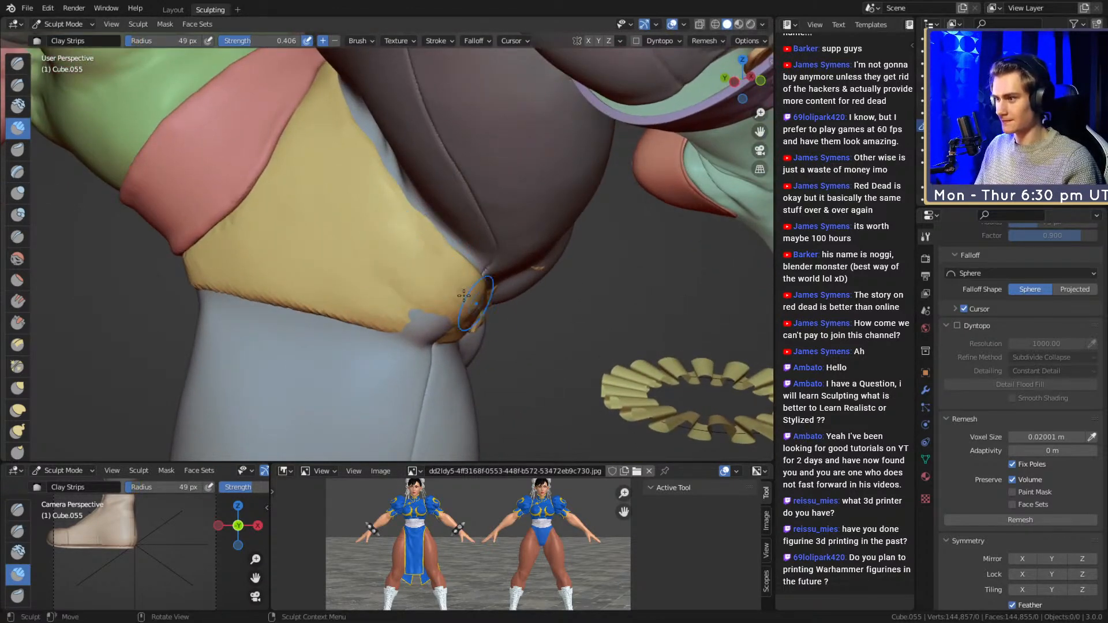
- Fill the briefs' surface beside the raised thigh with Clay Strips at 42 px
mouse_move(440, 280)
middle_mouse_down()
mouse_move(341, 222)
mouse_move(321, 225)
mouse_move(461, 234)
mouse_move(463, 221)
mouse_move(452, 324)
mouse_move(462, 316)
mouse_move(451, 217)
mouse_move(562, 185)
mouse_move(428, 267)
mouse_move(426, 227)
mouse_move(353, 185)
middle_mouse_up()
scroll(440, 232, "up", 3)
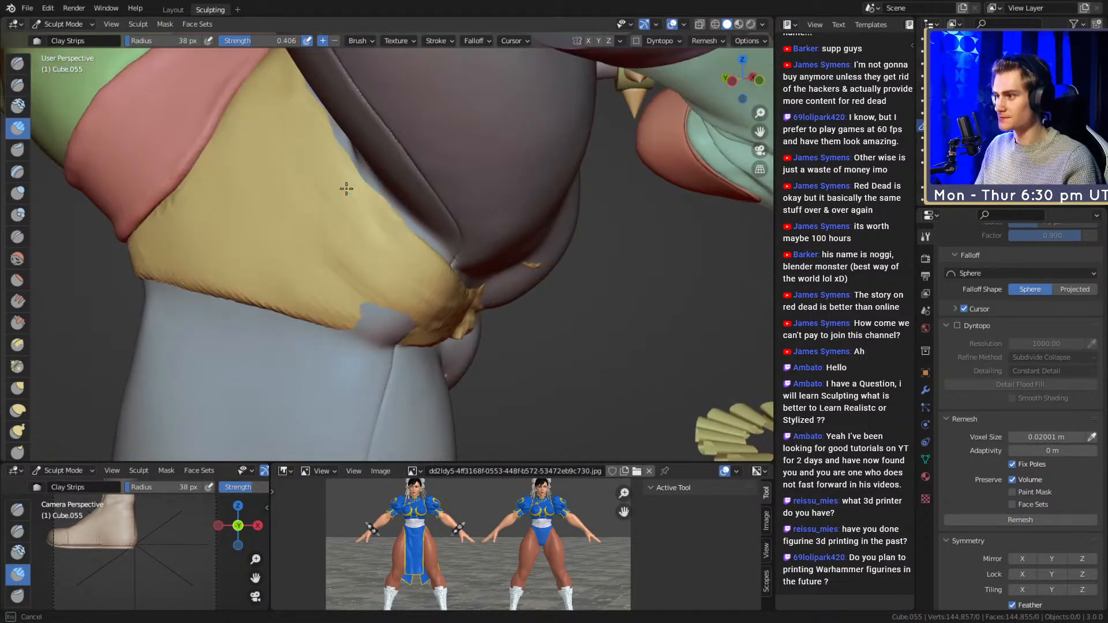
key("f")
left_click(383, 216)
left_click_drag(367, 201, 381, 231)
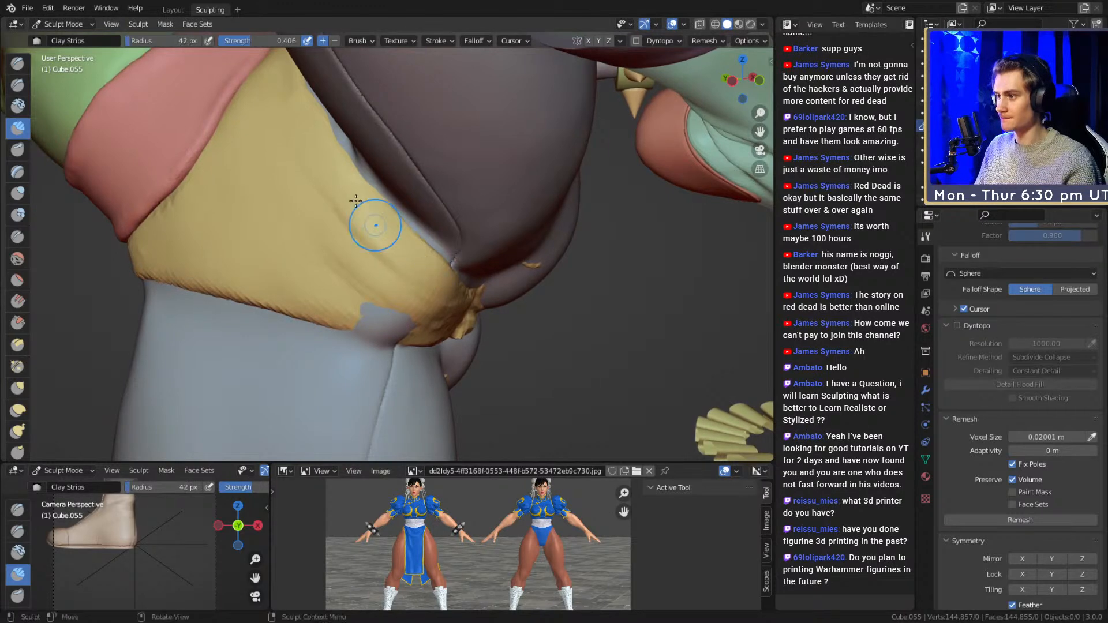
- Even out the briefs' lower edge above the standing leg's seam with small Clay Strips strokes, including 18 px
mouse_move(400, 274)
middle_mouse_down()
mouse_move(342, 237)
mouse_move(310, 236)
middle_mouse_up()
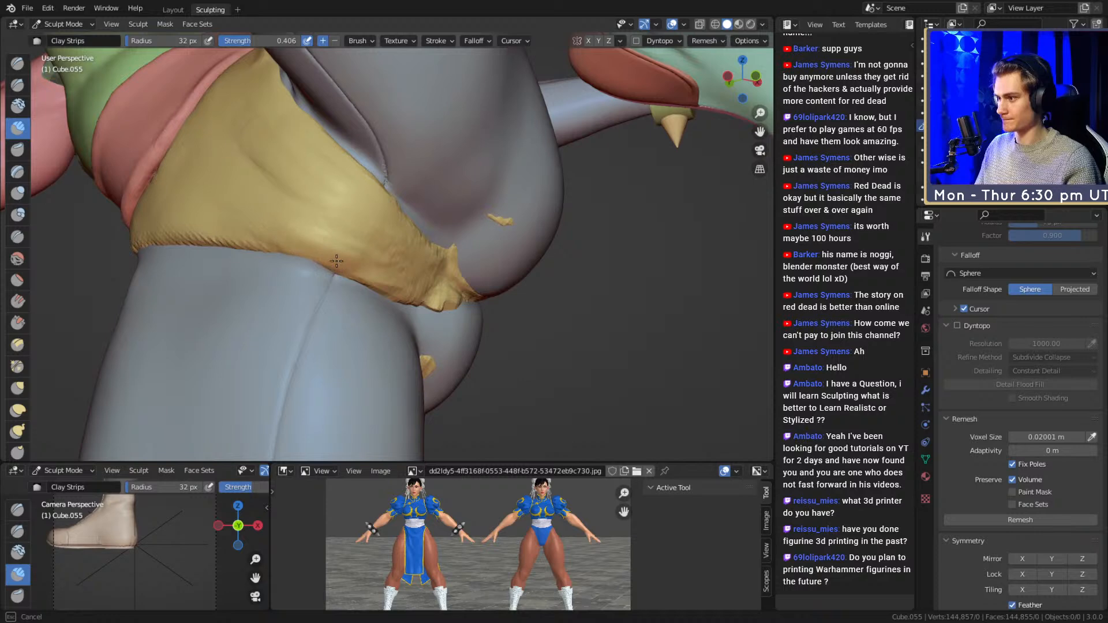
key("f")
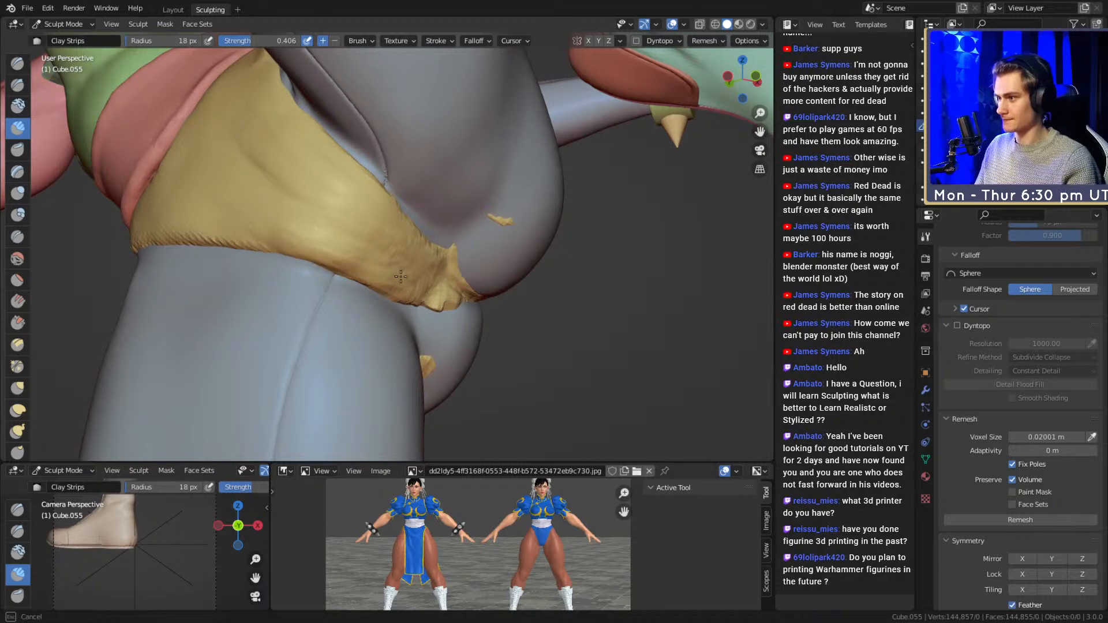
left_click_drag(394, 261, 400, 263)
middle_click_drag(330, 228, 333, 232)
key("f")
left_click(350, 220)
left_click_drag(393, 244, 411, 254)
middle_click_drag(402, 266, 315, 225)
mouse_move(260, 189)
left_mouse_down()
mouse_move(258, 203)
mouse_move(325, 245)
mouse_move(286, 220)
left_mouse_up()
- Build up the narrow strip of the briefs between the buttocks with resized Clay Strips strokes
middle_click_drag(286, 221, 354, 258)
key("f")
left_click(371, 245)
left_click_drag(417, 276, 442, 296)
mouse_move(442, 294)
middle_mouse_down()
mouse_move(364, 246)
mouse_move(383, 255)
middle_mouse_up()
key("f")
left_click(369, 246)
left_click_drag(406, 268, 378, 270)
left_click_drag(422, 274, 484, 295)
- Carve away the stray yellow patches poking through the buttocks and touch up the strip at 35 px
left_click_drag(409, 195, 431, 227, "ctrl")
left_click_drag(339, 251, 368, 265)
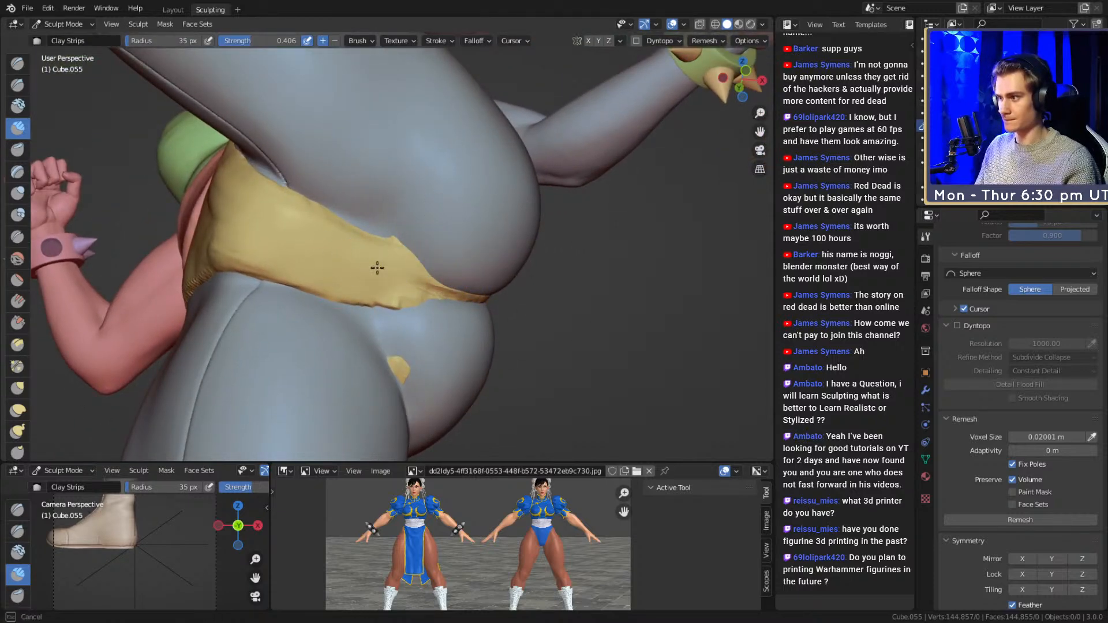
left_click_drag(416, 366, 405, 374, "ctrl")
middle_click_drag(387, 254, 429, 242)
middle_click_drag(356, 208, 356, 209)
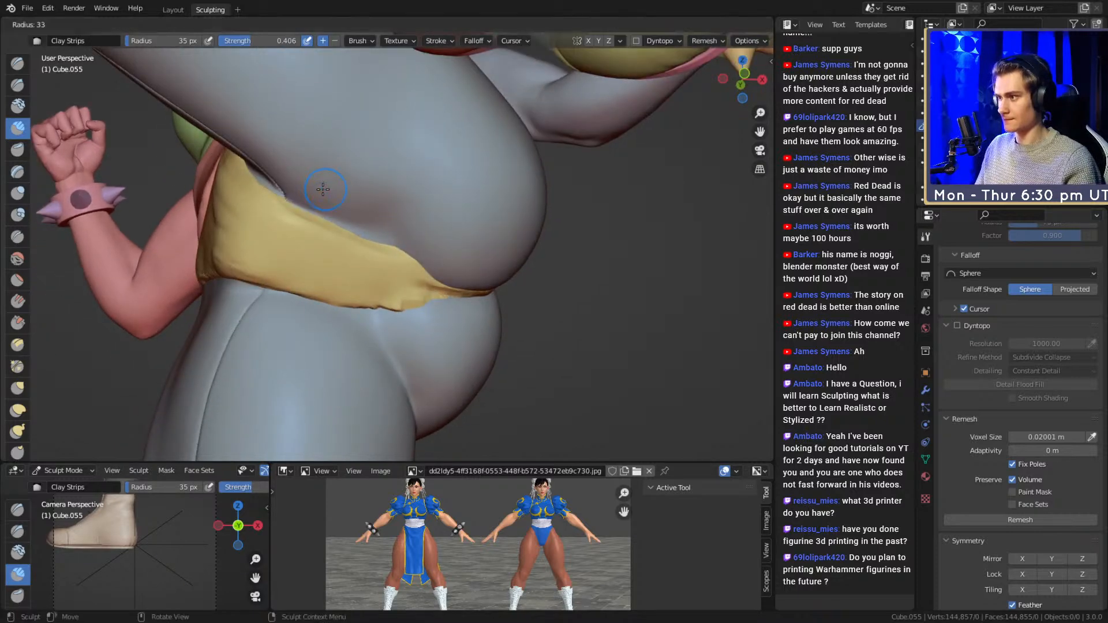
- Even out the briefs' underside along the raised thigh with resized Clay Strips strokes
key("f")
left_click(346, 230)
mouse_move(305, 199)
left_mouse_down()
mouse_move(314, 208)
mouse_move(274, 226)
mouse_move(353, 284)
left_mouse_up()
mouse_move(280, 238)
middle_mouse_down()
mouse_move(341, 193)
mouse_move(370, 213)
middle_mouse_up()
key("f")
left_click(406, 243)
mouse_move(404, 240)
left_mouse_down()
mouse_move(302, 168)
mouse_move(312, 176)
left_mouse_up()
- Refine the briefs' underside and front beside the leg openings with Clay Strips at 32 px
middle_click_drag(461, 248, 413, 255)
key("f")
left_click(397, 254)
left_click_drag(488, 301, 279, 259)
mouse_move(488, 257)
left_mouse_down()
mouse_move(435, 272)
mouse_move(343, 202)
left_mouse_up()
middle_click_drag(470, 217, 450, 235)
mouse_move(409, 240)
left_mouse_down()
mouse_move(422, 263)
mouse_move(443, 249)
left_mouse_up()
middle_click_drag(421, 191, 426, 265, "shift")
mouse_move(383, 235)
left_mouse_down()
mouse_move(369, 211)
mouse_move(405, 260)
left_mouse_up()
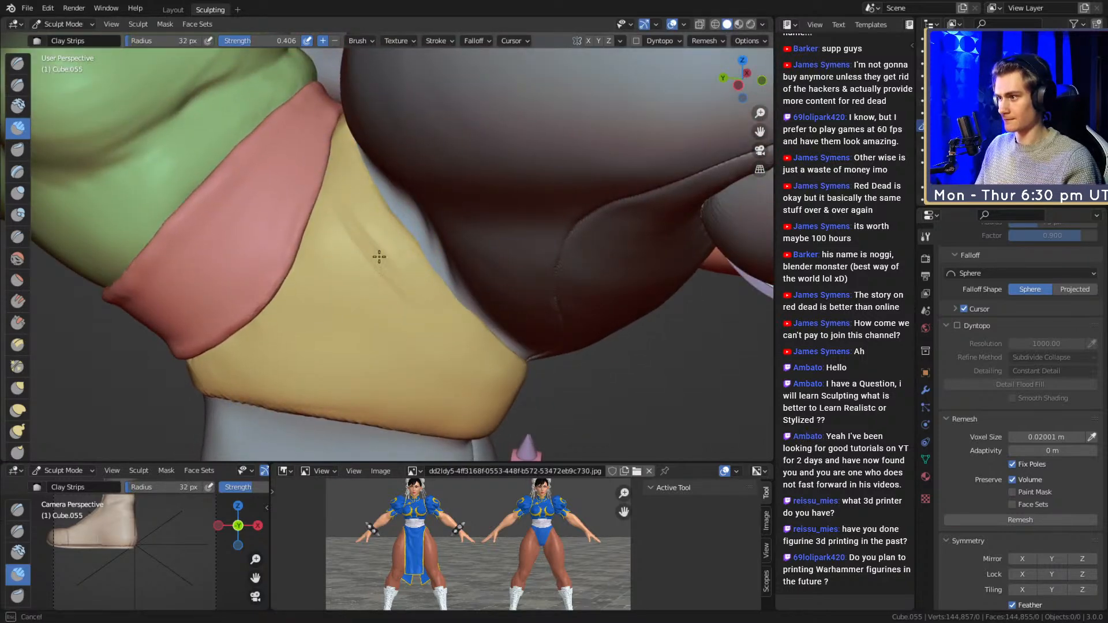
- Even out the briefs' front panel below the red waist section with Clay Strips at 50 px and 44 px
key("f")
left_click(342, 196)
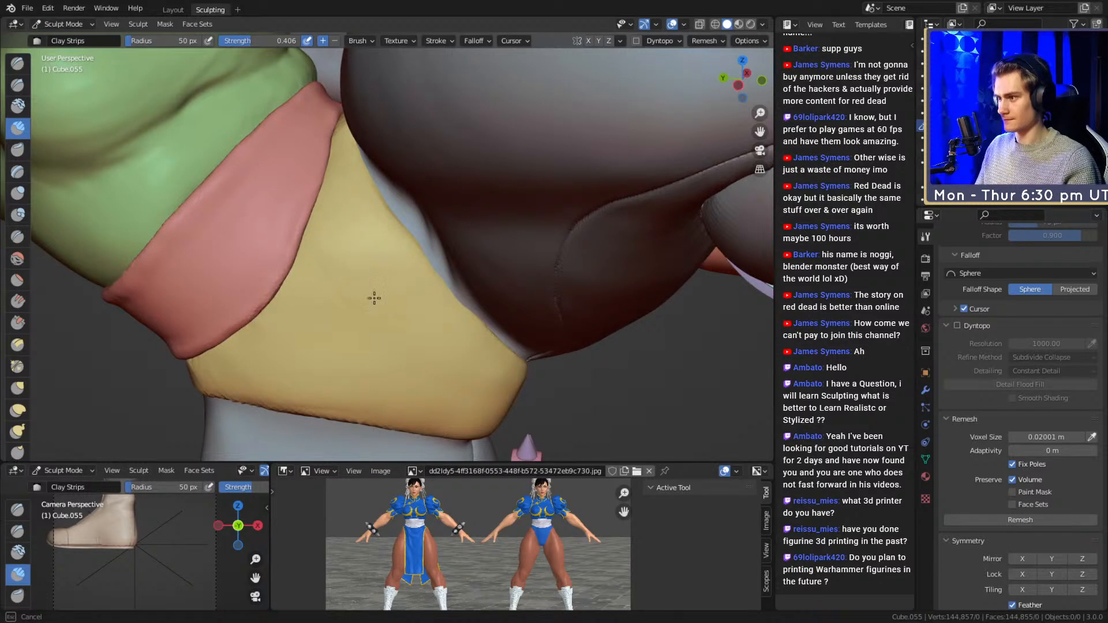
mouse_move(403, 325)
middle_mouse_down()
mouse_move(445, 190)
mouse_move(492, 155)
mouse_move(421, 210)
middle_mouse_up()
key("f")
left_click(442, 194)
left_click_drag(361, 208, 352, 222)
key("f")
mouse_move(319, 276)
middle_mouse_down()
mouse_move(403, 263)
mouse_move(470, 210)
mouse_move(416, 264)
middle_mouse_up()
left_click(400, 295)
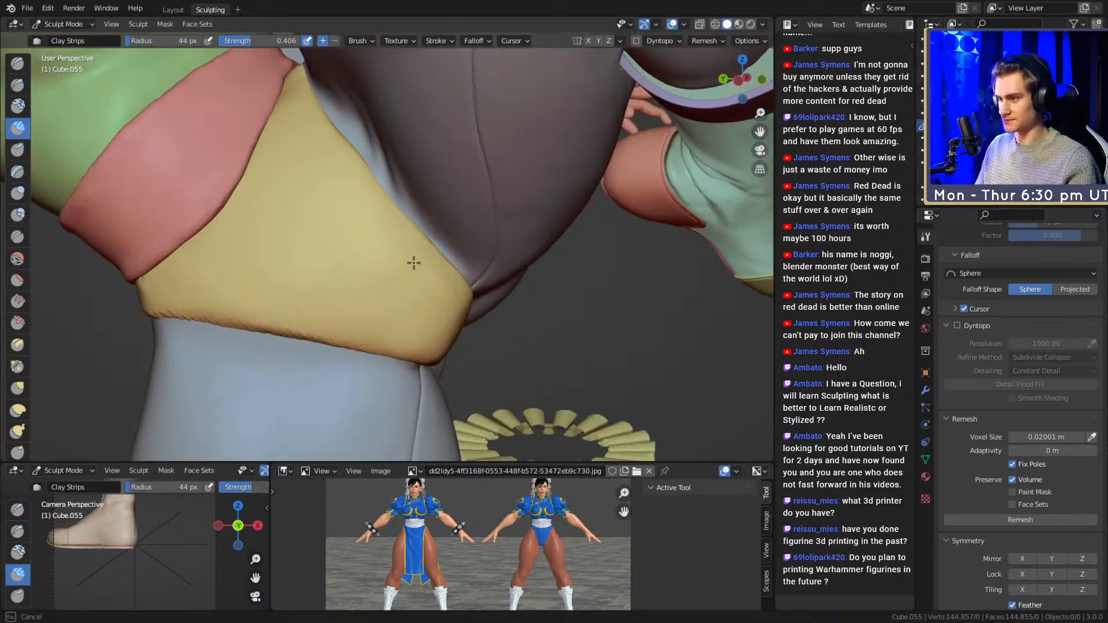
- Smooth the briefs' surface next to the red waist section and refine its upper corner with resized Clay Strips
key("f")
left_click(237, 218)
left_click_drag(265, 266, 302, 197, "shift")
middle_click_drag(332, 200, 380, 247)
key("f")
mouse_move(388, 158)
middle_mouse_down()
mouse_move(375, 224)
mouse_move(358, 238)
mouse_move(354, 220)
mouse_move(370, 265)
middle_mouse_up()
left_click(358, 225)
key("f")
left_click(353, 241)
left_click_drag(286, 155, 296, 155)
- Refine the briefs' edge along the raised thigh with Clay Strips at 35 px, from the front panel around to the side strip
key("f")
left_click(336, 242)
mouse_move(388, 264)
middle_mouse_down()
mouse_move(346, 169)
mouse_move(388, 223)
middle_mouse_up()
key("f")
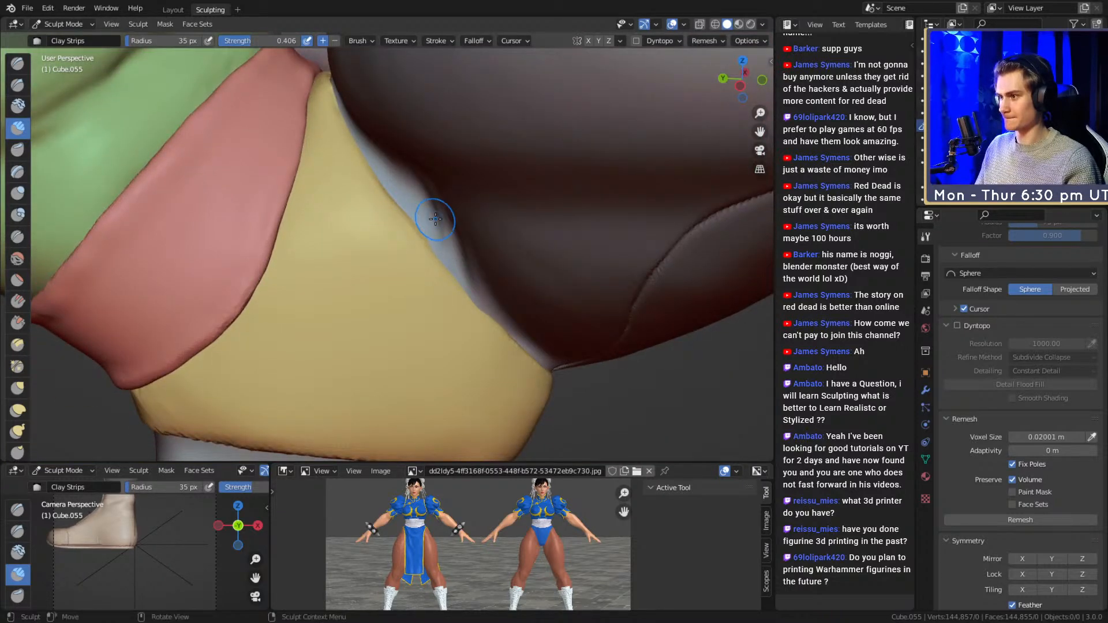
middle_click_drag(499, 319, 405, 242)
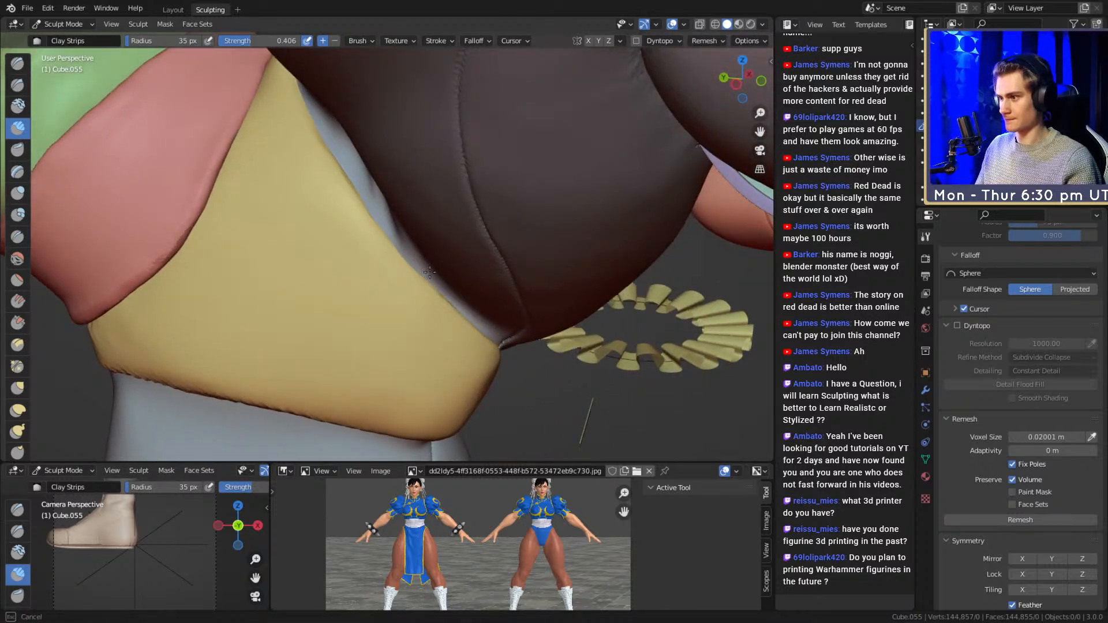
mouse_move(280, 141)
middle_mouse_down()
mouse_move(369, 224)
mouse_move(376, 150)
mouse_move(415, 102)
middle_mouse_up()
middle_click_drag(428, 180, 418, 113)
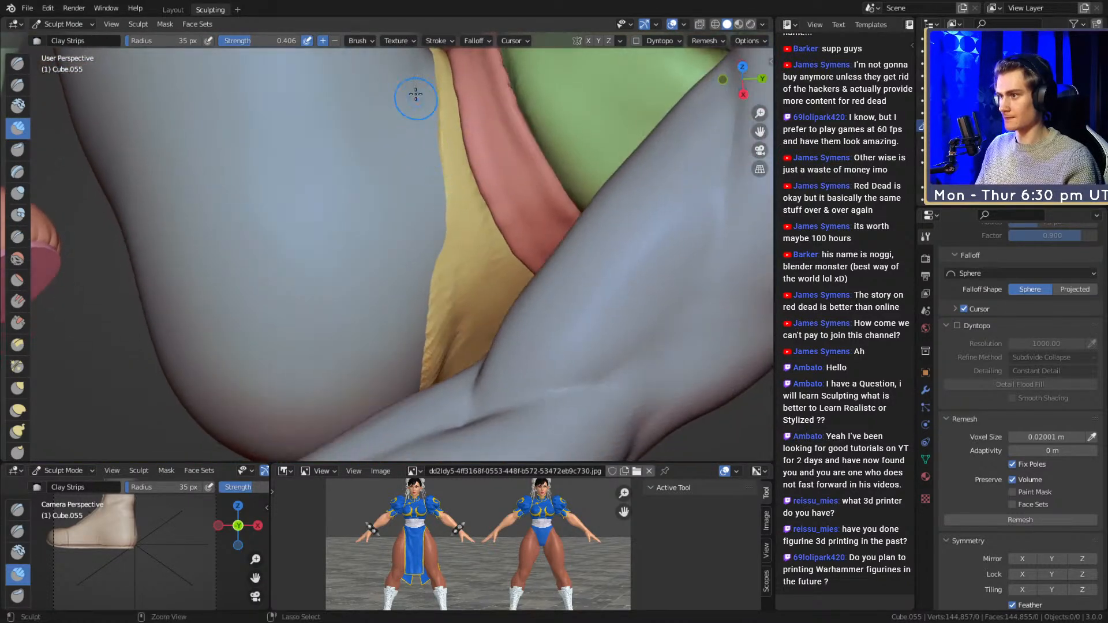
mouse_move(474, 206)
middle_mouse_down()
mouse_move(435, 131)
mouse_move(483, 161)
mouse_move(483, 252)
mouse_move(438, 234)
mouse_move(474, 198)
mouse_move(455, 180)
mouse_move(394, 220)
mouse_move(408, 257)
mouse_move(430, 250)
middle_mouse_up()
mouse_move(315, 229)
left_mouse_down("ctrl")
mouse_move(460, 240)
mouse_move(447, 205)
mouse_move(514, 143)
mouse_move(461, 154)
mouse_move(479, 153)
left_mouse_up("ctrl")
key("f")
left_click(466, 156)
key("ctrl+z")
key("ctrl+z")
- Build up the briefs' narrow side strip between the thigh and red waist section with resized Clay Strips
middle_click_drag(485, 138, 468, 170)
key("f")
left_click(468, 166)
key("f")
left_click(397, 188)
left_click_drag(412, 179, 388, 186)
middle_click_drag(383, 185, 393, 191)
mouse_move(414, 203)
left_mouse_down()
mouse_move(462, 210)
mouse_move(351, 198)
left_mouse_up()
key("f")
left_click(458, 213)
middle_click_drag(345, 201, 447, 214)
- Extend the briefs' band across the hip below the red waist section with long Clay Strips strokes
key("f")
left_click(406, 209)
key("f")
left_click_drag(407, 218, 313, 243)
middle_click_drag(380, 227, 462, 227)
left_click_drag(488, 226, 341, 245)
left_click_drag(497, 222, 358, 231)
left_click_drag(341, 222, 326, 219)
- Even out the hip band's surface and lower edge with short Clay Strips strokes at resized radii, including 34 px
mouse_move(409, 226)
middle_mouse_down()
mouse_move(470, 228)
mouse_move(425, 228)
middle_mouse_up()
left_click_drag(438, 232, 482, 235)
middle_click_drag(490, 235, 457, 238)
key("f")
left_click(468, 240)
left_click_drag(426, 224, 420, 201)
middle_click_drag(424, 201, 478, 206)
key("f")
left_click(466, 204)
left_click_drag(467, 198, 468, 195)
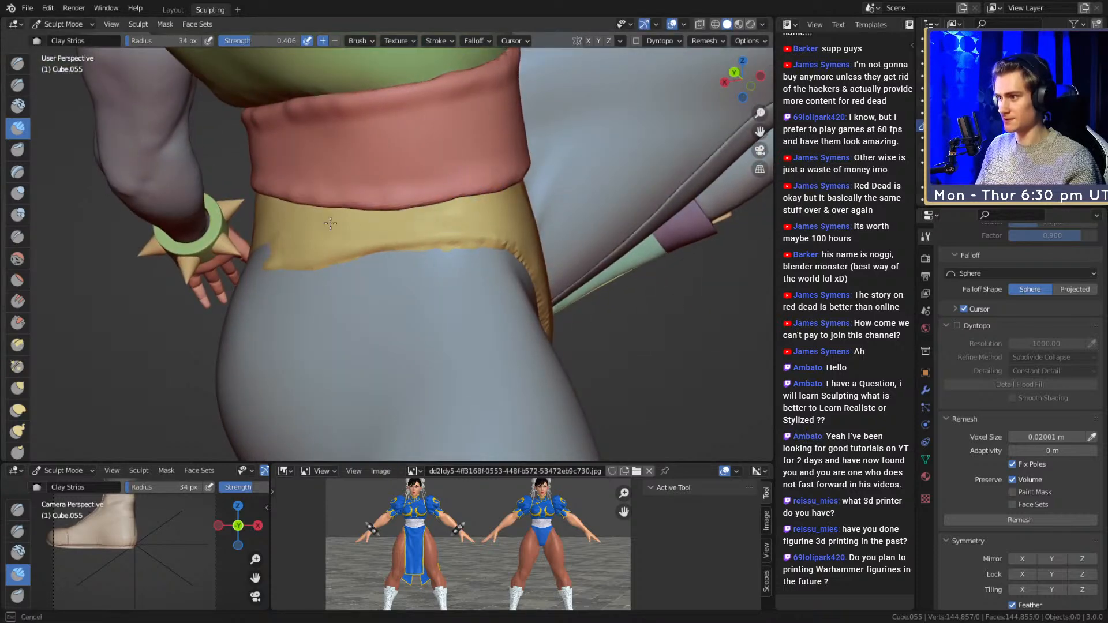
- Smooth the jagged leg-opening edge above the standing leg with the brush radius at 104 px
mouse_move(392, 242)
middle_mouse_down()
mouse_move(416, 267)
mouse_move(445, 250)
middle_mouse_up()
key("f")
left_click(504, 232)
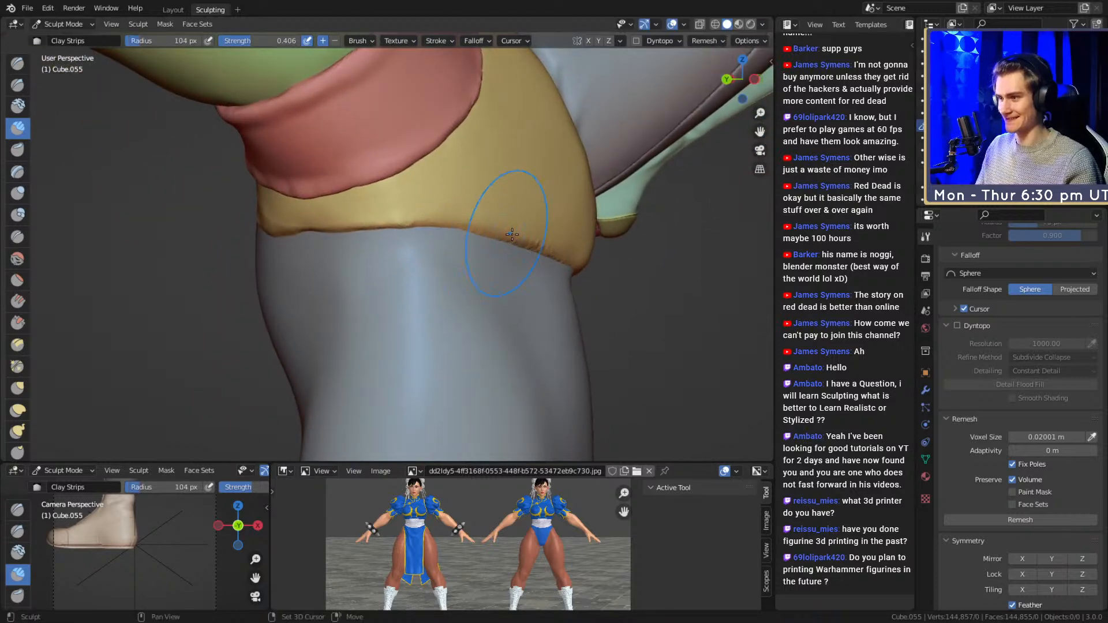
middle_click_drag(504, 232, 500, 241)
left_click_drag(500, 241, 540, 248, "shift")
- Refine the briefs' front panel above the standing leg with Clay Strips at 50 px and 65 px
key("f")
left_click(512, 233)
mouse_move(513, 233)
middle_mouse_down()
mouse_move(445, 240)
mouse_move(410, 210)
middle_mouse_up()
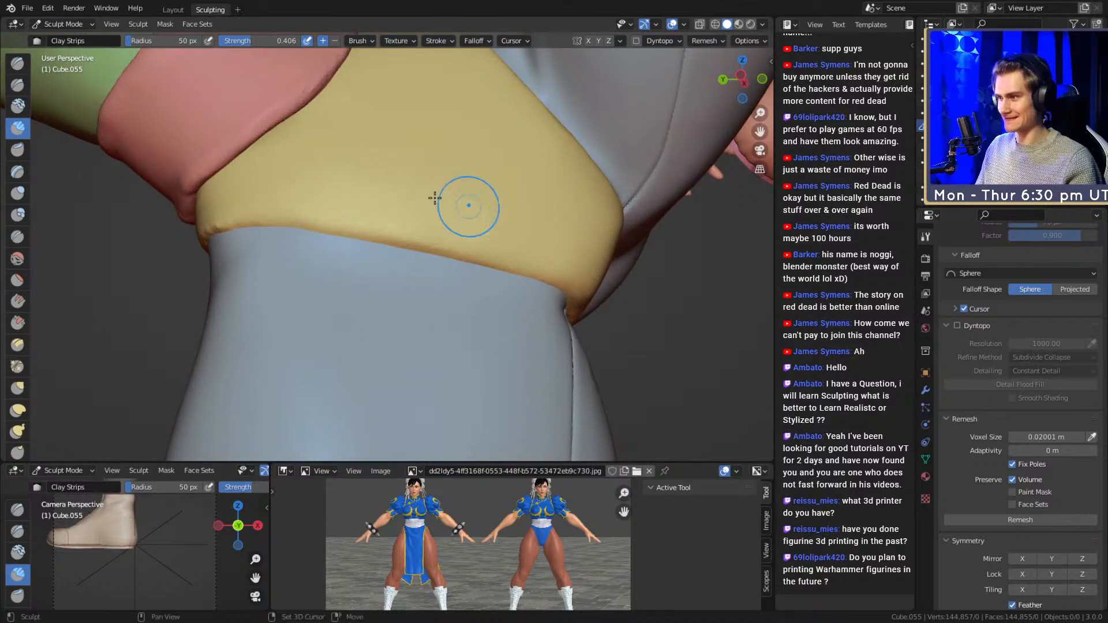
key("f")
left_click(486, 227)
middle_click_drag(507, 205, 445, 178)
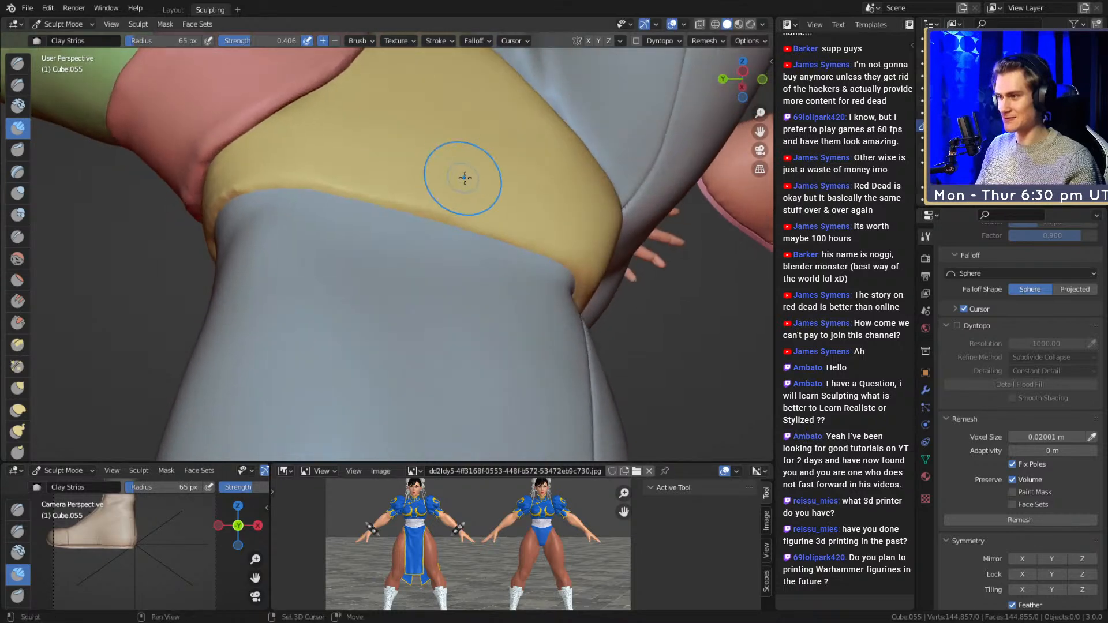
left_click_drag(330, 157, 290, 158)
- Touch up the briefs above the standing leg with a smaller Clay Strips brush, set the radius to 33 px, and save the file
middle_click_drag(359, 168, 409, 182)
key("bracketleft")
key("bracketleft")
mouse_move(406, 184)
left_mouse_down()
mouse_move(374, 187)
mouse_move(416, 190)
left_mouse_up()
left_click_drag(349, 178, 487, 202, "alt")
key("f")
left_click(479, 211)
mouse_move(375, 213)
left_mouse_down("alt")
mouse_move(409, 169)
mouse_move(433, 314)
mouse_move(485, 205)
mouse_move(400, 186)
left_mouse_up("alt")
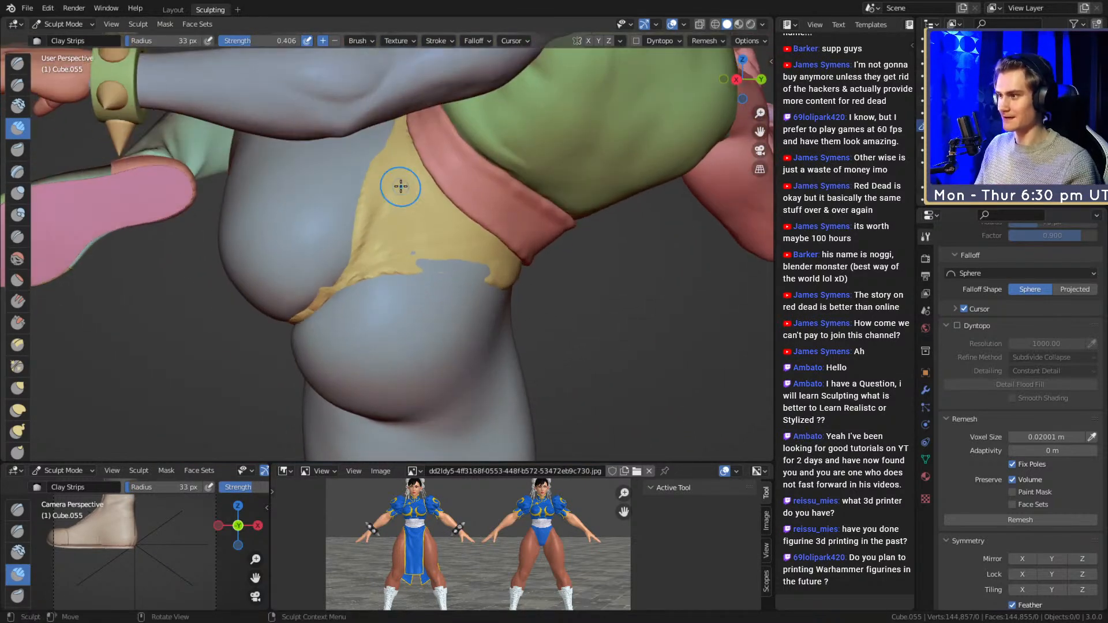
key("ctrl+s")
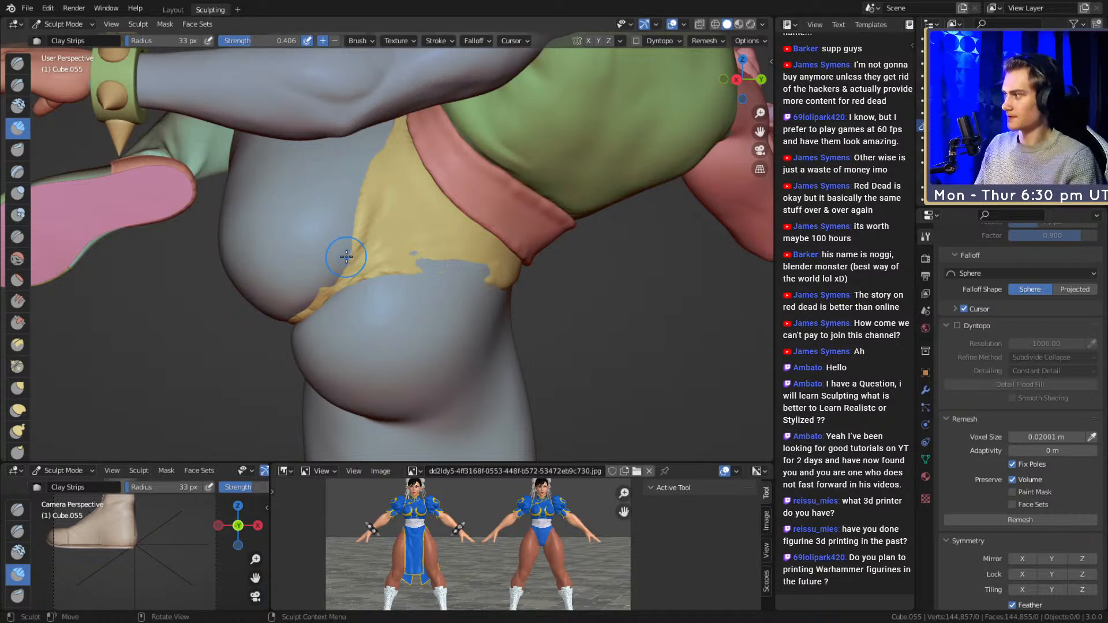
- Fill the ragged gaps along the briefs' rear lower edge above the standing leg's buttock with Clay Strips at 33 px
mouse_move(399, 229)
left_mouse_down("alt")
mouse_move(371, 210)
mouse_move(445, 168)
mouse_move(434, 232)
mouse_move(449, 237)
left_mouse_up("alt")
mouse_move(497, 286)
left_mouse_down()
mouse_move(418, 275)
mouse_move(458, 282)
mouse_move(440, 277)
left_mouse_up()
mouse_move(512, 281)
left_mouse_down()
mouse_move(375, 270)
mouse_move(453, 237)
mouse_move(366, 205)
mouse_move(343, 212)
left_mouse_up()
mouse_move(457, 237)
left_mouse_down()
mouse_move(413, 215)
mouse_move(267, 206)
left_mouse_up()
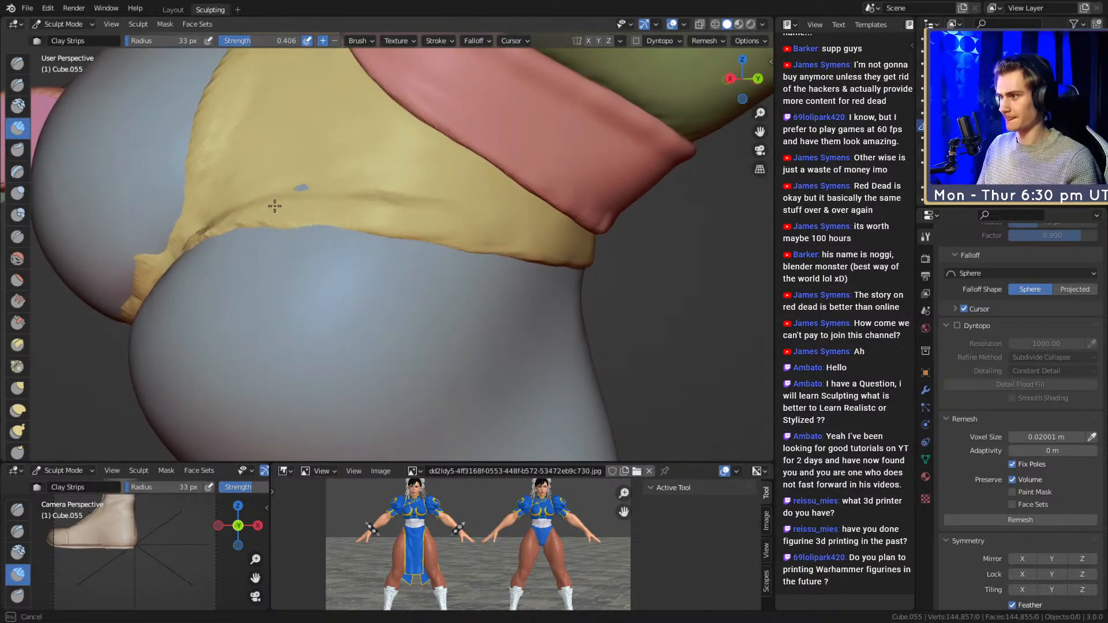
mouse_move(437, 200)
left_mouse_down()
mouse_move(478, 197)
mouse_move(541, 240)
left_mouse_up()
left_click_drag(505, 209, 473, 166)
middle_click_drag(472, 166, 494, 188)
mouse_move(388, 188)
left_mouse_down()
mouse_move(341, 215)
mouse_move(483, 245)
left_mouse_up()
- Flatten the creases across the briefs' rear panel with broad Clay Strips strokes at 55 px
key("f")
left_click(302, 226)
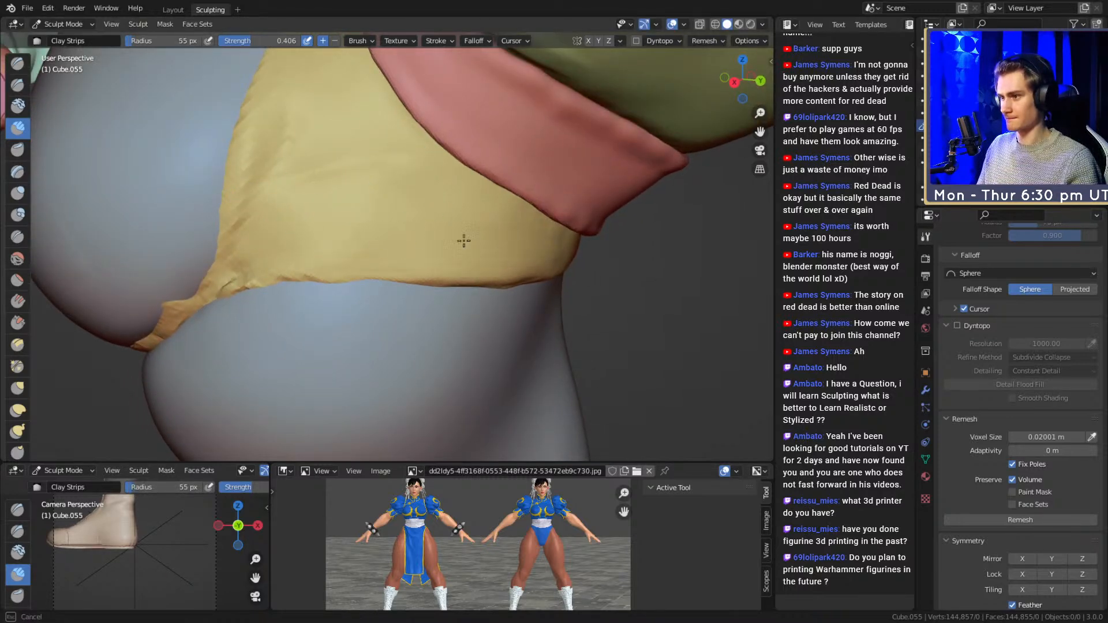
mouse_move(443, 208)
left_mouse_down()
mouse_move(428, 185)
mouse_move(324, 187)
mouse_move(300, 199)
left_mouse_up()
middle_click_drag(294, 205, 333, 239, "shift")
mouse_move(333, 240)
left_mouse_down()
mouse_move(366, 138)
mouse_move(391, 163)
mouse_move(401, 209)
left_mouse_up()
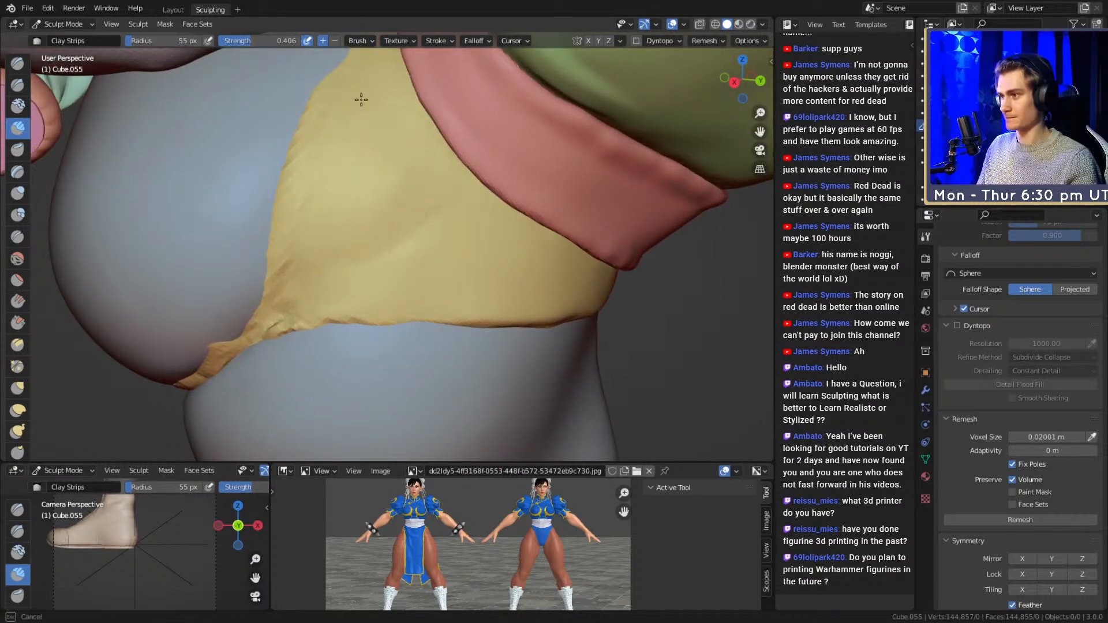
mouse_move(477, 259)
left_mouse_down()
mouse_move(462, 277)
mouse_move(412, 279)
left_mouse_up()
- Refine the rear panel's surface and lower edge near the buttocks with Clay Strips at 36 px
mouse_move(464, 291)
middle_mouse_down("shift")
mouse_move(430, 244)
mouse_move(452, 225)
mouse_move(453, 245)
mouse_move(416, 235)
middle_mouse_up("shift")
key("f")
left_click(381, 196)
key("f")
left_click(414, 233)
mouse_move(421, 232)
left_mouse_down()
mouse_move(324, 243)
mouse_move(346, 239)
left_mouse_up()
left_click_drag(344, 235, 392, 224)
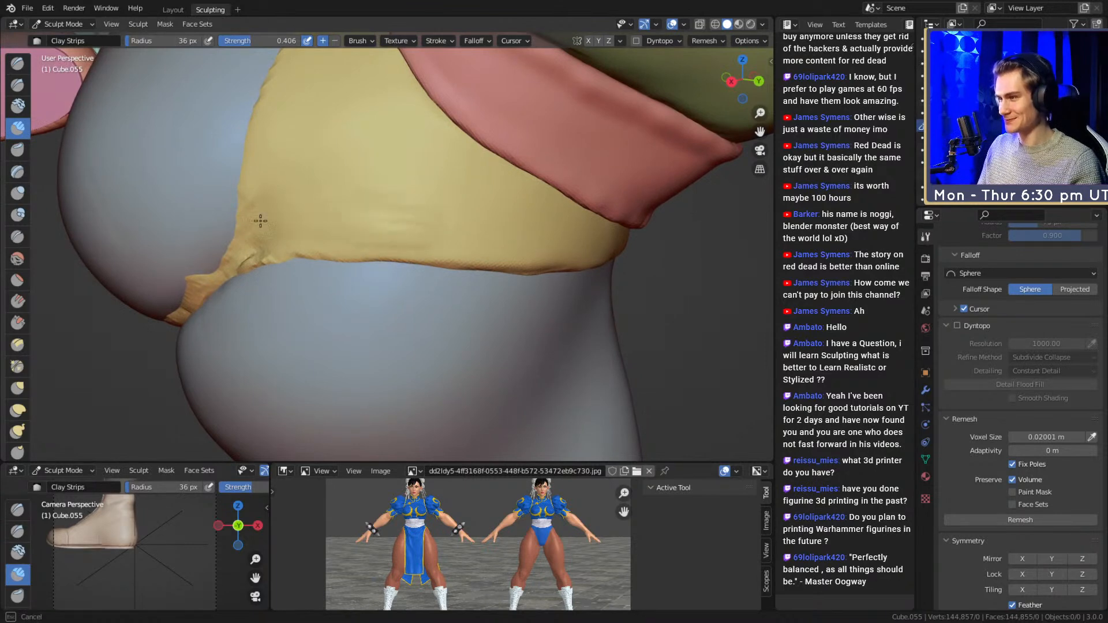
left_click_drag(325, 212, 377, 218)
middle_click_drag(376, 218, 386, 223)
- Even out the rear panel's edge along the raised thigh's buttock with Clay Strips at 52 px
key("f")
left_click(451, 228)
mouse_move(394, 223)
left_mouse_down()
mouse_move(386, 190)
mouse_move(375, 194)
left_mouse_up()
mouse_move(381, 196)
middle_mouse_down()
mouse_move(404, 204)
mouse_move(429, 247)
mouse_move(383, 210)
mouse_move(448, 277)
mouse_move(410, 227)
middle_mouse_up()
key("f")
left_click(393, 230)
left_click_drag(403, 230, 377, 349)
mouse_move(377, 350)
middle_mouse_down()
mouse_move(395, 256)
mouse_move(390, 210)
mouse_move(352, 173)
middle_mouse_up()
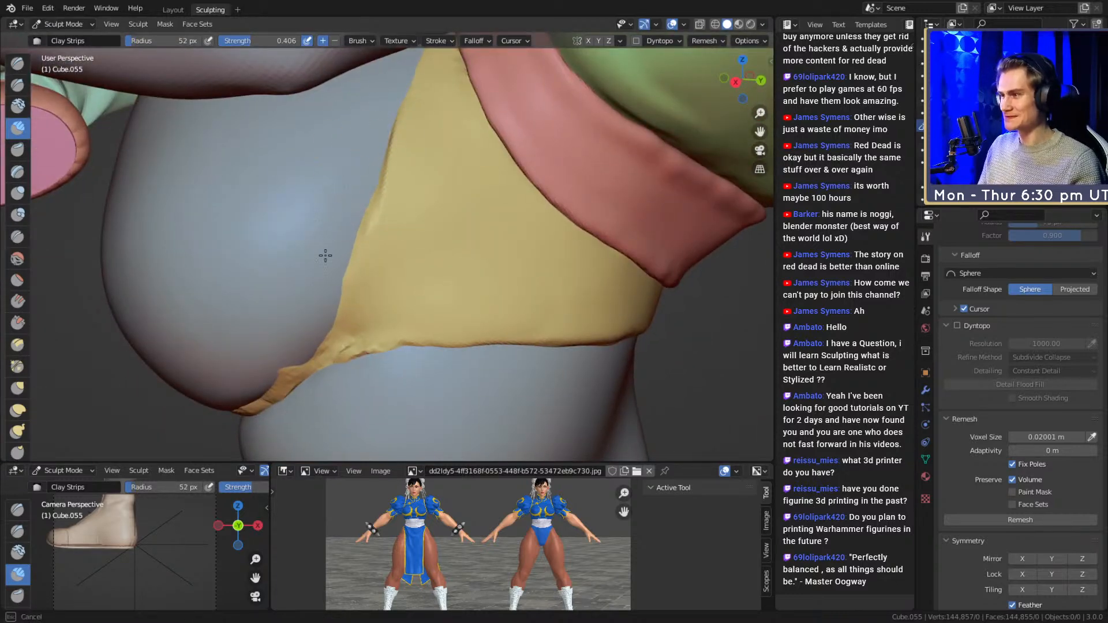
- Build up the narrow side strip beside the red waist section with lengthwise Clay Strips strokes at 24 px
mouse_move(423, 123)
middle_mouse_down()
mouse_move(421, 180)
mouse_move(455, 190)
mouse_move(416, 240)
mouse_move(441, 214)
mouse_move(401, 210)
middle_mouse_up()
key("f")
left_click(391, 212)
key("f")
left_click(388, 212)
left_click_drag(396, 134, 389, 282)
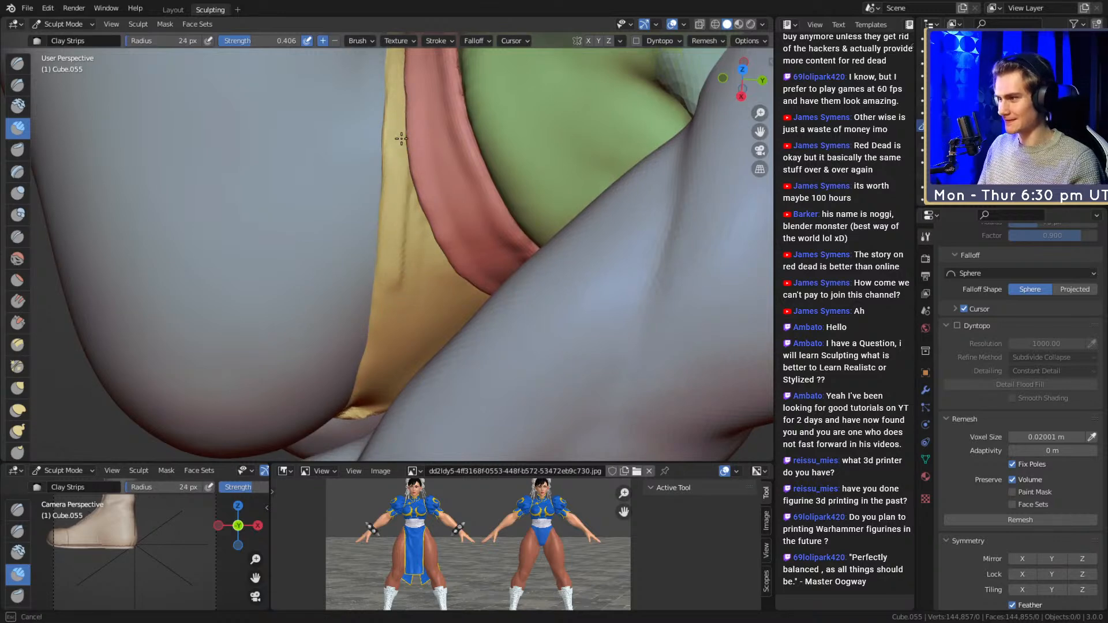
left_click_drag(399, 211, 406, 283)
- Even out the creases in the side strip beside the raised thigh with resized Clay Strips strokes
key("f")
left_click(417, 227)
mouse_move(407, 254)
middle_mouse_down()
mouse_move(461, 222)
mouse_move(407, 251)
middle_mouse_up()
key("f")
left_click(398, 252)
left_click_drag(402, 234, 406, 283)
mouse_move(433, 274)
middle_mouse_down()
mouse_move(410, 214)
mouse_move(435, 260)
mouse_move(425, 226)
middle_mouse_up()
key("f")
left_click(417, 239)
left_click_drag(424, 222, 395, 262)
- Blend the side strip's surface below the red waist section with a few more resized Clay Strips strokes
middle_click_drag(394, 262, 441, 275)
left_click_drag(480, 275, 453, 277)
mouse_move(453, 277)
middle_mouse_down()
mouse_move(460, 230)
mouse_move(450, 220)
mouse_move(458, 231)
middle_mouse_up()
key("f")
left_click(443, 233)
mouse_move(453, 222)
left_mouse_down()
mouse_move(475, 217)
mouse_move(396, 230)
mouse_move(532, 213)
left_mouse_up()
- Clean up the rear panel's edge down along the raised thigh's buttock with Clay Strips at 48 px
mouse_move(489, 202)
middle_mouse_down()
mouse_move(448, 272)
mouse_move(428, 264)
middle_mouse_up()
key("f")
left_click(406, 168)
left_click_drag(378, 202, 325, 321)
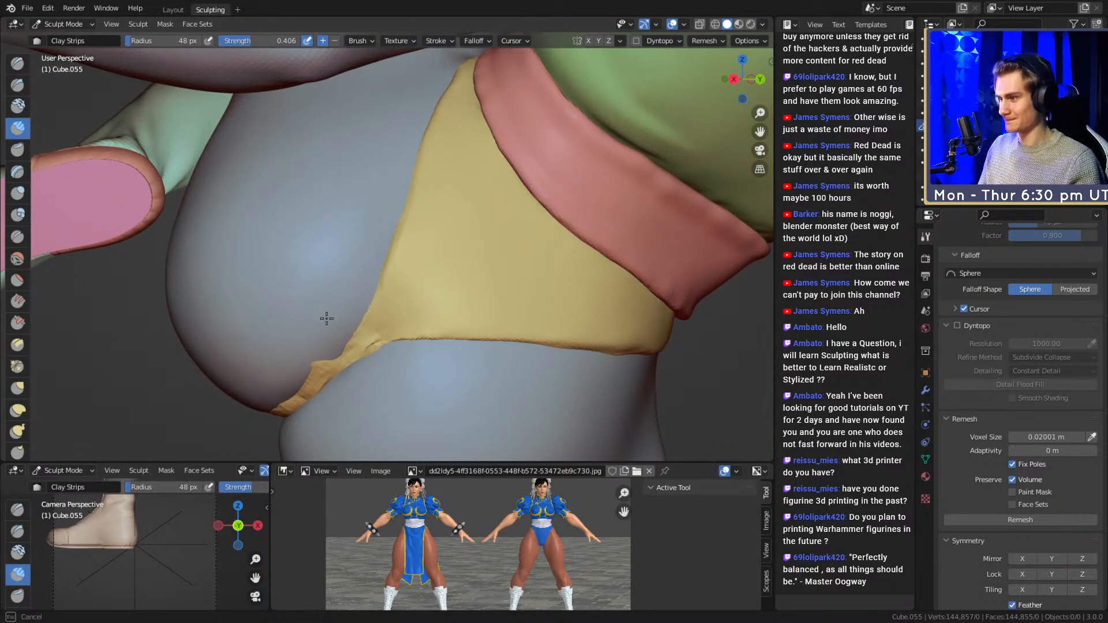
- Refine the briefs' upper edge over the raised thigh's hip with Clay Strips at 30 px, adding and carving material
middle_click_drag(406, 120, 410, 173)
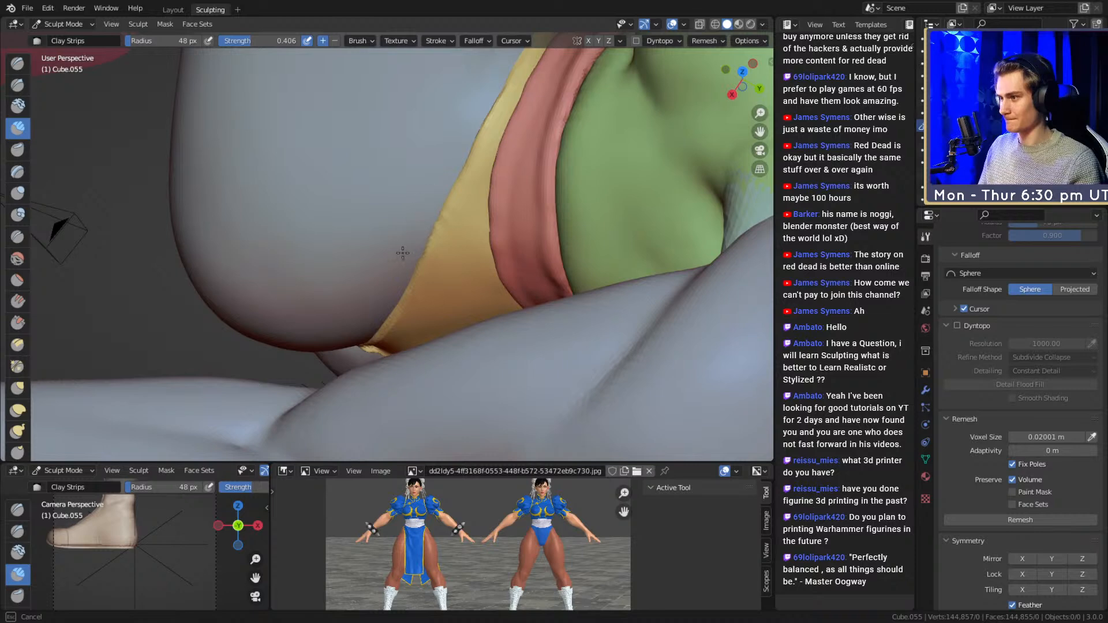
mouse_move(416, 236)
middle_mouse_down()
mouse_move(425, 188)
mouse_move(446, 209)
middle_mouse_up()
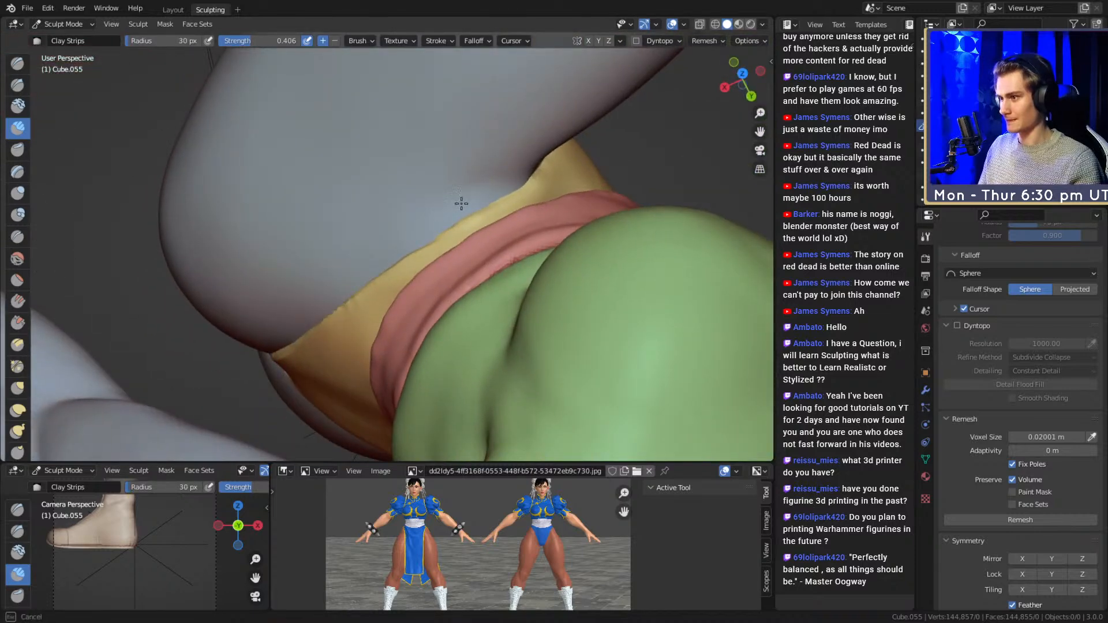
left_click_drag(369, 251, 332, 286)
middle_click_drag(332, 286, 365, 134)
mouse_move(362, 142)
left_mouse_down("ctrl")
mouse_move(356, 164)
mouse_move(375, 151)
left_mouse_up("ctrl")
mouse_move(407, 163)
middle_mouse_down()
mouse_move(425, 208)
mouse_move(412, 211)
middle_mouse_up()
left_click_drag(373, 228, 307, 260)
middle_click_drag(315, 254, 378, 219)
- Shape the briefs' thin strip running between the buttocks with Clay Strips at 69 px
key("f")
left_click(373, 221)
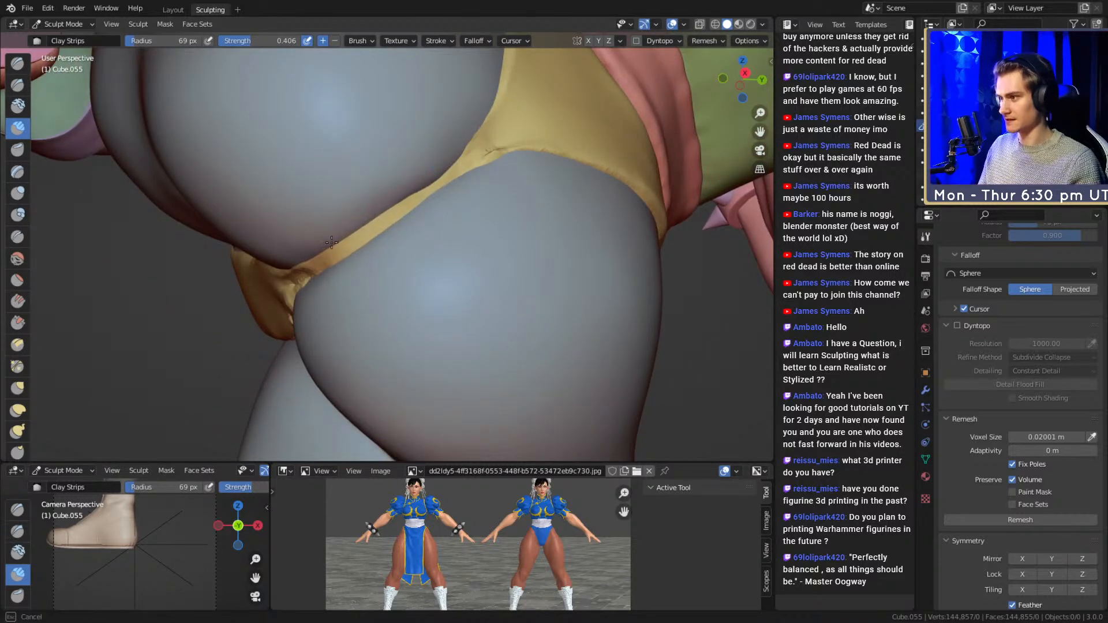
left_click_drag(365, 219, 318, 263)
middle_click_drag(337, 222, 421, 230)
left_click_drag(462, 236, 349, 199)
middle_click_drag(353, 188, 398, 201)
- Carve the thin strip inward between the buttocks with inverted Clay Strips strokes at 60 px
key("f")
left_click_drag(381, 187, 402, 189, "ctrl")
middle_click_drag(404, 189, 432, 194)
mouse_move(456, 258)
left_mouse_down("ctrl")
mouse_move(490, 261)
mouse_move(456, 273)
left_mouse_up("ctrl")
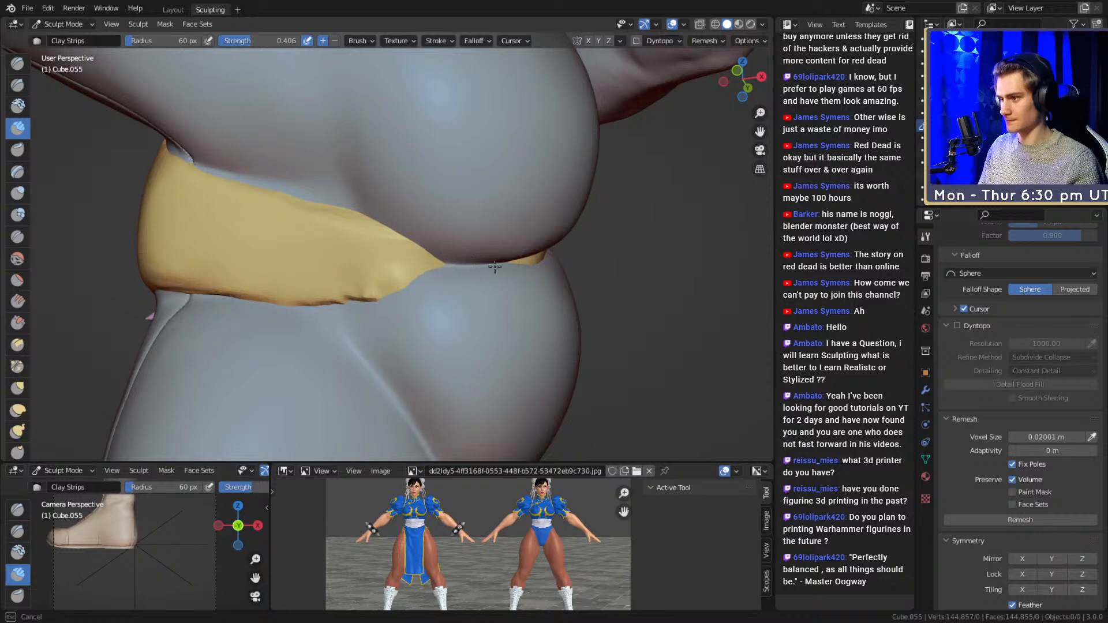
middle_click_drag(462, 269, 384, 297)
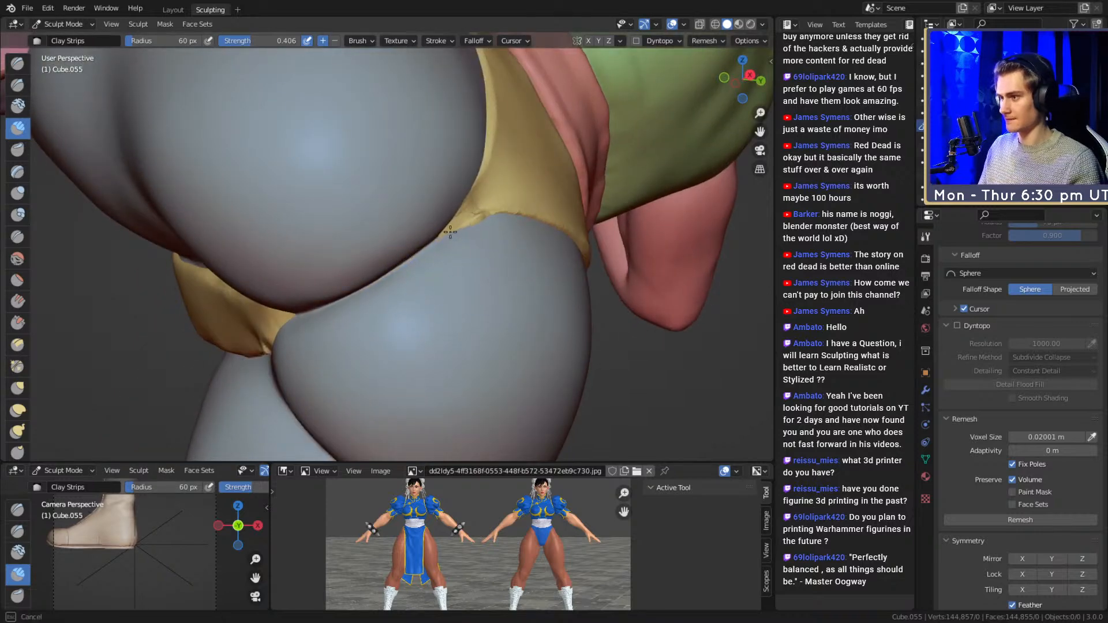
- Clean up the rear panel's pointed corner where the two buttocks meet with Clay Strips at 41 px
middle_click_drag(470, 228, 405, 242)
key("f")
left_click(372, 227)
left_click_drag(392, 179, 400, 176)
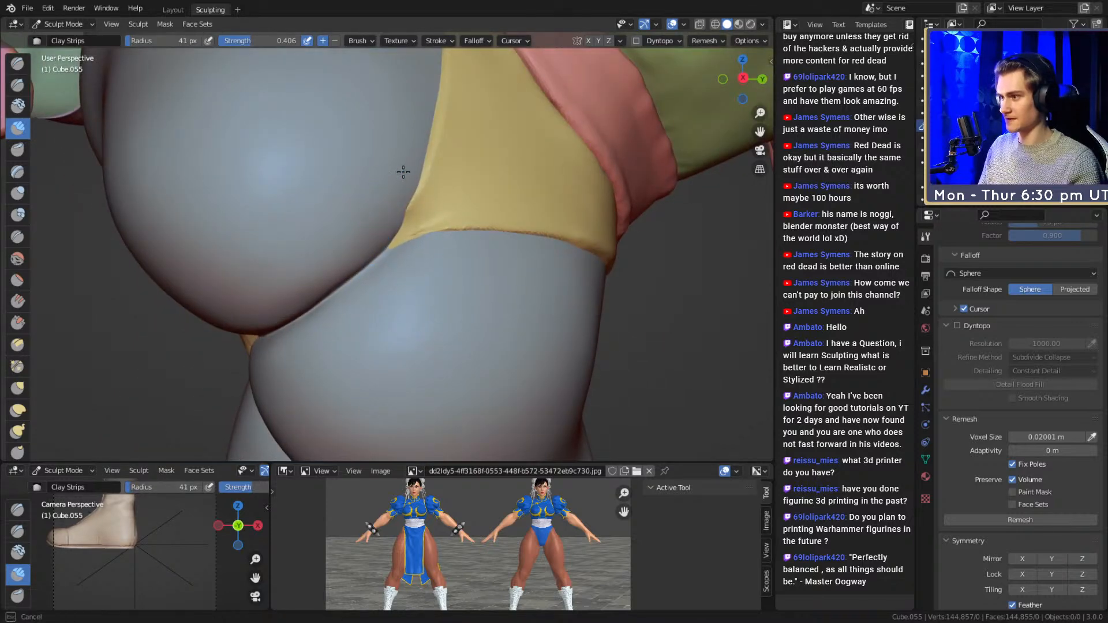
- Even out the briefs' rear panel beside its narrowing corner with Clay Strips strokes at 26 to 56 px
scroll(445, 247, "down", 6)
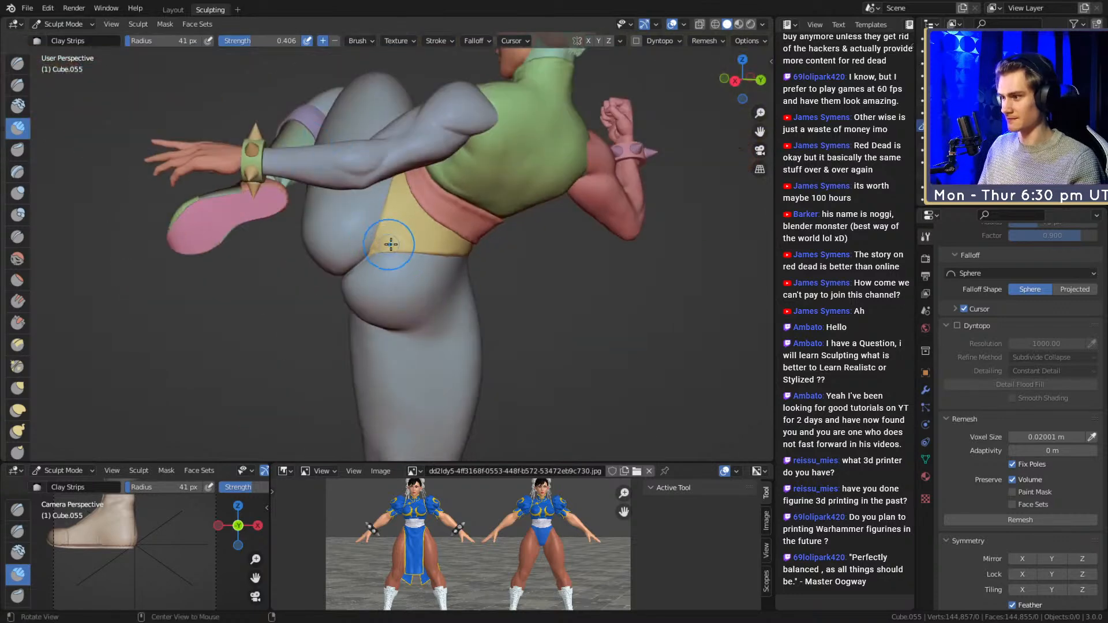
scroll(383, 247, "up", 6)
scroll(470, 193, "up", 4)
key("f")
left_click(404, 230)
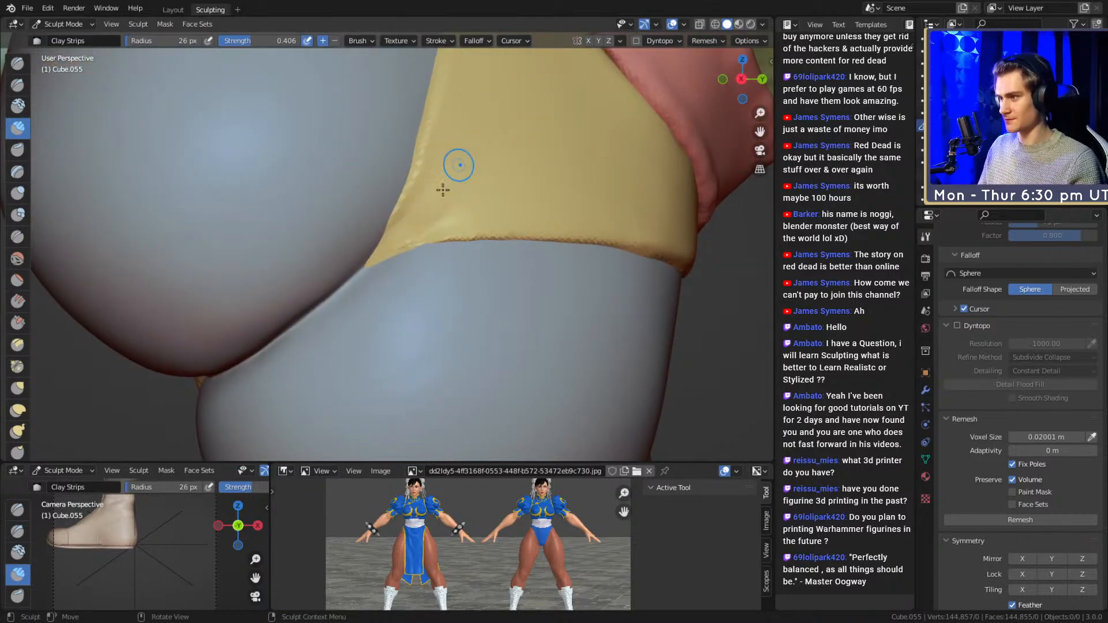
middle_click_drag(356, 257, 375, 241)
key("f")
left_click(432, 205)
left_click_drag(467, 168, 436, 195)
key("f")
left_click(460, 176)
left_click_drag(485, 129, 476, 160)
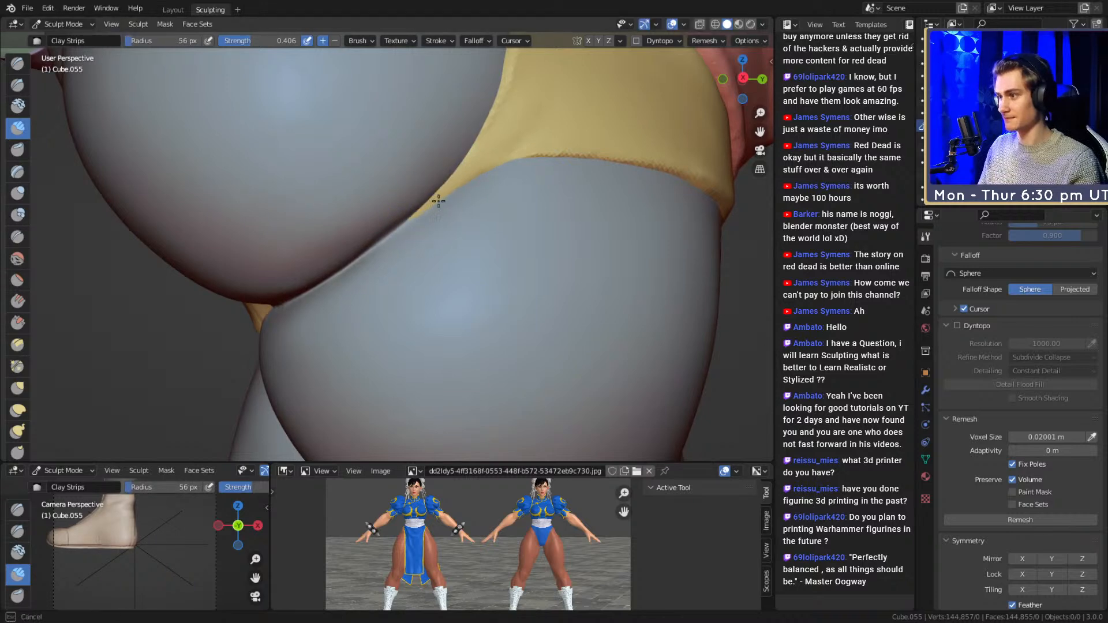
- Build up the lower part of the rear panel's corner where it runs between the buttocks with Clay Strips
middle_click_drag(354, 259, 497, 203)
middle_click_drag(433, 187, 455, 201)
left_click_drag(359, 224, 502, 193)
middle_click_drag(566, 172, 507, 146)
mouse_move(613, 89)
middle_mouse_down("shift")
mouse_move(455, 185)
mouse_move(445, 156)
mouse_move(451, 235)
mouse_move(432, 262)
mouse_move(421, 274)
mouse_move(341, 283)
middle_mouse_up("shift")
mouse_move(423, 271)
left_mouse_down()
mouse_move(198, 255)
mouse_move(339, 275)
left_mouse_up()
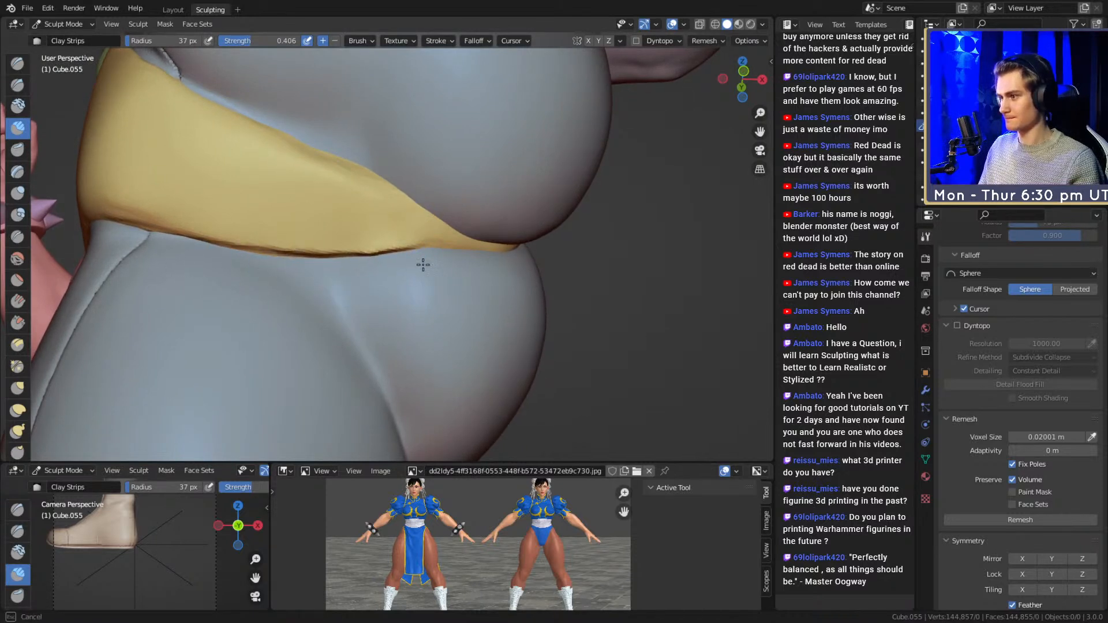
- Refine the briefs' underside between the thighs with Clay Strips at 37 to 48 px
middle_click_drag(403, 229, 403, 229)
key("f")
left_click(353, 239)
mouse_move(379, 230)
left_mouse_down("alt")
mouse_move(441, 206)
mouse_move(398, 189)
left_mouse_up("alt")
key("f")
left_click(413, 202)
mouse_move(428, 216)
left_mouse_down()
mouse_move(355, 165)
mouse_move(392, 184)
mouse_move(370, 165)
left_mouse_up()
mouse_move(324, 267)
left_mouse_down()
mouse_move(295, 257)
mouse_move(338, 287)
left_mouse_up()
mouse_move(259, 293)
left_mouse_down()
mouse_move(312, 289)
mouse_move(322, 272)
left_mouse_up()
key("f")
left_click(346, 269)
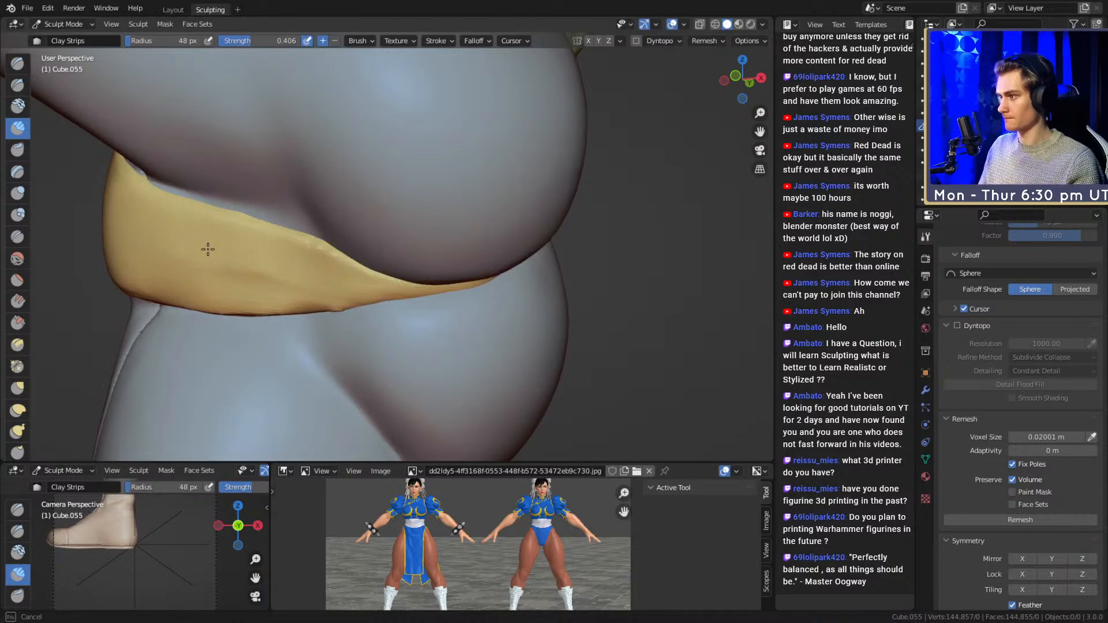
- Smooth out the underside panel's surface and its standing-leg edge with Clay Strips at 48 and 26 px
middle_click_drag(166, 258, 339, 191)
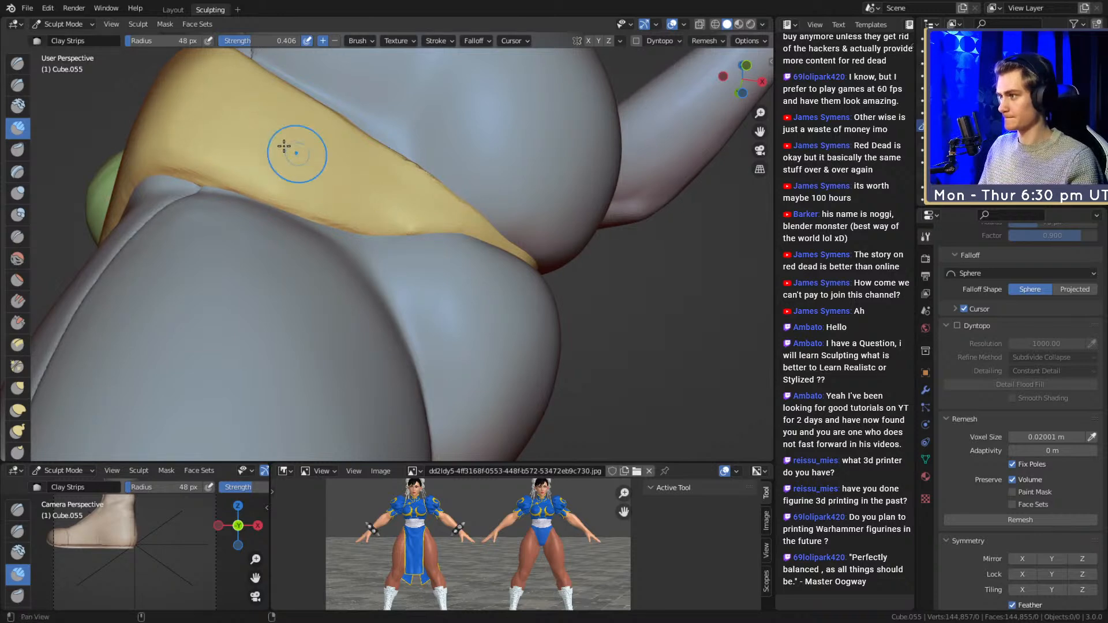
middle_click_drag(304, 156, 268, 185)
mouse_move(249, 180)
left_mouse_down()
mouse_move(276, 192)
mouse_move(330, 162)
mouse_move(387, 247)
left_mouse_up()
middle_click_drag(444, 230, 421, 220)
key("f")
left_click(378, 242)
left_click_drag(376, 241, 342, 248)
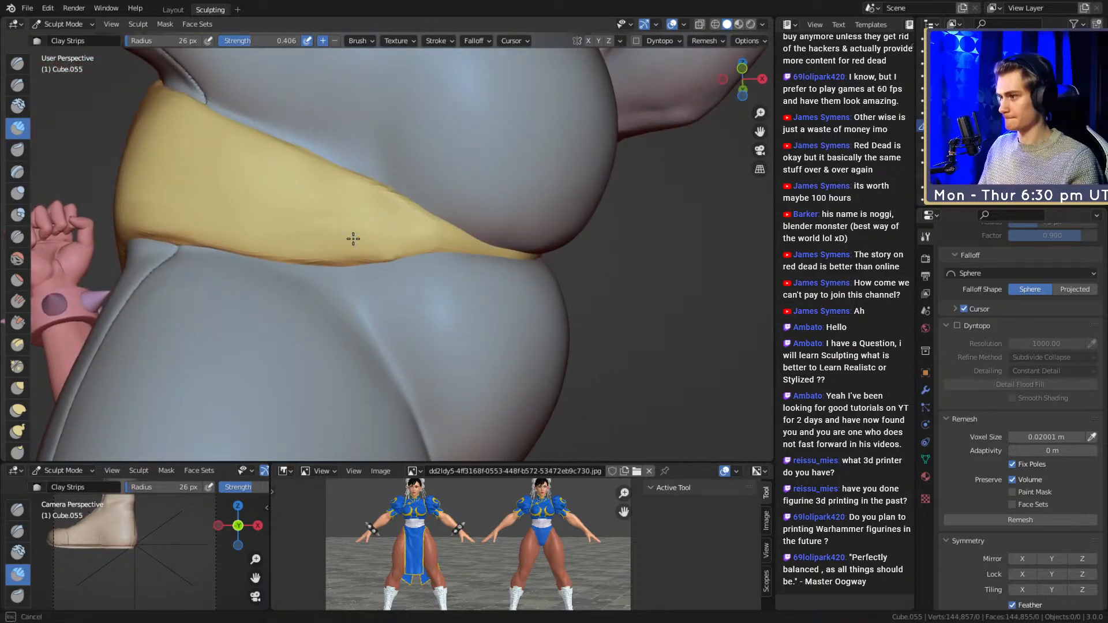
middle_click_drag(440, 129, 410, 289)
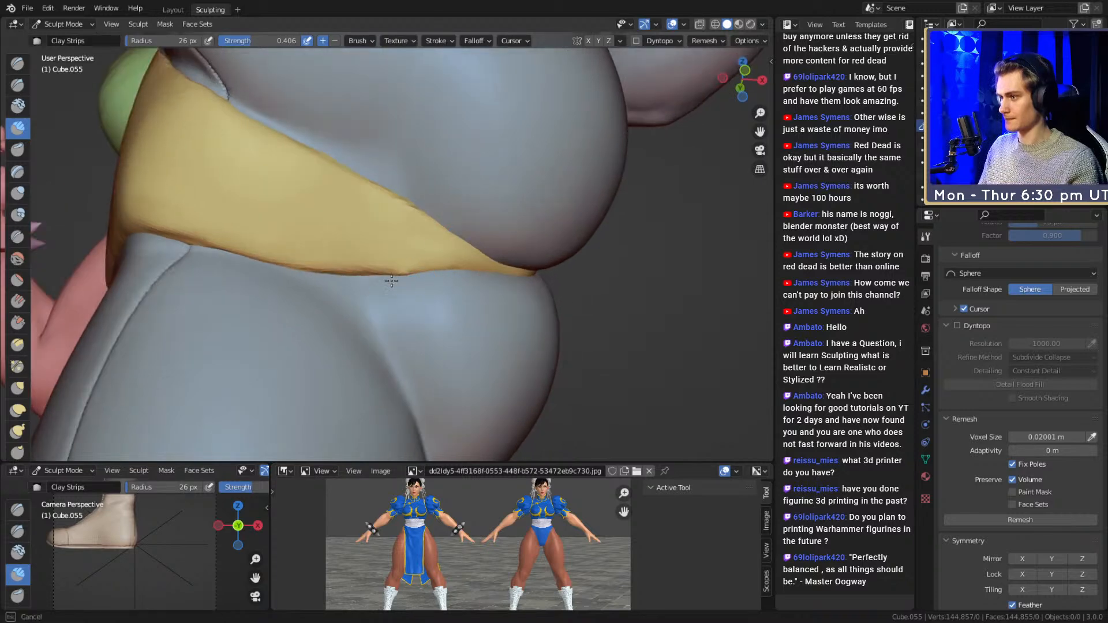
mouse_move(329, 275)
left_mouse_down()
mouse_move(299, 279)
mouse_move(327, 252)
mouse_move(276, 241)
left_mouse_up()
- Clean up the standing leg's opening edge along the underside with further Clay Strips strokes
middle_click_drag(414, 229, 389, 252)
key("f")
left_click(251, 256)
left_click_drag(362, 271, 183, 260)
left_click_drag(179, 260, 168, 254)
key("f")
left_click(321, 243)
mouse_move(320, 242)
left_mouse_down("ctrl+alt")
mouse_move(334, 323)
mouse_move(468, 268)
mouse_move(490, 242)
left_mouse_up("ctrl+alt")
mouse_move(222, 144)
left_mouse_down("alt")
mouse_move(388, 203)
mouse_move(470, 214)
mouse_move(450, 210)
mouse_move(460, 225)
mouse_move(376, 201)
left_mouse_up("alt")
- Choose the Crease brush at 45 px for the rear panel and save the figurine file
key("shift+c")
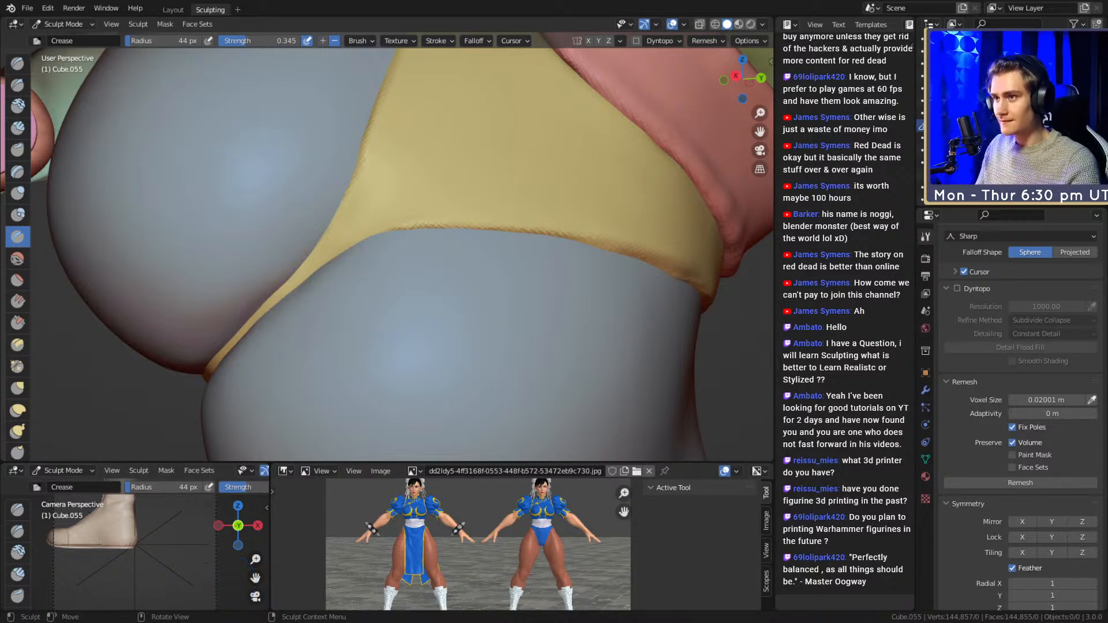
middle_click_drag(413, 240, 379, 220)
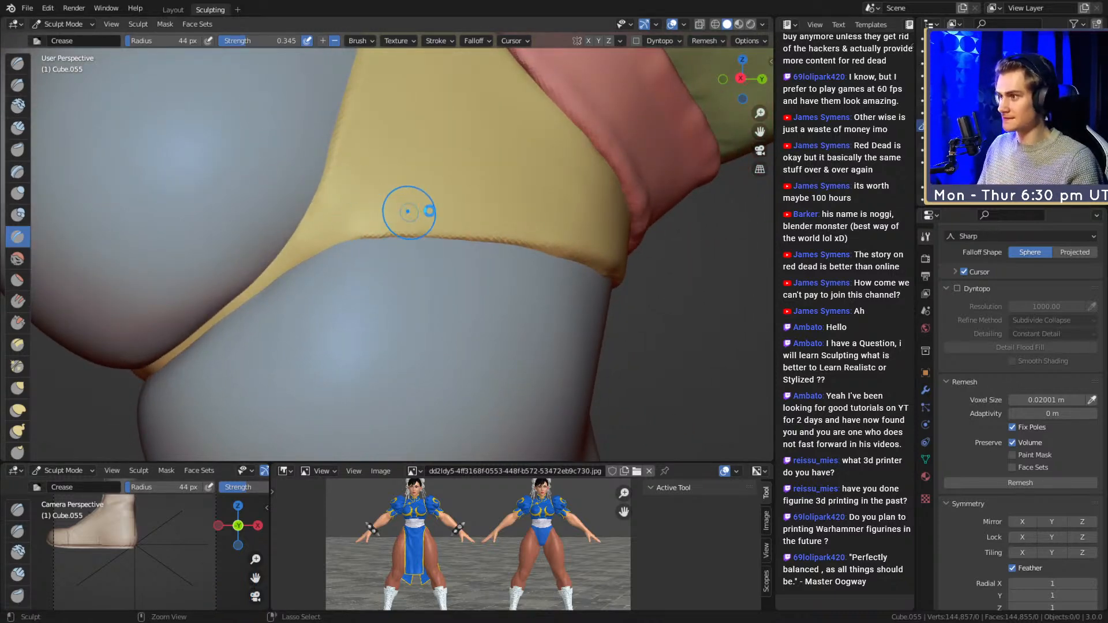
key("ctrl+s")
scroll(410, 222, "up", 3)
key("f")
left_click(340, 199)
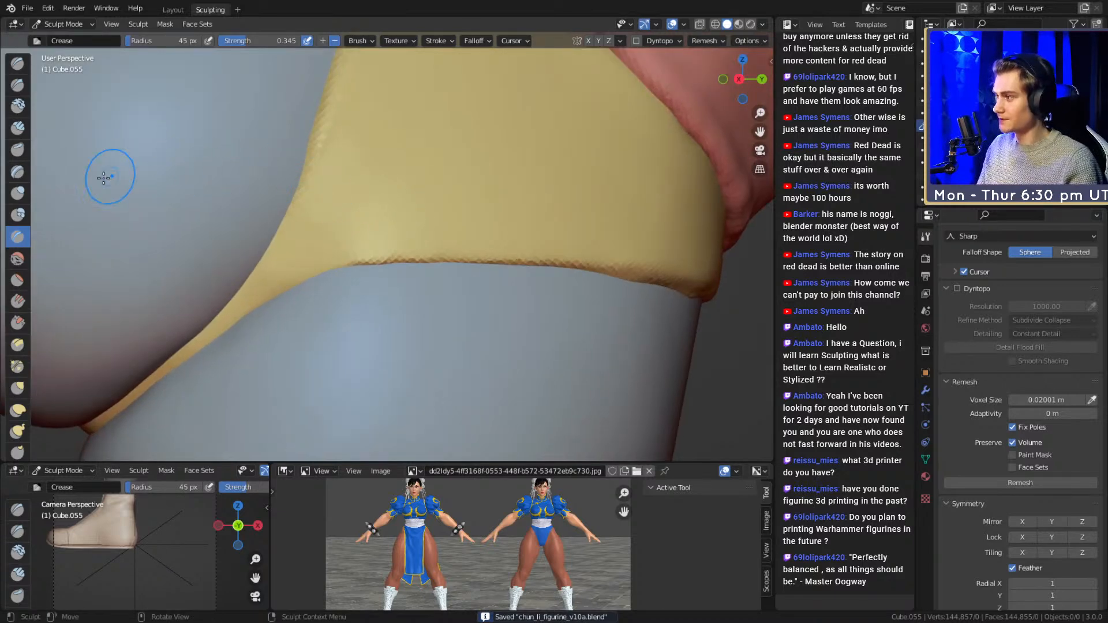
- Sculpt short diagonal fabric folds from the rear panel's narrow corner with Draw Sharp at 30 px, Stabilize Stroke off
left_click(18, 85)
middle_click_drag(376, 218, 317, 240)
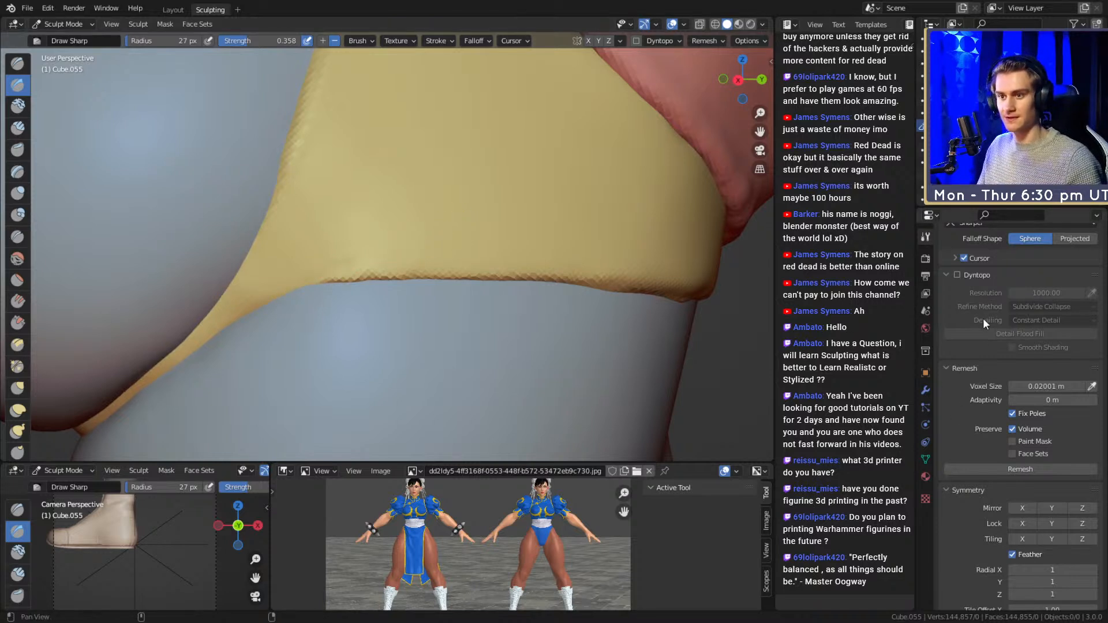
scroll(951, 280, "up", 8)
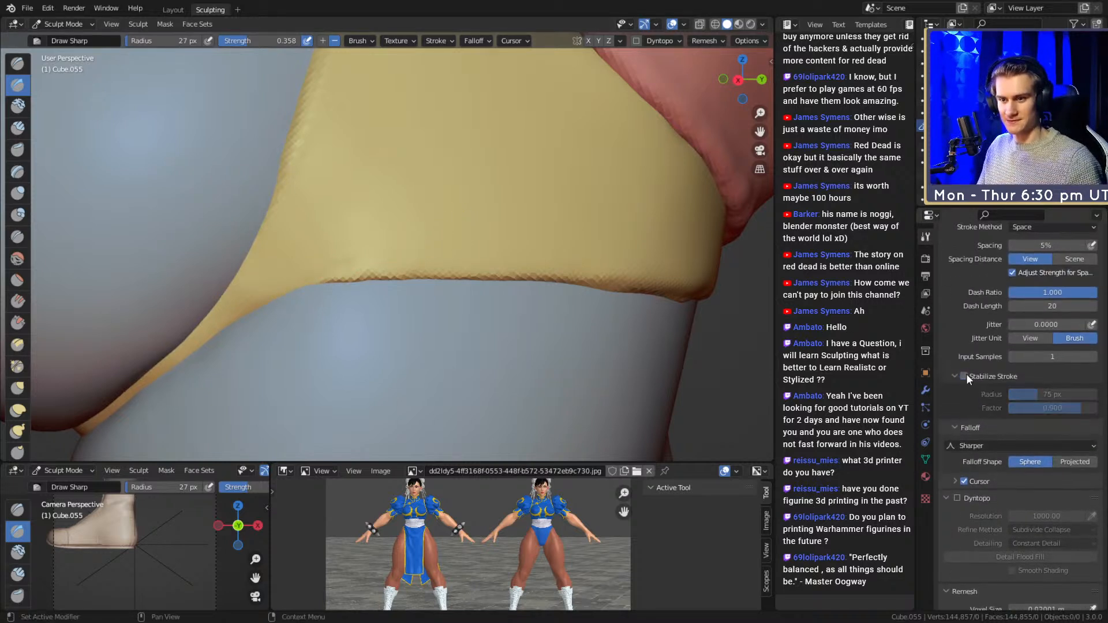
key("f")
left_click(342, 265)
left_click_drag(306, 273, 395, 229, "ctrl")
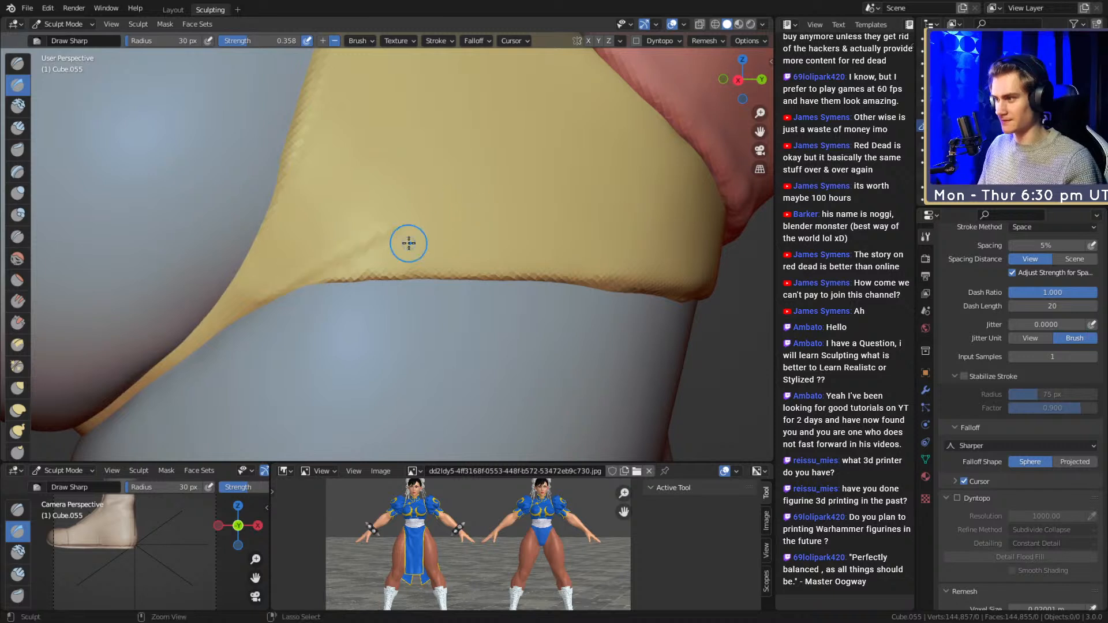
left_click_drag(278, 284, 375, 241, "ctrl")
key("f")
left_click(373, 245)
left_click_drag(299, 282, 419, 232, "ctrl")
left_click_drag(268, 297, 409, 246, "ctrl")
mouse_move(300, 282)
left_mouse_down("ctrl")
mouse_move(434, 269)
mouse_move(380, 266)
left_mouse_up("ctrl")
- Extend long folds from the narrow corner across the rear panel toward the hip with Draw Sharp at 48 px
left_click_drag(248, 301, 494, 206)
left_click_drag(304, 260, 544, 188)
key("f")
left_click(551, 199)
left_click_drag(358, 235, 716, 170)
key("bracketleft")
key("bracketleft")
key("bracketleft")
key("bracketleft")
key("bracketleft")
middle_click_drag(549, 223, 447, 213)
mouse_move(338, 228)
middle_mouse_down()
mouse_move(494, 230)
mouse_move(499, 185)
middle_mouse_up()
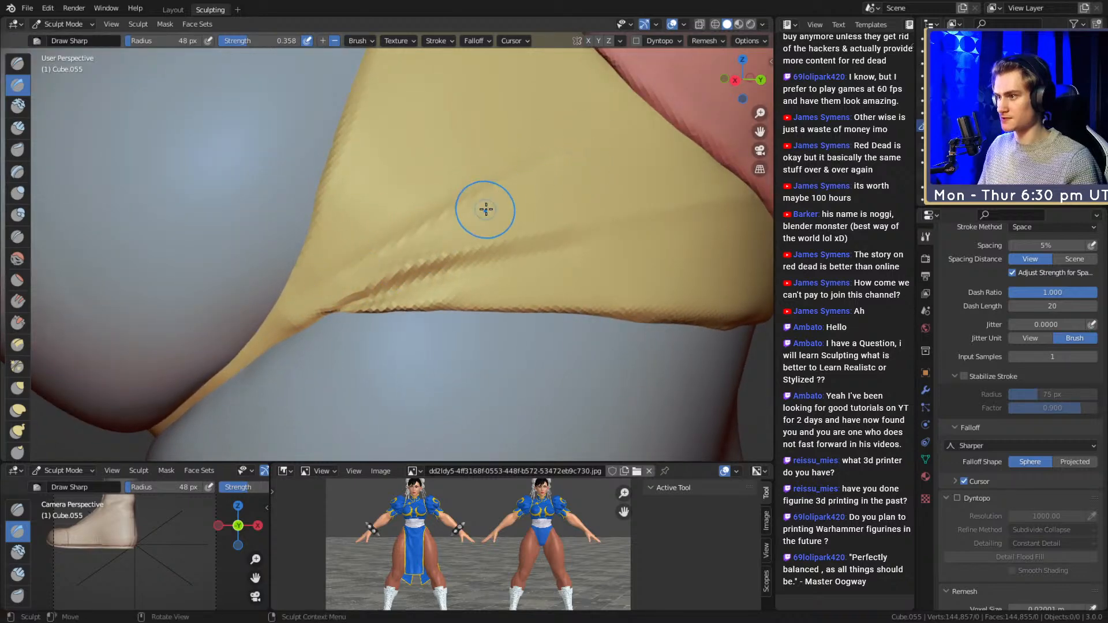
left_click_drag(465, 187, 548, 123)
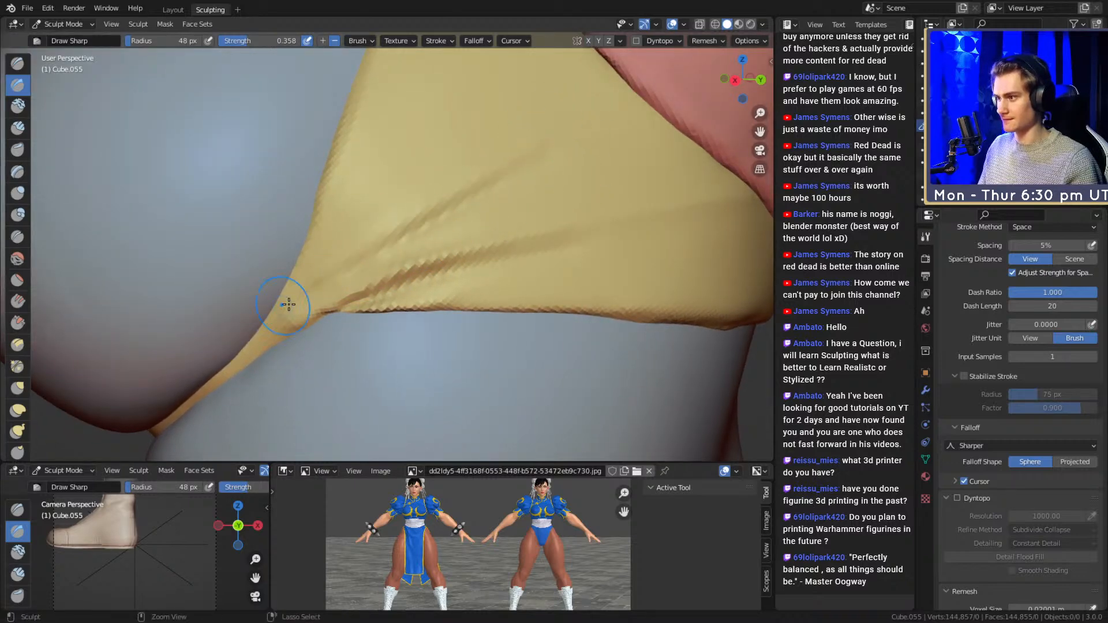
- Add folds fanning upward from the rear panel's corner with Draw Sharp at 29 to 65 px
key("f")
left_click(343, 275)
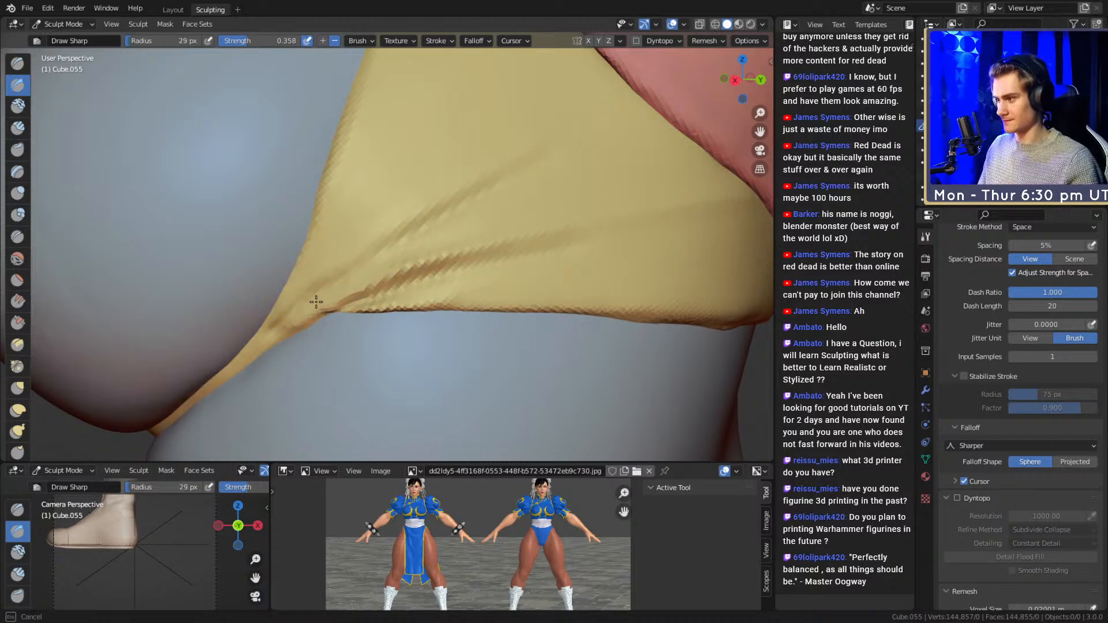
scroll(354, 215, "up", 2)
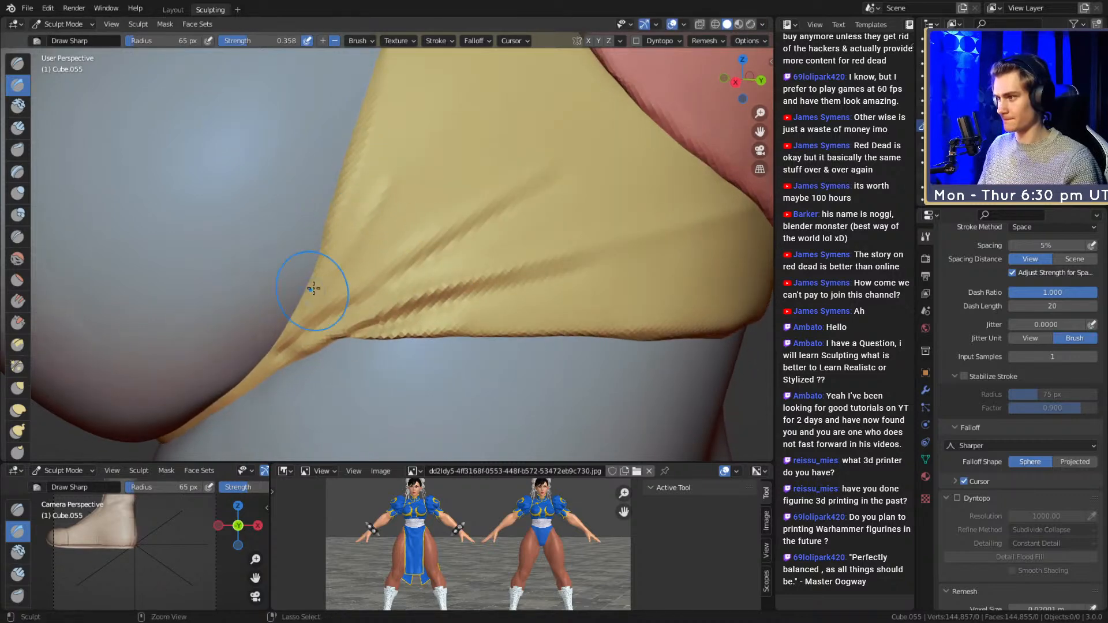
middle_click_drag(367, 223, 439, 158, "shift")
mouse_move(319, 304)
left_mouse_down()
mouse_move(473, 155)
mouse_move(452, 166)
mouse_move(461, 164)
left_mouse_up()
left_click_drag(531, 123, 438, 213)
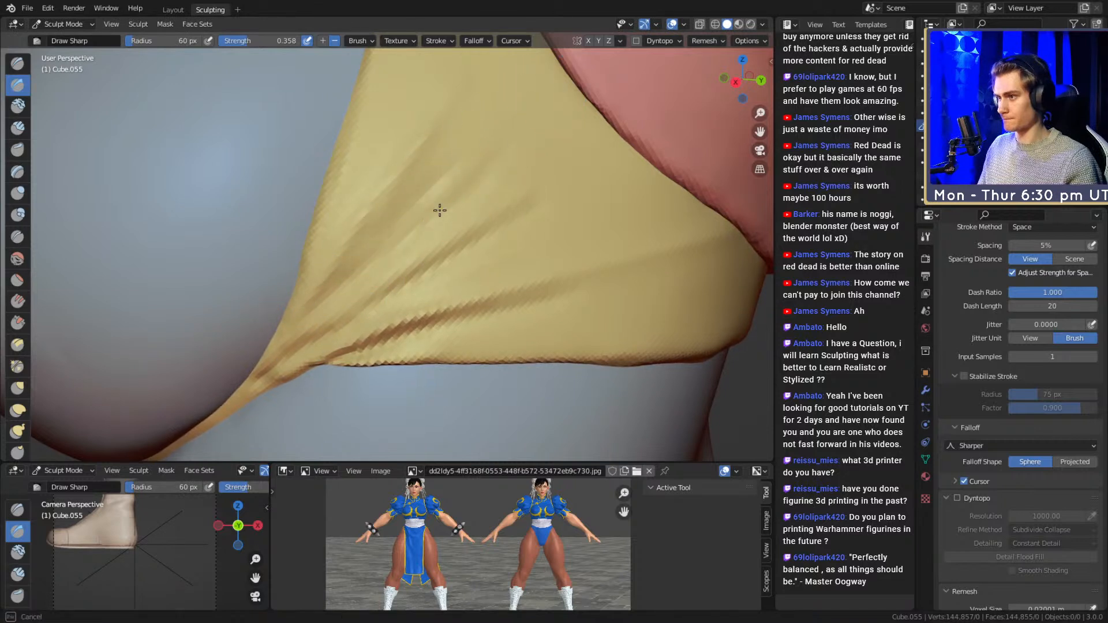
- Sculpt more upward folds beside the raised leg's buttock with Draw Sharp at 60 px, redoing one stroke
left_click_drag(487, 104, 385, 304)
mouse_move(613, 197)
left_mouse_down()
mouse_move(592, 195)
mouse_move(460, 260)
left_mouse_up()
middle_click_drag(354, 192, 361, 230, "shift")
left_click_drag(406, 154, 360, 232)
left_click_drag(427, 64, 343, 243)
key("ctrl+z")
left_click_drag(379, 136, 290, 362)
- Rework the folds across the whole rear panel with Draw Sharp at 44 px, undoing an unwanted stroke
key("f")
left_click(340, 279)
scroll(352, 284, "down", 6)
middle_click_drag(348, 285, 424, 236)
scroll(428, 232, "up", 1)
key("f")
left_click(445, 214)
left_click_drag(417, 210, 515, 228)
key("f")
left_click(441, 228)
key("ctrl+z")
mouse_move(401, 176)
left_mouse_down()
mouse_move(357, 254)
mouse_move(378, 263)
left_mouse_up()
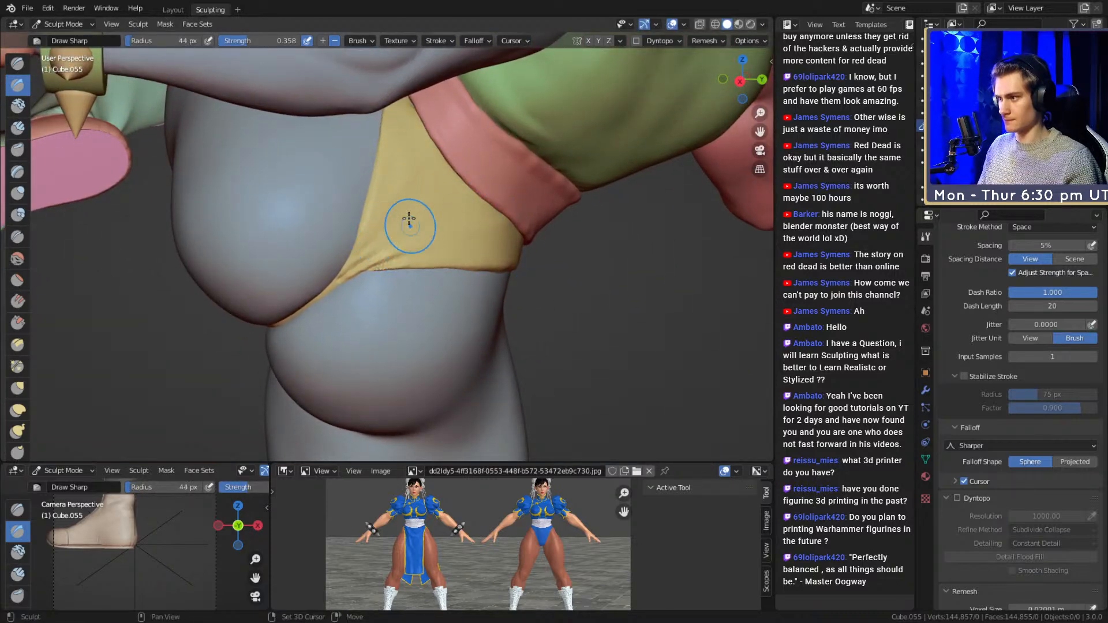
- Carve fine creases into the rear panel's narrow corner with Draw Sharp down to 17 px
middle_click_drag(487, 240, 445, 240)
scroll(420, 240, "up", 1)
key("f")
left_click(414, 240)
left_click_drag(341, 250, 413, 183)
left_click_drag(346, 251, 379, 227)
key("f")
left_click(359, 245)
key("f")
left_click_drag(308, 275, 432, 203)
left_click(403, 231)
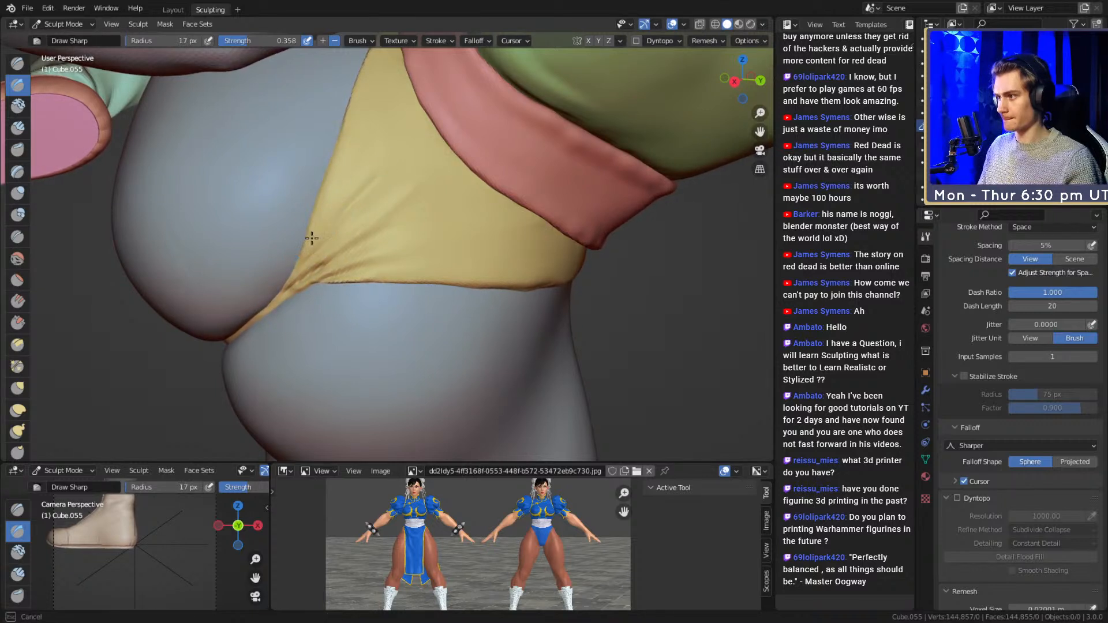
- Crease the panel along the raised leg's buttock with Draw Sharp at 23 px and undo the last stroke
key("f")
left_click(347, 170)
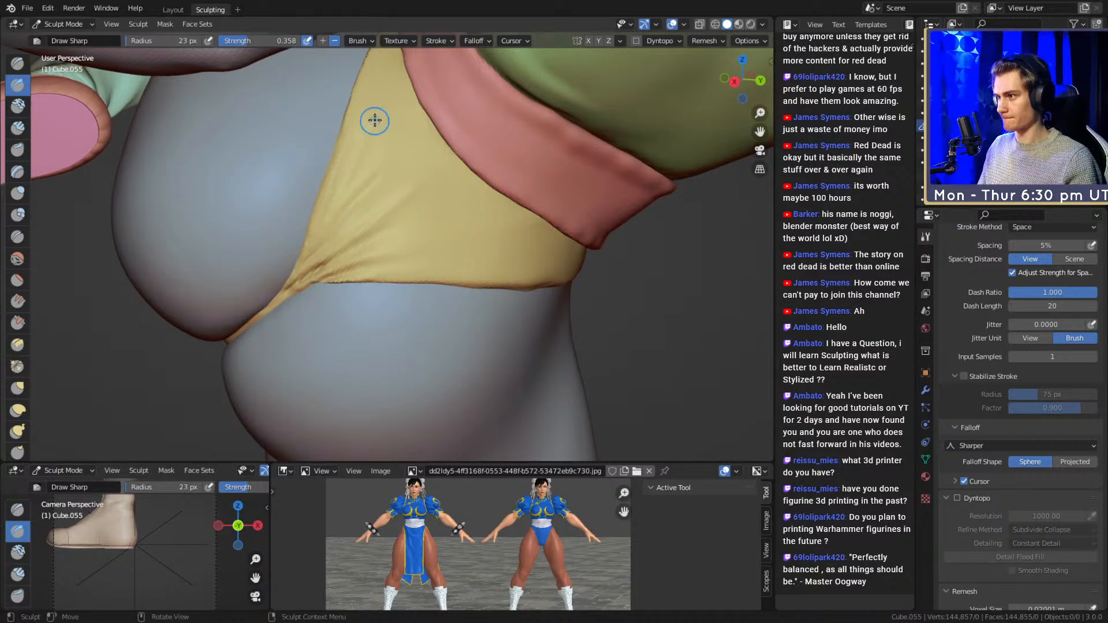
key("f")
left_click_drag(422, 205, 424, 202)
key("ctrl+z")
key("f")
left_click(373, 243)
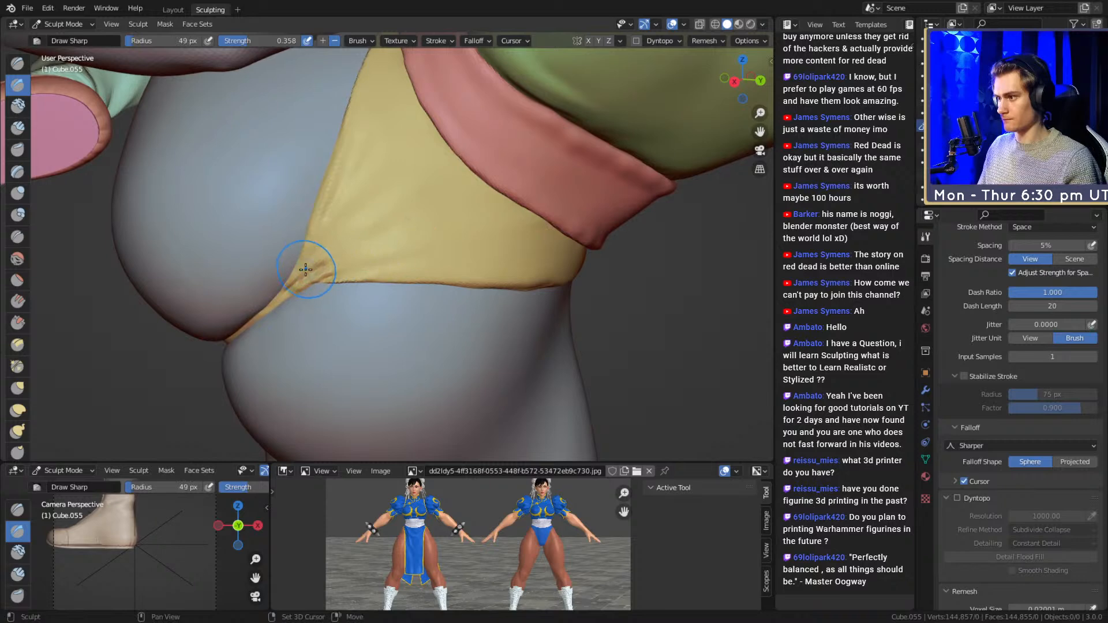
- Sculpt sharper diagonal folds fanning out of the narrow corner with Draw Sharp at 24 to 27 px
scroll(453, 163, "down", 8)
scroll(442, 240, "up", 7)
mouse_move(443, 240)
middle_mouse_down()
mouse_move(396, 240)
mouse_move(357, 286)
mouse_move(346, 231)
middle_mouse_up()
scroll(396, 240, "up", 3)
key("f")
left_click(365, 189)
key("f")
left_click(343, 223)
scroll(363, 247, "up", 1)
left_click_drag(337, 275, 412, 228)
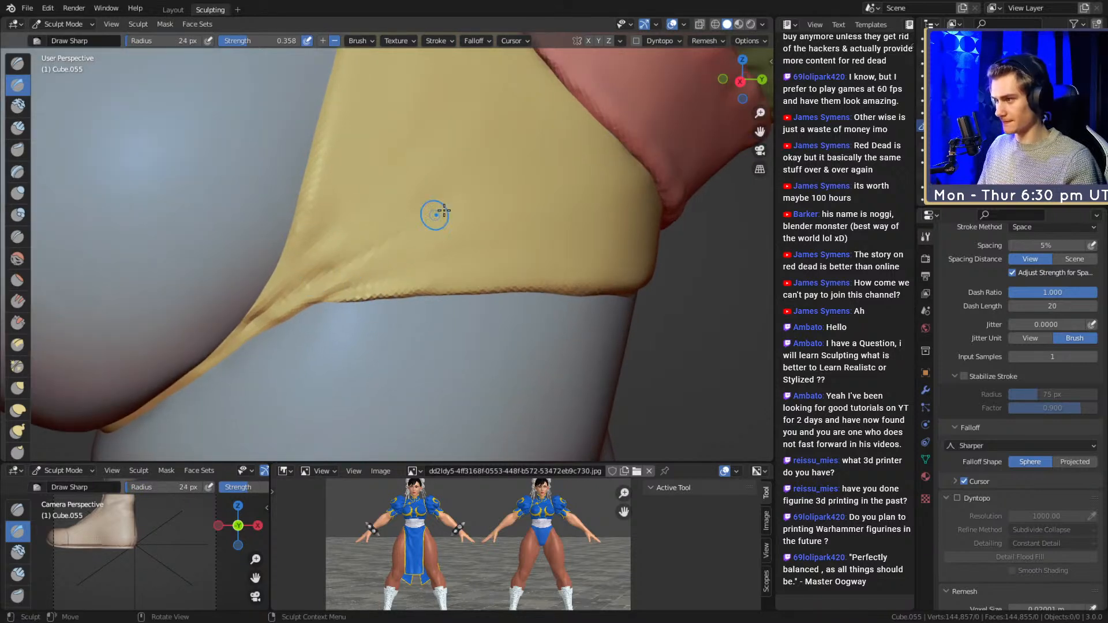
left_click_drag(320, 267, 370, 221, "ctrl")
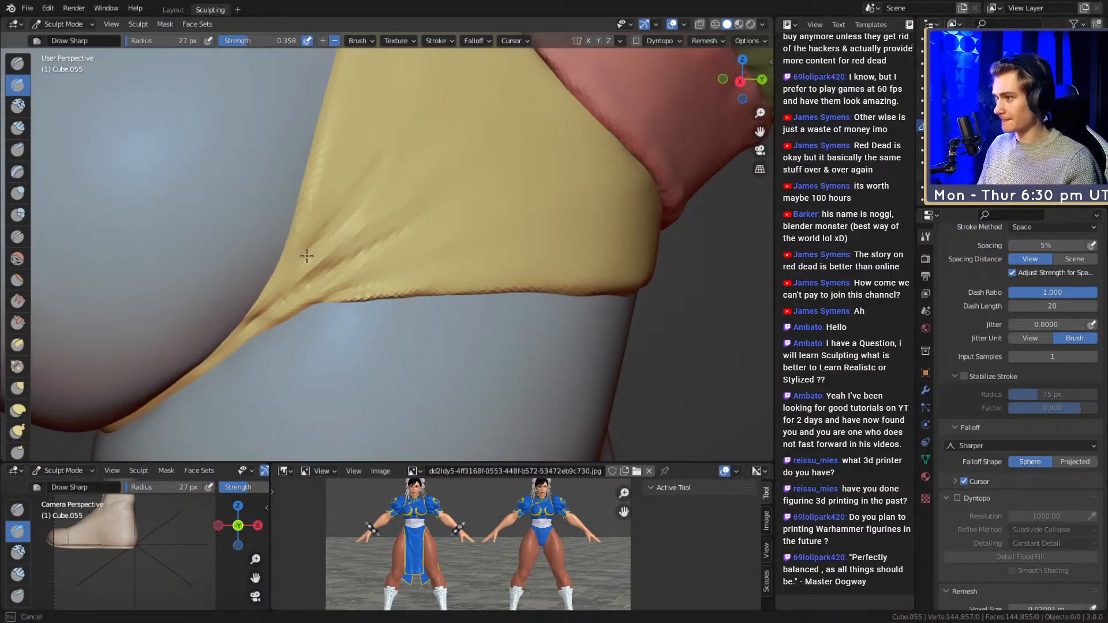
- Smooth the outer ends of the new folds so they fade into the rear panel
key("f")
left_click(461, 122)
left_click_drag(362, 187, 410, 151, "shift")
mouse_move(408, 211)
left_mouse_down("shift")
mouse_move(375, 240)
mouse_move(391, 244)
left_mouse_up("shift")
key("f")
left_click(348, 259)
- Sculpt a long diagonal fold from the corner toward the panel's middle with Draw Sharp at 32 px
mouse_move(457, 235)
middle_mouse_down("ctrl")
mouse_move(464, 265)
mouse_move(401, 264)
mouse_move(404, 311)
mouse_move(487, 195)
mouse_move(497, 207)
middle_mouse_up("ctrl")
key("f")
left_click(392, 249)
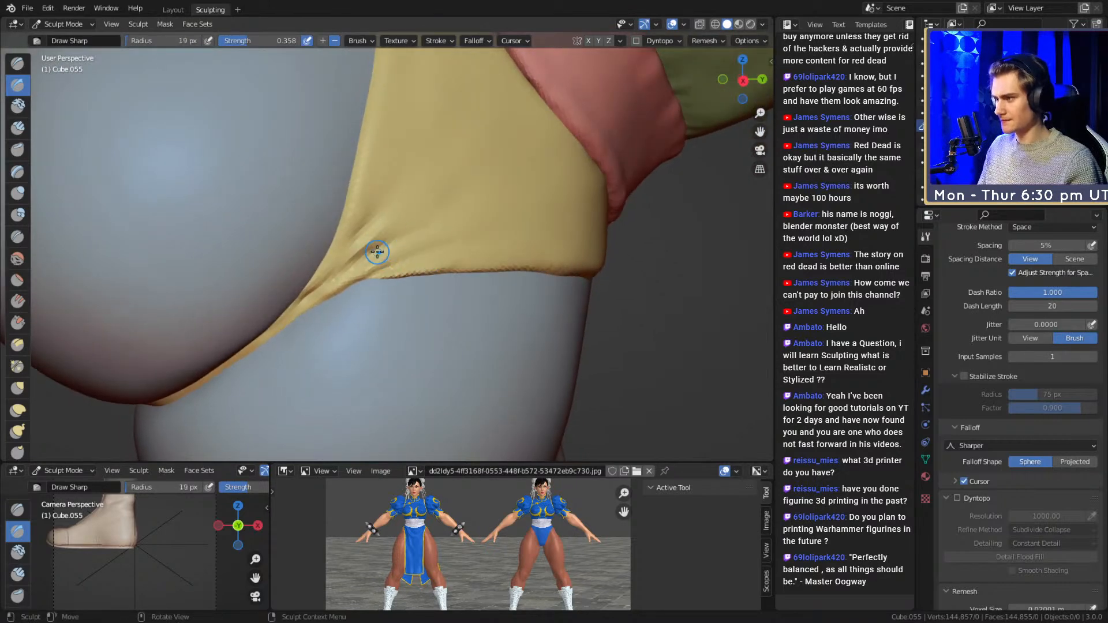
left_click_drag(367, 257, 451, 196, "shift")
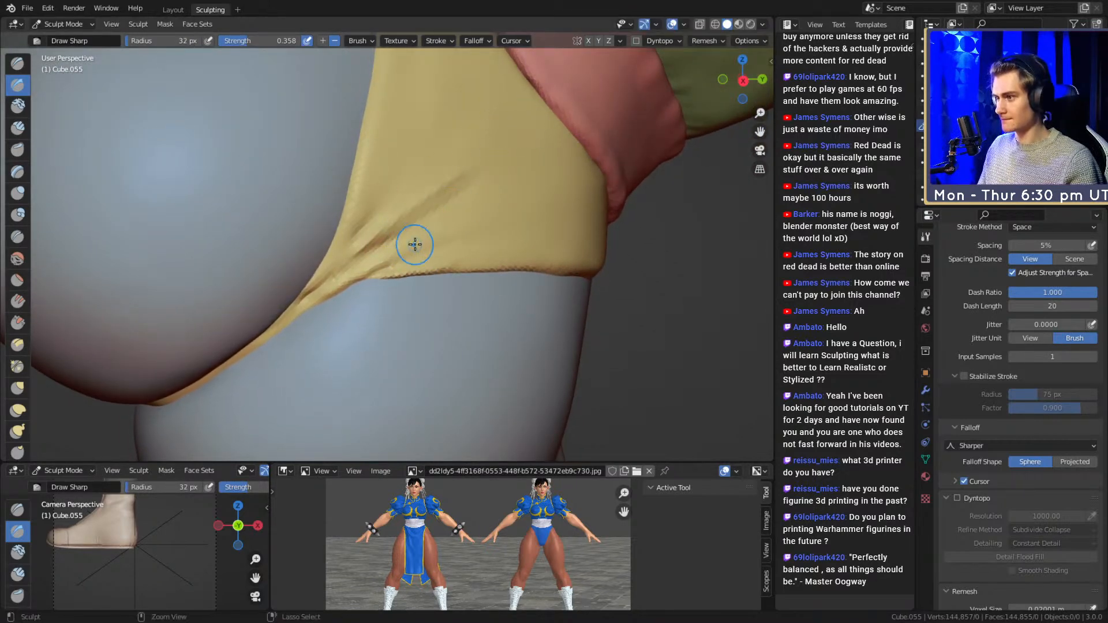
left_click_drag(583, 192, 544, 235)
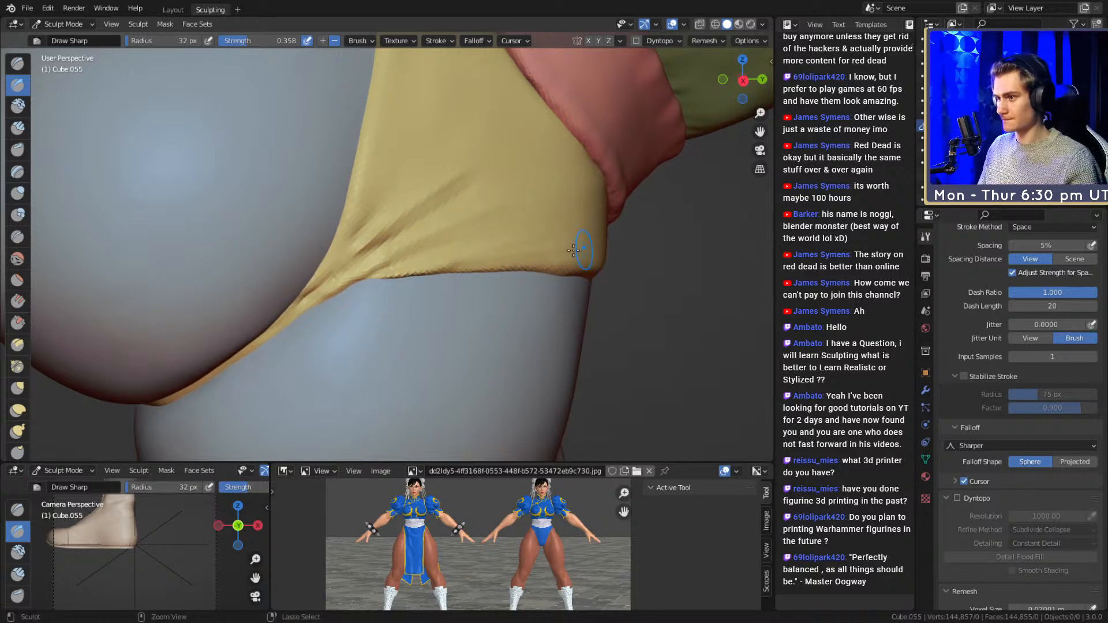
left_click_drag(445, 217, 377, 159)
- Add a broad fold beside the raised leg's buttock with Draw Sharp at 73 px and soften the long diagonal fold
key("f")
left_click(430, 174)
left_click_drag(437, 122, 369, 214)
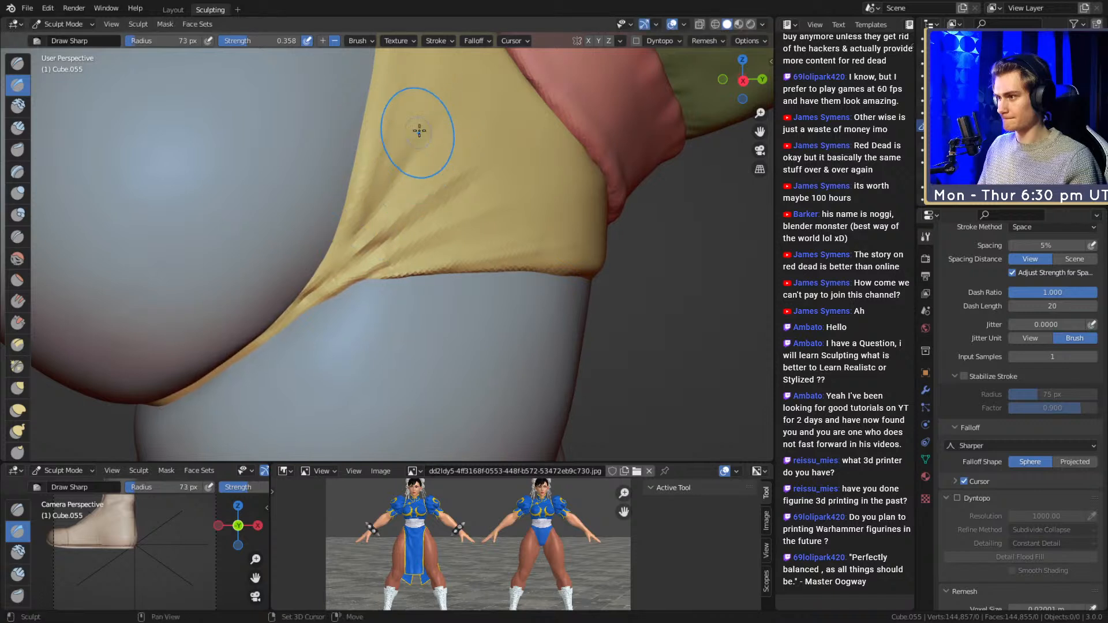
mouse_move(425, 166)
left_mouse_down()
mouse_move(433, 212)
mouse_move(564, 206)
left_mouse_up()
- Soften the diagonal folds at the rear panel's narrow corner and reduce the Draw Sharp radius to 23 px
key("f")
left_click(448, 244)
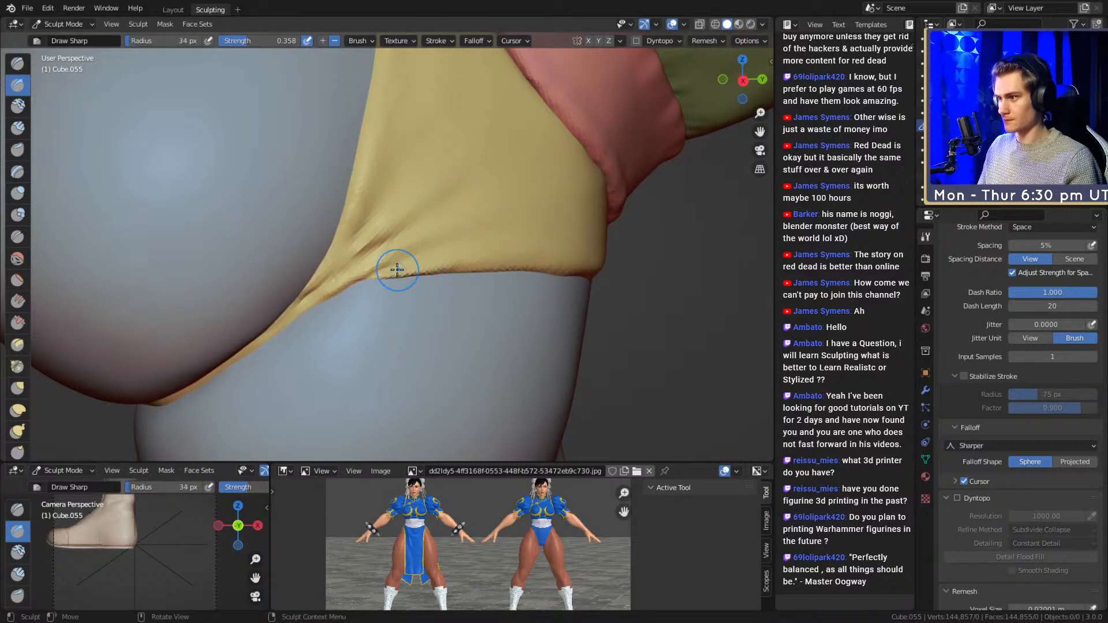
middle_click_drag(327, 303, 381, 235, "shift")
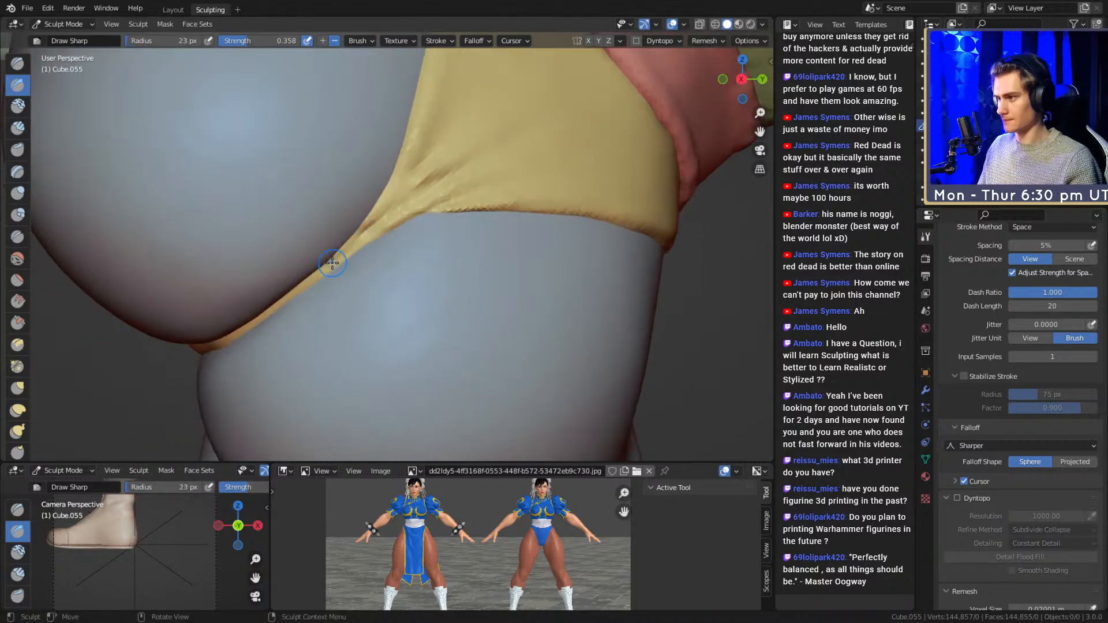
- Sculpt lengthwise folds on the underside of the briefs where they narrow between the legs with Draw Sharp at 29 px
scroll(324, 268, "down", 10)
mouse_move(364, 204)
left_mouse_down("alt")
mouse_move(536, 237)
mouse_move(476, 281)
left_mouse_up("alt")
key("KP_Decimal")
mouse_move(476, 282)
left_mouse_down("alt")
mouse_move(416, 286)
mouse_move(445, 245)
left_mouse_up("alt")
key("f")
left_click(452, 231)
left_click_drag(388, 222, 447, 230)
left_click_drag(348, 210, 550, 233)
left_click_drag(386, 223, 508, 233)
left_click_drag(281, 260, 442, 248)
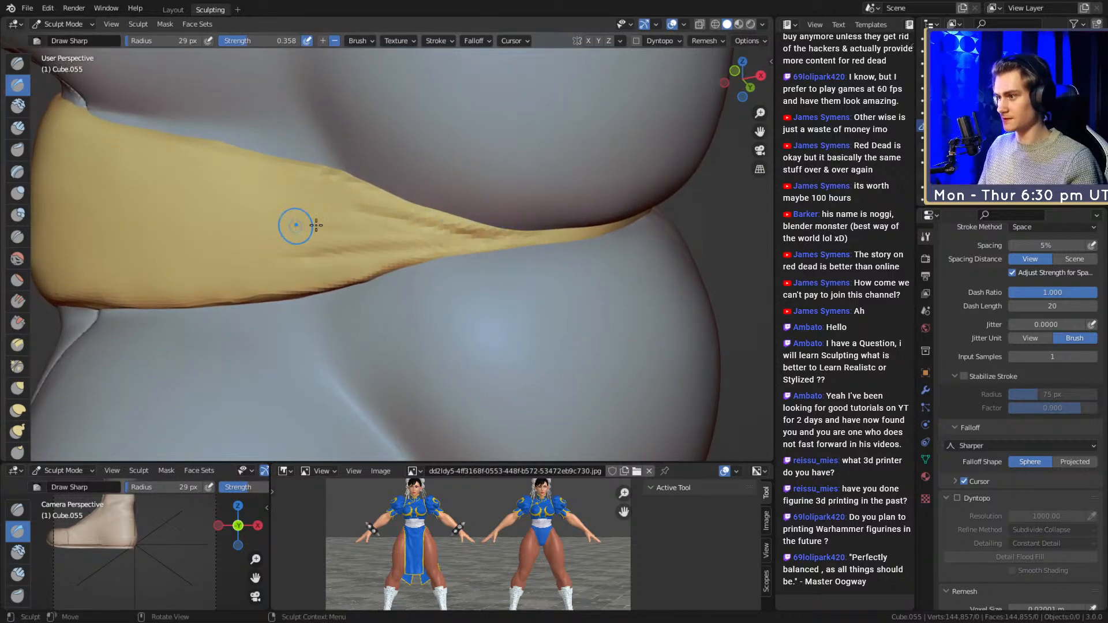
- Add further folds fanning out of the narrow strip with Draw Sharp at 32 px and set the radius to 54 px
key("f")
left_click(462, 237)
mouse_move(312, 231)
left_mouse_down()
mouse_move(463, 241)
mouse_move(332, 190)
left_mouse_up()
mouse_move(427, 232)
left_mouse_down()
mouse_move(276, 274)
mouse_move(439, 252)
mouse_move(359, 247)
left_mouse_up()
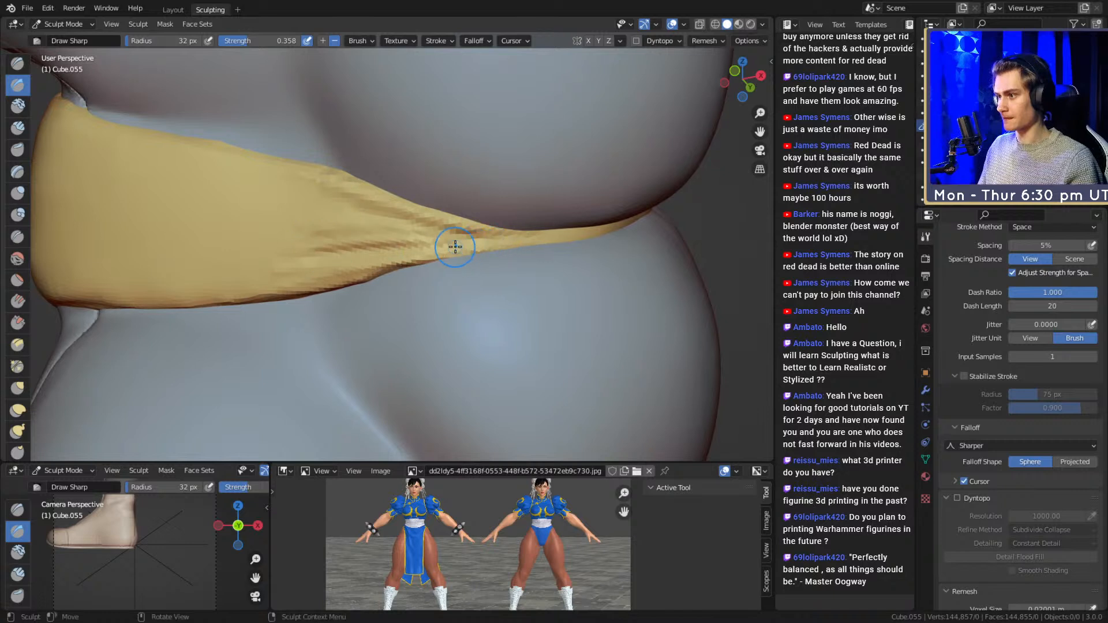
left_click_drag(501, 248, 453, 240)
key("f")
left_click(324, 240)
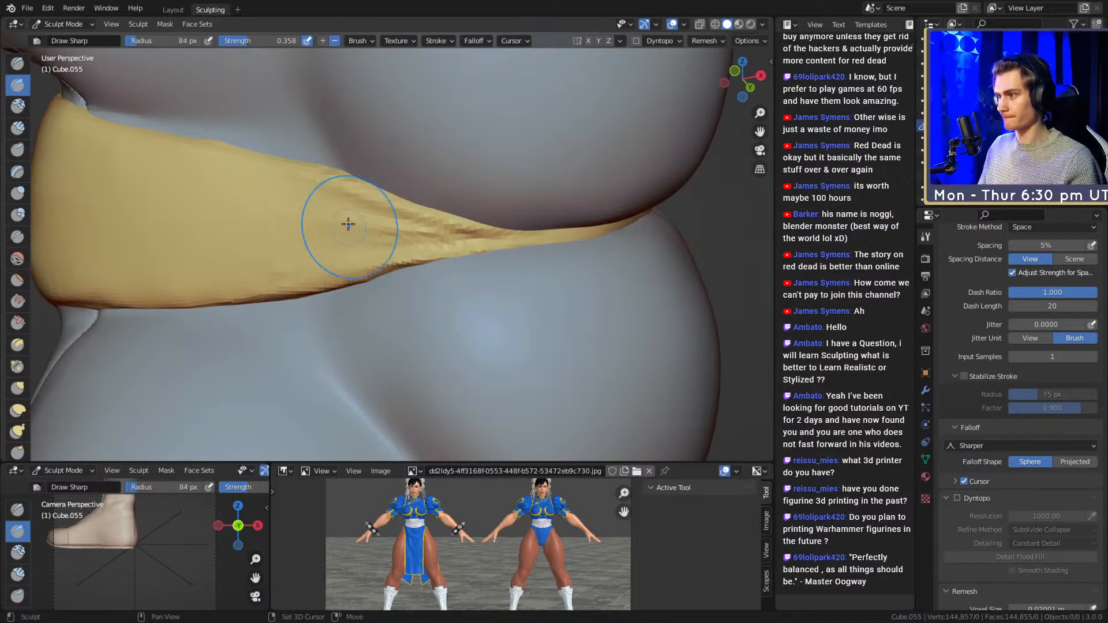
key("f")
left_click(347, 247)
- Check the folds on the whole figure from several angles and save the file
middle_click_drag(408, 142, 424, 262, "ctrl")
mouse_move(424, 263)
middle_mouse_down()
mouse_move(507, 269)
mouse_move(420, 182)
middle_mouse_up()
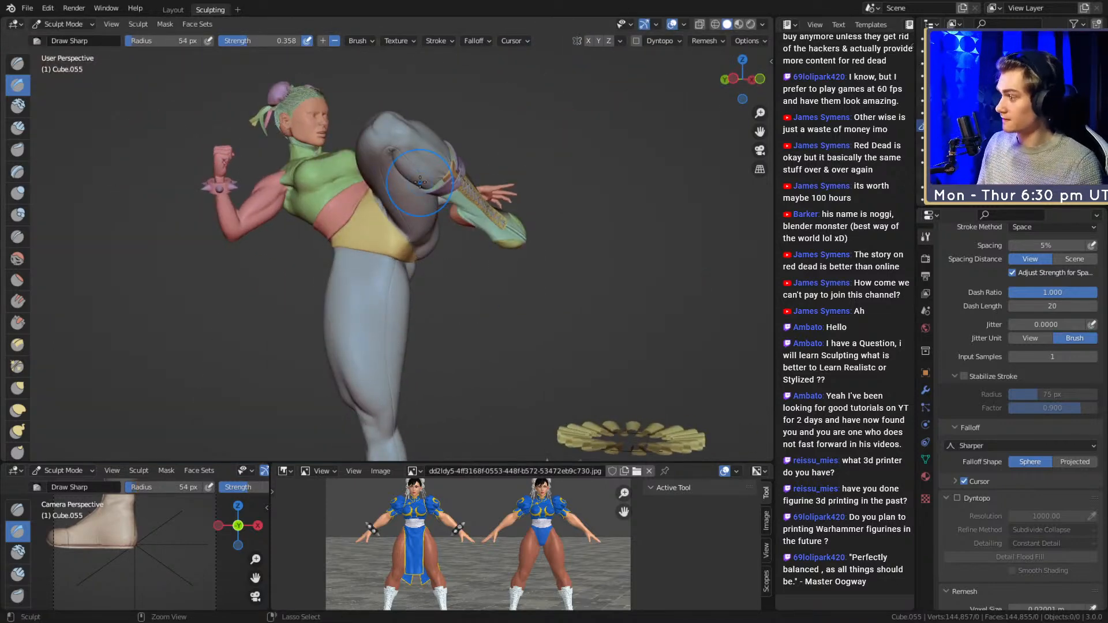
key("ctrl+s")
middle_click_drag(420, 182, 404, 291)
middle_click_drag(420, 296, 428, 308)
scroll(428, 308, "down", 5)
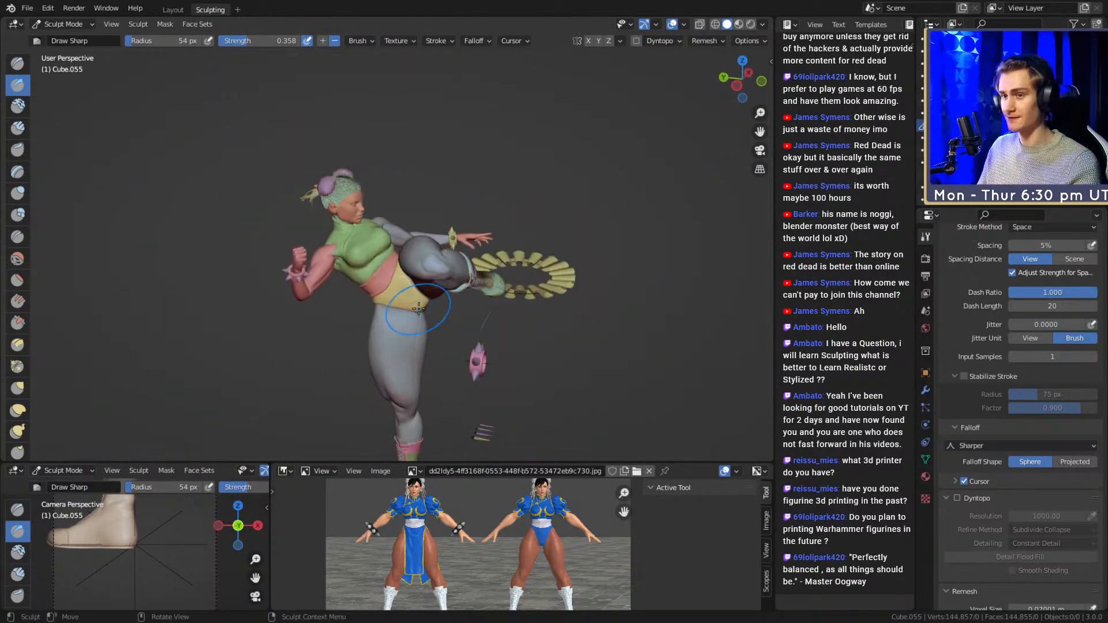
key("ctrl+s")
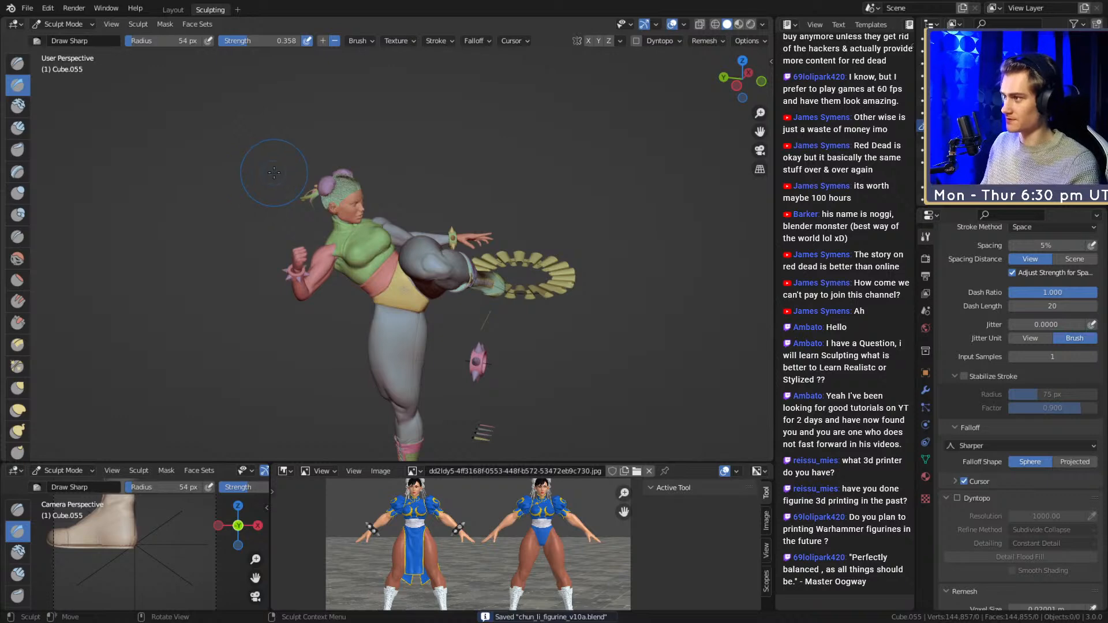
- Unhide the two shoulder pads in the Layout workspace
left_click(173, 9)
middle_click_drag(396, 247, 448, 234)
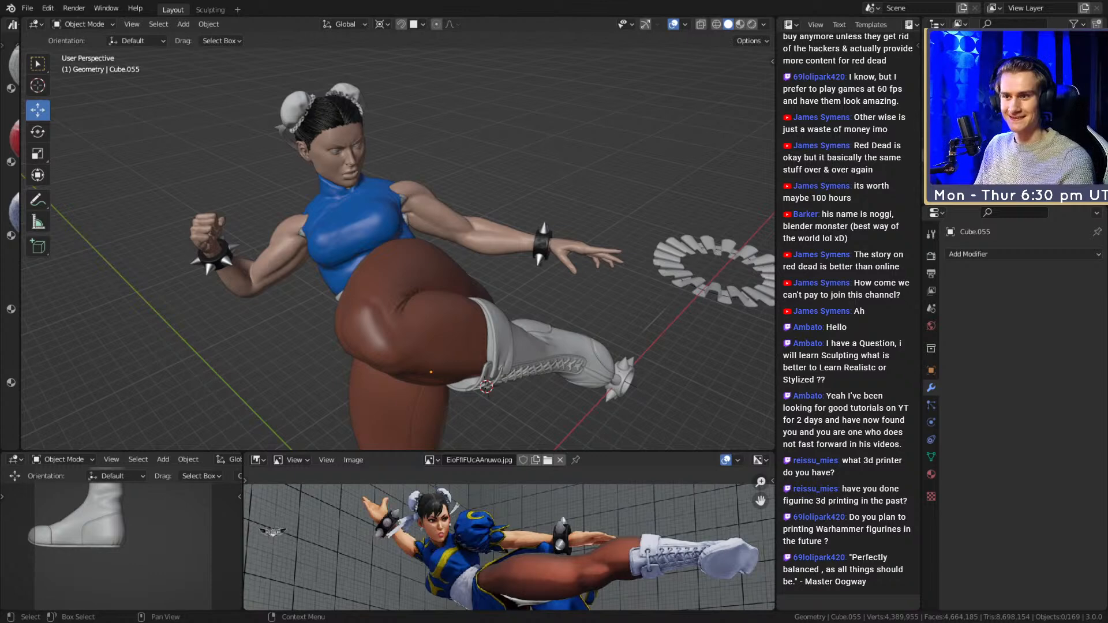
left_click(1084, 155)
left_click(1084, 168)
scroll(449, 316, "down", 3)
- Select the shoulder pad on the raised-fist arm and save the file
middle_click_drag(449, 316, 409, 337)
scroll(411, 335, "up", 4)
mouse_move(463, 312)
middle_mouse_down()
mouse_move(390, 328)
mouse_move(337, 287)
mouse_move(393, 313)
mouse_move(386, 306)
mouse_move(511, 294)
mouse_move(455, 296)
mouse_move(390, 238)
mouse_move(437, 264)
mouse_move(379, 254)
mouse_move(403, 277)
mouse_move(459, 294)
middle_mouse_up()
left_click(379, 253)
key("ctrl+s")
scroll(510, 551, "up", 4)
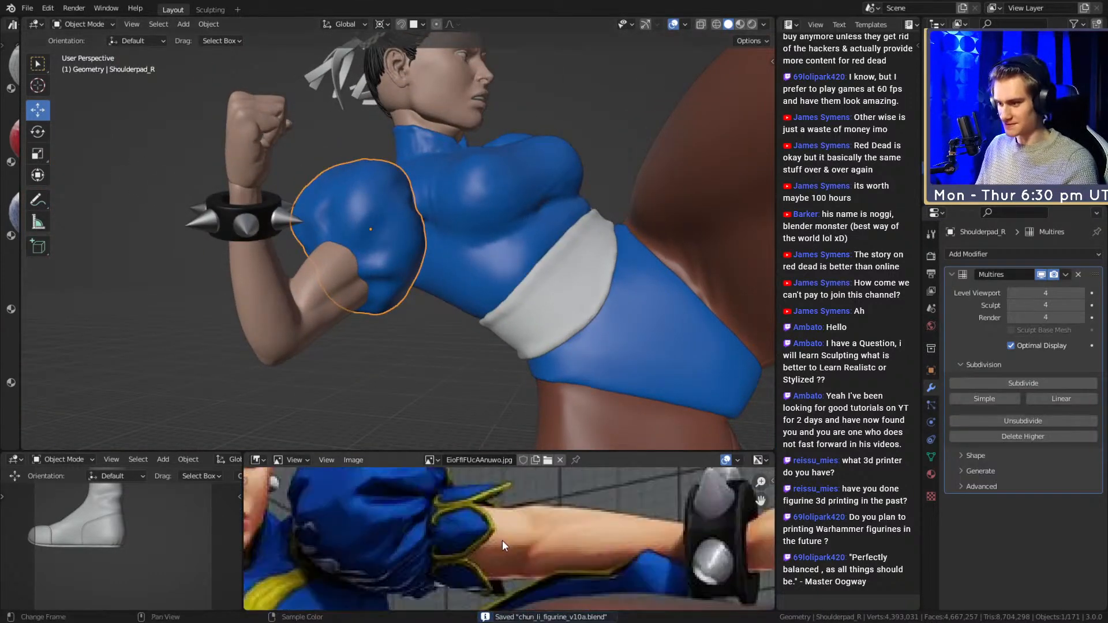
- Examine the puffed sleeve in the reference image and compare it with the figure's shoulder pads
middle_click_drag(510, 547, 531, 557)
scroll(478, 556, "down", 4)
scroll(504, 530, "up", 5)
scroll(496, 566, "down", 4)
middle_click_drag(496, 566, 492, 532)
scroll(496, 526, "down", 1)
scroll(508, 323, "down", 5)
middle_click_drag(506, 257, 439, 312)
scroll(496, 316, "up", 3)
middle_click_drag(543, 321, 466, 276)
scroll(417, 294, "down", 4)
scroll(535, 272, "up", 6)
scroll(482, 250, "down", 5)
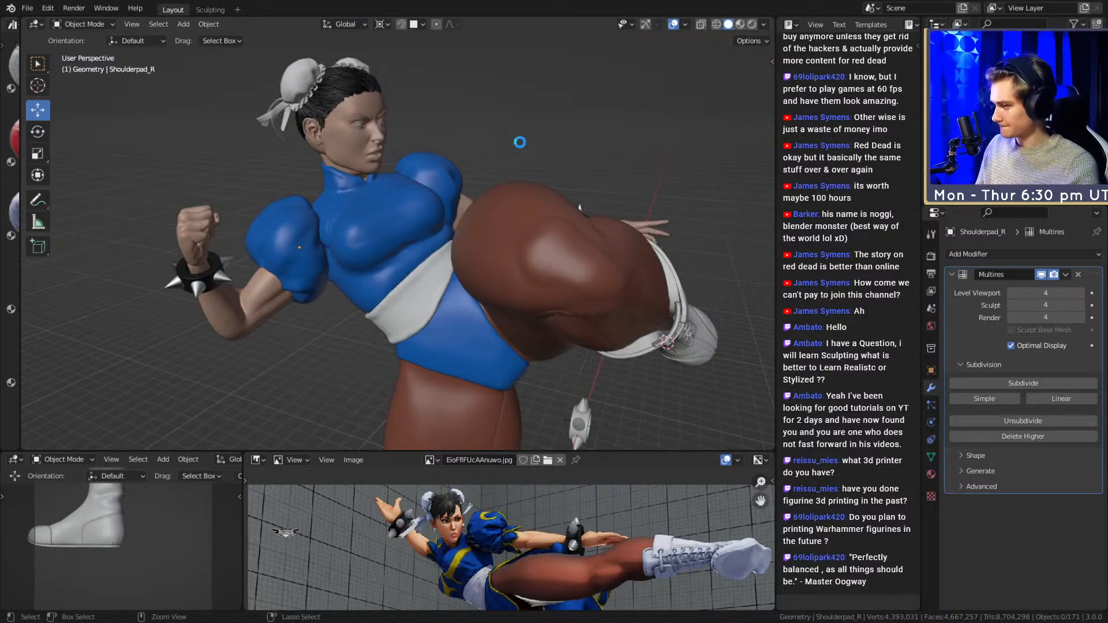
- Save the figurine file with the shoulder pads shown
key("ctrl+s")
scroll(519, 548, "down", 3)
middle_click_drag(533, 567, 509, 536)
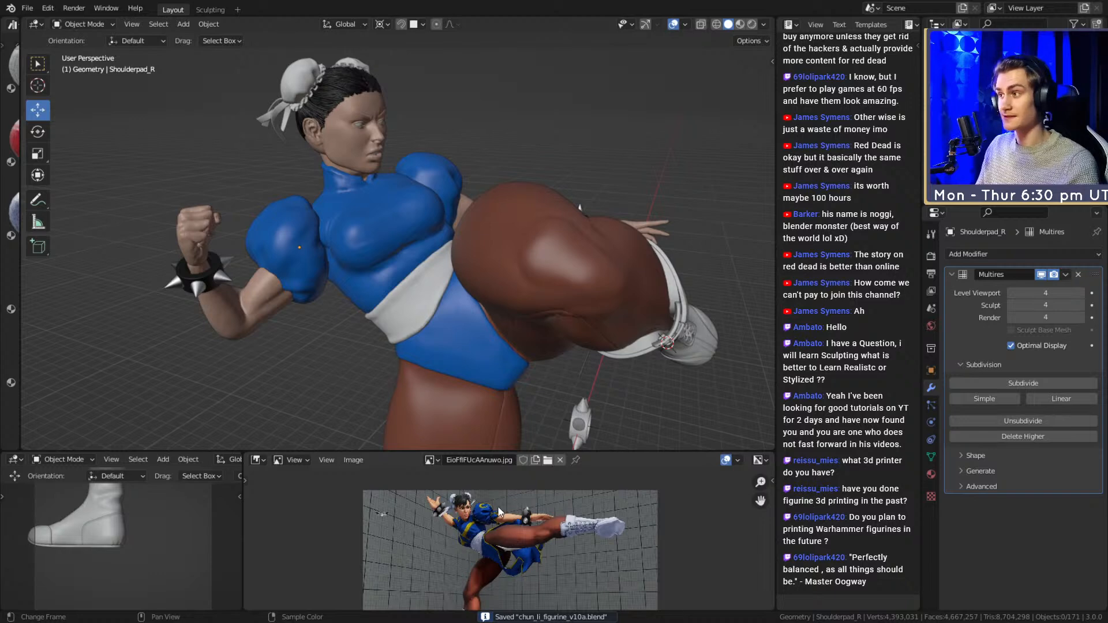
- Inspect the top, both shoulder pads and the head details from several angles
middle_click_drag(462, 285, 442, 314)
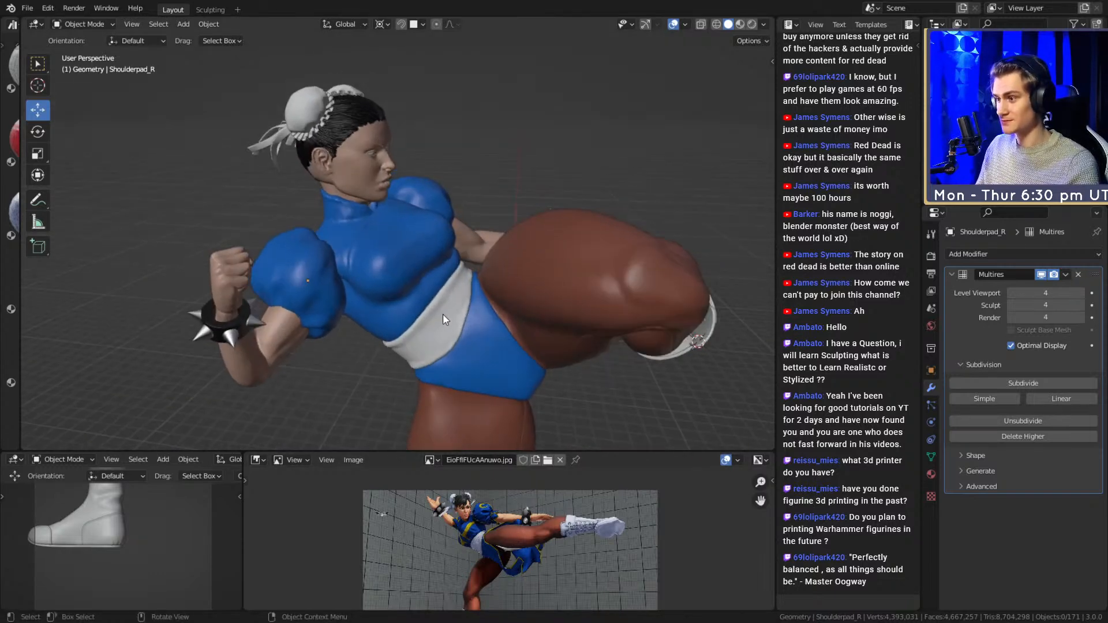
left_click(442, 314)
middle_click_drag(421, 268, 442, 194)
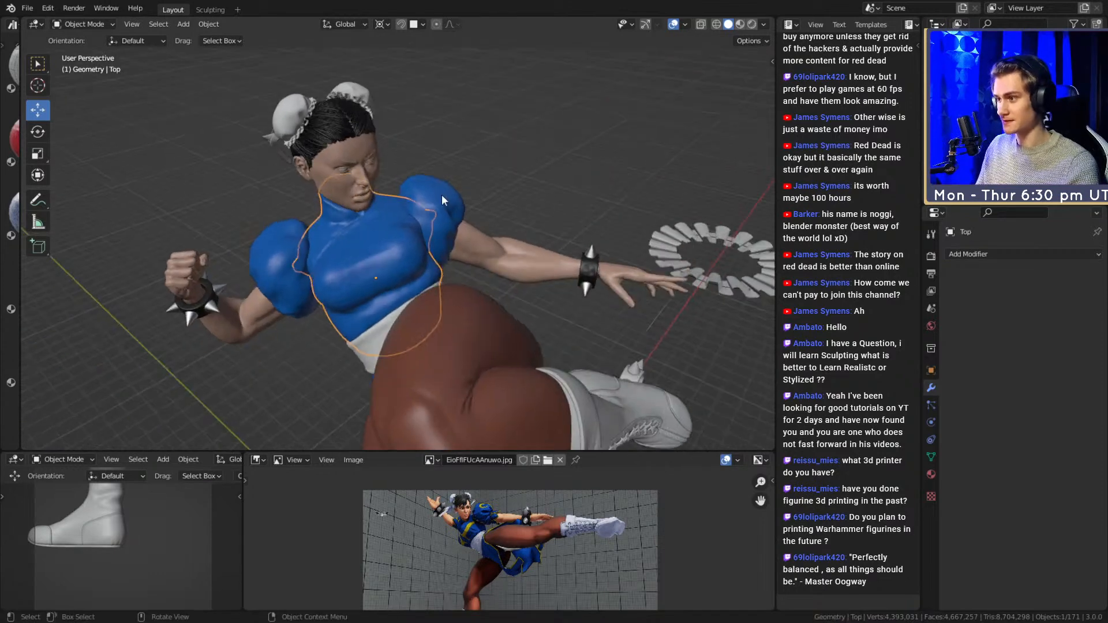
left_click(441, 193)
middle_click_drag(317, 275, 469, 309)
scroll(386, 255, "up", 3)
scroll(469, 309, "up", 3)
left_click(379, 248)
scroll(359, 230, "down", 4)
middle_click_drag(359, 229, 453, 258)
scroll(452, 258, "down", 2)
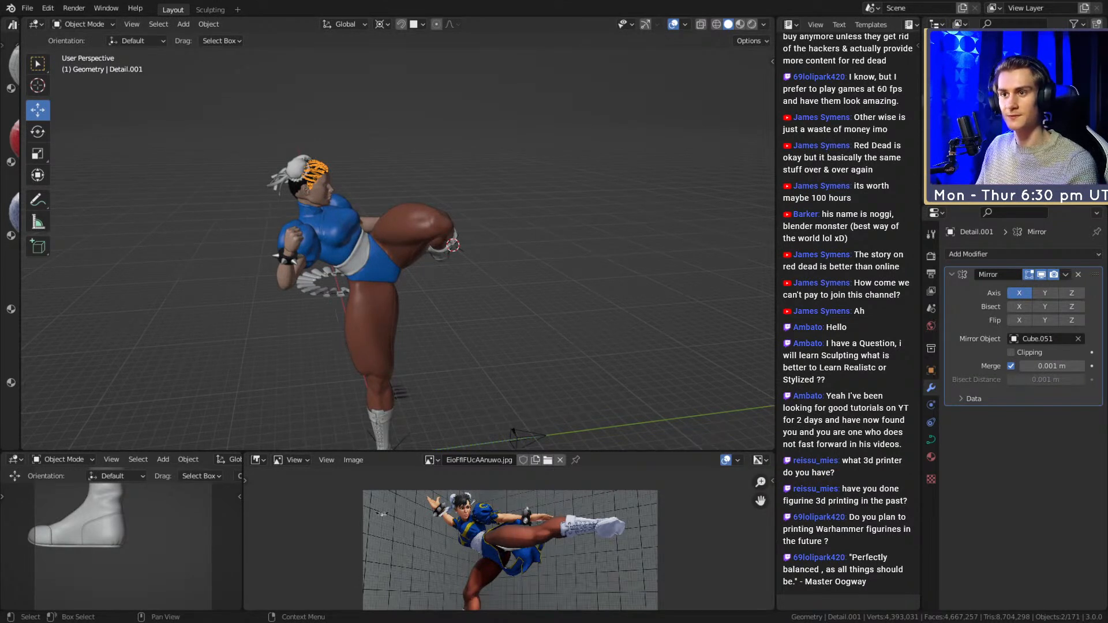
- Unhide the blue skirt cloth hanging from the waist and save the file
left_click(1085, 156)
scroll(507, 265, "down", 4)
scroll(451, 290, "up", 5)
mouse_move(506, 265)
middle_mouse_down()
mouse_move(450, 291)
mouse_move(511, 267)
mouse_move(490, 284)
mouse_move(508, 277)
middle_mouse_up()
scroll(510, 267, "up", 4)
left_click(632, 212)
scroll(632, 212, "down", 2)
middle_click_drag(631, 212, 458, 321)
key("ctrl+s")
- Select the skirt cloth and examine how it hangs around the waist and raised leg
scroll(462, 309, "up", 2)
scroll(567, 290, "up", 2)
scroll(524, 300, "down", 5)
scroll(515, 300, "up", 5)
left_click(434, 284)
right_click(429, 281)
middle_click_drag(396, 287, 407, 234)
scroll(532, 249, "down", 2)
scroll(453, 247, "up", 4)
scroll(406, 234, "up", 5)
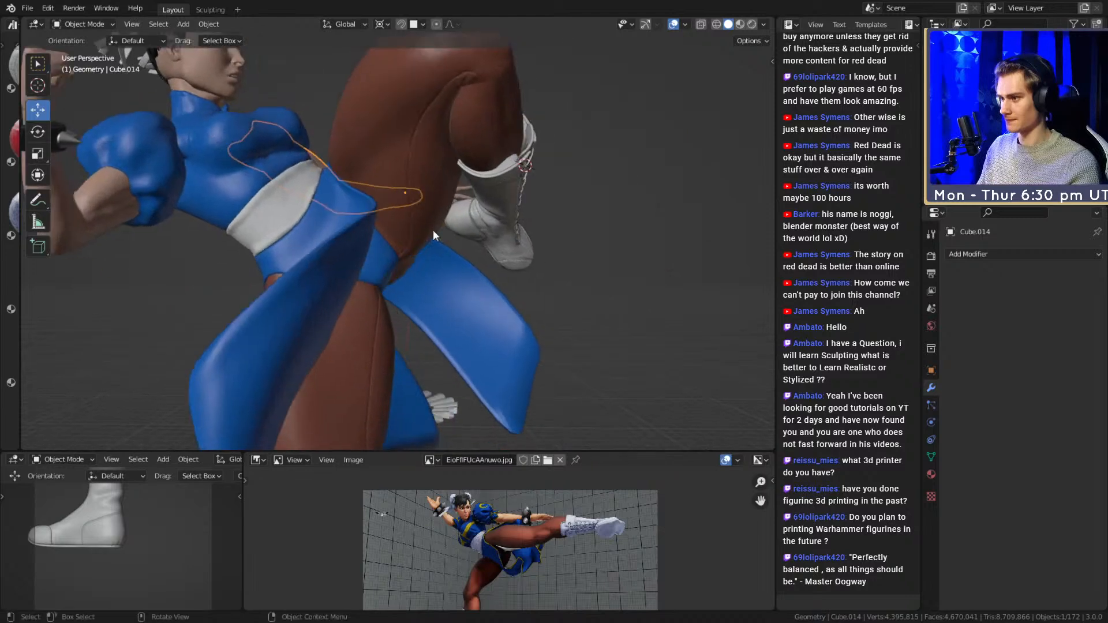
- Select the briefs and examine how they sit beneath the skirt cloth from several angles
left_click(397, 279)
scroll(397, 279, "down", 5)
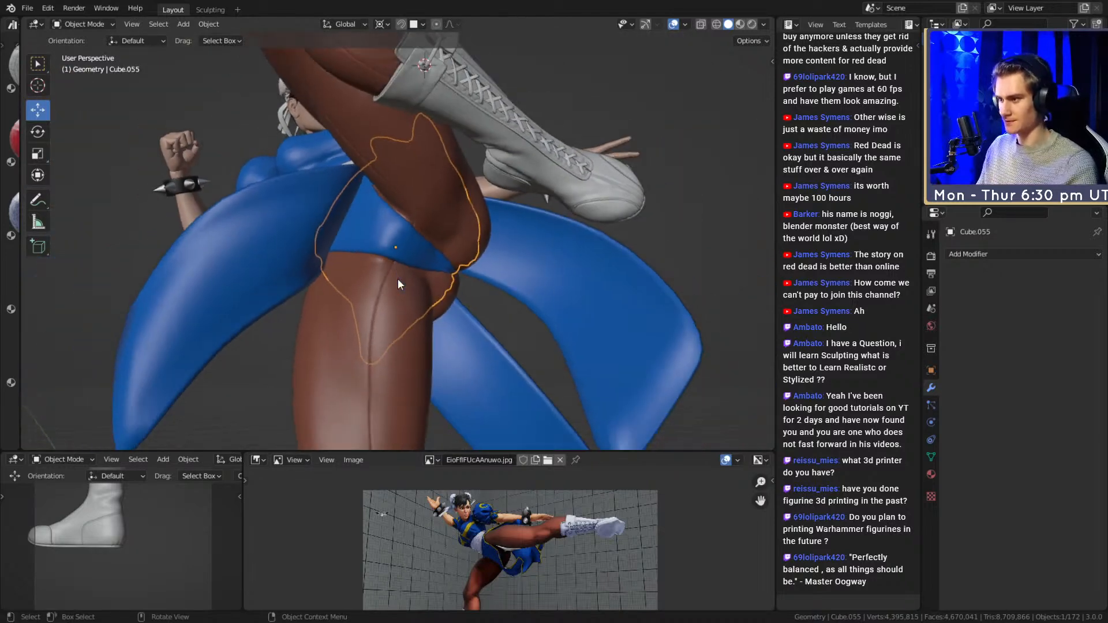
middle_click_drag(403, 252, 402, 291)
scroll(401, 291, "down", 5)
left_click(398, 213)
scroll(390, 199, "up", 6)
middle_click_drag(390, 198, 364, 254)
scroll(461, 257, "down", 4)
middle_click_drag(461, 257, 430, 236)
- Save the file with the skirt cloth shown and clear the selection
left_click(456, 181)
key("ctrl+s")
mouse_move(455, 181)
middle_mouse_down()
mouse_move(457, 272)
mouse_move(450, 254)
mouse_move(386, 240)
mouse_move(444, 162)
middle_mouse_up()
scroll(448, 242, "up", 5)
scroll(399, 248, "down", 2)
scroll(383, 234, "down", 4)
left_click(388, 275)
scroll(413, 185, "up", 2)
left_click(444, 163)
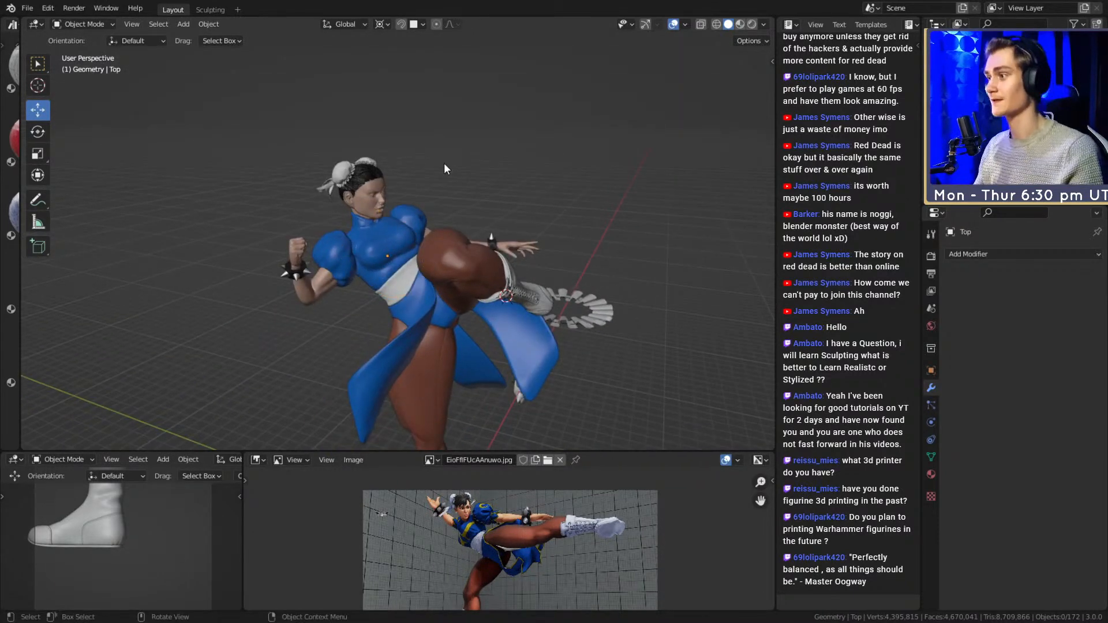